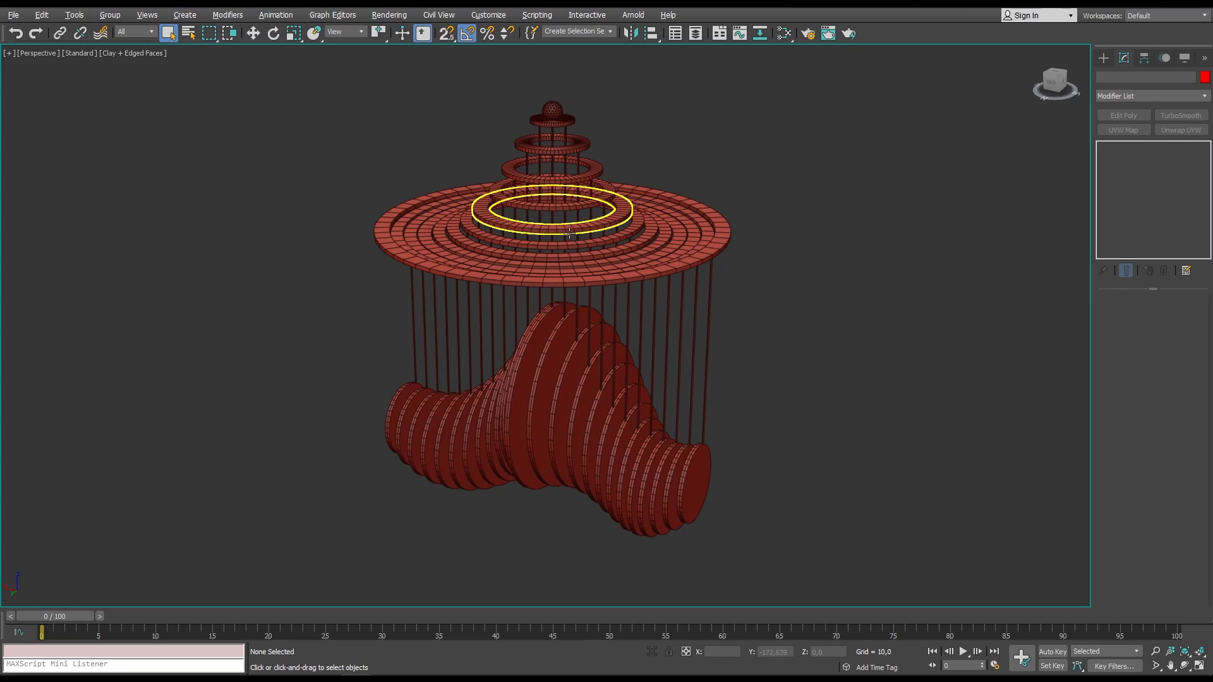
{"action": "left_click_drag", "start_coordinate": [72, 615], "coordinate": [12, 561]}
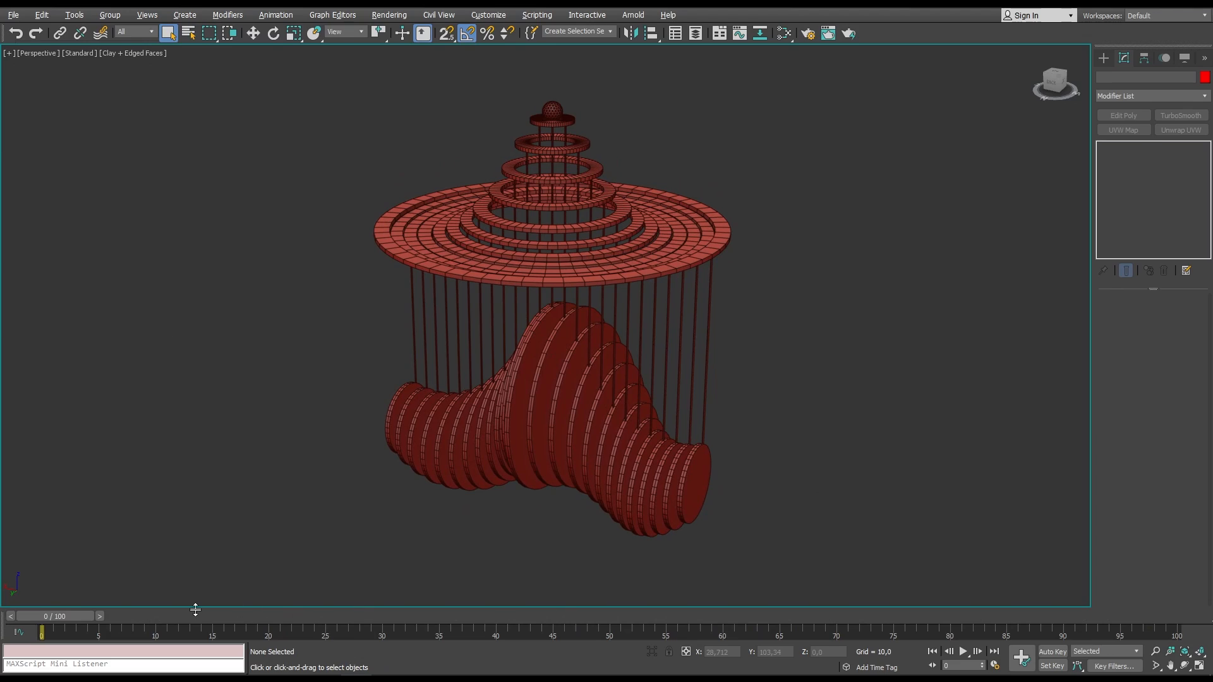
{"action": "mouse_move", "coordinate": [74, 616]}
{"action": "left_mouse_down"}
{"action": "mouse_move", "coordinate": [1075, 630]}
{"action": "mouse_move", "coordinate": [68, 556]}
{"action": "mouse_move", "coordinate": [342, 585]}
{"action": "mouse_move", "coordinate": [980, 604]}
{"action": "mouse_move", "coordinate": [143, 544]}
{"action": "mouse_move", "coordinate": [2, 546]}
{"action": "left_mouse_up"}
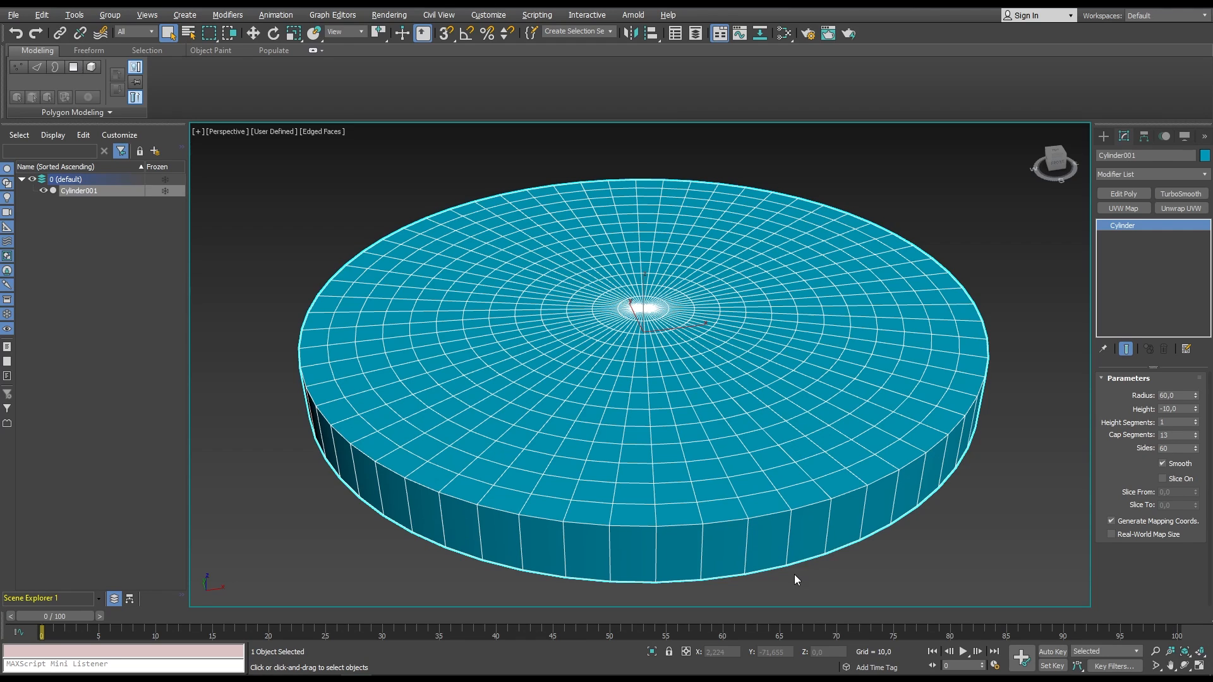
Convert the cylinder to an Editable Poly.
{"action": "middle_click_drag", "start_coordinate": [686, 393], "coordinate": [660, 379]}
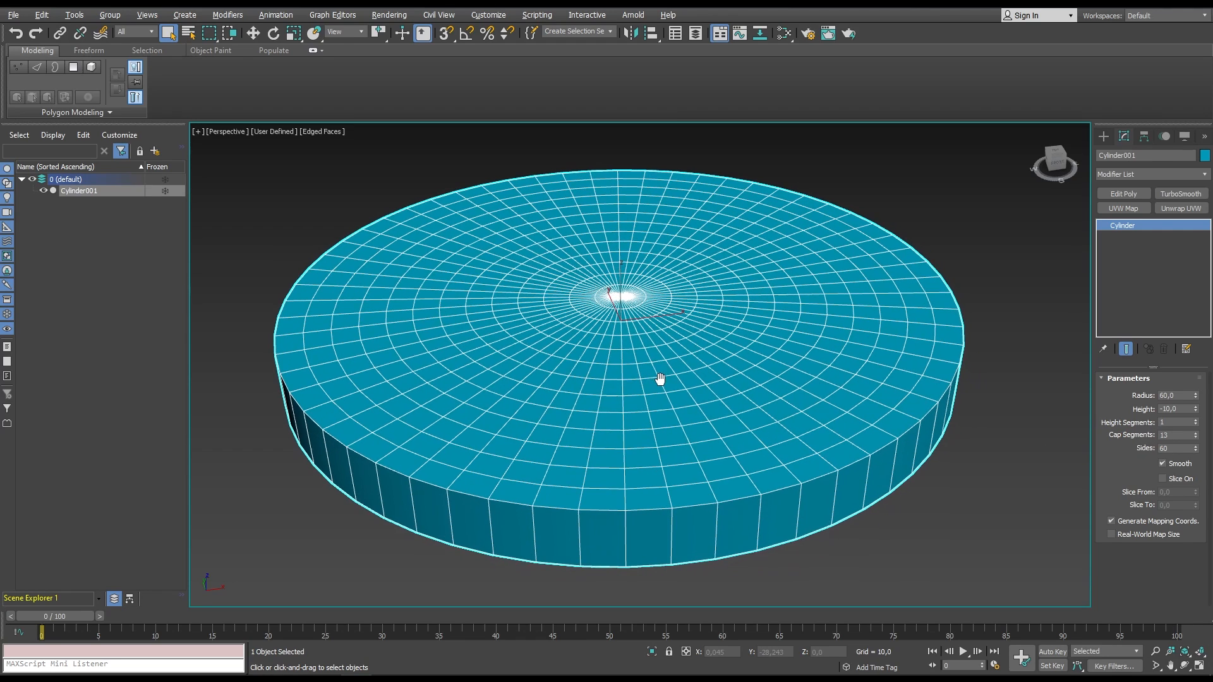
{"action": "middle_click_drag", "start_coordinate": [651, 332], "coordinate": [655, 348], "text": "alt"}
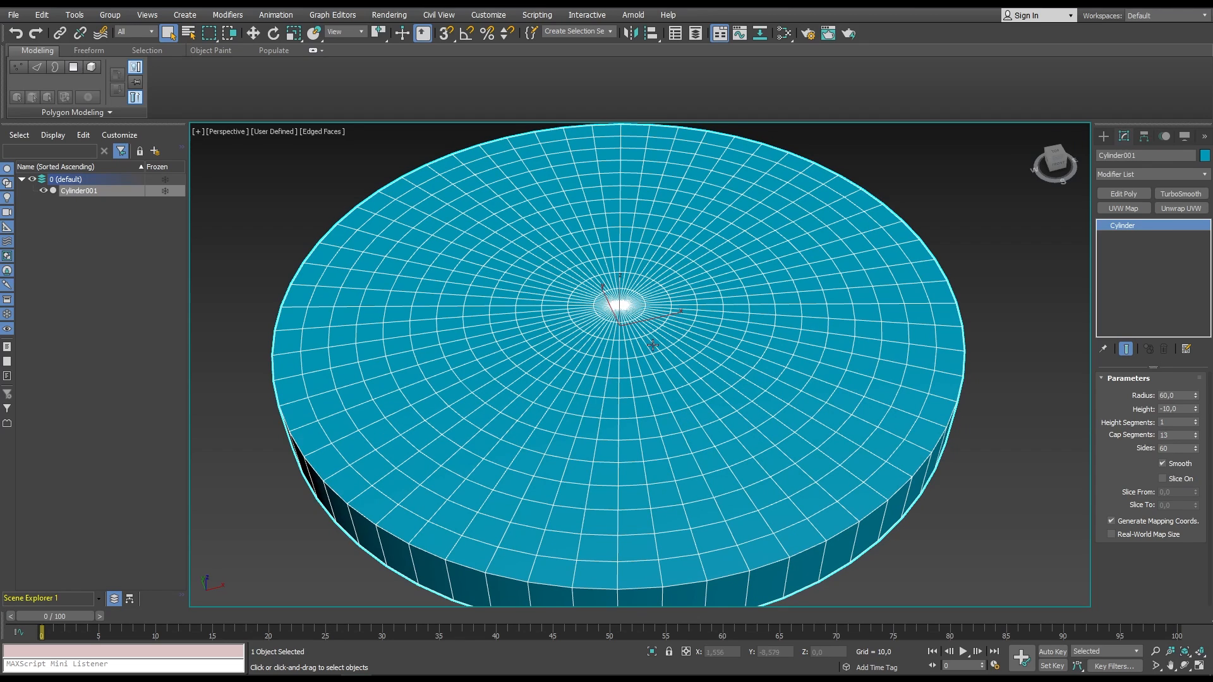
{"action": "middle_click_drag", "start_coordinate": [639, 359], "coordinate": [635, 353]}
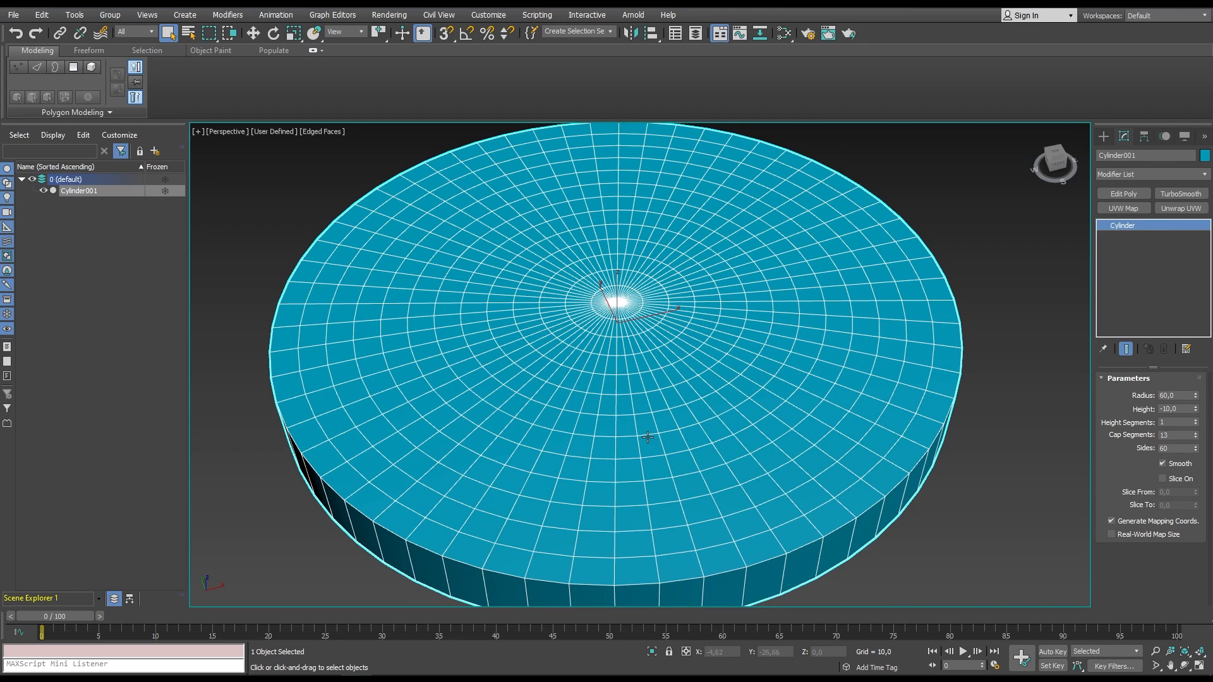
{"action": "middle_click_drag", "start_coordinate": [647, 436], "coordinate": [632, 404], "text": "alt"}
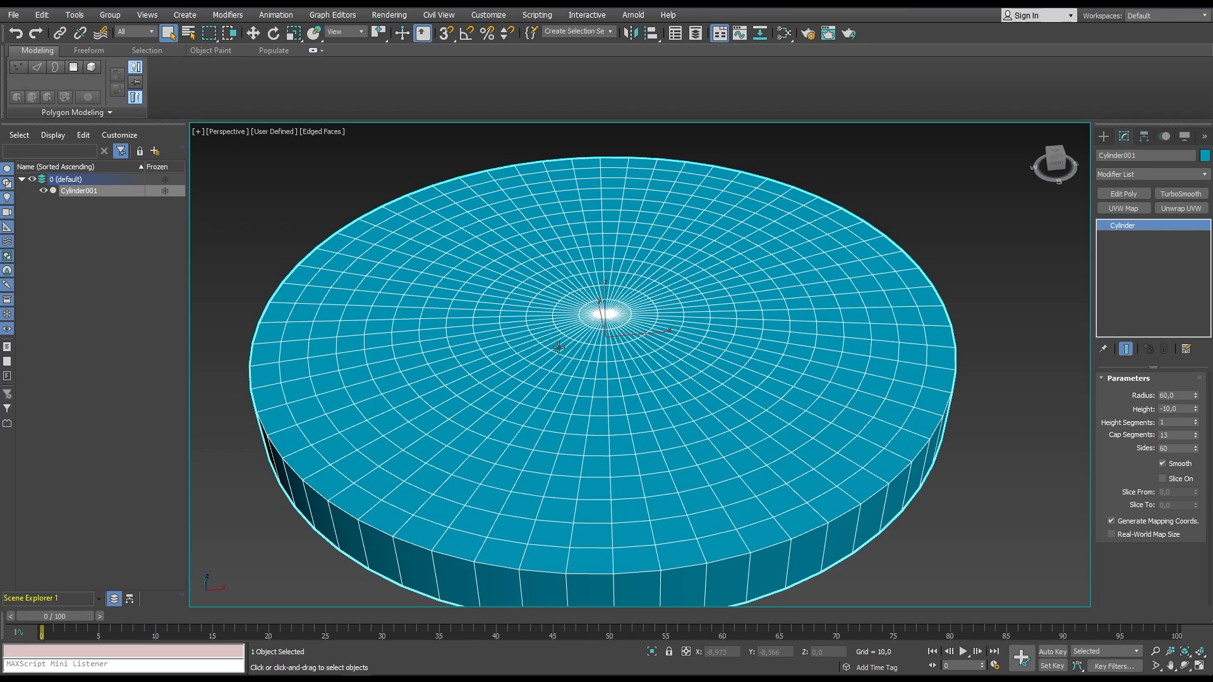
{"action": "right_click", "coordinate": [667, 345]}
{"action": "mouse_move", "coordinate": [664, 475]}
{"action": "left_click", "coordinate": [714, 485]}
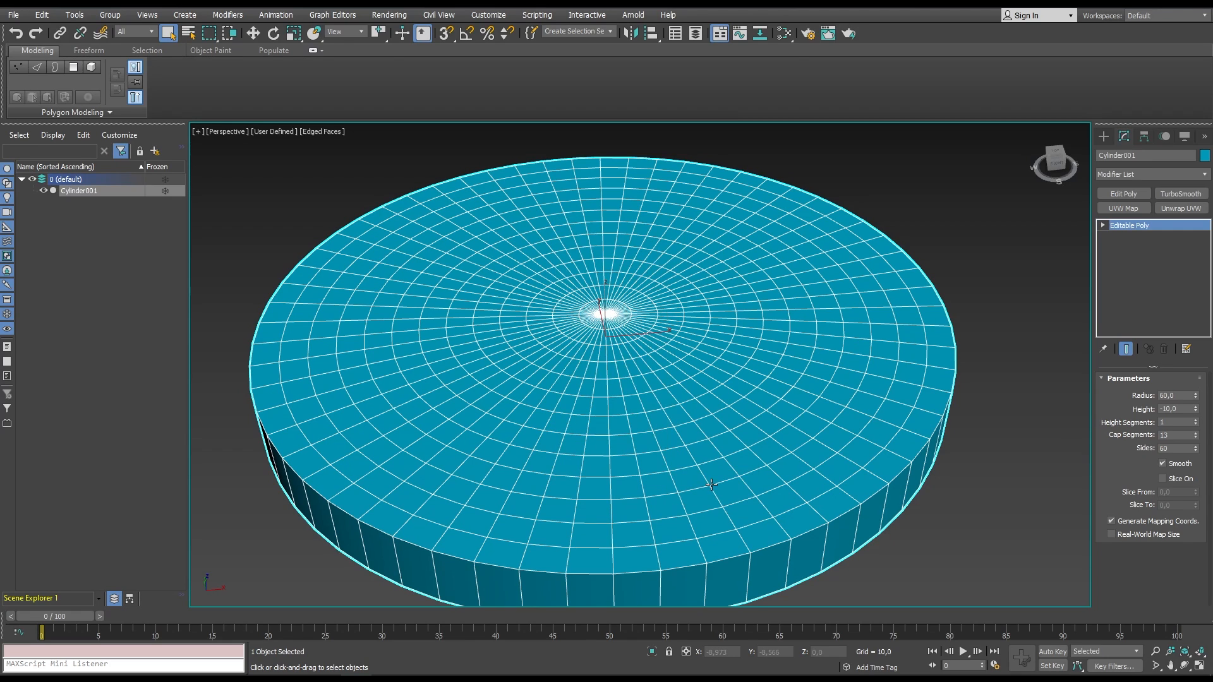
Delete the cylinder's side and bottom polygons in the Left wireframe view, keeping only the flat top cap.
{"action": "left_click", "coordinate": [1162, 393]}
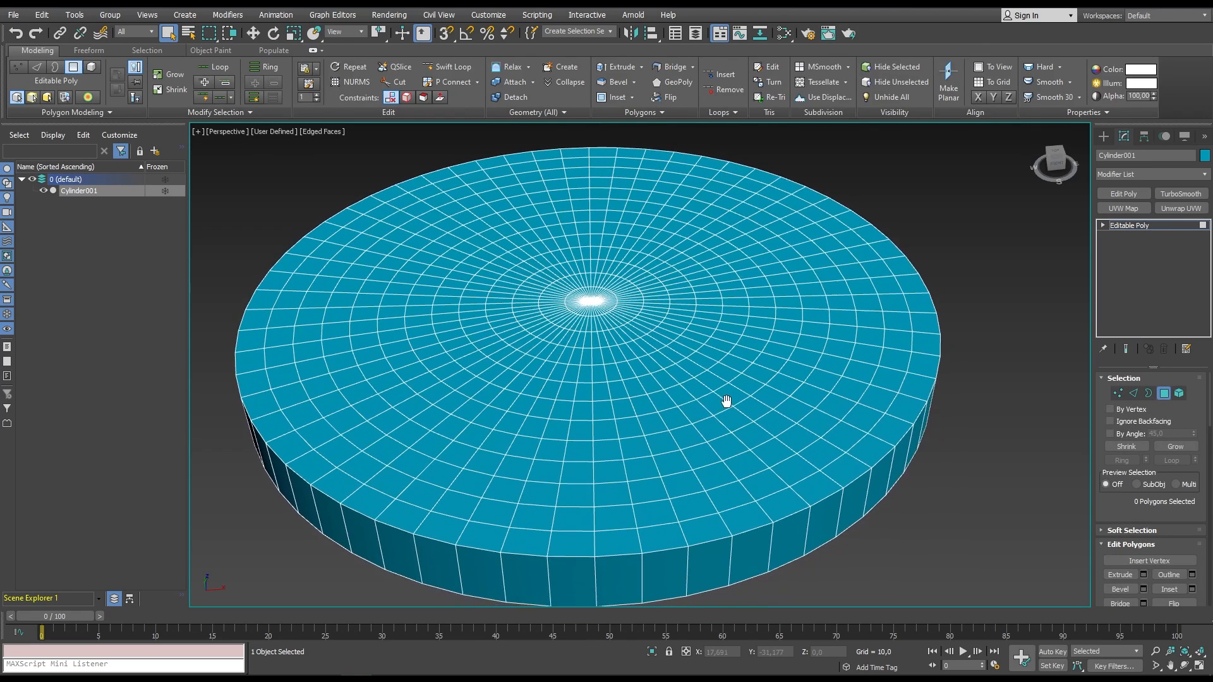
{"action": "key", "text": "l"}
{"action": "key", "text": "F3"}
{"action": "left_click_drag", "start_coordinate": [575, 420], "coordinate": [908, 390]}
{"action": "left_click", "coordinate": [907, 389]}
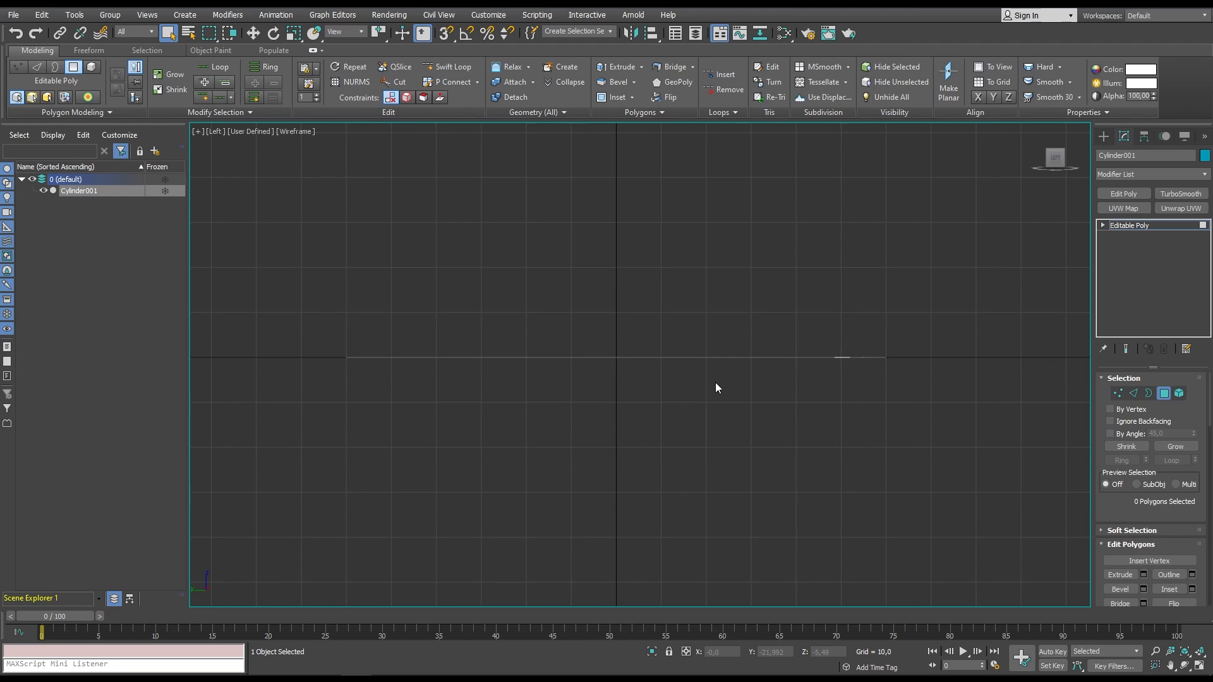
{"action": "middle_click_drag", "start_coordinate": [715, 382], "coordinate": [726, 401]}
{"action": "key", "text": "p"}
{"action": "key", "text": "F3"}
{"action": "middle_click_drag", "start_coordinate": [495, 340], "coordinate": [535, 366]}
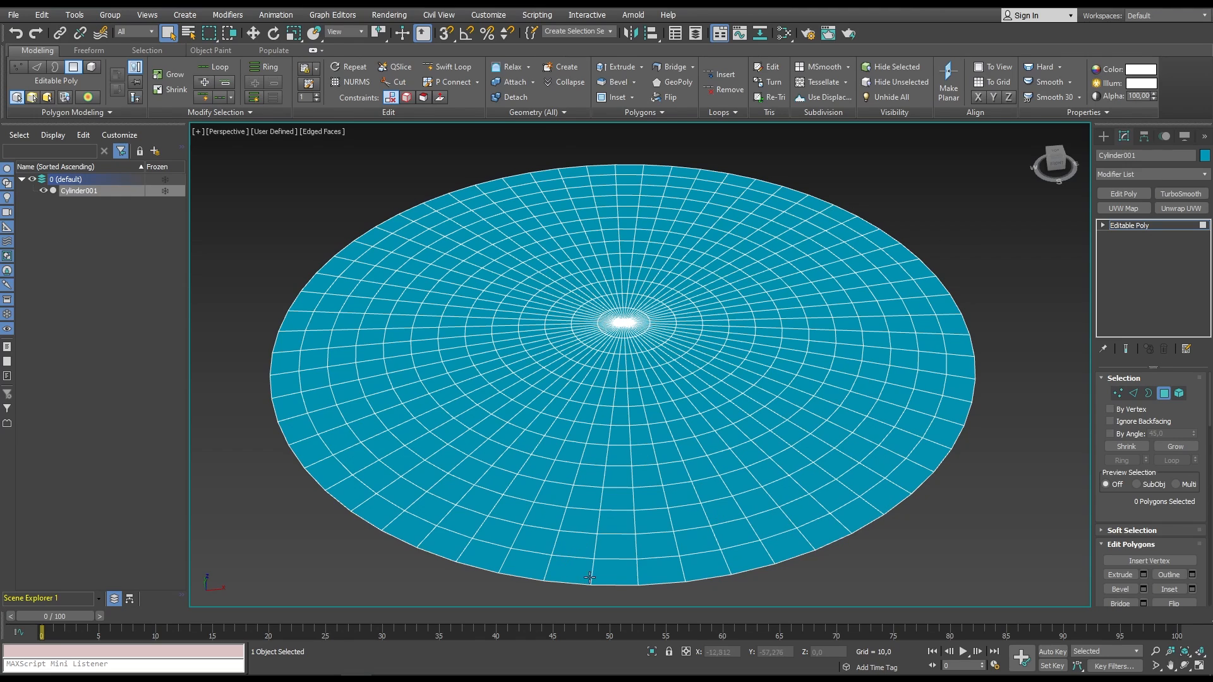
Connect the outermost ring of radial edges with 1 segment, pinch 0 and slide 80, using Ring Mode for the selection.
{"action": "key", "text": "2"}
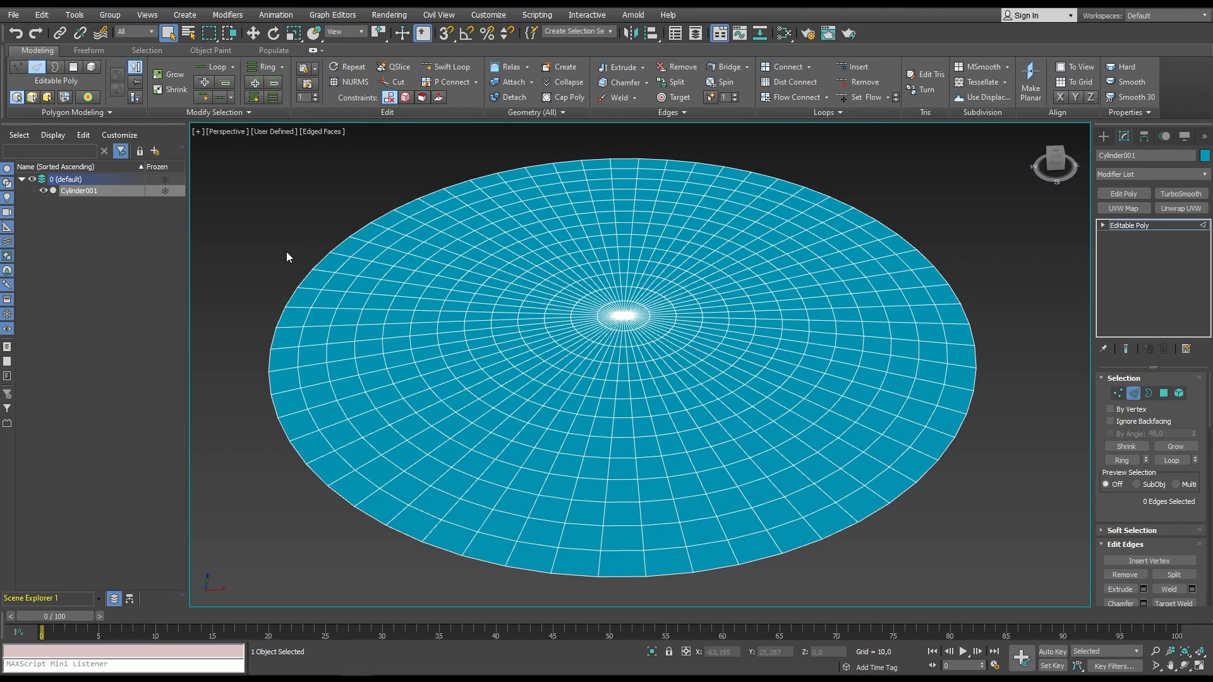
{"action": "left_click", "coordinate": [247, 97]}
{"action": "left_click", "coordinate": [598, 563]}
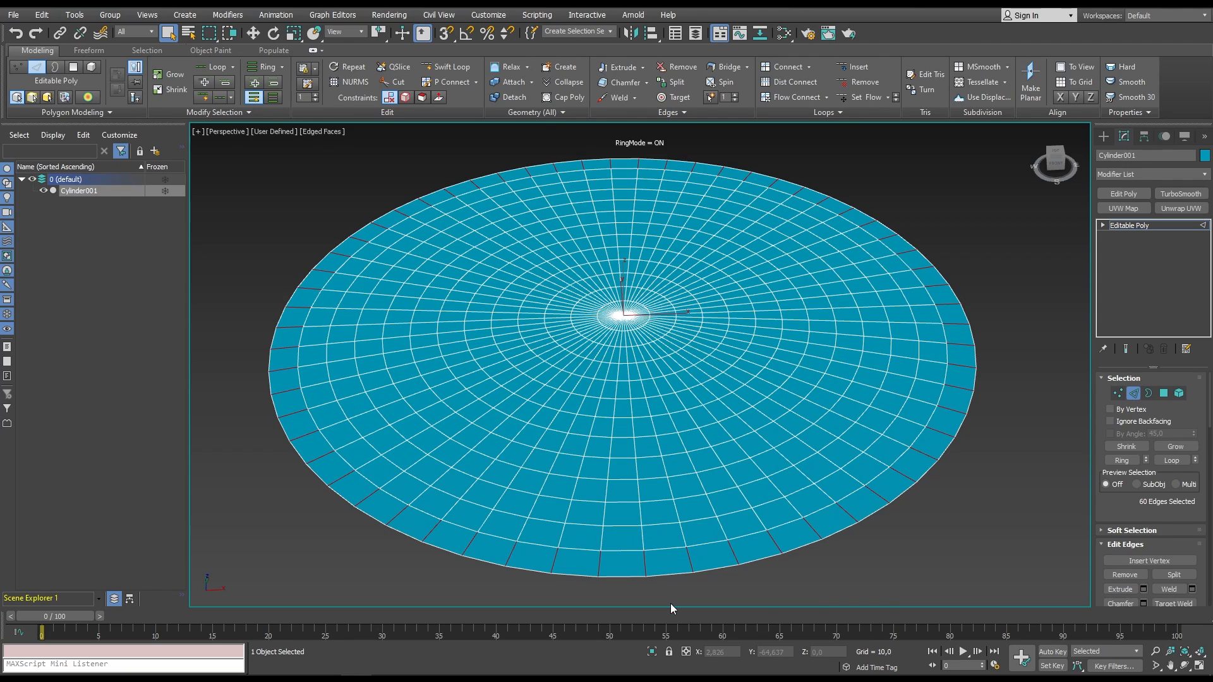
{"action": "left_click", "coordinate": [781, 69]}
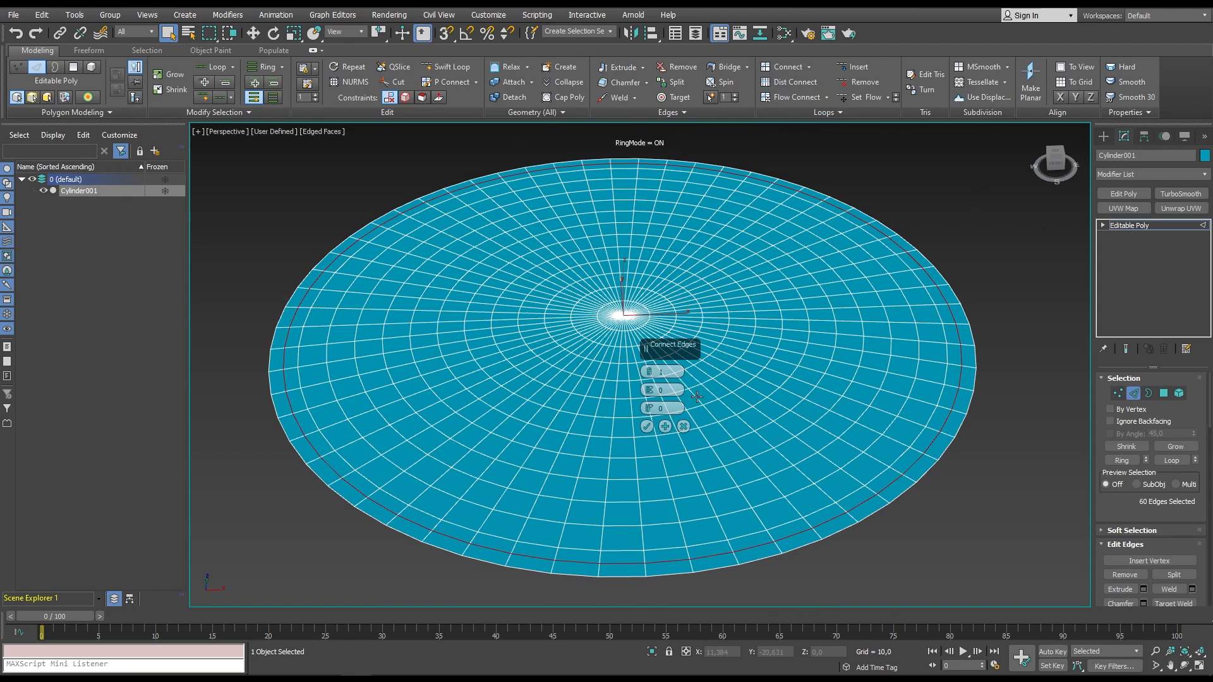
{"action": "left_click_drag", "start_coordinate": [662, 408], "coordinate": [609, 398]}
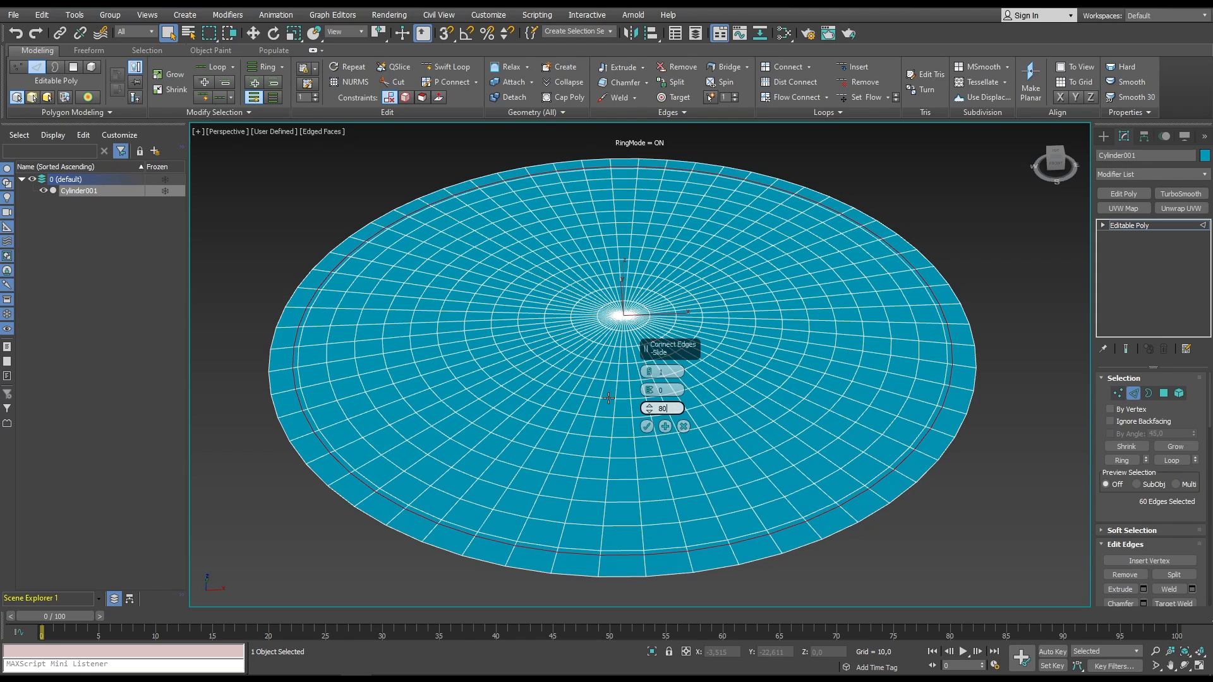
{"action": "type", "text": "80"}
{"action": "key", "text": "Return"}
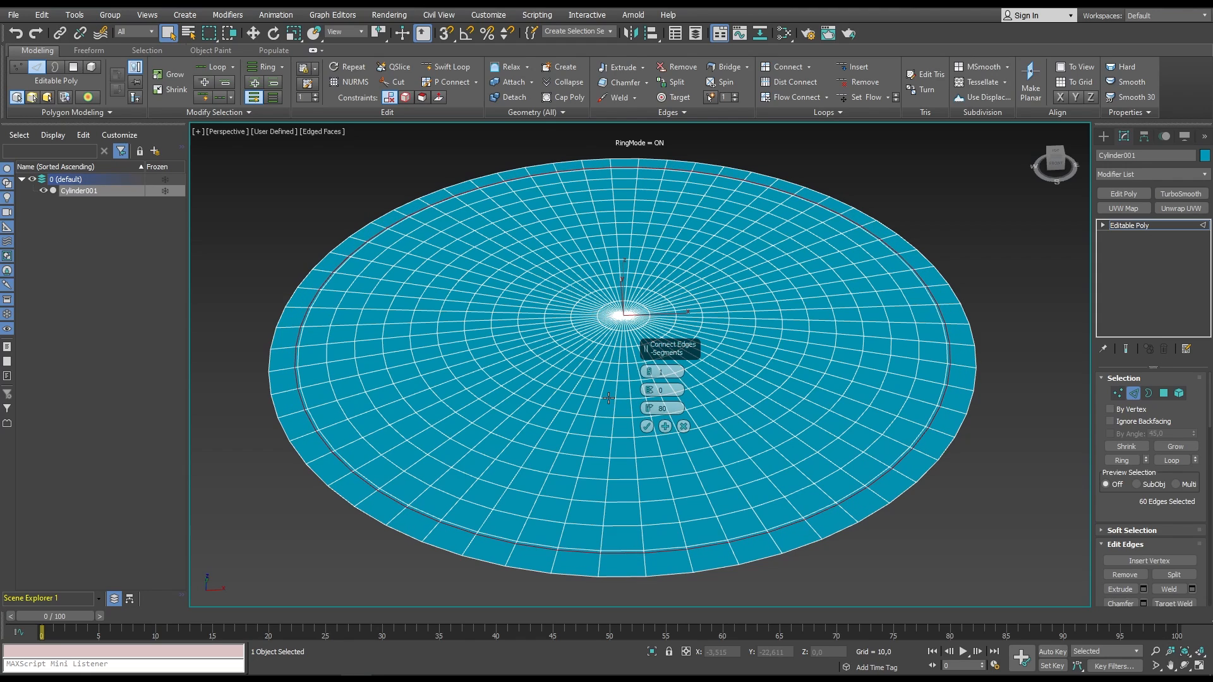
{"action": "left_click", "coordinate": [646, 427]}
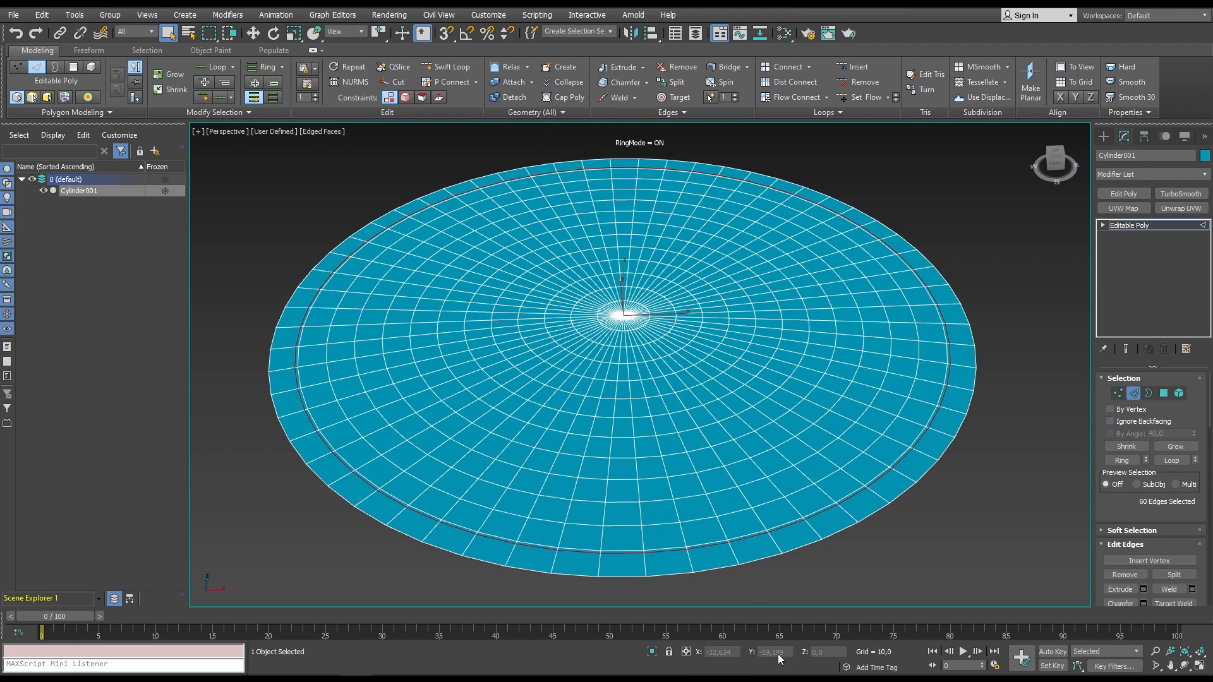
{"action": "left_click", "coordinate": [392, 598]}
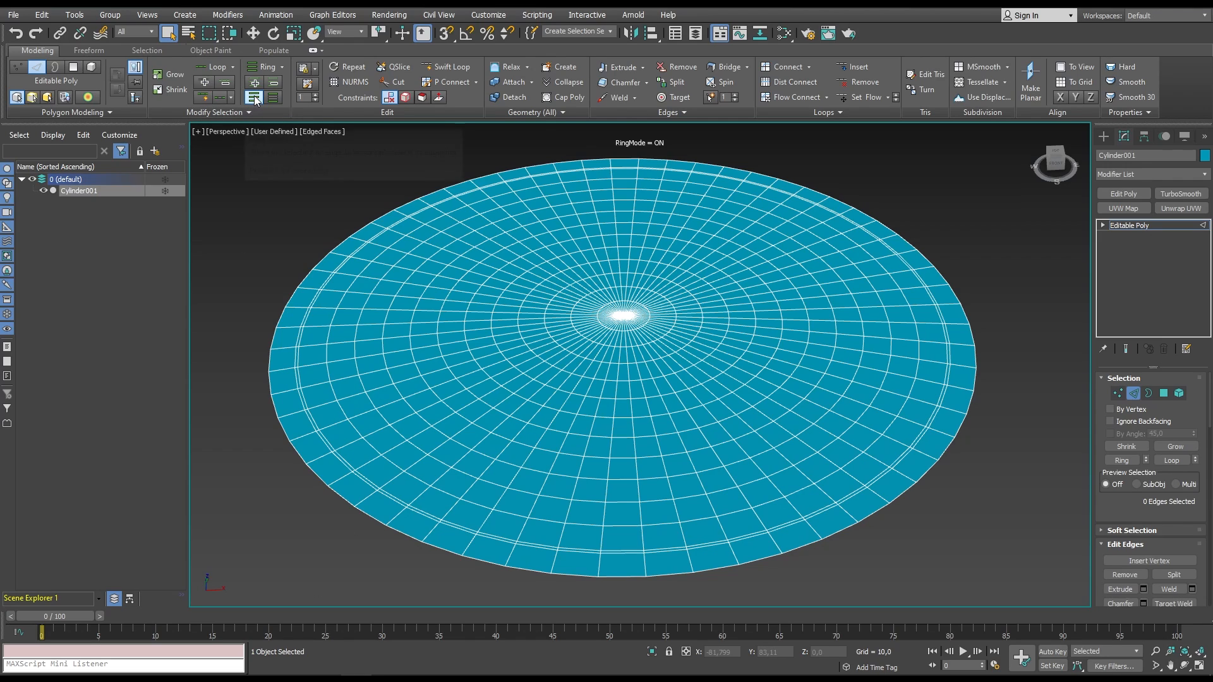
Select the eleven radial edge rings between the outermost ring and the central fan, and connect them with the same settings.
{"action": "left_click", "coordinate": [488, 521]}
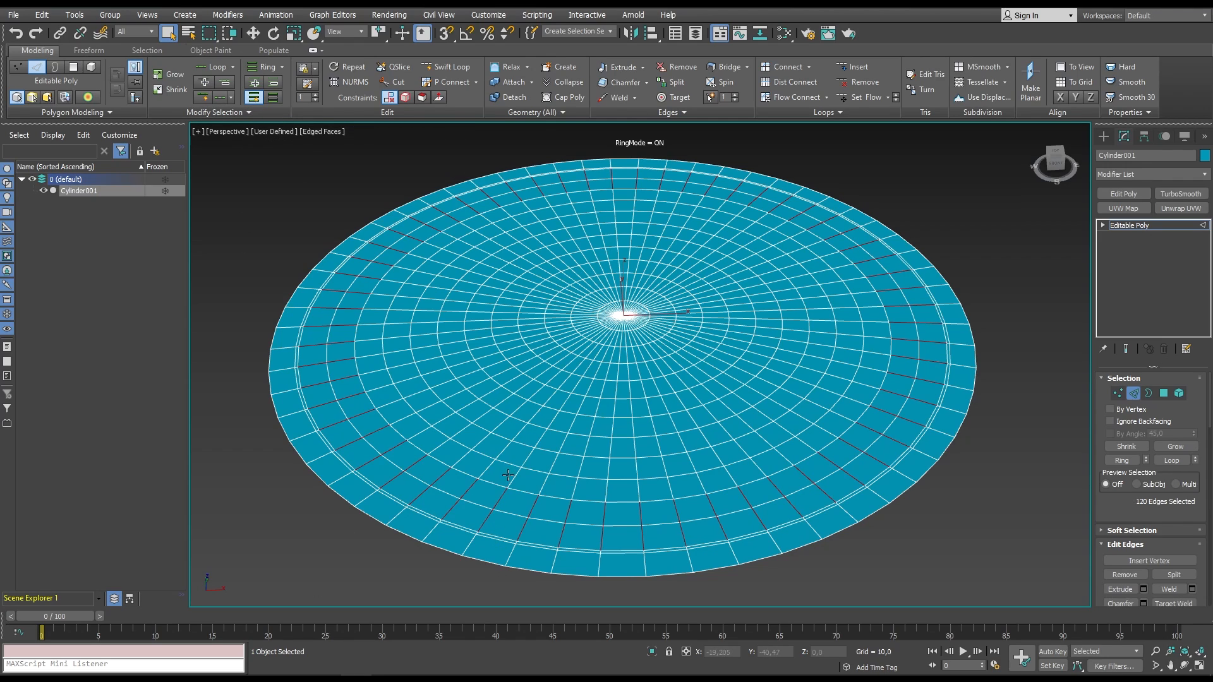
{"action": "left_click", "coordinate": [516, 476], "text": "ctrl"}
{"action": "left_click", "coordinate": [528, 461], "text": "ctrl"}
{"action": "left_click", "coordinate": [541, 441], "text": "ctrl"}
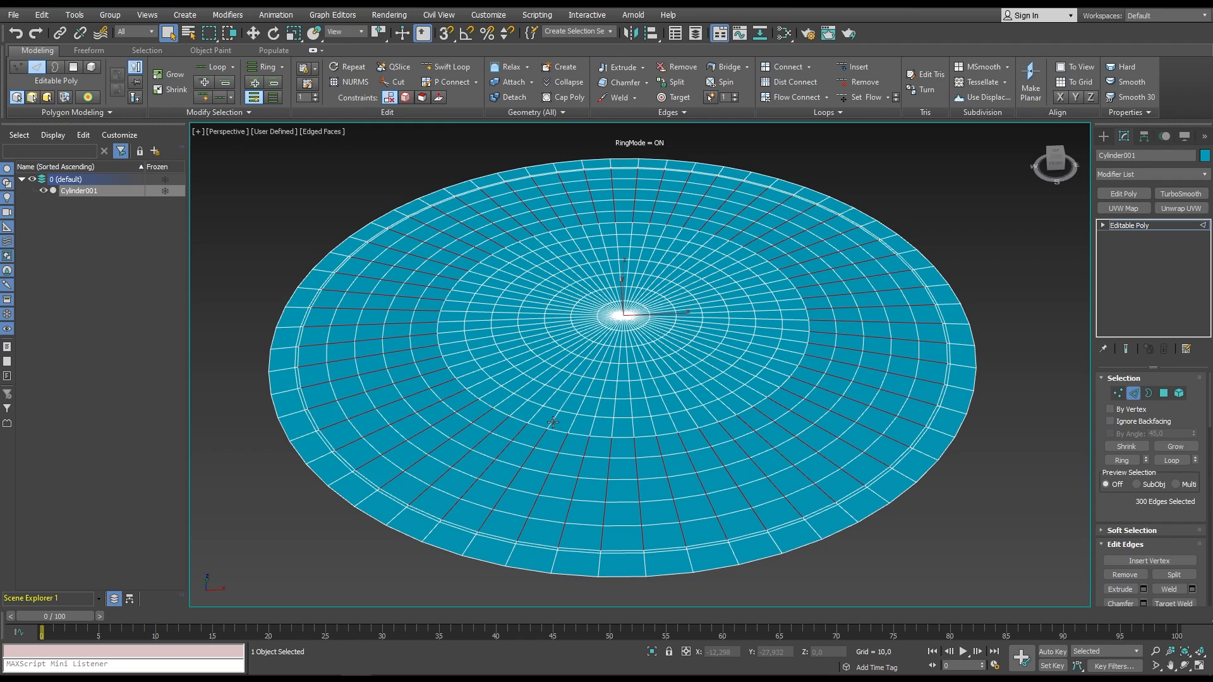
{"action": "left_click", "coordinate": [553, 422], "text": "ctrl"}
{"action": "left_click", "coordinate": [565, 397], "text": "ctrl"}
{"action": "left_click", "coordinate": [576, 383], "text": "ctrl"}
{"action": "left_click", "coordinate": [583, 370], "text": "ctrl"}
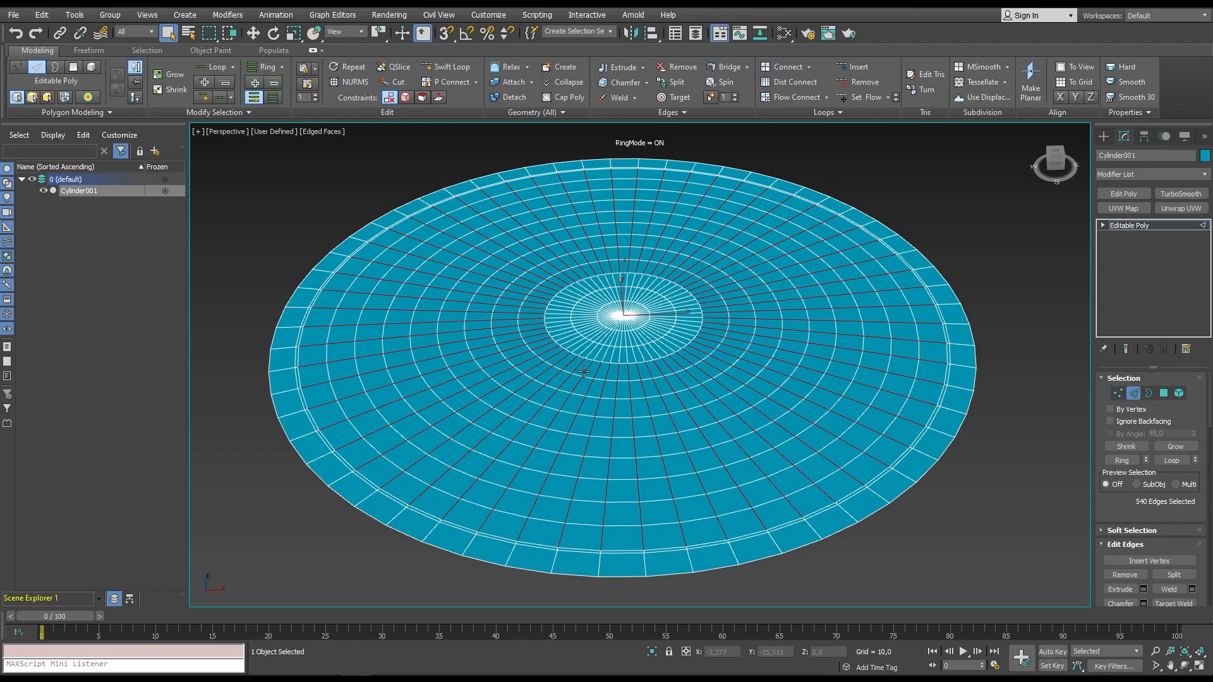
{"action": "left_click", "coordinate": [597, 356], "text": "ctrl"}
{"action": "left_click", "coordinate": [606, 342], "text": "ctrl"}
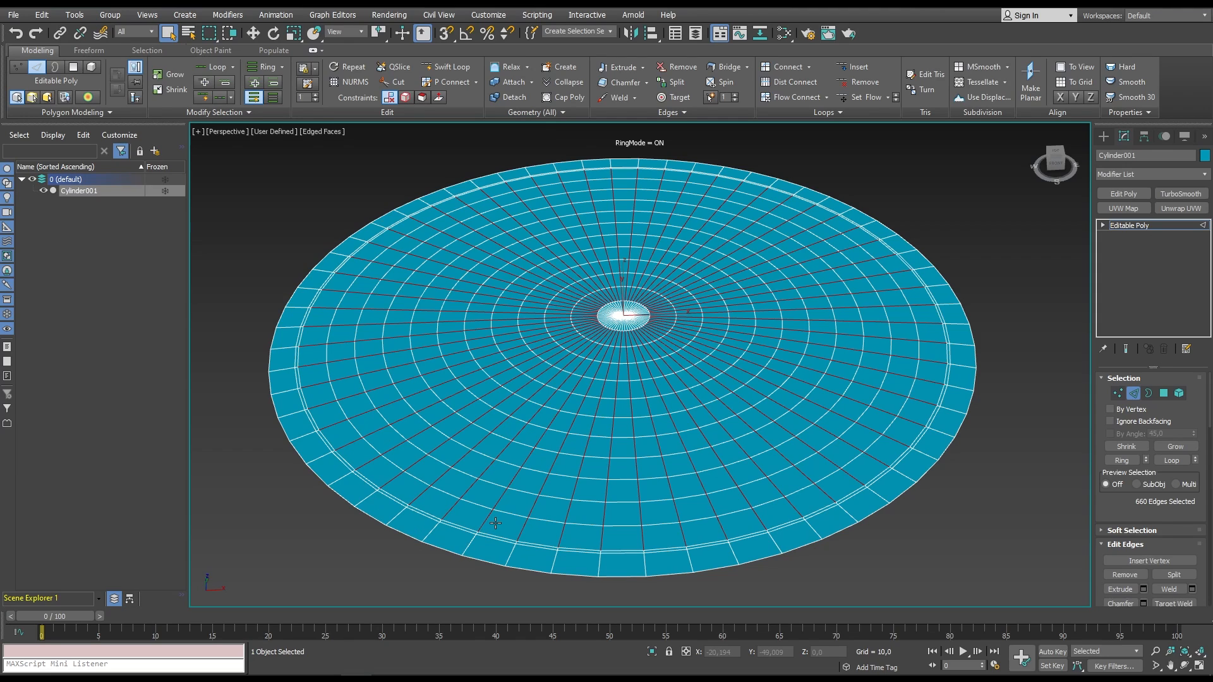
{"action": "key", "text": "ctrl+shift+e"}
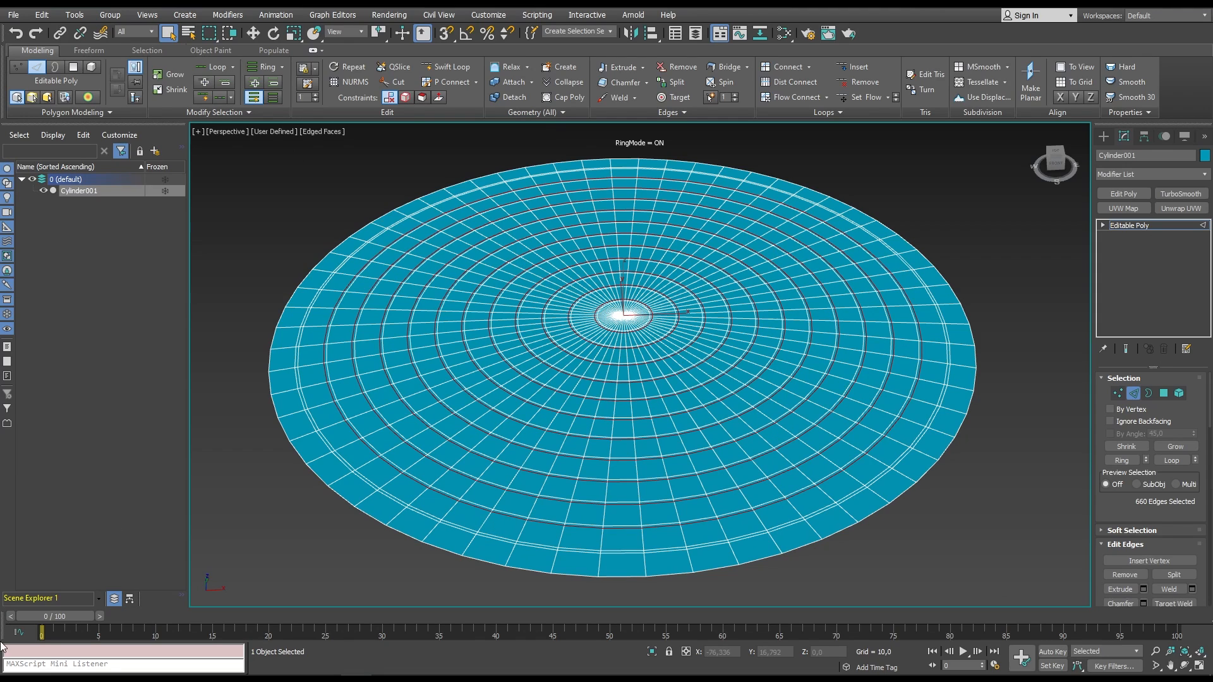
{"action": "left_click", "coordinate": [1122, 395]}
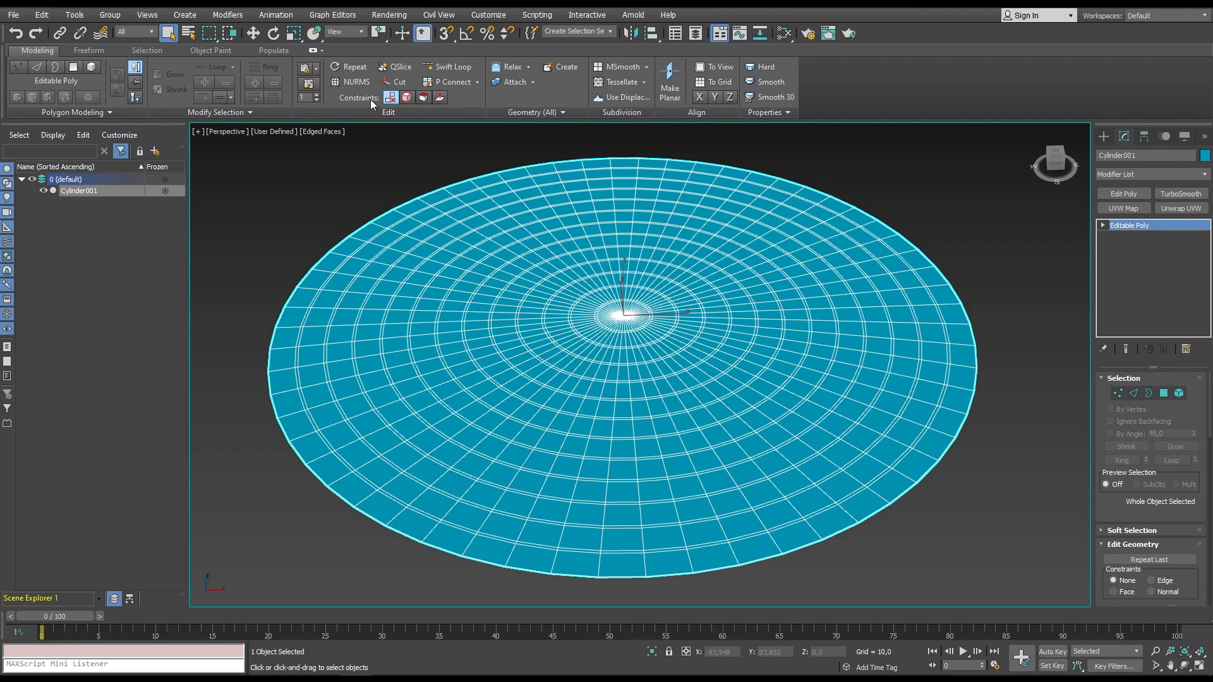
Select the two outermost narrow polygon loops on the disc at polygon level.
{"action": "left_click", "coordinate": [1164, 393]}
{"action": "middle_click_drag", "start_coordinate": [607, 529], "coordinate": [611, 514]}
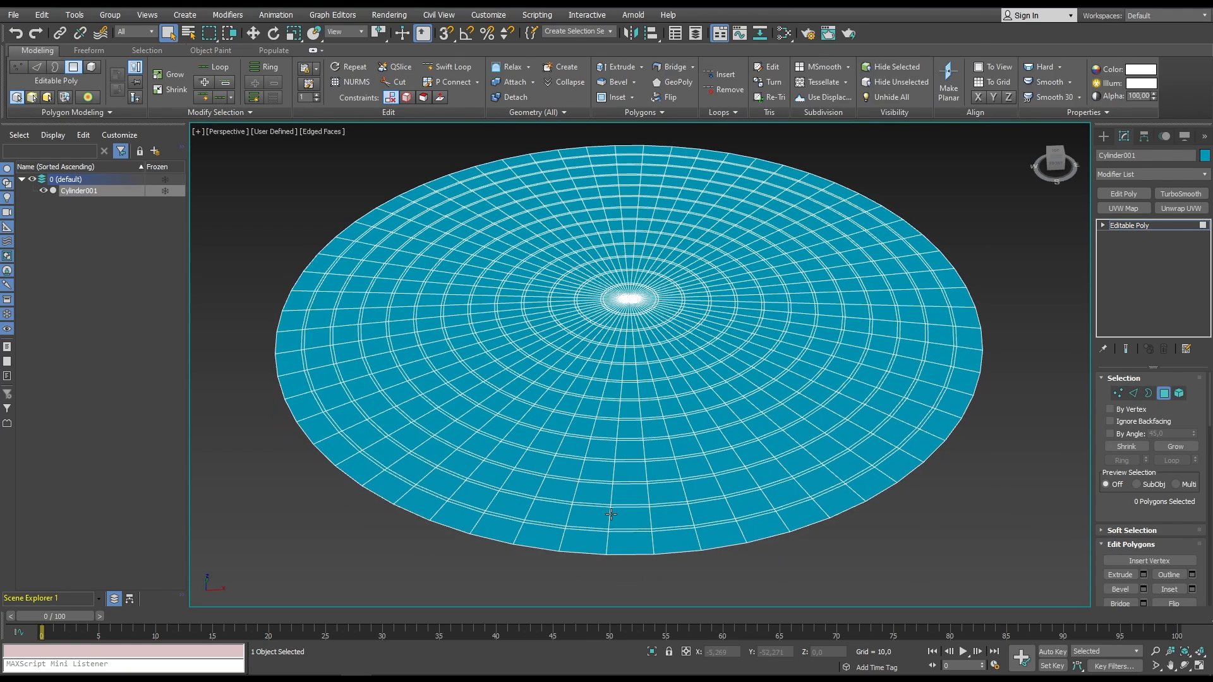
{"action": "scroll", "coordinate": [594, 530], "scroll_direction": "up", "scroll_amount": 4}
{"action": "scroll", "coordinate": [581, 541], "scroll_direction": "down", "scroll_amount": 2}
{"action": "left_click", "coordinate": [538, 528]}
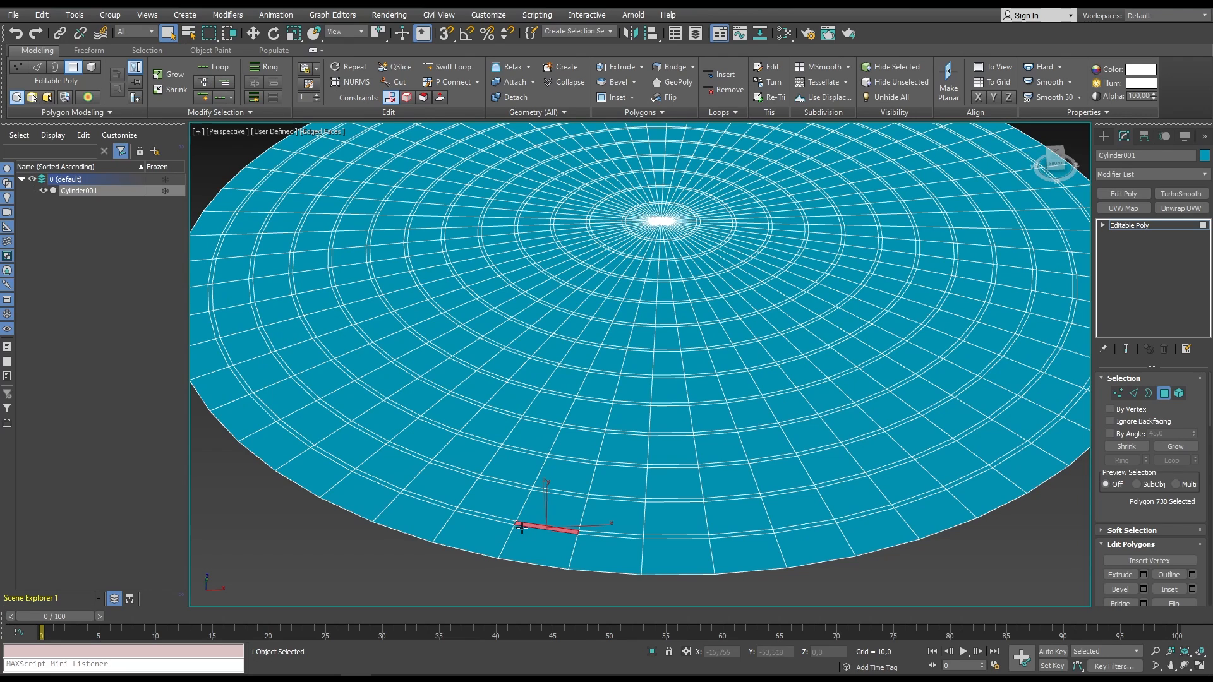
{"action": "left_click", "coordinate": [595, 535], "text": "shift"}
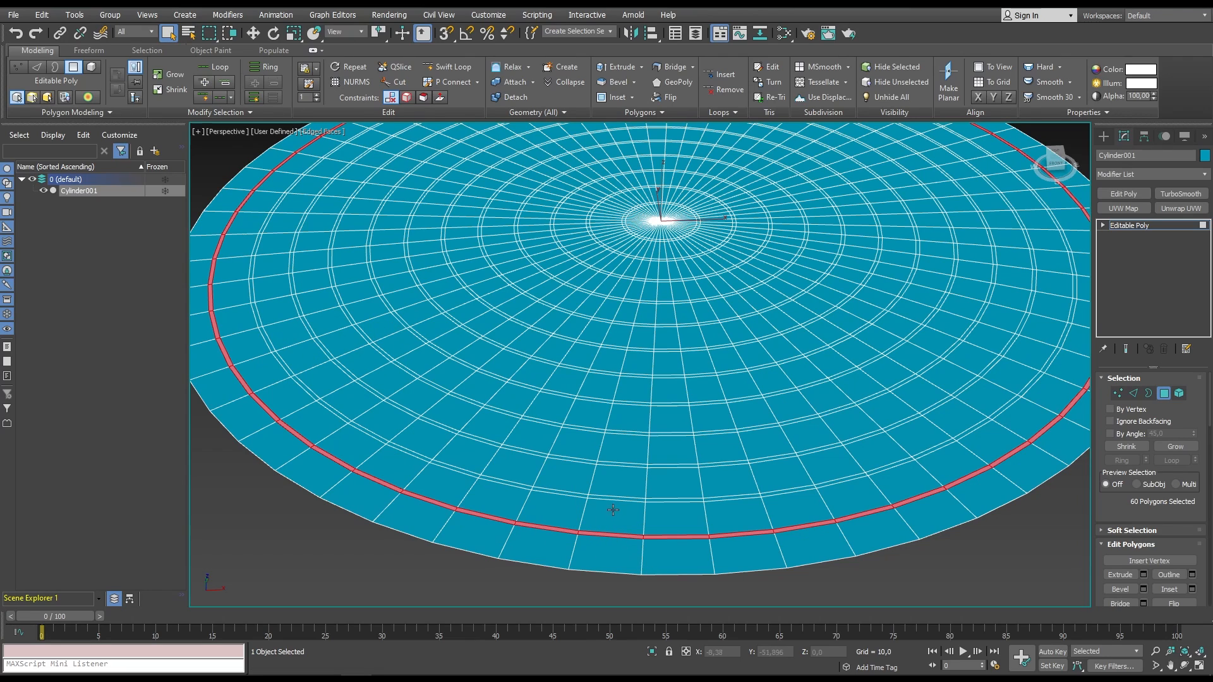
{"action": "left_click", "coordinate": [576, 493], "text": "shift"}
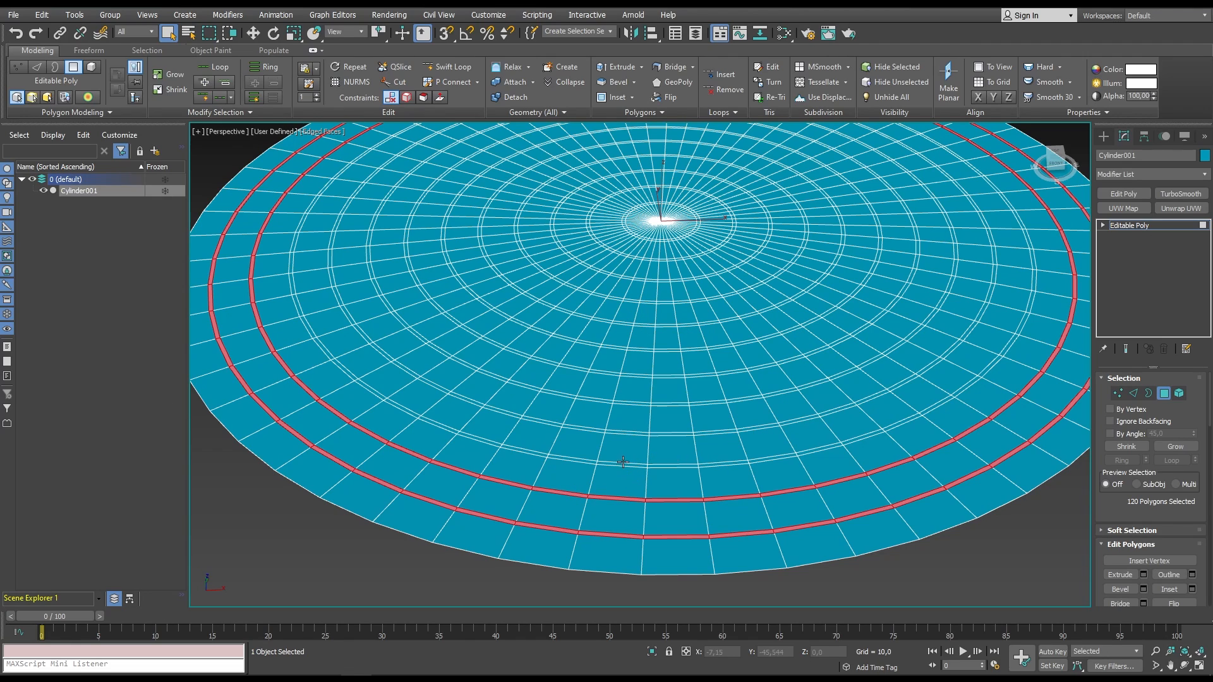
Turn on Loop Mode and add the third to sixth narrow polygon loops from the rim to the selection.
{"action": "left_click", "coordinate": [202, 100]}
{"action": "left_click", "coordinate": [655, 467], "text": "ctrl"}
{"action": "left_click", "coordinate": [644, 433], "text": "ctrl"}
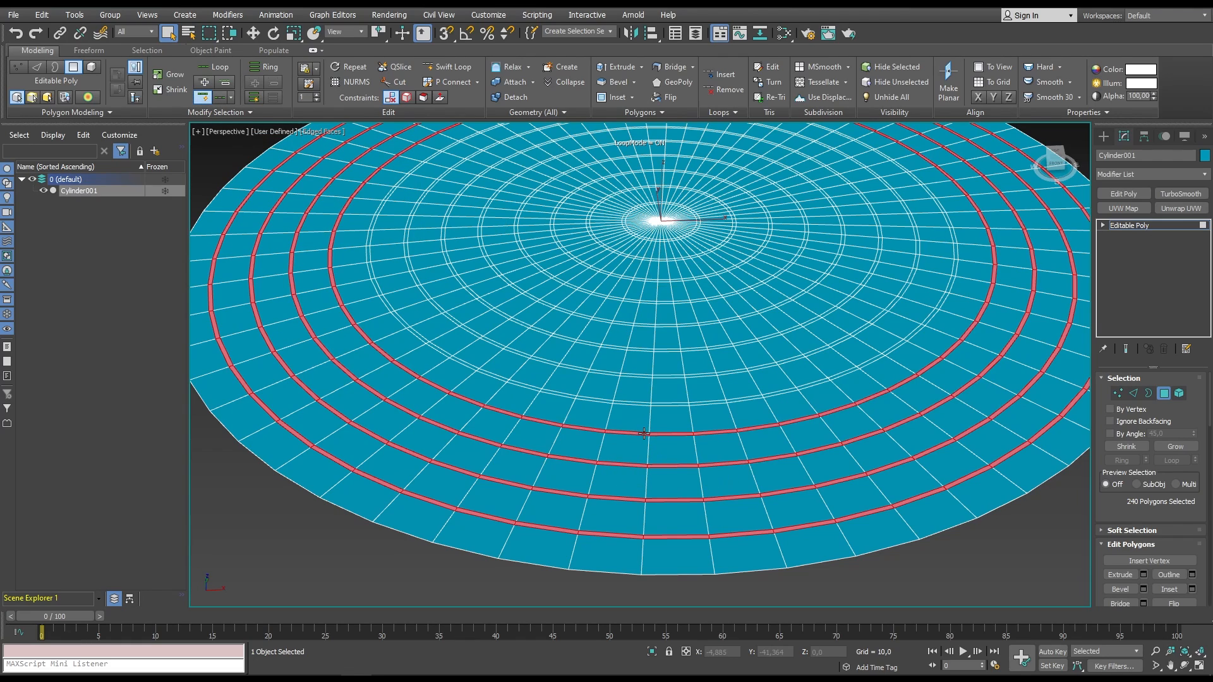
{"action": "left_click", "coordinate": [642, 403], "text": "ctrl"}
{"action": "left_click", "coordinate": [661, 406], "text": "ctrl"}
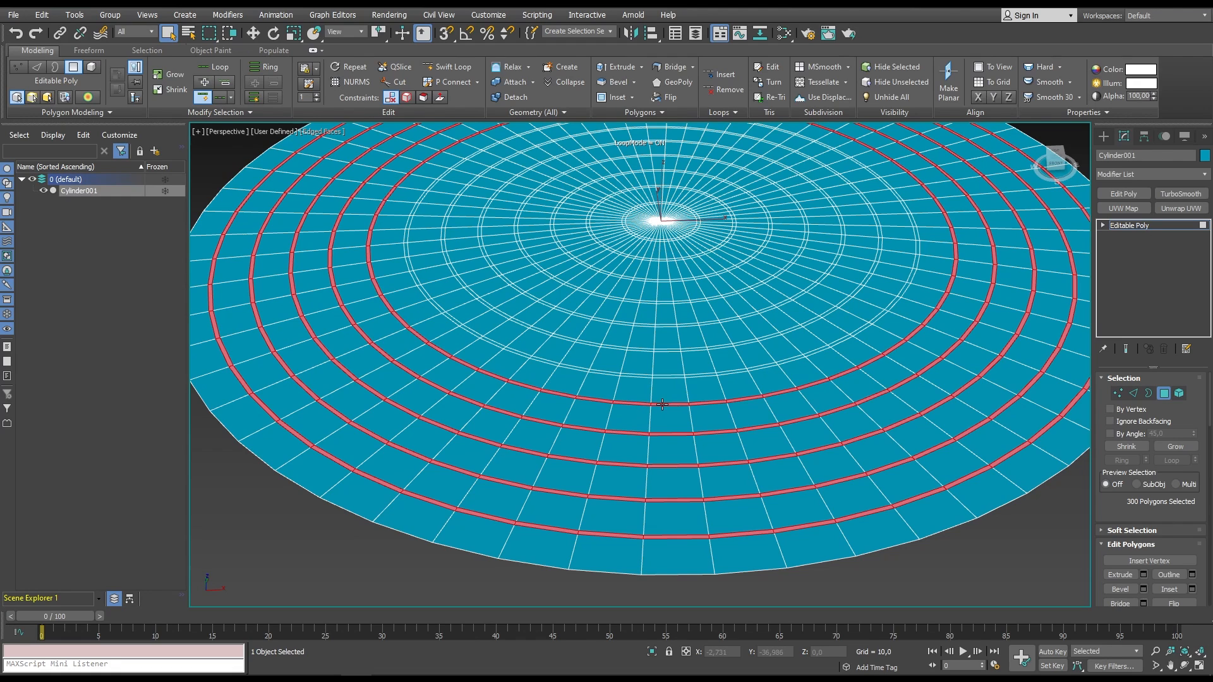
{"action": "left_click", "coordinate": [646, 375], "text": "ctrl"}
{"action": "left_click", "coordinate": [661, 376], "text": "shift"}
Add the seventh, eighth and ninth narrow polygon loops from the rim to the selection.
{"action": "middle_click_drag", "start_coordinate": [669, 342], "coordinate": [676, 406]}
{"action": "scroll", "coordinate": [675, 406], "scroll_direction": "up", "scroll_amount": 2}
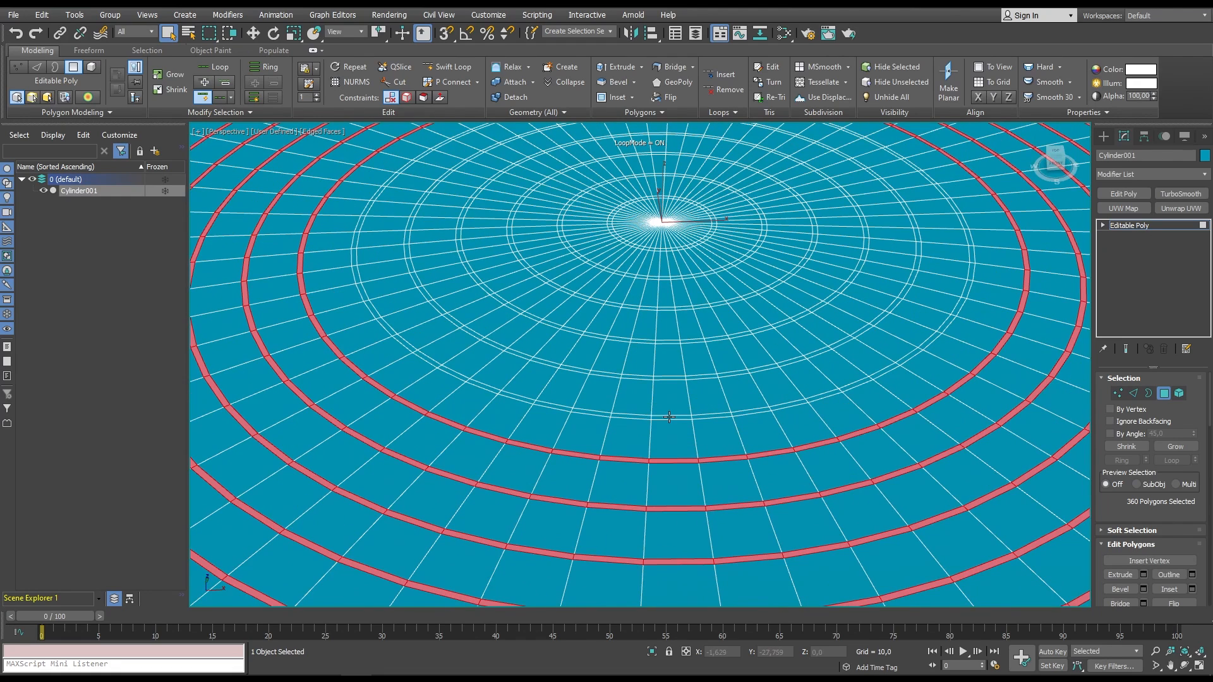
{"action": "left_click", "coordinate": [641, 415], "text": "ctrl"}
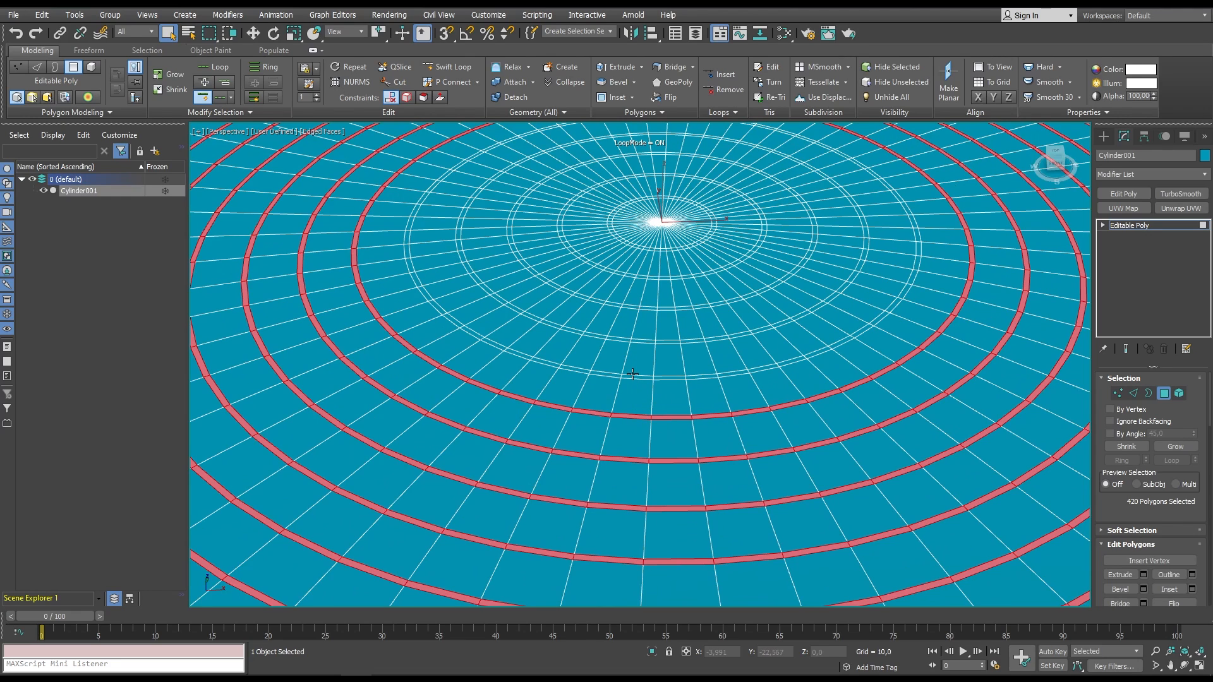
{"action": "left_click", "coordinate": [660, 377], "text": "ctrl"}
{"action": "scroll", "coordinate": [662, 369], "scroll_direction": "up", "scroll_amount": 2}
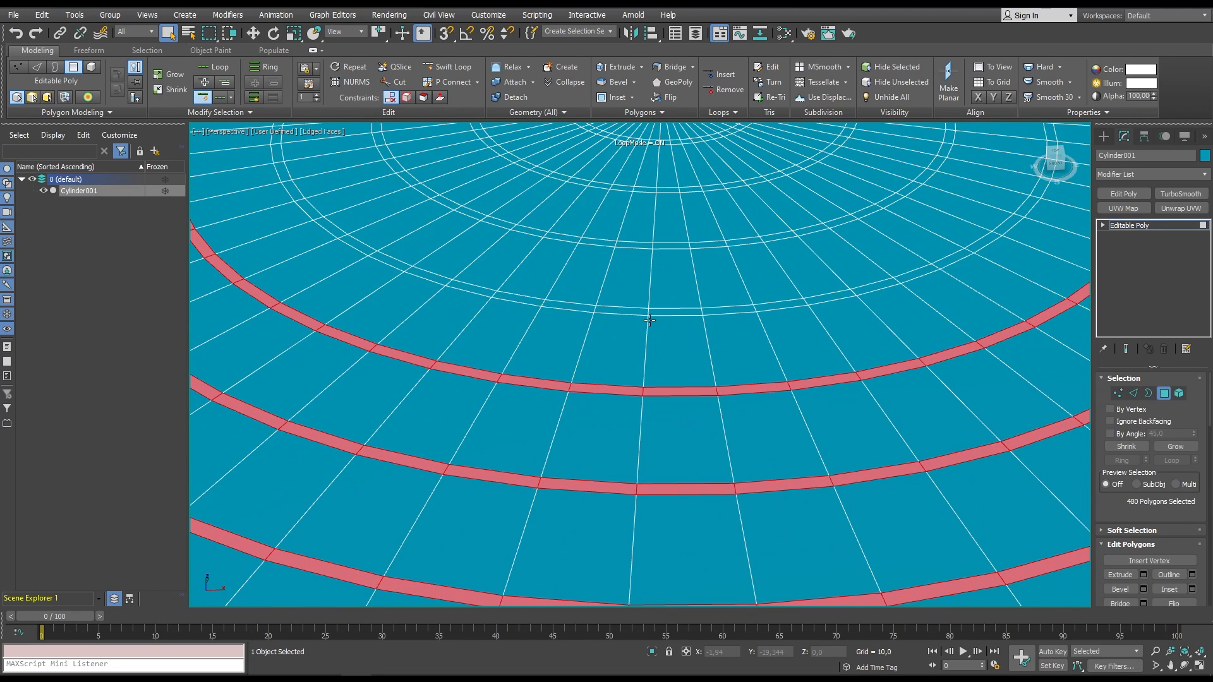
{"action": "left_click", "coordinate": [653, 312], "text": "ctrl"}
{"action": "left_click", "coordinate": [707, 313], "text": "shift"}
{"action": "middle_click_drag", "start_coordinate": [707, 313], "coordinate": [739, 503]}
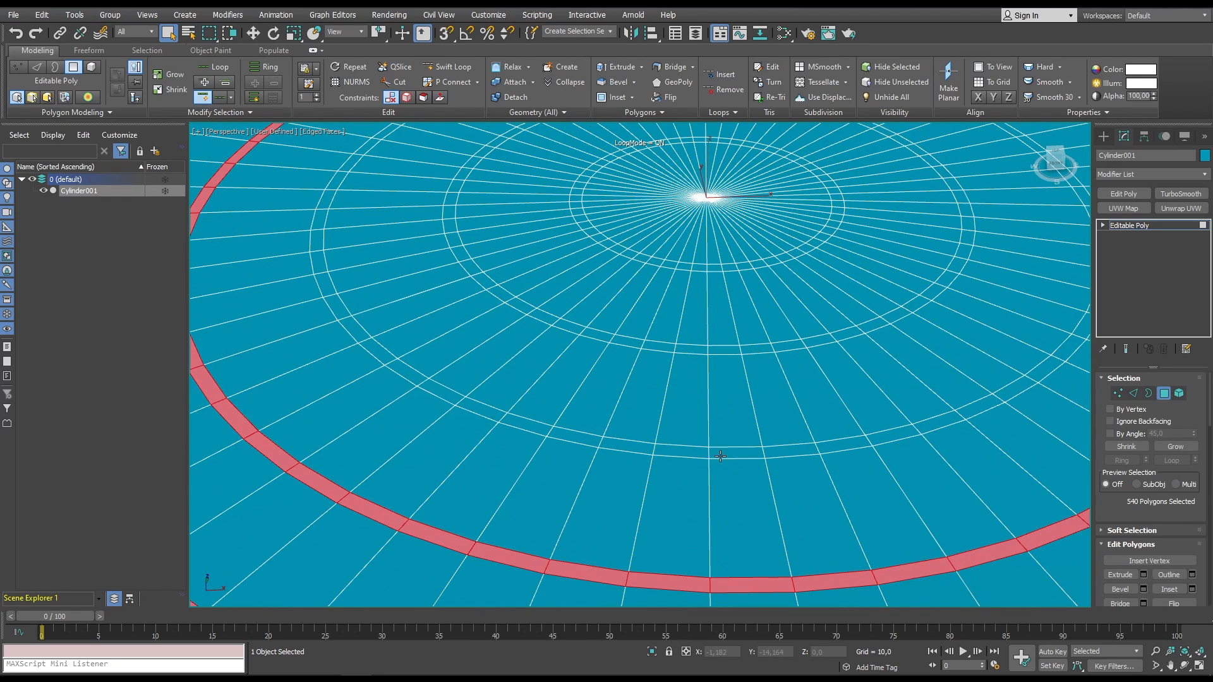
Add the three innermost narrow polygon loops around the disc's centre to the selection.
{"action": "left_click", "coordinate": [720, 455], "text": "ctrl"}
{"action": "left_click", "coordinate": [700, 456], "text": "shift"}
{"action": "left_click", "coordinate": [679, 351], "text": "ctrl"}
{"action": "left_click", "coordinate": [717, 348], "text": "shift"}
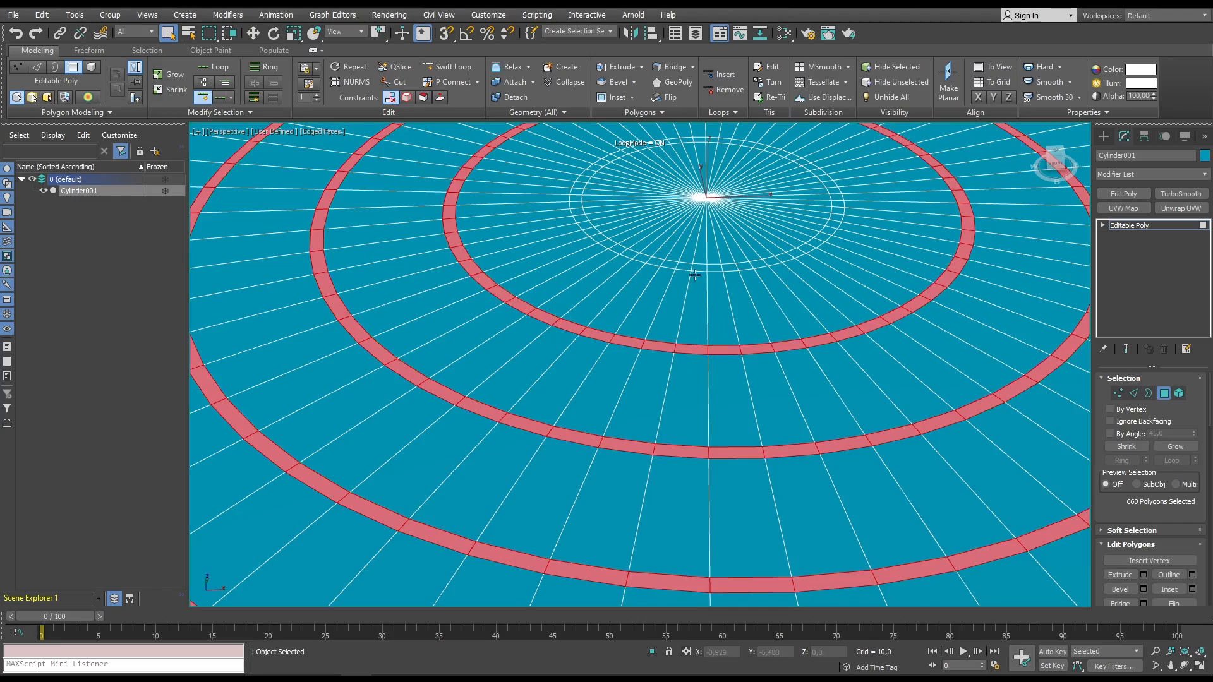
{"action": "left_click", "coordinate": [710, 265], "text": "ctrl"}
{"action": "left_click", "coordinate": [708, 266], "text": "shift"}
{"action": "scroll", "coordinate": [715, 406], "scroll_direction": "down", "scroll_amount": 3}
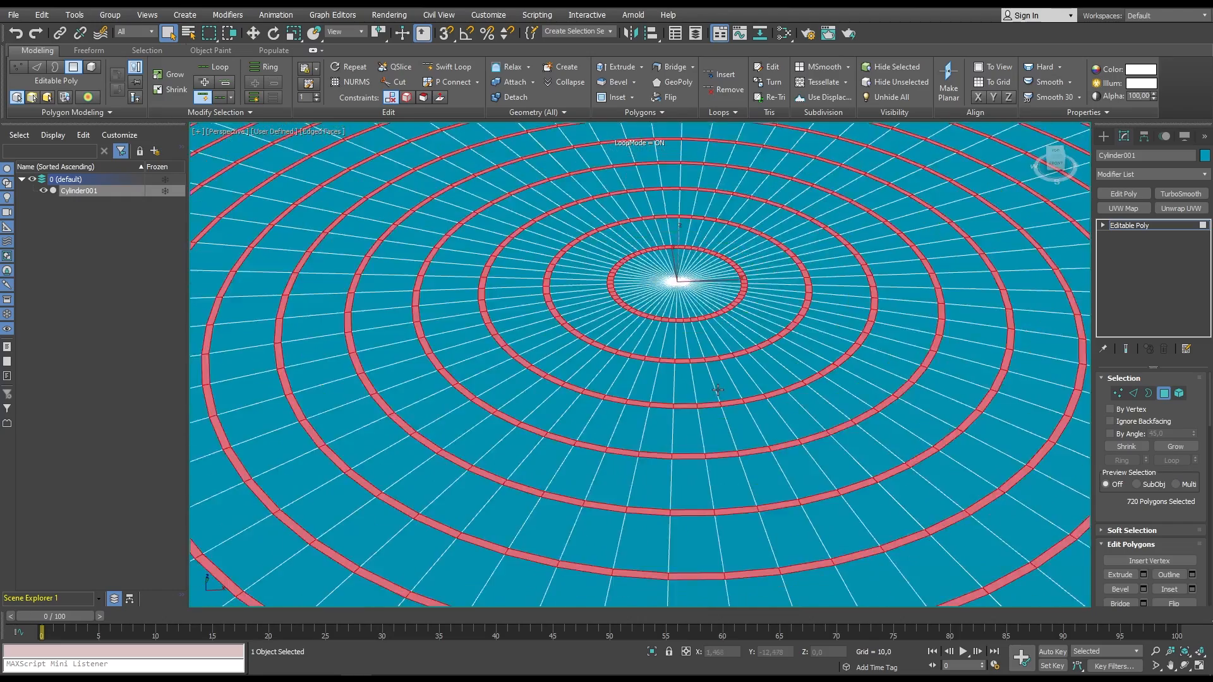
Delete the twelve selected narrow polygon loops to leave gaps between the disc's concentric rings.
{"action": "middle_click_drag", "start_coordinate": [716, 406], "coordinate": [660, 382]}
{"action": "scroll", "coordinate": [660, 381], "scroll_direction": "down", "scroll_amount": 5}
{"action": "middle_click_drag", "start_coordinate": [679, 434], "coordinate": [698, 426]}
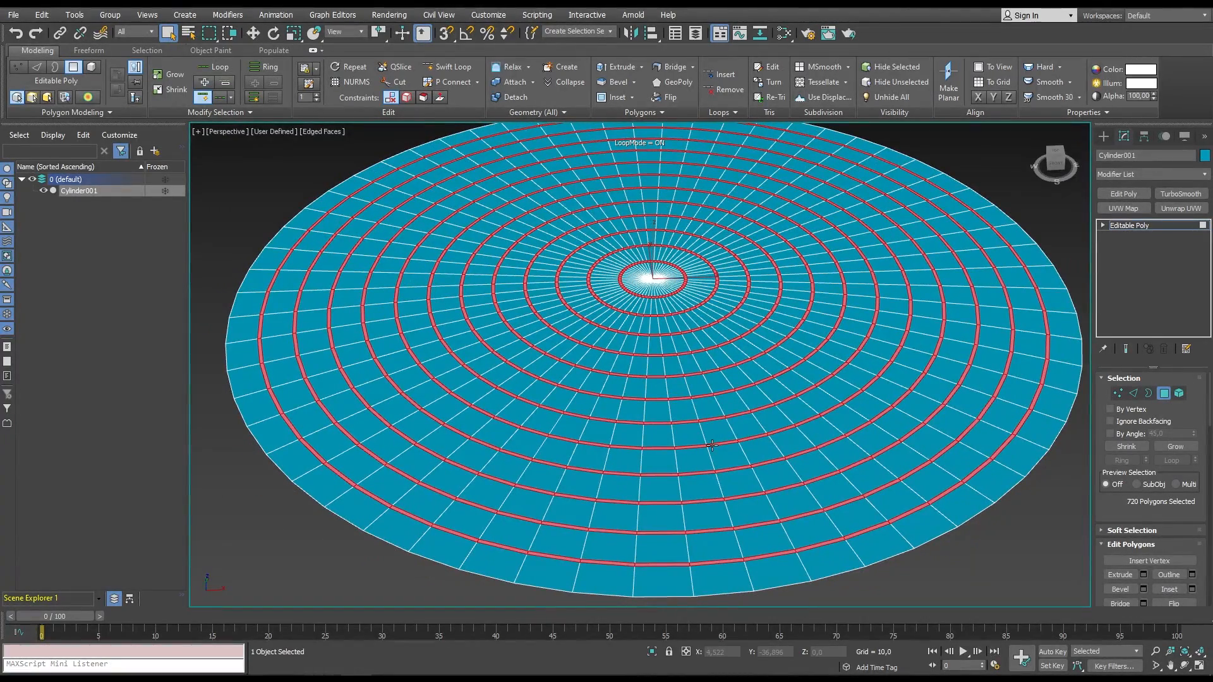
{"action": "key", "text": "Delete"}
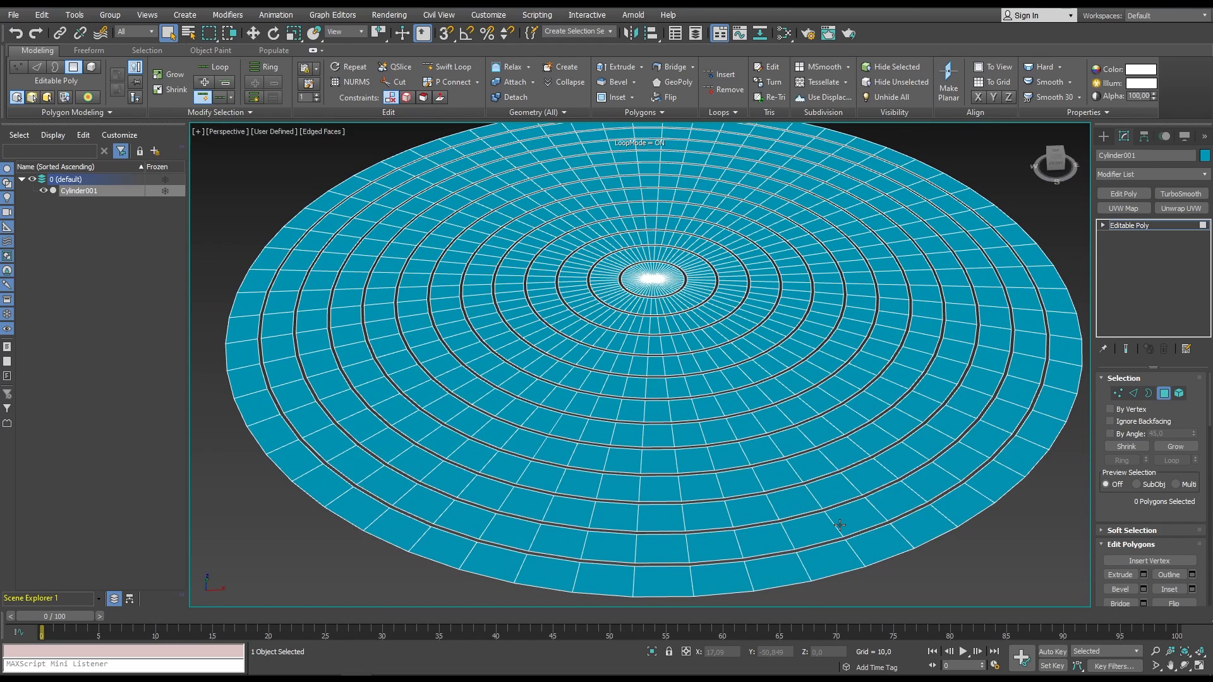
Delete the small central disc at element level, leave sub-object editing and deselect the object.
{"action": "left_click", "coordinate": [1179, 393]}
{"action": "left_click", "coordinate": [653, 275]}
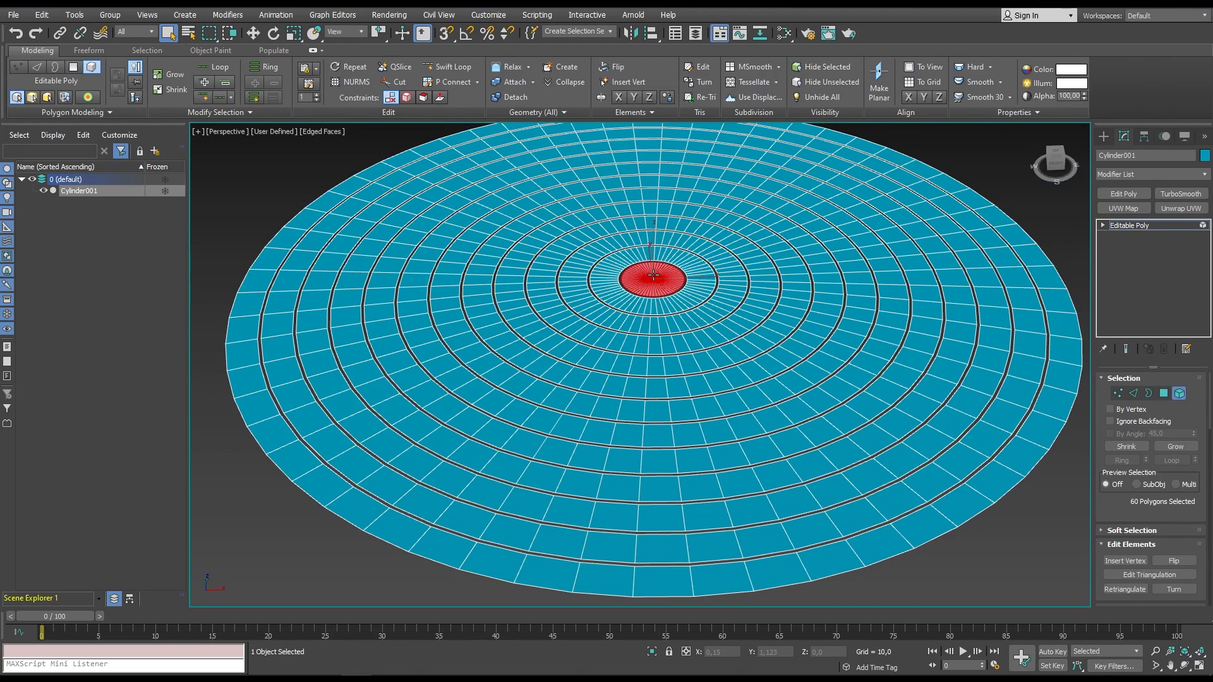
{"action": "key", "text": "Delete"}
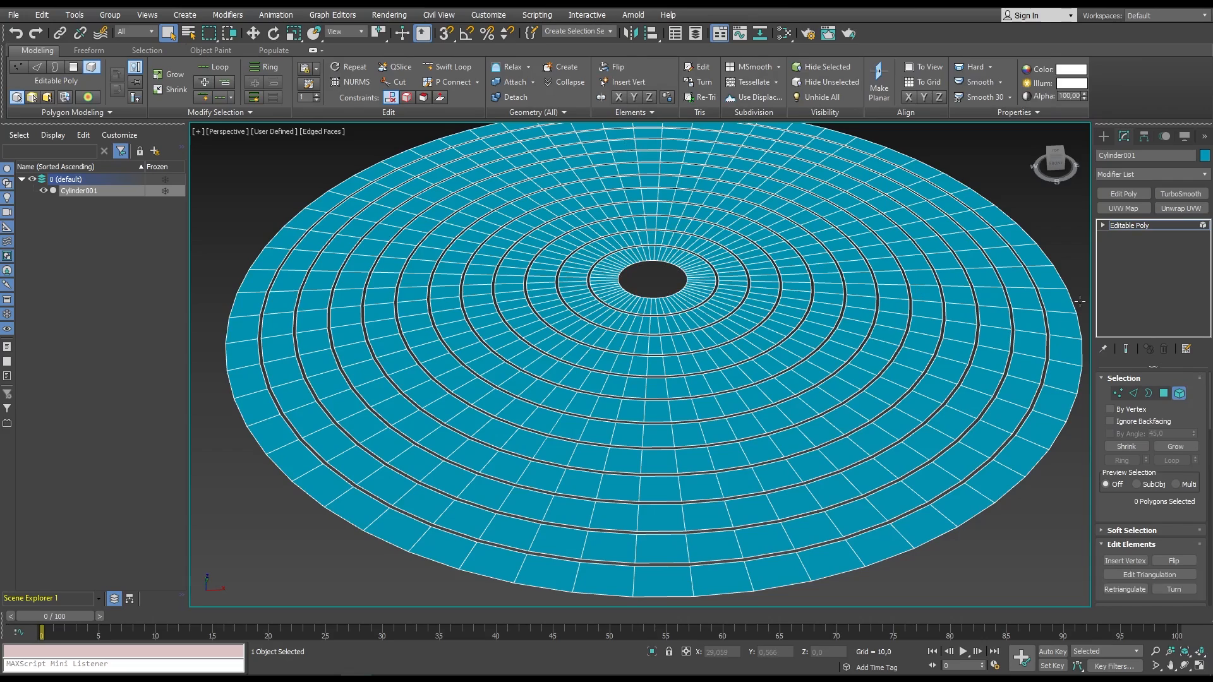
{"action": "left_click", "coordinate": [1179, 393]}
{"action": "left_click", "coordinate": [1040, 577]}
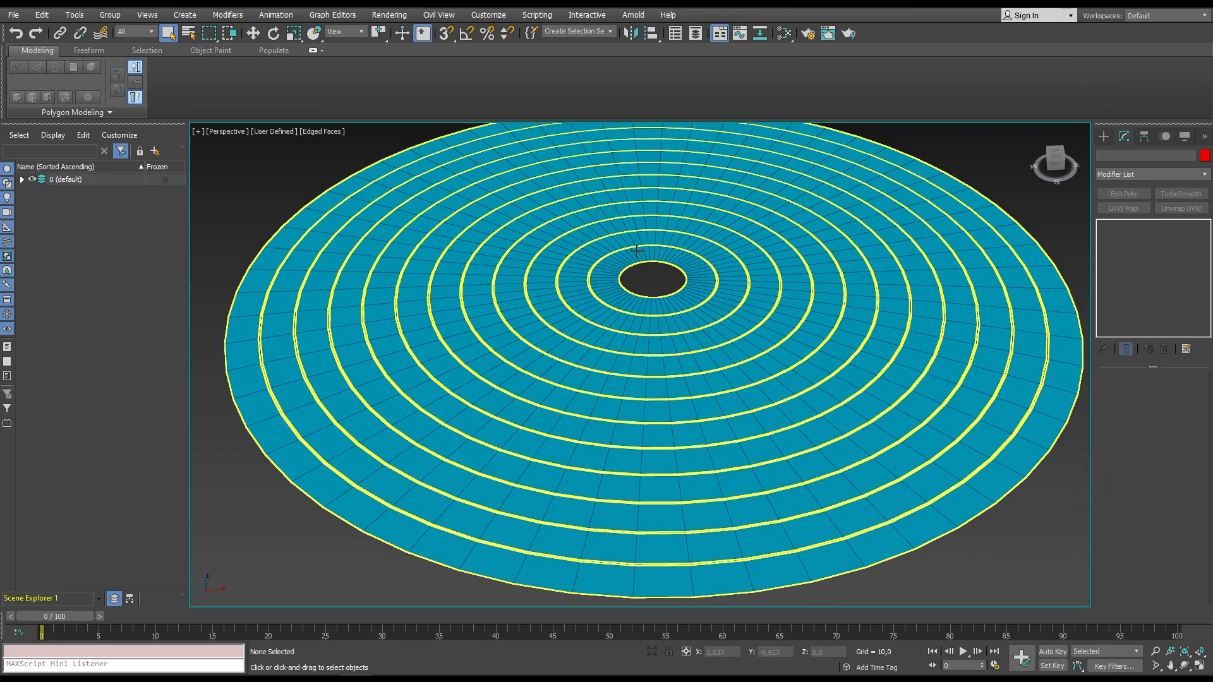
{"action": "middle_click_drag", "start_coordinate": [1086, 583], "coordinate": [1055, 577]}
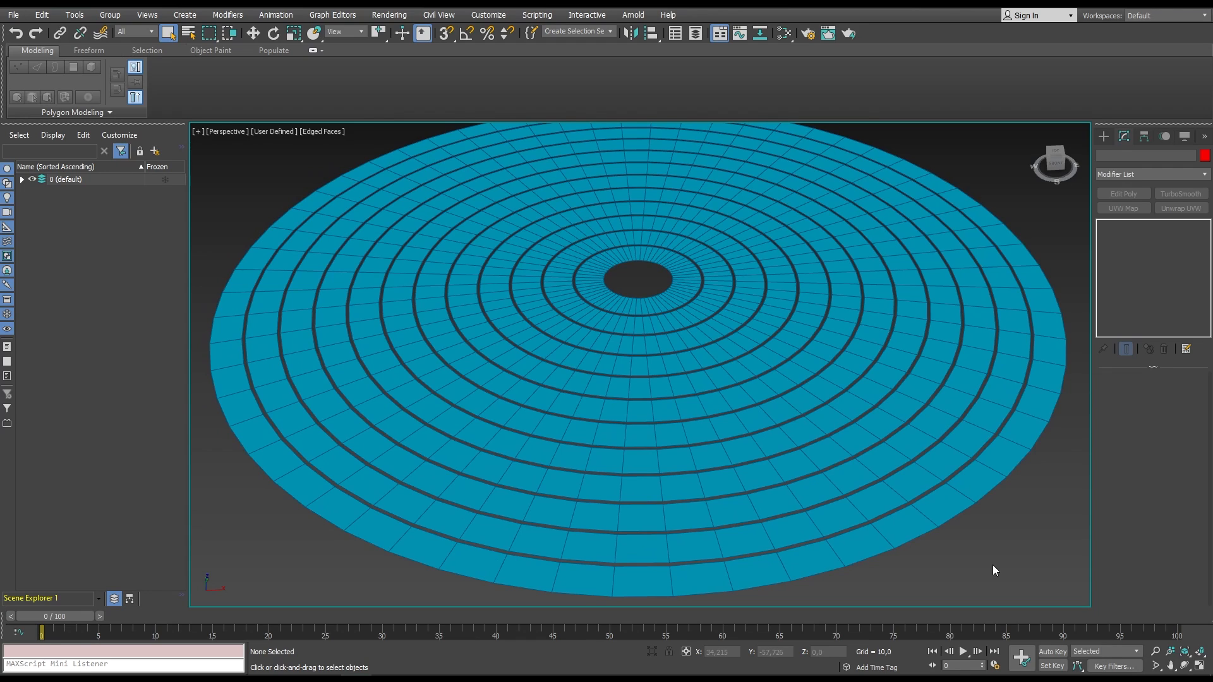
Convert the ringed disc Cylinder001 to an Editable Mesh.
{"action": "left_click", "coordinate": [673, 362]}
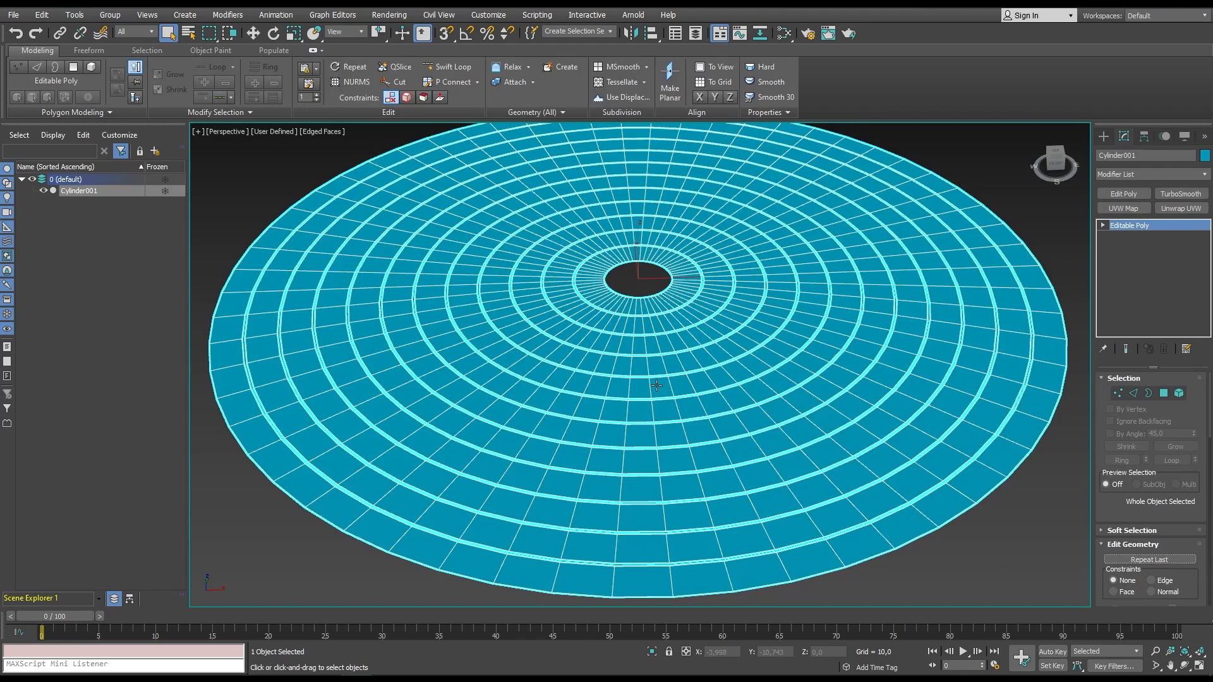
{"action": "right_click", "coordinate": [707, 404]}
{"action": "mouse_move", "coordinate": [760, 534]}
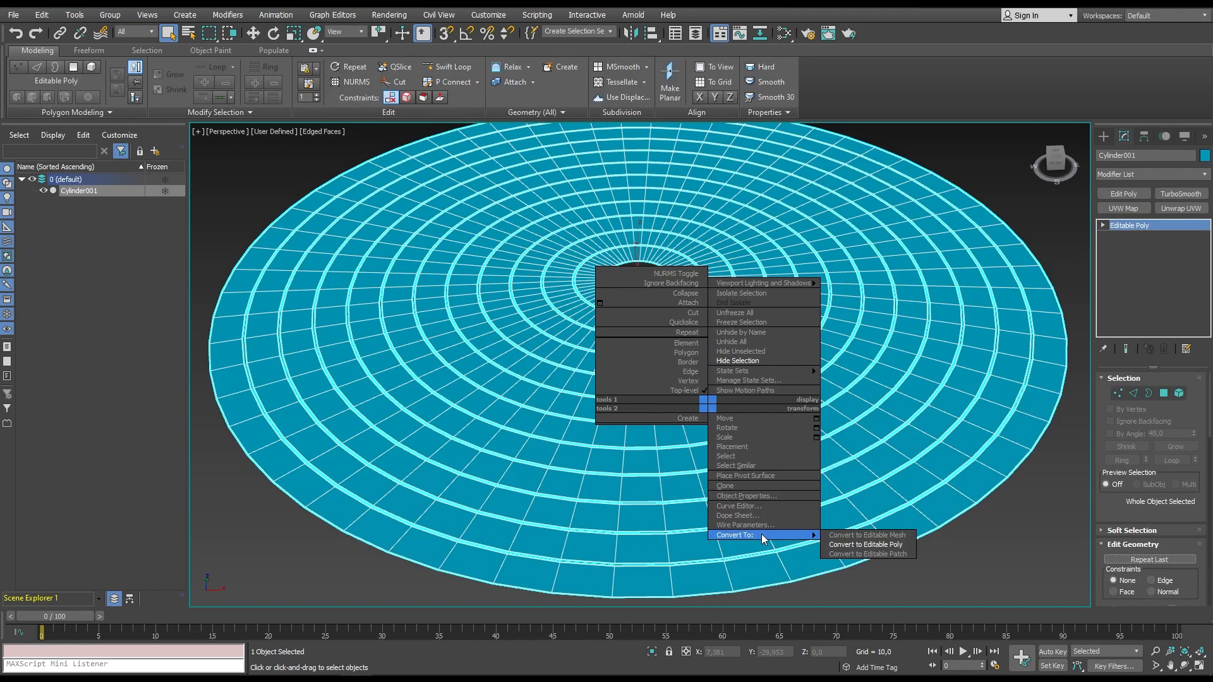
{"action": "left_click", "coordinate": [854, 535]}
Select all elements of the mesh and explode them into separate objects named anillo.
{"action": "left_click", "coordinate": [1178, 396]}
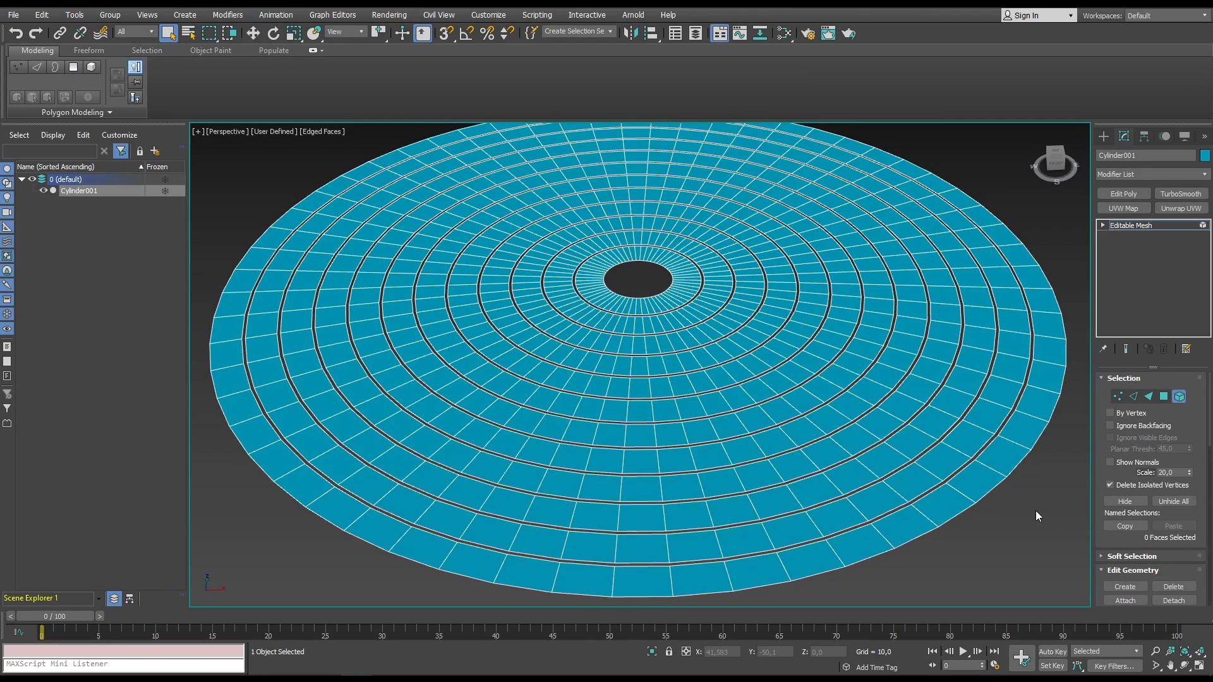
{"action": "key", "text": "ctrl+a"}
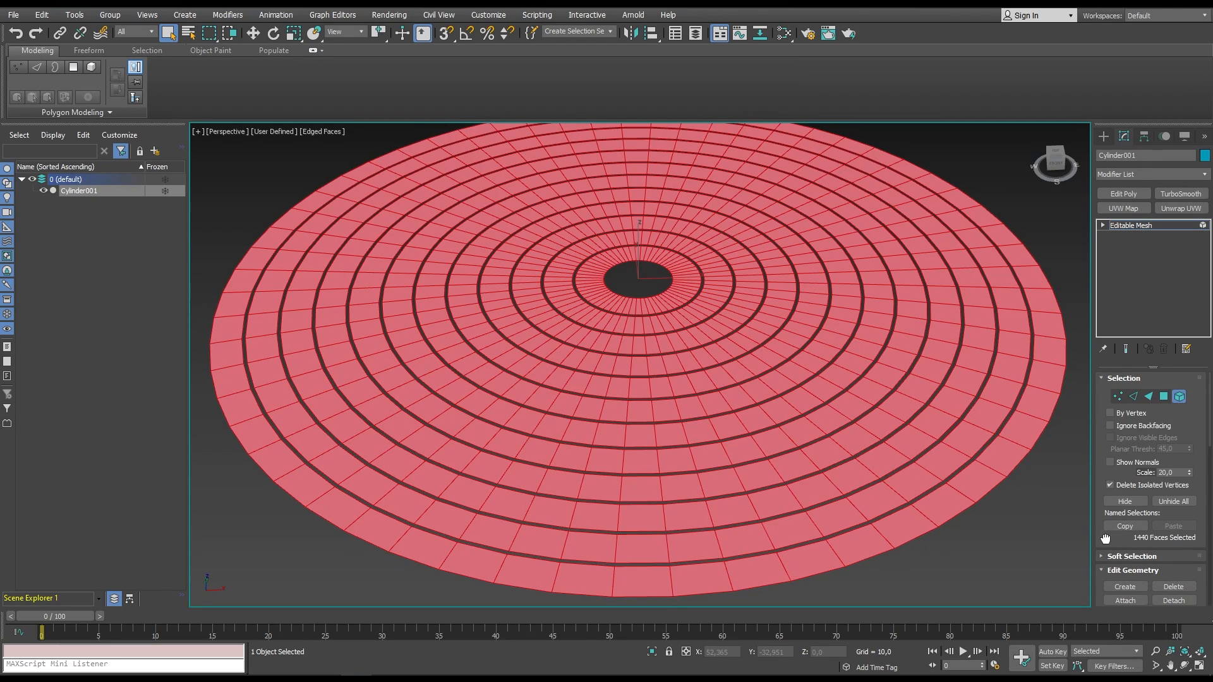
{"action": "left_click_drag", "start_coordinate": [1104, 538], "coordinate": [1107, 374]}
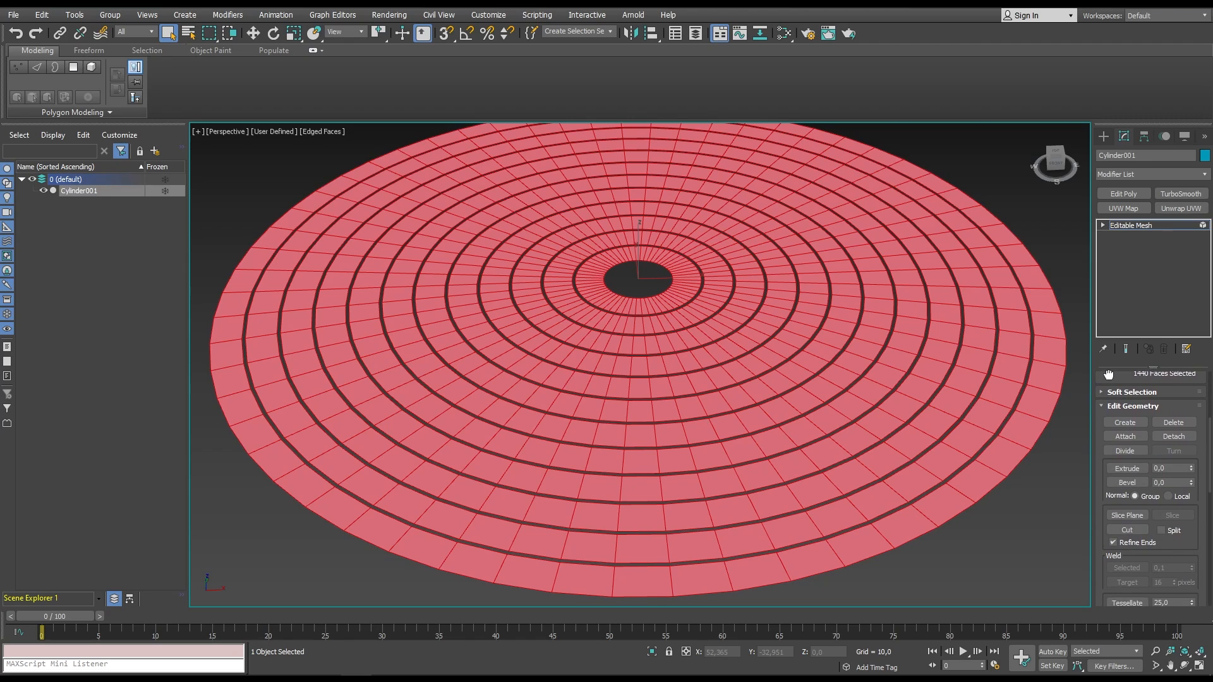
{"action": "left_click_drag", "start_coordinate": [1105, 579], "coordinate": [1103, 462]}
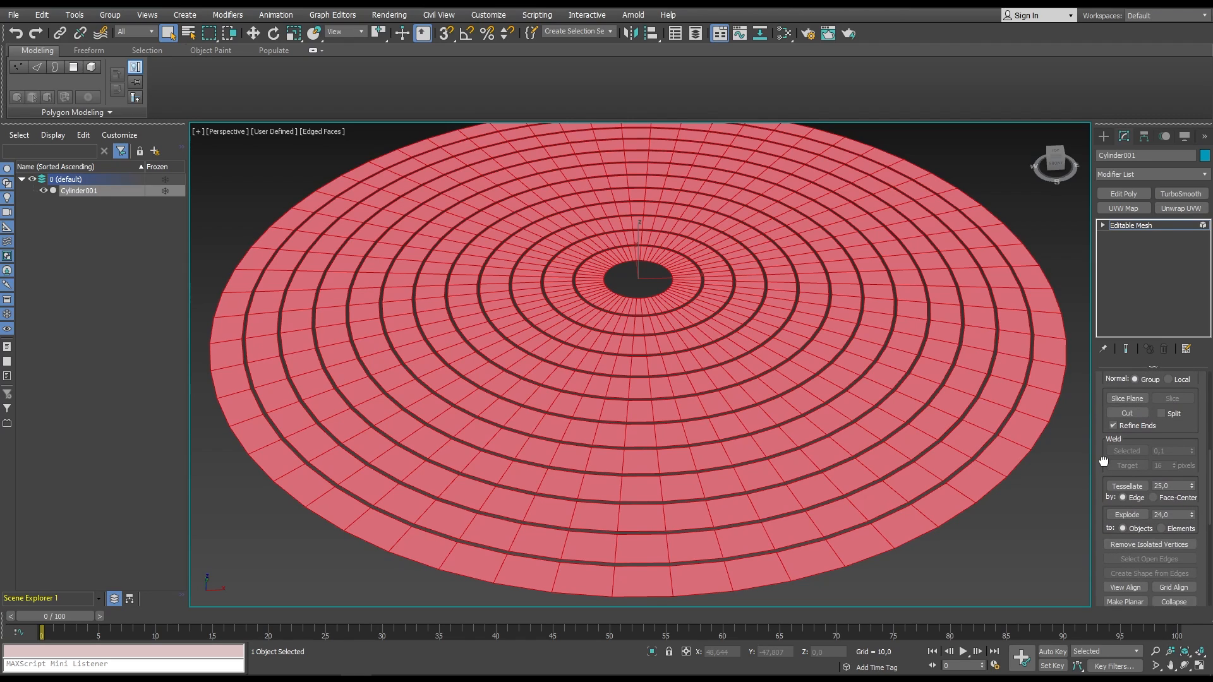
{"action": "left_click", "coordinate": [1127, 514]}
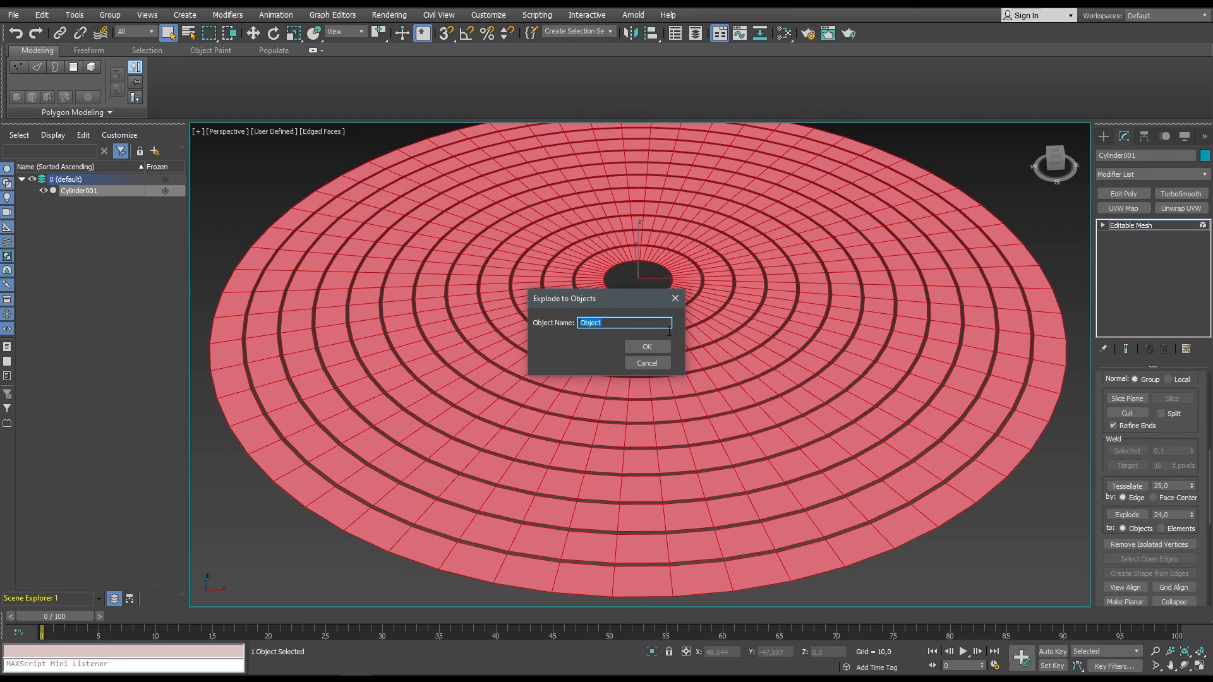
{"action": "type", "text": "anillo"}
{"action": "key", "text": "Return"}
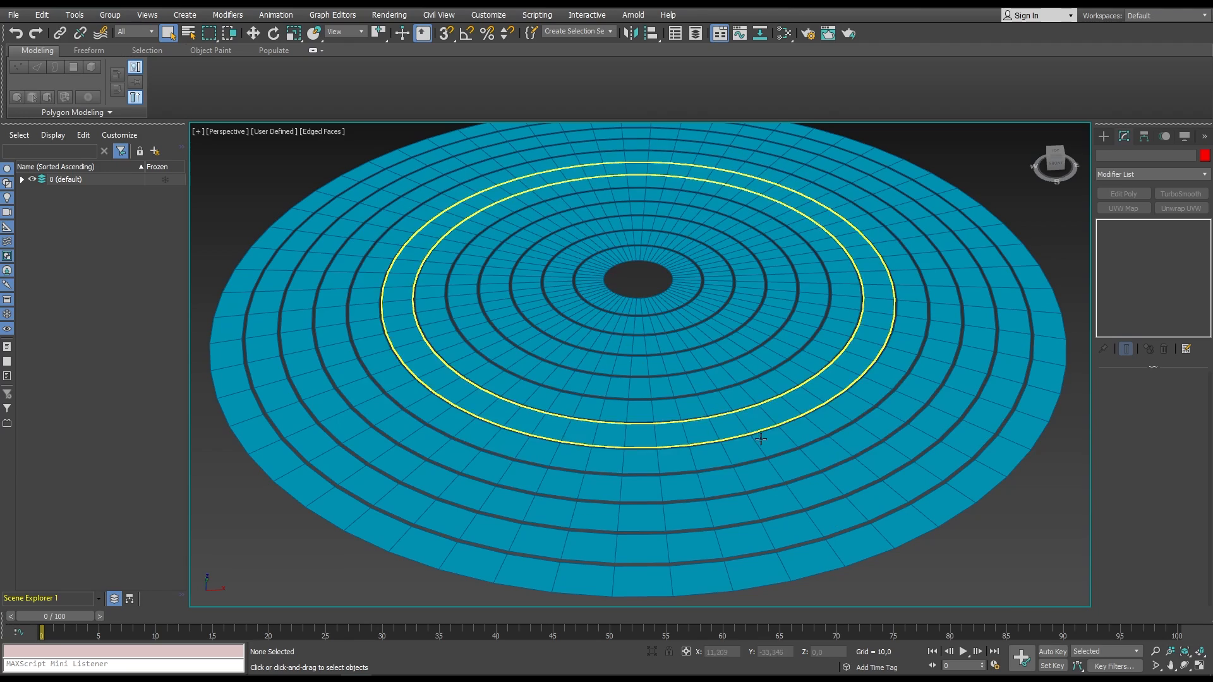
Select objects anillo001 to anillo012 and put them in a new layer named anillos.
{"action": "left_click", "coordinate": [22, 179]}
{"action": "left_click", "coordinate": [73, 315]}
{"action": "left_click", "coordinate": [76, 190], "text": "shift"}
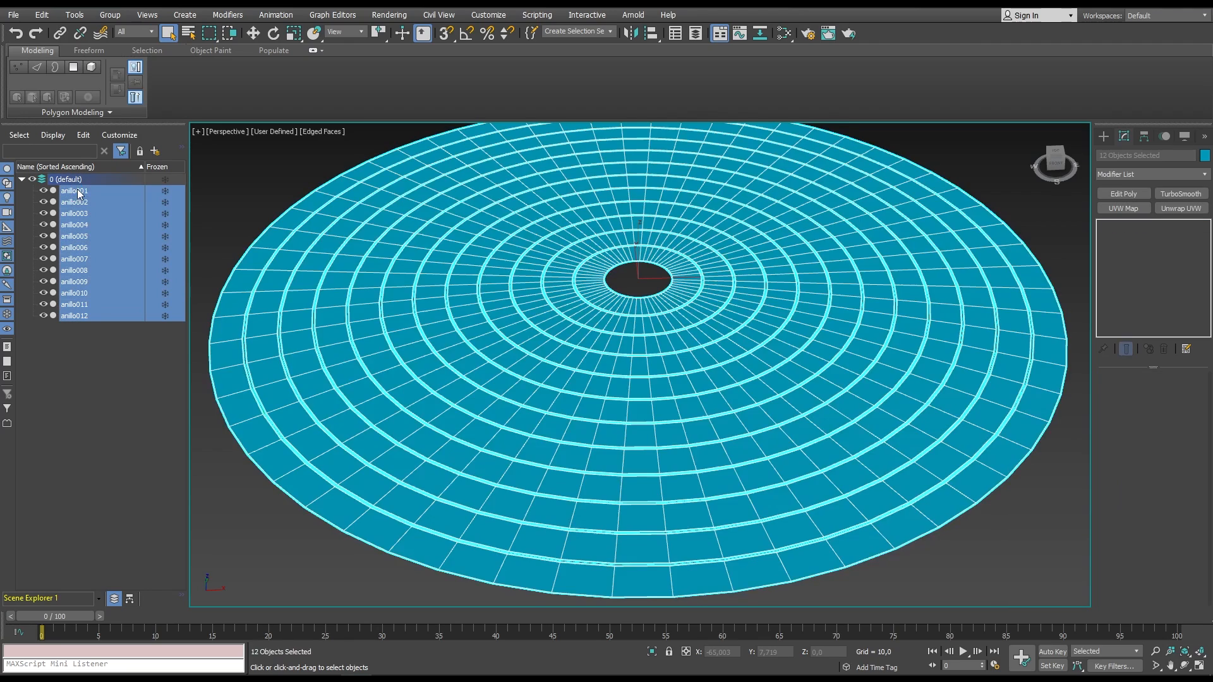
{"action": "left_click", "coordinate": [154, 151]}
{"action": "type", "text": "ani"}
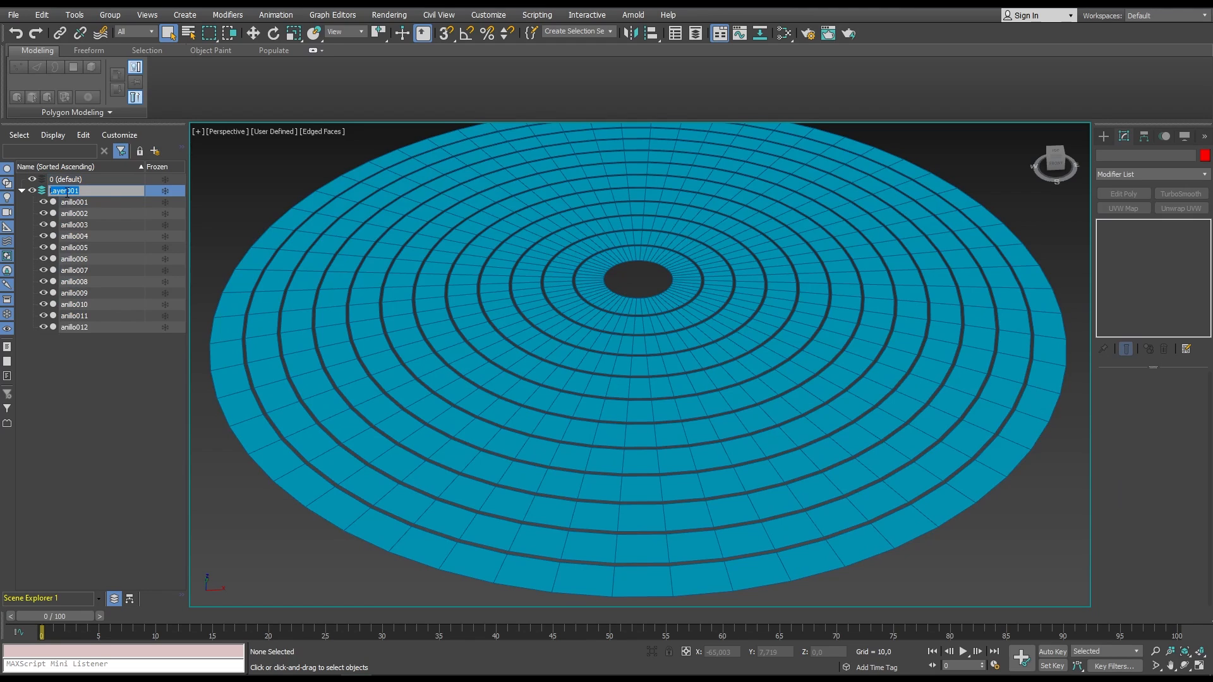
{"action": "type", "text": "llos"}
{"action": "key", "text": "Return"}
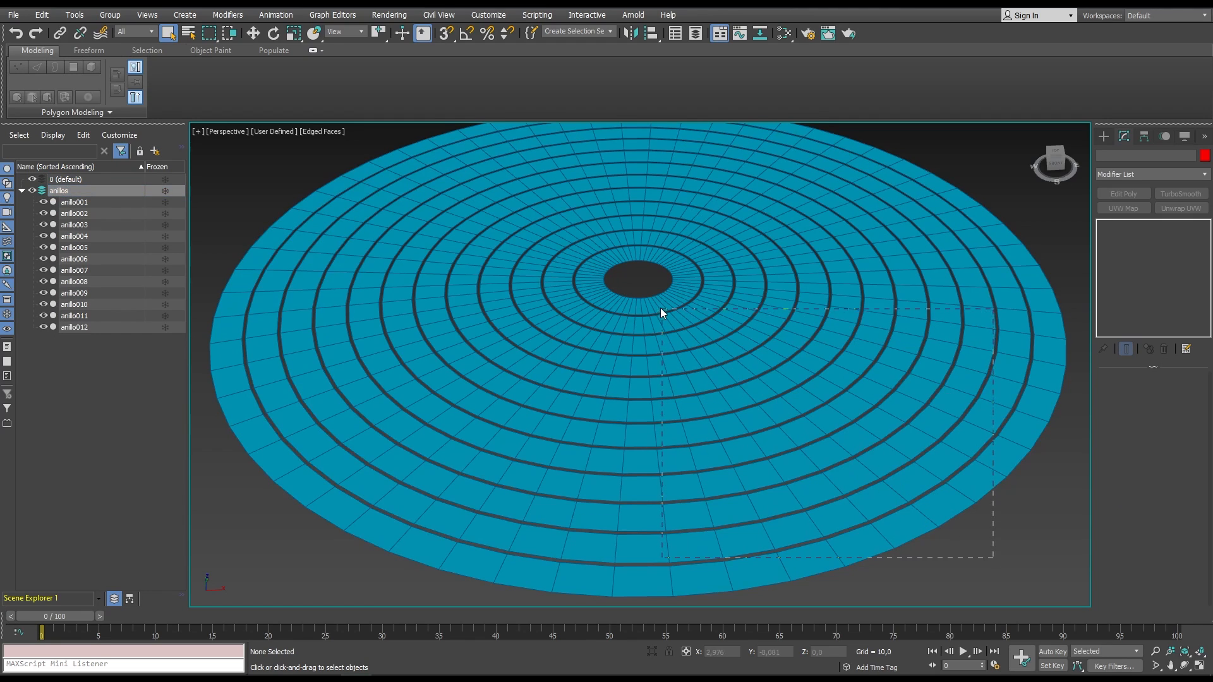
Apply a Shell modifier to all twelve rings with an Outer Amount of 2.
{"action": "left_click_drag", "start_coordinate": [661, 308], "coordinate": [654, 300]}
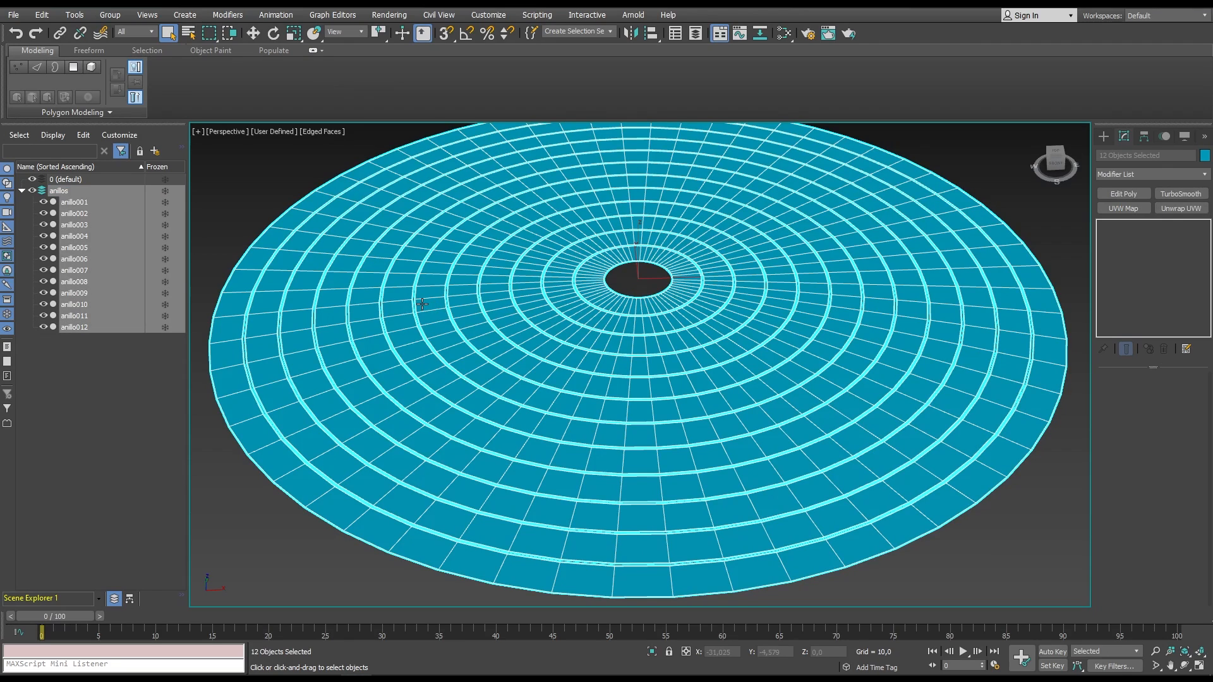
{"action": "key", "text": "x"}
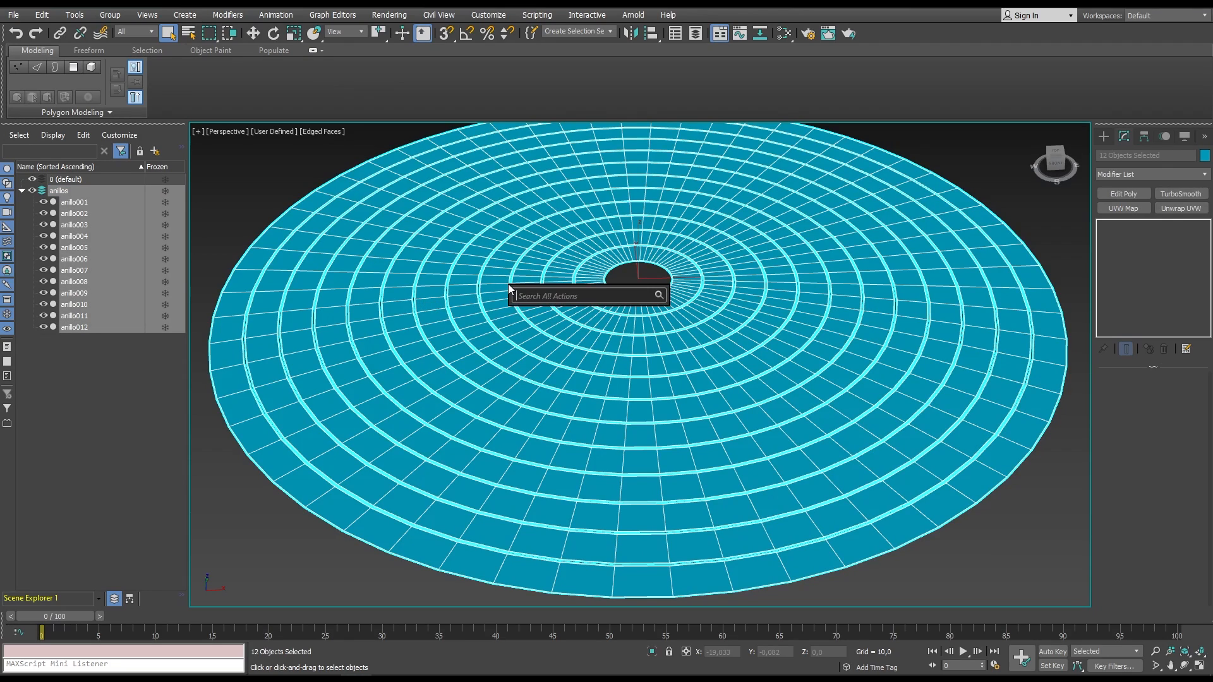
{"action": "type", "text": "shell"}
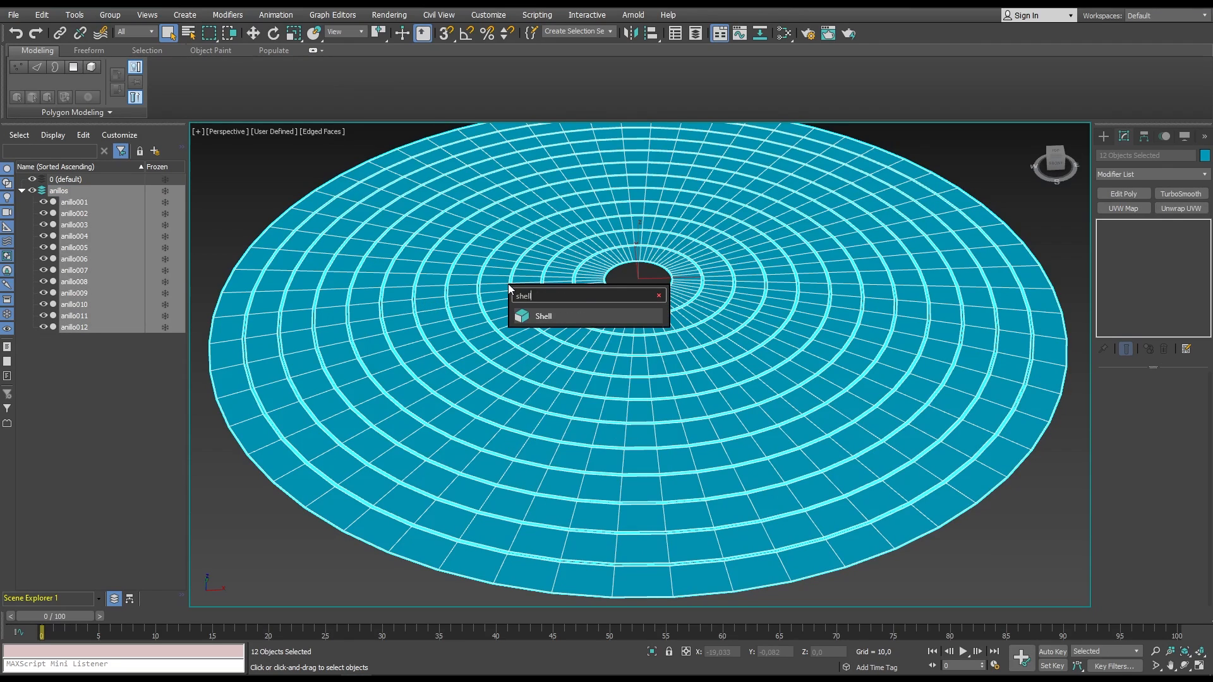
{"action": "key", "text": "Return"}
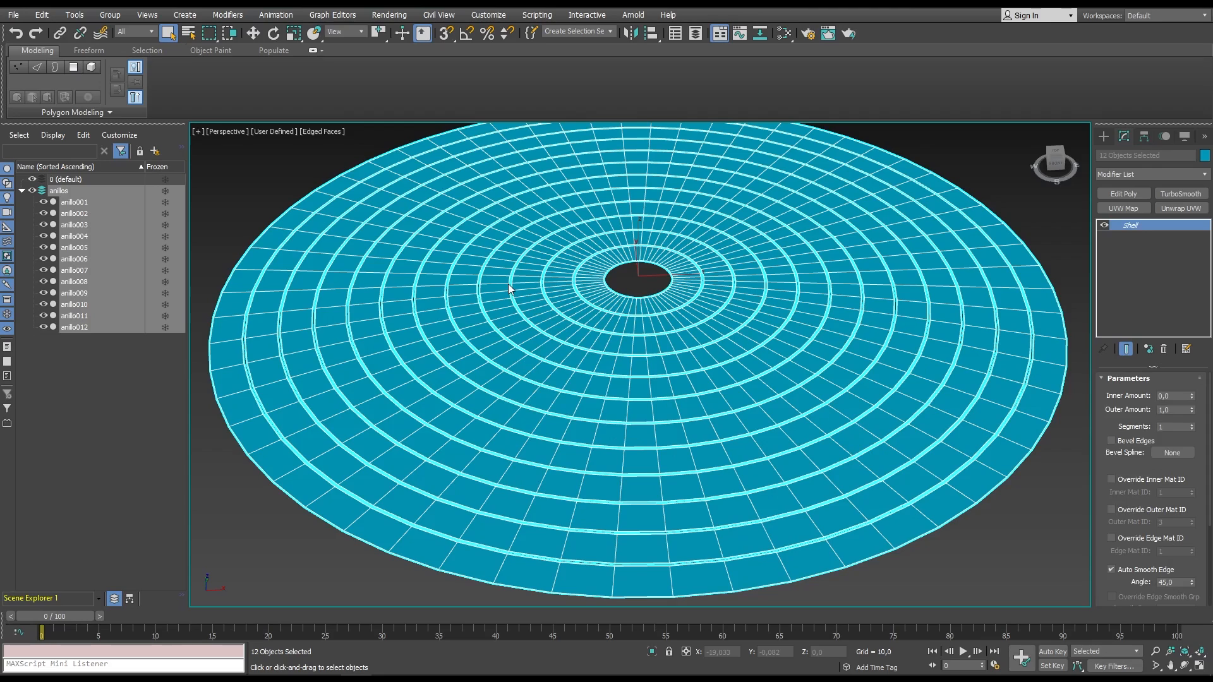
{"action": "left_click", "coordinate": [1174, 410]}
{"action": "type", "text": "2"}
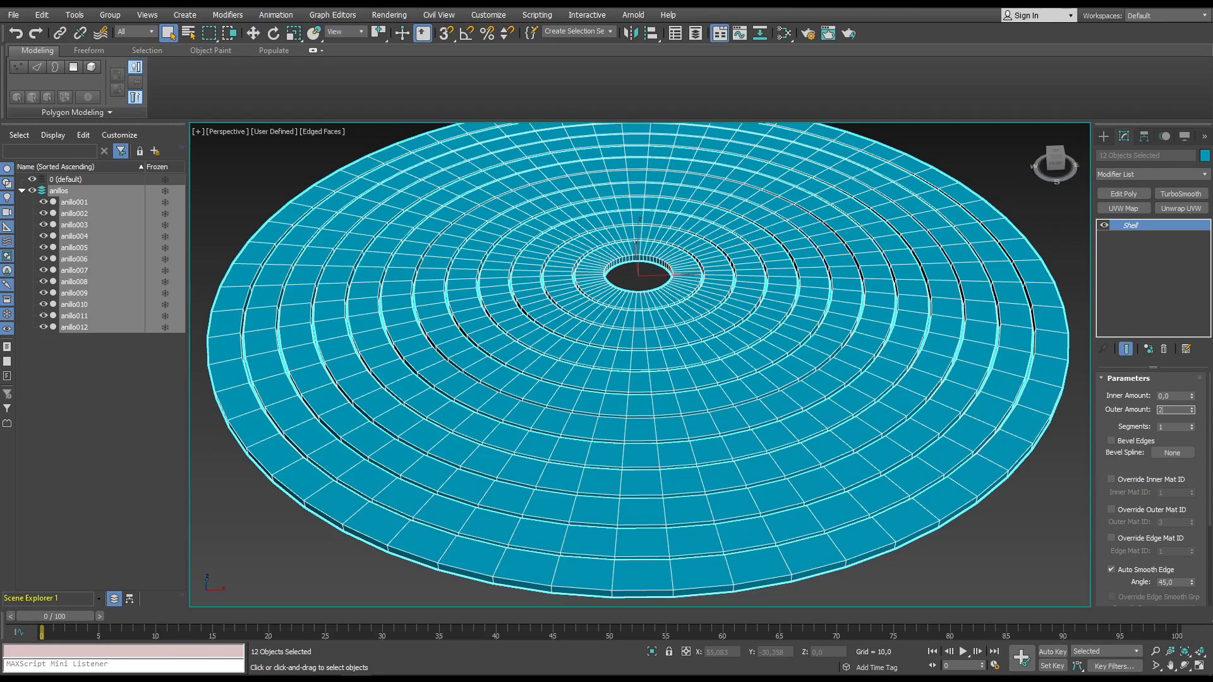
{"action": "key", "text": "Return"}
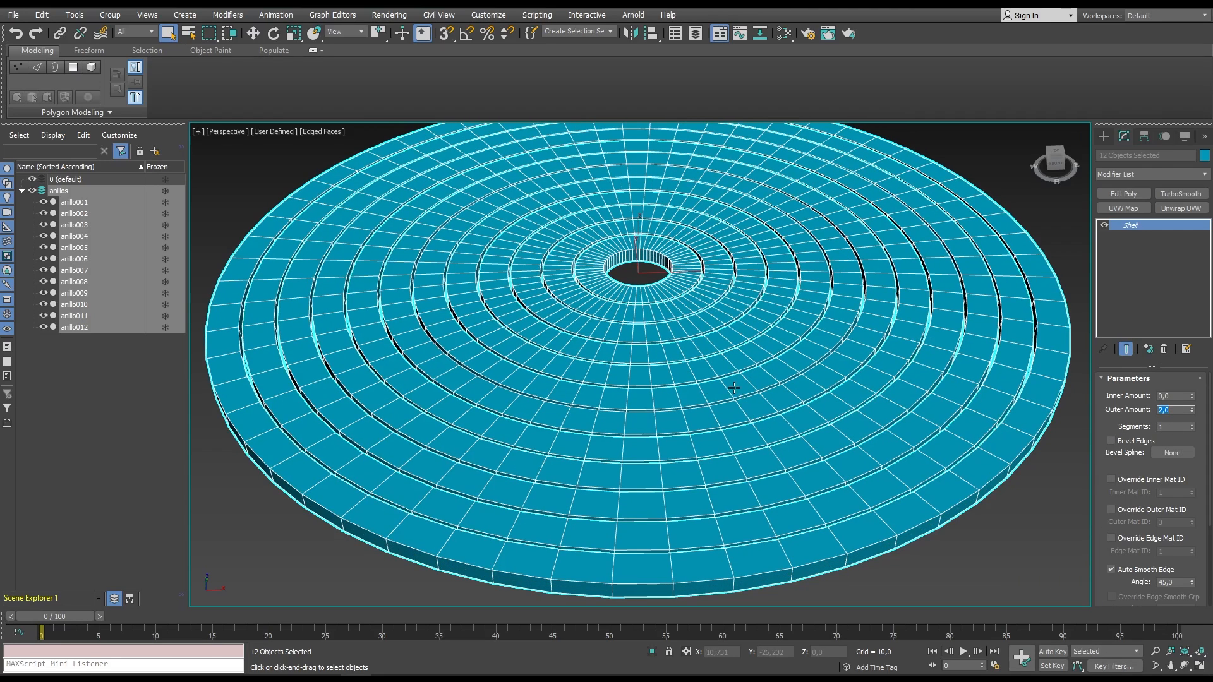
Convert the shelled rings to Editable Poly and deselect them.
{"action": "right_click", "coordinate": [845, 384]}
{"action": "mouse_move", "coordinate": [821, 515]}
{"action": "left_click", "coordinate": [884, 525]}
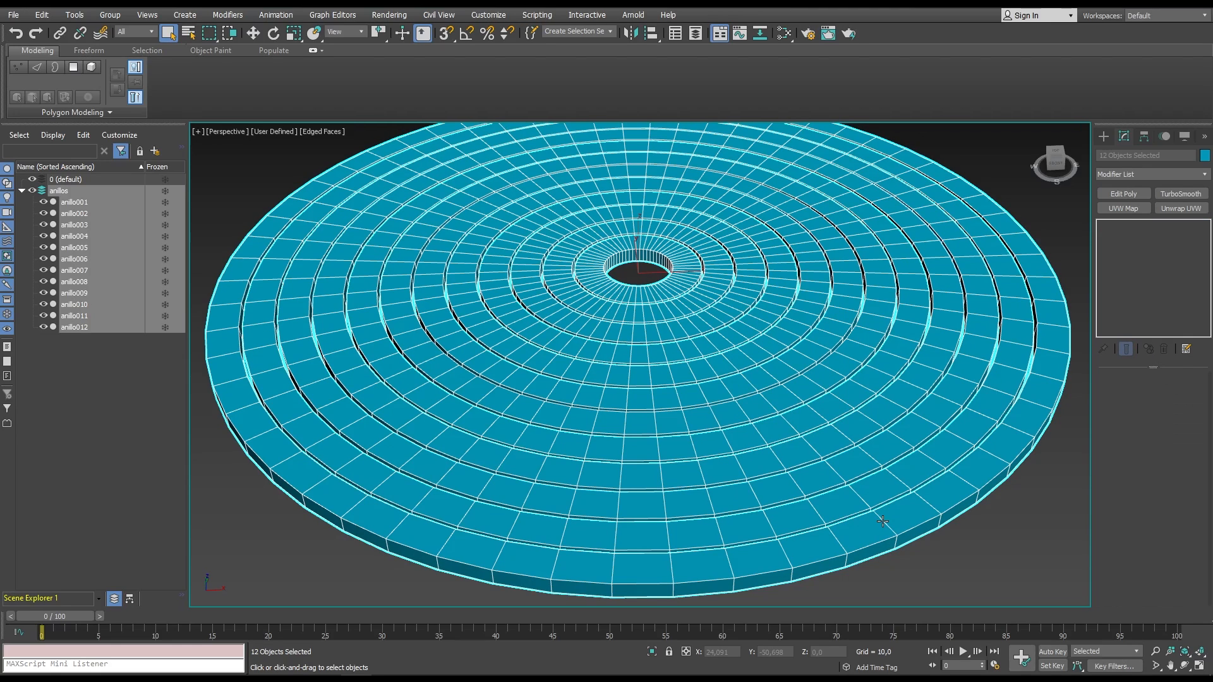
{"action": "key", "text": "ctrl+d"}
Select all the rings and move them straight up along Z, well above the grid.
{"action": "scroll", "coordinate": [644, 296], "scroll_direction": "down", "scroll_amount": 5}
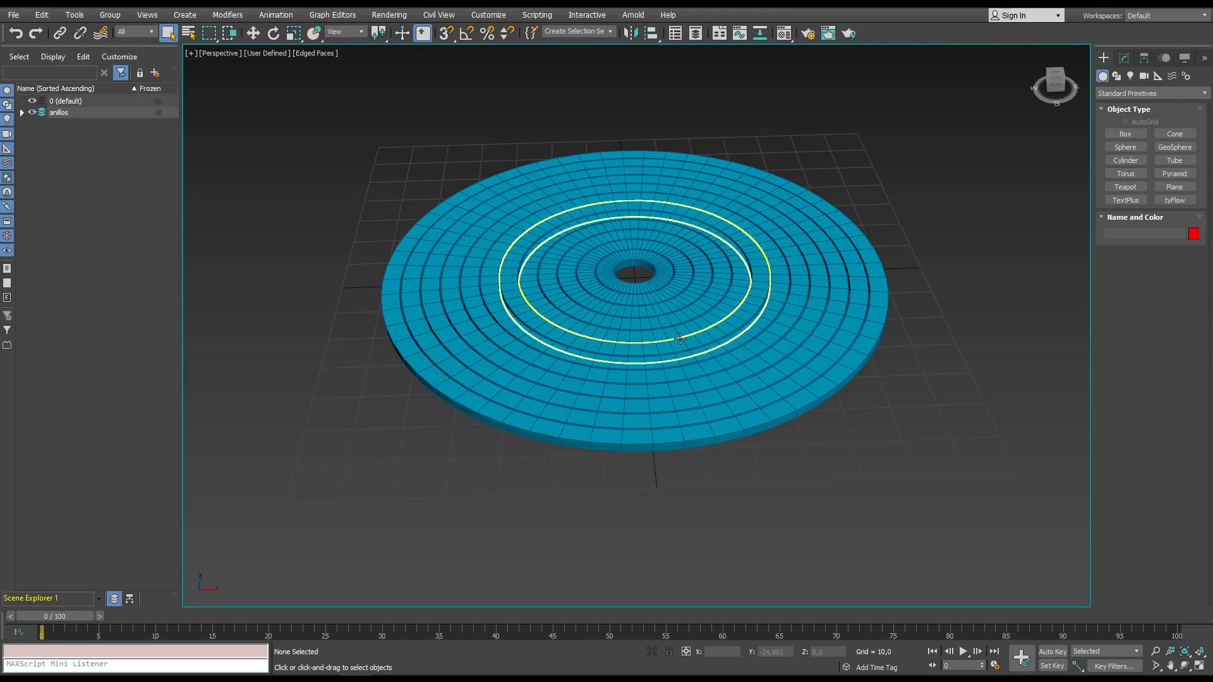
{"action": "scroll", "coordinate": [651, 297], "scroll_direction": "down", "scroll_amount": 4}
{"action": "middle_click_drag", "start_coordinate": [656, 337], "coordinate": [675, 495]}
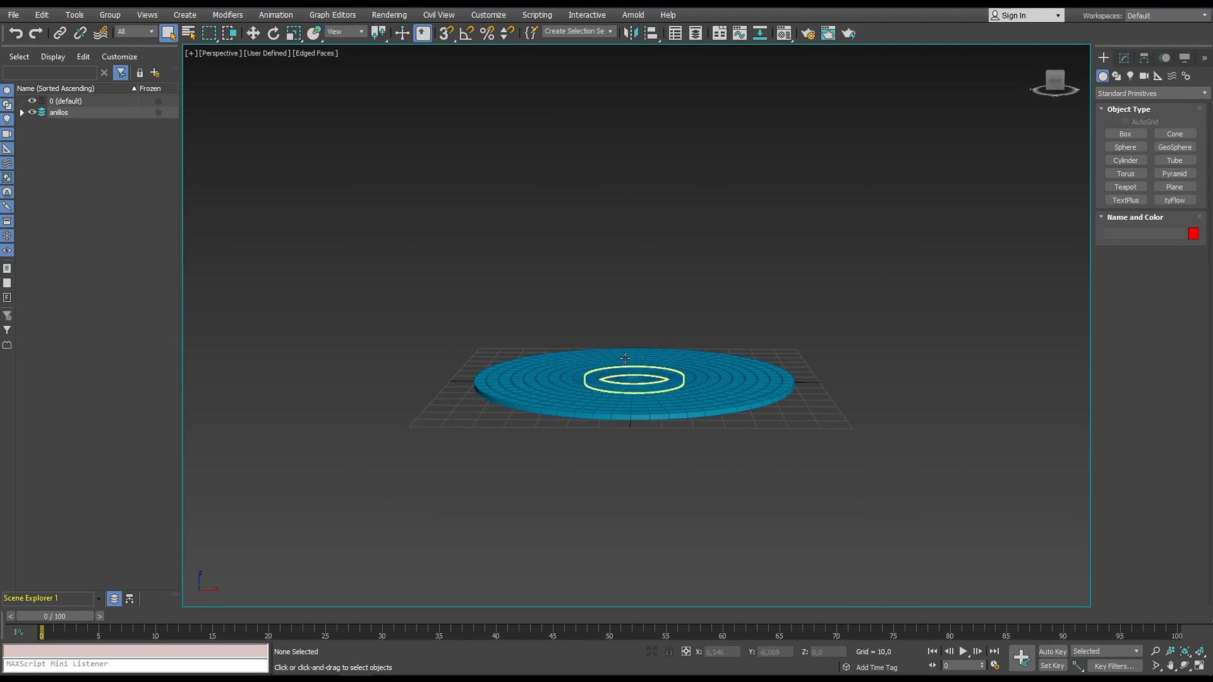
{"action": "key", "text": "ctrl+a"}
{"action": "key", "text": "w"}
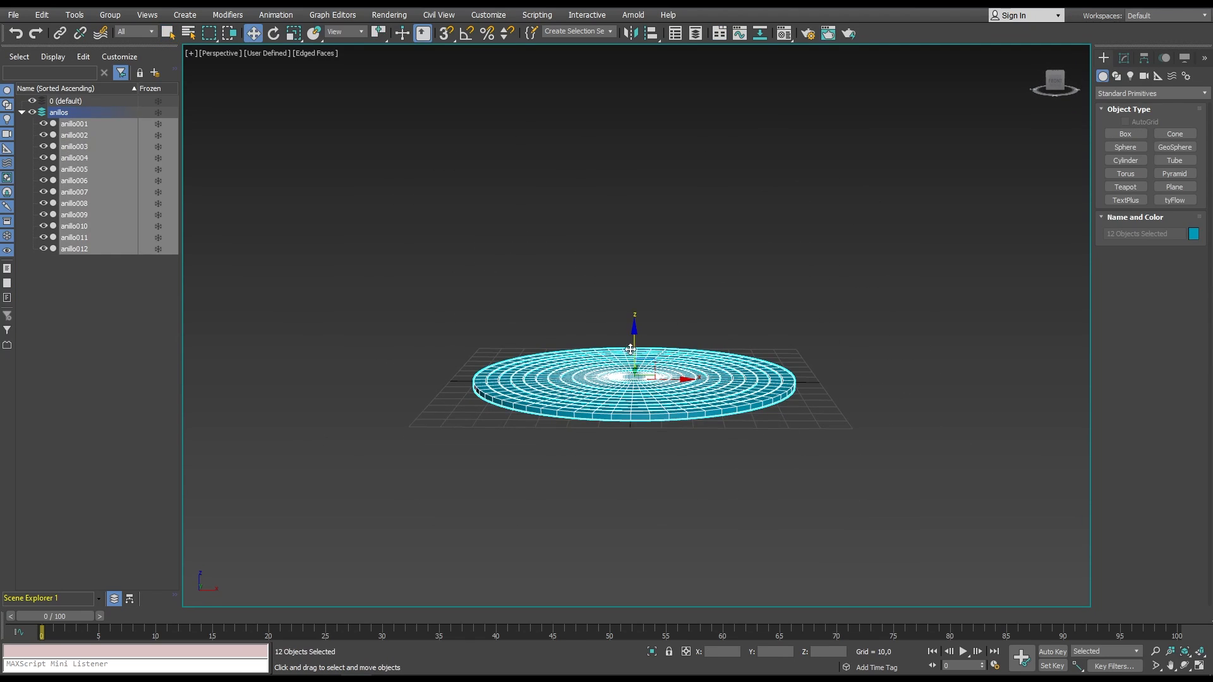
{"action": "left_click_drag", "start_coordinate": [634, 346], "coordinate": [594, 118]}
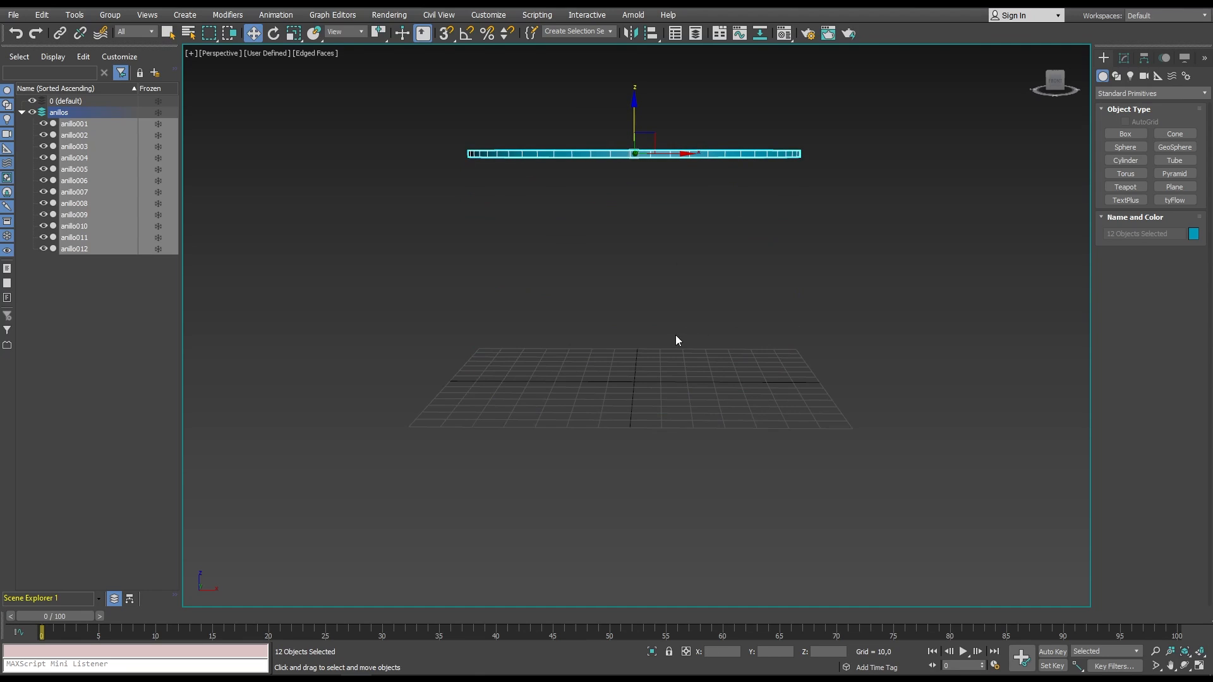
{"action": "middle_click_drag", "start_coordinate": [647, 281], "coordinate": [650, 346]}
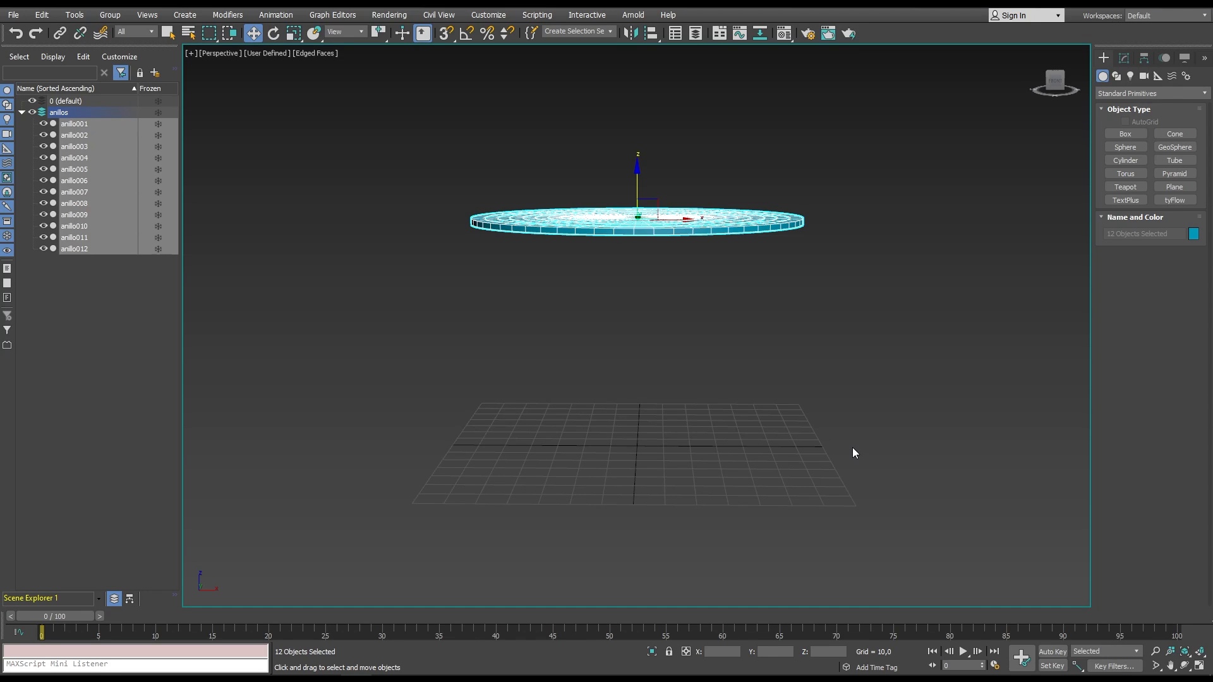
Create a green circle of radius 20 named ctrl_master with a MAXScript Listener command.
{"action": "left_click", "coordinate": [217, 662]}
{"action": "type", "text": "circle radius: 20 wirecolor: green name:\""}
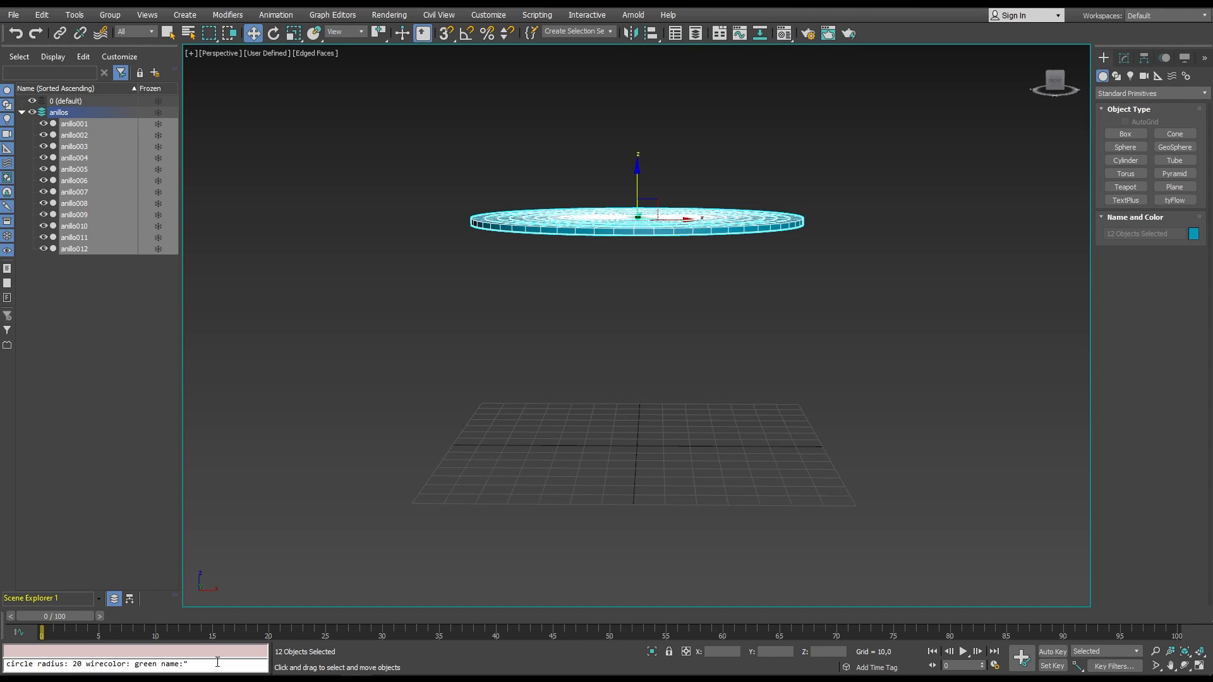
{"action": "type", "text": "ctrl_master"}
{"action": "key", "text": "Return"}
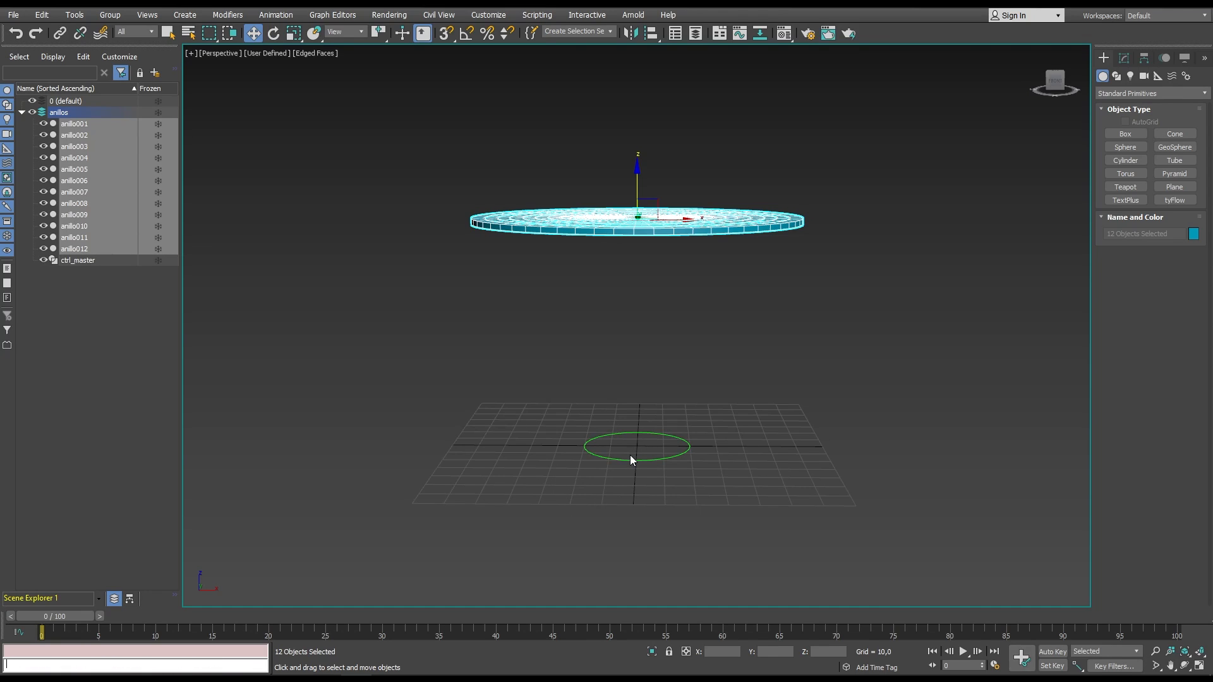
Draw a circle with a radius of about 28.7 on the grid, overlapping one side of the ctrl_master circle.
{"action": "left_click", "coordinate": [683, 457]}
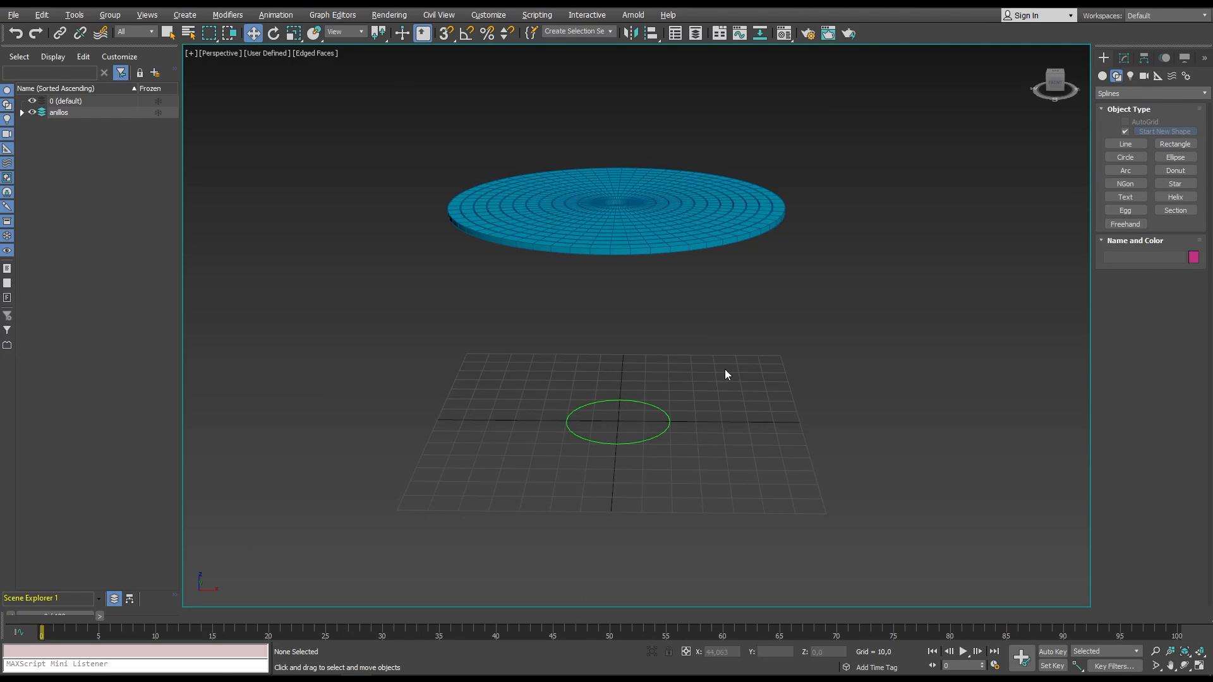
{"action": "left_click_drag", "start_coordinate": [743, 355], "coordinate": [648, 442]}
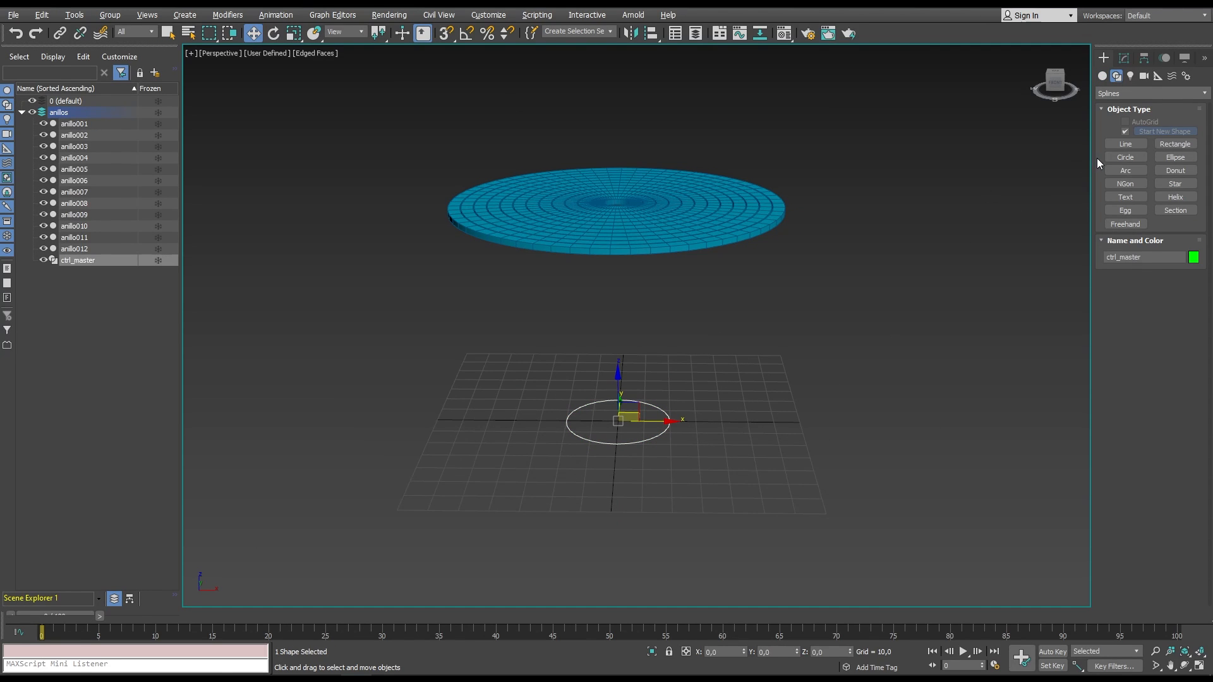
{"action": "left_click", "coordinate": [1125, 158]}
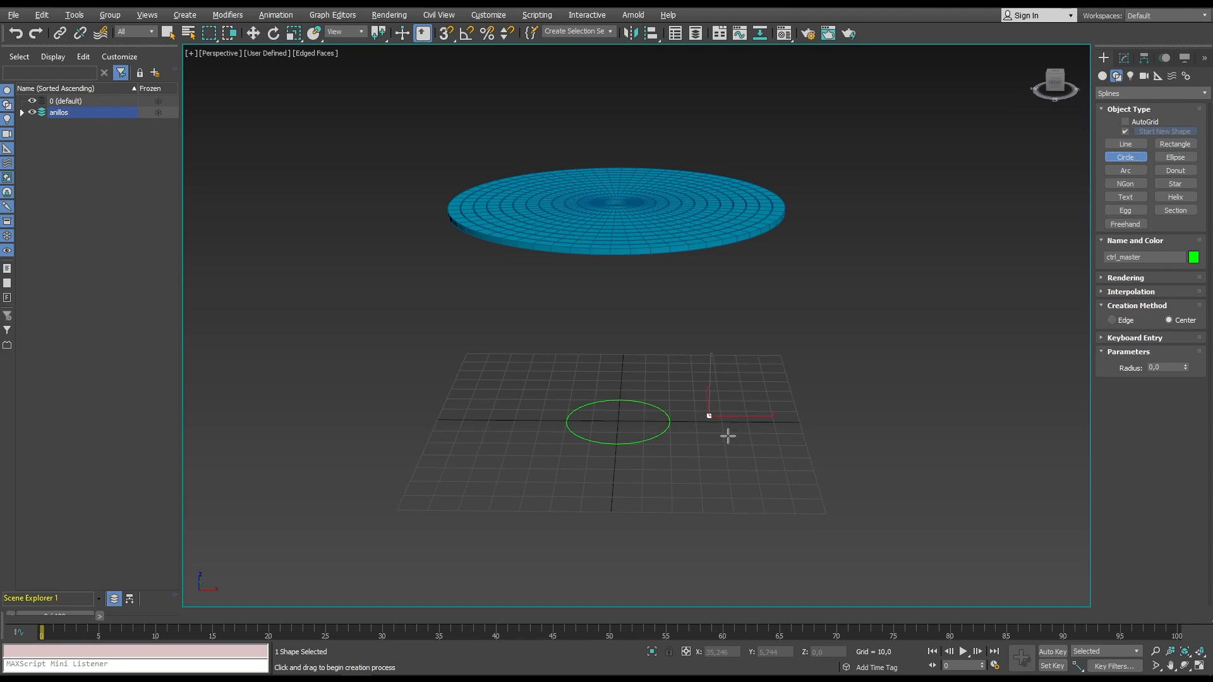
{"action": "left_click_drag", "start_coordinate": [710, 417], "coordinate": [637, 414]}
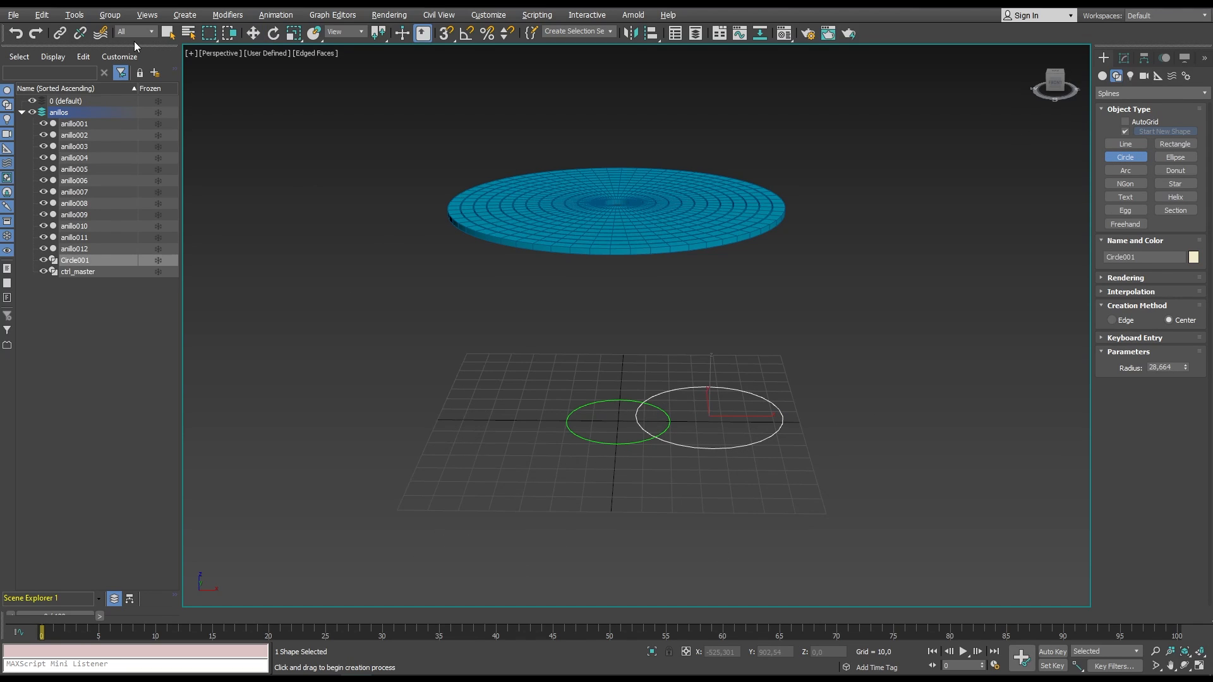
Centre the drawn circle on the world origin by setting its absolute position to X 0, Y 0, Z 0.
{"action": "left_click", "coordinate": [168, 33]}
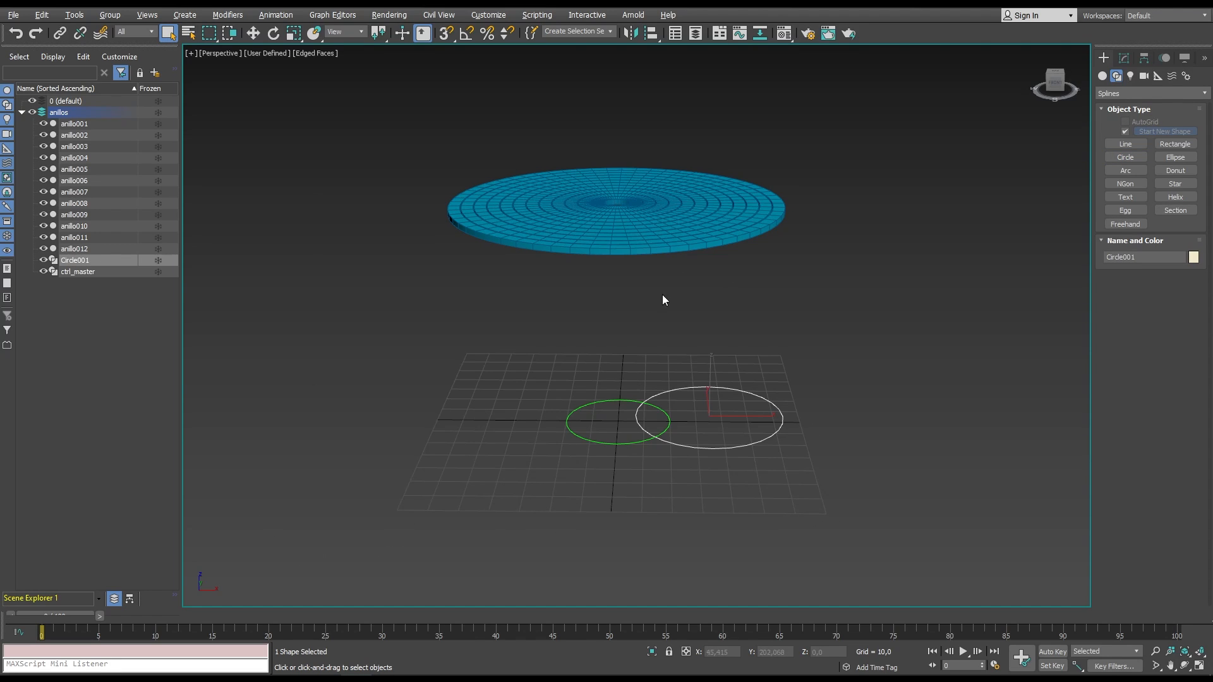
{"action": "right_click", "coordinate": [253, 33]}
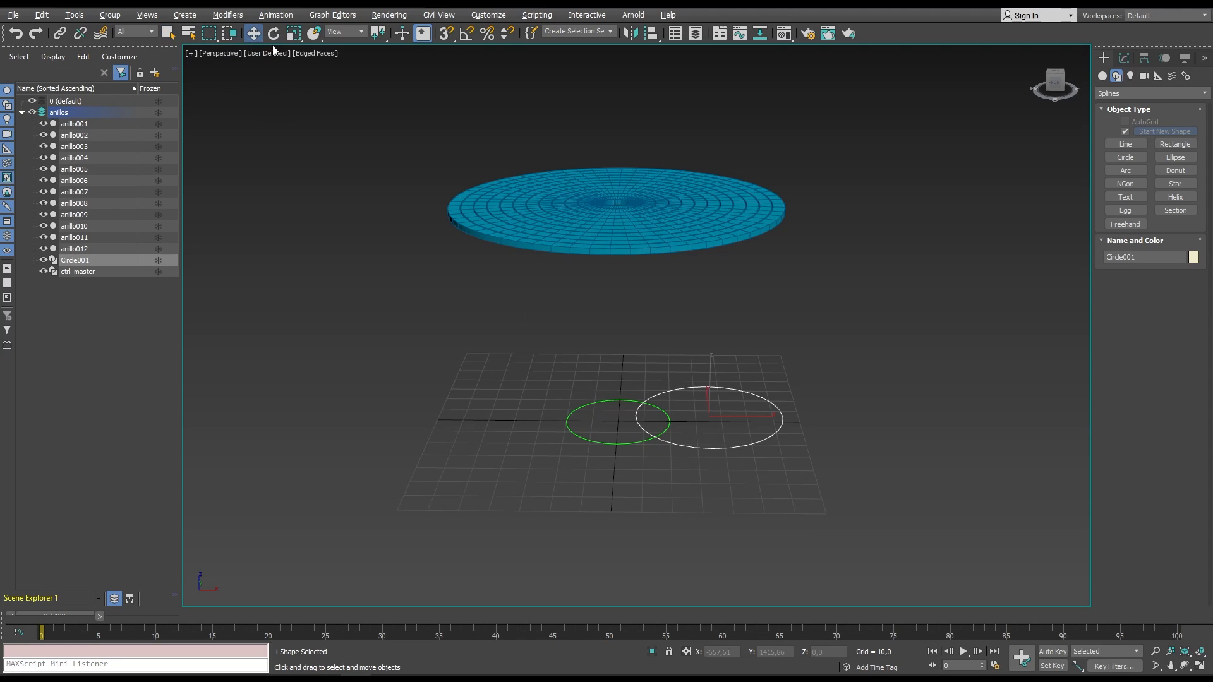
{"action": "right_click", "coordinate": [724, 331]}
{"action": "right_click", "coordinate": [725, 344]}
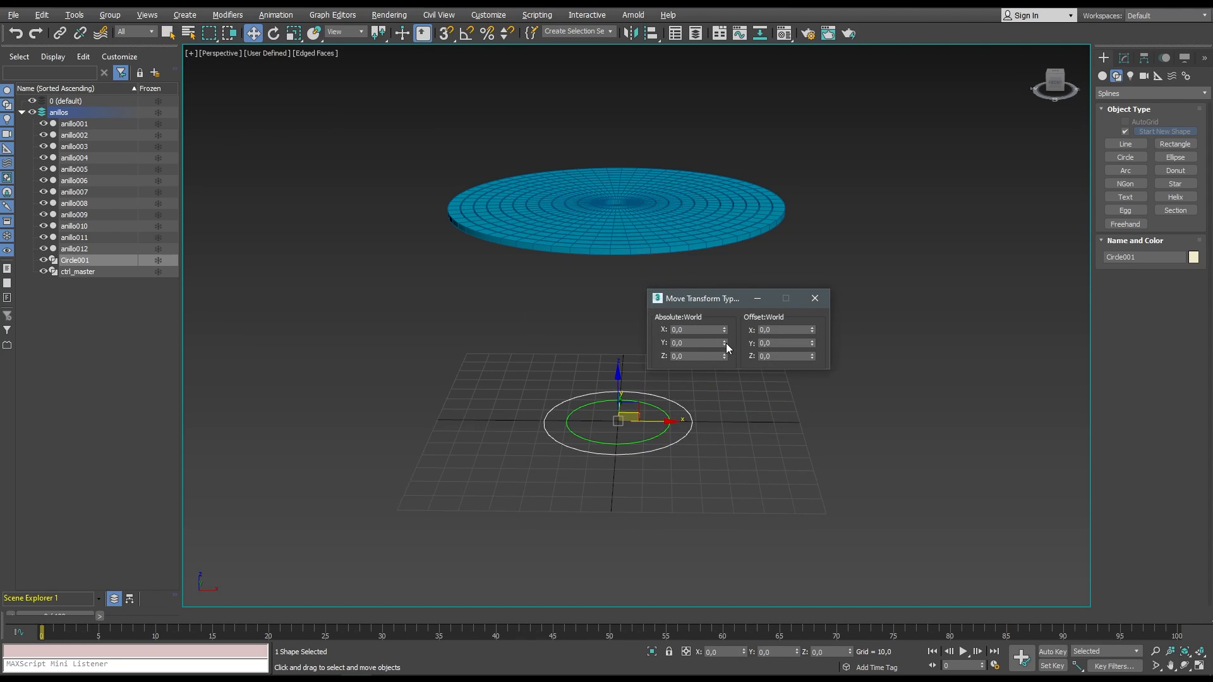
{"action": "left_click", "coordinate": [814, 300]}
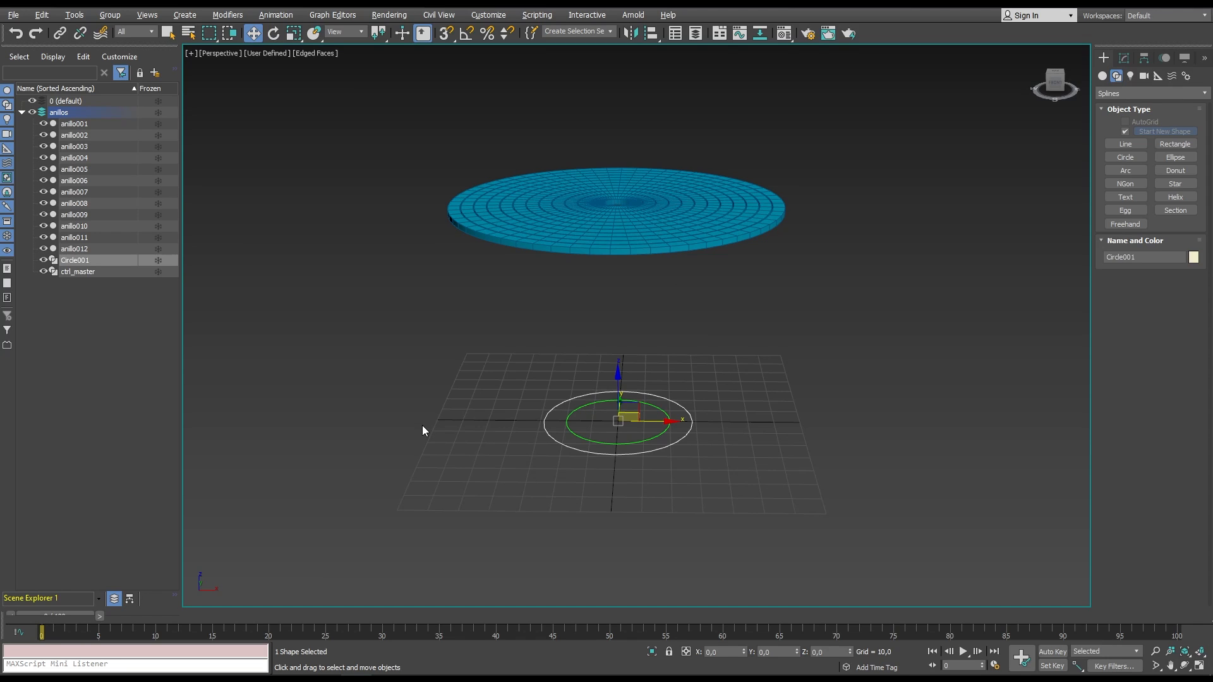
Select all twelve anillo rings and link them to the ctrl_master circle as their parent.
{"action": "key", "text": "q"}
{"action": "left_click_drag", "start_coordinate": [381, 103], "coordinate": [808, 278]}
{"action": "left_click", "coordinate": [62, 37]}
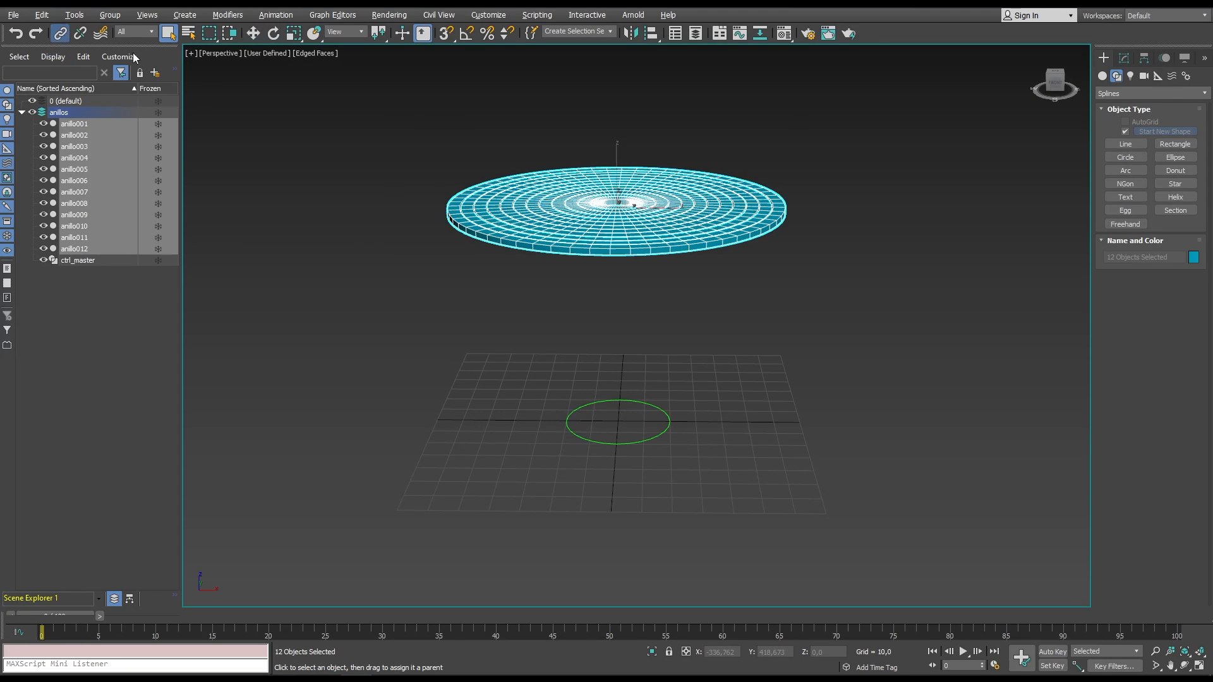
{"action": "left_click_drag", "start_coordinate": [646, 246], "coordinate": [705, 371]}
{"action": "left_click_drag", "start_coordinate": [651, 406], "coordinate": [654, 408]}
Try rotating the ctrl_master circle to test that the linked rings follow it.
{"action": "left_click", "coordinate": [272, 36]}
{"action": "left_click_drag", "start_coordinate": [401, 419], "coordinate": [600, 490]}
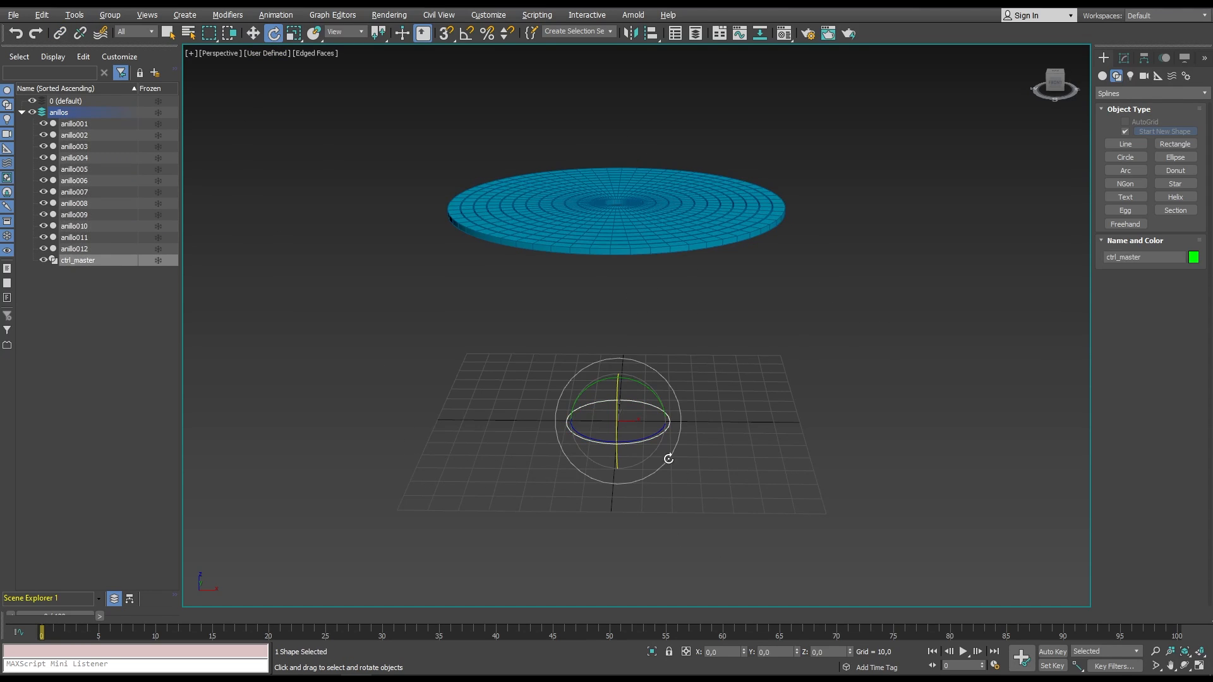
{"action": "mouse_move", "coordinate": [617, 428]}
{"action": "left_mouse_down"}
{"action": "mouse_move", "coordinate": [619, 404]}
{"action": "mouse_move", "coordinate": [621, 440]}
{"action": "left_mouse_up"}
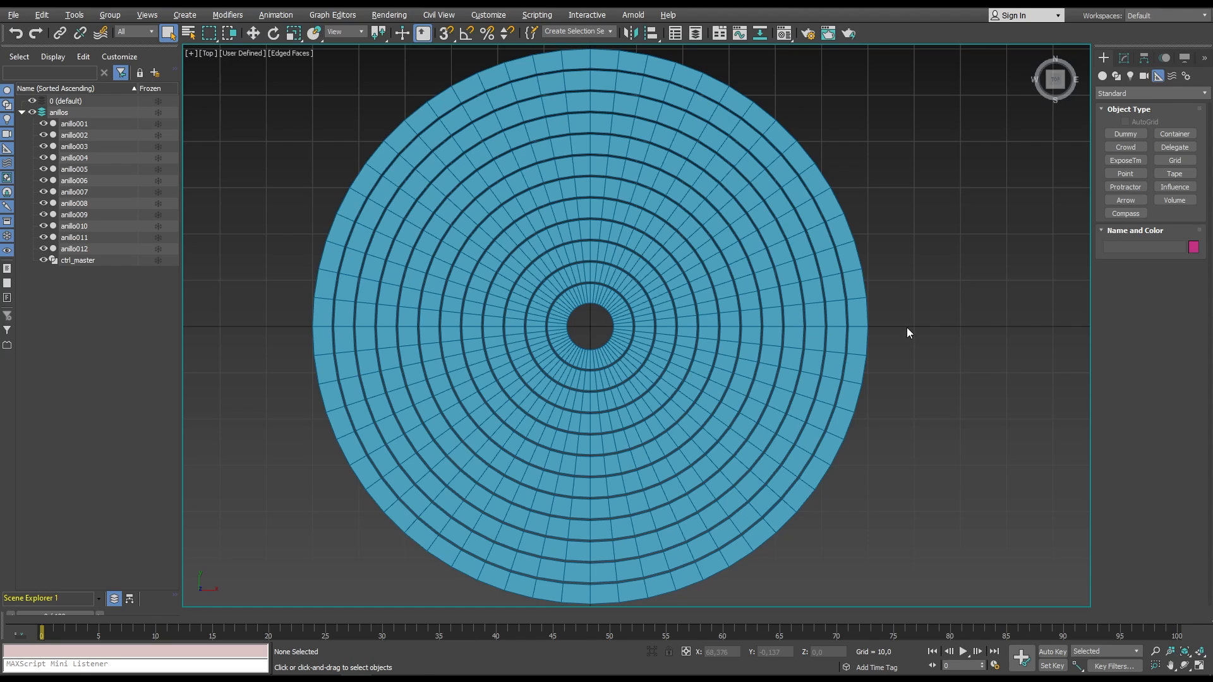
Turn on 3D snapping with Midpoint as the only snap type and activate the Point helper.
{"action": "key", "text": "s"}
{"action": "right_click", "coordinate": [444, 33]}
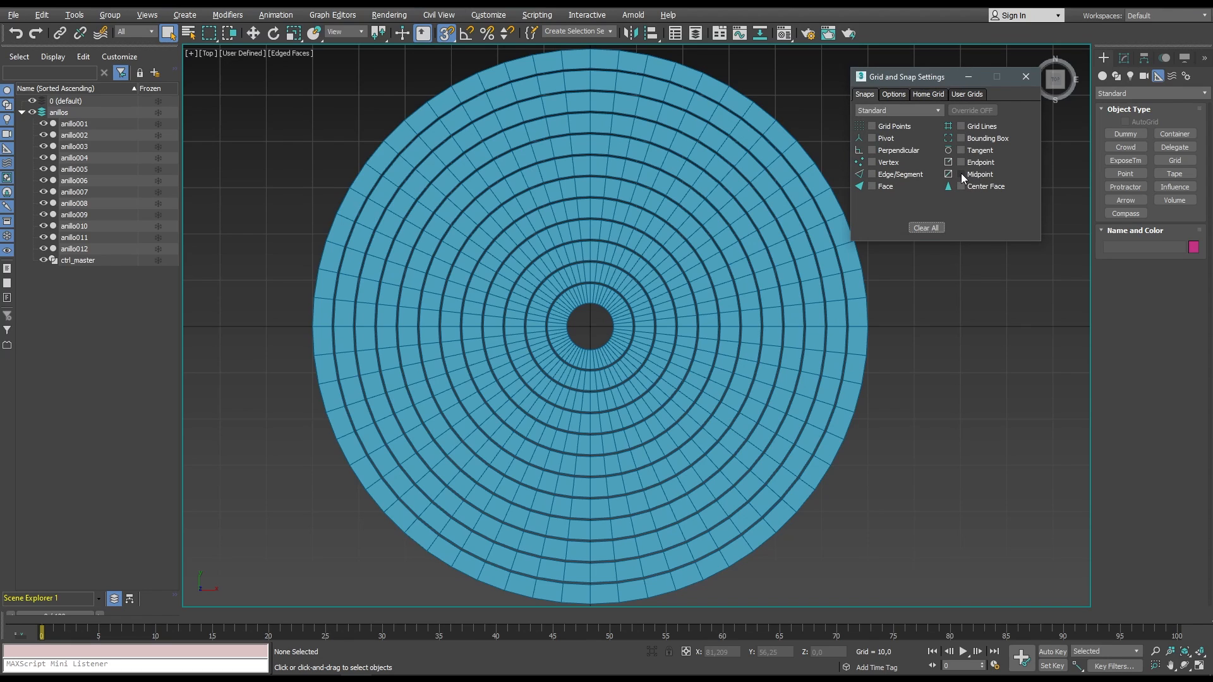
{"action": "left_click", "coordinate": [1125, 173]}
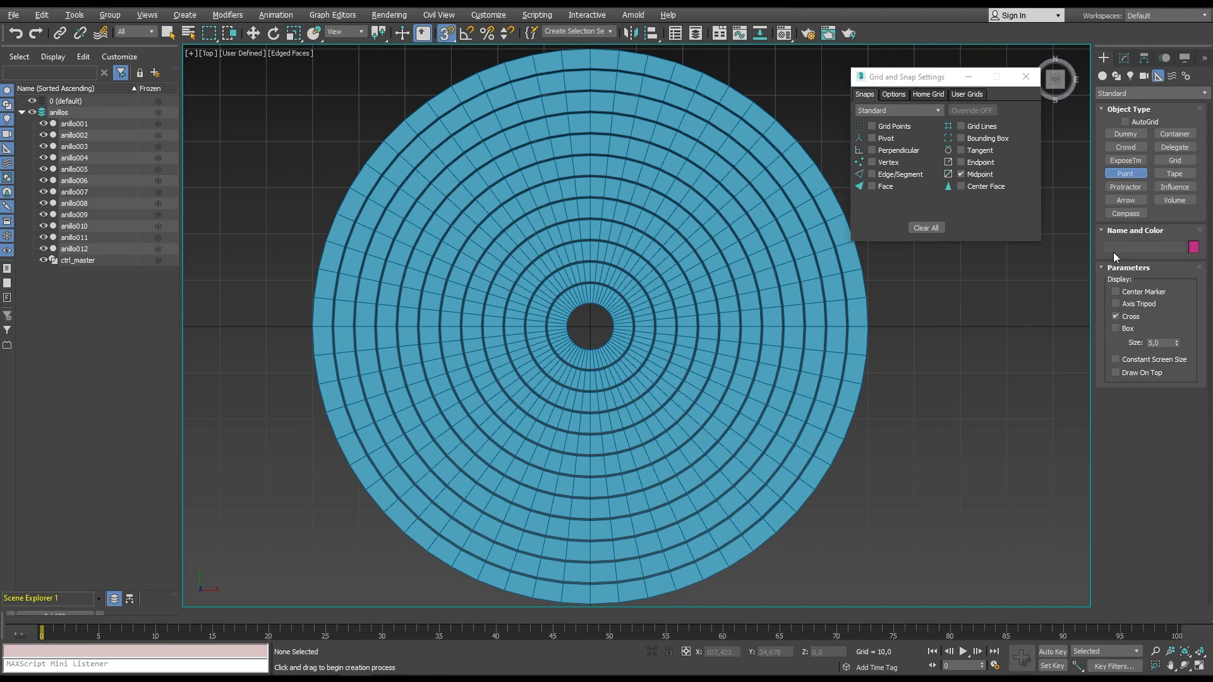
Place a Point helper at the edge midpoint on each of the nine outermost rings along the positive X axis.
{"action": "middle_click_drag", "start_coordinate": [709, 296], "coordinate": [593, 303]}
{"action": "scroll", "coordinate": [701, 333], "scroll_direction": "up", "scroll_amount": 8}
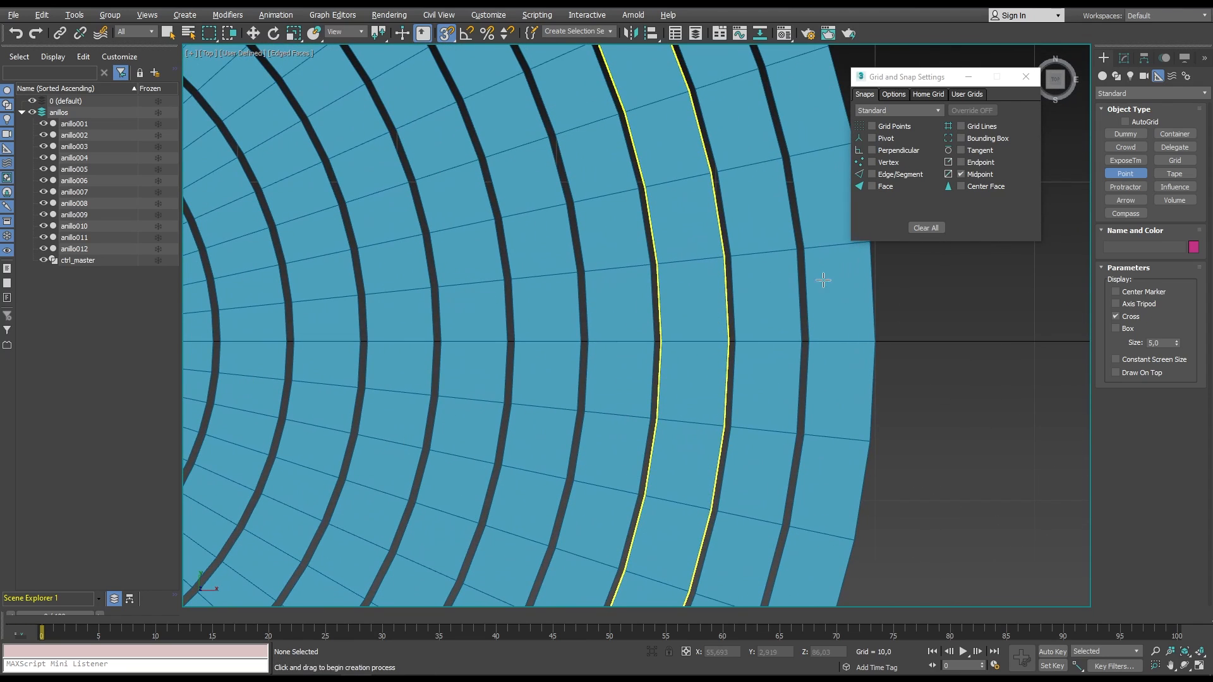
{"action": "left_click", "coordinate": [839, 341]}
{"action": "left_click", "coordinate": [768, 341]}
{"action": "left_click", "coordinate": [695, 341]}
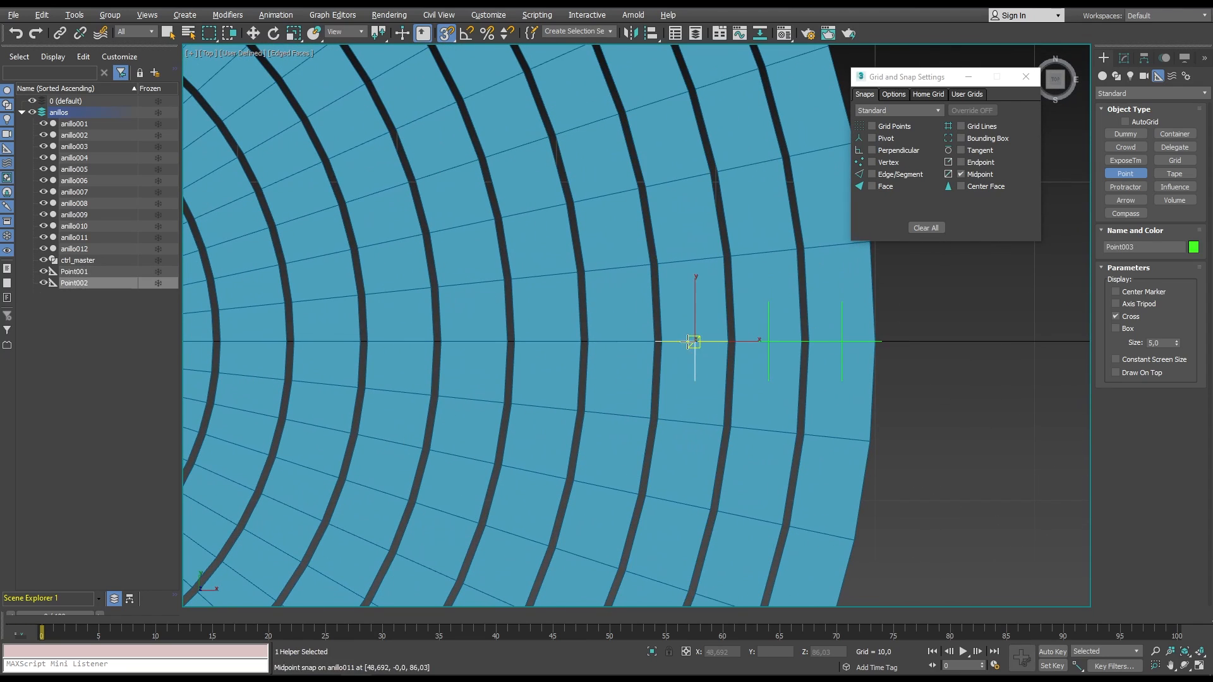
{"action": "left_click", "coordinate": [622, 341]}
{"action": "left_click", "coordinate": [473, 342]}
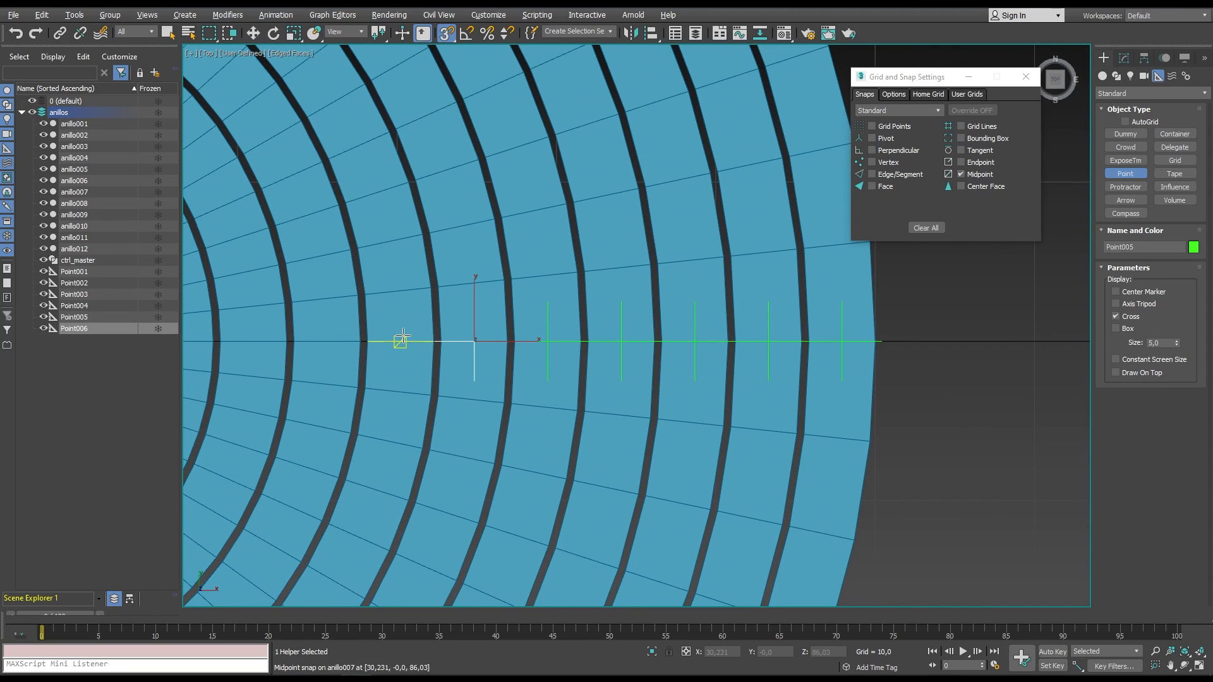
{"action": "left_click", "coordinate": [401, 341]}
{"action": "left_click", "coordinate": [326, 342]}
{"action": "left_click", "coordinate": [253, 341]}
Place Point helpers at the edge midpoints of the three innermost rings along the positive X axis.
{"action": "middle_click_drag", "start_coordinate": [304, 402], "coordinate": [952, 406]}
{"action": "left_click", "coordinate": [840, 347]}
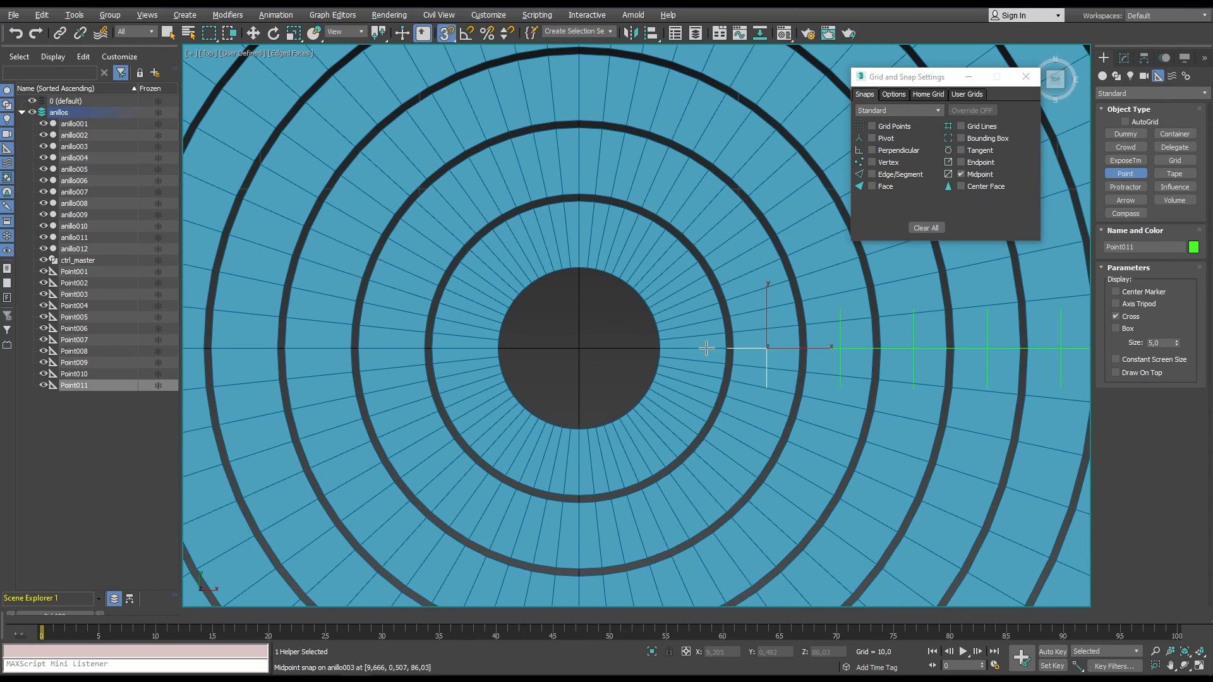
{"action": "left_click", "coordinate": [767, 347]}
{"action": "left_click", "coordinate": [693, 347]}
Place Point helpers at the edge midpoints of the four innermost rings along the negative X axis.
{"action": "left_click", "coordinate": [464, 347]}
{"action": "left_click", "coordinate": [391, 346]}
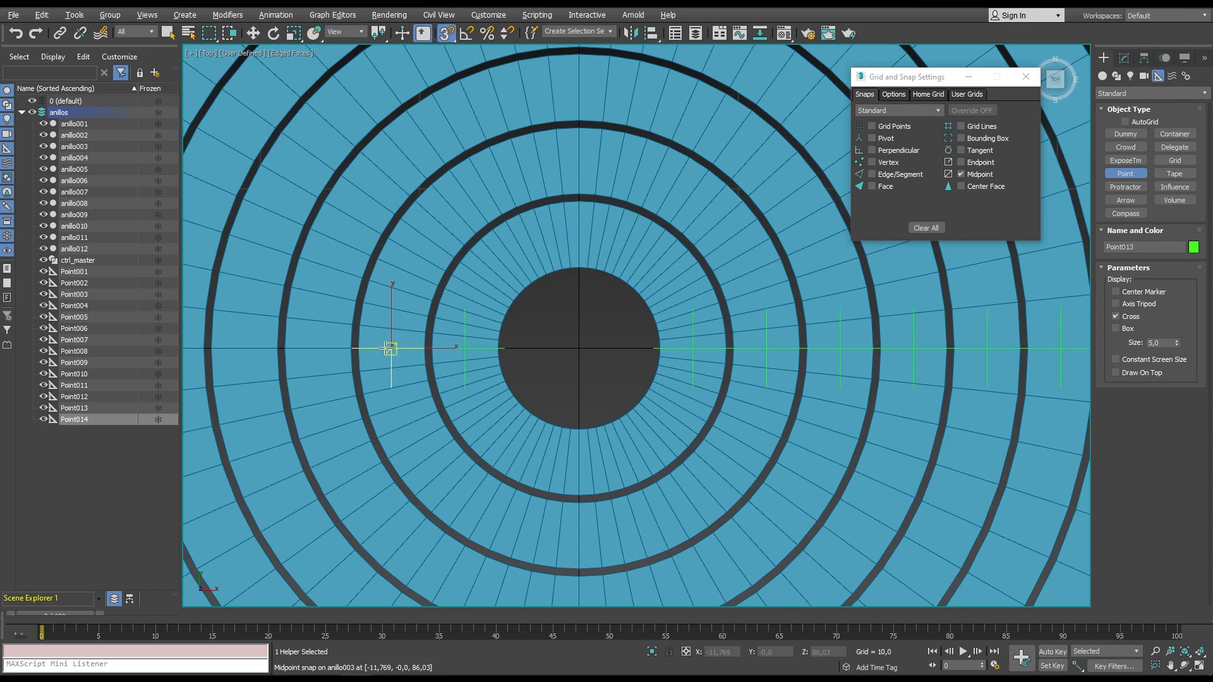
{"action": "left_click", "coordinate": [318, 346]}
{"action": "left_click", "coordinate": [244, 347]}
Place Point helpers at the edge midpoints of the eight remaining outer rings along the negative X axis.
{"action": "middle_click_drag", "start_coordinate": [288, 389], "coordinate": [821, 404]}
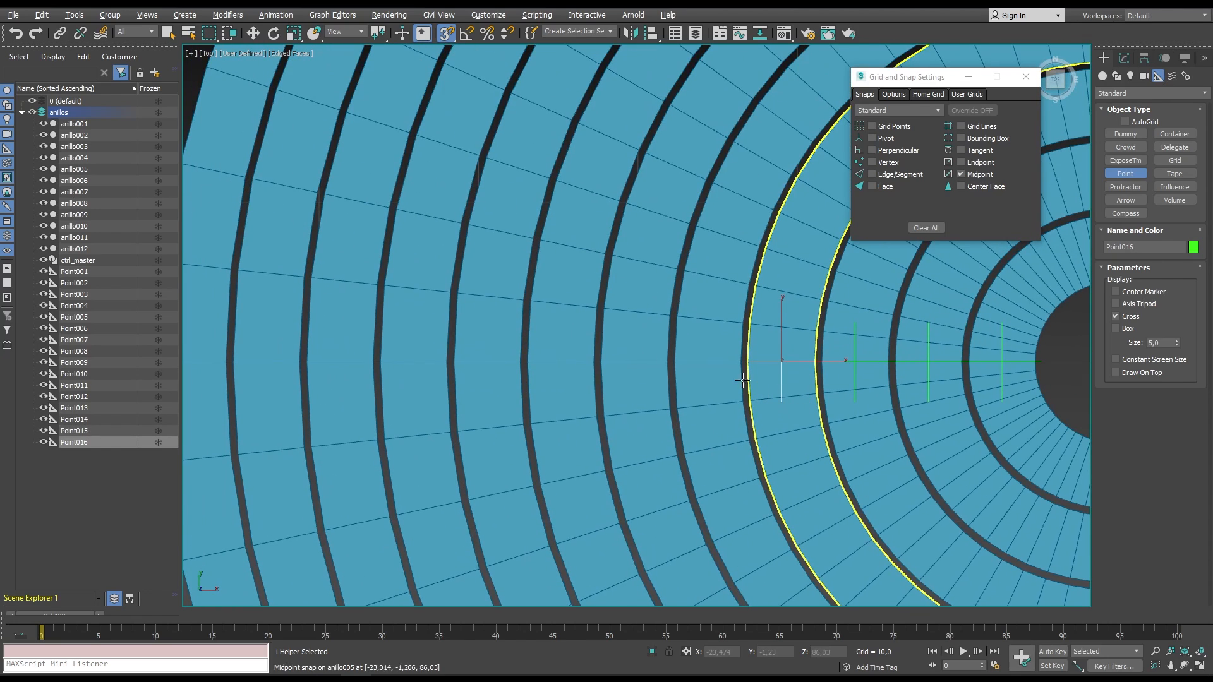
{"action": "left_click", "coordinate": [708, 362]}
{"action": "left_click", "coordinate": [634, 361]}
{"action": "left_click", "coordinate": [560, 362]}
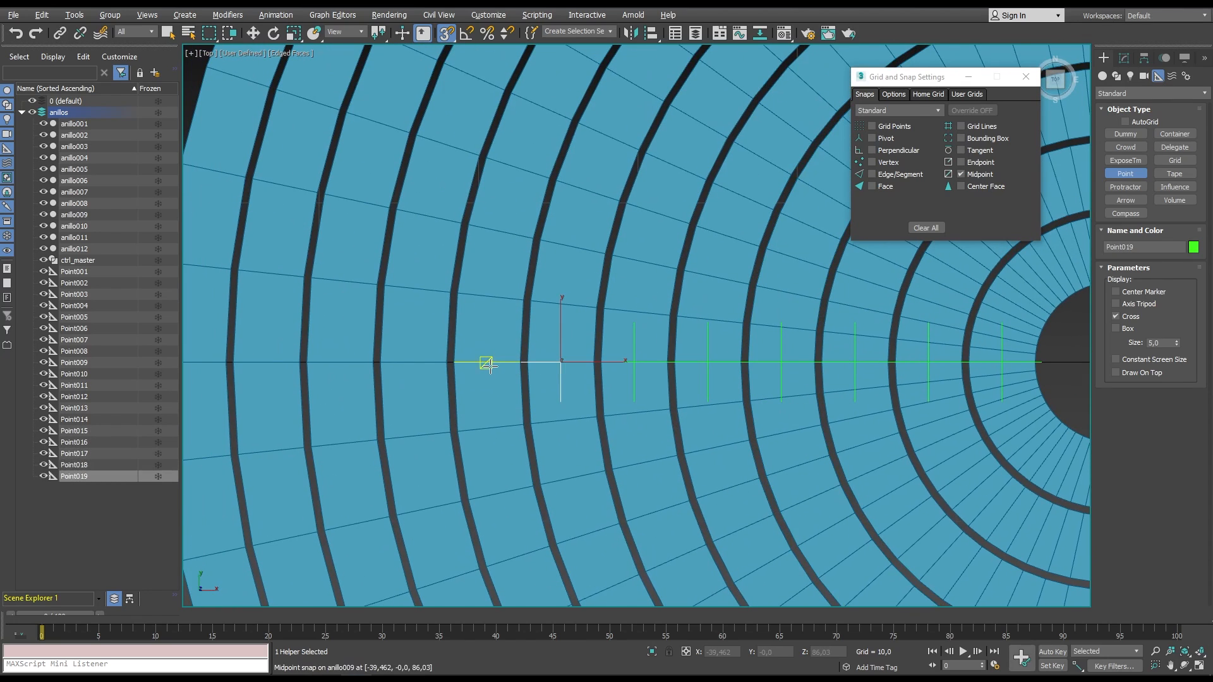
{"action": "left_click", "coordinate": [487, 362]}
{"action": "left_click", "coordinate": [414, 362]}
{"action": "left_click", "coordinate": [340, 362]}
{"action": "double_click", "coordinate": [267, 362]}
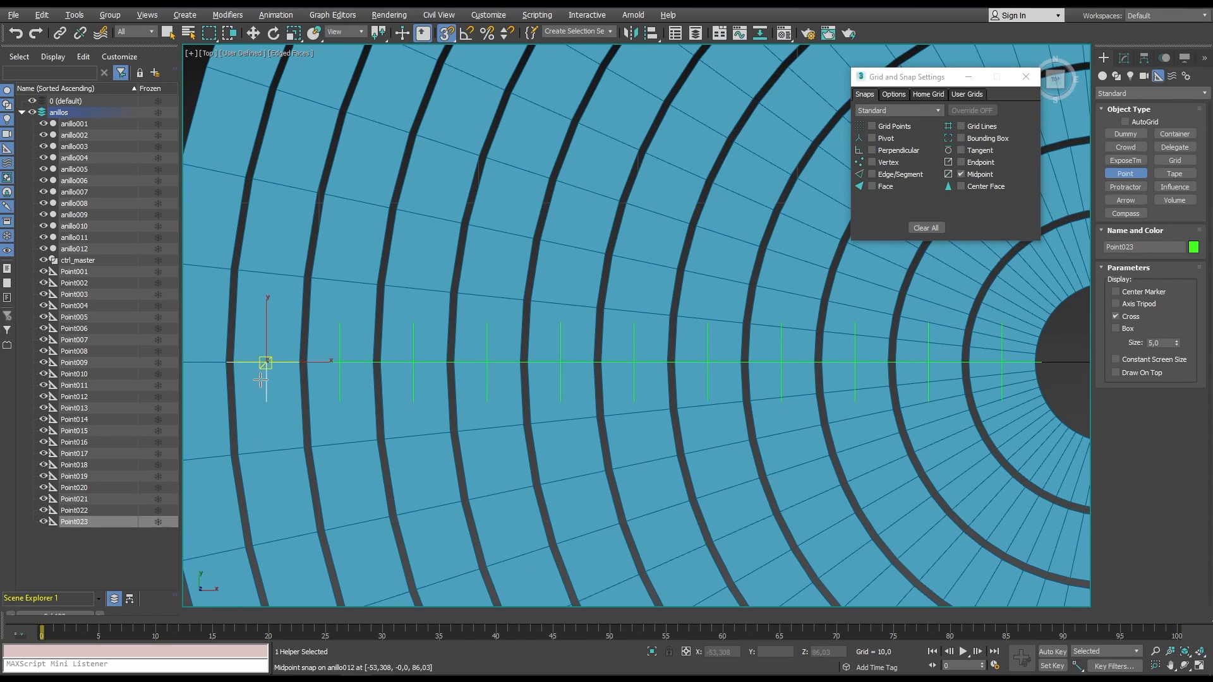
{"action": "middle_click_drag", "start_coordinate": [262, 360], "coordinate": [591, 366]}
{"action": "left_click", "coordinate": [521, 368]}
Switch snapping from Midpoint to Pivot and place a Point helper at the common centre of the rings.
{"action": "middle_click_drag", "start_coordinate": [786, 301], "coordinate": [216, 292]}
{"action": "middle_click_drag", "start_coordinate": [821, 383], "coordinate": [636, 368]}
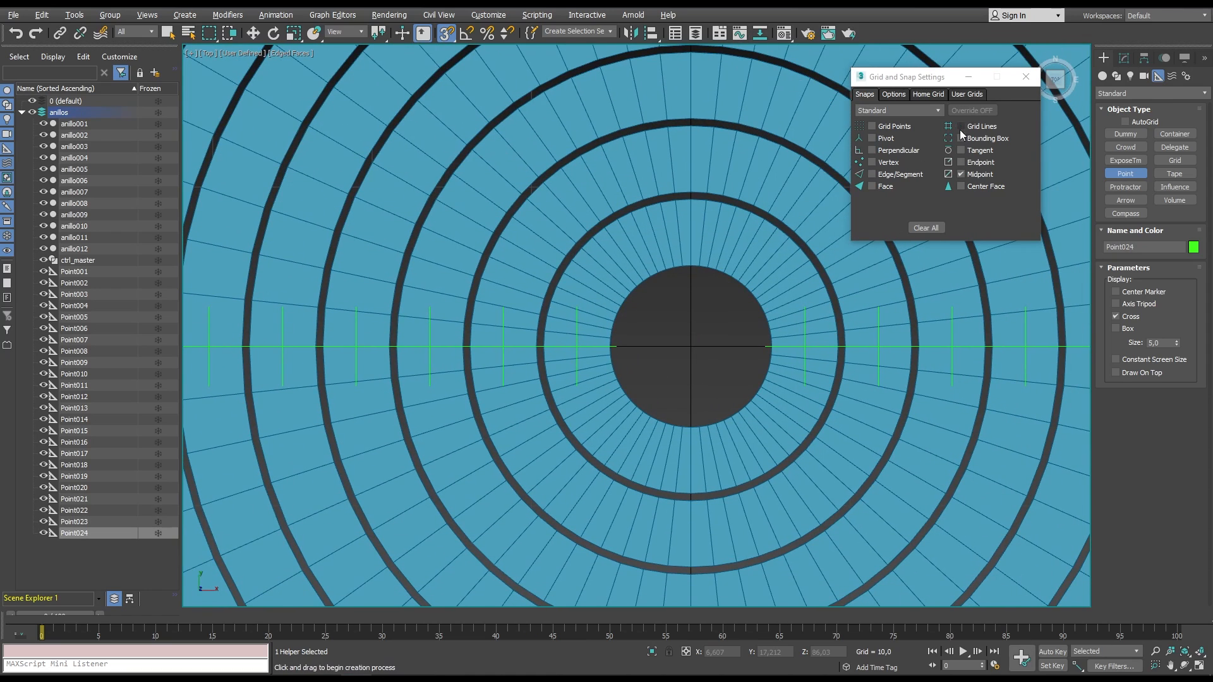
{"action": "left_click", "coordinate": [961, 175]}
{"action": "left_click", "coordinate": [872, 139]}
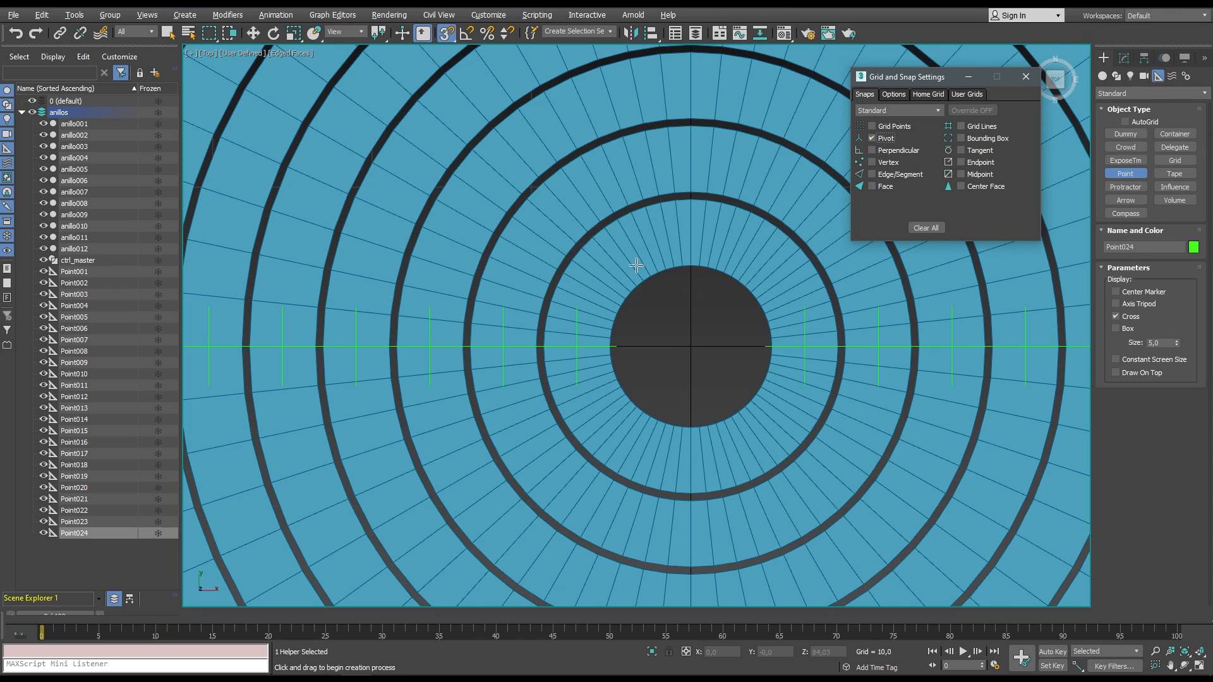
{"action": "left_click", "coordinate": [704, 257]}
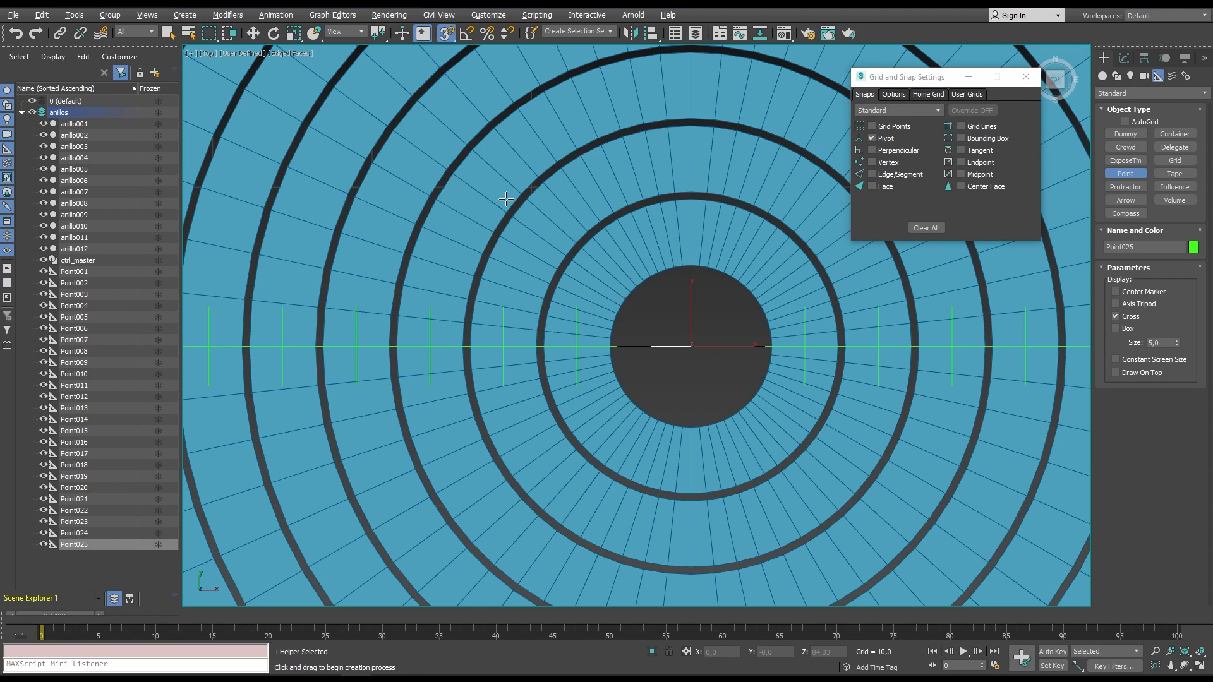
{"action": "left_click", "coordinate": [168, 33]}
Return to the Perspective view and deselect the central Point helper.
{"action": "scroll", "coordinate": [733, 275], "scroll_direction": "down", "scroll_amount": 6}
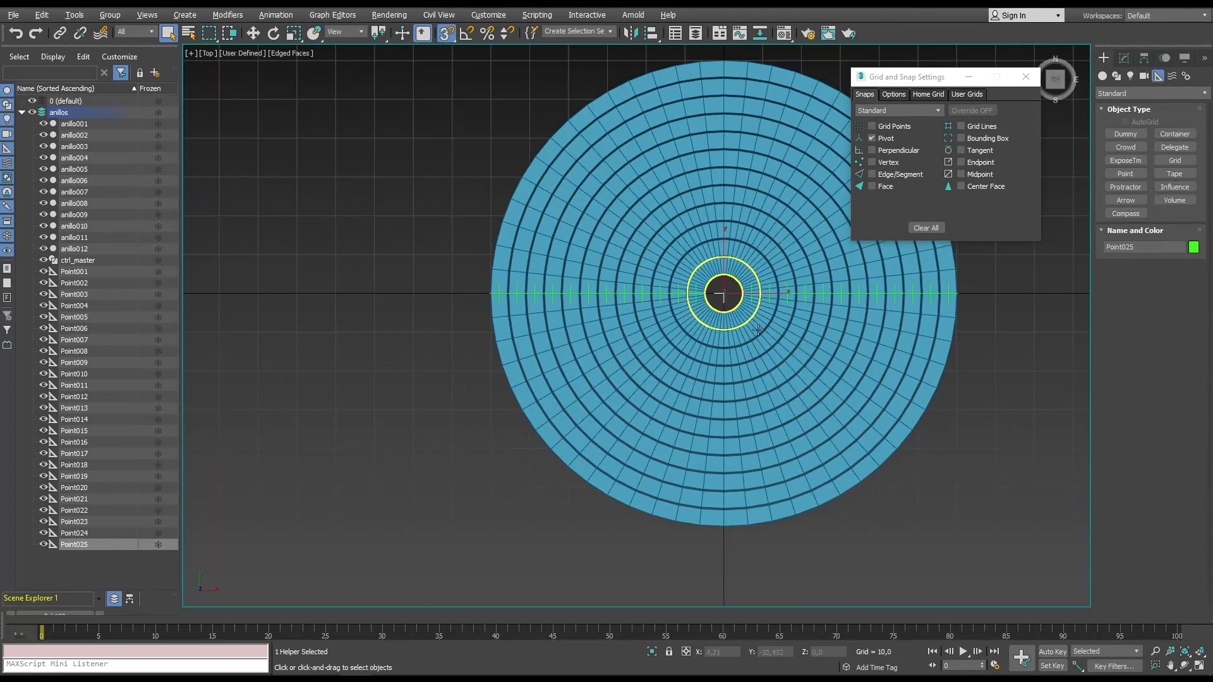
{"action": "middle_click_drag", "start_coordinate": [734, 275], "coordinate": [632, 297]}
{"action": "key", "text": "p"}
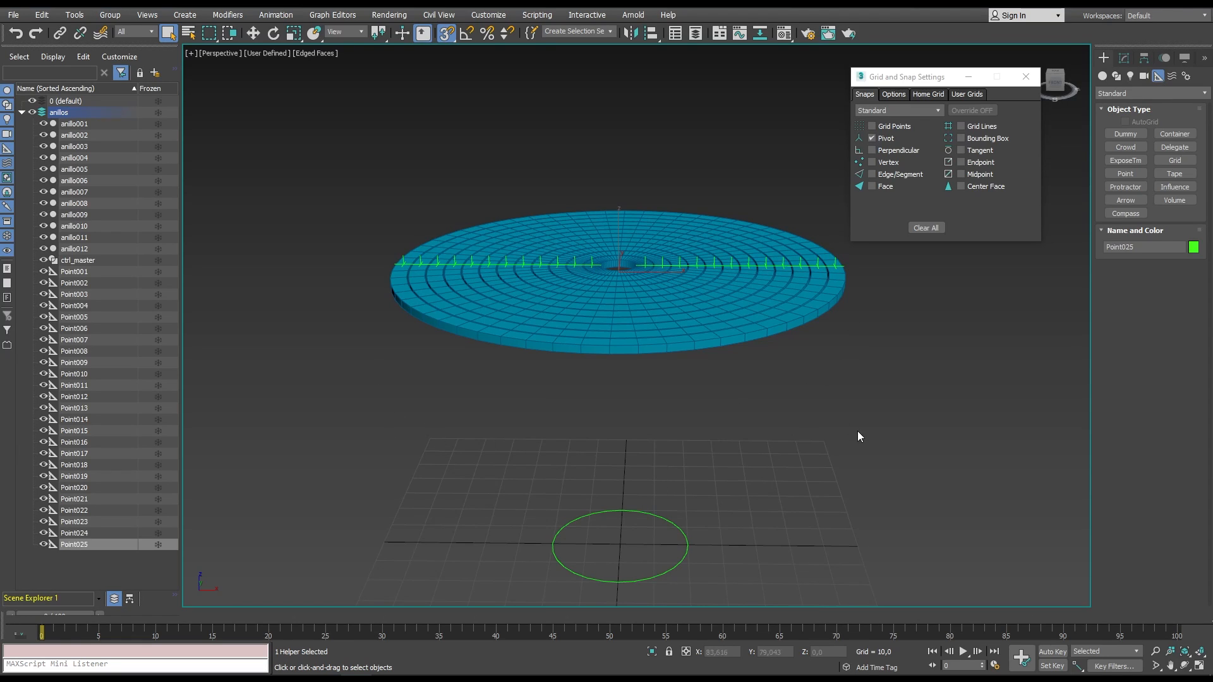
{"action": "left_click", "coordinate": [833, 463]}
Move ctrl_master and all the Point helpers to the 0 (default) layer, collapsing both layers and clearing the selection.
{"action": "left_click", "coordinate": [85, 261]}
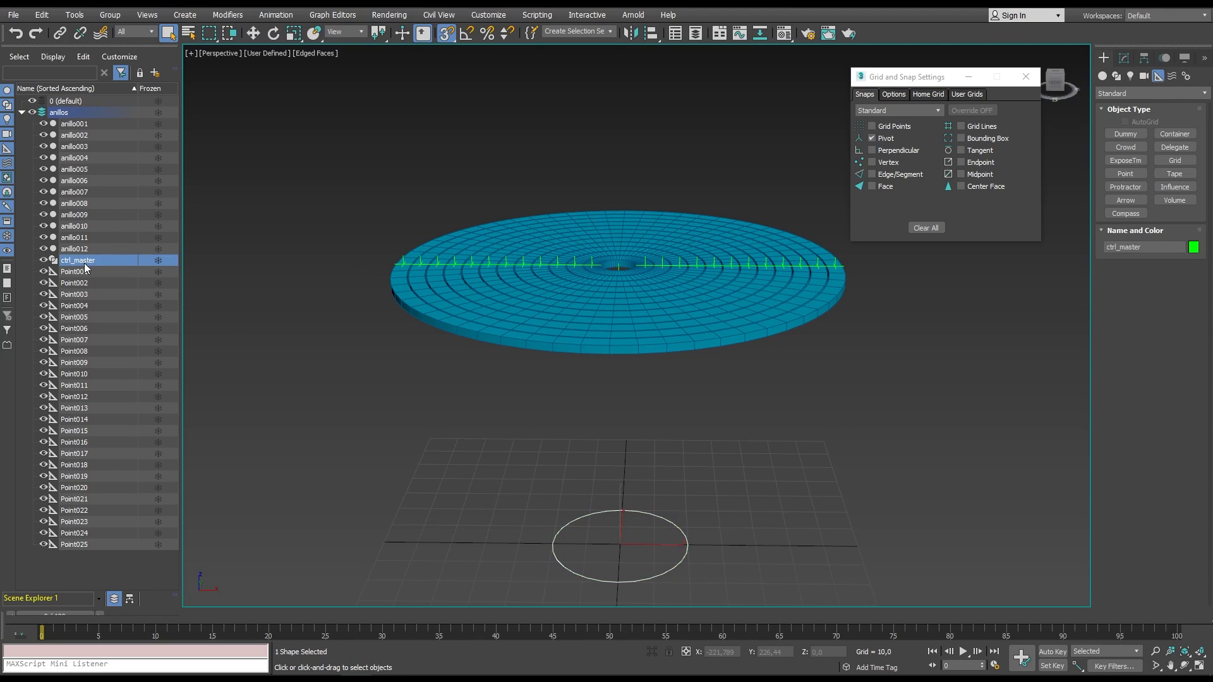
{"action": "left_click", "coordinate": [72, 545], "text": "shift"}
{"action": "left_click_drag", "start_coordinate": [74, 265], "coordinate": [68, 103]}
{"action": "left_click", "coordinate": [21, 103]}
{"action": "left_click", "coordinate": [21, 111]}
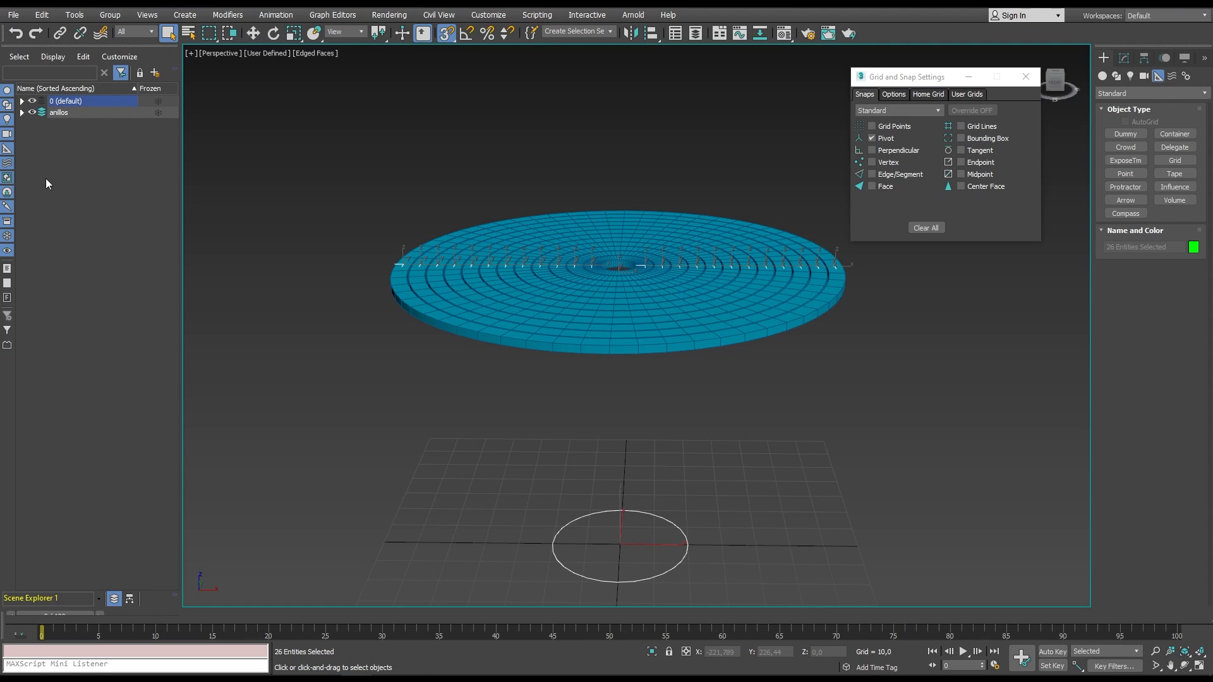
{"action": "left_click", "coordinate": [832, 456]}
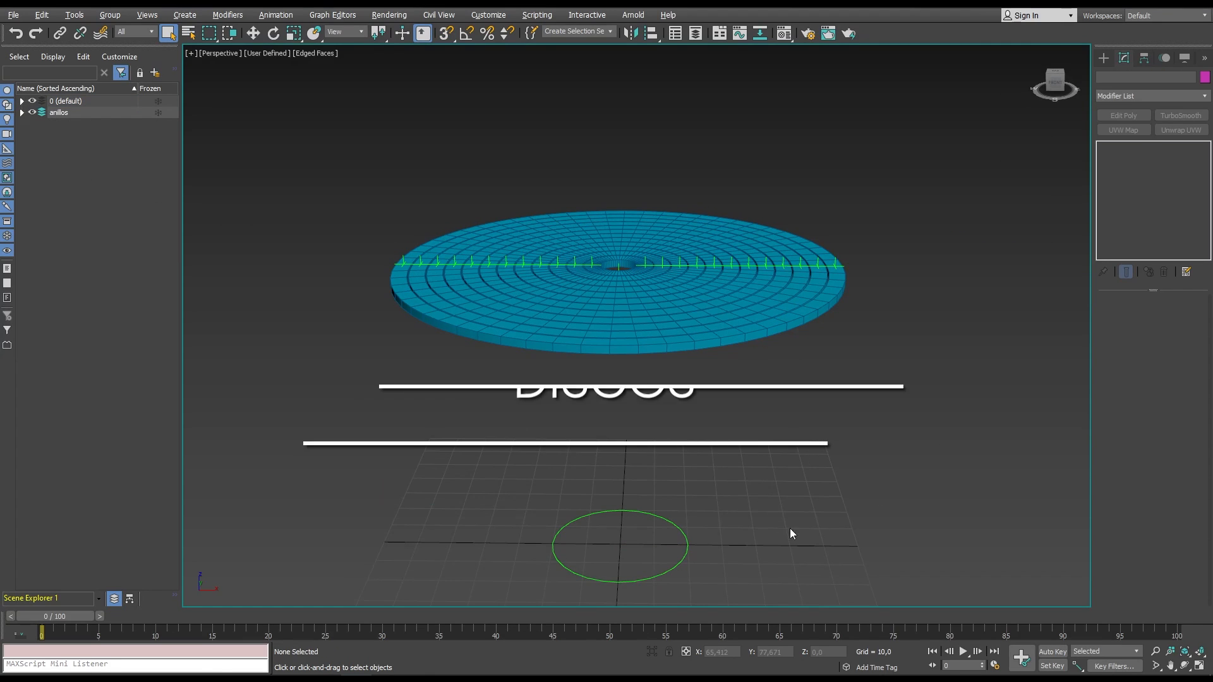
Create a new layer named discos.
{"action": "left_click", "coordinate": [154, 77]}
{"action": "type", "text": "discos"}
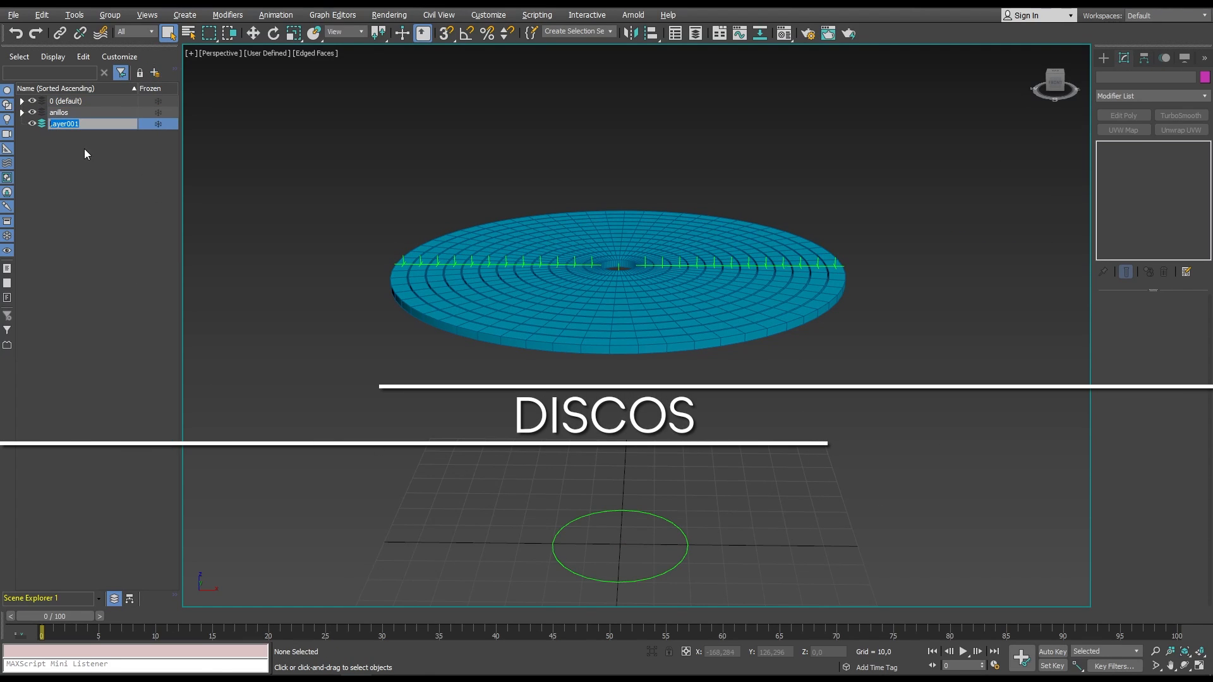
{"action": "key", "text": "Return"}
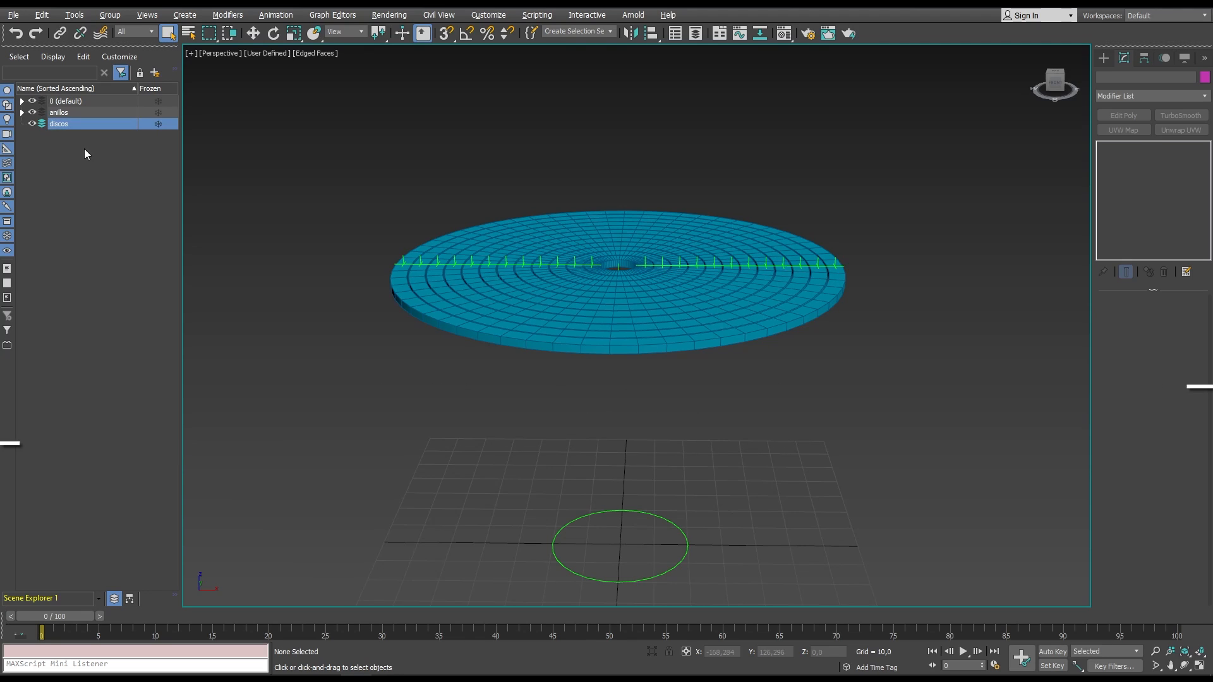
Create a cylinder with a radius of about 31.9 and a height of about 5 on the grid beside ctrl_master.
{"action": "left_click", "coordinate": [1104, 57]}
{"action": "left_click", "coordinate": [1126, 161]}
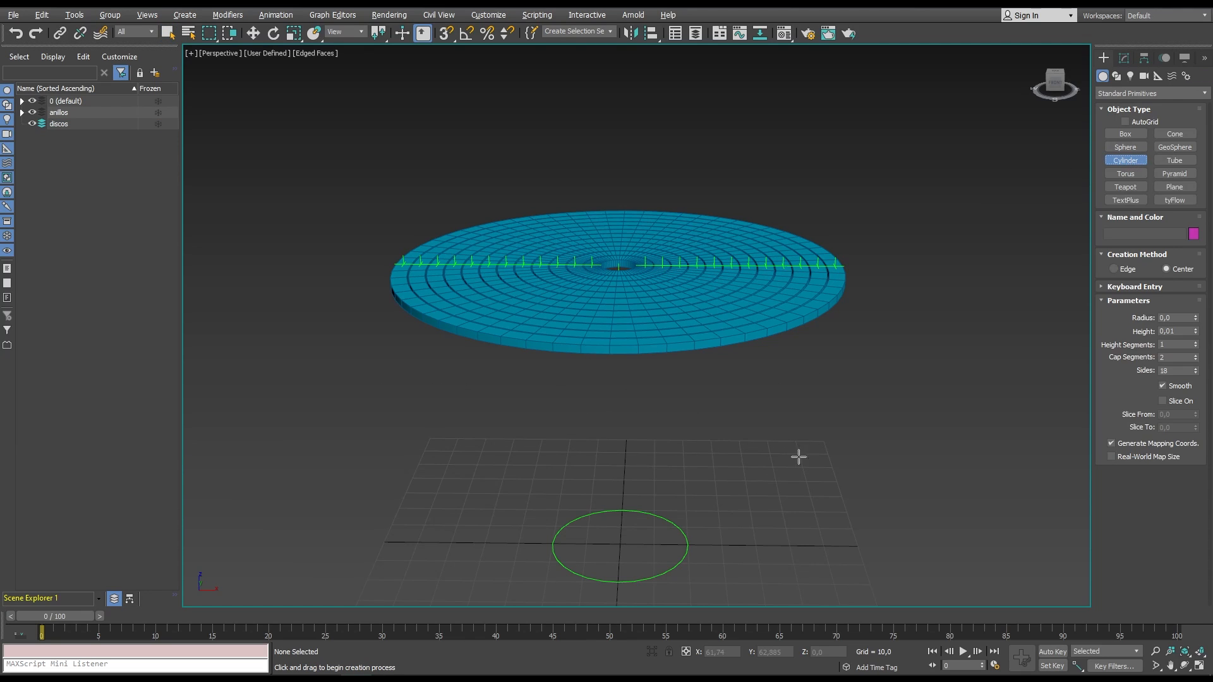
{"action": "left_click_drag", "start_coordinate": [758, 478], "coordinate": [811, 521]}
{"action": "left_click", "coordinate": [815, 502]}
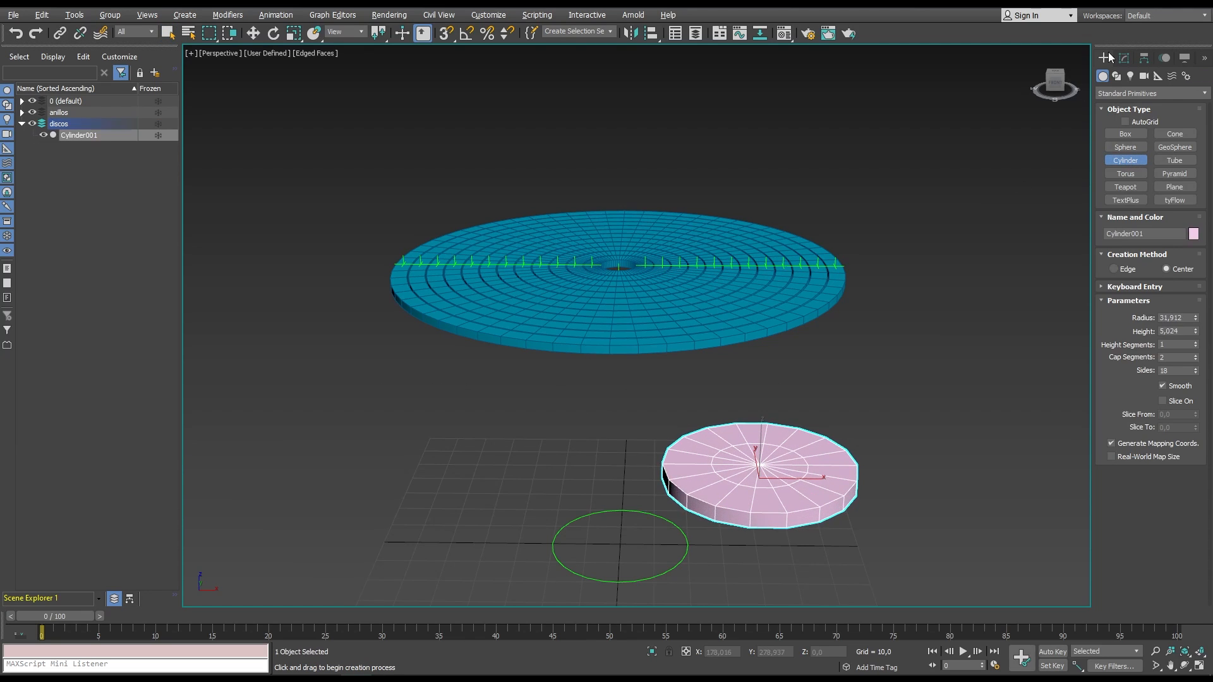
Change the new cylinder's object color to purple.
{"action": "left_click", "coordinate": [1124, 59]}
{"action": "left_click", "coordinate": [1203, 81]}
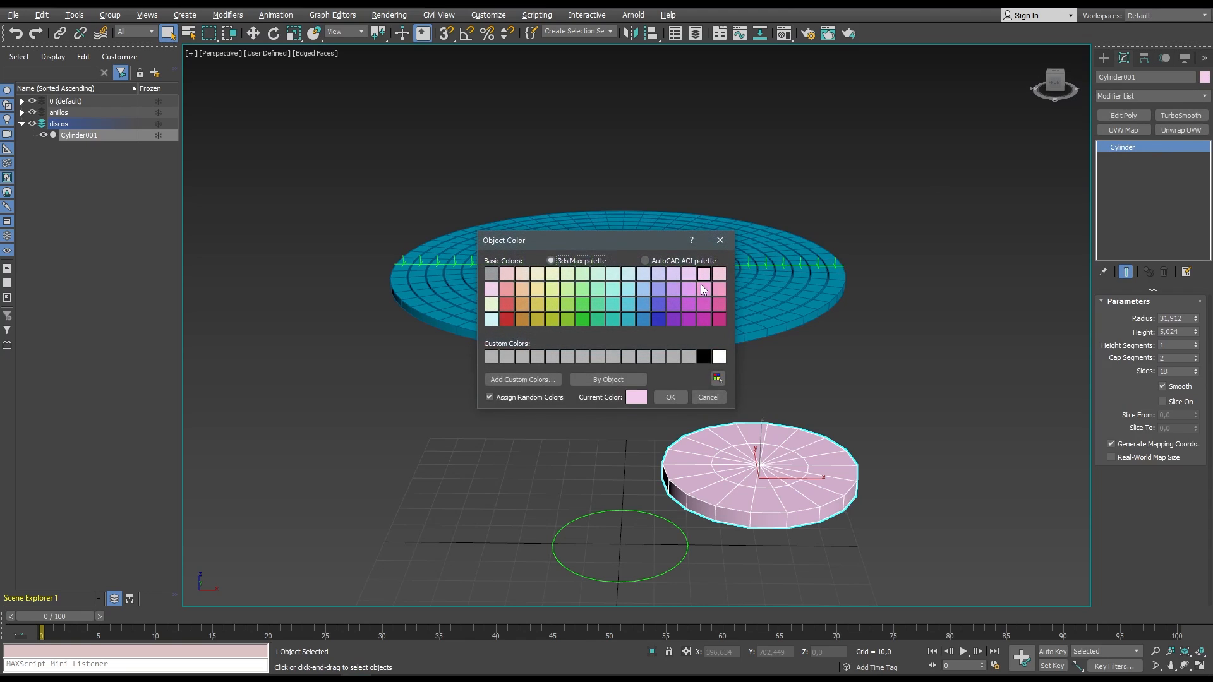
{"action": "left_click", "coordinate": [673, 319]}
{"action": "left_click", "coordinate": [671, 397]}
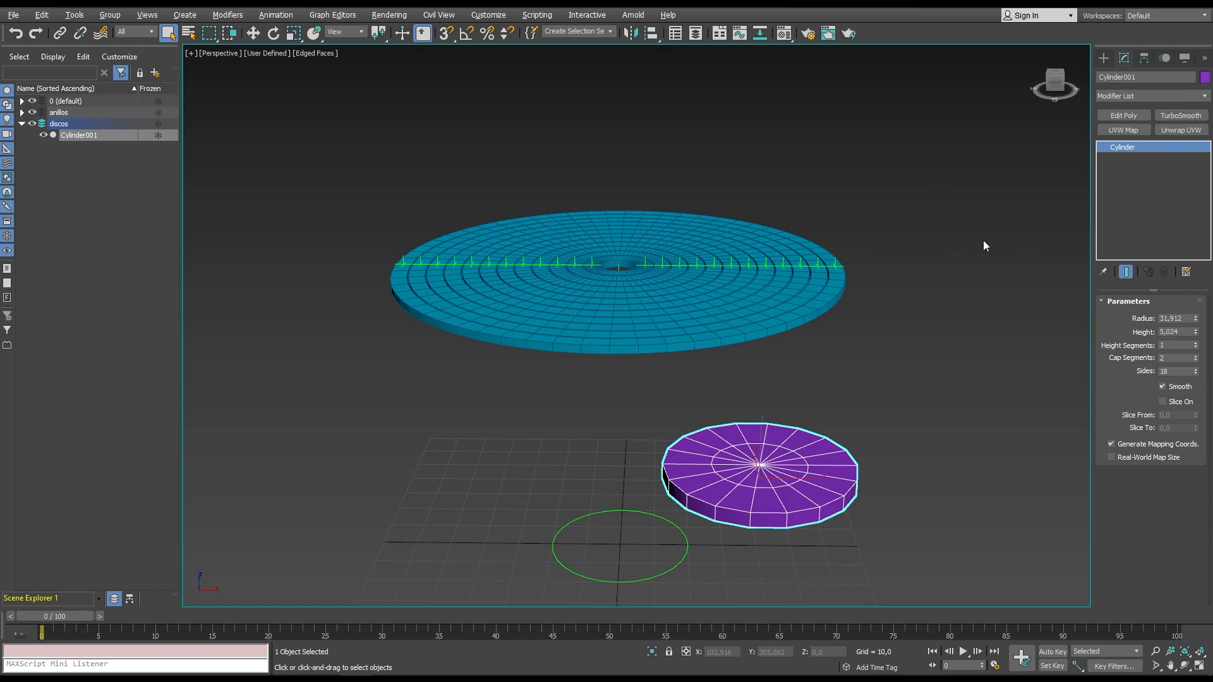
Set the cylinder's radius to 16 and its height to 2.
{"action": "left_click", "coordinate": [1178, 319]}
{"action": "key", "text": "Tab"}
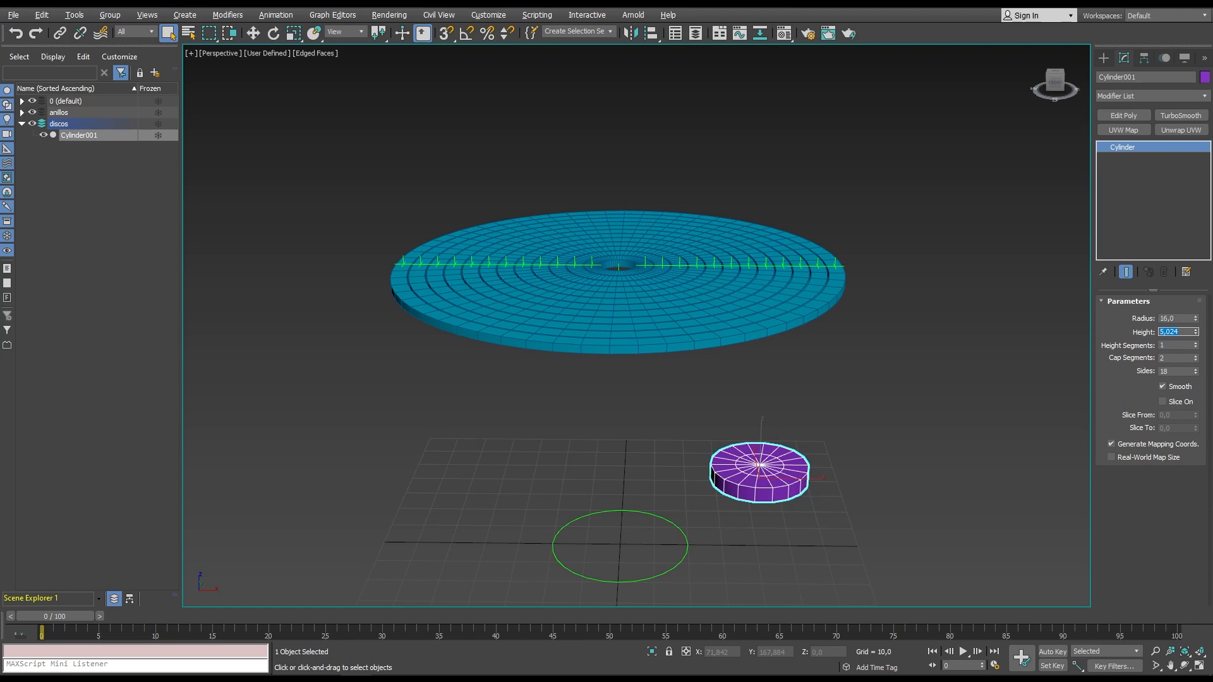
{"action": "type", "text": "2"}
{"action": "key", "text": "Tab"}
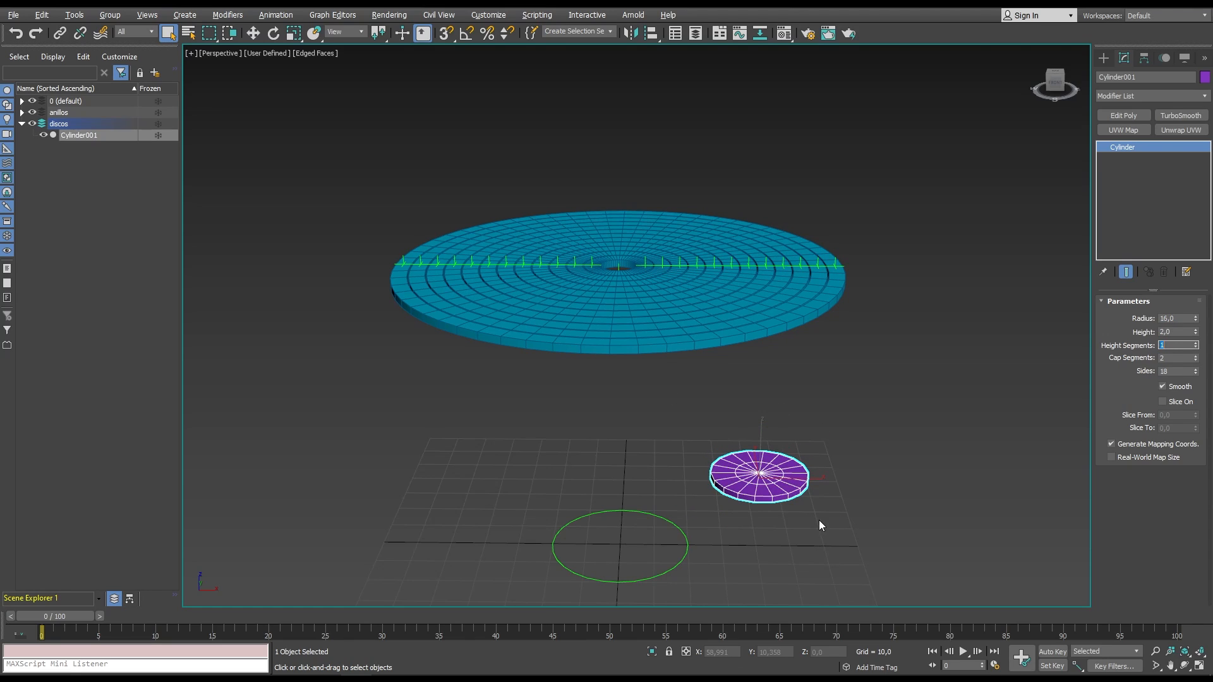
Rotate the cylinder 90 degrees about the Y axis with angle snap on so that it stands upright.
{"action": "left_click", "coordinate": [274, 36]}
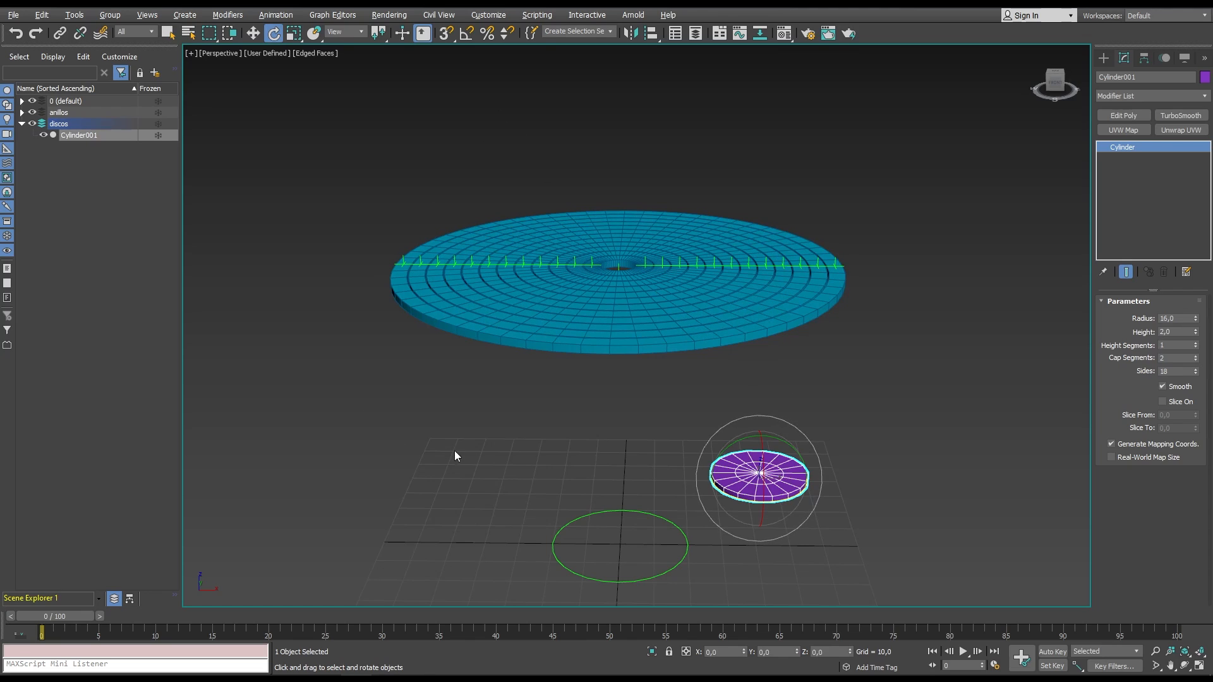
{"action": "key", "text": "a"}
{"action": "left_click_drag", "start_coordinate": [727, 443], "coordinate": [756, 384]}
{"action": "key", "text": "z"}
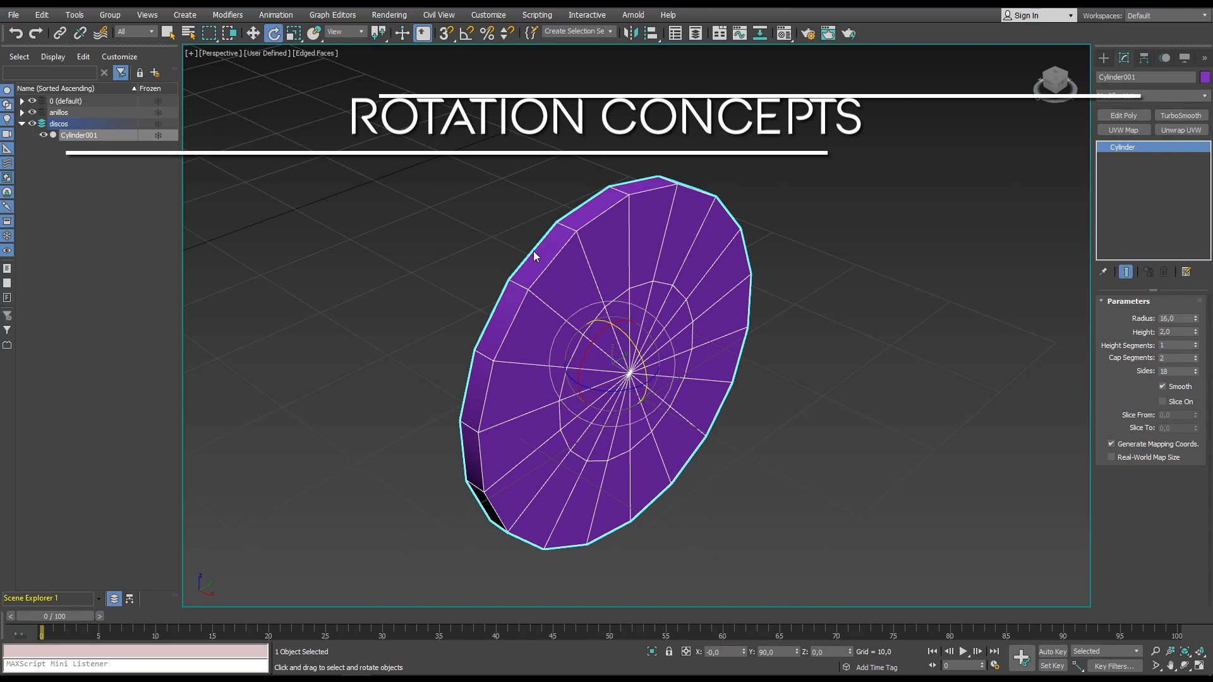
Rotate the upright cylinder in the View reference coordinate system and again, about its own central axis, in the Local system.
{"action": "left_click_drag", "start_coordinate": [576, 366], "coordinate": [481, 432]}
{"action": "left_click", "coordinate": [346, 33]}
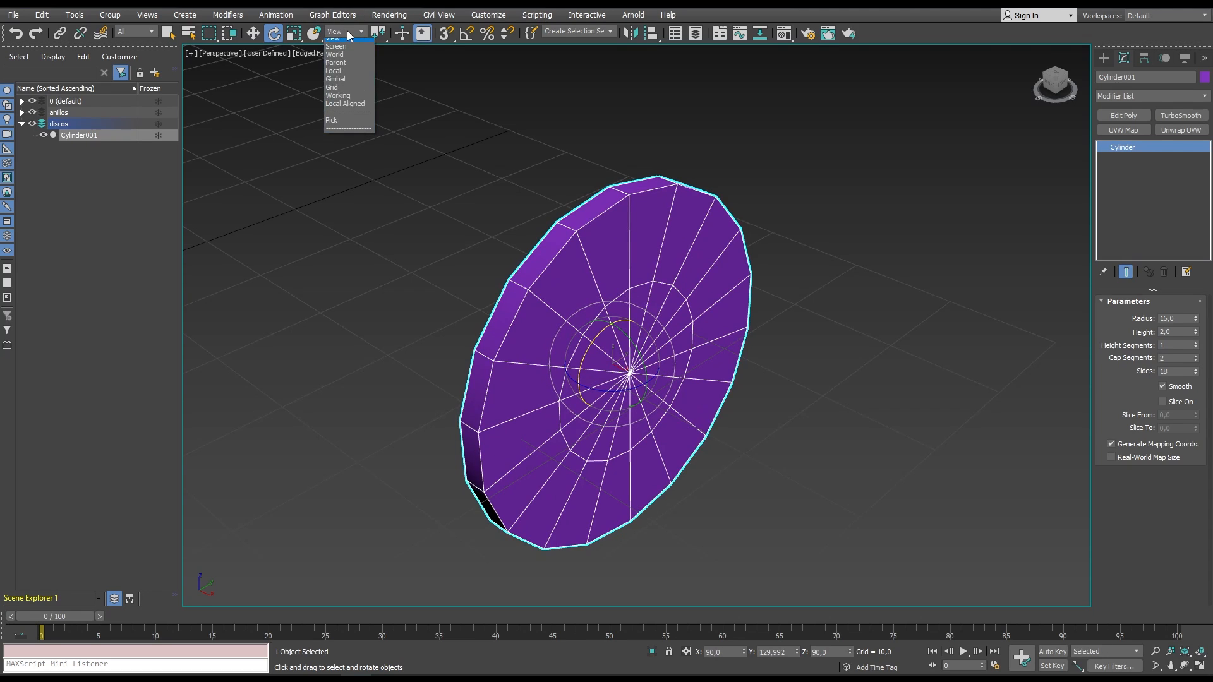
{"action": "left_click", "coordinate": [346, 75]}
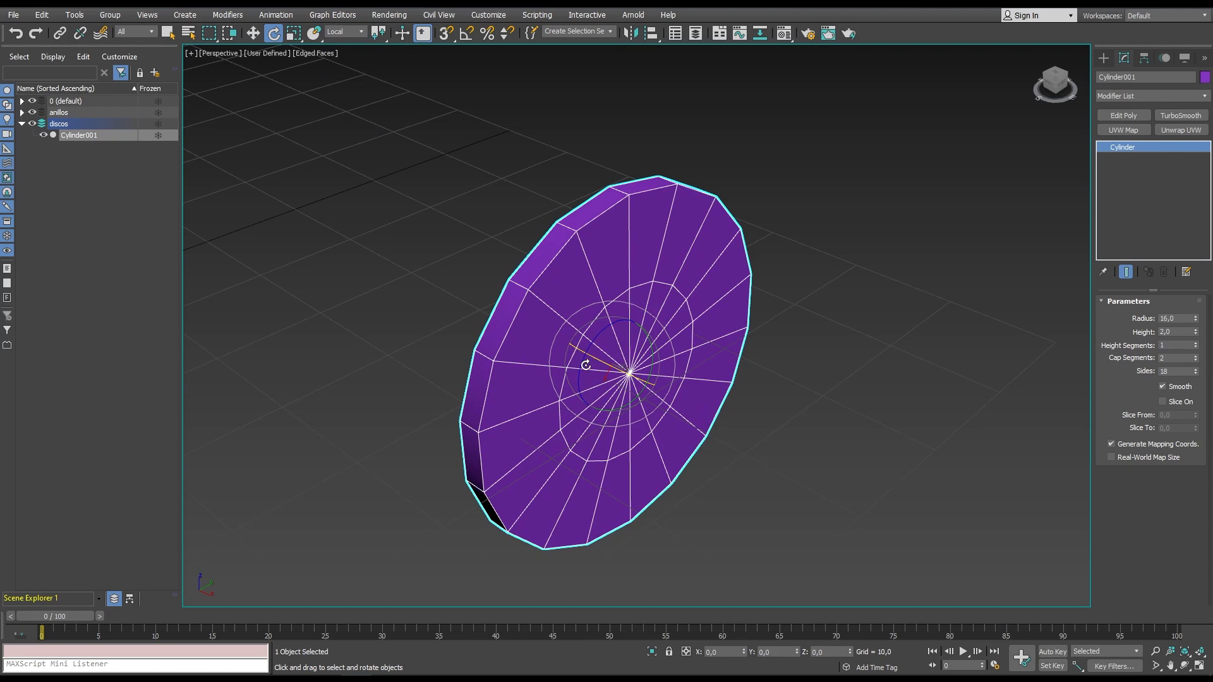
{"action": "left_click_drag", "start_coordinate": [577, 377], "coordinate": [599, 395]}
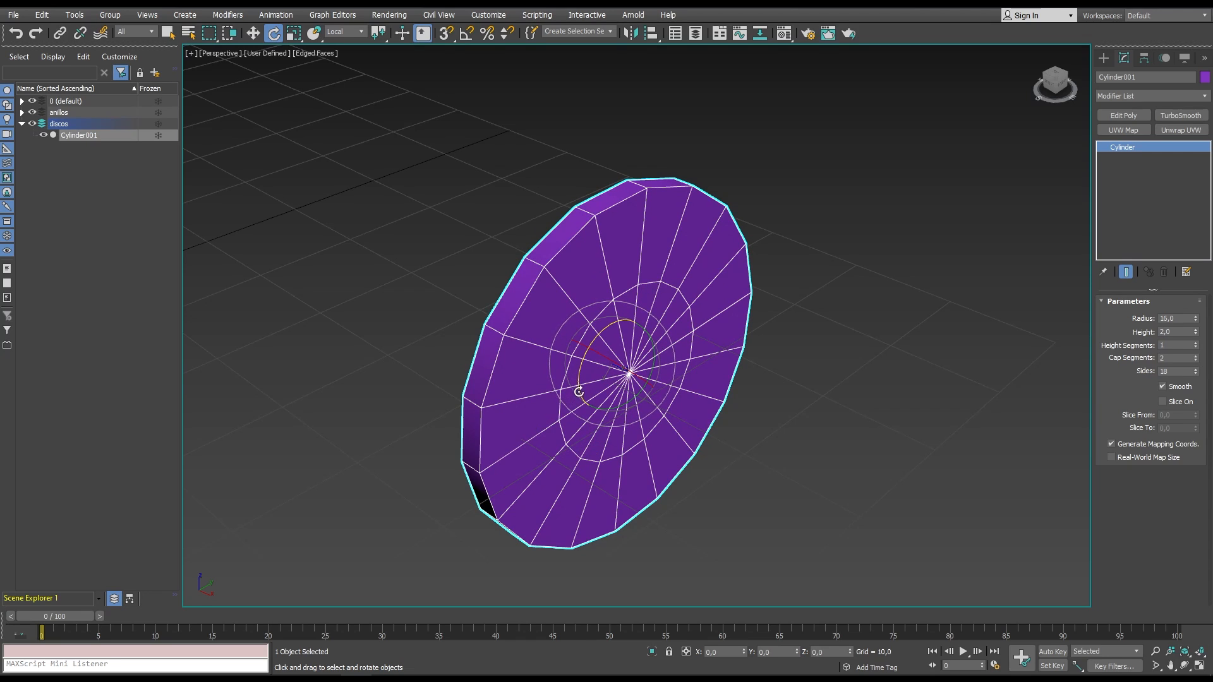
{"action": "left_click_drag", "start_coordinate": [579, 391], "coordinate": [575, 372]}
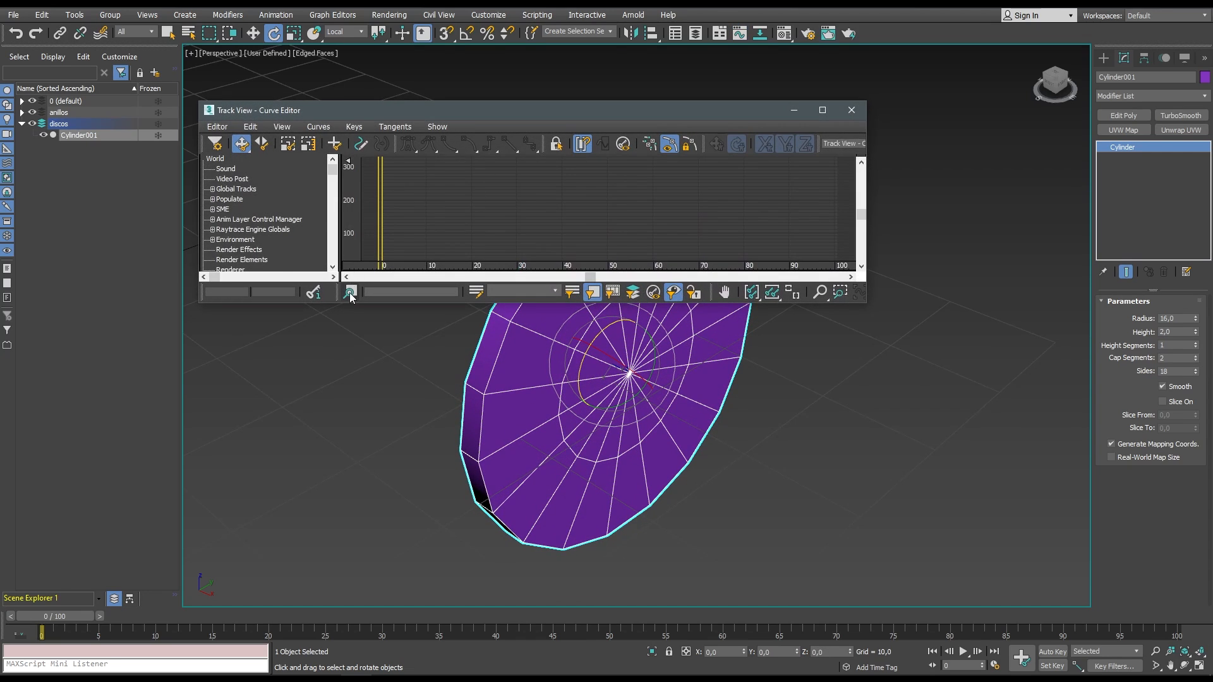
Show the cylinder's Y Rotation track in the Curve Editor and rotate the cylinder in Local coordinates to compare the axes.
{"action": "left_click", "coordinate": [350, 294]}
{"action": "left_click", "coordinate": [267, 241]}
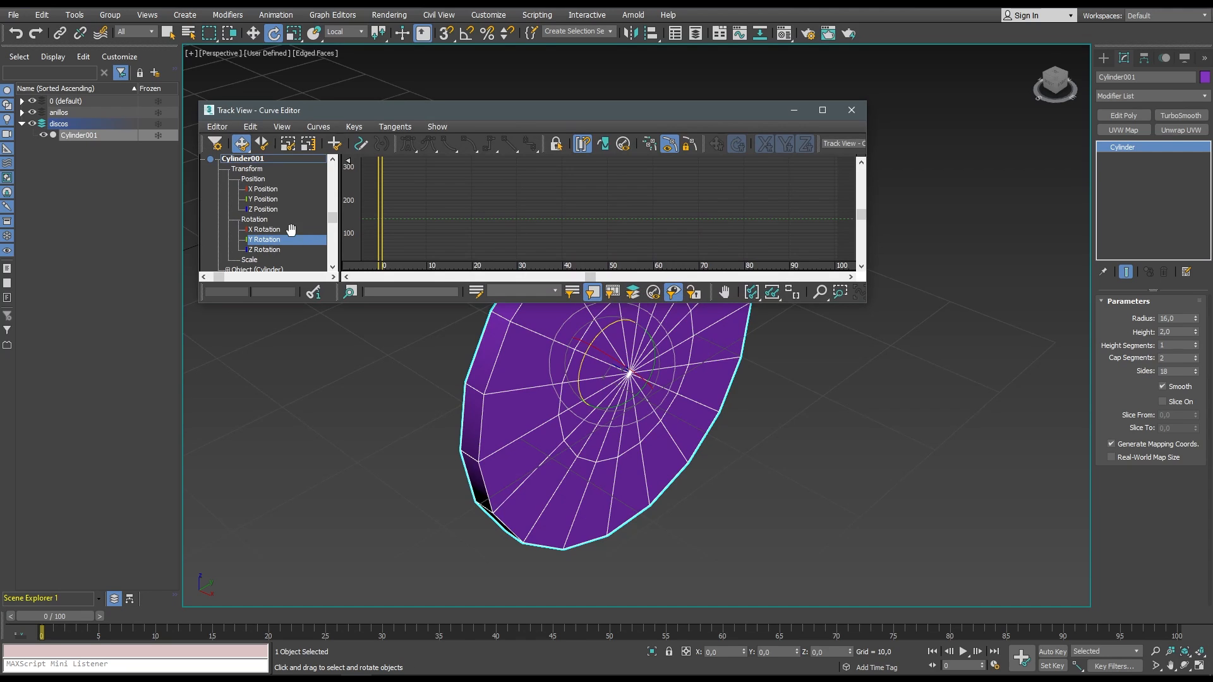
{"action": "left_click_drag", "start_coordinate": [645, 400], "coordinate": [689, 441]}
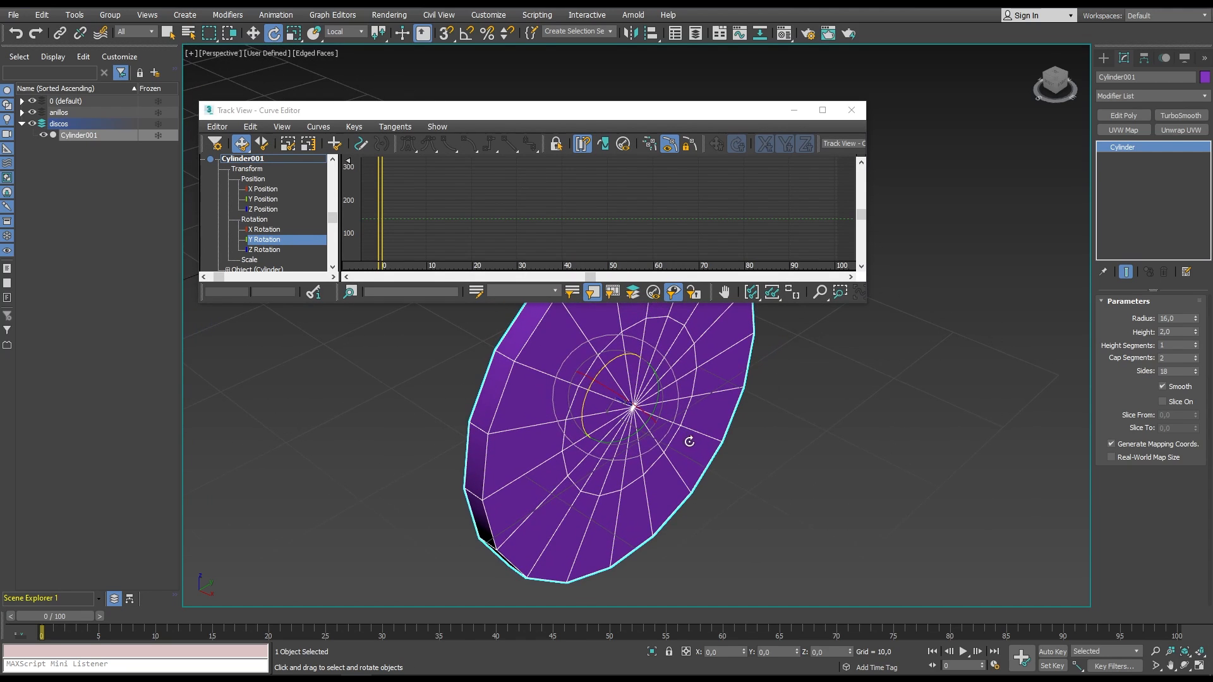
{"action": "left_click_drag", "start_coordinate": [581, 413], "coordinate": [553, 368]}
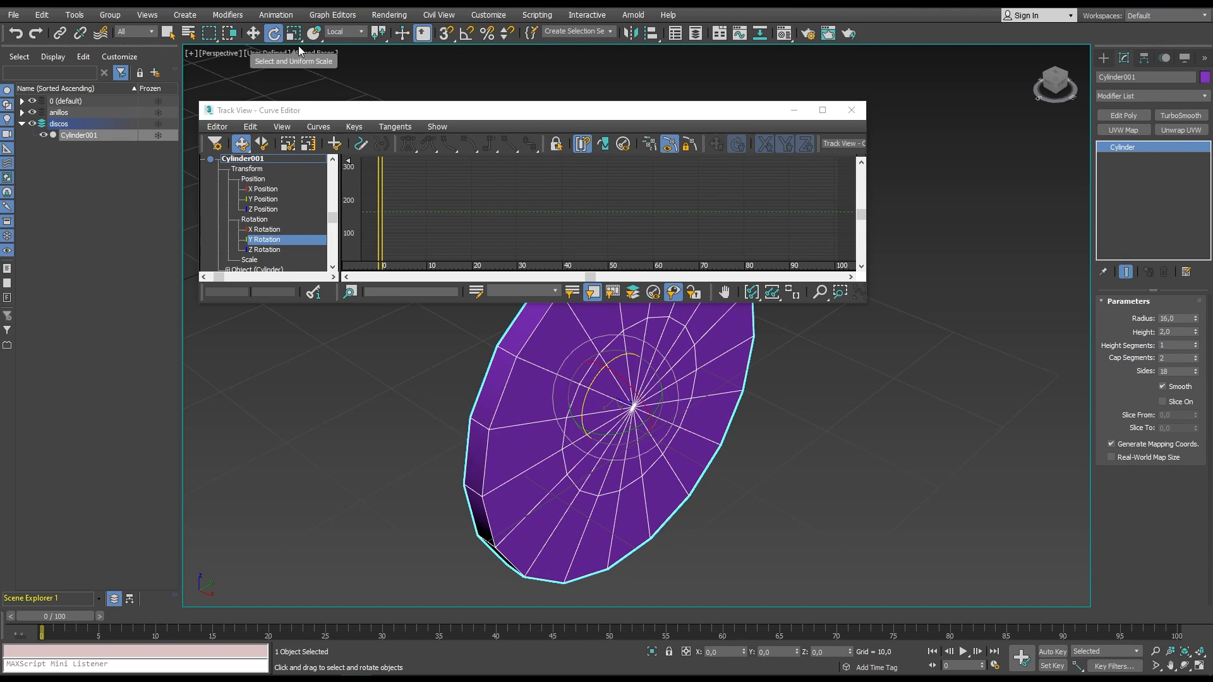
Open the Rotate Transform Type-In and try to change the cylinder's absolute Local Y rotation.
{"action": "key", "text": "F12"}
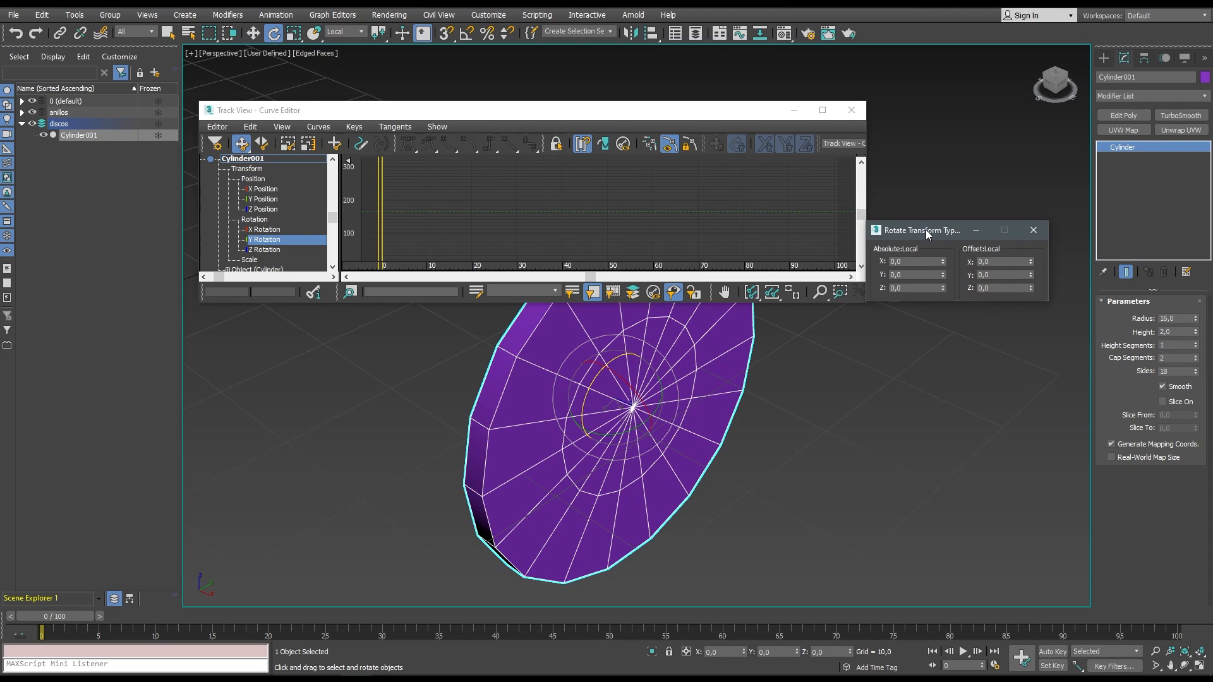
{"action": "left_click_drag", "start_coordinate": [926, 229], "coordinate": [926, 235]}
{"action": "left_click_drag", "start_coordinate": [945, 279], "coordinate": [868, 572]}
{"action": "right_click", "coordinate": [868, 572]}
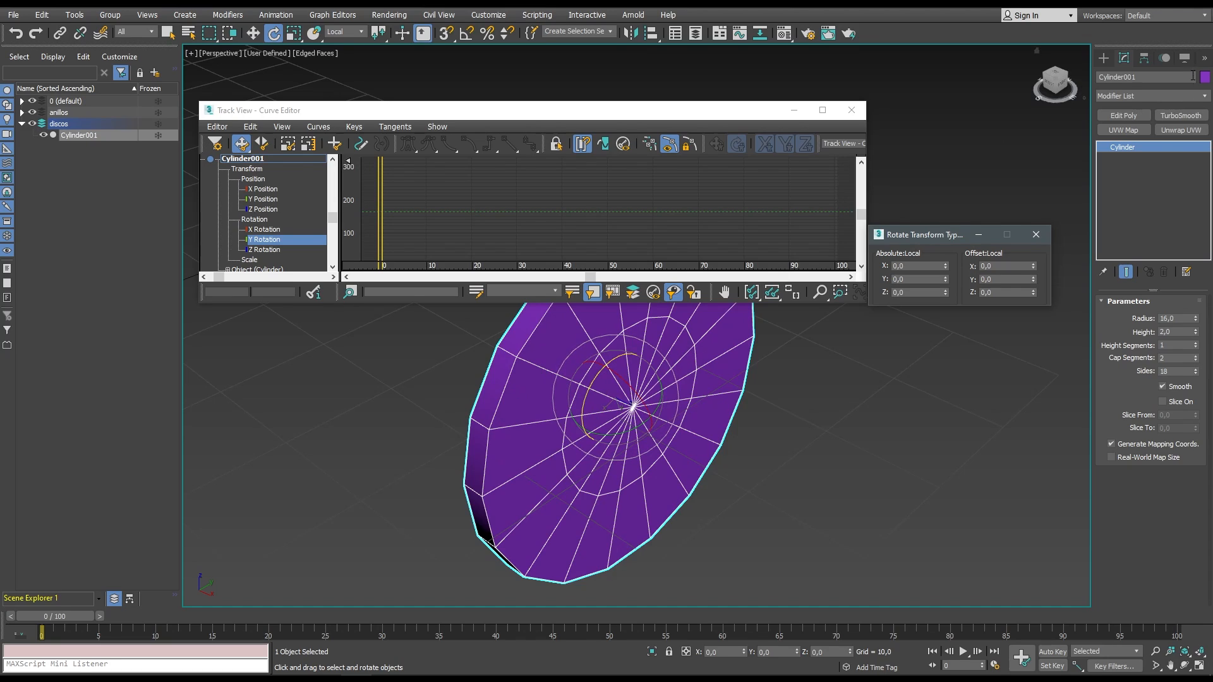
Select the cylinder's Euler XYZ rotation controller in its motion parameters and switch the reference coordinate system to Gimbal.
{"action": "left_click", "coordinate": [1164, 58]}
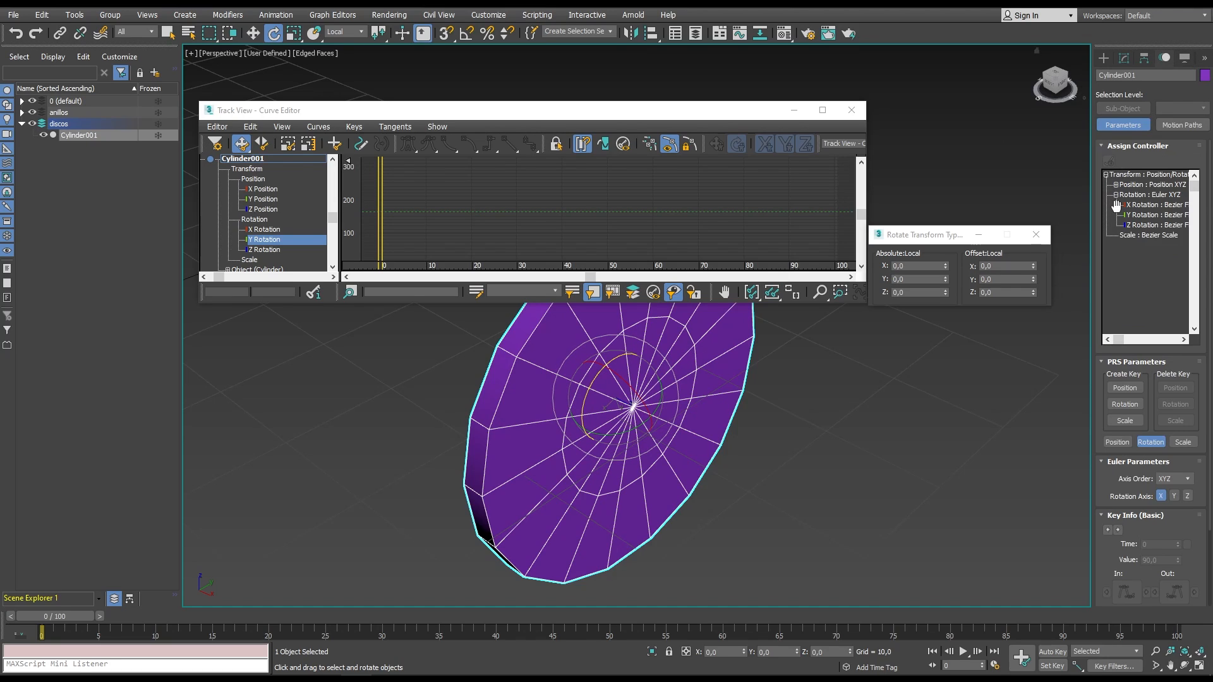
{"action": "left_click", "coordinate": [1151, 196]}
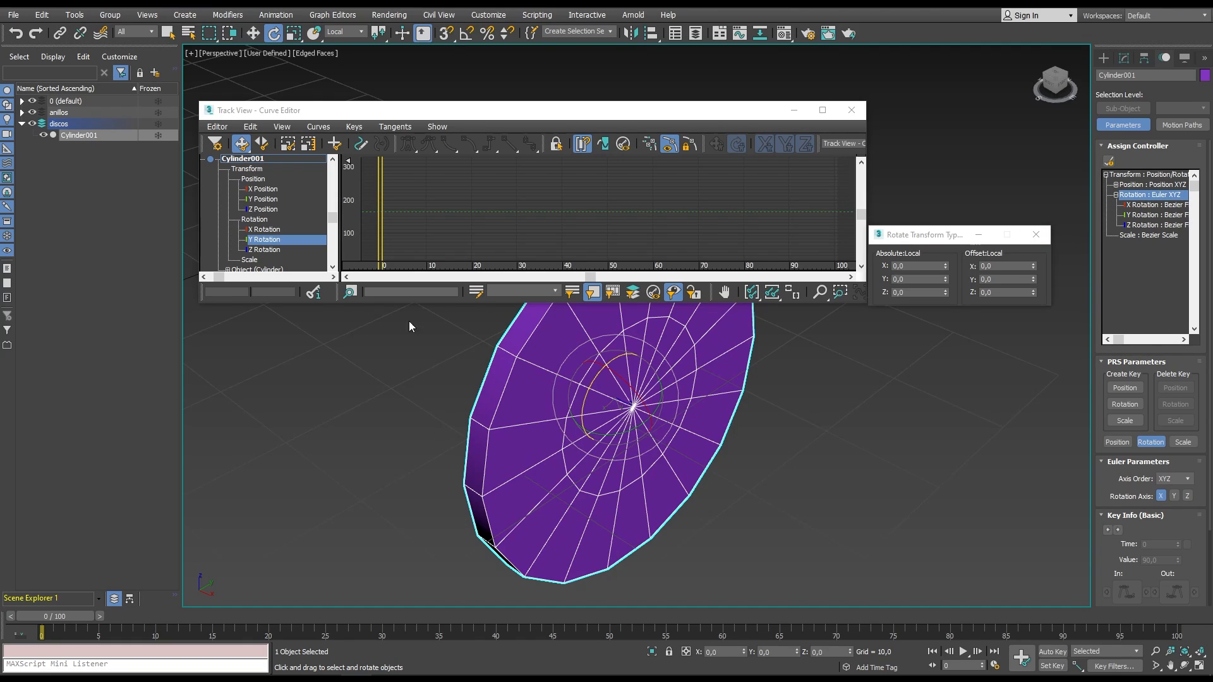
{"action": "left_click", "coordinate": [345, 33]}
{"action": "left_click", "coordinate": [343, 85]}
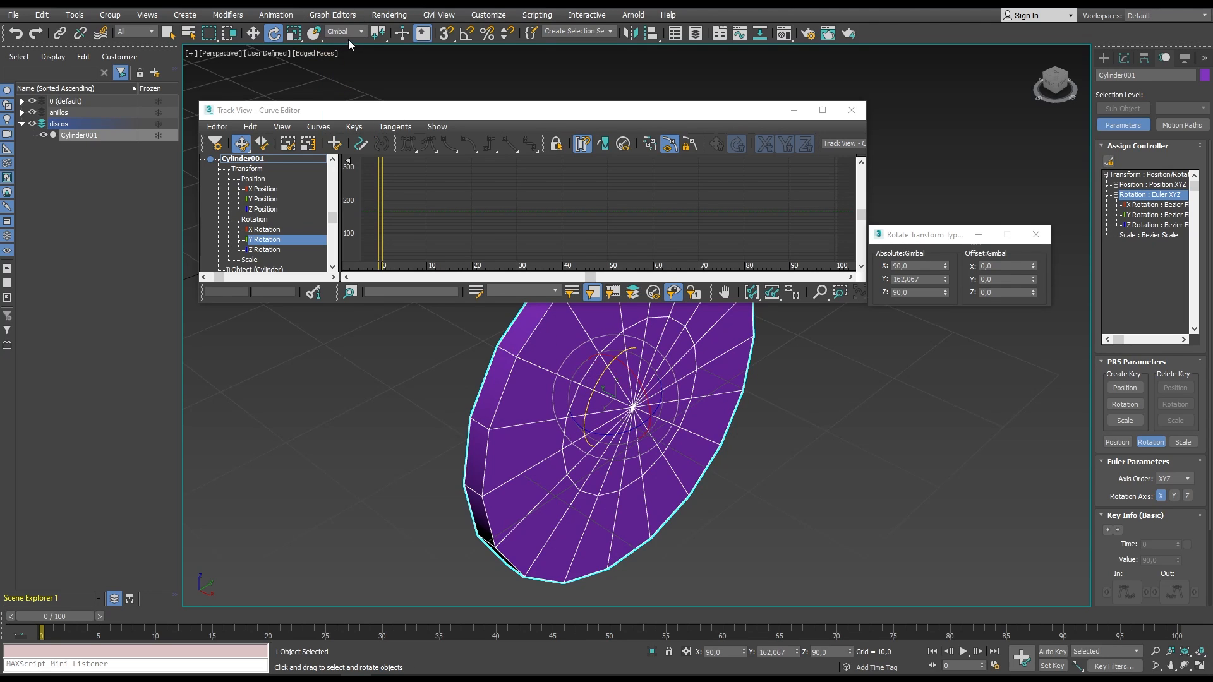
Rotate the cylinder about its Gimbal Y axis and vary its absolute Y rotation in the Rotate Transform Type-In.
{"action": "left_click_drag", "start_coordinate": [588, 396], "coordinate": [538, 438]}
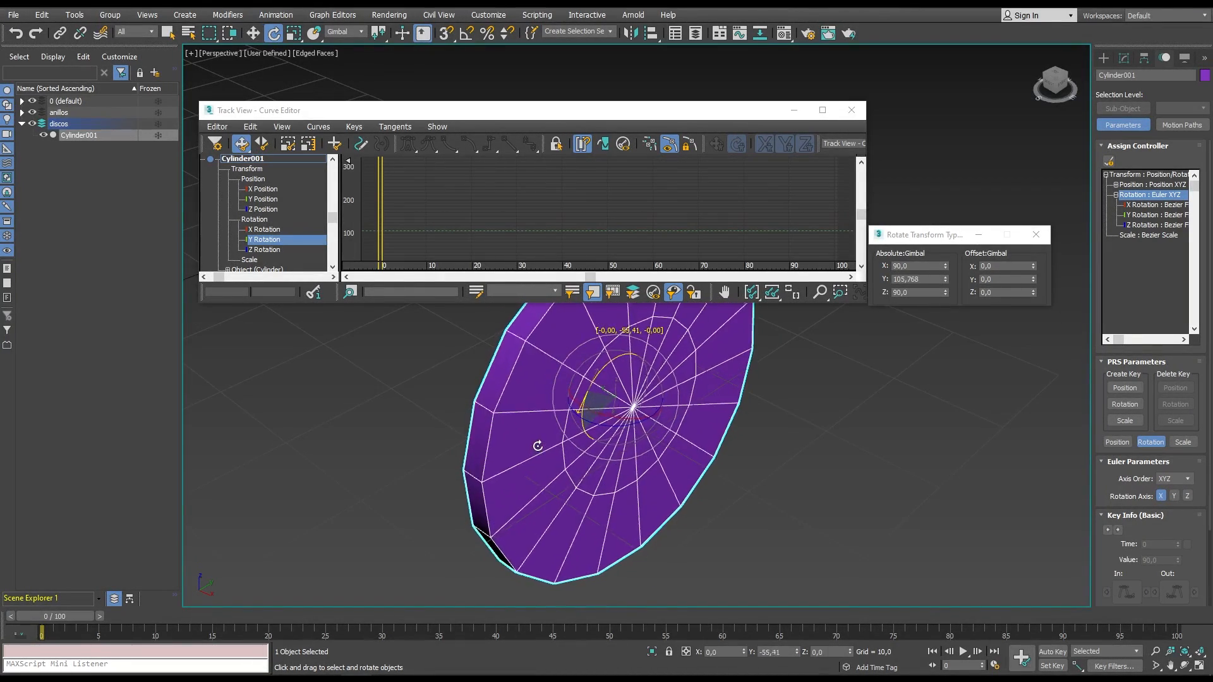
{"action": "mouse_move", "coordinate": [581, 404]}
{"action": "left_mouse_down"}
{"action": "mouse_move", "coordinate": [572, 430]}
{"action": "mouse_move", "coordinate": [580, 398]}
{"action": "left_mouse_up"}
{"action": "left_click_drag", "start_coordinate": [923, 237], "coordinate": [816, 371]}
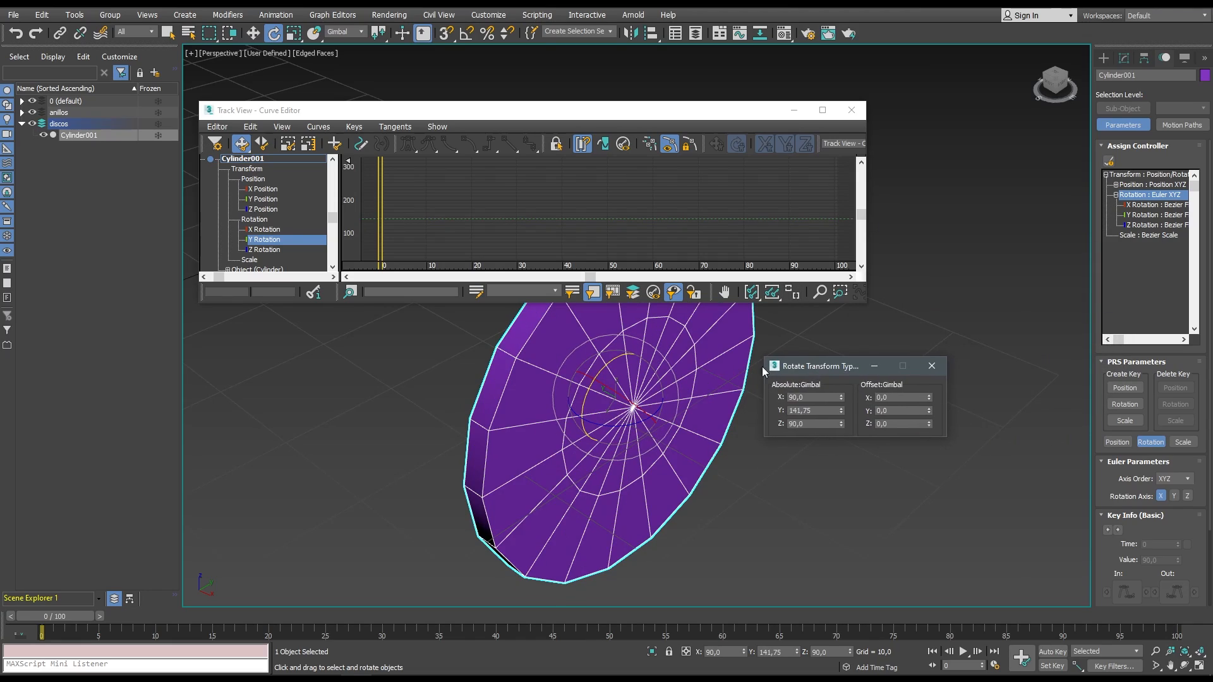
{"action": "left_click_drag", "start_coordinate": [841, 410], "coordinate": [847, 129]}
{"action": "left_click_drag", "start_coordinate": [839, 467], "coordinate": [872, 411]}
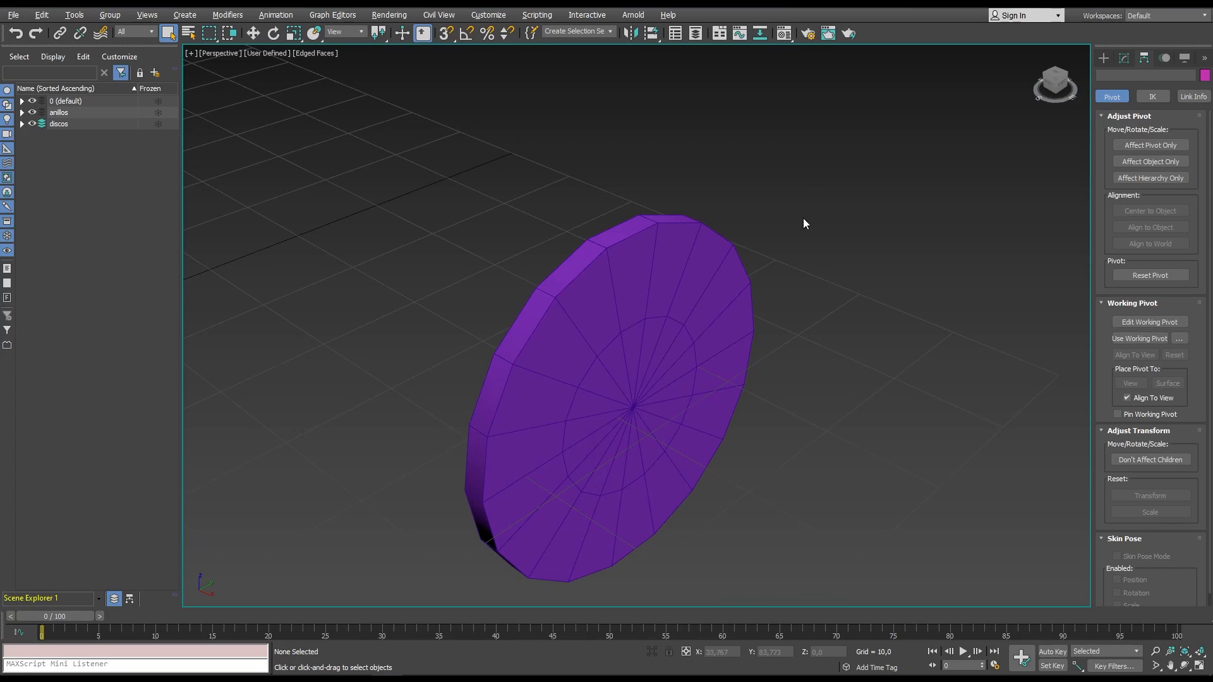
Rename the purple cylinder as disco_001.
{"action": "left_click", "coordinate": [714, 278]}
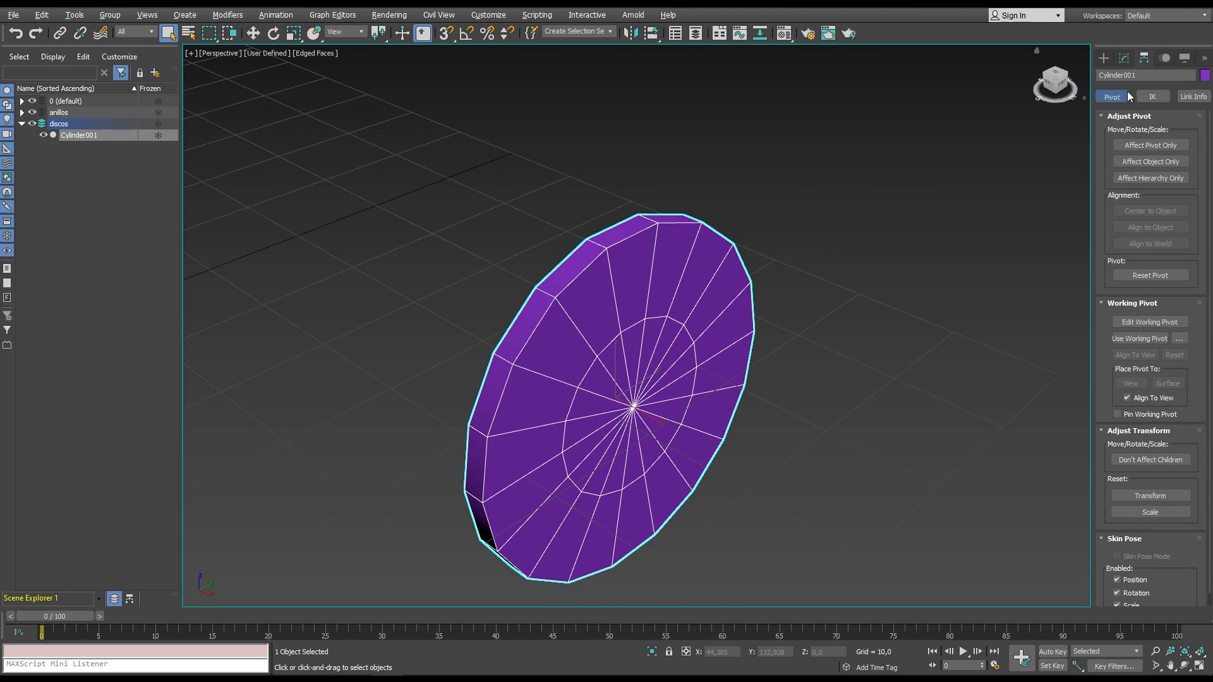
{"action": "left_click_drag", "start_coordinate": [1140, 75], "coordinate": [1048, 84]}
{"action": "type", "text": "dis"}
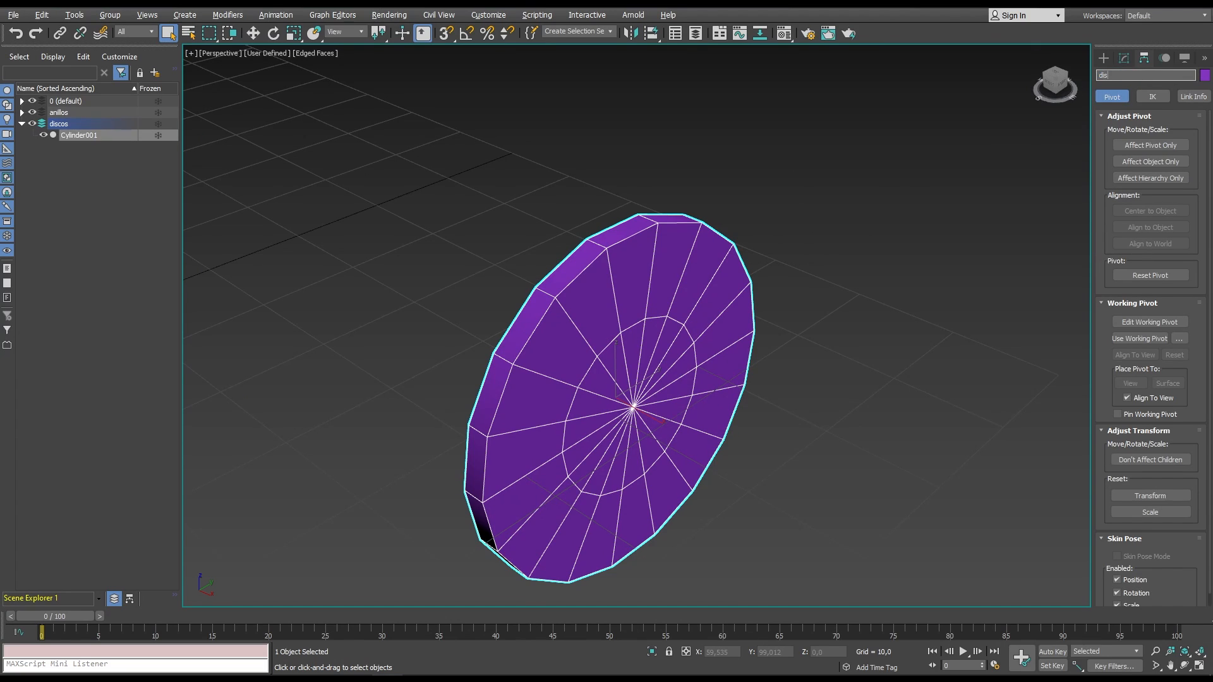
{"action": "type", "text": "co_001"}
{"action": "key", "text": "Return"}
Move only the disc's pivot about 13.9 units down along Z, close to its lower edge.
{"action": "left_click", "coordinate": [1135, 145]}
{"action": "key", "text": "w"}
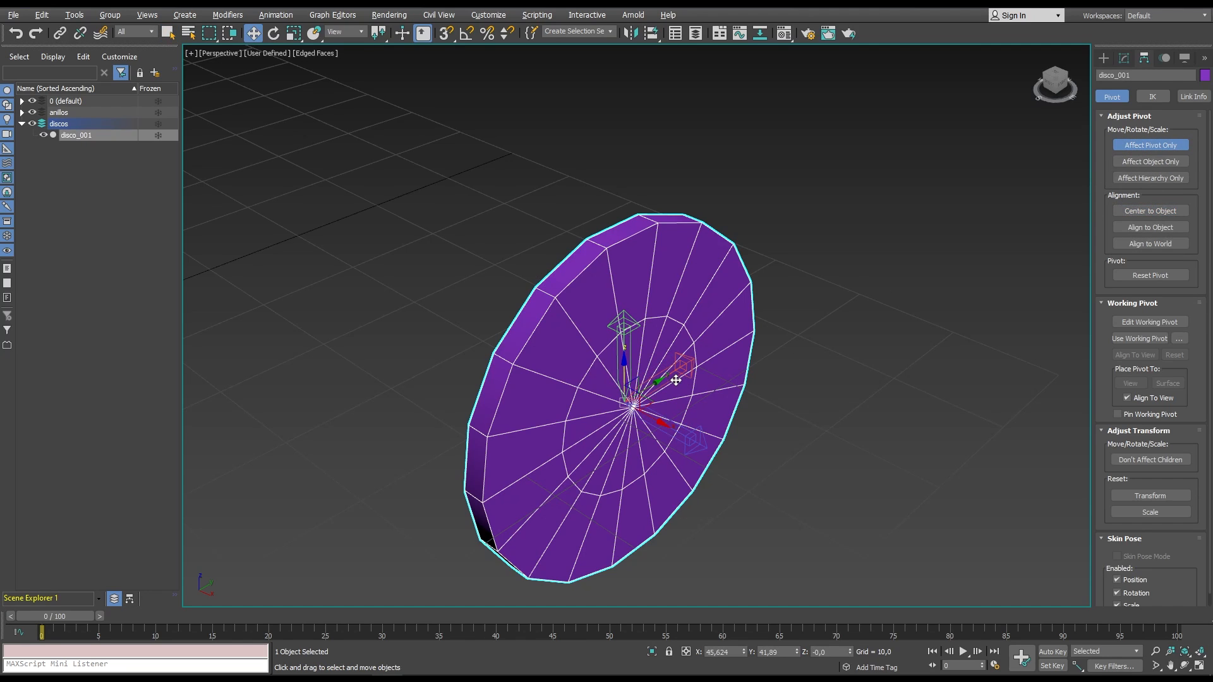
{"action": "middle_click_drag", "start_coordinate": [675, 380], "coordinate": [691, 295], "text": "alt"}
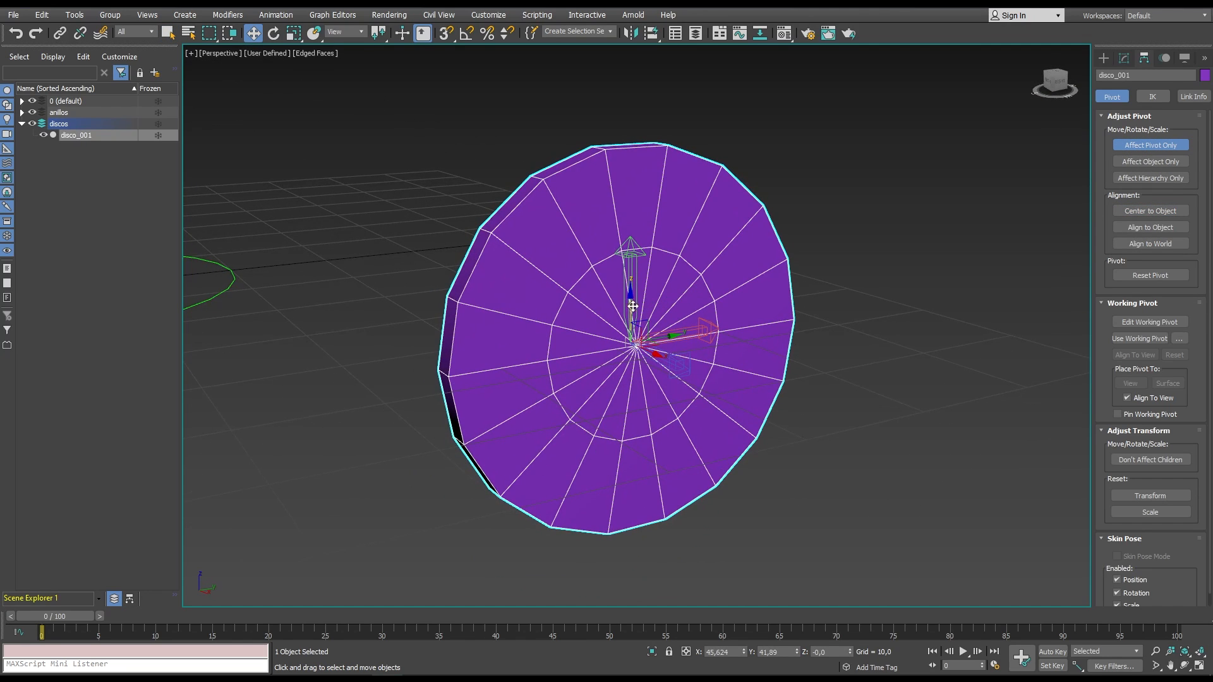
{"action": "left_click_drag", "start_coordinate": [632, 305], "coordinate": [648, 458]}
{"action": "left_click", "coordinate": [1150, 144]}
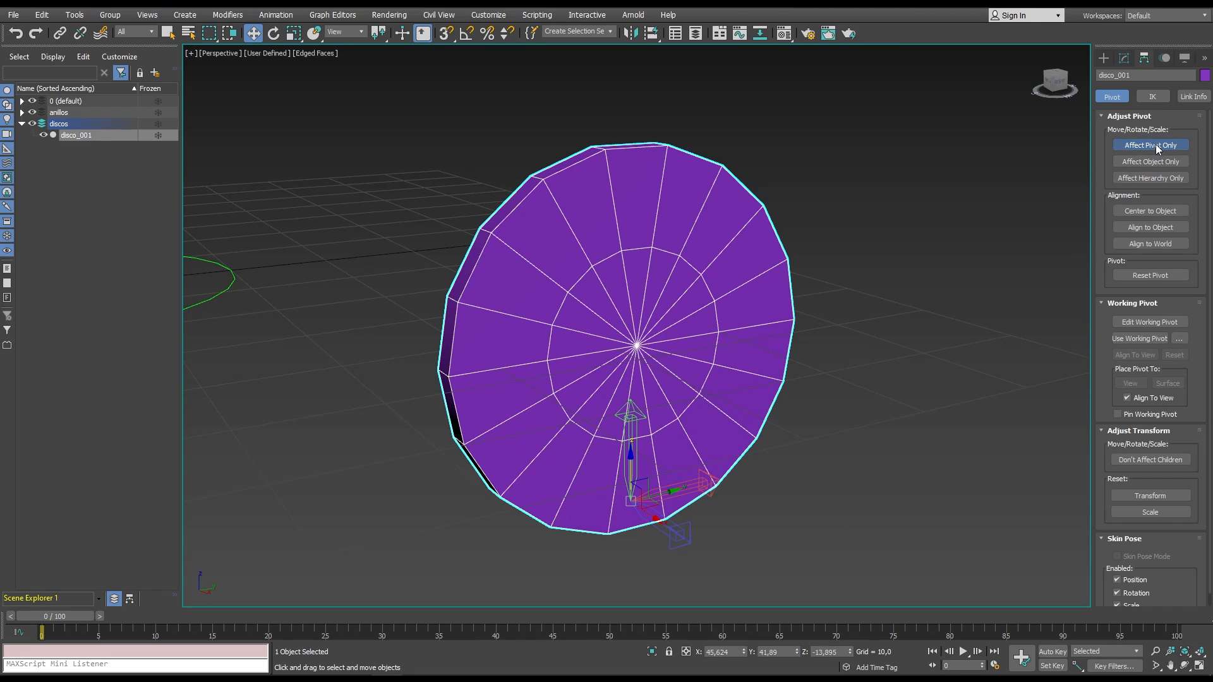
Try rotating the disc around its offset pivot, and undo the rotation.
{"action": "key", "text": "e"}
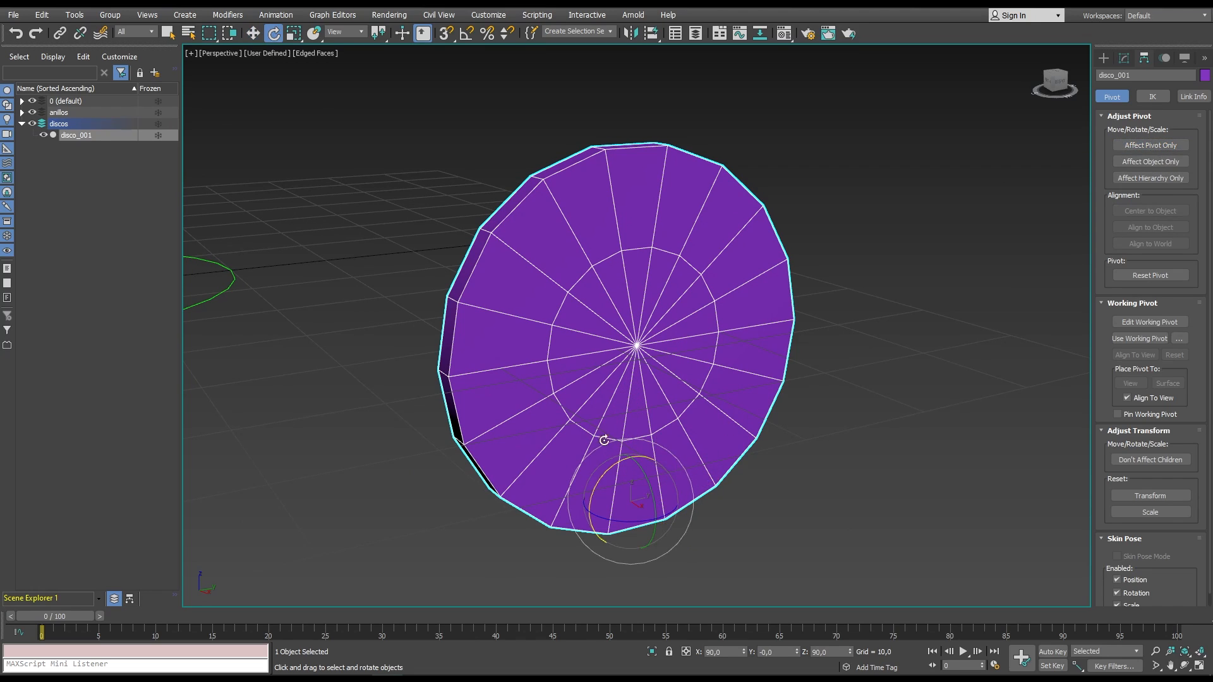
{"action": "middle_click_drag", "start_coordinate": [714, 415], "coordinate": [422, 366], "text": "alt"}
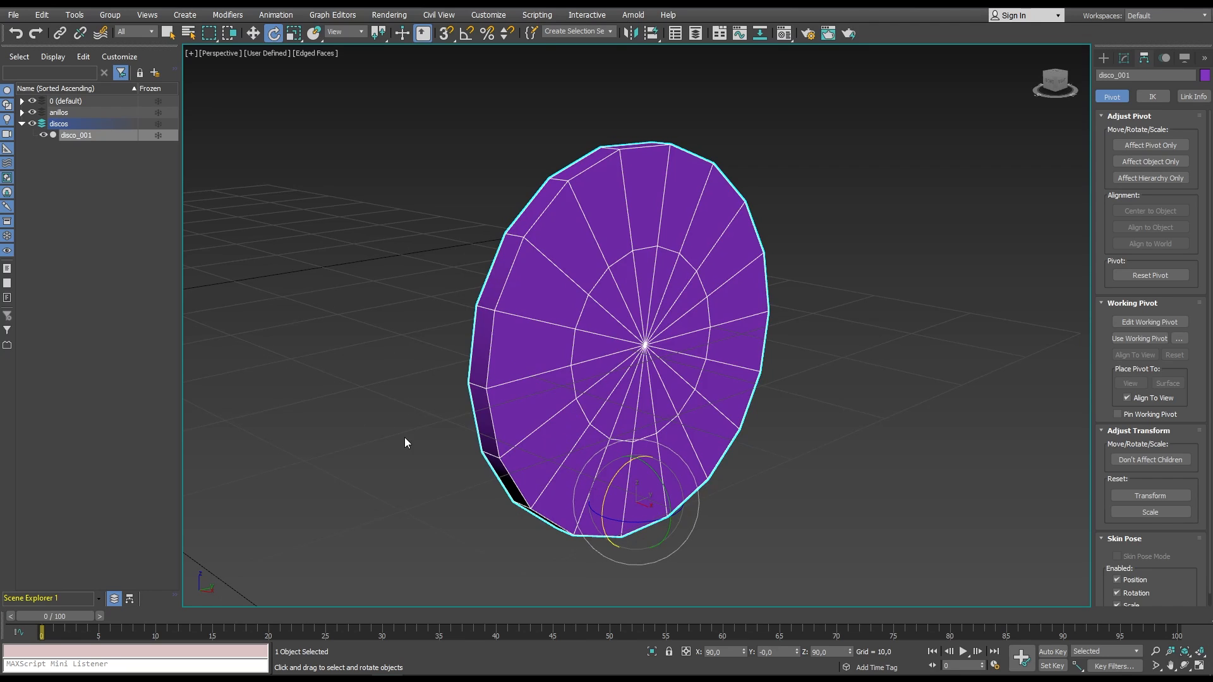
{"action": "mouse_move", "coordinate": [605, 489]}
{"action": "left_mouse_down"}
{"action": "mouse_move", "coordinate": [657, 496]}
{"action": "mouse_move", "coordinate": [590, 493]}
{"action": "left_mouse_up"}
{"action": "mouse_move", "coordinate": [555, 548]}
{"action": "left_mouse_down"}
{"action": "mouse_move", "coordinate": [555, 471]}
{"action": "mouse_move", "coordinate": [608, 362]}
{"action": "mouse_move", "coordinate": [552, 535]}
{"action": "left_mouse_up"}
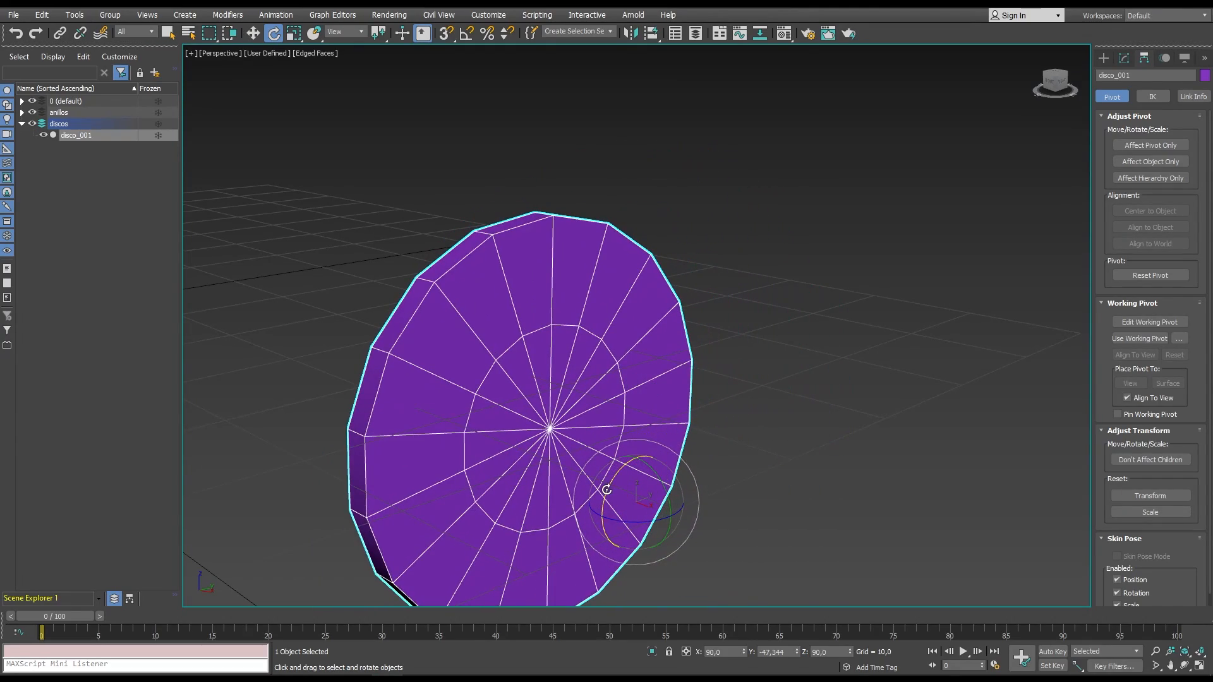
{"action": "mouse_move", "coordinate": [609, 495]}
{"action": "left_mouse_down"}
{"action": "mouse_move", "coordinate": [654, 346]}
{"action": "mouse_move", "coordinate": [617, 495]}
{"action": "mouse_move", "coordinate": [604, 492]}
{"action": "left_mouse_up"}
{"action": "key", "text": "ctrl+z"}
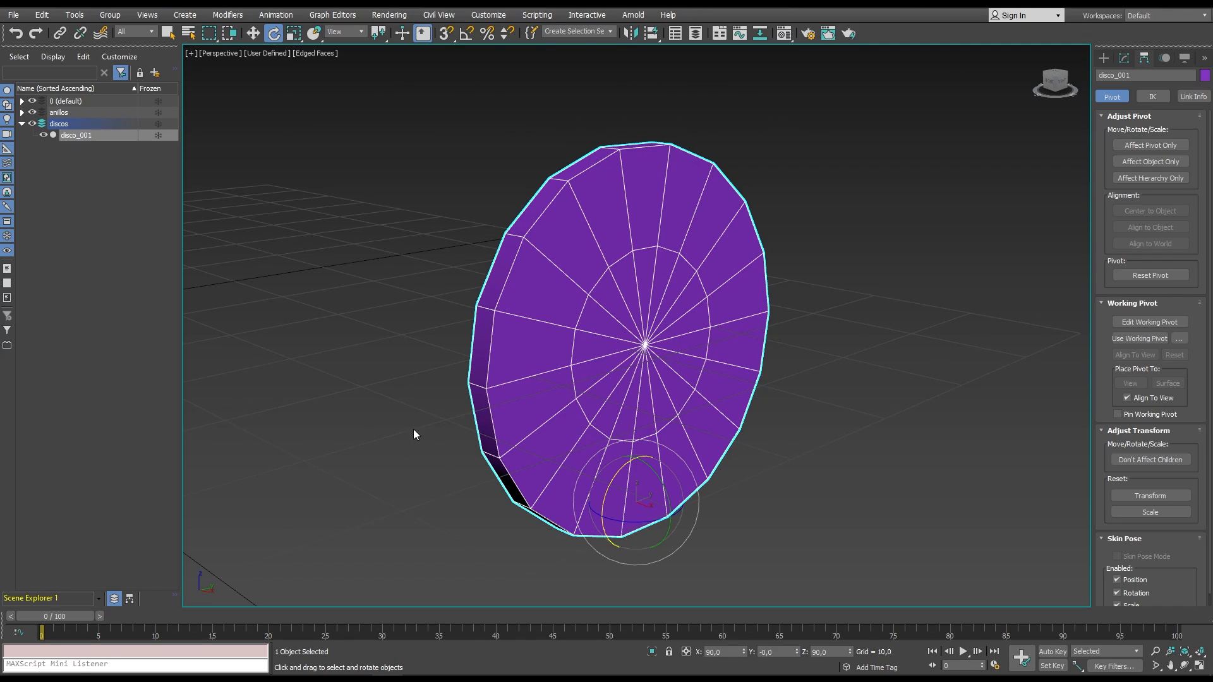
Create a rotation-only key for disco_001 at frame 0, leaving out position and scale.
{"action": "right_click", "coordinate": [67, 616]}
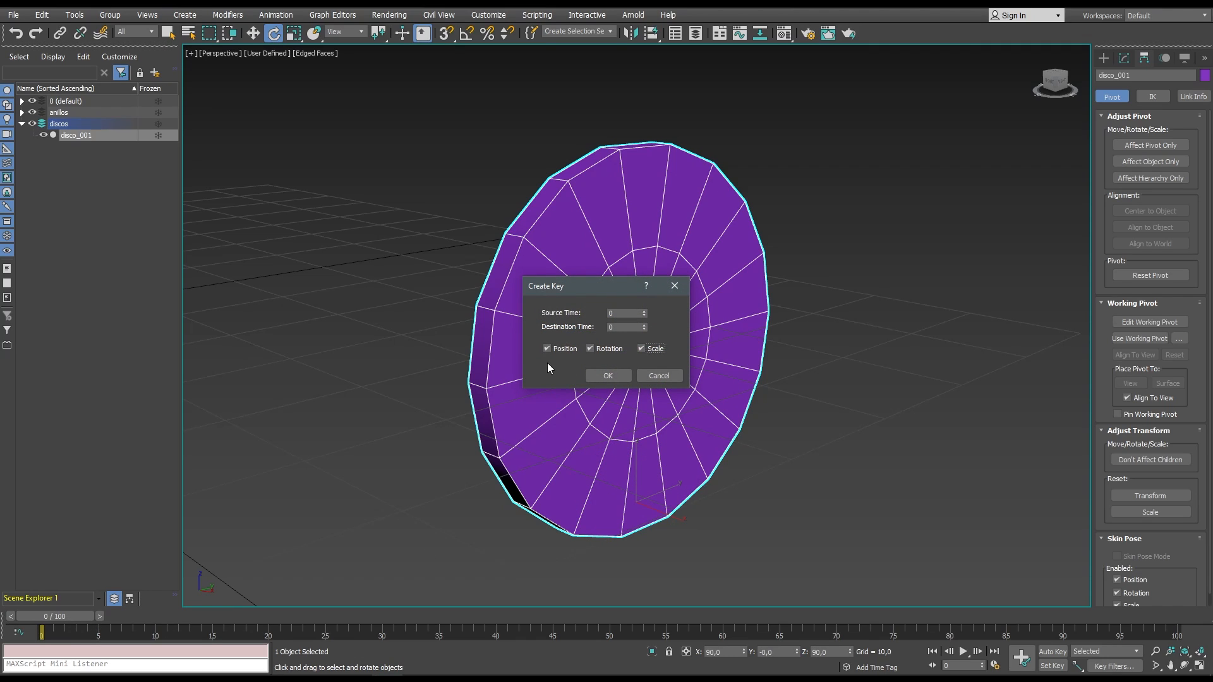
{"action": "left_click", "coordinate": [572, 347]}
{"action": "left_click", "coordinate": [642, 348]}
{"action": "left_click", "coordinate": [606, 376]}
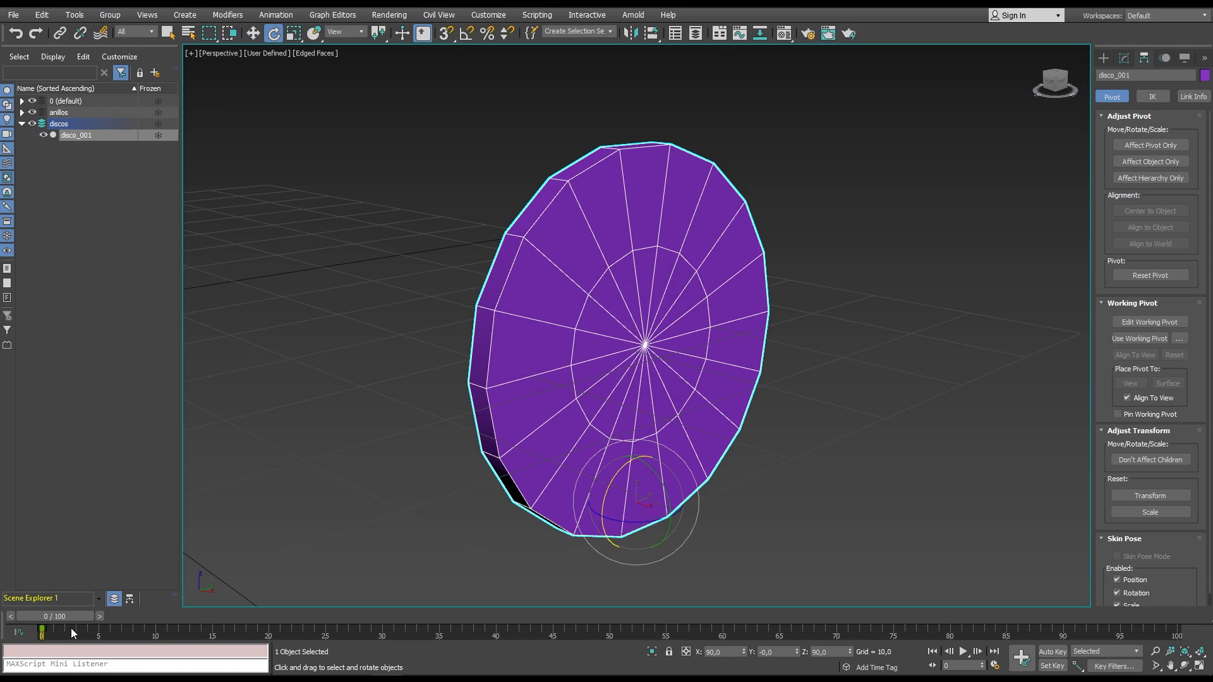
Copy the disc's rotation key to frame 50 and set the copy's Y Rotation value to 359.
{"action": "left_click_drag", "start_coordinate": [67, 631], "coordinate": [39, 642]}
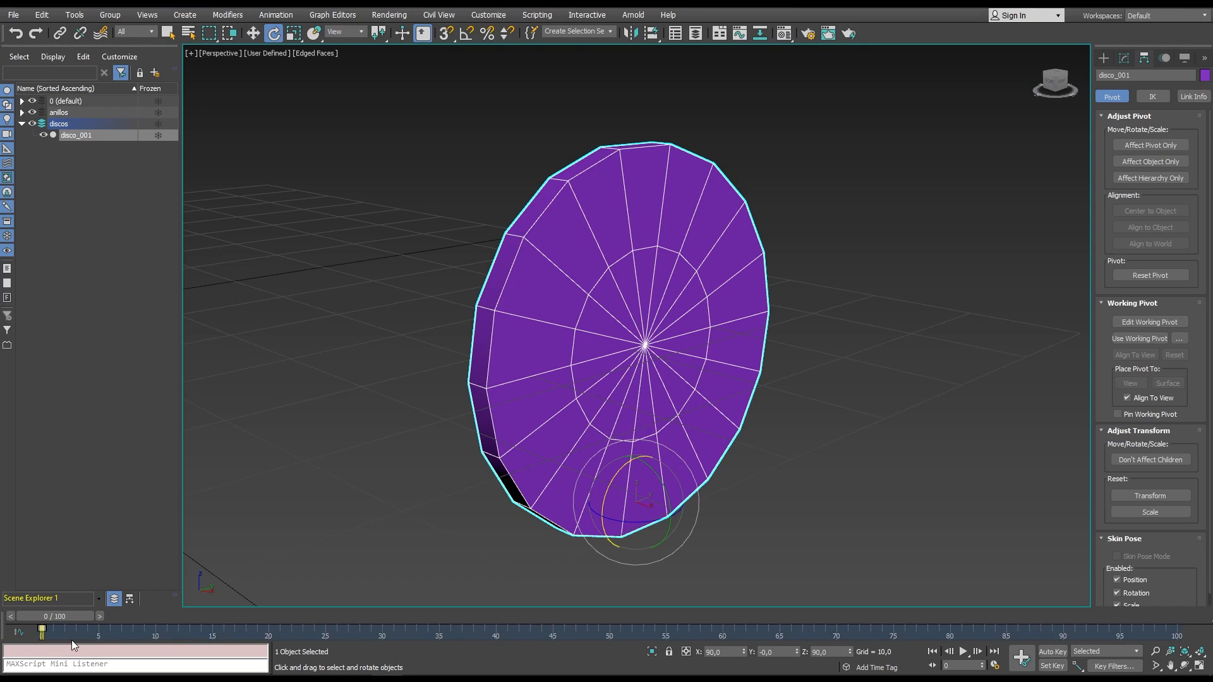
{"action": "left_click_drag", "start_coordinate": [47, 631], "coordinate": [604, 656], "text": "shift"}
{"action": "right_click", "coordinate": [607, 630]}
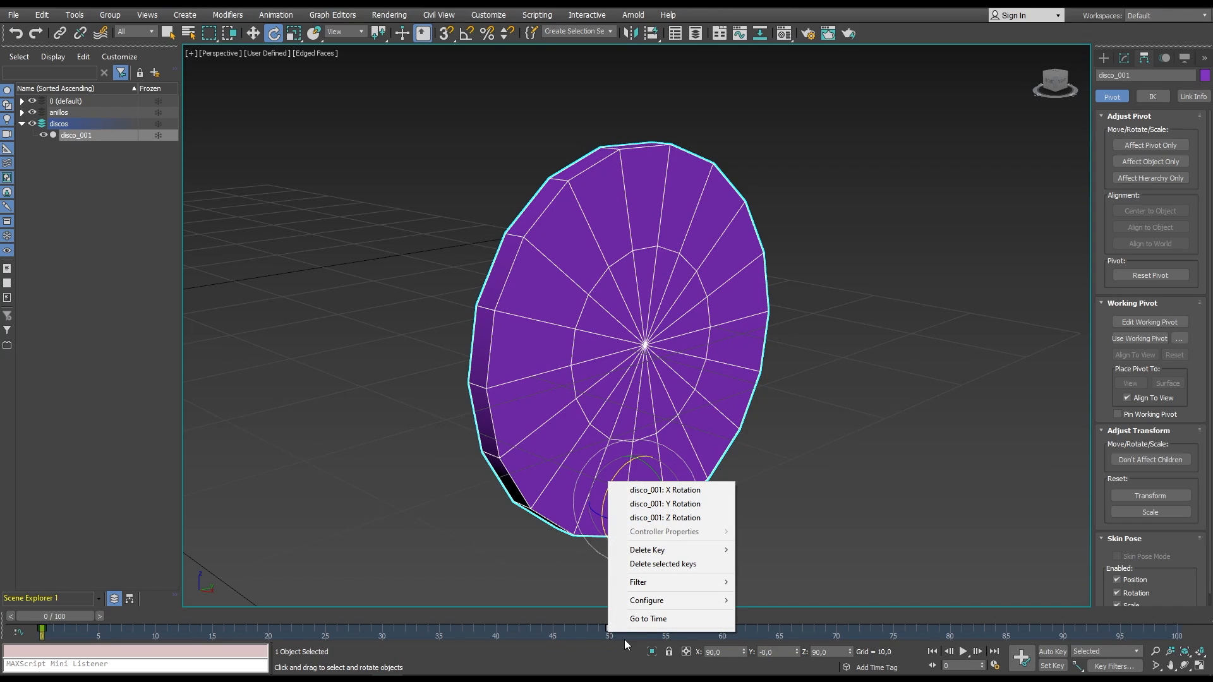
{"action": "left_click", "coordinate": [684, 507]}
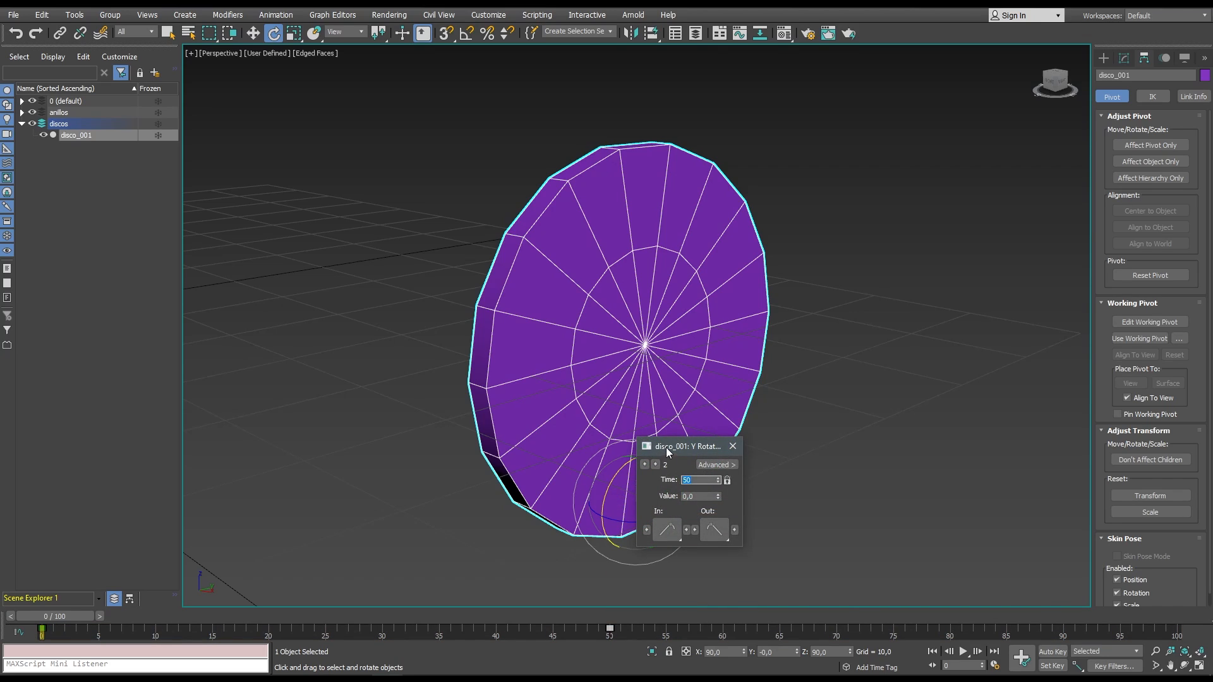
{"action": "left_click_drag", "start_coordinate": [666, 447], "coordinate": [462, 291]}
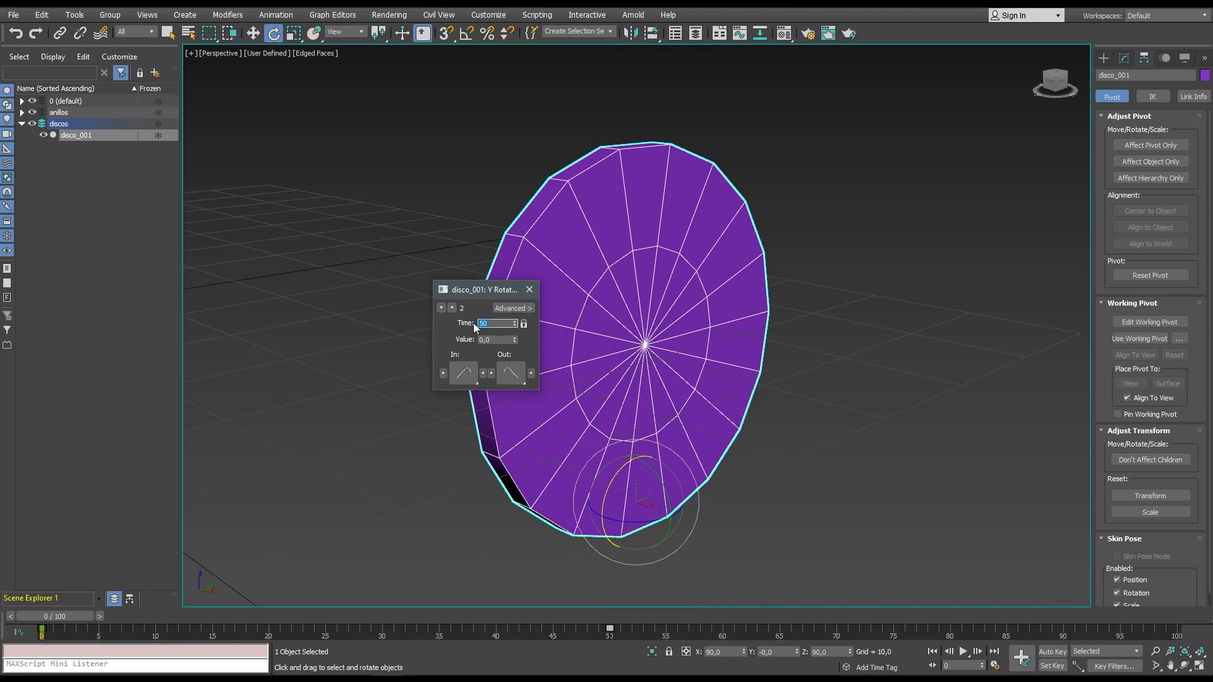
{"action": "key", "text": "Tab"}
{"action": "key", "text": "Return"}
{"action": "left_click", "coordinate": [529, 290]}
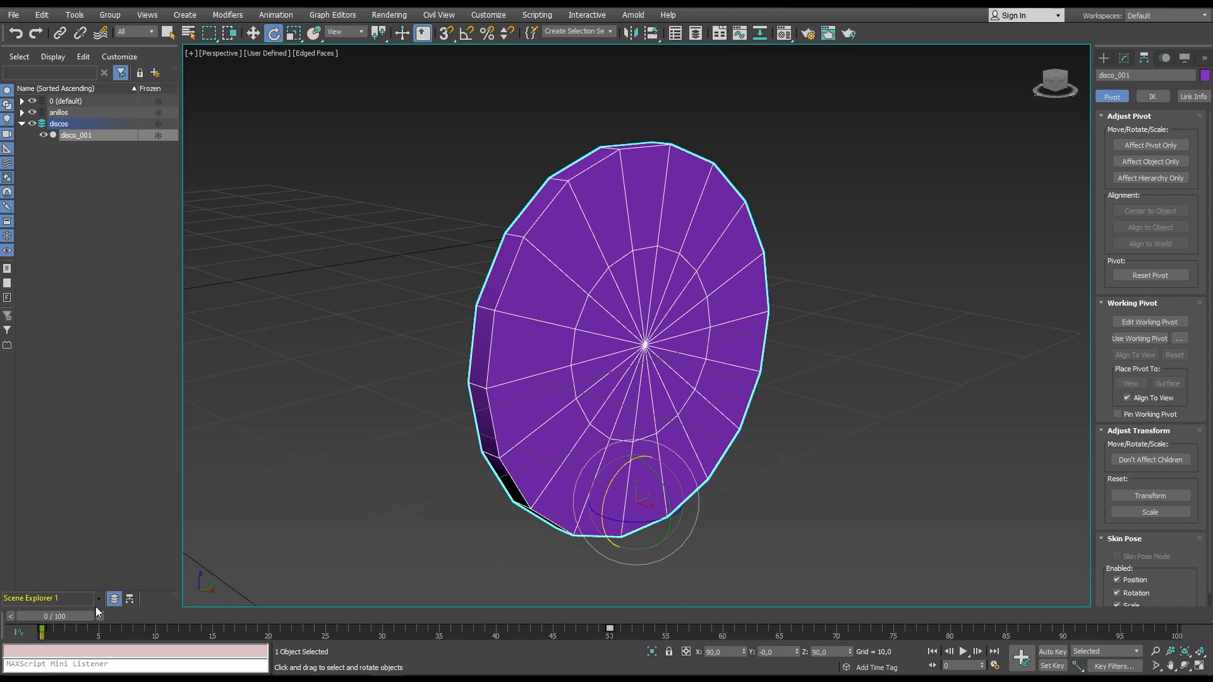
Scrub the disc's animation and examine its whole Y Rotation curve in the Curve Editor.
{"action": "left_click_drag", "start_coordinate": [70, 616], "coordinate": [0, 518]}
{"action": "left_click", "coordinate": [737, 37]}
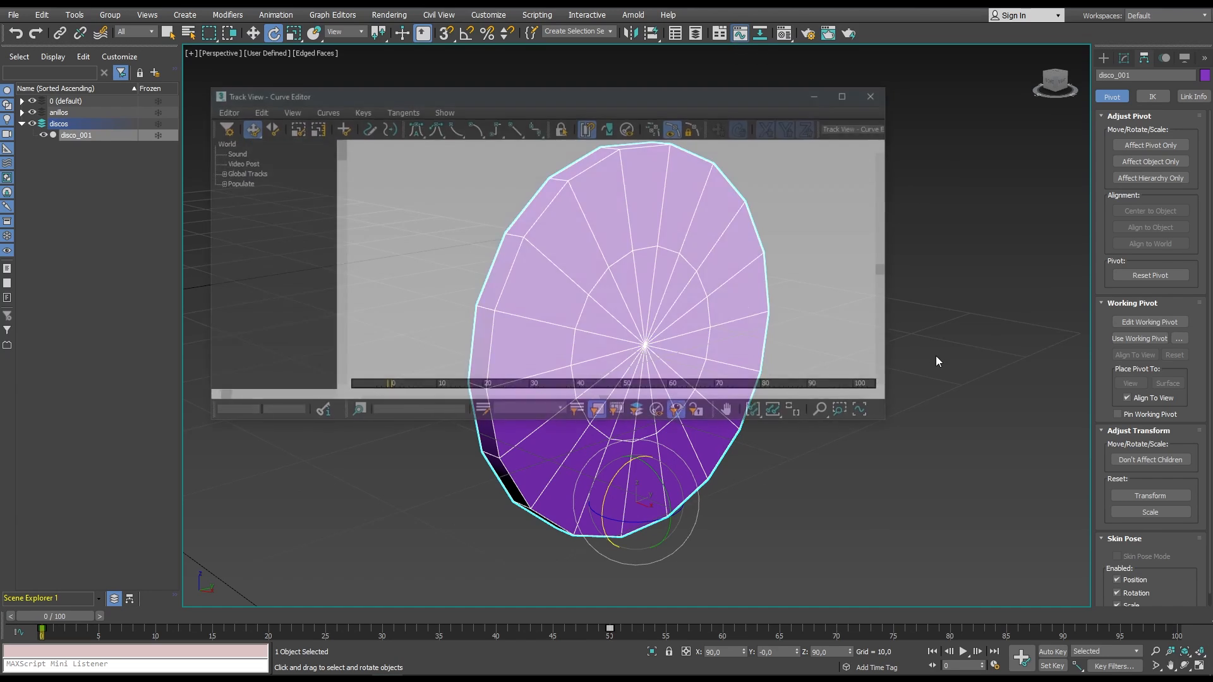
{"action": "left_click", "coordinate": [284, 384]}
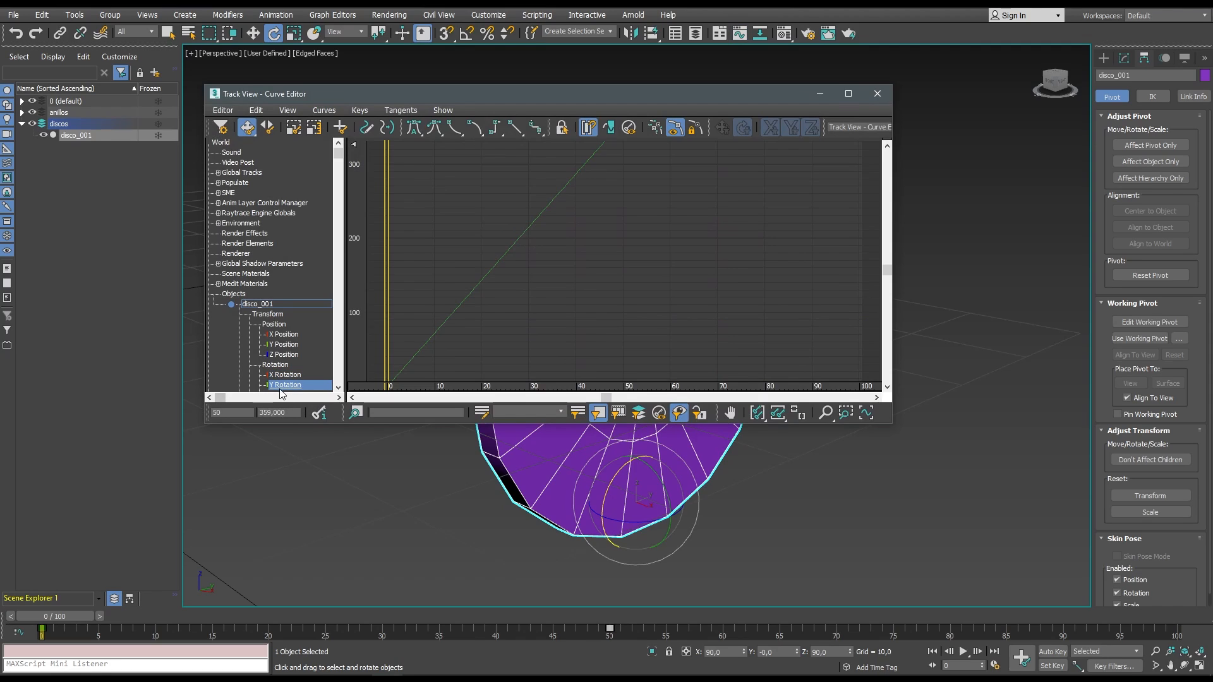
{"action": "left_click", "coordinate": [797, 413]}
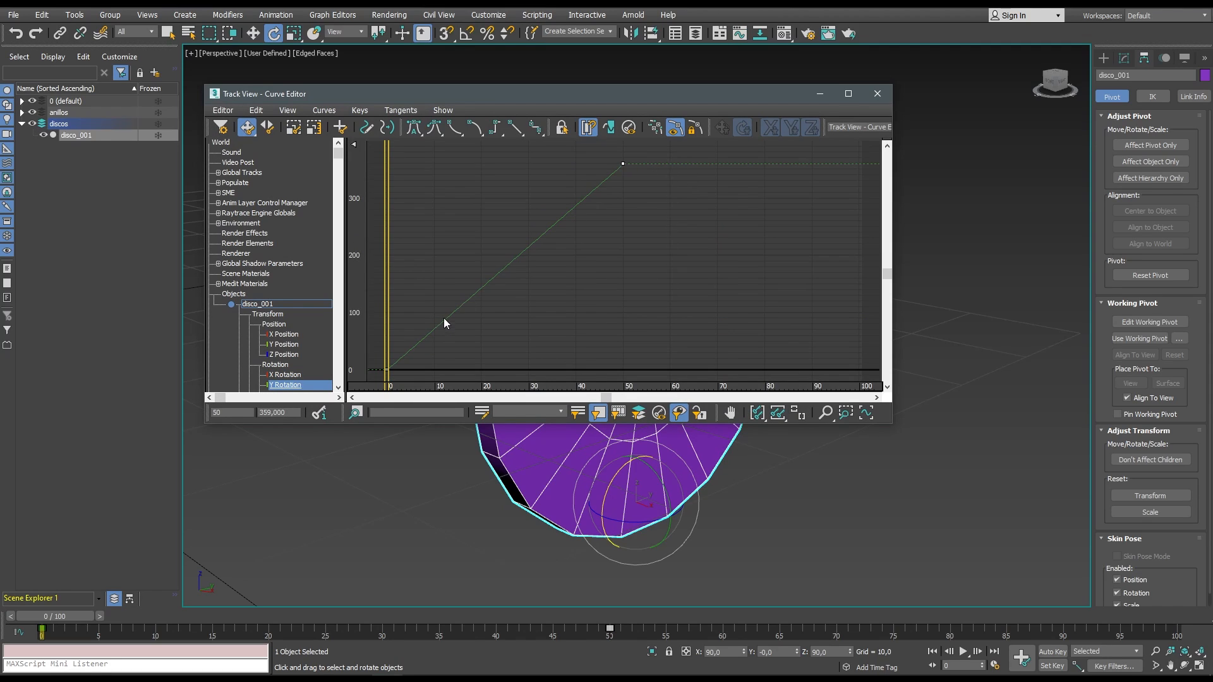
{"action": "left_click_drag", "start_coordinate": [444, 318], "coordinate": [378, 378]}
{"action": "left_click", "coordinate": [876, 94]}
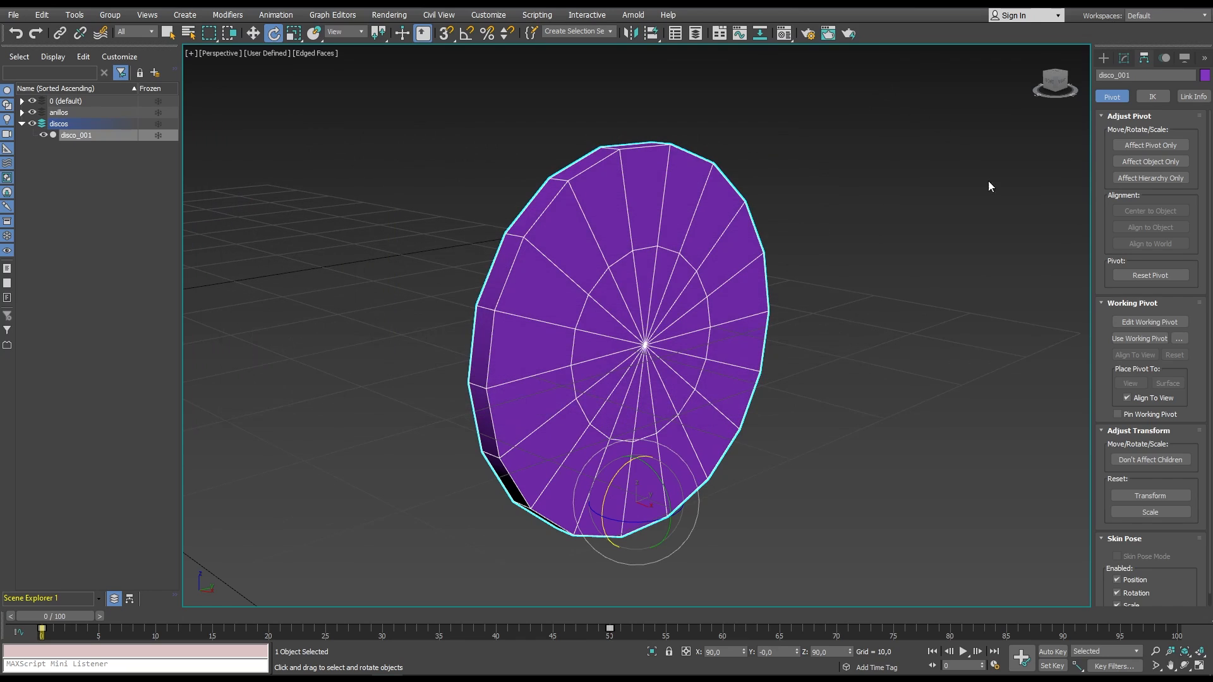
Set up a previewed 1D Array of disco_001 with a count of 13 and an incremental X move of -4.
{"action": "left_click", "coordinate": [833, 355]}
{"action": "middle_click_drag", "start_coordinate": [833, 355], "coordinate": [820, 344], "text": "alt"}
{"action": "key", "text": "q"}
{"action": "left_click", "coordinate": [559, 354]}
{"action": "middle_click_drag", "start_coordinate": [558, 353], "coordinate": [771, 398], "text": "alt"}
{"action": "scroll", "coordinate": [712, 358], "scroll_direction": "down", "scroll_amount": 2}
{"action": "middle_click_drag", "start_coordinate": [712, 358], "coordinate": [761, 392]}
{"action": "left_click", "coordinate": [74, 15]}
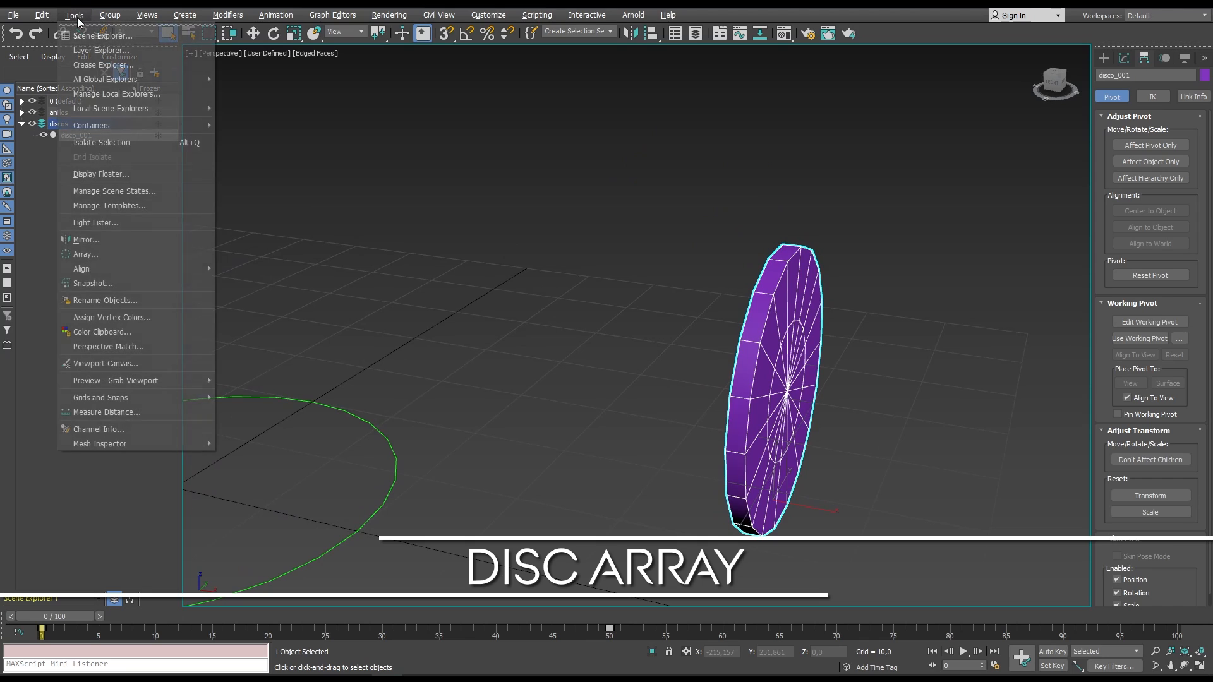
{"action": "left_click", "coordinate": [120, 253]}
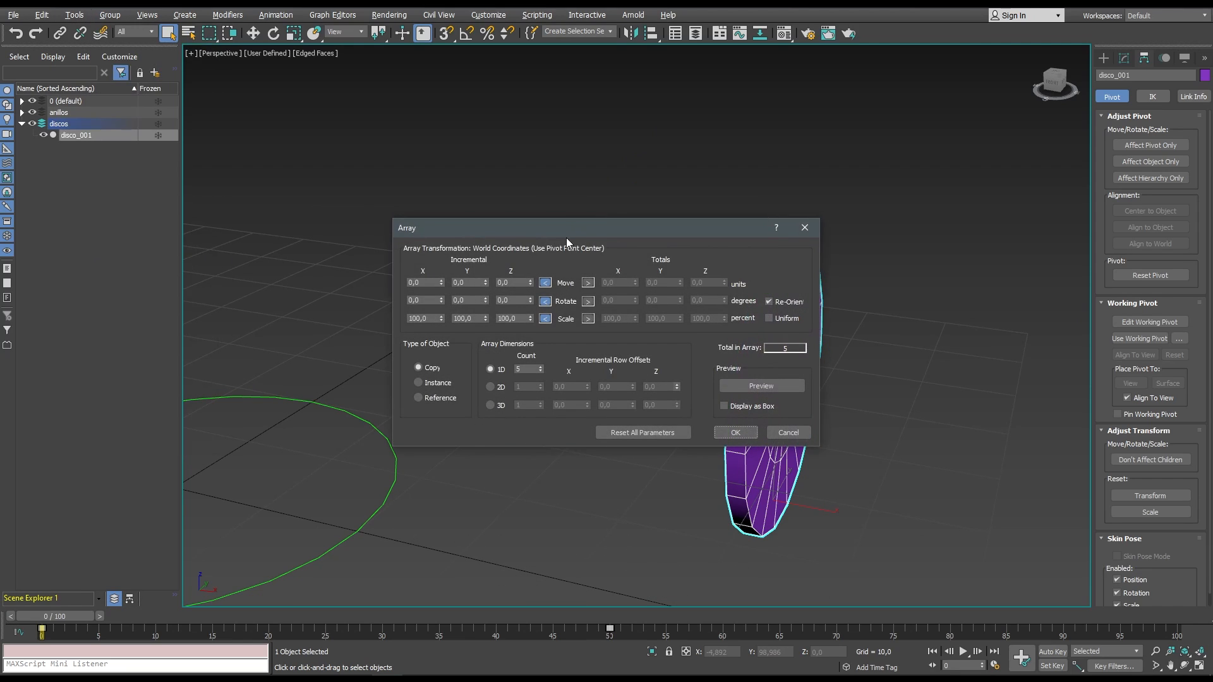
{"action": "left_click_drag", "start_coordinate": [558, 226], "coordinate": [514, 82]}
{"action": "middle_click_drag", "start_coordinate": [677, 351], "coordinate": [721, 385]}
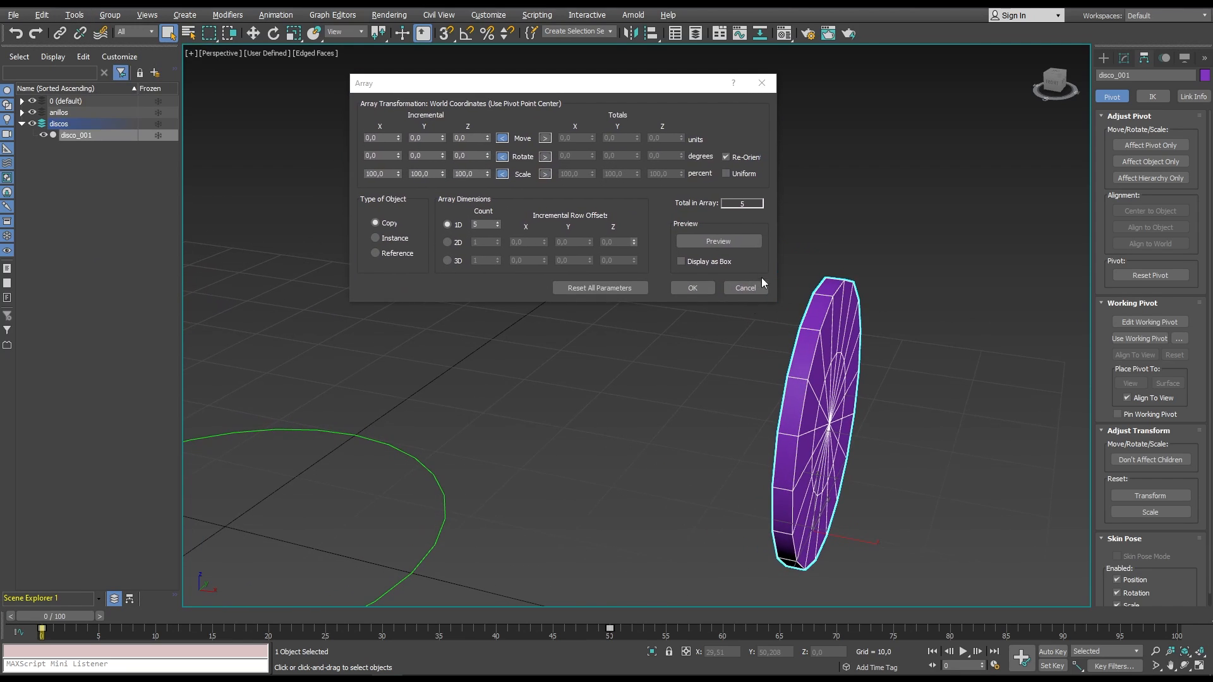
{"action": "left_click", "coordinate": [722, 245]}
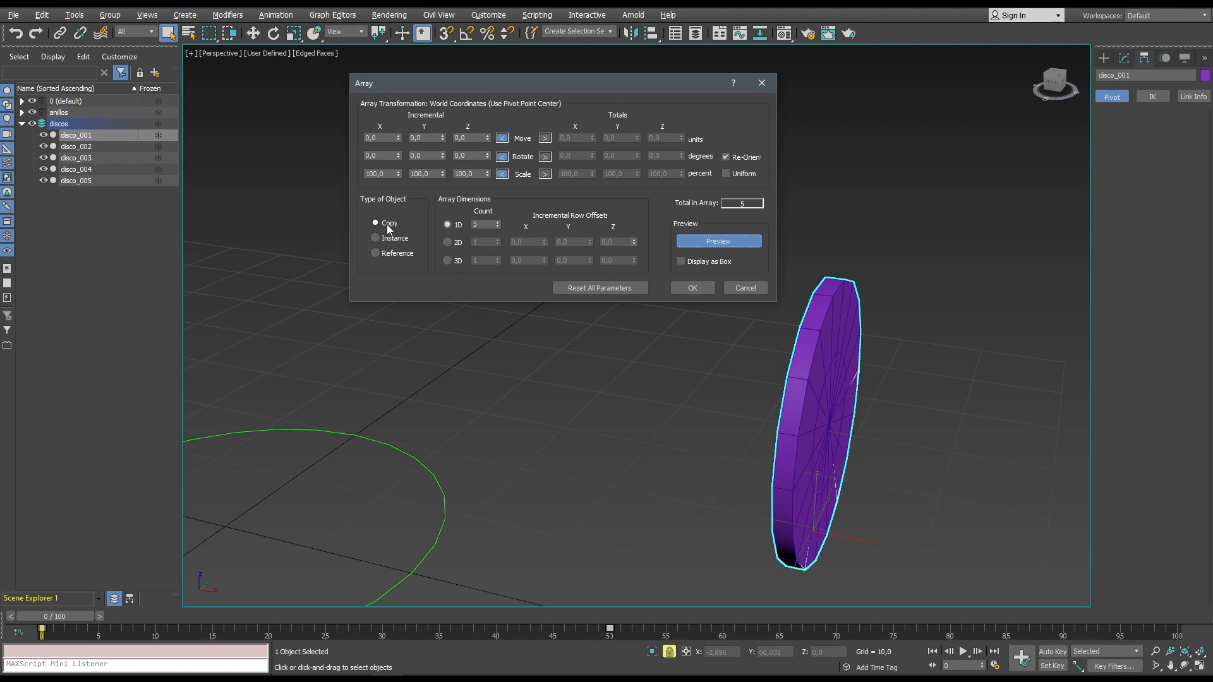
{"action": "double_click", "coordinate": [478, 225]}
{"action": "left_click_drag", "start_coordinate": [400, 140], "coordinate": [396, 139]}
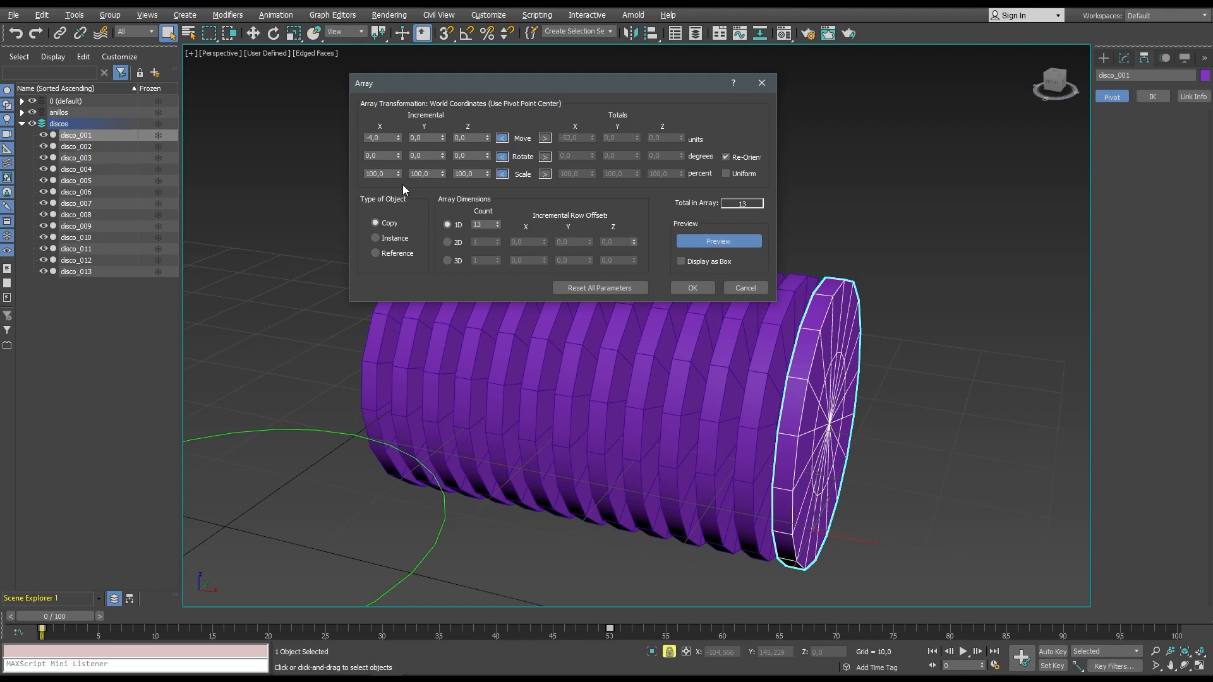
Set the array's incremental Y and Z scale to 107 percent and create the discs.
{"action": "double_click", "coordinate": [432, 174]}
{"action": "type", "text": "107"}
{"action": "key", "text": "Tab"}
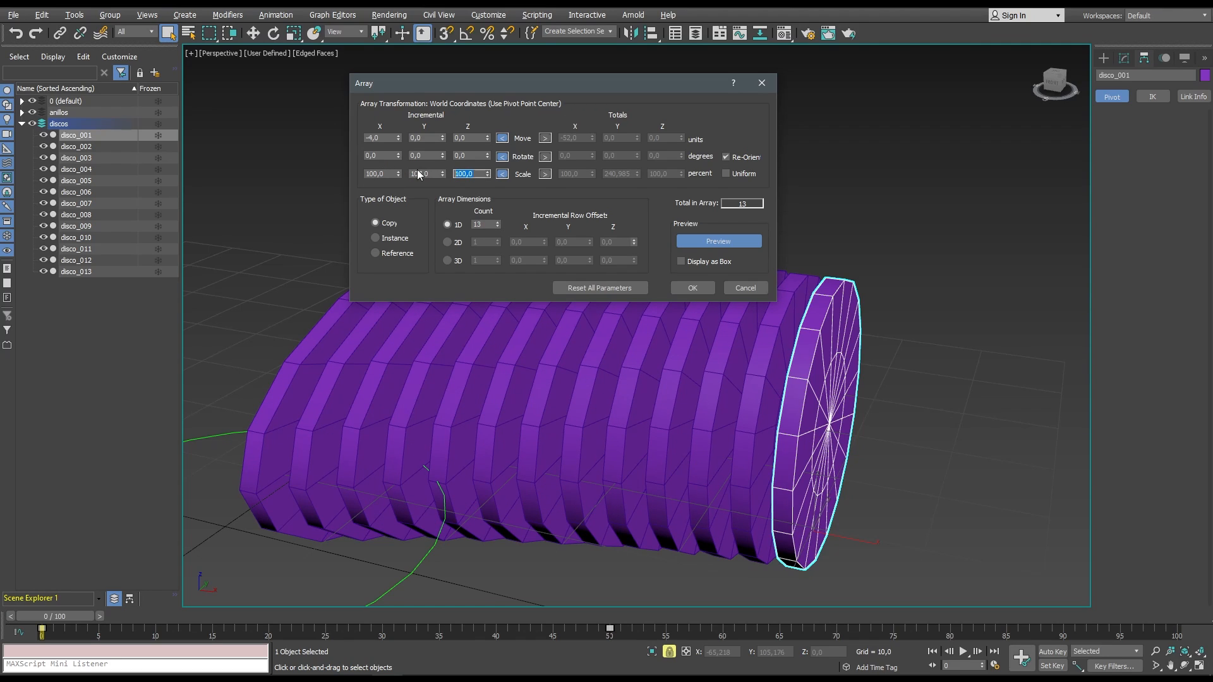
{"action": "type", "text": "107"}
{"action": "key", "text": "Tab"}
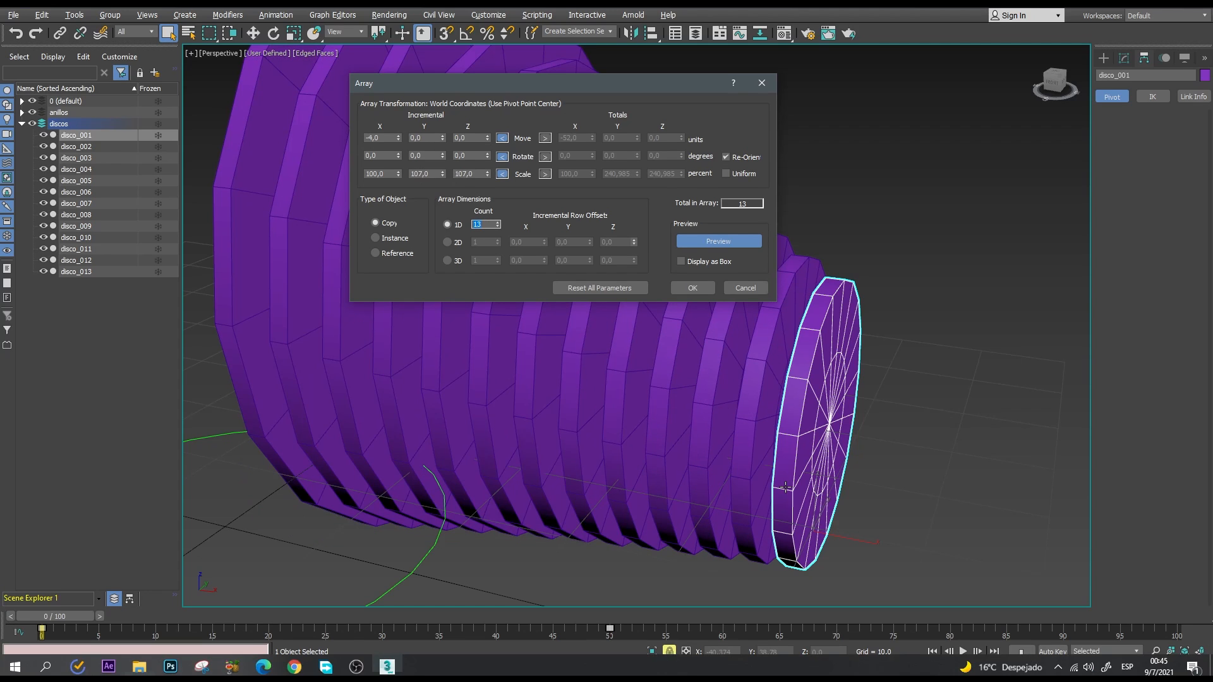
{"action": "left_click", "coordinate": [693, 287]}
Copy disco_001 along X to the far side of the disc stack, at about X -76.7.
{"action": "middle_click_drag", "start_coordinate": [692, 287], "coordinate": [638, 406]}
{"action": "scroll", "coordinate": [638, 407], "scroll_direction": "down", "scroll_amount": 5}
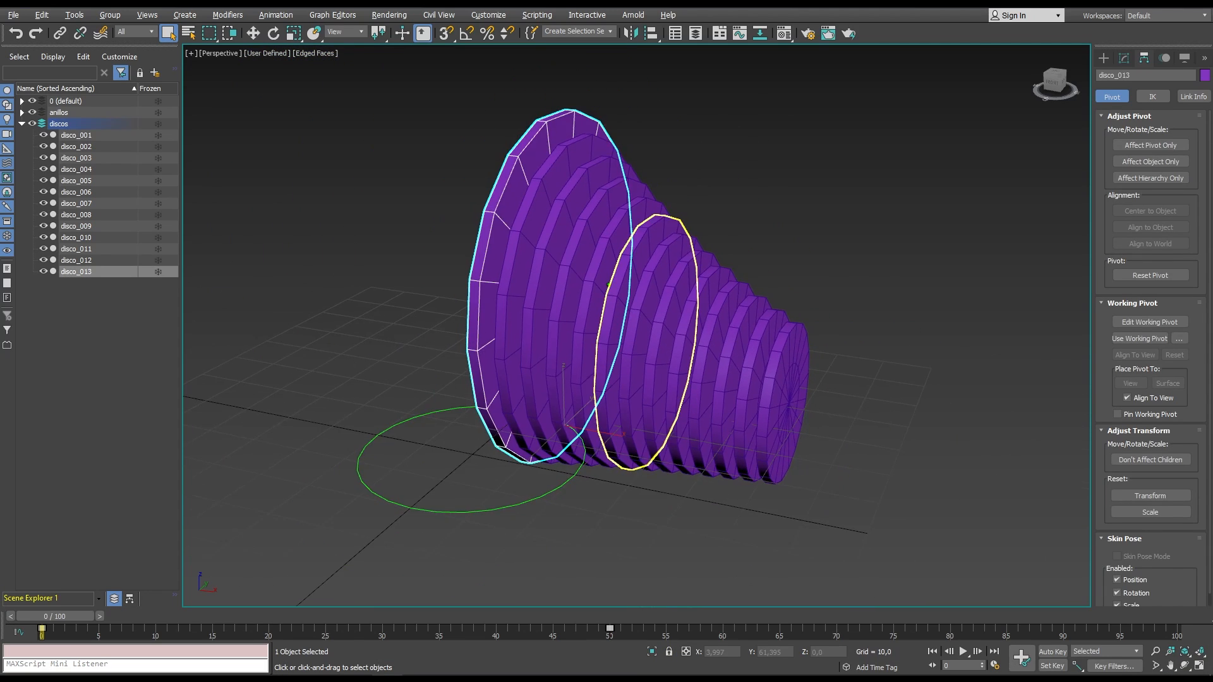
{"action": "middle_click_drag", "start_coordinate": [624, 365], "coordinate": [847, 457]}
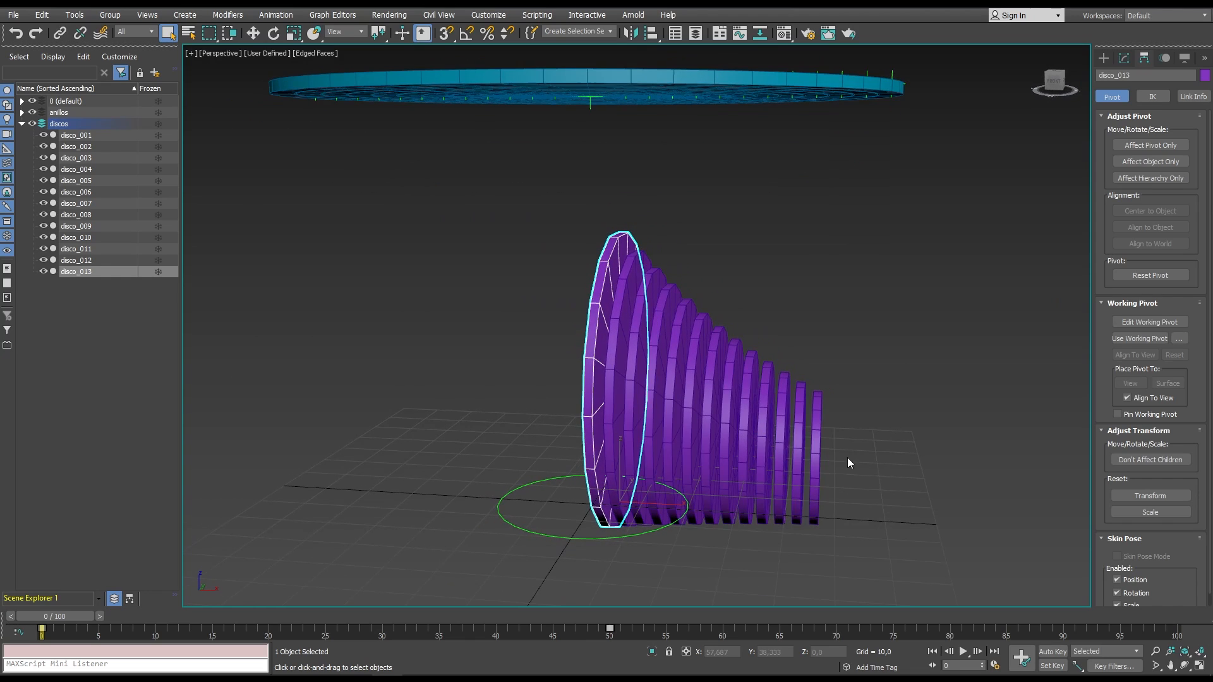
{"action": "left_click", "coordinate": [819, 451]}
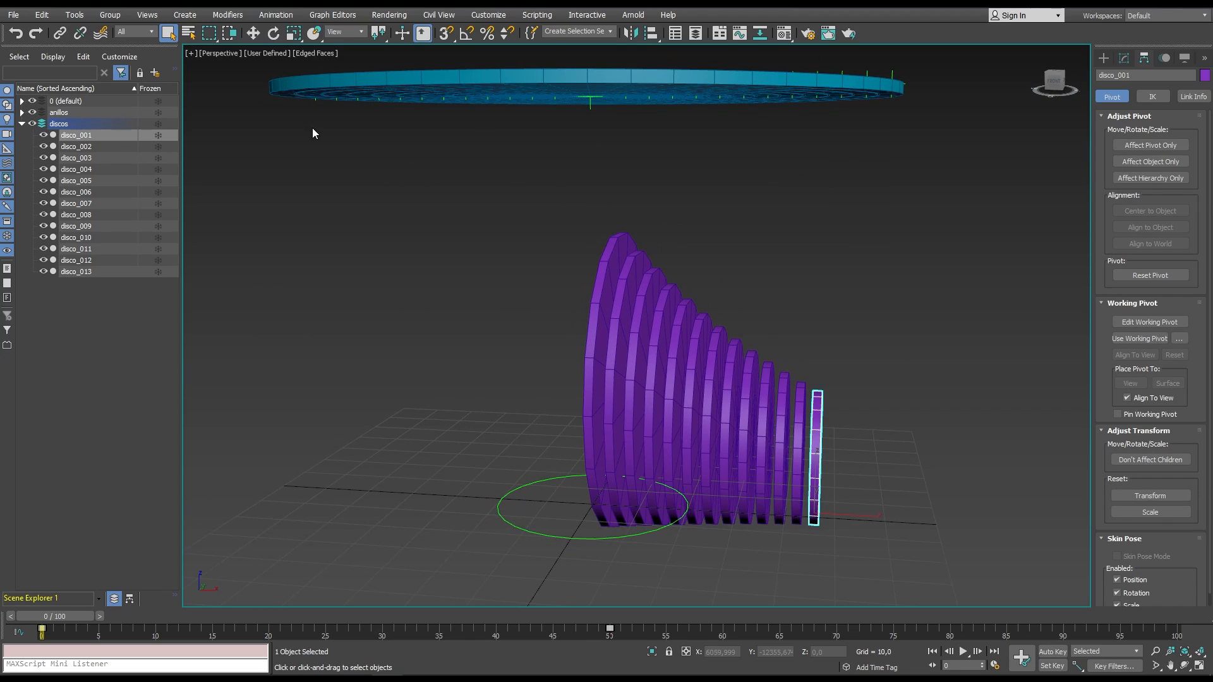
{"action": "key", "text": "w"}
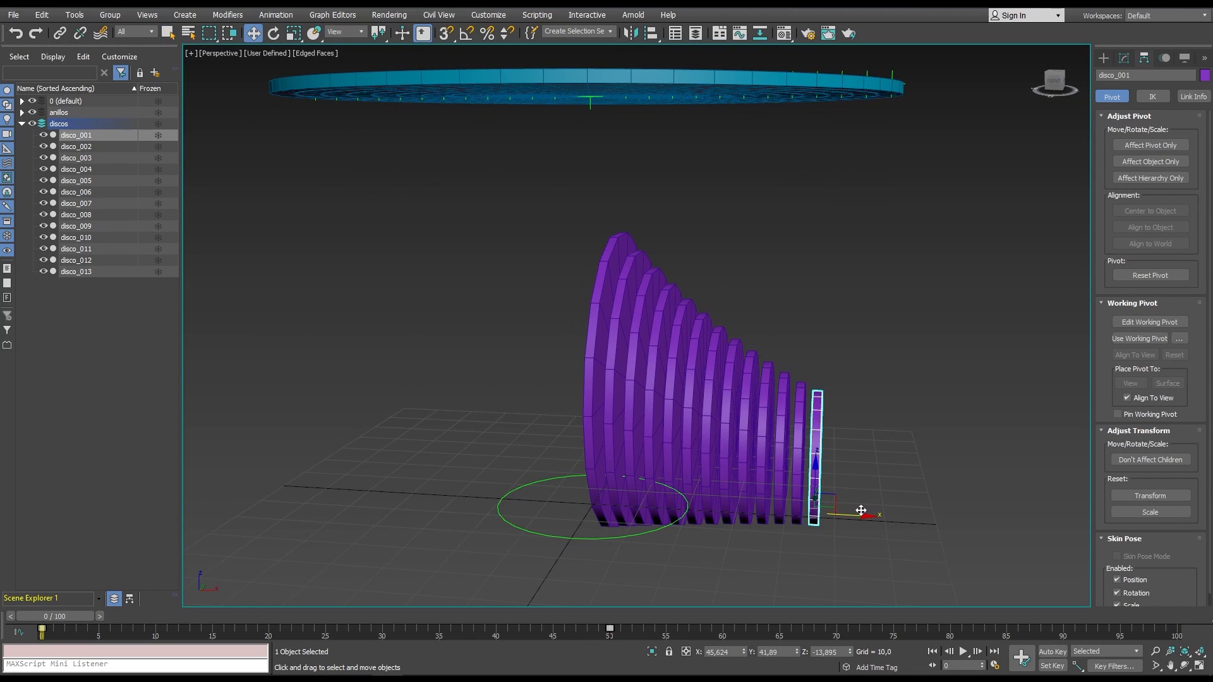
{"action": "mouse_move", "coordinate": [859, 513]}
{"action": "left_mouse_down"}
{"action": "mouse_move", "coordinate": [485, 459]}
{"action": "mouse_move", "coordinate": [378, 428]}
{"action": "left_mouse_up"}
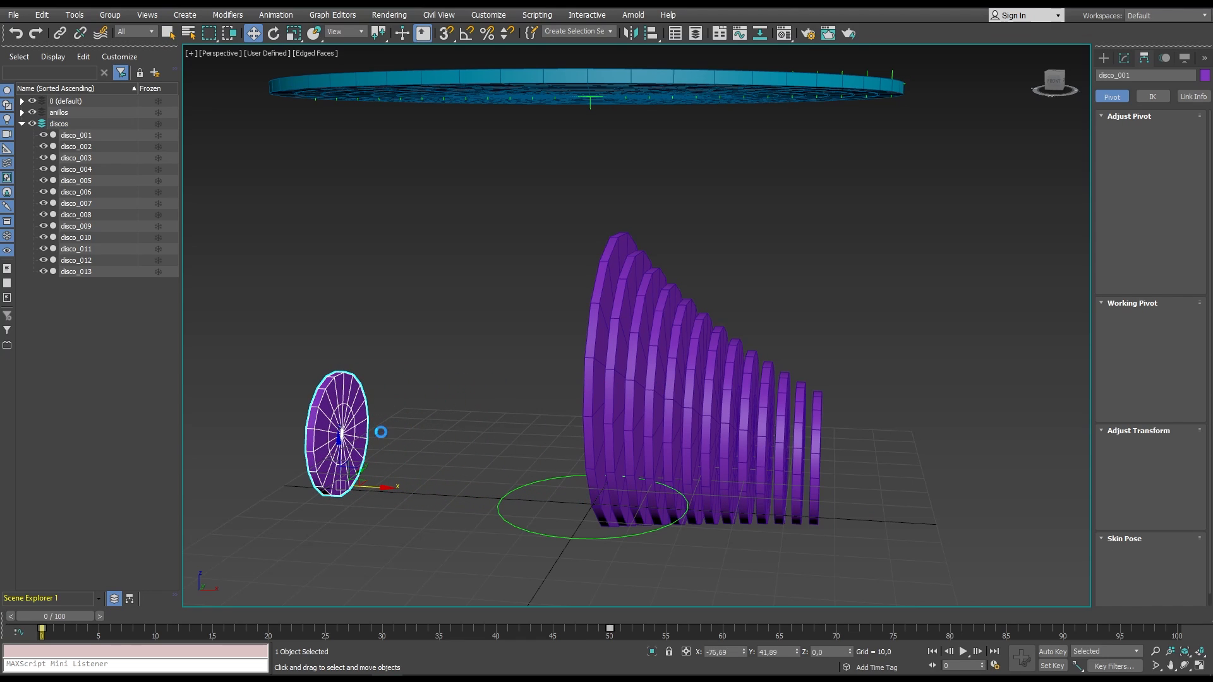
{"action": "left_click", "coordinate": [607, 394]}
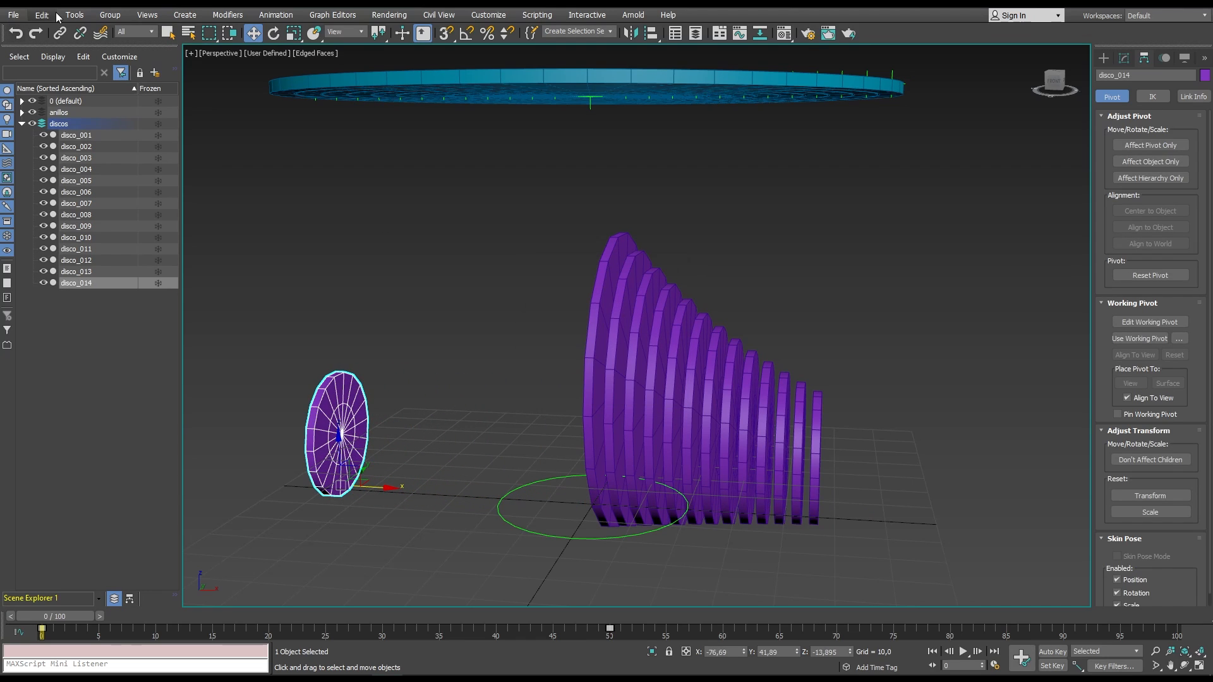
Array the copied disc 12 times with an incremental X move of 4, keeping the 107 percent Y and Z scale.
{"action": "left_click", "coordinate": [75, 14]}
{"action": "left_click", "coordinate": [104, 255]}
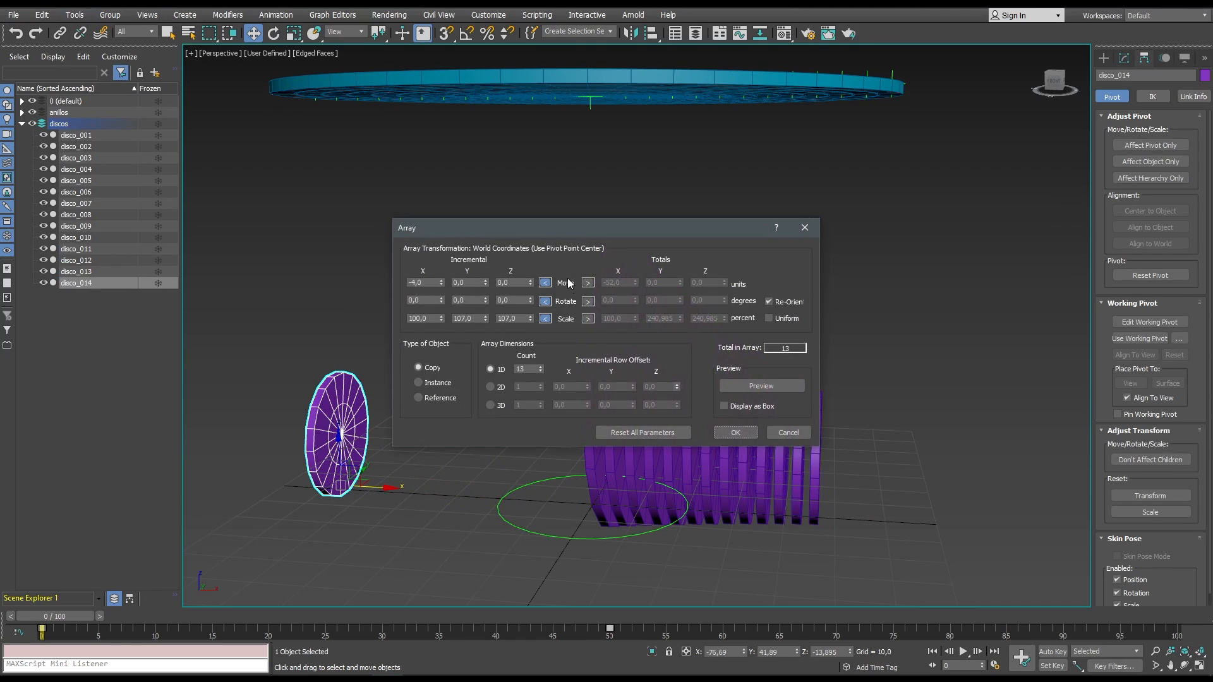
{"action": "left_click_drag", "start_coordinate": [564, 232], "coordinate": [424, 102]}
{"action": "left_click", "coordinate": [629, 253]}
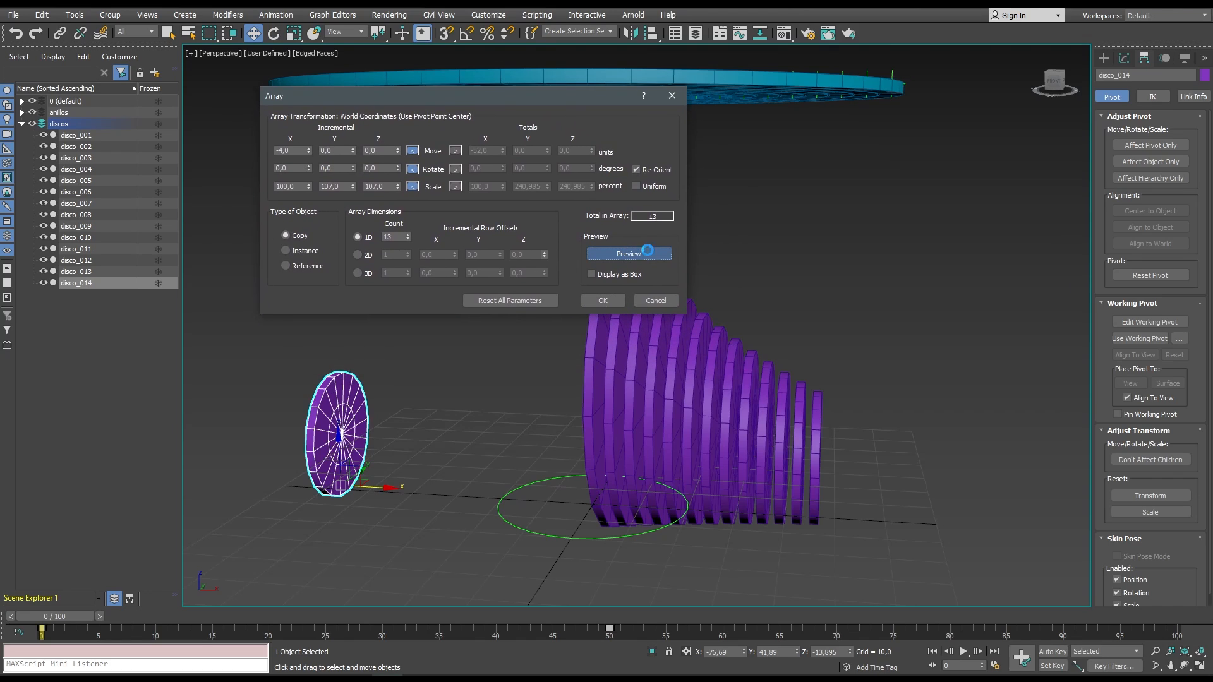
{"action": "double_click", "coordinate": [291, 150]}
{"action": "type", "text": "4"}
{"action": "key", "text": "Tab"}
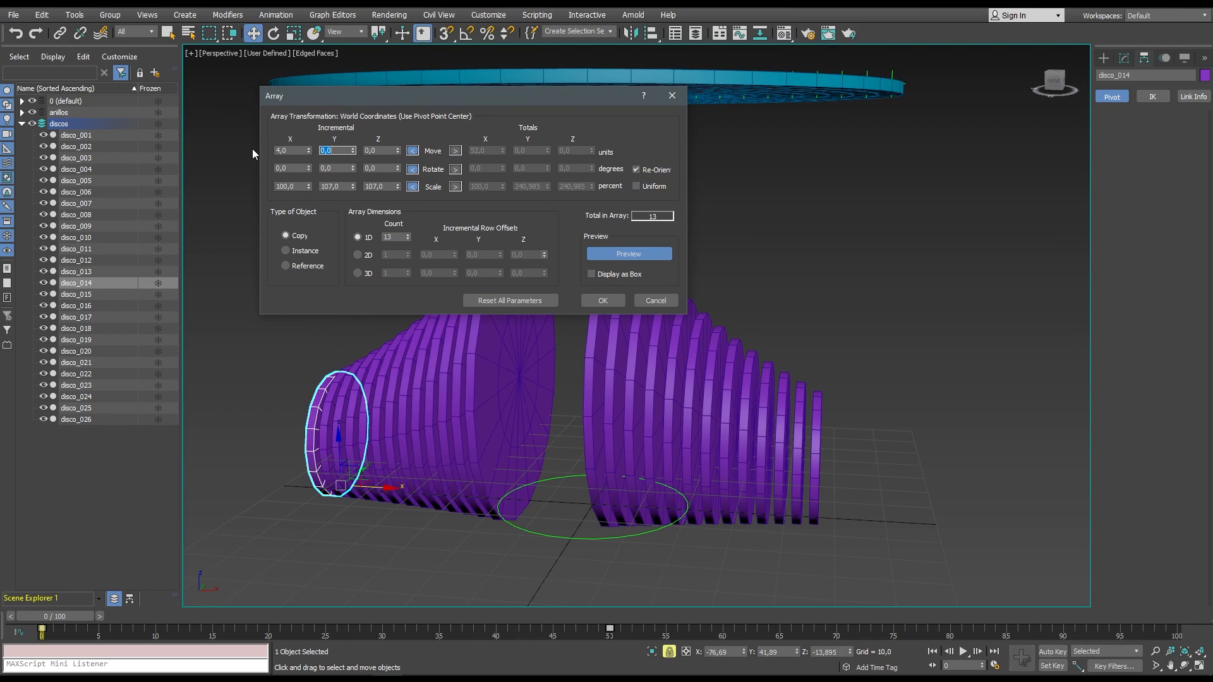
{"action": "left_click", "coordinate": [408, 239]}
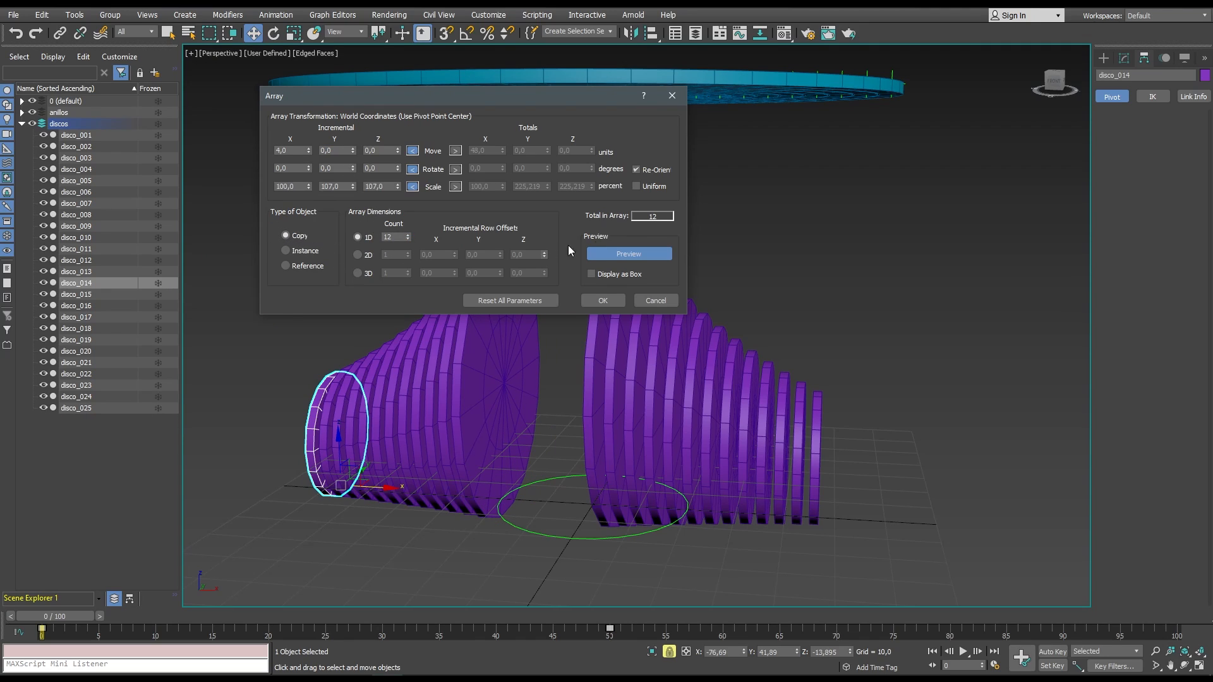
{"action": "left_click", "coordinate": [603, 300]}
Move the 12 discs of the second array about 25.4 units along X to meet the first stack, and scrub the animation.
{"action": "middle_click_drag", "start_coordinate": [535, 320], "coordinate": [544, 305], "text": "alt"}
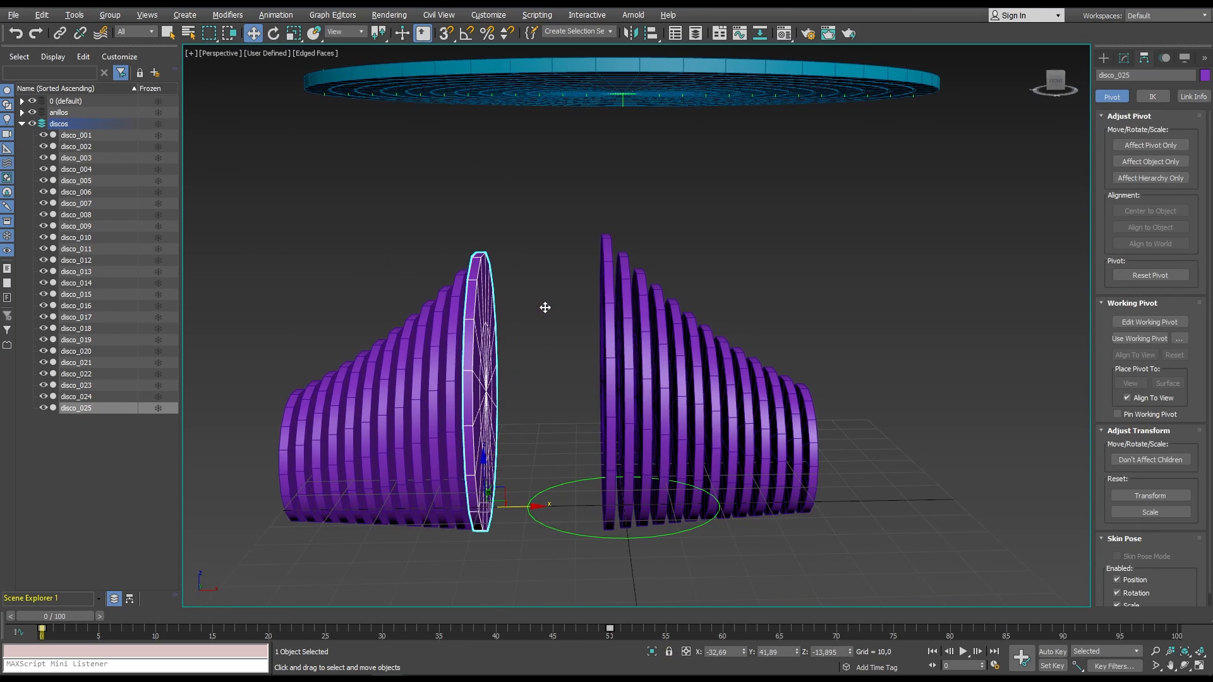
{"action": "left_click_drag", "start_coordinate": [253, 211], "coordinate": [547, 441]}
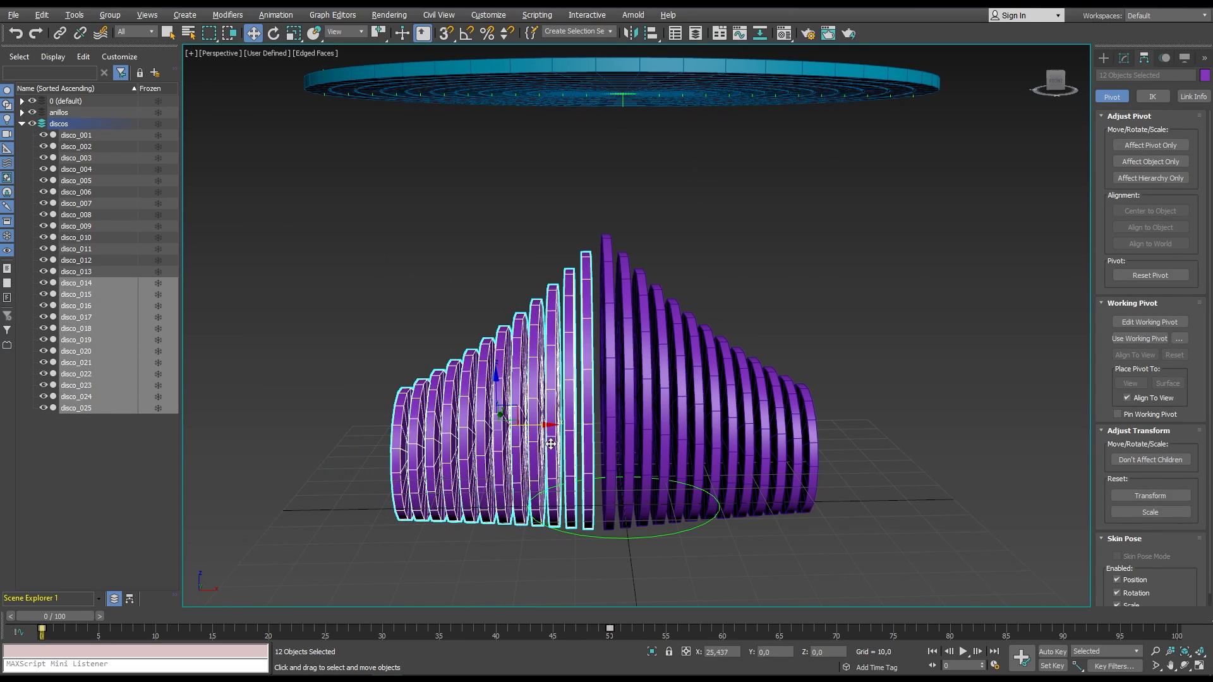
{"action": "middle_click_drag", "start_coordinate": [547, 442], "coordinate": [549, 476], "text": "alt"}
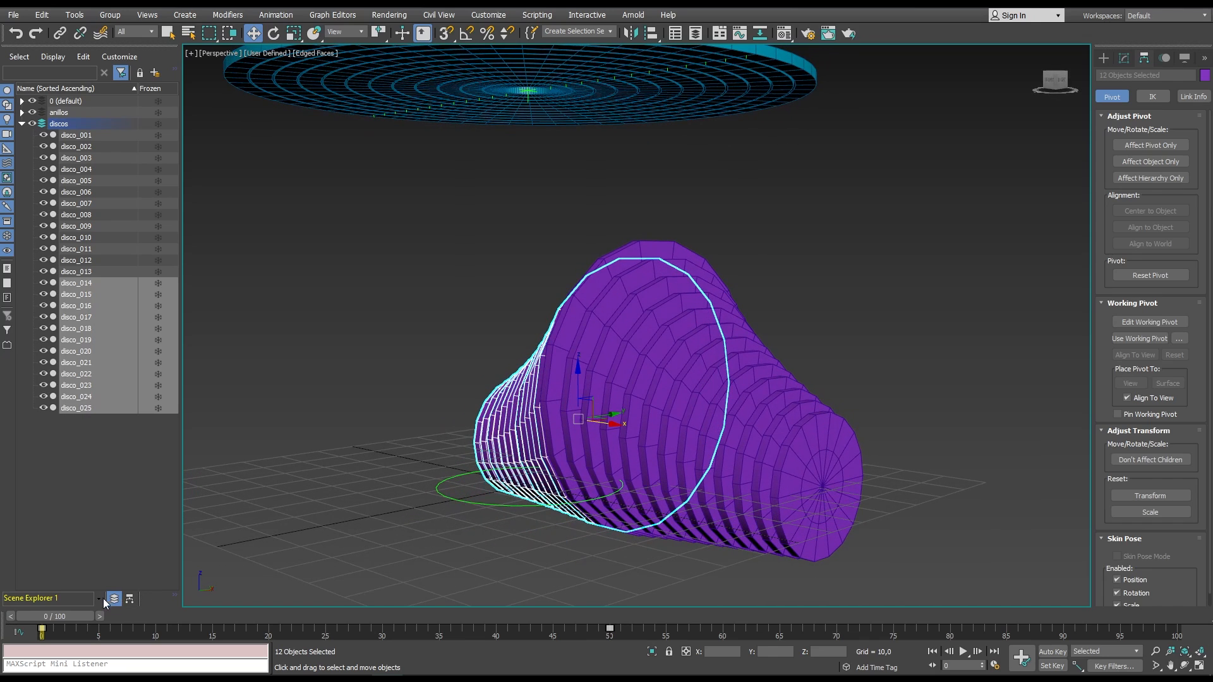
{"action": "left_click_drag", "start_coordinate": [63, 617], "coordinate": [652, 617]}
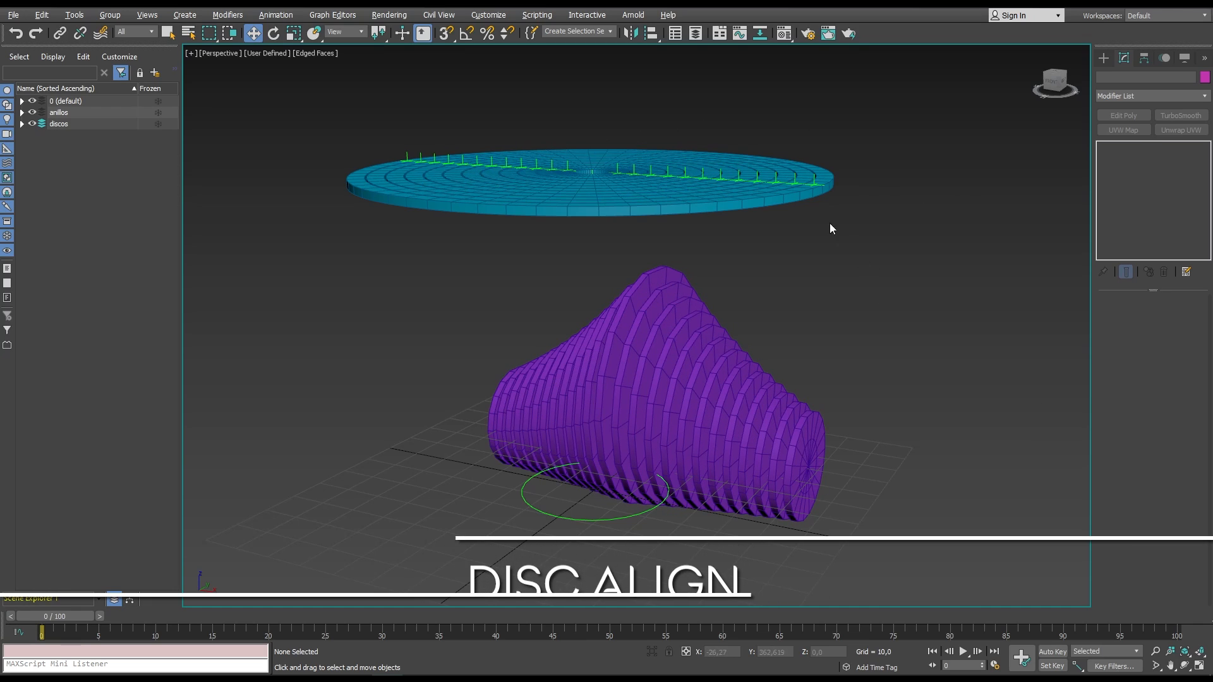
Align disco_001 to Point001 in X and Y position only, center to center.
{"action": "left_click", "coordinate": [820, 471]}
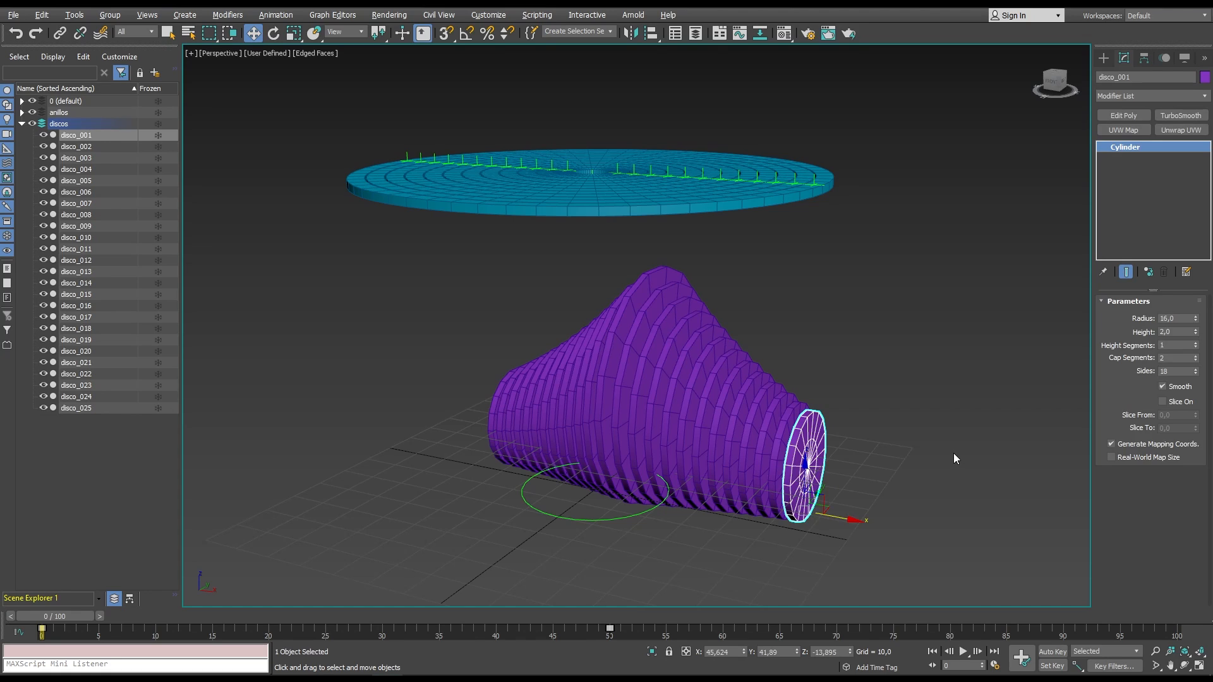
{"action": "key", "text": "alt+a"}
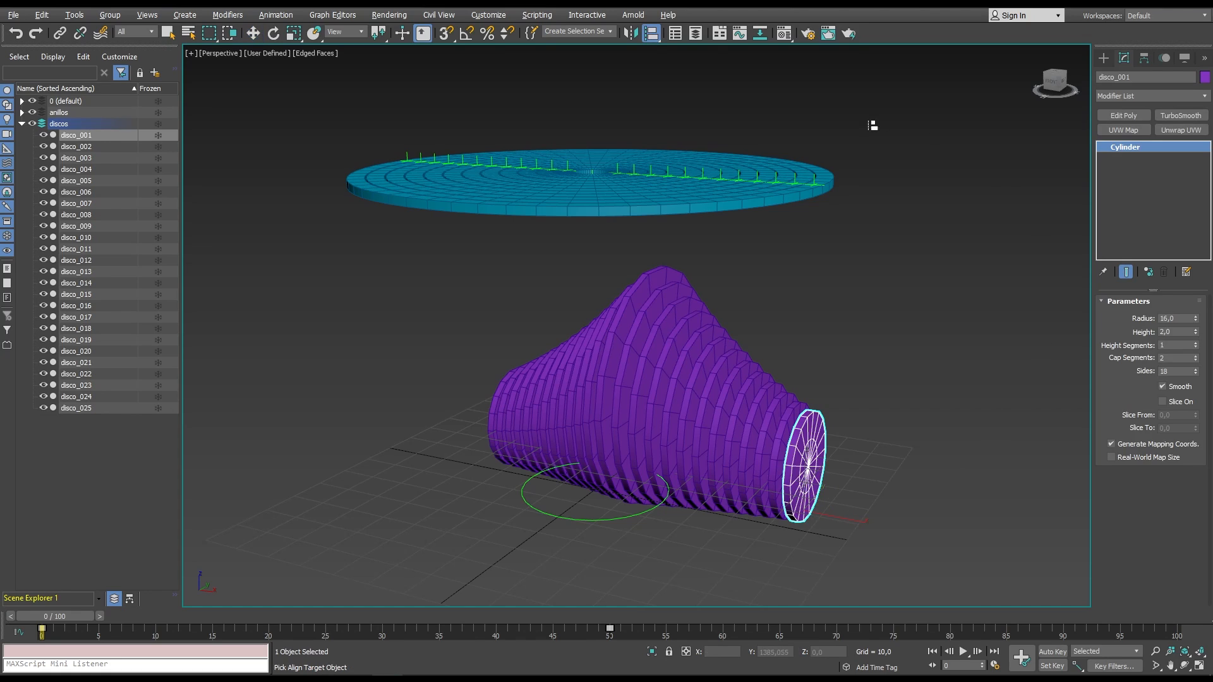
{"action": "left_click", "coordinate": [812, 176]}
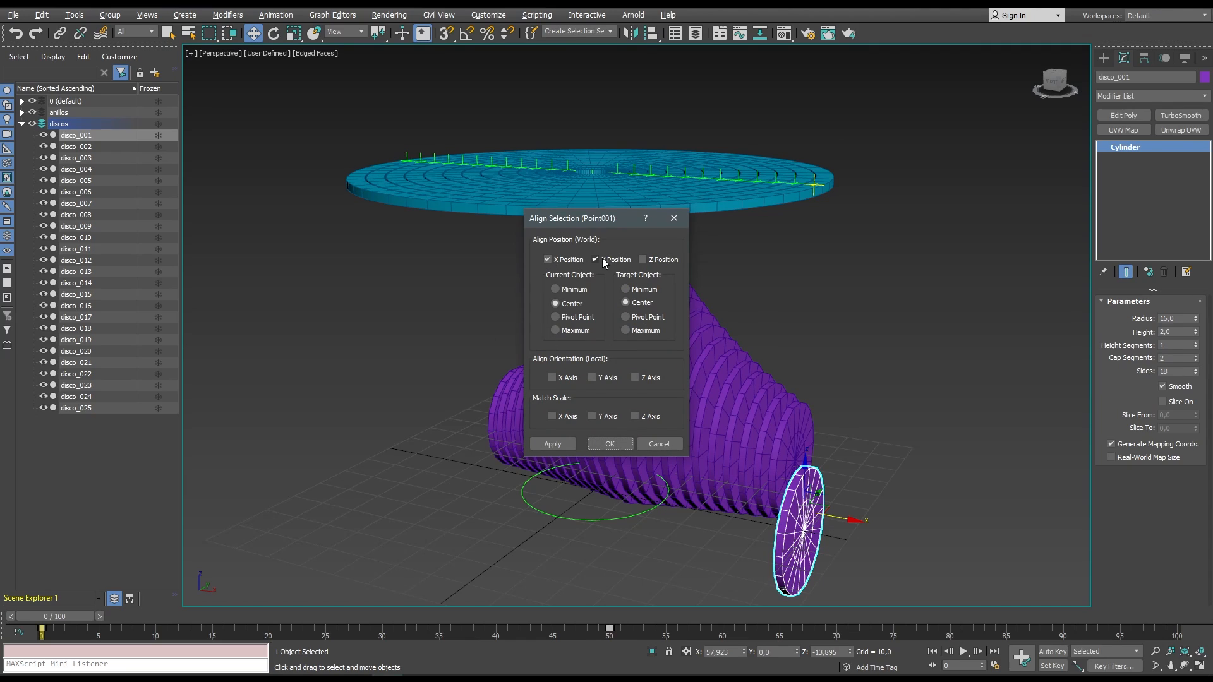
{"action": "left_click", "coordinate": [669, 259]}
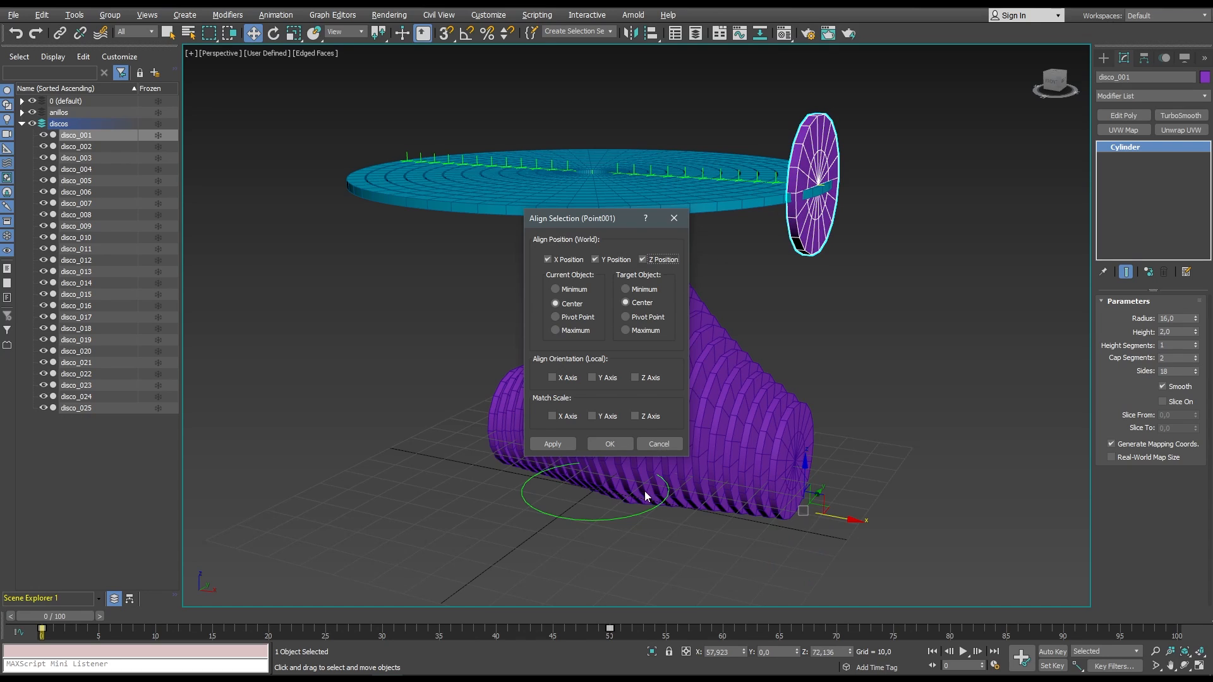
{"action": "left_click", "coordinate": [673, 261]}
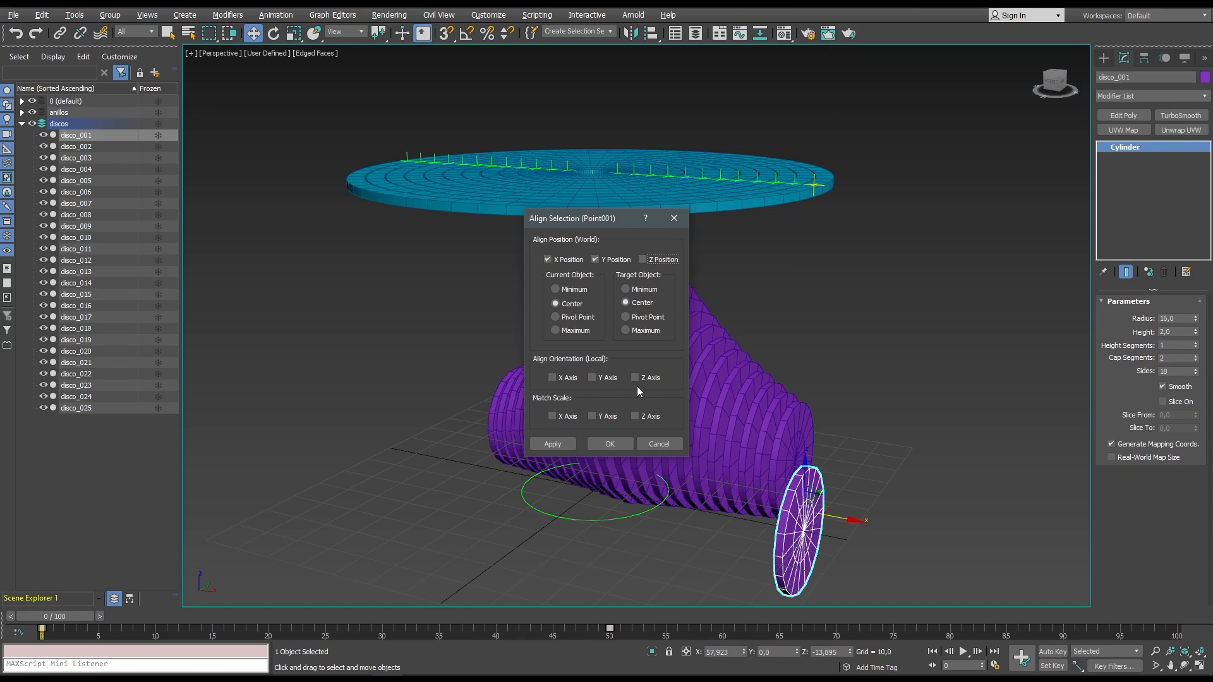
{"action": "left_click", "coordinate": [609, 444]}
Align disco_002 and disco_003 in X and Y to the second and third point helpers from the outer ring.
{"action": "left_click", "coordinate": [886, 357]}
{"action": "left_click", "coordinate": [793, 427]}
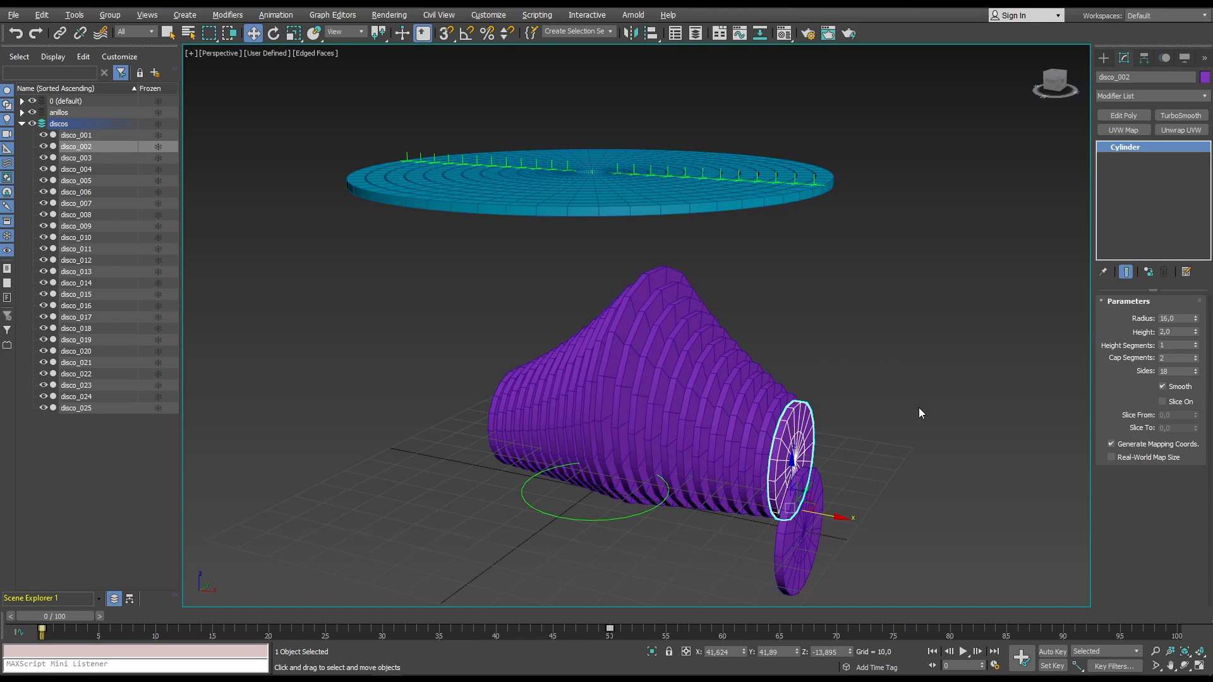
{"action": "key", "text": "alt+a"}
{"action": "left_click", "coordinate": [799, 176]}
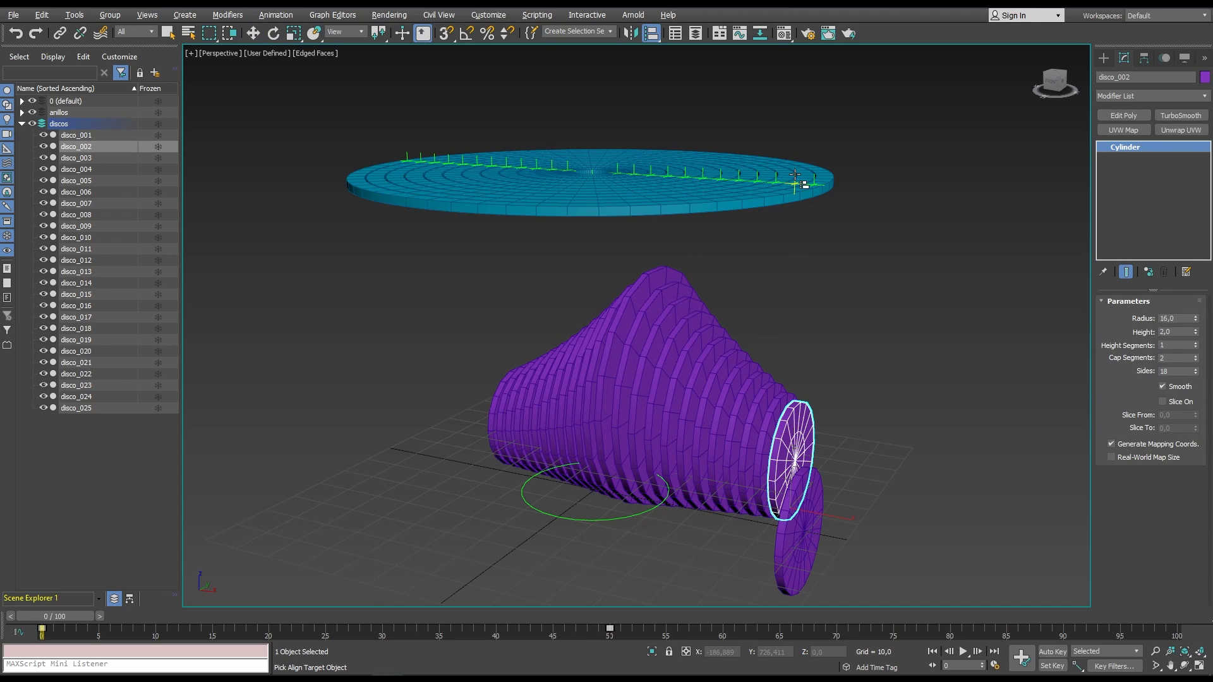
{"action": "left_click", "coordinate": [626, 449]}
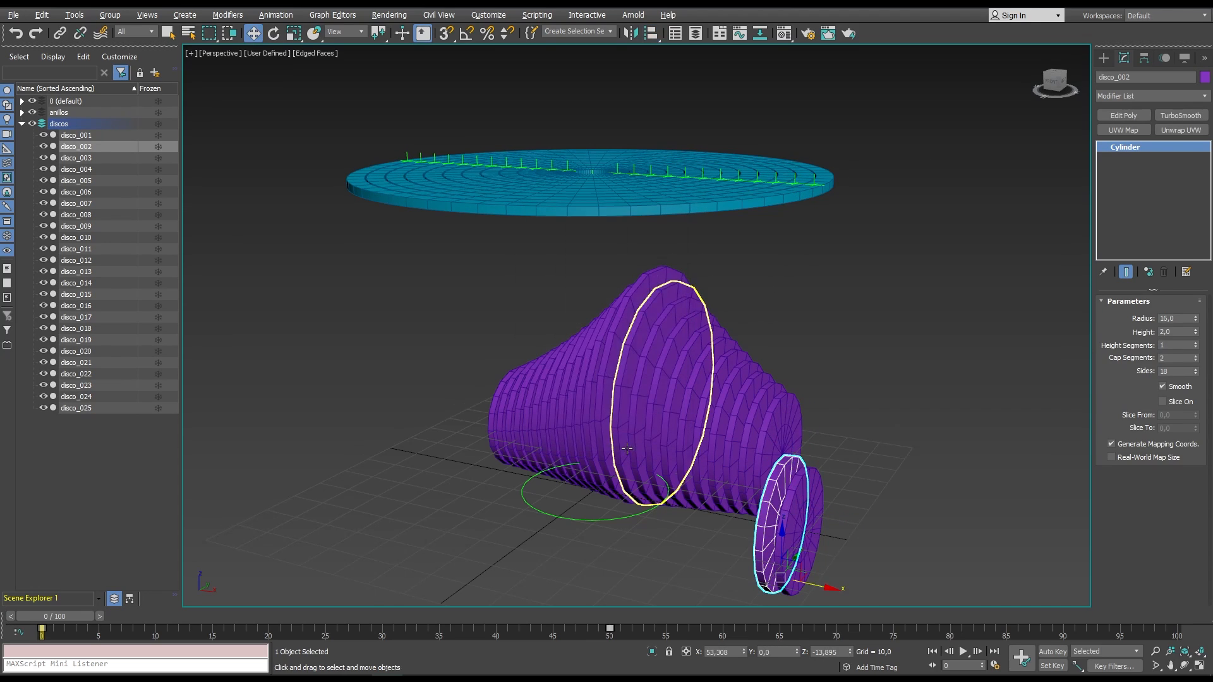
{"action": "left_click", "coordinate": [778, 442]}
{"action": "key", "text": "alt+a"}
{"action": "left_click", "coordinate": [790, 178]}
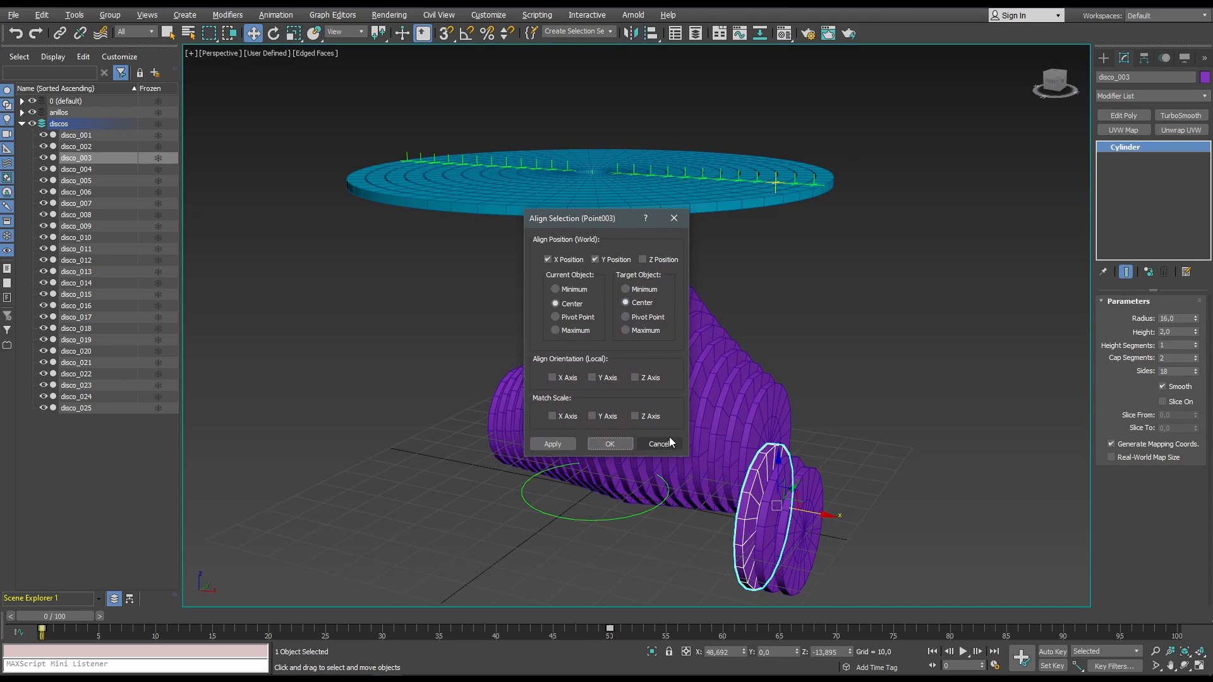
{"action": "left_click", "coordinate": [611, 444]}
Align disco_004 and disco_005 in X and Y to the fourth and fifth point helpers from the outer ring.
{"action": "left_click", "coordinate": [789, 414]}
{"action": "key", "text": "alt+a"}
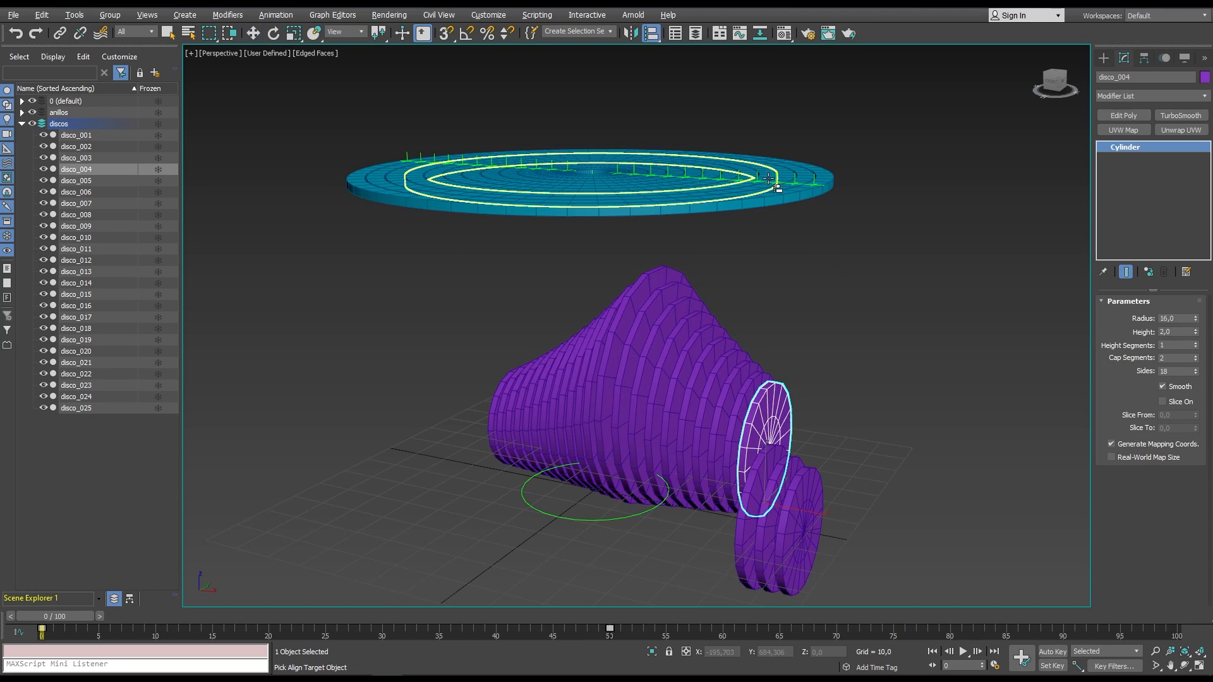
{"action": "left_click", "coordinate": [758, 180]}
{"action": "left_click", "coordinate": [610, 441]}
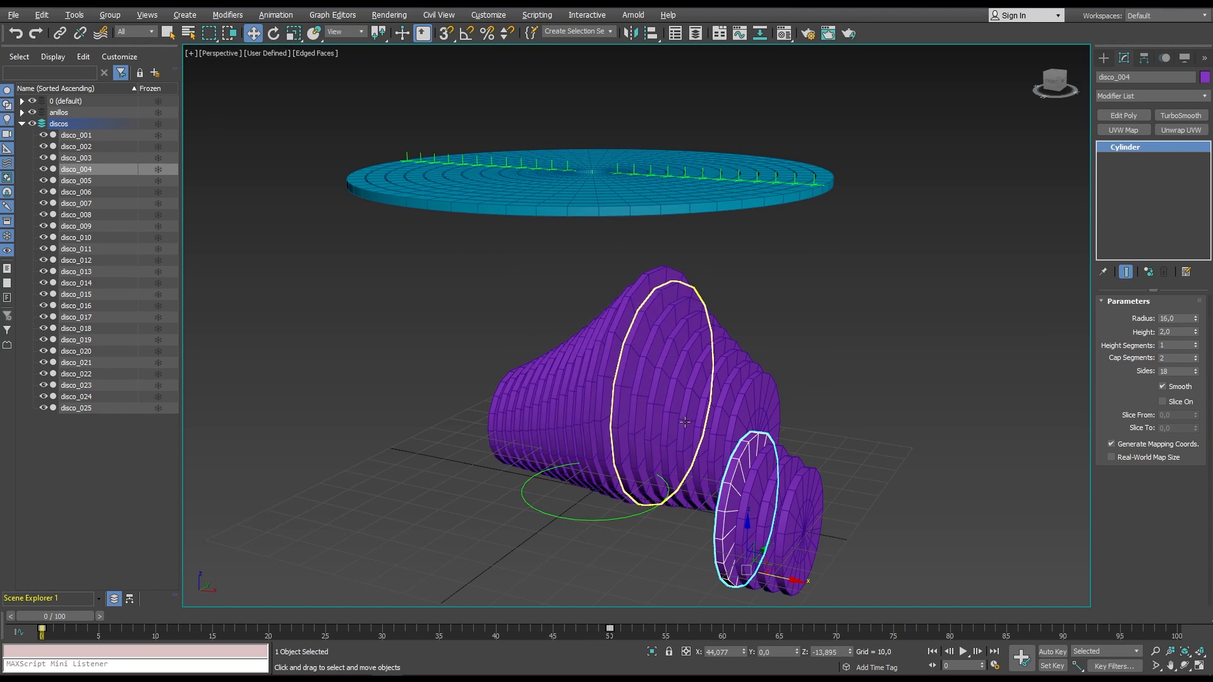
{"action": "left_click", "coordinate": [746, 413]}
{"action": "key", "text": "alt+a"}
{"action": "left_click", "coordinate": [738, 173]}
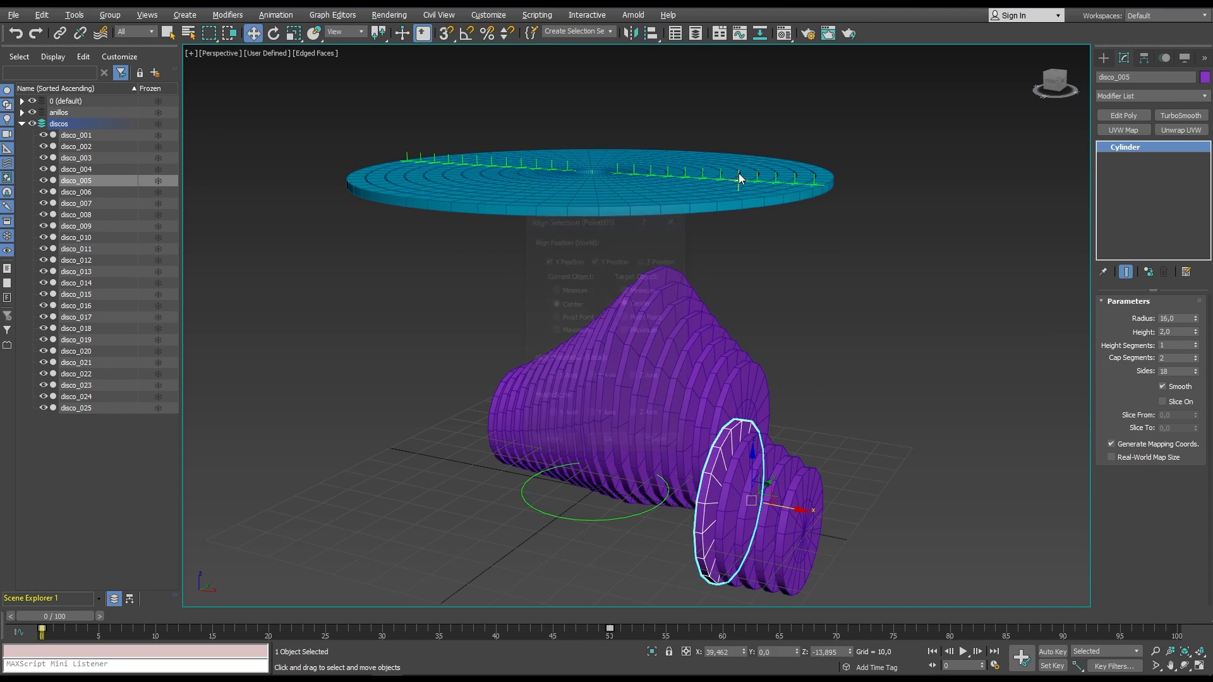
{"action": "left_click", "coordinate": [609, 441]}
Align disco_006 in X and Y to the sixth point helper from the outer ring.
{"action": "left_click", "coordinate": [758, 414]}
{"action": "key", "text": "alt+a"}
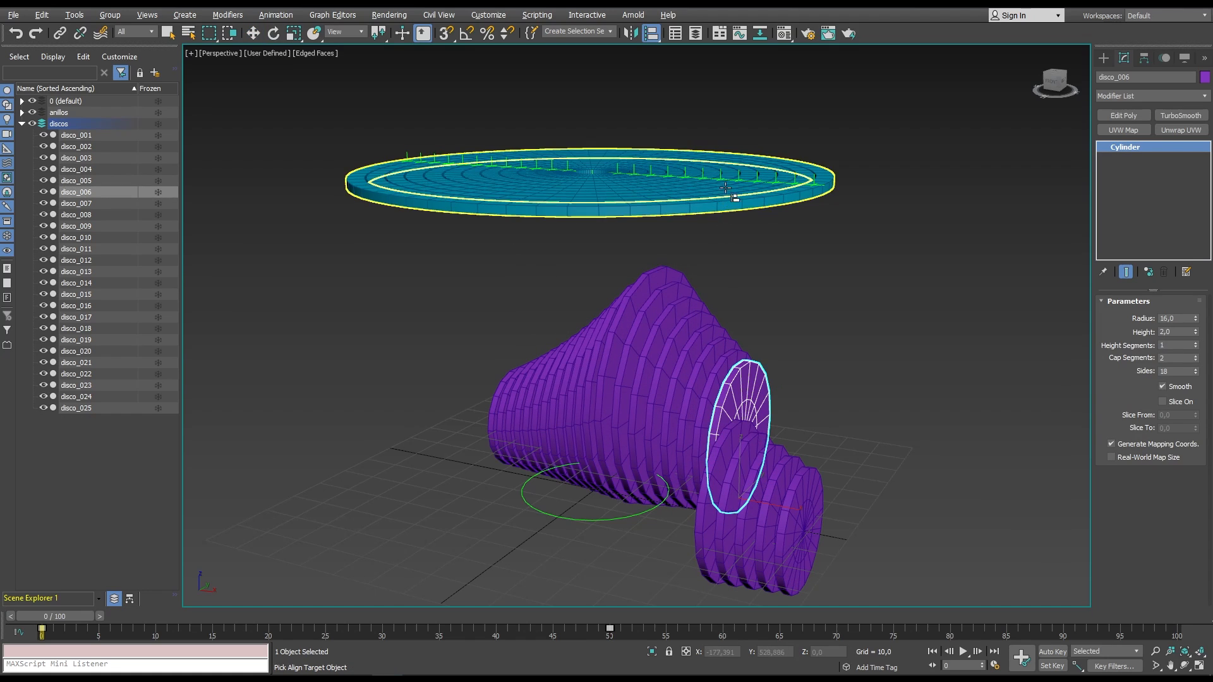
{"action": "left_click", "coordinate": [721, 180]}
{"action": "left_click", "coordinate": [614, 445]}
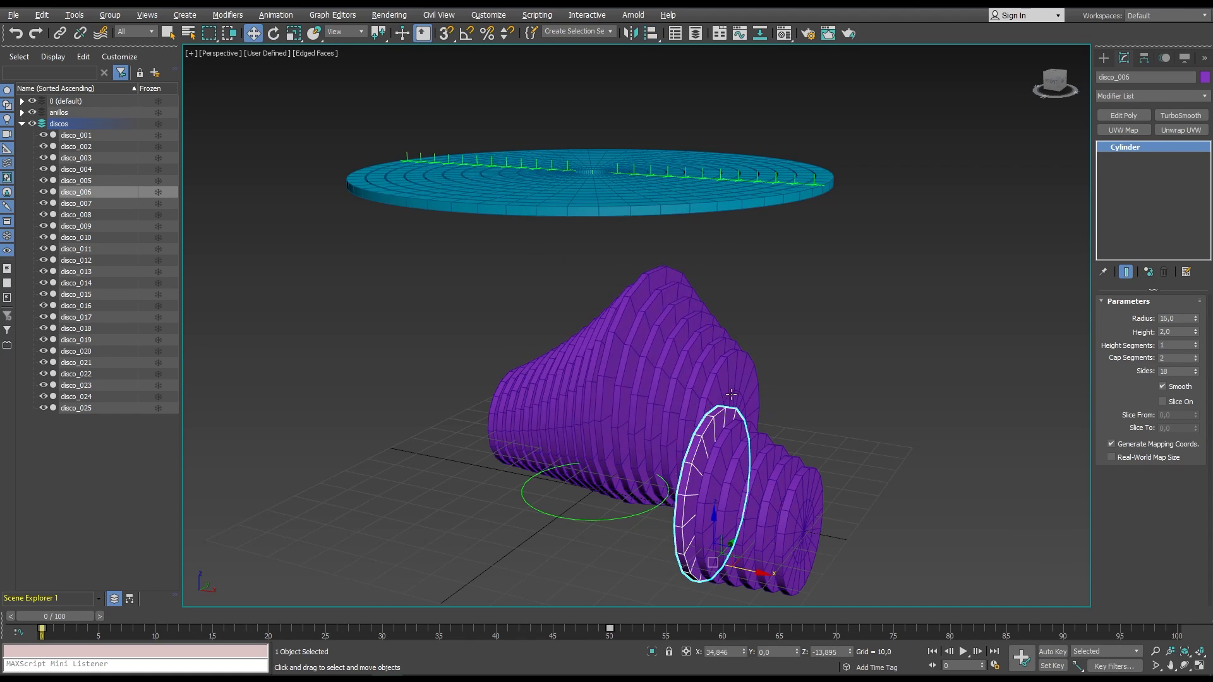
In the Front view, align disco_007 to Point007 in X and Z position only, center to center.
{"action": "middle_click_drag", "start_coordinate": [614, 444], "coordinate": [663, 429], "text": "alt"}
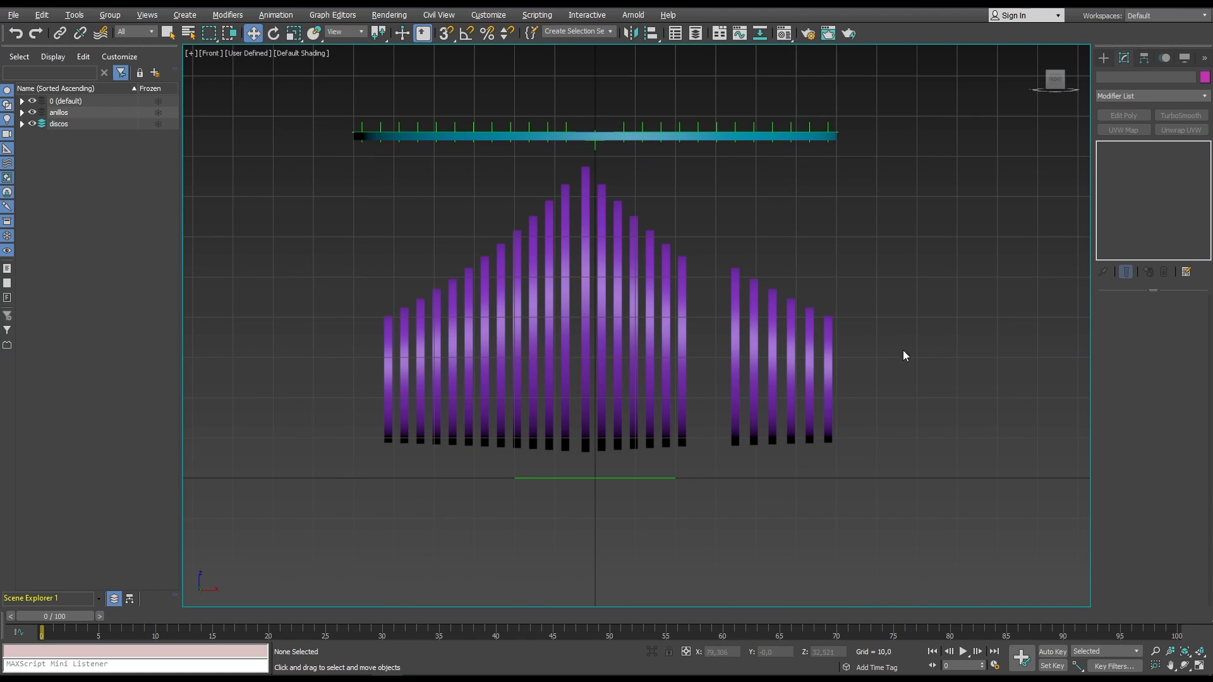
{"action": "key", "text": "ctrl+z"}
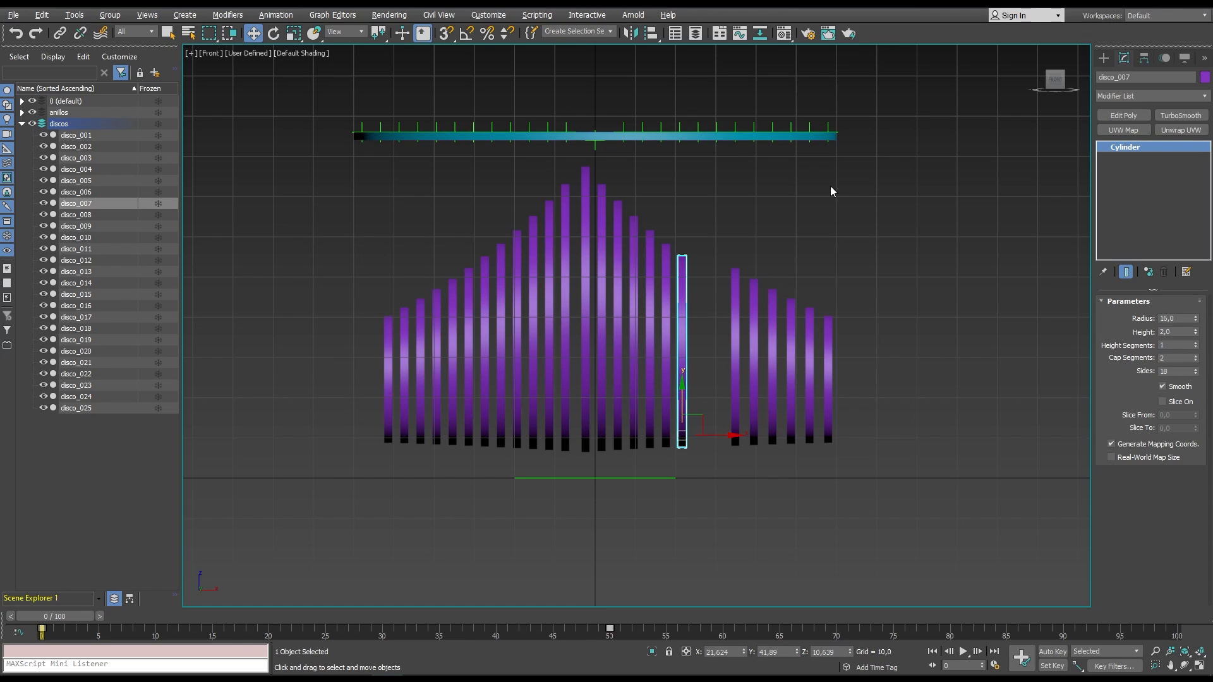
{"action": "key", "text": "alt+a"}
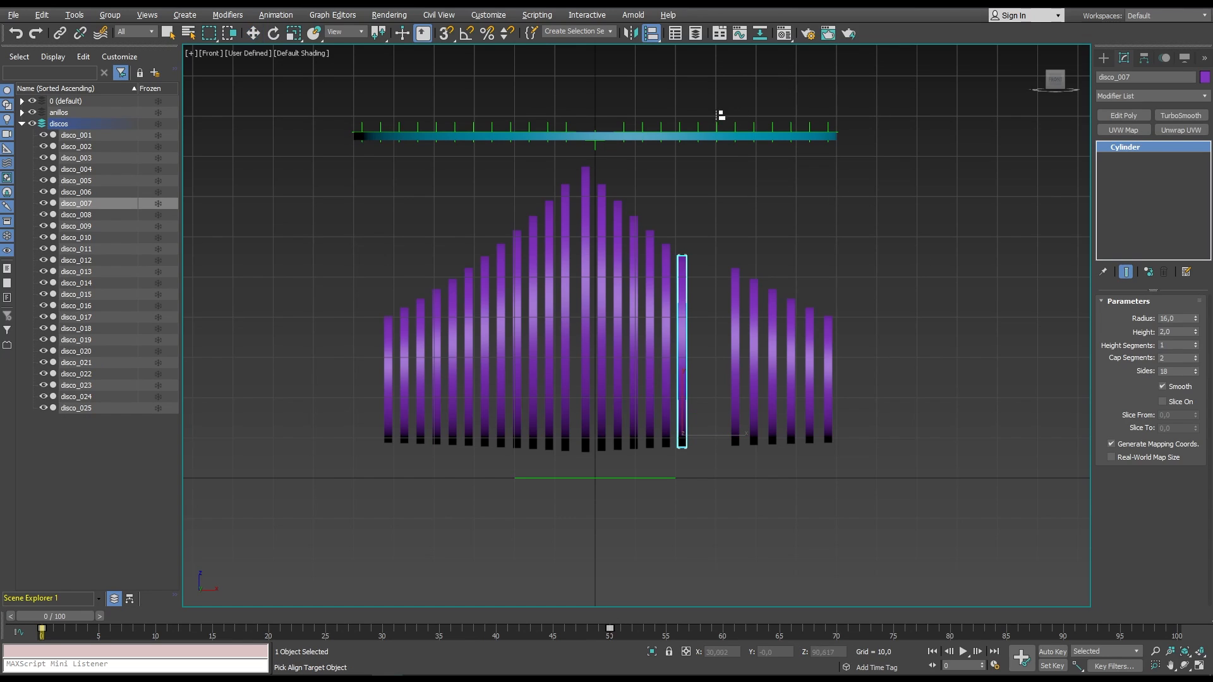
{"action": "left_click", "coordinate": [718, 132]}
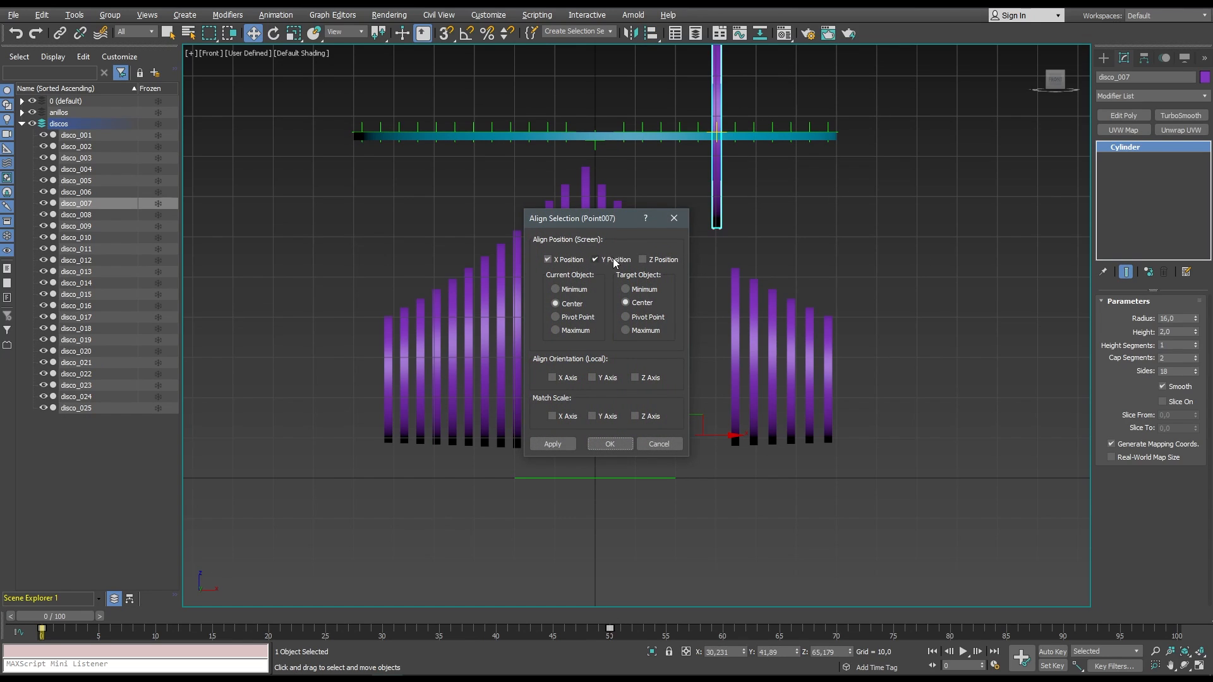
{"action": "left_click", "coordinate": [660, 261]}
{"action": "left_click", "coordinate": [594, 260]}
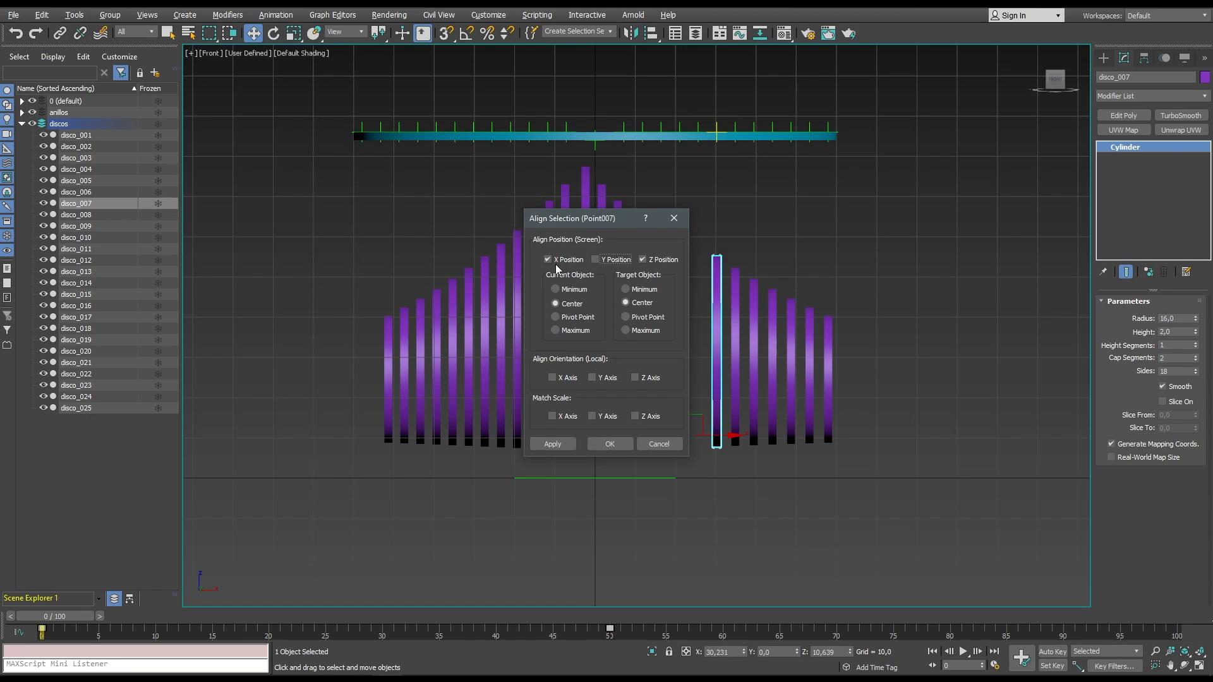
{"action": "left_click", "coordinate": [605, 447]}
Align disco_008 and disco_009 in X and Z position to the eighth and ninth point helpers from the outer ring.
{"action": "left_click", "coordinate": [662, 366]}
{"action": "key", "text": "alt+a"}
{"action": "left_click", "coordinate": [698, 134]}
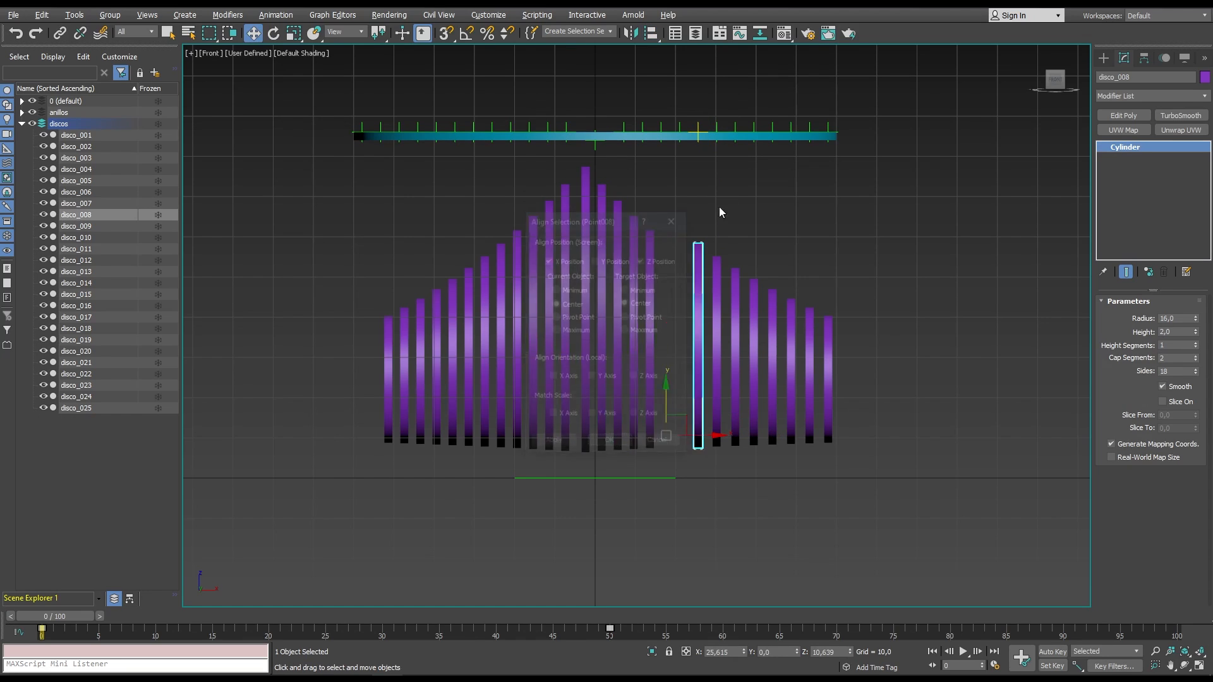
{"action": "left_click", "coordinate": [610, 440]}
{"action": "left_click", "coordinate": [650, 298]}
{"action": "key", "text": "alt+a"}
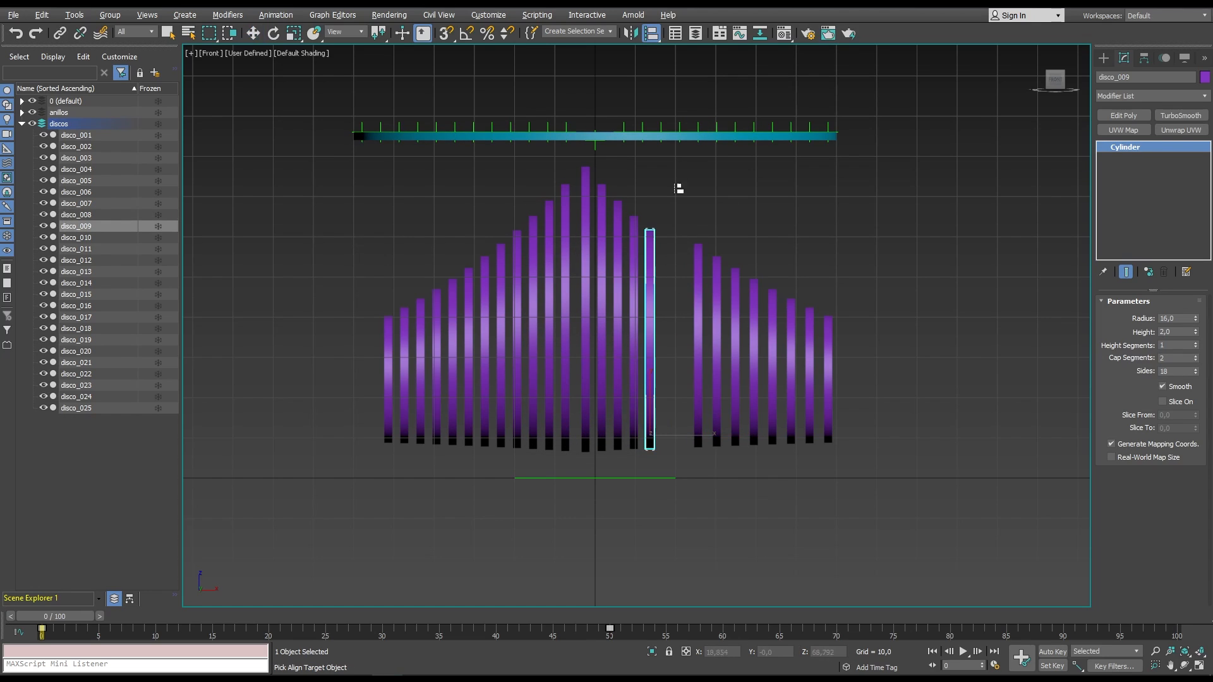
{"action": "left_click", "coordinate": [686, 134]}
{"action": "left_click", "coordinate": [617, 446]}
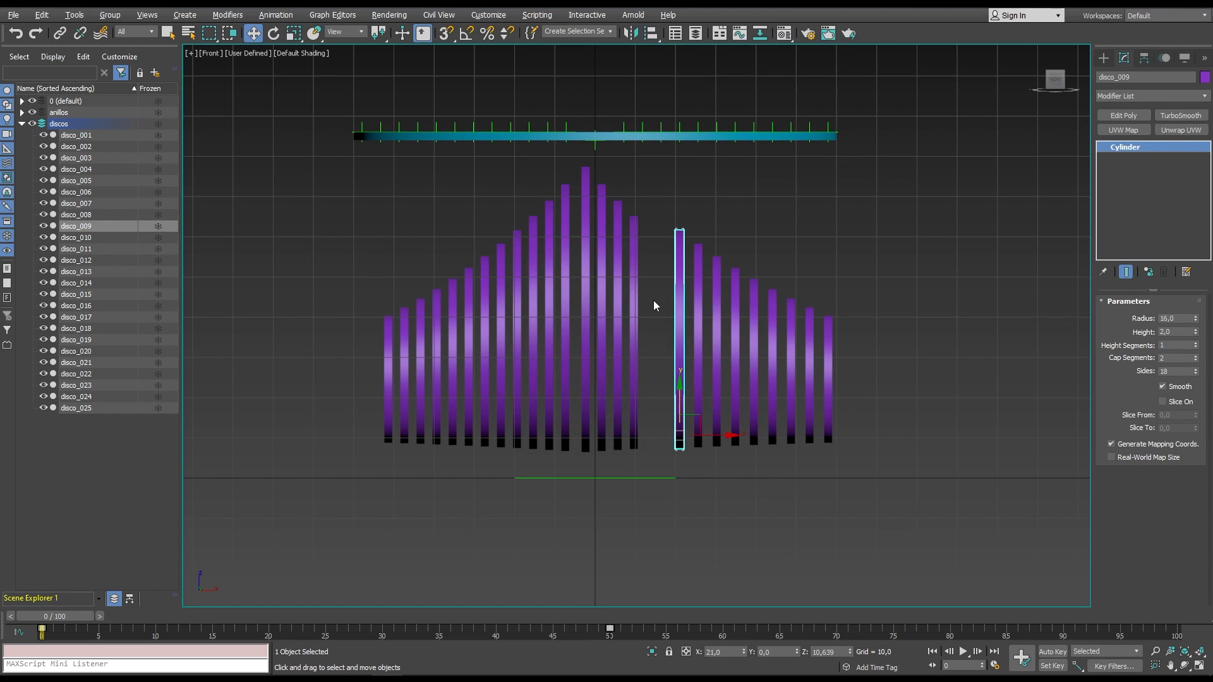
Align disco_010 to Point010 and disco_011 to the next point helper inward, in X and Z position.
{"action": "left_click", "coordinate": [635, 285]}
{"action": "key", "text": "alt+a"}
{"action": "left_click", "coordinate": [660, 134]}
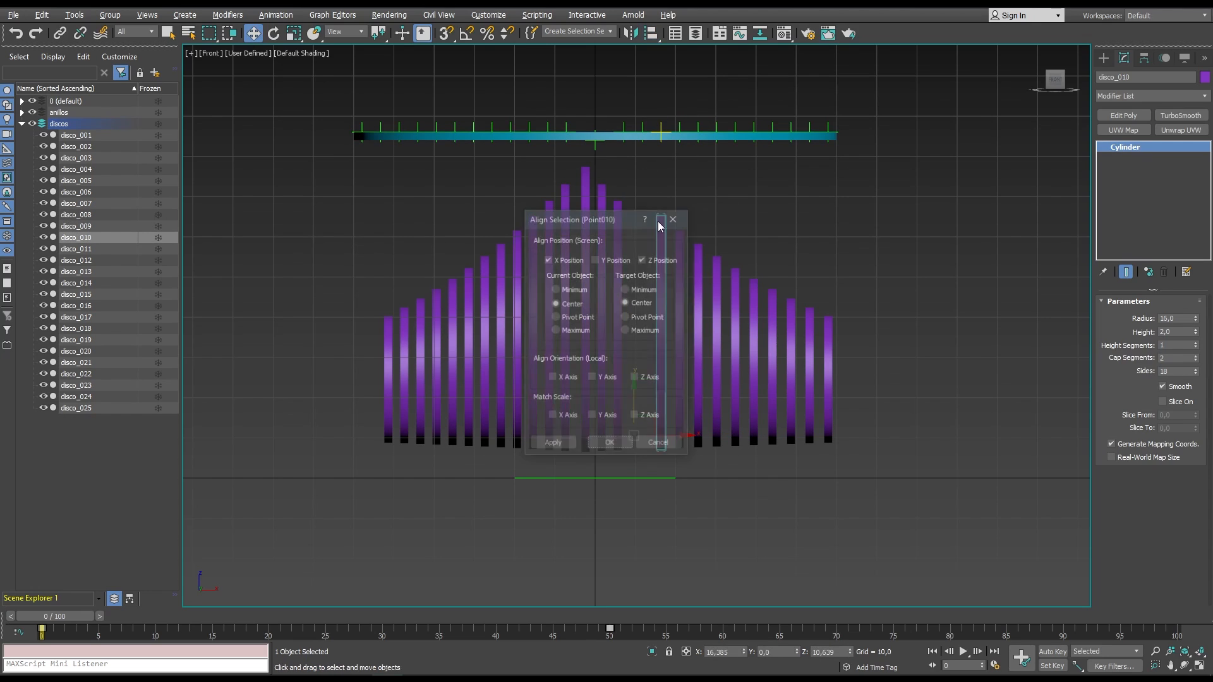
{"action": "left_click", "coordinate": [610, 444]}
{"action": "left_click", "coordinate": [619, 316]}
{"action": "key", "text": "alt+a"}
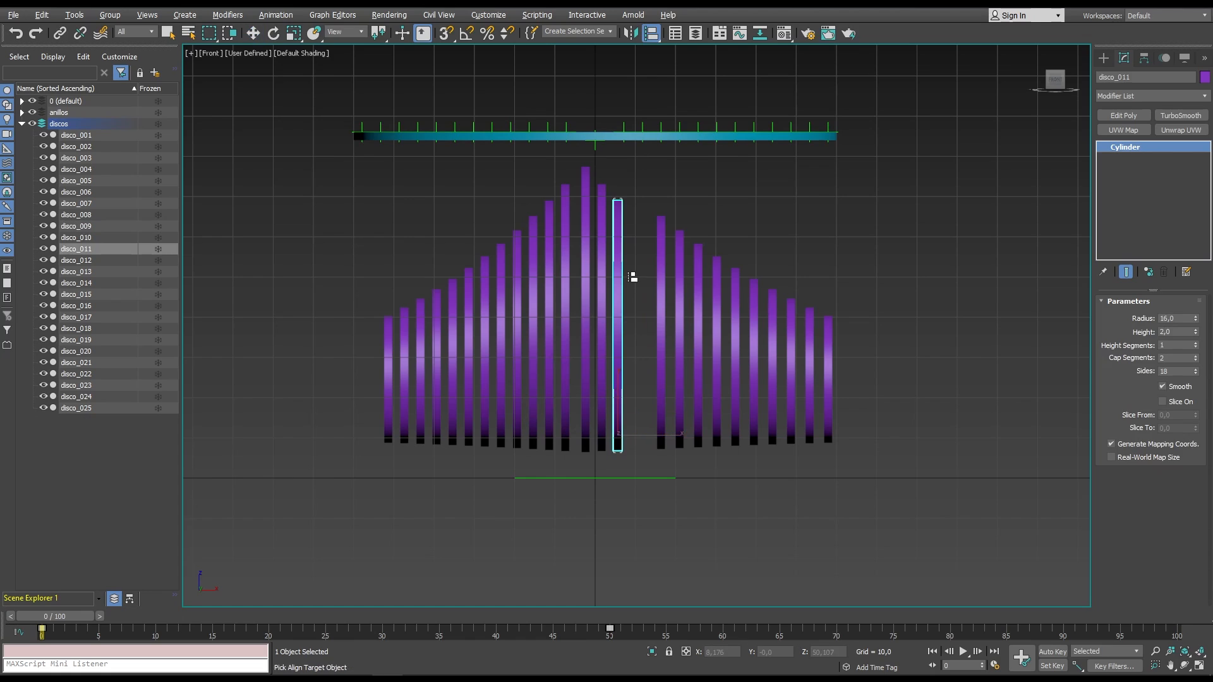
{"action": "left_click", "coordinate": [640, 123]}
{"action": "left_click", "coordinate": [617, 443]}
Align disco_012 to the innermost point helper on the positive X side and disco_013 to the central helper, in X and Z.
{"action": "left_click", "coordinate": [601, 304]}
{"action": "key", "text": "alt+a"}
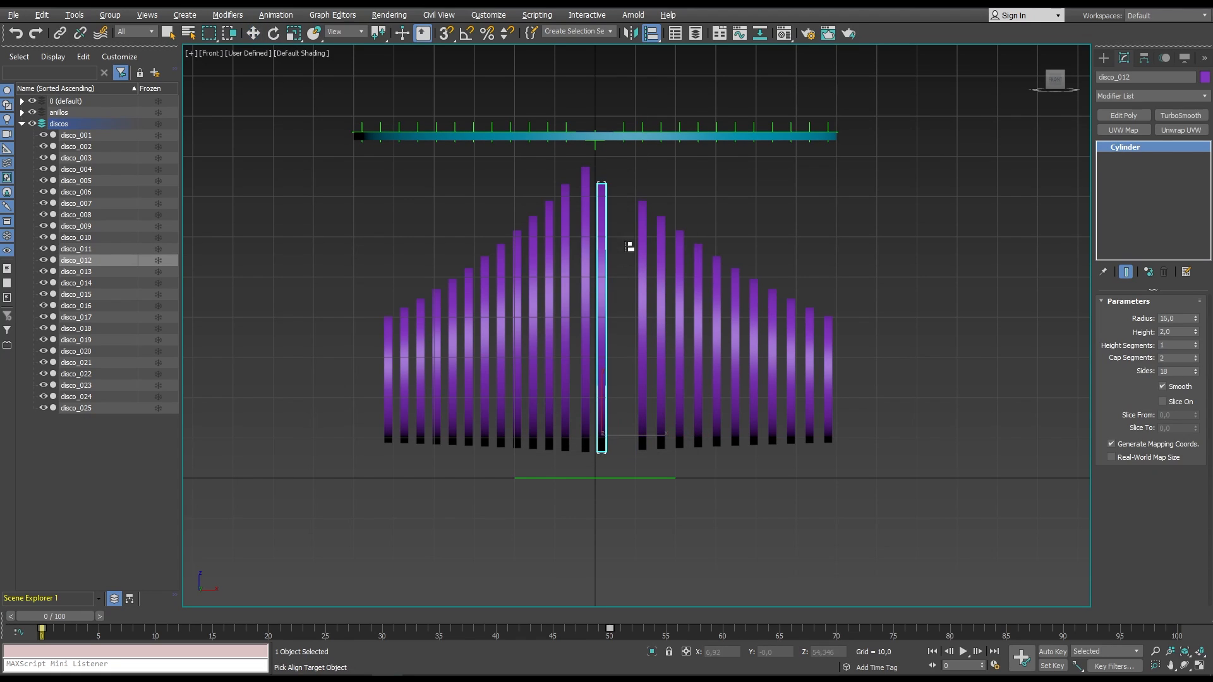
{"action": "left_click", "coordinate": [625, 129]}
{"action": "left_click", "coordinate": [619, 442]}
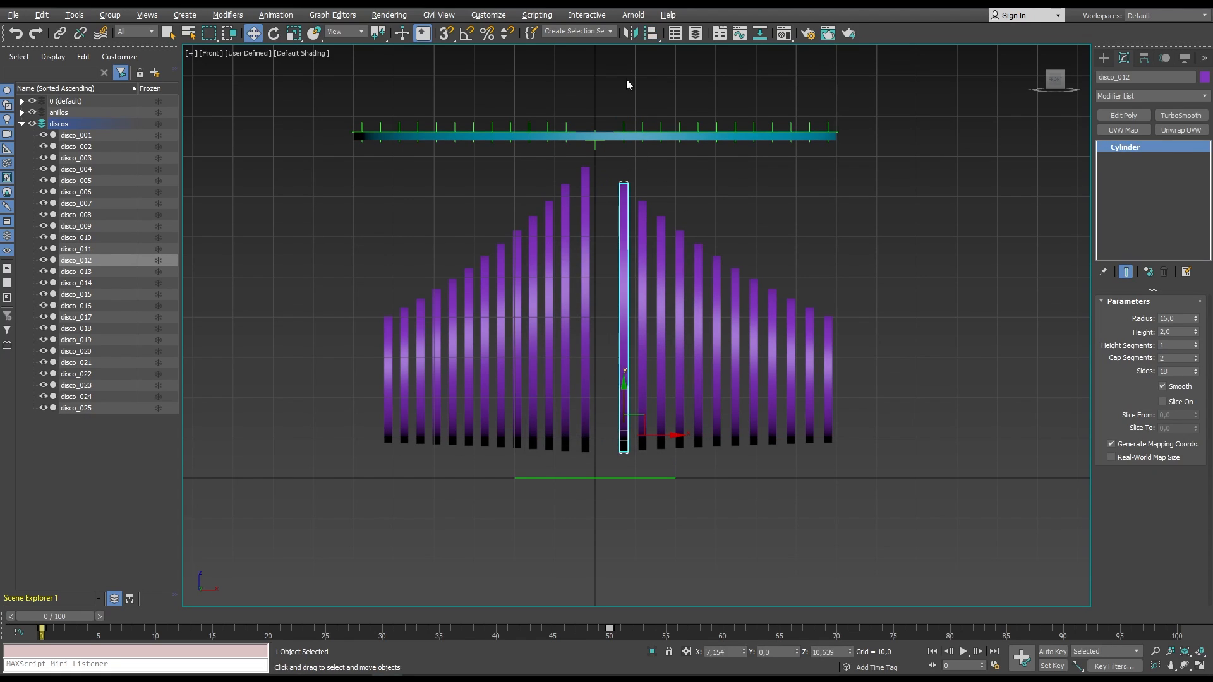
{"action": "left_click", "coordinate": [586, 253]}
{"action": "key", "text": "alt+a"}
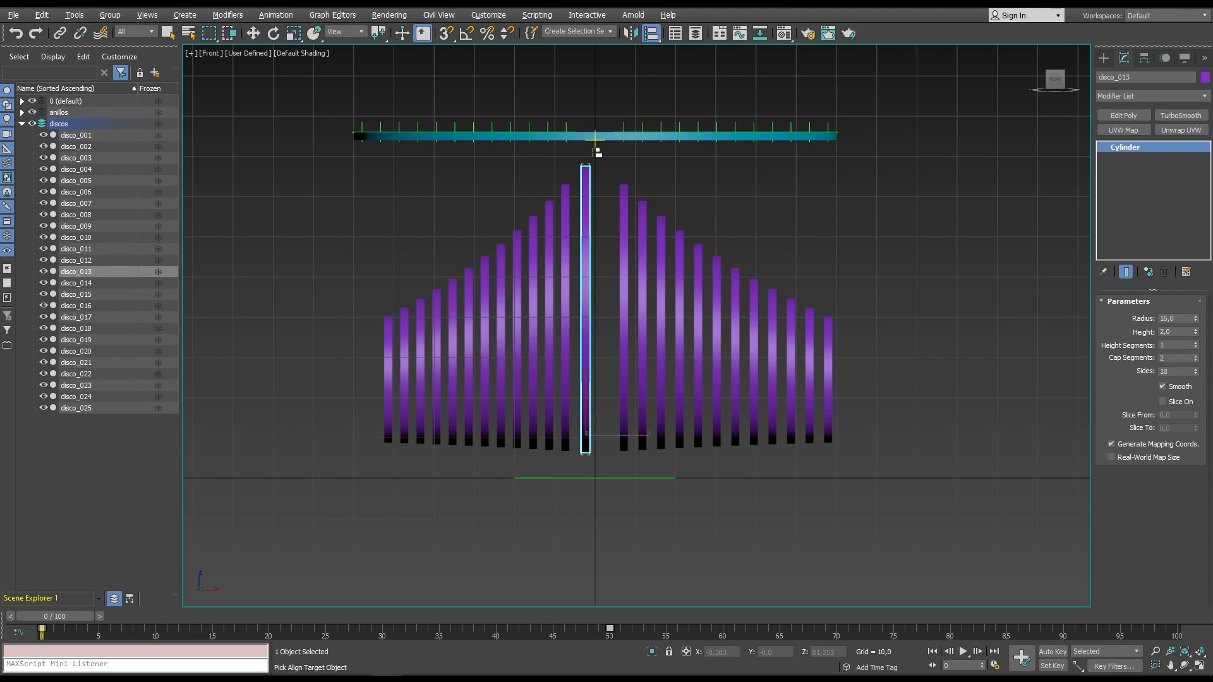
{"action": "left_click", "coordinate": [597, 141]}
{"action": "left_click", "coordinate": [617, 441]}
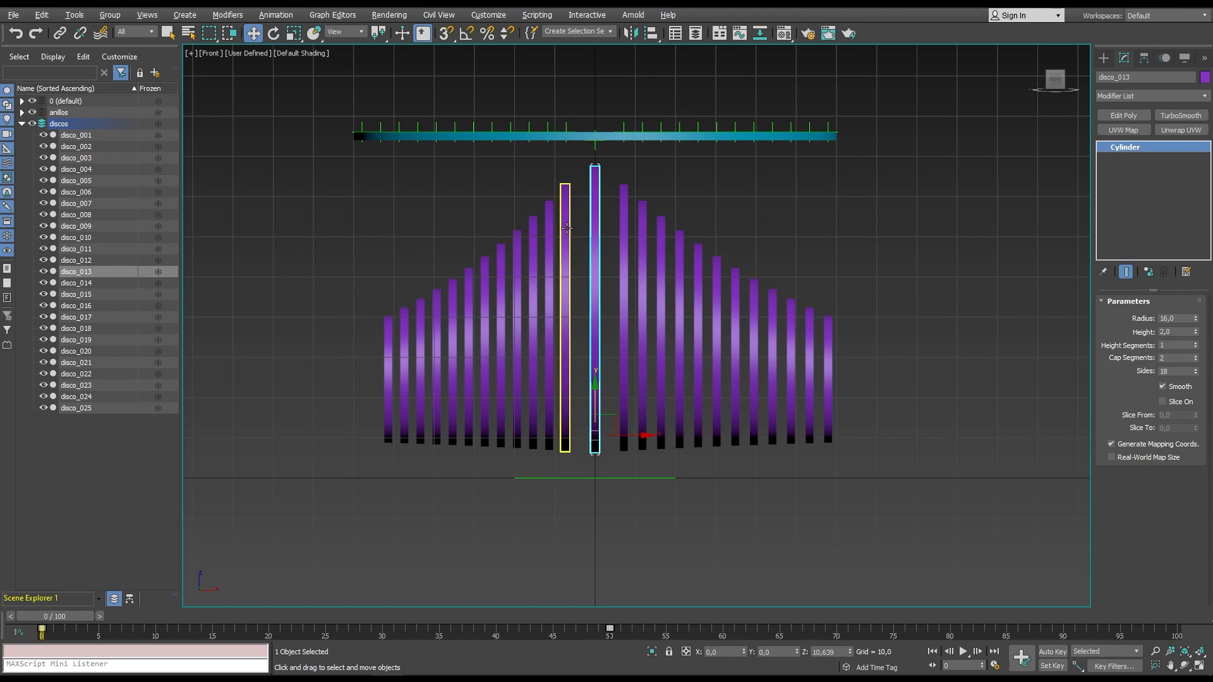
Align disco_025 and disco_024 in X and Z to the first and second point helpers from the center on the negative X side.
{"action": "left_click", "coordinate": [567, 229]}
{"action": "key", "text": "alt+a"}
{"action": "left_click", "coordinate": [571, 129]}
{"action": "left_click", "coordinate": [617, 442]}
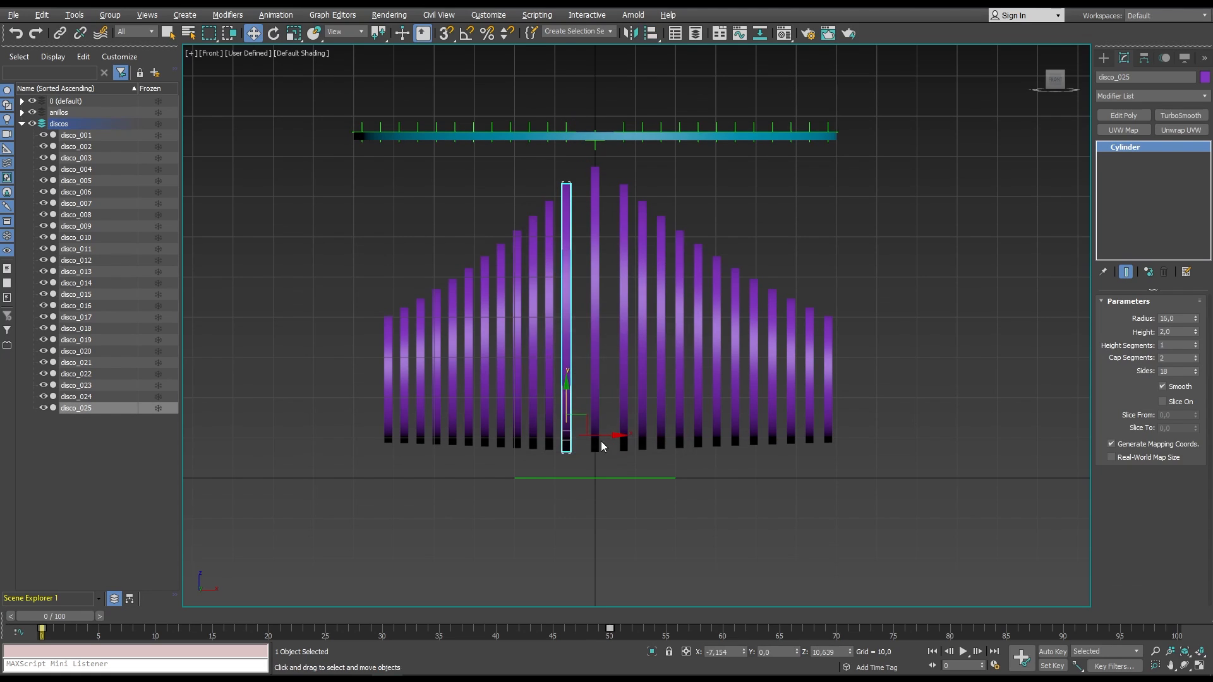
{"action": "left_click", "coordinate": [533, 186]}
{"action": "left_click", "coordinate": [549, 215]}
{"action": "key", "text": "alt+a"}
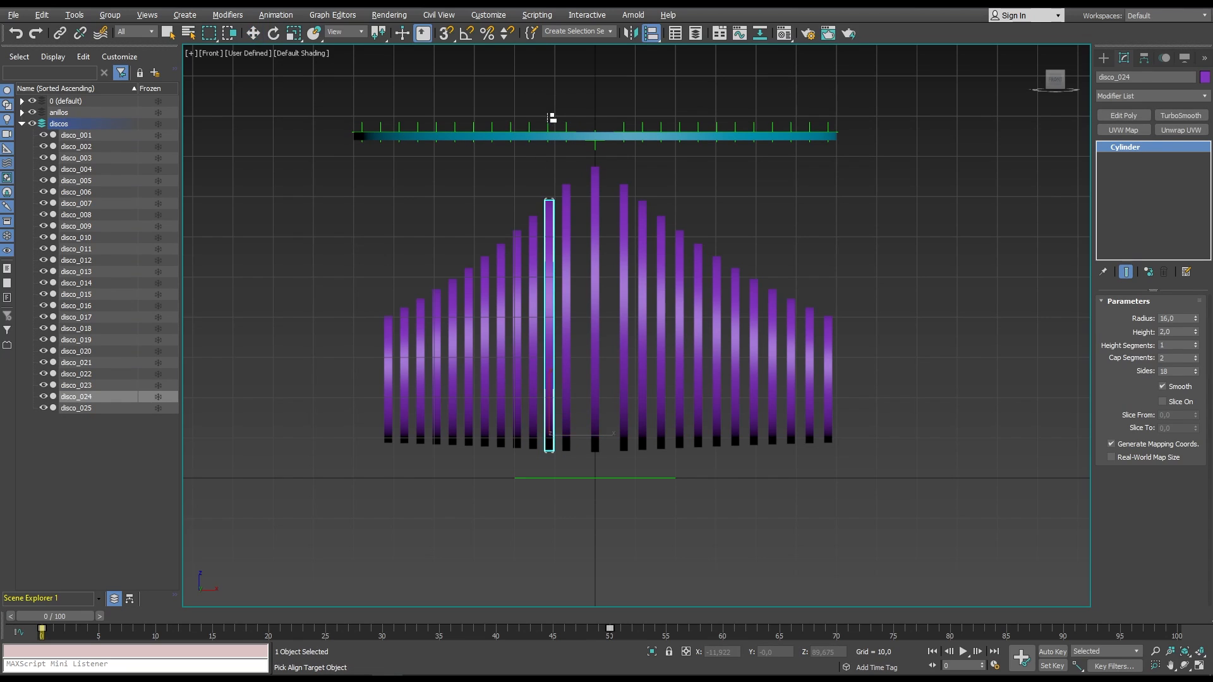
{"action": "left_click", "coordinate": [552, 134]}
{"action": "left_click", "coordinate": [617, 441]}
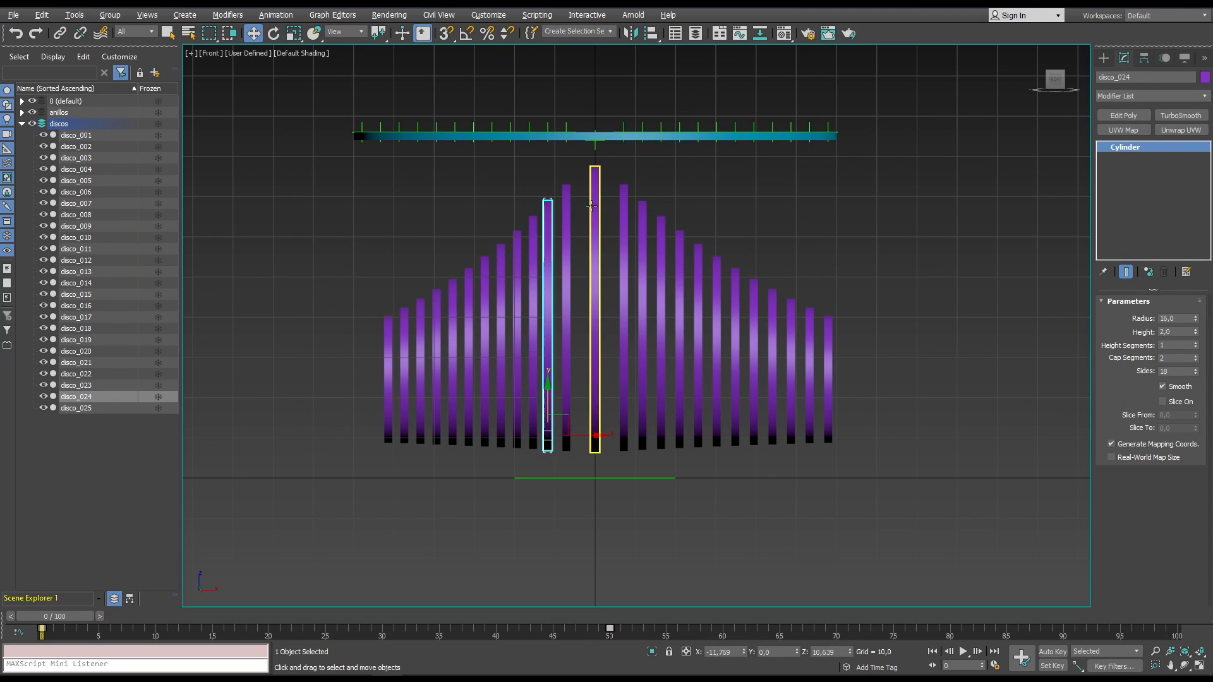
Align disco_023 to Point015 and disco_022 to the next point helper outward, in X and Z position.
{"action": "left_click", "coordinate": [535, 223]}
{"action": "key", "text": "alt+a"}
{"action": "left_click", "coordinate": [529, 133]}
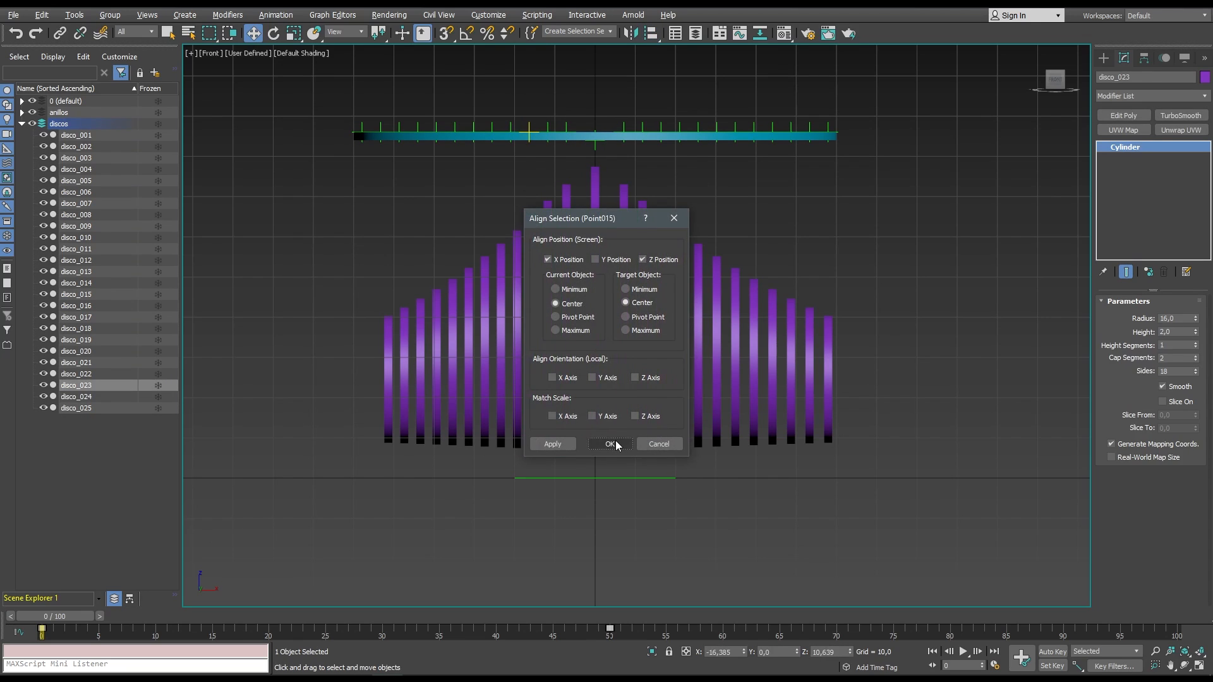
{"action": "left_click", "coordinate": [617, 444]}
{"action": "left_click", "coordinate": [516, 265]}
{"action": "key", "text": "alt+a"}
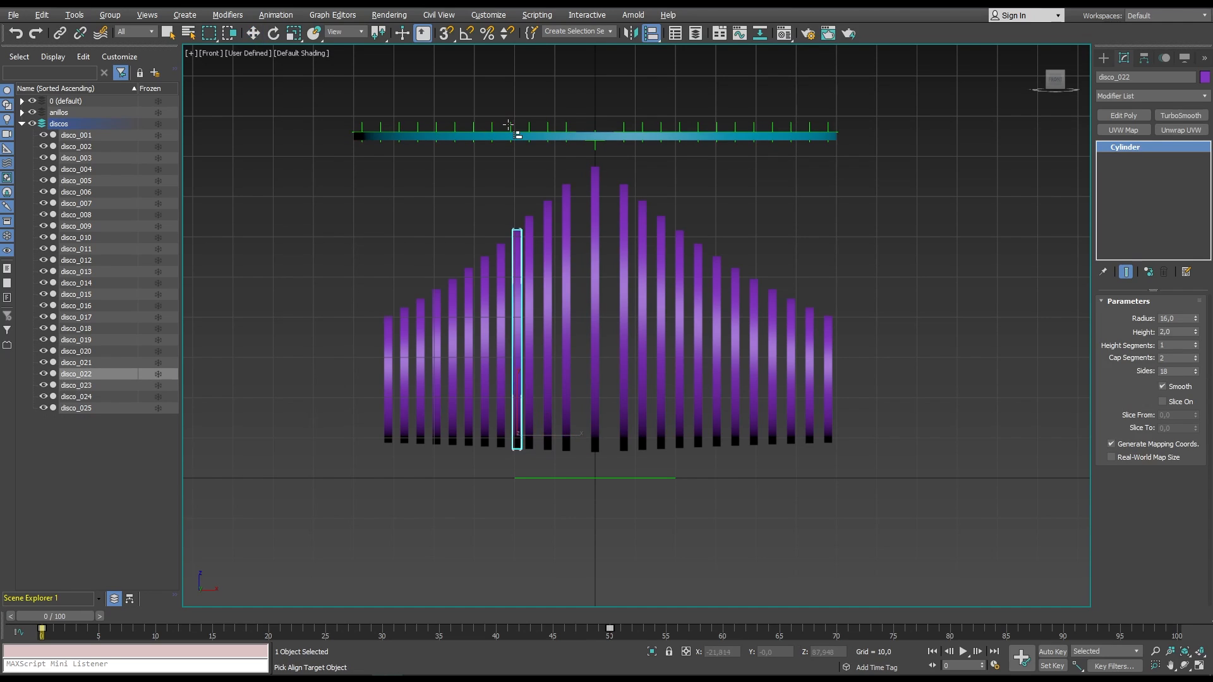
{"action": "left_click", "coordinate": [508, 134]}
{"action": "left_click", "coordinate": [615, 443]}
Align disco_021 in X and Z to the fifth point helper from the center on the negative X side.
{"action": "left_click", "coordinate": [501, 285]}
{"action": "key", "text": "alt+a"}
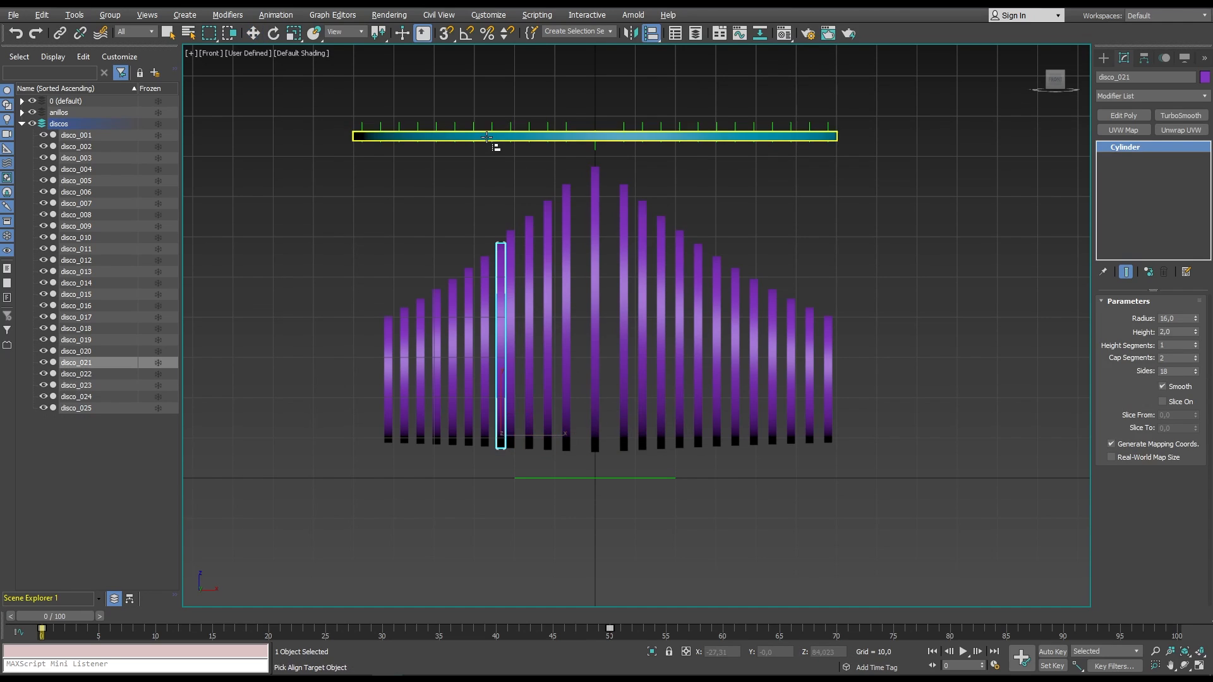
{"action": "left_click", "coordinate": [486, 137]}
{"action": "left_click", "coordinate": [617, 443]}
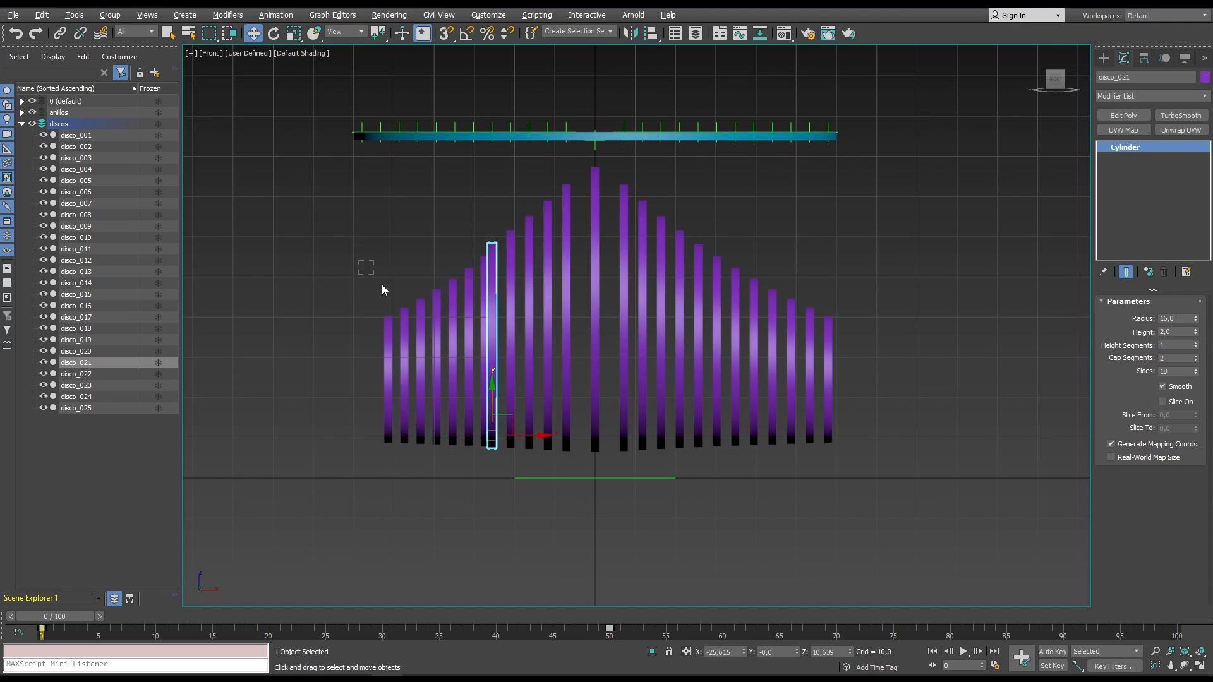
Move the seven unaligned discs outward in negative X, and align disco_020 in X and Z to the sixth helper from the center.
{"action": "left_click_drag", "start_coordinate": [482, 367], "coordinate": [461, 368]}
{"action": "left_click", "coordinate": [483, 219]}
{"action": "left_click", "coordinate": [461, 285]}
{"action": "key", "text": "alt+a"}
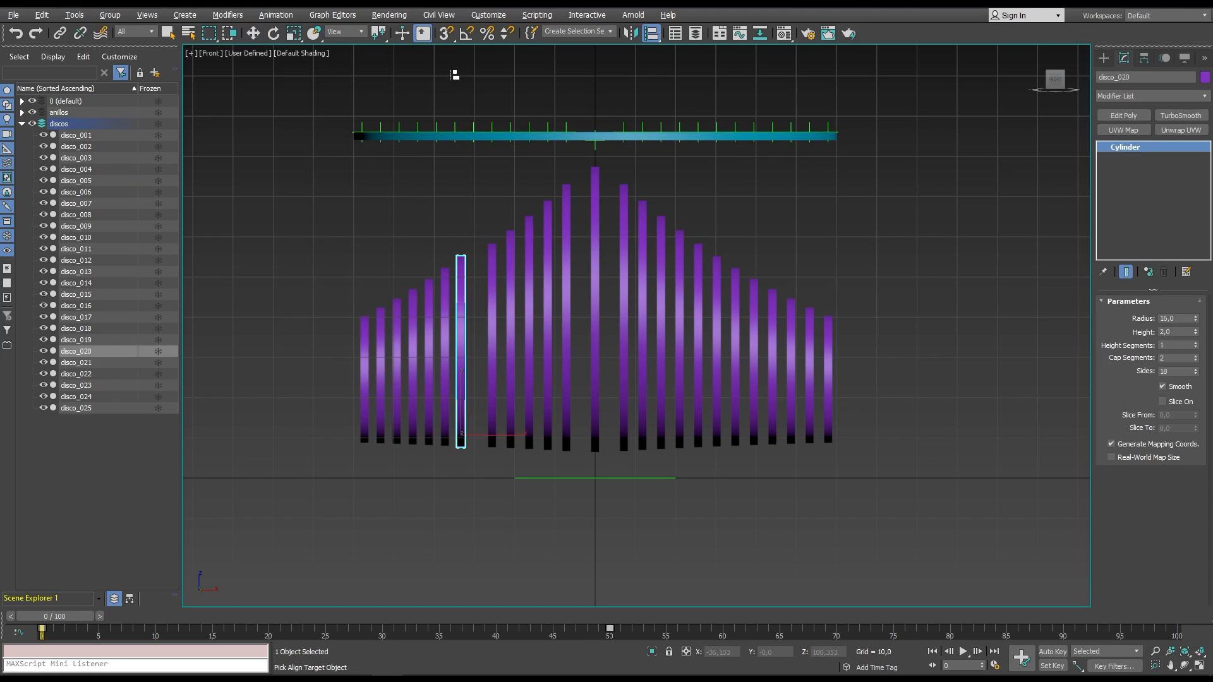
{"action": "left_click", "coordinate": [474, 134]}
{"action": "left_click", "coordinate": [609, 444]}
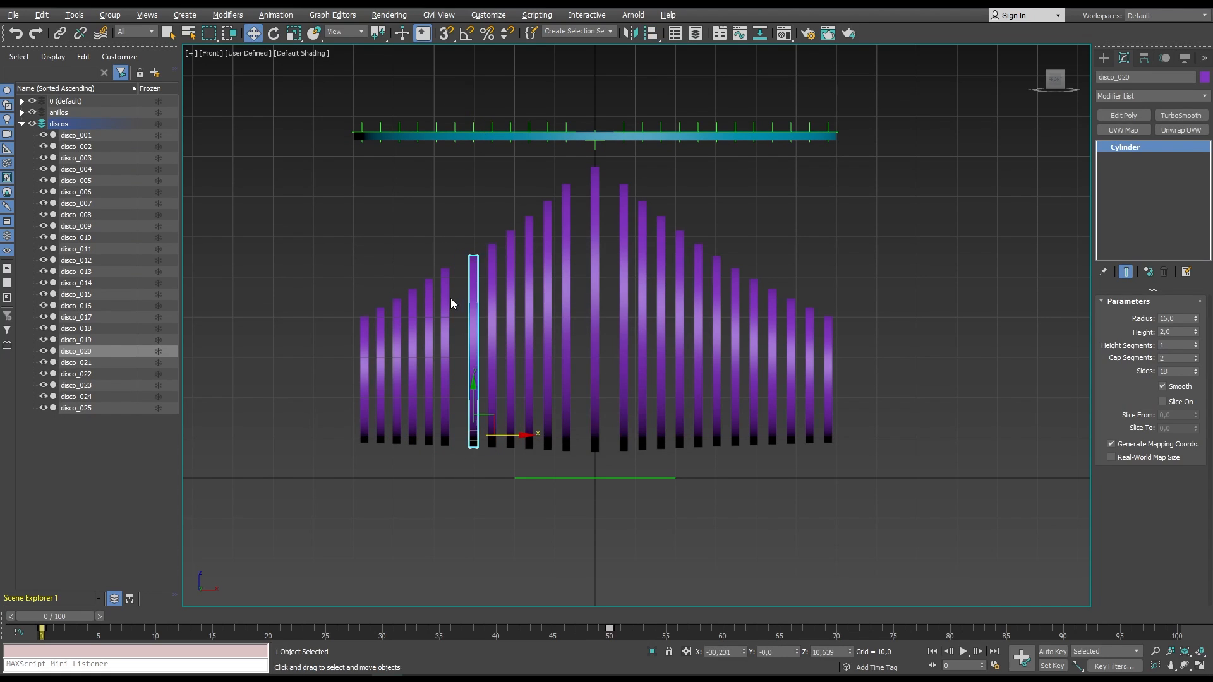
Align disco_019 to Point019 and disco_018 to the next point helper outward, in X and Z position.
{"action": "left_click", "coordinate": [445, 304]}
{"action": "key", "text": "alt+a"}
{"action": "left_click", "coordinate": [454, 135]}
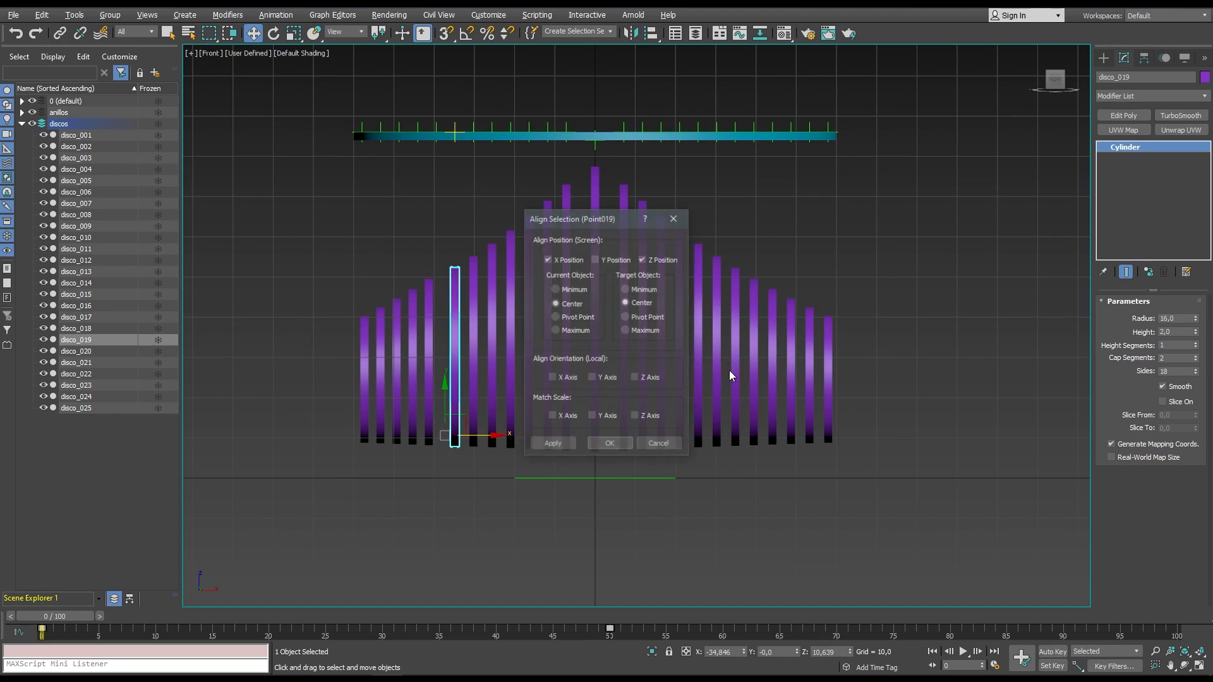
{"action": "left_click", "coordinate": [616, 444]}
{"action": "left_click", "coordinate": [430, 336]}
{"action": "key", "text": "alt+a"}
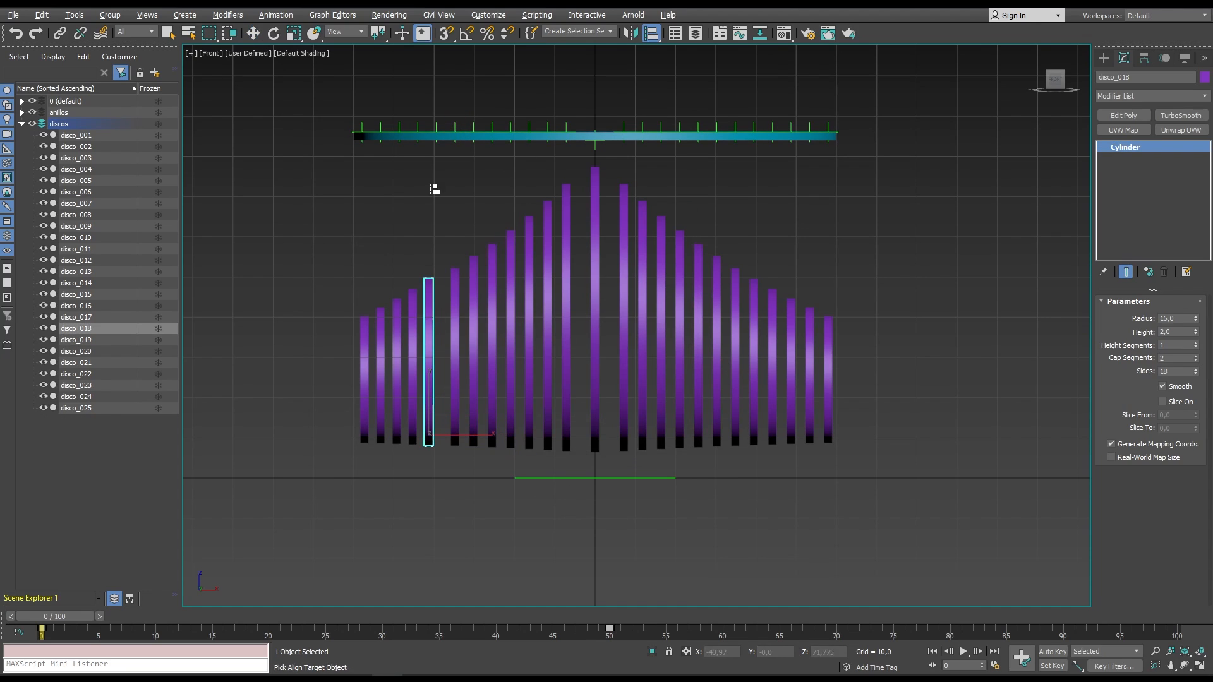
{"action": "left_click", "coordinate": [442, 134]}
Align disco_017 and disco_016 in X and Z to the fourth and third point helpers from the outer ring's negative X edge.
{"action": "left_click", "coordinate": [414, 319]}
{"action": "key", "text": "alt+a"}
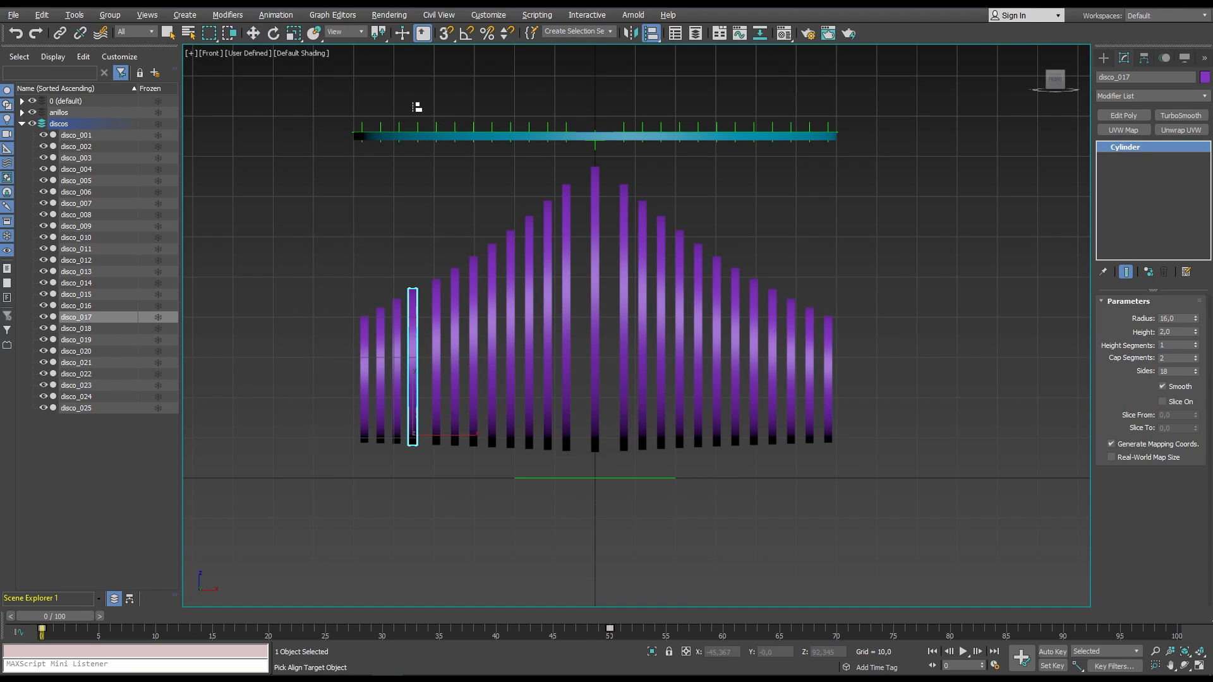
{"action": "left_click", "coordinate": [420, 134]}
{"action": "left_click", "coordinate": [629, 444]}
{"action": "left_click", "coordinate": [397, 334]}
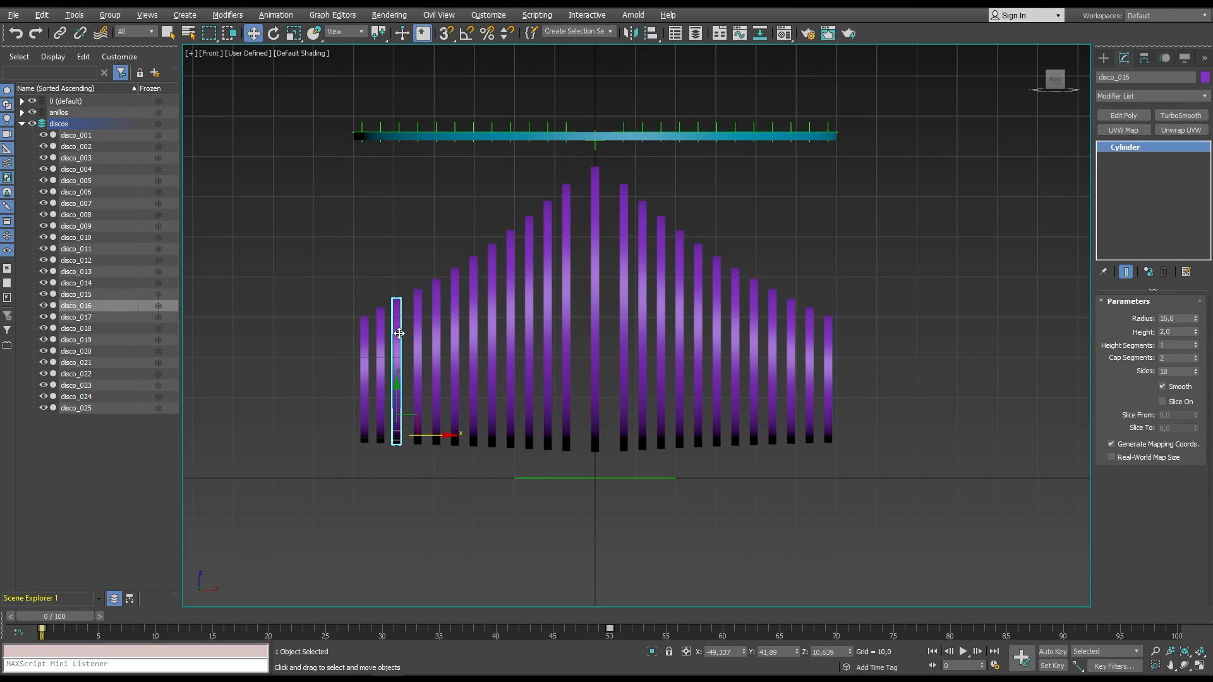
{"action": "key", "text": "alt+a"}
{"action": "left_click", "coordinate": [400, 134]}
{"action": "left_click", "coordinate": [609, 440]}
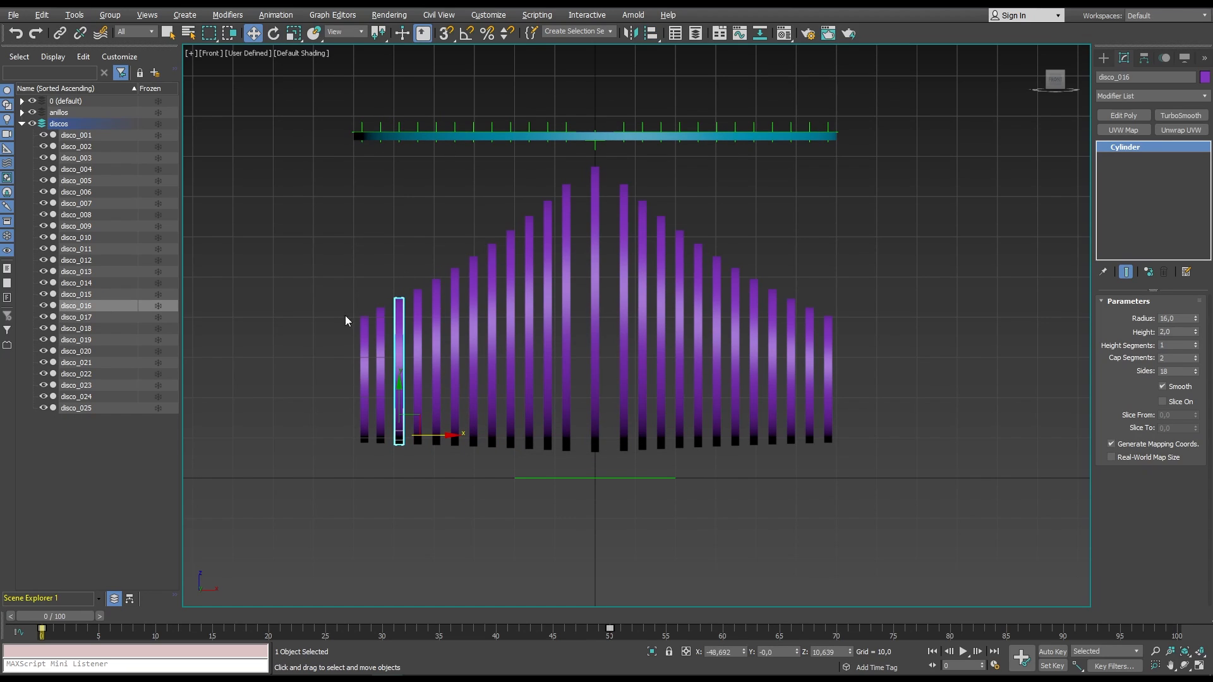
Align disco_015 to Point023 and disco_014 to Point024 in X and Z position, center to center.
{"action": "left_click", "coordinate": [380, 311]}
{"action": "key", "text": "alt+a"}
{"action": "left_click", "coordinate": [383, 134]}
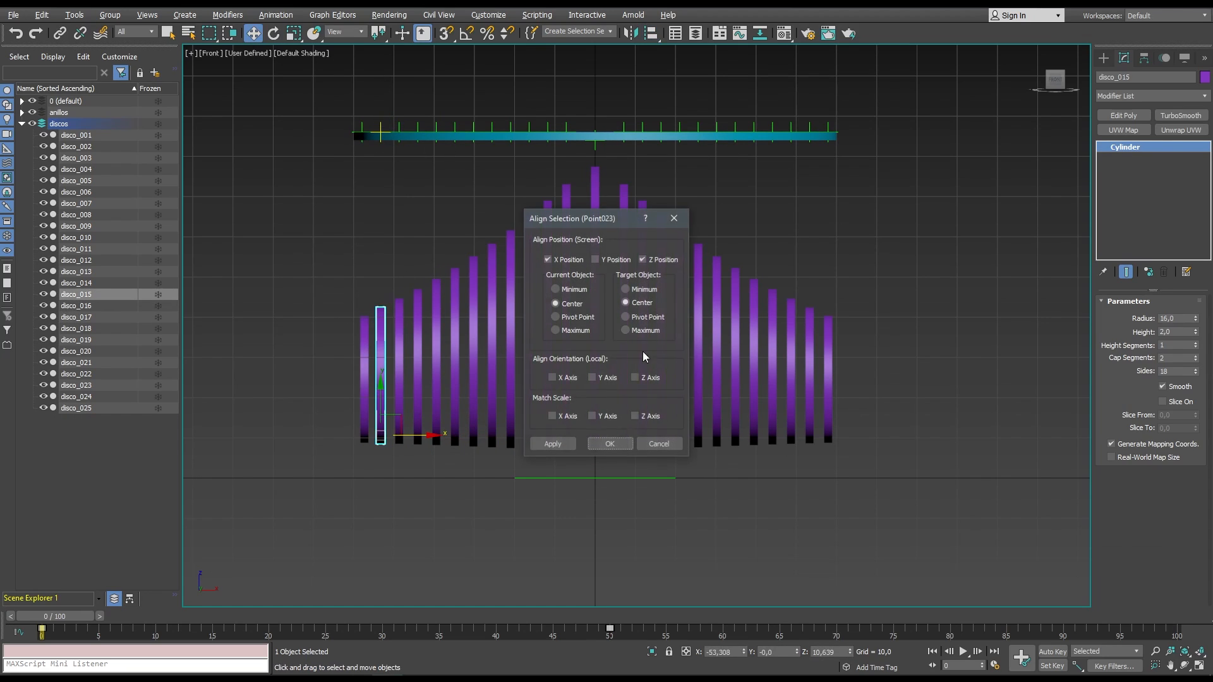
{"action": "left_click", "coordinate": [616, 441]}
{"action": "left_click", "coordinate": [365, 326]}
{"action": "key", "text": "alt+a"}
{"action": "left_click", "coordinate": [356, 132]}
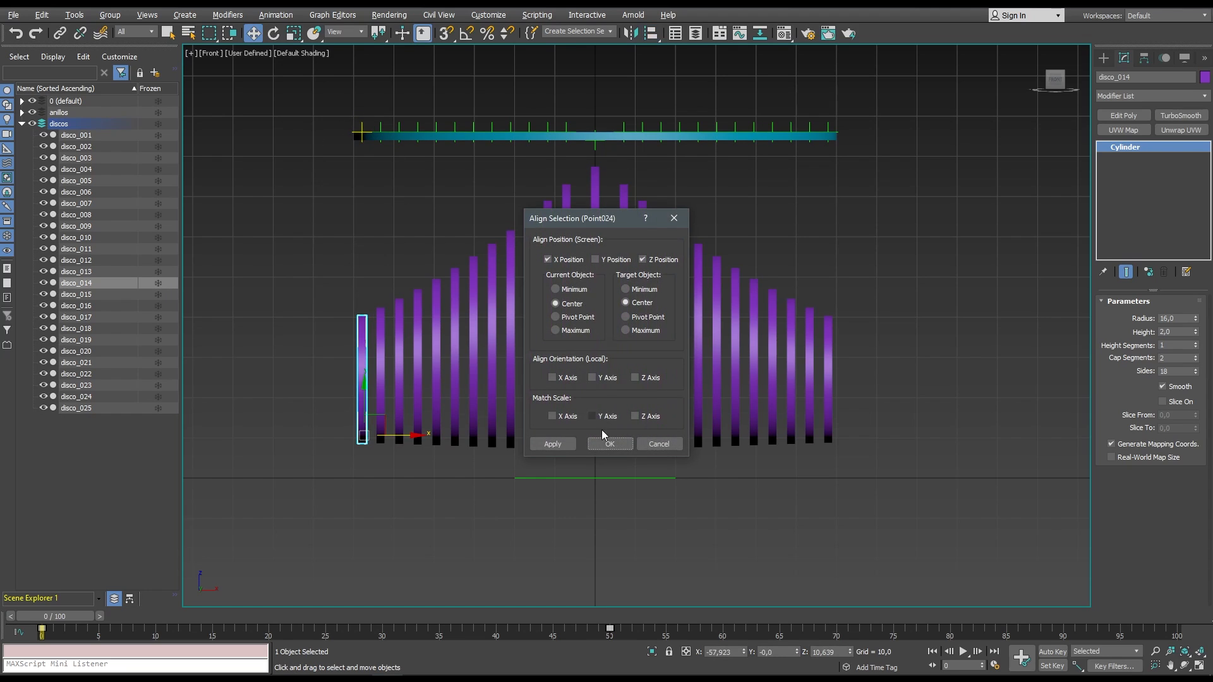
{"action": "left_click", "coordinate": [602, 436]}
In the Perspective view, select the rings with their point helpers and raise them along Z above the discs.
{"action": "middle_click_drag", "start_coordinate": [919, 455], "coordinate": [935, 494]}
{"action": "key", "text": "p"}
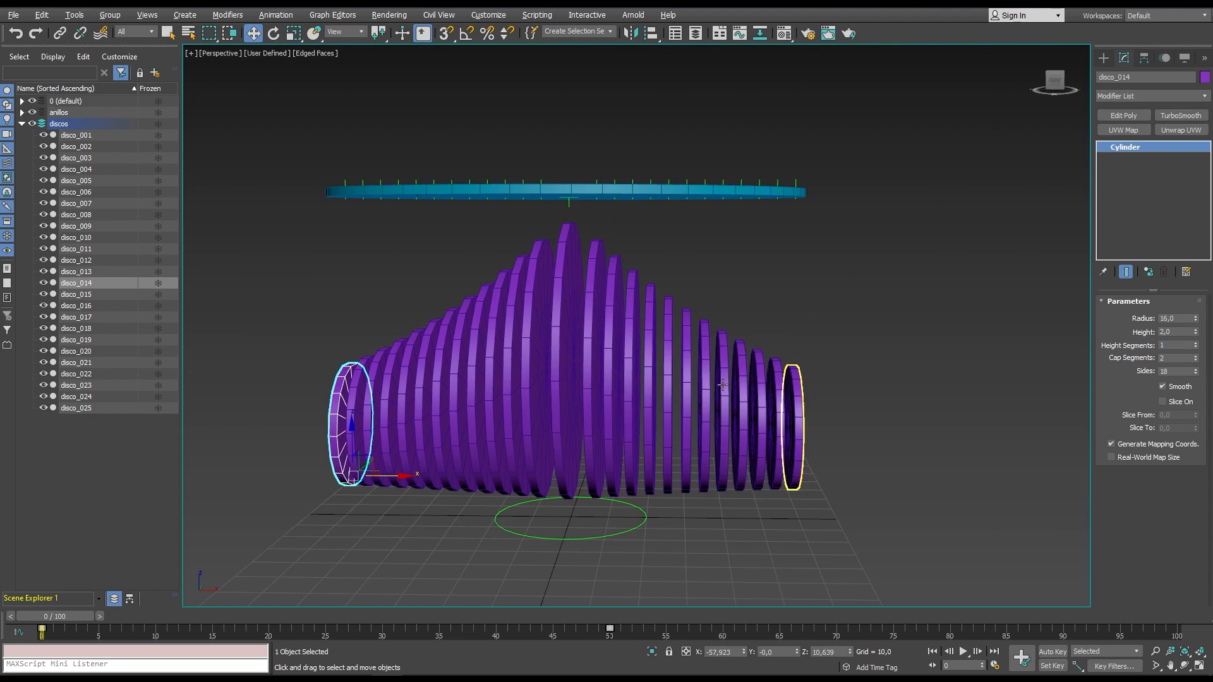
{"action": "middle_click_drag", "start_coordinate": [717, 379], "coordinate": [626, 385], "text": "alt"}
{"action": "middle_click_drag", "start_coordinate": [762, 335], "coordinate": [800, 370], "text": "alt"}
{"action": "left_click_drag", "start_coordinate": [864, 256], "coordinate": [864, 256]}
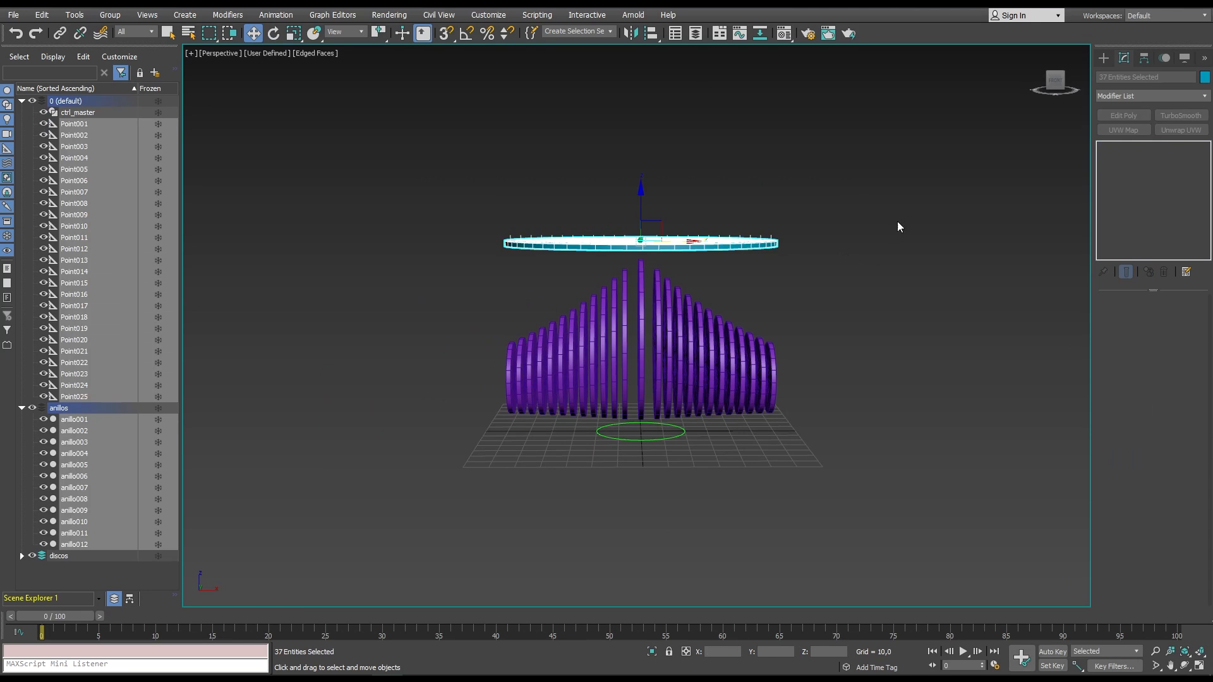
{"action": "left_click_drag", "start_coordinate": [640, 209], "coordinate": [652, 115]}
Deselect everything and play the animation to check the movement of the aligned discs below the rings.
{"action": "middle_click_drag", "start_coordinate": [673, 188], "coordinate": [718, 288], "text": "alt"}
{"action": "left_click", "coordinate": [717, 288]}
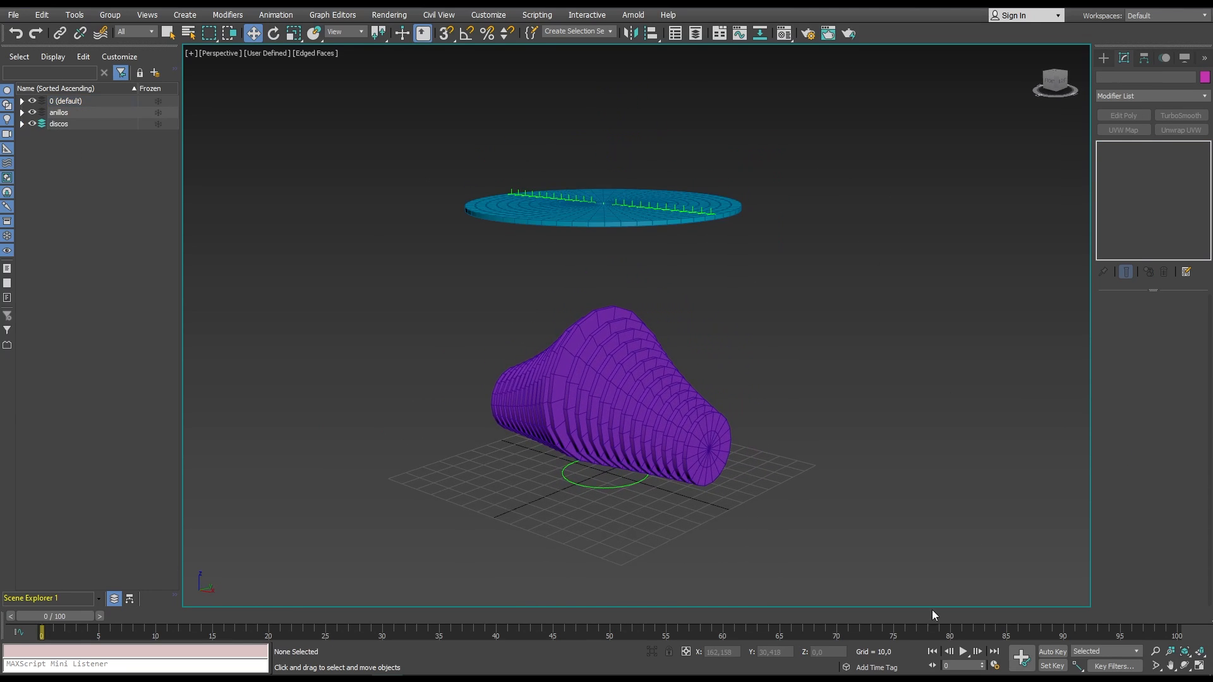
{"action": "left_click", "coordinate": [963, 653]}
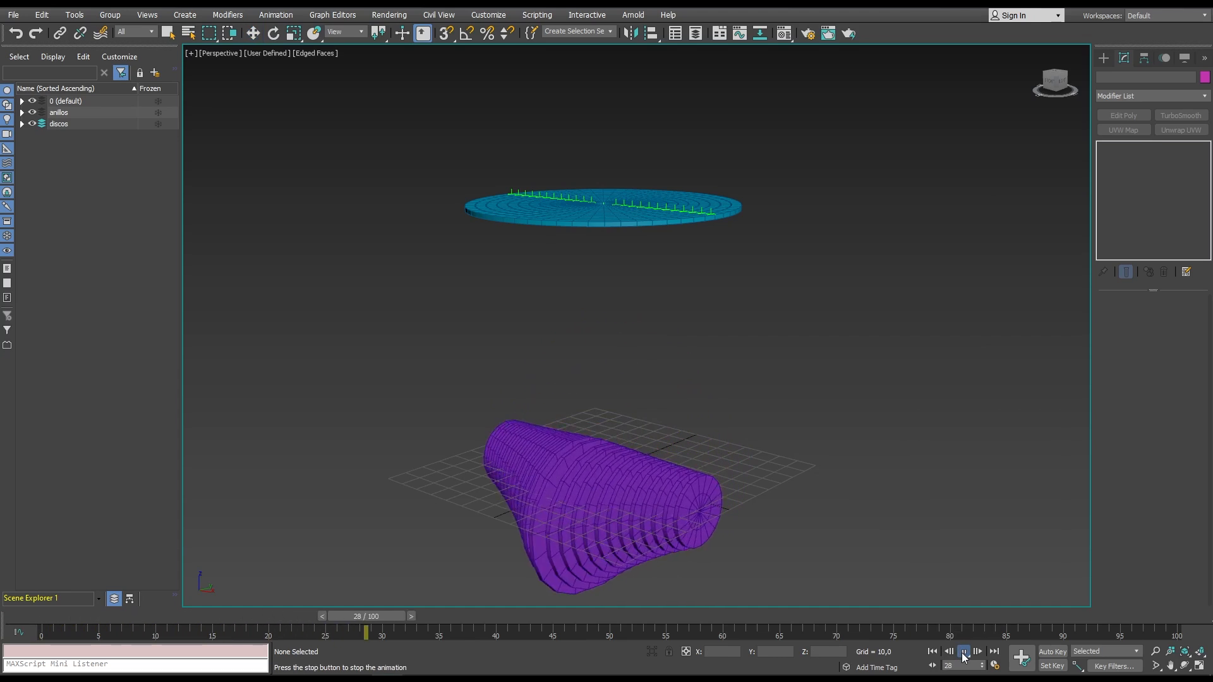
{"action": "left_click", "coordinate": [963, 652]}
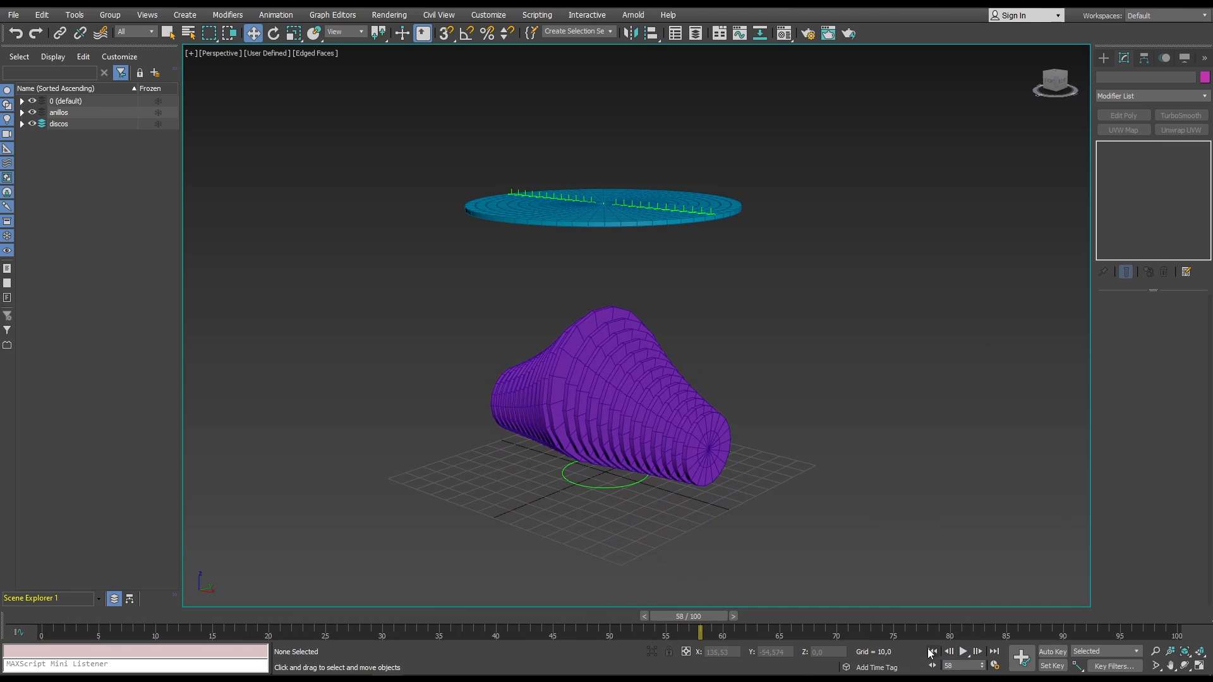
Return to frame 0, select all the discs, raise them slightly along Z toward the rings, and deselect them.
{"action": "left_click", "coordinate": [932, 651]}
{"action": "left_click_drag", "start_coordinate": [816, 426], "coordinate": [813, 426]}
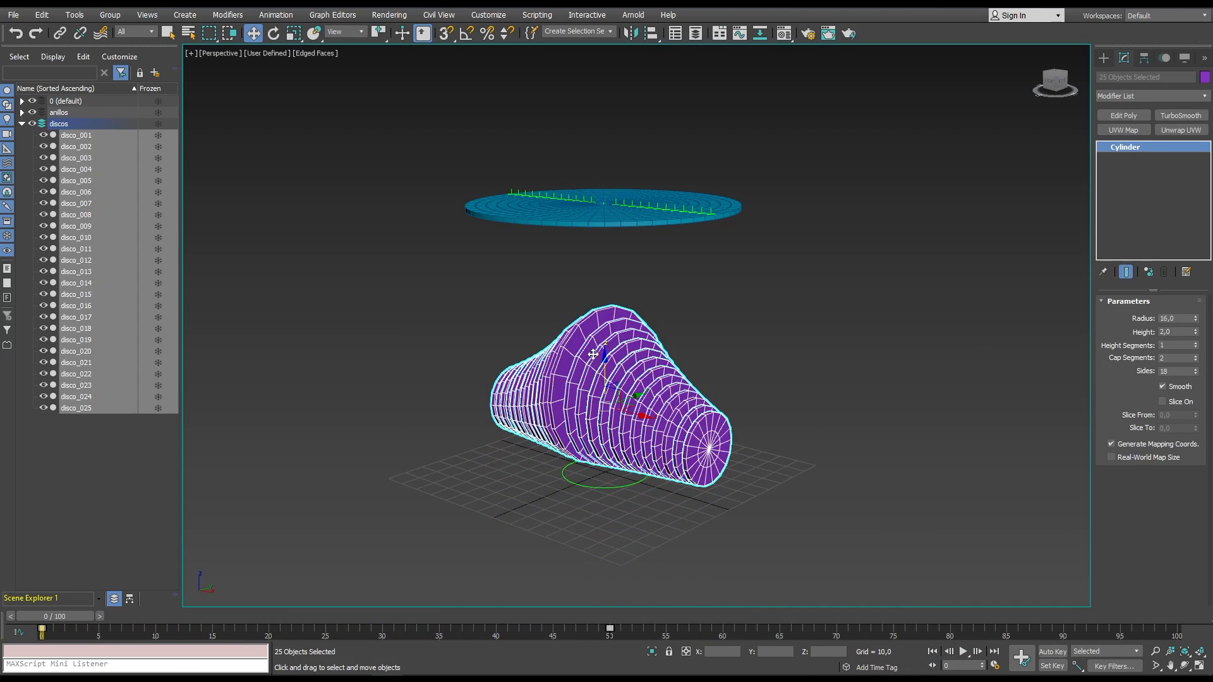
{"action": "left_click_drag", "start_coordinate": [606, 366], "coordinate": [607, 334]}
{"action": "left_click", "coordinate": [578, 441]}
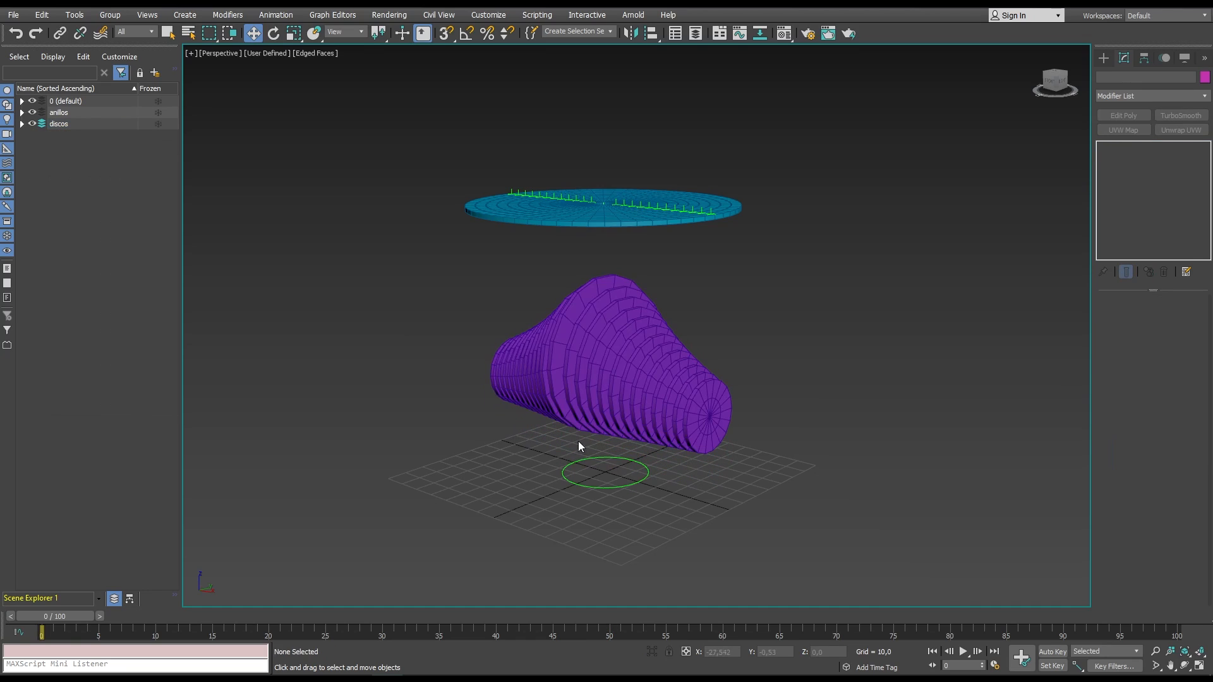
{"action": "middle_click_drag", "start_coordinate": [540, 336], "coordinate": [570, 326], "text": "alt"}
{"action": "scroll", "coordinate": [620, 357], "scroll_direction": "up", "scroll_amount": 2}
{"action": "middle_click_drag", "start_coordinate": [637, 292], "coordinate": [637, 315]}
Select the helpers Point001 through Point025 in the default layer and hide them.
{"action": "key", "text": "e"}
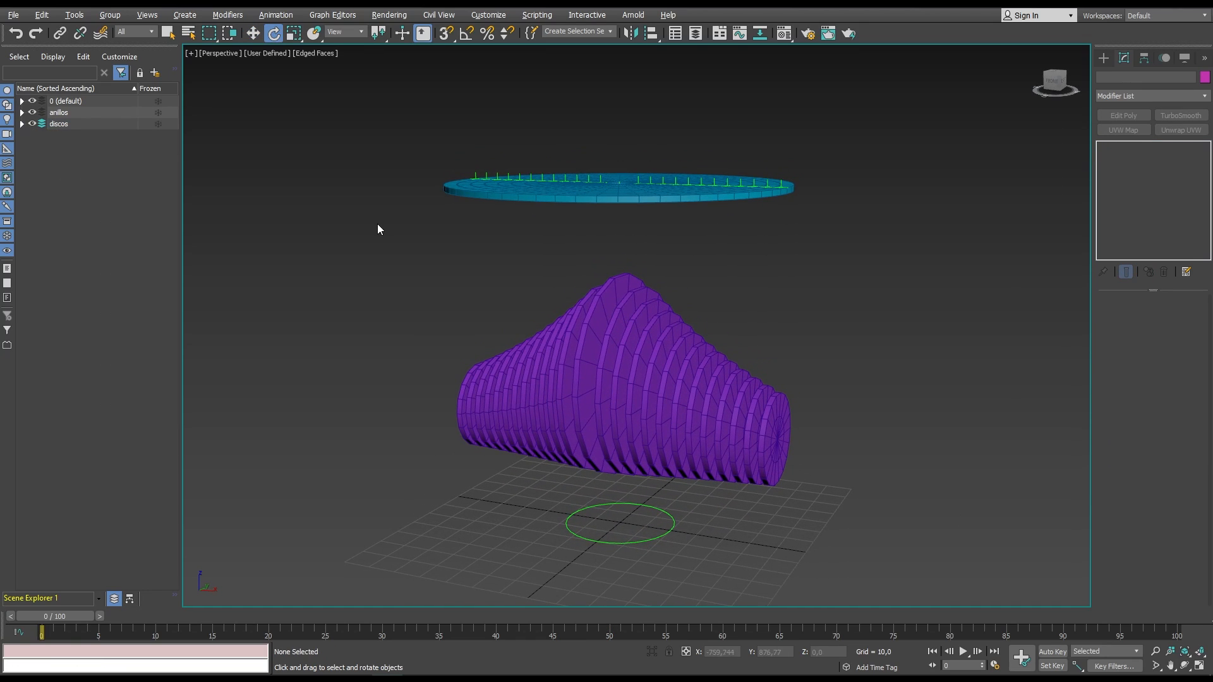
{"action": "left_click", "coordinate": [21, 101]}
{"action": "left_click", "coordinate": [73, 124]}
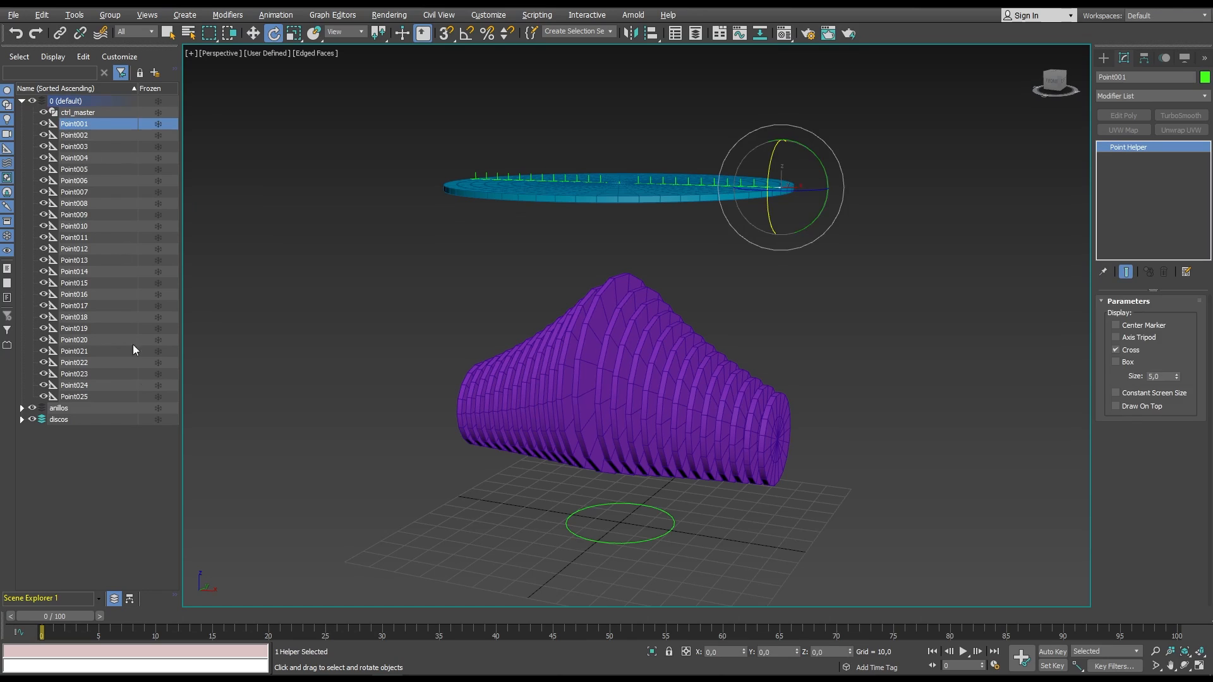
{"action": "left_click", "coordinate": [93, 397], "text": "shift"}
{"action": "left_click", "coordinate": [41, 123]}
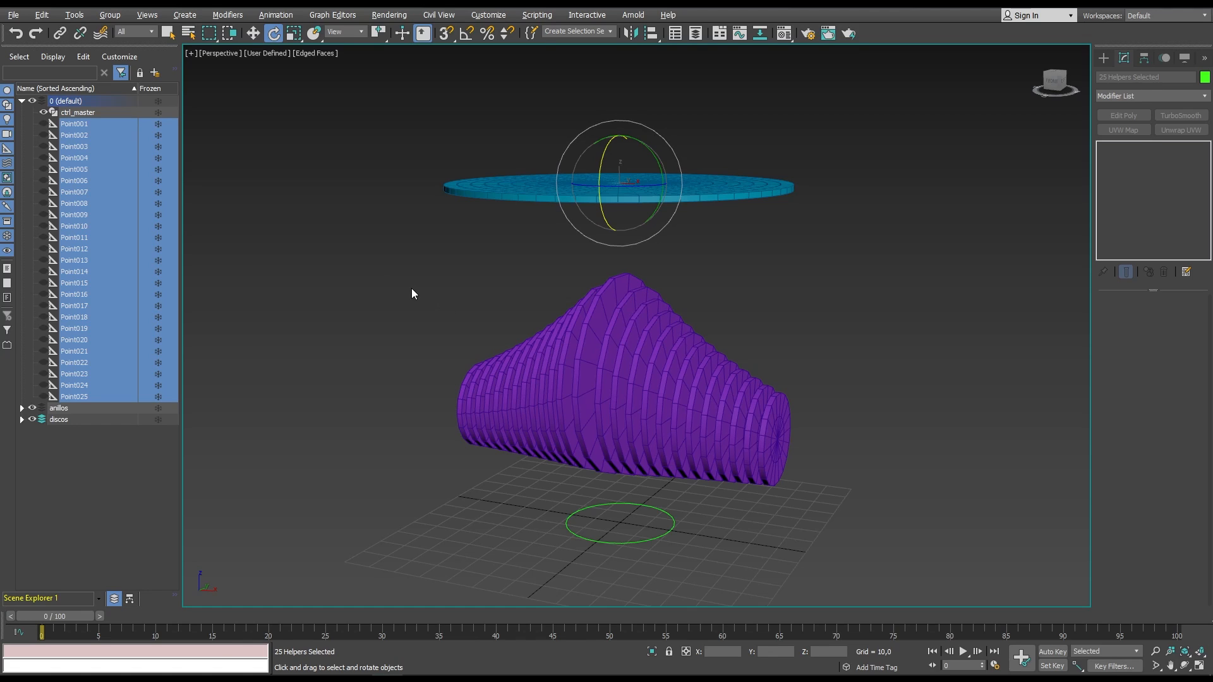
Parent all 25 discs to ctrl_master with a MAXScript command and rotate ctrl_master to test the link.
{"action": "left_click_drag", "start_coordinate": [855, 419], "coordinate": [946, 437]}
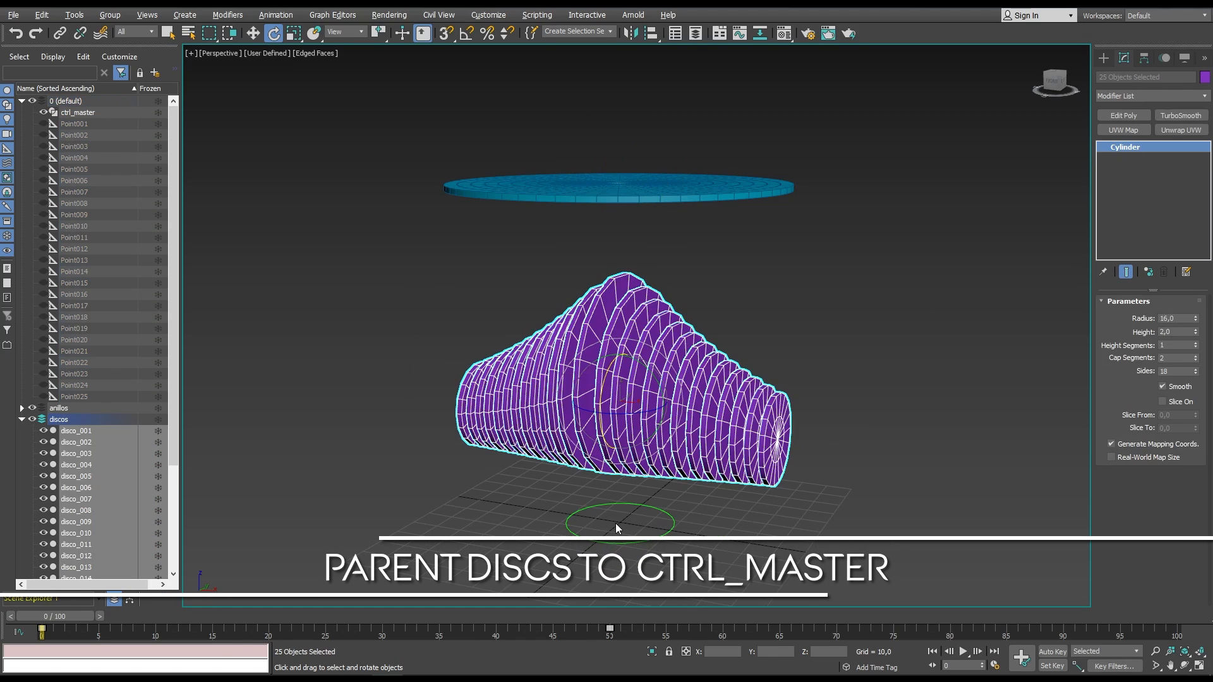
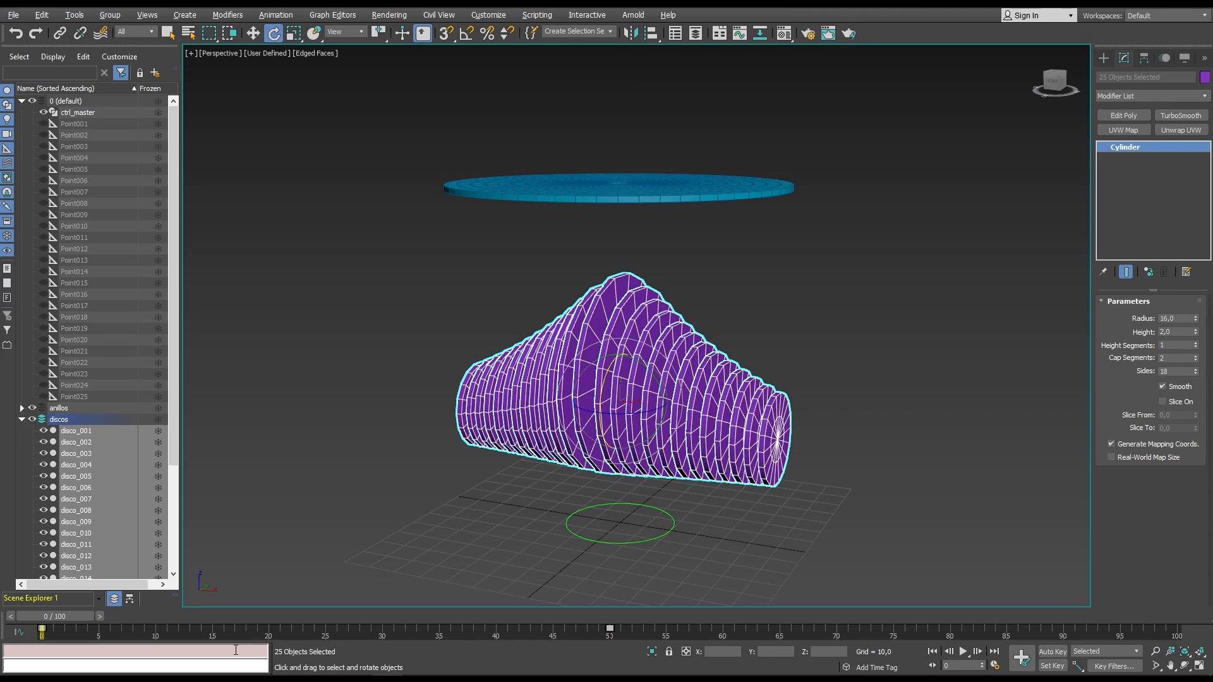
{"action": "type", "text": "paren"}
{"action": "type", "text": "trl_master"}
{"action": "key", "text": "Return"}
{"action": "left_click", "coordinate": [597, 505]}
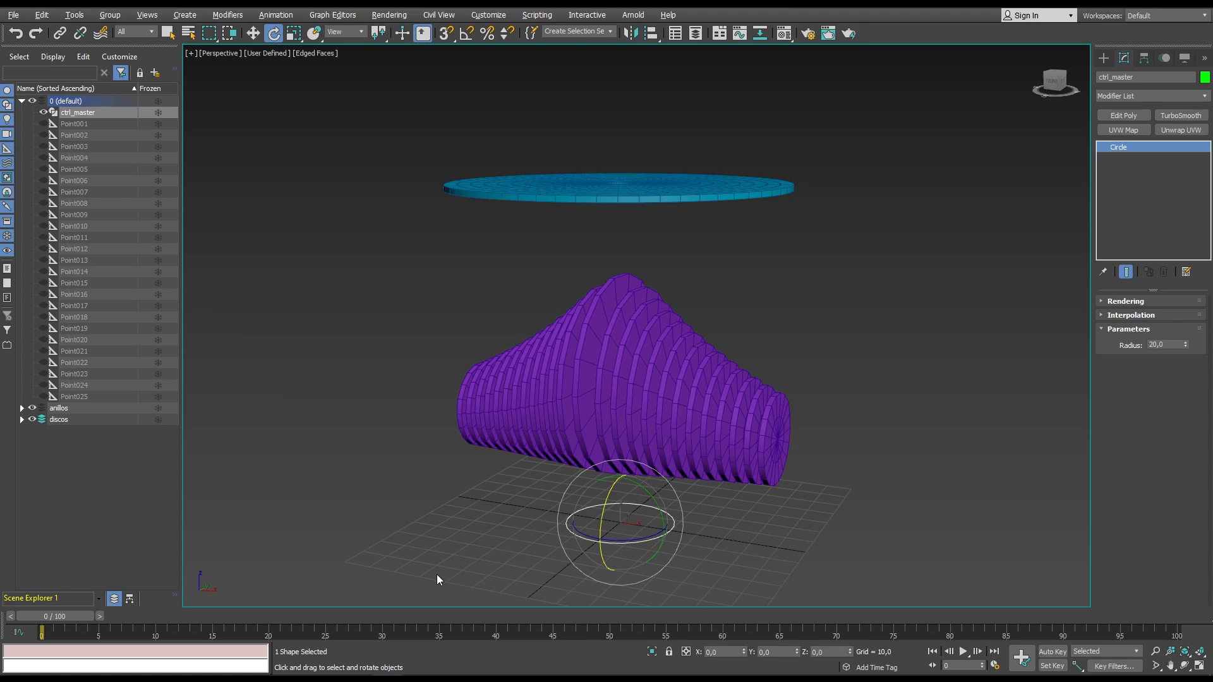
{"action": "left_click_drag", "start_coordinate": [594, 520], "coordinate": [724, 533]}
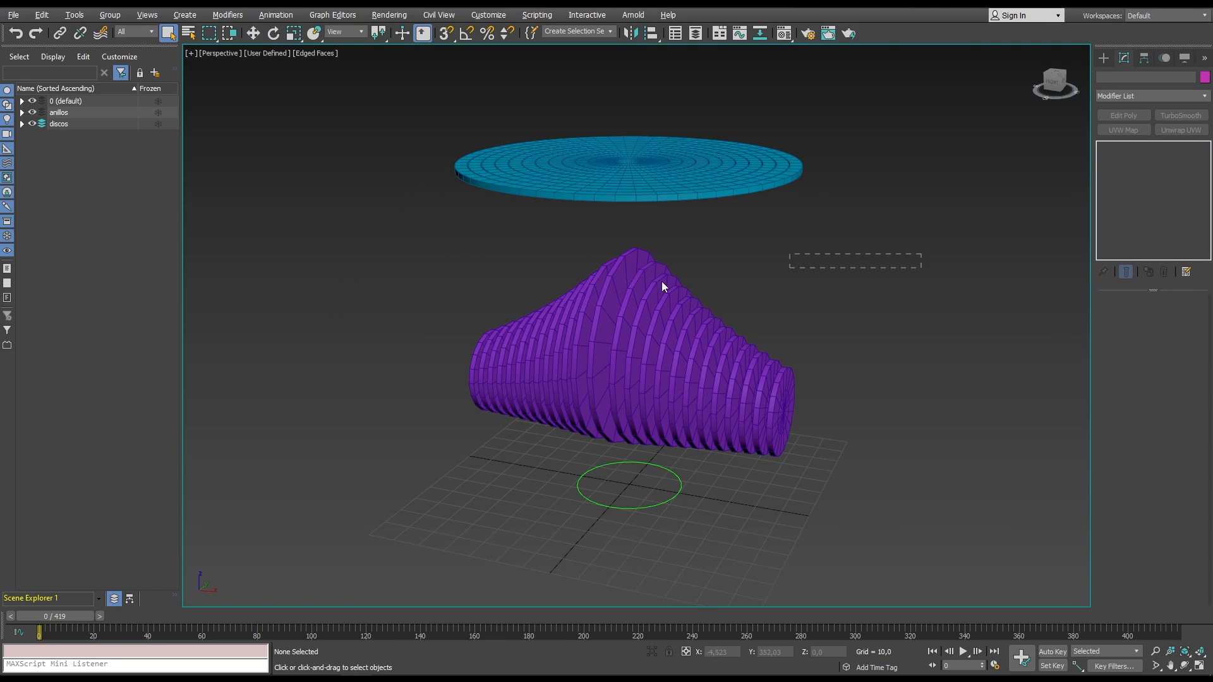
Select all 25 discs and detach the Offset Controllers commands as a floating palette in the viewport.
{"action": "left_click_drag", "start_coordinate": [661, 286], "coordinate": [337, 397]}
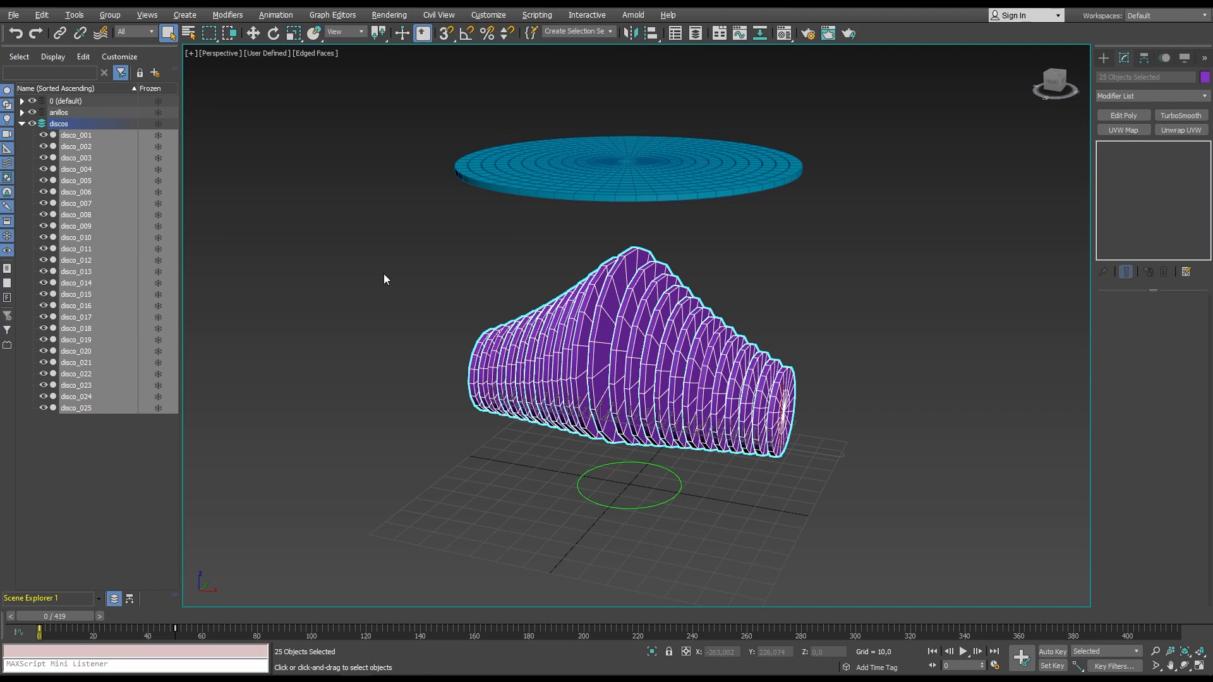
{"action": "left_click", "coordinate": [276, 15]}
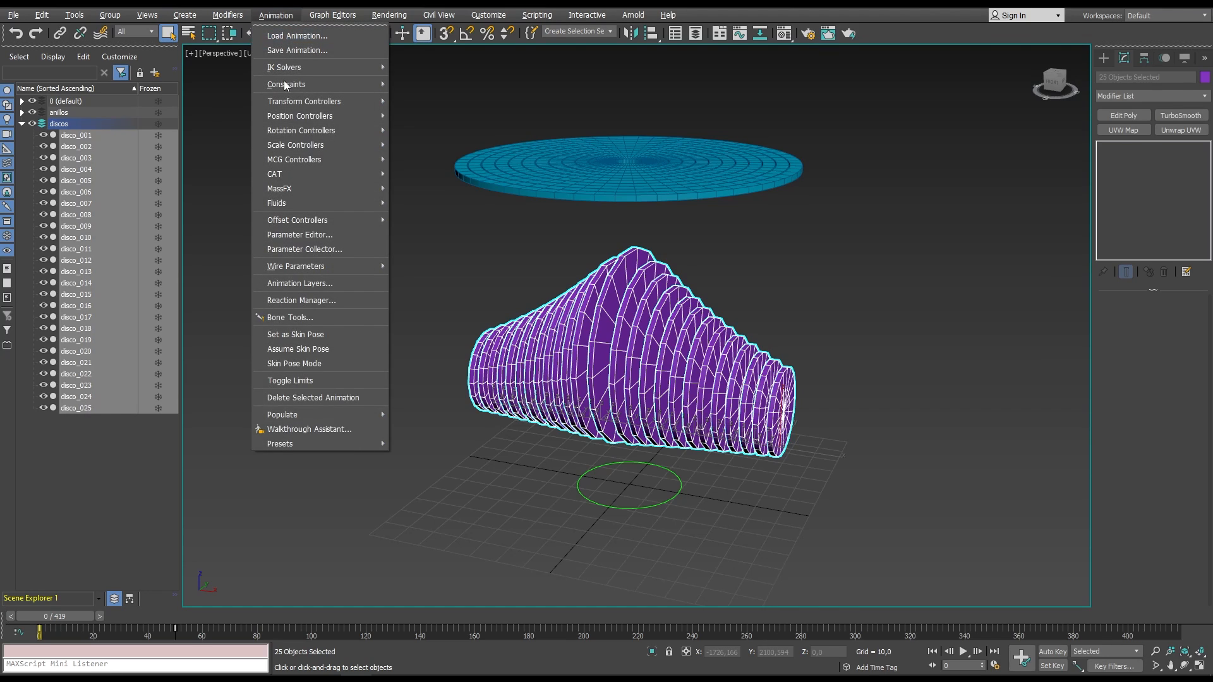
{"action": "mouse_move", "coordinate": [305, 217]}
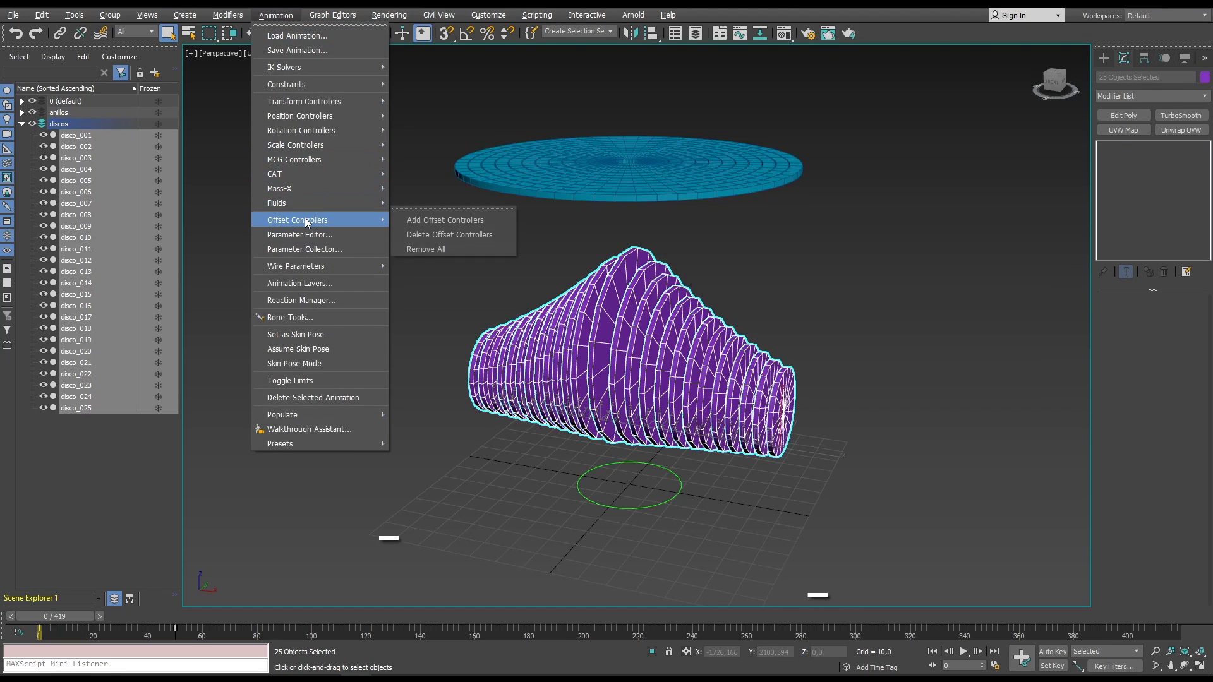
{"action": "left_click", "coordinate": [444, 209]}
{"action": "left_click_drag", "start_coordinate": [450, 193], "coordinate": [436, 318]}
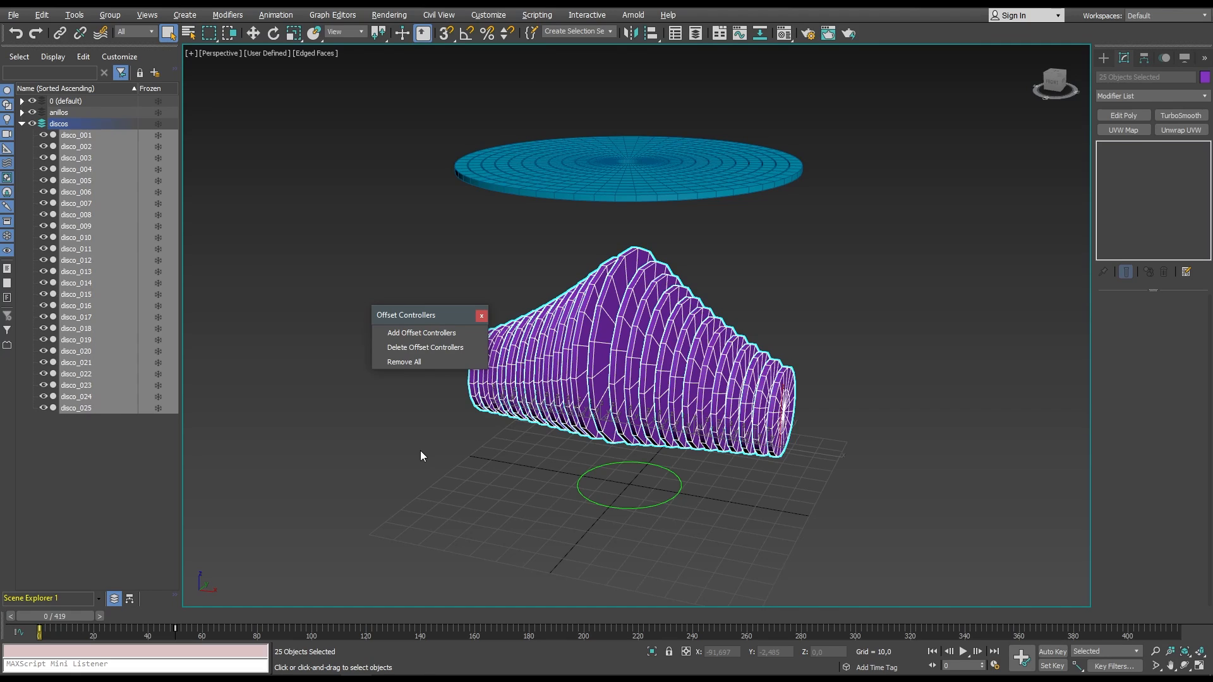
Add offset controllers to all animated X, Y and Z Rotation tracks of disco_001 through disco_025, listing Transform controllers.
{"action": "left_click", "coordinate": [438, 332]}
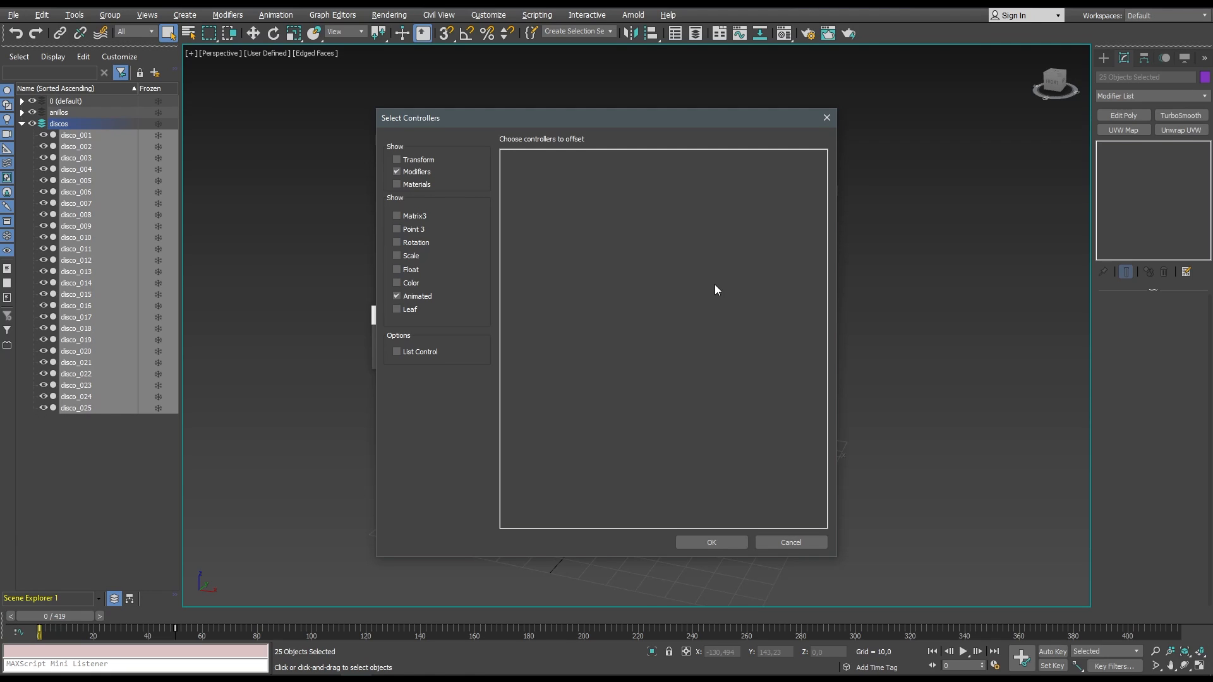
{"action": "left_click", "coordinate": [418, 159]}
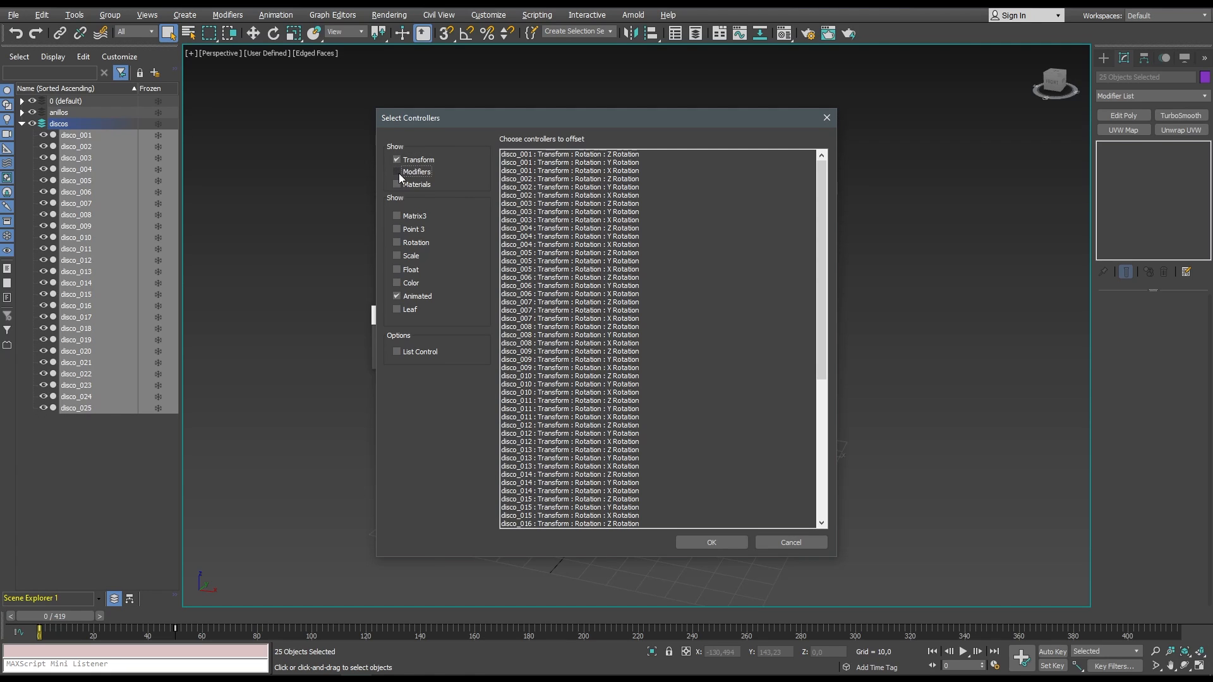
{"action": "left_click", "coordinate": [564, 154]}
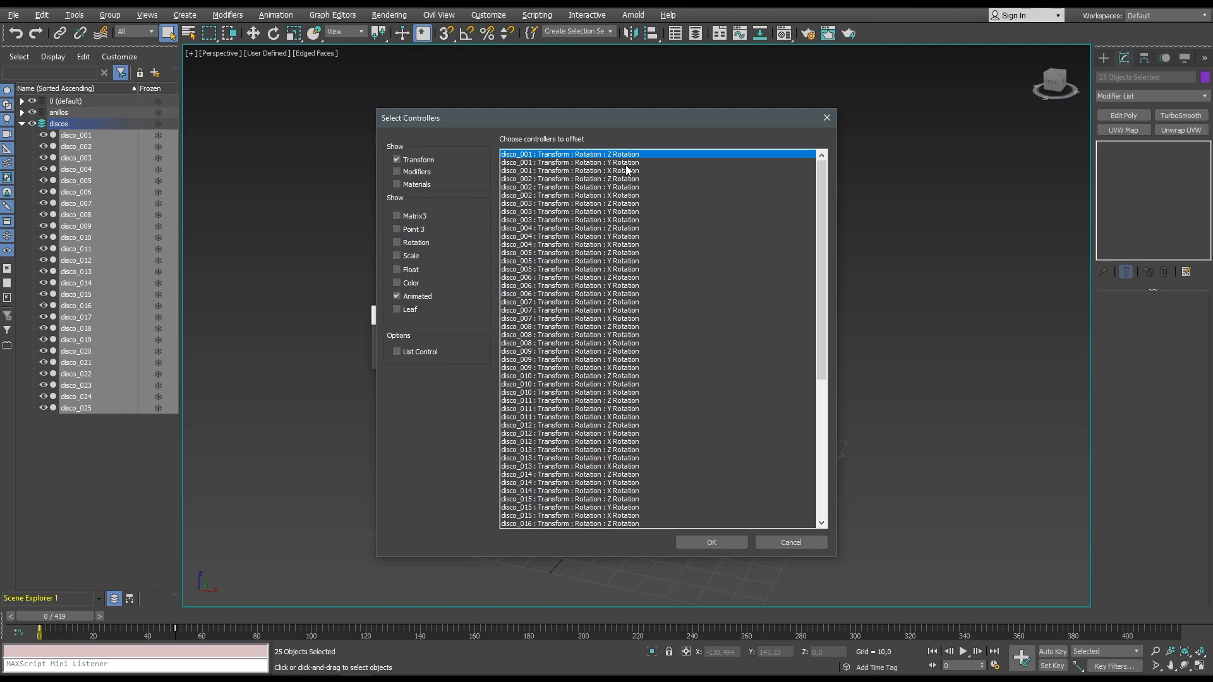
{"action": "scroll", "coordinate": [628, 256], "scroll_direction": "down", "scroll_amount": 8}
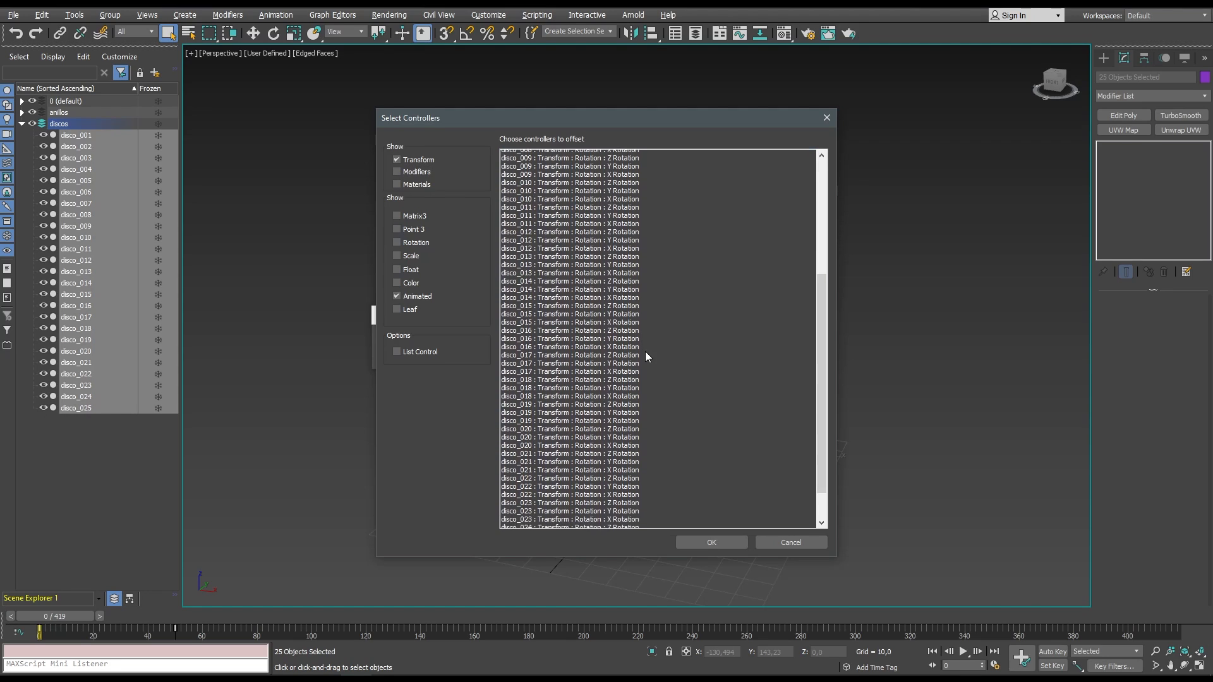
{"action": "scroll", "coordinate": [646, 353], "scroll_direction": "down", "scroll_amount": 2}
{"action": "left_click", "coordinate": [614, 524], "text": "shift"}
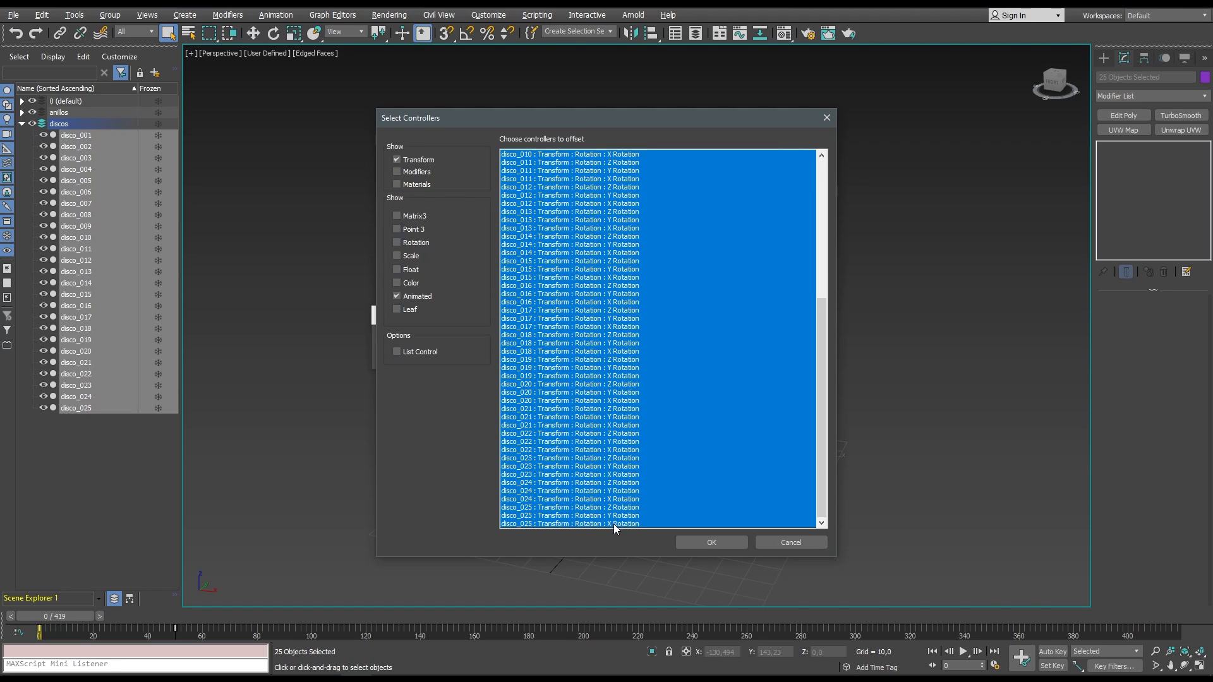
{"action": "left_click", "coordinate": [696, 543]}
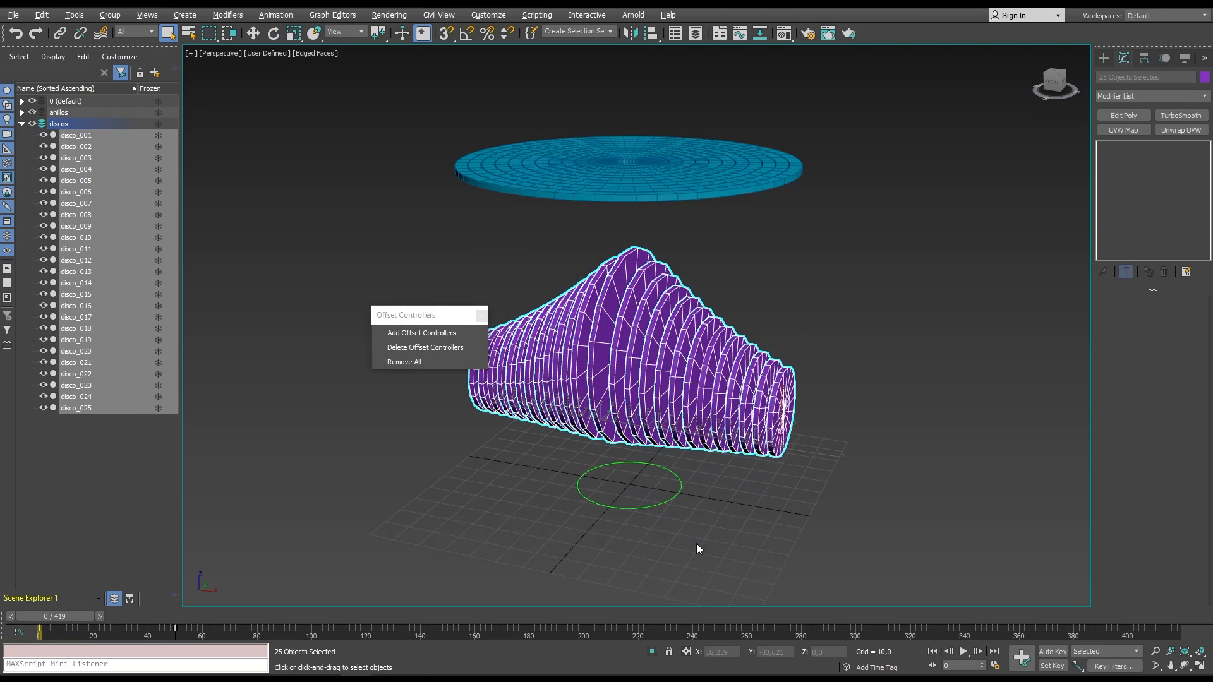
Scrub the timeline to around frame 144 to examine the staggered disc rotation, selecting disco_001 and disco_014 for comparison.
{"action": "left_click", "coordinate": [781, 410]}
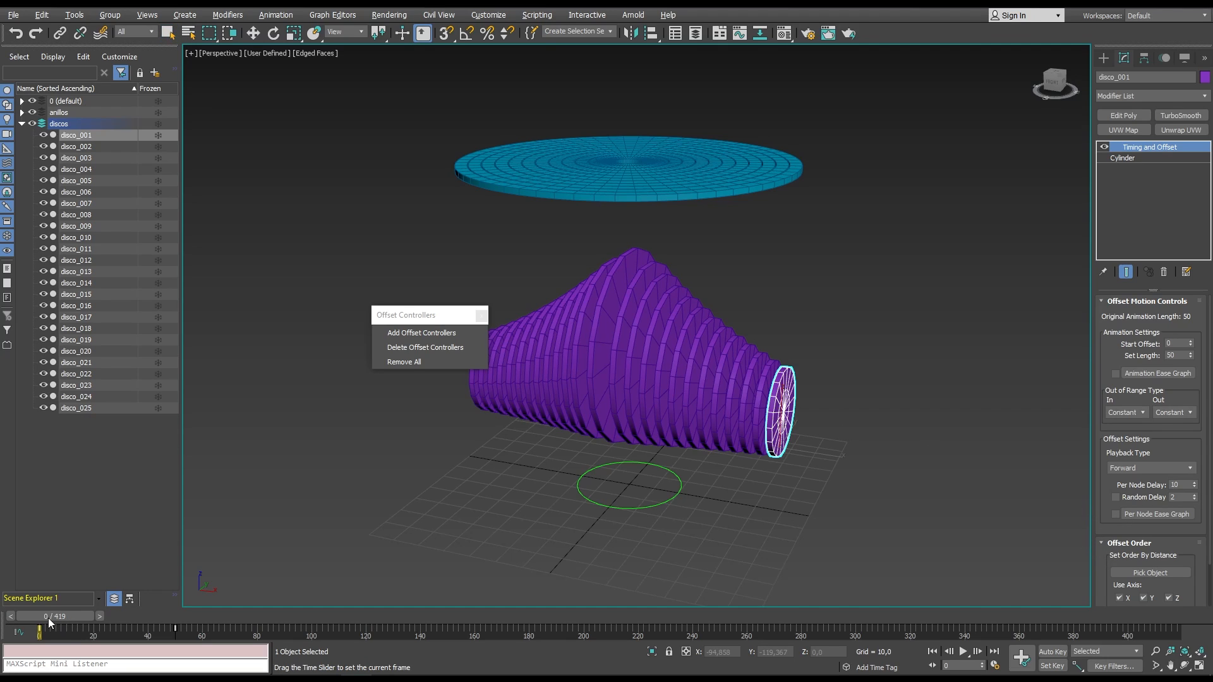
{"action": "left_click_drag", "start_coordinate": [48, 617], "coordinate": [136, 625]}
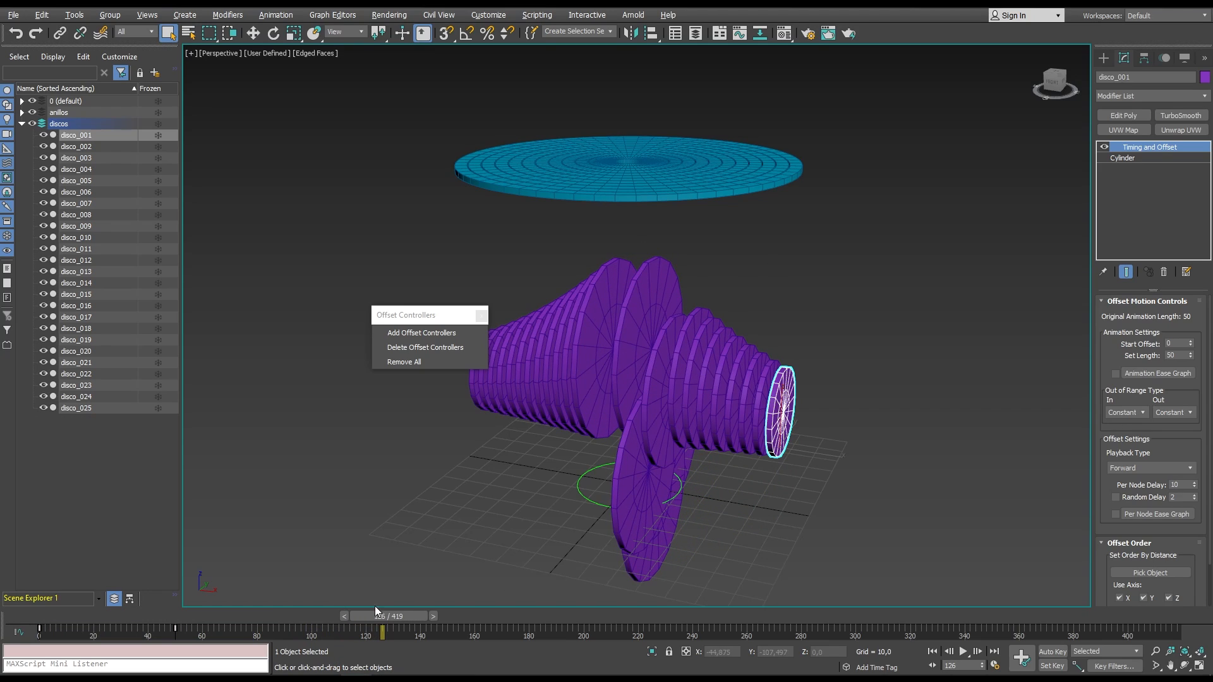
{"action": "left_click_drag", "start_coordinate": [377, 612], "coordinate": [390, 614]}
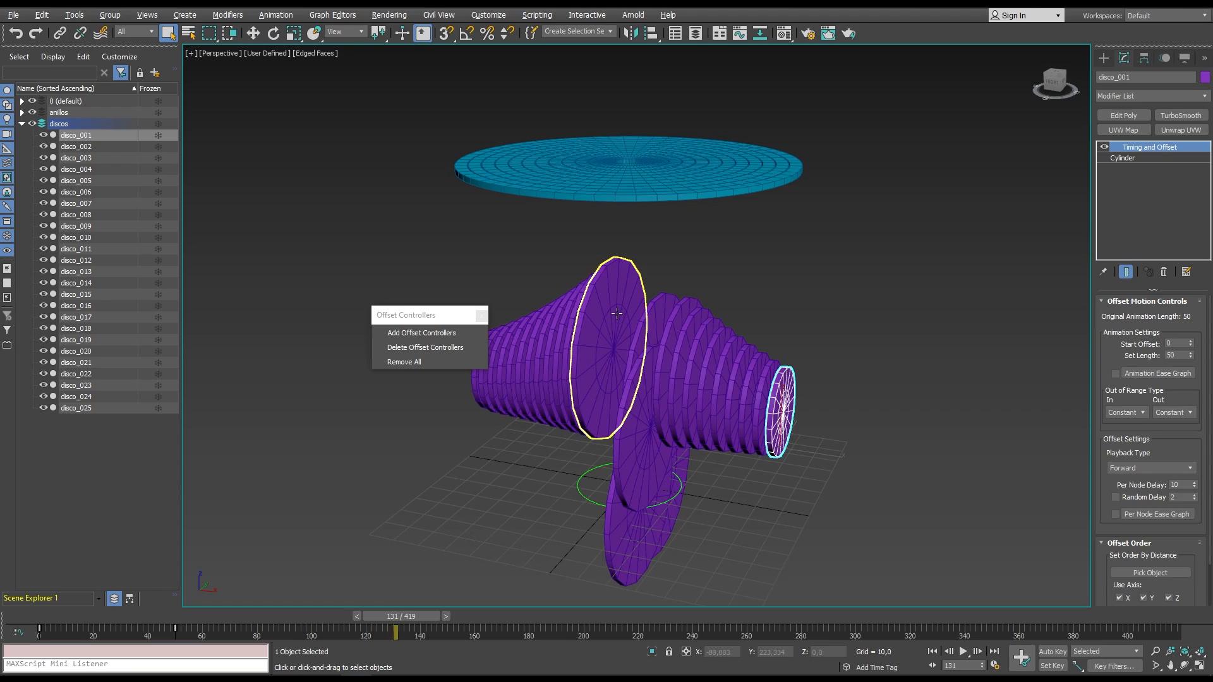
{"action": "left_click", "coordinate": [480, 400]}
{"action": "left_click_drag", "start_coordinate": [362, 619], "coordinate": [331, 616]}
{"action": "left_click_drag", "start_coordinate": [370, 657], "coordinate": [434, 662]}
{"action": "key", "text": "q"}
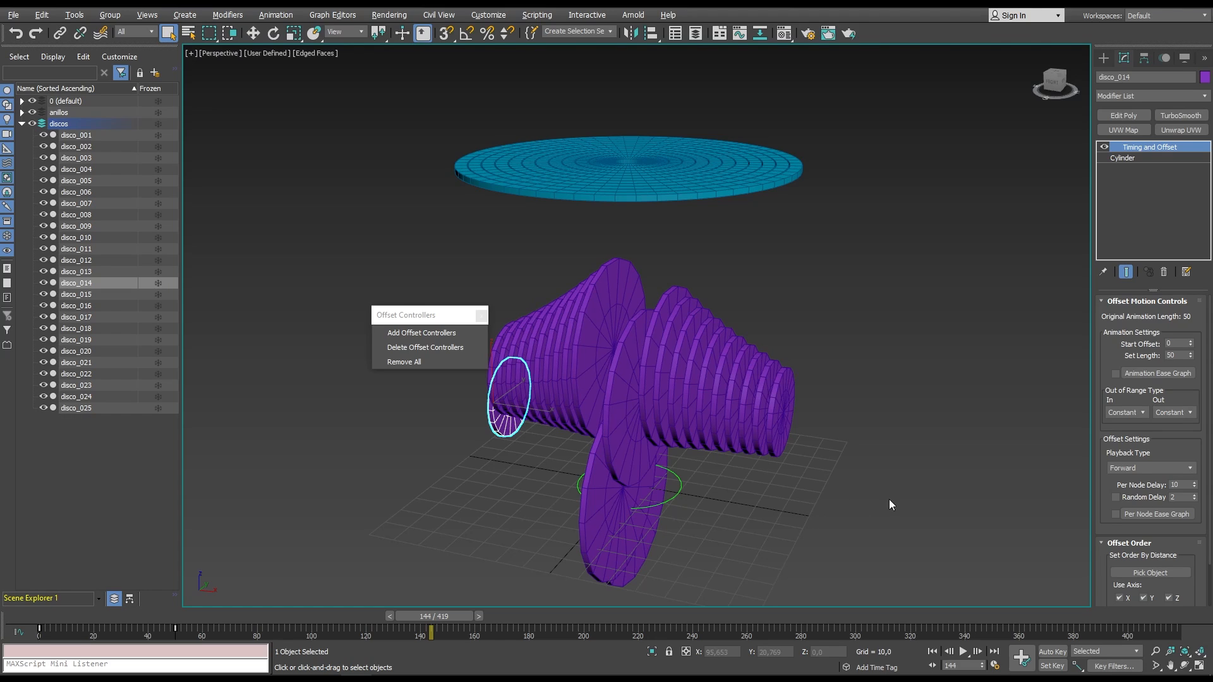
Inspect the Order ID of disco_001, disco_002 and disco_003, and at frame 0 that of disco_013 and disco_025.
{"action": "left_click", "coordinate": [806, 415]}
{"action": "left_click", "coordinate": [782, 408]}
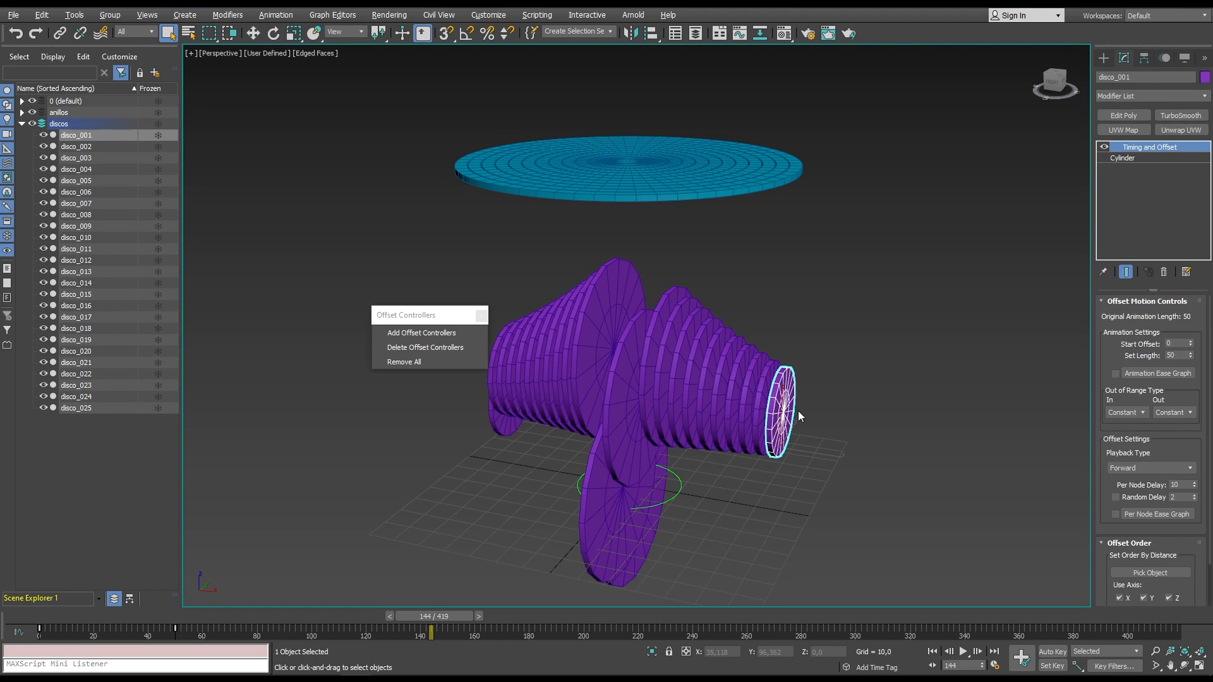
{"action": "scroll", "coordinate": [1117, 378], "scroll_direction": "down", "scroll_amount": 2}
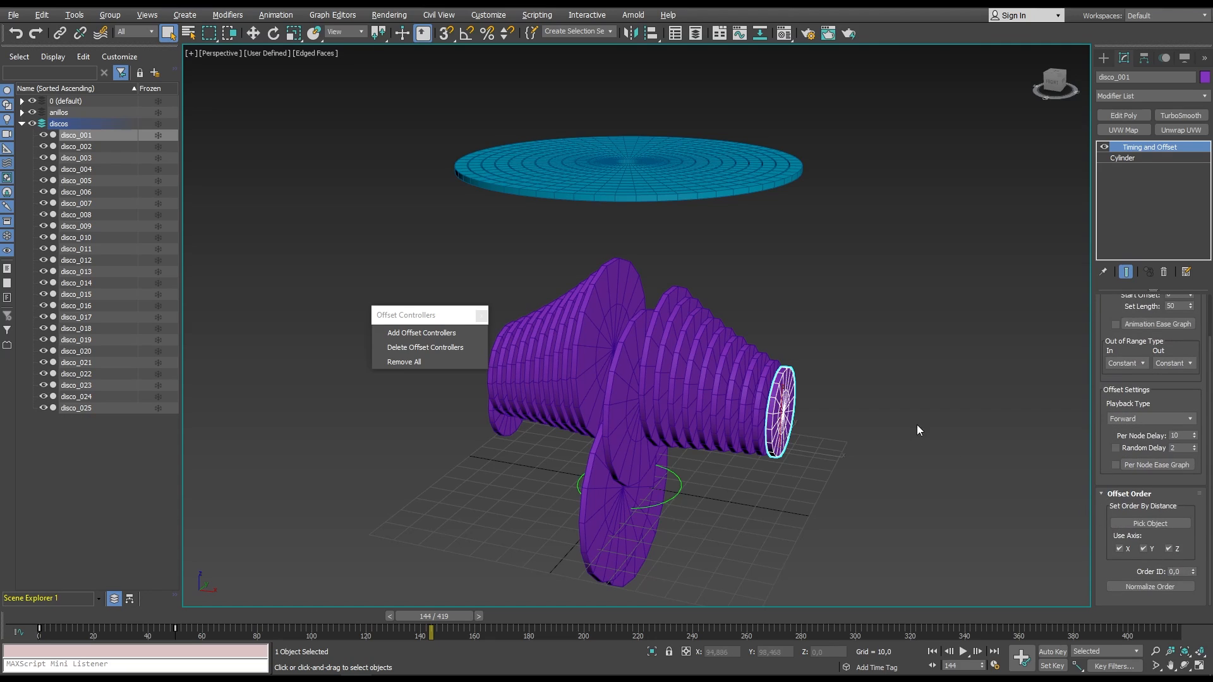
{"action": "left_click", "coordinate": [763, 420]}
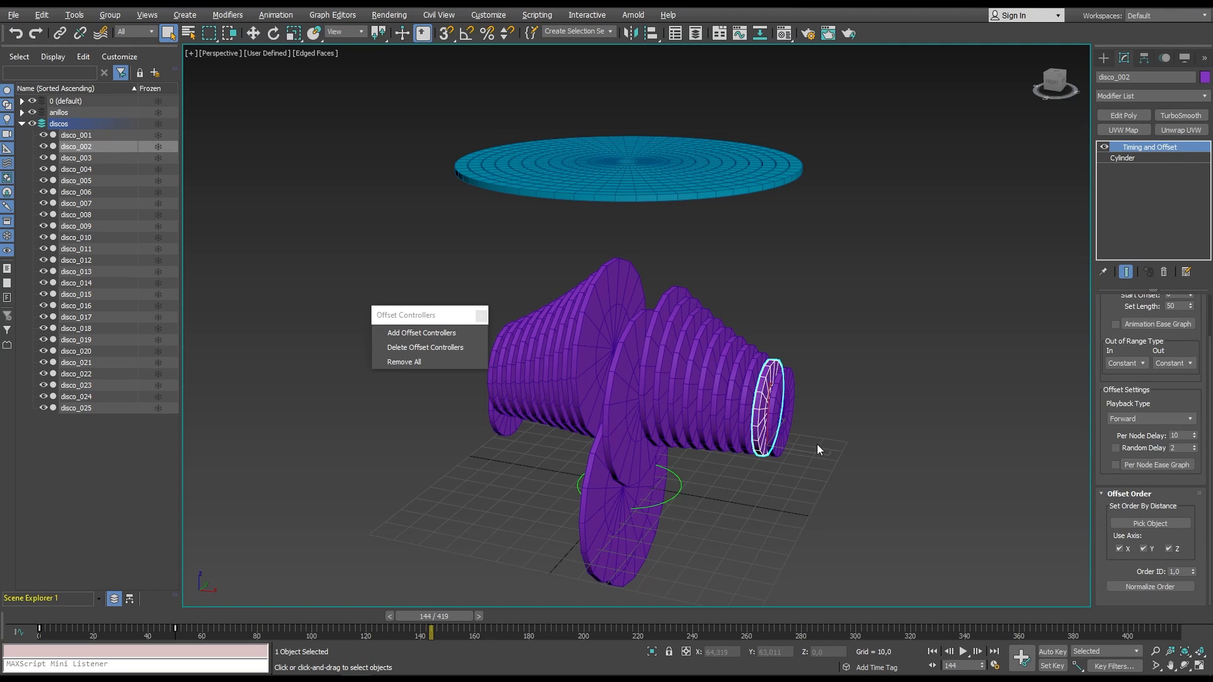
{"action": "left_click", "coordinate": [747, 422]}
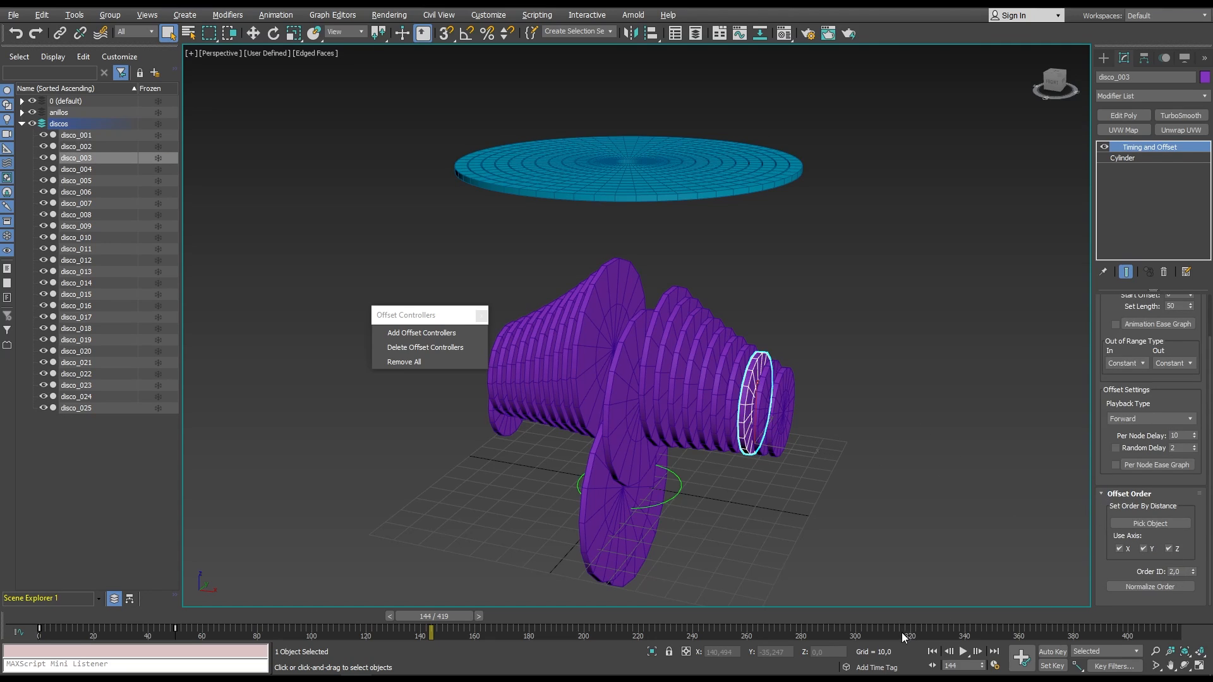
{"action": "left_click", "coordinate": [932, 652]}
{"action": "left_click", "coordinate": [602, 308]}
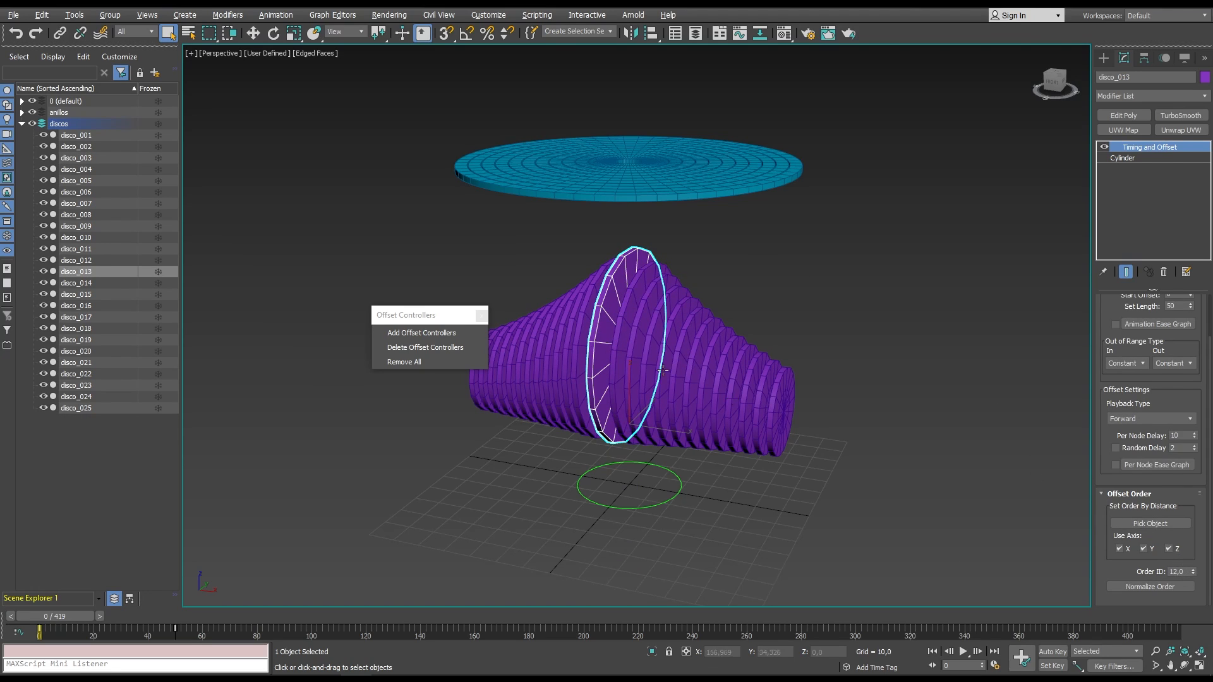
{"action": "left_click", "coordinate": [583, 349]}
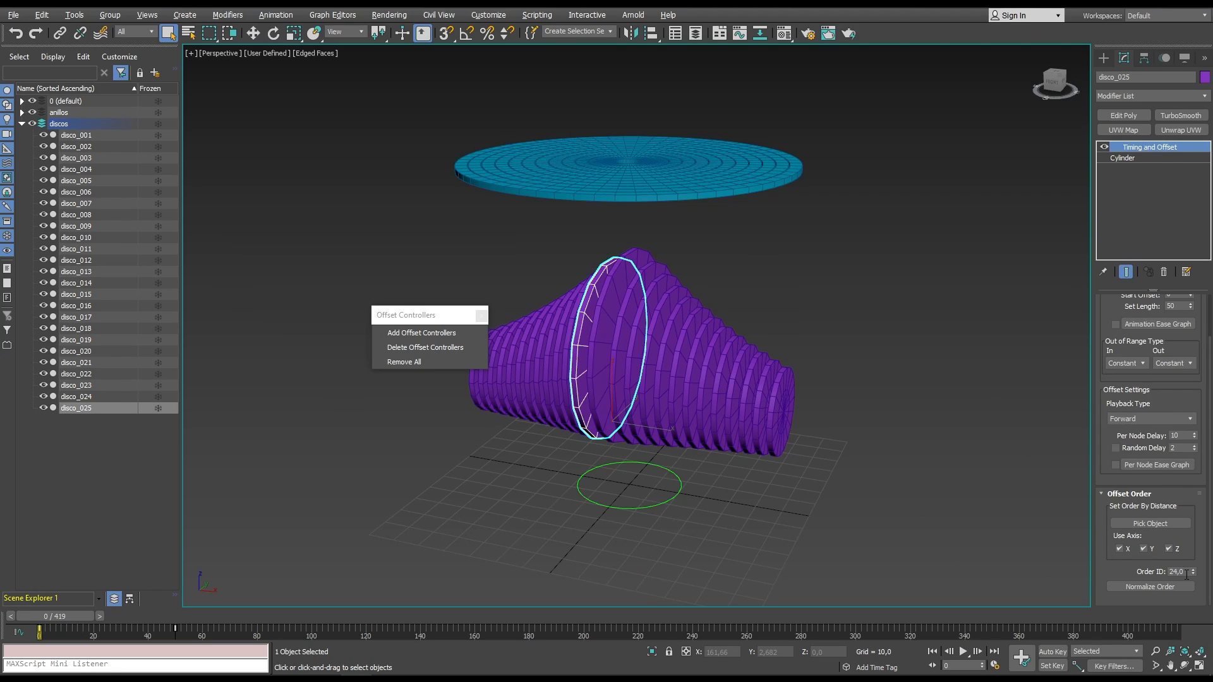
Set the offset order by distance from disco_001, normalize it, and check the Order IDs of disco_013 and its neighbour.
{"action": "key", "text": "w"}
{"action": "left_click", "coordinate": [781, 411]}
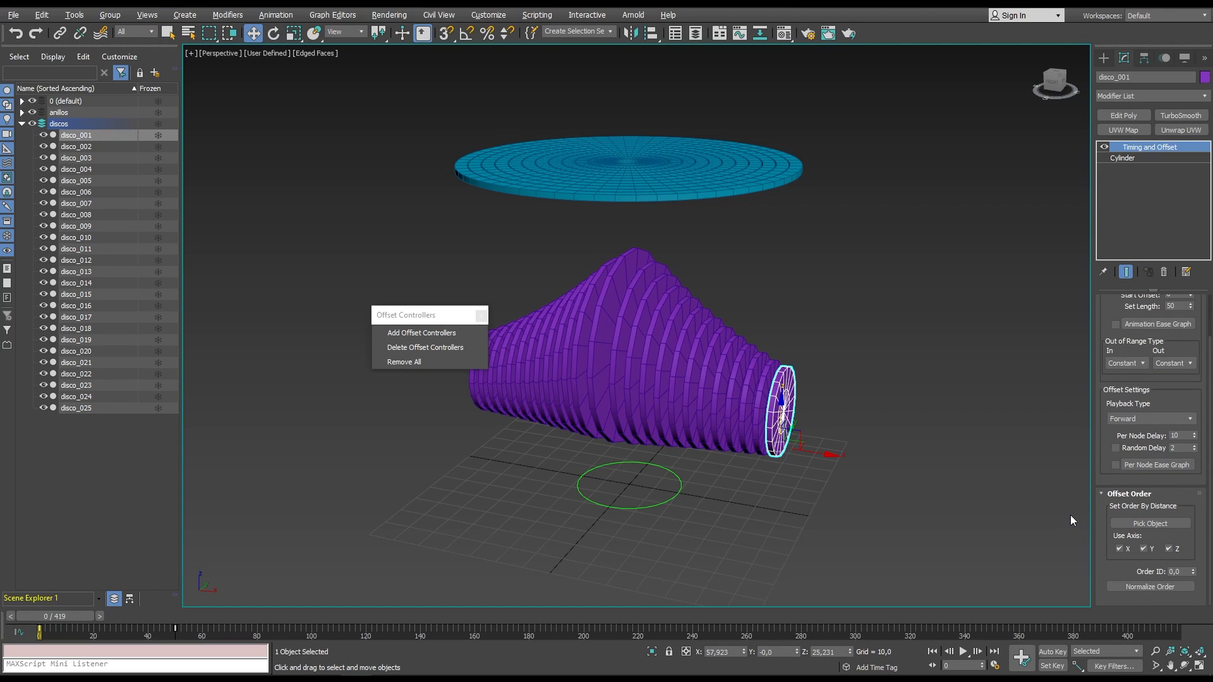
{"action": "left_click", "coordinate": [1167, 524]}
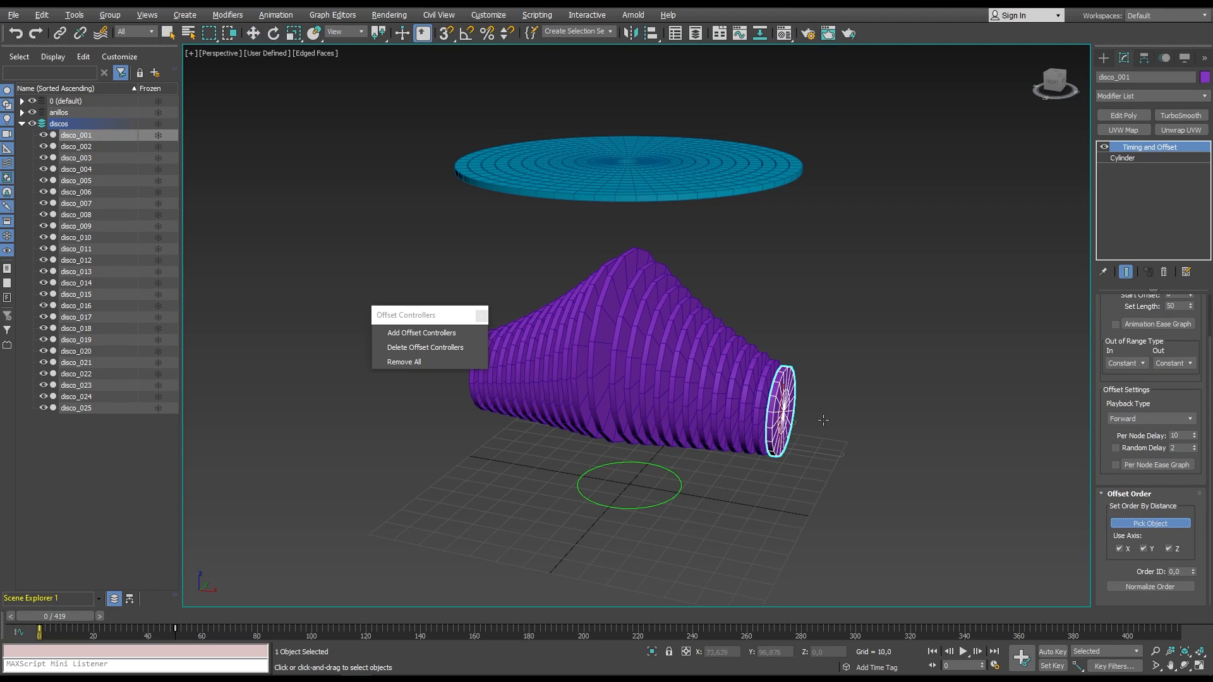
{"action": "left_click", "coordinate": [783, 413]}
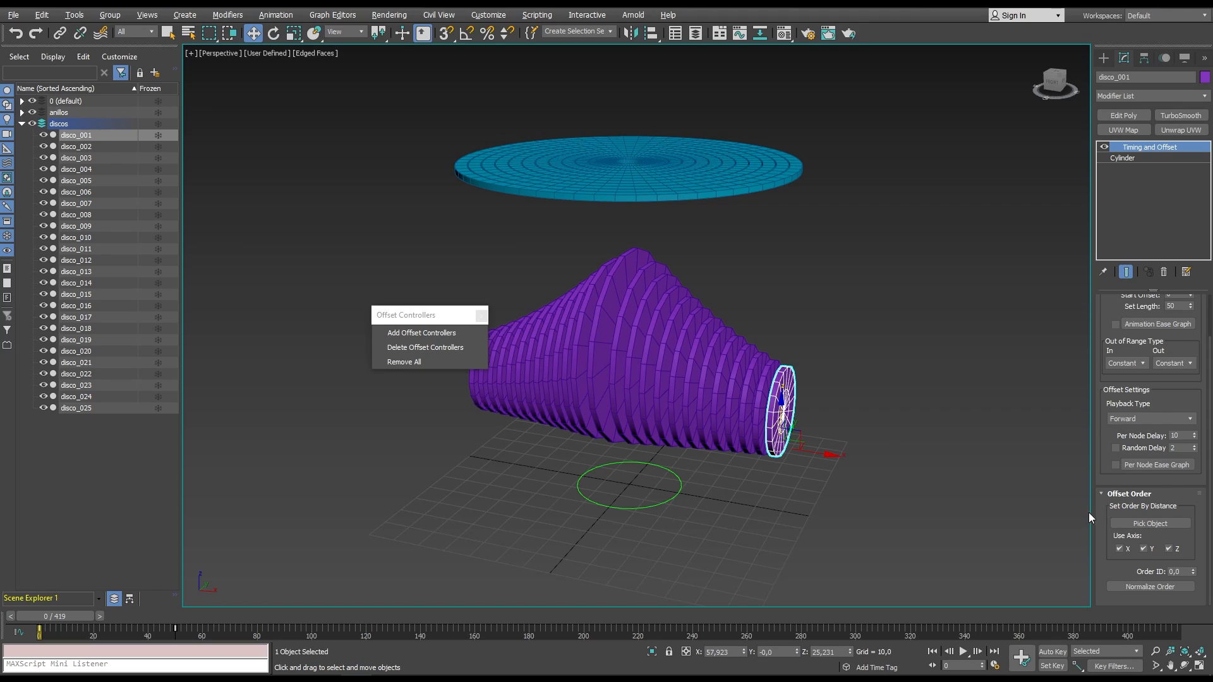
{"action": "left_click", "coordinate": [1144, 588]}
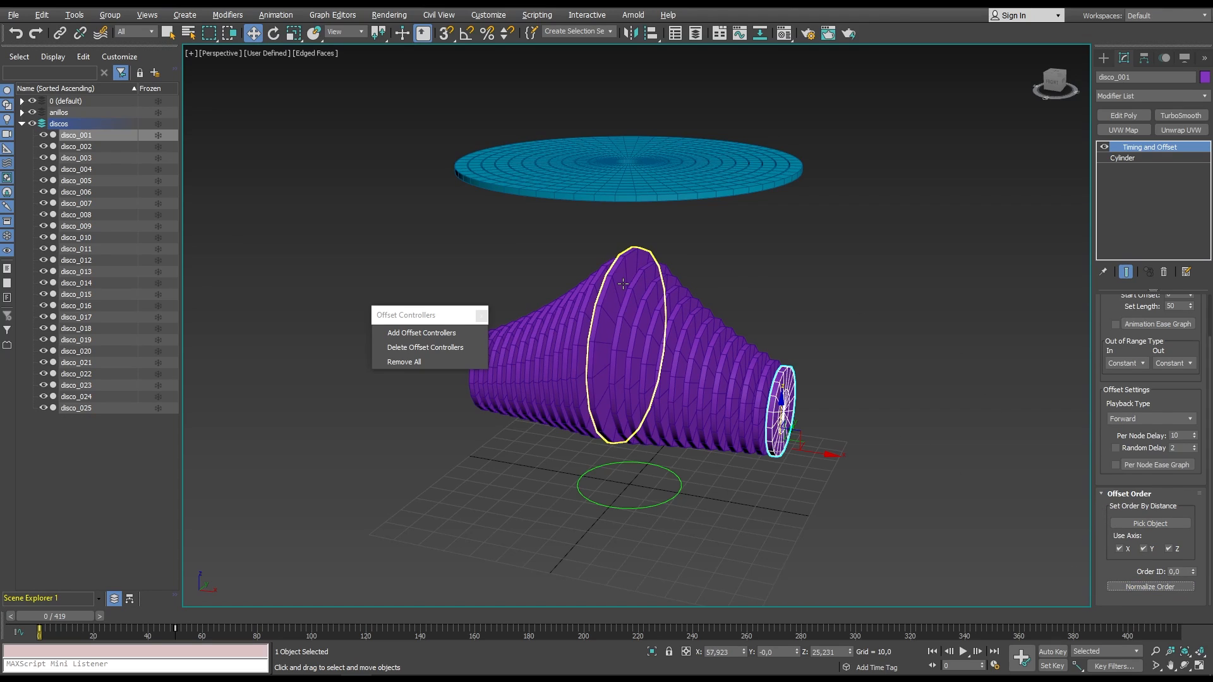
{"action": "left_click", "coordinate": [663, 283]}
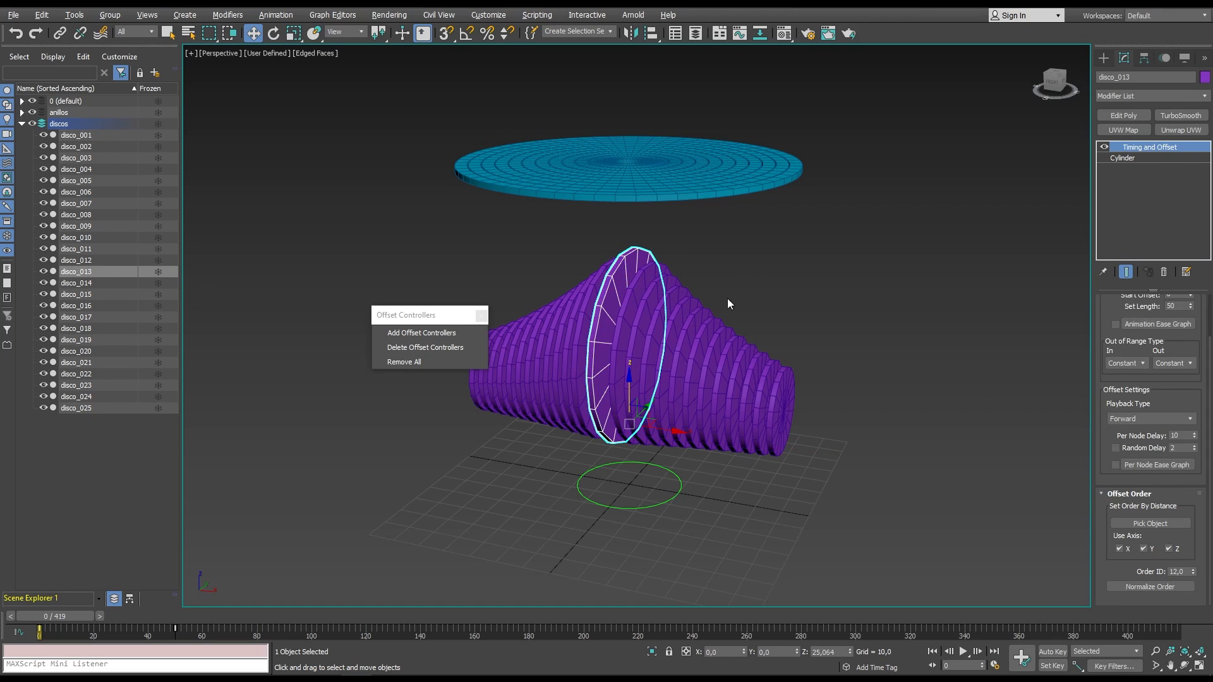
{"action": "left_click", "coordinate": [585, 318]}
{"action": "left_click", "coordinate": [935, 489]}
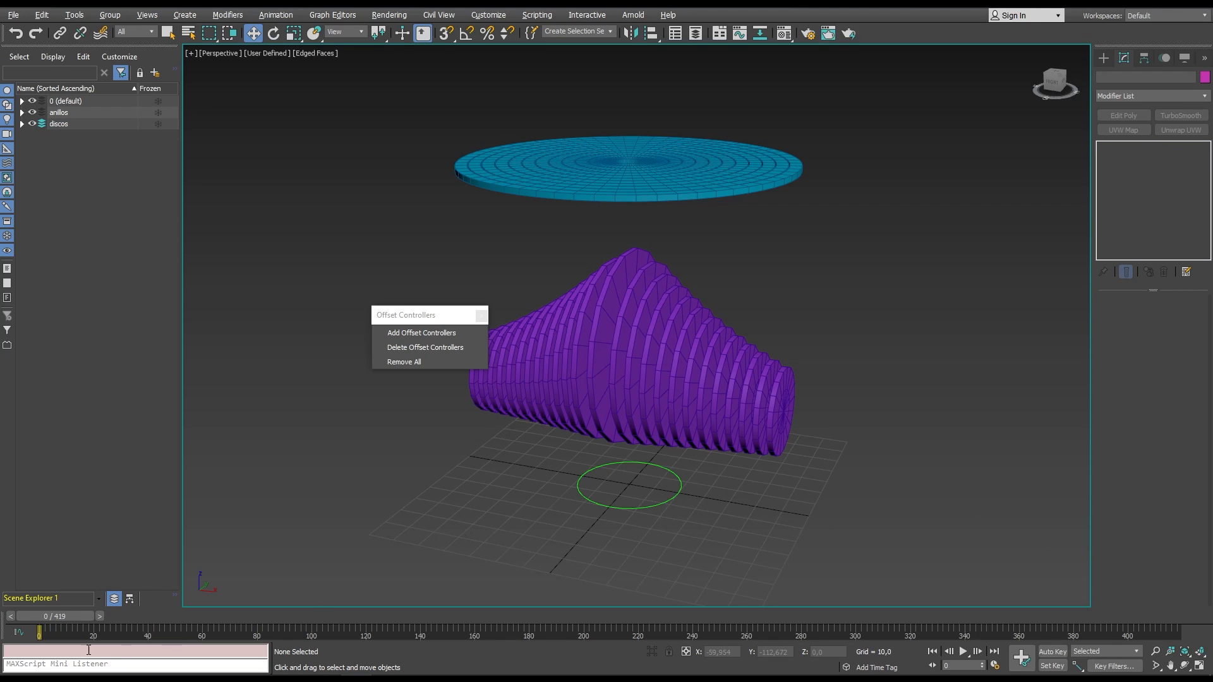
Play the disc animation with disco_001 selected and set both the In and Out out-of-range types to Loop.
{"action": "mouse_move", "coordinate": [46, 623]}
{"action": "left_mouse_down"}
{"action": "mouse_move", "coordinate": [471, 622]}
{"action": "mouse_move", "coordinate": [659, 598]}
{"action": "mouse_move", "coordinate": [851, 601]}
{"action": "mouse_move", "coordinate": [38, 613]}
{"action": "left_mouse_up"}
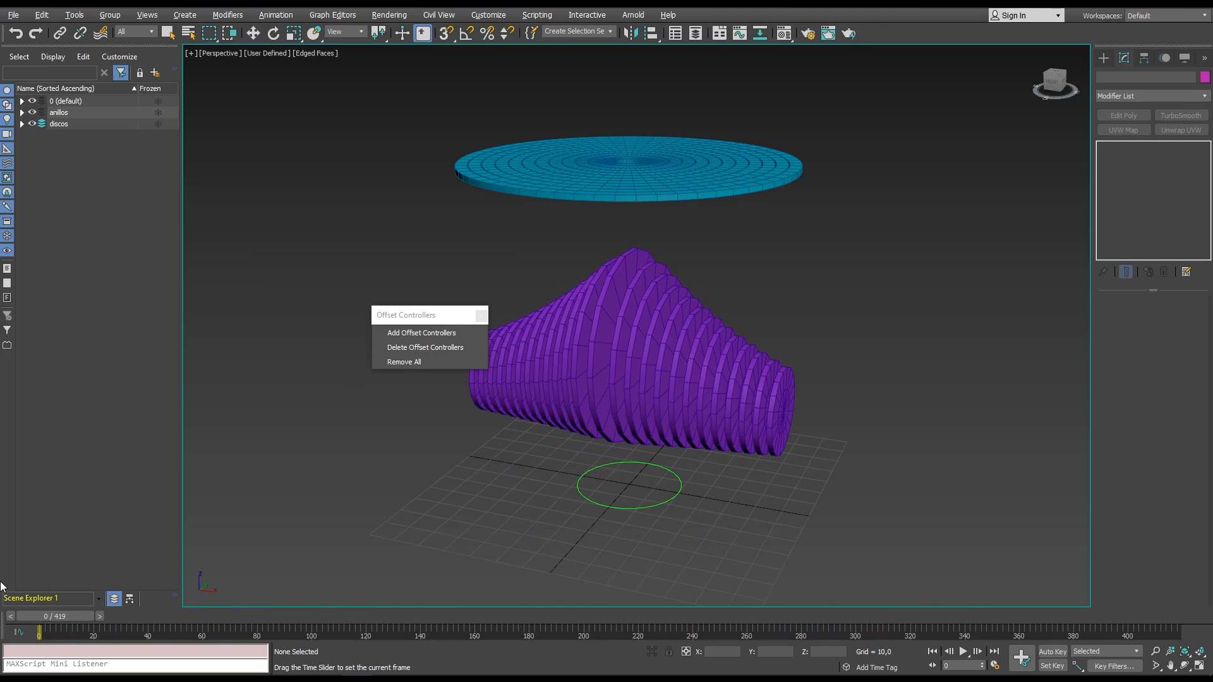
{"action": "key", "text": "w"}
{"action": "left_click", "coordinate": [782, 411]}
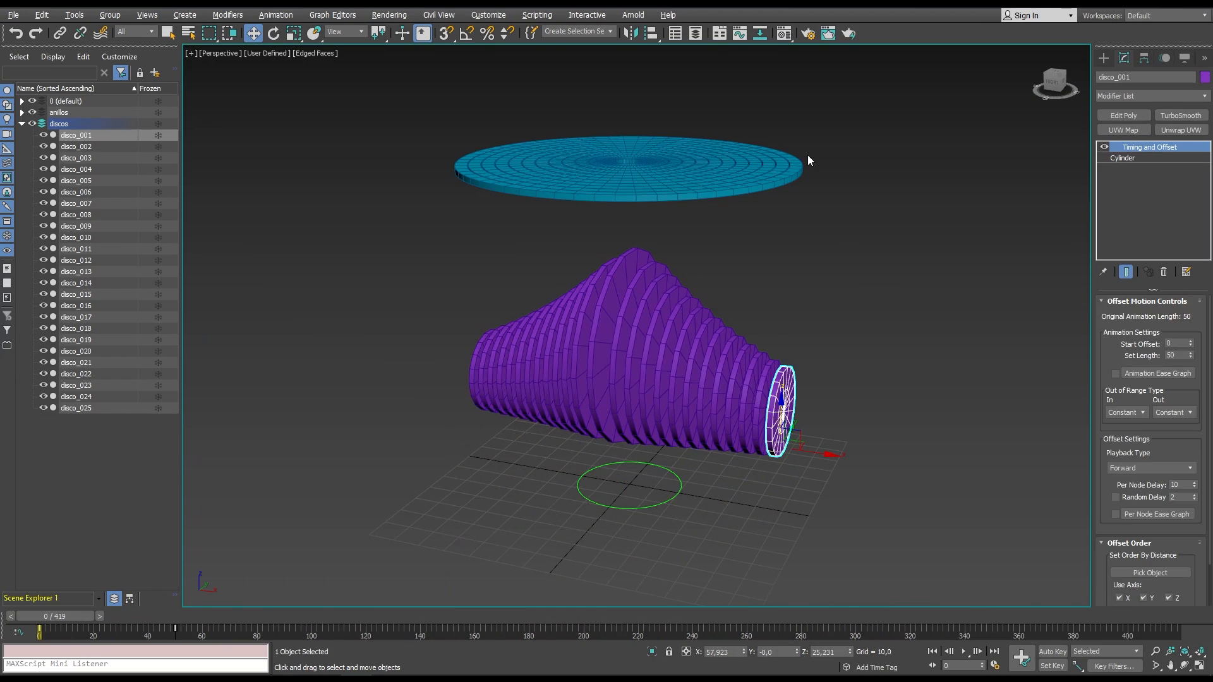
{"action": "left_click", "coordinate": [963, 650]}
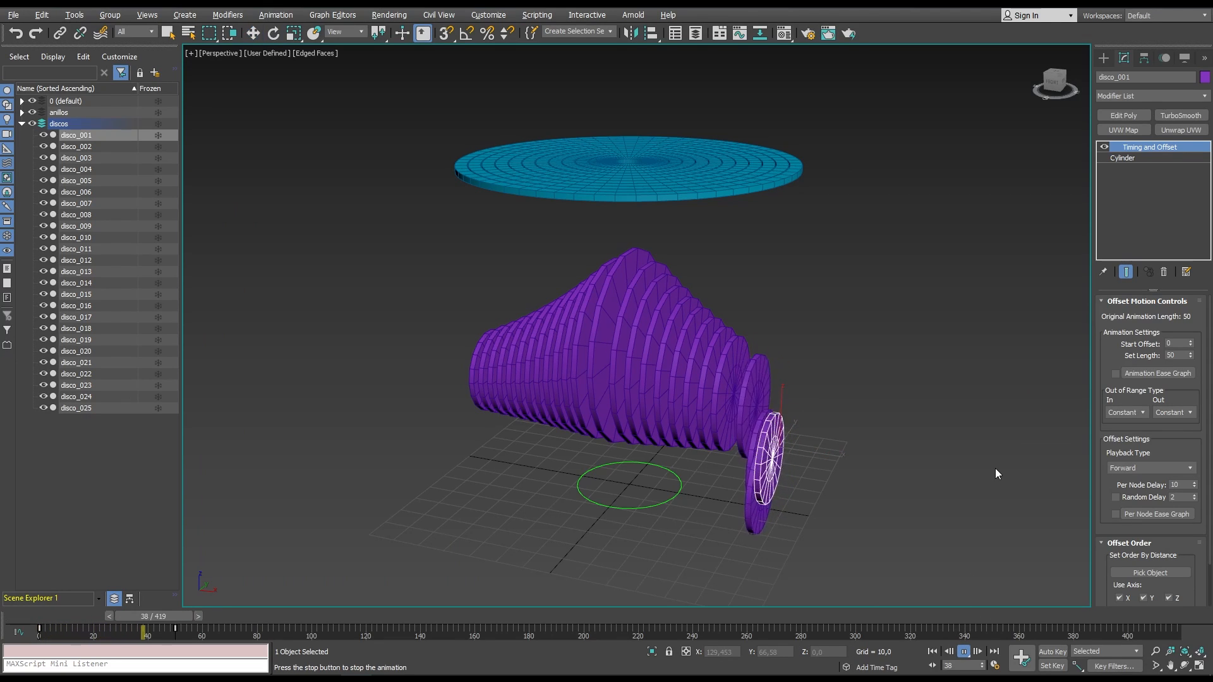
{"action": "left_click", "coordinate": [1135, 412]}
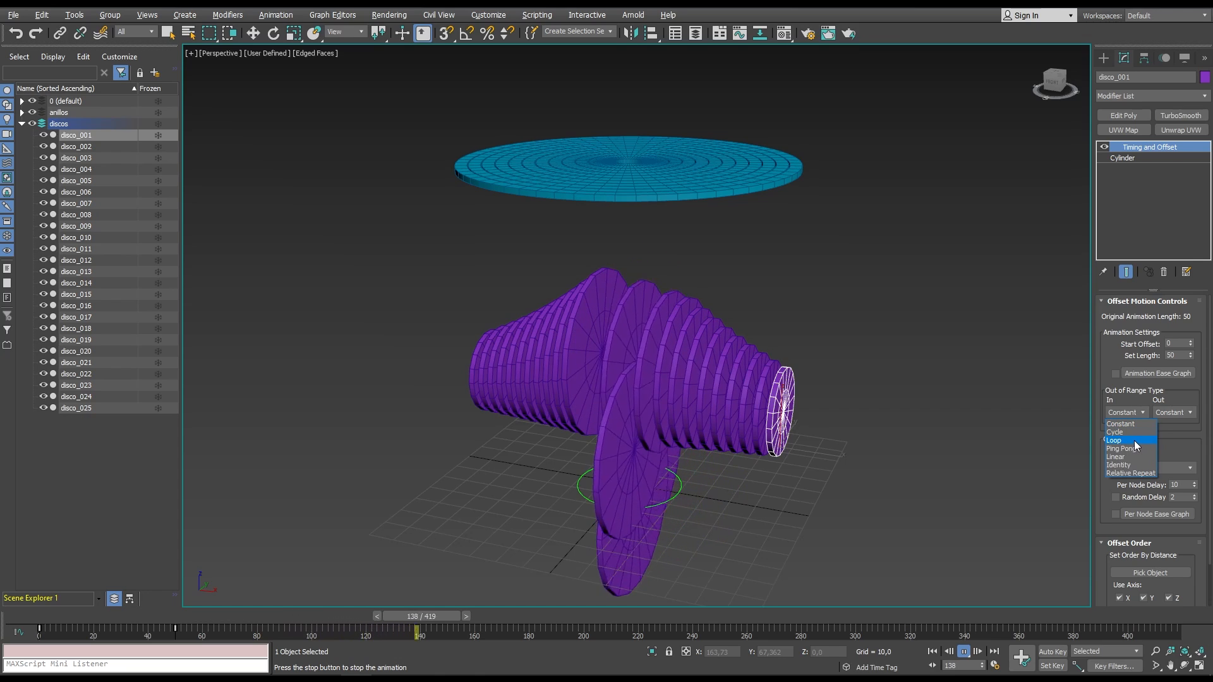
{"action": "left_click", "coordinate": [1134, 441]}
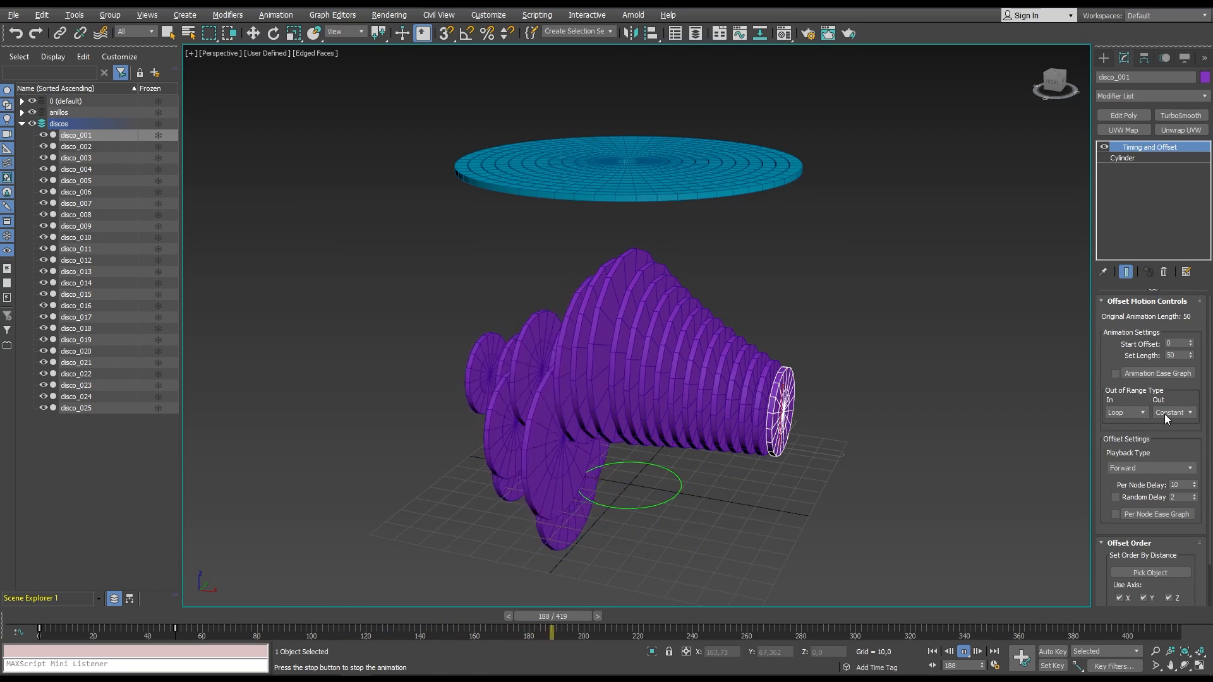
{"action": "left_click", "coordinate": [1165, 414]}
{"action": "left_click", "coordinate": [1179, 441]}
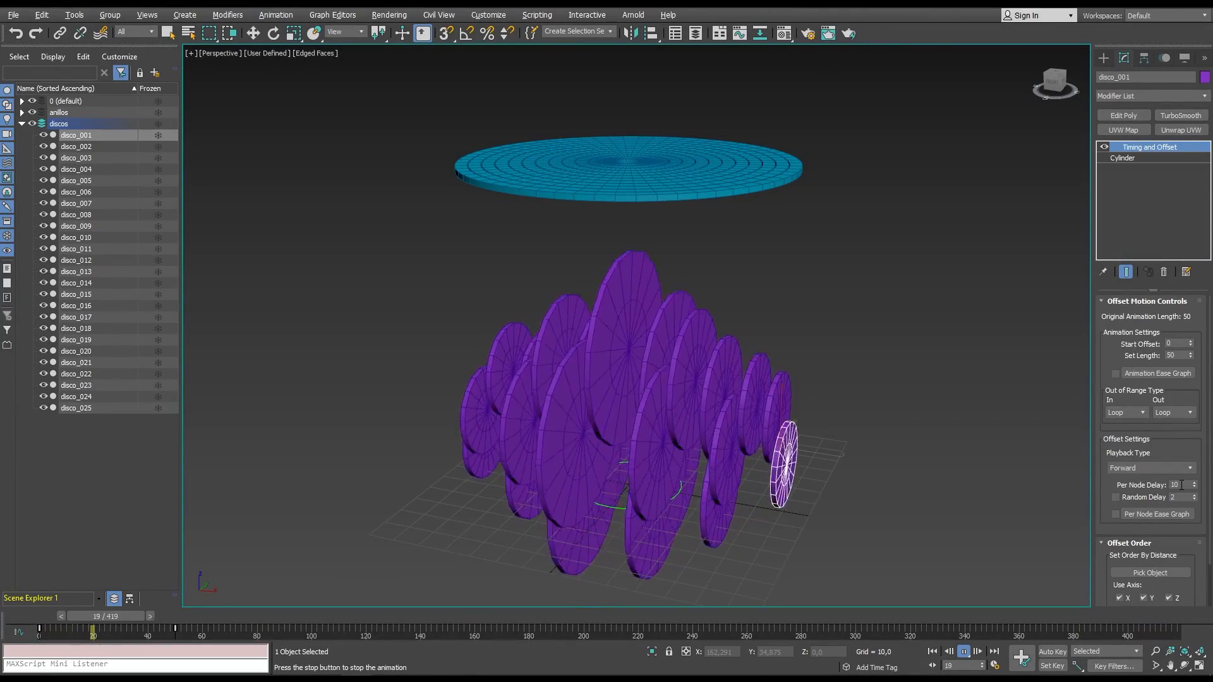
Set the Per Node Delay of the disc offset to 1.
{"action": "left_click_drag", "start_coordinate": [1179, 485], "coordinate": [1153, 484]}
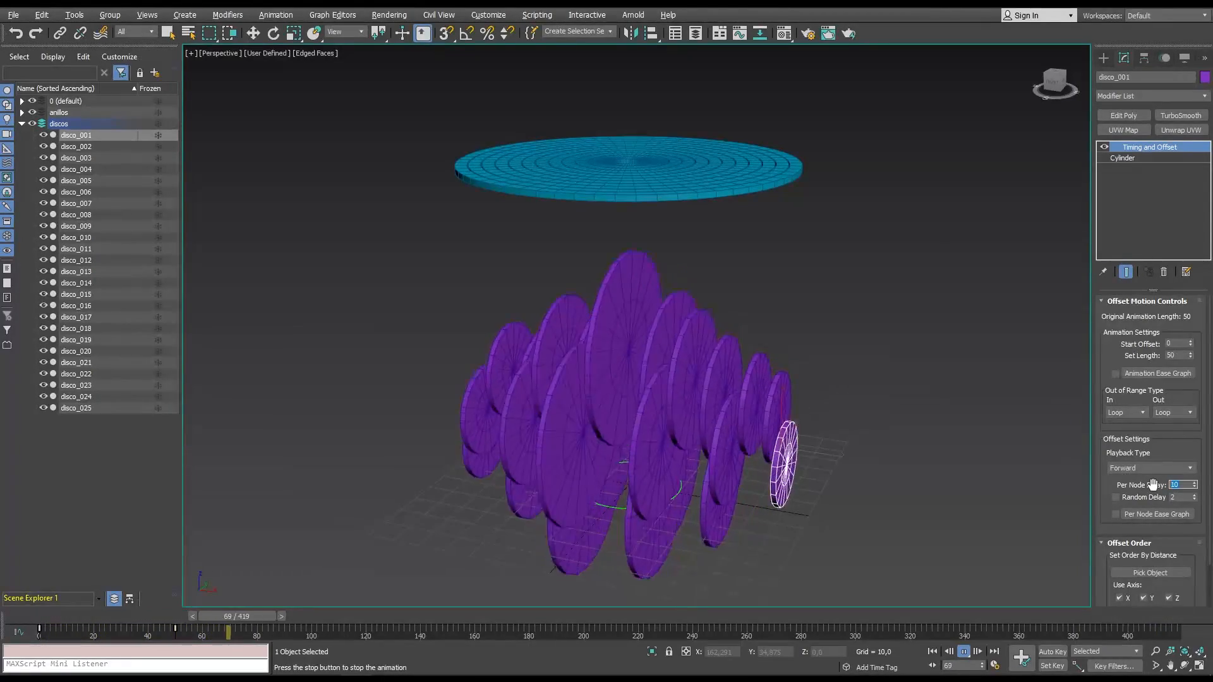
{"action": "type", "text": "1"}
{"action": "key", "text": "Return"}
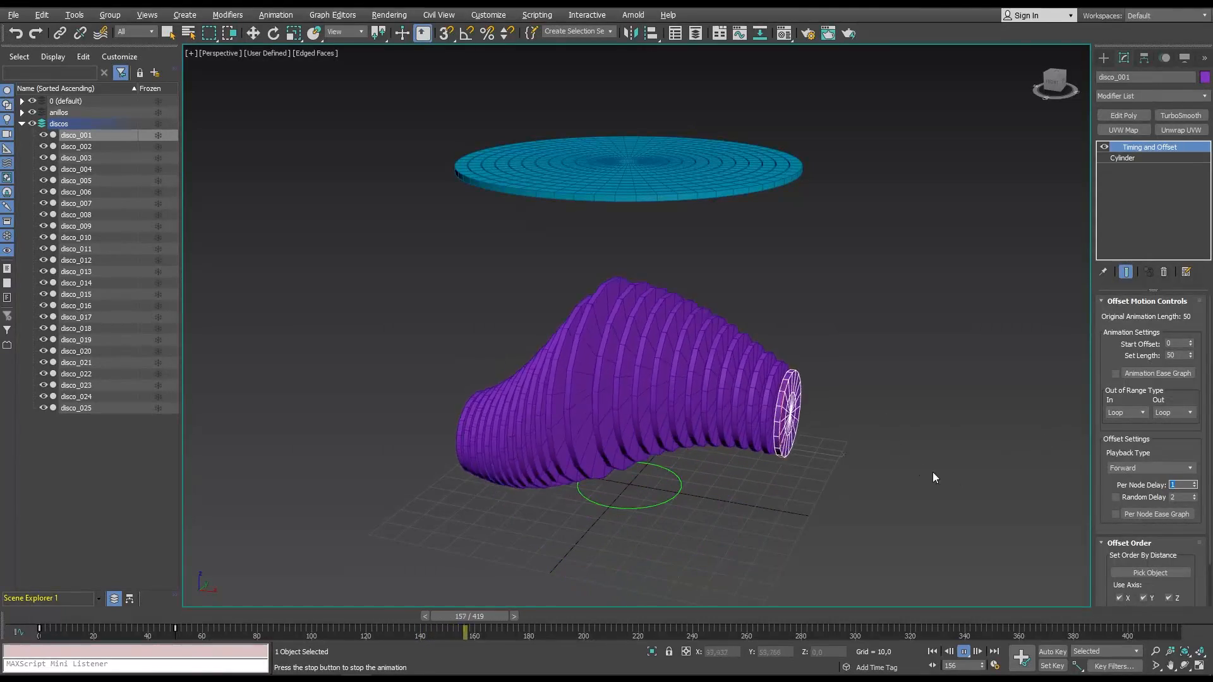
Change the offset's playback type to From Center and set the animation length to 25.
{"action": "left_click", "coordinate": [1135, 468]}
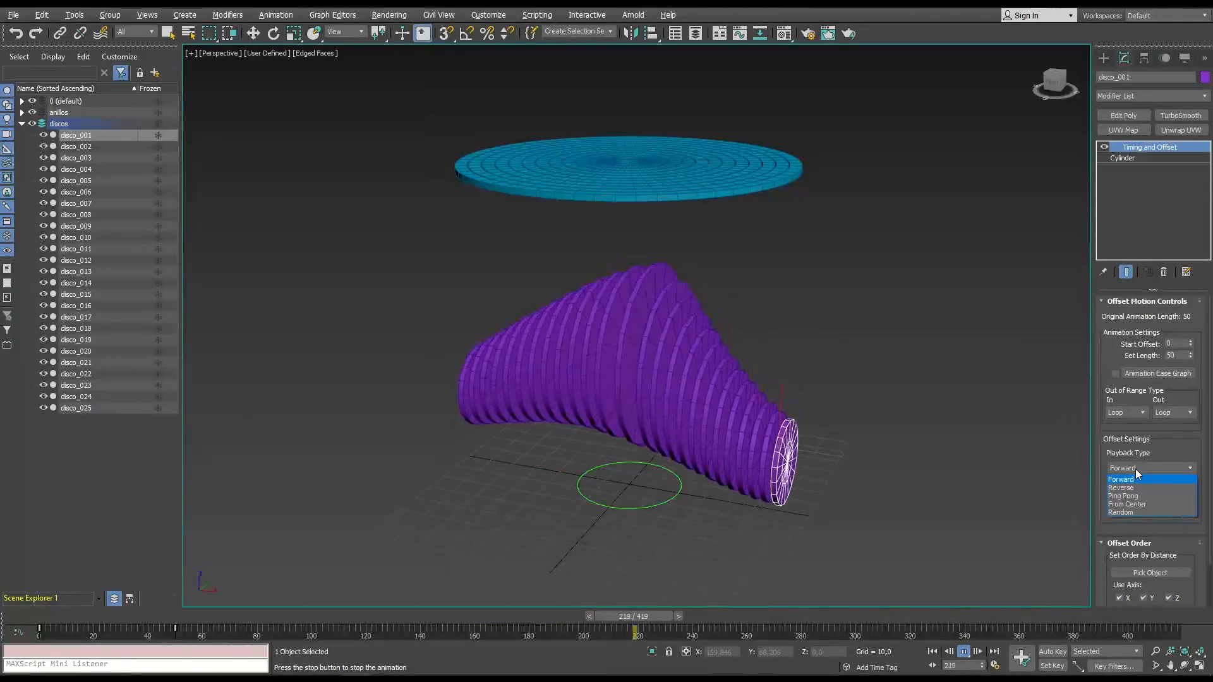
{"action": "left_click", "coordinate": [1143, 503]}
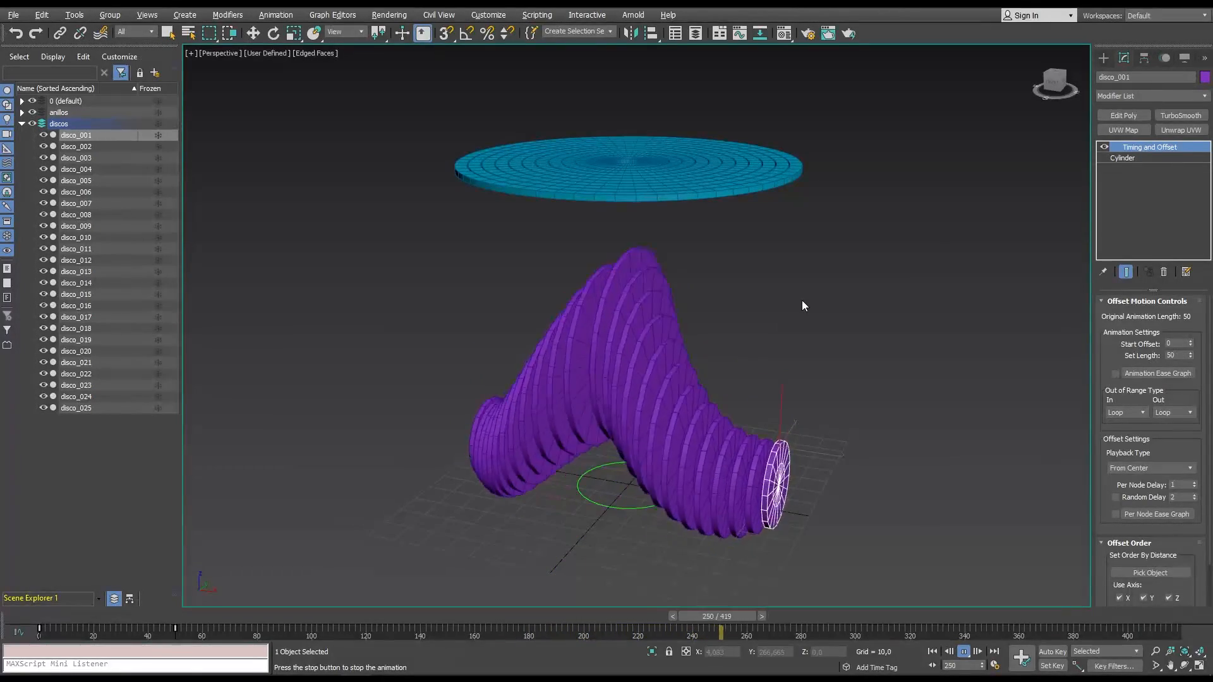
{"action": "double_click", "coordinate": [1176, 355]}
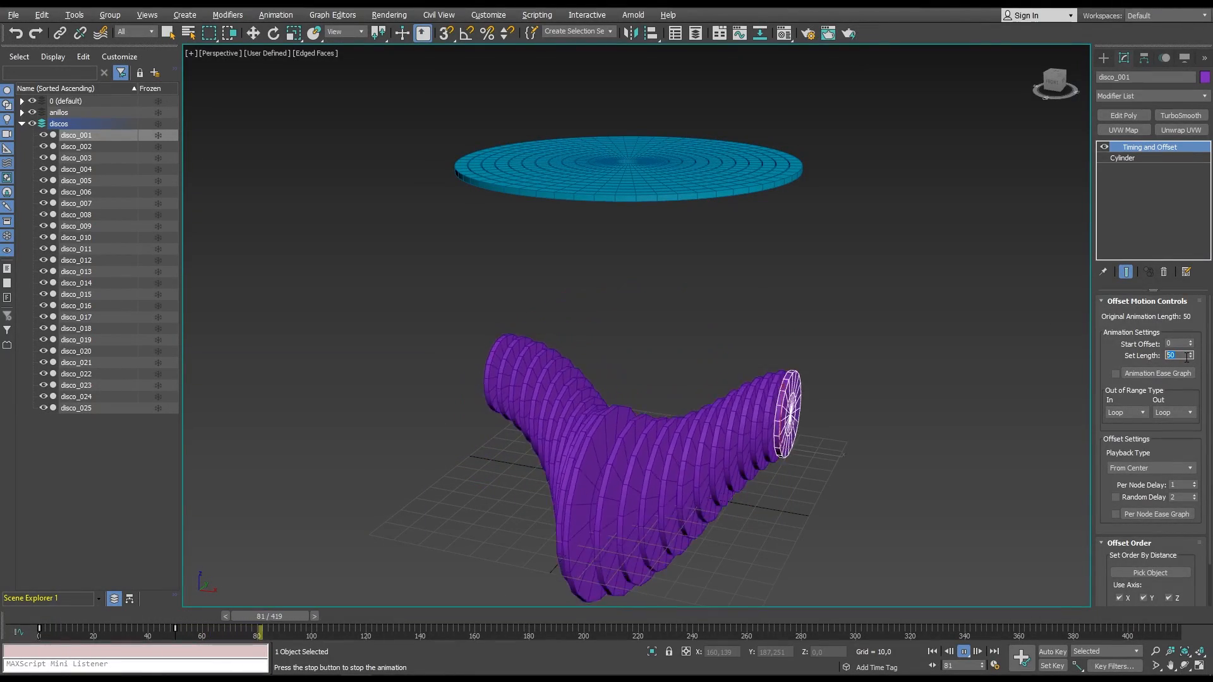
{"action": "type", "text": "25"}
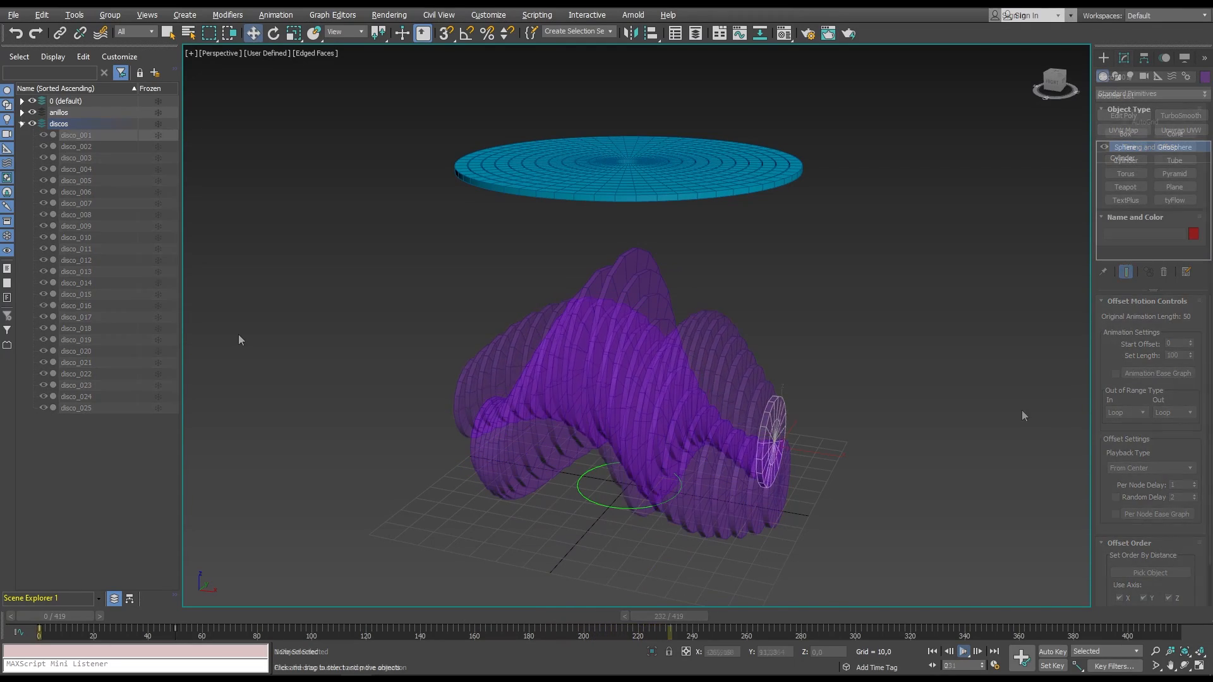
Create a layer named ejes and draw an upright cylinder beside the discs, about 3,2 in radius and 93 high.
{"action": "left_click", "coordinate": [154, 73]}
{"action": "type", "text": "ejes"}
{"action": "key", "text": "Return"}
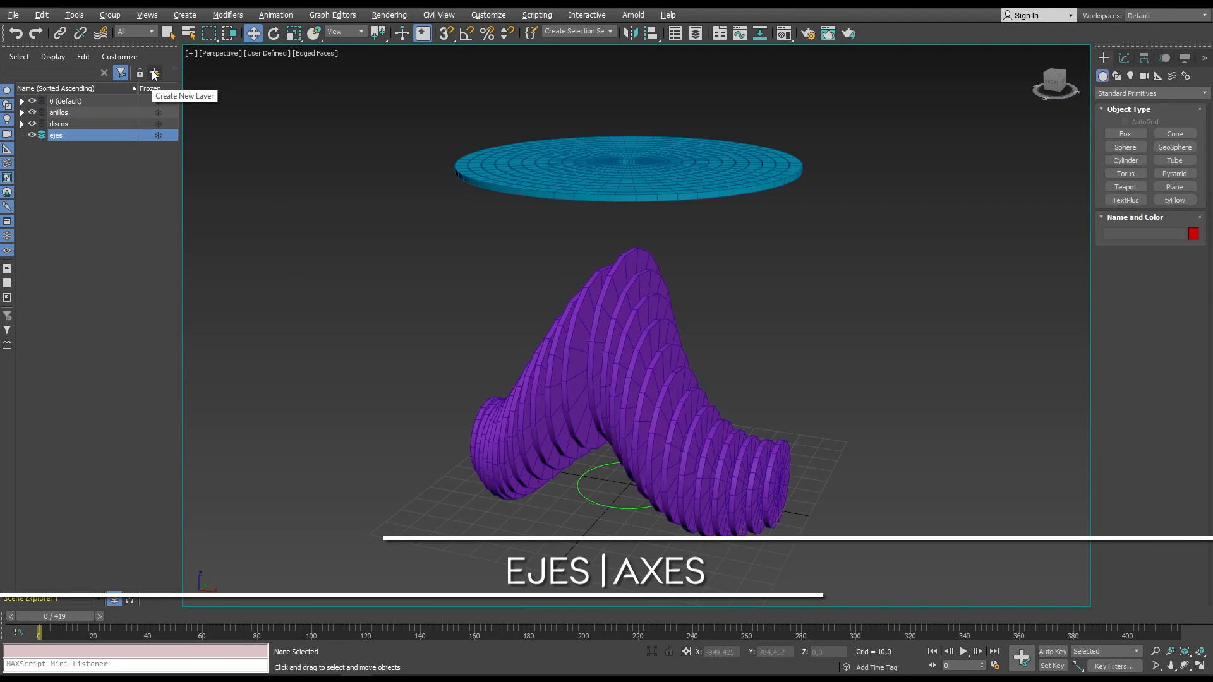
{"action": "left_click", "coordinate": [1126, 159]}
{"action": "left_click_drag", "start_coordinate": [830, 519], "coordinate": [827, 514]}
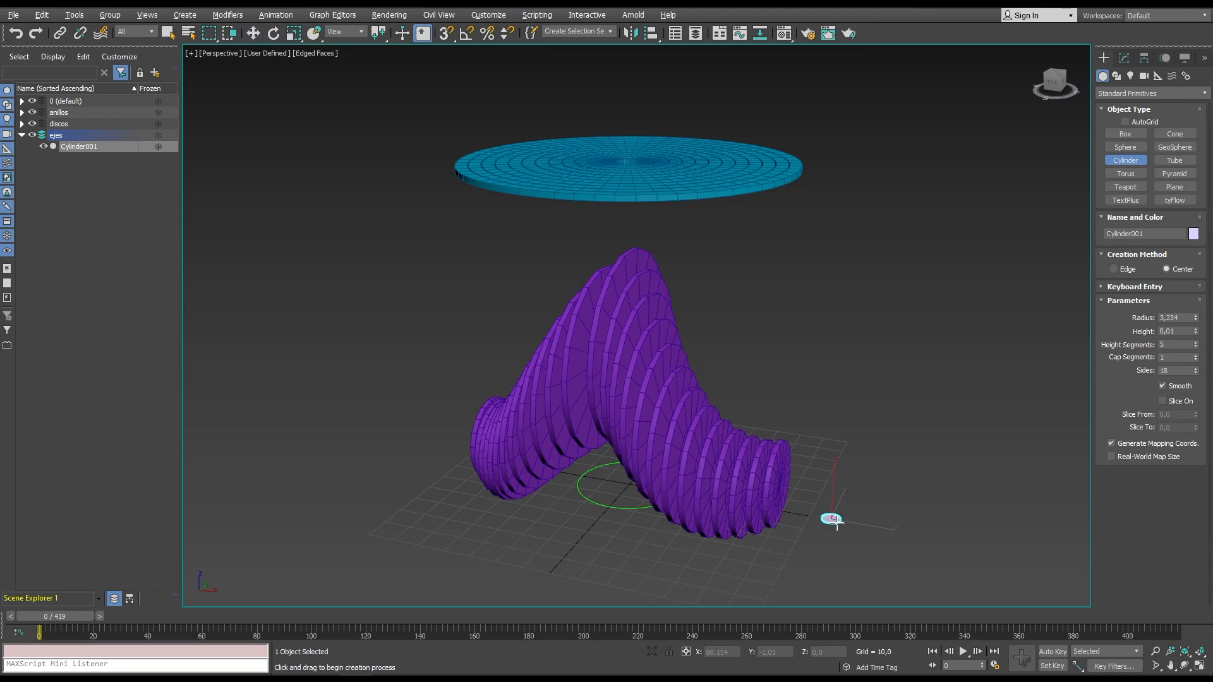
Rename the cylinder eje_001, colour it orange, and set its radius to 0,5 and its height to about 77.
{"action": "left_click", "coordinate": [1123, 57]}
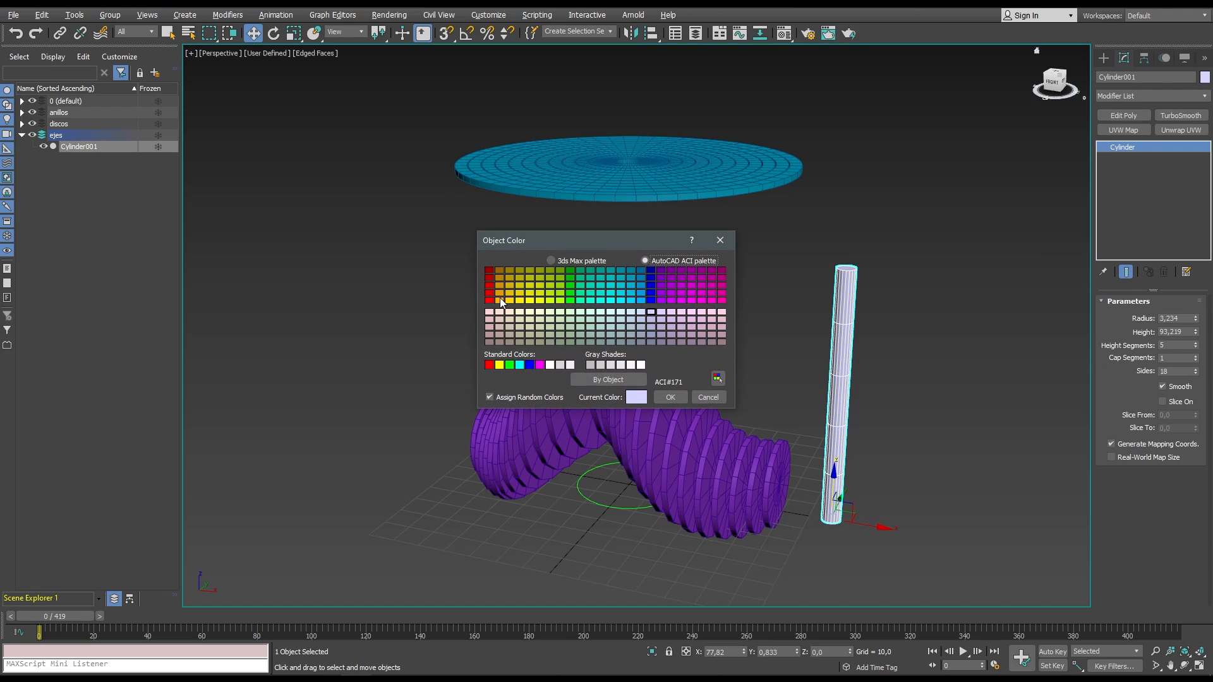
{"action": "left_click", "coordinate": [671, 397]}
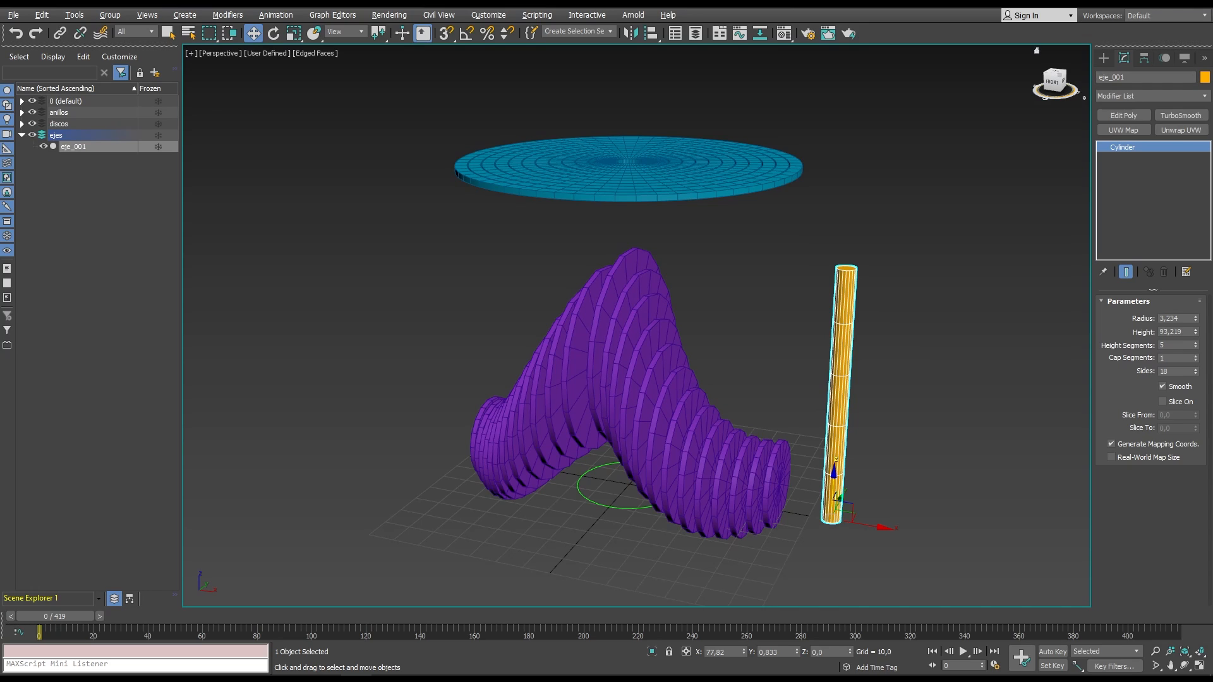
{"action": "double_click", "coordinate": [1169, 318]}
{"action": "type", "text": "0,5"}
{"action": "key", "text": "Return"}
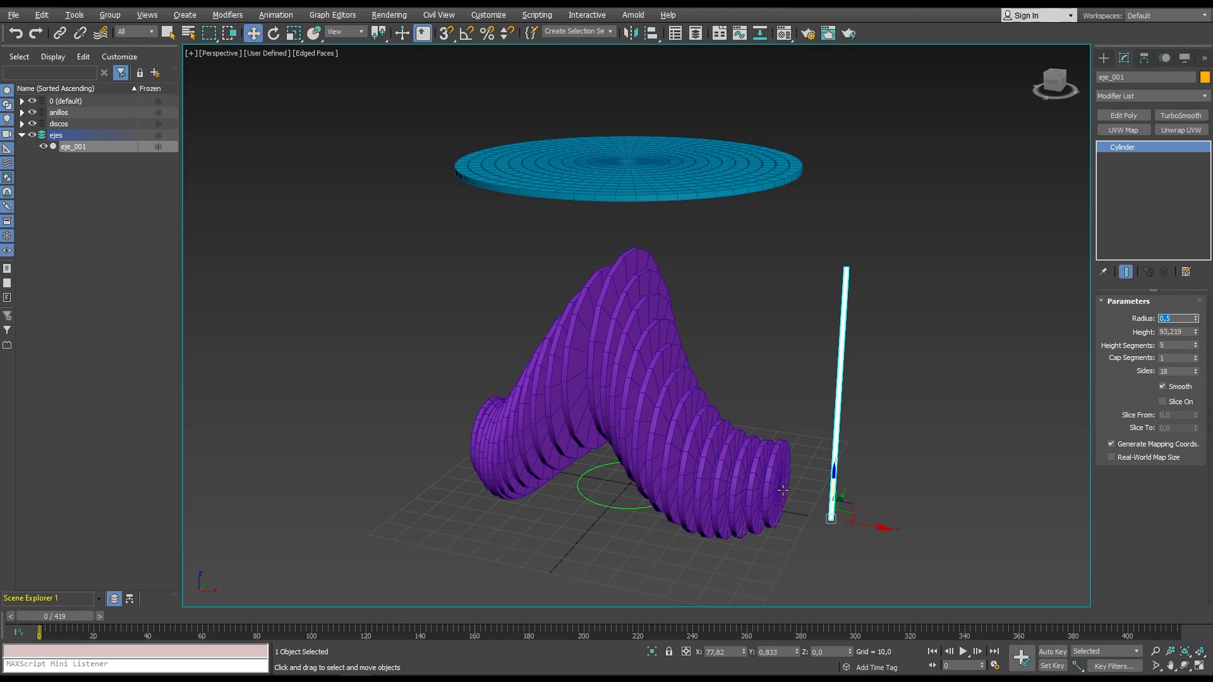
{"action": "left_click", "coordinate": [952, 538]}
Create a cross-shaped point helper and align it to the pivot point of eje_001 in X, Y and Z position.
{"action": "left_click", "coordinate": [1102, 58]}
{"action": "left_click", "coordinate": [1125, 173]}
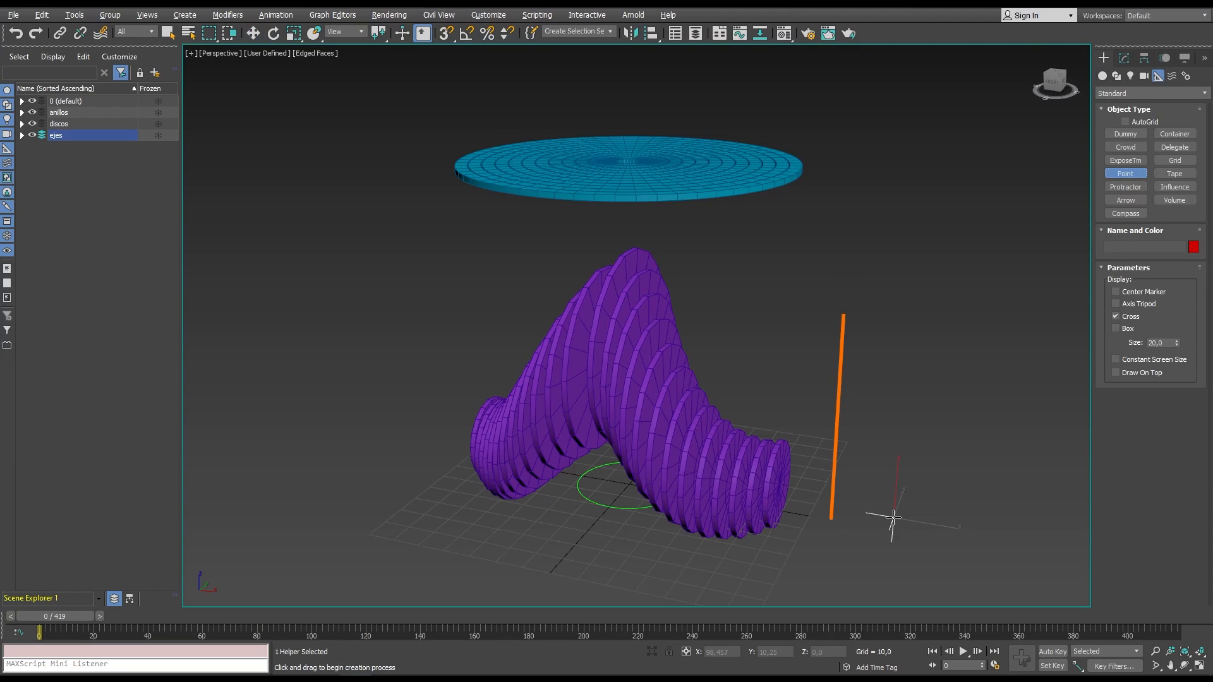
{"action": "left_click", "coordinate": [891, 518]}
{"action": "key", "text": "alt+a"}
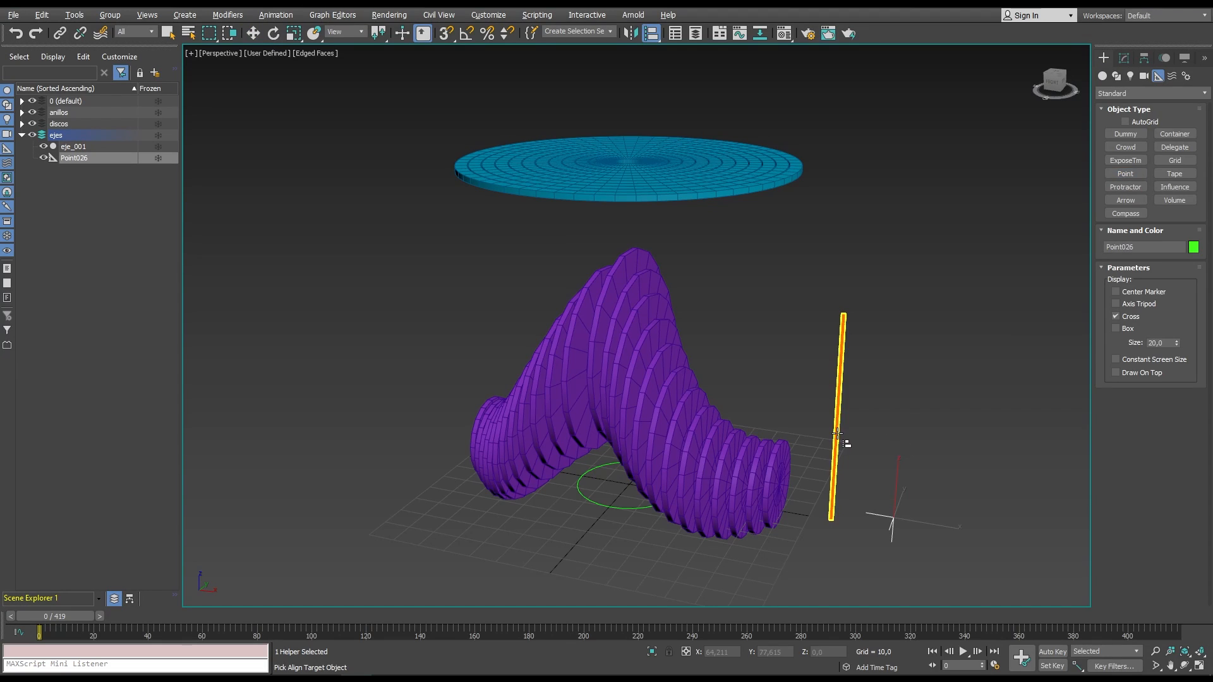
{"action": "left_click", "coordinate": [837, 435]}
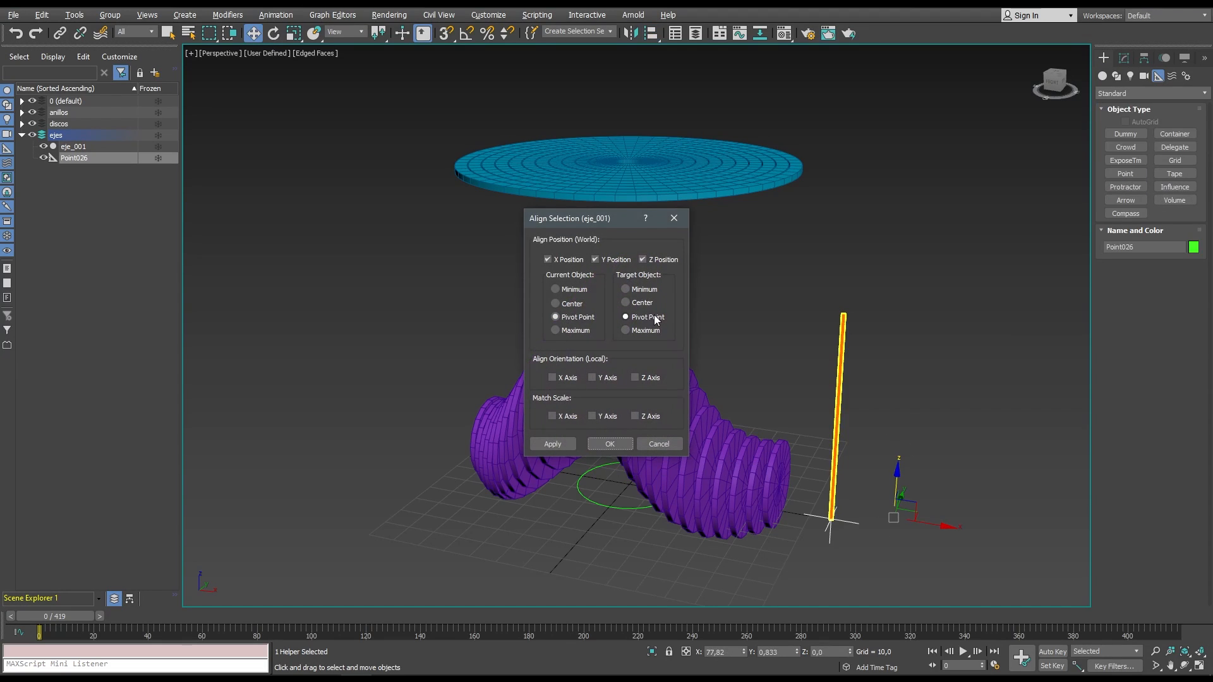
{"action": "left_click", "coordinate": [614, 444]}
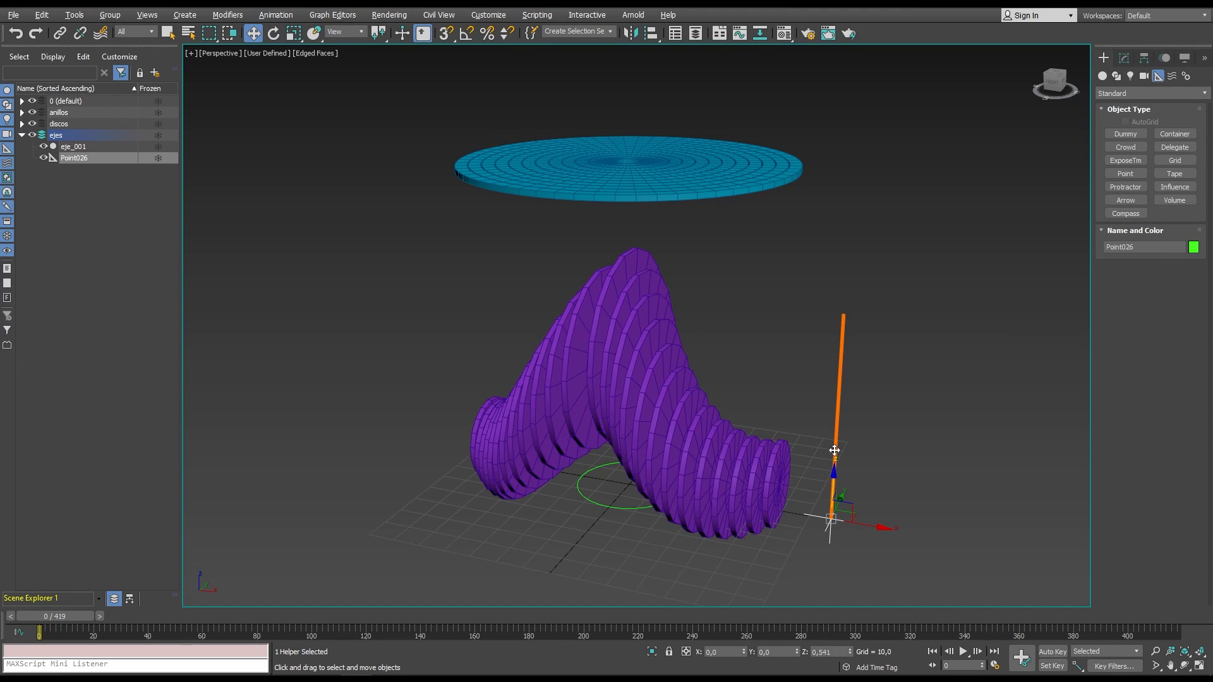
Raise the point helper above the rod's upper end, to about Z 91,6, and rename it Point_ejeH_001.
{"action": "left_click_drag", "start_coordinate": [834, 451], "coordinate": [860, 238]}
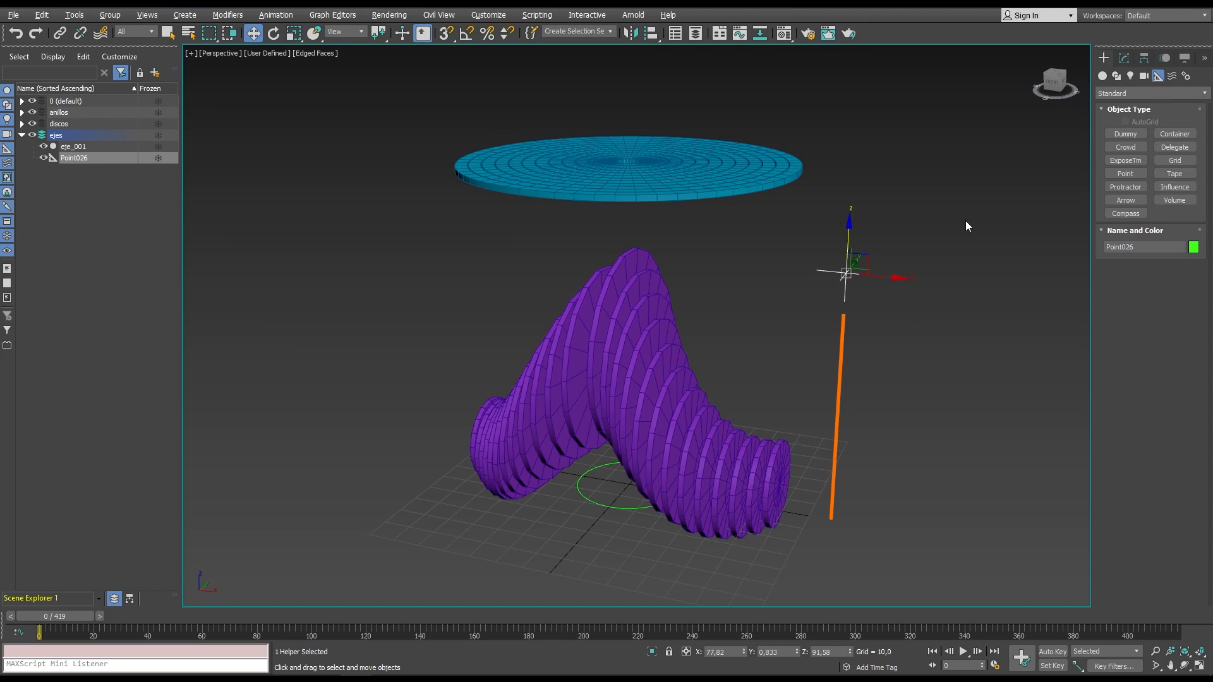
{"action": "left_click", "coordinate": [1124, 57]}
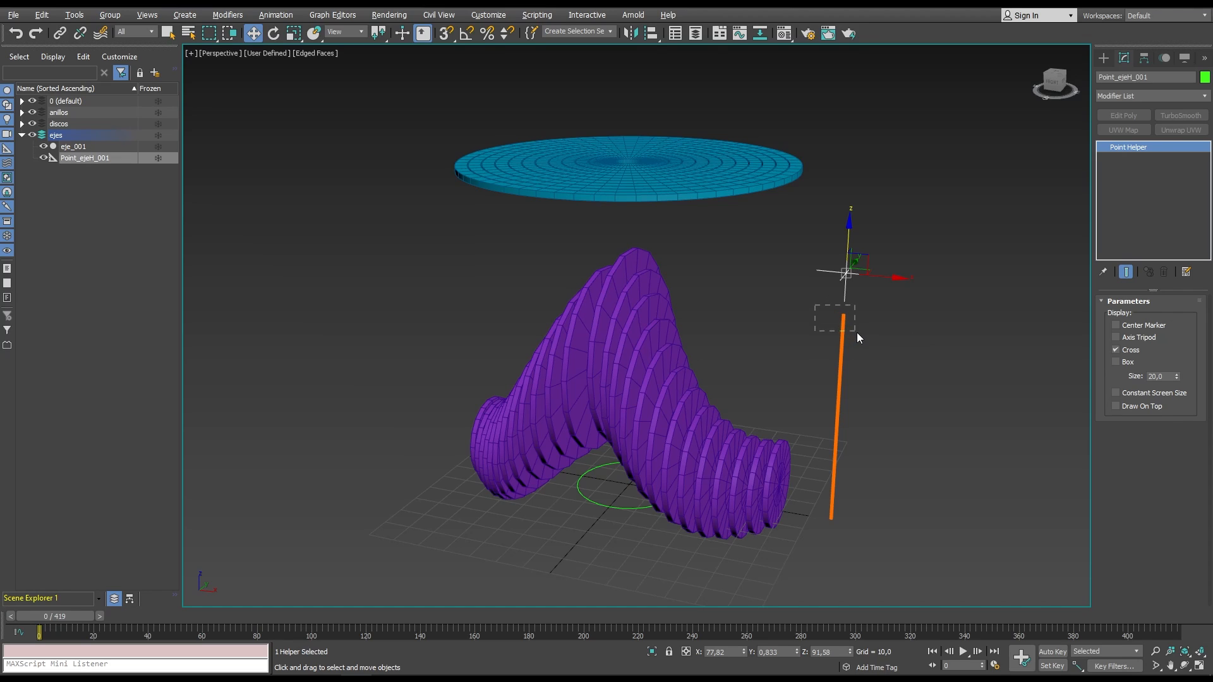
{"action": "left_click_drag", "start_coordinate": [865, 336], "coordinate": [864, 334]}
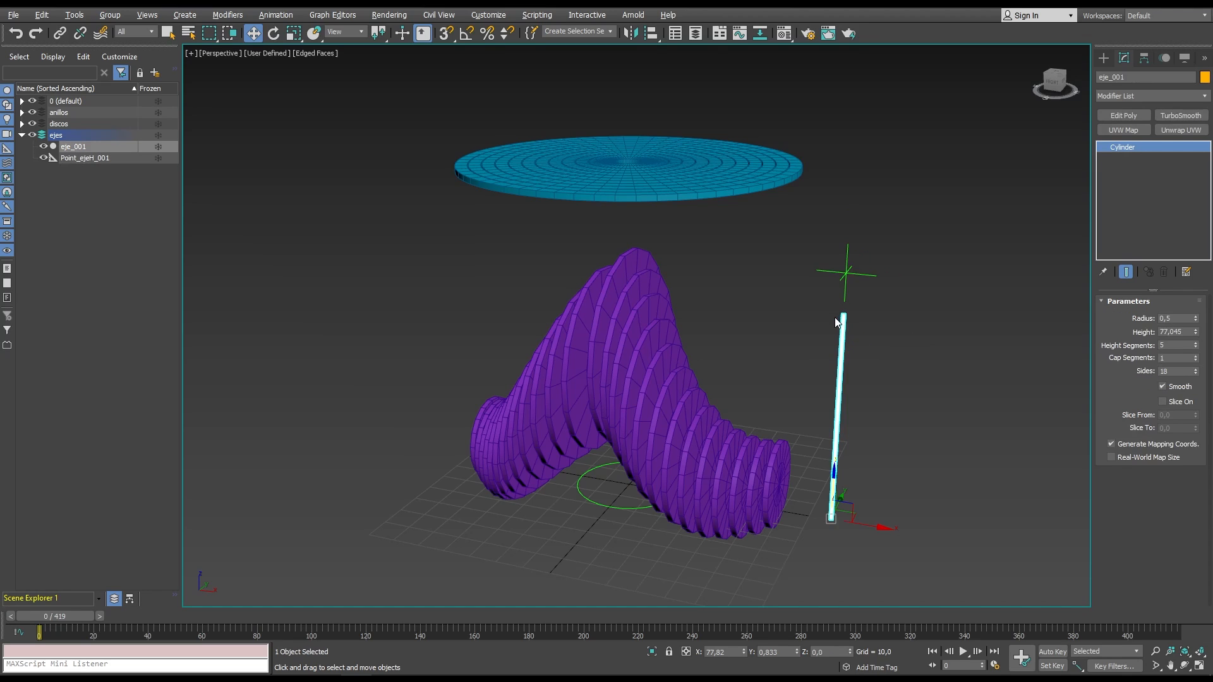
{"action": "left_click", "coordinate": [796, 315]}
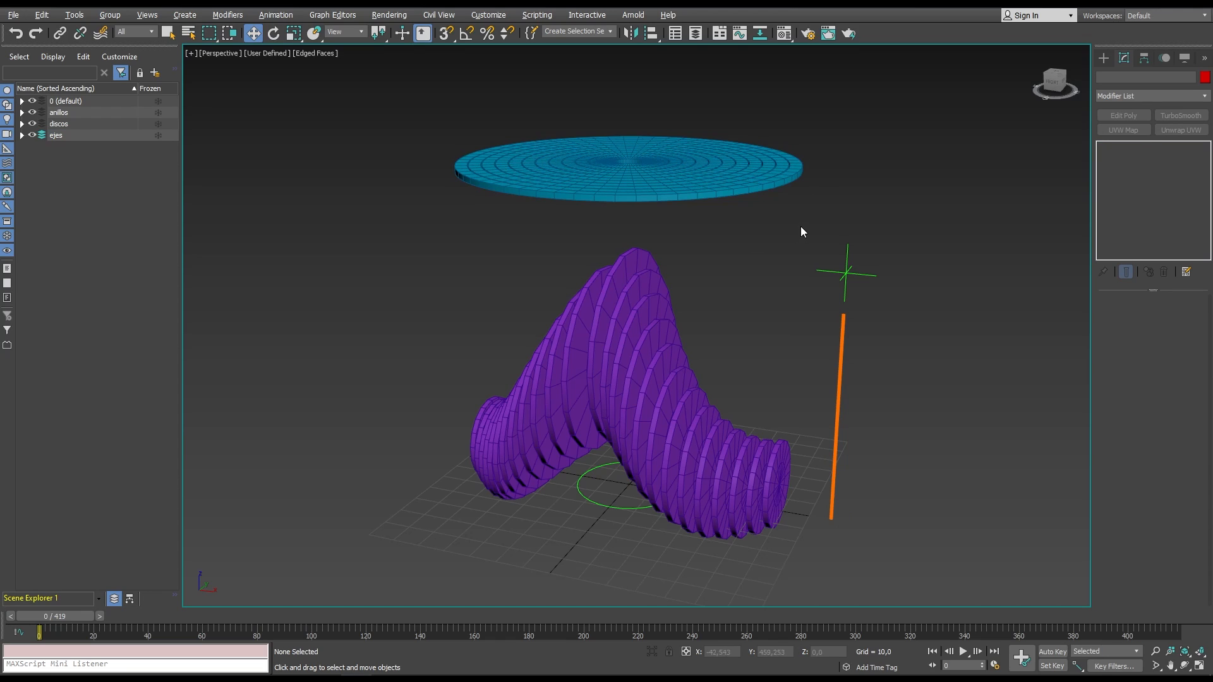
{"action": "left_click_drag", "start_coordinate": [801, 226], "coordinate": [886, 254]}
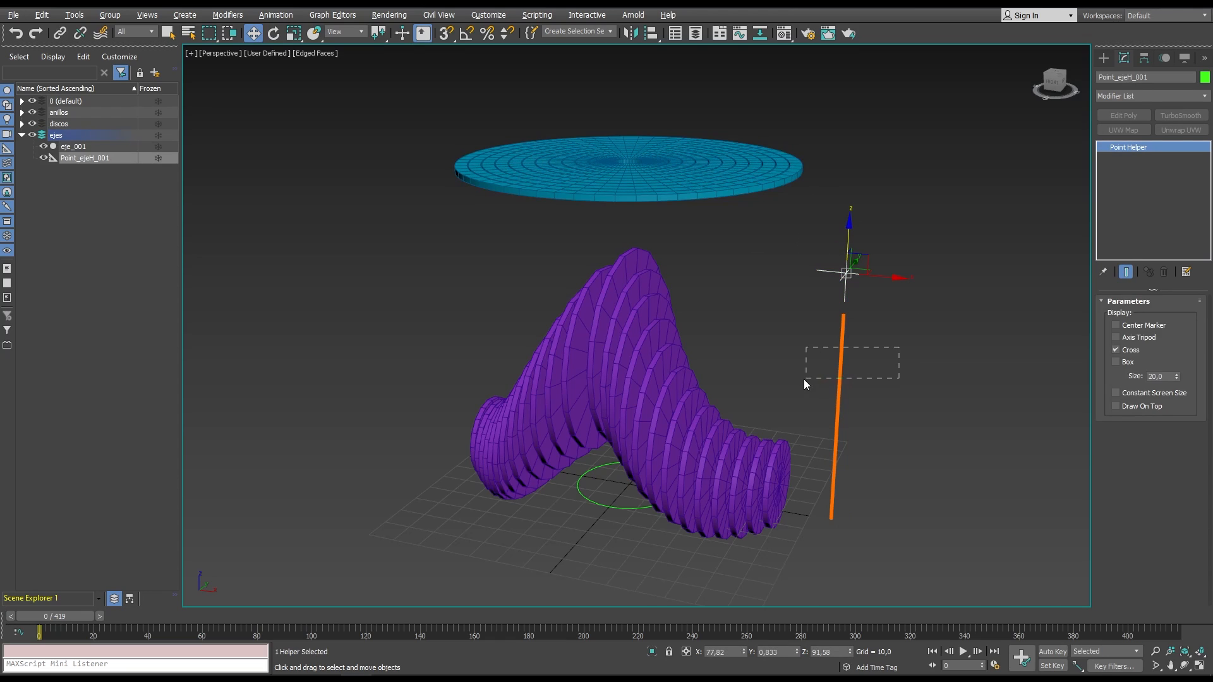
{"action": "left_click_drag", "start_coordinate": [804, 381], "coordinate": [804, 381]}
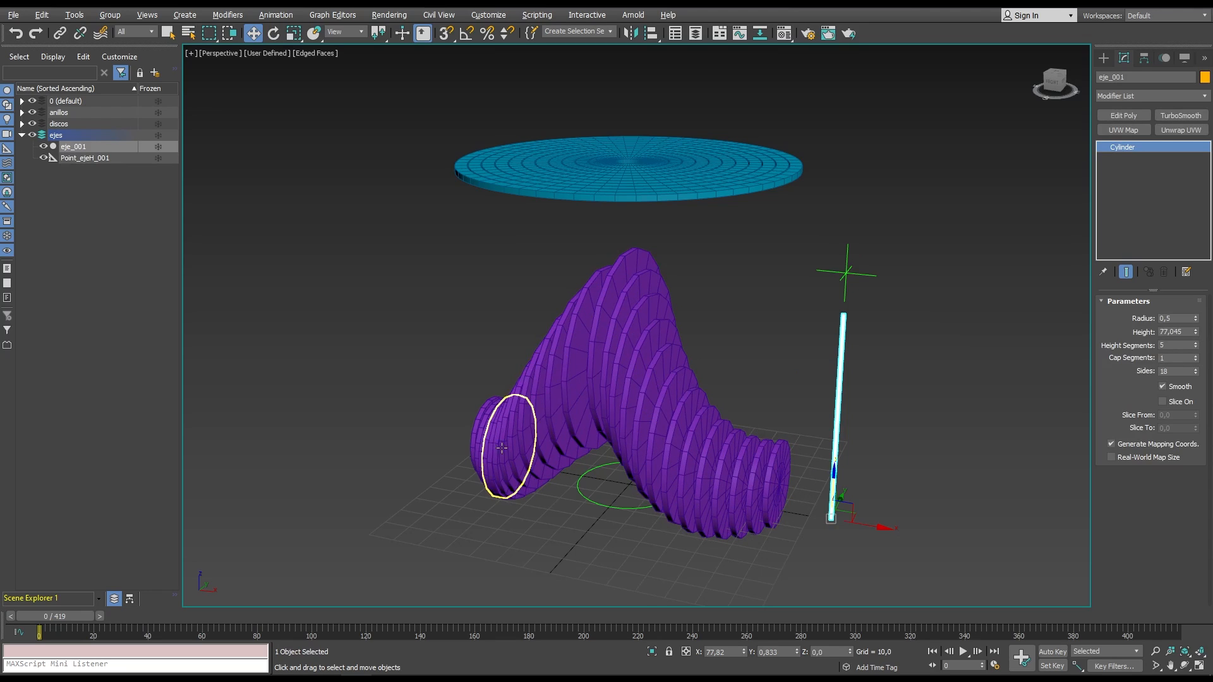
{"action": "left_click", "coordinate": [750, 357]}
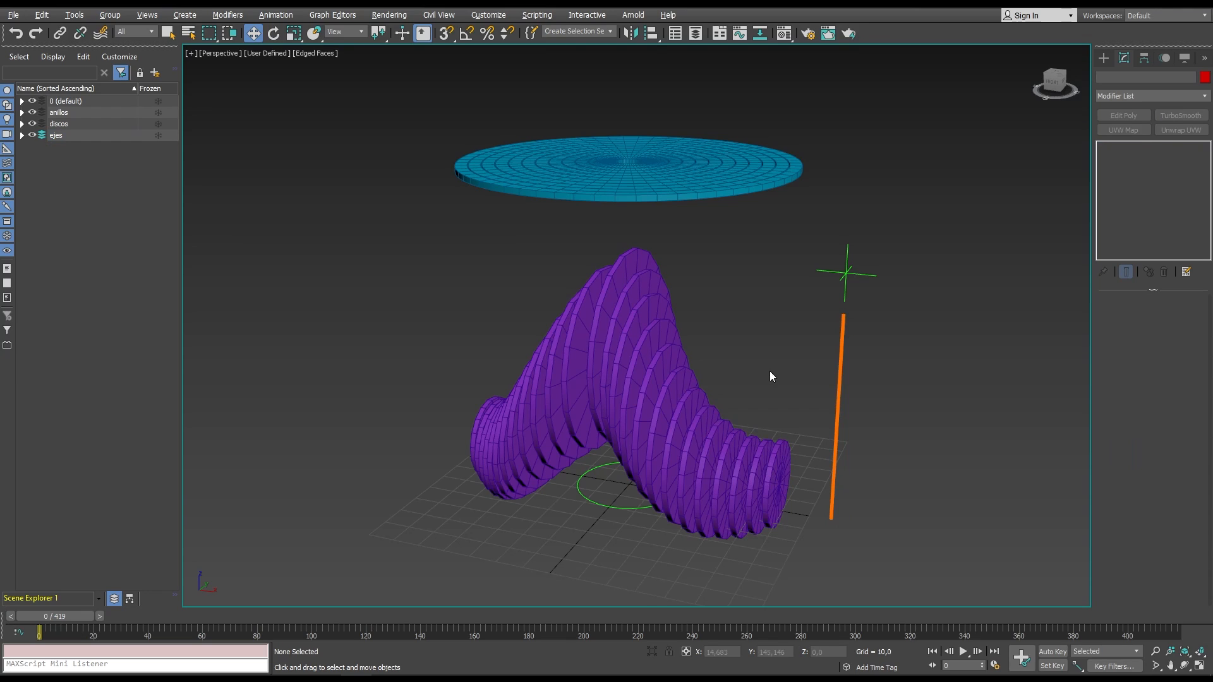
Start a parameter wire from the Z position of Point_ejeH_001 to the cylinder height of eje_001.
{"action": "right_click", "coordinate": [824, 285]}
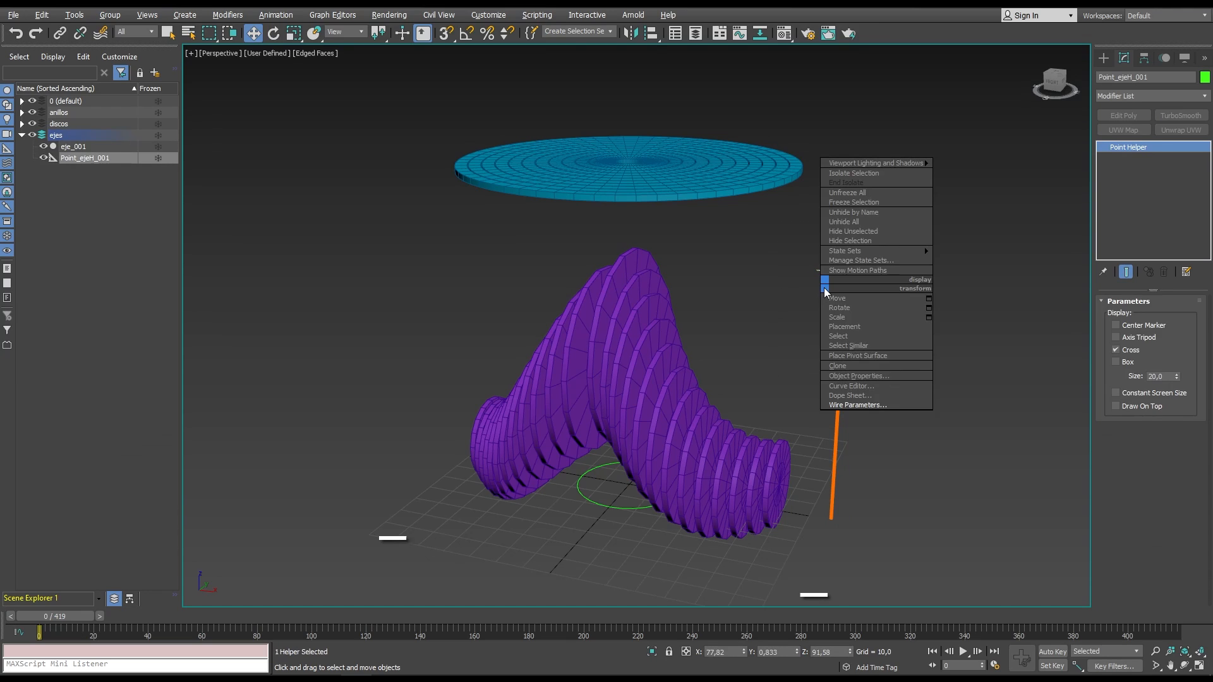
{"action": "left_click", "coordinate": [859, 405]}
{"action": "mouse_move", "coordinate": [857, 286]}
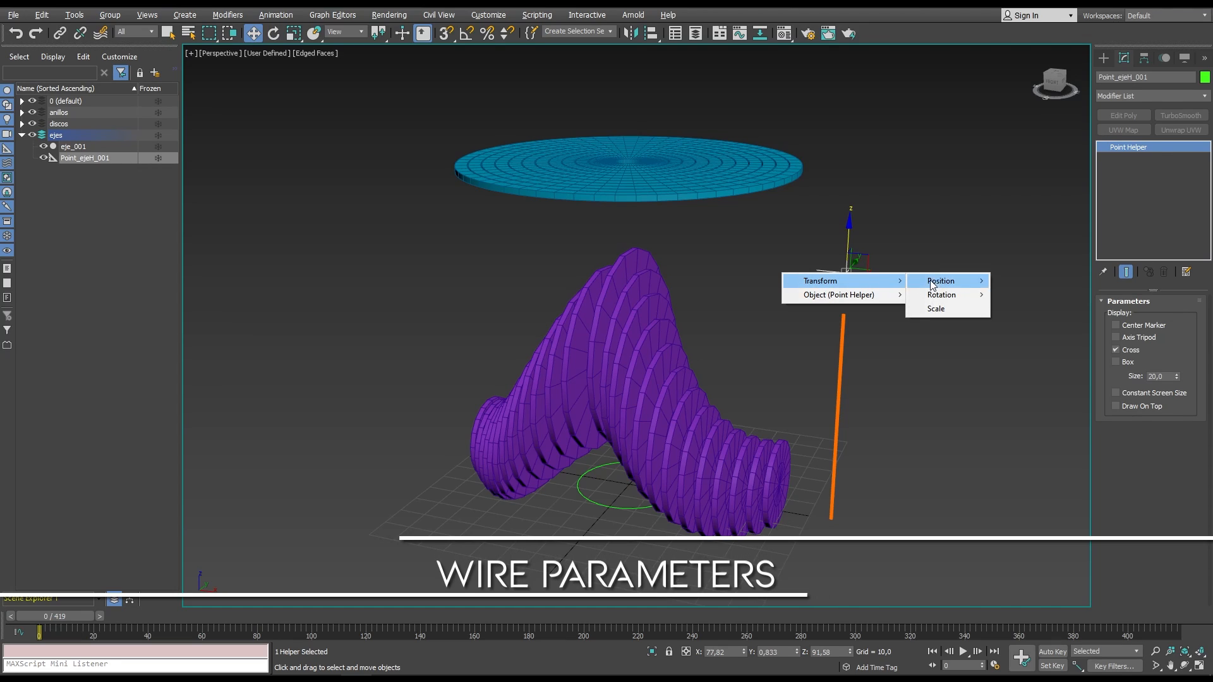
{"action": "mouse_move", "coordinate": [944, 284]}
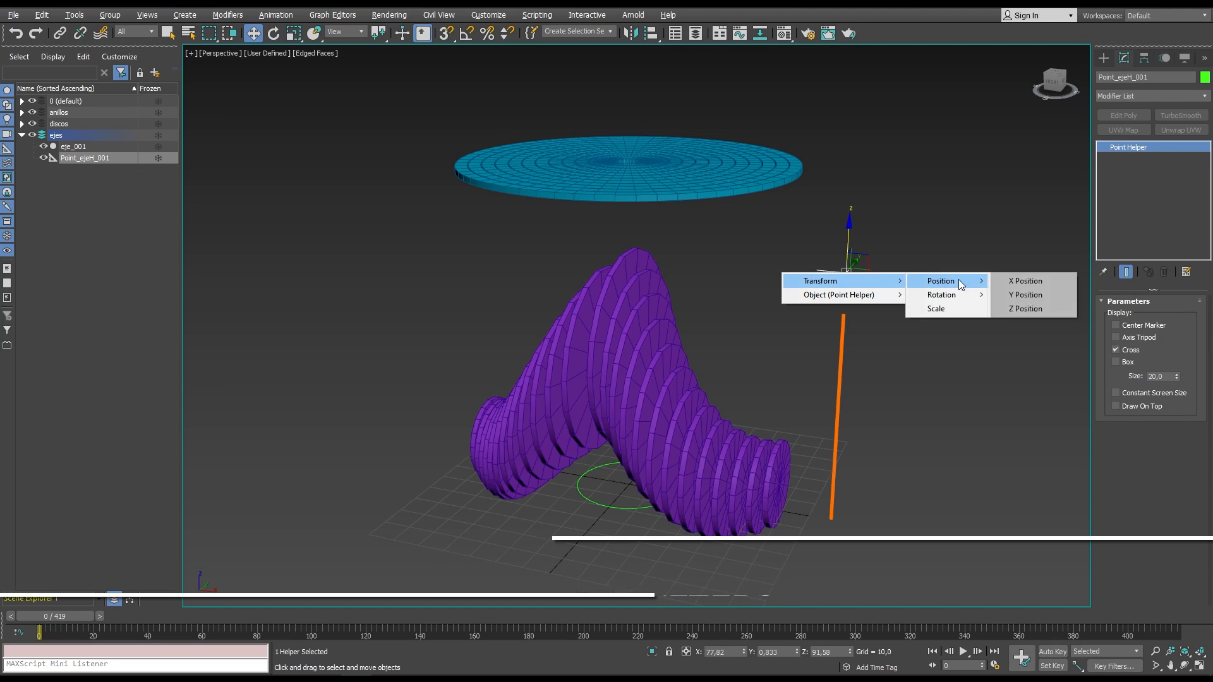
{"action": "left_click", "coordinate": [1025, 310]}
{"action": "left_click", "coordinate": [843, 365]}
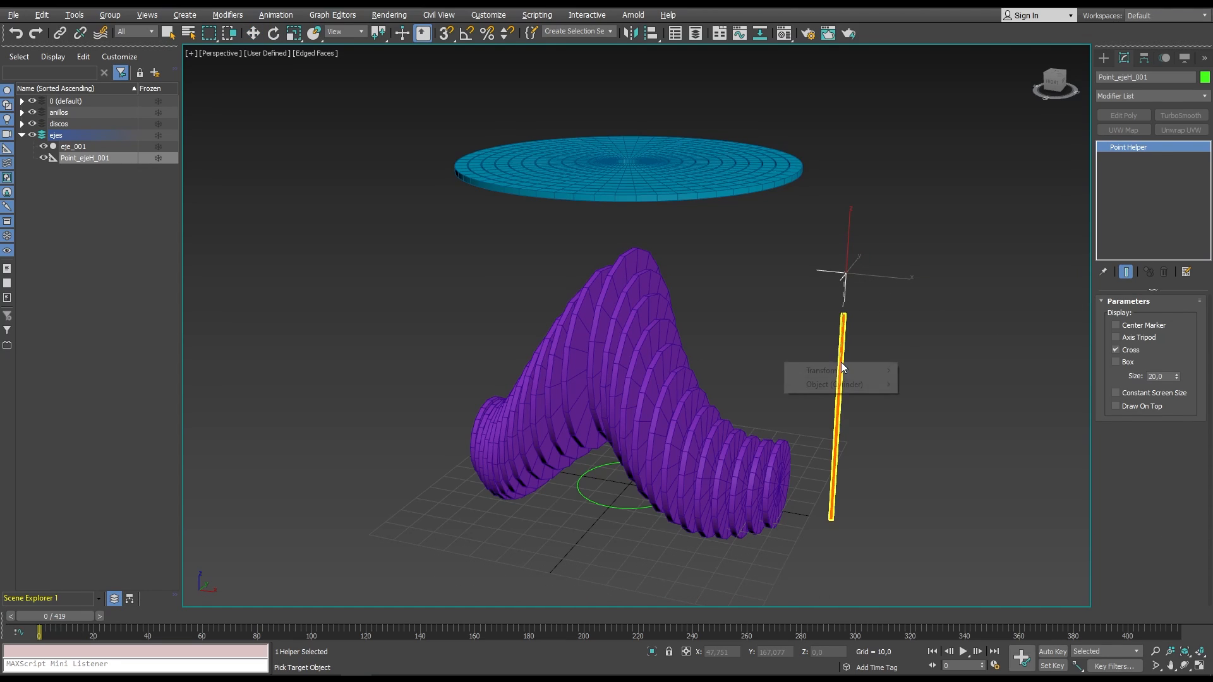
{"action": "mouse_move", "coordinate": [834, 384]}
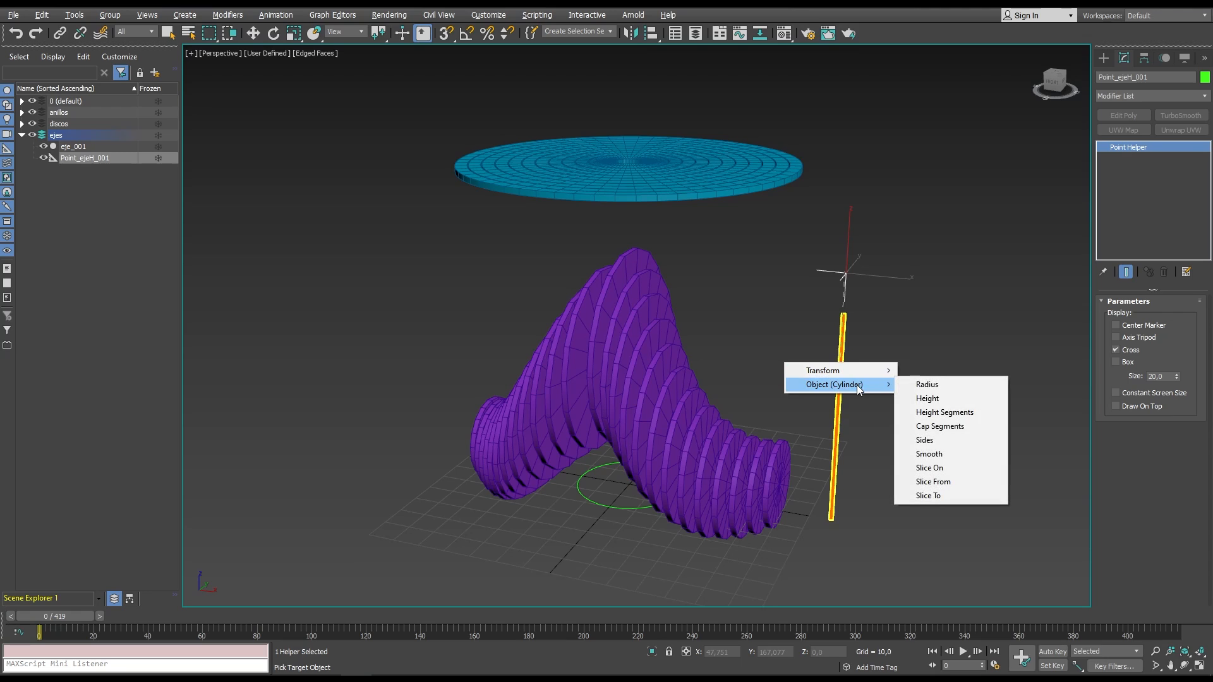
{"action": "left_click", "coordinate": [931, 403]}
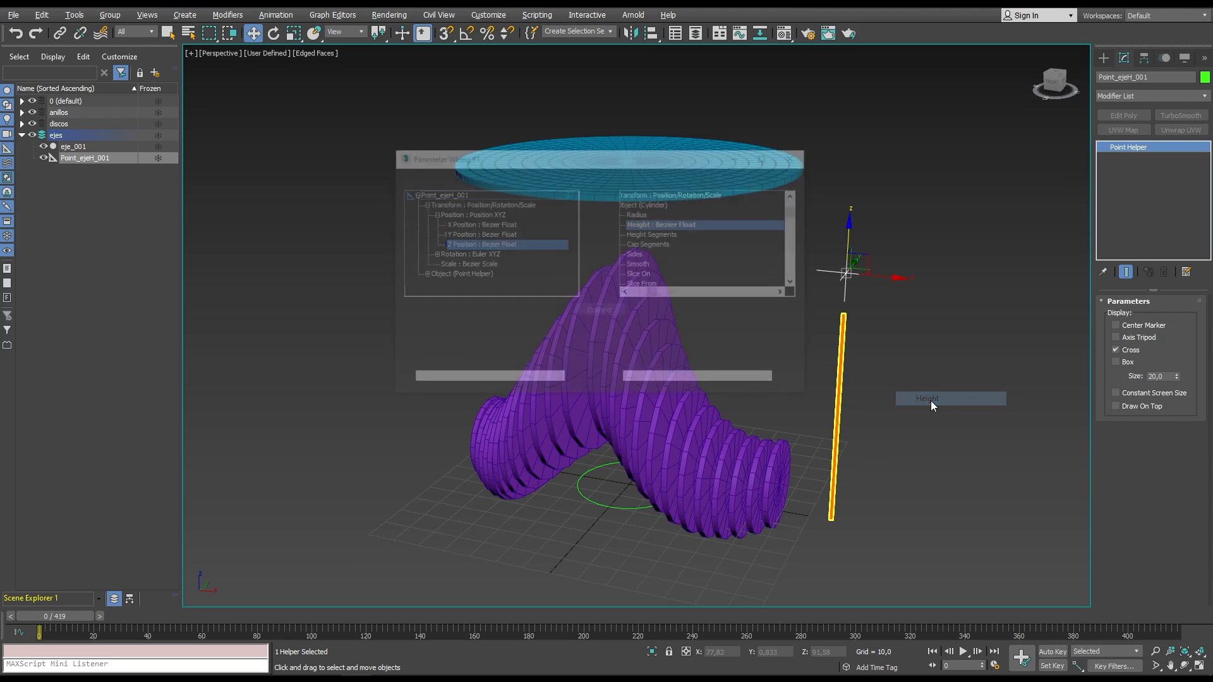
Connect the wire one way so the height of eje_001 controls the Z position of Point_ejeH_001, and close Parameter Wiring.
{"action": "left_click_drag", "start_coordinate": [638, 165], "coordinate": [667, 190]}
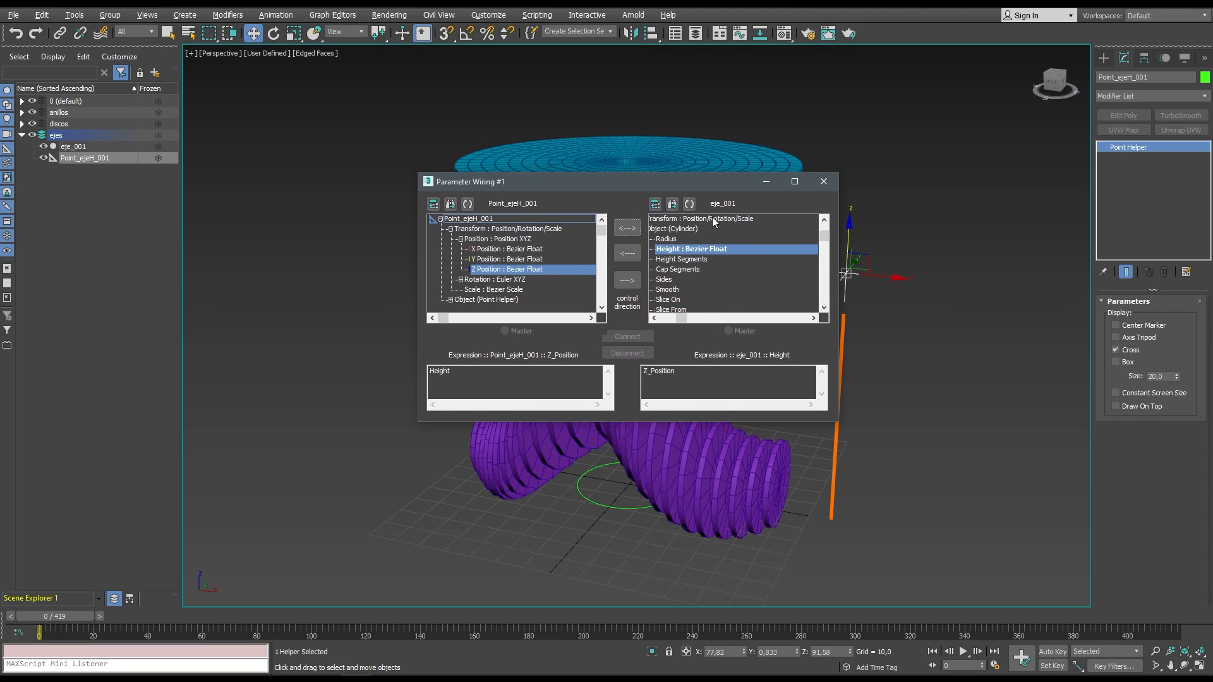
{"action": "scroll", "coordinate": [734, 256], "scroll_direction": "up", "scroll_amount": 1}
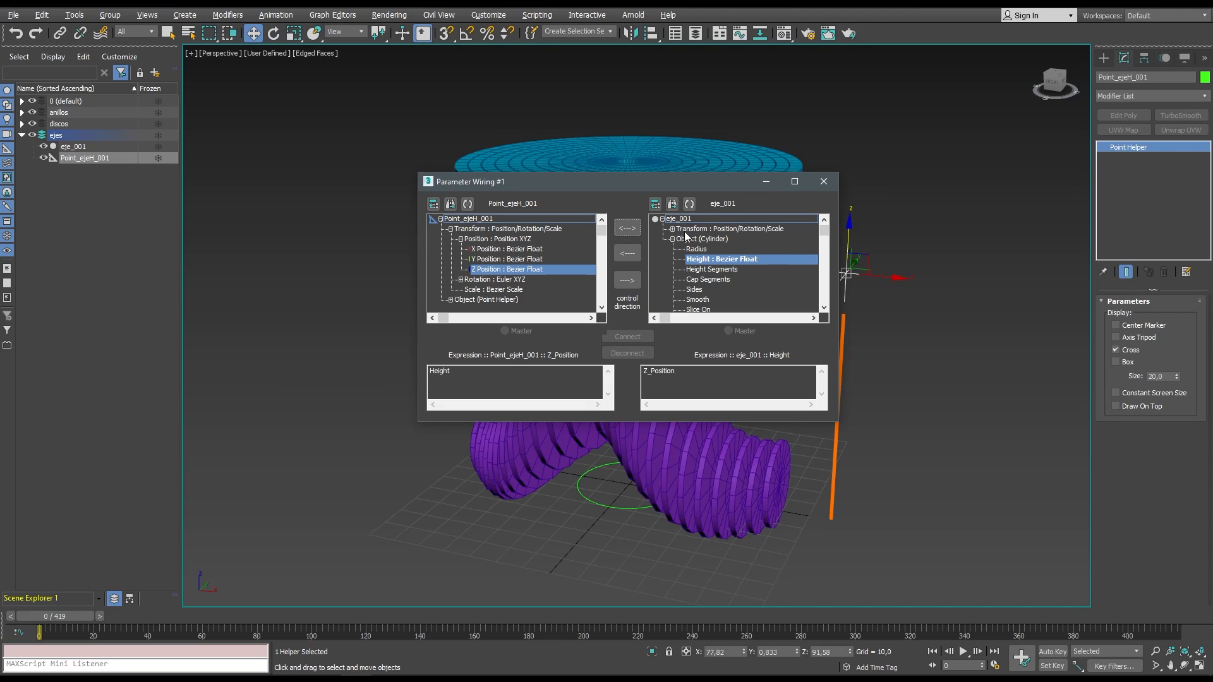
{"action": "left_click", "coordinate": [618, 256]}
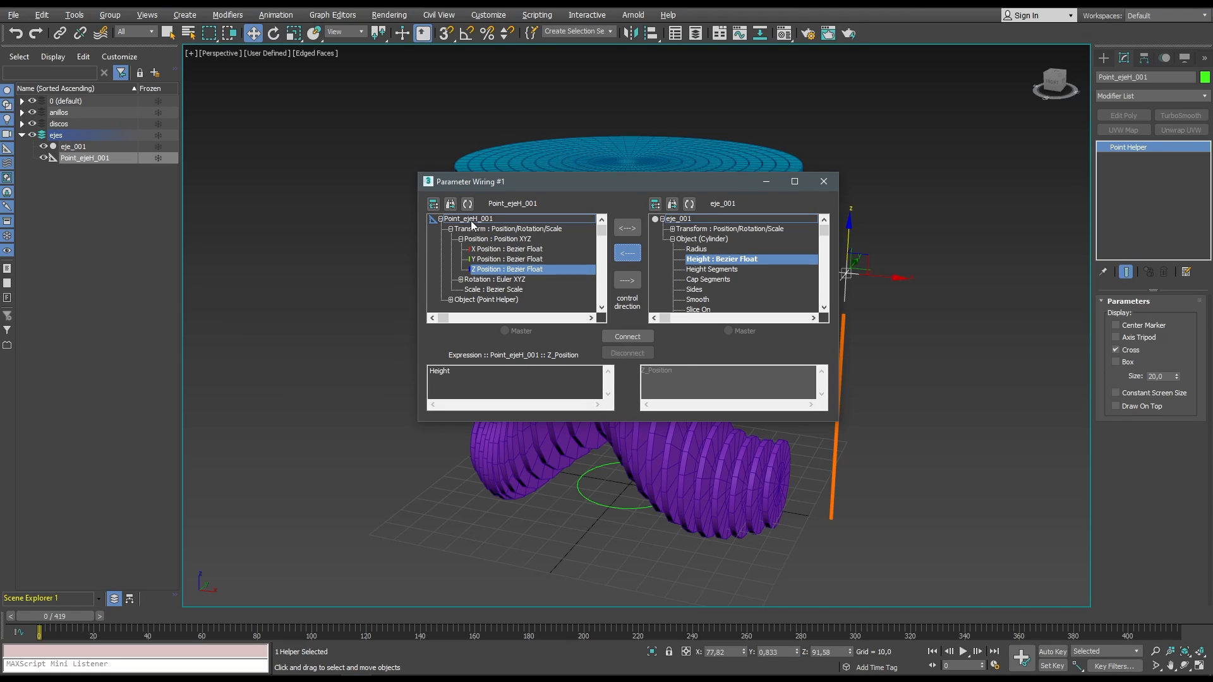
{"action": "left_click", "coordinate": [638, 338]}
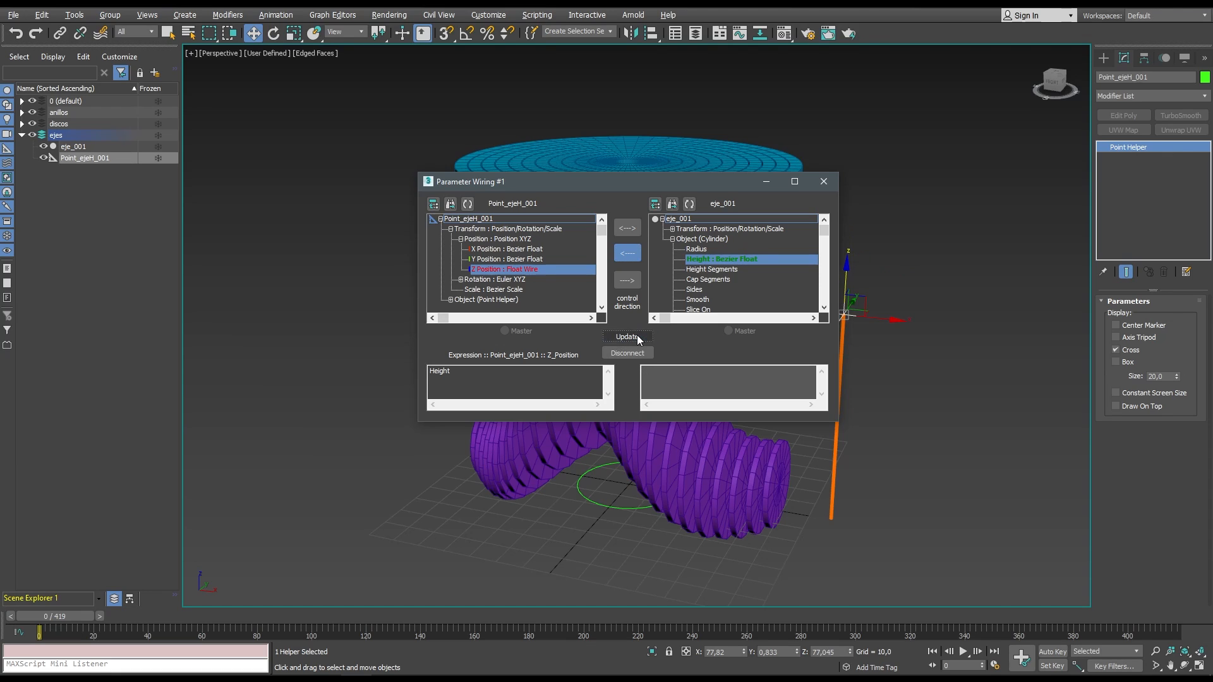
{"action": "left_click", "coordinate": [823, 182]}
Test the wire by varying the height of eje_001 to about 80,1, and select its point helper.
{"action": "left_click_drag", "start_coordinate": [875, 373], "coordinate": [810, 393]}
{"action": "left_click_drag", "start_coordinate": [1195, 332], "coordinate": [21, 325]}
{"action": "left_click", "coordinate": [901, 331]}
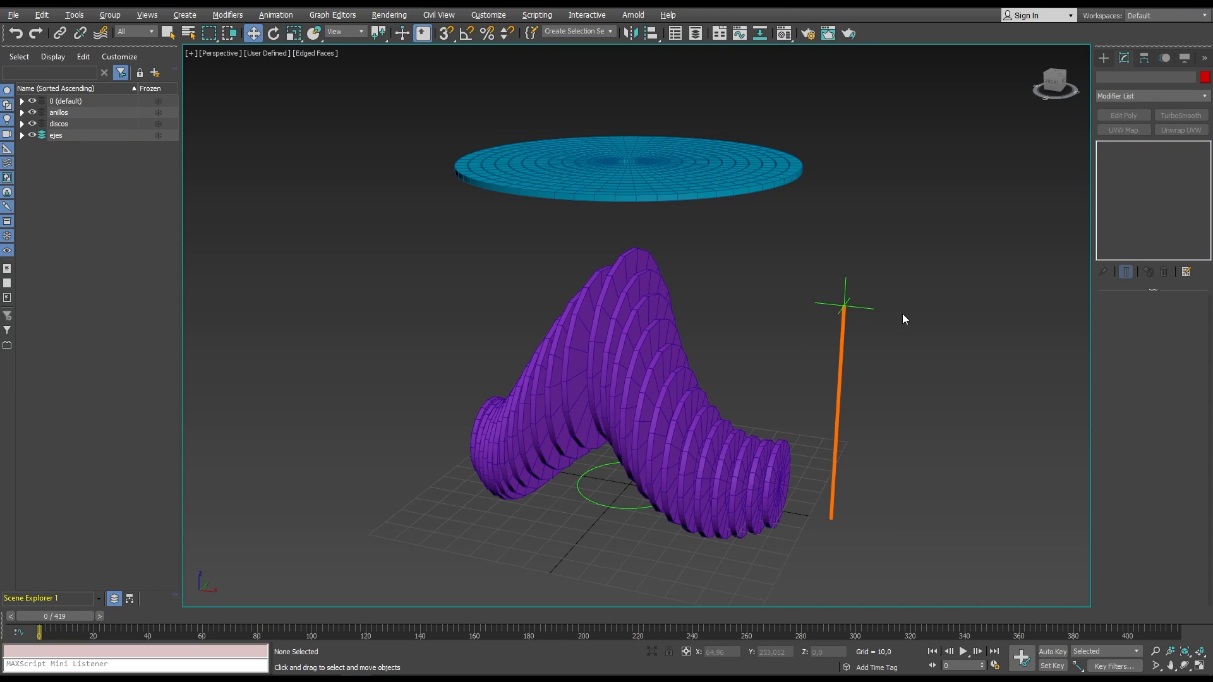
{"action": "left_click_drag", "start_coordinate": [910, 279], "coordinate": [859, 326]}
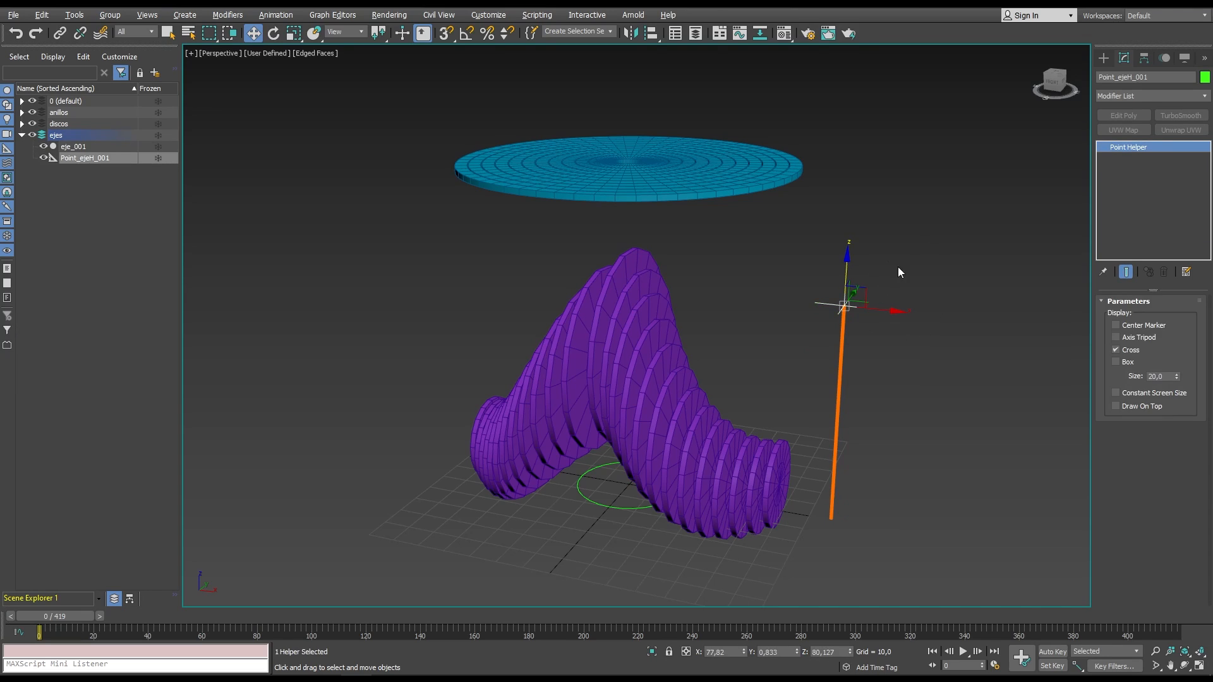
Set the height of eje_001 to 100.
{"action": "left_click_drag", "start_coordinate": [791, 355], "coordinate": [852, 403]}
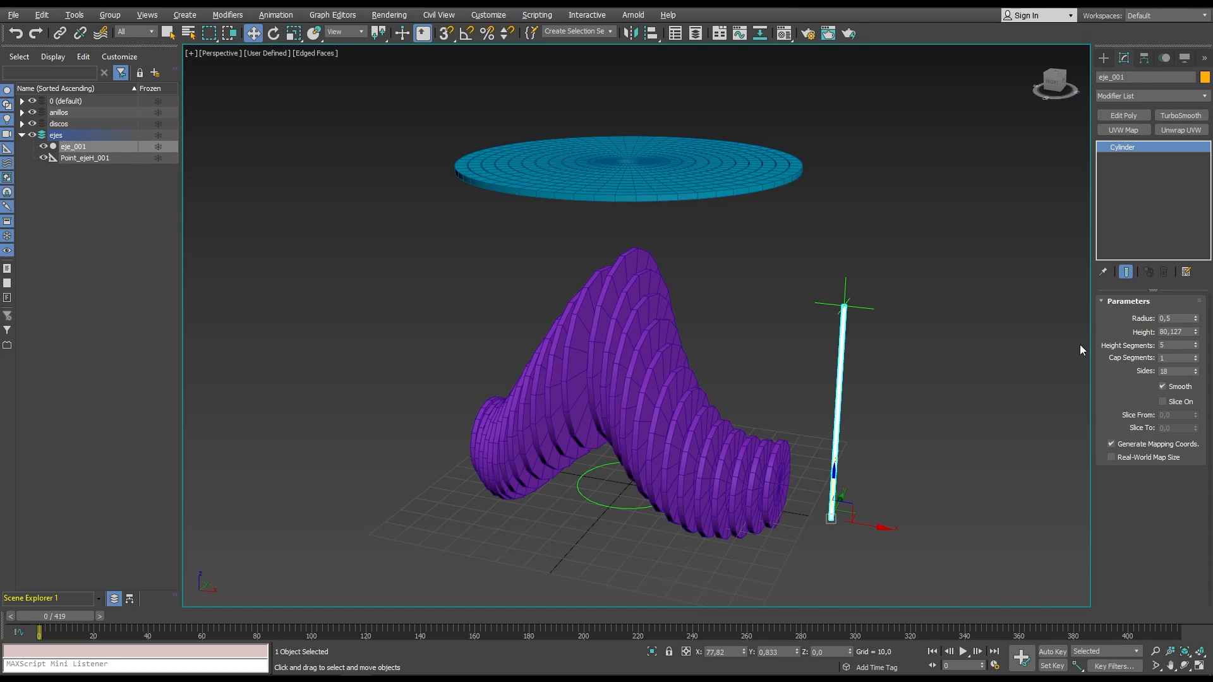
{"action": "double_click", "coordinate": [1189, 332]}
{"action": "type", "text": "100"}
{"action": "key", "text": "Return"}
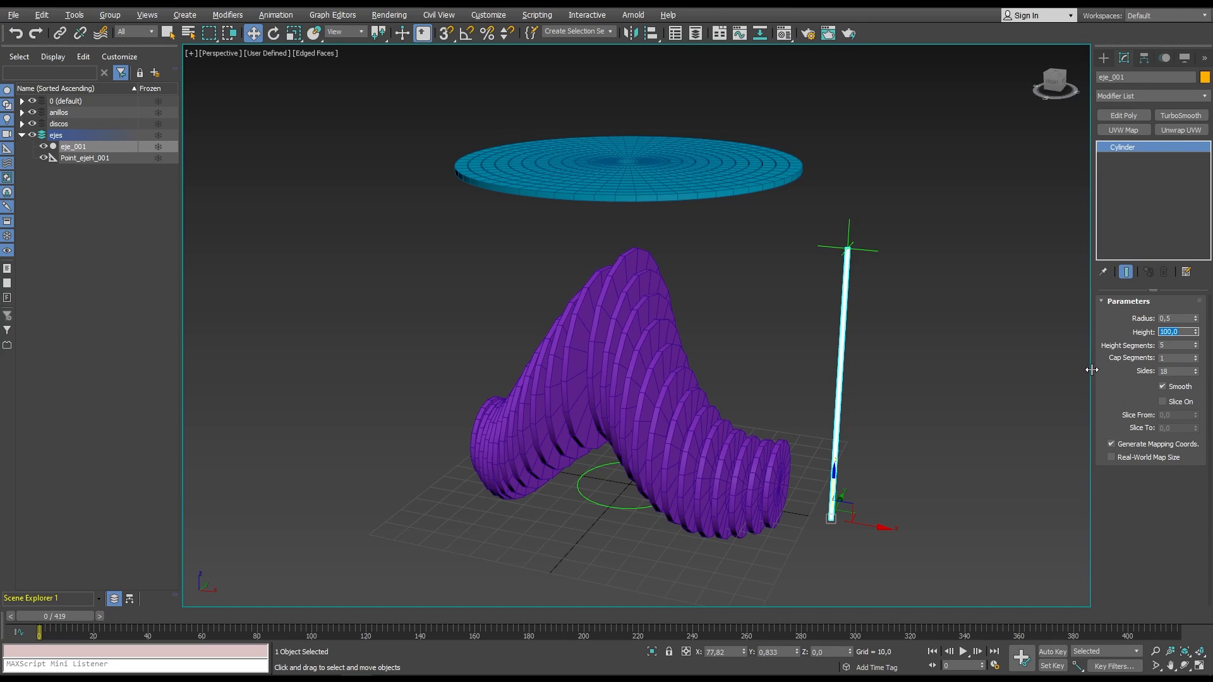
Check the point helper's Z value, and raise the rod eje_001 to about Z 35,5.
{"action": "left_click_drag", "start_coordinate": [910, 192], "coordinate": [823, 230]}
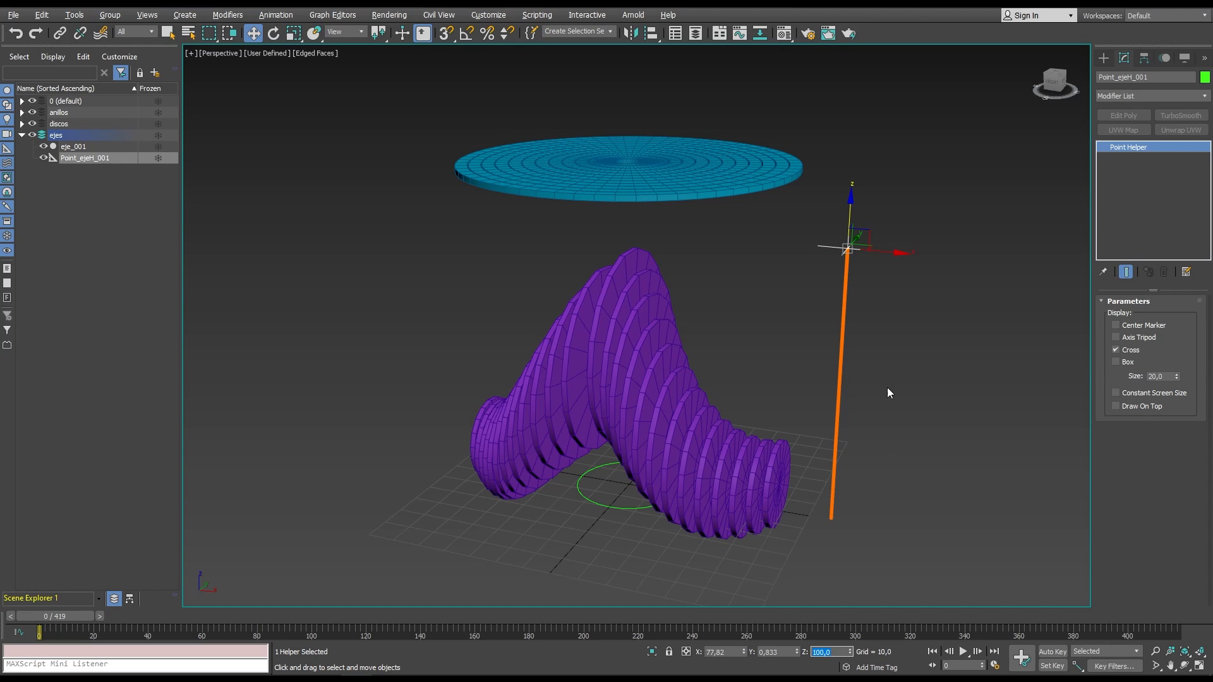
{"action": "left_click_drag", "start_coordinate": [854, 382], "coordinate": [810, 396]}
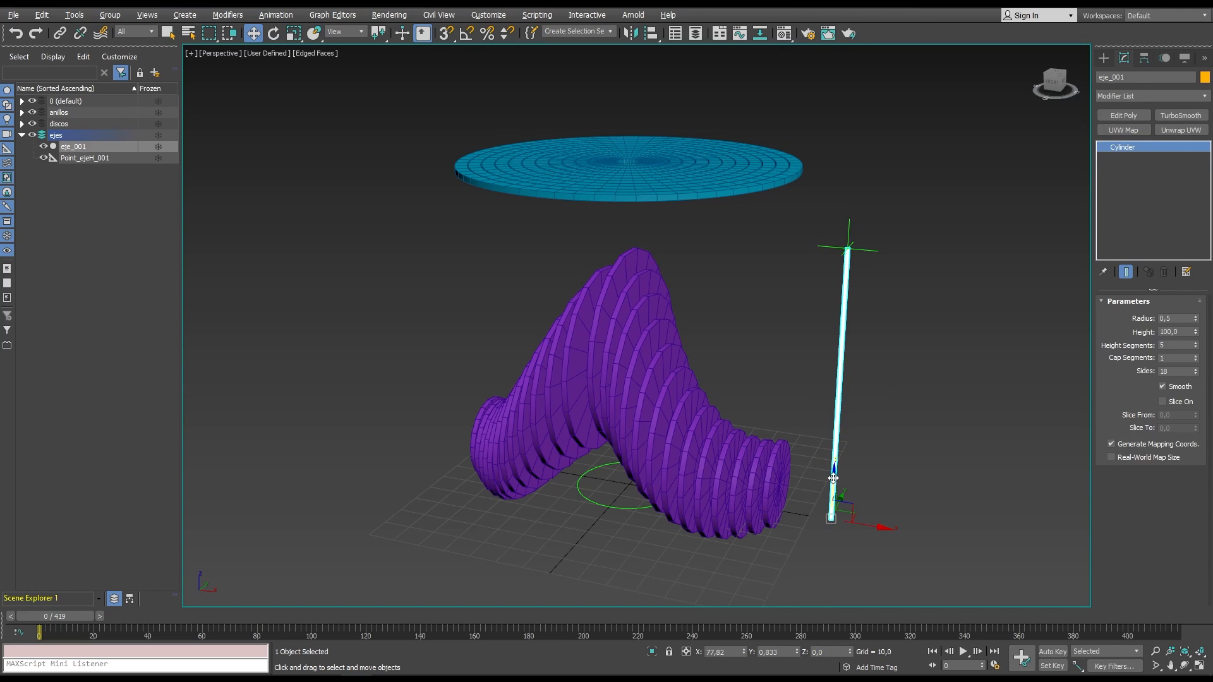
{"action": "left_click_drag", "start_coordinate": [833, 480], "coordinate": [857, 395]}
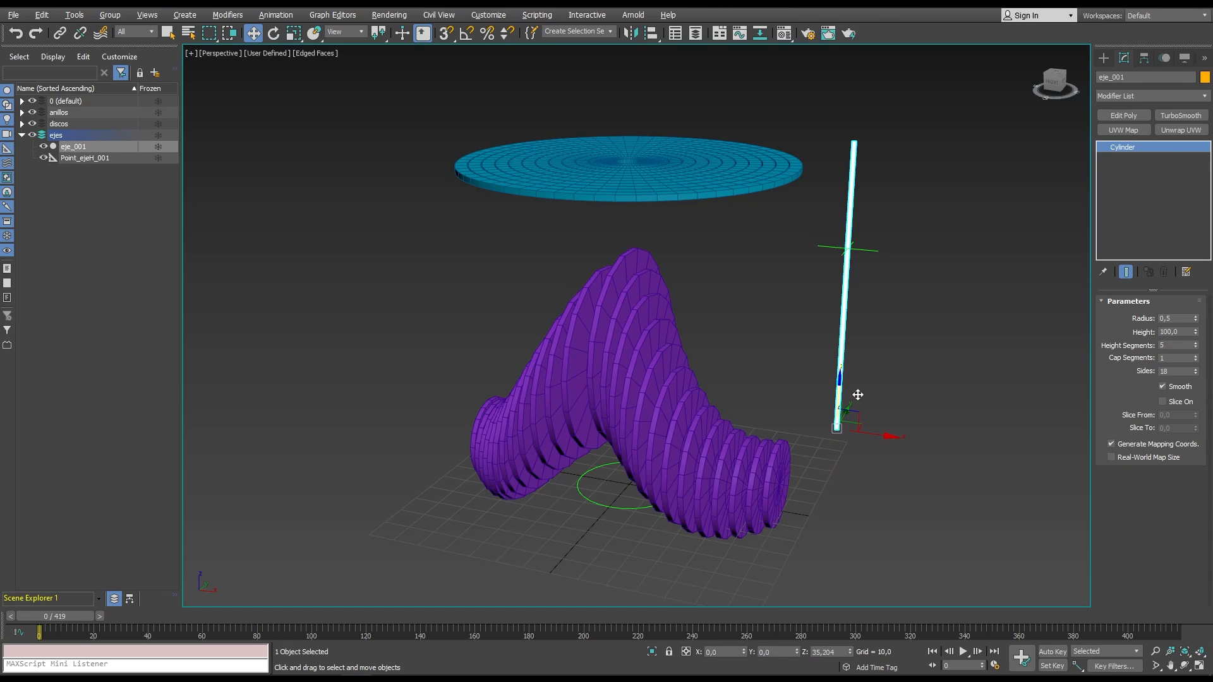
Compare the Z position of Point_ejeH_001 with the height parameter of the raised rod.
{"action": "left_click_drag", "start_coordinate": [933, 226], "coordinate": [874, 275]}
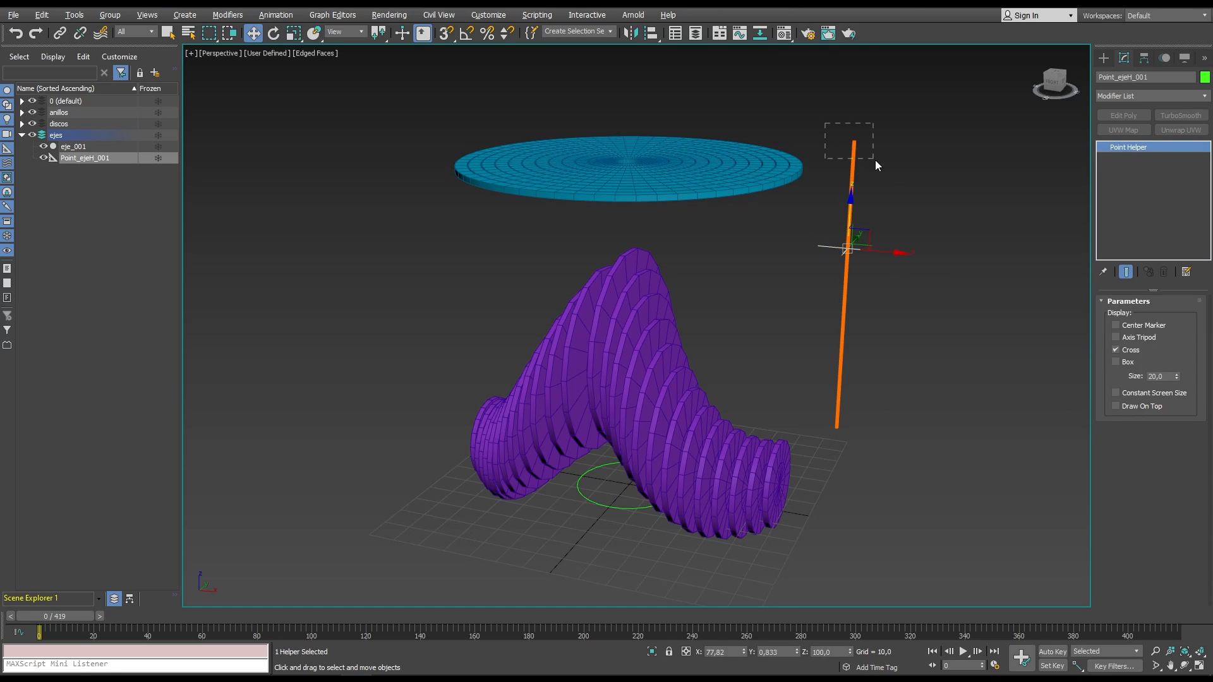
{"action": "left_click_drag", "start_coordinate": [876, 166], "coordinate": [876, 166]}
{"action": "left_click", "coordinate": [951, 252]}
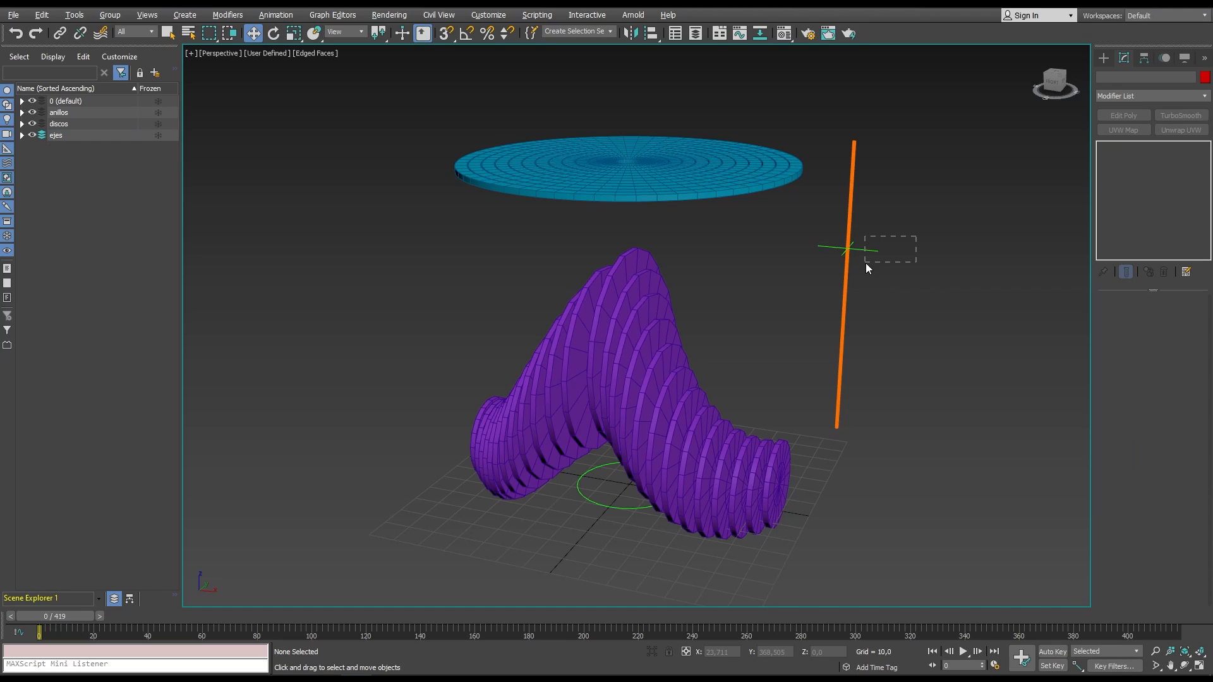
{"action": "left_click_drag", "start_coordinate": [865, 263], "coordinate": [865, 262]}
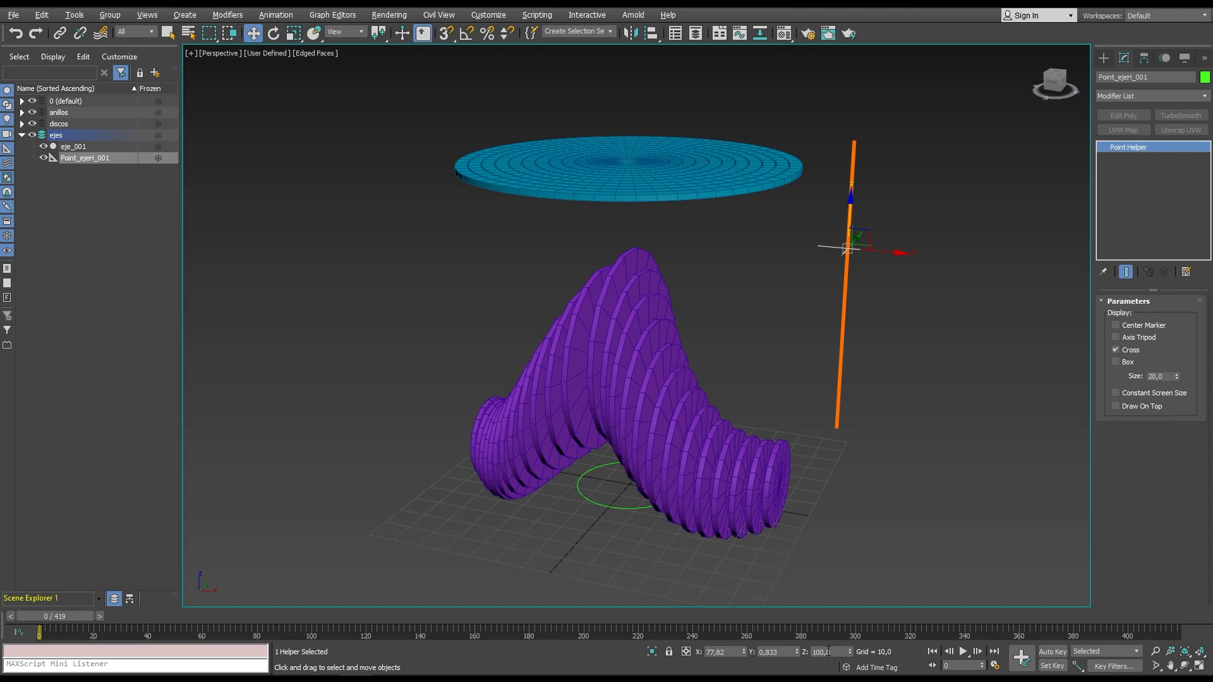
{"action": "left_click_drag", "start_coordinate": [827, 651], "coordinate": [814, 655]}
{"action": "left_click_drag", "start_coordinate": [911, 337], "coordinate": [810, 368]}
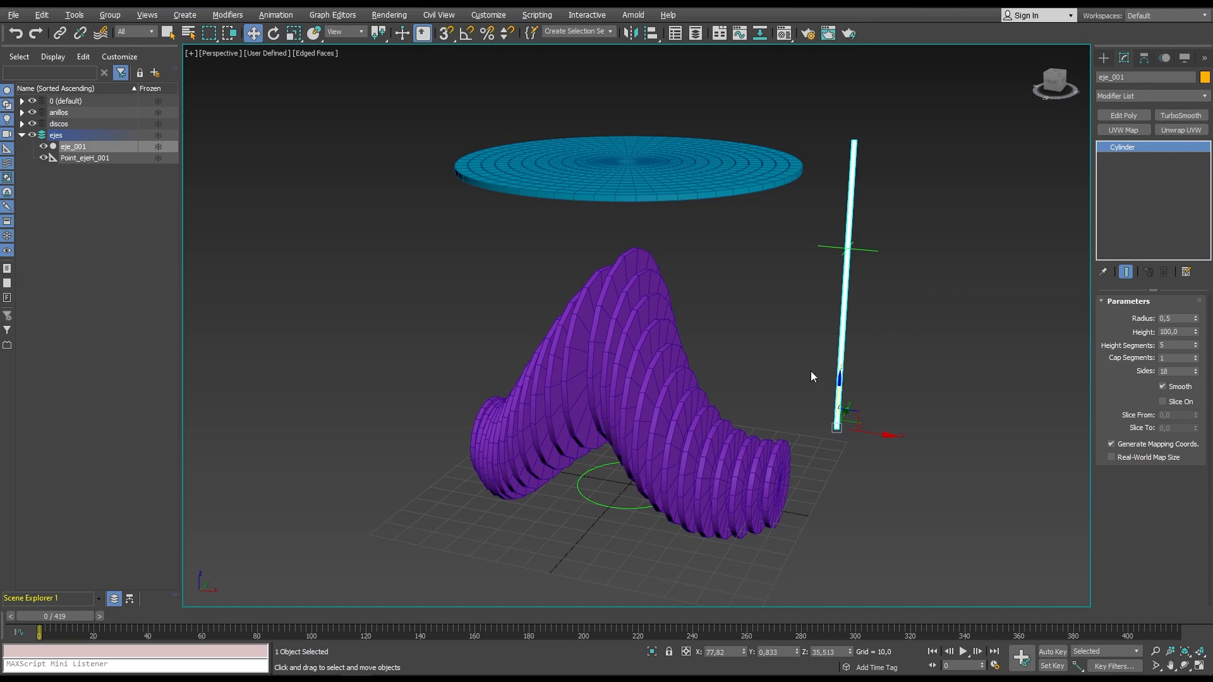
{"action": "double_click", "coordinate": [1168, 332]}
{"action": "left_click_drag", "start_coordinate": [906, 240], "coordinate": [868, 273]}
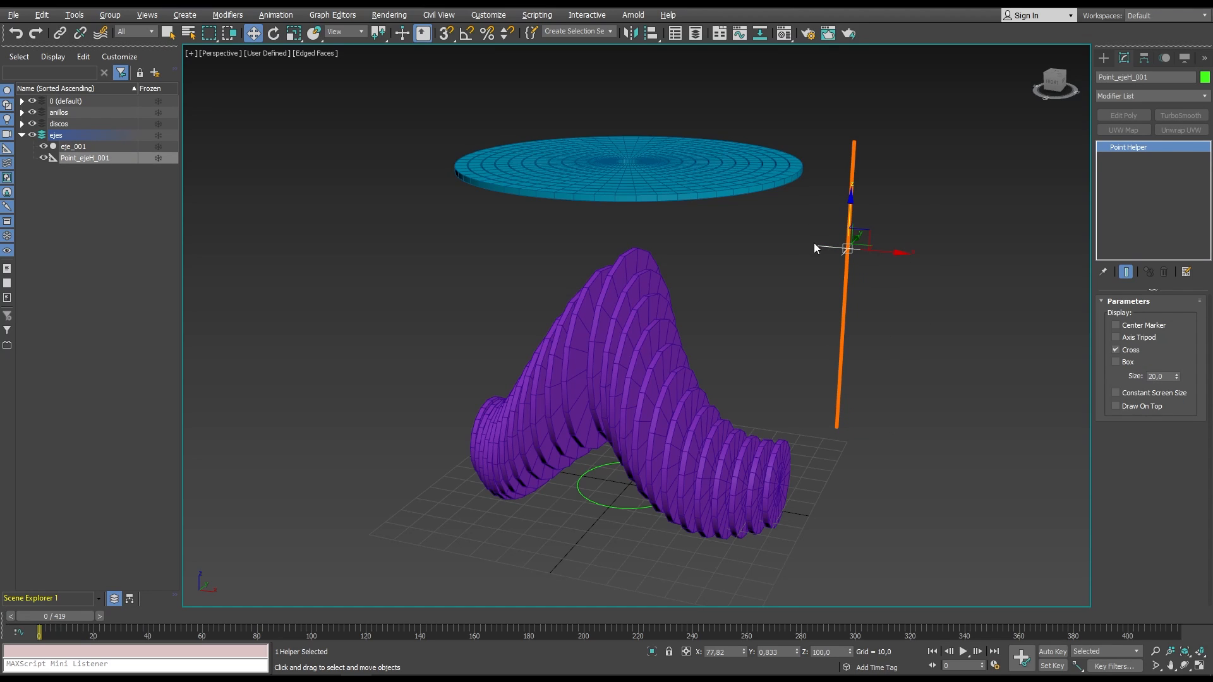
Link Point_ejeH_001 as a child of the rod eje_001, and return to the Move tool.
{"action": "left_click", "coordinate": [60, 33]}
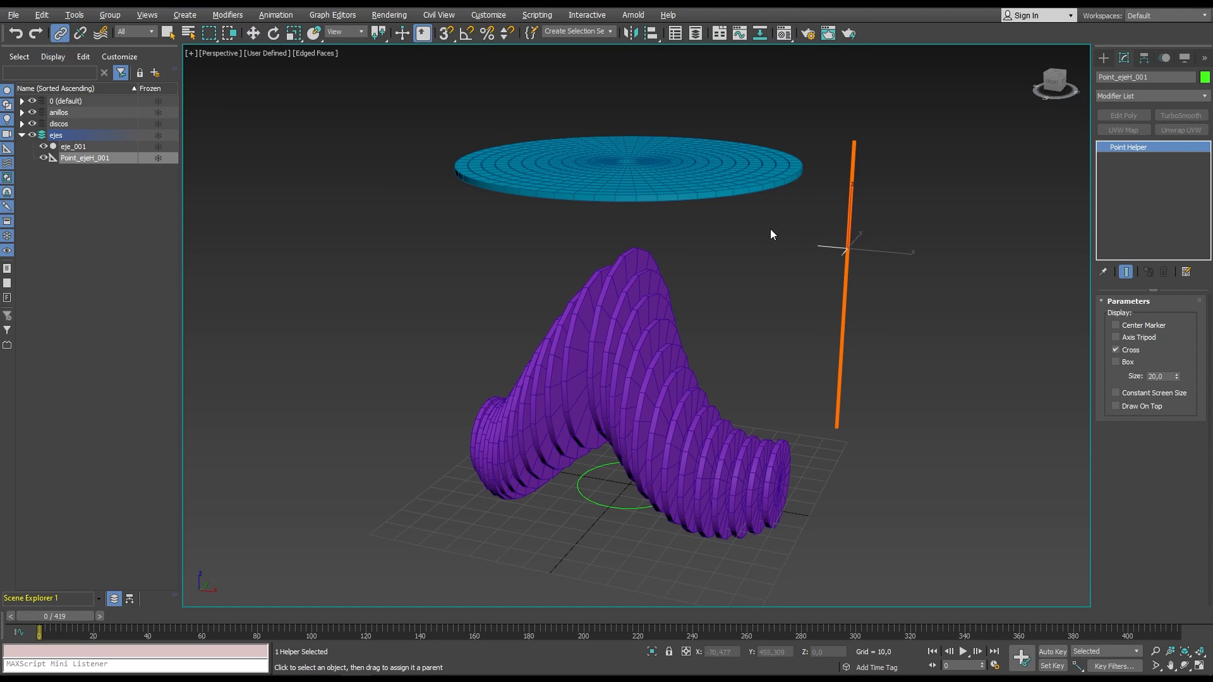
{"action": "left_click_drag", "start_coordinate": [832, 250], "coordinate": [846, 341]}
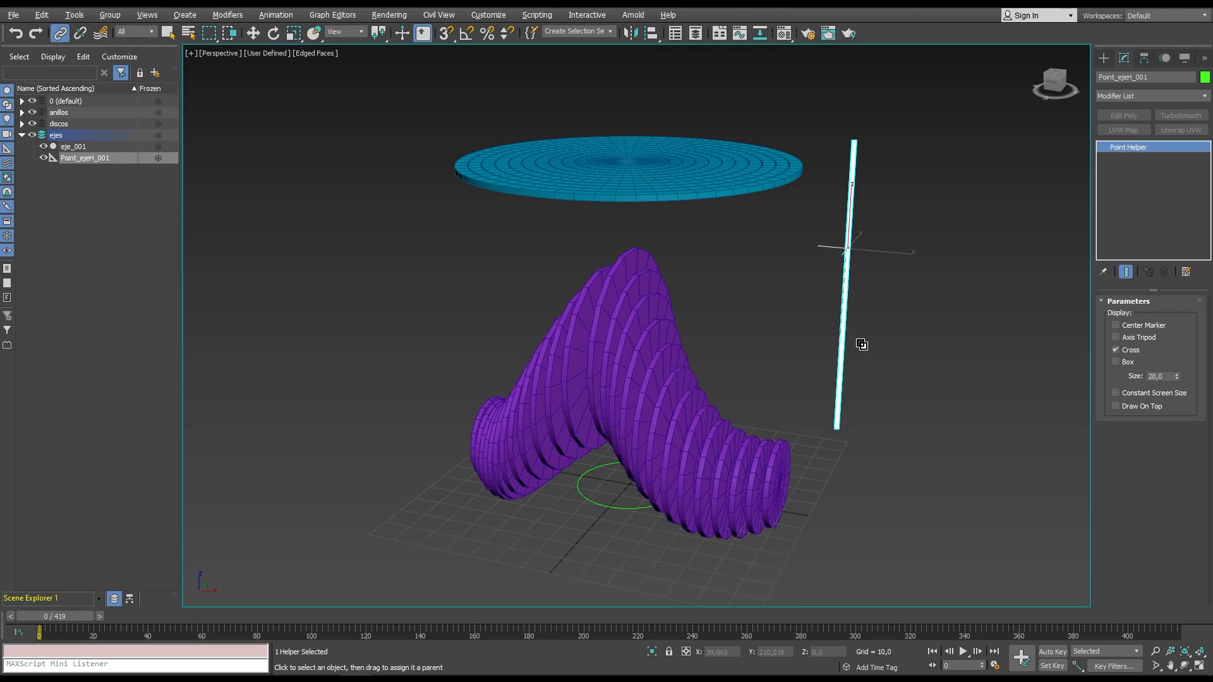
{"action": "left_click", "coordinate": [252, 34]}
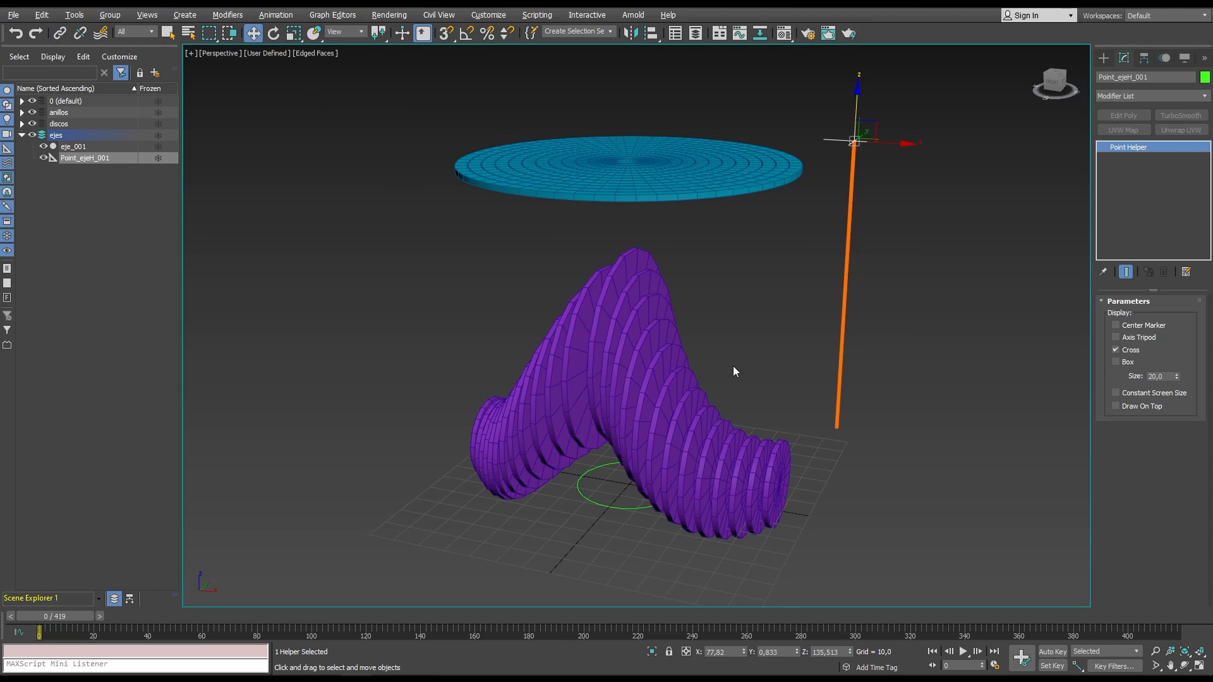
Reset the Z position of eje_001 to 0 and clear the selection.
{"action": "left_click", "coordinate": [840, 404]}
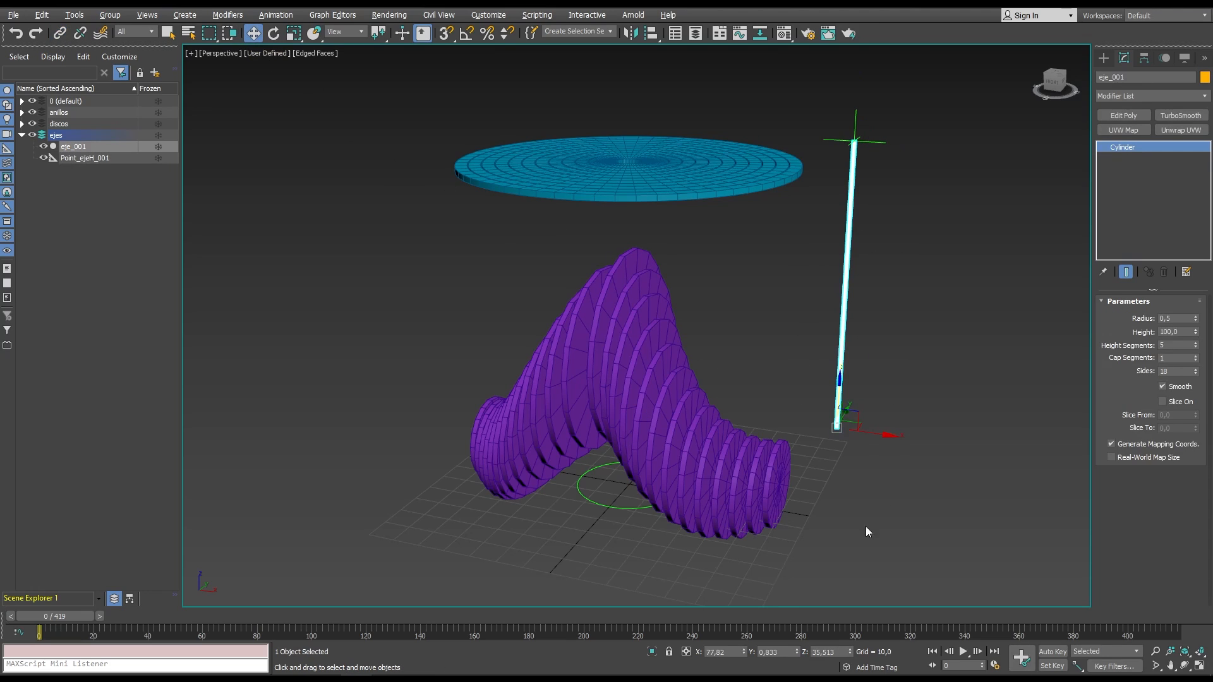
{"action": "right_click", "coordinate": [849, 655]}
{"action": "left_click", "coordinate": [935, 227]}
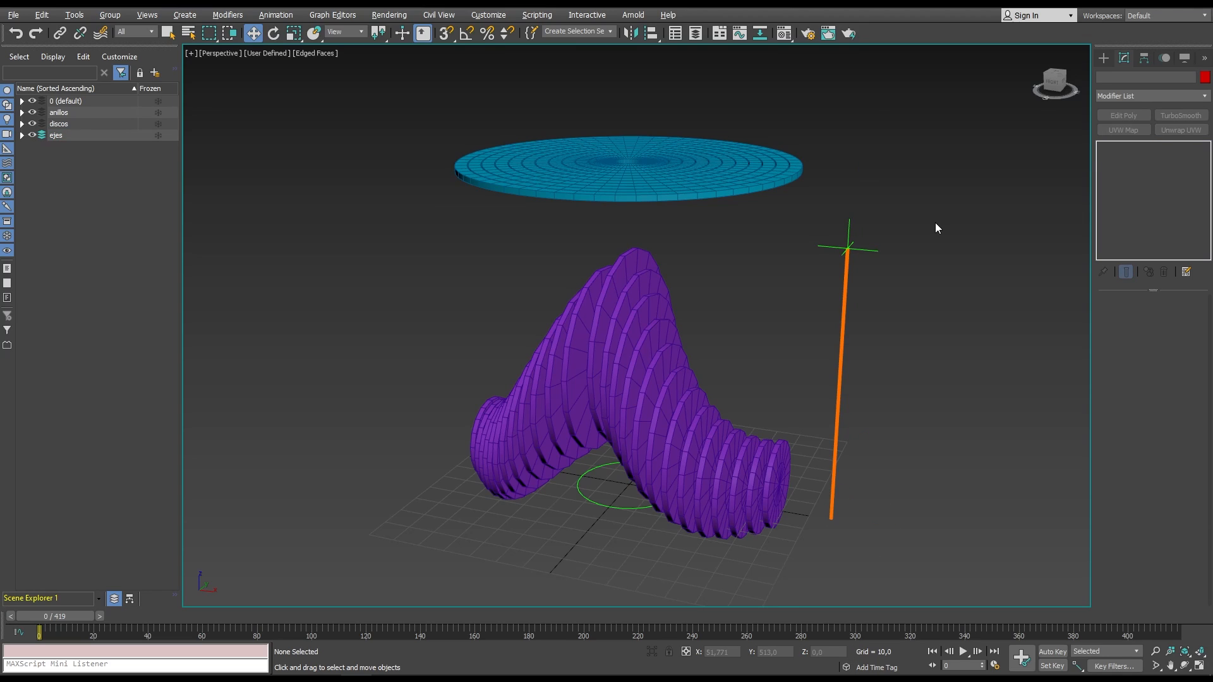
Link the rod eje_001 as a child of the ctrl_master circle at the base.
{"action": "left_click_drag", "start_coordinate": [869, 271], "coordinate": [869, 271]}
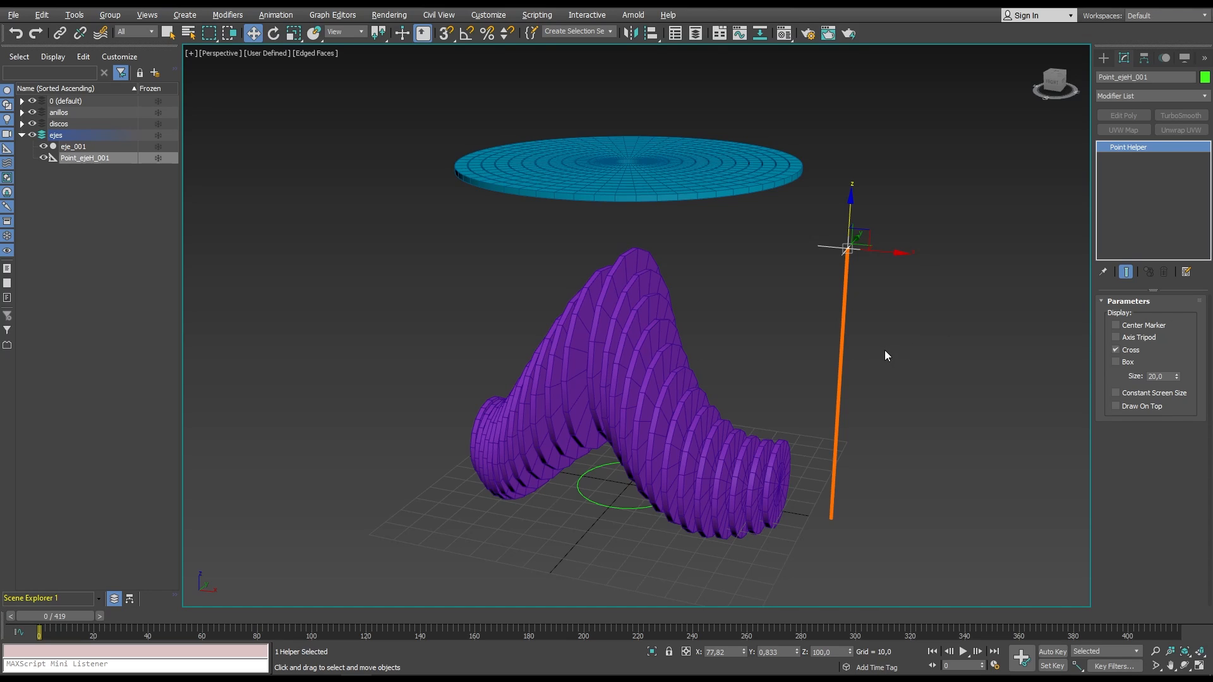
{"action": "left_click", "coordinate": [936, 272]}
{"action": "left_click_drag", "start_coordinate": [874, 274], "coordinate": [874, 274]}
{"action": "left_click_drag", "start_coordinate": [780, 352], "coordinate": [779, 352]}
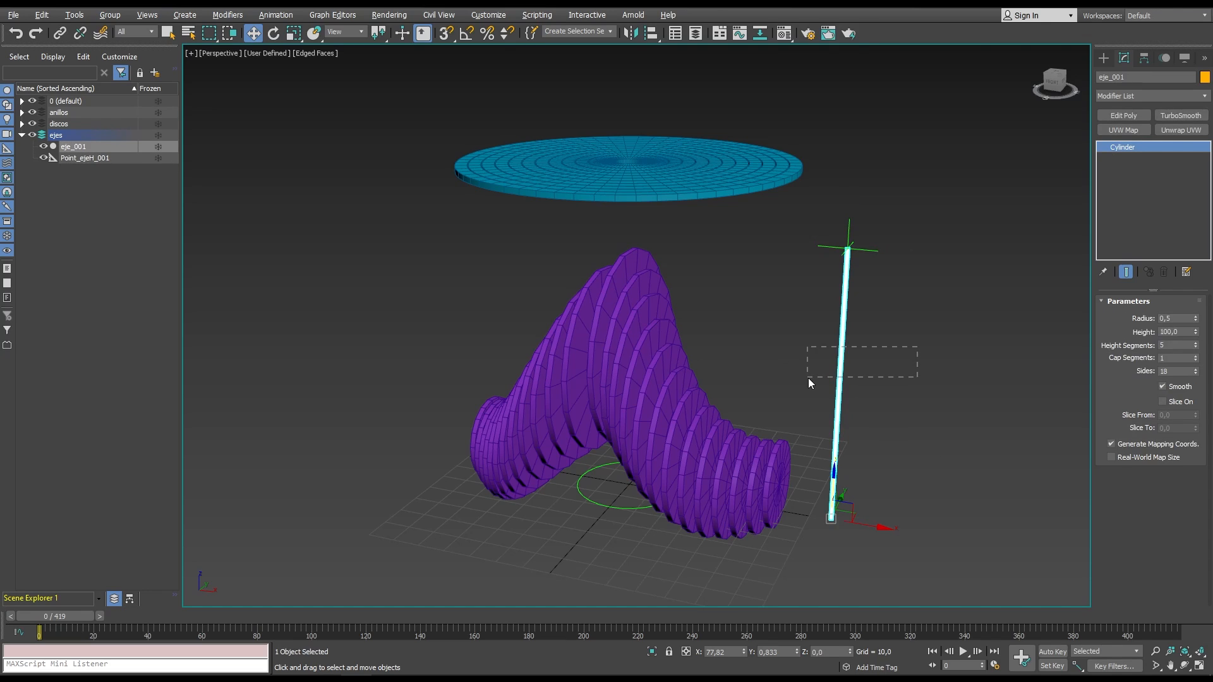
{"action": "left_click", "coordinate": [60, 34]}
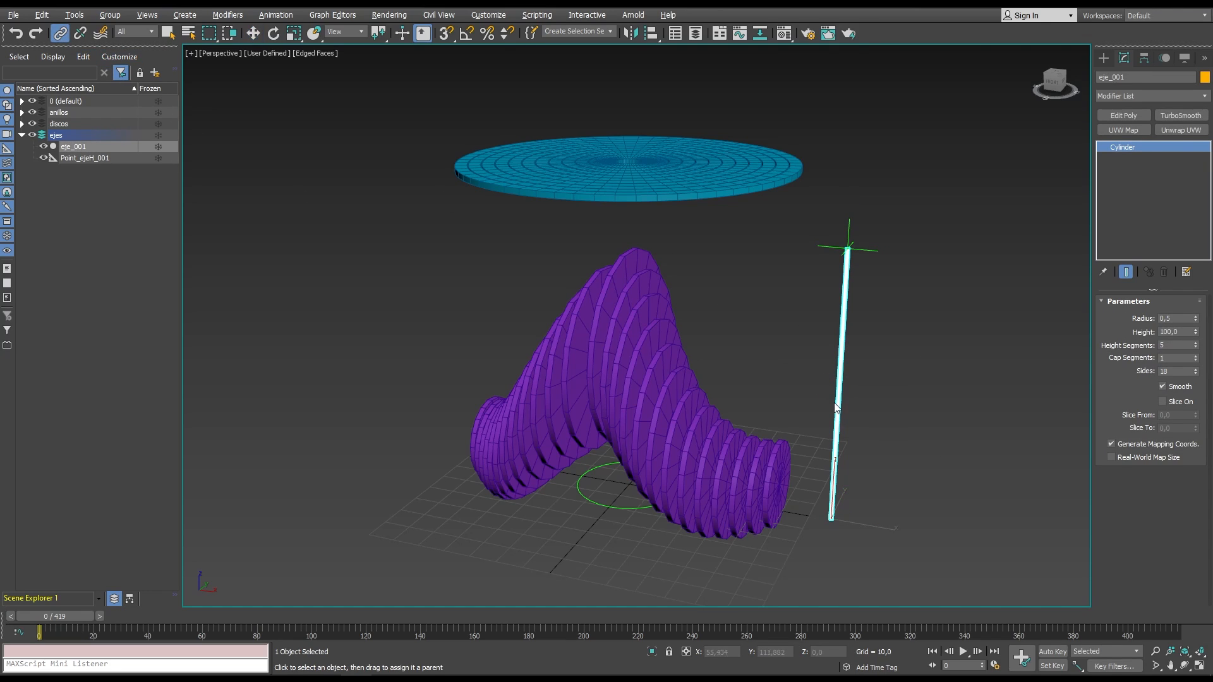
{"action": "left_click_drag", "start_coordinate": [835, 408], "coordinate": [673, 572]}
{"action": "left_click_drag", "start_coordinate": [588, 507], "coordinate": [603, 513]}
Rotate the ctrl_master circle to test the linked rod, and undo the rotation.
{"action": "left_click", "coordinate": [273, 34]}
{"action": "left_click", "coordinate": [614, 508]}
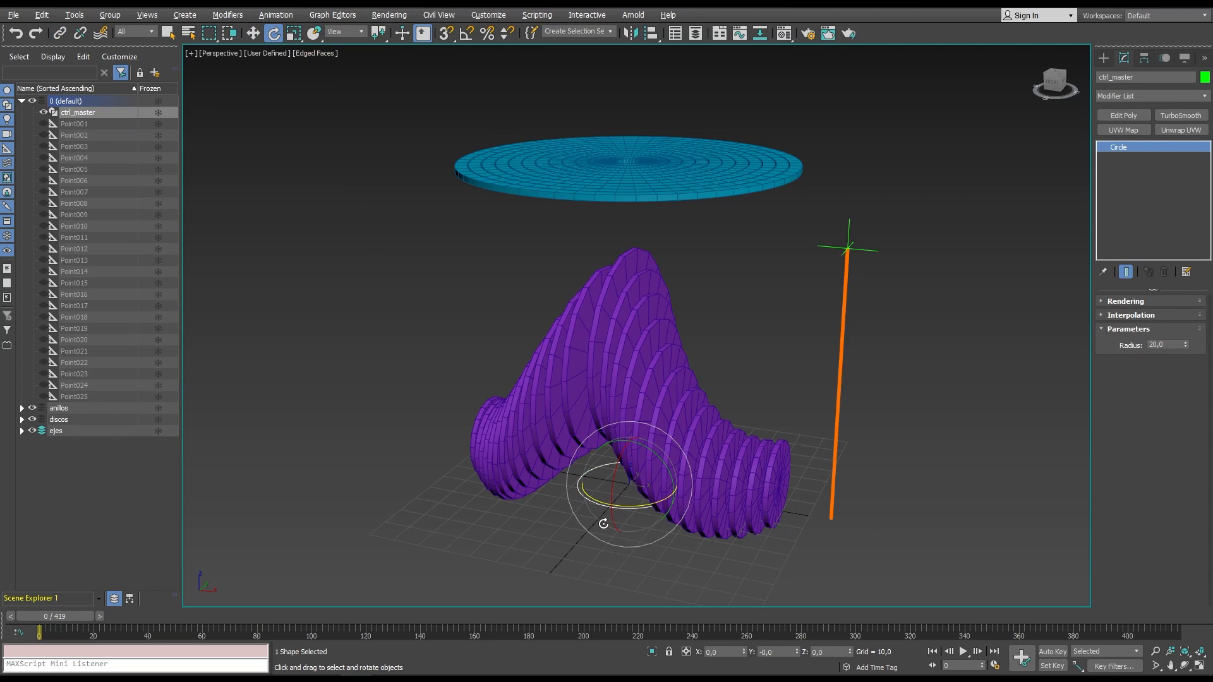
{"action": "left_click_drag", "start_coordinate": [611, 512], "coordinate": [546, 491]}
{"action": "left_click", "coordinate": [15, 33]}
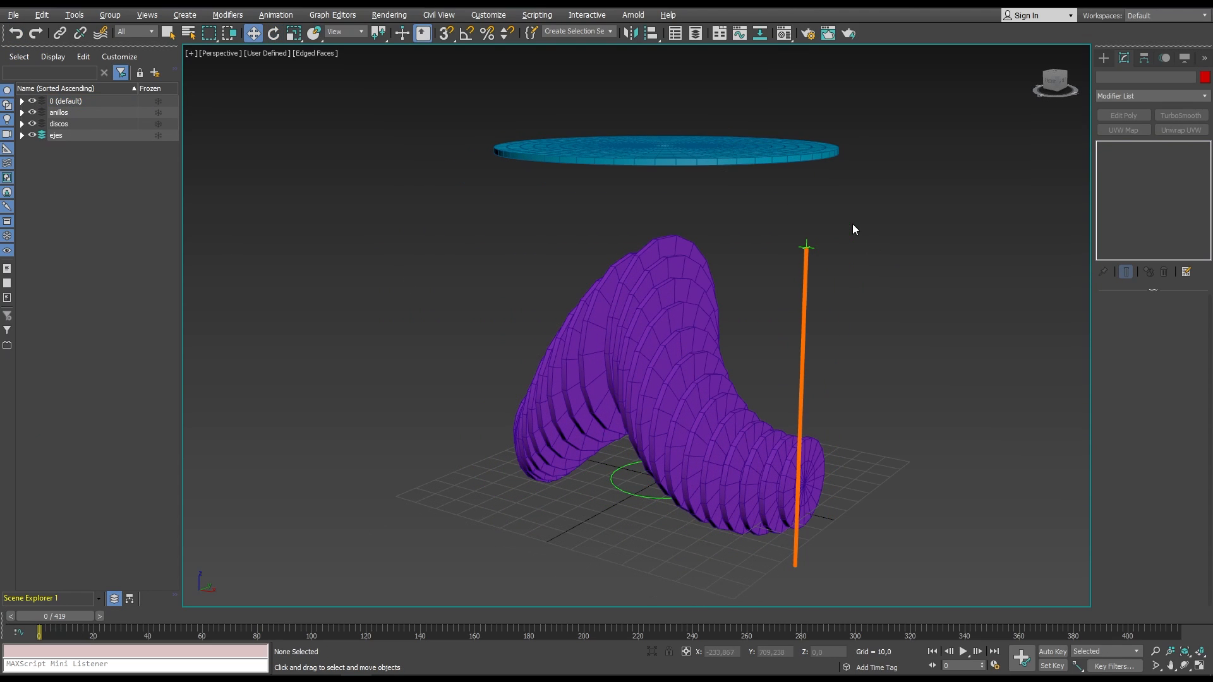
Clone eje_001 and Point_ejeH_001 together in an evenly spaced row along X, making 24 copies.
{"action": "left_click_drag", "start_coordinate": [870, 218], "coordinate": [779, 278]}
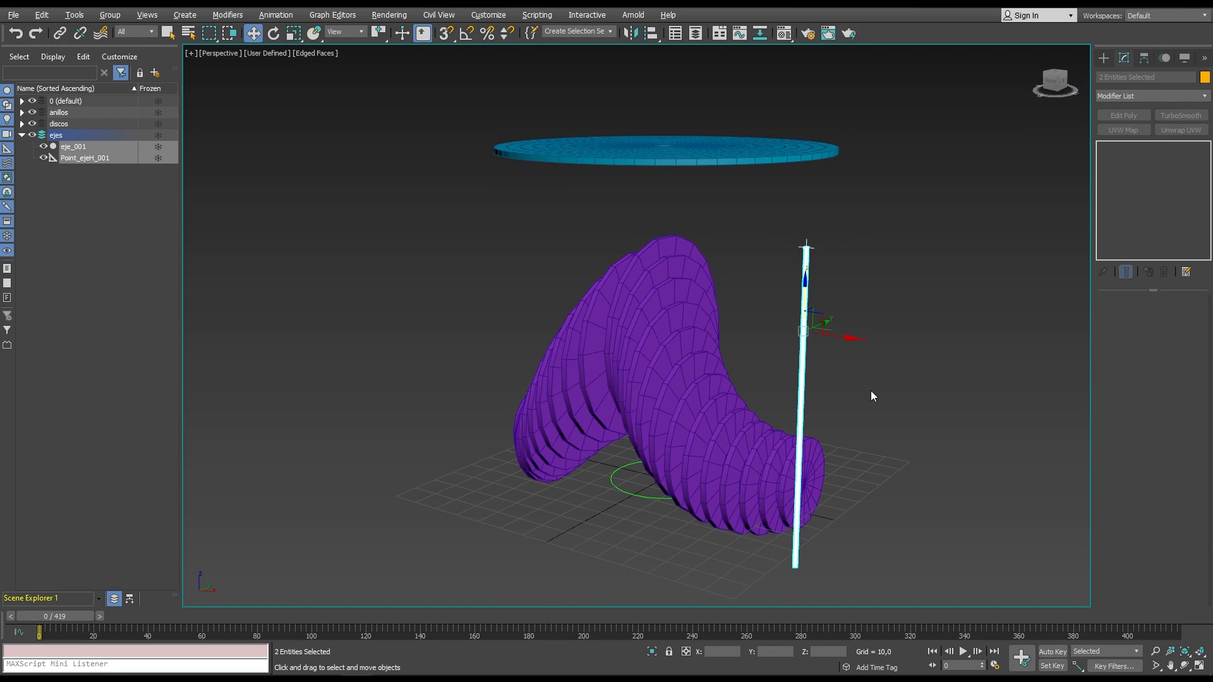
{"action": "left_click_drag", "start_coordinate": [851, 338], "coordinate": [824, 336], "text": "shift"}
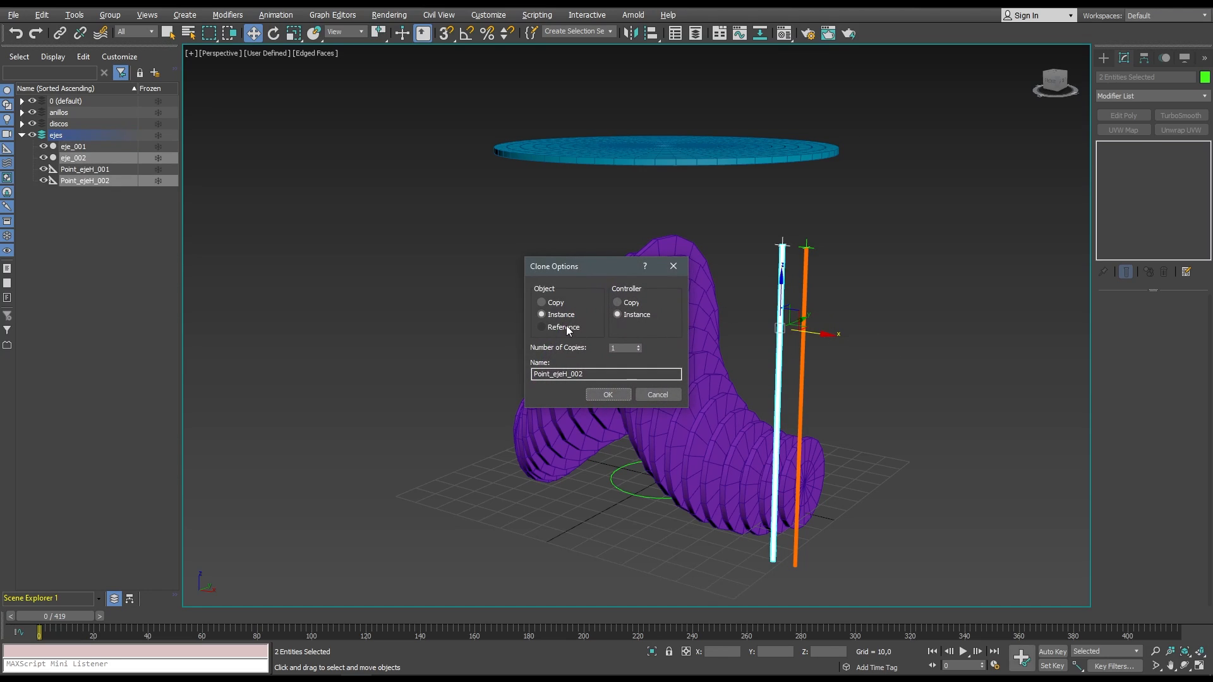
{"action": "left_click", "coordinate": [620, 348]}
{"action": "left_click", "coordinate": [607, 394]}
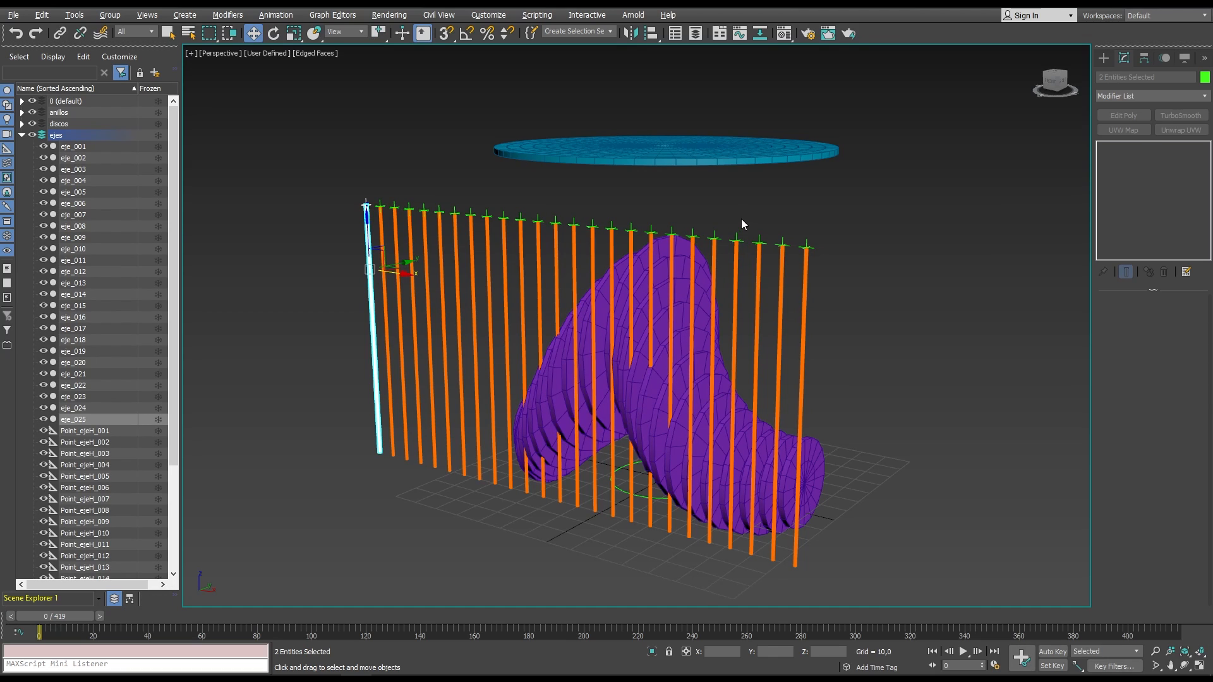
Unhide the point helpers Point001 to Point025 in the default layer so they show on the upper disc.
{"action": "middle_click_drag", "start_coordinate": [716, 210], "coordinate": [756, 212], "text": "alt"}
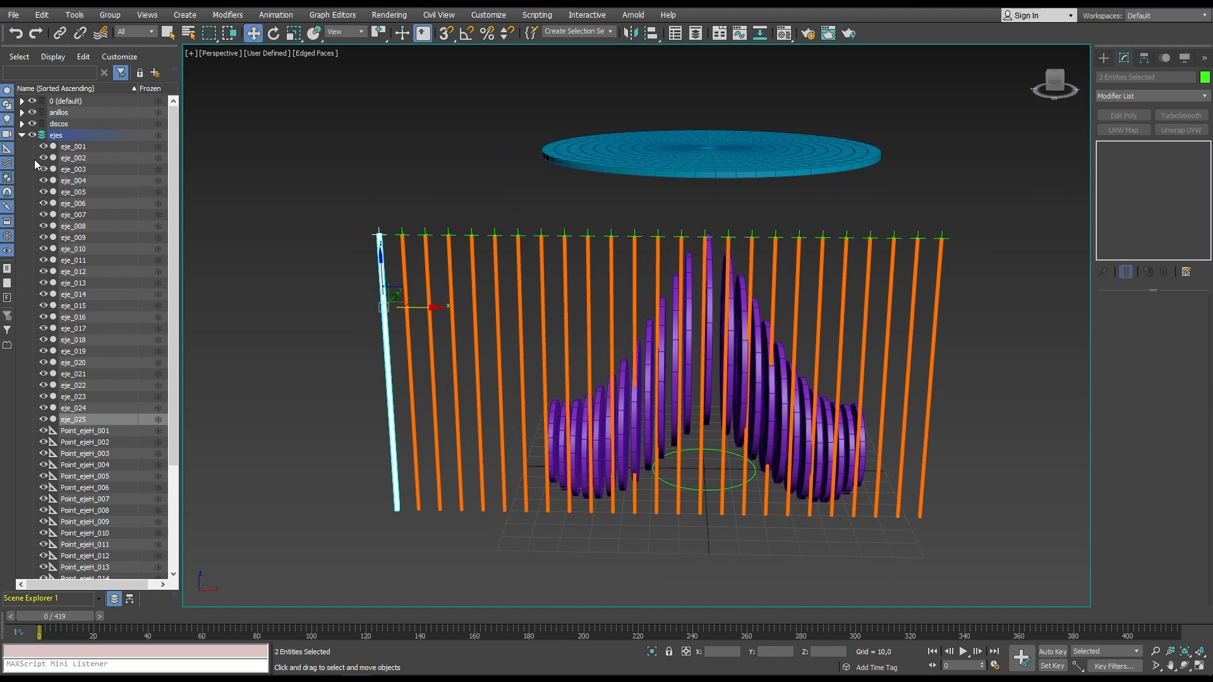
{"action": "left_click", "coordinate": [22, 102]}
{"action": "left_click", "coordinate": [65, 125]}
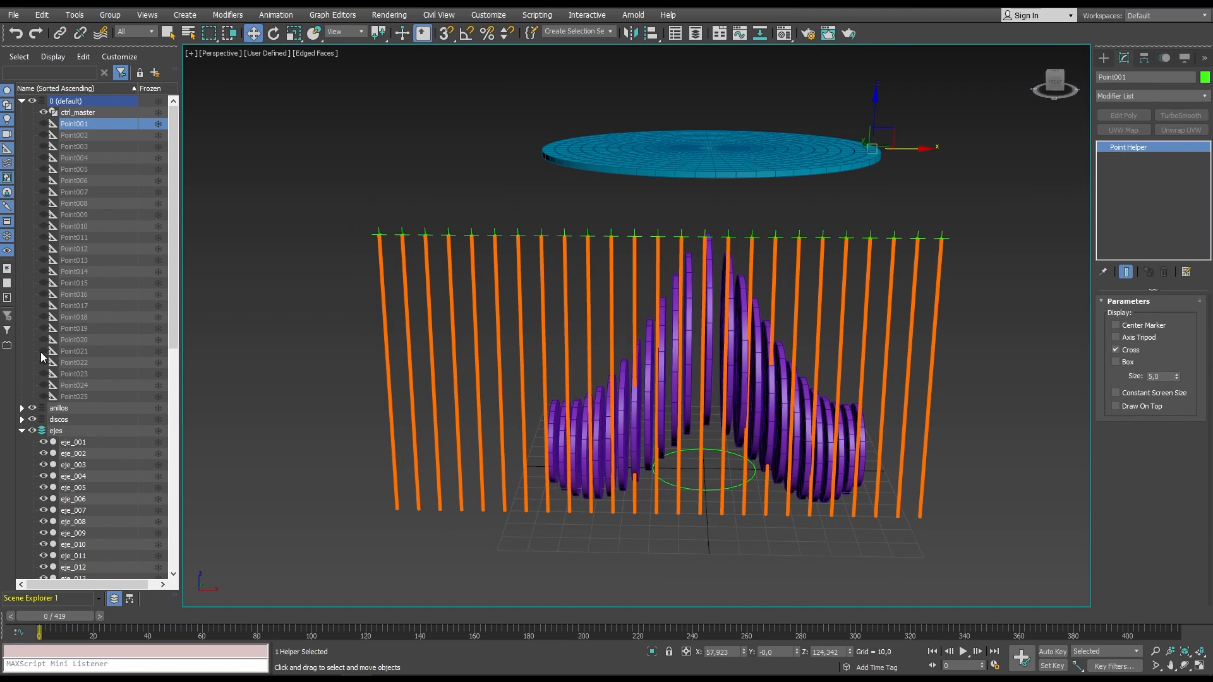
{"action": "left_click", "coordinate": [79, 397], "text": "shift"}
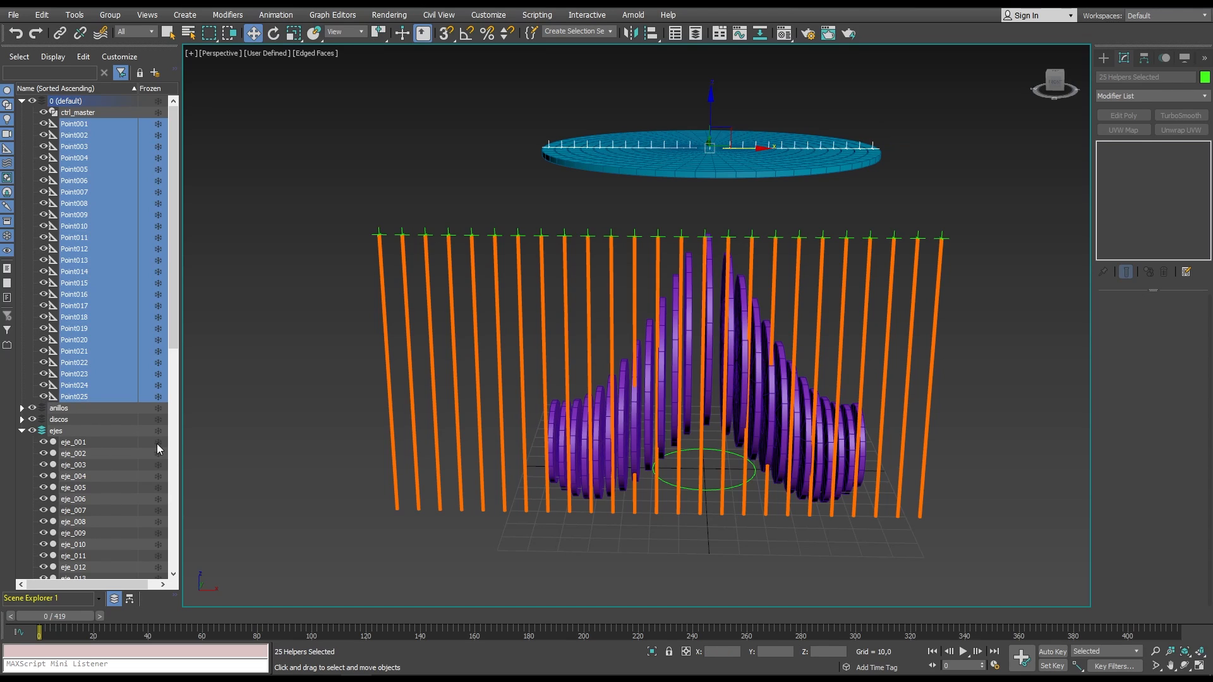
{"action": "middle_click_drag", "start_coordinate": [780, 240], "coordinate": [745, 286]}
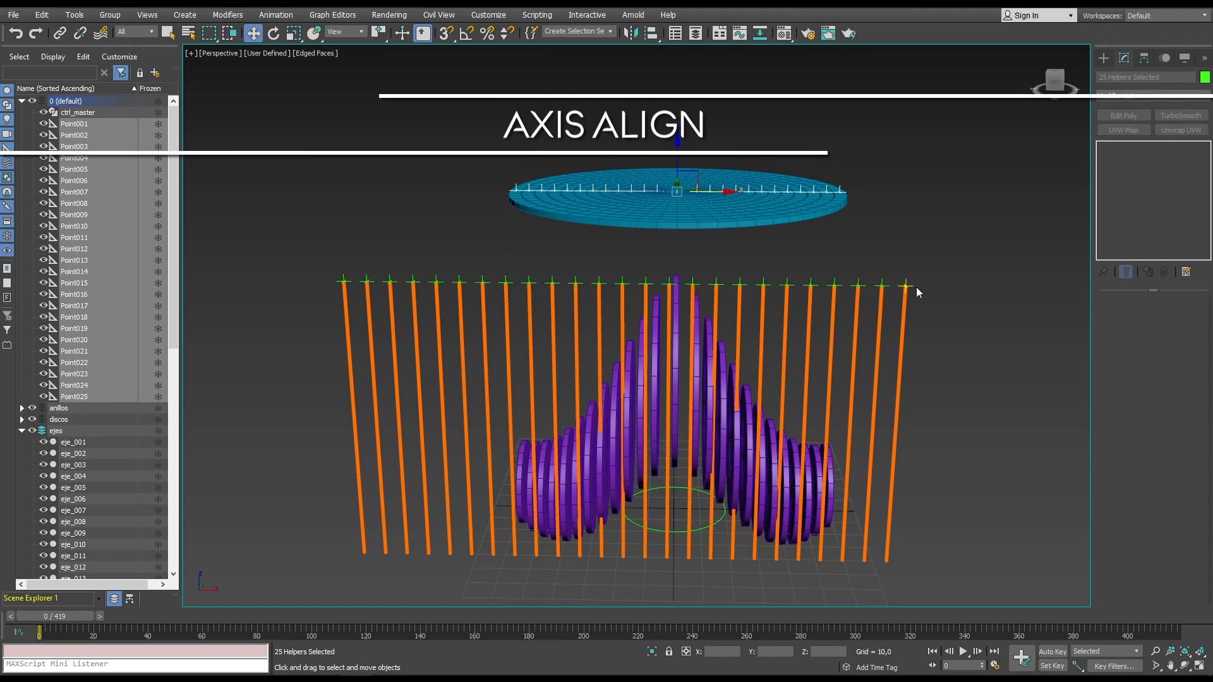
Align the rod eje_001 to Point001 in X and Y position only, pivot point to pivot point.
{"action": "left_click", "coordinate": [900, 325]}
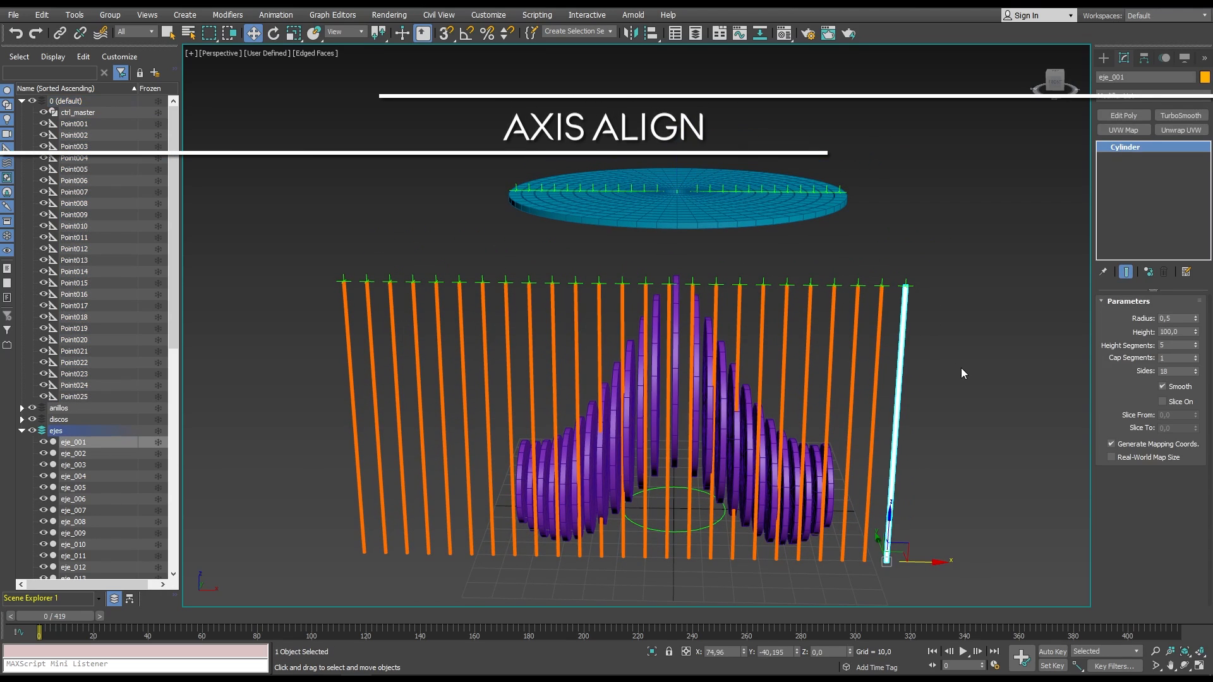
{"action": "key", "text": "alt+a"}
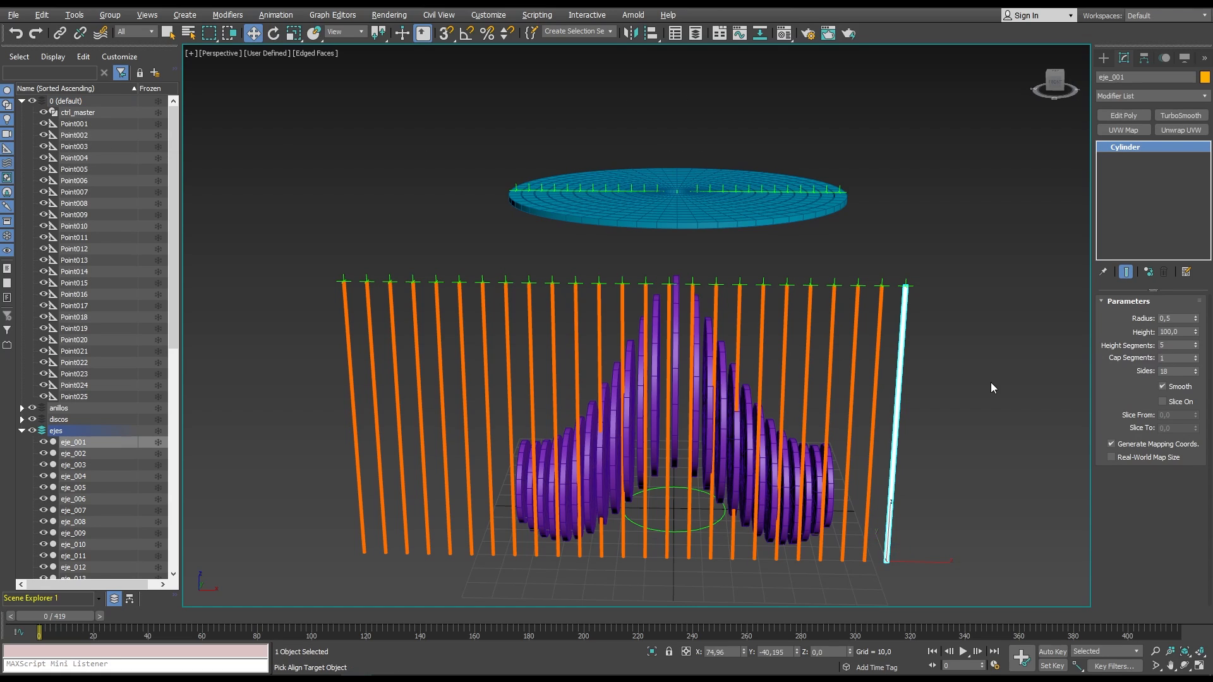
{"action": "left_click", "coordinate": [840, 189]}
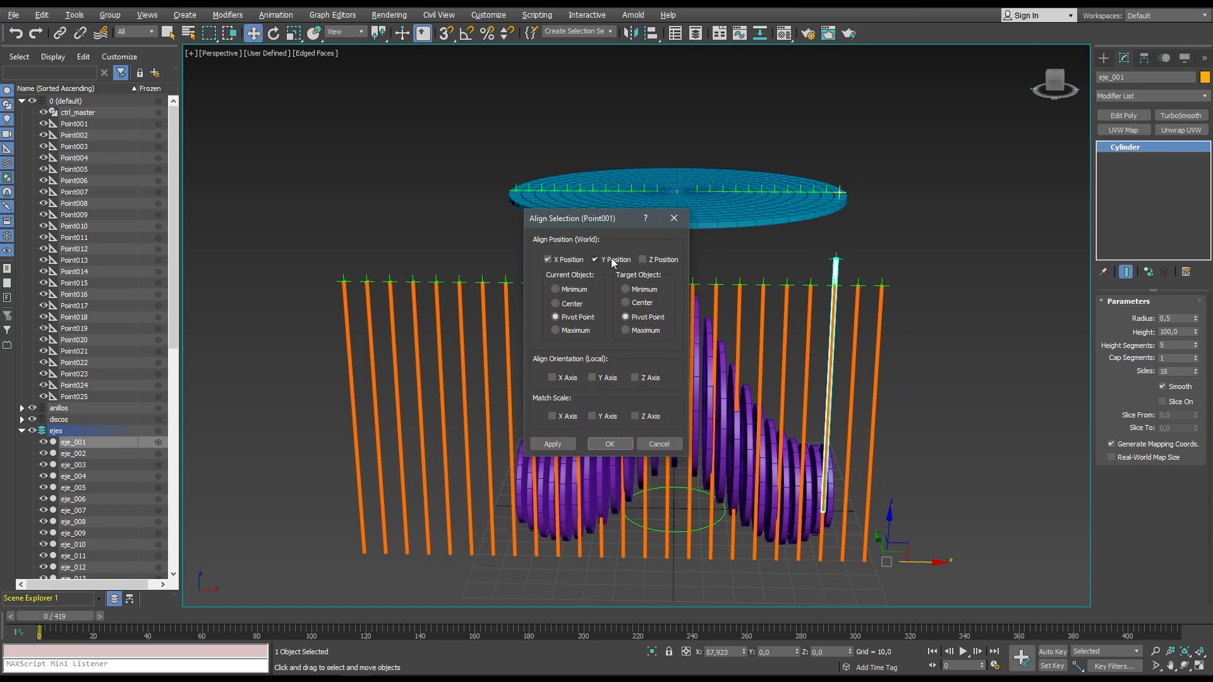
{"action": "left_click", "coordinate": [613, 444]}
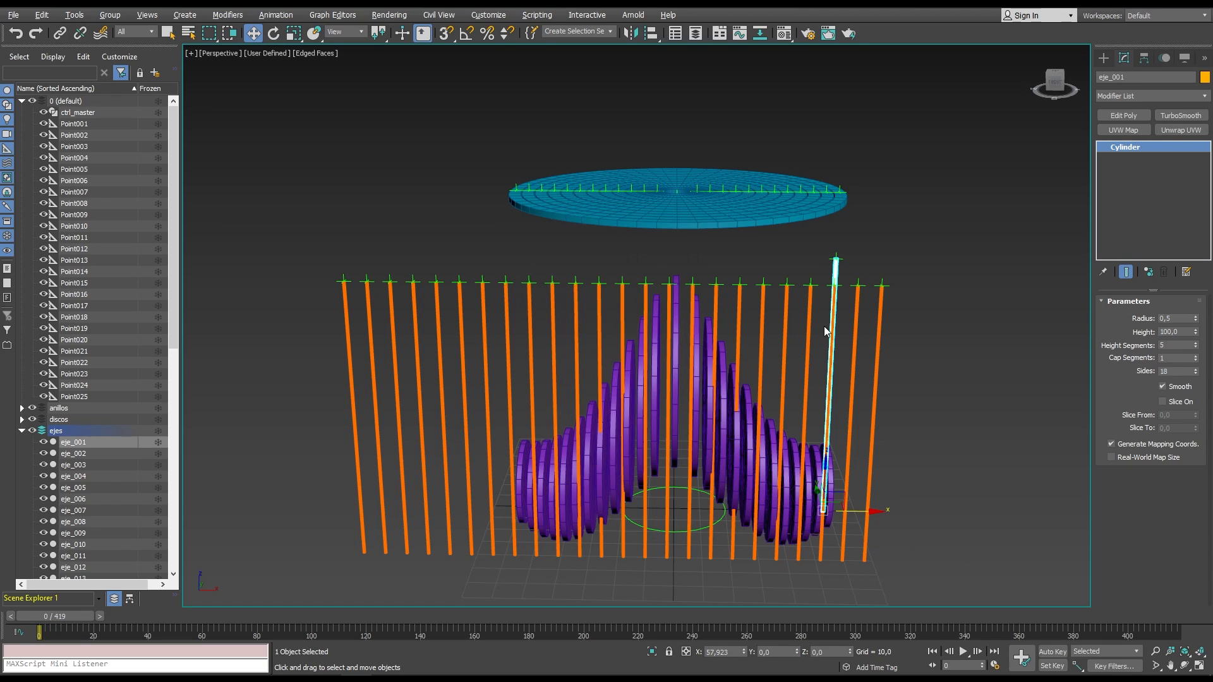
Align eje_002 to Point002 and eje_003 to Point003 in X and Y position, pivot point to pivot point.
{"action": "middle_click_drag", "start_coordinate": [833, 289], "coordinate": [783, 312], "text": "alt"}
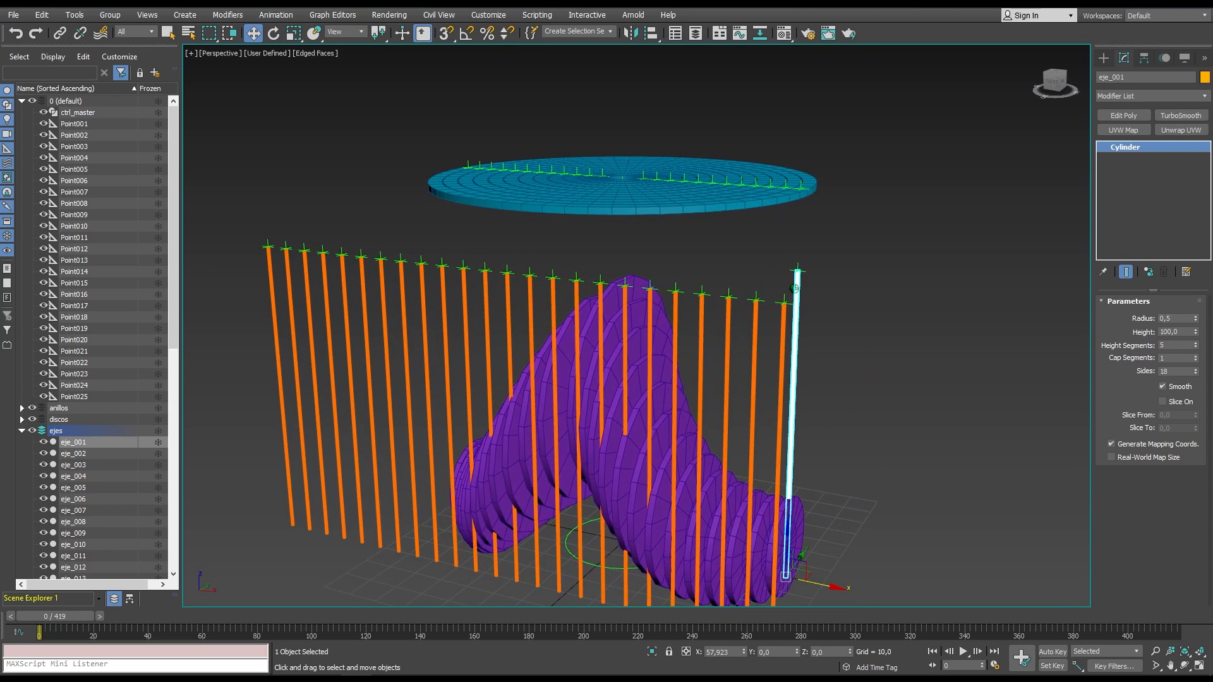
{"action": "left_click", "coordinate": [784, 316]}
{"action": "key", "text": "alt+a"}
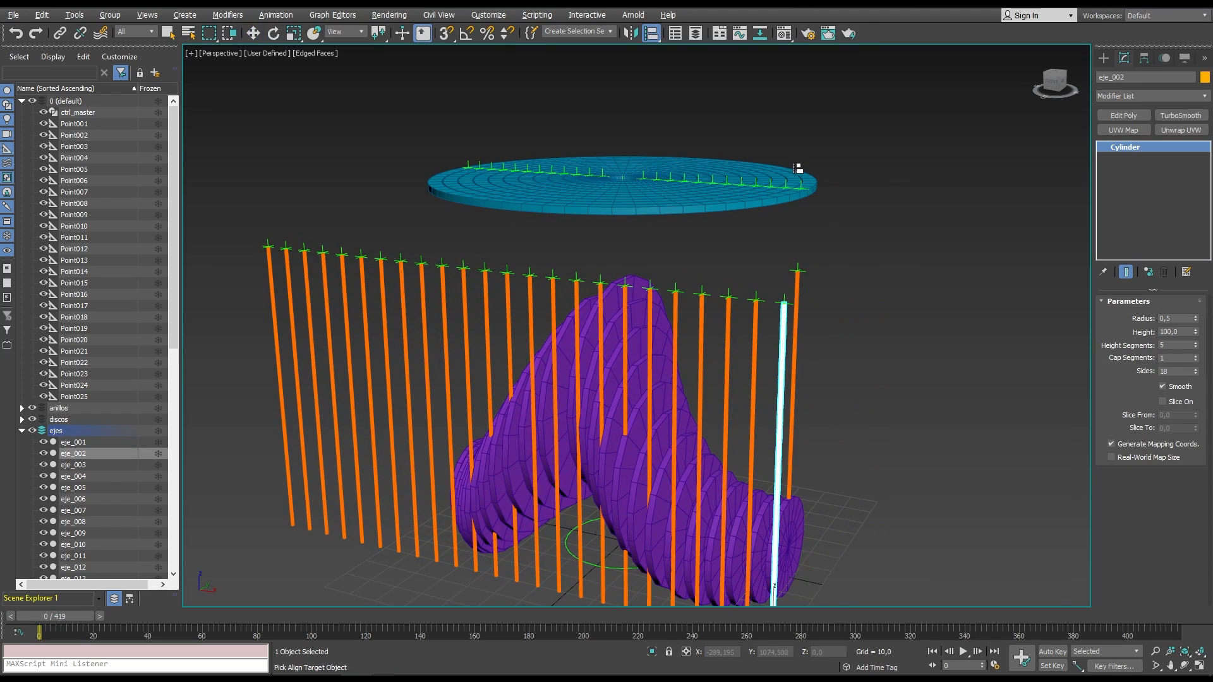
{"action": "left_click", "coordinate": [785, 188]}
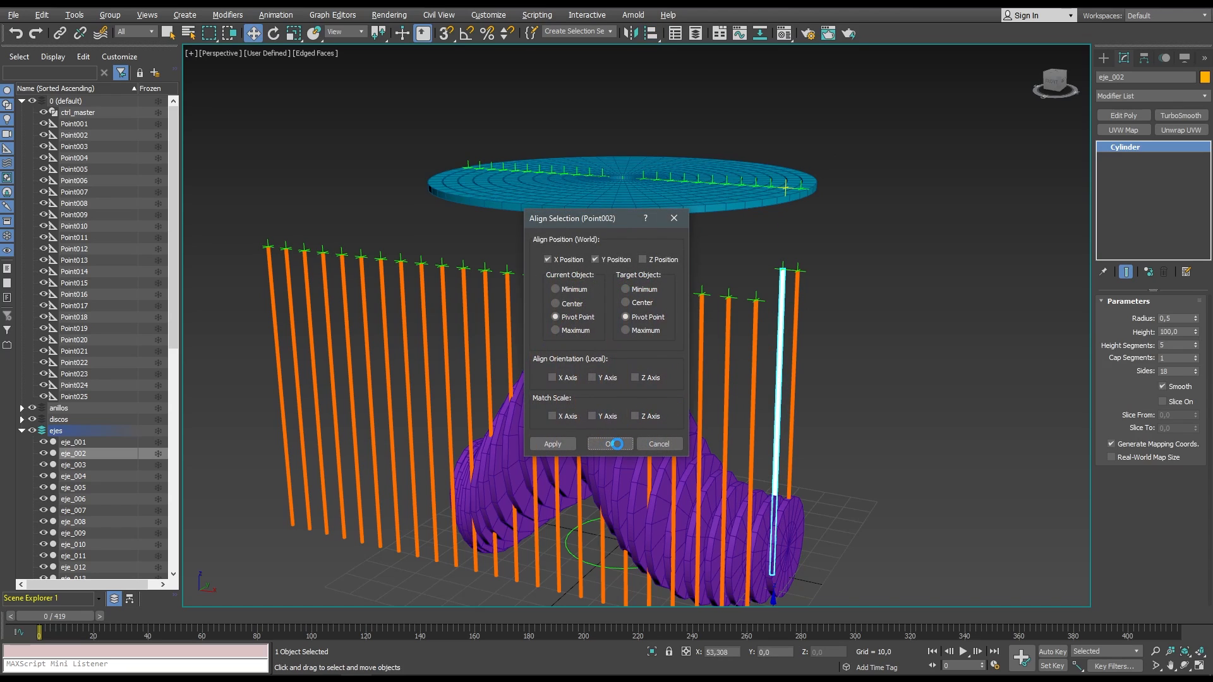
{"action": "left_click", "coordinate": [622, 437]}
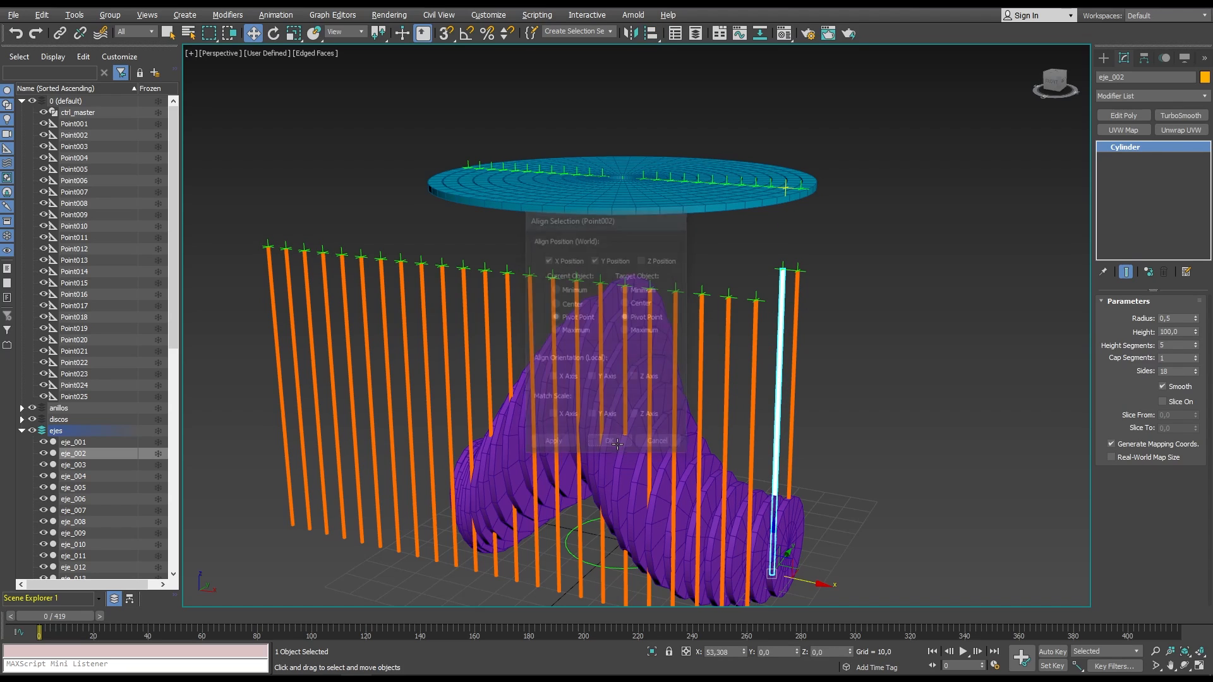
{"action": "left_click", "coordinate": [751, 344]}
{"action": "key", "text": "alt+a"}
{"action": "left_click", "coordinate": [775, 184]}
{"action": "left_click", "coordinate": [623, 438]}
Align eje_004 to Point004 and eje_005 to Point005 in X and Y position, using their pivot points.
{"action": "left_click", "coordinate": [726, 341]}
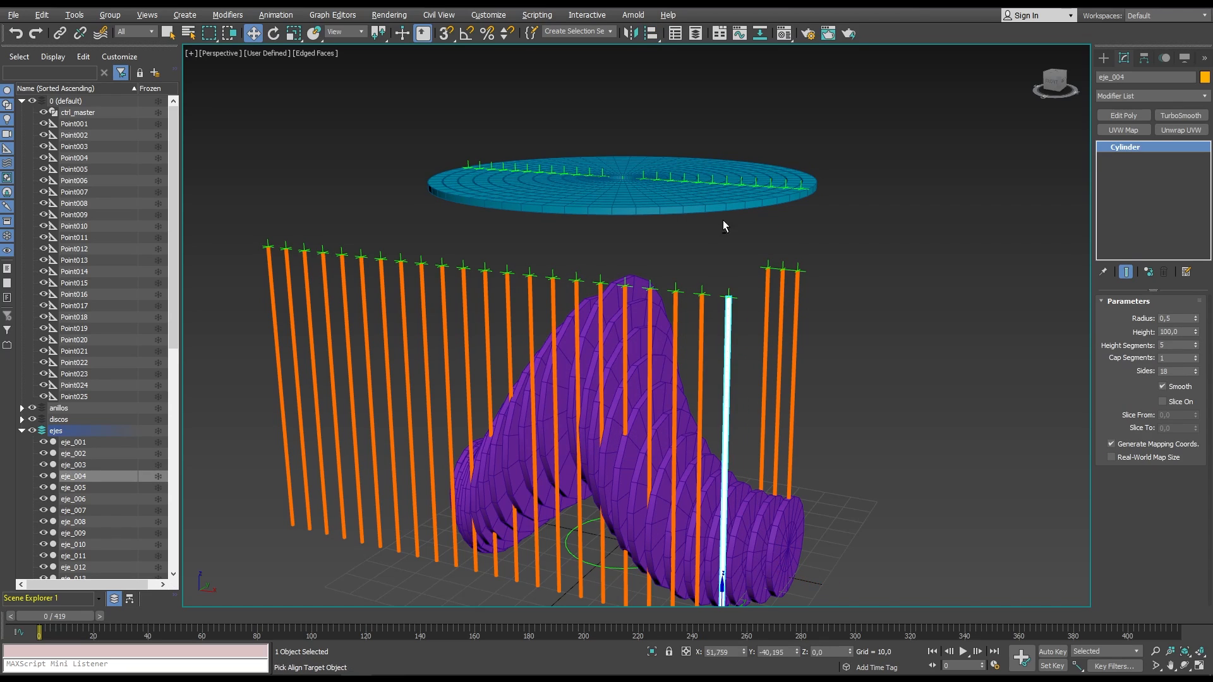
{"action": "key", "text": "alt+a"}
{"action": "left_click", "coordinate": [756, 187]}
{"action": "left_click", "coordinate": [609, 443]}
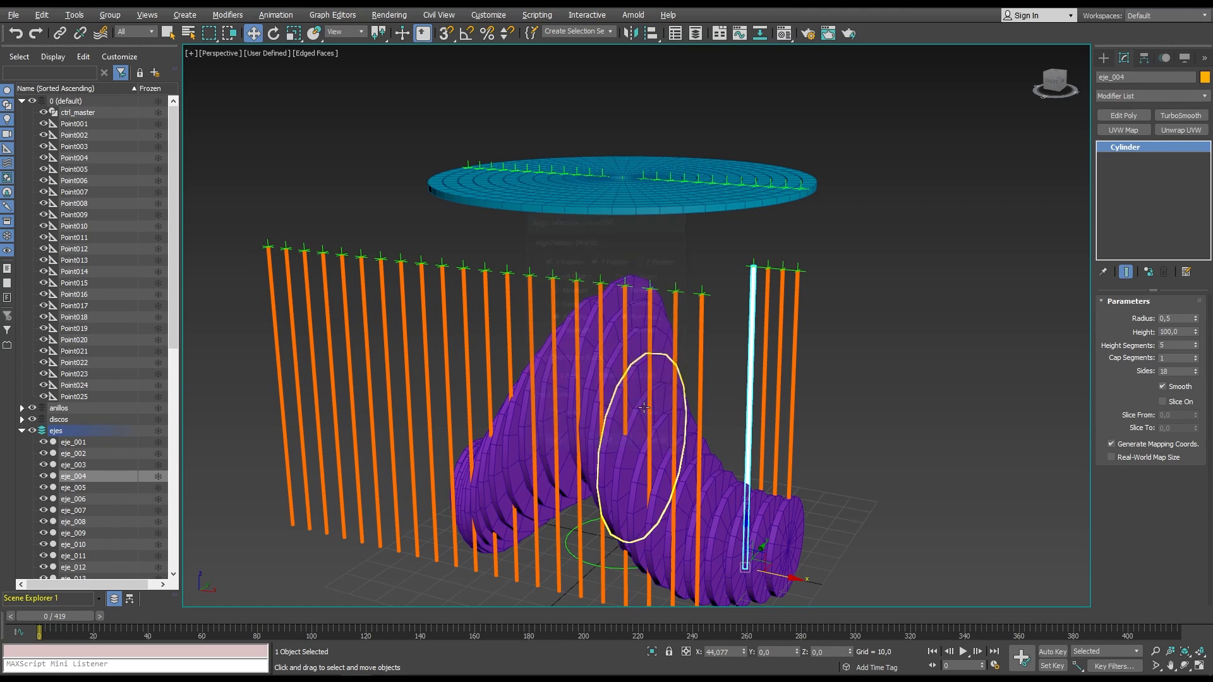
{"action": "left_click", "coordinate": [699, 391]}
{"action": "key", "text": "alt+a"}
{"action": "left_click", "coordinate": [742, 181]}
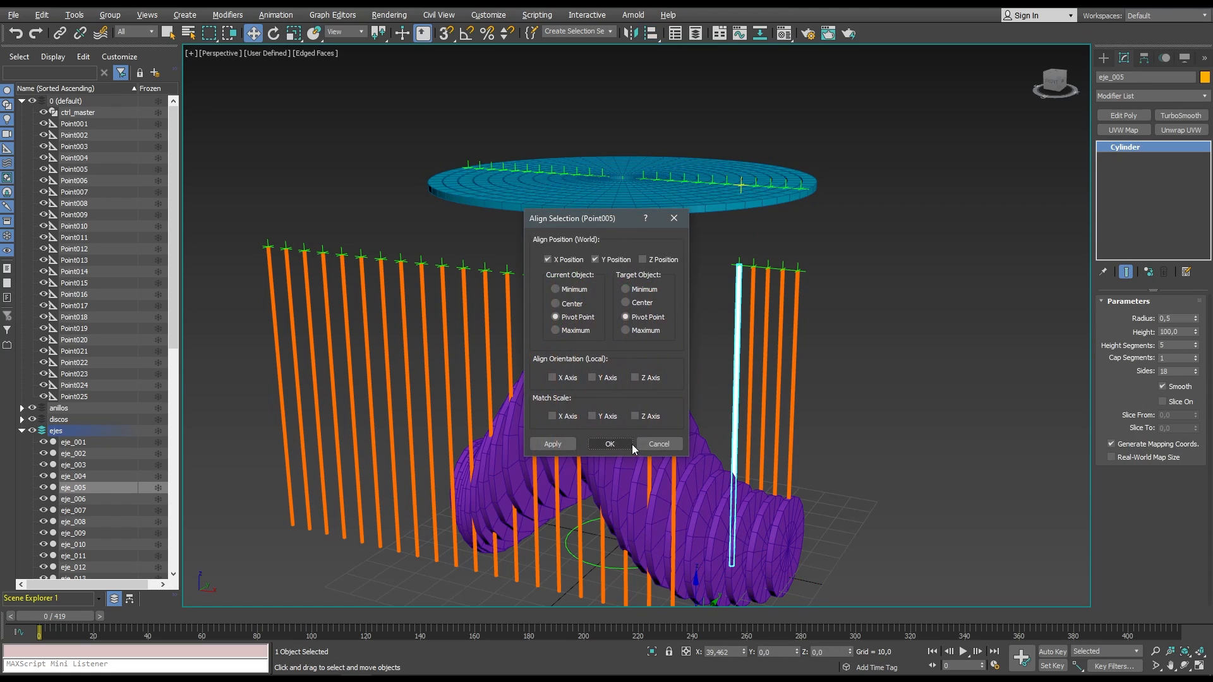
{"action": "left_click", "coordinate": [632, 444]}
Align eje_006 to Point006 and eje_007 to Point007 in X and Y position, using their pivot points.
{"action": "left_click", "coordinate": [676, 328]}
{"action": "key", "text": "alt+a"}
{"action": "left_click", "coordinate": [724, 182]}
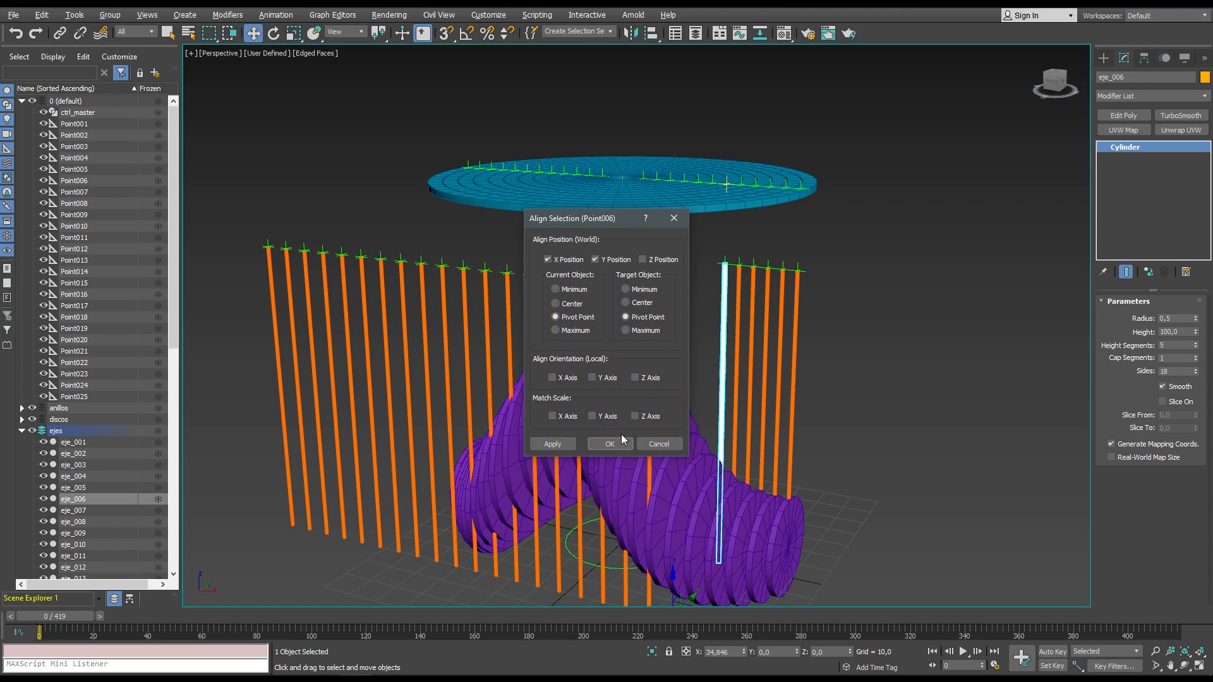
{"action": "left_click", "coordinate": [621, 440]}
{"action": "left_click", "coordinate": [654, 351]}
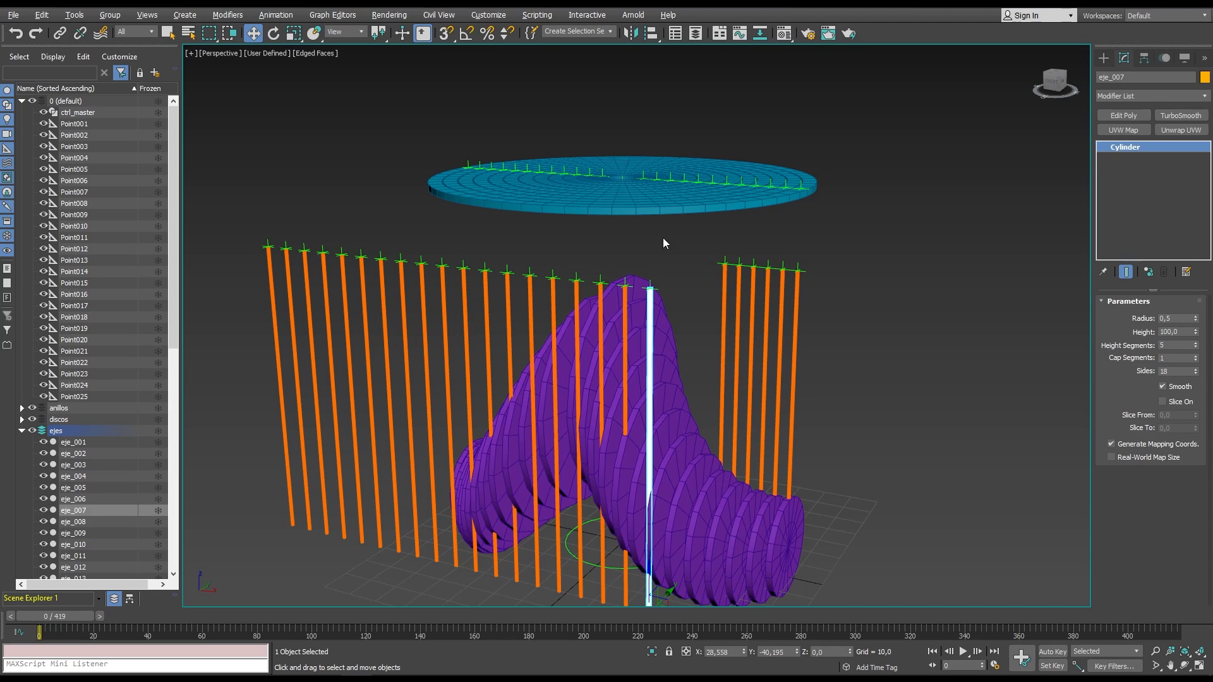
{"action": "key", "text": "alt+a"}
{"action": "left_click", "coordinate": [710, 183]}
{"action": "left_click", "coordinate": [622, 442]}
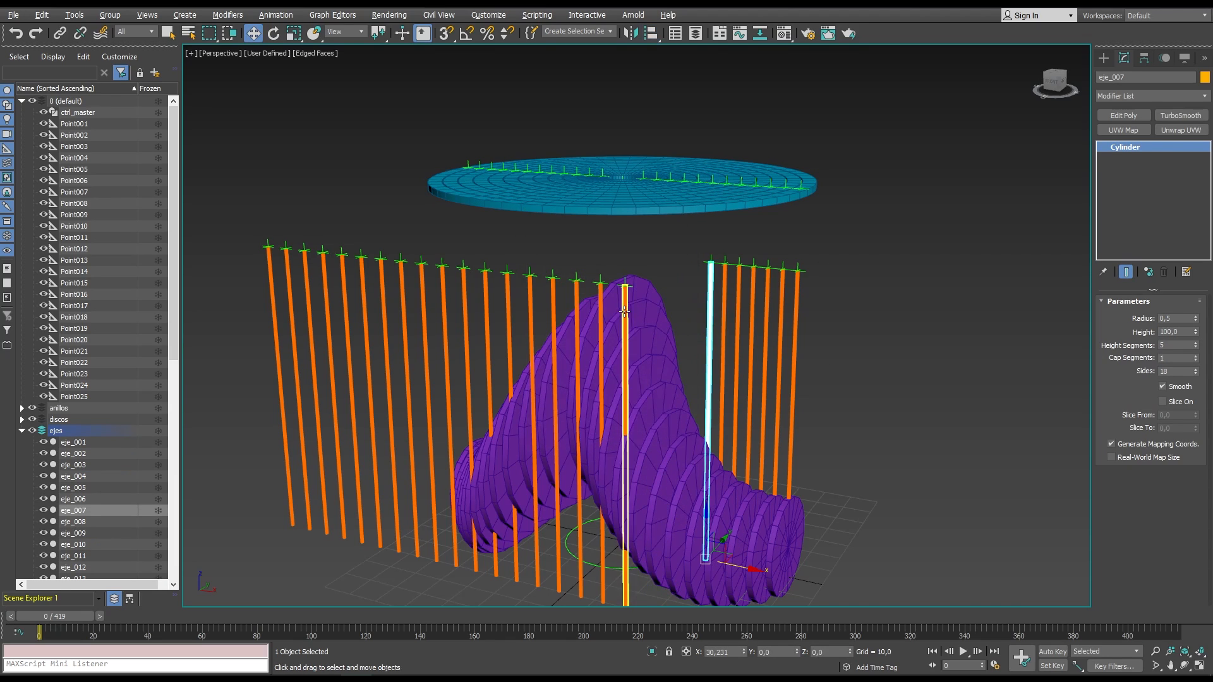
Align eje_008 to Point008 and eje_009 to Point009 in X and Y position, using their pivot points.
{"action": "left_click", "coordinate": [624, 442]}
{"action": "key", "text": "alt+a"}
{"action": "left_click", "coordinate": [699, 181]}
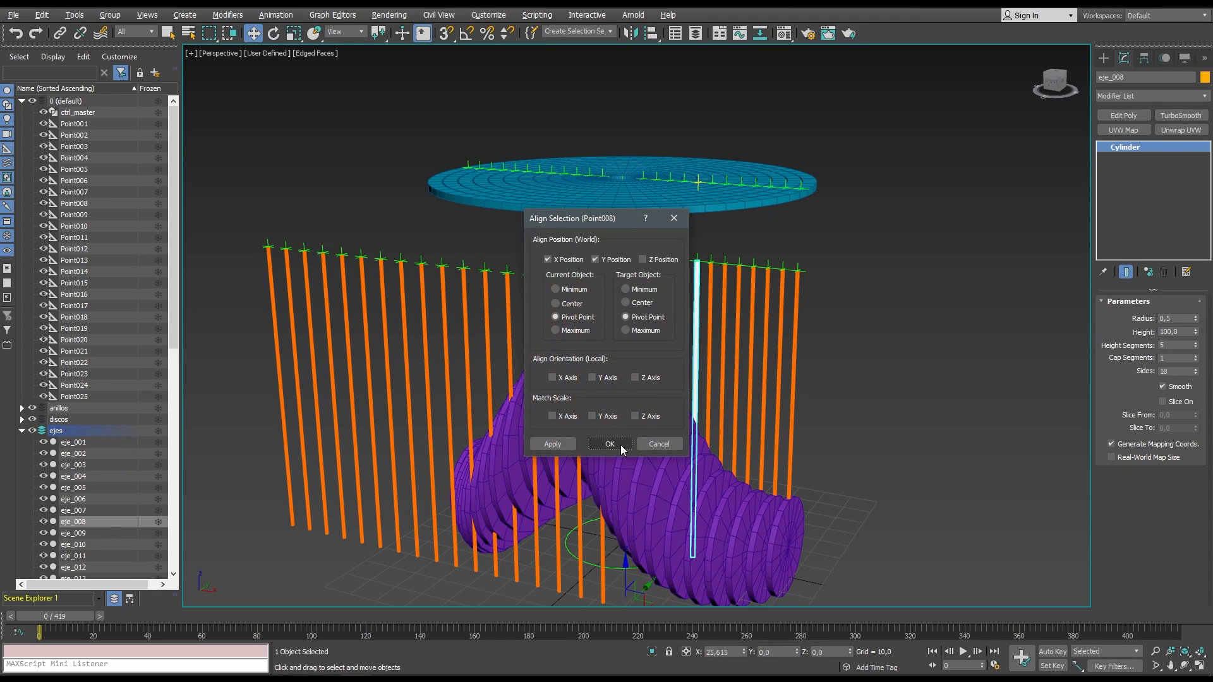
{"action": "left_click", "coordinate": [622, 443]}
{"action": "left_click", "coordinate": [601, 442]}
{"action": "key", "text": "alt+a"}
{"action": "left_click", "coordinate": [672, 182]}
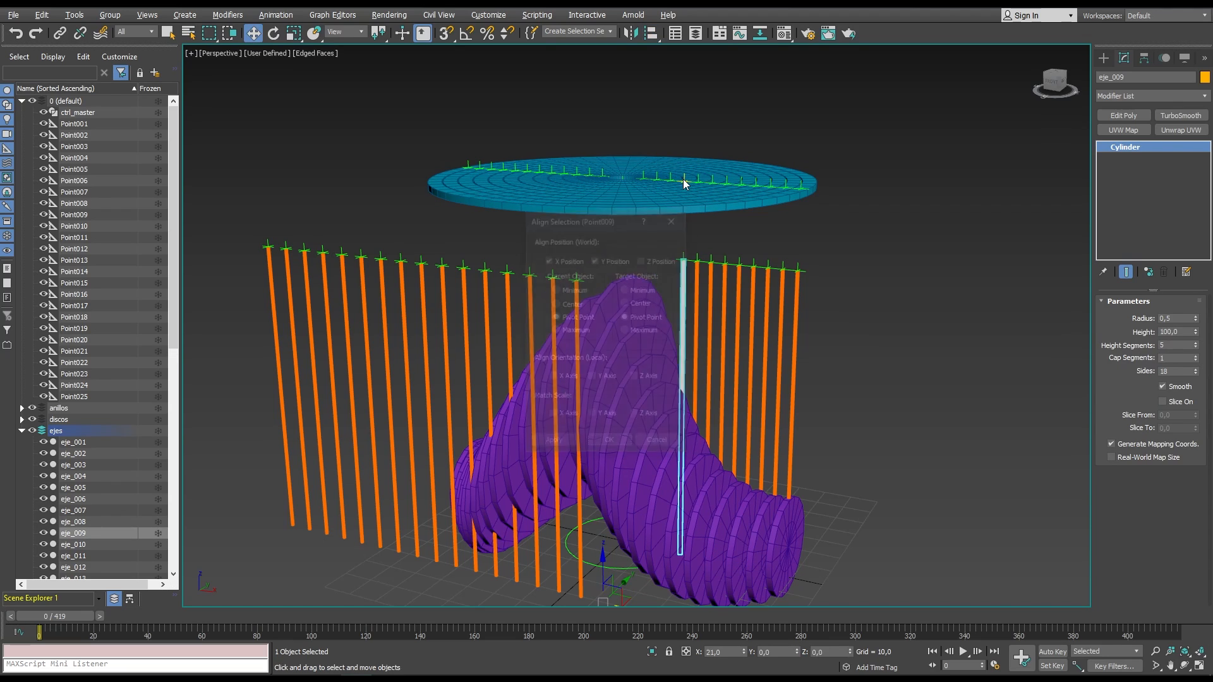
{"action": "left_click", "coordinate": [621, 442]}
Align eje_010 to Point010 and eje_011 to Point011 in X and Y position, using their pivot points.
{"action": "left_click", "coordinate": [576, 442]}
{"action": "key", "text": "alt+a"}
{"action": "left_click", "coordinate": [653, 179]}
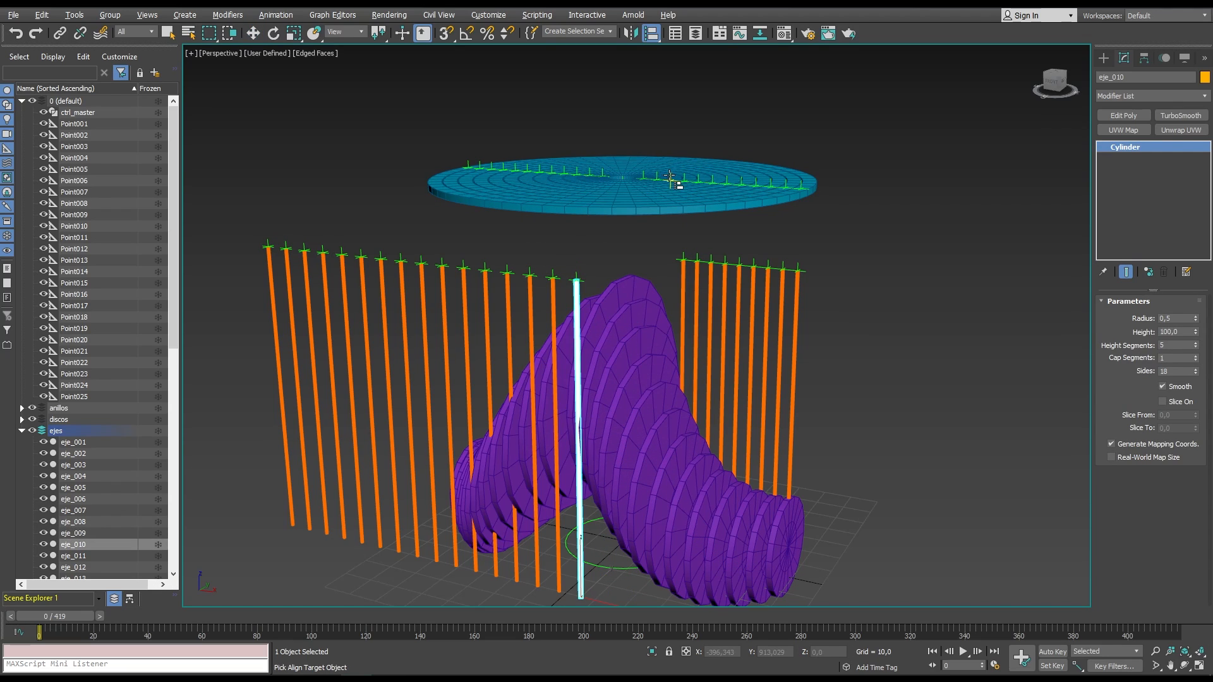
{"action": "left_click", "coordinate": [624, 442]}
{"action": "left_click", "coordinate": [555, 310]}
{"action": "key", "text": "alt+a"}
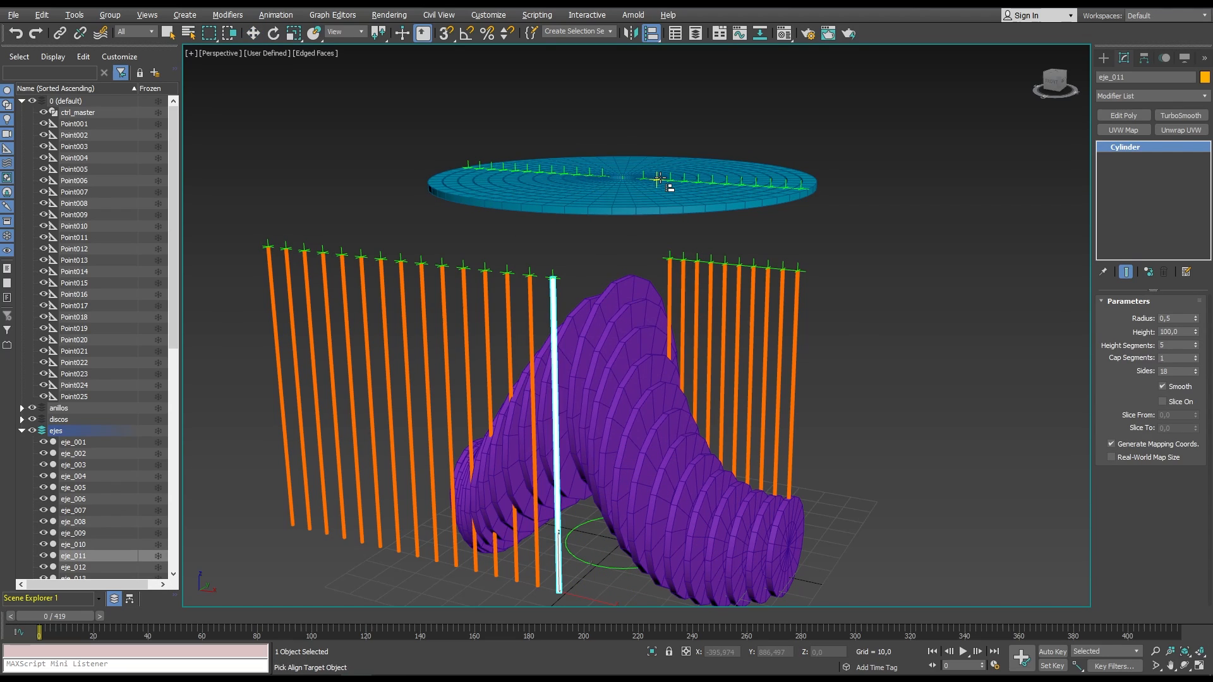
{"action": "left_click", "coordinate": [647, 179]}
{"action": "left_click", "coordinate": [621, 442]}
Align eje_012 to Point012 and eje_013 to the helper at the disc's centre in X and Y position.
{"action": "left_click", "coordinate": [530, 337]}
{"action": "key", "text": "alt+a"}
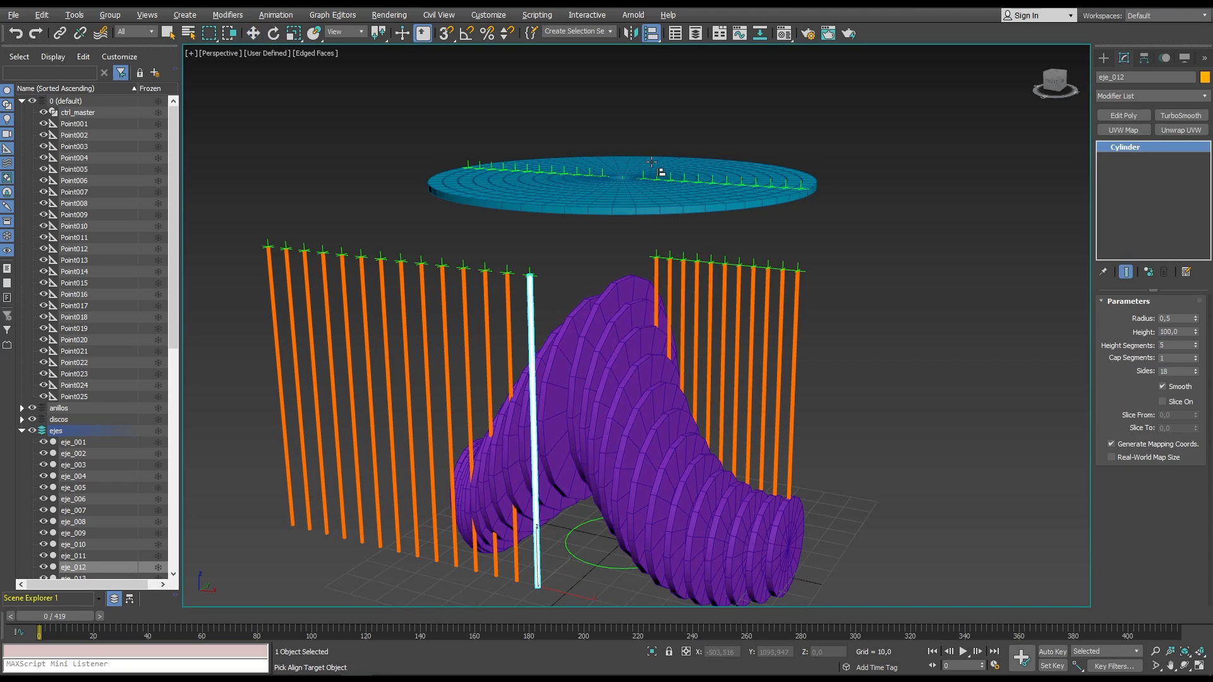
{"action": "left_click", "coordinate": [642, 179]}
{"action": "left_click", "coordinate": [507, 311]}
{"action": "key", "text": "alt+a"}
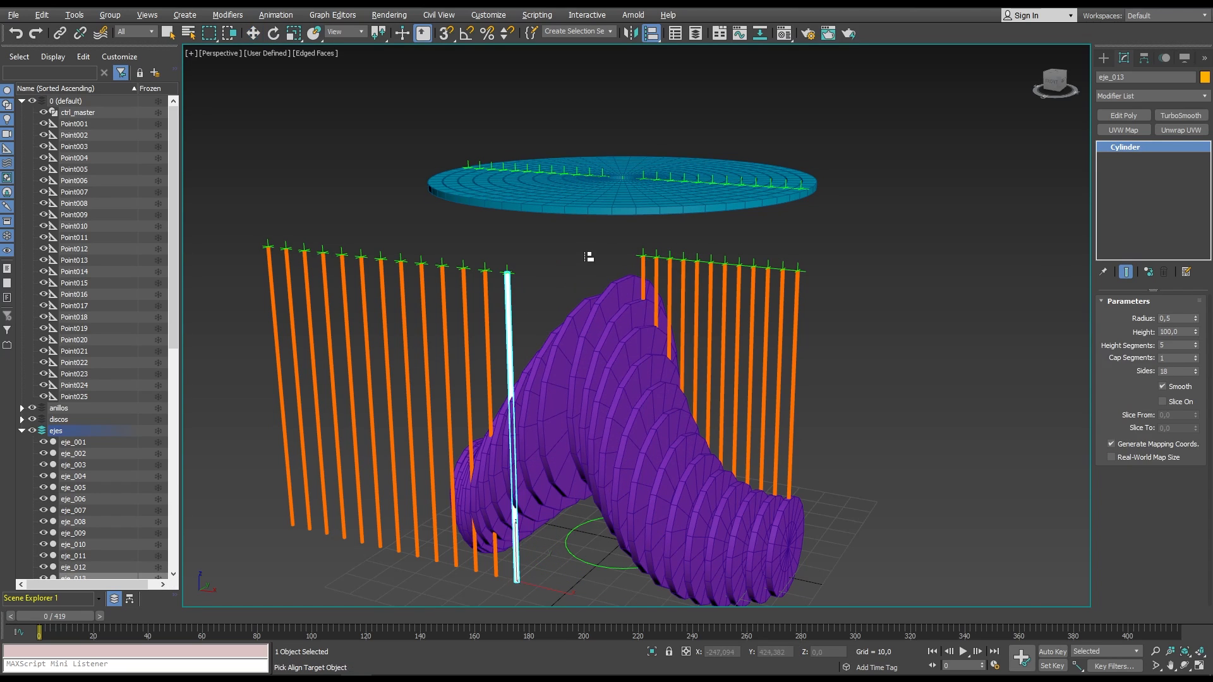
{"action": "middle_click_drag", "start_coordinate": [587, 257], "coordinate": [649, 182], "text": "alt"}
{"action": "left_click", "coordinate": [644, 157]}
{"action": "left_click", "coordinate": [623, 449]}
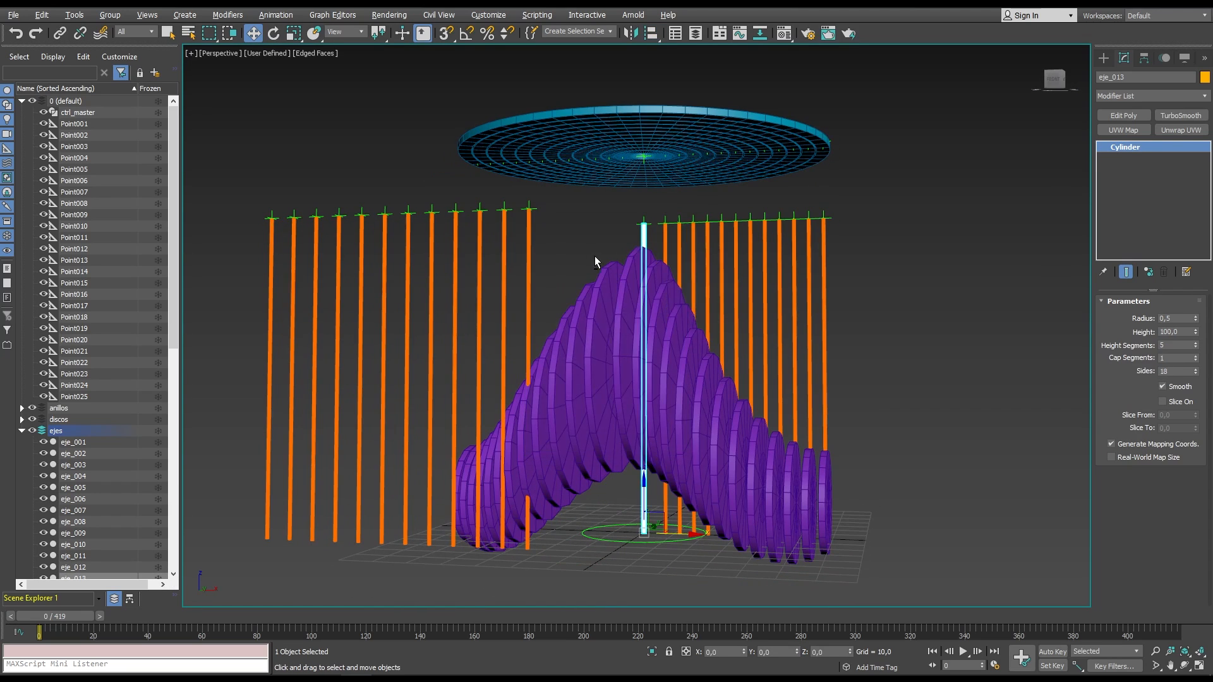
Align eje_014 to Point014, the first helper past the disc's centre, in X and Y position.
{"action": "middle_click_drag", "start_coordinate": [594, 255], "coordinate": [619, 280], "text": "alt"}
{"action": "left_click", "coordinate": [618, 313]}
{"action": "key", "text": "alt+a"}
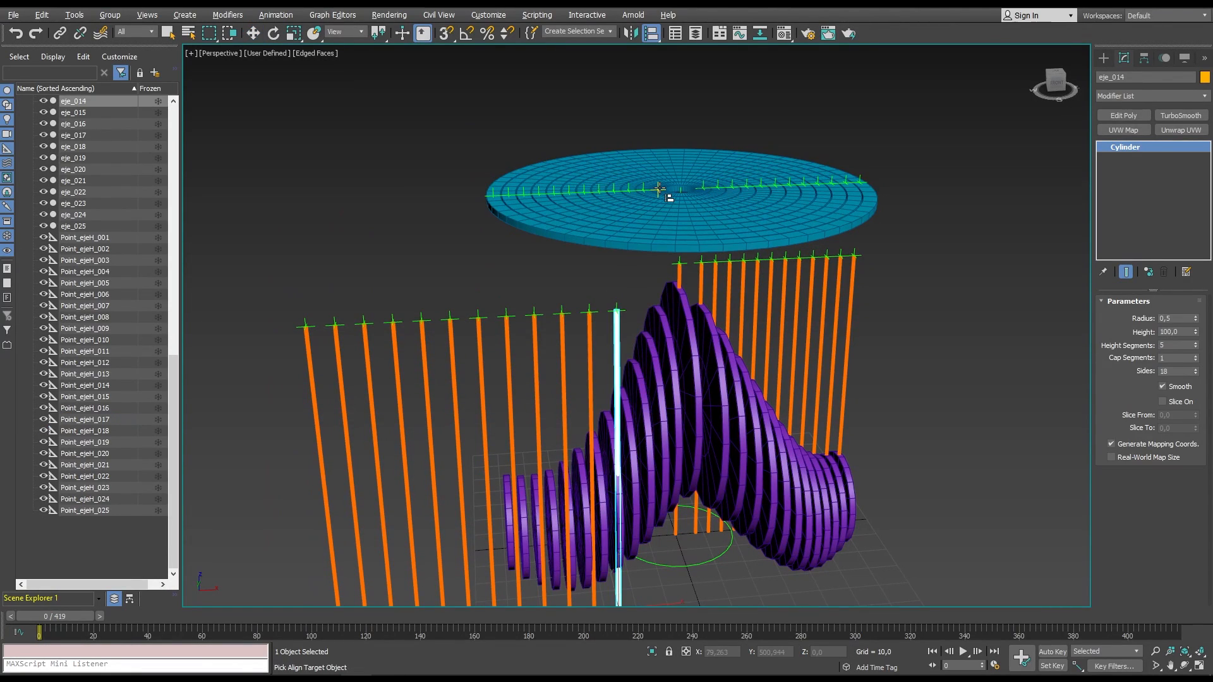
{"action": "left_click", "coordinate": [663, 190]}
{"action": "left_click", "coordinate": [623, 447]}
Align eje_015 to Point015 on the disc in X and Y position, pivot point to pivot point.
{"action": "left_click", "coordinate": [588, 395]}
{"action": "key", "text": "alt+a"}
{"action": "left_click", "coordinate": [598, 220]}
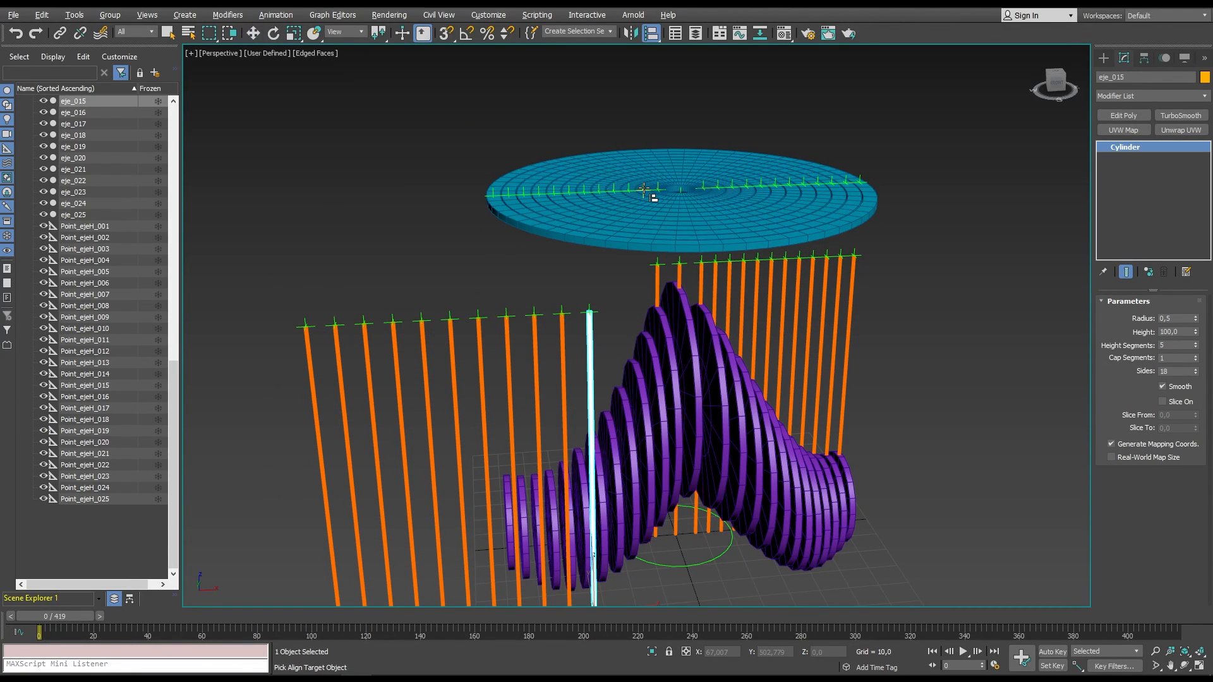
Align cylinders eje_015 and eje_016 in X and Y, pivot to pivot, with the next two point helpers on the blue disc.
{"action": "left_click", "coordinate": [624, 447]}
{"action": "left_click", "coordinate": [563, 395]}
{"action": "key", "text": "alt+a"}
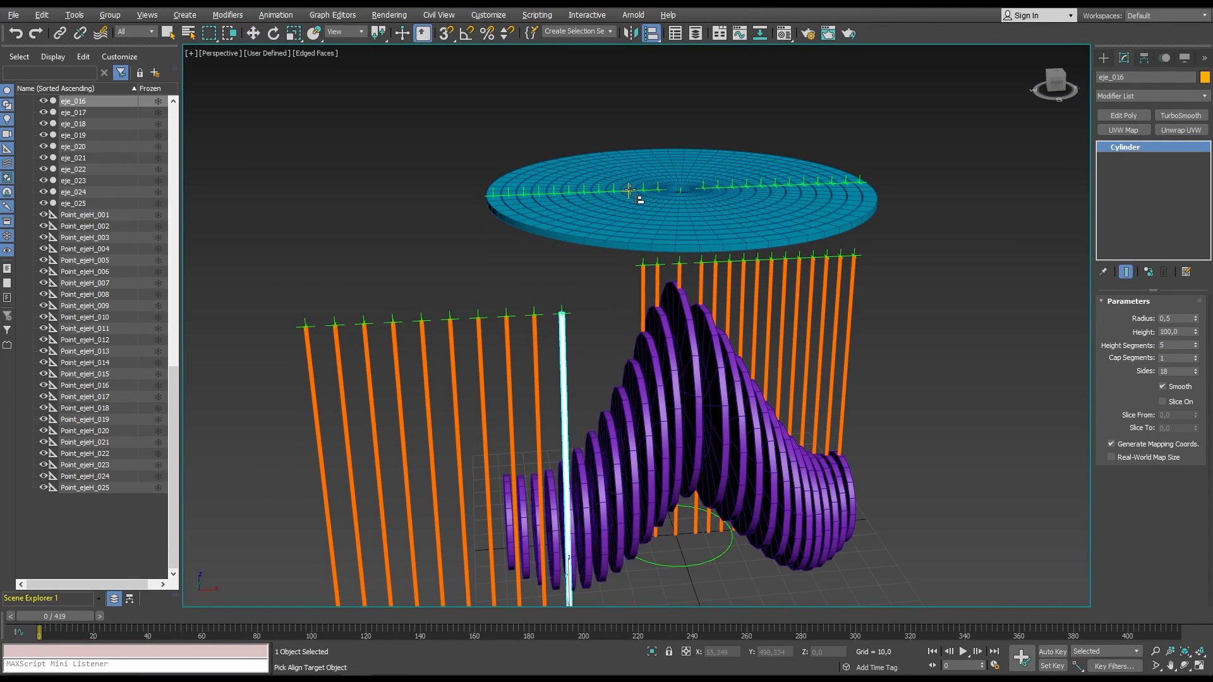
{"action": "left_click", "coordinate": [635, 196]}
{"action": "left_click", "coordinate": [623, 448]}
Align cylinder eje_017 to Point016 and eje_018 to Point017 in X and Y, pivot to pivot.
{"action": "left_click", "coordinate": [539, 403]}
{"action": "key", "text": "alt+a"}
{"action": "left_click", "coordinate": [600, 191]}
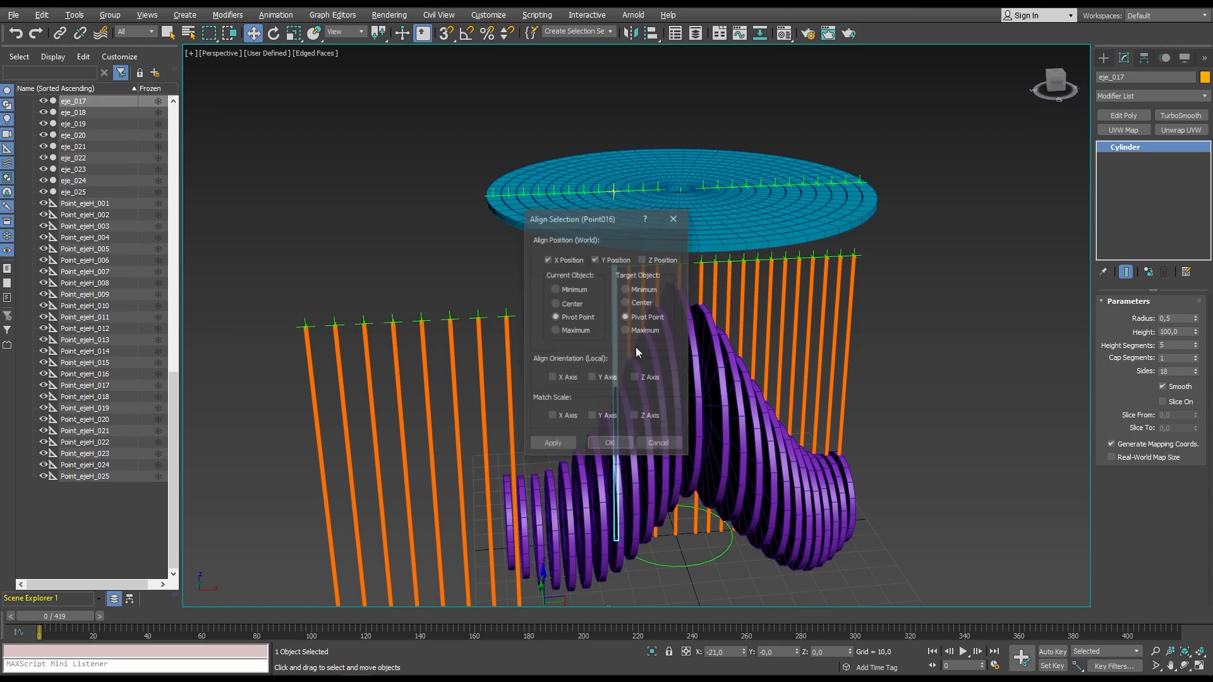
{"action": "left_click", "coordinate": [624, 448]}
{"action": "left_click", "coordinate": [512, 429]}
{"action": "key", "text": "alt+a"}
{"action": "left_click", "coordinate": [597, 190]}
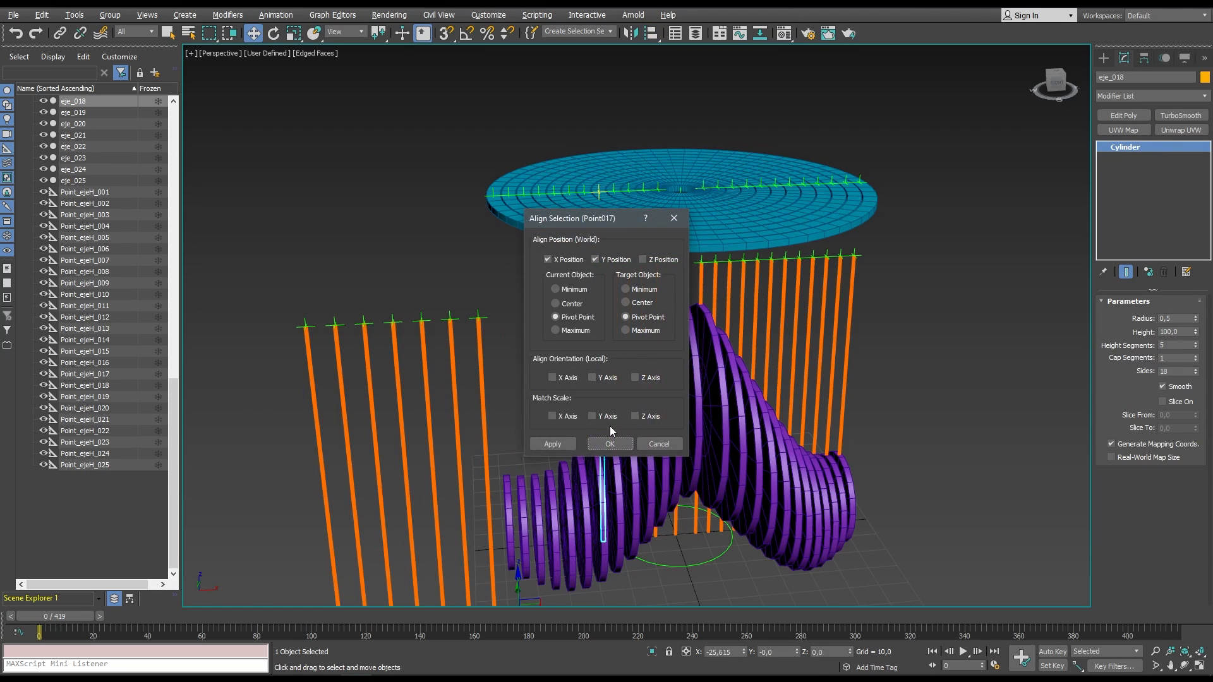
{"action": "left_click", "coordinate": [624, 447]}
Align cylinder eje_019 to Point018 and eje_020 to Point019 in X and Y, pivot to pivot.
{"action": "left_click", "coordinate": [493, 426]}
{"action": "key", "text": "alt+a"}
{"action": "left_click", "coordinate": [596, 195]}
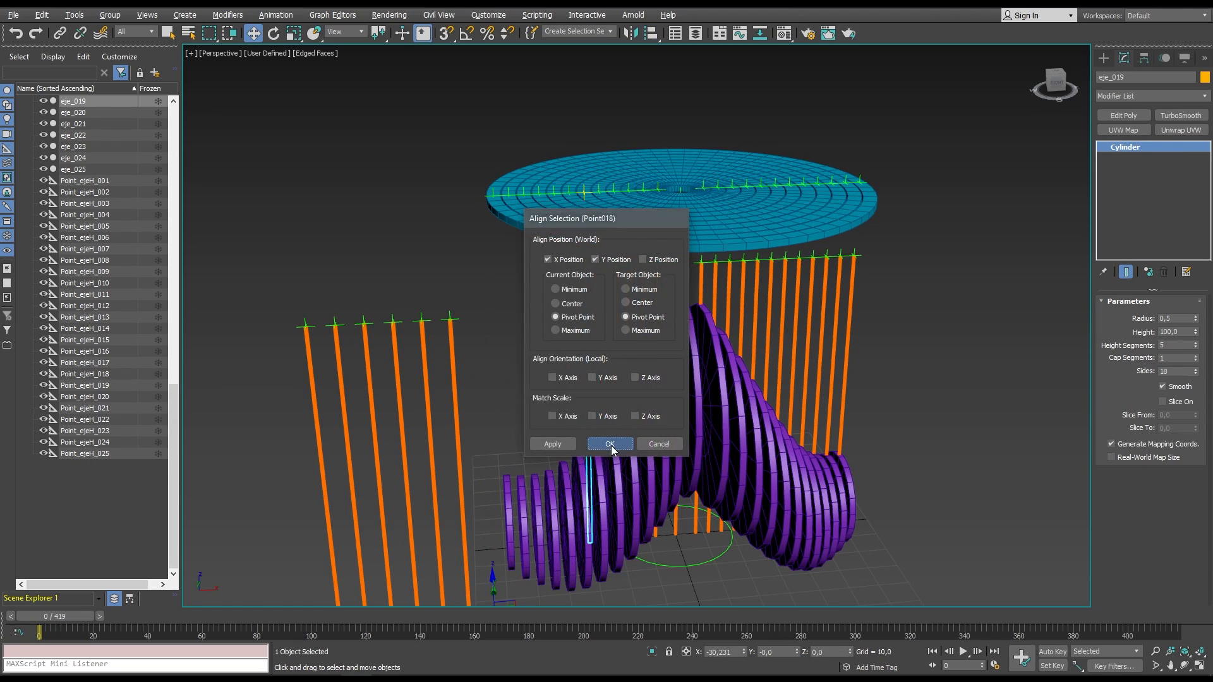
{"action": "left_click", "coordinate": [610, 442]}
{"action": "left_click", "coordinate": [457, 442]}
{"action": "key", "text": "alt+a"}
{"action": "left_click", "coordinate": [600, 193]}
{"action": "left_click", "coordinate": [609, 442]}
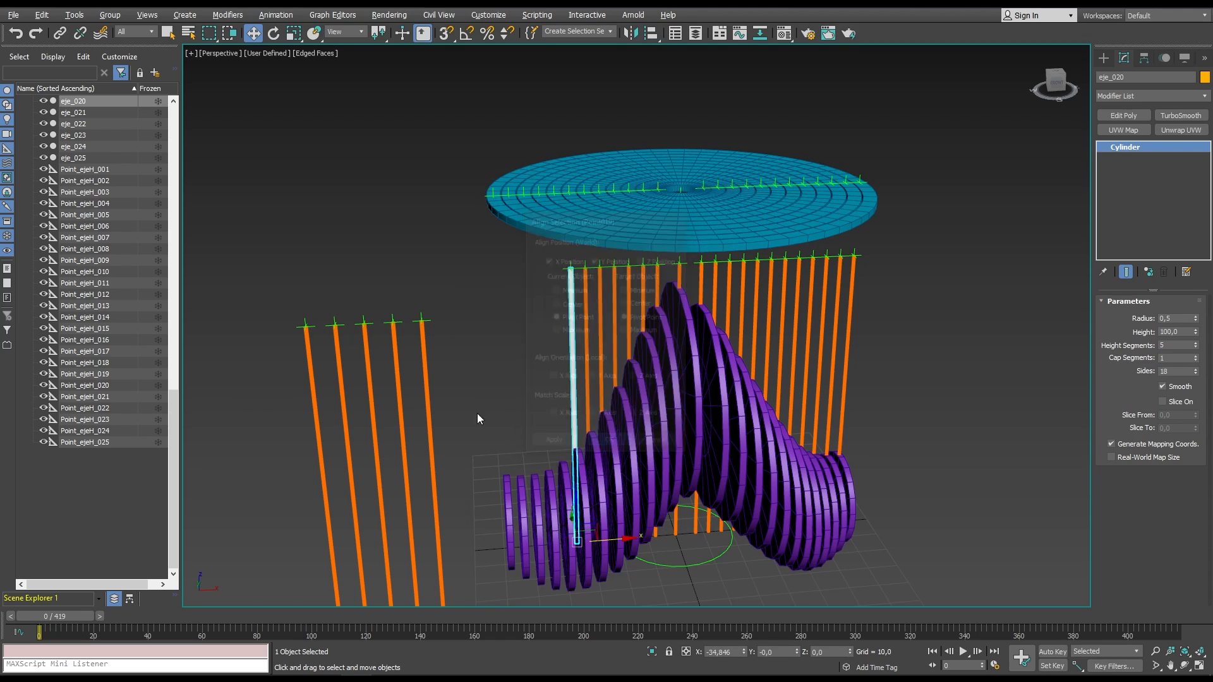
Align cylinder eje_021 to Point020 and eje_022 to Point021 in X and Y, pivot to pivot.
{"action": "left_click", "coordinate": [427, 404]}
{"action": "key", "text": "alt+a"}
{"action": "left_click", "coordinate": [555, 194]}
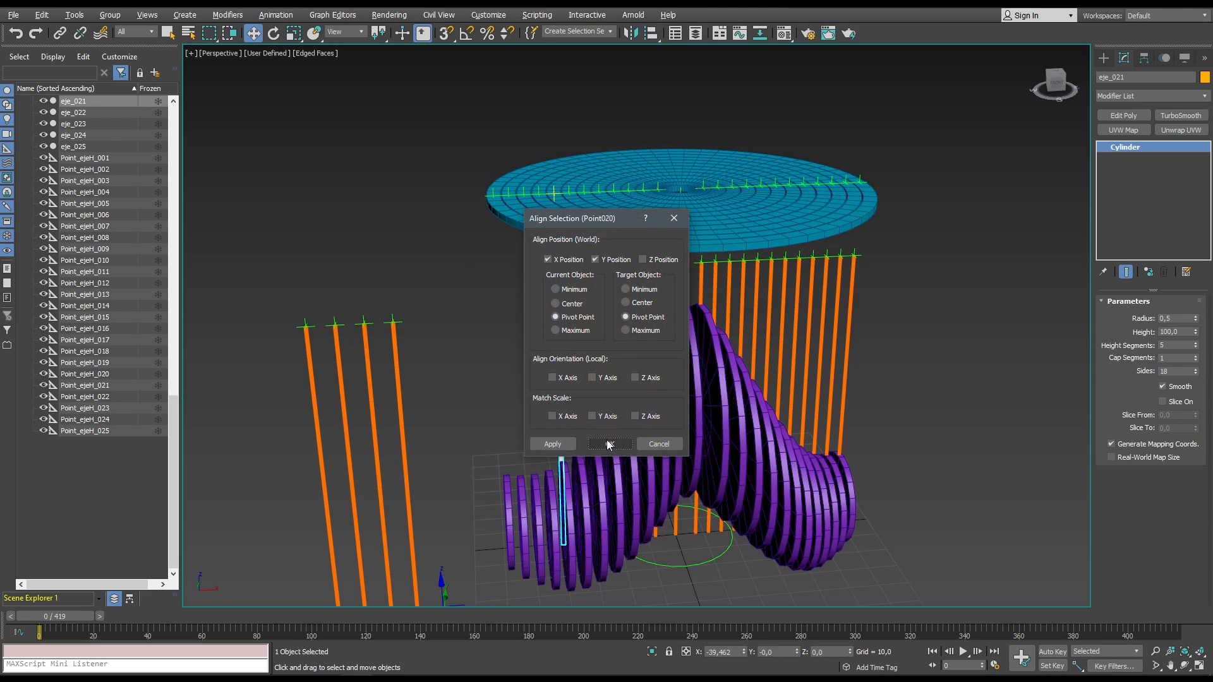
{"action": "left_click", "coordinate": [607, 440]}
{"action": "left_click", "coordinate": [403, 426]}
{"action": "key", "text": "alt+a"}
{"action": "left_click", "coordinate": [540, 193]}
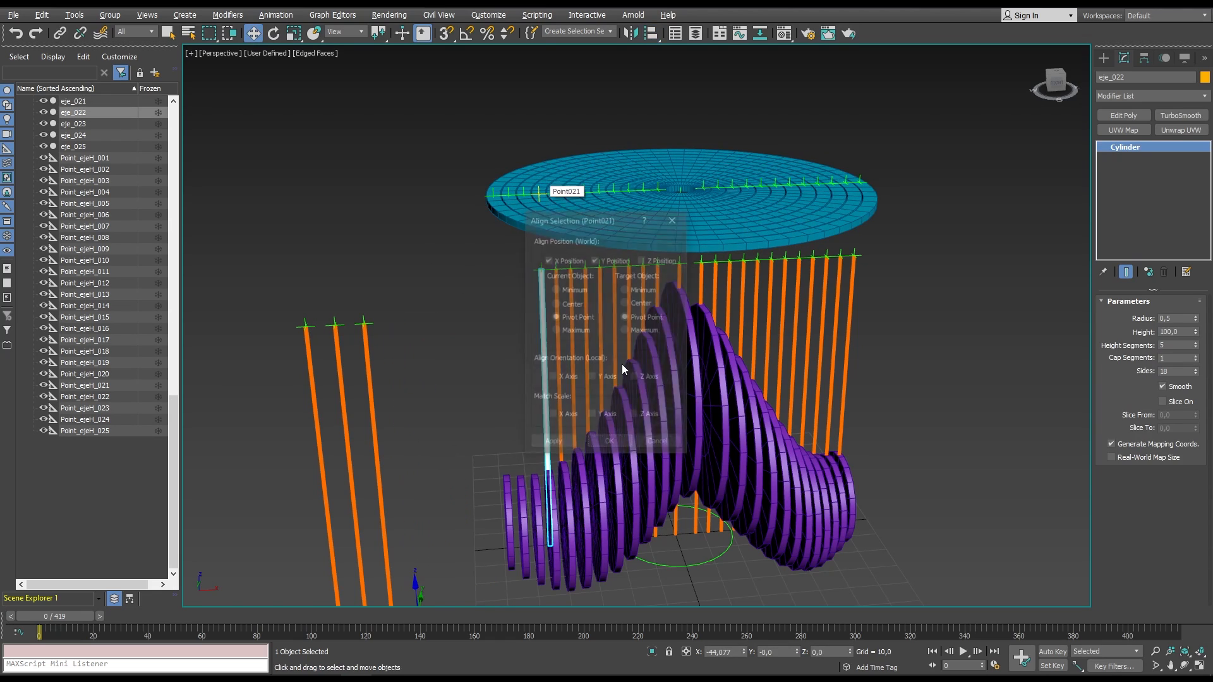
{"action": "left_click", "coordinate": [608, 442]}
Align cylinder eje_023 to Point022 and eje_024 to Point023 in X and Y, pivot to pivot.
{"action": "left_click", "coordinate": [379, 415]}
{"action": "key", "text": "alt+a"}
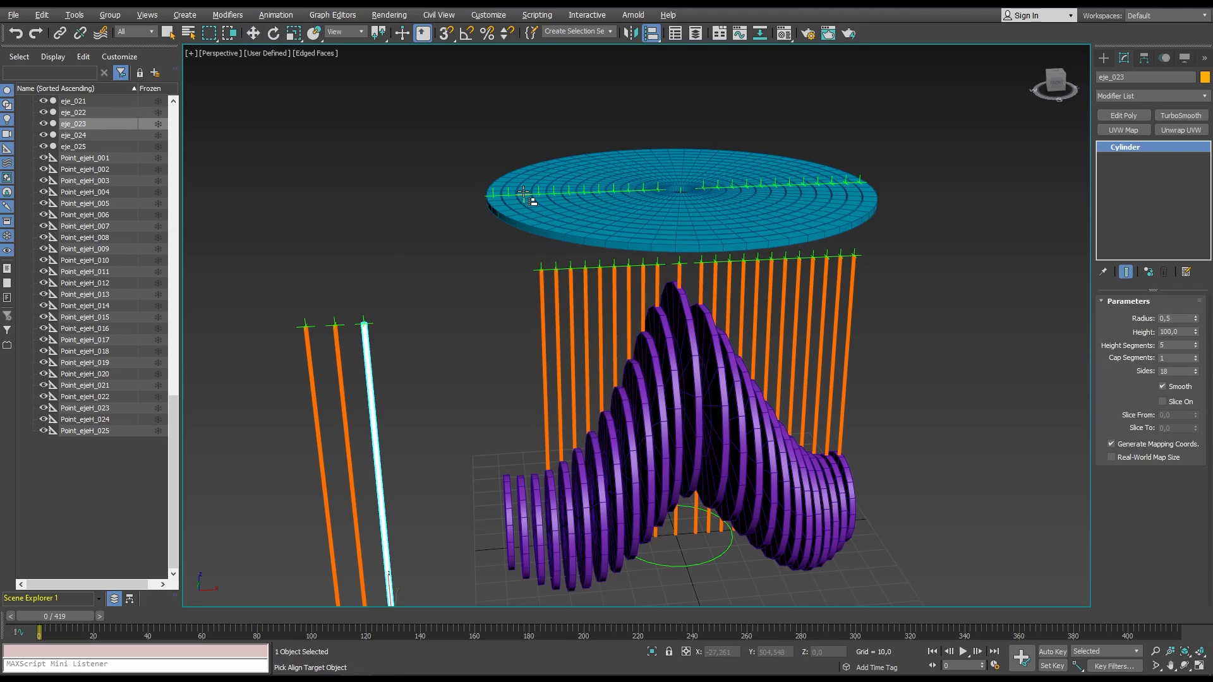
{"action": "left_click", "coordinate": [524, 194]}
{"action": "left_click", "coordinate": [608, 442]}
{"action": "left_click", "coordinate": [345, 385]}
{"action": "key", "text": "alt+a"}
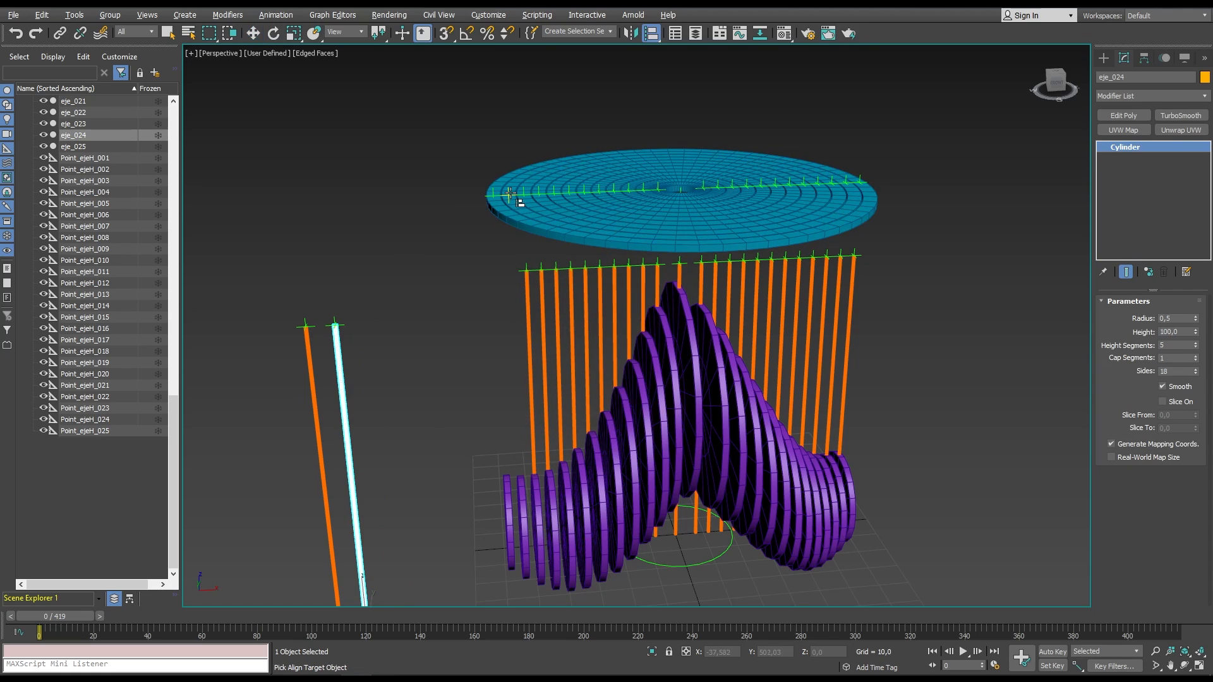
{"action": "left_click", "coordinate": [510, 196]}
{"action": "left_click", "coordinate": [608, 441]}
Align the last cylinder, eje_025, in X and Y with the outermost point helper on the blue disc.
{"action": "left_click", "coordinate": [319, 451]}
{"action": "key", "text": "alt+a"}
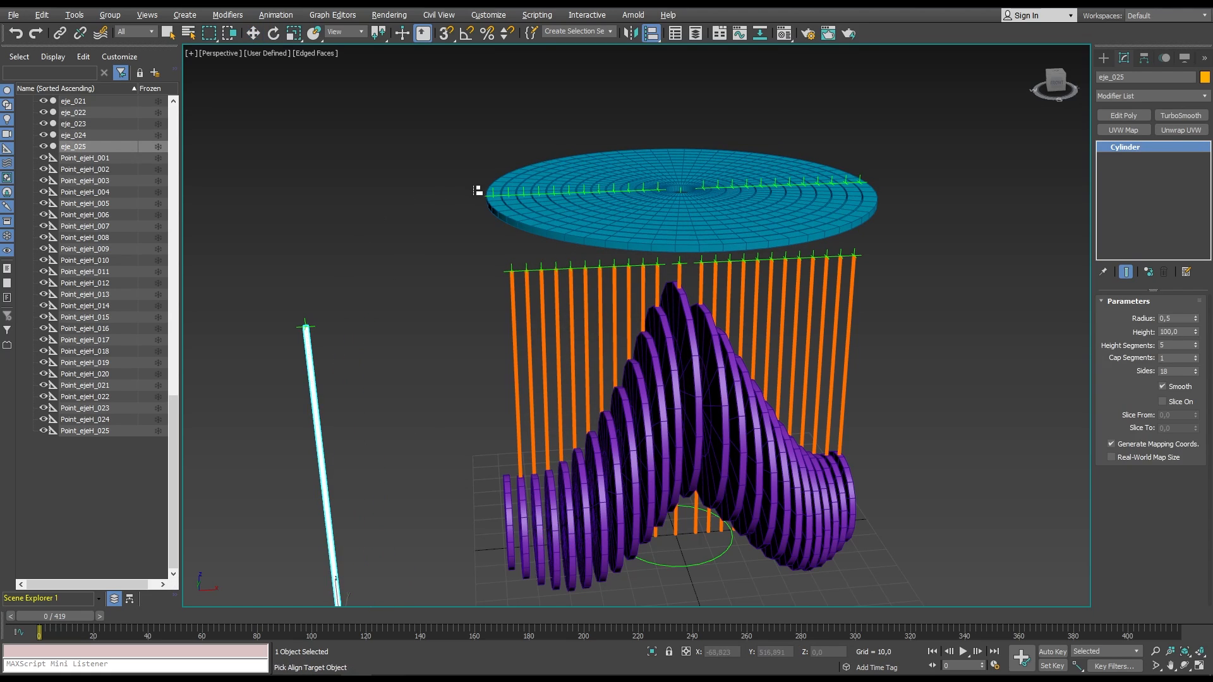
{"action": "left_click", "coordinate": [496, 195]}
{"action": "left_click", "coordinate": [609, 444]}
Create a named selection set "ejes" from cylinders eje_001 to eje_025.
{"action": "middle_click_drag", "start_coordinate": [616, 450], "coordinate": [594, 259], "text": "alt"}
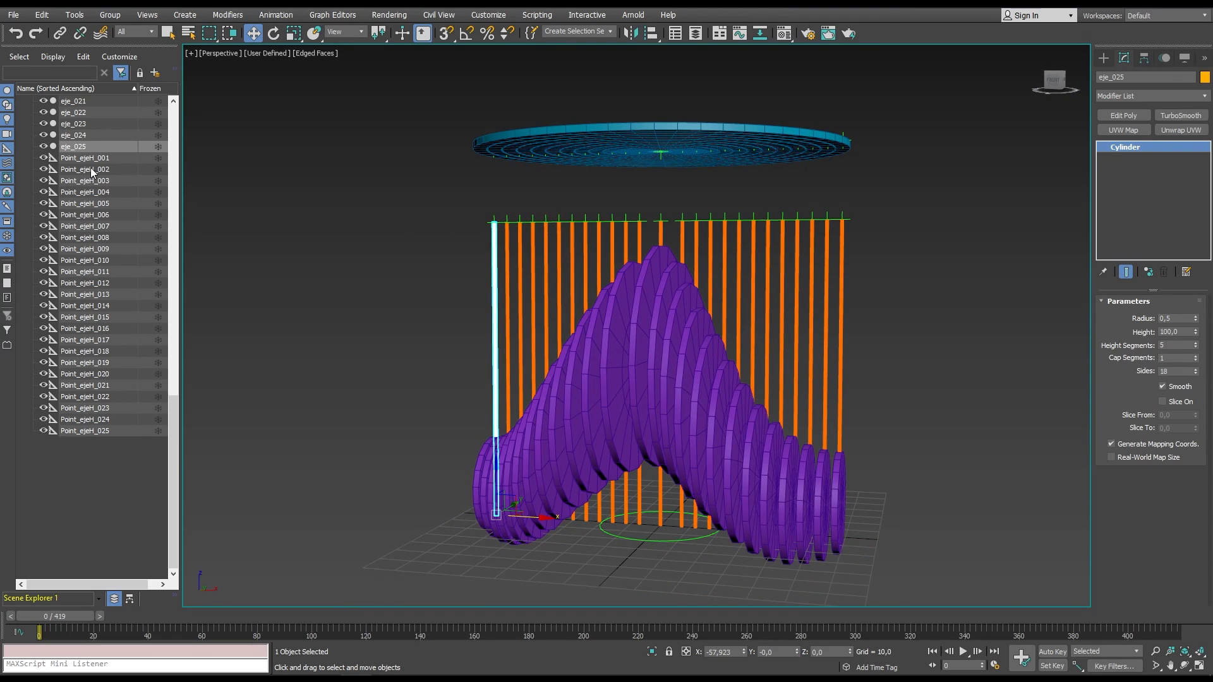
{"action": "scroll", "coordinate": [128, 192], "scroll_direction": "up", "scroll_amount": 10}
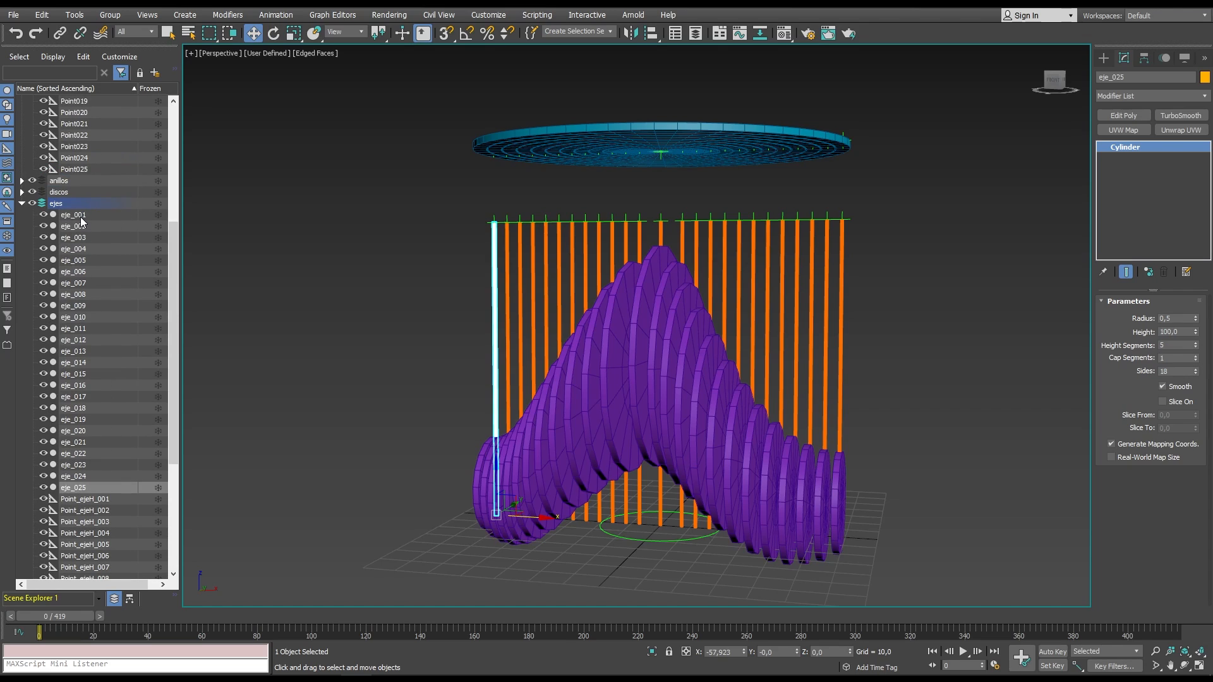
{"action": "left_click", "coordinate": [81, 216]}
{"action": "left_click", "coordinate": [87, 488], "text": "shift"}
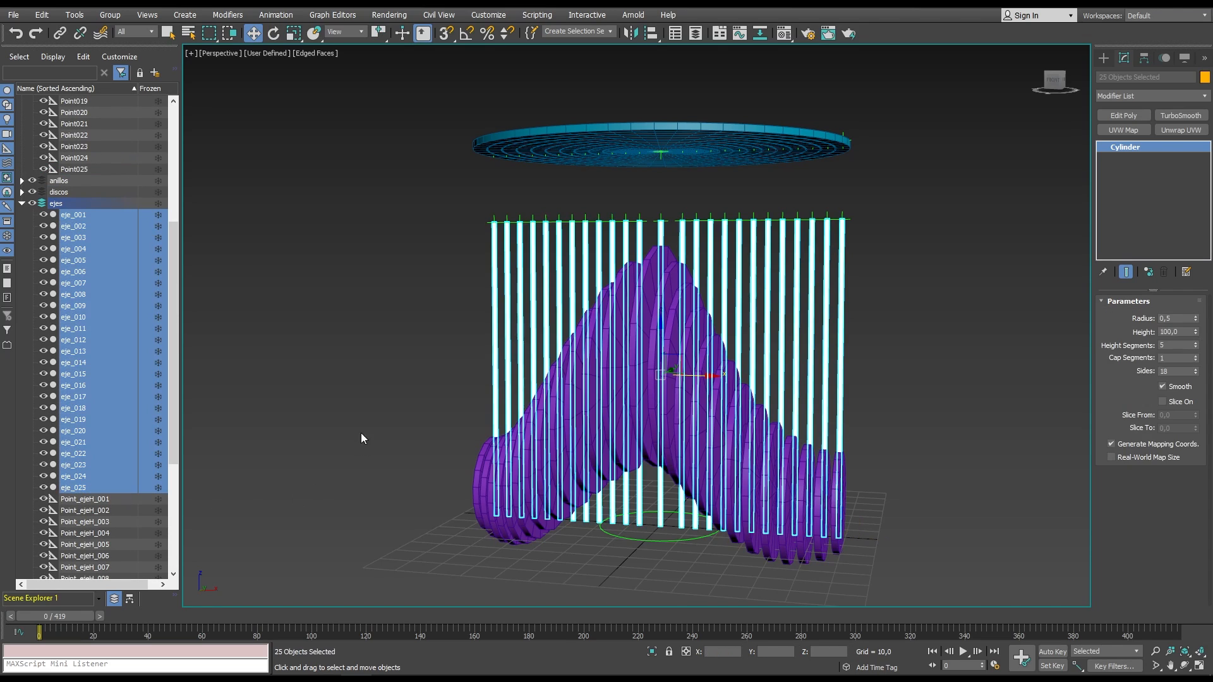
{"action": "left_click", "coordinate": [564, 30]}
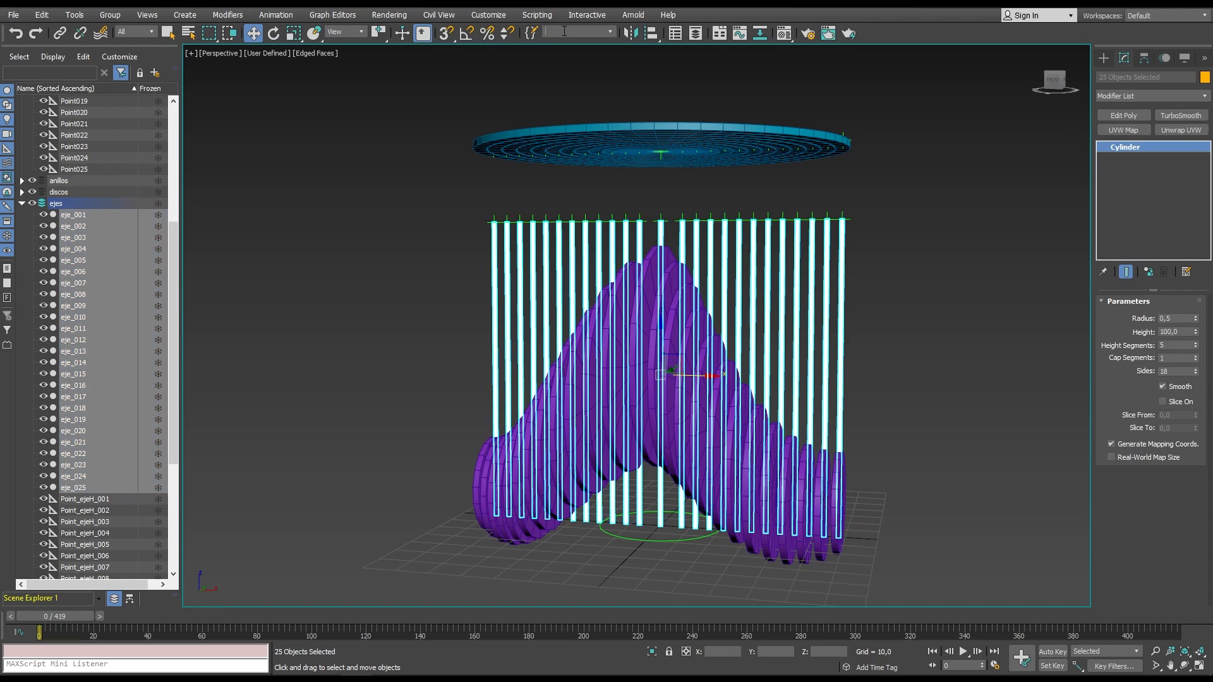
{"action": "type", "text": "ejes"}
{"action": "key", "text": "Return"}
Recall the ejes selection set, raise its cylinders well above the grid and set their height to 62.
{"action": "left_click", "coordinate": [566, 66]}
{"action": "left_click", "coordinate": [611, 32]}
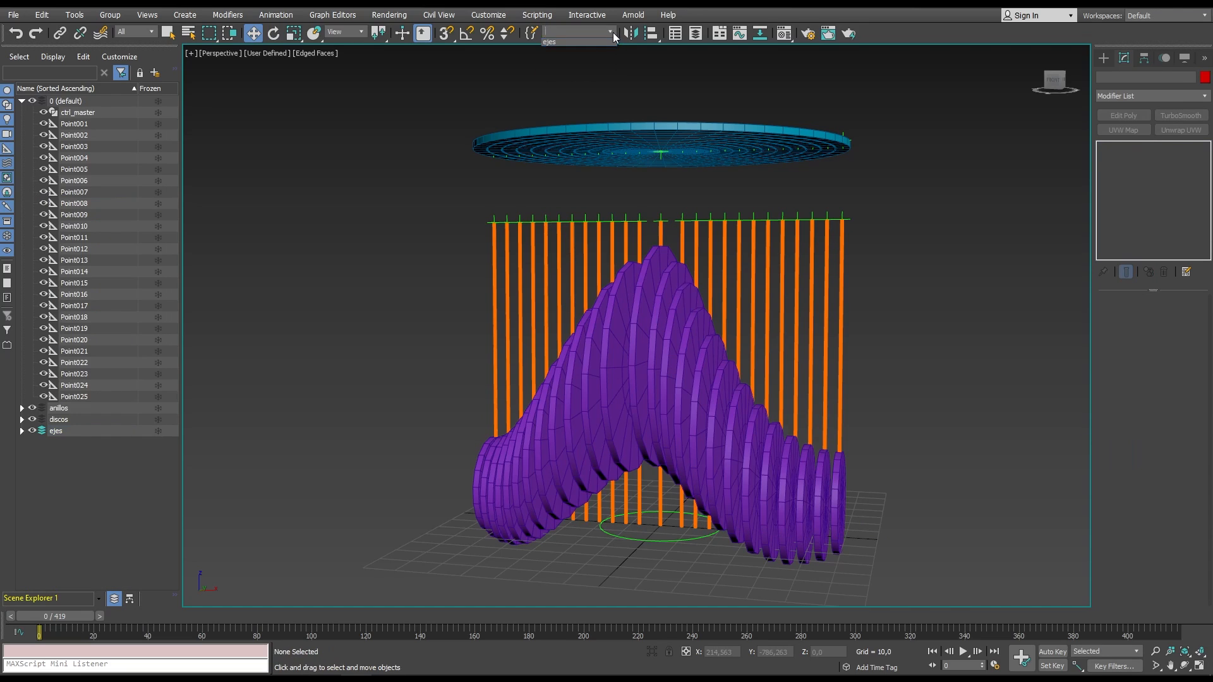
{"action": "left_click", "coordinate": [559, 45]}
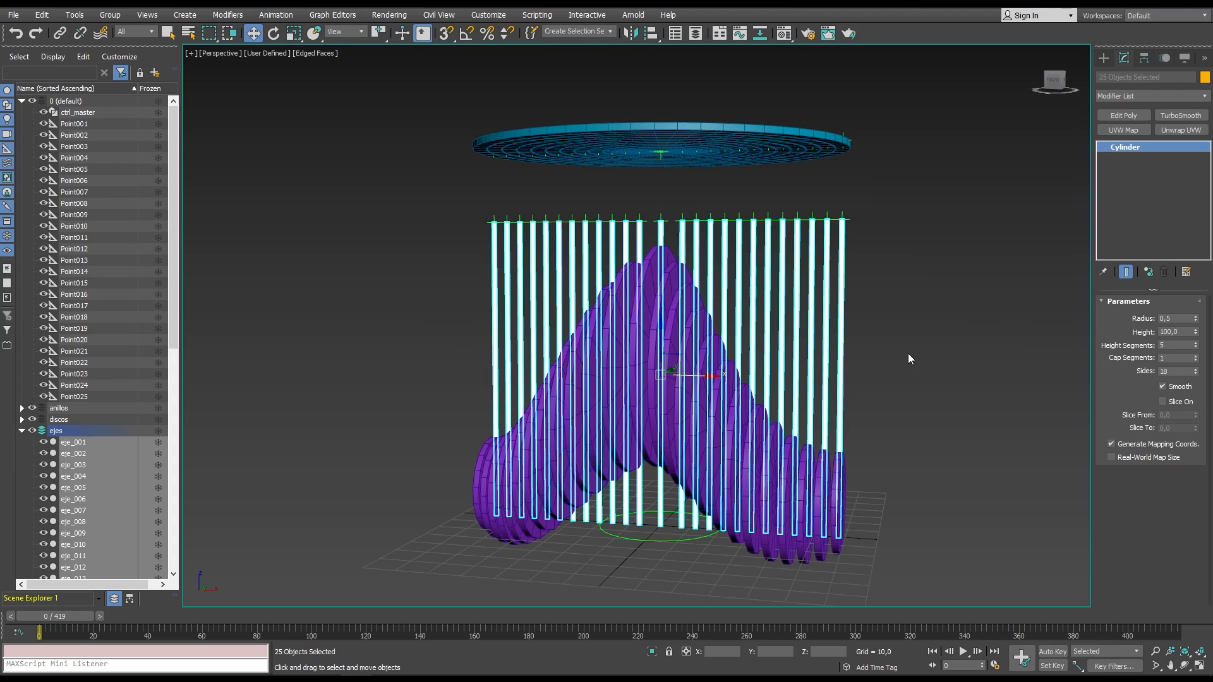
{"action": "left_click_drag", "start_coordinate": [668, 329], "coordinate": [670, 169]}
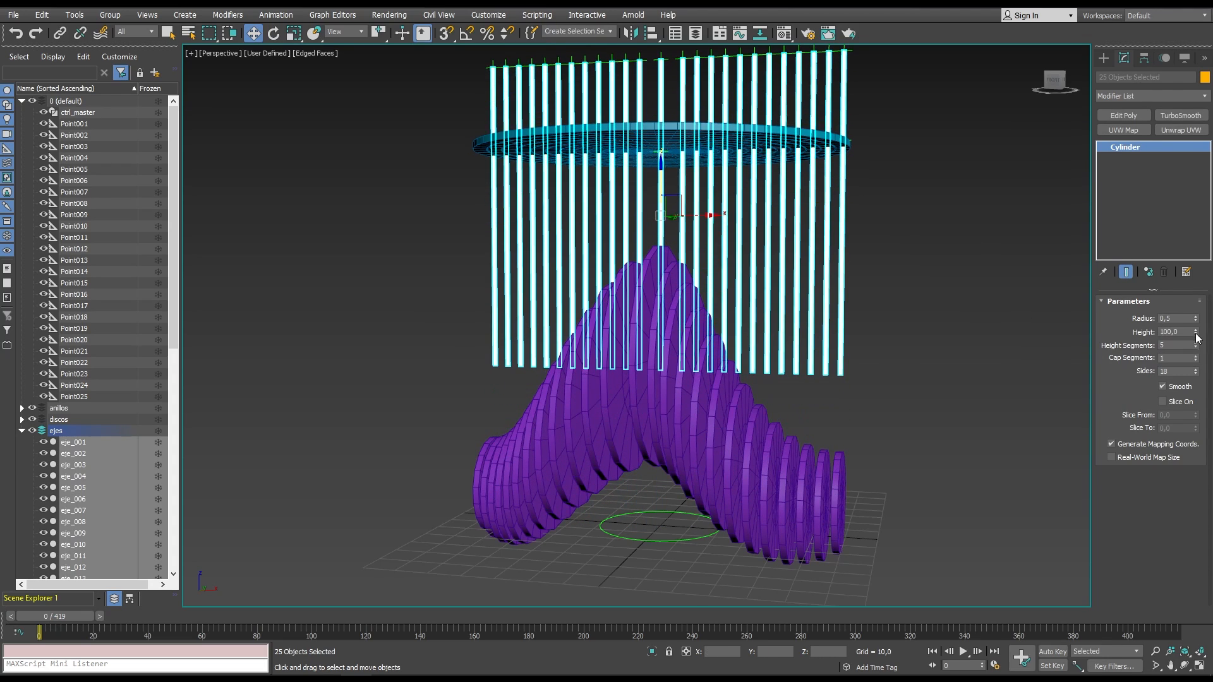
{"action": "left_click_drag", "start_coordinate": [1195, 334], "coordinate": [1195, 379]}
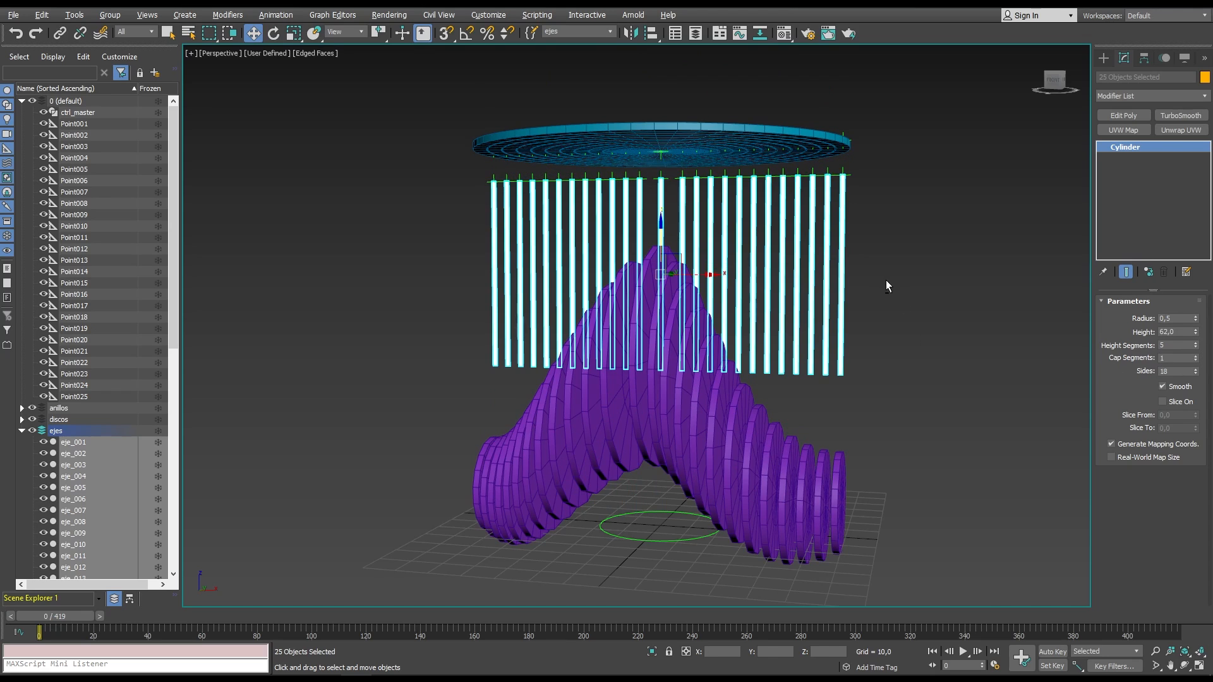
Hide the point helpers Point001 to Point025 on the blue disc.
{"action": "middle_click_drag", "start_coordinate": [886, 286], "coordinate": [900, 309], "text": "alt"}
{"action": "left_click", "coordinate": [112, 396]}
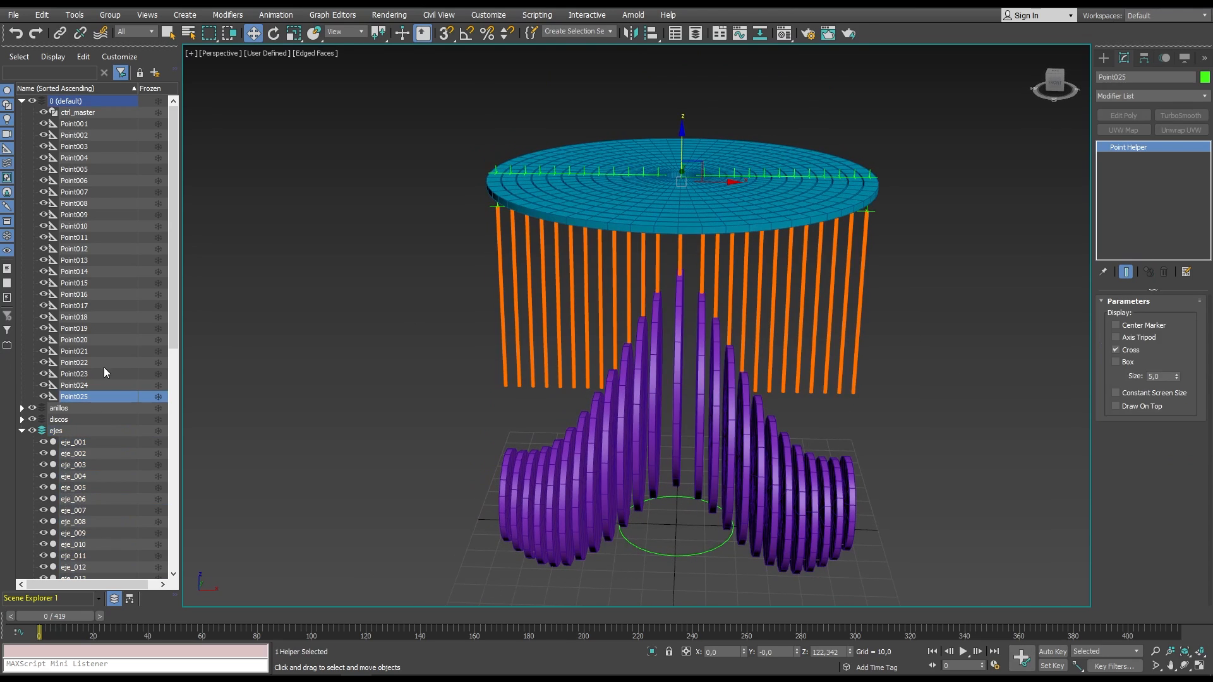
{"action": "left_click", "coordinate": [82, 123], "text": "shift"}
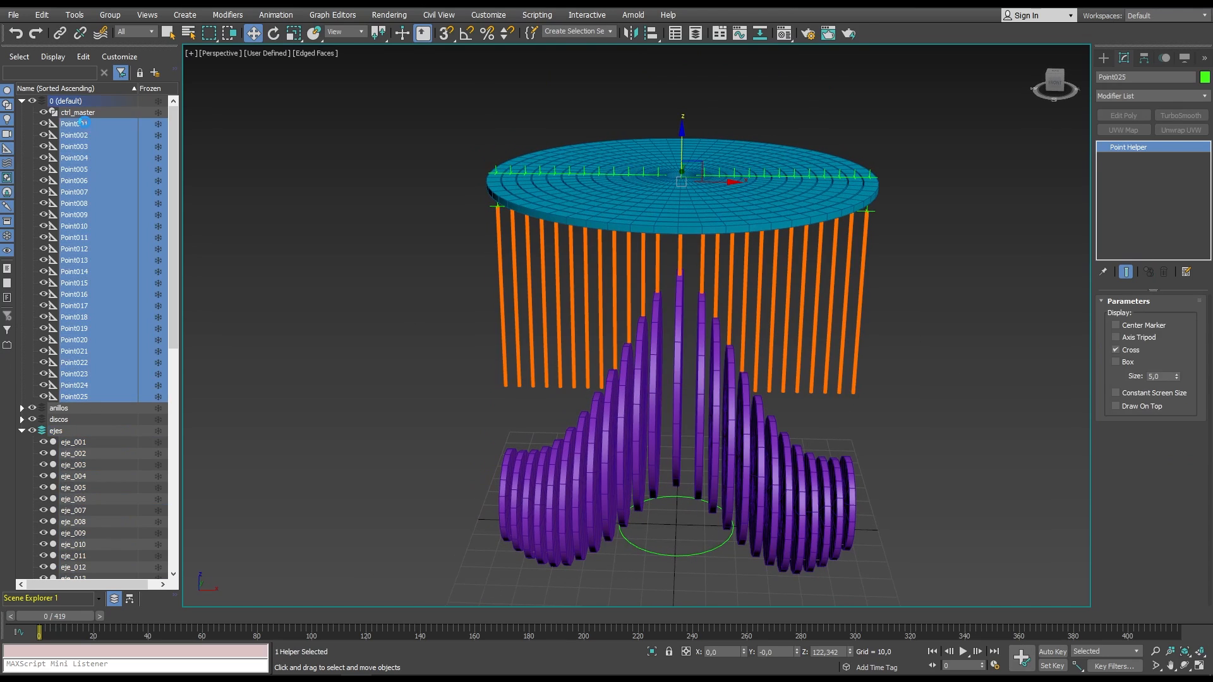
{"action": "left_click", "coordinate": [43, 123]}
{"action": "left_click", "coordinate": [246, 230]}
Lower cylinder eje_001 to a Z of about 29.16, just above the end purple disc, and lower eje_002 toward its own disc.
{"action": "middle_click_drag", "start_coordinate": [735, 214], "coordinate": [717, 198], "text": "alt"}
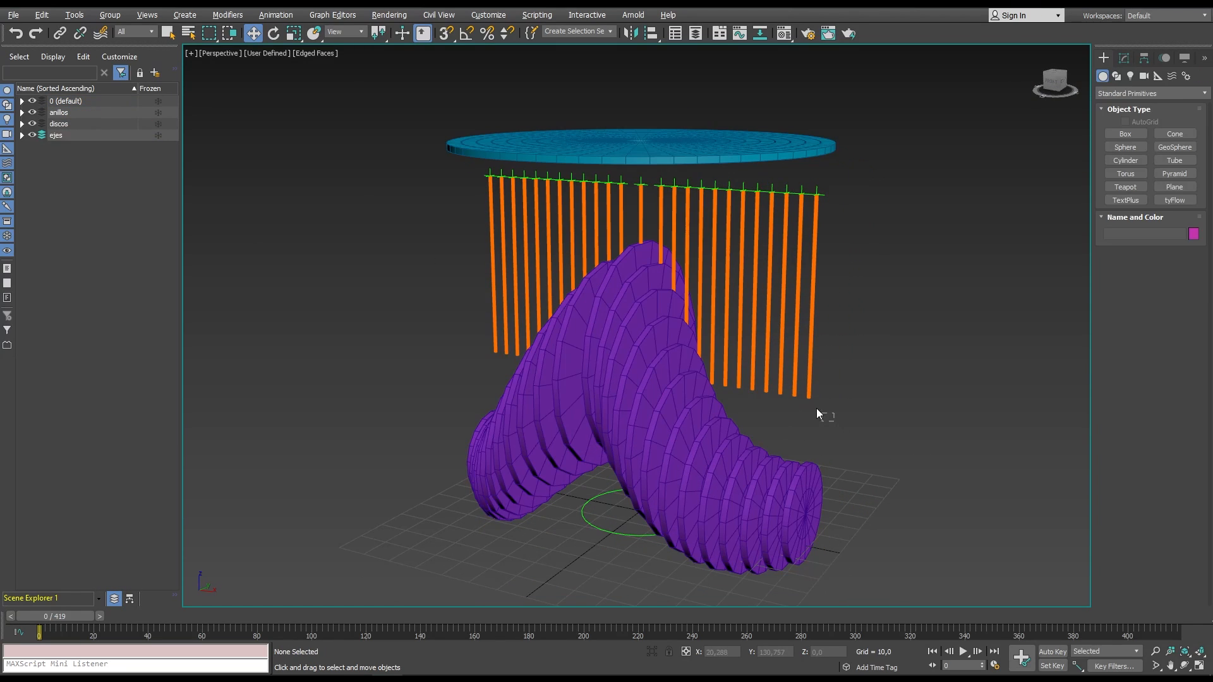
{"action": "left_click", "coordinate": [809, 389]}
{"action": "middle_click_drag", "start_coordinate": [802, 442], "coordinate": [750, 463], "text": "alt"}
{"action": "scroll", "coordinate": [733, 409], "scroll_direction": "up", "scroll_amount": 10}
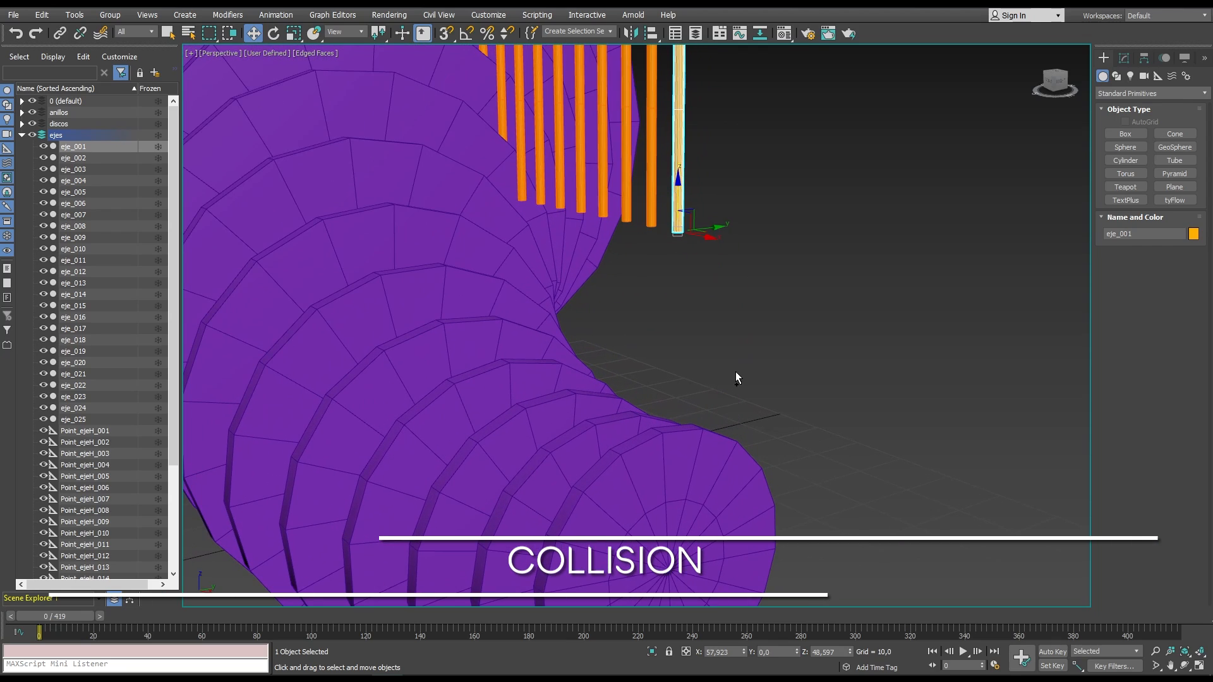
{"action": "left_click_drag", "start_coordinate": [677, 187], "coordinate": [669, 380]}
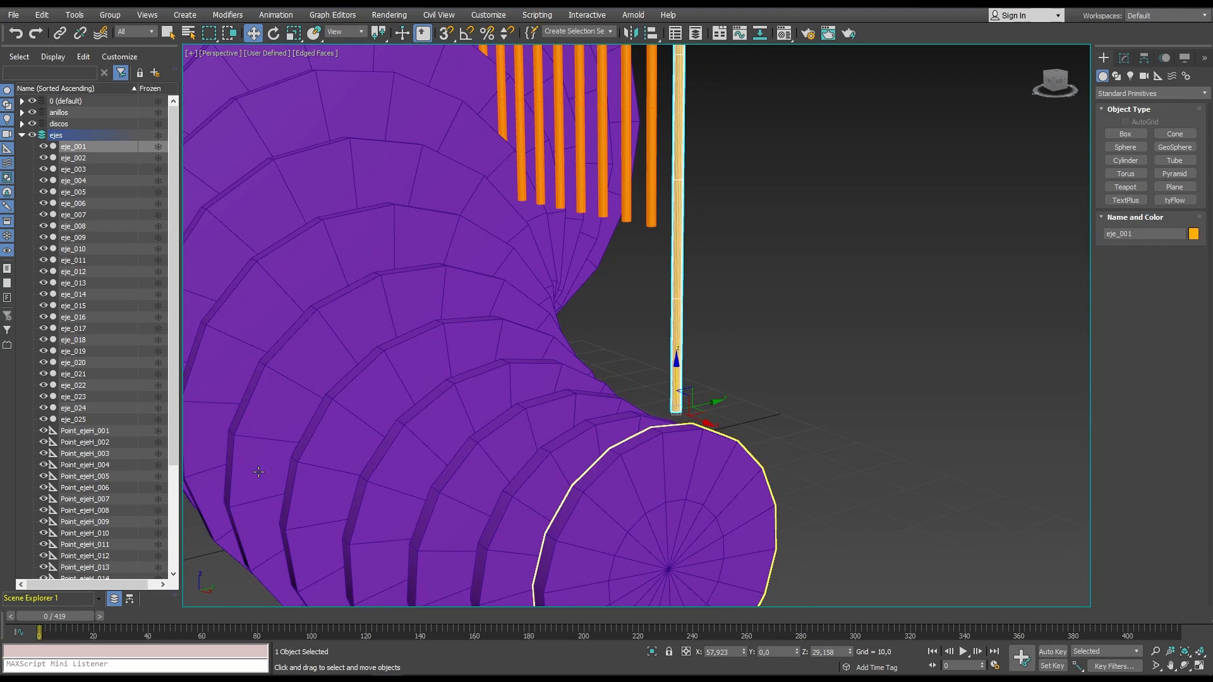
{"action": "left_click_drag", "start_coordinate": [49, 617], "coordinate": [2, 594]}
{"action": "key", "text": "w"}
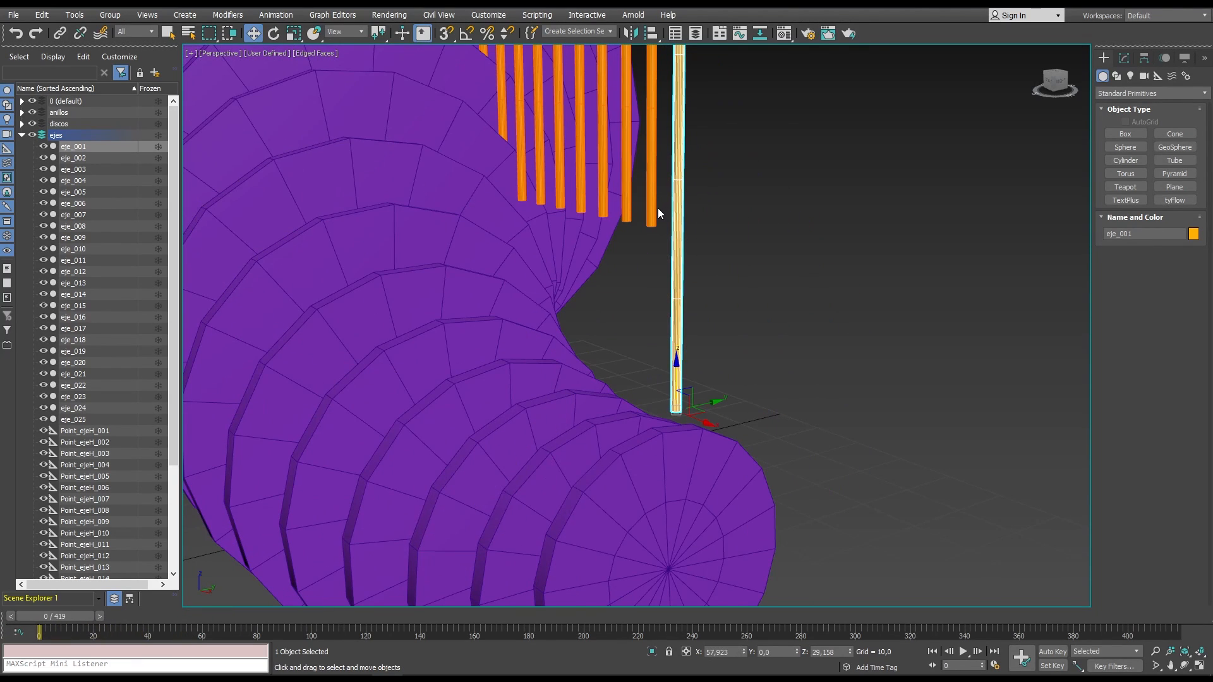
{"action": "left_click_drag", "start_coordinate": [651, 208], "coordinate": [650, 315]}
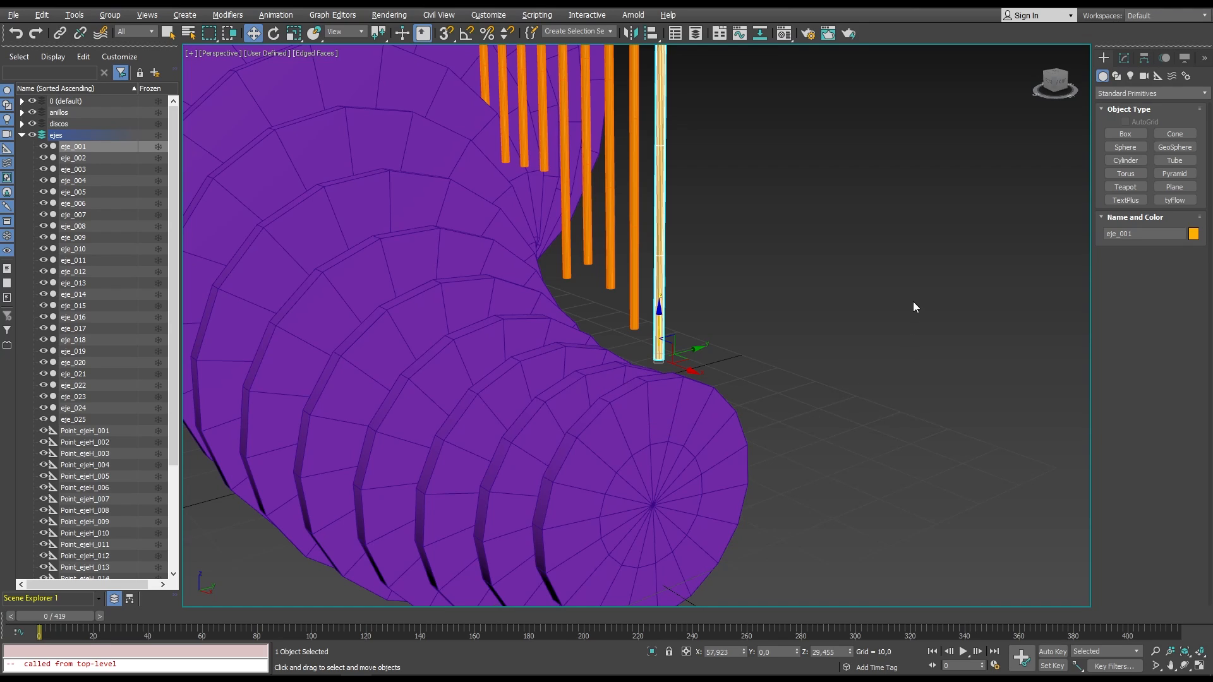
Assign a Float Script controller to the Z Position track of eje_001 and arrange its Script Controller window.
{"action": "left_click", "coordinate": [1161, 59]}
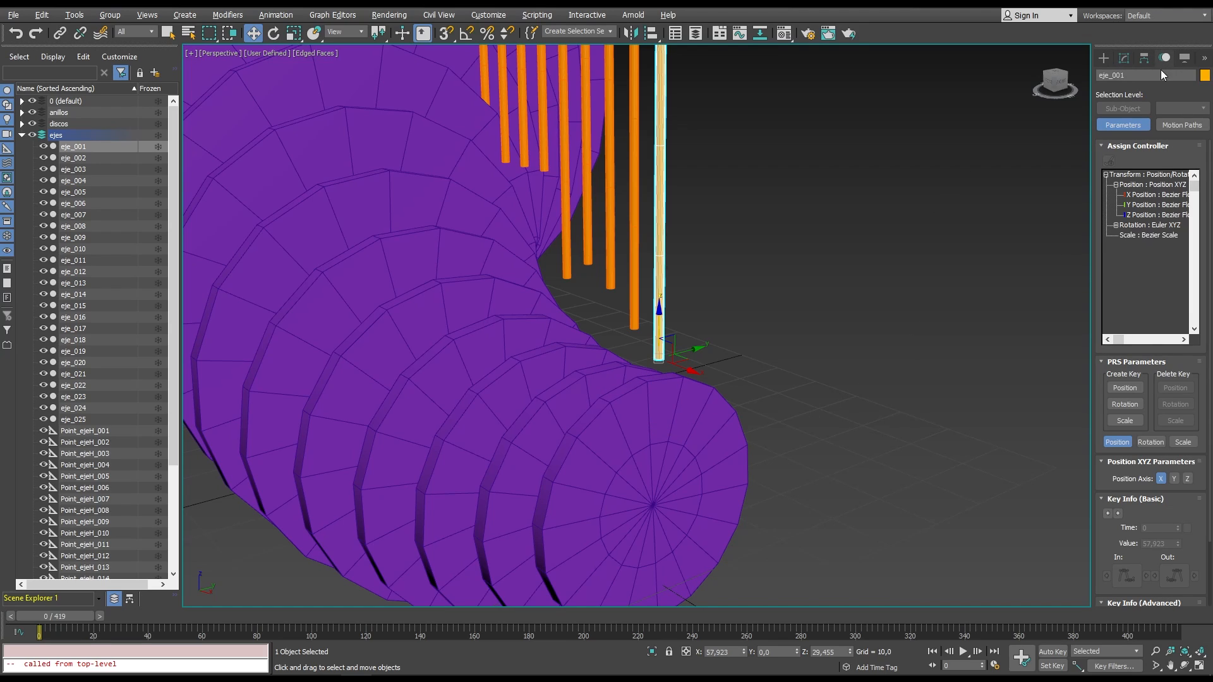
{"action": "left_click", "coordinate": [1143, 214]}
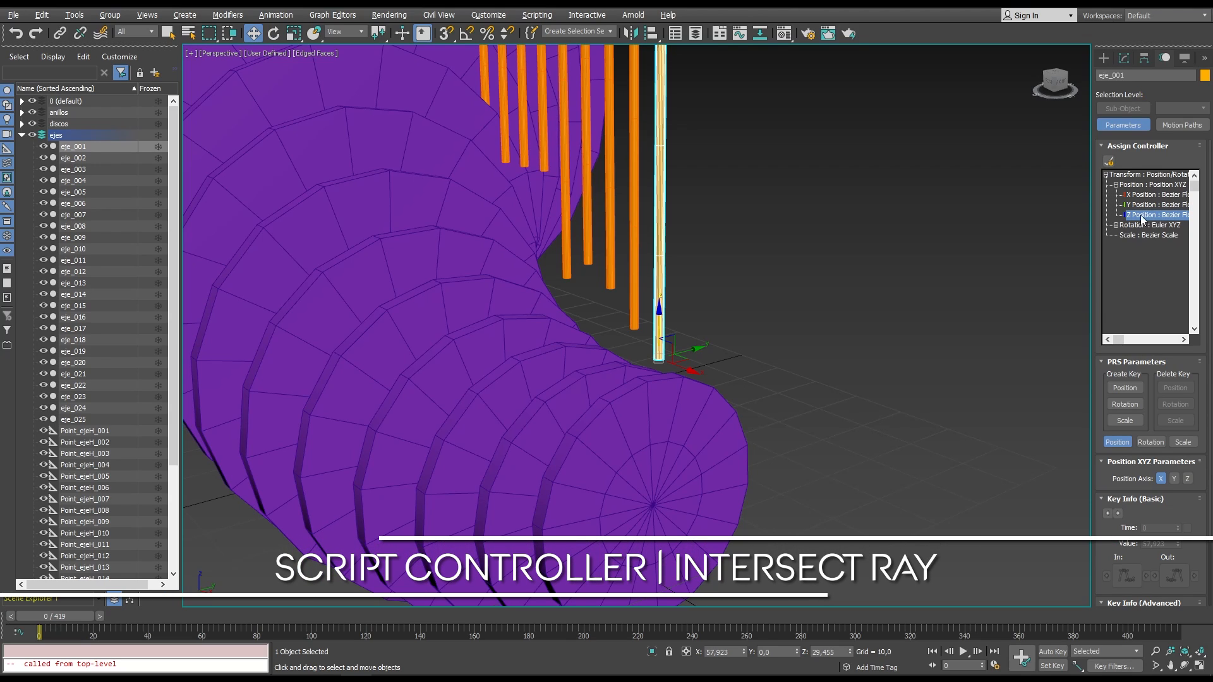
{"action": "left_click", "coordinate": [1109, 161]}
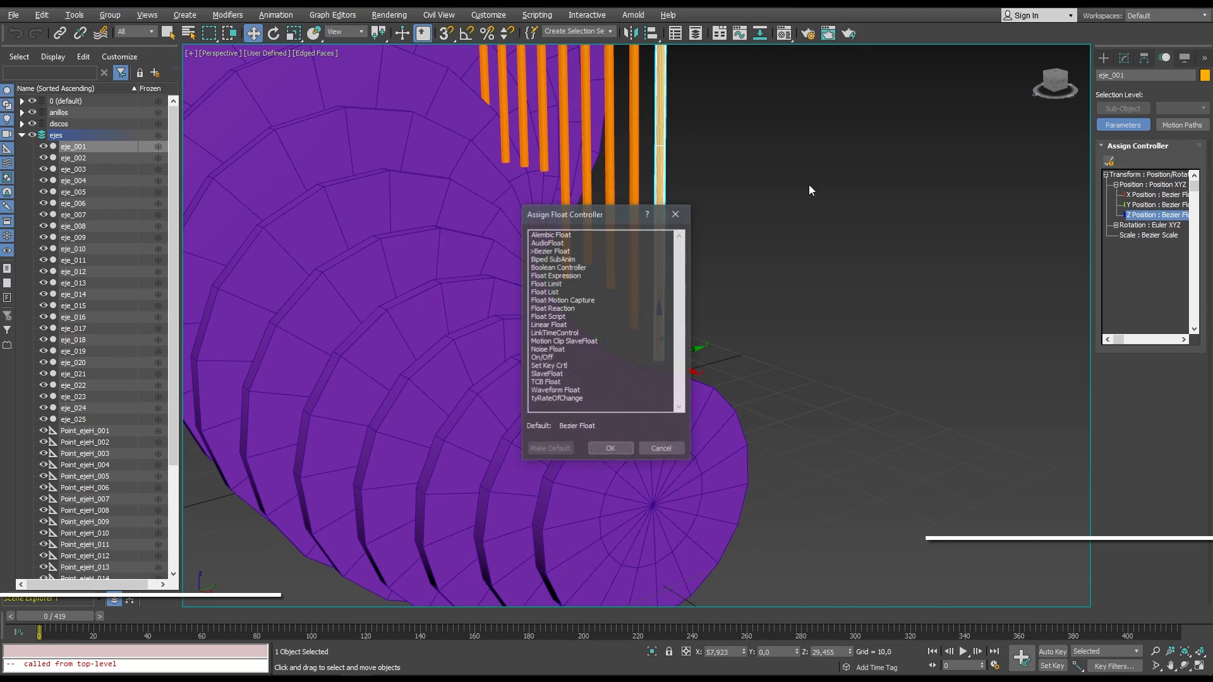
{"action": "left_click", "coordinate": [556, 317]}
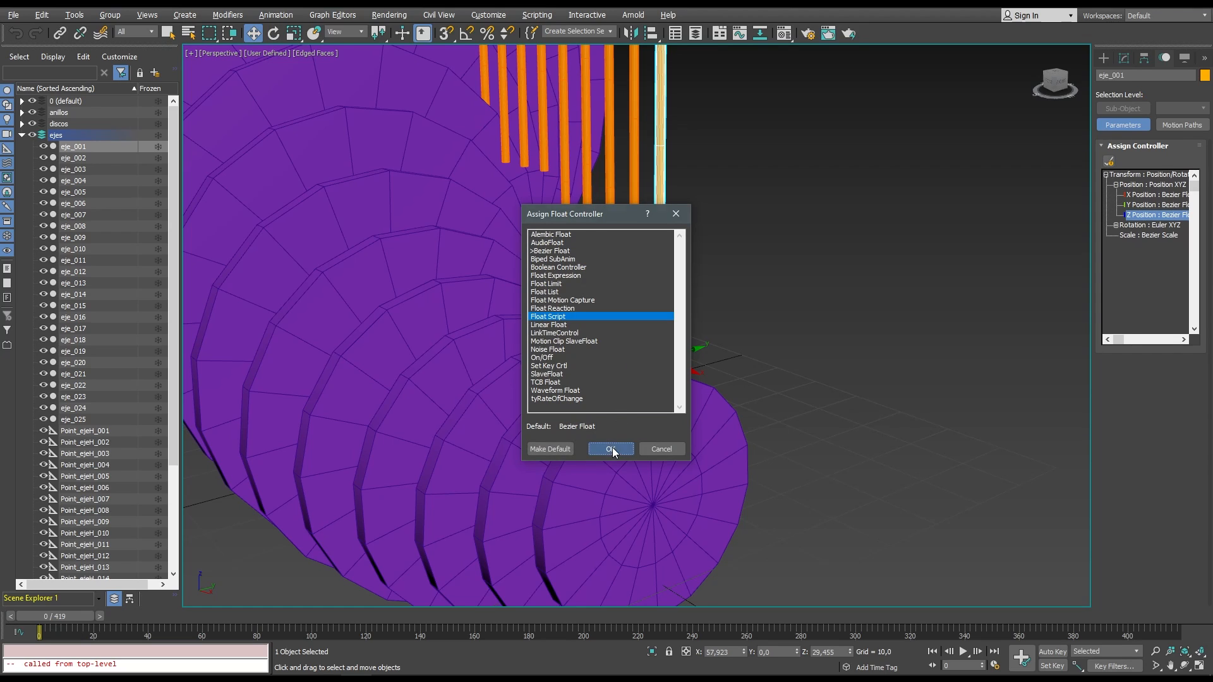
{"action": "left_click", "coordinate": [611, 448]}
{"action": "left_click_drag", "start_coordinate": [922, 87], "coordinate": [887, 86]}
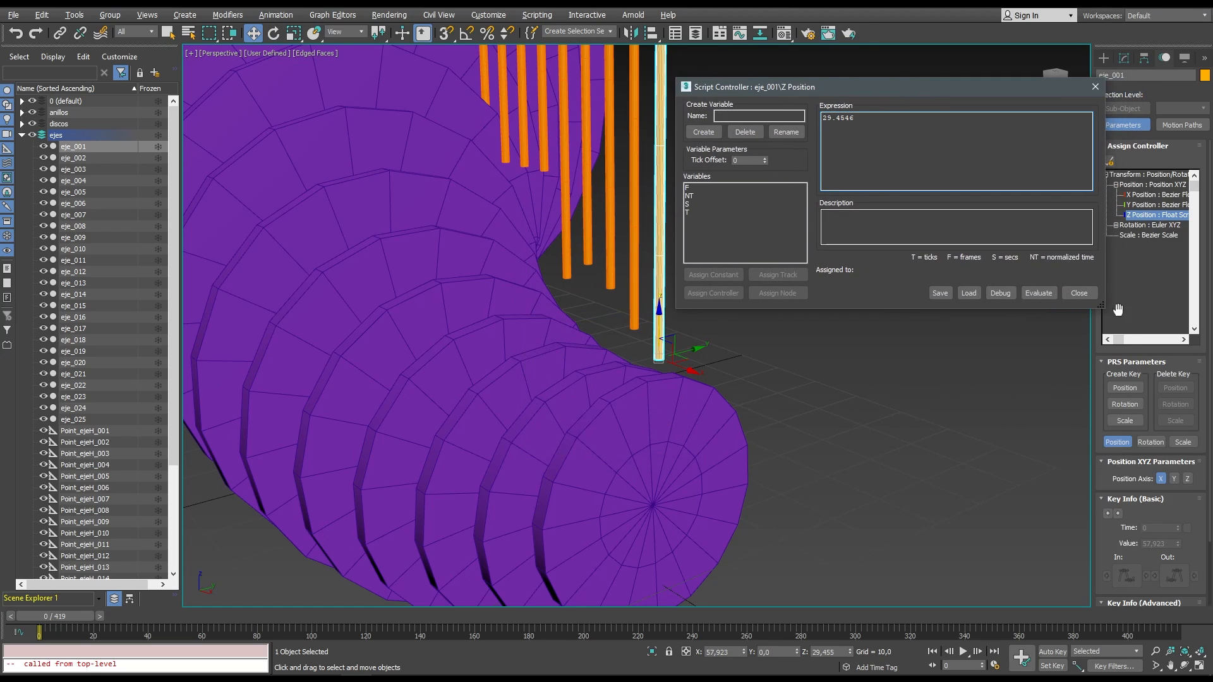
{"action": "left_click_drag", "start_coordinate": [1102, 311], "coordinate": [1084, 306]}
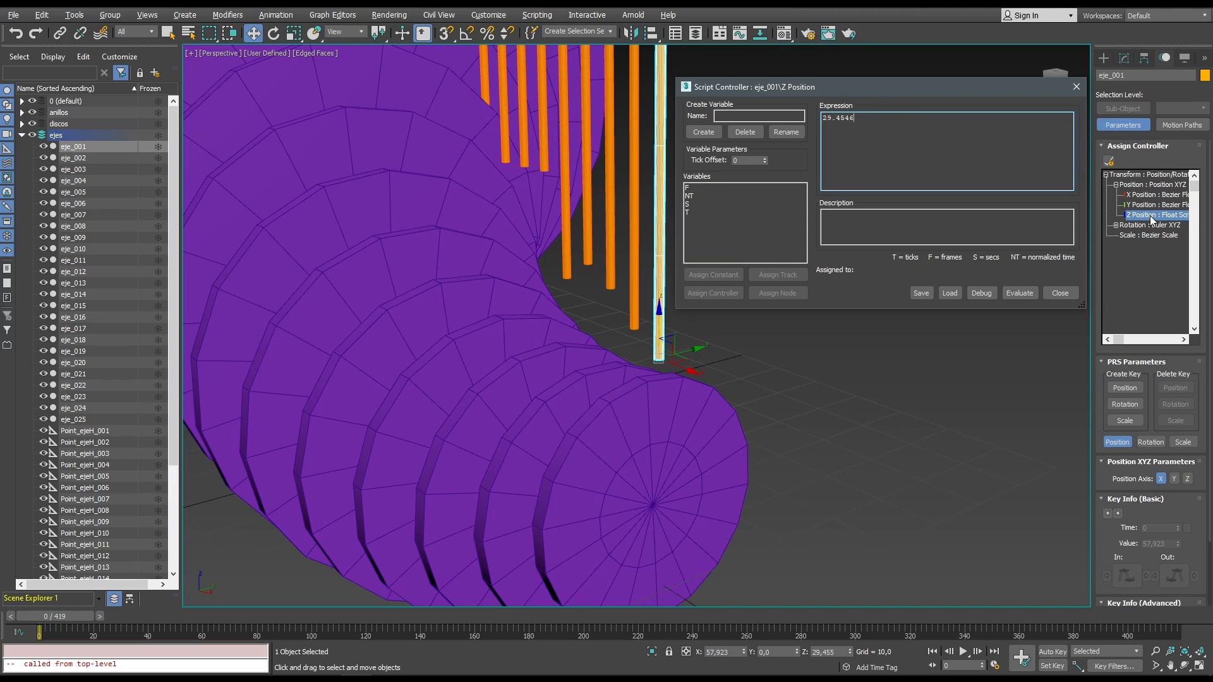
Replace the Z Position script expression of eje_001 with 40 and evaluate it.
{"action": "left_click_drag", "start_coordinate": [844, 118], "coordinate": [823, 122]}
{"action": "left_click_drag", "start_coordinate": [837, 86], "coordinate": [839, 127]}
{"action": "type", "text": "40"}
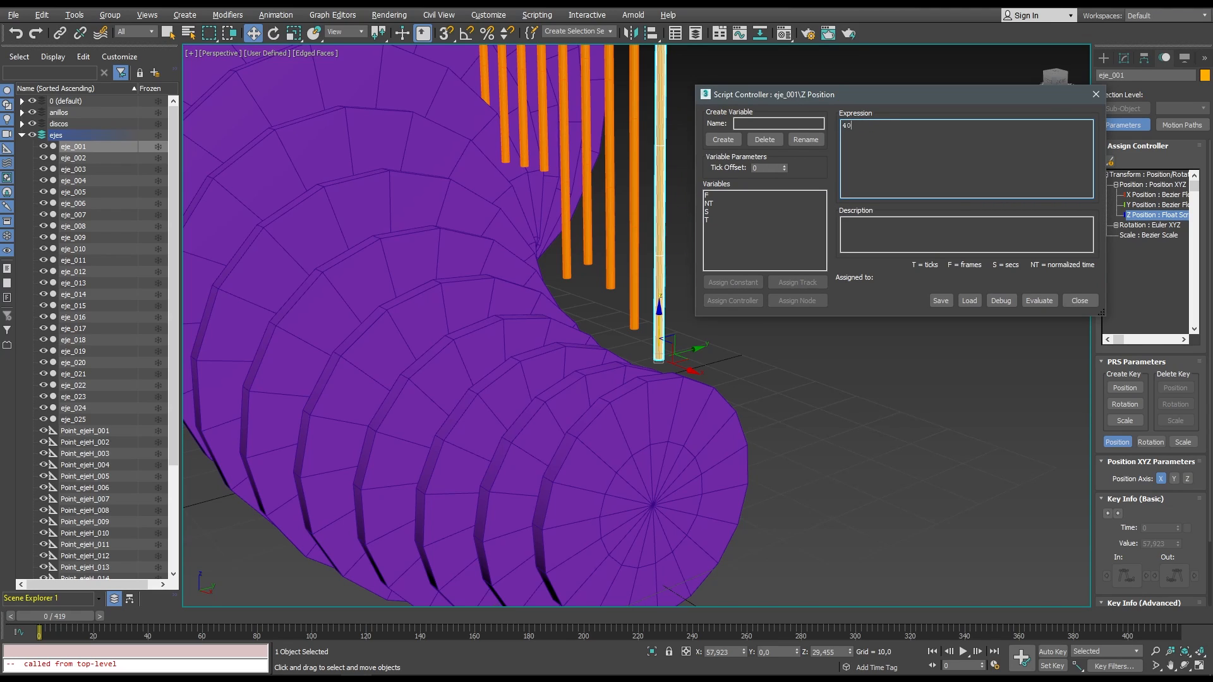
{"action": "left_click", "coordinate": [1037, 301]}
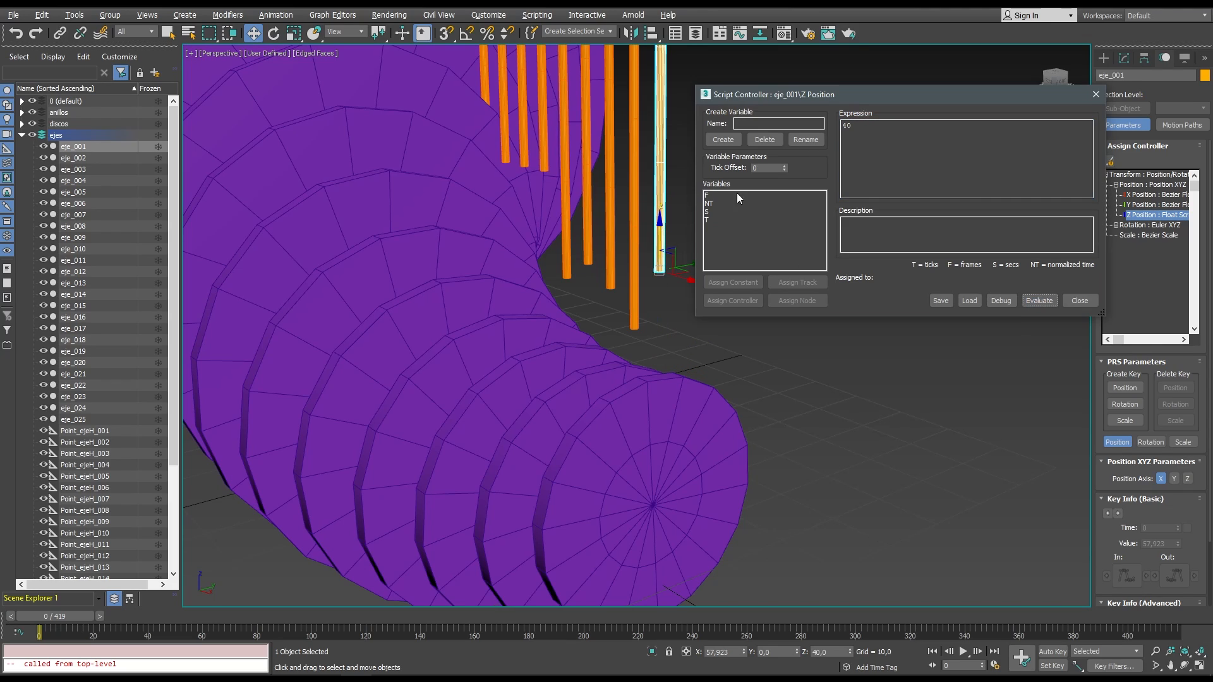
Replace the Z Position script expression of eje_001 with 50 and evaluate it.
{"action": "left_click_drag", "start_coordinate": [856, 126], "coordinate": [832, 128]}
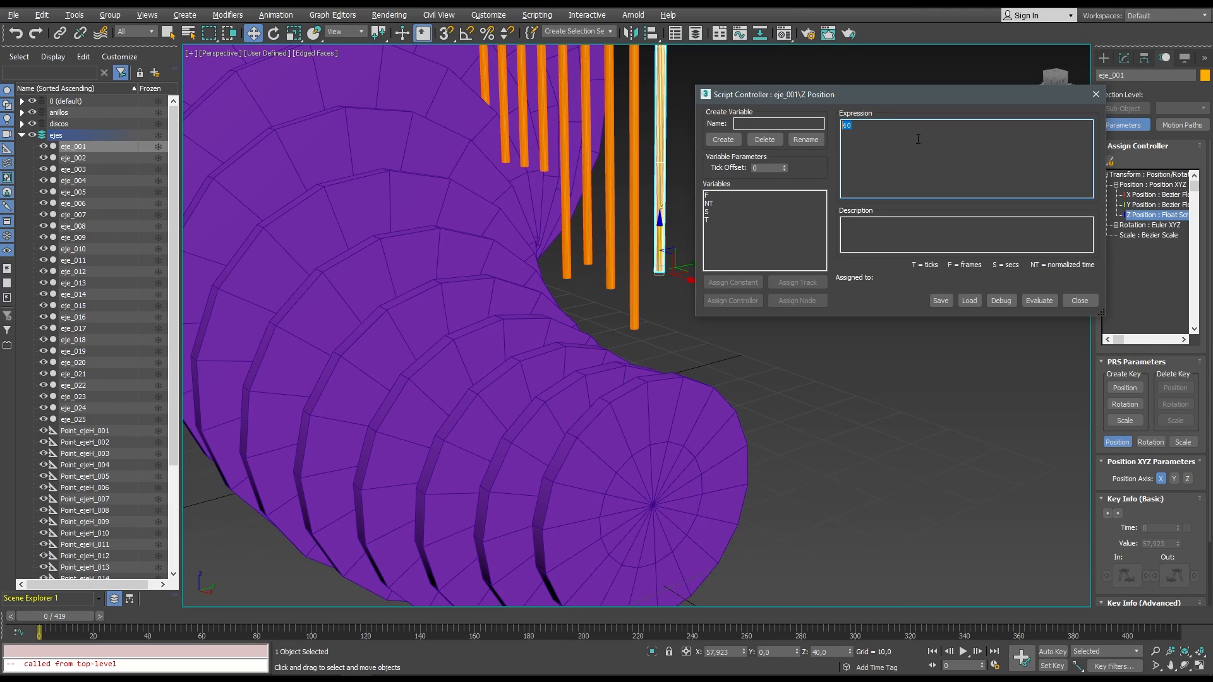
{"action": "type", "text": "50"}
{"action": "left_click", "coordinate": [1051, 302]}
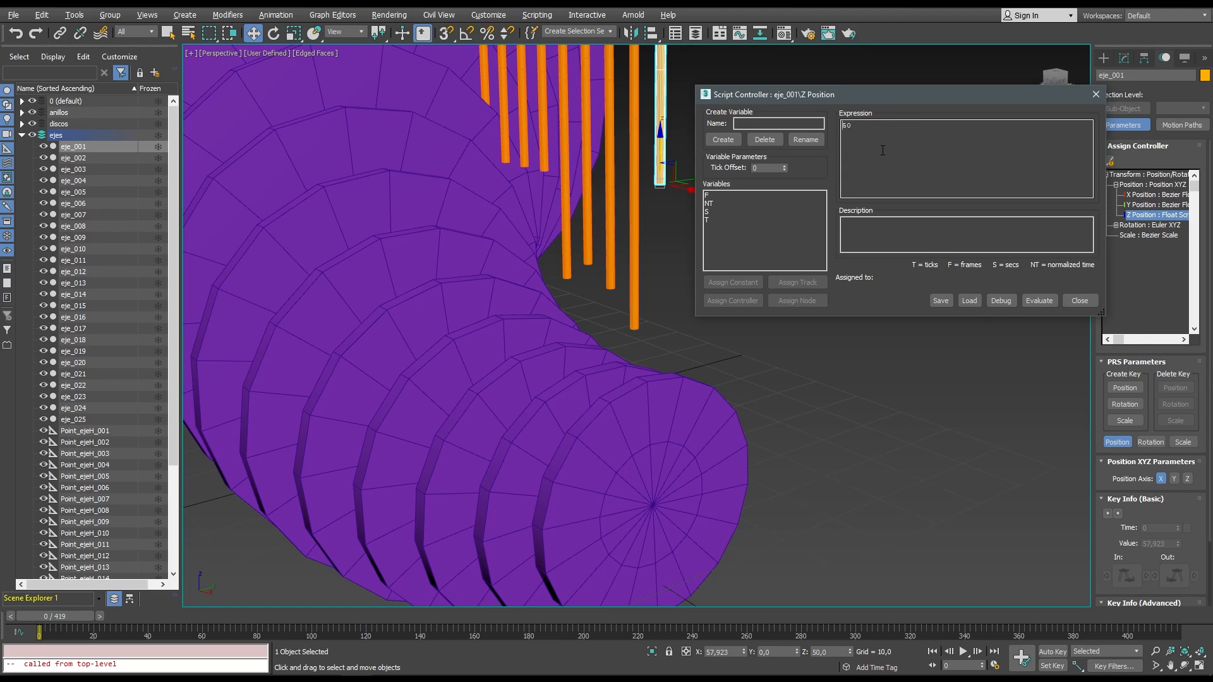
Replace the Z Position expression of eje_001 with rayo = ray [$eje_001.pos.x,$eje_001.pos.y,$eje_001.pos.z] [], leaving the direction brackets empty.
{"action": "double_click", "coordinate": [932, 147]}
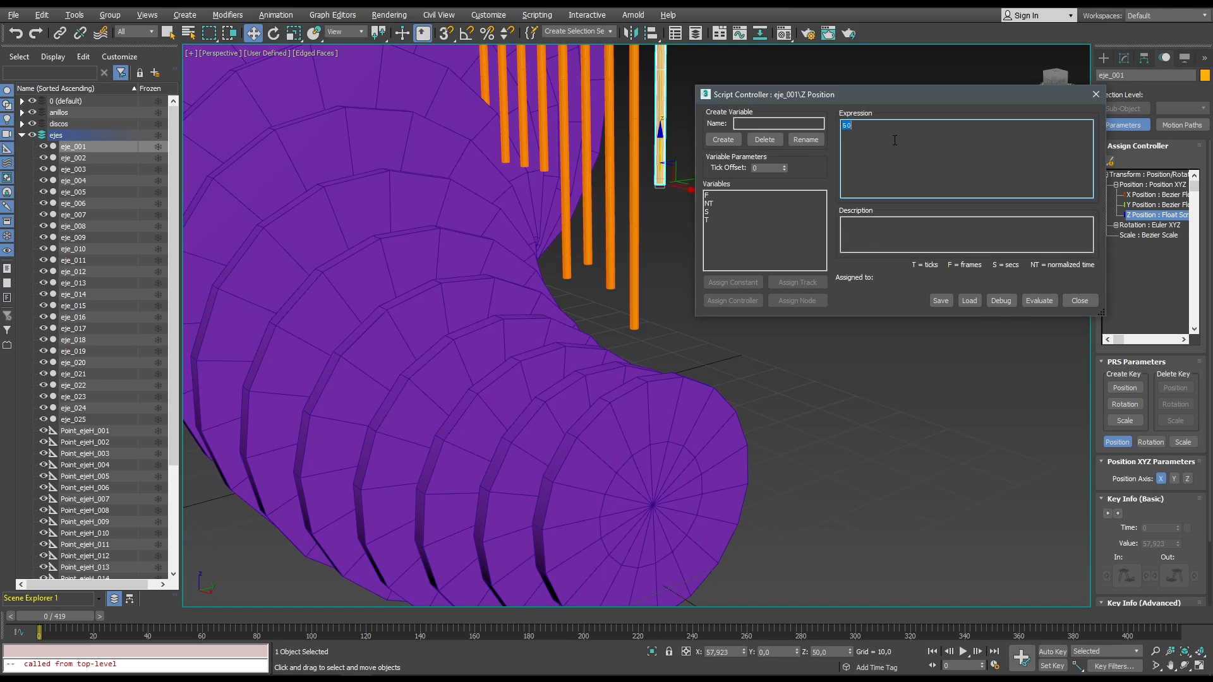
{"action": "left_click_drag", "start_coordinate": [861, 126], "coordinate": [823, 123]}
{"action": "type", "text": "rayo ="}
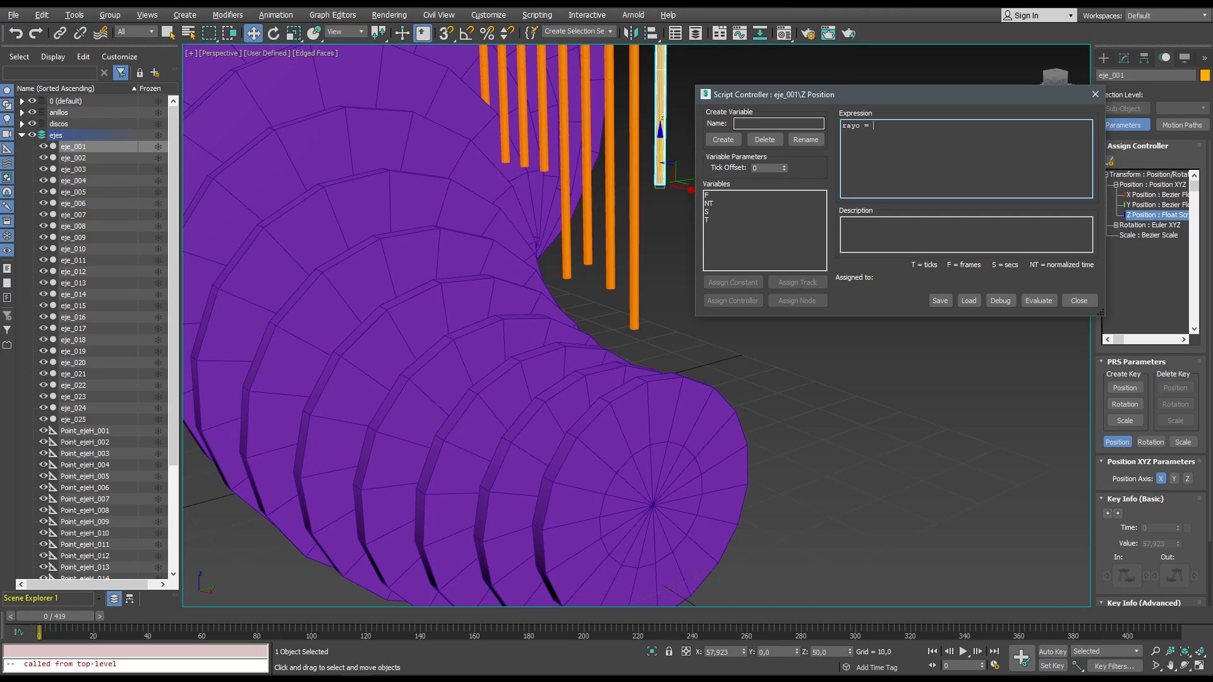
{"action": "type", "text": "ray [] ["}
{"action": "left_click_drag", "start_coordinate": [1141, 75], "coordinate": [1077, 74]}
{"action": "key", "text": "ctrl+c"}
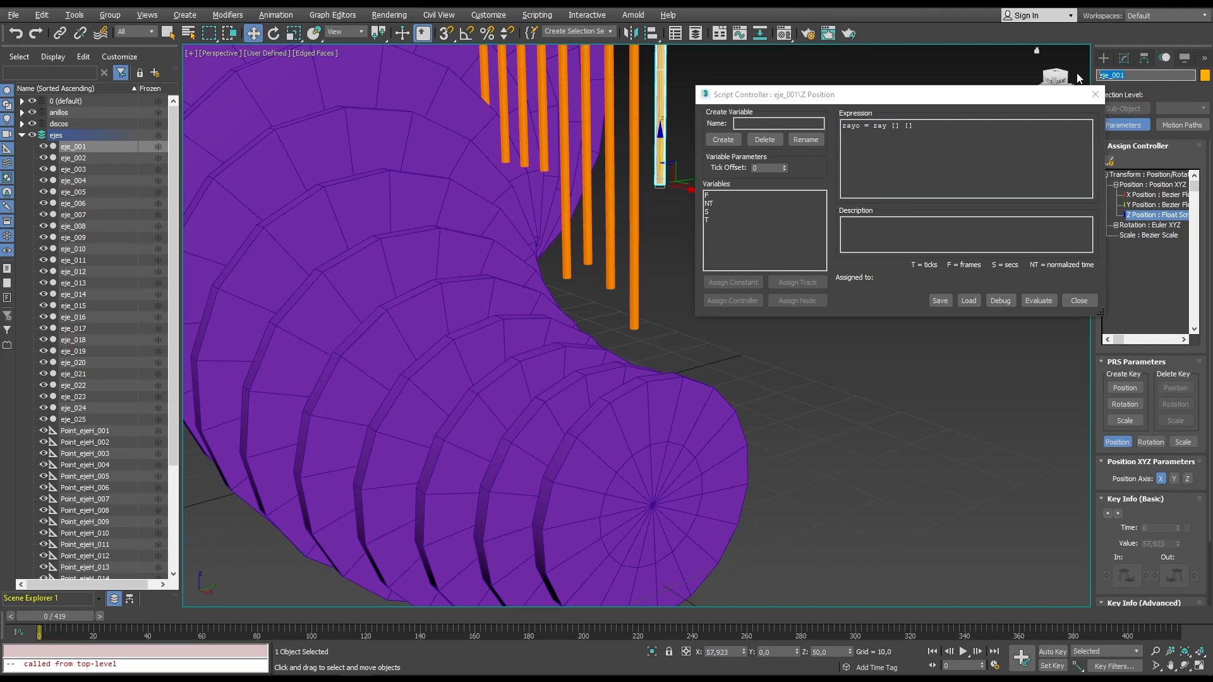
{"action": "left_click", "coordinate": [896, 126]}
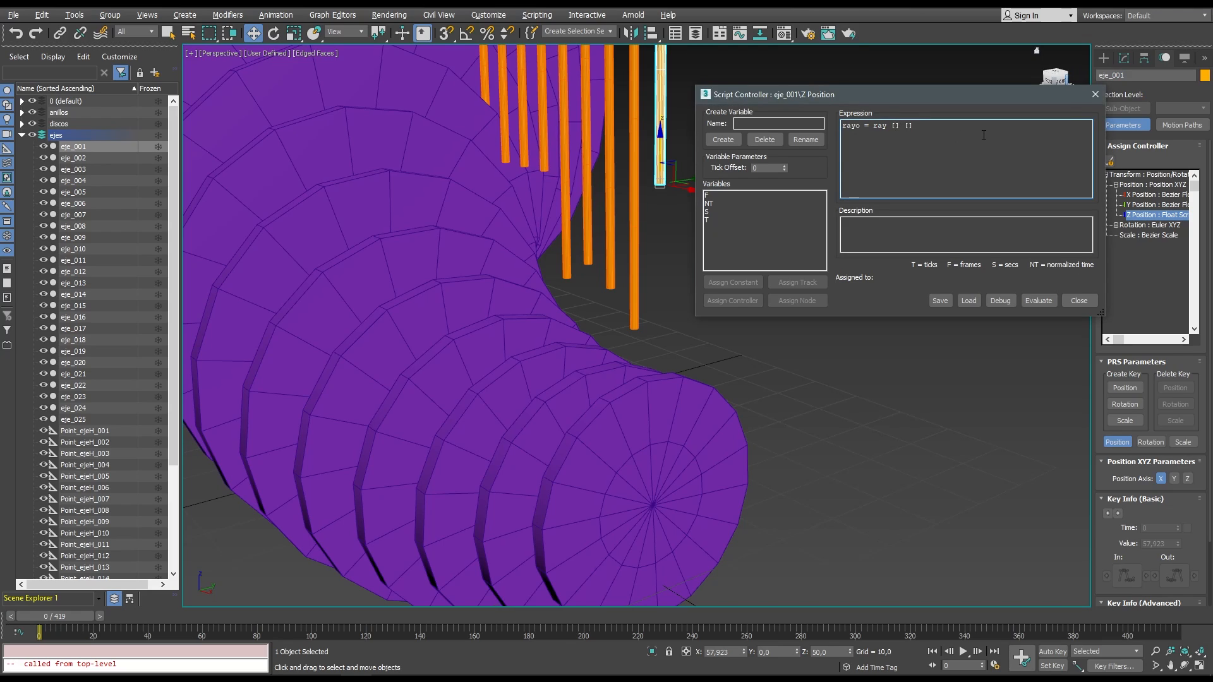
{"action": "type", "text": "$"}
{"action": "key", "text": "ctrl+v"}
{"action": "type", "text": ".pos.x,$eje_001.pos.y,$eje_001.posz"}
{"action": "key", "text": "Left"}
{"action": "type", "text": "."}
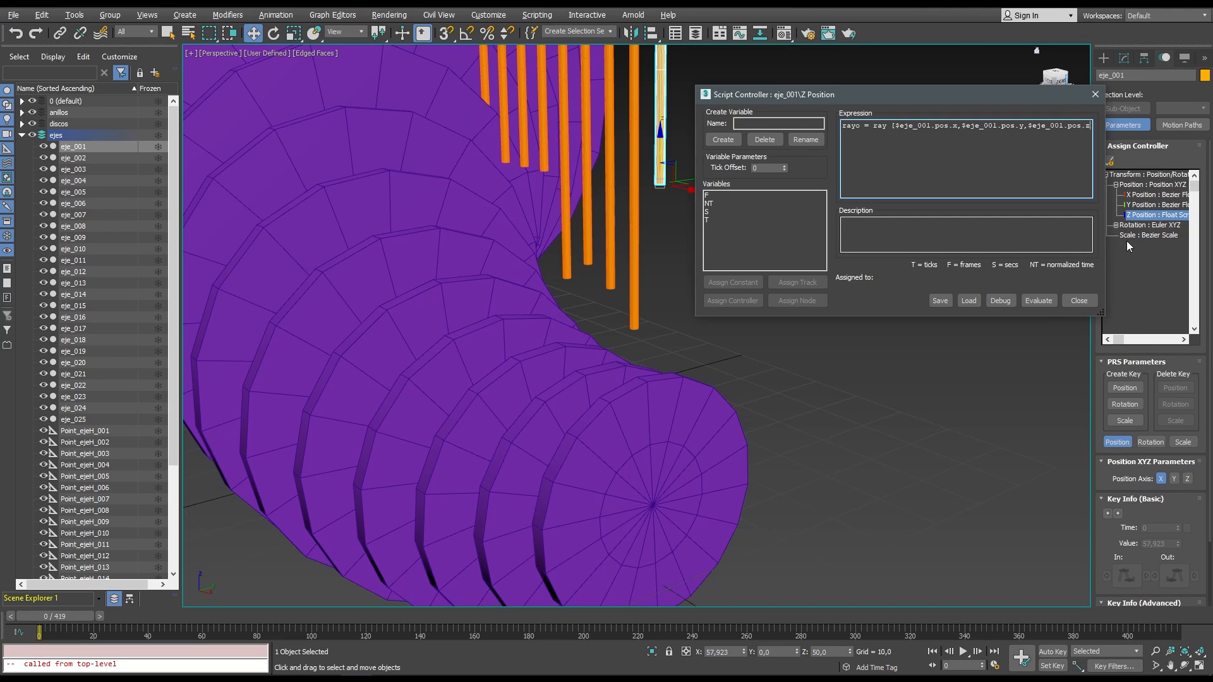
Widen the Script Controller window, set the ray direction to [0,0,-1] and offset the ray origin's Z by +500.
{"action": "left_click_drag", "start_coordinate": [1109, 247], "coordinate": [1167, 246]}
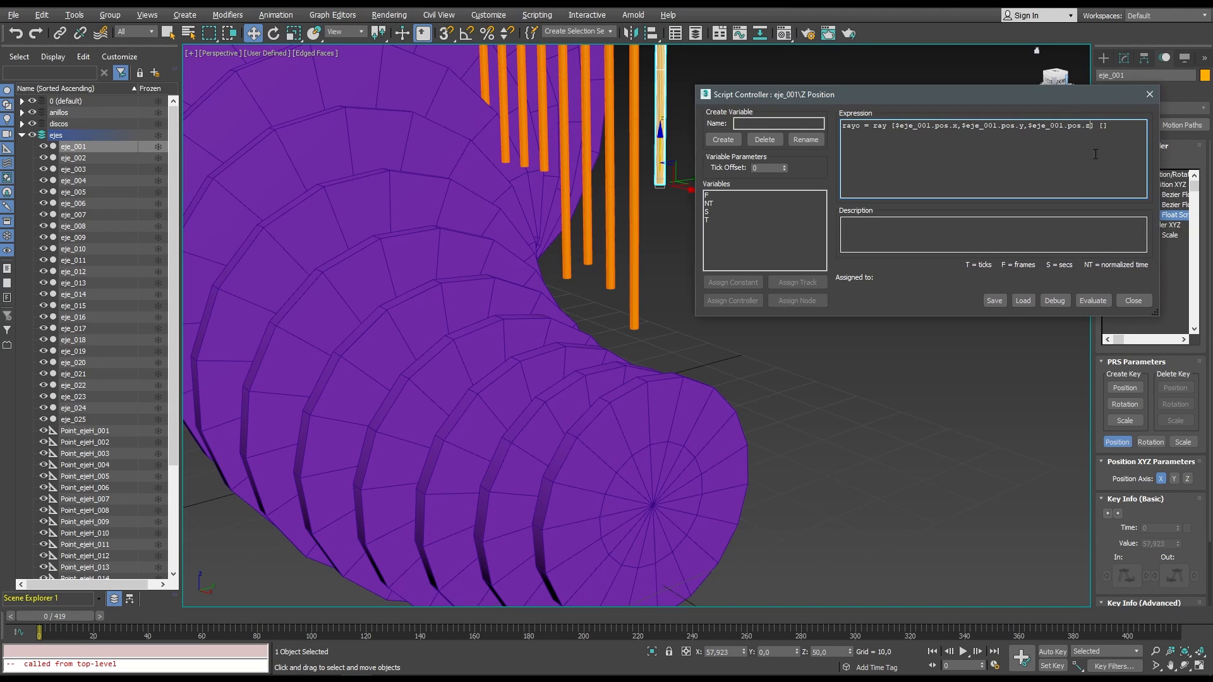
{"action": "left_click", "coordinate": [1102, 124]}
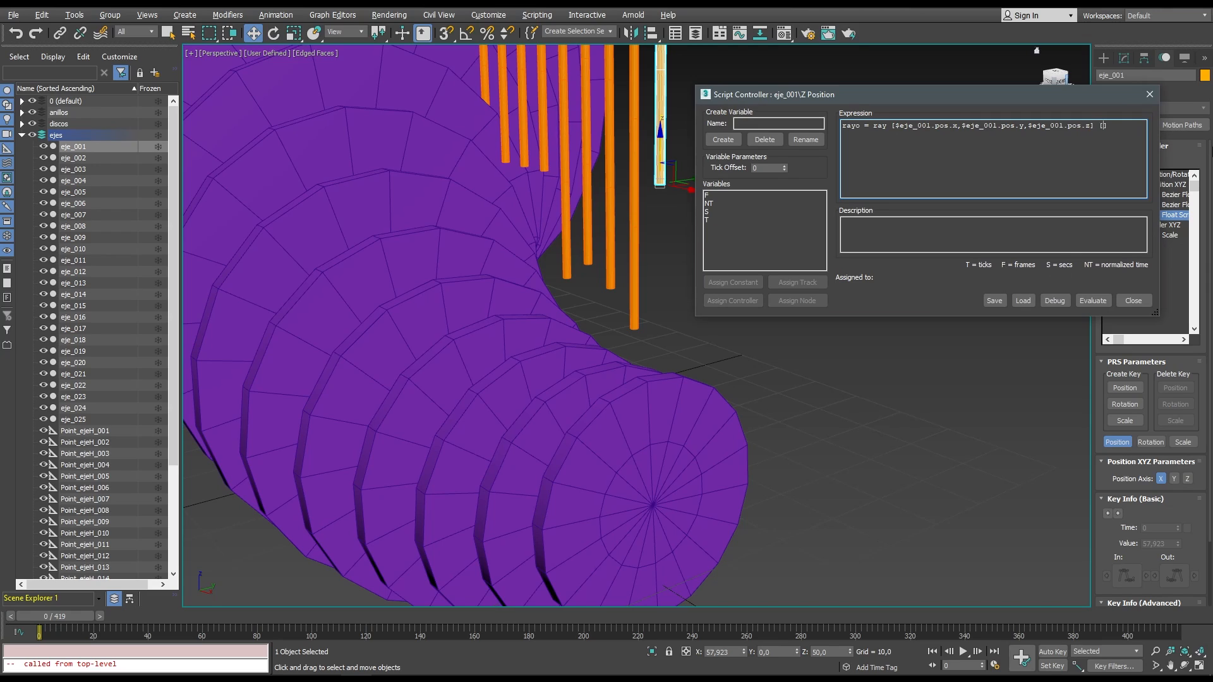
{"action": "type", "text": "0"}
{"action": "type", "text": ",0,"}
{"action": "type", "text": "-"}
{"action": "type", "text": "+"}
{"action": "type", "text": "500"}
{"action": "left_click_drag", "start_coordinate": [696, 212], "coordinate": [690, 212]}
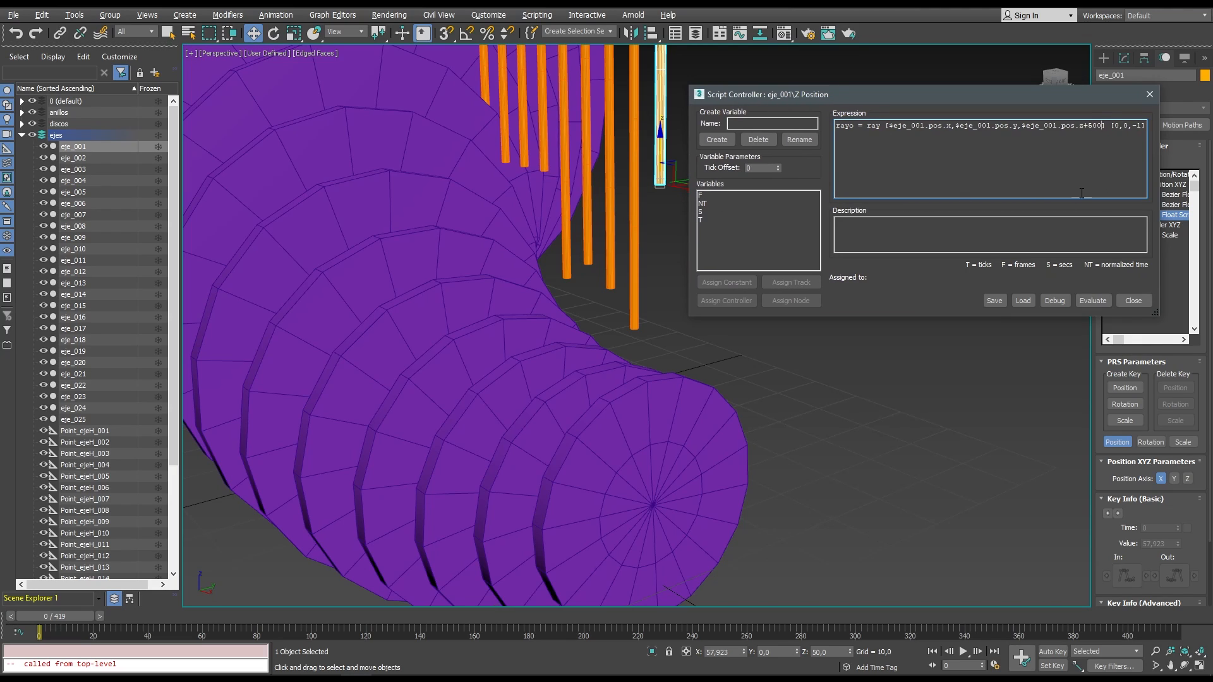
{"action": "left_click_drag", "start_coordinate": [1157, 221], "coordinate": [1168, 221]}
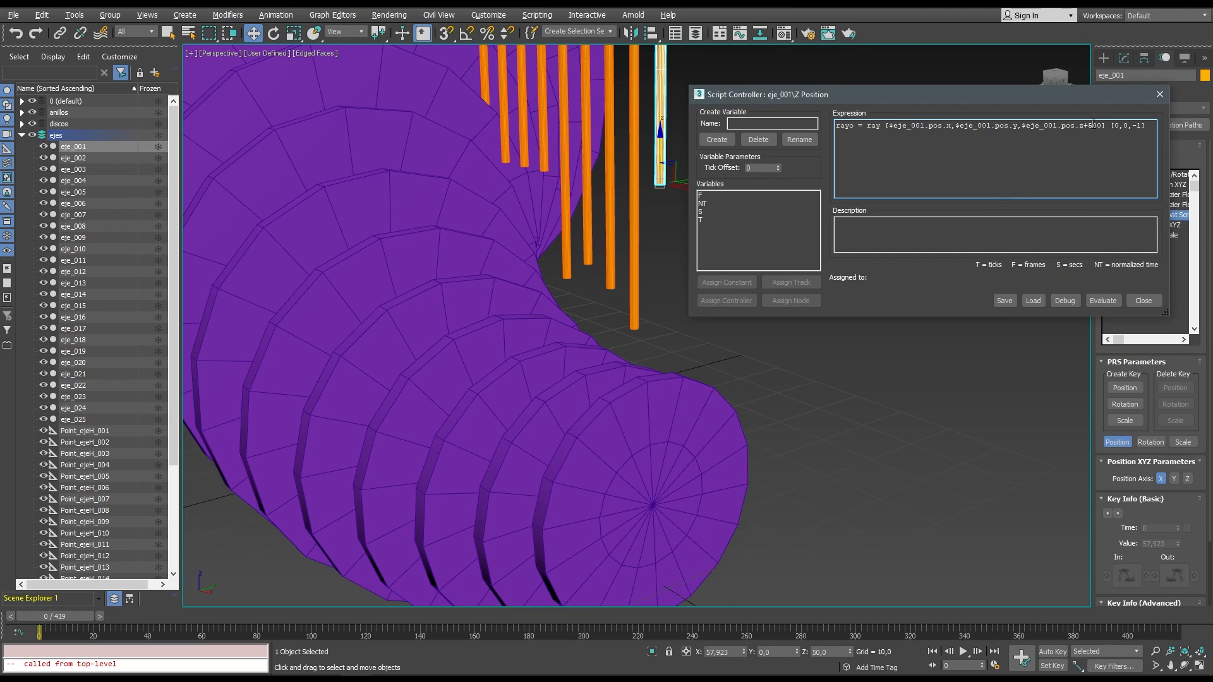
{"action": "left_click_drag", "start_coordinate": [1094, 126], "coordinate": [1088, 126]}
Add a second expression line reading intersect = intersectRay $disco_001 rayo.
{"action": "left_click", "coordinate": [1145, 126]}
{"action": "key", "text": "Return"}
{"action": "type", "text": "intersect ="}
{"action": "type", "text": "intersectRay"}
{"action": "type", "text": "$disco_001 rayo"}
{"action": "left_click_drag", "start_coordinate": [835, 134], "coordinate": [988, 137]}
{"action": "left_click", "coordinate": [996, 135]}
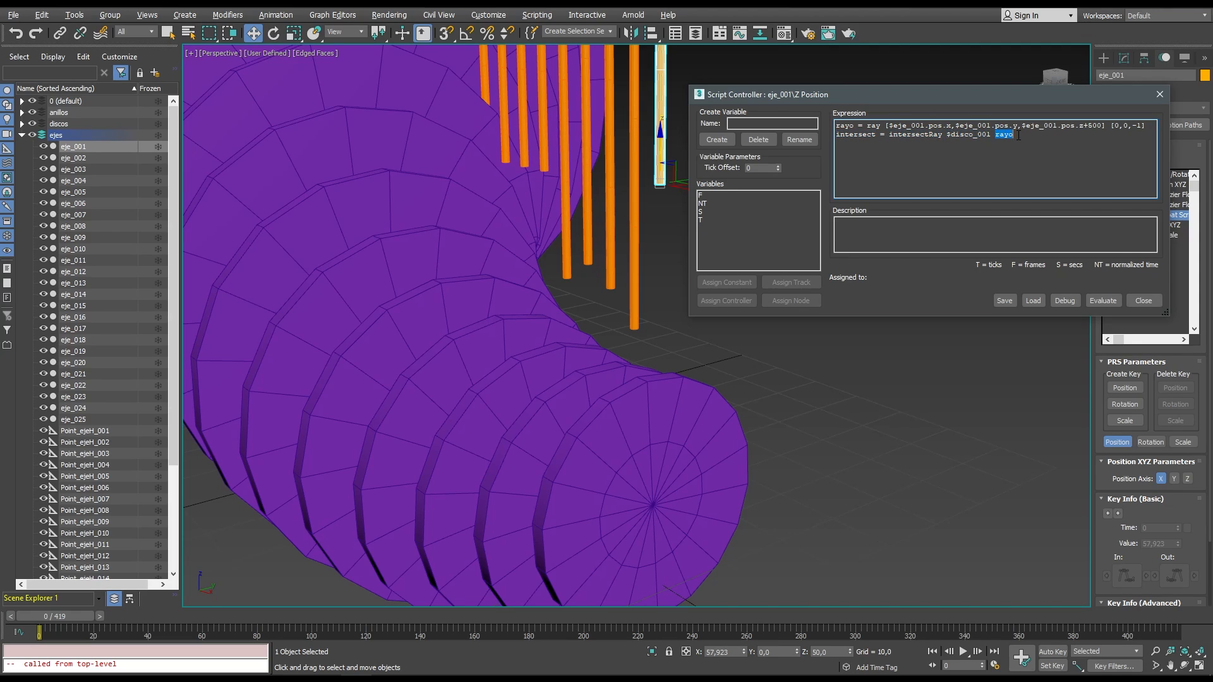
{"action": "left_click_drag", "start_coordinate": [855, 125], "coordinate": [877, 137]}
{"action": "left_click_drag", "start_coordinate": [889, 134], "coordinate": [944, 135]}
{"action": "left_click", "coordinate": [1018, 137]}
Add intersect.pos.z as the final line of the expression and evaluate the script.
{"action": "left_click_drag", "start_coordinate": [1039, 97], "coordinate": [965, 274]}
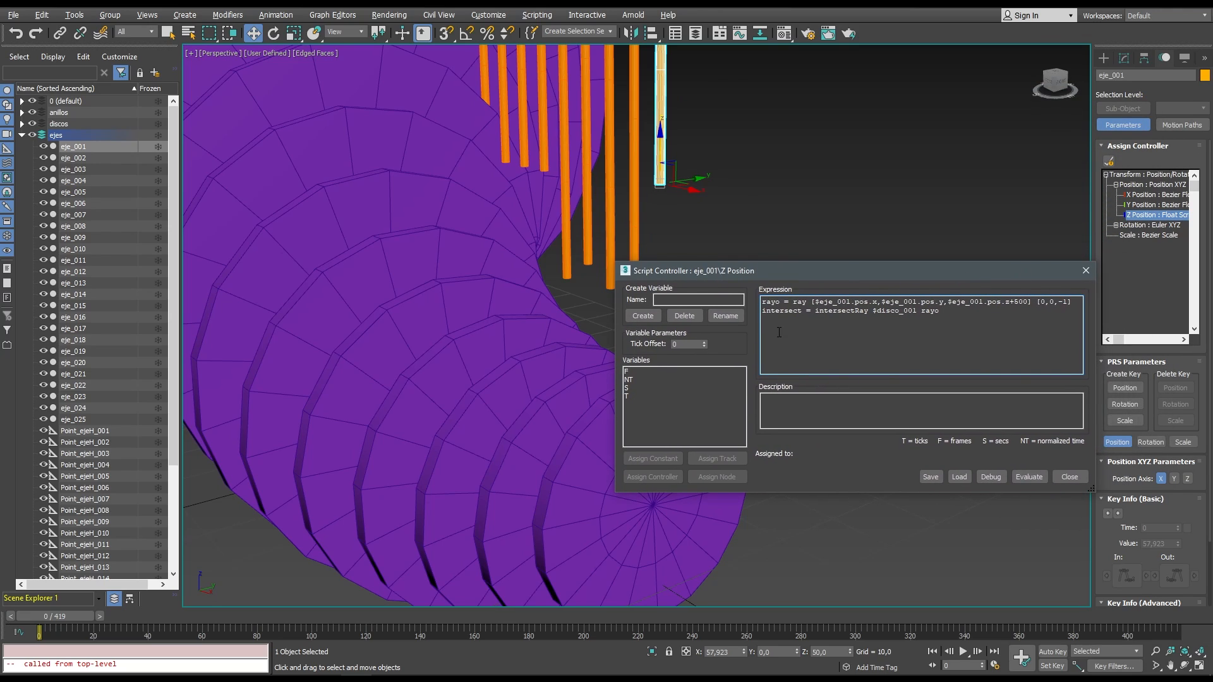
{"action": "type", "text": "intersect.pos.z"}
{"action": "left_click_drag", "start_coordinate": [616, 263], "coordinate": [681, 244]}
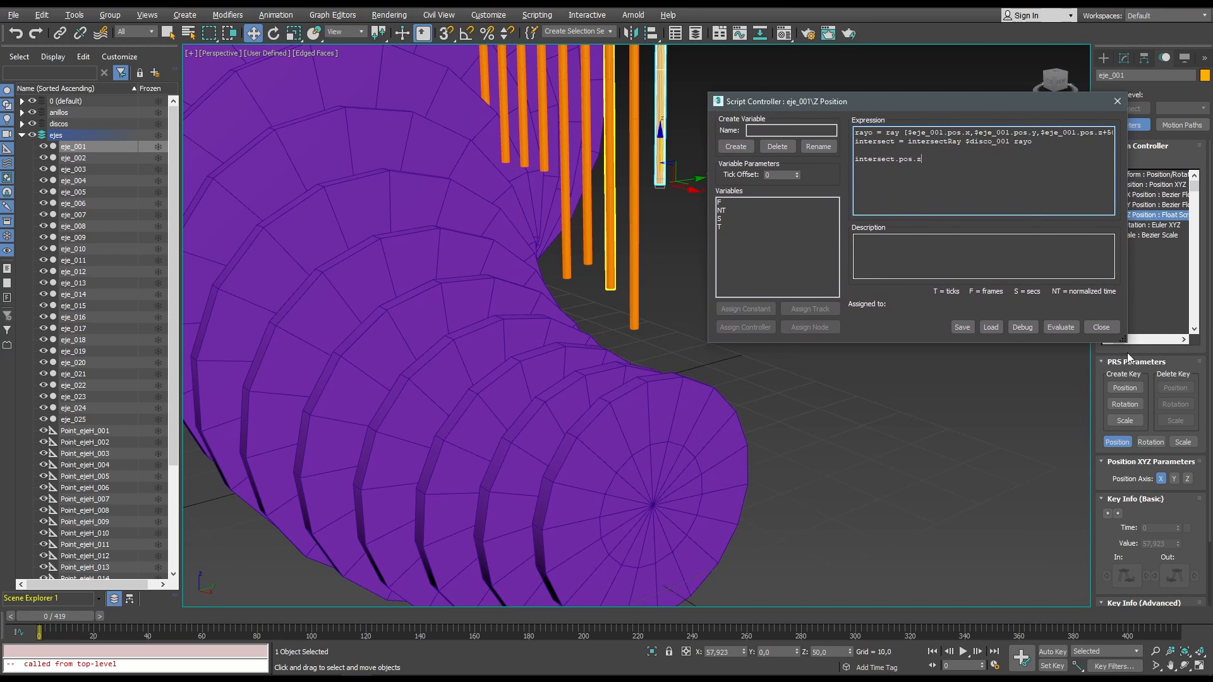
{"action": "left_click", "coordinate": [1067, 327]}
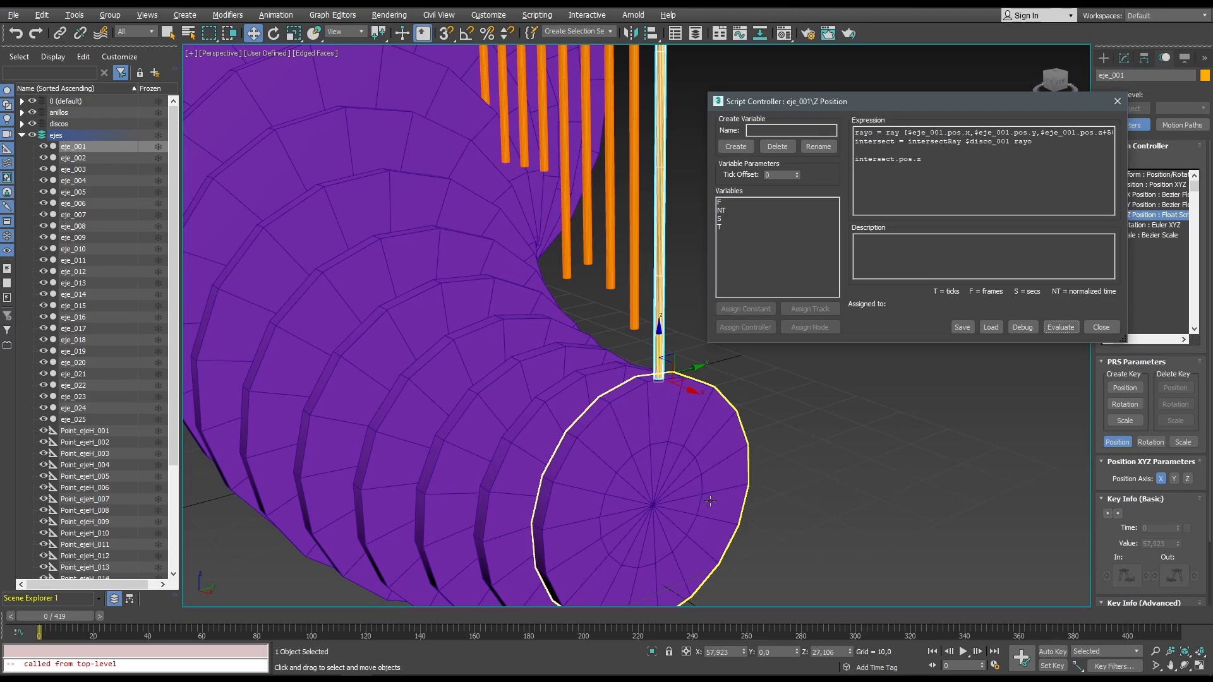
Scrub to about frame 103 and play the animation to check how rod eje_001 follows its disc.
{"action": "left_click_drag", "start_coordinate": [62, 613], "coordinate": [325, 613]}
{"action": "key", "text": "w"}
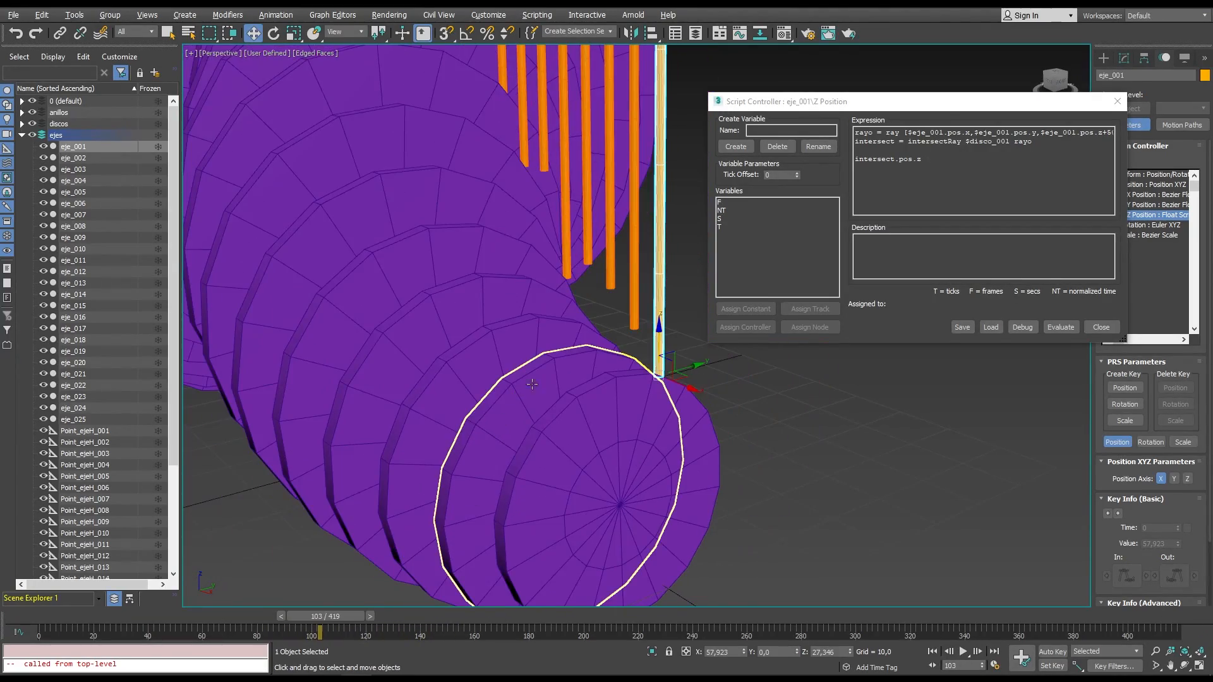
{"action": "scroll", "coordinate": [532, 384], "scroll_direction": "down", "scroll_amount": 5}
{"action": "middle_click_drag", "start_coordinate": [509, 362], "coordinate": [512, 437]}
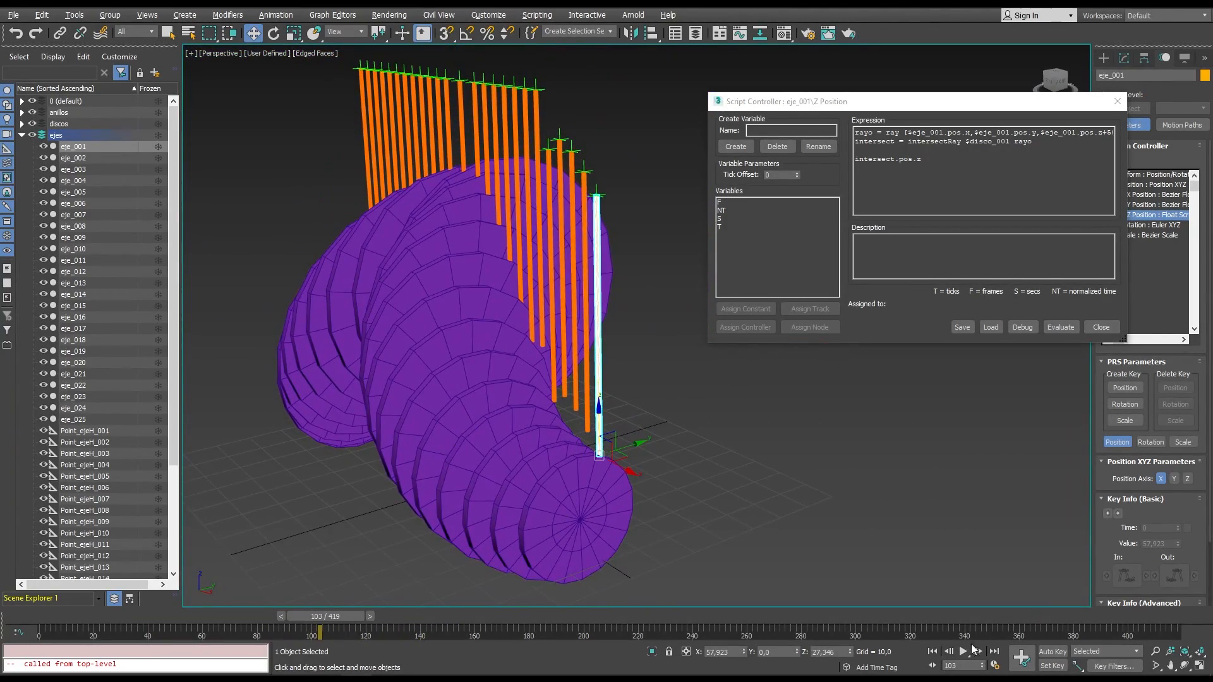
{"action": "left_click", "coordinate": [964, 652]}
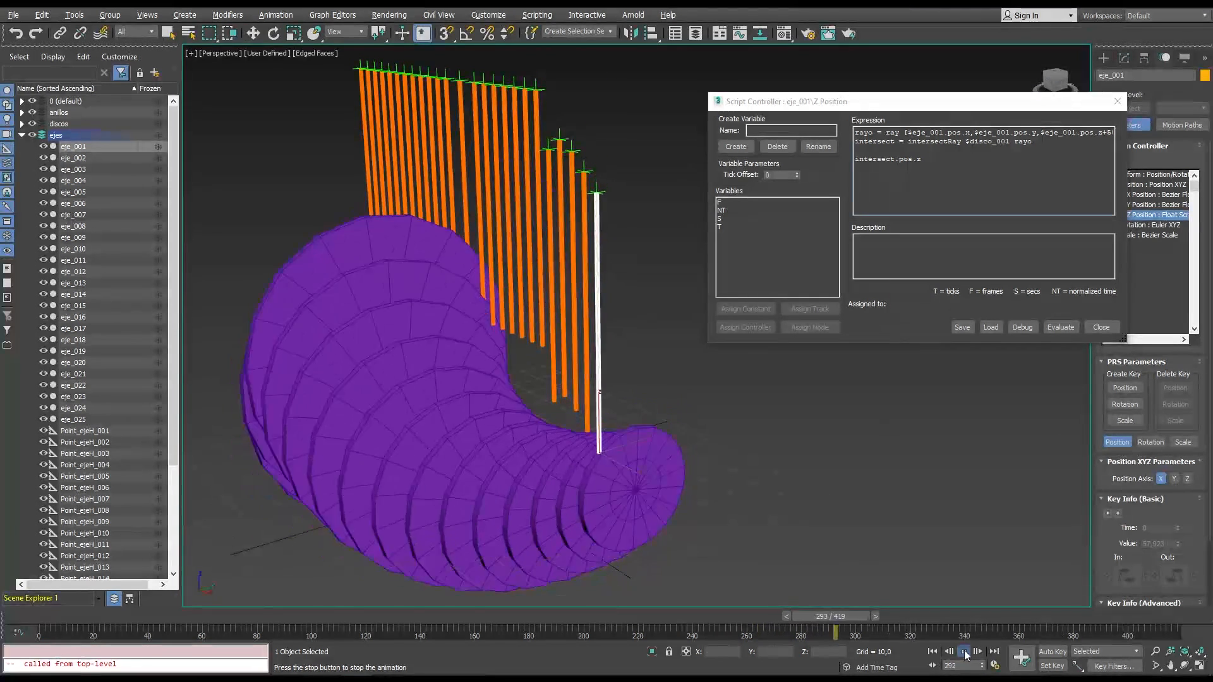
{"action": "left_click", "coordinate": [965, 655]}
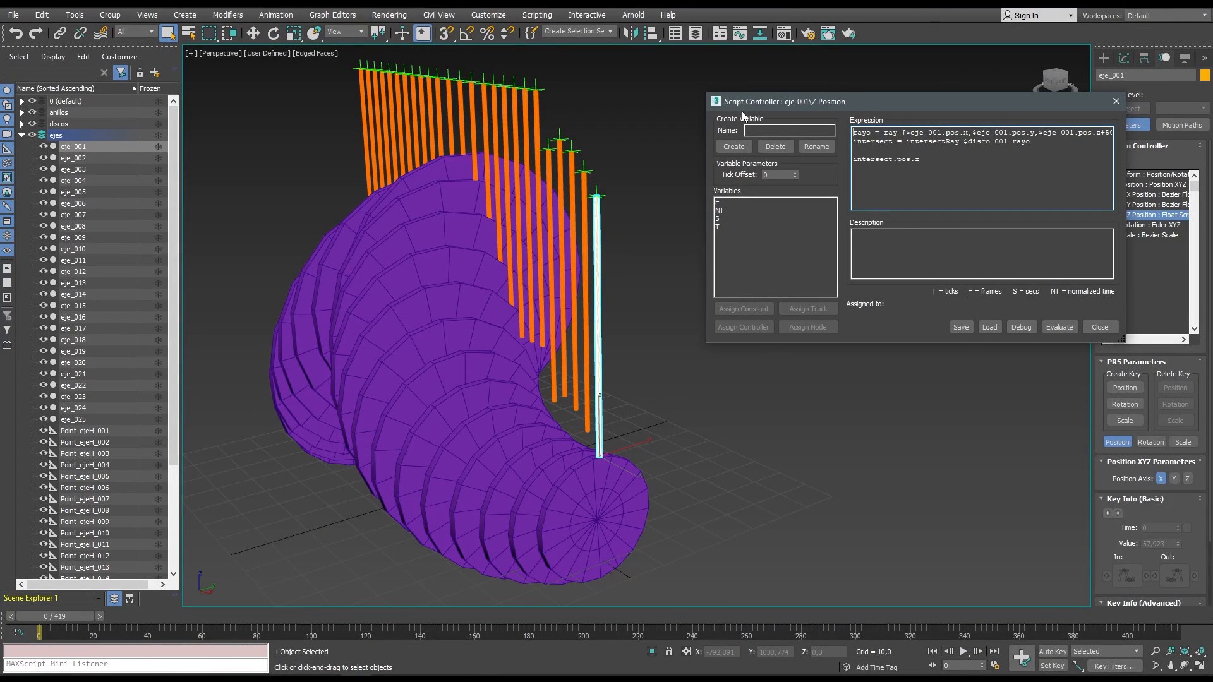
Reset the Z Position track of eje_001 to its default controller and raise the rod about 35.9 units above the disc.
{"action": "left_click", "coordinate": [1100, 327]}
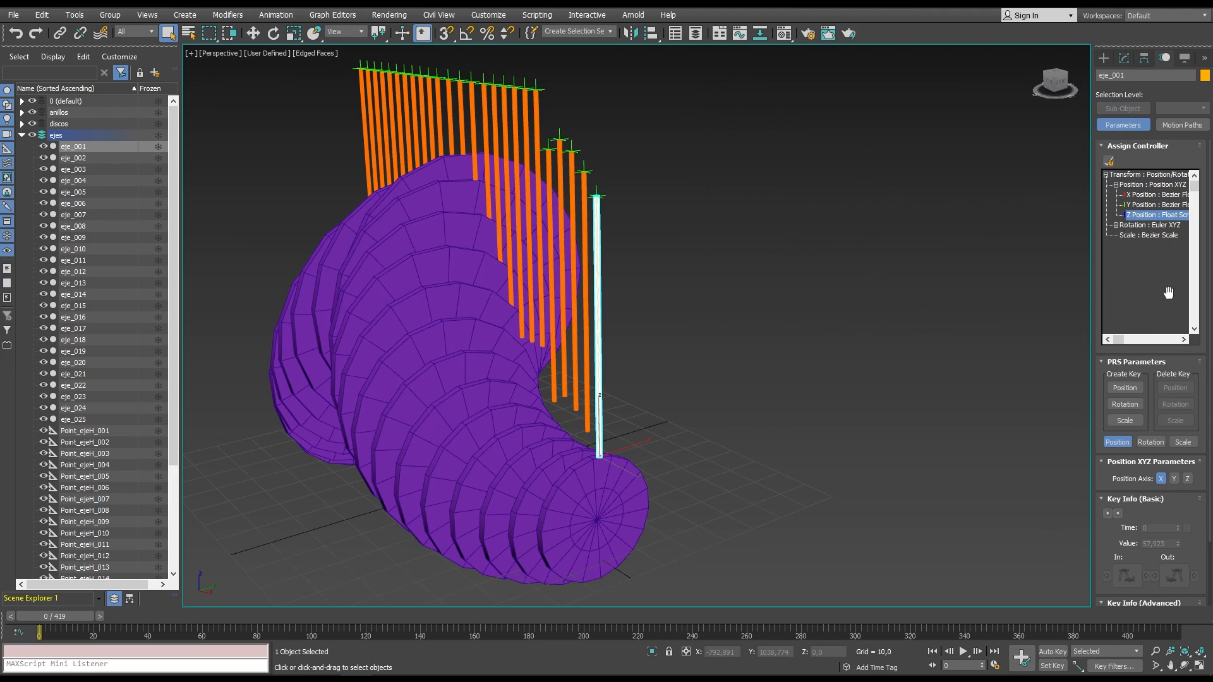
{"action": "right_click", "coordinate": [1148, 220]}
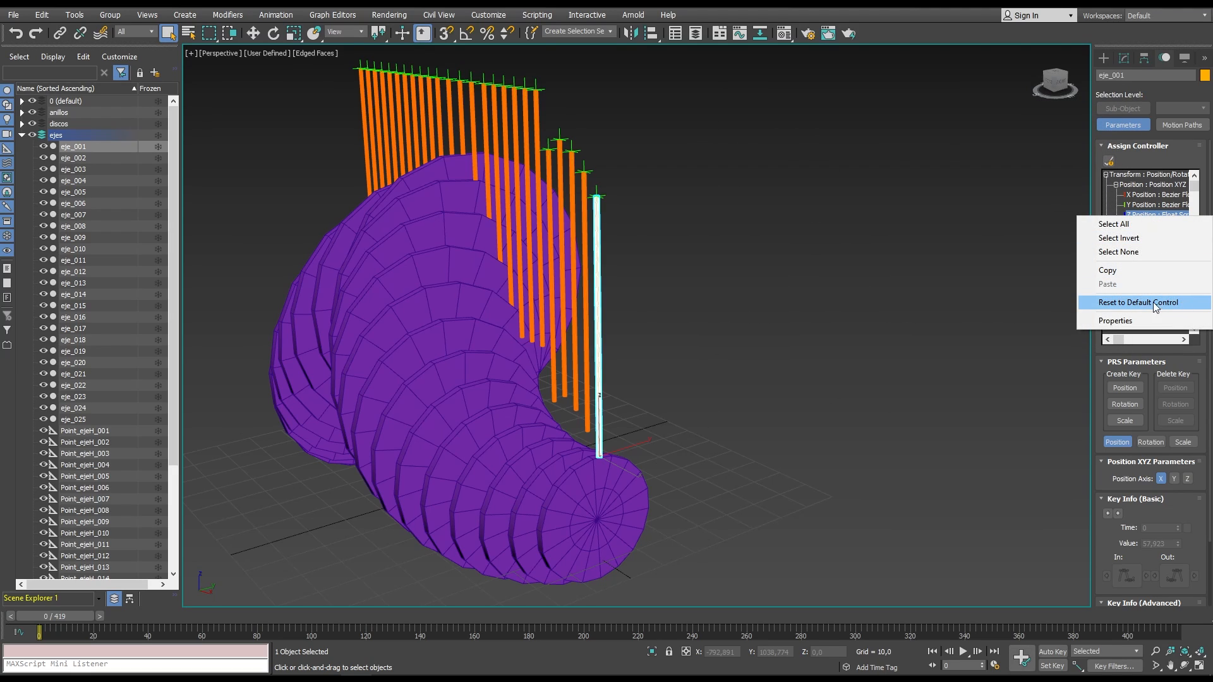
{"action": "left_click", "coordinate": [1170, 302]}
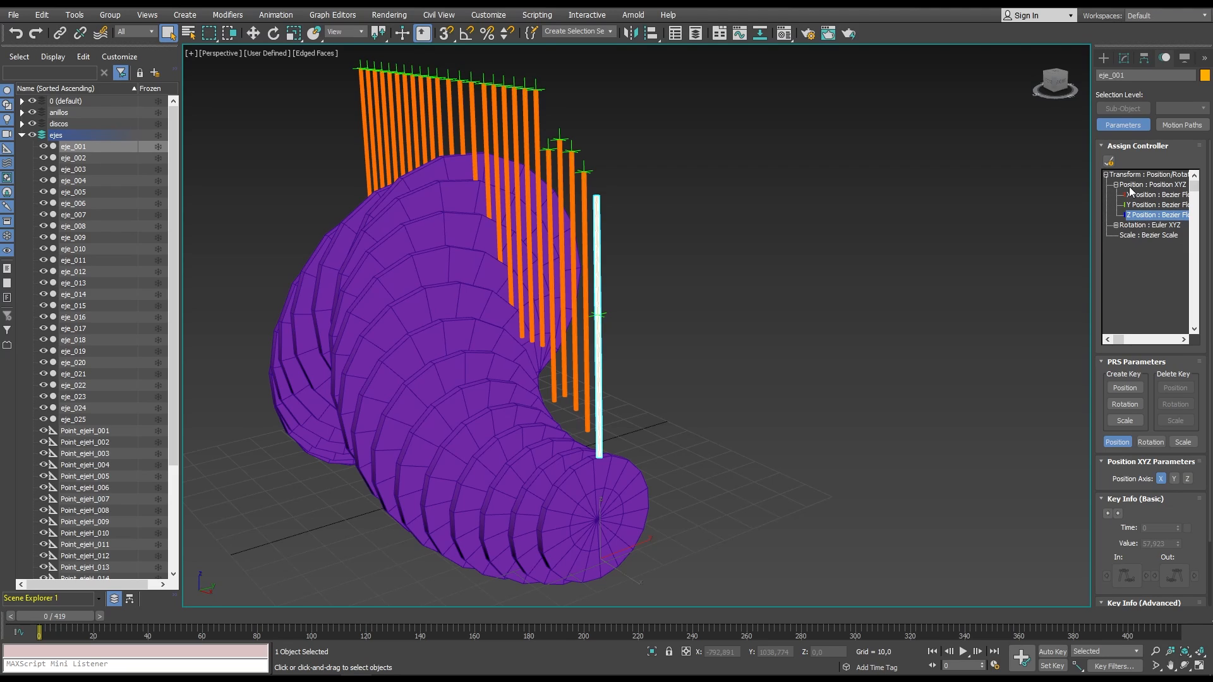
{"action": "key", "text": "w"}
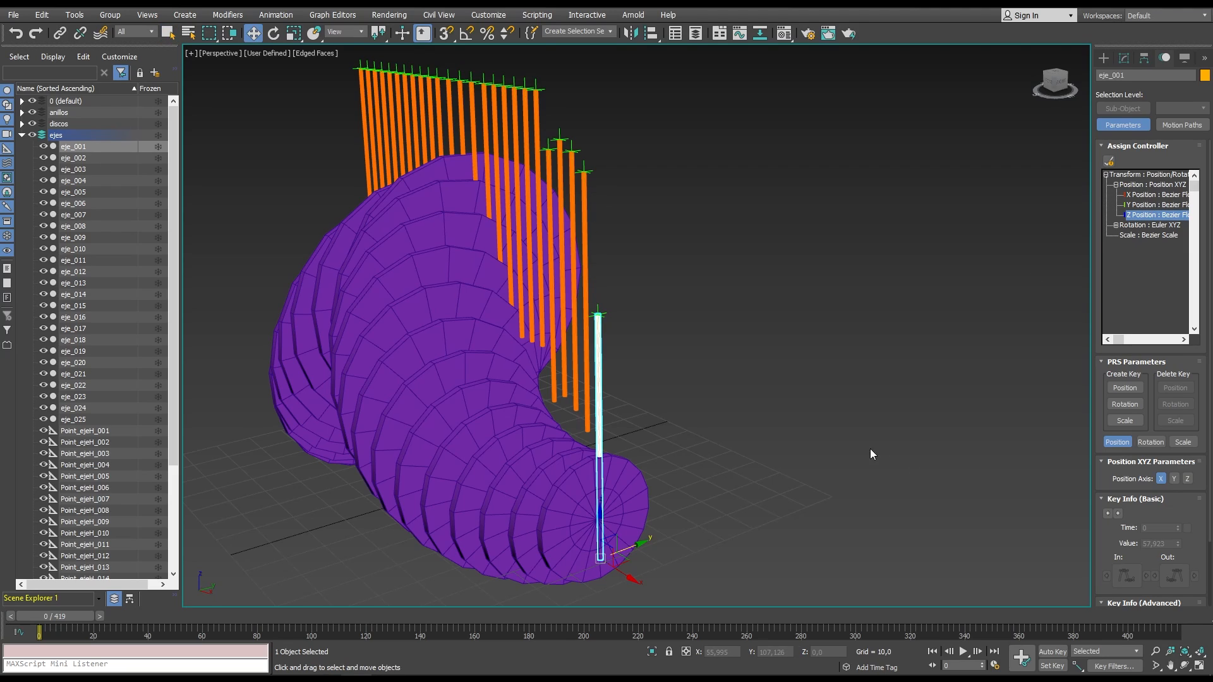
{"action": "left_click_drag", "start_coordinate": [602, 515], "coordinate": [598, 379]}
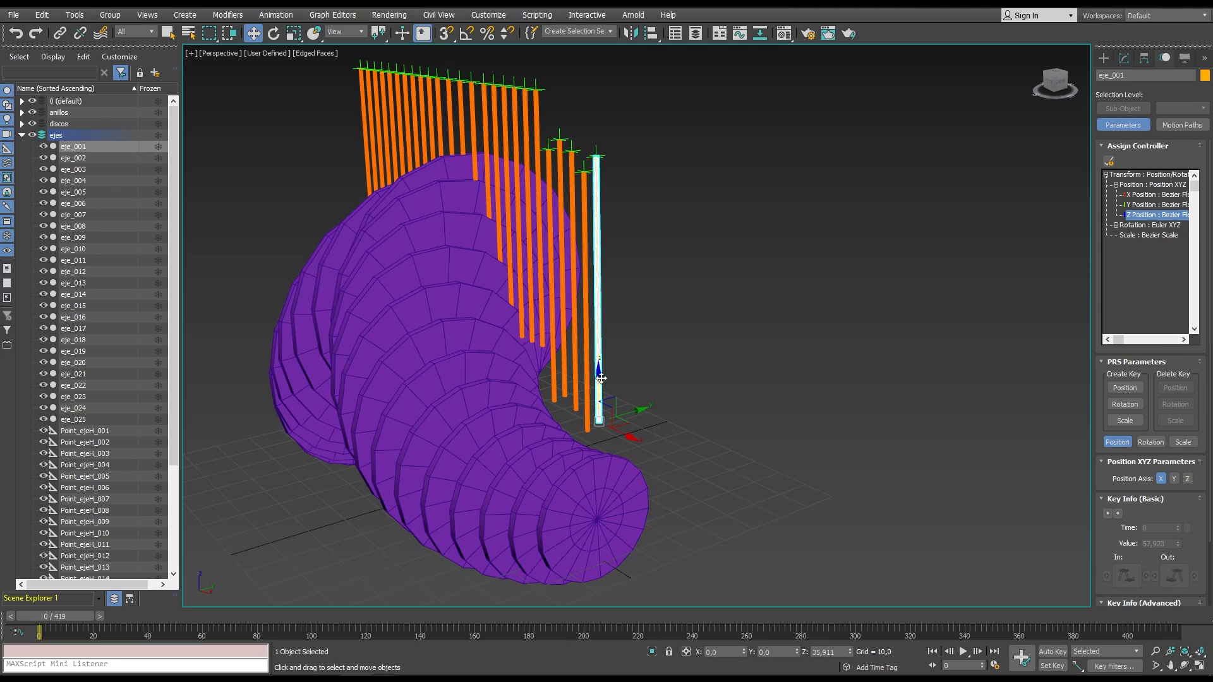
Create a new empty layer named colisiones with nothing selected.
{"action": "left_click", "coordinate": [716, 352]}
{"action": "left_click", "coordinate": [153, 72]}
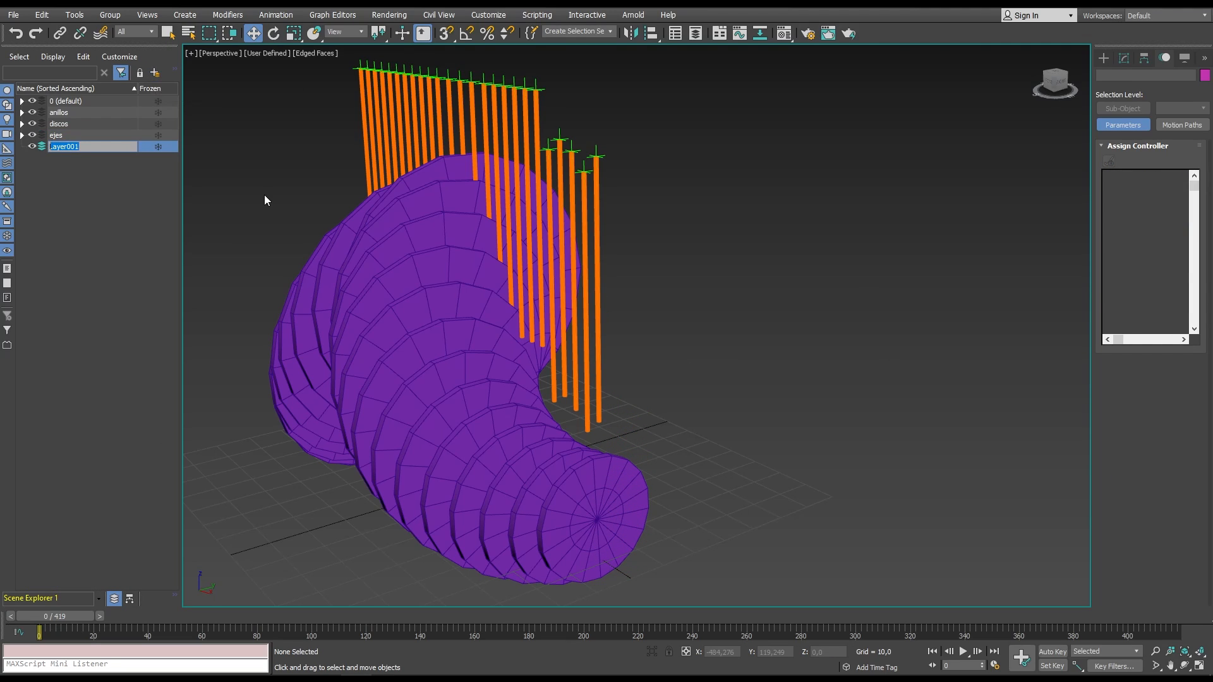
{"action": "type", "text": "colisiones"}
{"action": "key", "text": "Return"}
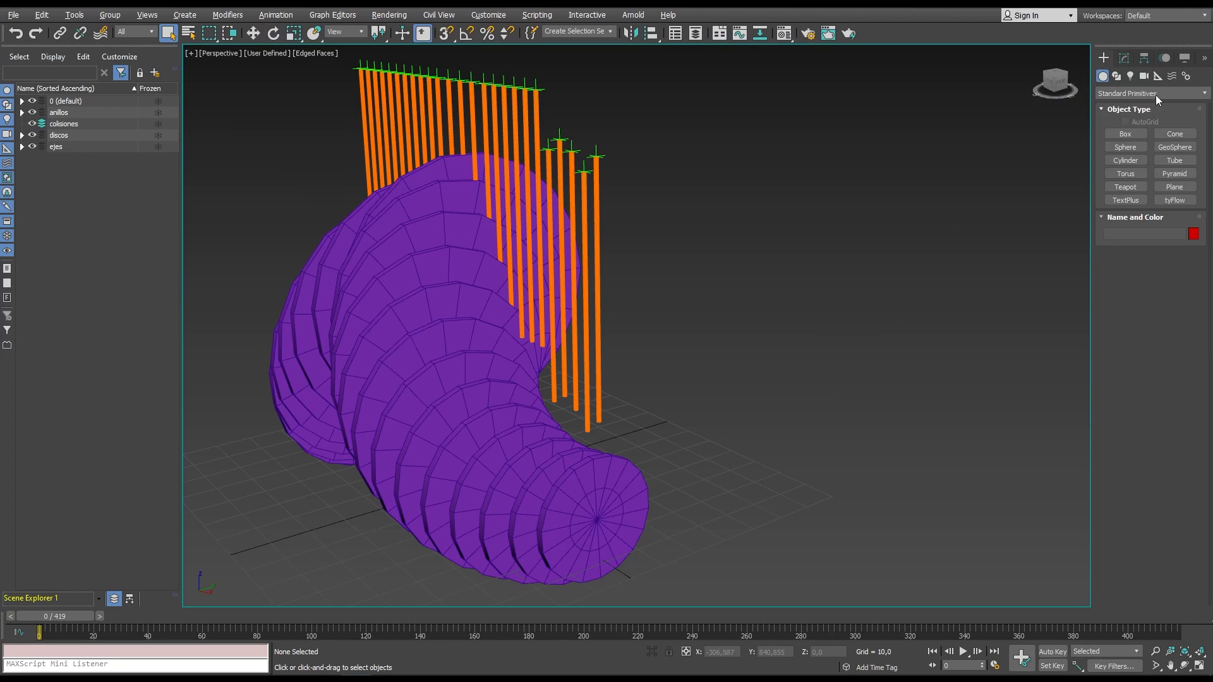
Create a Conform space warp with an icon size of about 6.46 on the grid beside the discs.
{"action": "left_click", "coordinate": [1171, 75]}
{"action": "left_click", "coordinate": [1175, 159]}
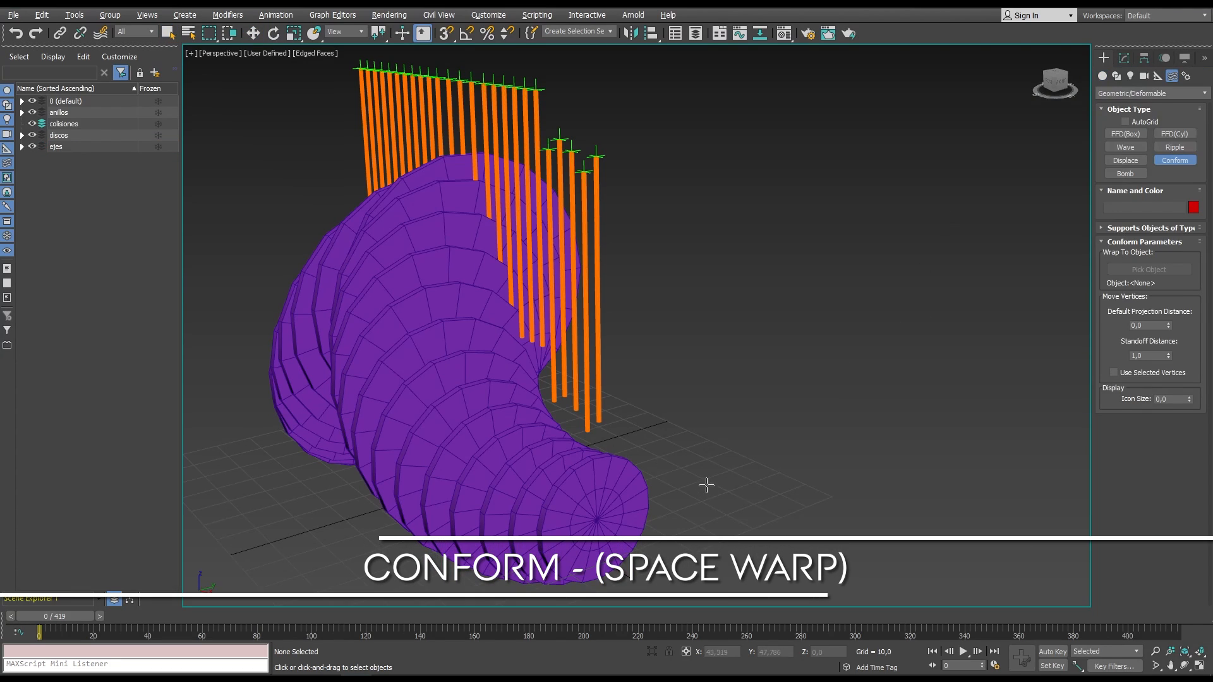
{"action": "left_click_drag", "start_coordinate": [706, 485], "coordinate": [708, 490]}
Align the Conform space warp centre to centre with the end rod's point helper and raise it to a Z of about 113.26.
{"action": "key", "text": "alt+a"}
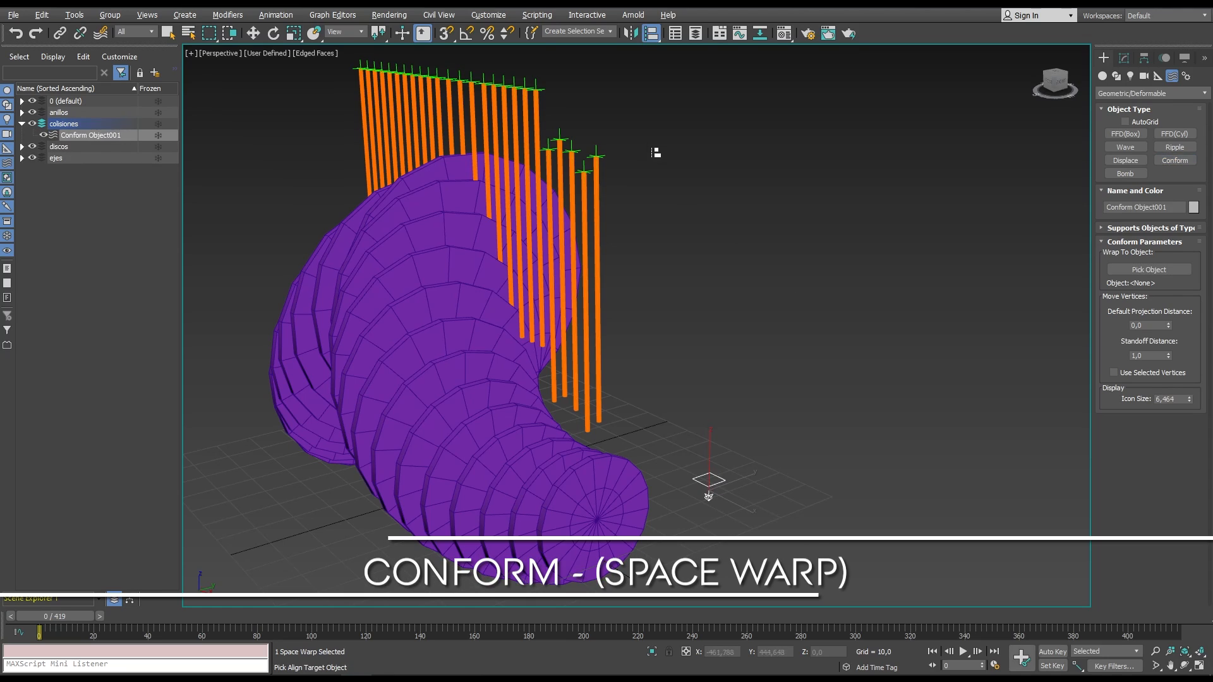
{"action": "left_click", "coordinate": [597, 154]}
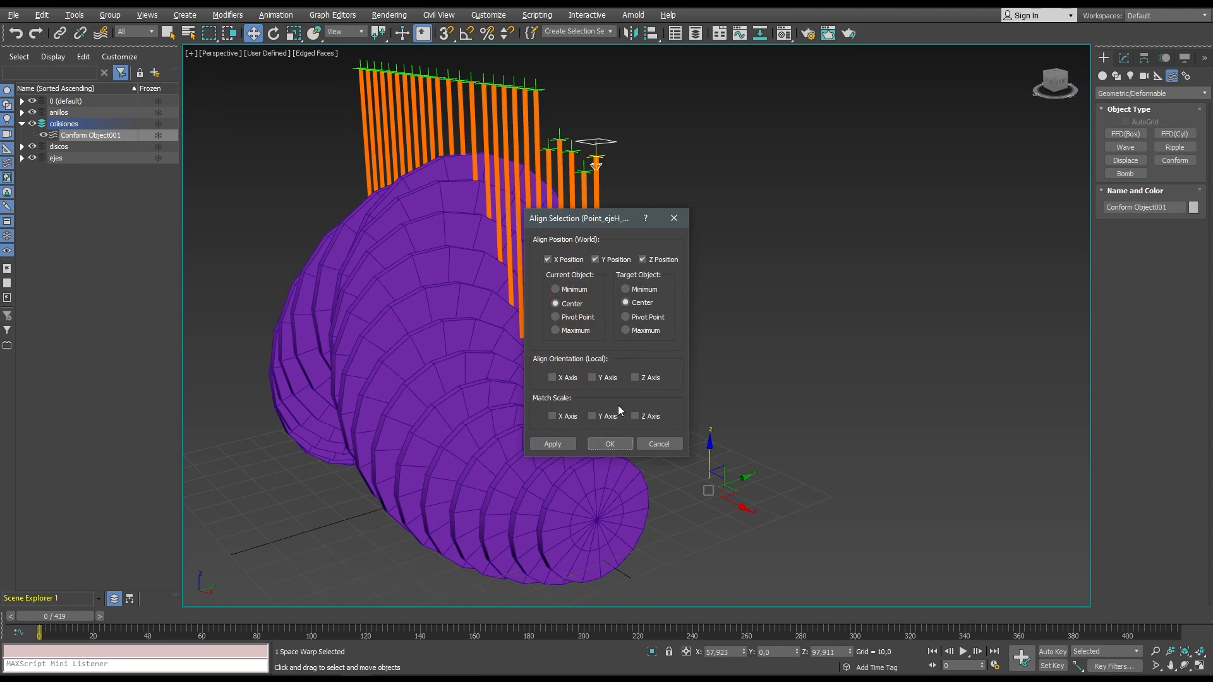
{"action": "left_click", "coordinate": [622, 445]}
{"action": "left_click_drag", "start_coordinate": [598, 123], "coordinate": [595, 51]}
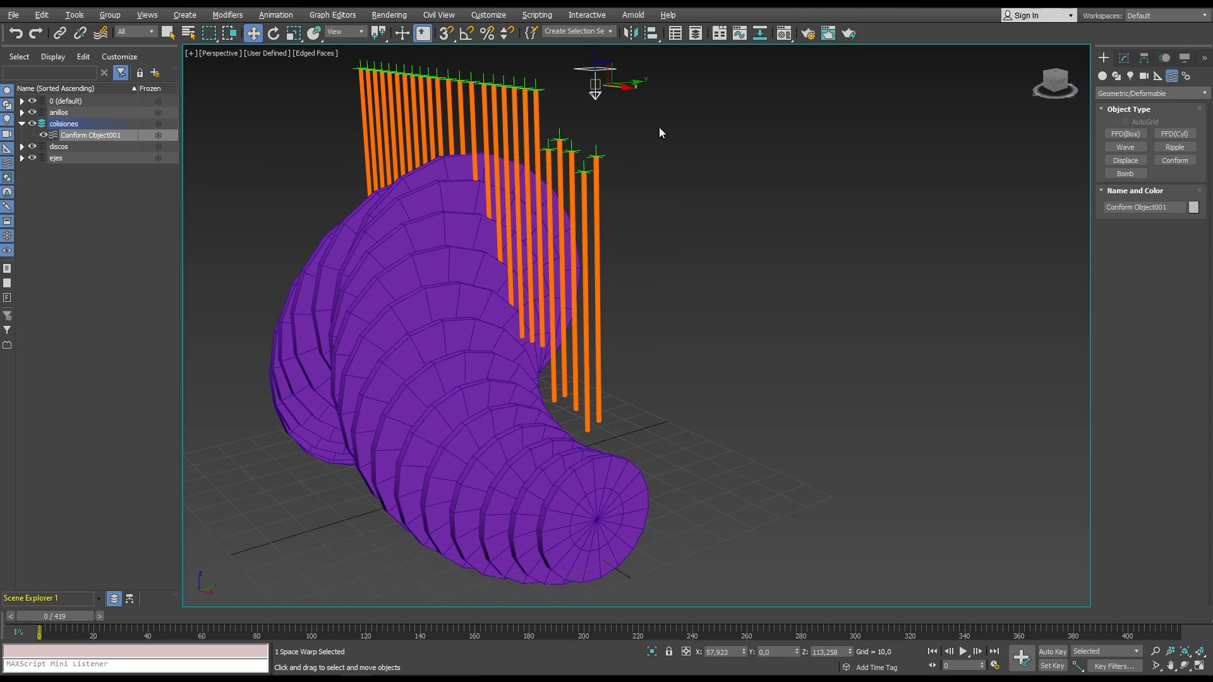
Create a plane about 5.93 by 3.5 with 2 by 2 segments on the grid beside the discs.
{"action": "middle_click_drag", "start_coordinate": [658, 133], "coordinate": [680, 188]}
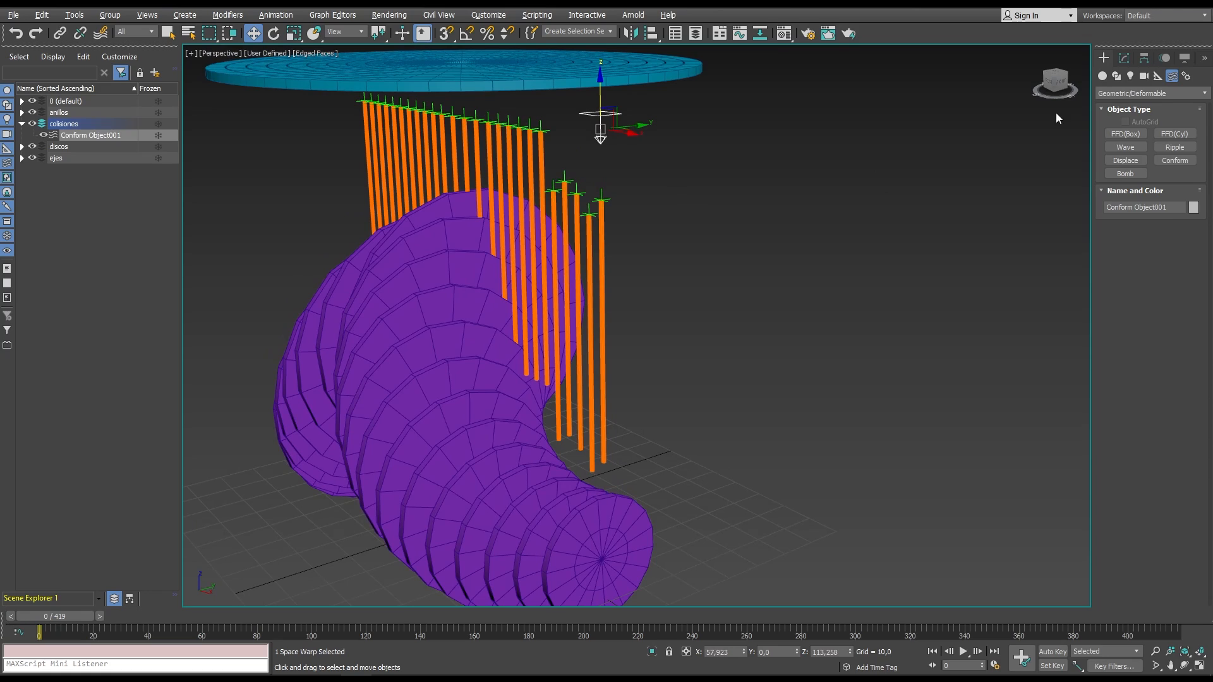
{"action": "left_click", "coordinate": [1102, 76]}
{"action": "left_click", "coordinate": [1164, 186]}
{"action": "left_click_drag", "start_coordinate": [734, 493], "coordinate": [740, 490]}
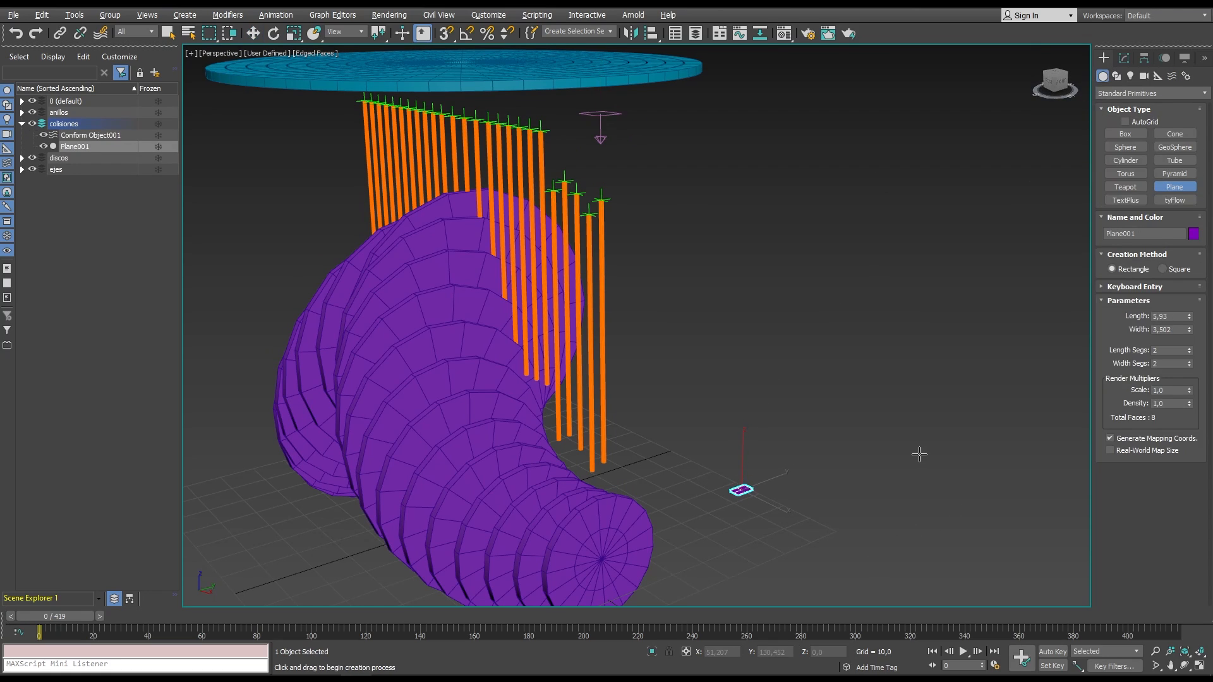
Align the new plane in X, Y and Z to the point helper atop the end rod.
{"action": "key", "text": "alt+a"}
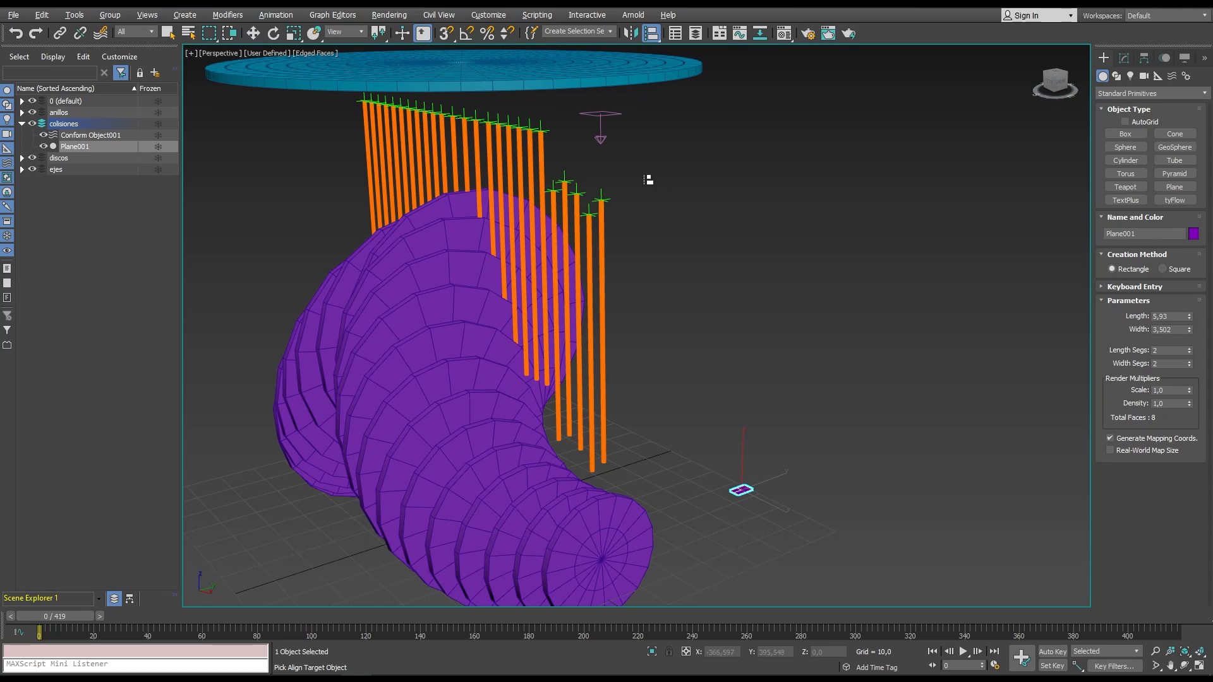
{"action": "left_click", "coordinate": [600, 190]}
{"action": "left_click", "coordinate": [609, 442]}
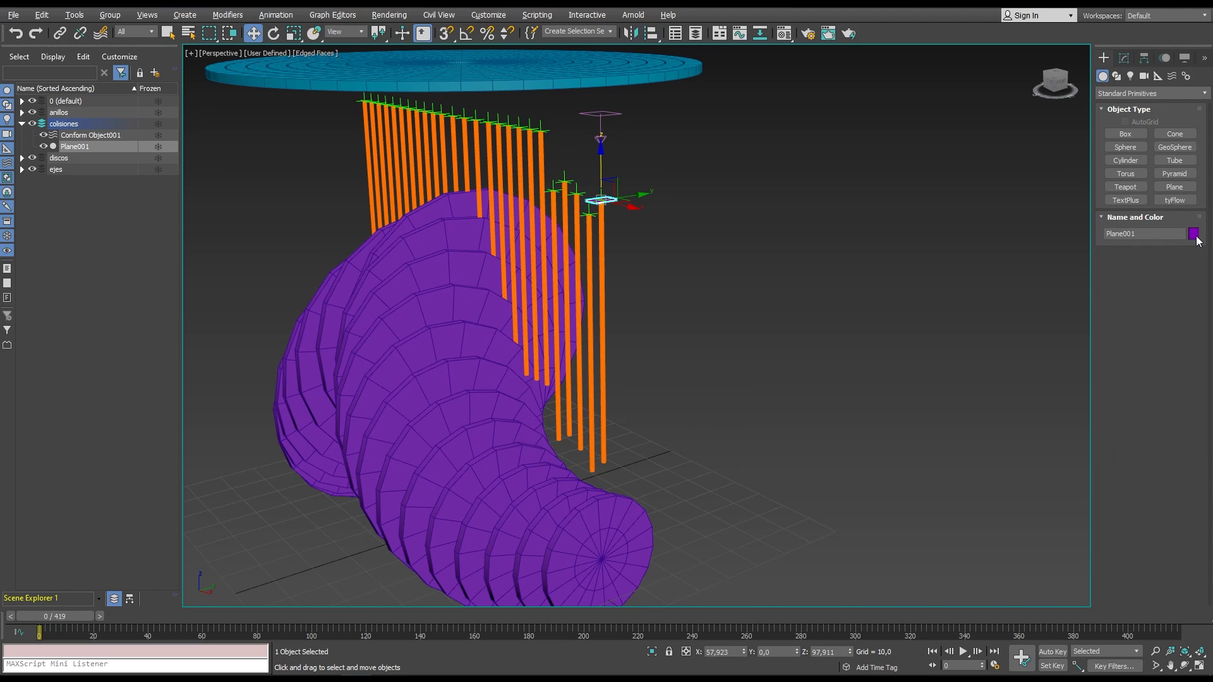
Change the plane's object color to red and rename it colis_001.
{"action": "left_click", "coordinate": [1193, 234]}
{"action": "left_click", "coordinate": [490, 301]}
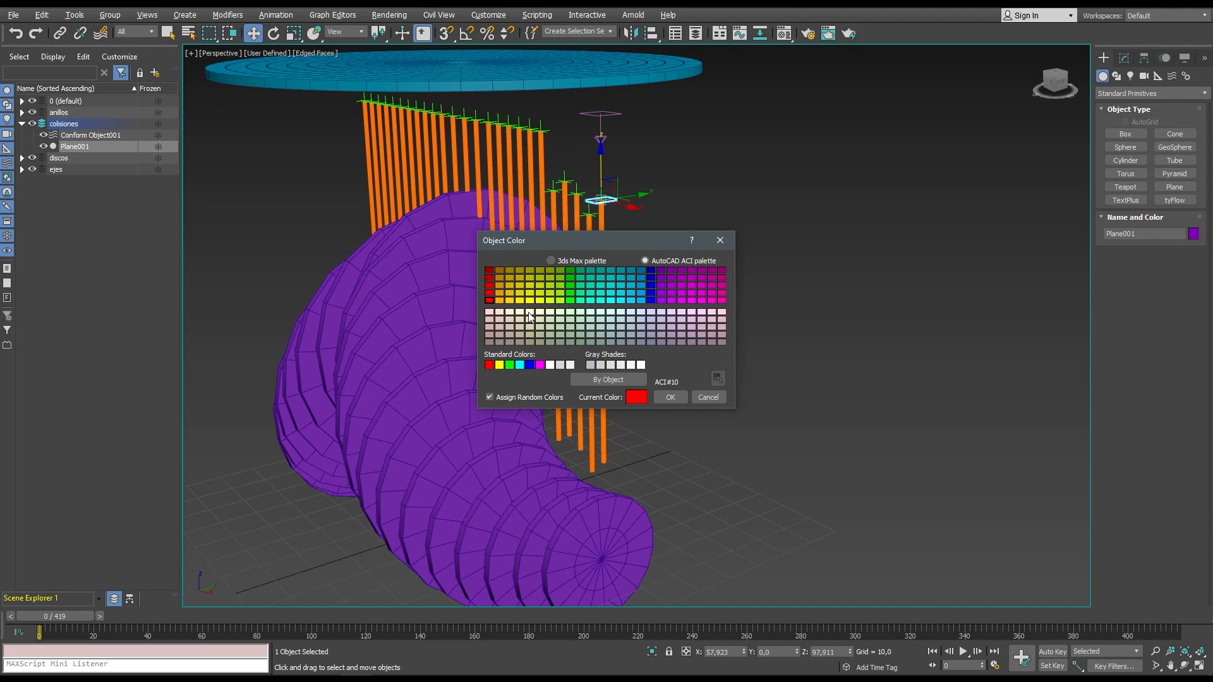
{"action": "left_click", "coordinate": [668, 396]}
{"action": "left_click", "coordinate": [1124, 58]}
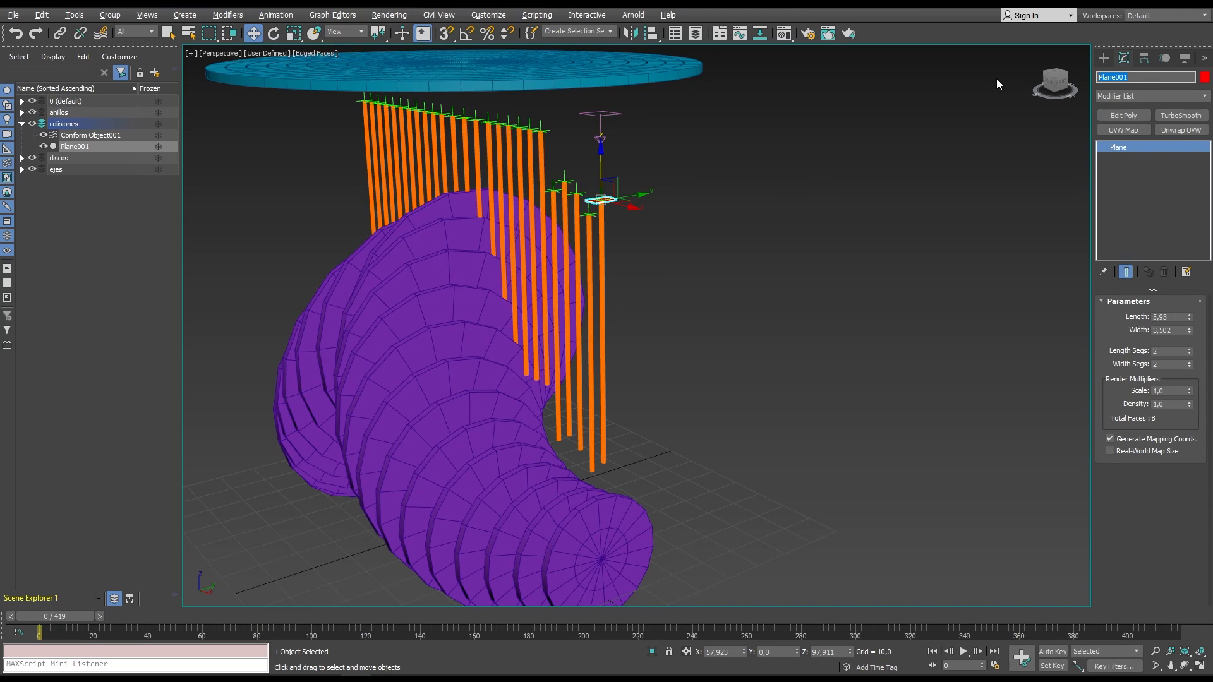
{"action": "type", "text": "colis_001"}
{"action": "key", "text": "Return"}
Set the length of colis_001 to 3 and its width to 1.5.
{"action": "double_click", "coordinate": [1180, 319]}
{"action": "type", "text": "3"}
{"action": "key", "text": "Tab"}
{"action": "type", "text": "1"}
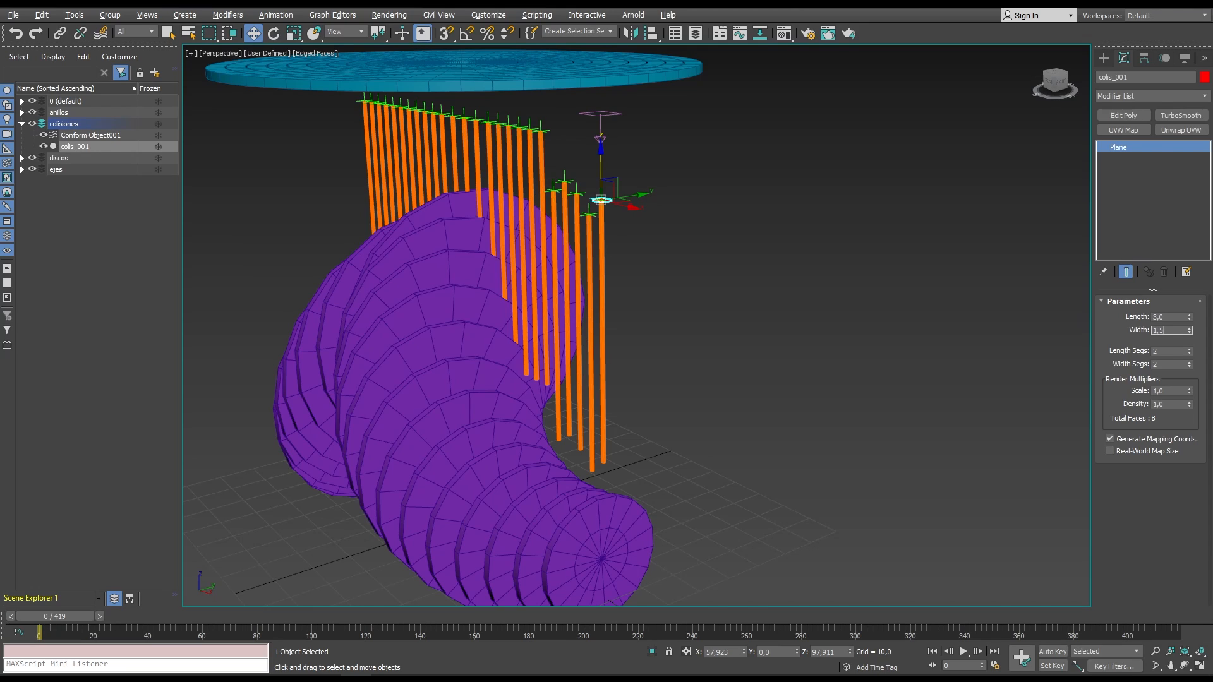
Complete the red plane's 1.5 width entry and raise the plane about 2 units above the end rod's helper.
{"action": "type", "text": ",5"}
{"action": "key", "text": "Return"}
{"action": "left_click_drag", "start_coordinate": [601, 175], "coordinate": [601, 166]}
{"action": "left_click", "coordinate": [683, 159]}
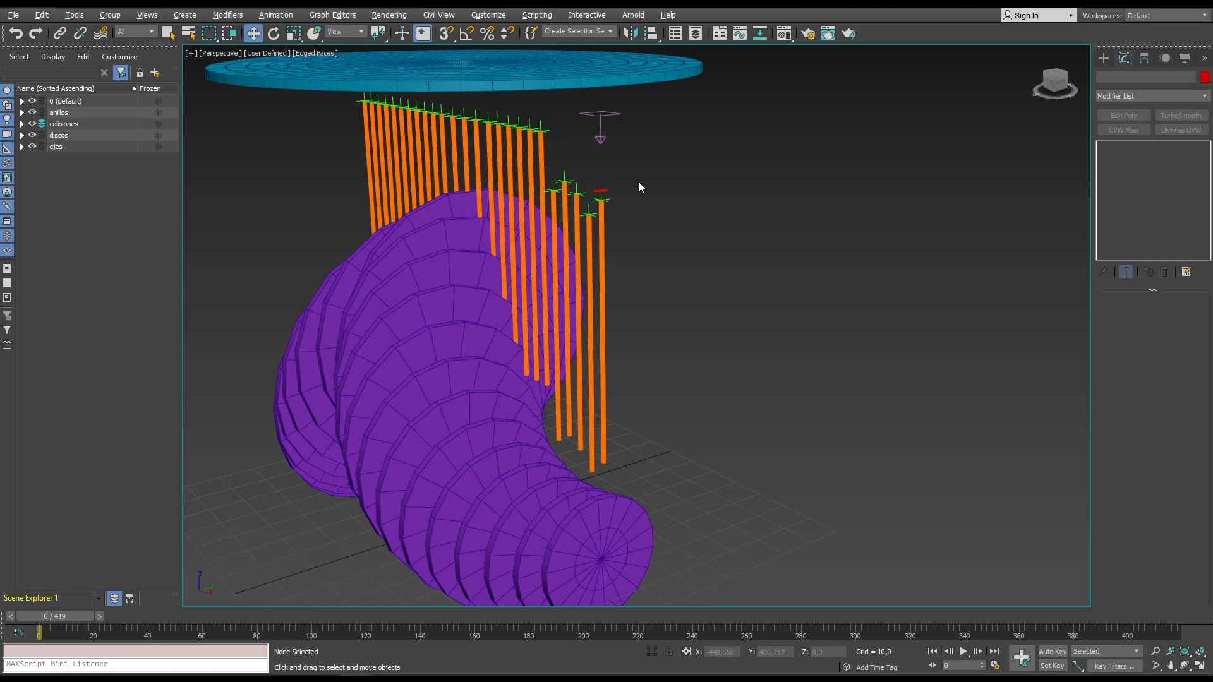
{"action": "left_click", "coordinate": [604, 190]}
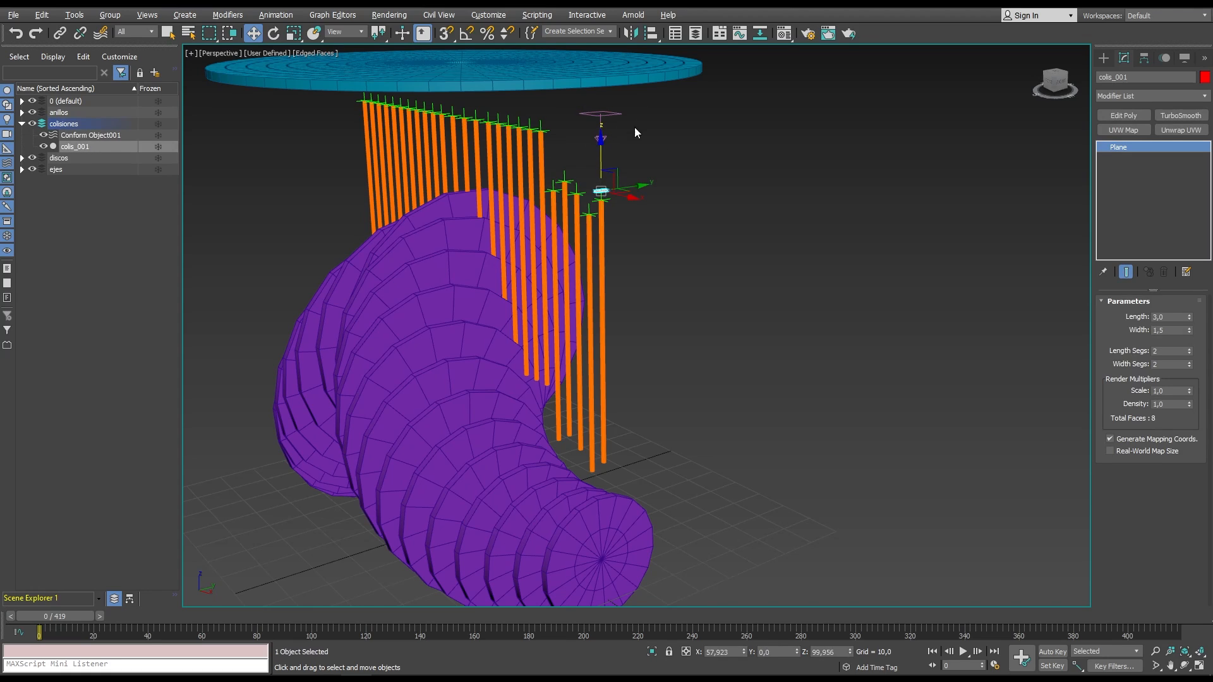
{"action": "key", "text": "z"}
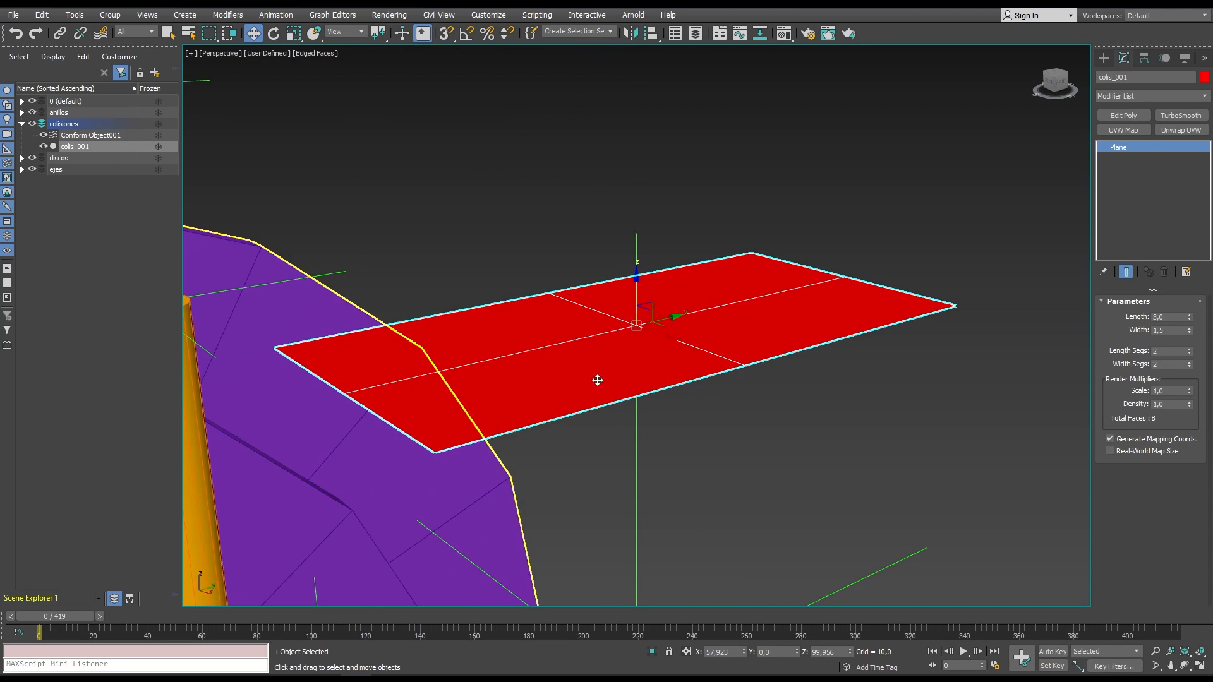
{"action": "scroll", "coordinate": [614, 377], "scroll_direction": "down", "scroll_amount": 10}
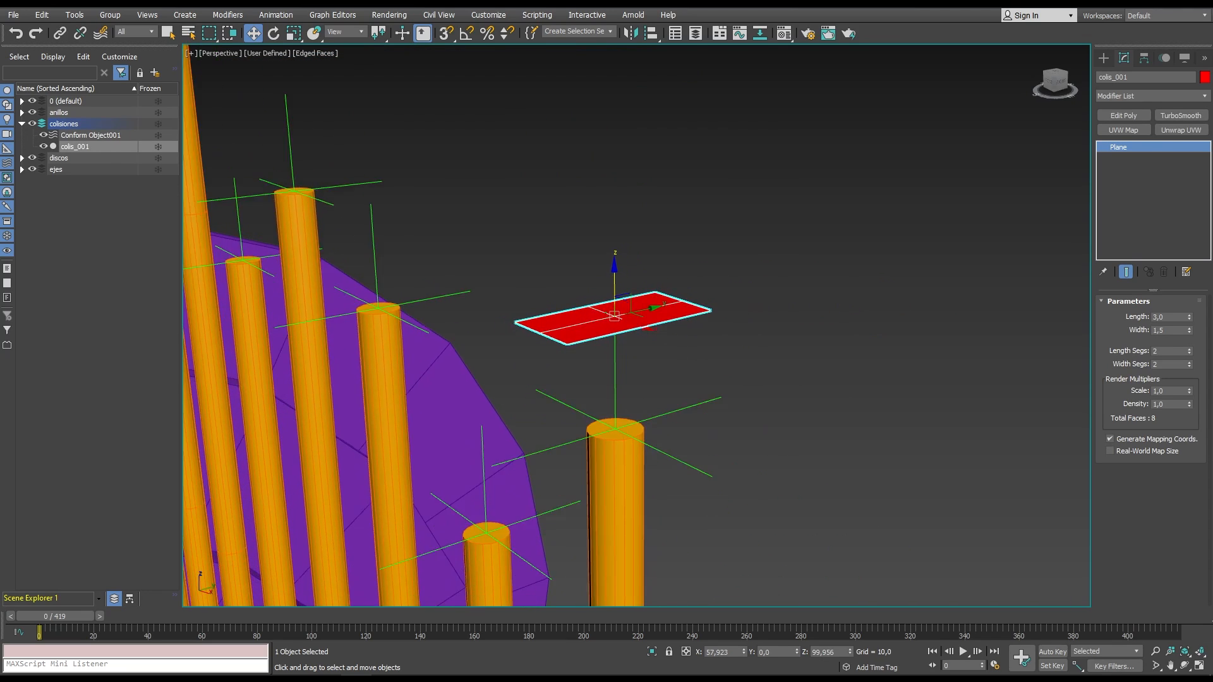
{"action": "scroll", "coordinate": [582, 411], "scroll_direction": "down", "scroll_amount": 10}
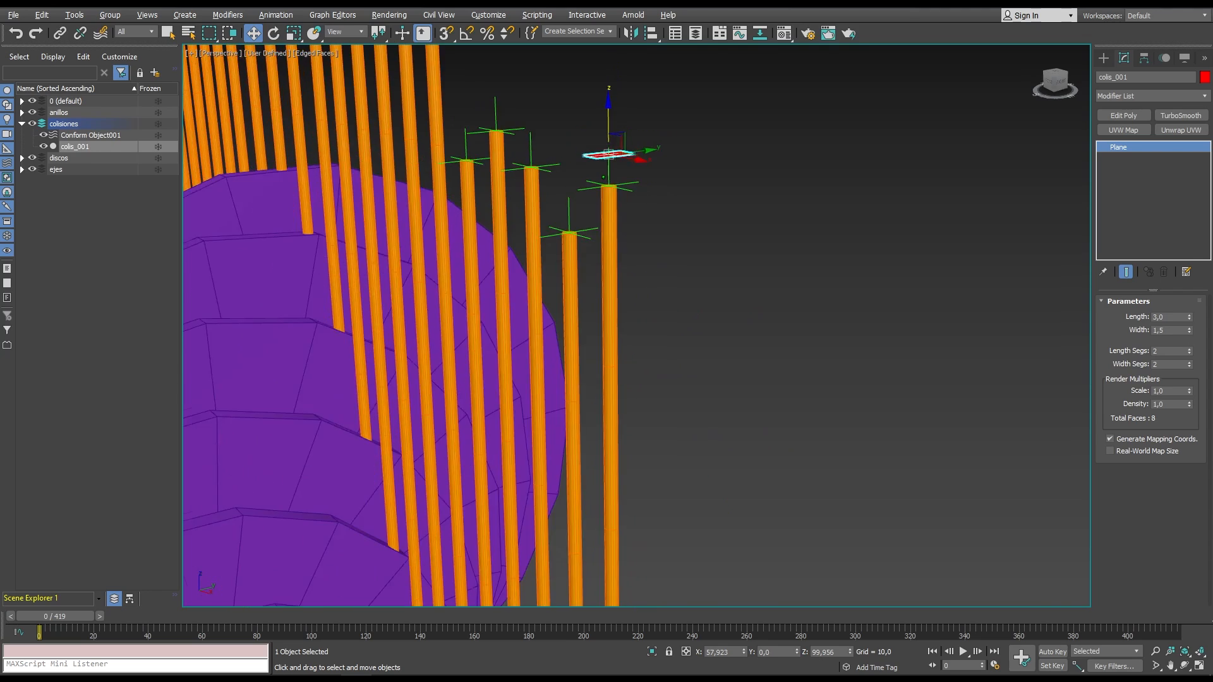
{"action": "scroll", "coordinate": [629, 502], "scroll_direction": "down", "scroll_amount": 8}
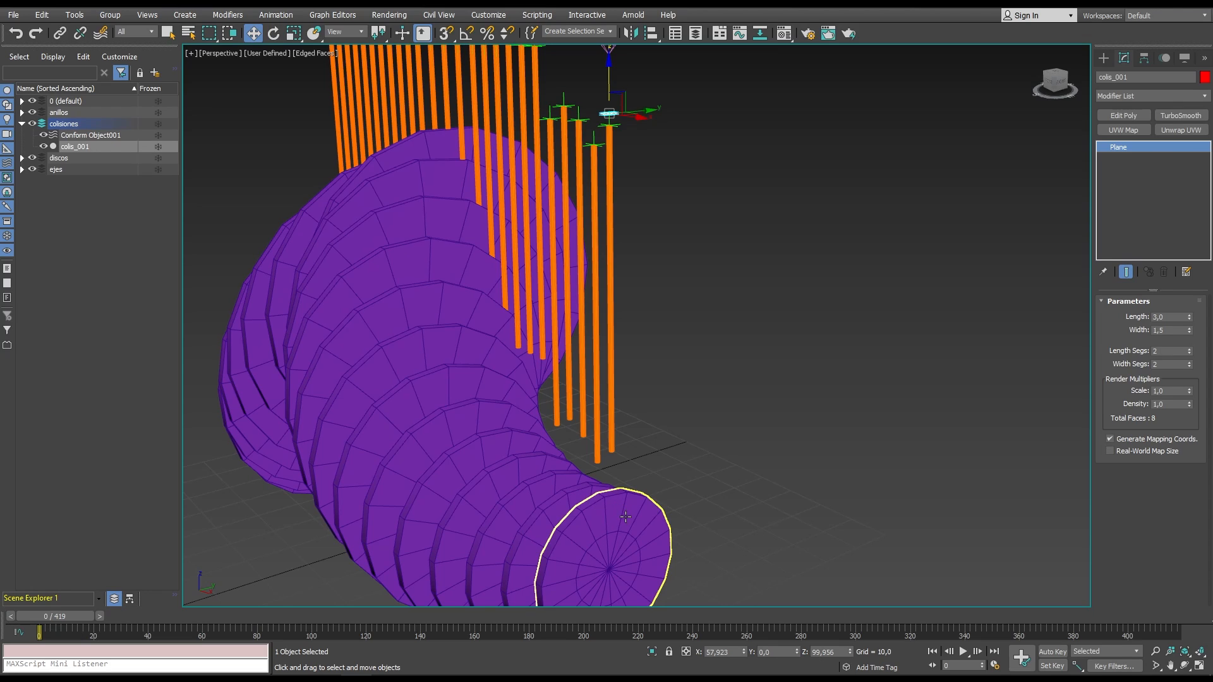
Assign the frontmost disc, disco_001, as the wrap-to object of the Conform space warp above the end rod.
{"action": "middle_click_drag", "start_coordinate": [739, 222], "coordinate": [744, 262]}
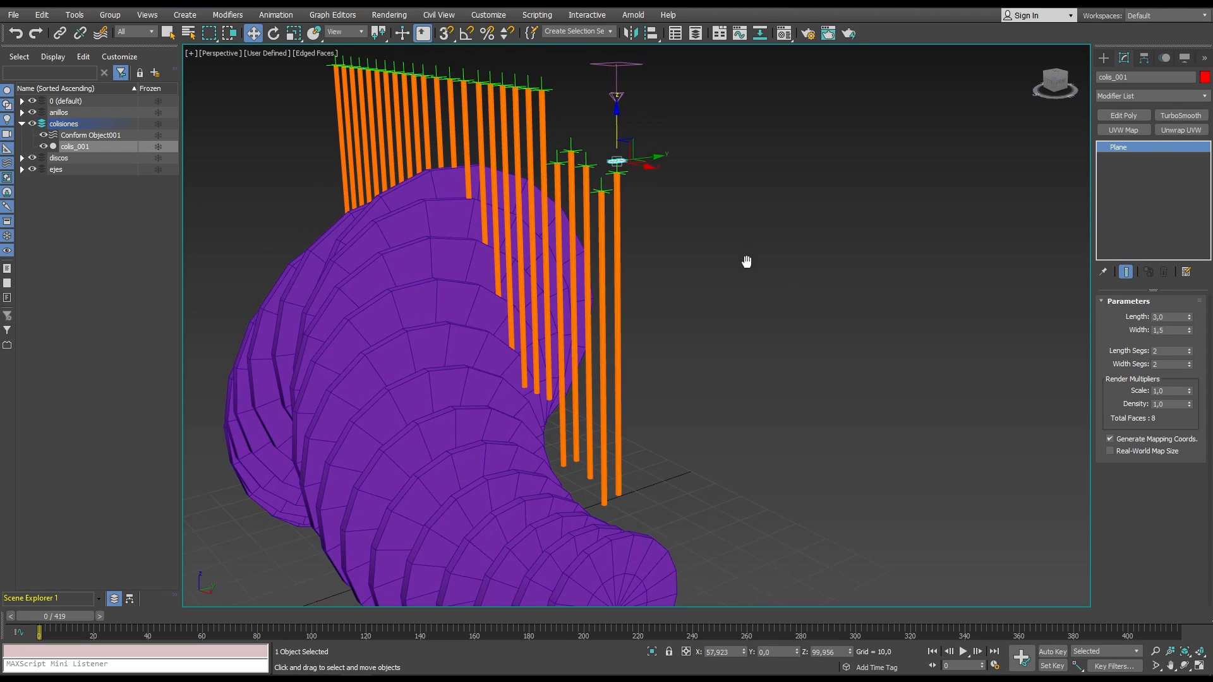
{"action": "left_click", "coordinate": [628, 61]}
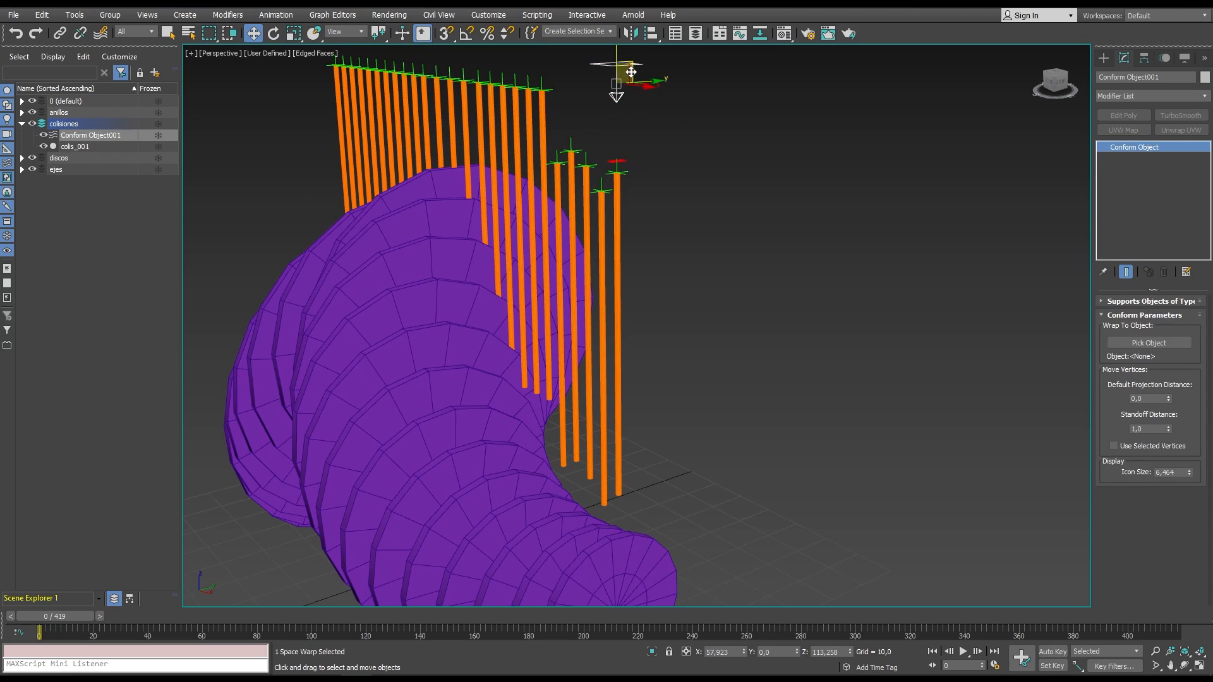
{"action": "left_click", "coordinate": [1134, 345]}
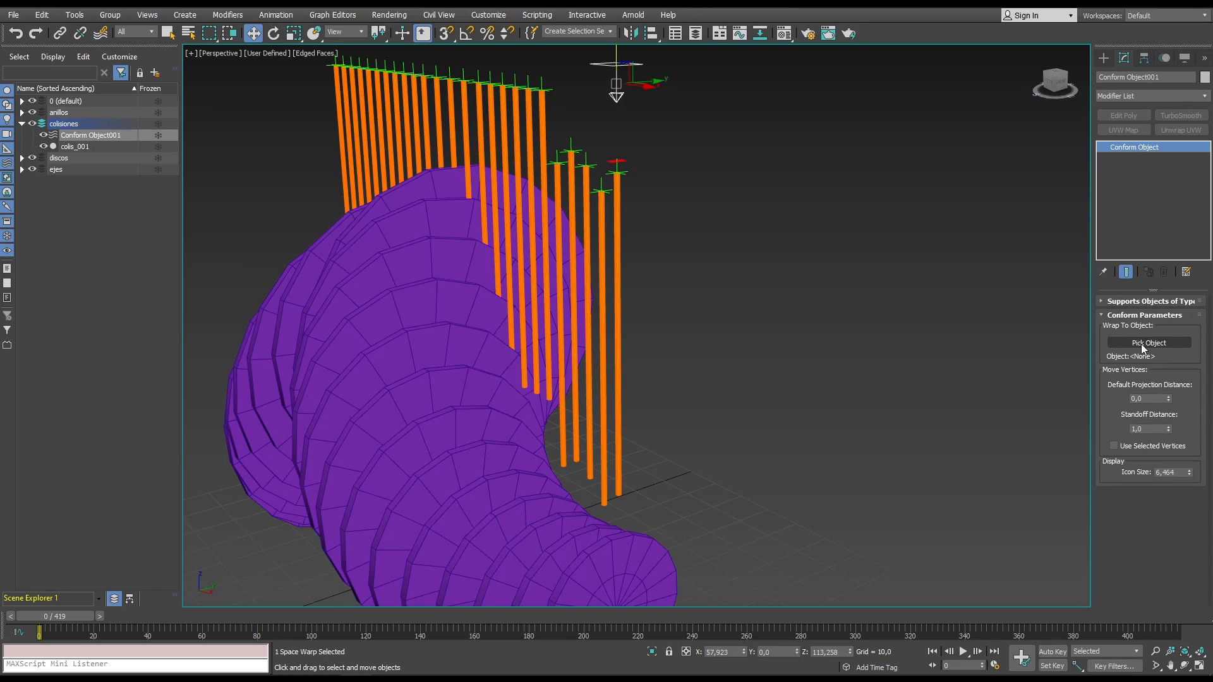
{"action": "left_click", "coordinate": [643, 570]}
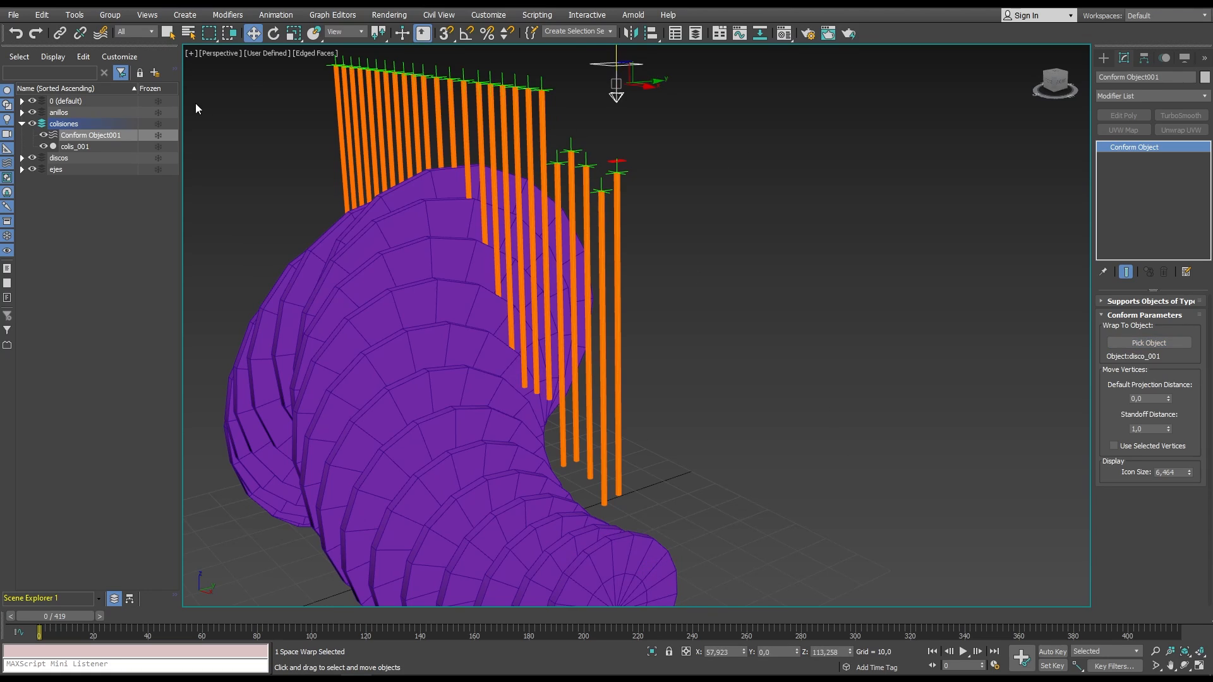
Bind the red plane colis_001 to the Conform space warp and test it against the disc animation.
{"action": "left_click", "coordinate": [96, 33]}
{"action": "left_click_drag", "start_coordinate": [641, 67], "coordinate": [619, 167]}
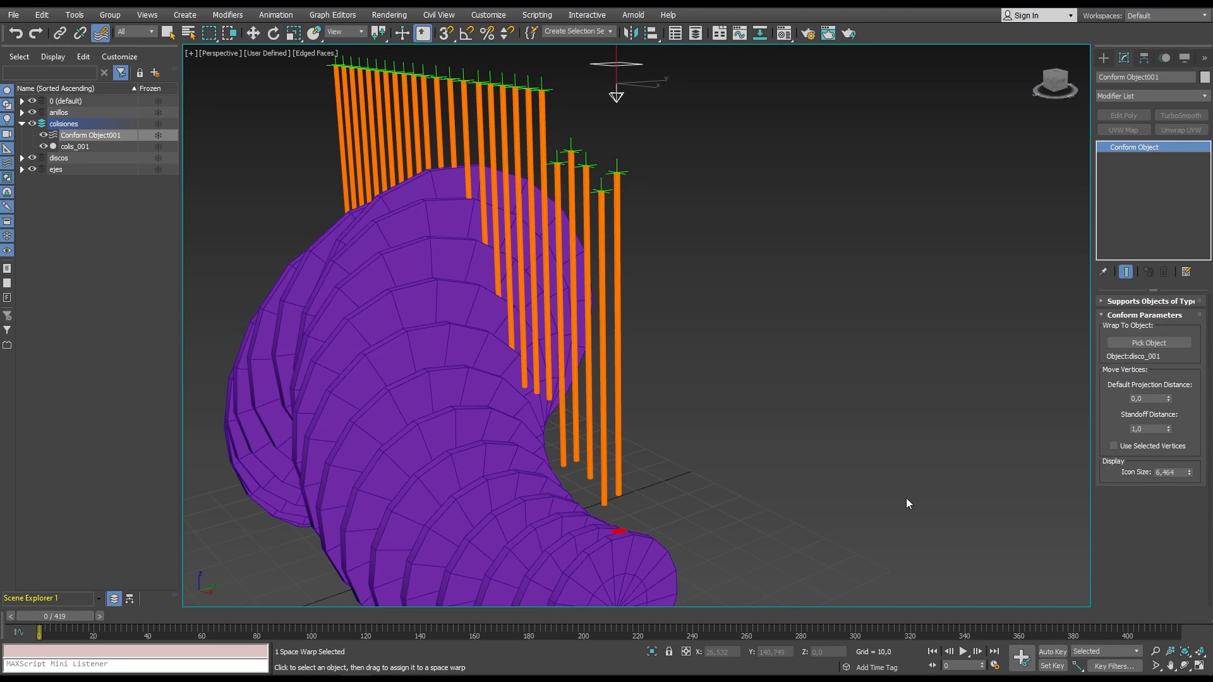
{"action": "left_click_drag", "start_coordinate": [37, 617], "coordinate": [31, 588]}
{"action": "key", "text": "q"}
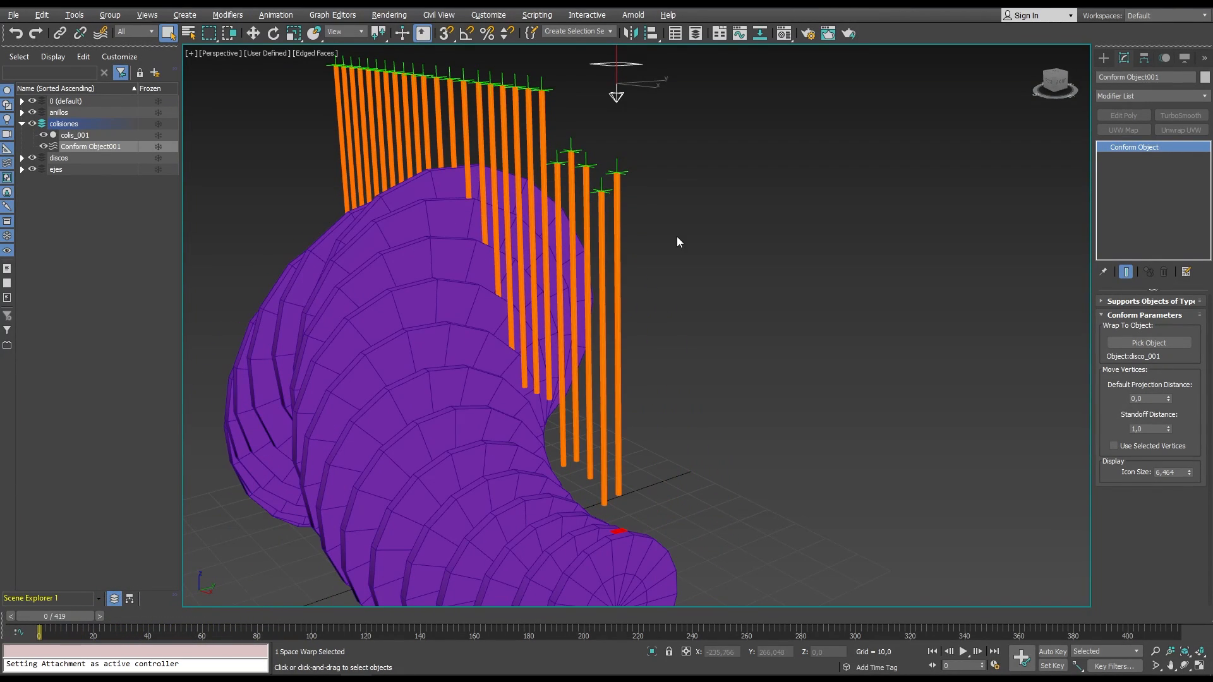
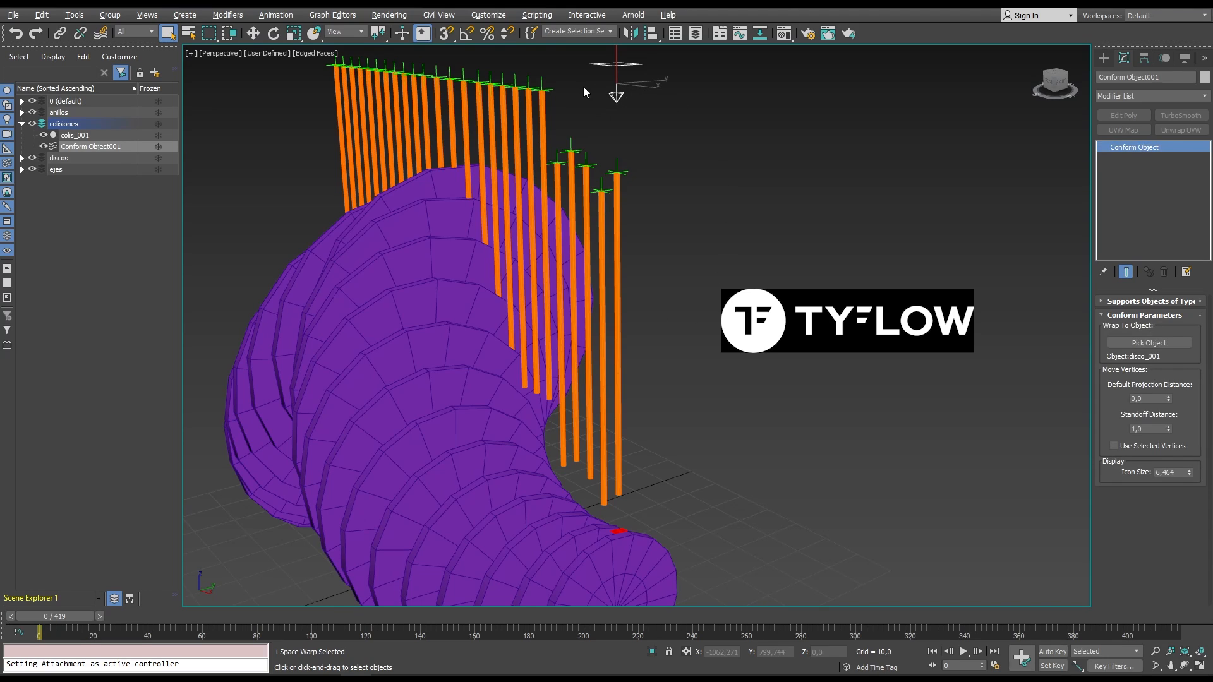
Delete the Conform space warp and remove the Conform Binding from the red plane colis_001.
{"action": "left_click_drag", "start_coordinate": [651, 130], "coordinate": [652, 133]}
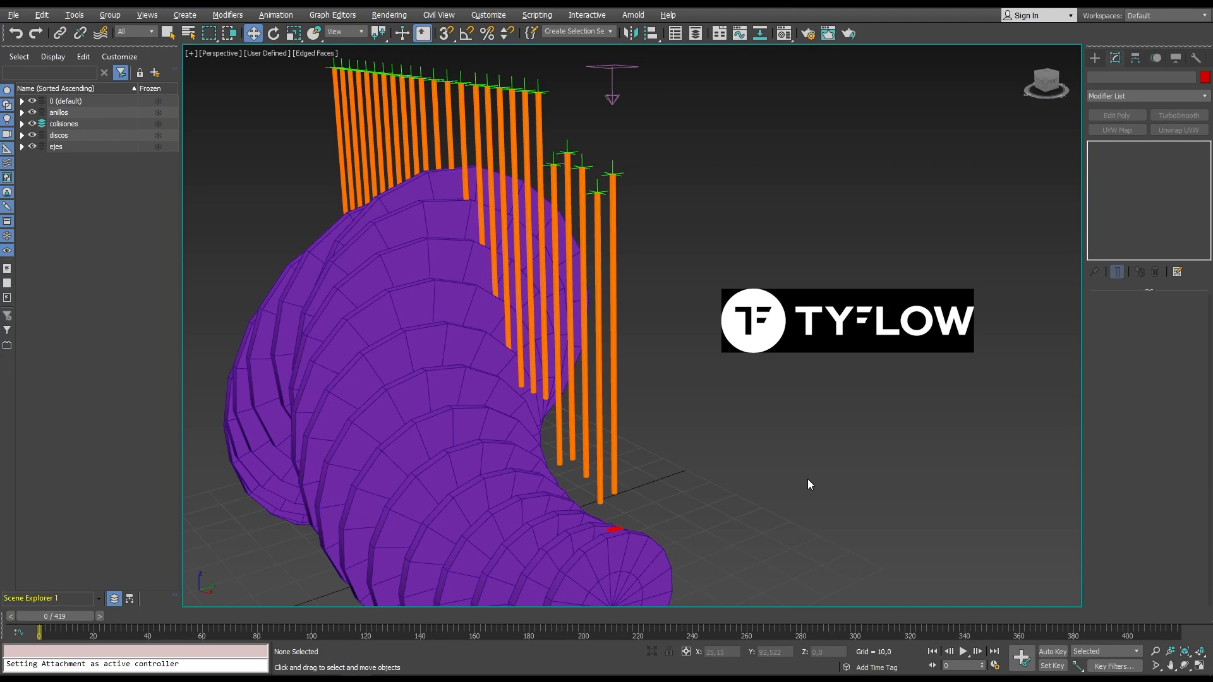
{"action": "left_click_drag", "start_coordinate": [607, 100], "coordinate": [590, 89]}
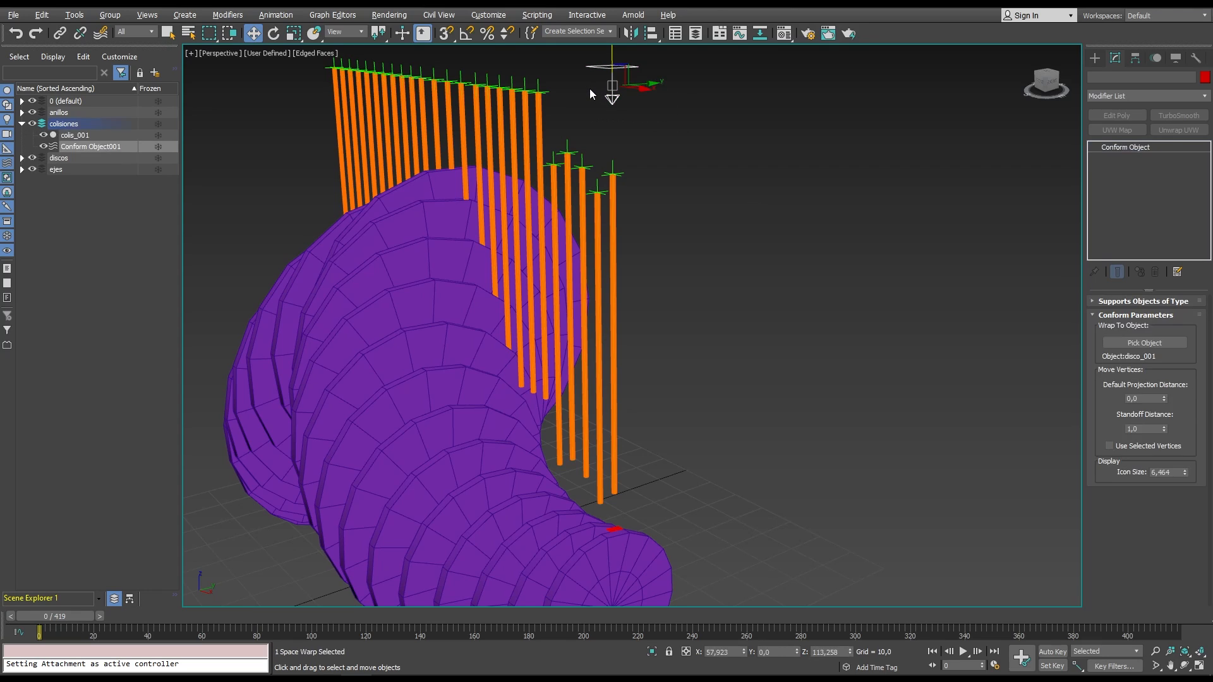
{"action": "key", "text": "Delete"}
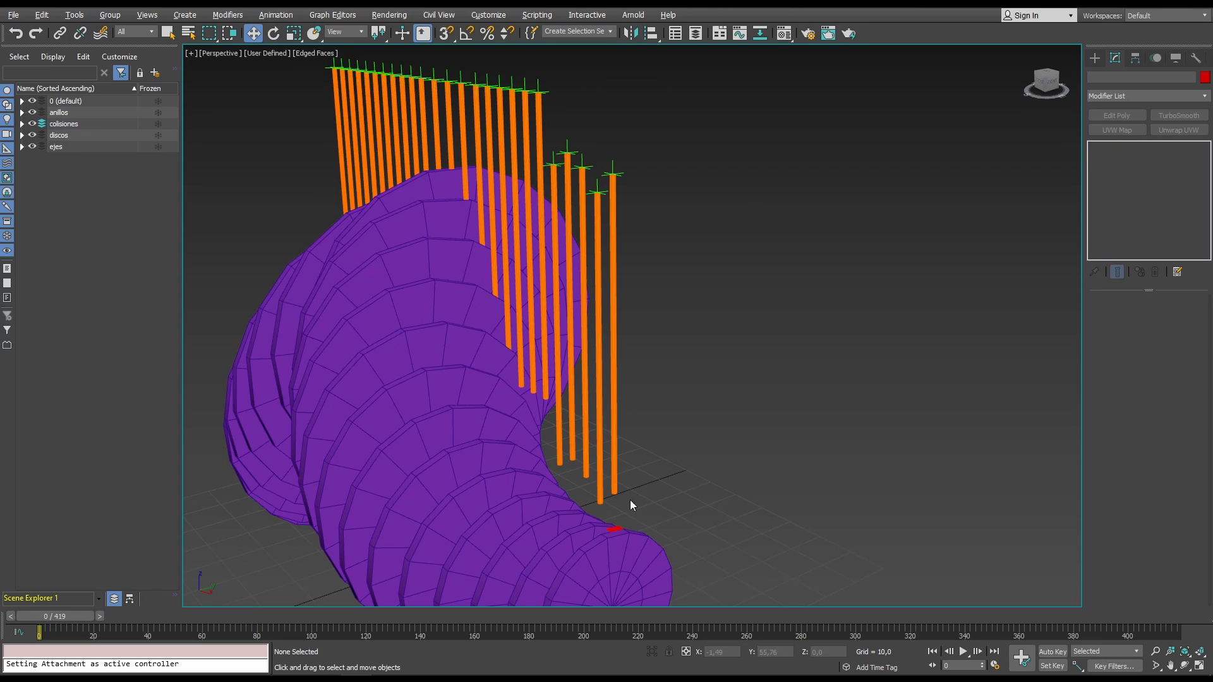
{"action": "left_click", "coordinate": [616, 528]}
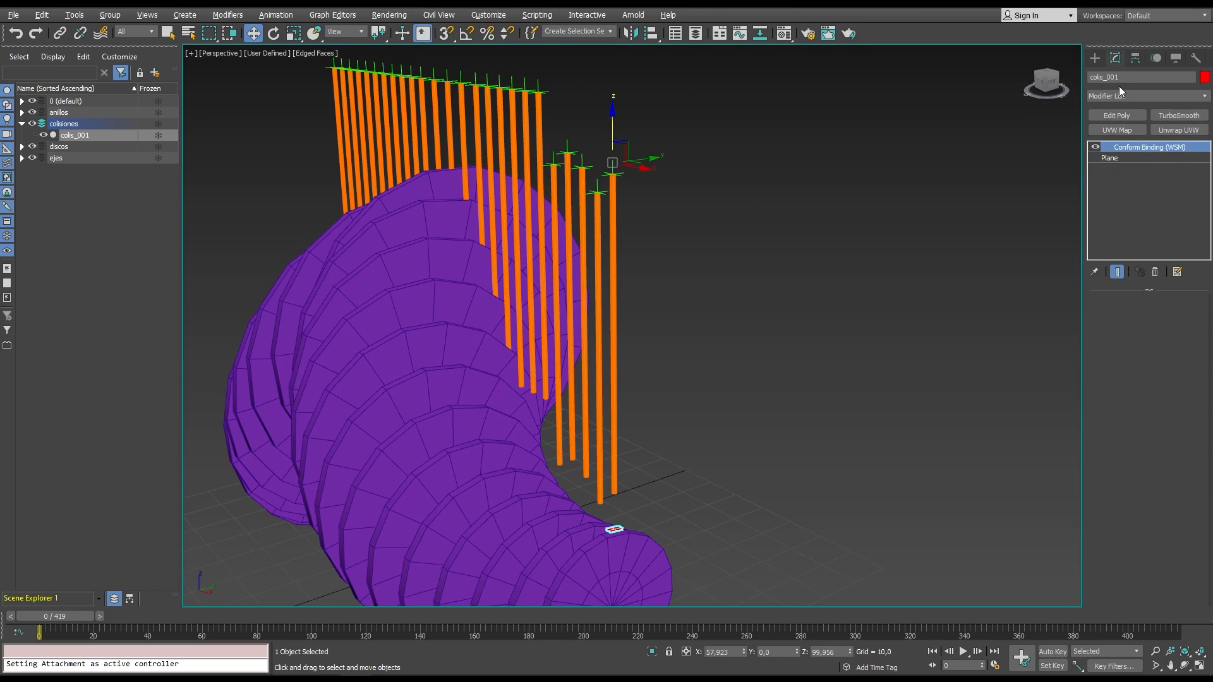
{"action": "left_click", "coordinate": [1156, 272]}
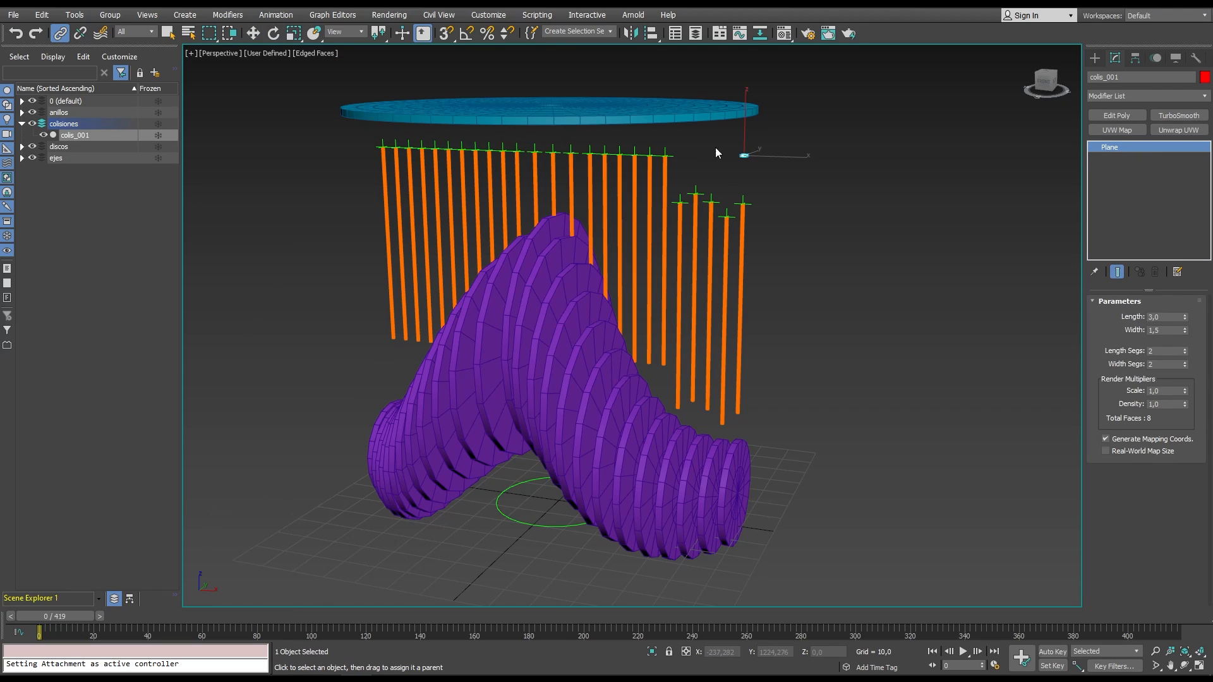
Link the red plane colis_001 to the green master control circle on the ground grid as its parent.
{"action": "left_click", "coordinate": [722, 152]}
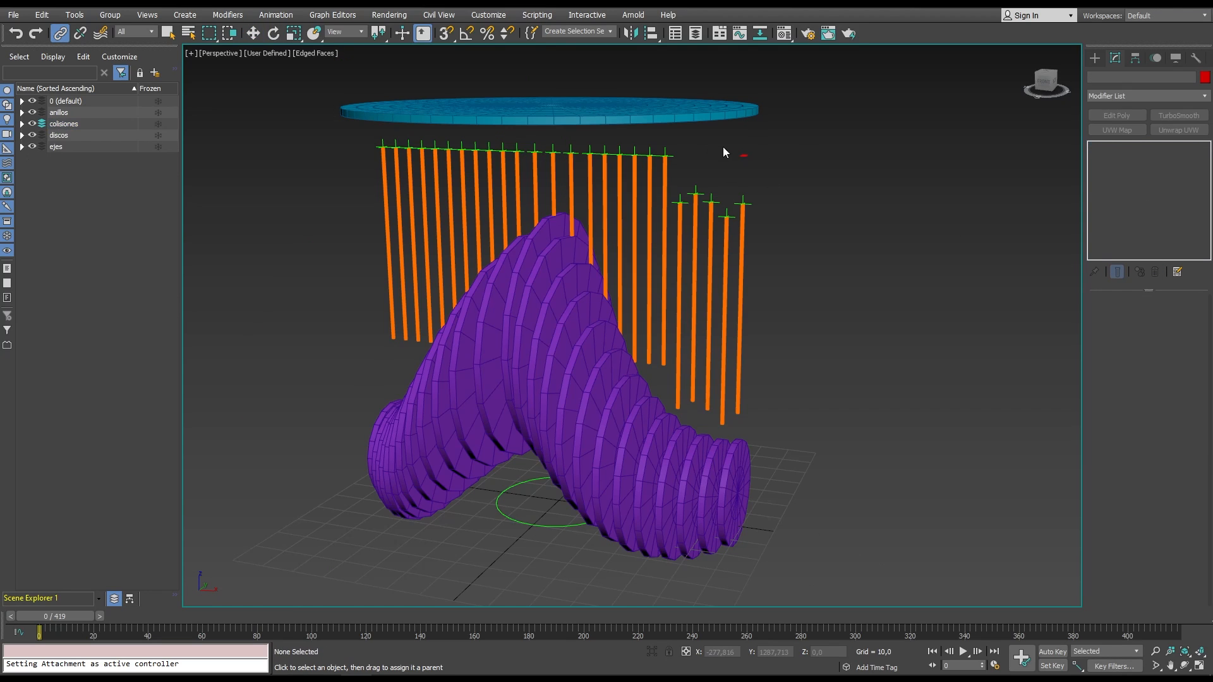
{"action": "left_click_drag", "start_coordinate": [772, 179], "coordinate": [772, 179]}
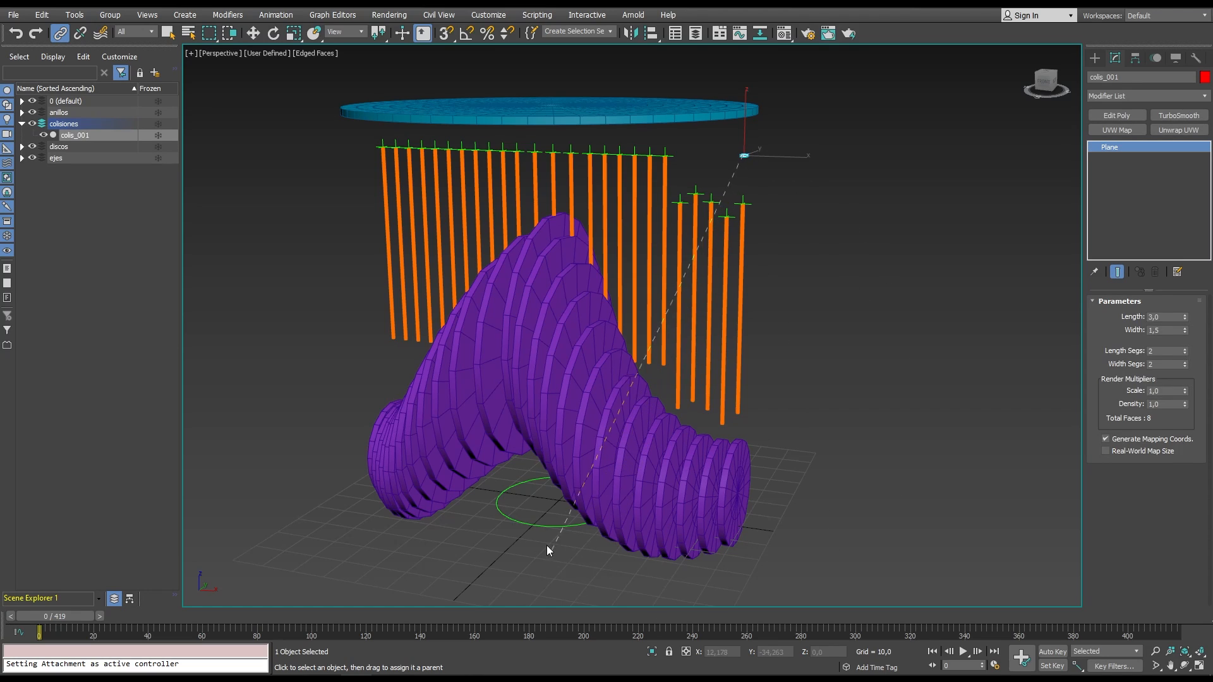
{"action": "left_click_drag", "start_coordinate": [547, 544], "coordinate": [547, 532]}
Add a tyConform modifier to colis_001 and pick the frontmost disc, disco_001, as its target object.
{"action": "middle_click_drag", "start_coordinate": [771, 257], "coordinate": [795, 242], "text": "alt"}
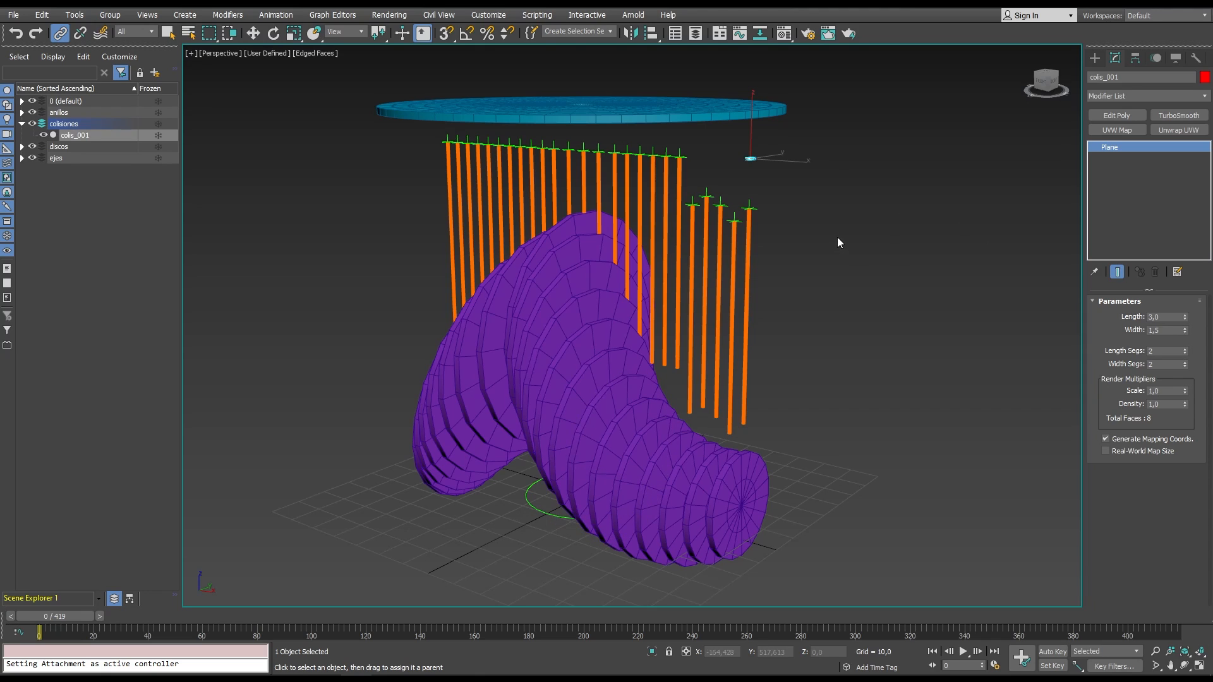
{"action": "middle_click_drag", "start_coordinate": [837, 237], "coordinate": [731, 250]}
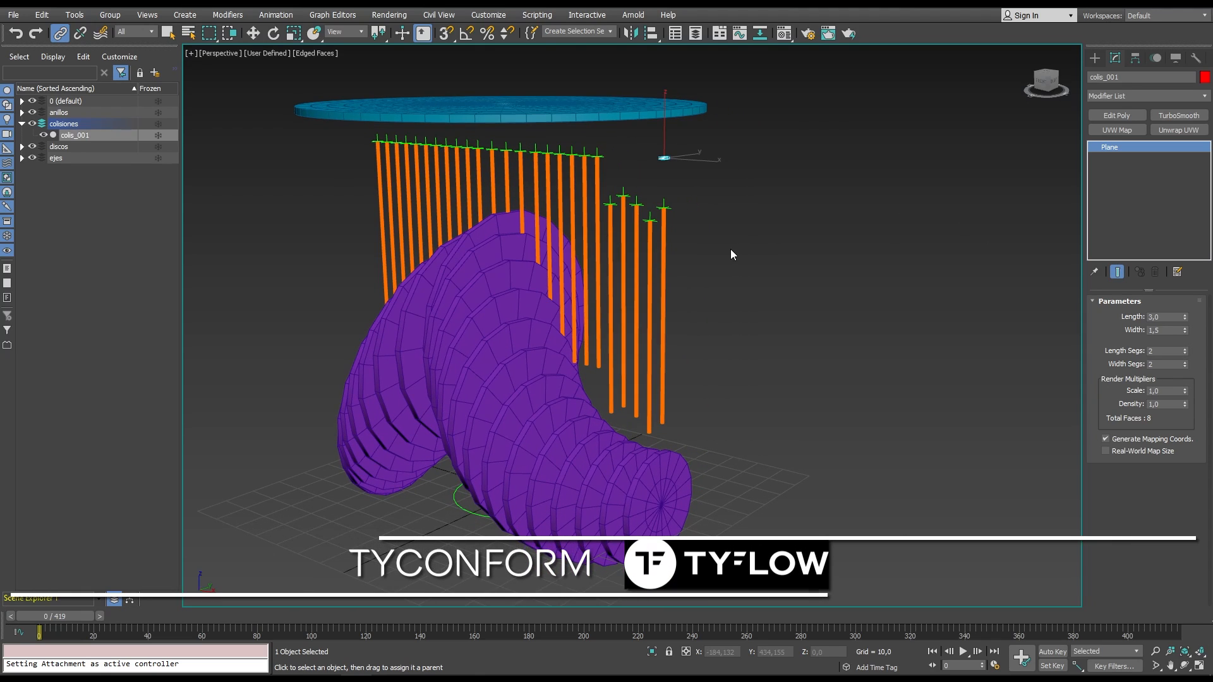
{"action": "type", "text": "x"}
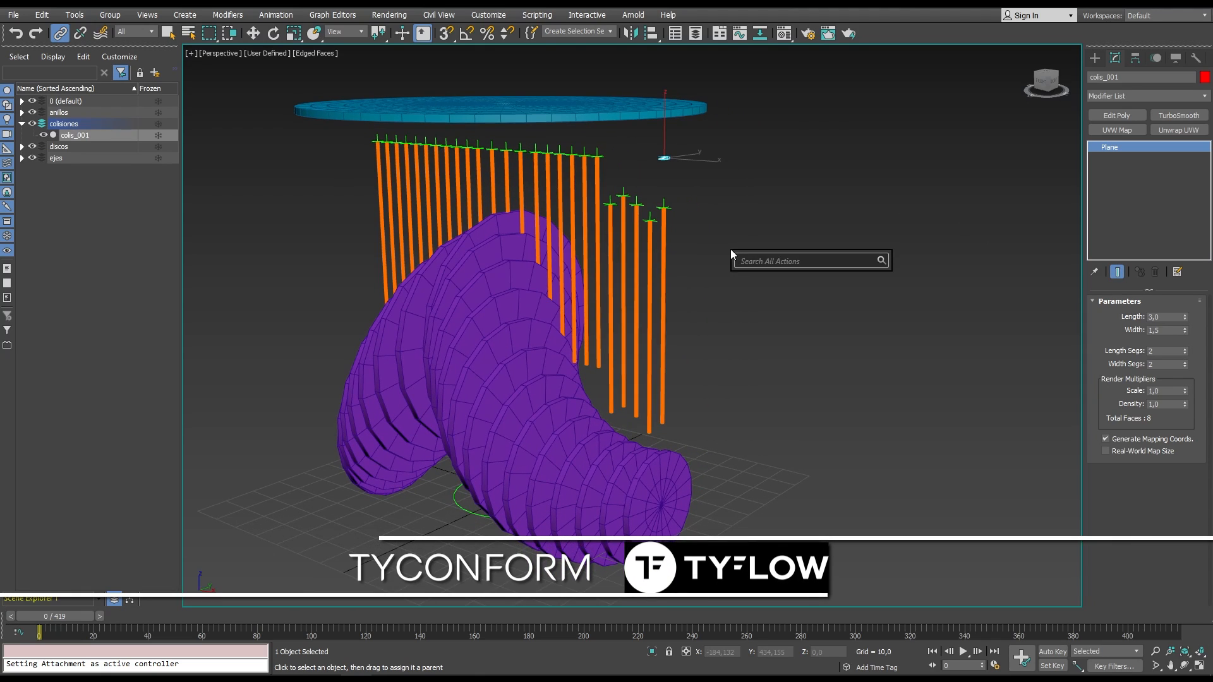
{"action": "type", "text": "tyc"}
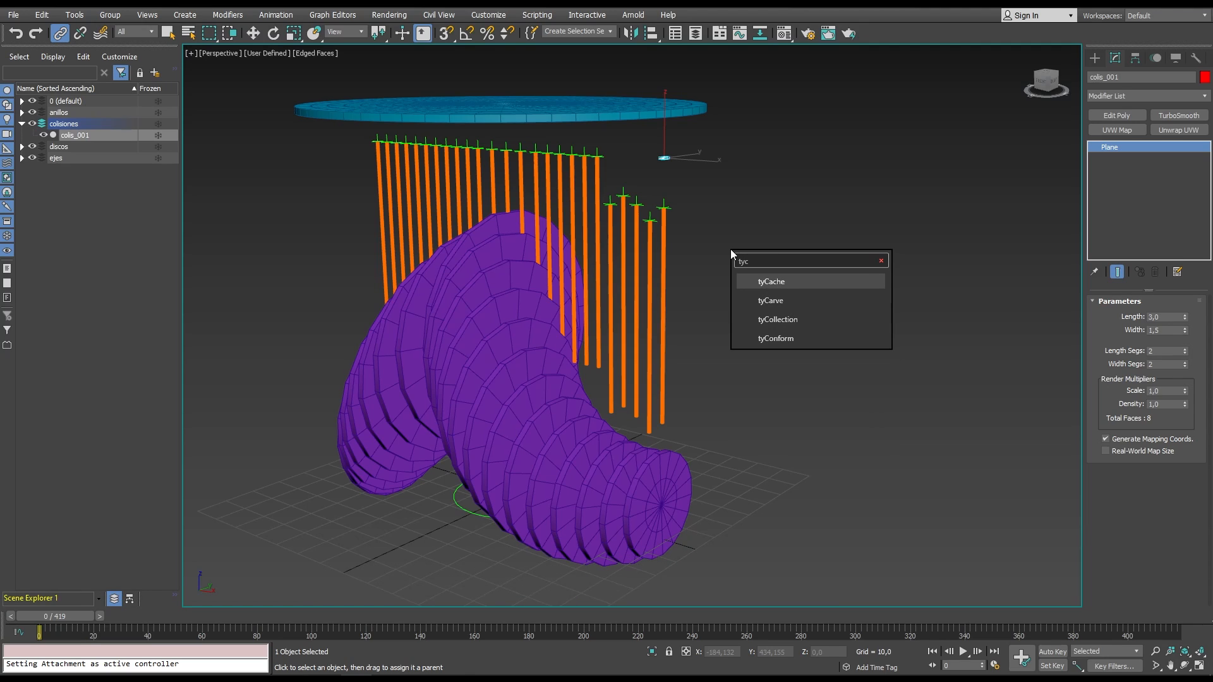
{"action": "key", "text": "Down"}
{"action": "key", "text": "Down"}
{"action": "key", "text": "Down"}
{"action": "key", "text": "Return"}
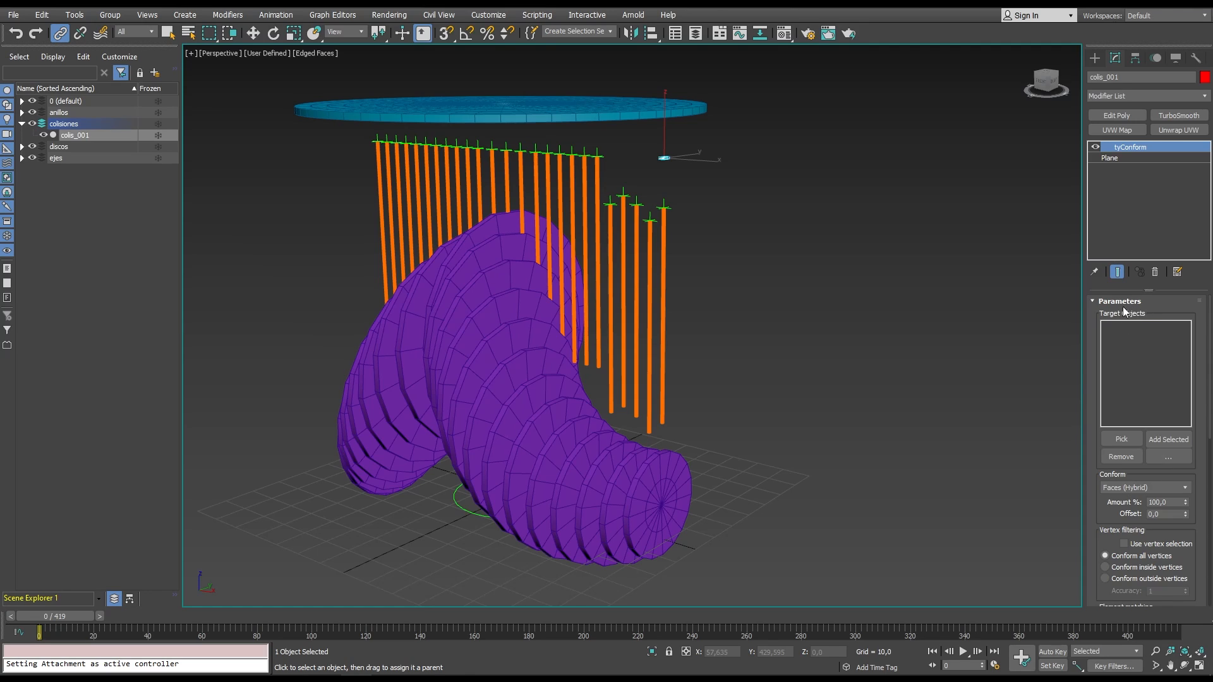
{"action": "left_click", "coordinate": [1128, 443]}
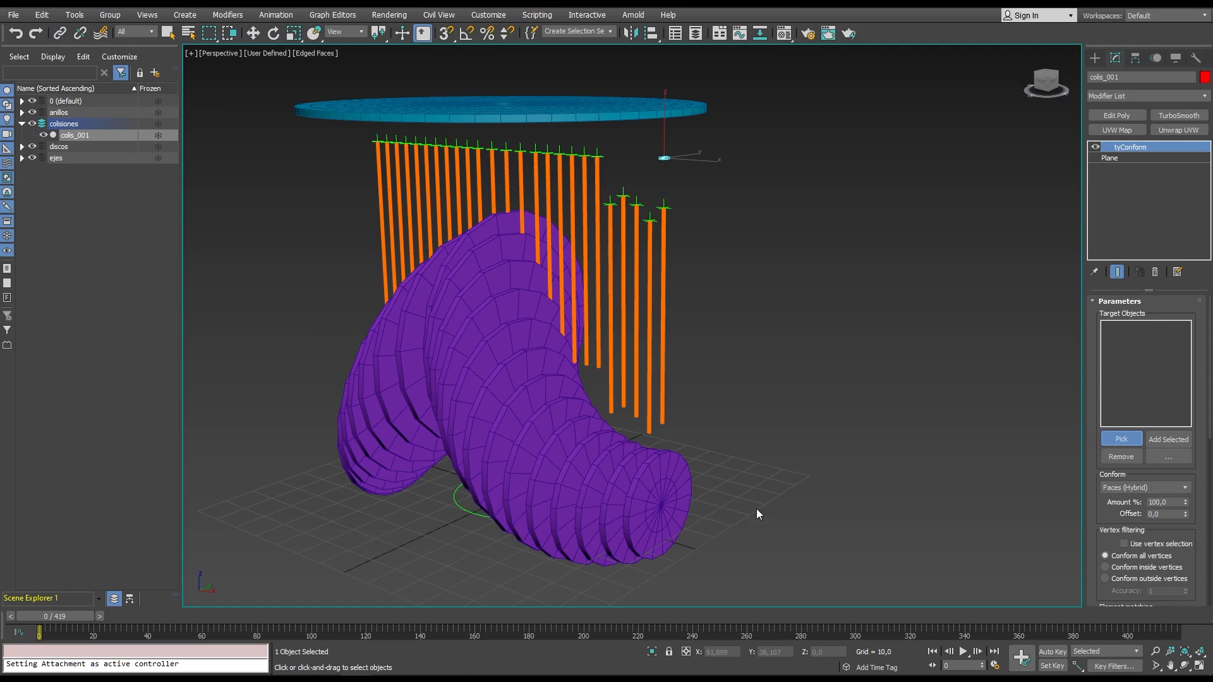
{"action": "left_click", "coordinate": [650, 492]}
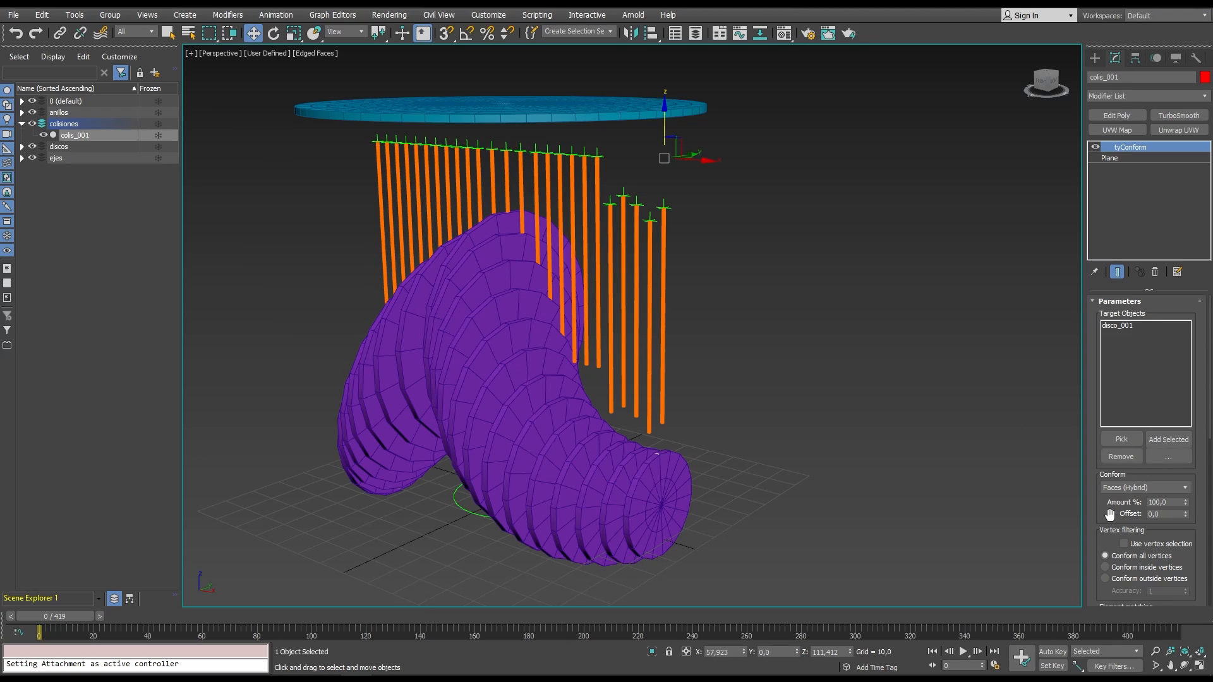
{"action": "left_click_drag", "start_coordinate": [1110, 515], "coordinate": [1115, 489]}
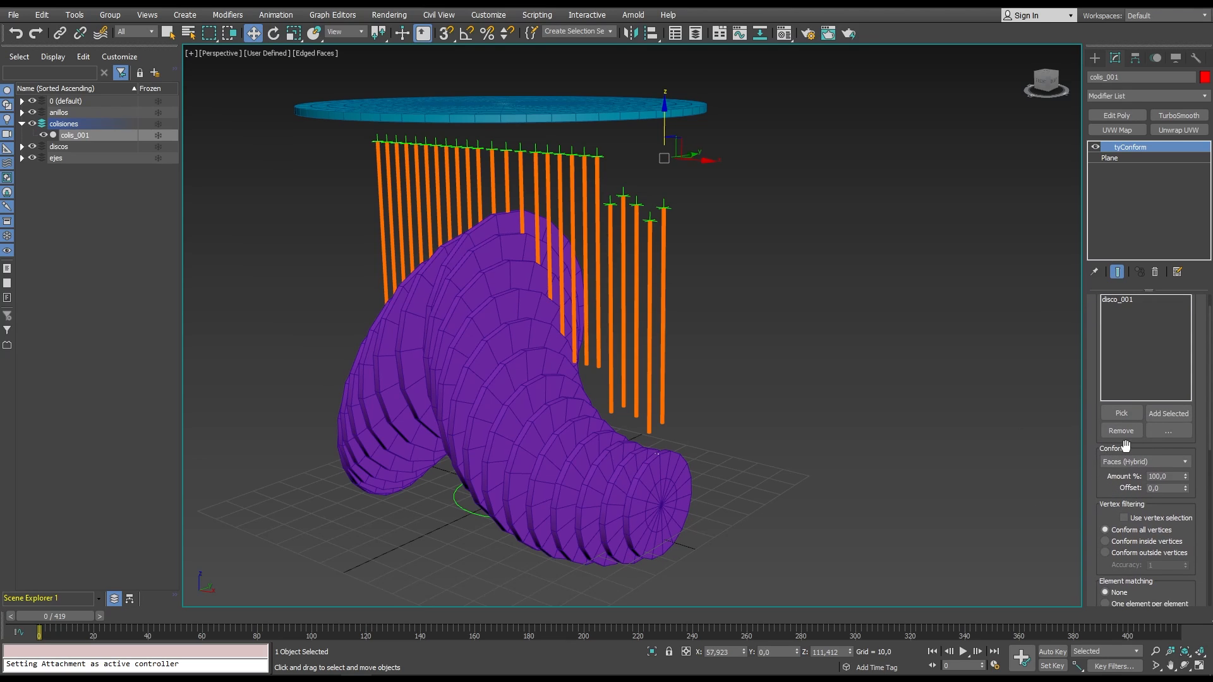
Set the tyConform mode to Raycast and check its absolute raycast direction values.
{"action": "left_click", "coordinate": [1142, 462]}
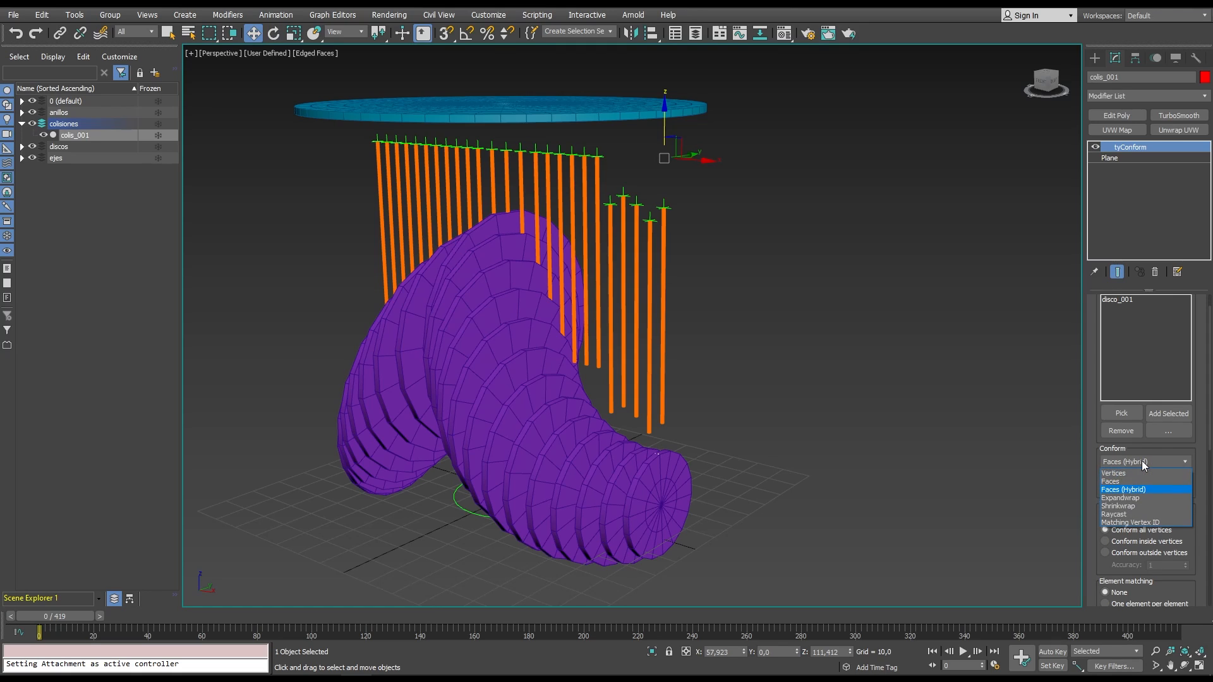
{"action": "left_click", "coordinate": [1120, 516]}
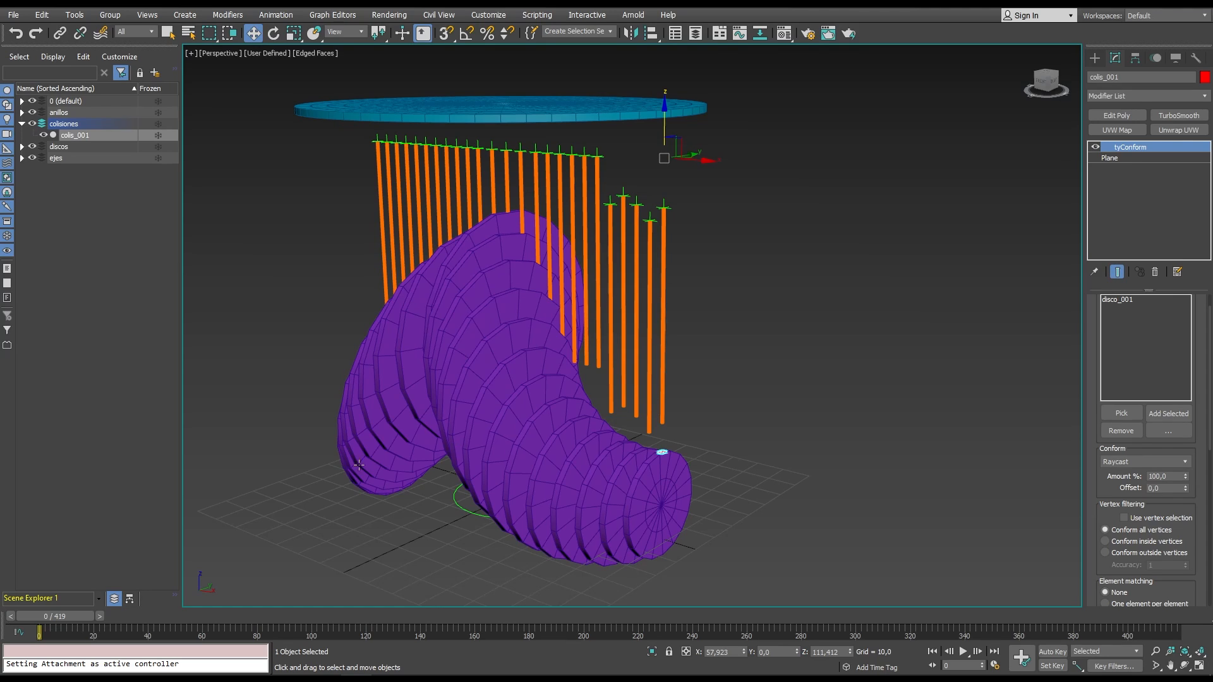
{"action": "mouse_move", "coordinate": [36, 616]}
{"action": "left_mouse_down"}
{"action": "mouse_move", "coordinate": [286, 604]}
{"action": "mouse_move", "coordinate": [362, 586]}
{"action": "mouse_move", "coordinate": [38, 594]}
{"action": "left_mouse_up"}
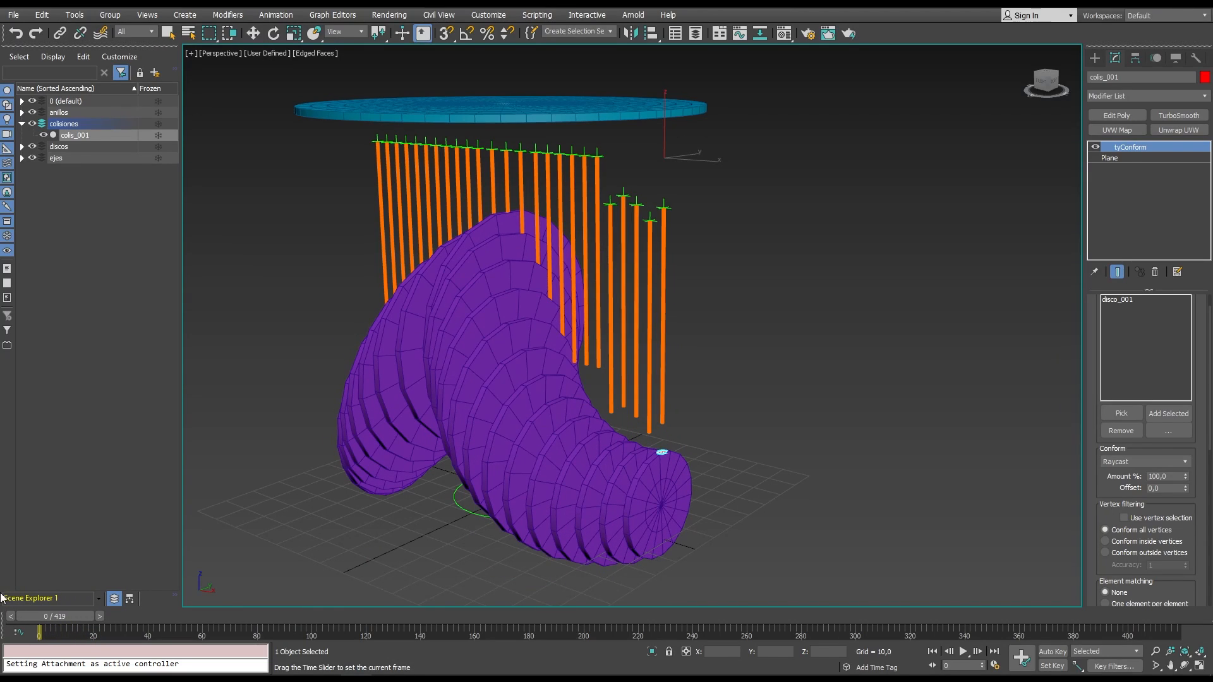
{"action": "key", "text": "w"}
{"action": "left_click_drag", "start_coordinate": [1103, 493], "coordinate": [1116, 130]}
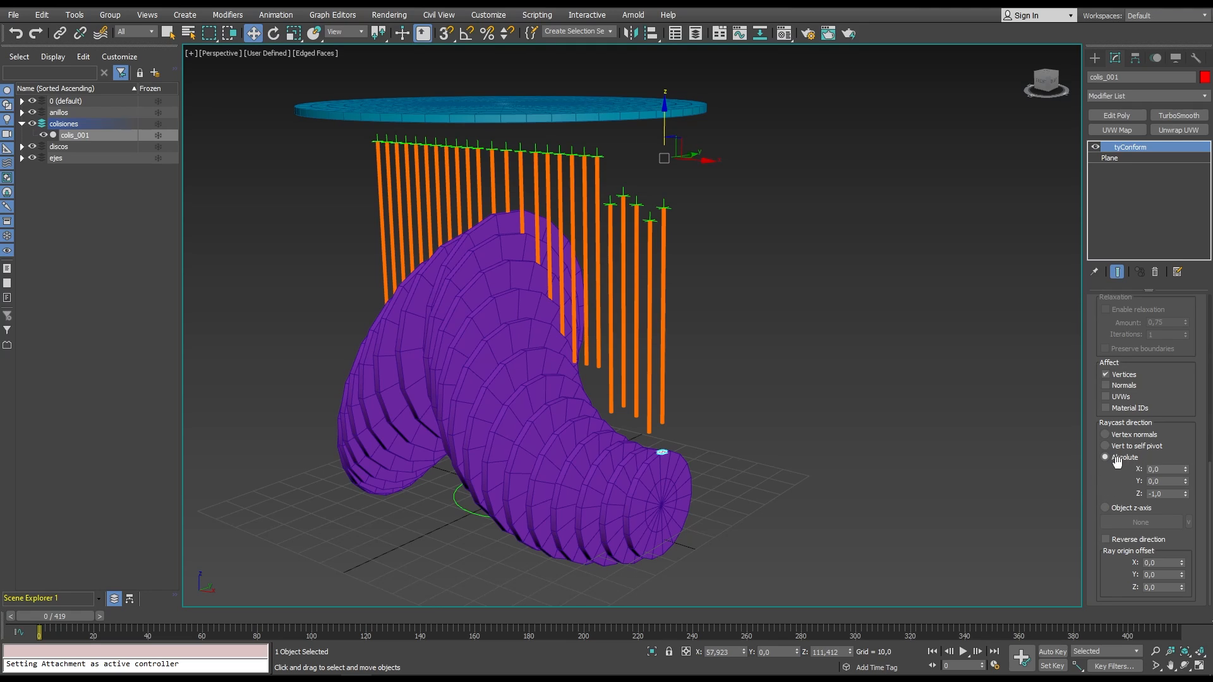
{"action": "double_click", "coordinate": [1167, 494]}
Test the rig by rotating the ctrl_master circle, undo the rotation and reselect colis_001.
{"action": "left_click_drag", "start_coordinate": [417, 527], "coordinate": [491, 537]}
{"action": "key", "text": "e"}
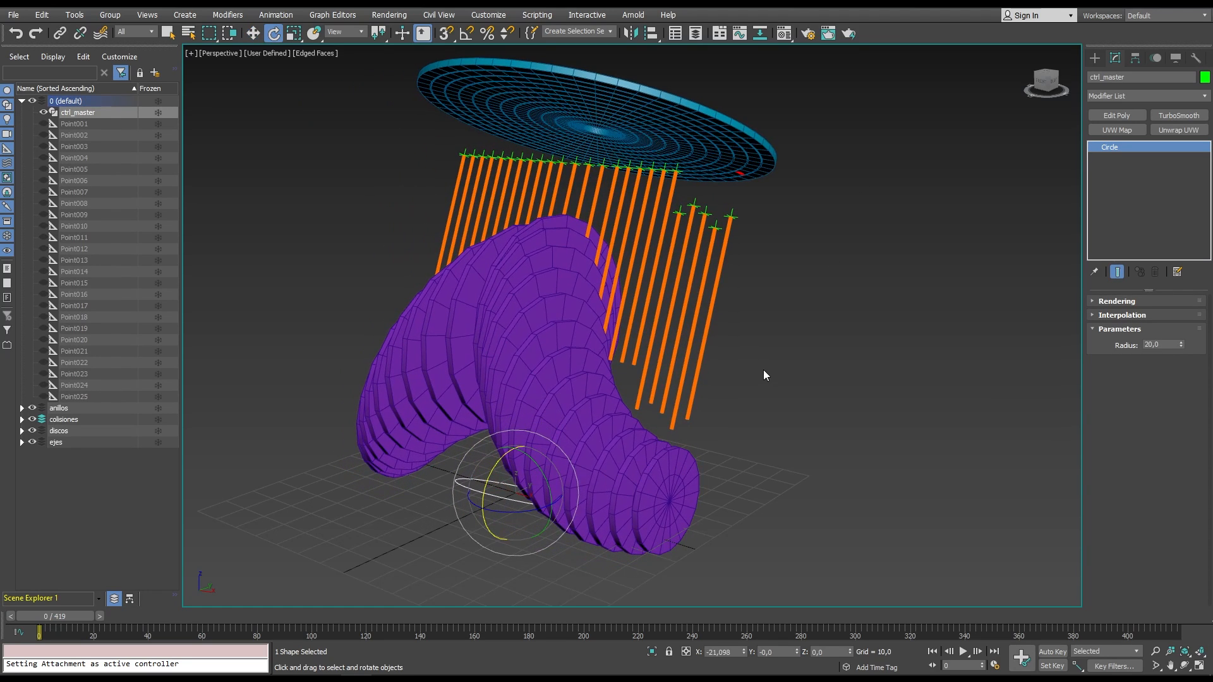
{"action": "left_click", "coordinate": [15, 32]}
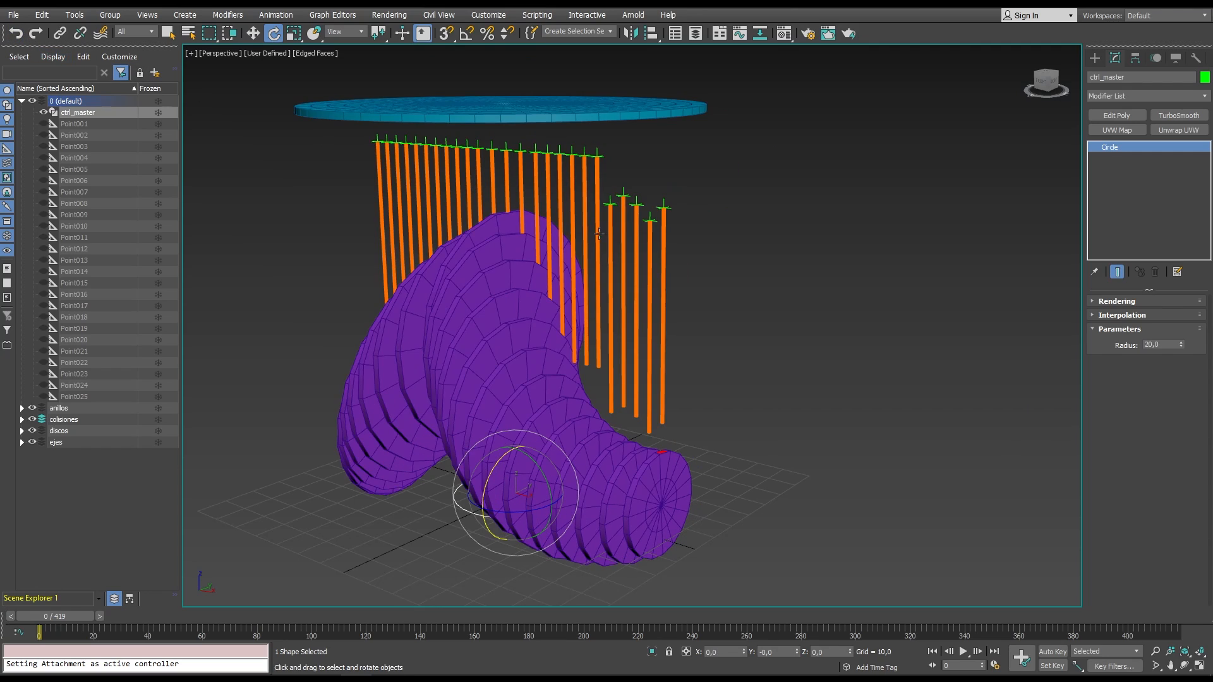
{"action": "left_click", "coordinate": [471, 565]}
{"action": "left_click_drag", "start_coordinate": [483, 519], "coordinate": [479, 511]}
{"action": "left_click", "coordinate": [661, 451]}
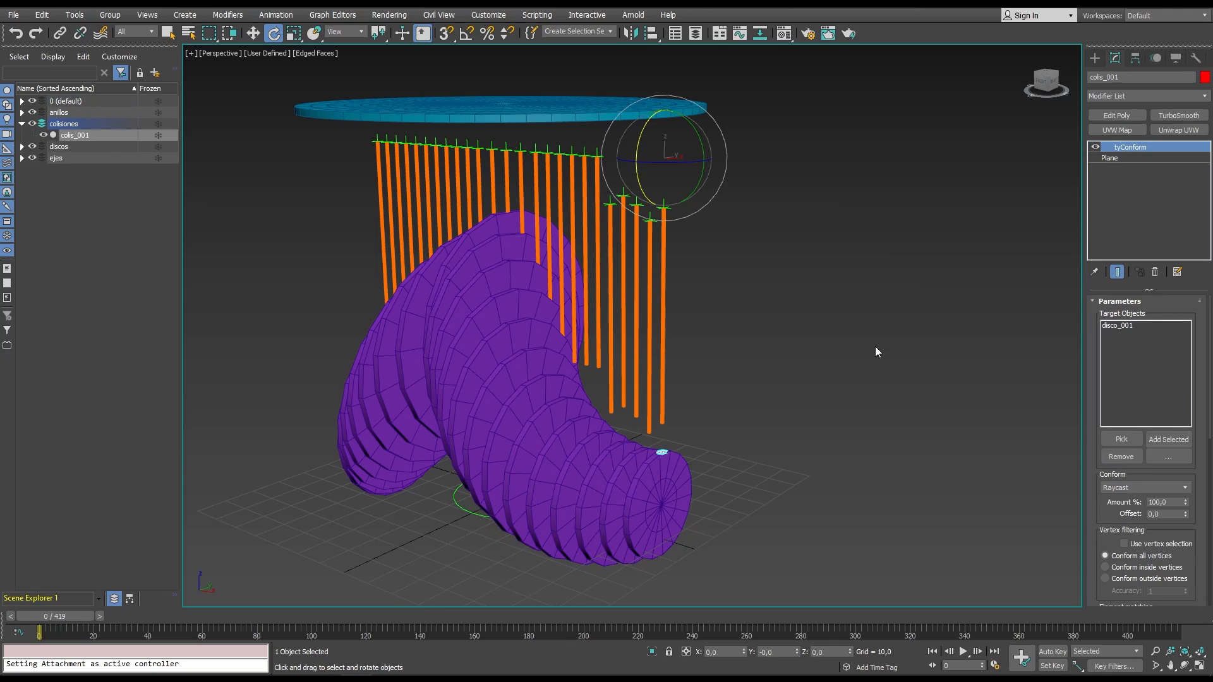
Set the tyConform raycast direction of colis_001 to Object z-axis and pick the ctrl_master circle as the reference object.
{"action": "scroll", "coordinate": [1100, 551], "scroll_direction": "down", "scroll_amount": 8}
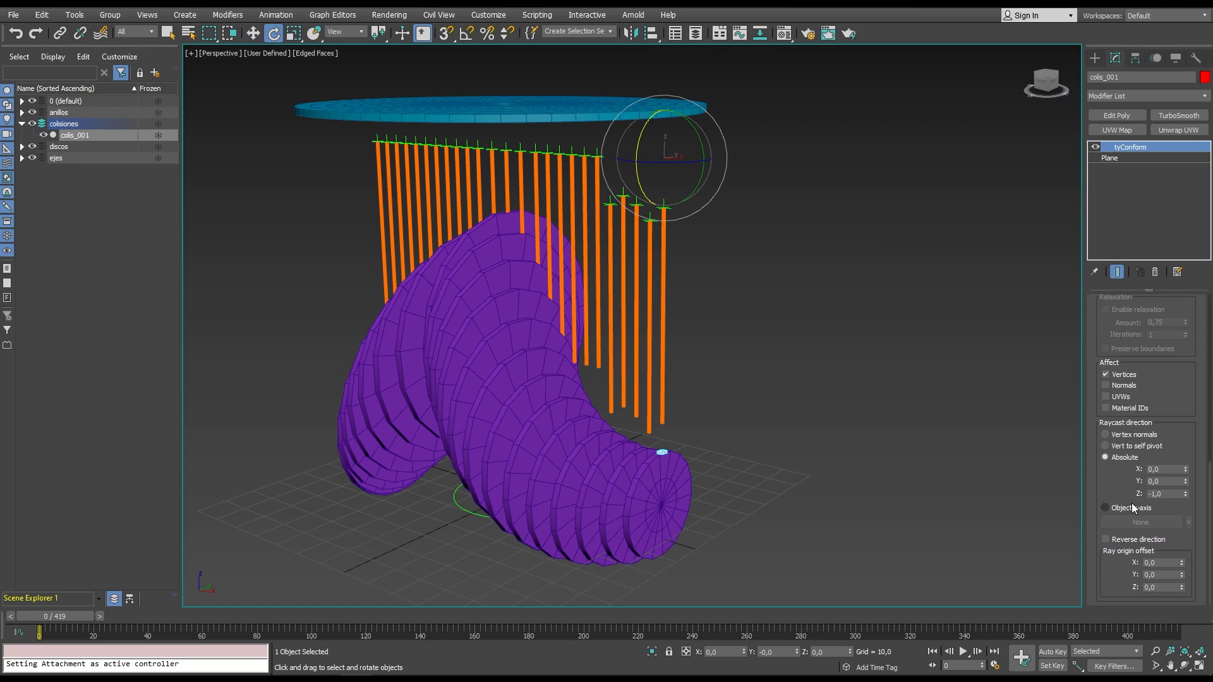
{"action": "left_click", "coordinate": [1130, 508]}
{"action": "left_click", "coordinate": [1140, 522]}
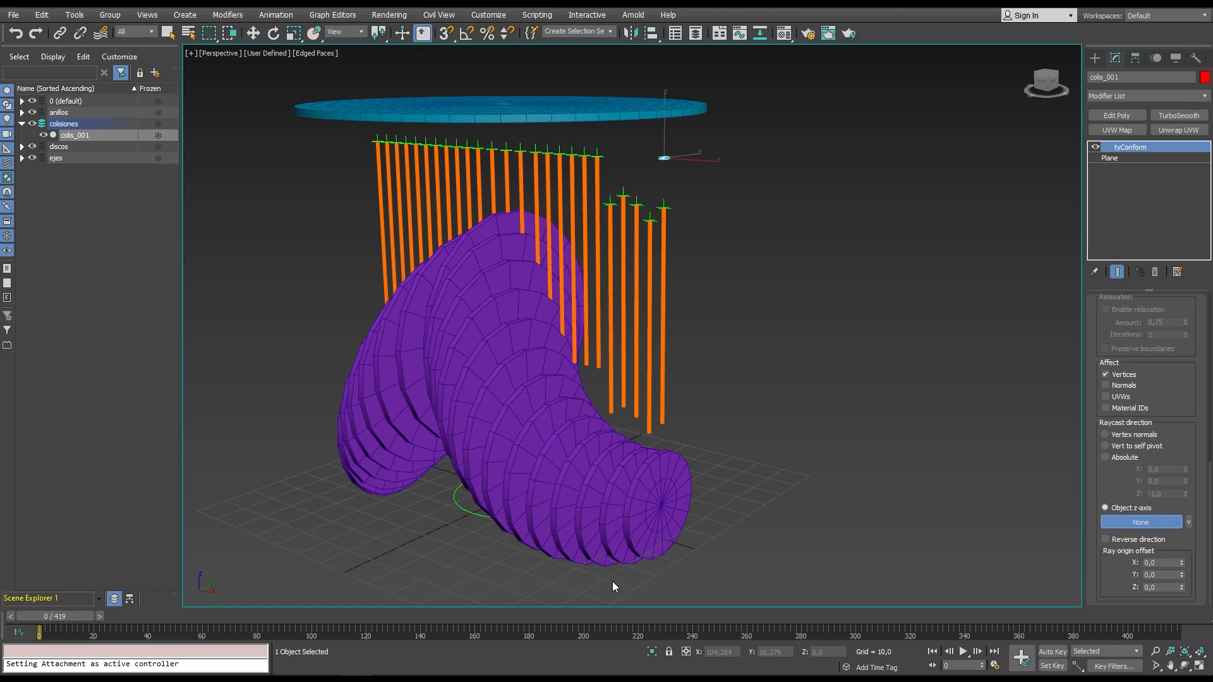
{"action": "left_click", "coordinate": [465, 514]}
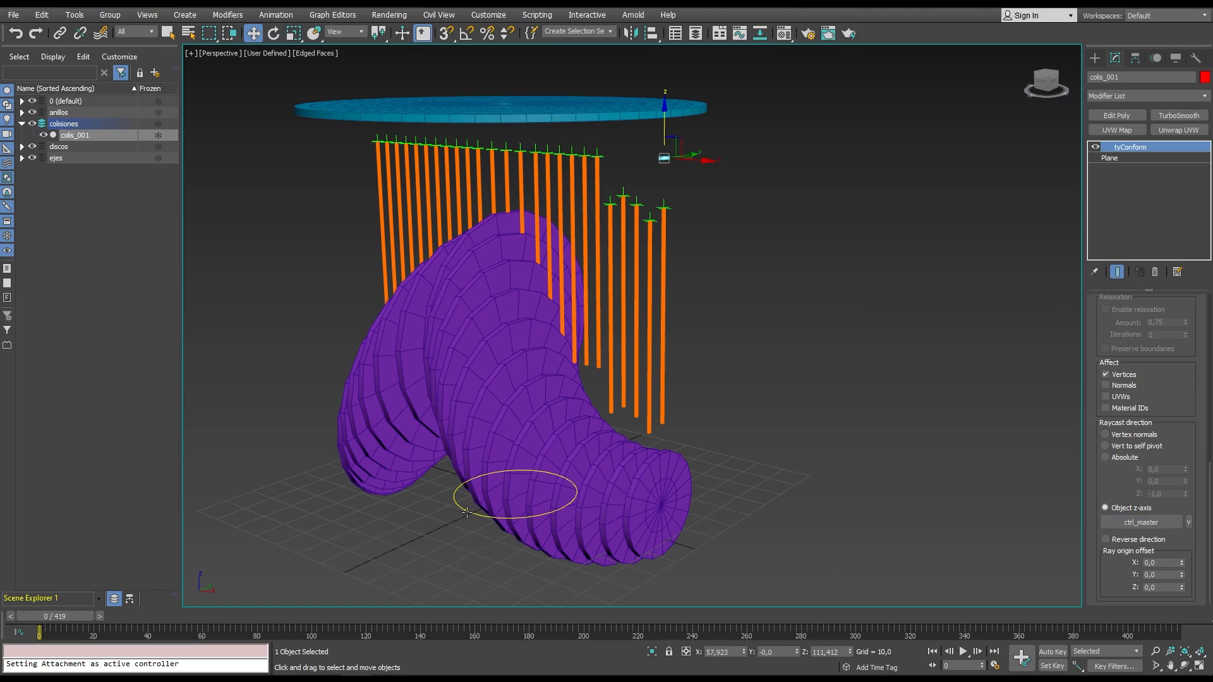
Reselect the red plane colis_001 and enable Reverse direction for its tyConform raycast.
{"action": "left_click", "coordinate": [468, 503]}
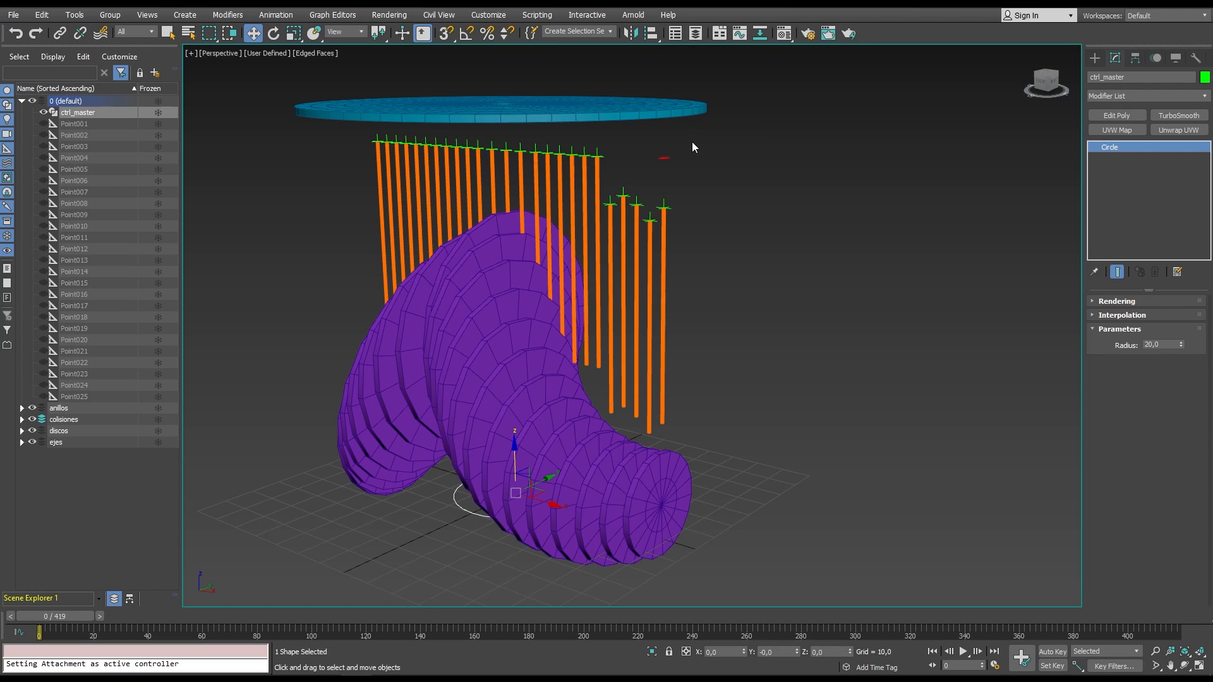
{"action": "left_click", "coordinate": [663, 158]}
{"action": "scroll", "coordinate": [1095, 204], "scroll_direction": "down", "scroll_amount": 3}
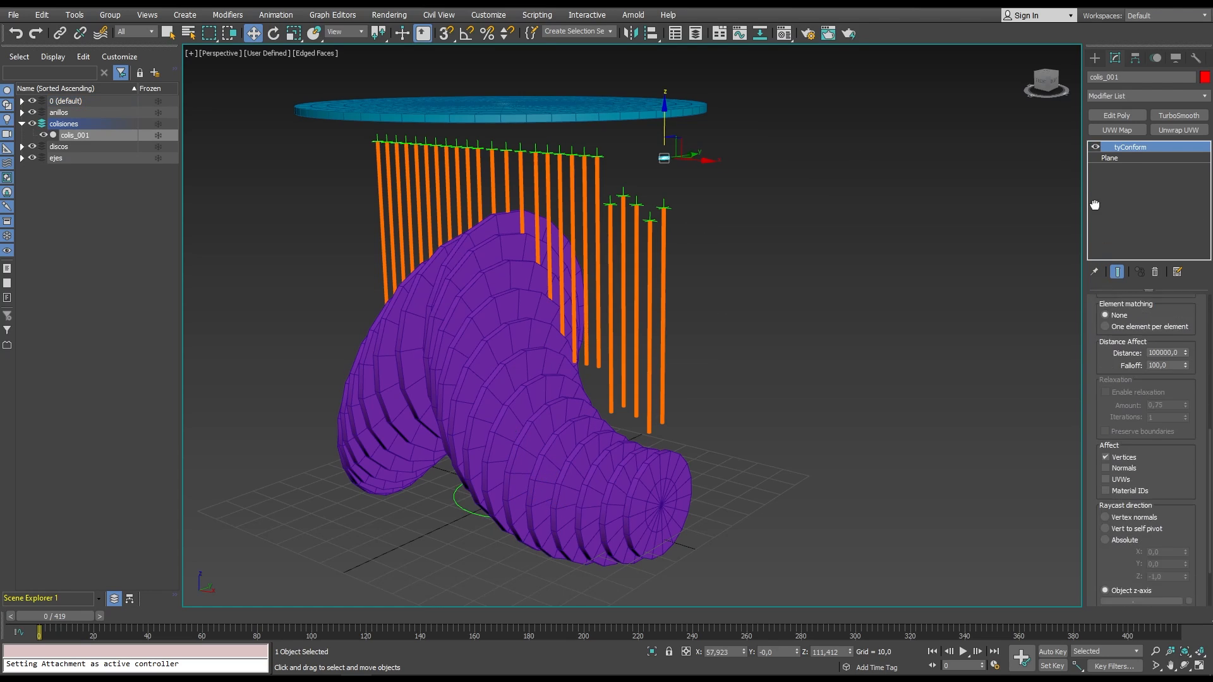
{"action": "left_click_drag", "start_coordinate": [1095, 205], "coordinate": [1094, 161]}
{"action": "left_click_drag", "start_coordinate": [1101, 510], "coordinate": [1099, 385]}
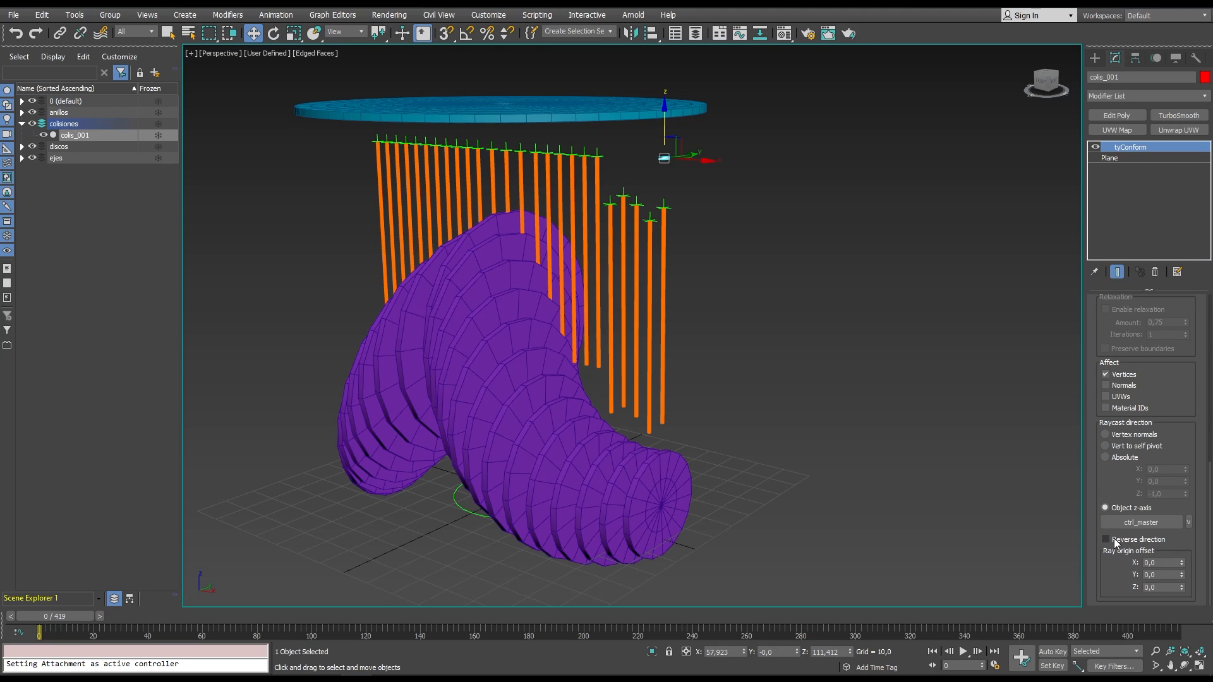
{"action": "left_click", "coordinate": [1112, 539]}
Test the reversed raycast by tilting the ctrl_master circle, then undo the rotation.
{"action": "left_click_drag", "start_coordinate": [63, 619], "coordinate": [13, 614]}
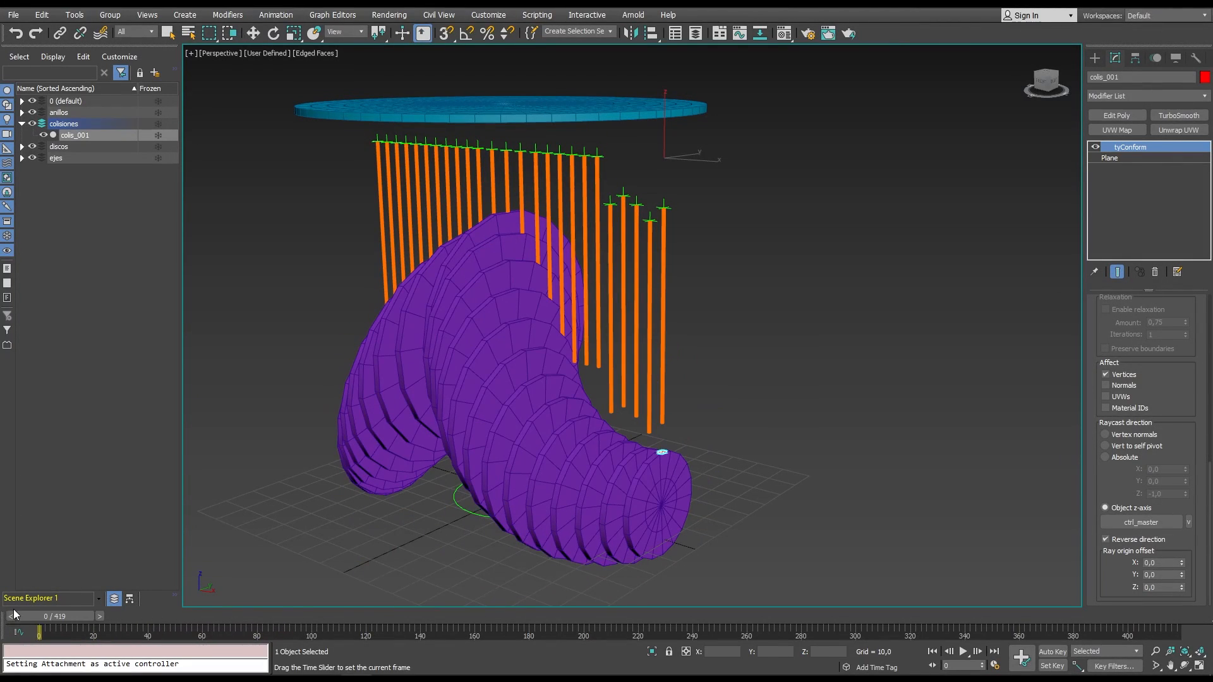
{"action": "key", "text": "w"}
{"action": "left_click", "coordinate": [464, 504]}
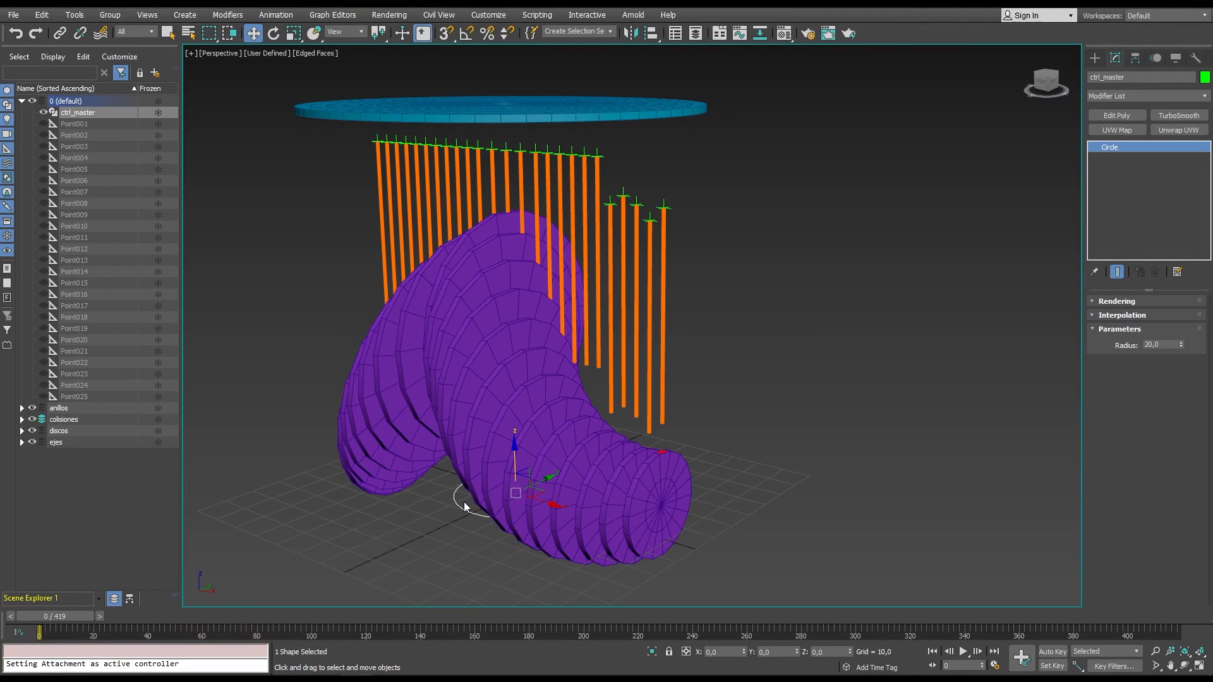
{"action": "key", "text": "e"}
{"action": "left_click_drag", "start_coordinate": [480, 492], "coordinate": [185, 633]}
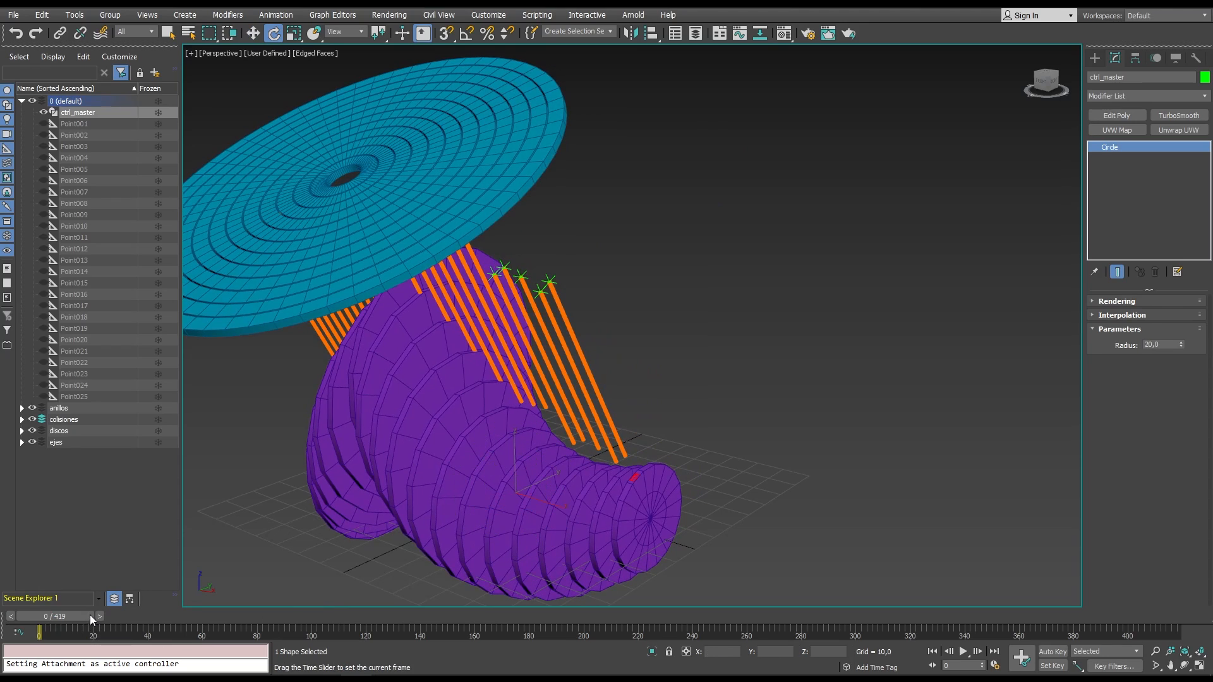
{"action": "left_click_drag", "start_coordinate": [90, 615], "coordinate": [100, 584]}
{"action": "left_click", "coordinate": [15, 33]}
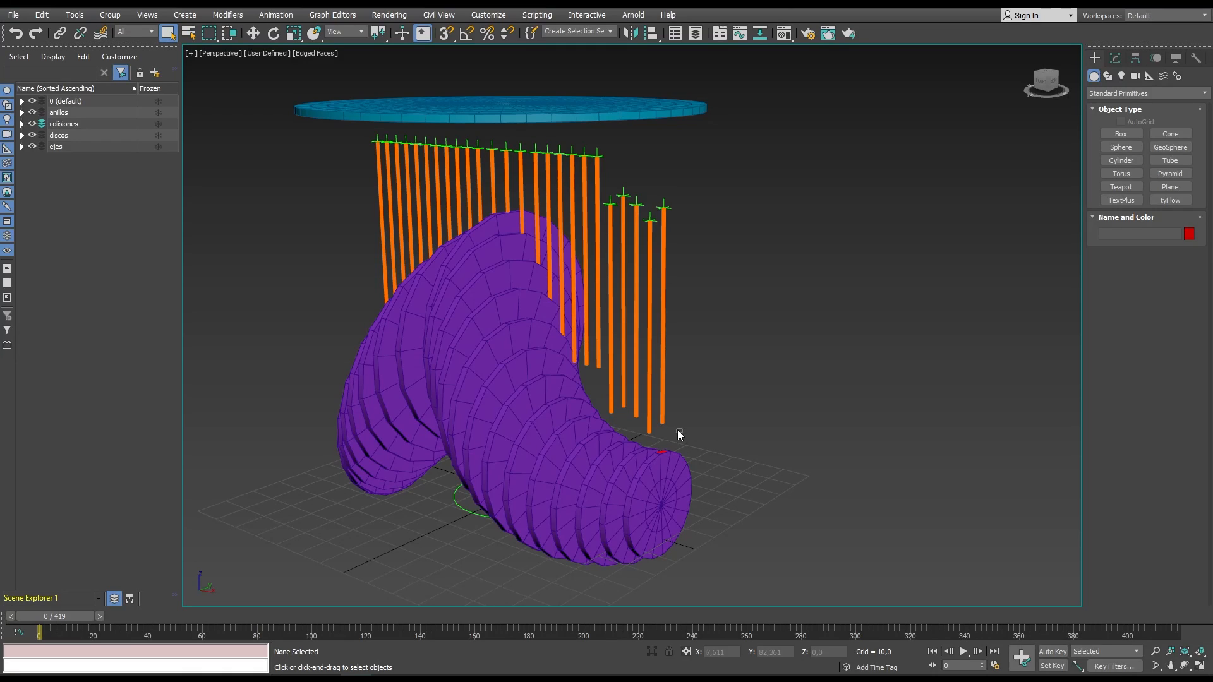
Focus on the colis_001 plane on the frontmost disc and create a cross-shaped Point helper beside it.
{"action": "left_click", "coordinate": [660, 418]}
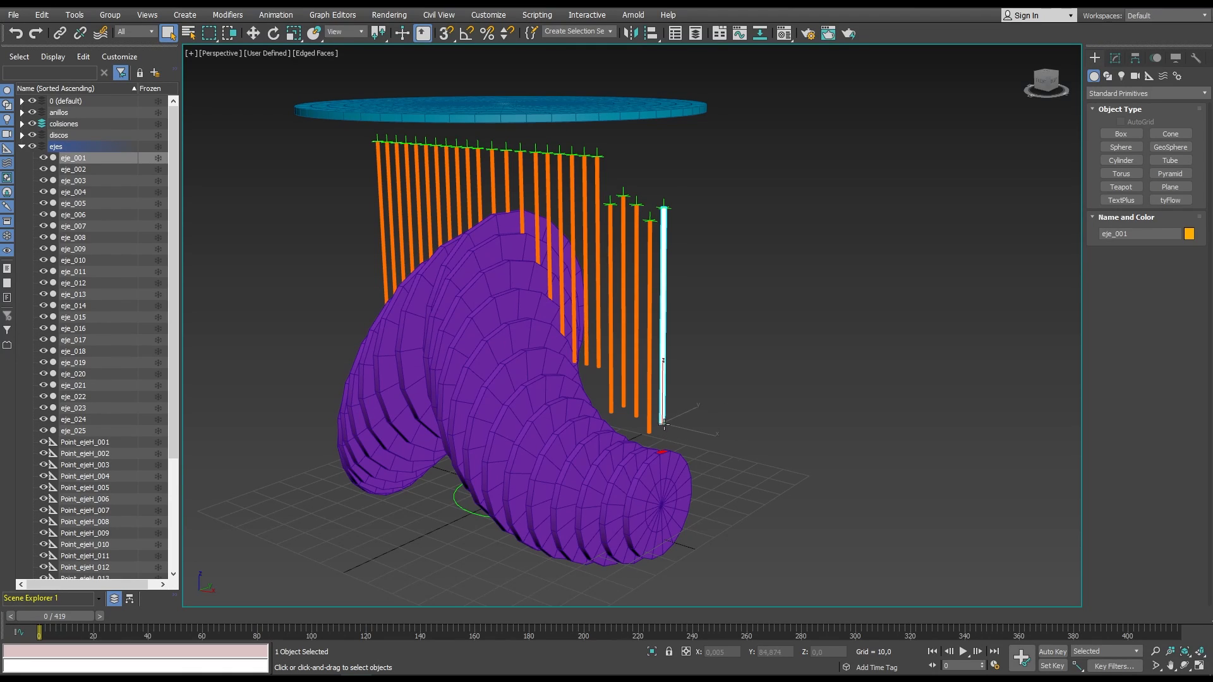
{"action": "left_click", "coordinate": [660, 451]}
{"action": "key", "text": "z"}
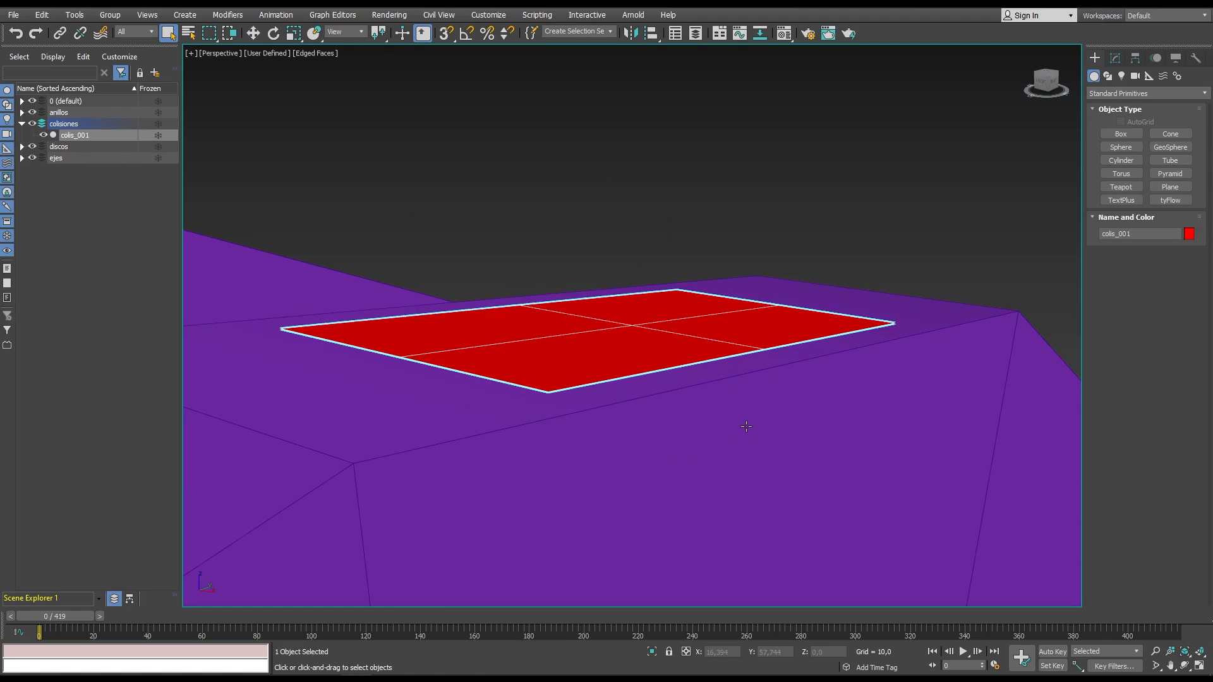
{"action": "middle_click_drag", "start_coordinate": [682, 271], "coordinate": [631, 376], "text": "alt"}
{"action": "scroll", "coordinate": [697, 217], "scroll_direction": "down", "scroll_amount": 3}
{"action": "scroll", "coordinate": [697, 218], "scroll_direction": "down", "scroll_amount": 2}
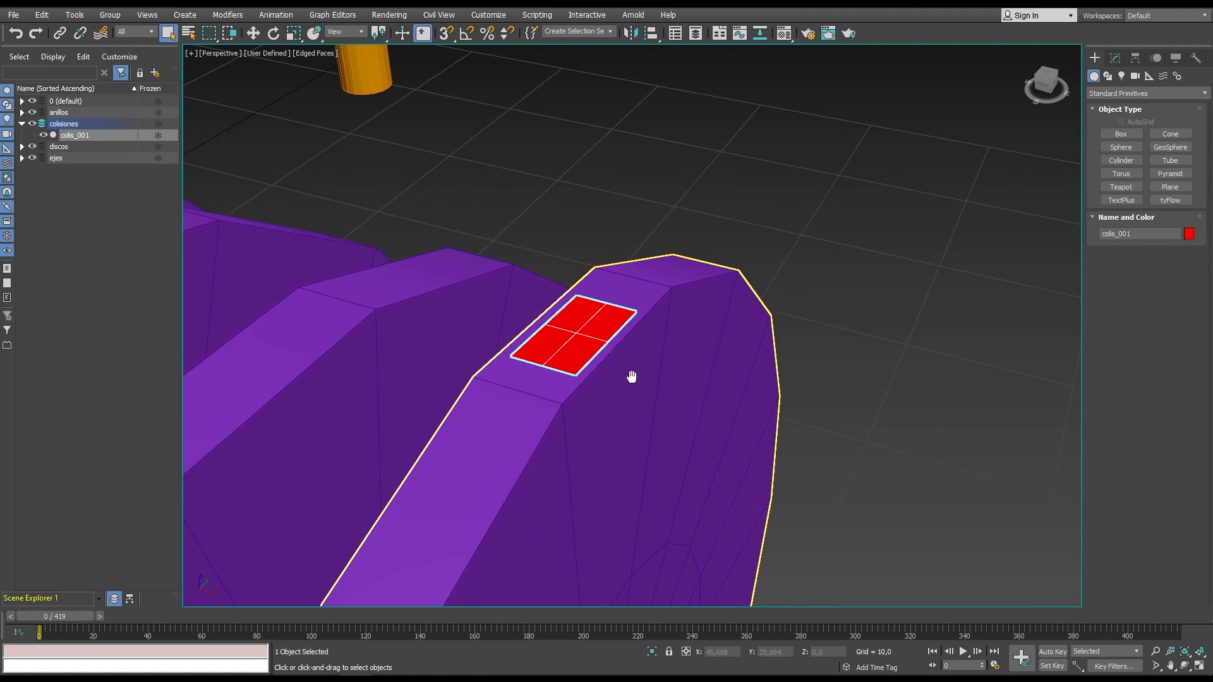
{"action": "left_click", "coordinate": [1150, 74]}
{"action": "left_click", "coordinate": [1126, 173]}
{"action": "left_click", "coordinate": [900, 326]}
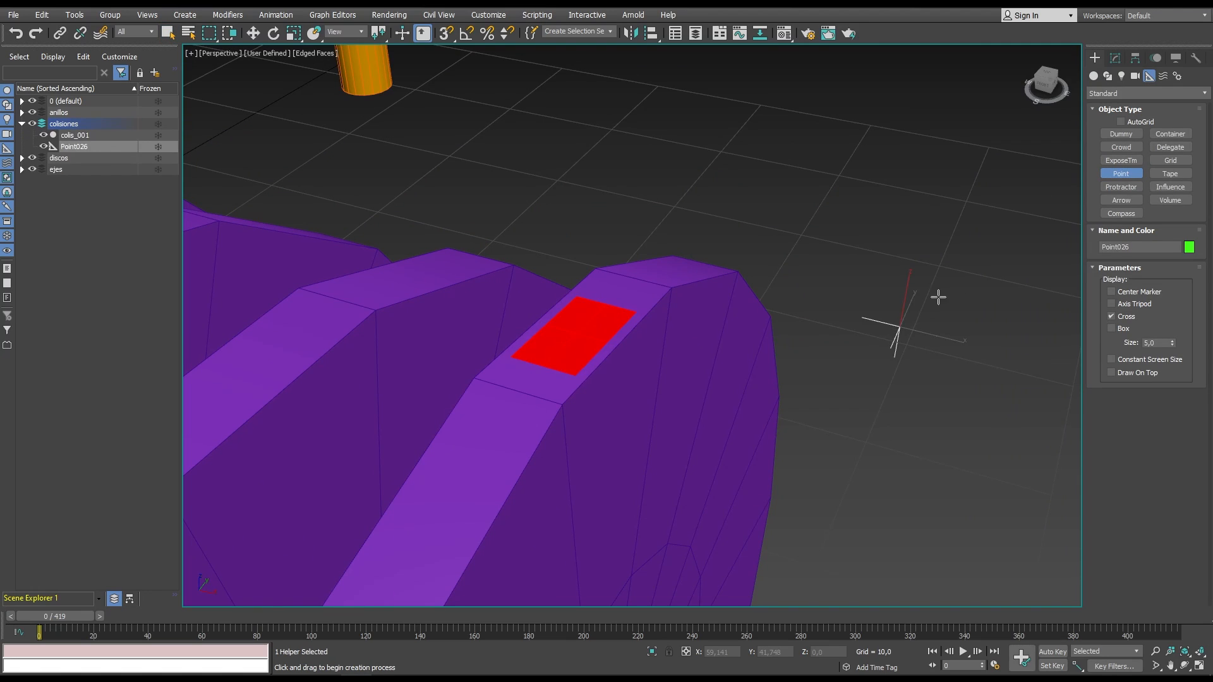
Rename the new point helper Point_col_001.
{"action": "left_click", "coordinate": [1115, 58]}
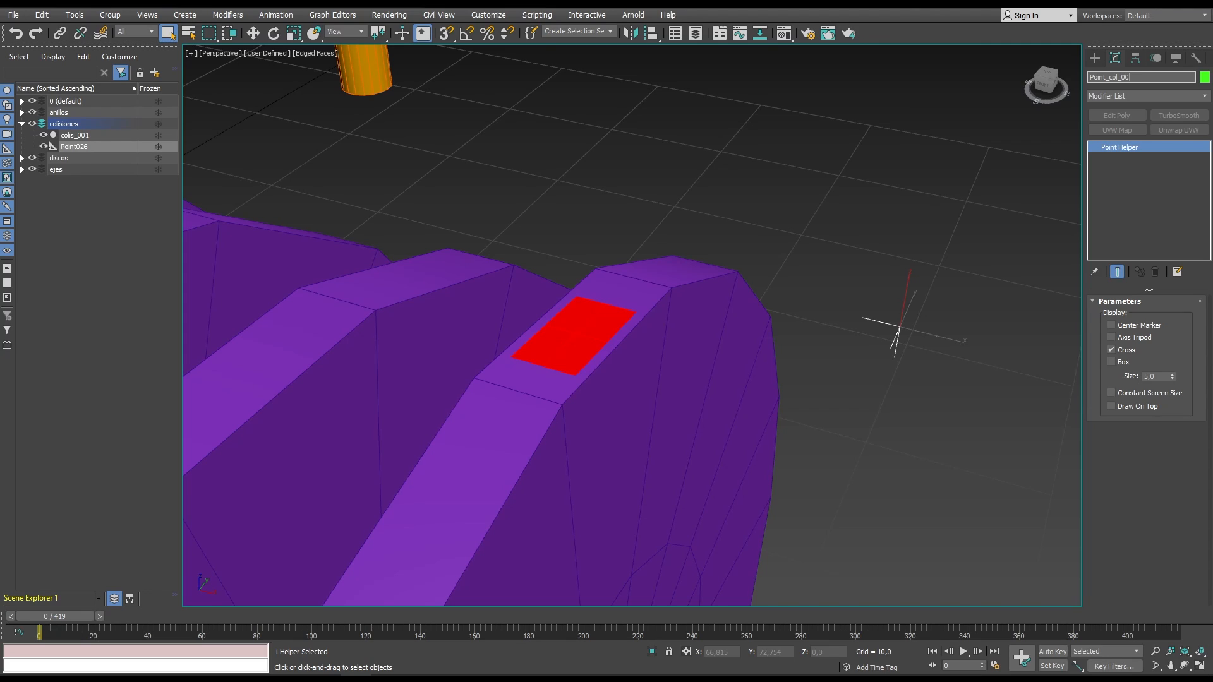
{"action": "type", "text": "1"}
{"action": "key", "text": "Return"}
Apply an Attachment Constraint to Point_col_001 with the red plane colis_001 as the target surface.
{"action": "left_click", "coordinate": [275, 14]}
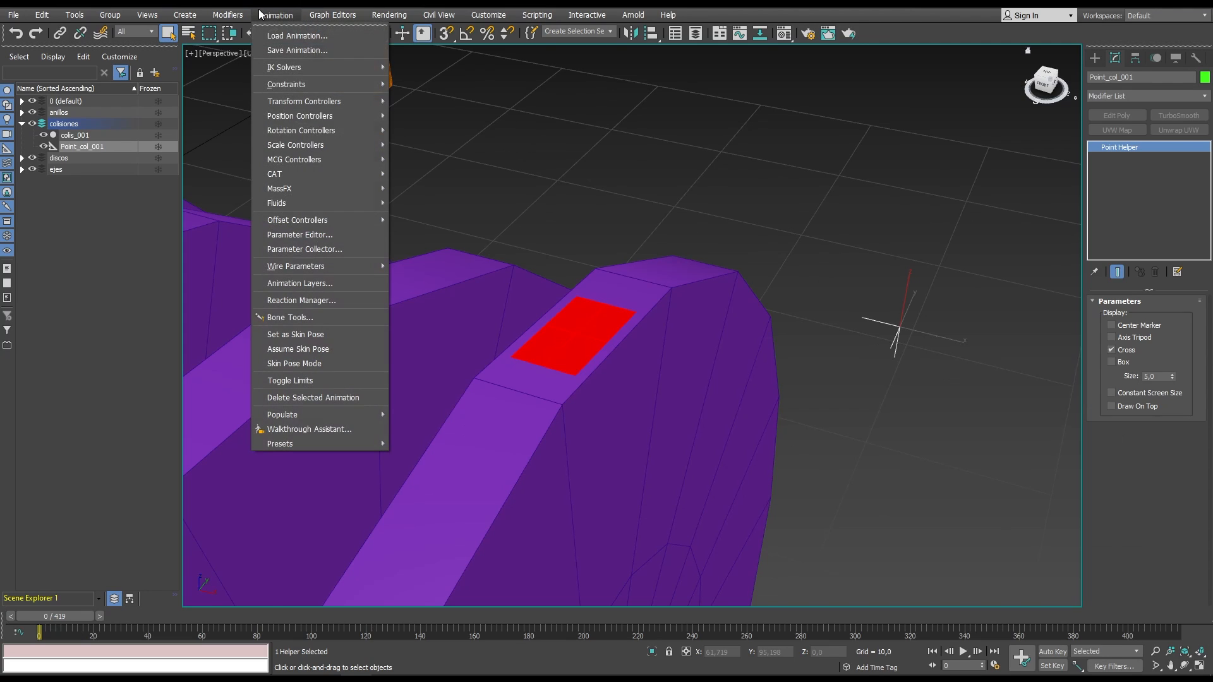
{"action": "mouse_move", "coordinate": [309, 92]}
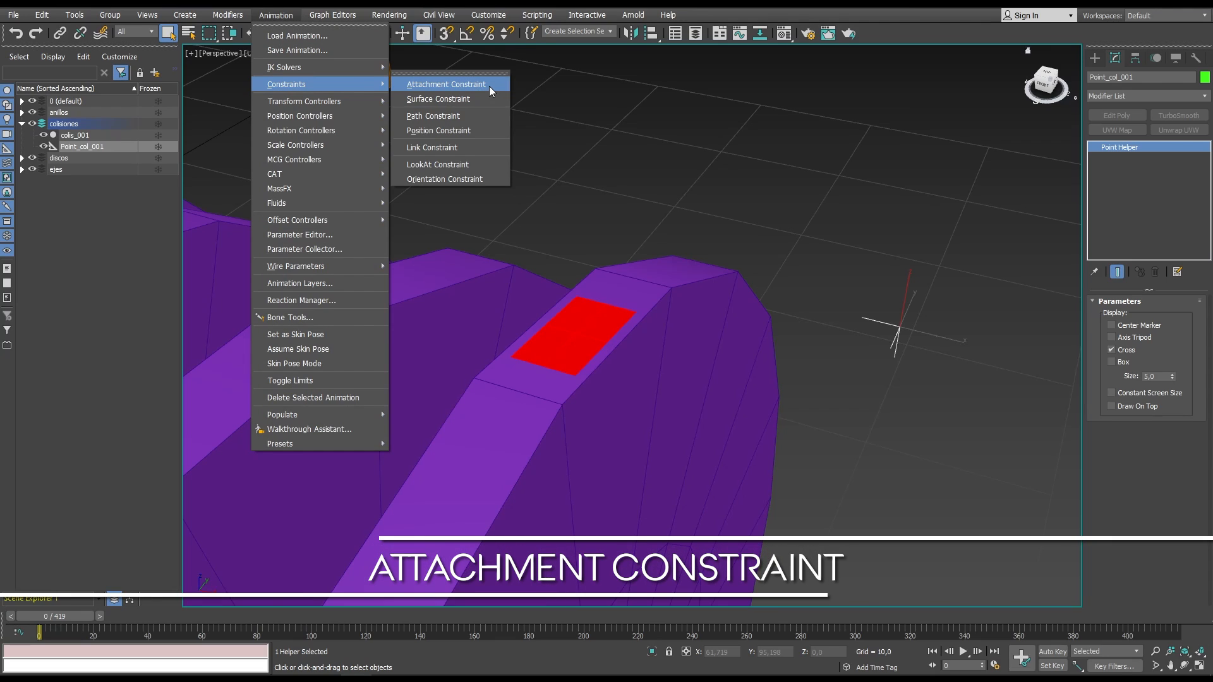
{"action": "left_click", "coordinate": [454, 85]}
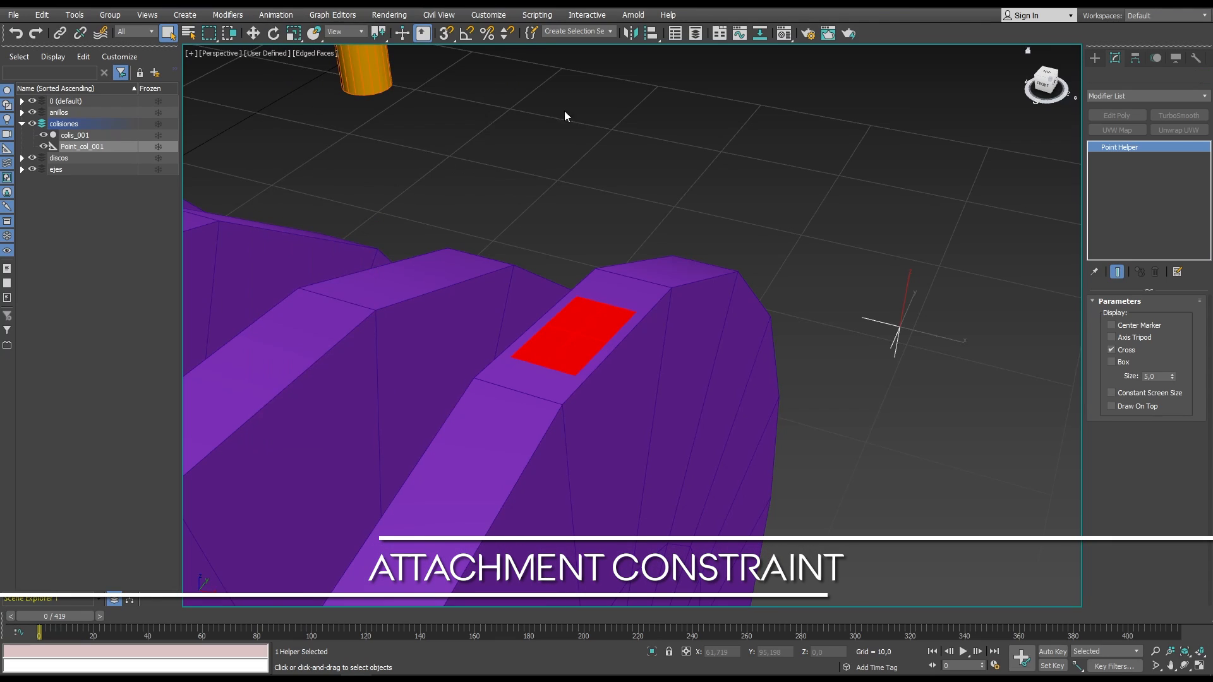
{"action": "left_click", "coordinate": [580, 327]}
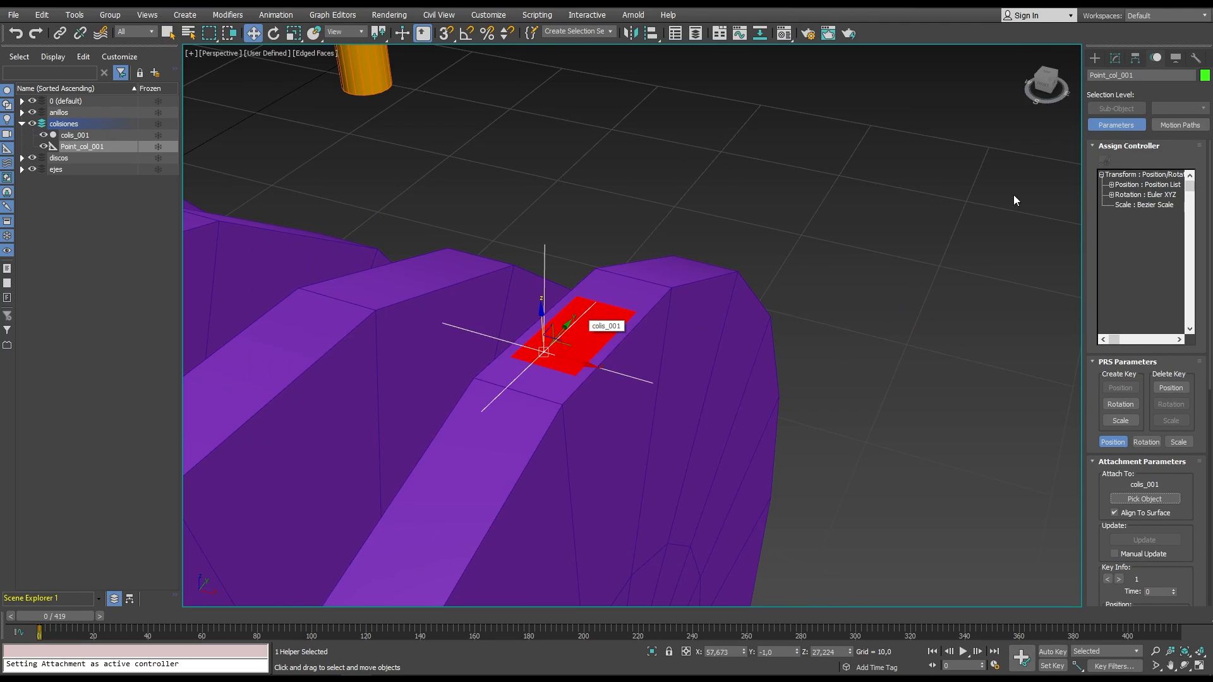
Center the attached point on the plane by setting the attachment position to Face 8 with A and B at 0,0.
{"action": "scroll", "coordinate": [1113, 465], "scroll_direction": "down", "scroll_amount": 5}
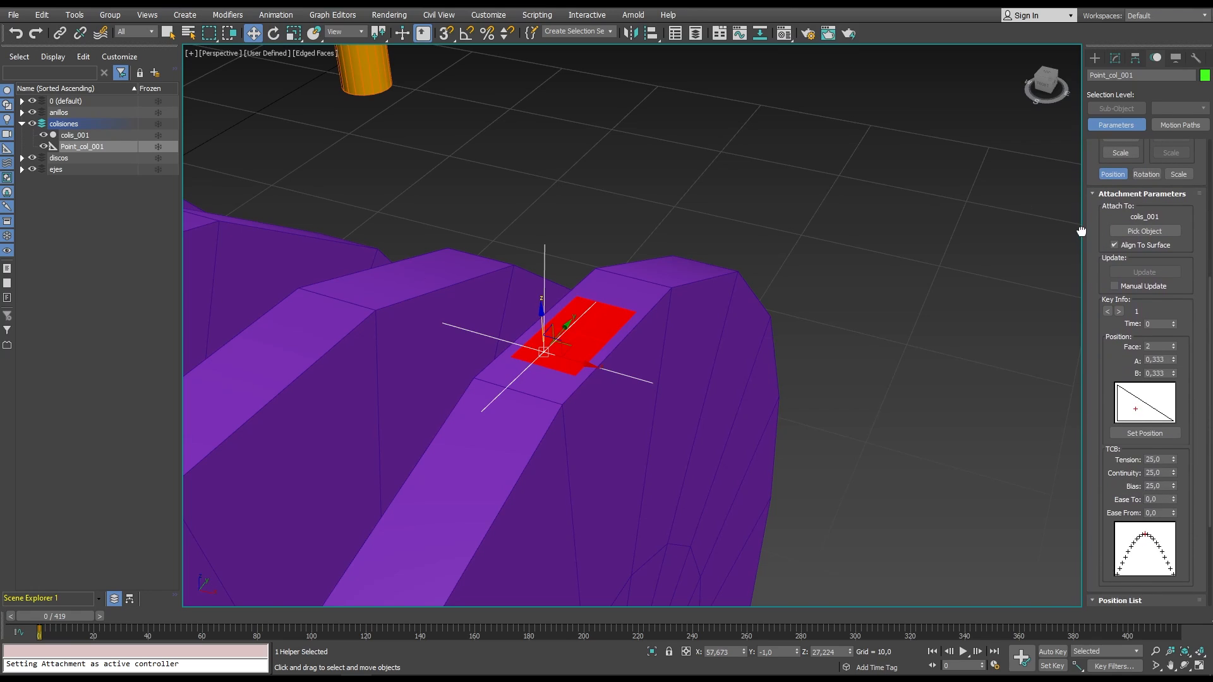
{"action": "left_click_drag", "start_coordinate": [1175, 358], "coordinate": [1174, 363]}
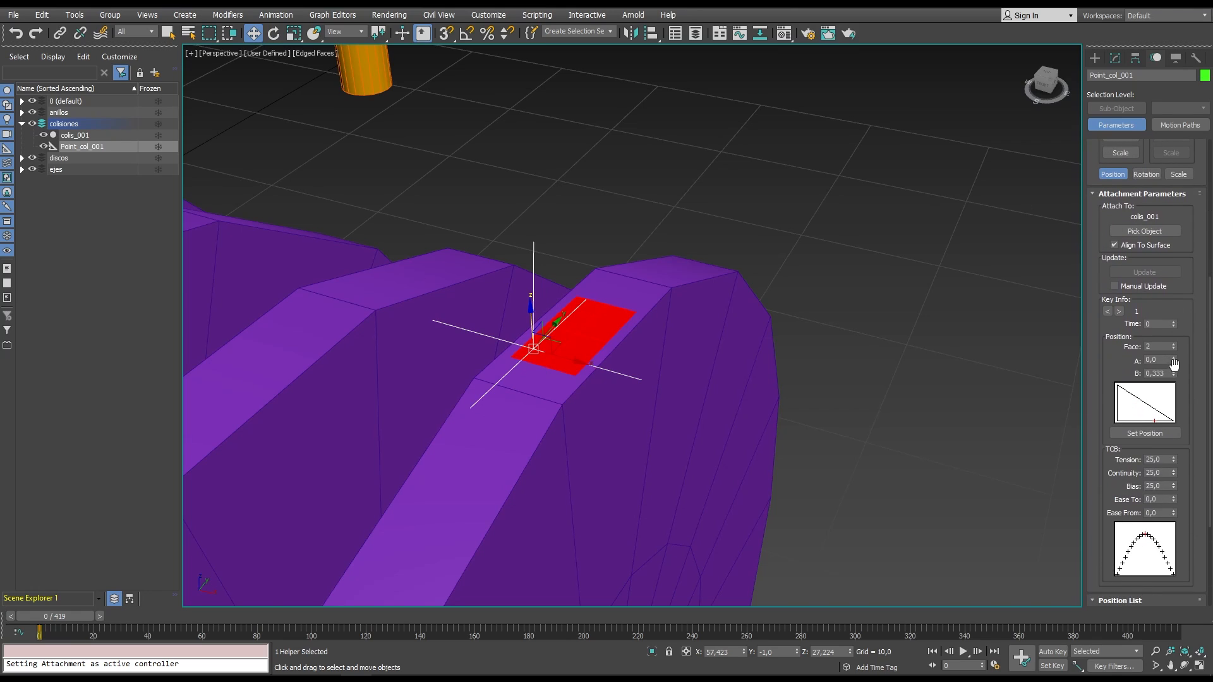
{"action": "right_click", "coordinate": [1173, 374]}
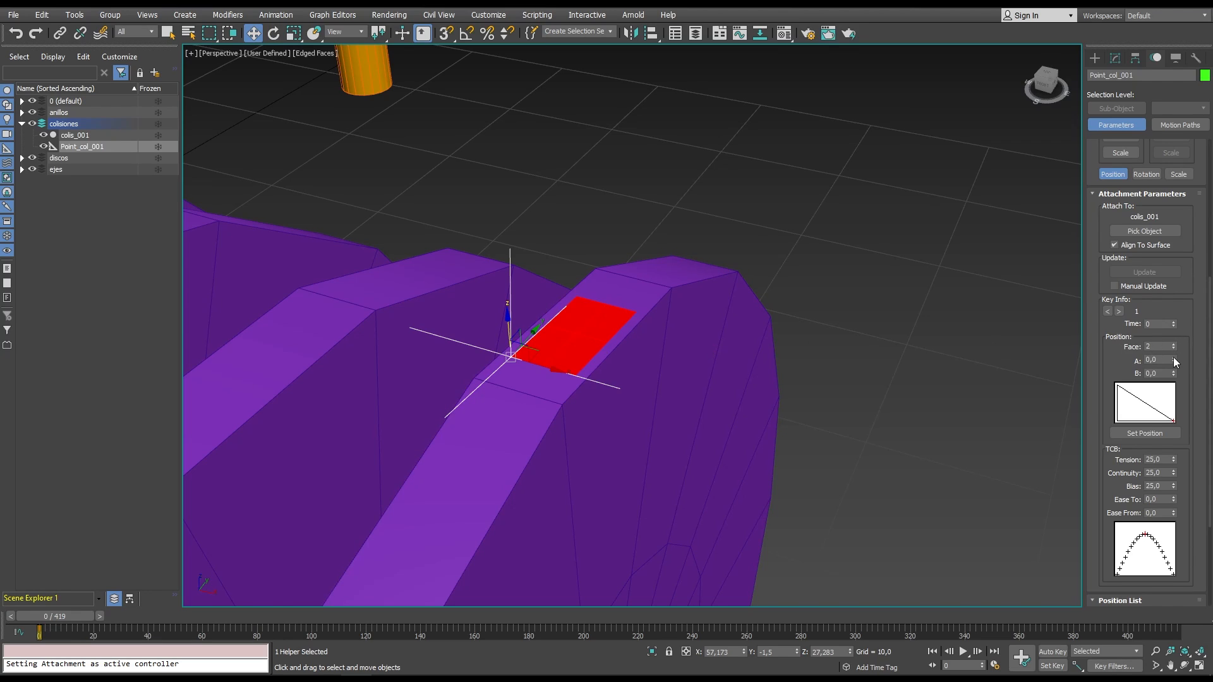
{"action": "left_click", "coordinate": [1174, 345]}
{"action": "left_click", "coordinate": [1174, 345]}
{"action": "left_click", "coordinate": [1173, 345]}
{"action": "left_click", "coordinate": [1173, 345]}
{"action": "left_click", "coordinate": [1173, 345]}
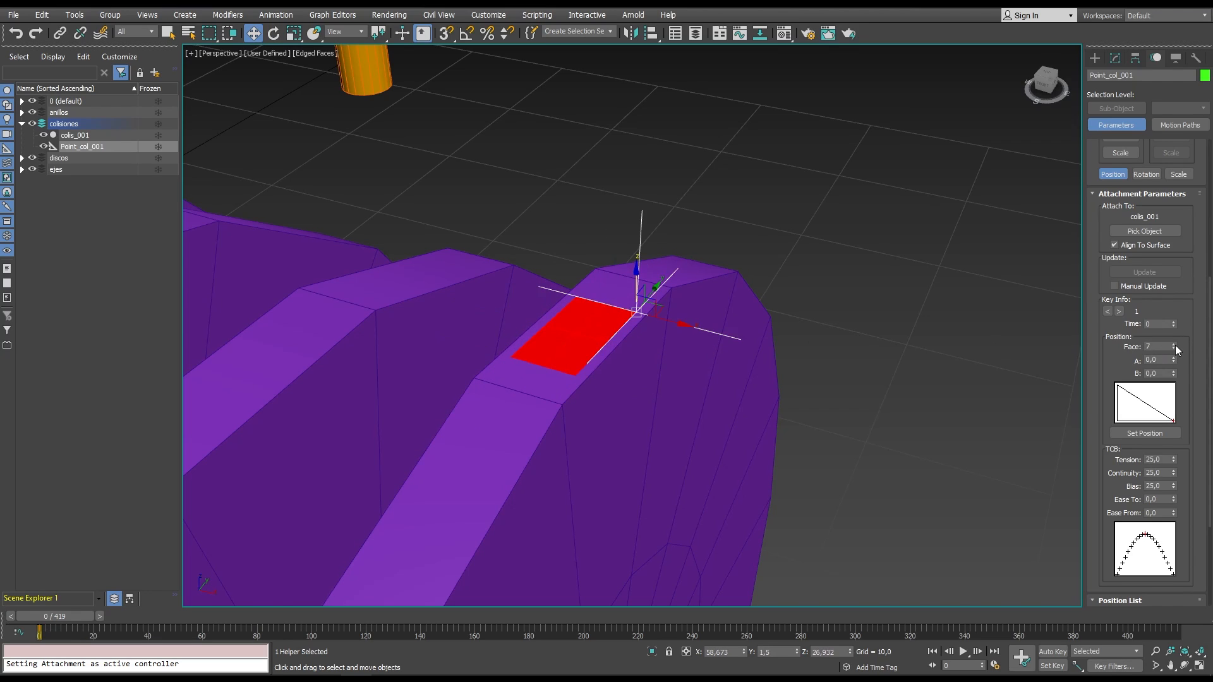
{"action": "left_click", "coordinate": [1174, 345]}
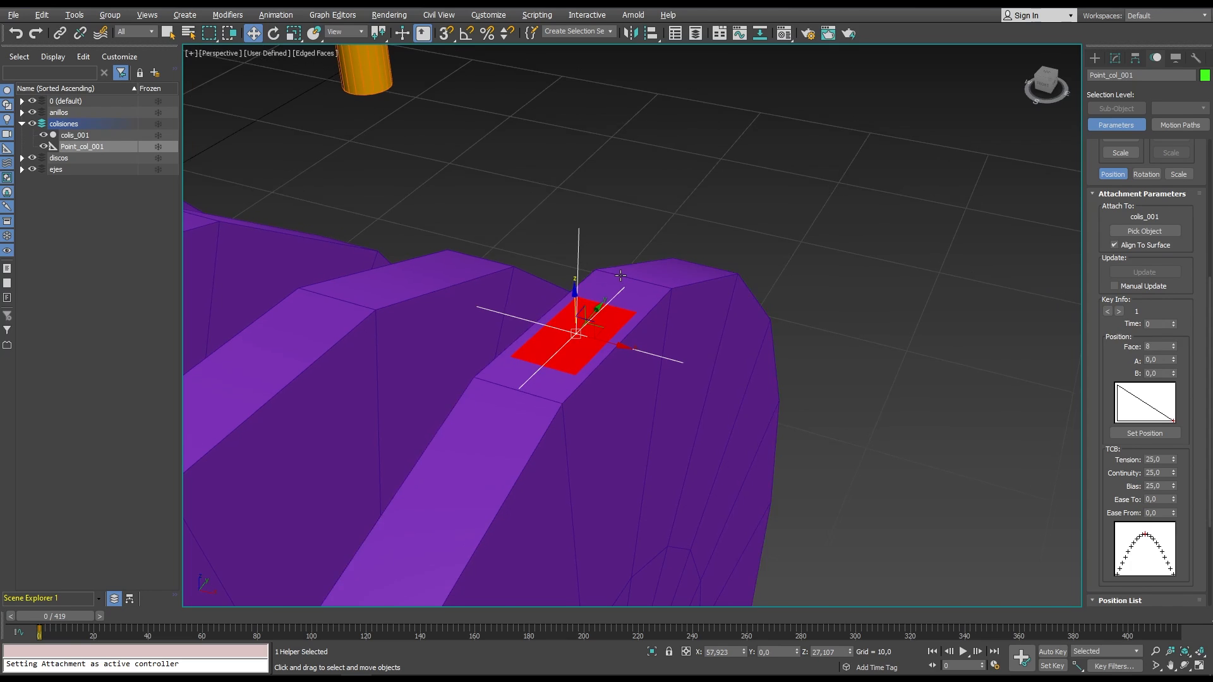
Play the animation to check that the point and plane follow the frontmost disc, and return to frame 0.
{"action": "middle_click_drag", "start_coordinate": [623, 277], "coordinate": [580, 250], "text": "alt"}
{"action": "scroll", "coordinate": [633, 174], "scroll_direction": "down", "scroll_amount": 6}
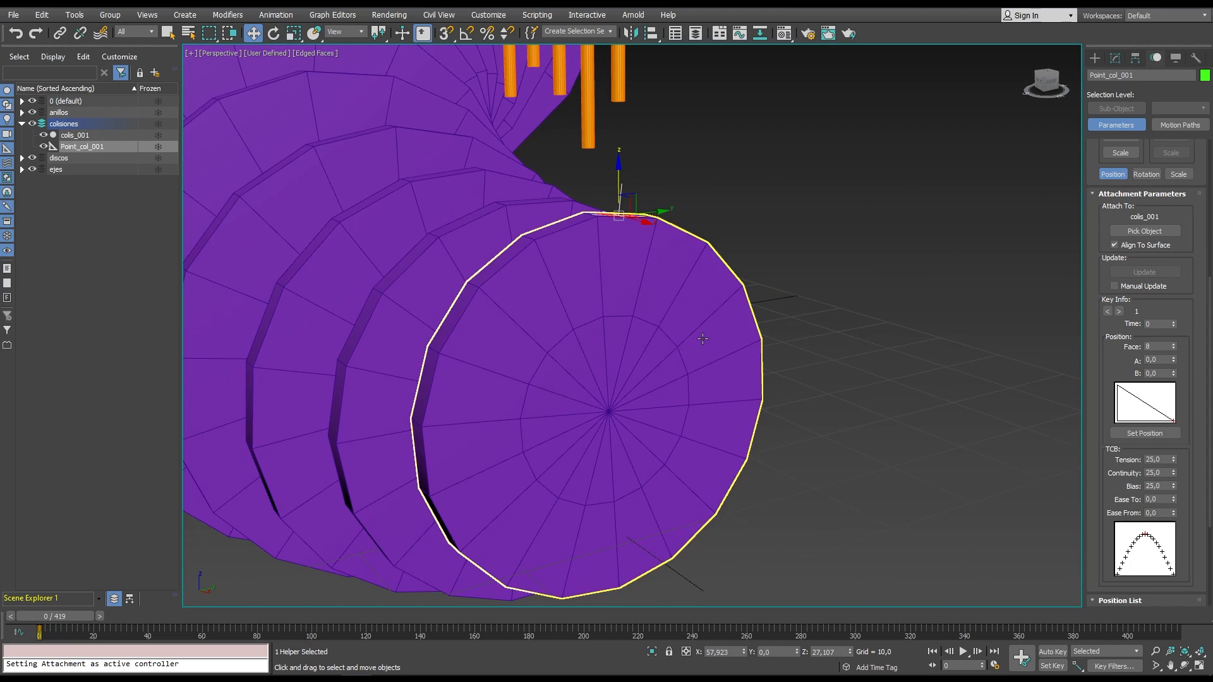
{"action": "middle_click_drag", "start_coordinate": [654, 298], "coordinate": [555, 323], "text": "alt"}
{"action": "left_click_drag", "start_coordinate": [39, 631], "coordinate": [89, 632]}
{"action": "scroll", "coordinate": [448, 222], "scroll_direction": "down", "scroll_amount": 6}
{"action": "middle_click_drag", "start_coordinate": [523, 136], "coordinate": [692, 389]}
{"action": "left_click", "coordinate": [964, 650]}
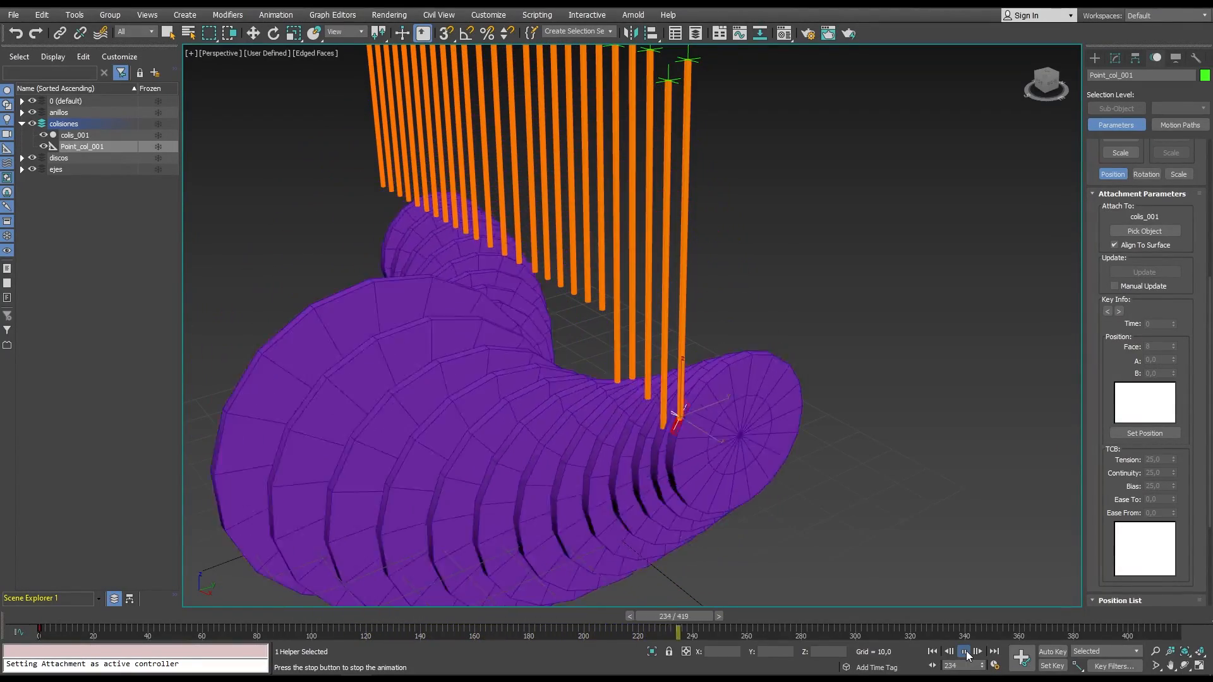
{"action": "left_click", "coordinate": [965, 651]}
{"action": "left_click", "coordinate": [933, 652]}
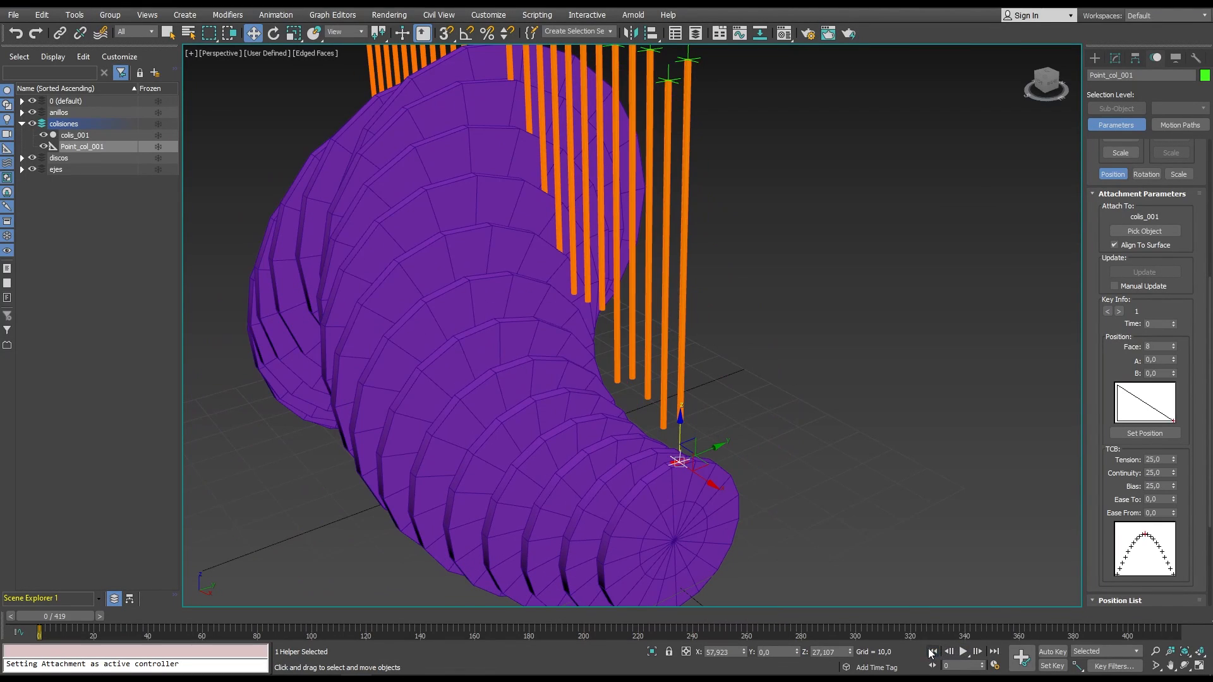
Apply a Position Constraint to the rod eje_001 targeting Point_col_001, and play the animation to check its motion.
{"action": "left_click", "coordinate": [683, 399]}
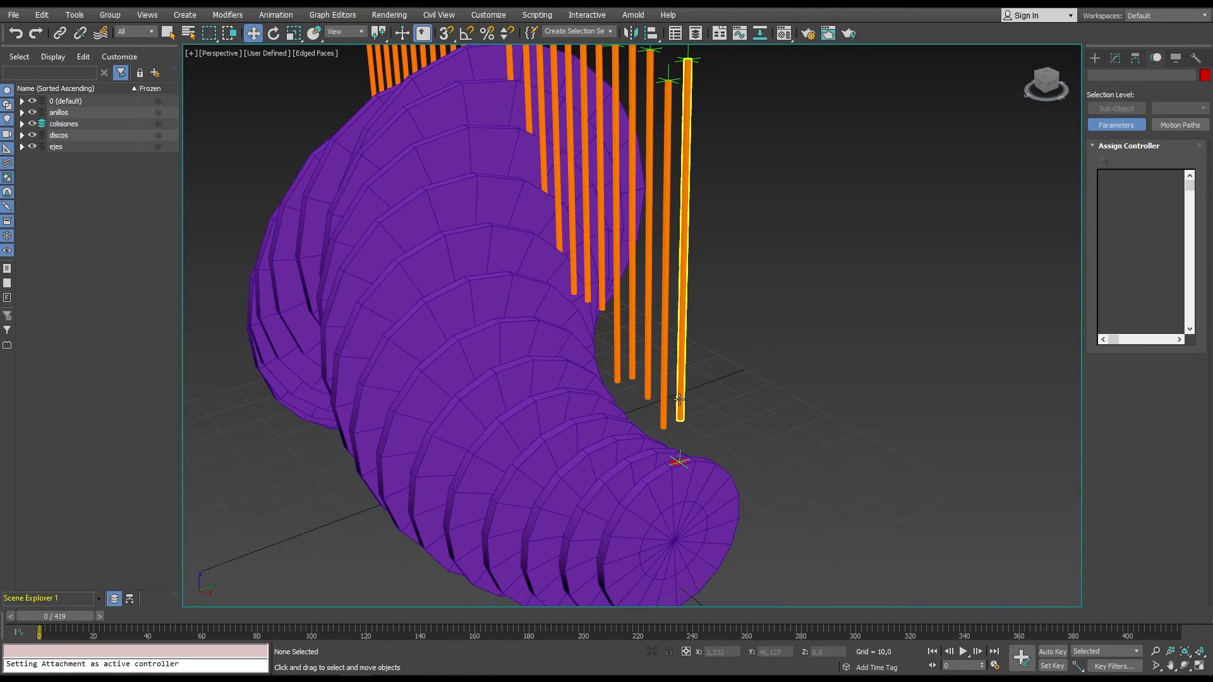
{"action": "left_click", "coordinate": [263, 16]}
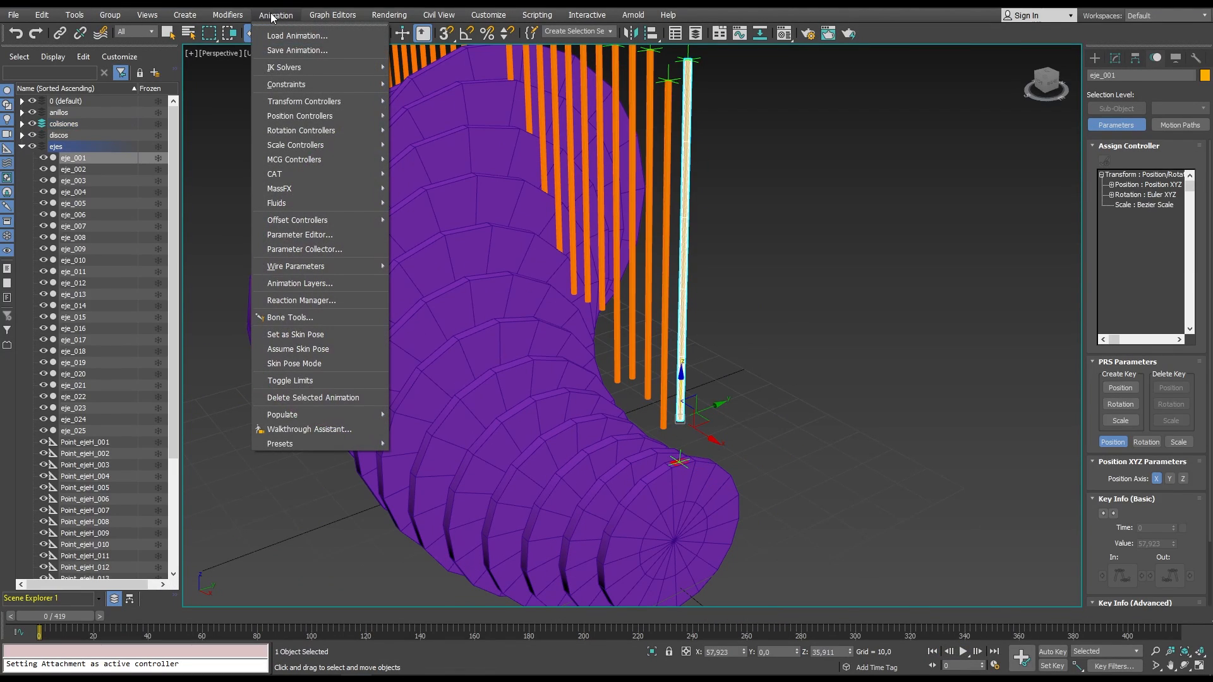
{"action": "mouse_move", "coordinate": [318, 82]}
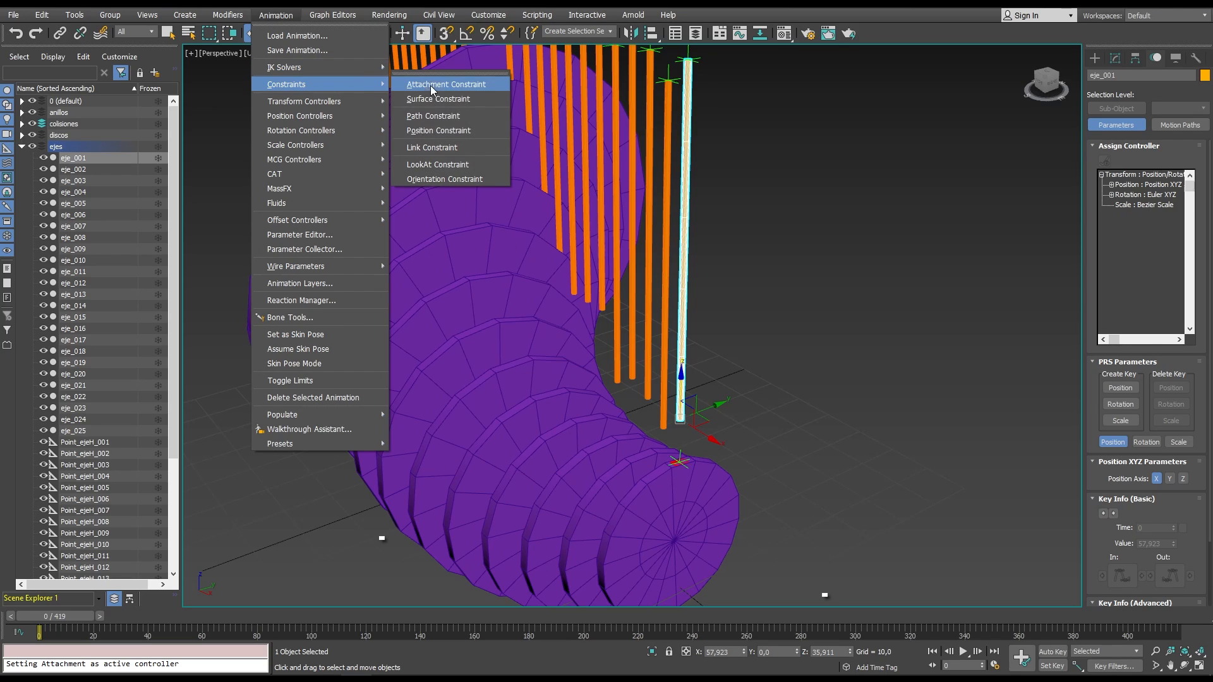
{"action": "left_click", "coordinate": [442, 129]}
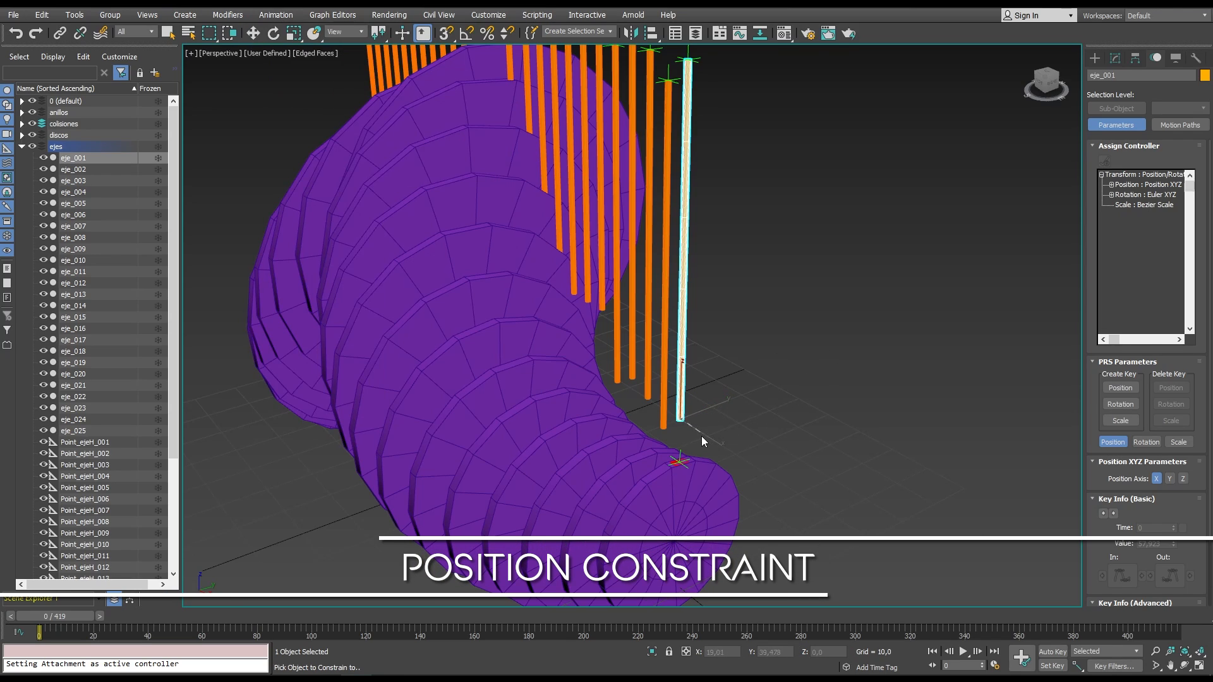
{"action": "left_click", "coordinate": [679, 460]}
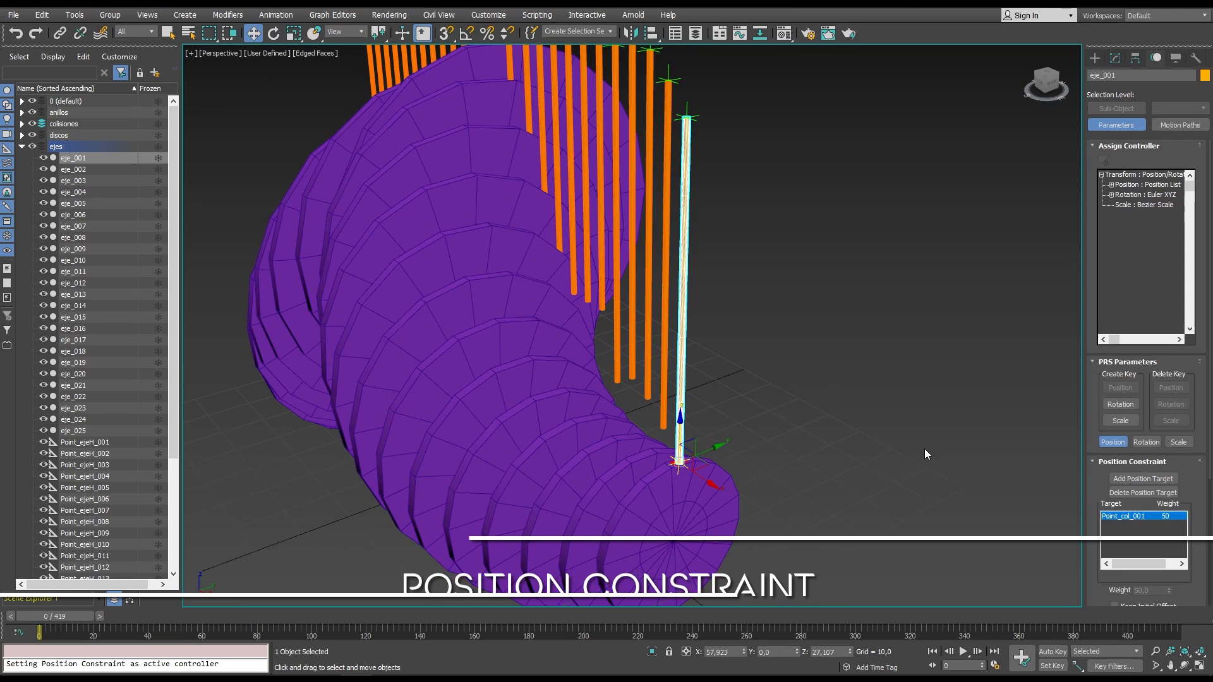
{"action": "scroll", "coordinate": [710, 203], "scroll_direction": "down", "scroll_amount": 3}
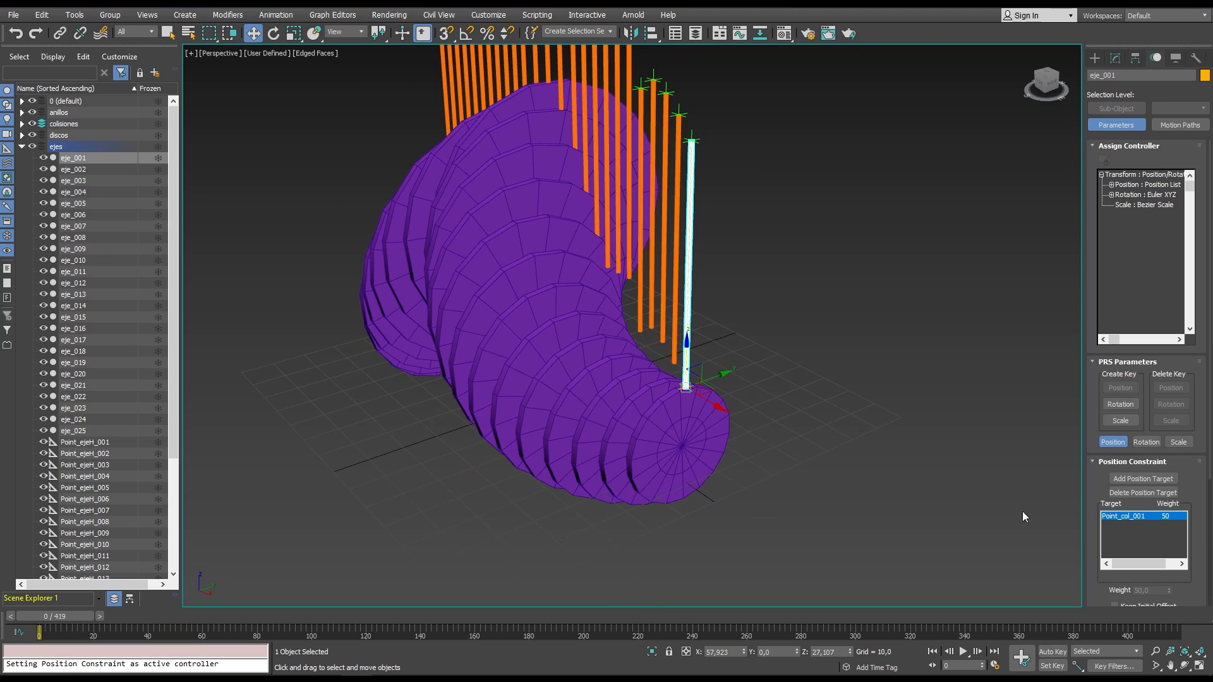
{"action": "left_click", "coordinate": [962, 655]}
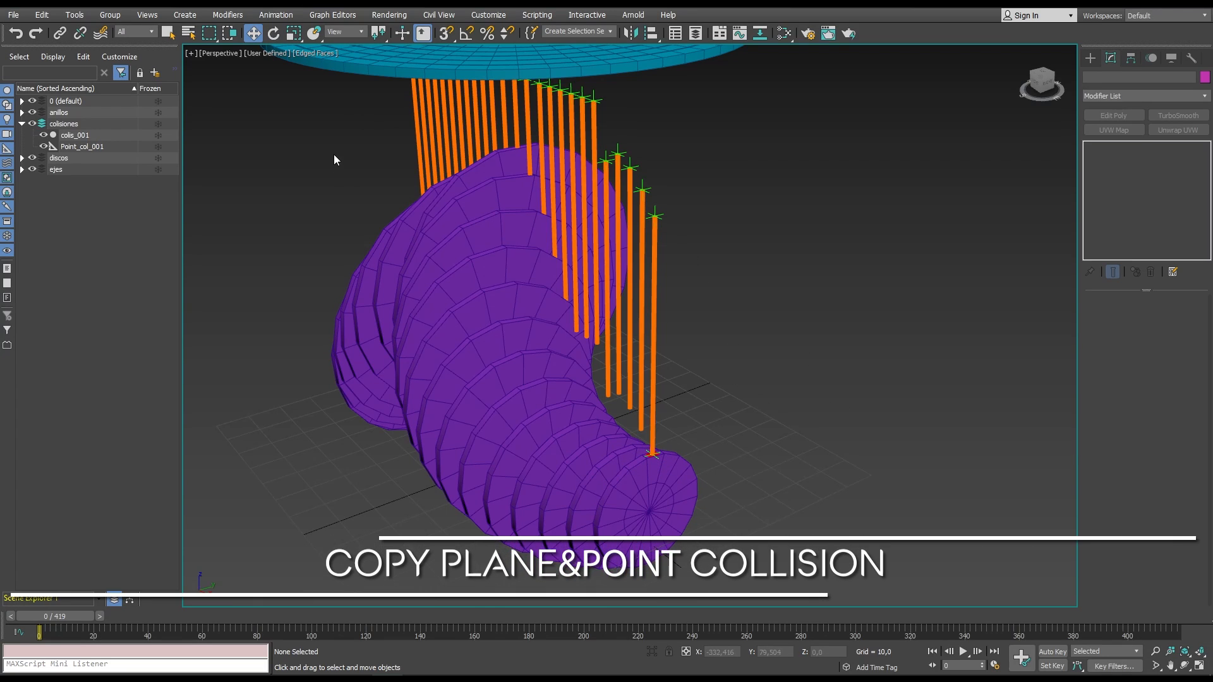
Hide the anillos layer to clear the blue rings from view.
{"action": "left_click", "coordinate": [31, 113]}
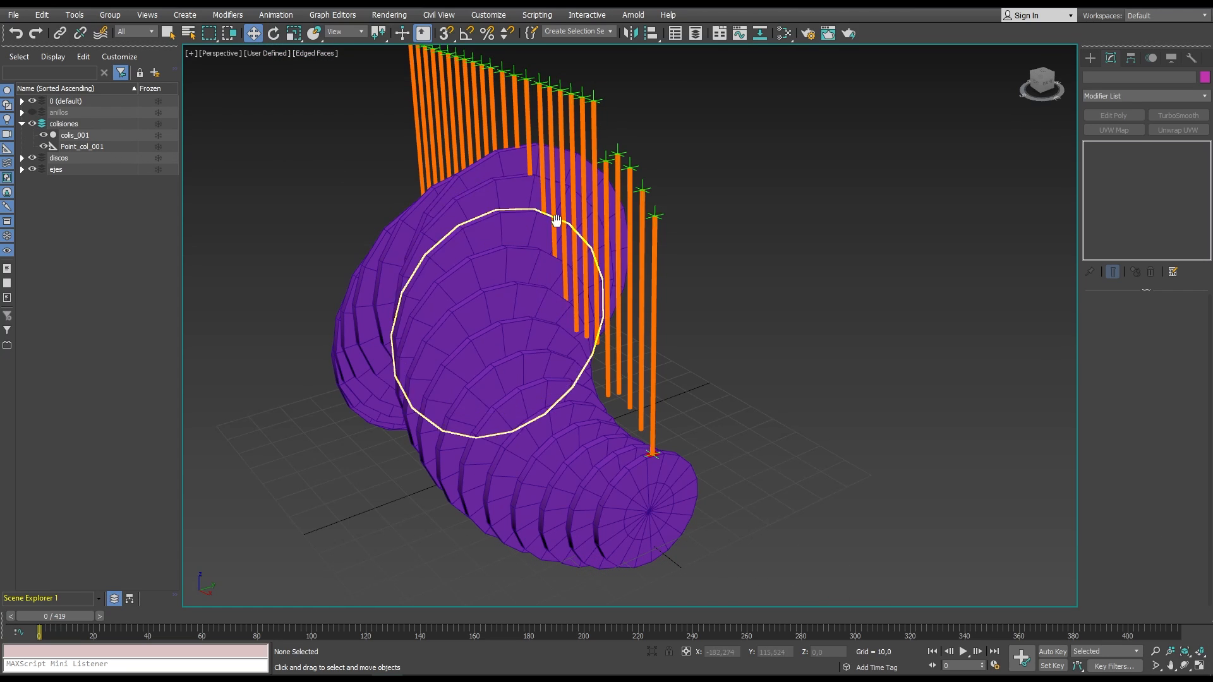
Remove disco_001 from the tyConform target objects of the collision plane colis_001.
{"action": "middle_click_drag", "start_coordinate": [610, 208], "coordinate": [611, 308], "text": "alt"}
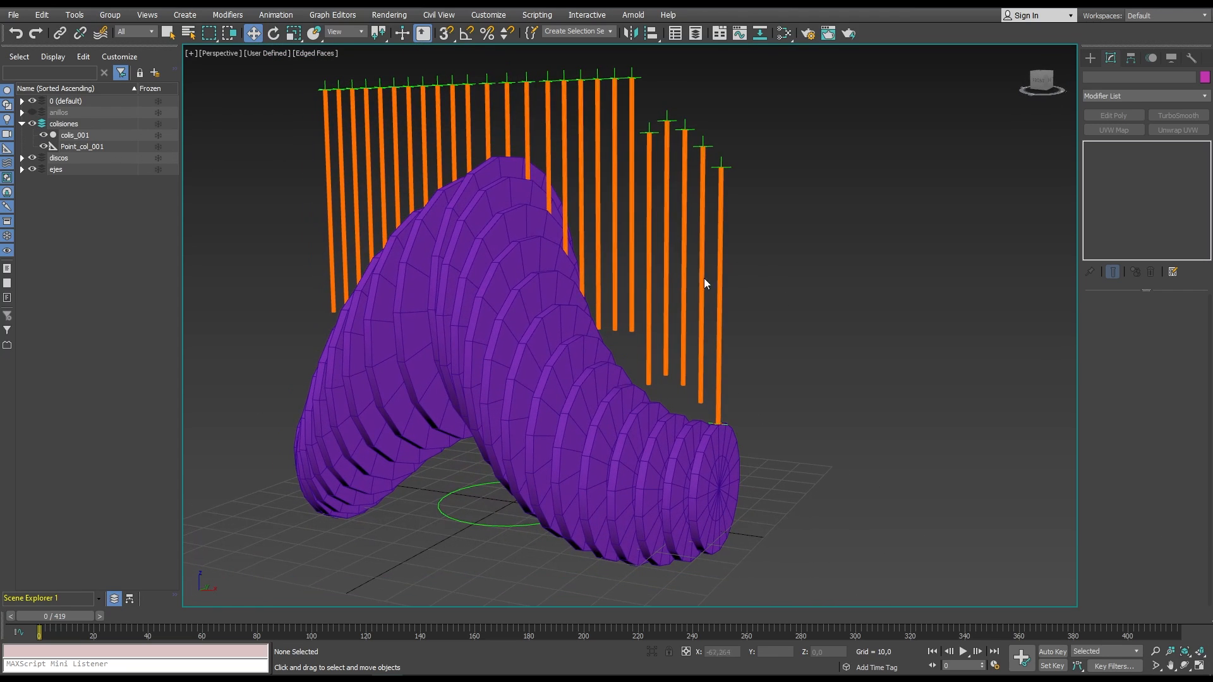
{"action": "left_click", "coordinate": [75, 135]}
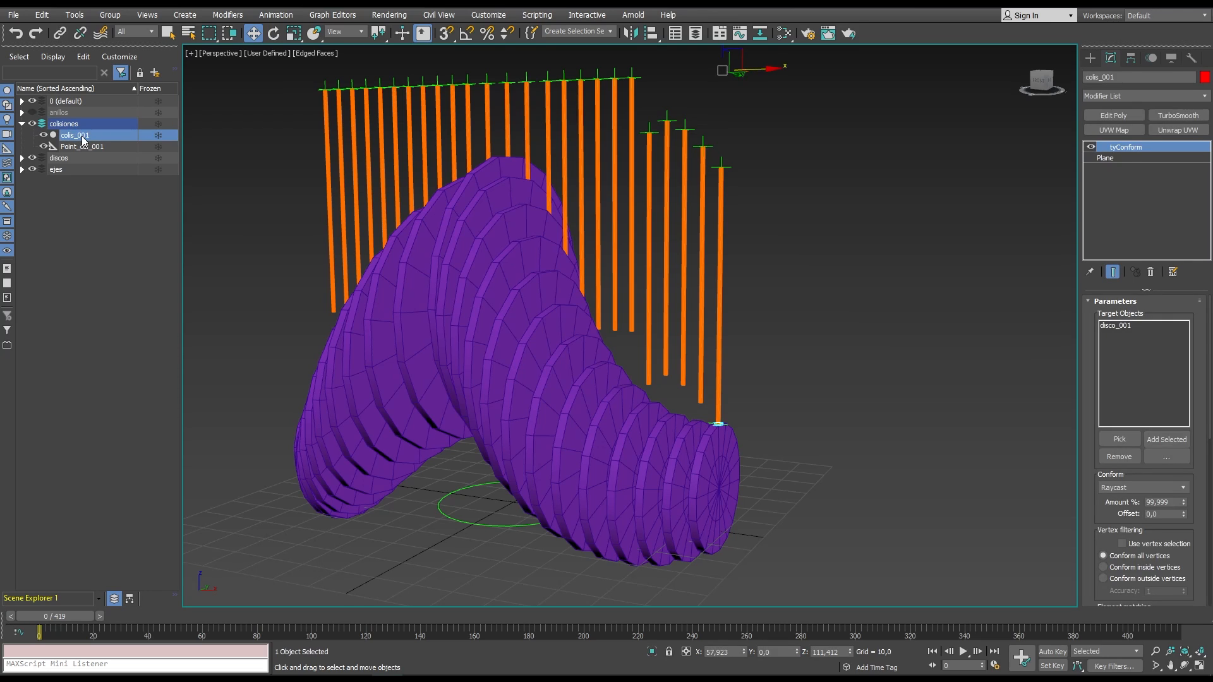
{"action": "left_click", "coordinate": [1115, 326]}
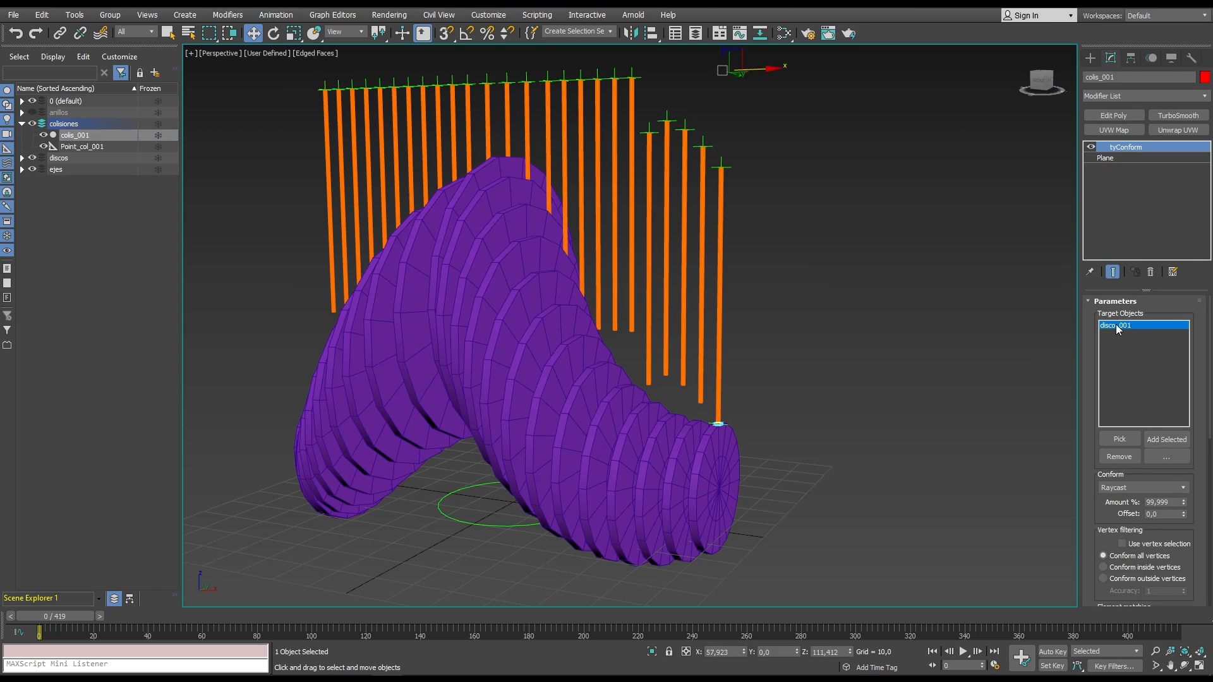
{"action": "left_click", "coordinate": [1107, 460]}
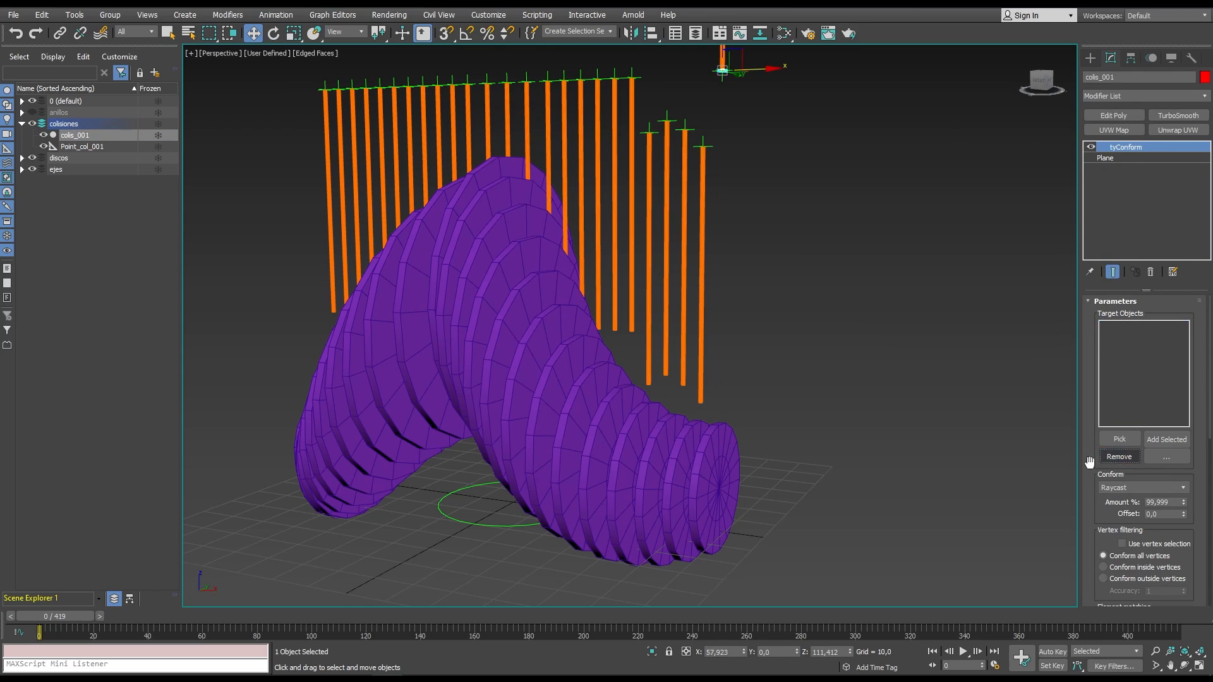
Raise the collision plane colis_001 to a Z height of about 120, above the row of rods.
{"action": "middle_click_drag", "start_coordinate": [791, 316], "coordinate": [828, 465]}
{"action": "middle_click_drag", "start_coordinate": [656, 301], "coordinate": [674, 302], "text": "alt"}
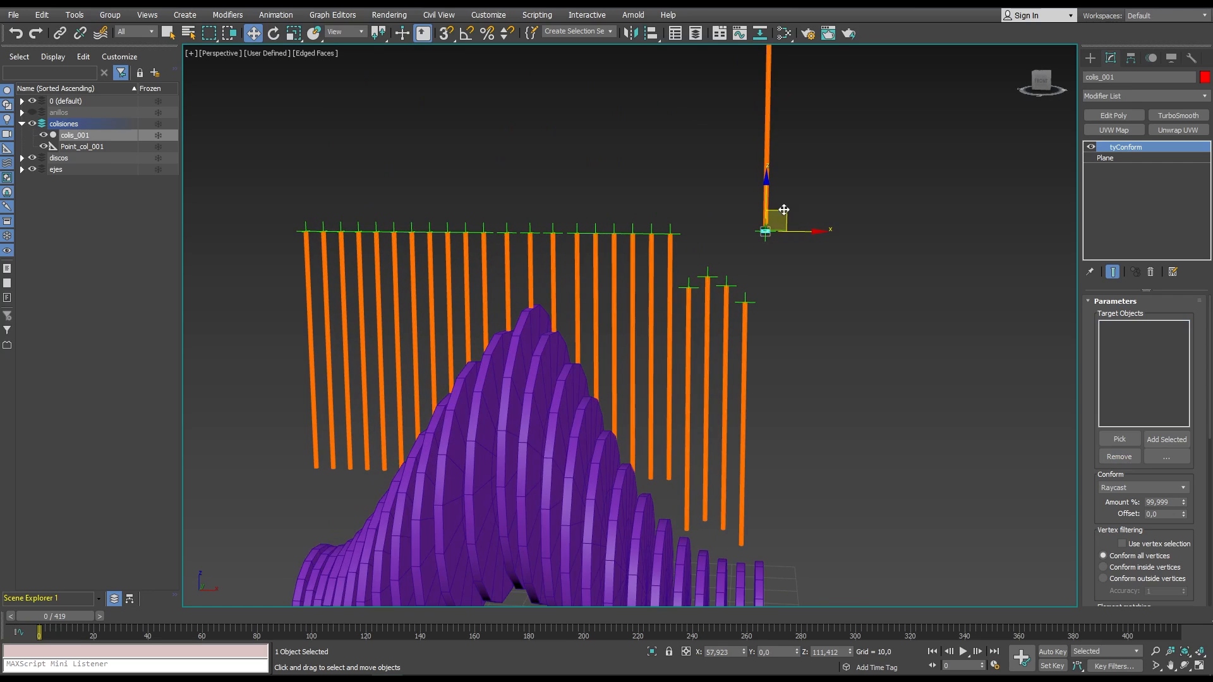
{"action": "left_click_drag", "start_coordinate": [783, 209], "coordinate": [737, 169]}
{"action": "middle_click_drag", "start_coordinate": [699, 164], "coordinate": [727, 191]}
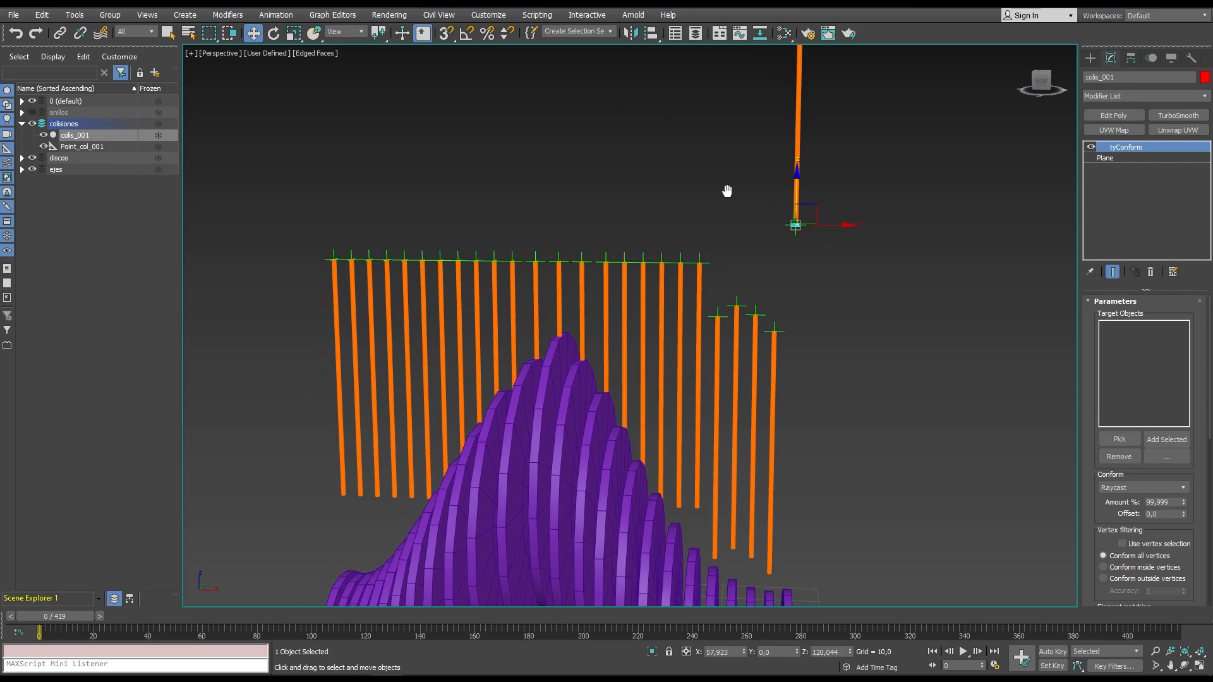
Clone colis_001 and Point_col_001 together along X as 24 independent copies spaced about 5 units apart, over the row of rods.
{"action": "left_click", "coordinate": [96, 146], "text": "ctrl"}
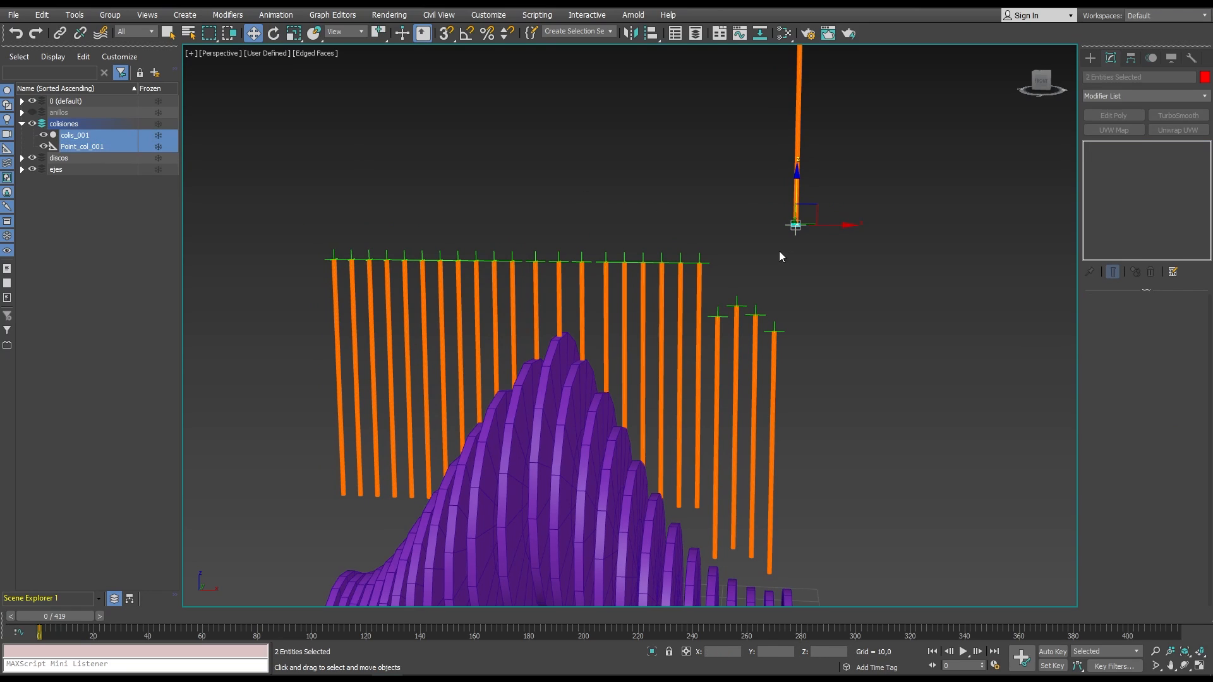
{"action": "left_click_drag", "start_coordinate": [828, 235], "coordinate": [810, 229], "text": "shift"}
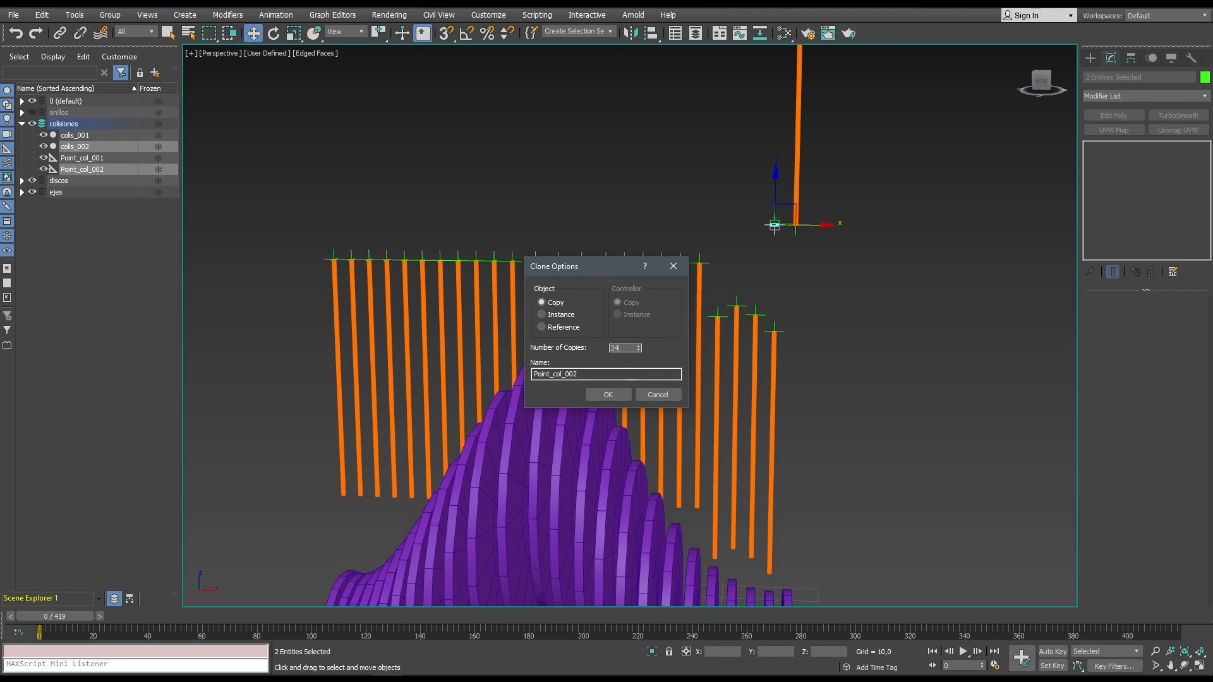
{"action": "left_click", "coordinate": [607, 395]}
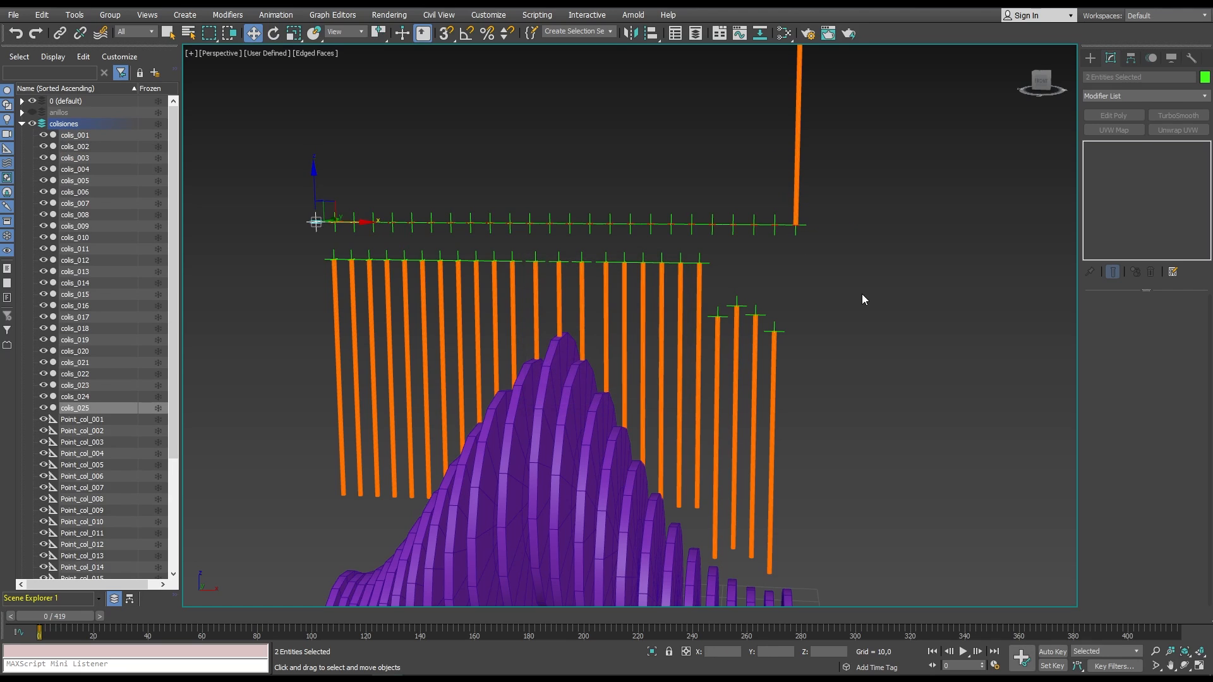
Hide the point helpers and align plane colis_002 to rod eje_002 in X and Y position only, pivot point to pivot point.
{"action": "middle_click_drag", "start_coordinate": [810, 264], "coordinate": [780, 271], "text": "alt"}
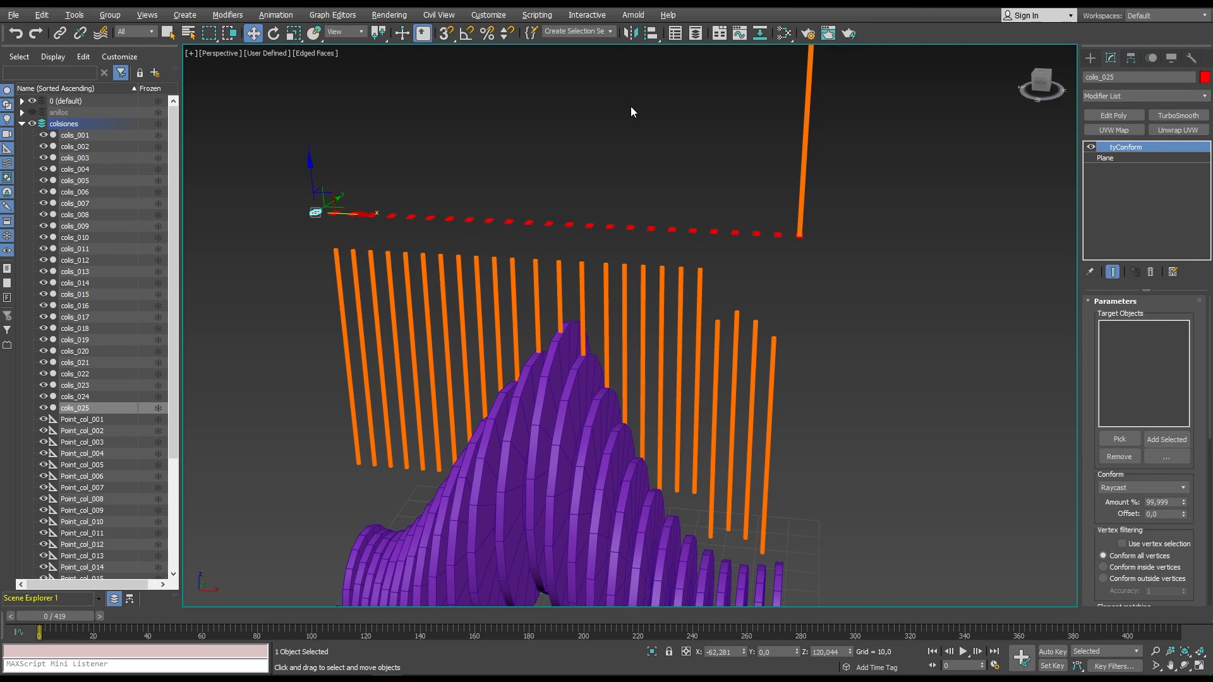
{"action": "scroll", "coordinate": [767, 221], "scroll_direction": "up", "scroll_amount": 4}
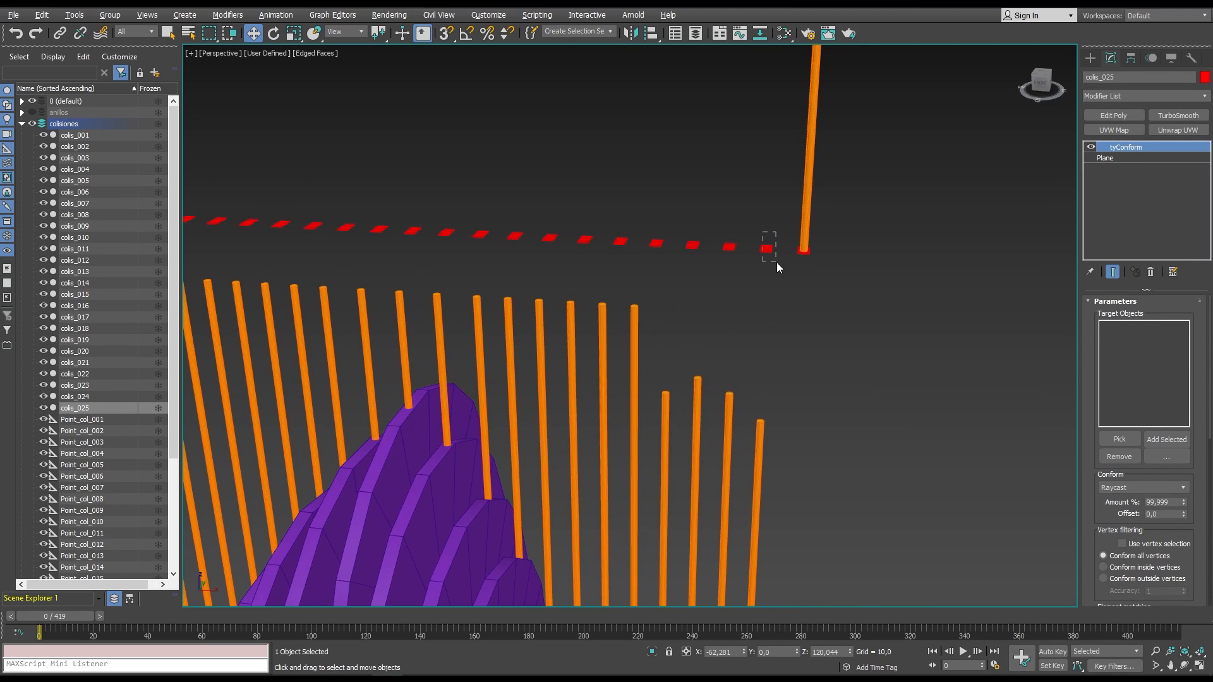
{"action": "left_click", "coordinate": [775, 263]}
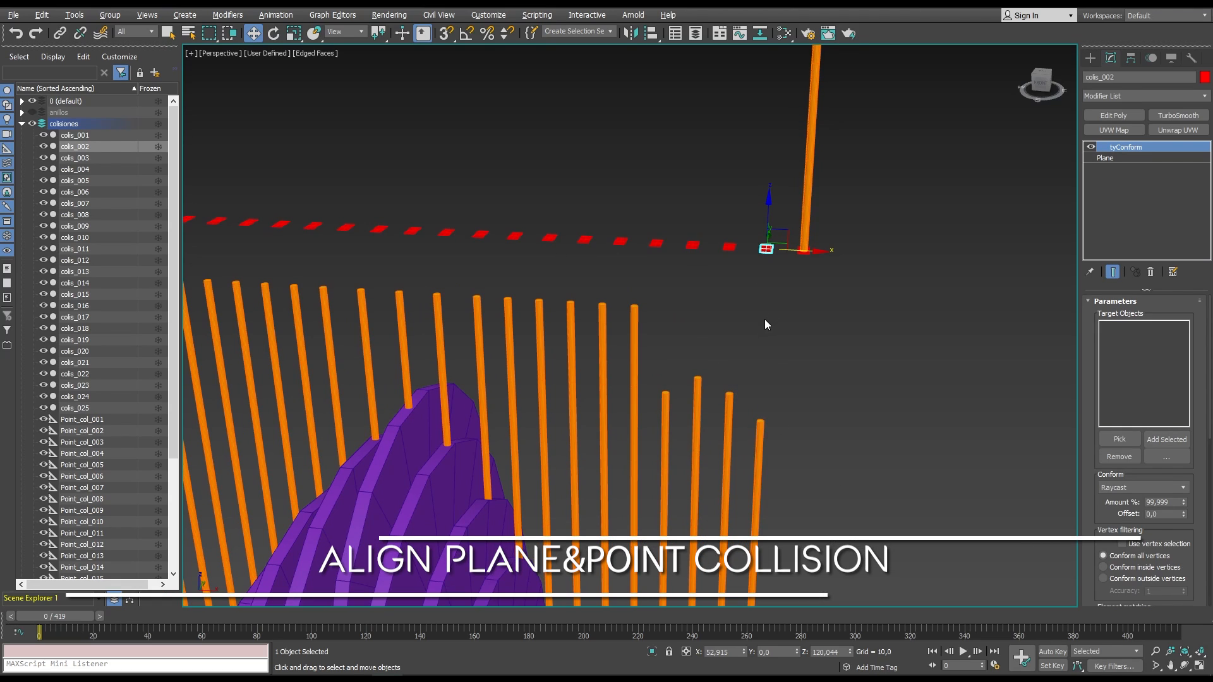
{"action": "key", "text": "alt+a"}
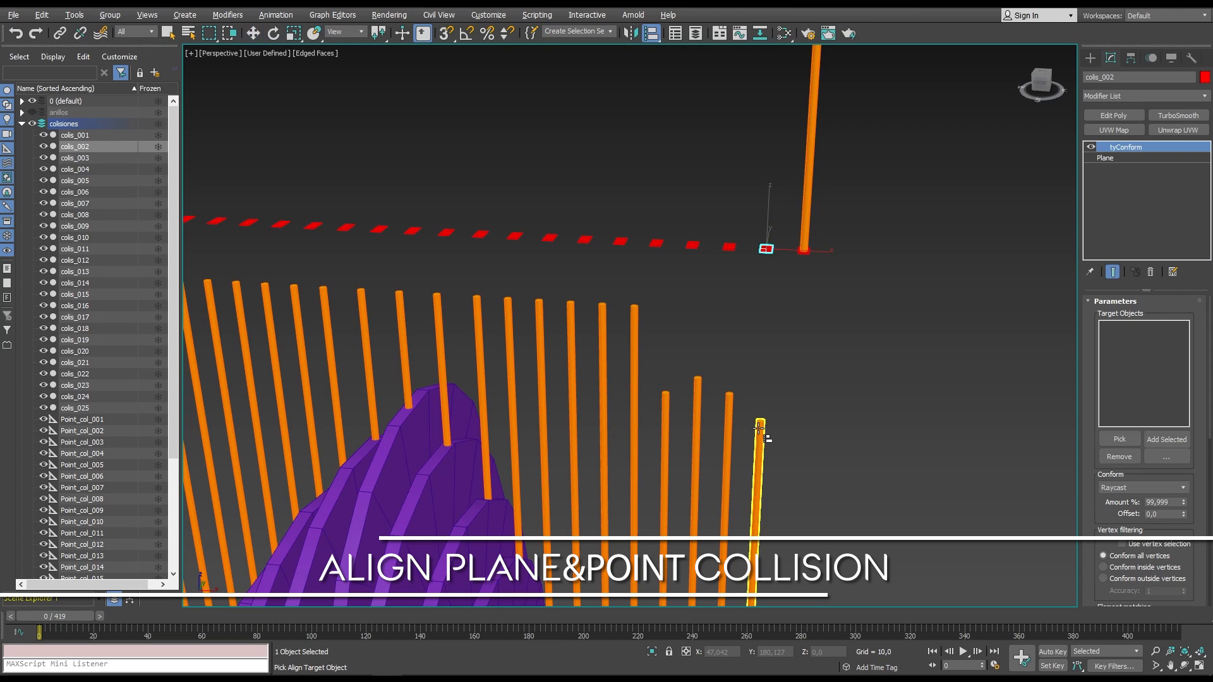
{"action": "left_click", "coordinate": [757, 480]}
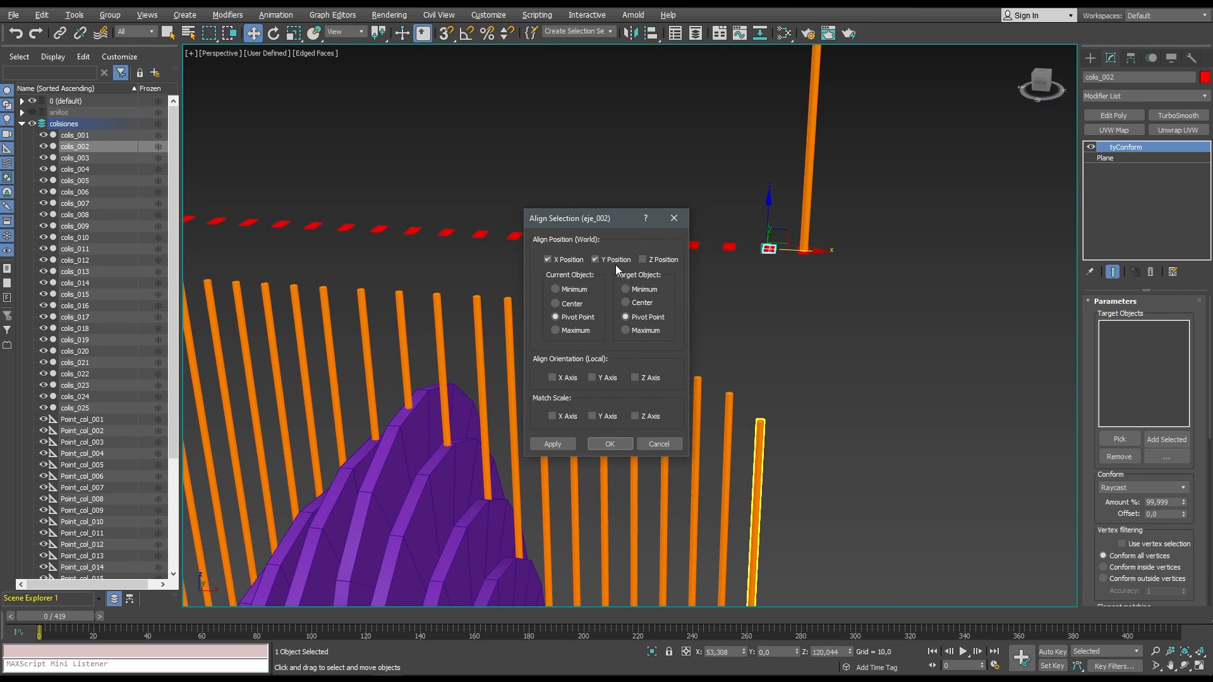
{"action": "left_click", "coordinate": [609, 444]}
Align planes colis_003 and colis_004 to rods eje_003 and eje_004 in X and Y, pivot to pivot.
{"action": "left_click_drag", "start_coordinate": [716, 230], "coordinate": [737, 273]}
{"action": "key", "text": "alt+a"}
{"action": "left_click", "coordinate": [728, 407]}
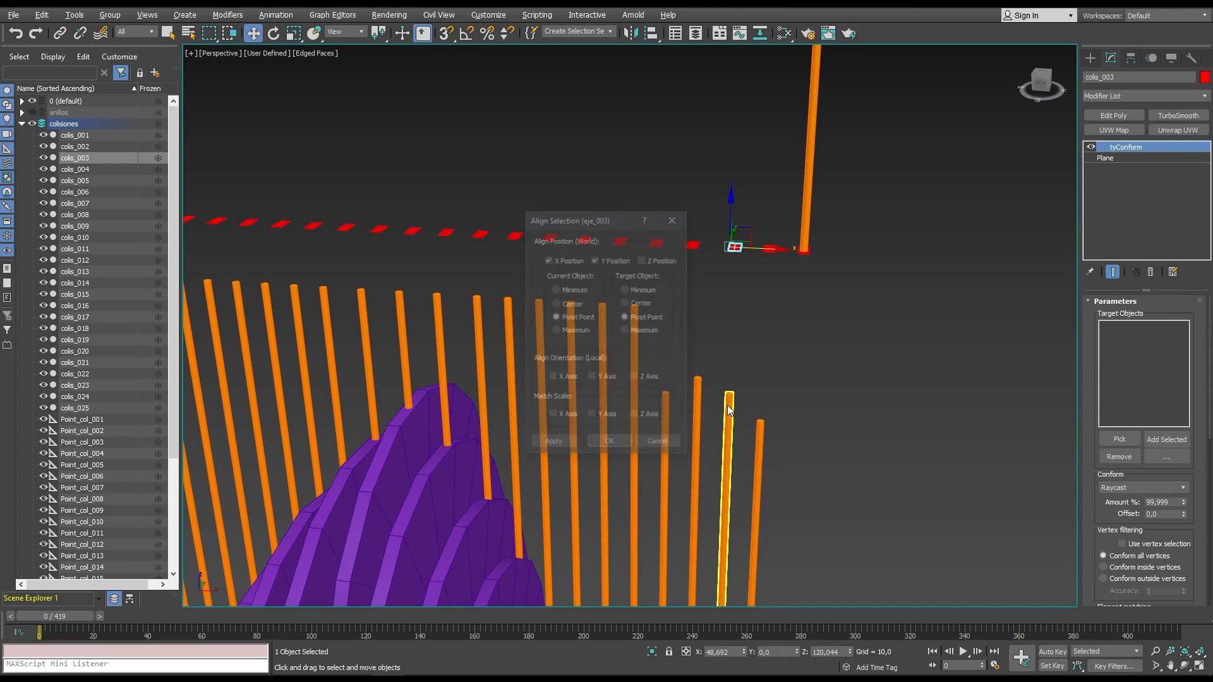
{"action": "key", "text": "Return"}
{"action": "left_click_drag", "start_coordinate": [687, 230], "coordinate": [708, 269]}
{"action": "key", "text": "alt+a"}
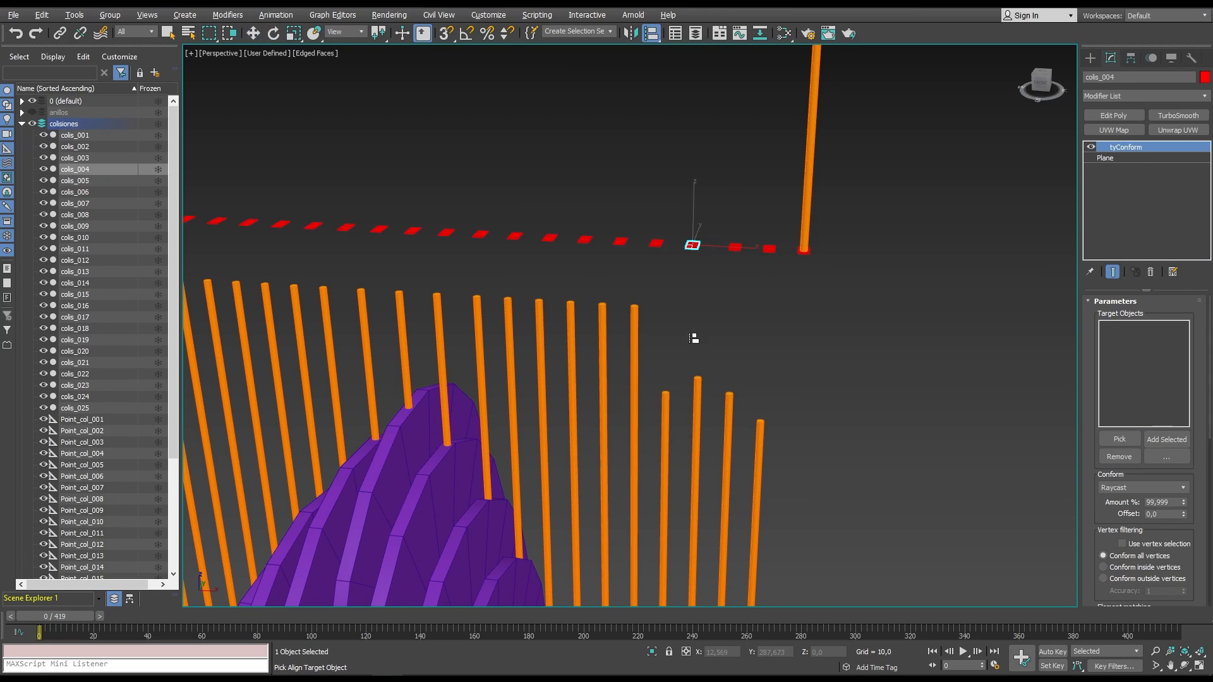
{"action": "left_click", "coordinate": [697, 391]}
{"action": "key", "text": "Return"}
Align planes colis_005 and colis_006 to the pivots of the fifth and sixth rods in X and Y.
{"action": "left_click_drag", "start_coordinate": [644, 226], "coordinate": [665, 265]}
{"action": "key", "text": "alt+a"}
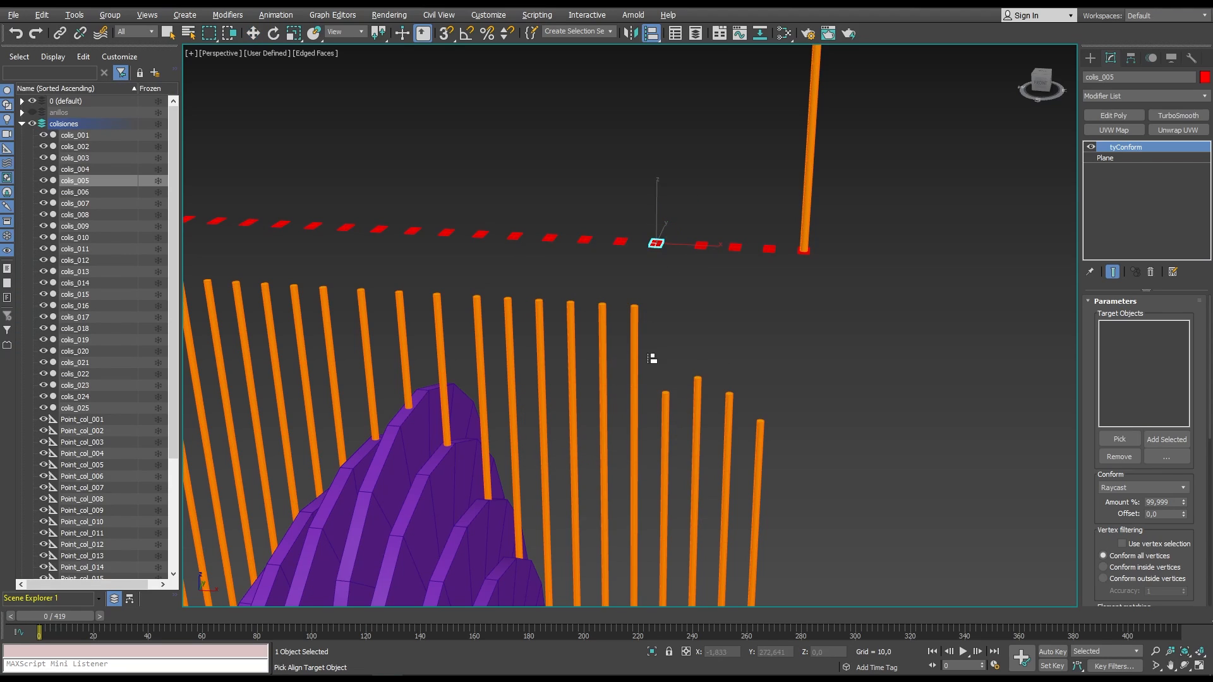
{"action": "left_click", "coordinate": [665, 414]}
{"action": "key", "text": "Return"}
{"action": "left_click_drag", "start_coordinate": [611, 211], "coordinate": [652, 291]}
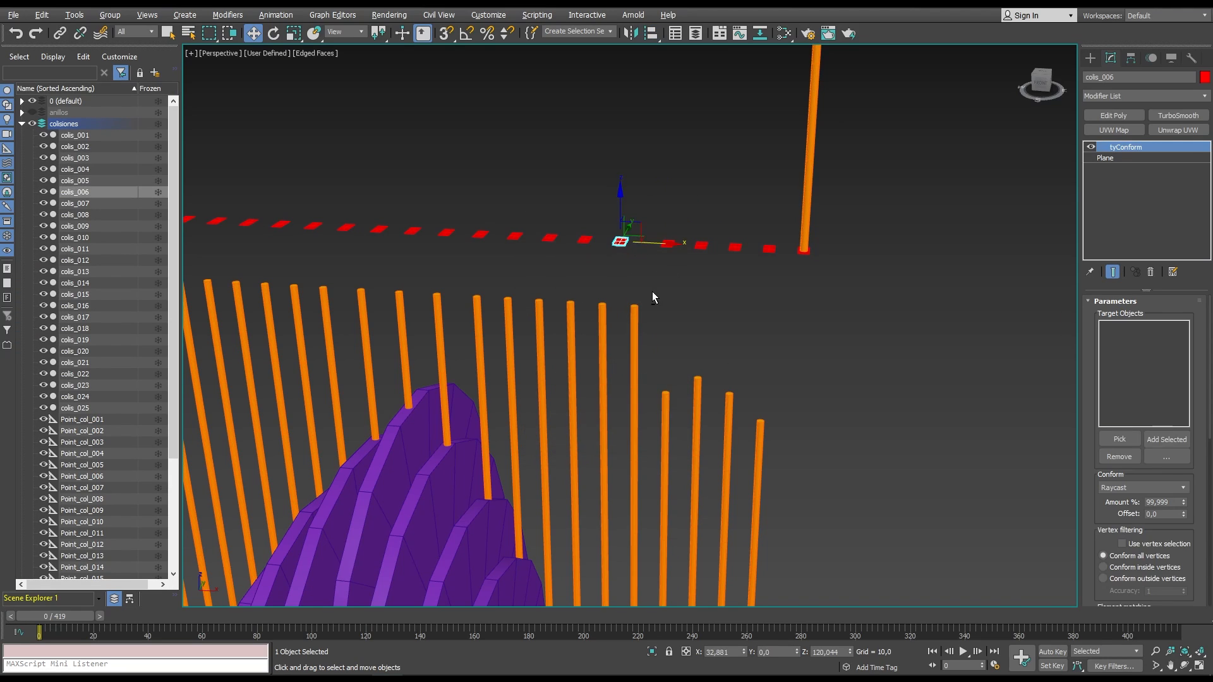
{"action": "key", "text": "alt+a"}
{"action": "left_click", "coordinate": [635, 318]}
{"action": "key", "text": "Return"}
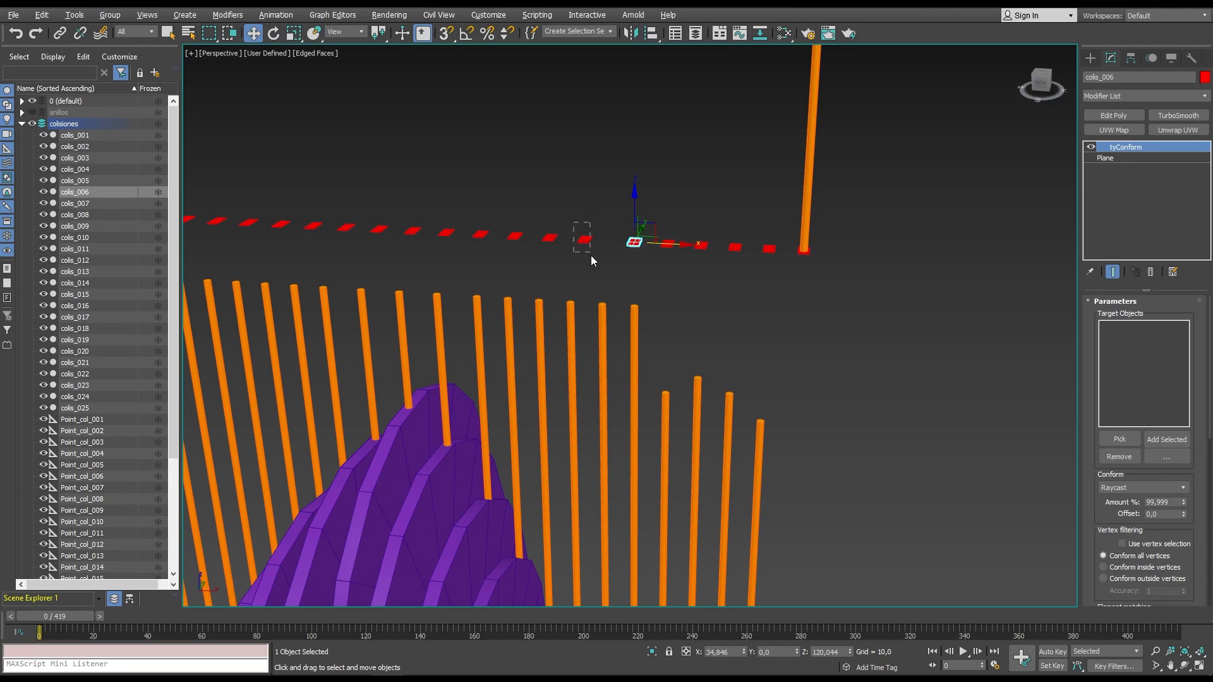
Align planes colis_007 and colis_008 to the pivots of the seventh and eighth rods in X and Y.
{"action": "left_click_drag", "start_coordinate": [591, 256], "coordinate": [595, 264]}
{"action": "key", "text": "alt+a"}
{"action": "left_click", "coordinate": [603, 310]}
{"action": "key", "text": "Return"}
{"action": "left_click_drag", "start_coordinate": [555, 229], "coordinate": [562, 259]}
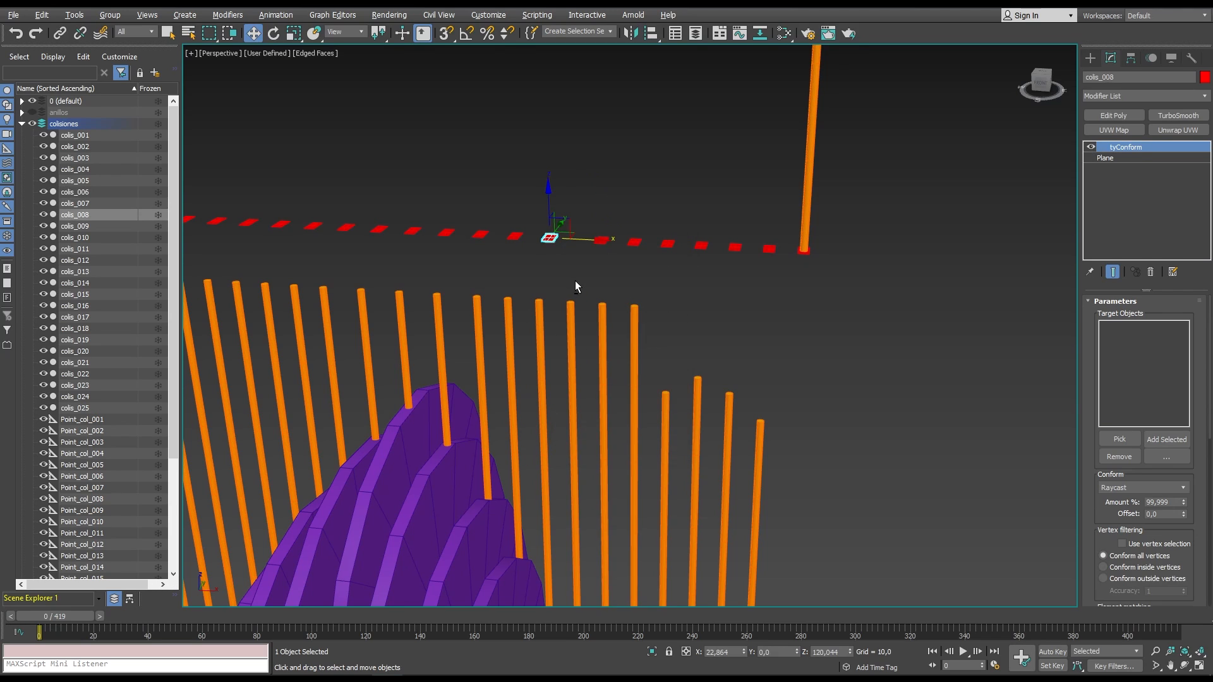
{"action": "key", "text": "alt+a"}
{"action": "left_click", "coordinate": [574, 311]}
{"action": "key", "text": "Return"}
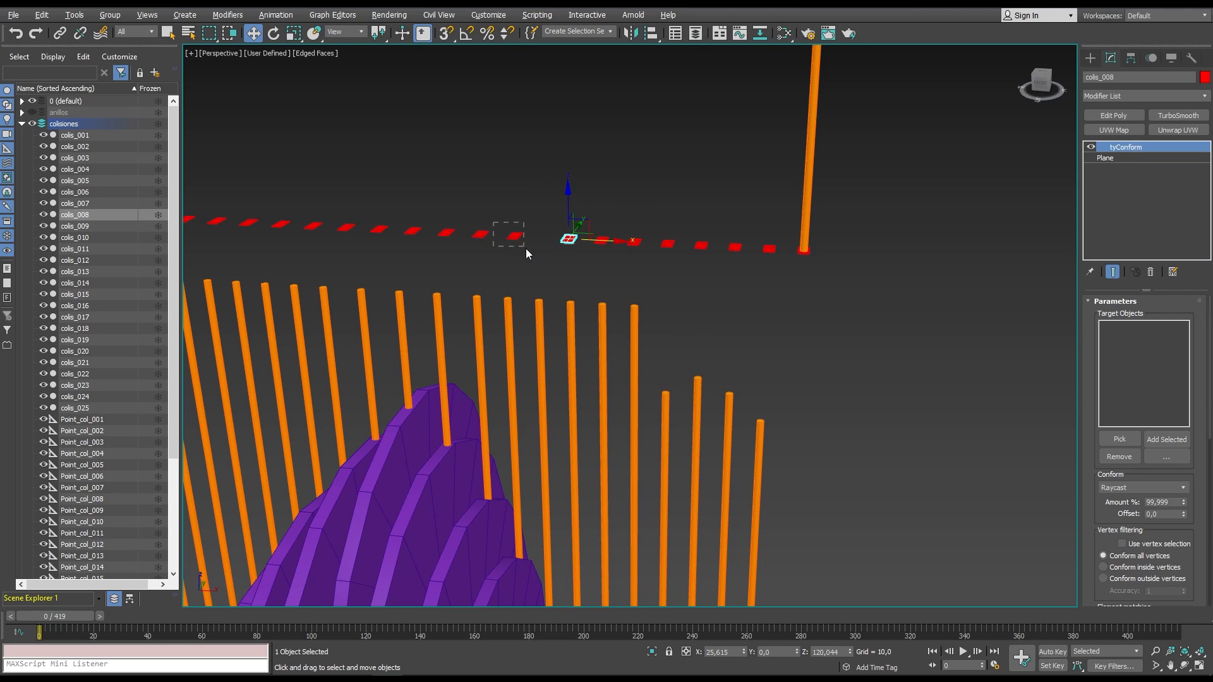
Align planes colis_009 and colis_010 to the pivots of the ninth and tenth rods in X and Y.
{"action": "left_click_drag", "start_coordinate": [494, 222], "coordinate": [526, 253]}
{"action": "key", "text": "alt+a"}
{"action": "left_click", "coordinate": [542, 304]}
{"action": "key", "text": "Return"}
{"action": "middle_click_drag", "start_coordinate": [557, 274], "coordinate": [678, 297]}
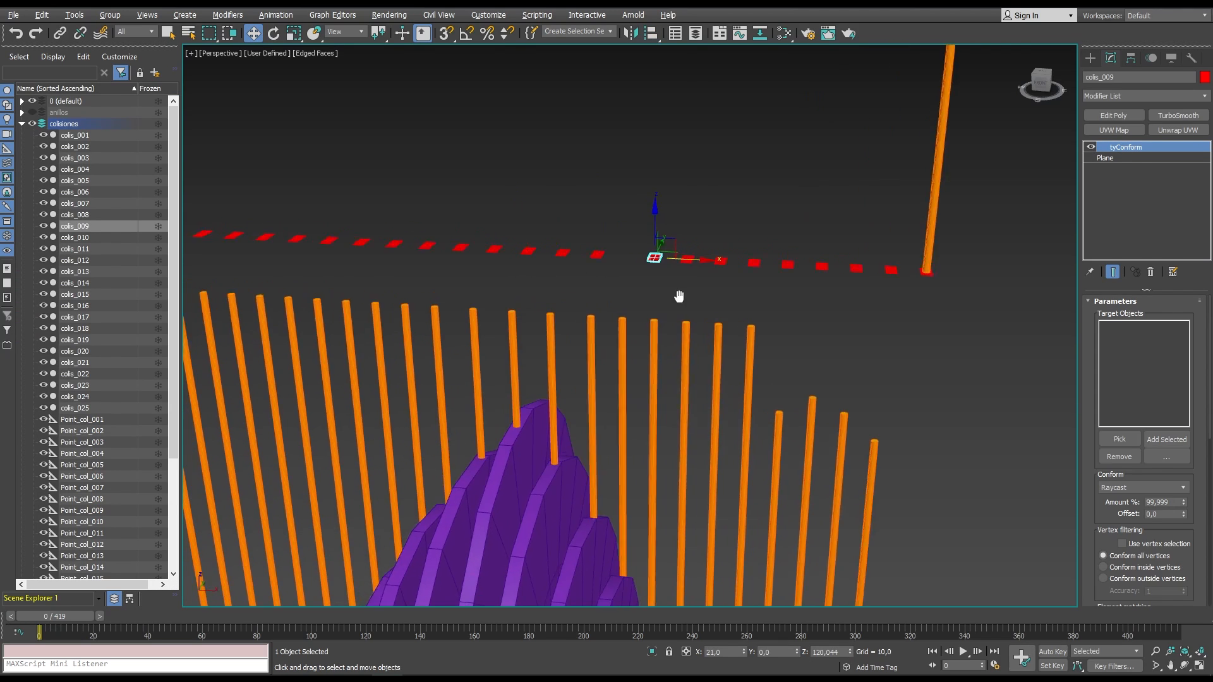
{"action": "left_click_drag", "start_coordinate": [654, 259], "coordinate": [686, 328]}
{"action": "key", "text": "alt+a"}
{"action": "left_click", "coordinate": [673, 343]}
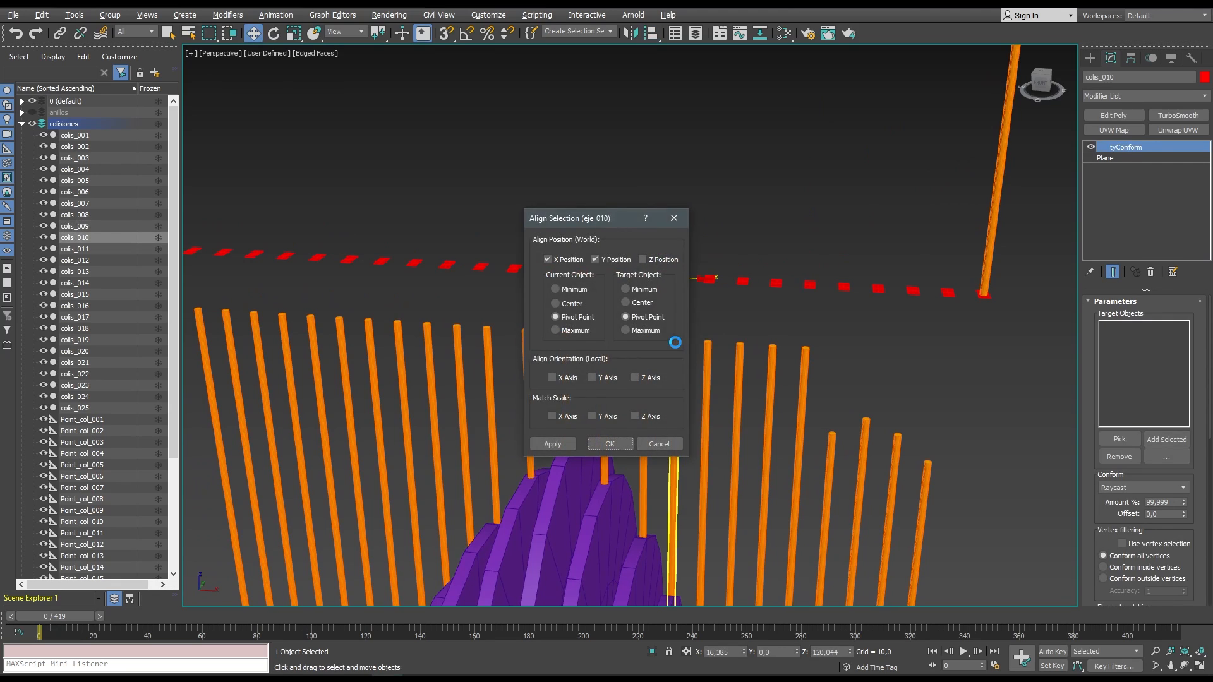
{"action": "key", "text": "Return"}
Align planes colis_011 and colis_012 to the pivots of the eleventh and twelfth rods in X and Y.
{"action": "left_click_drag", "start_coordinate": [620, 248], "coordinate": [600, 312]}
{"action": "key", "text": "alt+a"}
{"action": "left_click", "coordinate": [644, 343]}
{"action": "key", "text": "Return"}
{"action": "key", "text": "alt+a"}
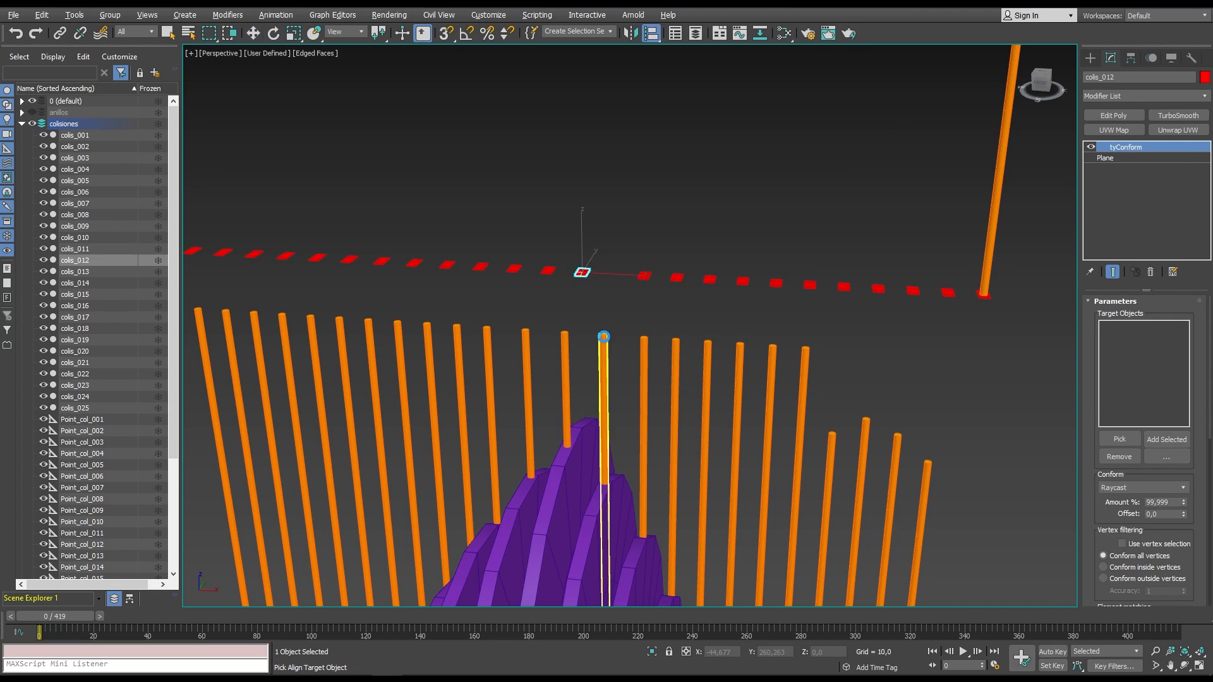
{"action": "left_click", "coordinate": [603, 337]}
{"action": "key", "text": "Return"}
Align planes colis_013 and colis_014 to the pivots of the thirteenth and fourteenth rods in X and Y.
{"action": "left_click_drag", "start_coordinate": [544, 268], "coordinate": [566, 320]}
{"action": "key", "text": "alt+a"}
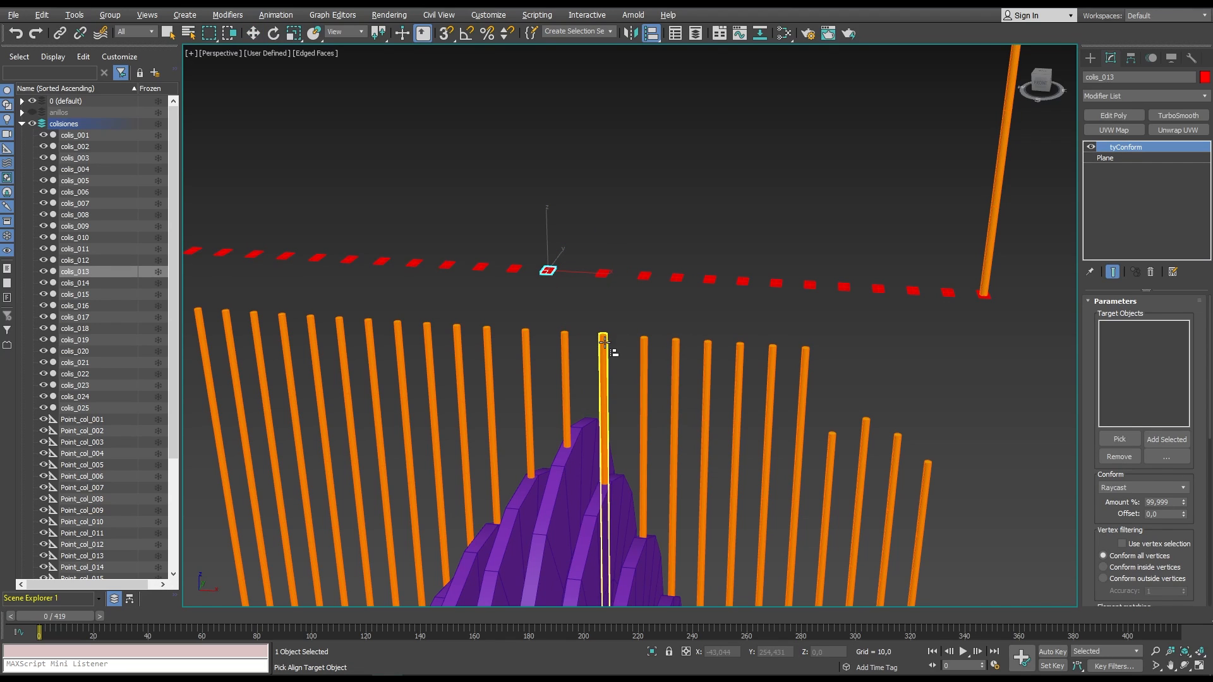
{"action": "left_click", "coordinate": [564, 341]}
{"action": "key", "text": "Return"}
{"action": "left_click_drag", "start_coordinate": [512, 244], "coordinate": [540, 287]}
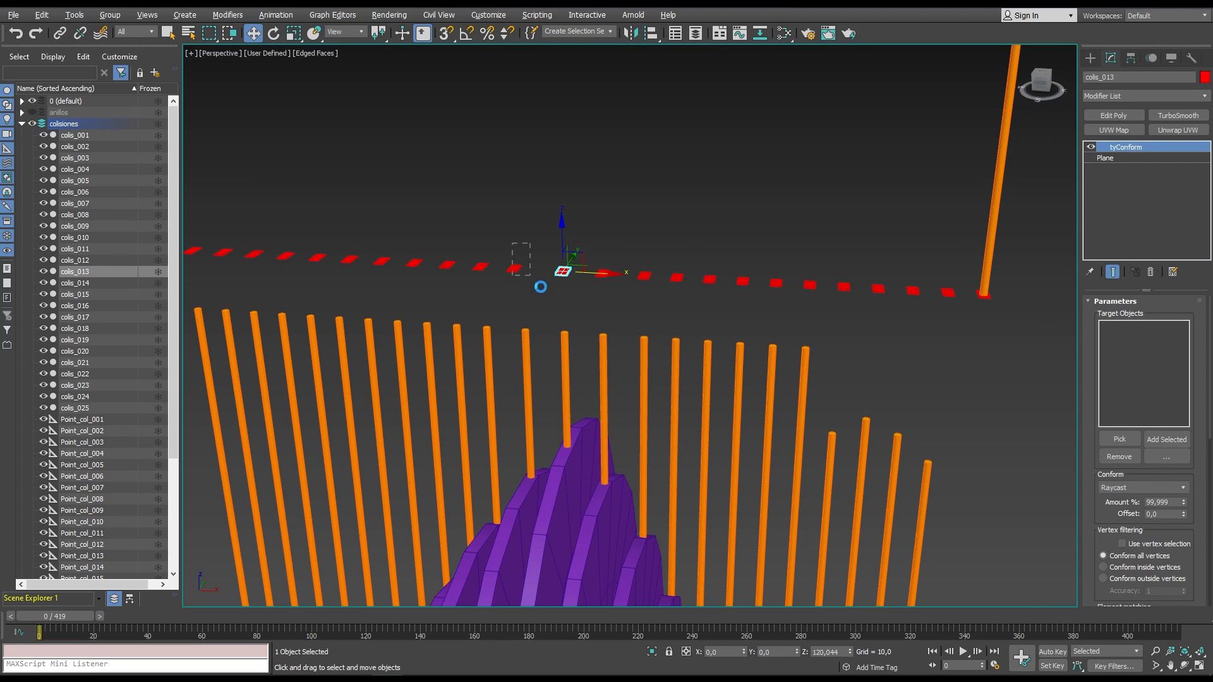
{"action": "key", "text": "alt+a"}
{"action": "left_click", "coordinate": [525, 333]}
{"action": "key", "text": "Return"}
Align planes colis_015 and colis_016 to the pivots of the fifteenth and sixteenth rods in X and Y.
{"action": "middle_click_drag", "start_coordinate": [539, 318], "coordinate": [718, 300]}
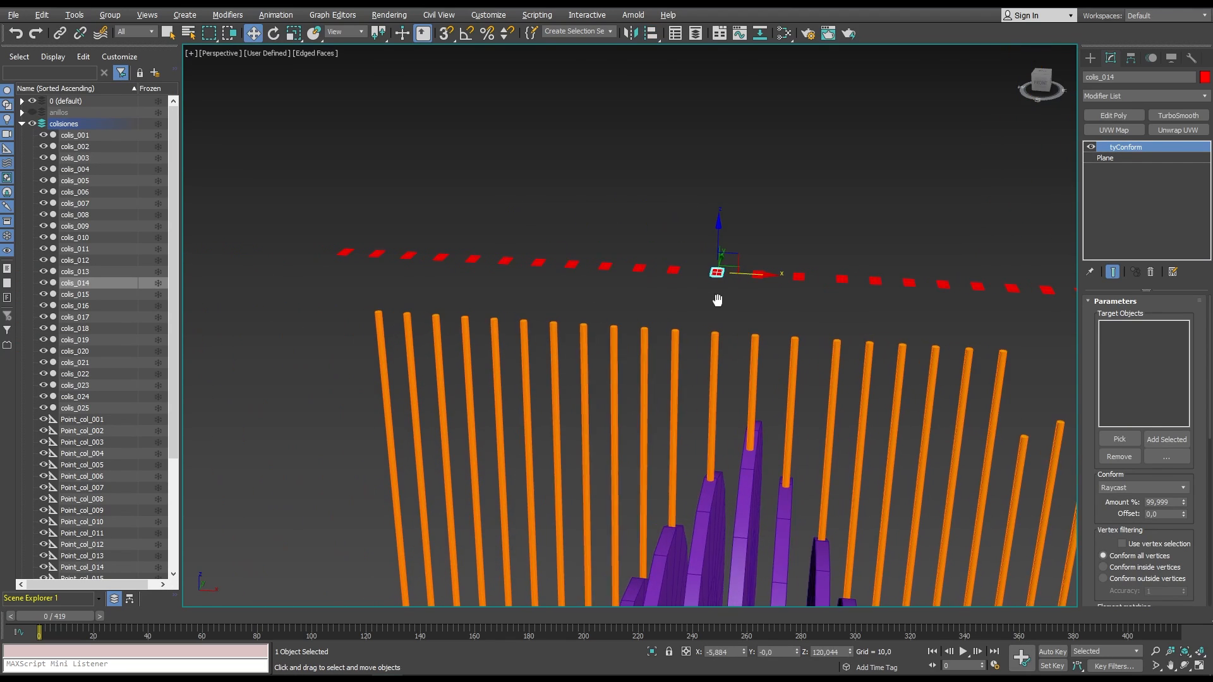
{"action": "left_click_drag", "start_coordinate": [662, 255], "coordinate": [687, 285]}
{"action": "key", "text": "alt+a"}
{"action": "left_click", "coordinate": [676, 333]}
{"action": "key", "text": "Return"}
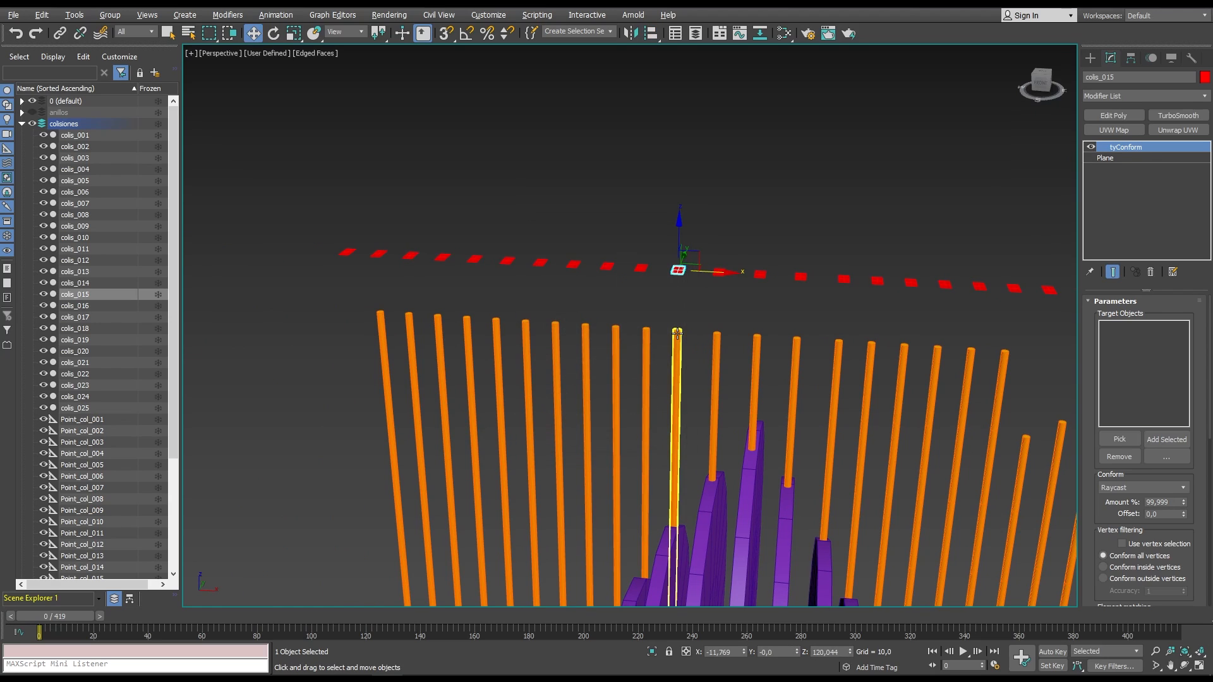
{"action": "left_click_drag", "start_coordinate": [639, 248], "coordinate": [662, 289]}
{"action": "key", "text": "alt+a"}
{"action": "left_click", "coordinate": [645, 333]}
{"action": "key", "text": "Return"}
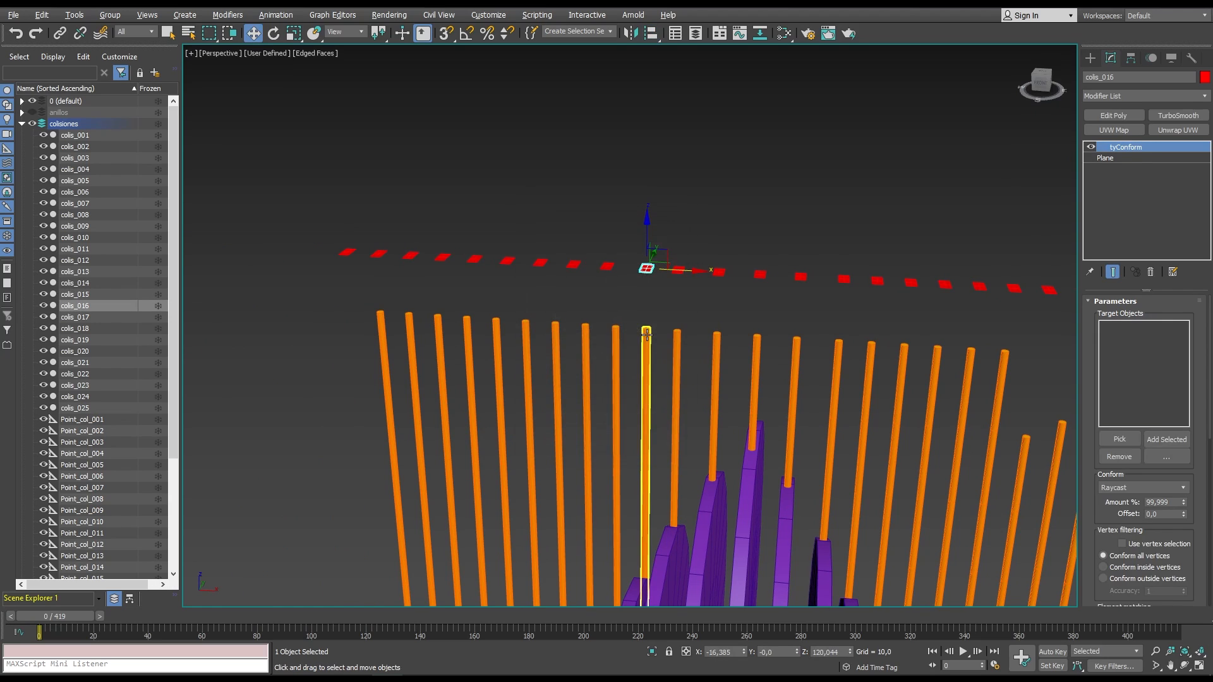
Align plane colis_017 to the seventeenth rod and colis_018 to eje_018 in X and Y, pivot to pivot.
{"action": "left_click_drag", "start_coordinate": [601, 248], "coordinate": [585, 294]}
{"action": "key", "text": "alt+a"}
{"action": "left_click", "coordinate": [615, 333]}
{"action": "key", "text": "Return"}
{"action": "key", "text": "alt+a"}
{"action": "left_click", "coordinate": [586, 333]}
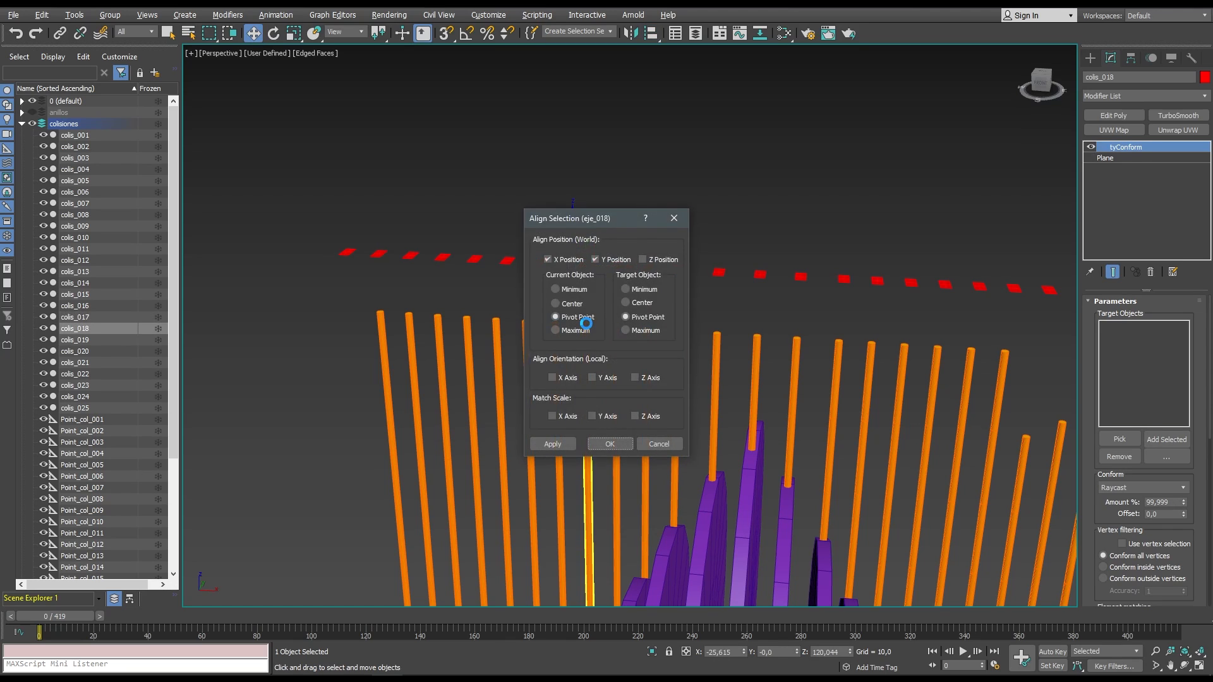
{"action": "key", "text": "Return"}
Align planes colis_019 and colis_020 to the pivots of the nineteenth and twentieth rods in X and Y.
{"action": "left_click_drag", "start_coordinate": [534, 251], "coordinate": [522, 278]}
{"action": "key", "text": "alt+a"}
{"action": "left_click", "coordinate": [554, 334]}
{"action": "key", "text": "Return"}
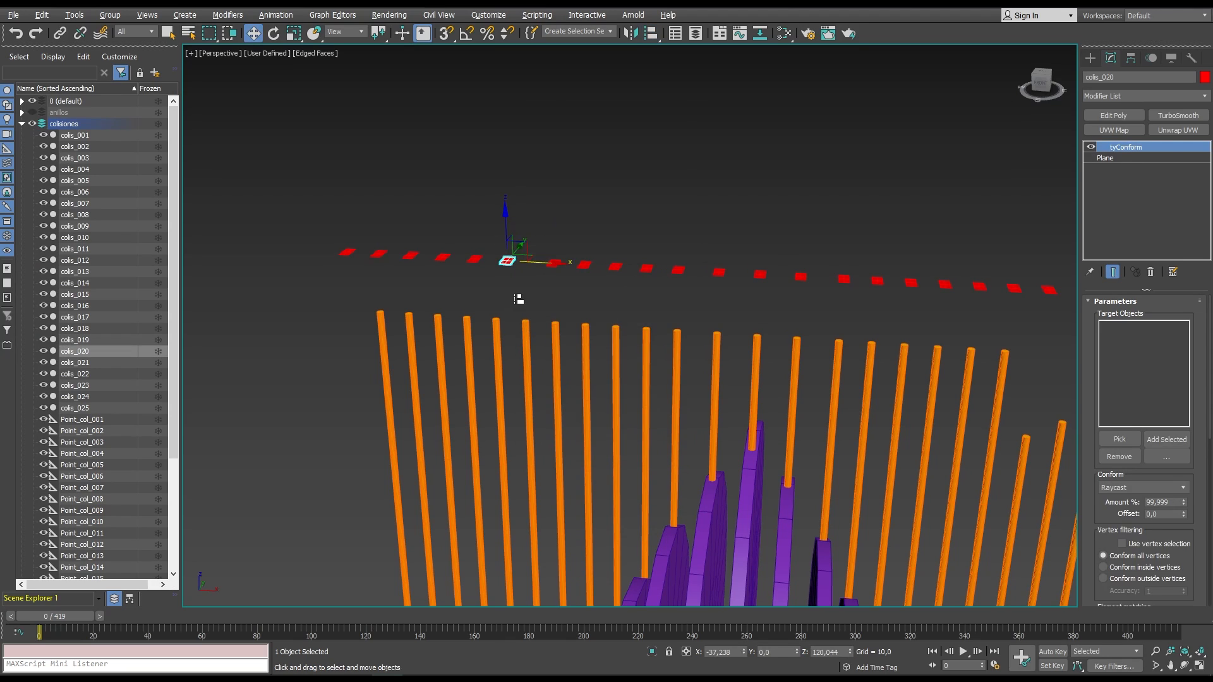
{"action": "key", "text": "alt+a"}
{"action": "left_click", "coordinate": [526, 324]}
{"action": "key", "text": "Return"}
Align planes colis_021 and colis_022 to the pivots of the twenty-first and twenty-second rods in X and Y.
{"action": "left_click_drag", "start_coordinate": [470, 247], "coordinate": [484, 275]}
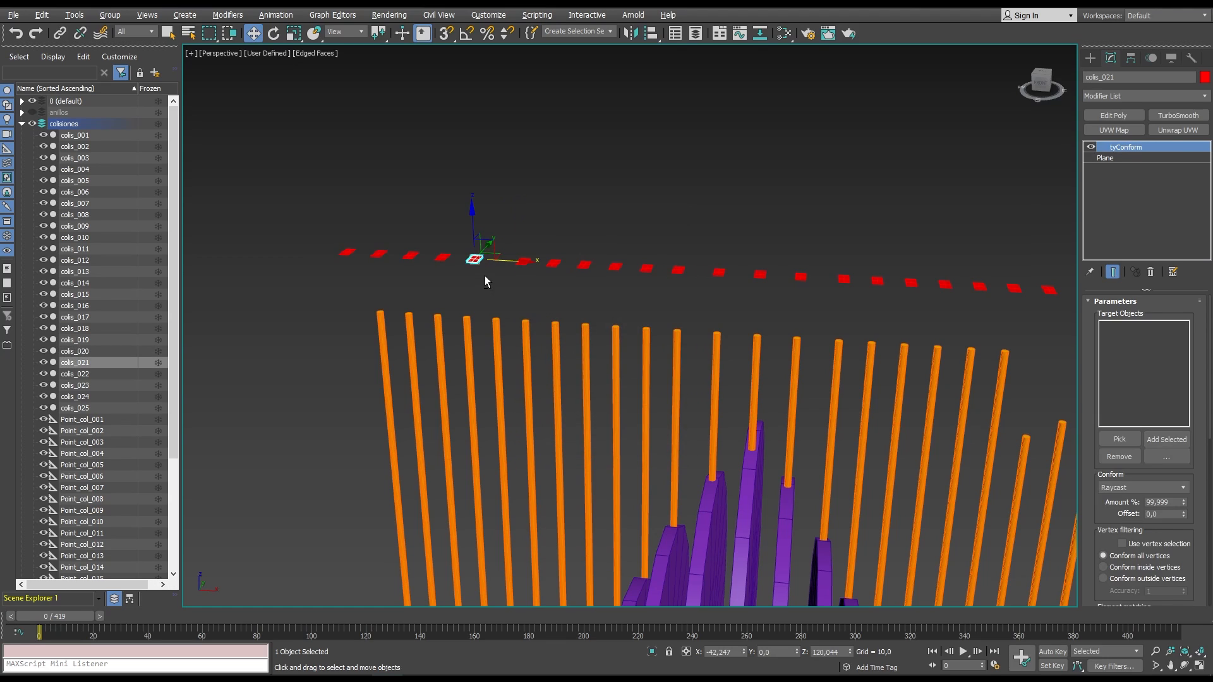
{"action": "key", "text": "alt+a"}
{"action": "left_click", "coordinate": [496, 321]}
{"action": "key", "text": "Return"}
{"action": "left_click_drag", "start_coordinate": [435, 245], "coordinate": [451, 271]}
{"action": "key", "text": "alt+a"}
{"action": "left_click", "coordinate": [468, 324]}
{"action": "key", "text": "Return"}
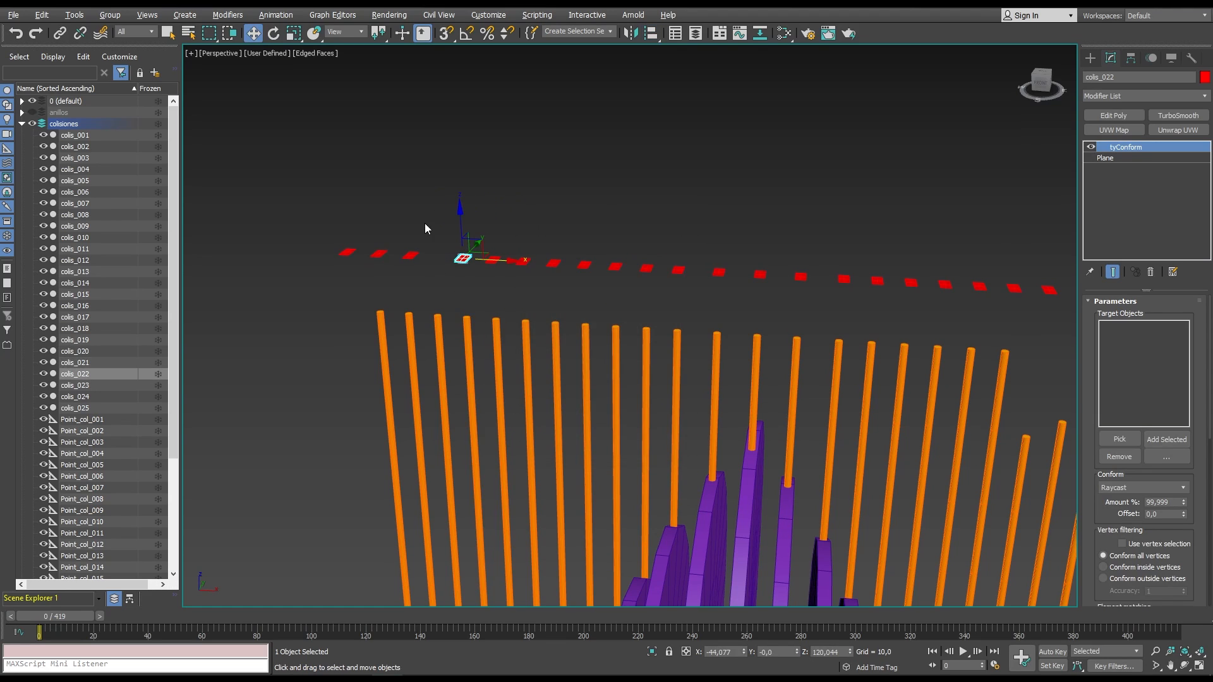
Align planes colis_023 and colis_024 to the pivots of the twenty-third and twenty-fourth rods in X and Y.
{"action": "left_click_drag", "start_coordinate": [408, 222], "coordinate": [391, 269]}
{"action": "key", "text": "alt+a"}
{"action": "left_click", "coordinate": [438, 316]}
{"action": "key", "text": "Return"}
{"action": "key", "text": "alt+a"}
{"action": "left_click", "coordinate": [411, 325]}
{"action": "key", "text": "Return"}
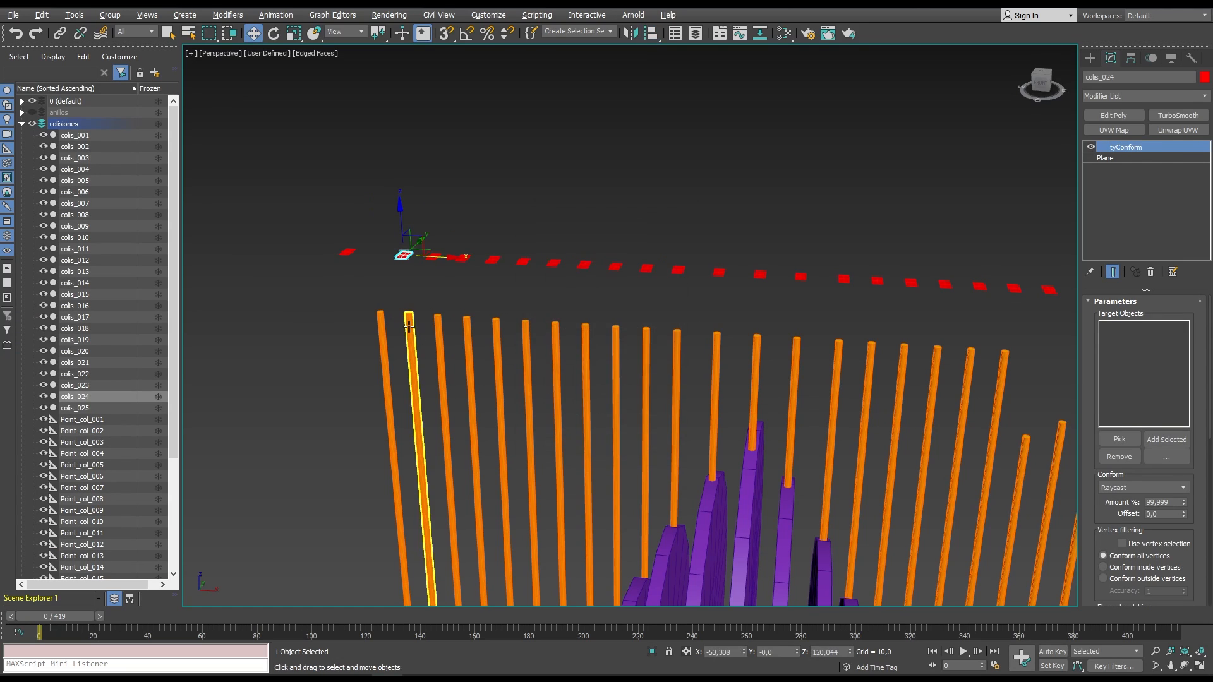
Align plane colis_025 to the pivot of the twenty-fifth rod in X and Y.
{"action": "left_click_drag", "start_coordinate": [348, 229], "coordinate": [362, 272]}
{"action": "key", "text": "alt+a"}
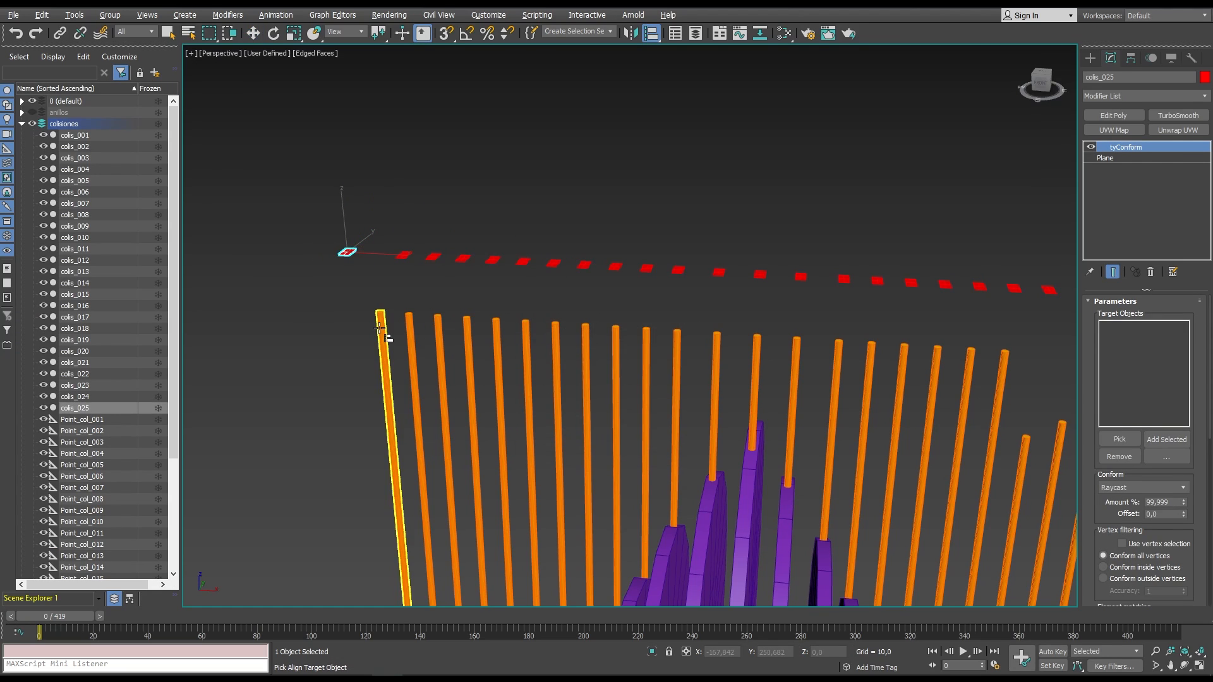
{"action": "left_click", "coordinate": [381, 332]}
{"action": "key", "text": "Return"}
{"action": "middle_click_drag", "start_coordinate": [839, 255], "coordinate": [651, 203], "text": "alt"}
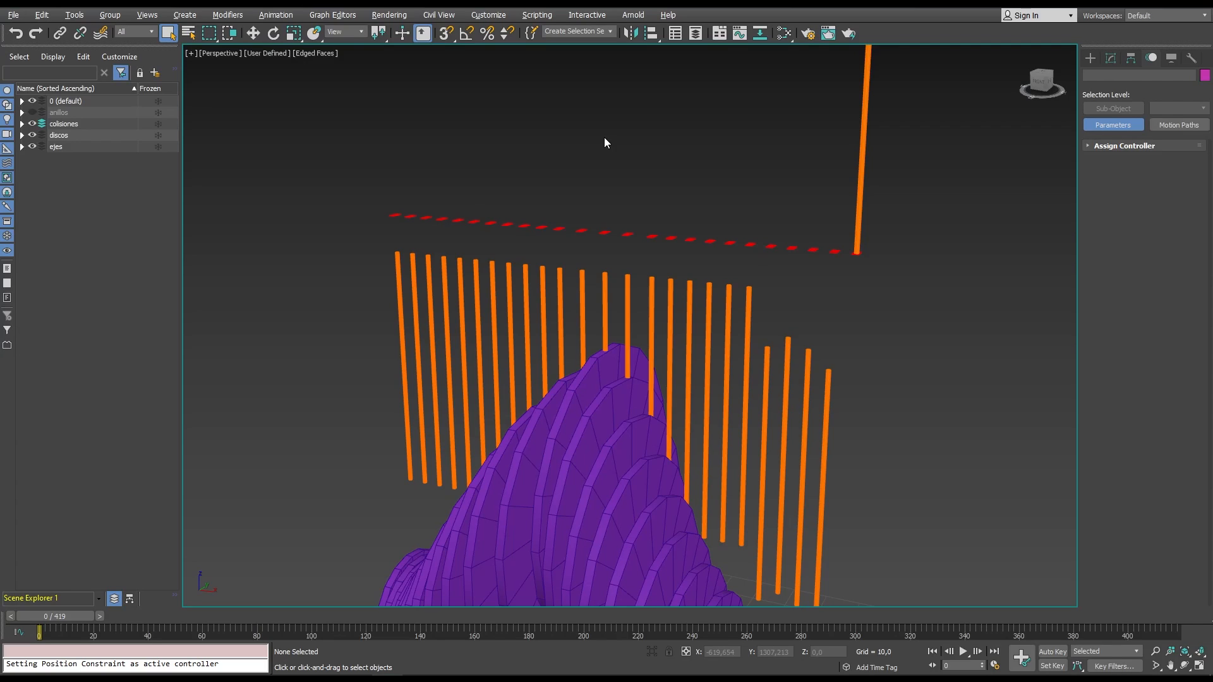
Show the point helpers in the viewport and float the animation Constraints list as a palette over the scene.
{"action": "key", "text": "shift+h"}
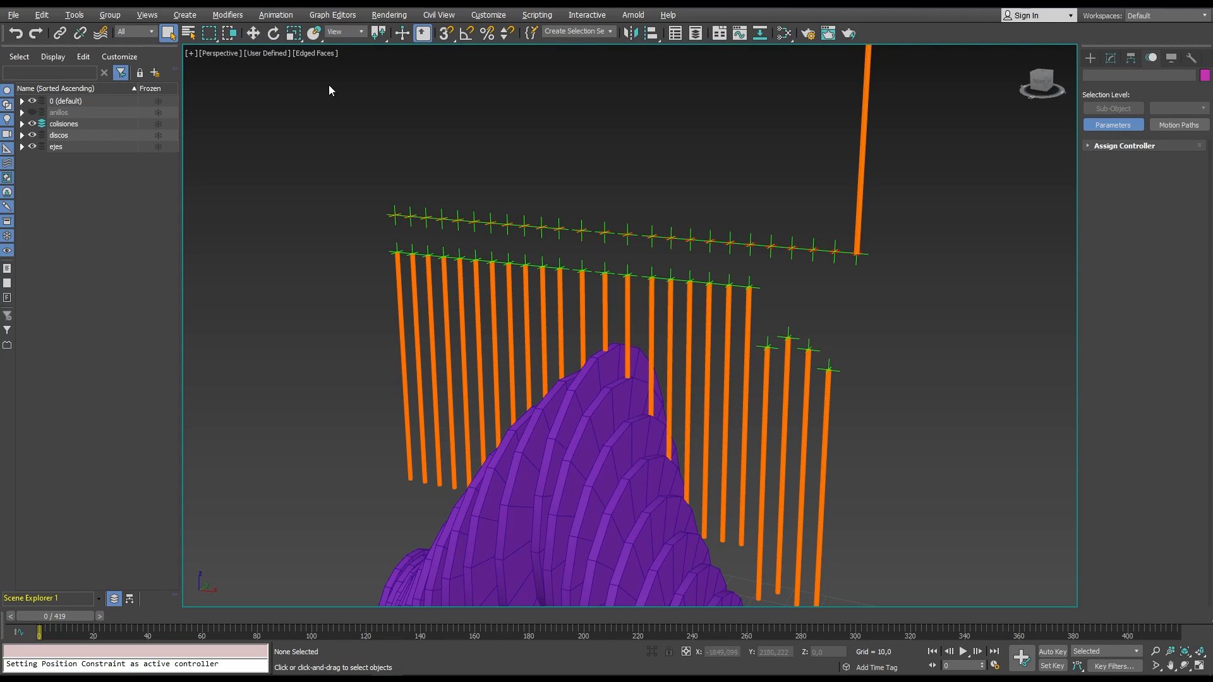
{"action": "left_click", "coordinate": [275, 15]}
{"action": "mouse_move", "coordinate": [302, 87]}
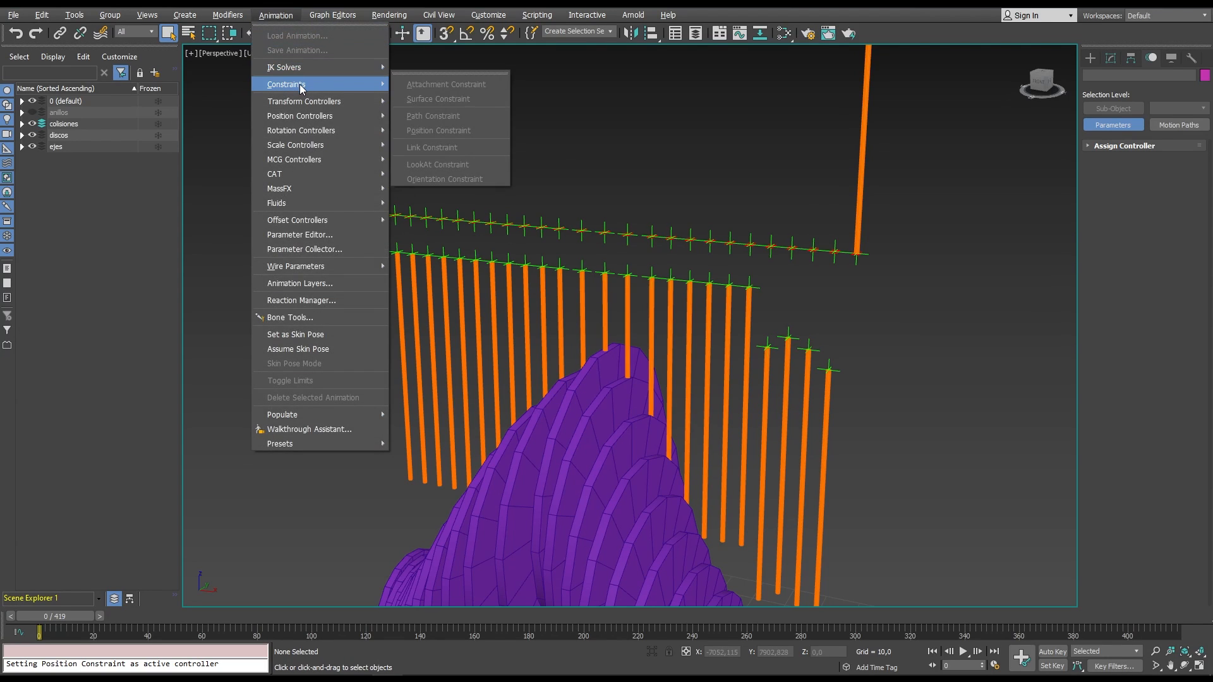
{"action": "left_click", "coordinate": [403, 75]}
{"action": "left_click_drag", "start_coordinate": [415, 67], "coordinate": [647, 327]}
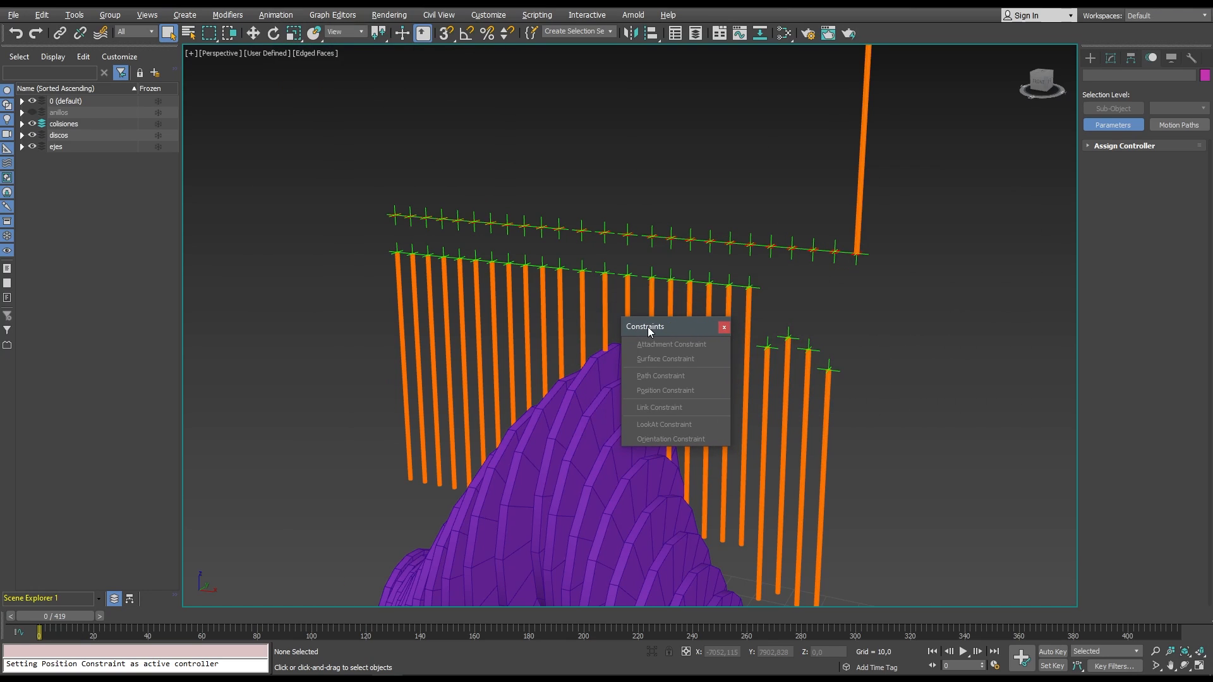
Apply Position Constraints linking rod eje_002 to Point_col_002 and rod eje_003 to Point_col_003.
{"action": "left_click", "coordinate": [823, 432]}
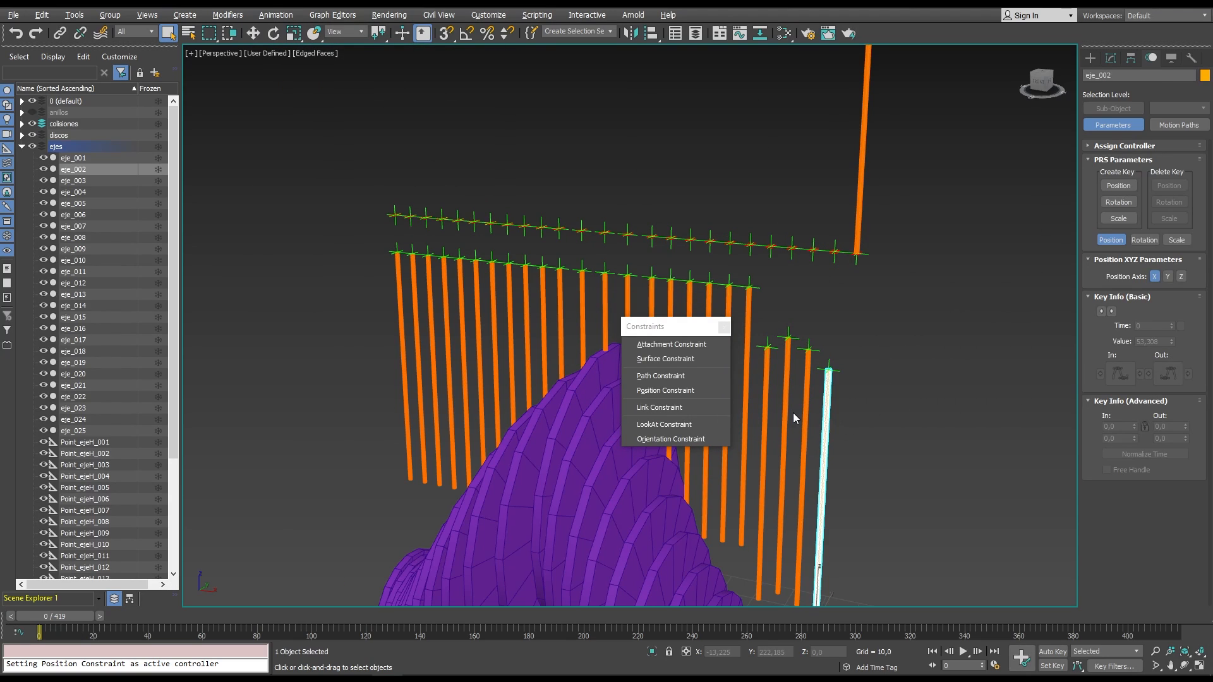
{"action": "left_click", "coordinate": [689, 391]}
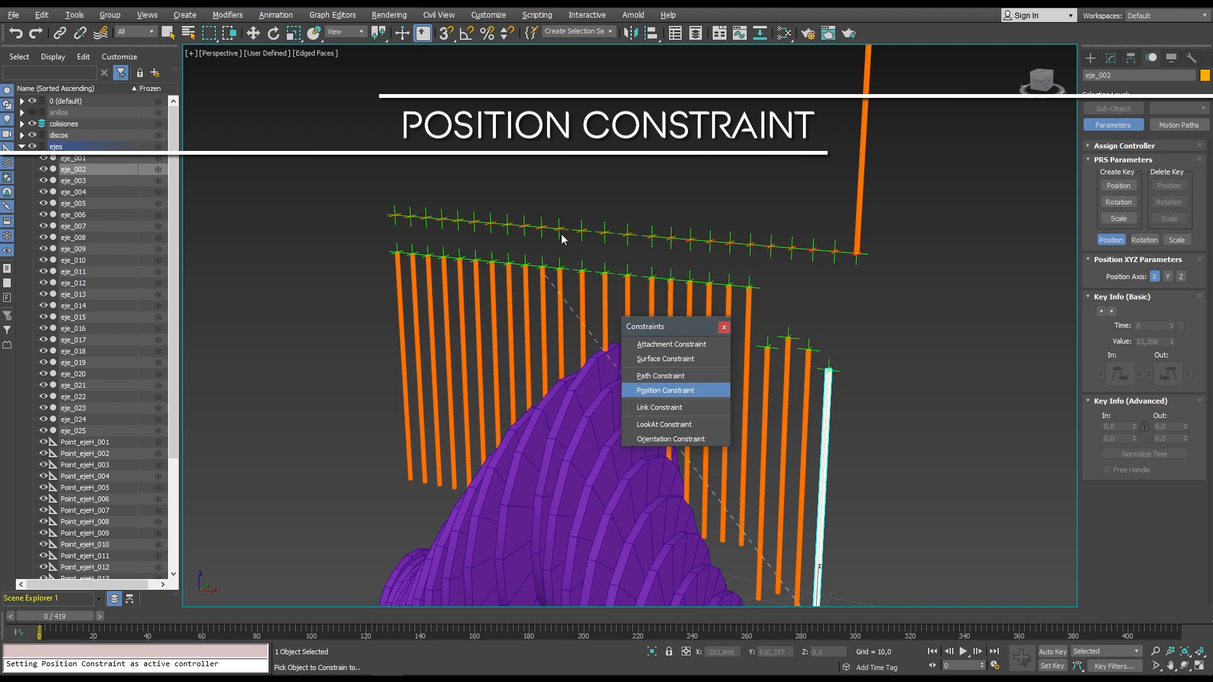
{"action": "left_click", "coordinate": [833, 250]}
{"action": "left_click", "coordinate": [805, 404]}
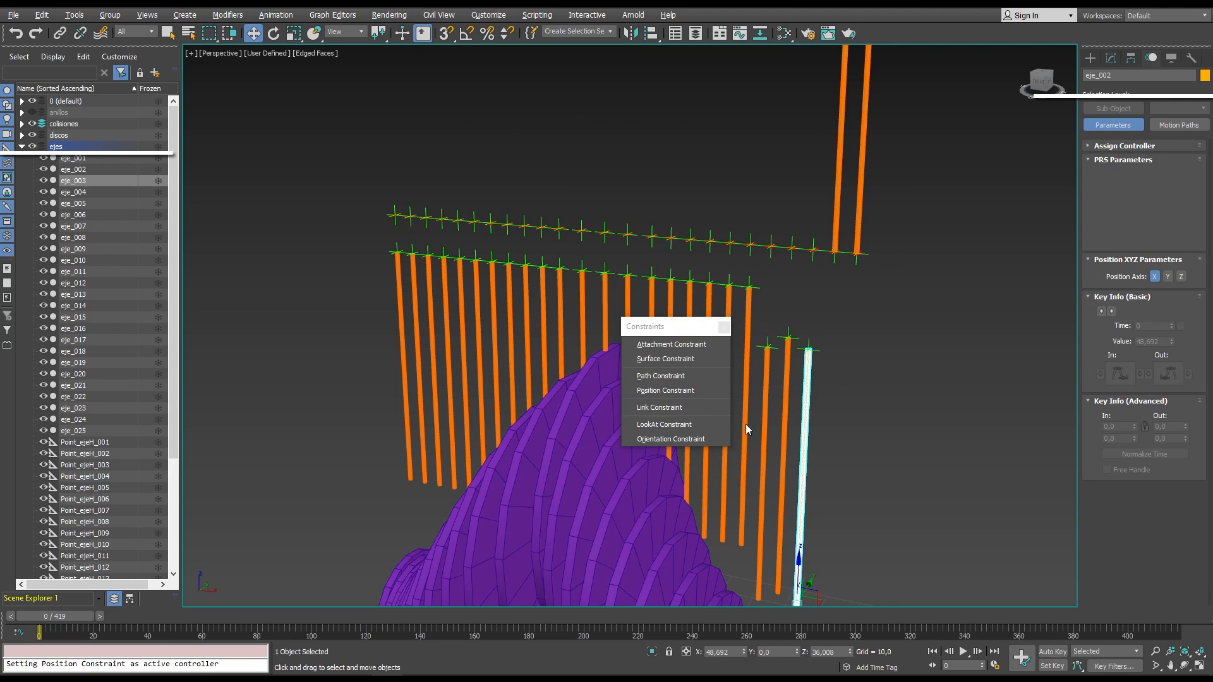
{"action": "left_click", "coordinate": [663, 391]}
{"action": "left_click", "coordinate": [813, 251]}
Apply Position Constraints linking rod eje_004 to Point_col_004 and rod eje_005 to Point_col_005.
{"action": "left_click", "coordinate": [784, 467]}
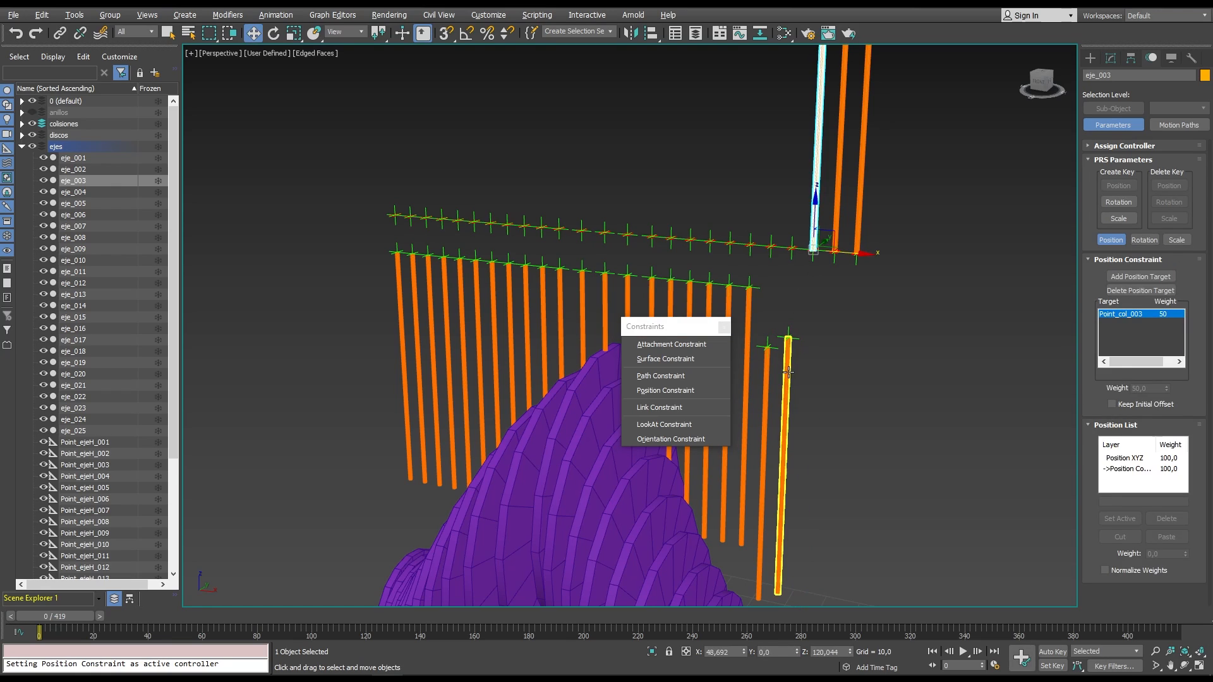
{"action": "left_click", "coordinate": [665, 391]}
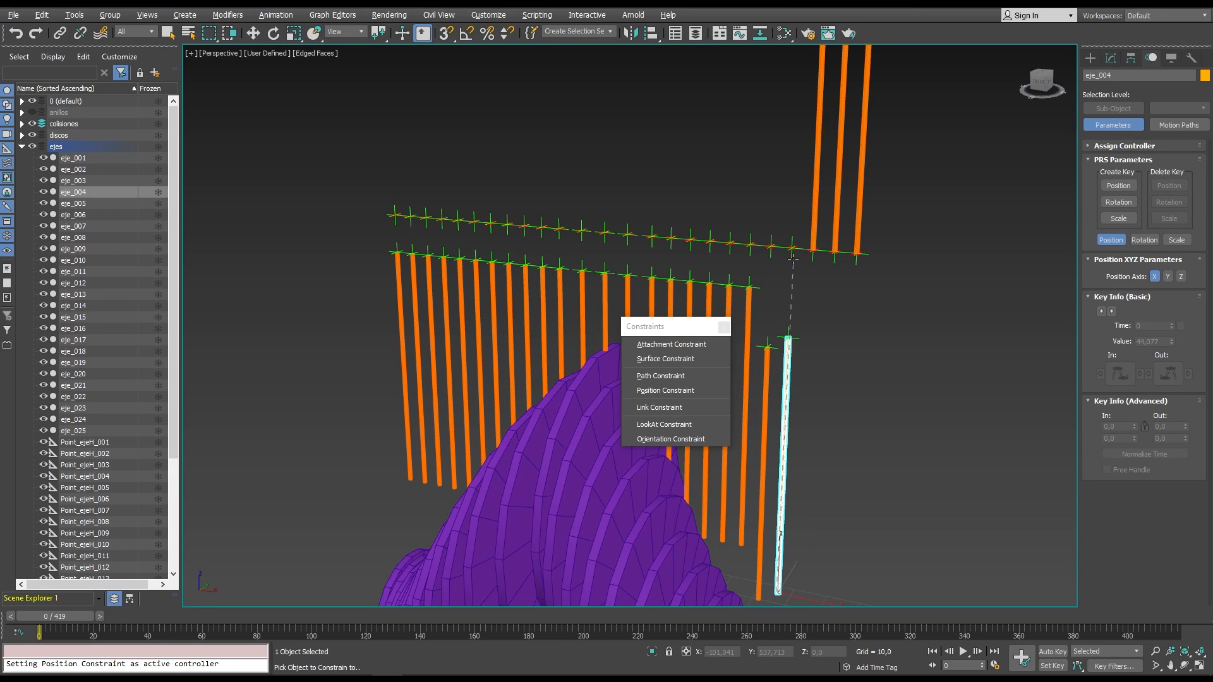
{"action": "left_click", "coordinate": [794, 261]}
{"action": "left_click", "coordinate": [763, 386]}
{"action": "left_click", "coordinate": [703, 395]}
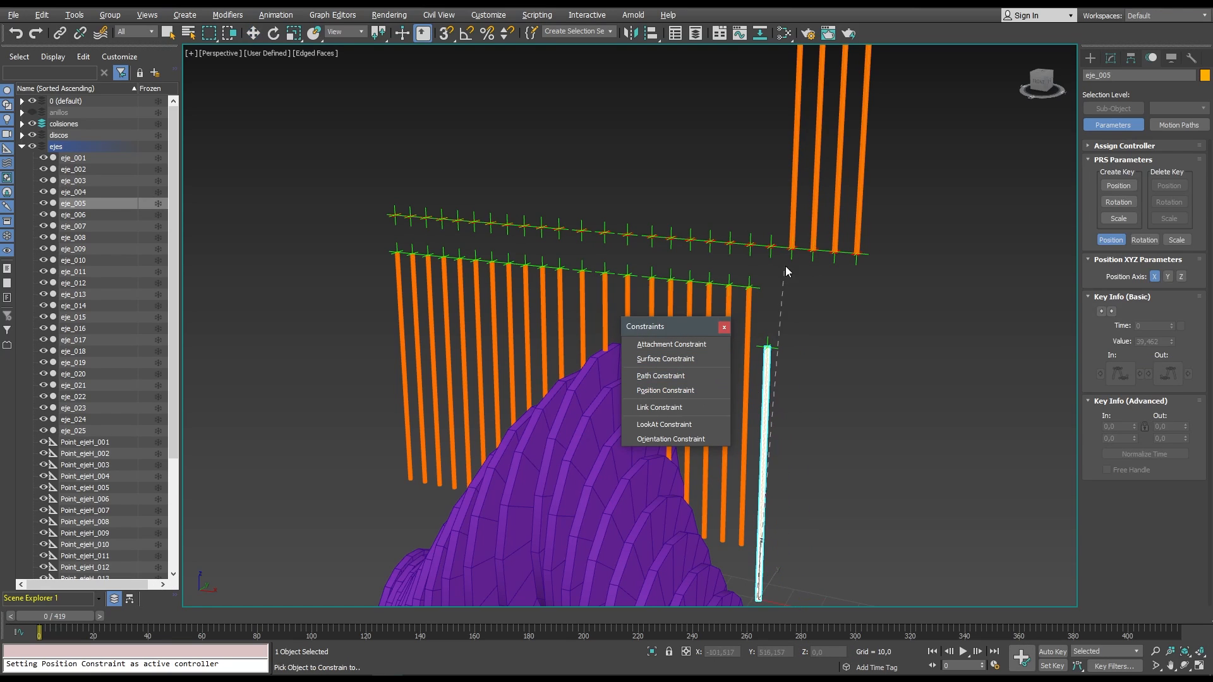
{"action": "left_click", "coordinate": [785, 266]}
Position-constrain rods eje_006 and eje_007 to Point_col_006 and Point_col_007, keeping the floating Constraints palette clear of the rods.
{"action": "left_click", "coordinate": [744, 377]}
{"action": "left_click", "coordinate": [699, 390]}
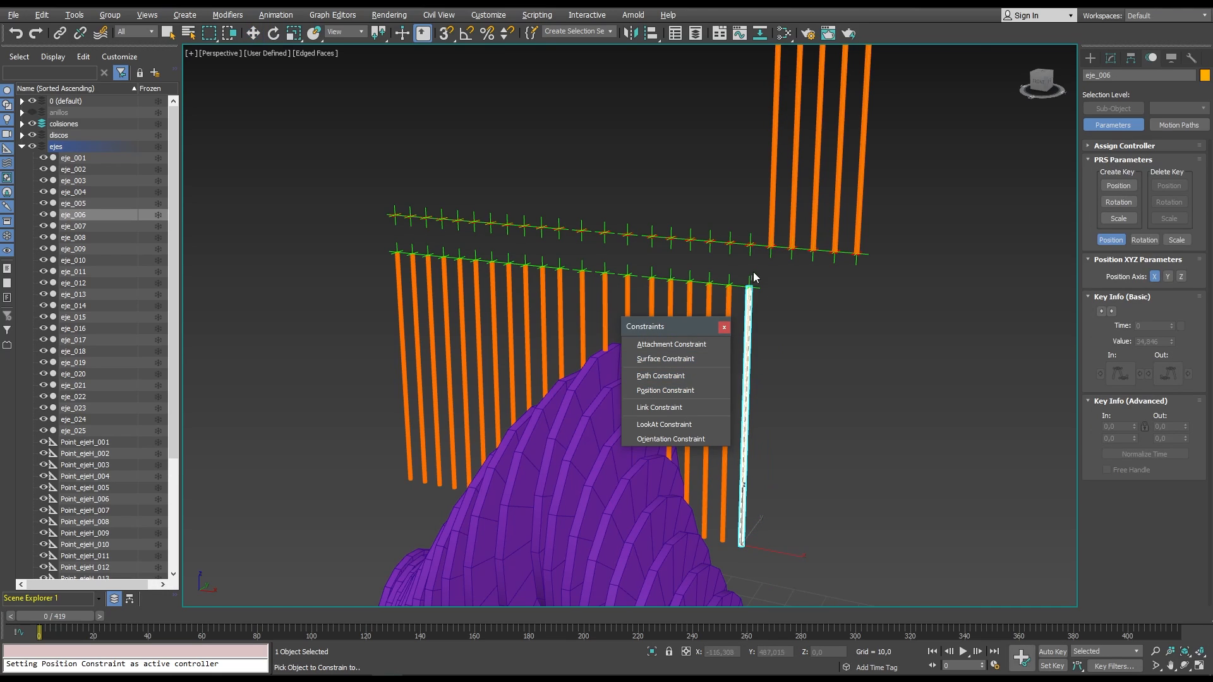
{"action": "left_click", "coordinate": [750, 245]}
{"action": "left_click_drag", "start_coordinate": [686, 325], "coordinate": [814, 307]}
{"action": "left_click", "coordinate": [724, 442]}
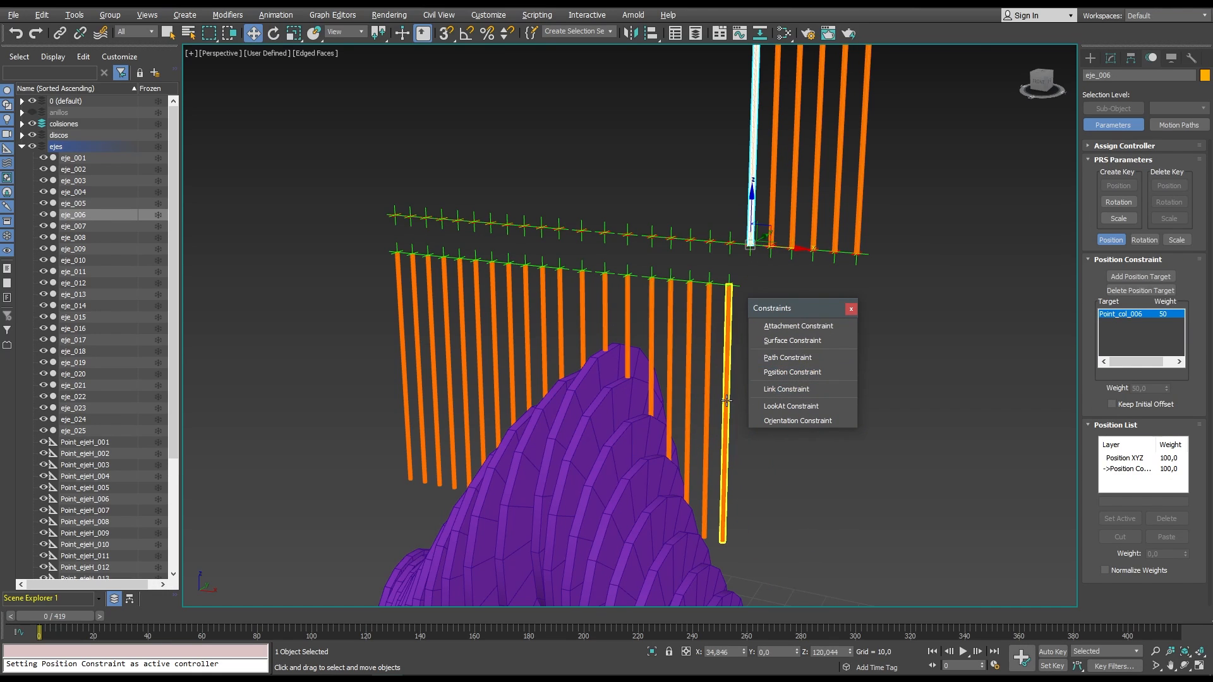
{"action": "left_click", "coordinate": [792, 372]}
{"action": "left_click", "coordinate": [730, 243]}
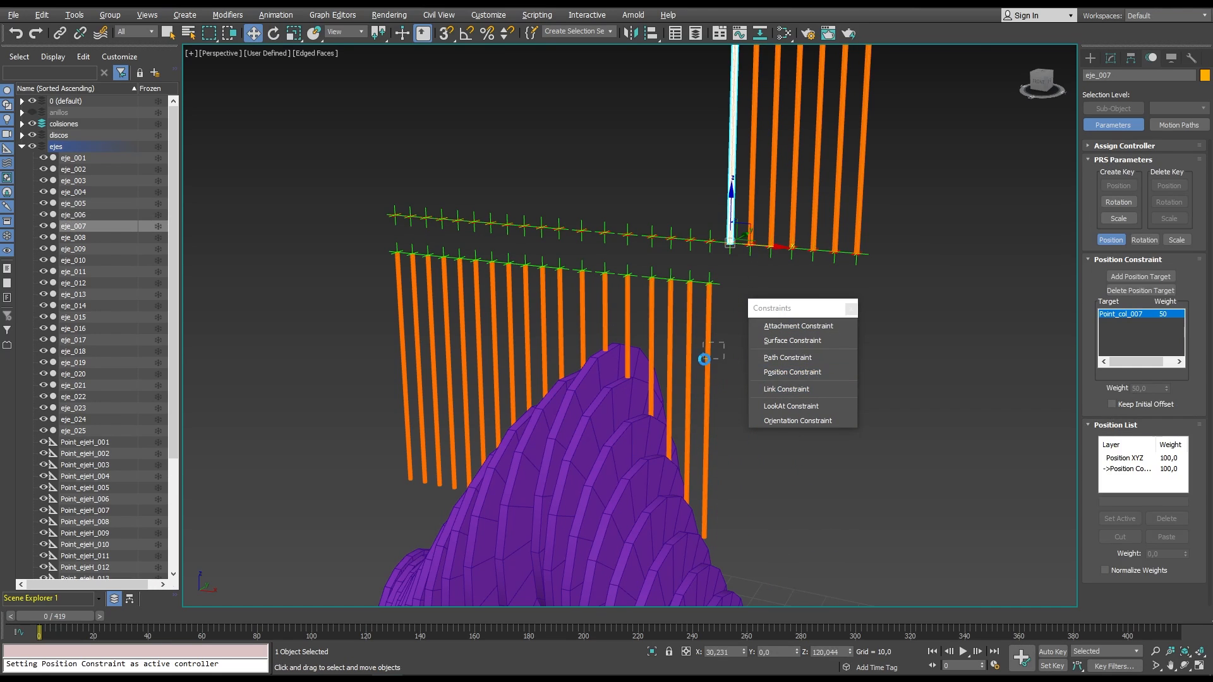
Apply Position Constraints linking rod eje_008 to Point_col_008 and rod eje_009 to Point_col_009.
{"action": "left_click", "coordinate": [708, 354]}
{"action": "left_click", "coordinate": [792, 372]}
{"action": "left_click", "coordinate": [709, 242]}
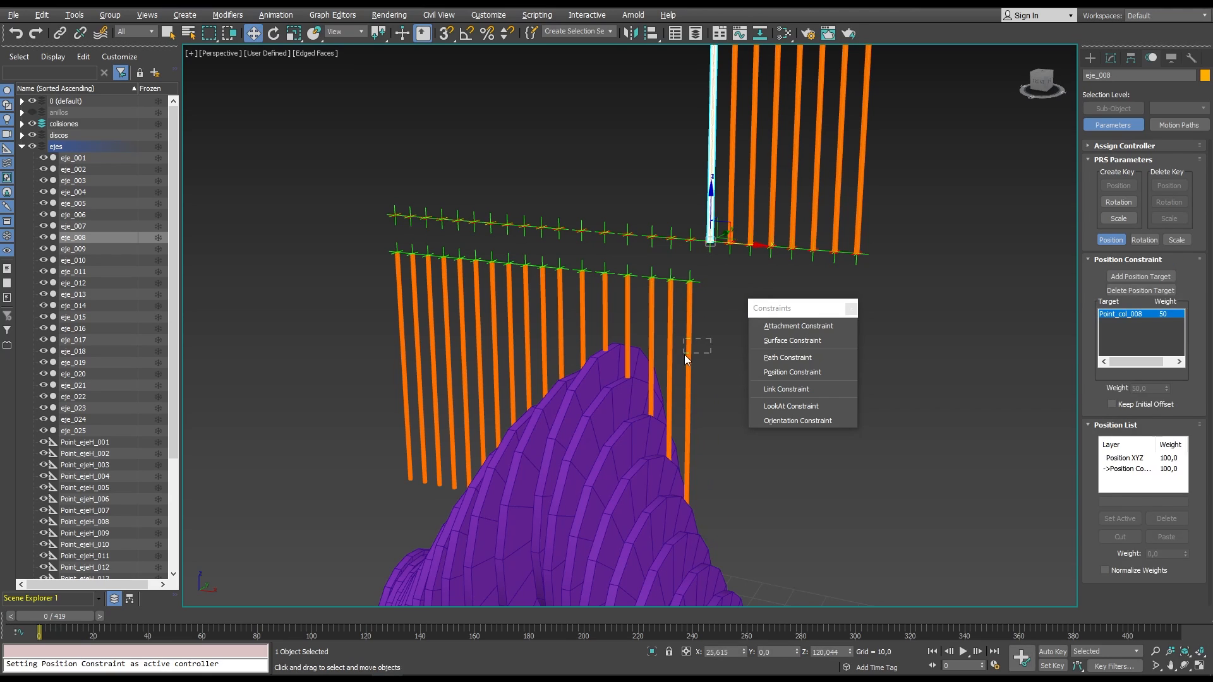
{"action": "left_click", "coordinate": [687, 354]}
{"action": "left_click", "coordinate": [792, 372]}
{"action": "left_click", "coordinate": [690, 241]}
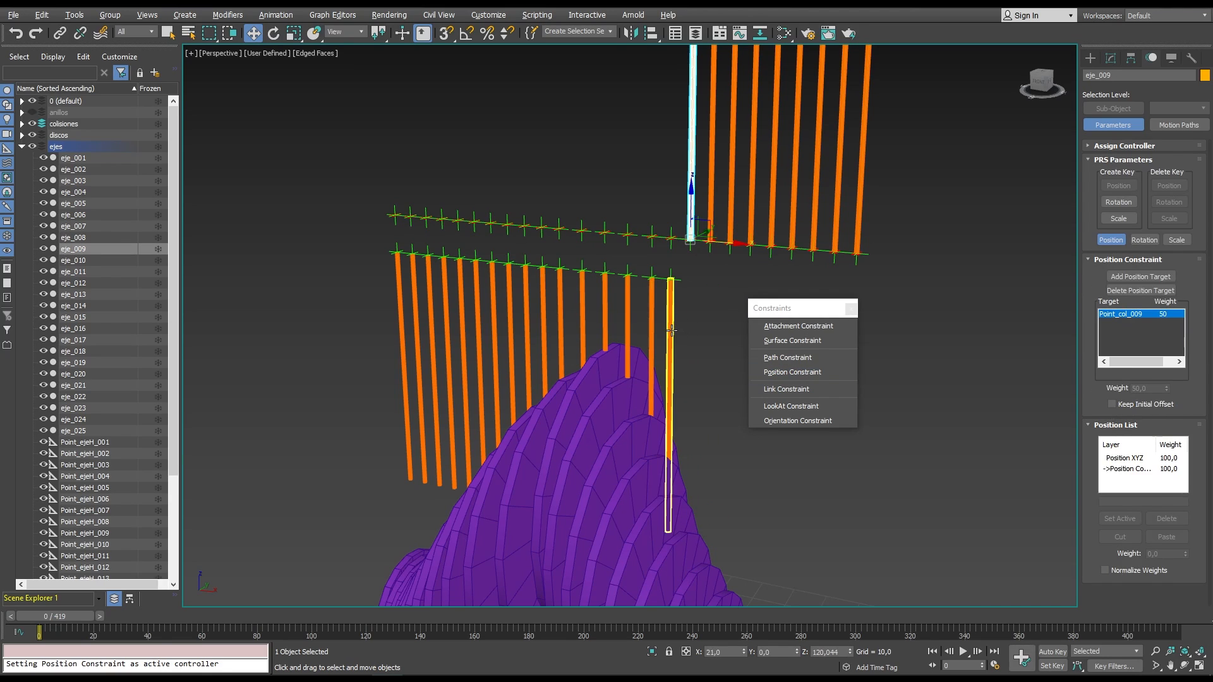
Apply Position Constraints linking rods eje_010 and eje_011 to the matching points on the tenth and eleventh collision planes.
{"action": "left_click", "coordinate": [670, 354]}
{"action": "left_click", "coordinate": [792, 372]}
{"action": "left_click", "coordinate": [670, 240]}
{"action": "left_click", "coordinate": [652, 353]}
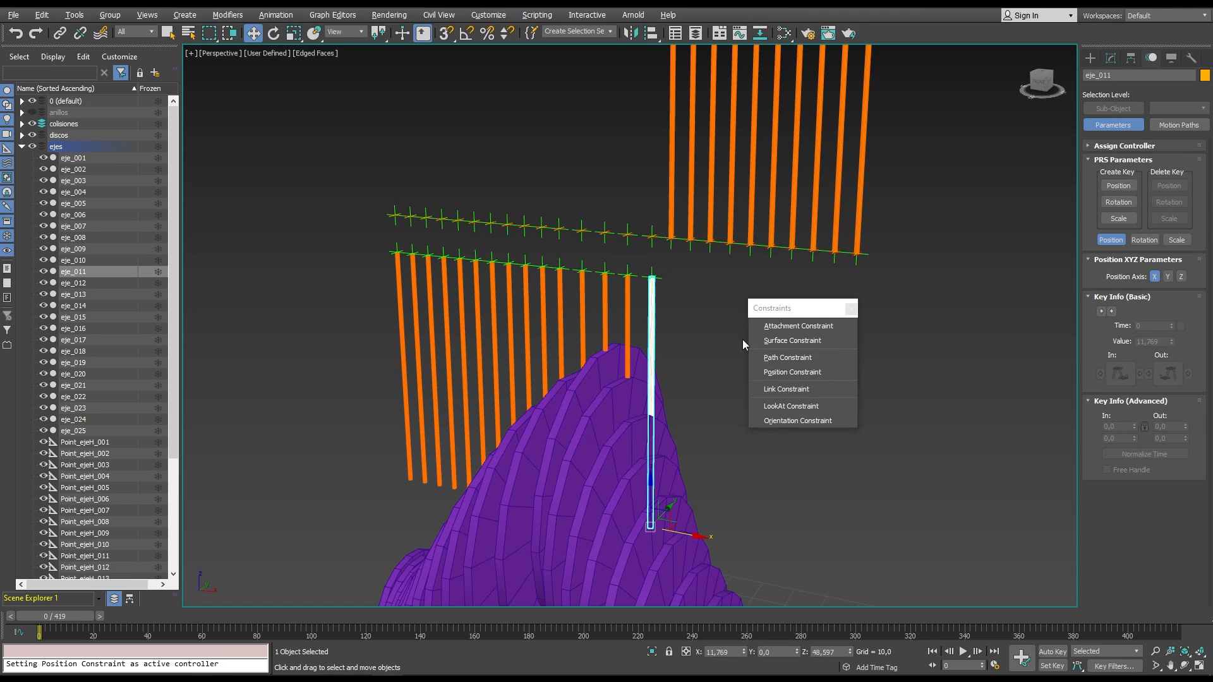
{"action": "left_click", "coordinate": [651, 243]}
Apply Position Constraints linking rod eje_012 to the twelfth plane's point and rod eje_013 to Point_col_013.
{"action": "left_click", "coordinate": [629, 316]}
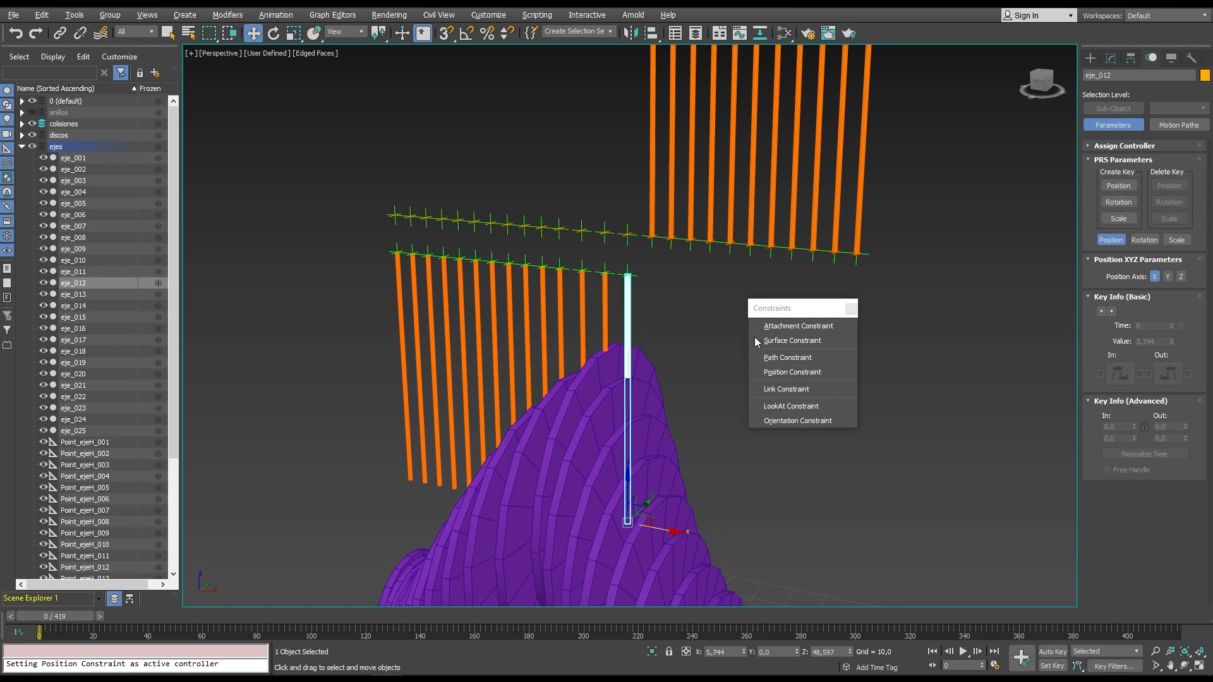
{"action": "left_click", "coordinate": [624, 240]}
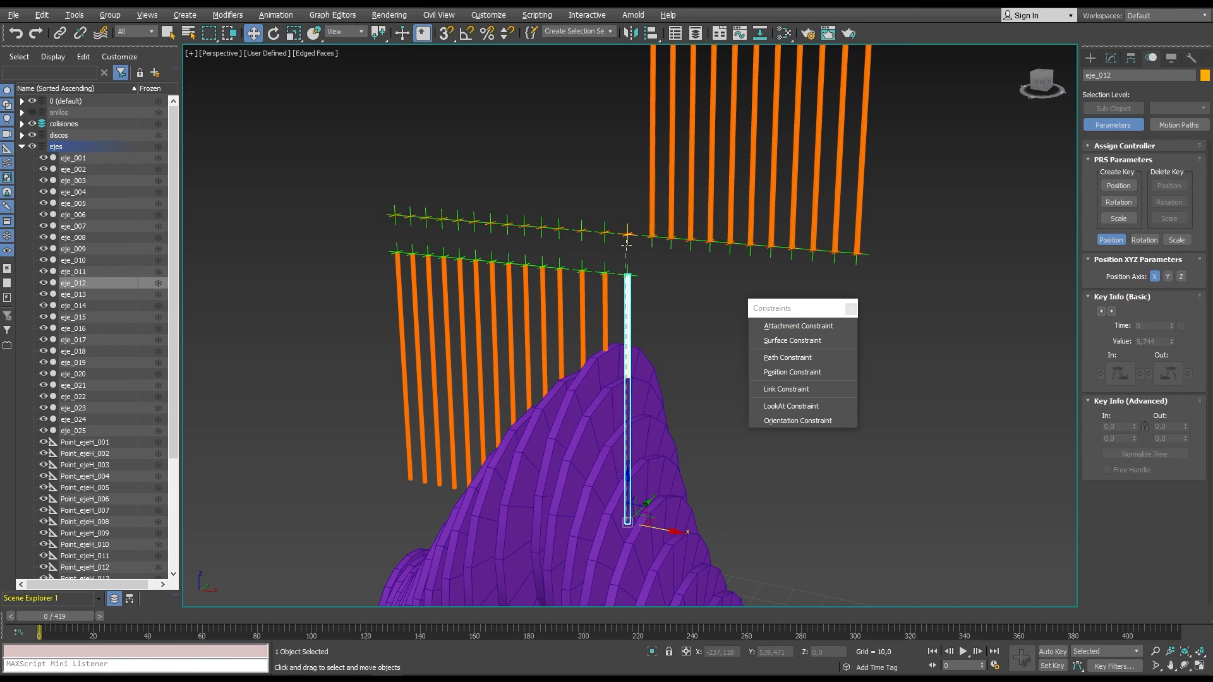
{"action": "left_click", "coordinate": [605, 315]}
{"action": "left_click", "coordinate": [792, 372]}
{"action": "left_click", "coordinate": [606, 240]}
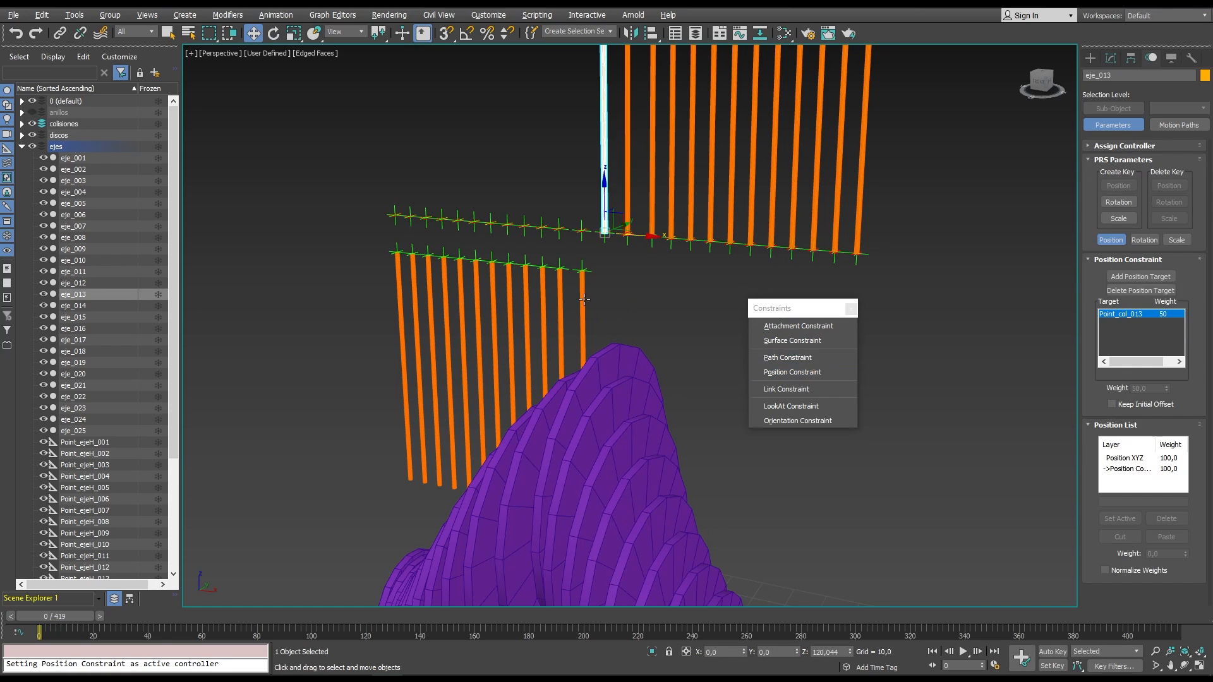
Apply Position Constraints linking rod eje_014 to Point_col_014 and rod eje_015 to the fifteenth plane's point.
{"action": "left_click", "coordinate": [581, 315]}
{"action": "left_click", "coordinate": [792, 372]}
{"action": "left_click", "coordinate": [581, 233]}
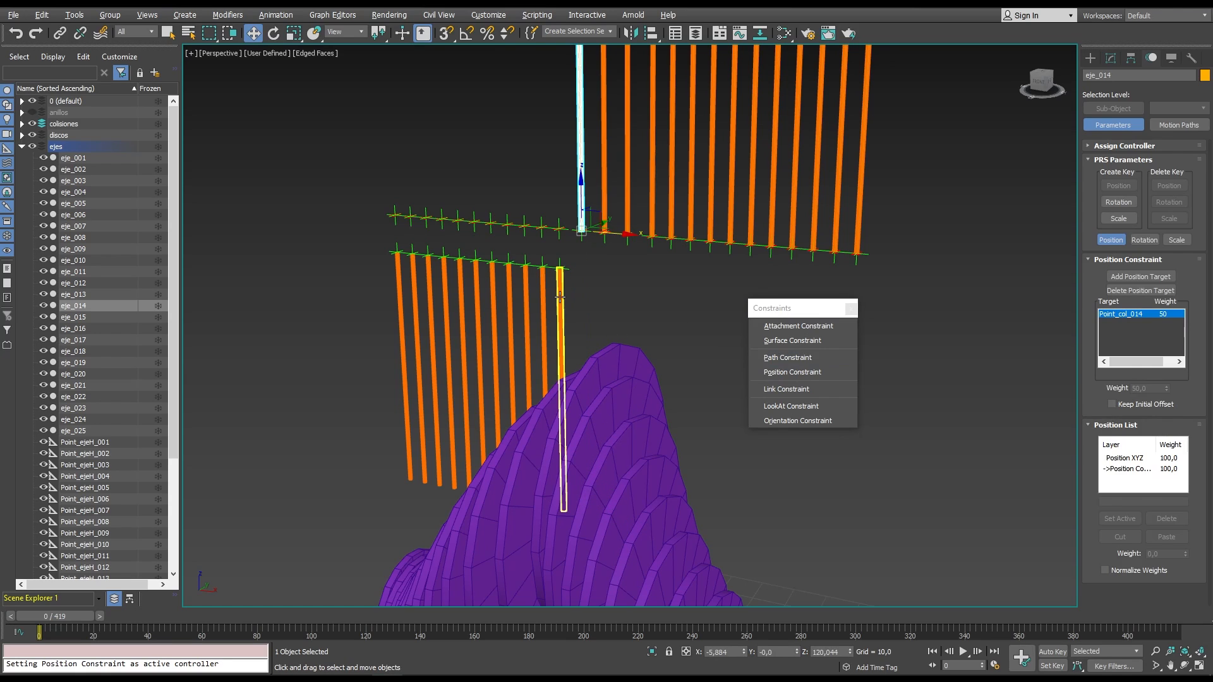
{"action": "left_click", "coordinate": [561, 316]}
{"action": "left_click", "coordinate": [792, 372]}
{"action": "left_click", "coordinate": [560, 231]}
Apply Position Constraints linking rod eje_016 to the sixteenth plane's point and rod eje_017 to Point_col_017.
{"action": "left_click", "coordinate": [541, 316]}
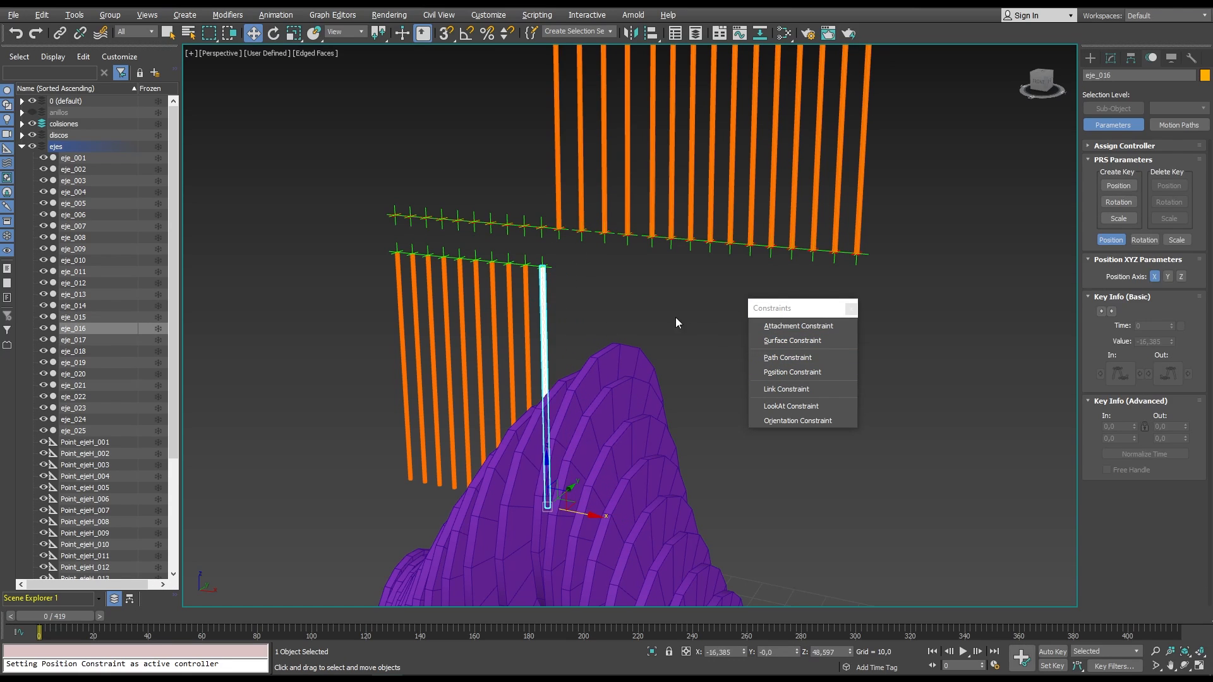
{"action": "left_click", "coordinate": [792, 372]}
{"action": "left_click", "coordinate": [539, 232]}
{"action": "left_click", "coordinate": [528, 297]}
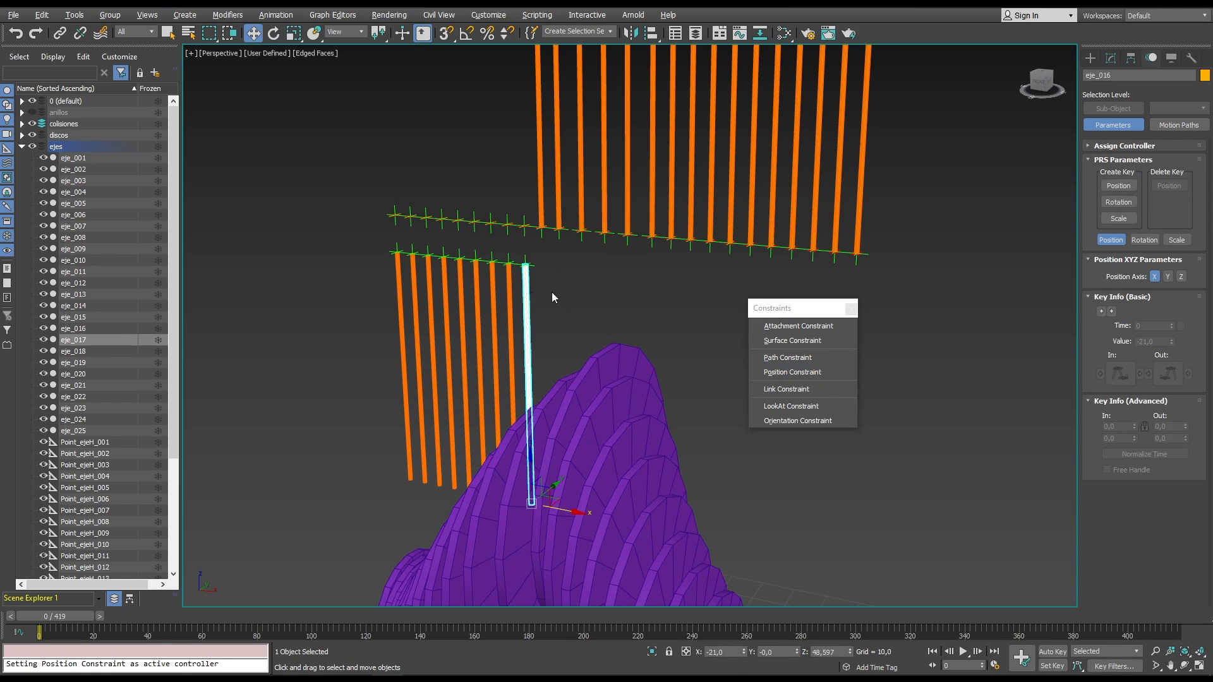
{"action": "left_click", "coordinate": [763, 371]}
{"action": "left_click", "coordinate": [522, 226]}
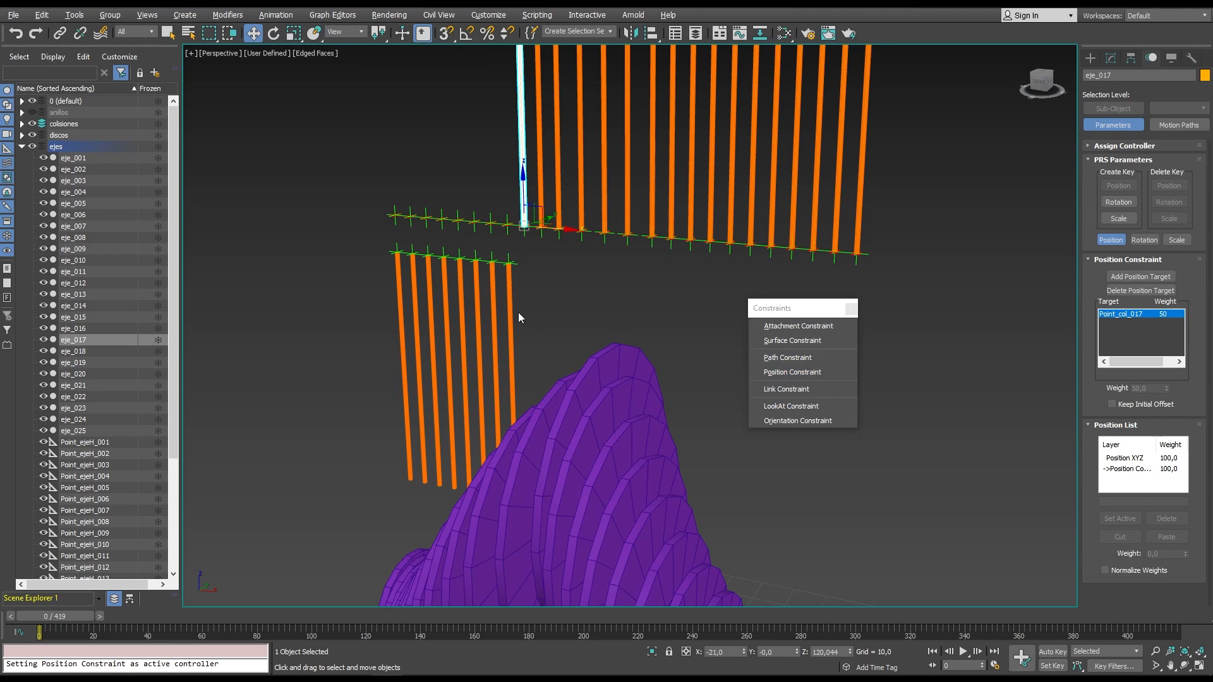
Apply Position Constraints linking rod eje_018 to the eighteenth plane's point and rod eje_019 to Point_col_019.
{"action": "left_click", "coordinate": [512, 309]}
{"action": "left_click", "coordinate": [792, 372]}
{"action": "left_click", "coordinate": [514, 237]}
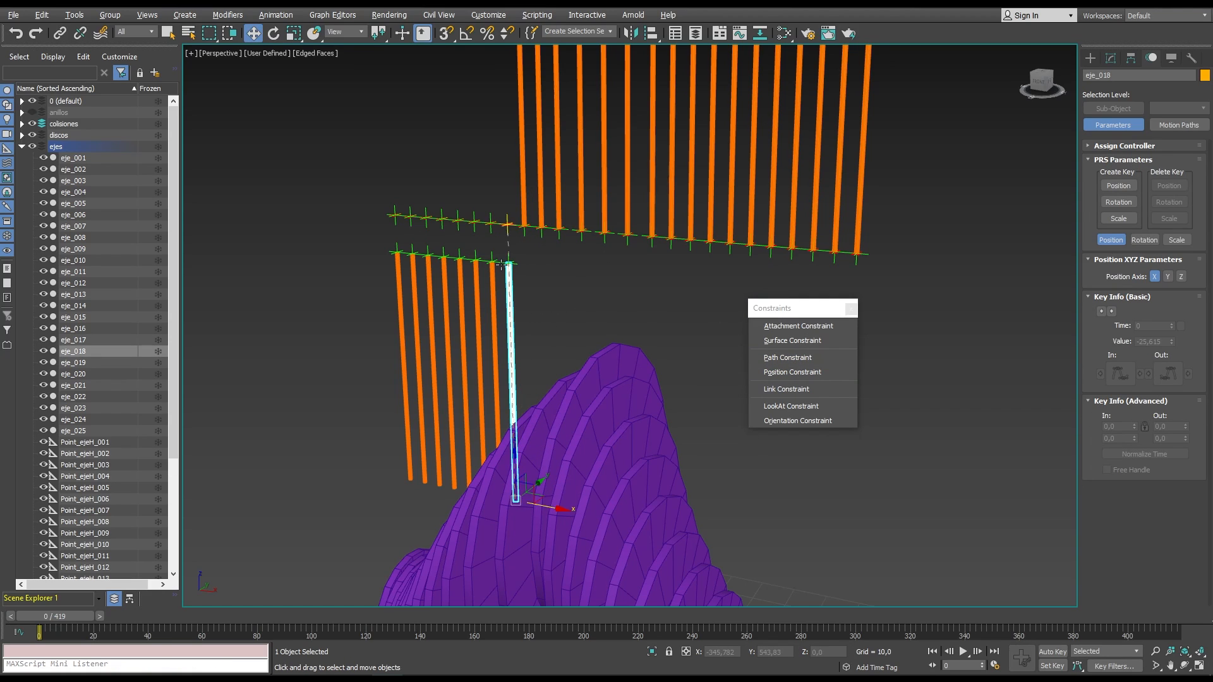
{"action": "left_click", "coordinate": [494, 303]}
{"action": "left_click", "coordinate": [792, 372]}
{"action": "left_click", "coordinate": [491, 222]}
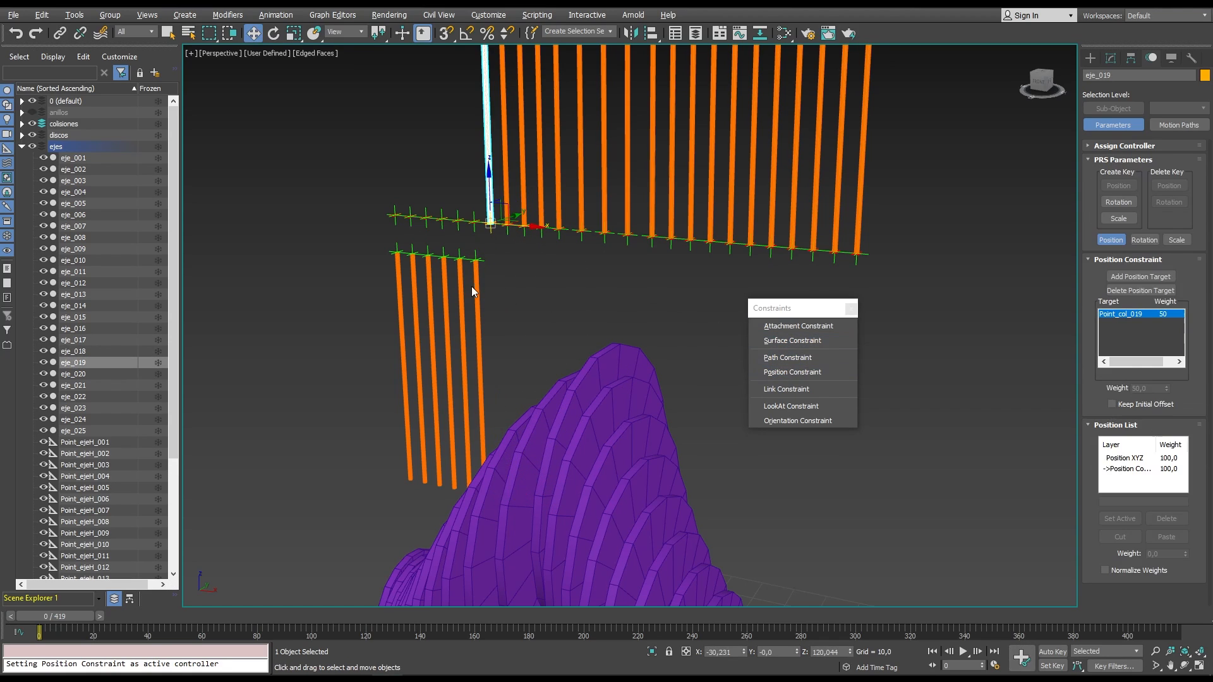
Apply Position Constraints linking rod eje_020 to Point_col_020 and rod eje_021 to the twenty-first plane's point.
{"action": "left_click", "coordinate": [474, 287]}
{"action": "left_click", "coordinate": [792, 372]}
{"action": "left_click", "coordinate": [470, 221]}
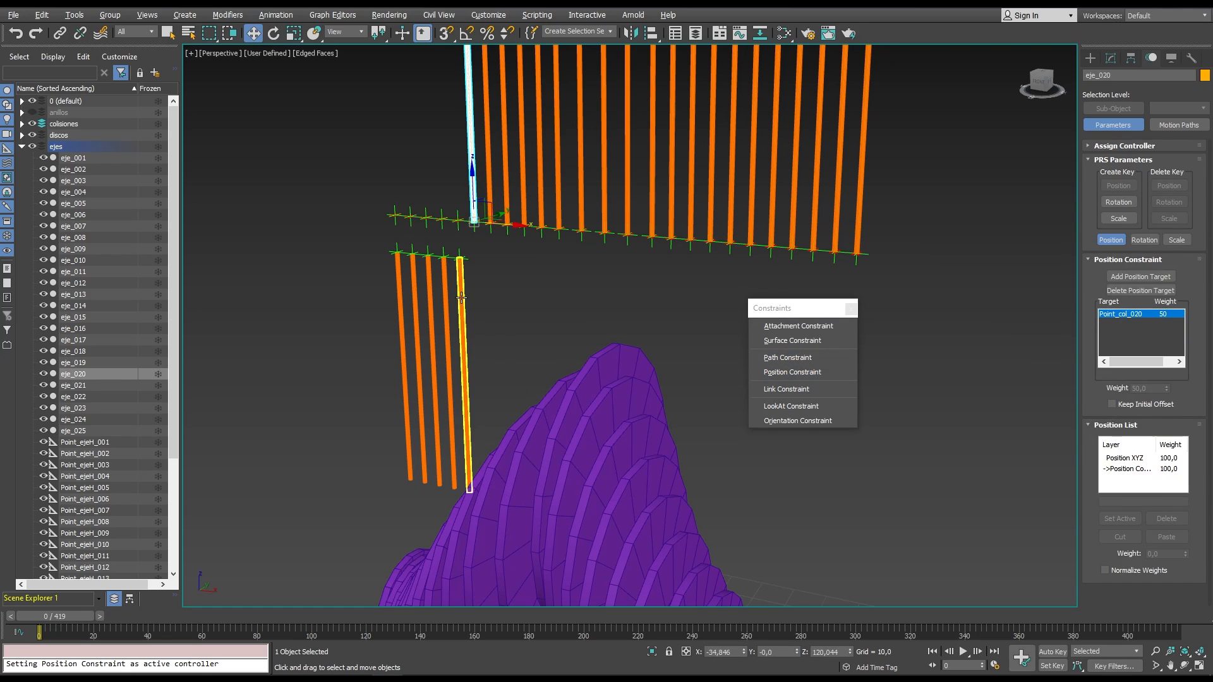
{"action": "left_click", "coordinate": [459, 297]}
{"action": "left_click", "coordinate": [792, 372]}
{"action": "left_click", "coordinate": [459, 221]}
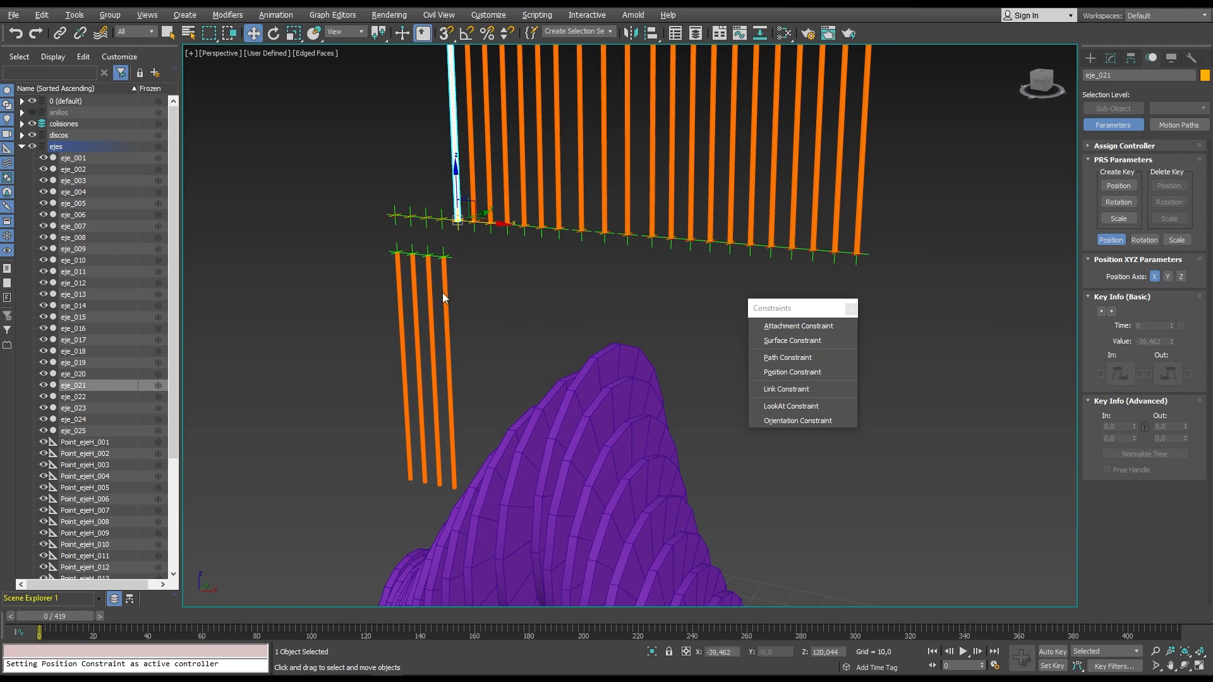
Apply Position Constraints linking rods eje_022 and eje_023 to the points on the twenty-second and twenty-third collision planes.
{"action": "left_click", "coordinate": [443, 295]}
{"action": "left_click", "coordinate": [792, 372]}
{"action": "left_click", "coordinate": [443, 222]}
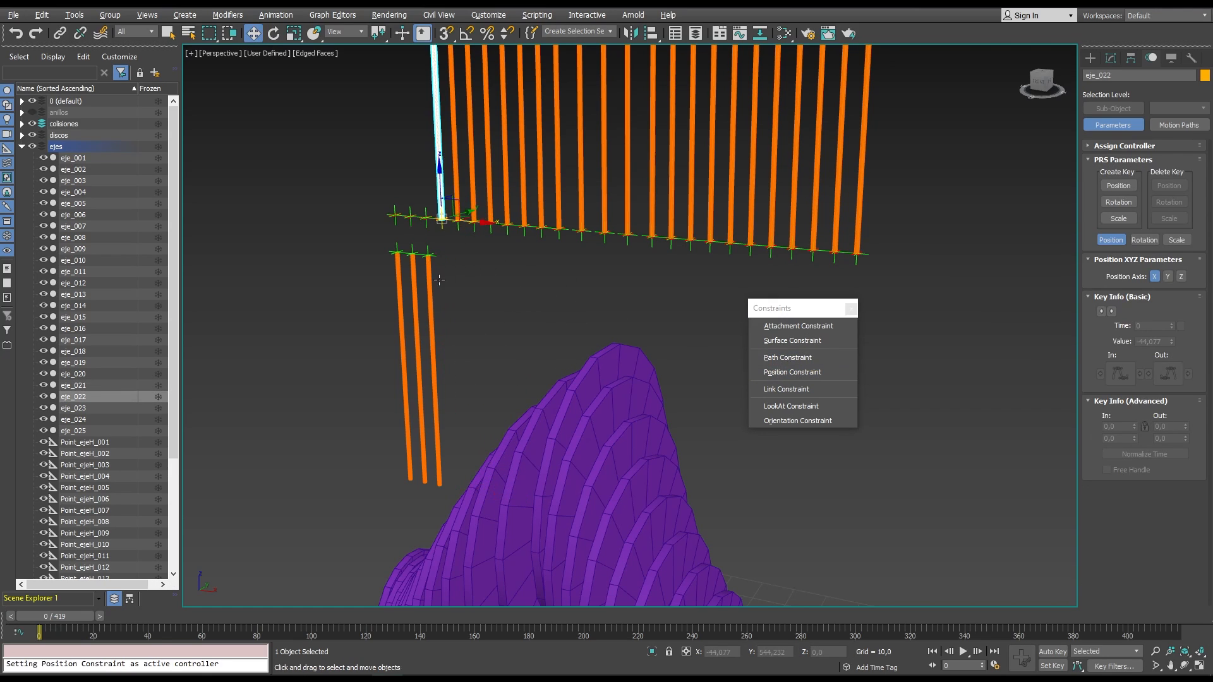
{"action": "left_click", "coordinate": [429, 297]}
{"action": "left_click", "coordinate": [792, 372]}
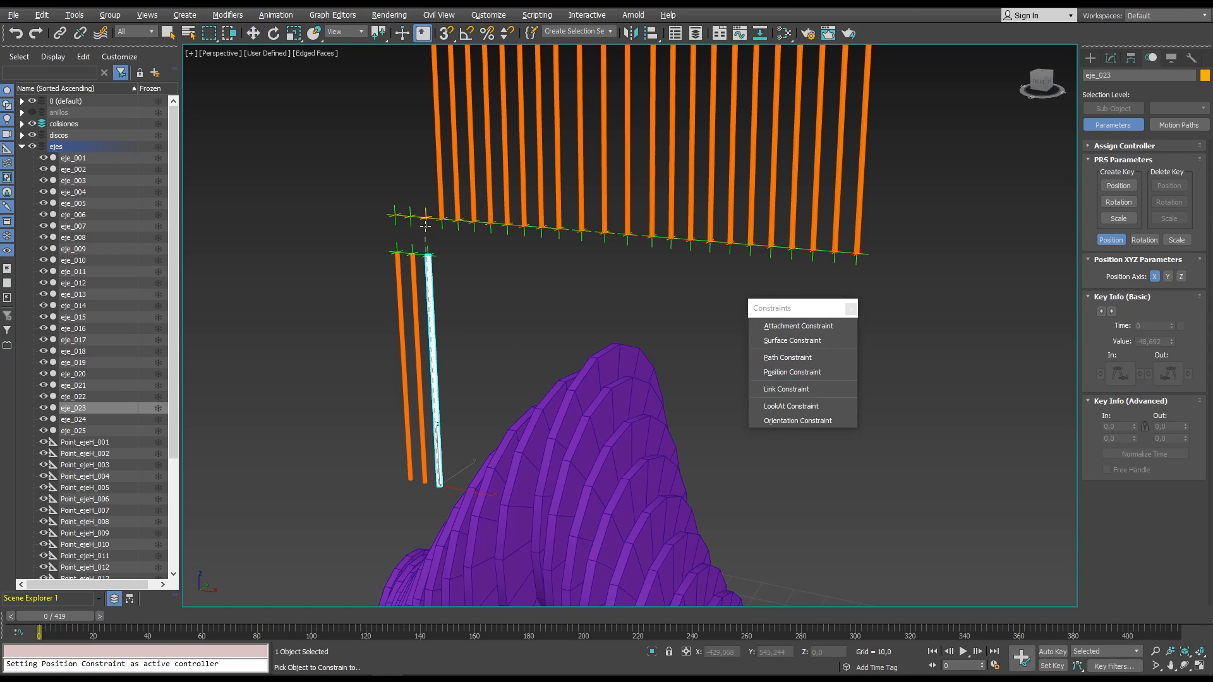
{"action": "left_click", "coordinate": [427, 220]}
Apply Position Constraints linking rod eje_024 to the twenty-fourth plane's point and rod eje_025 to Point_col_025.
{"action": "left_click", "coordinate": [415, 296]}
{"action": "left_click", "coordinate": [829, 373]}
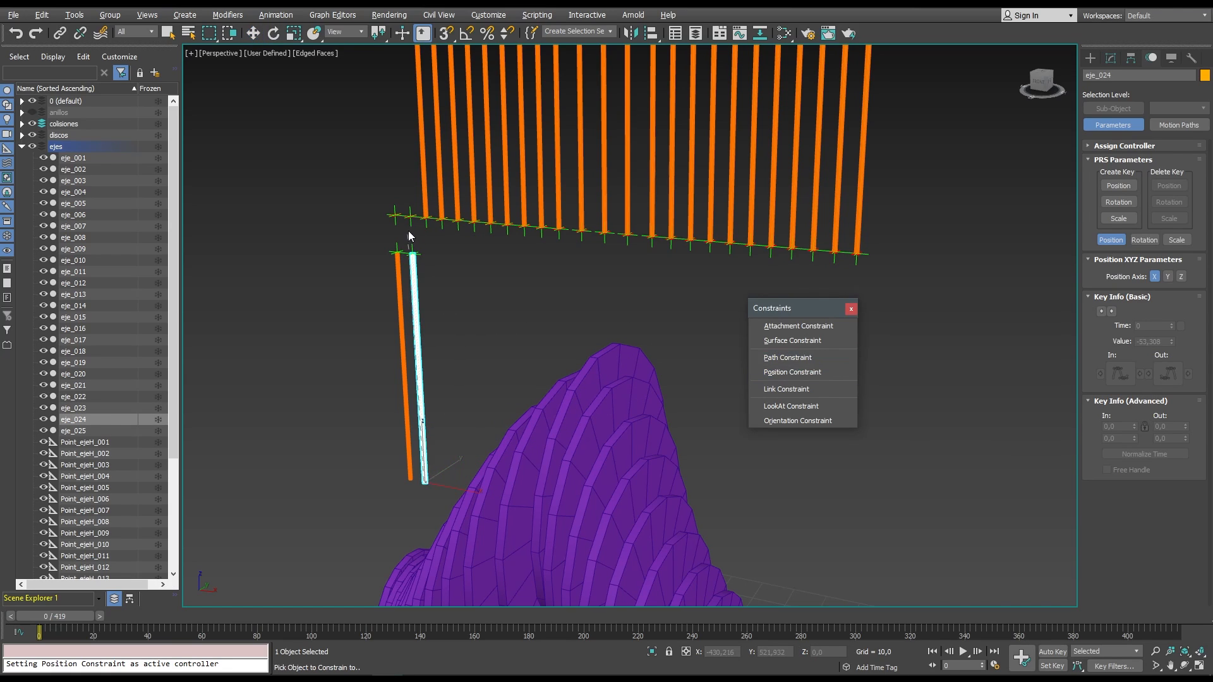
{"action": "left_click", "coordinate": [410, 219]}
{"action": "left_click", "coordinate": [400, 297]}
{"action": "left_click", "coordinate": [797, 372]}
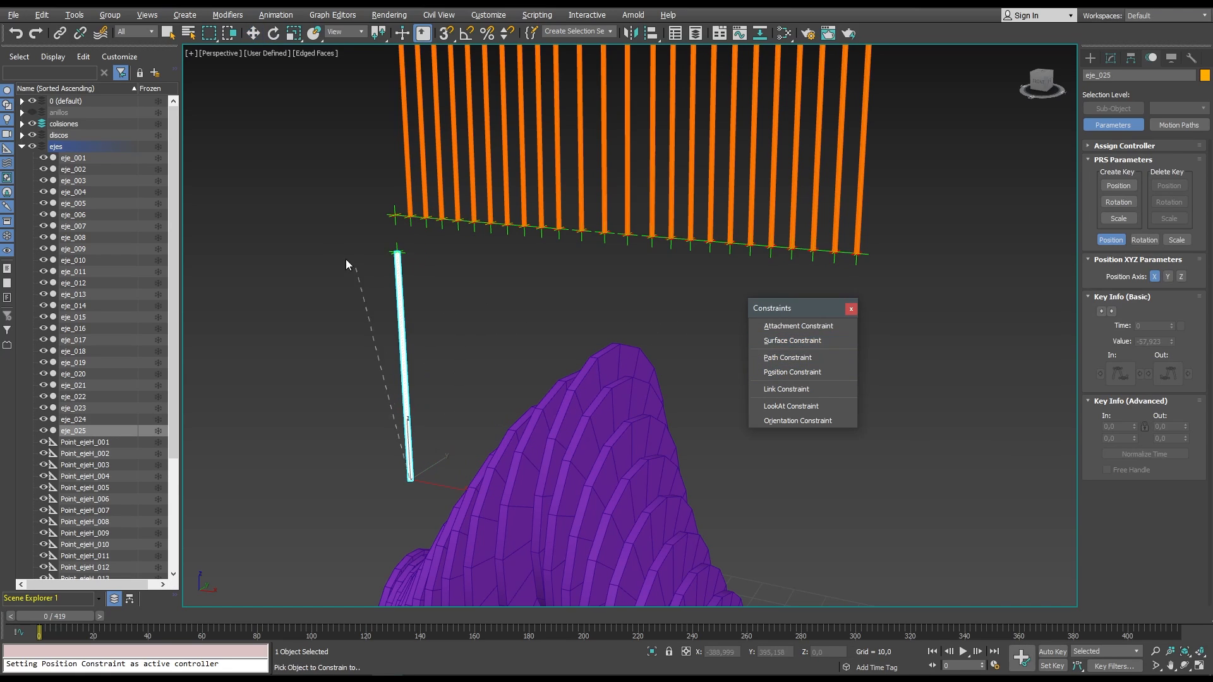
{"action": "left_click", "coordinate": [395, 218]}
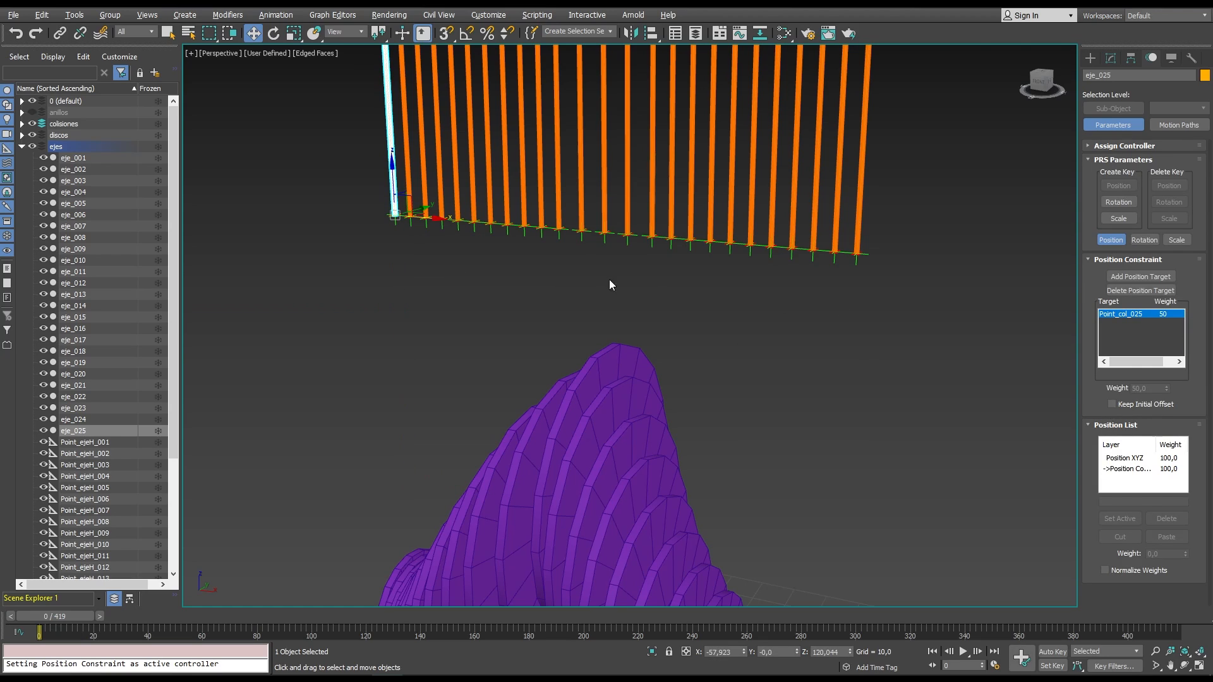
Clear the rod selection and hide the helper points in the viewport.
{"action": "left_click", "coordinate": [351, 294]}
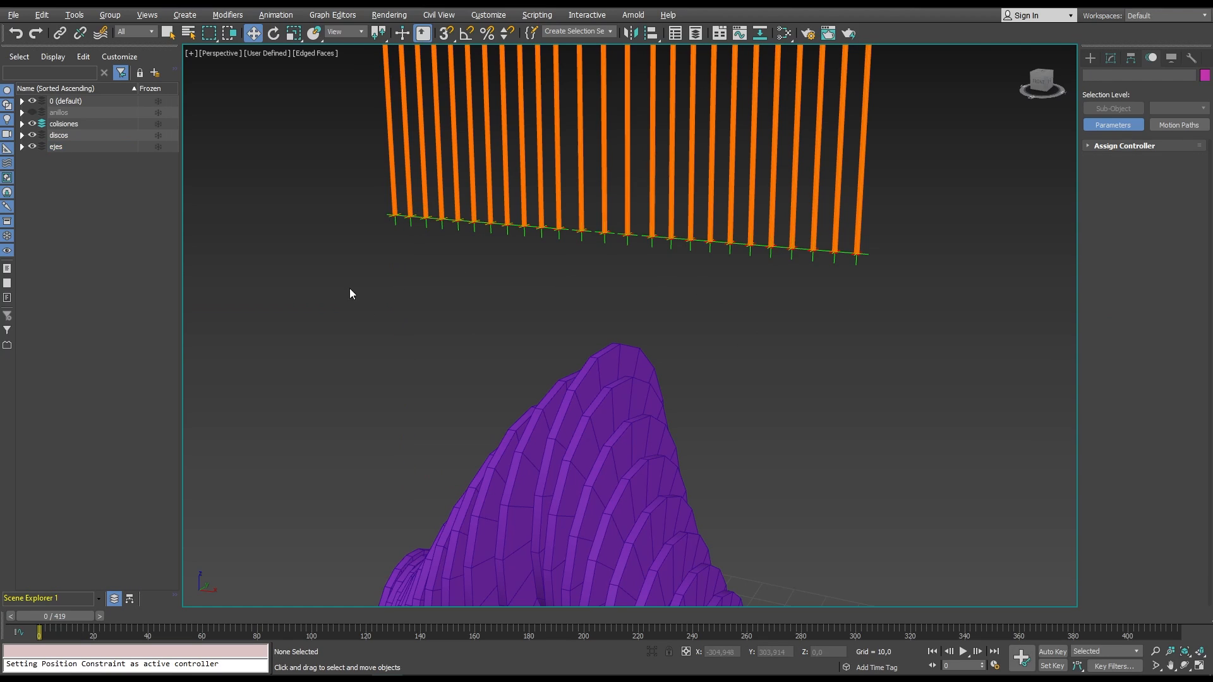
{"action": "left_click_drag", "start_coordinate": [918, 123], "coordinate": [919, 124]}
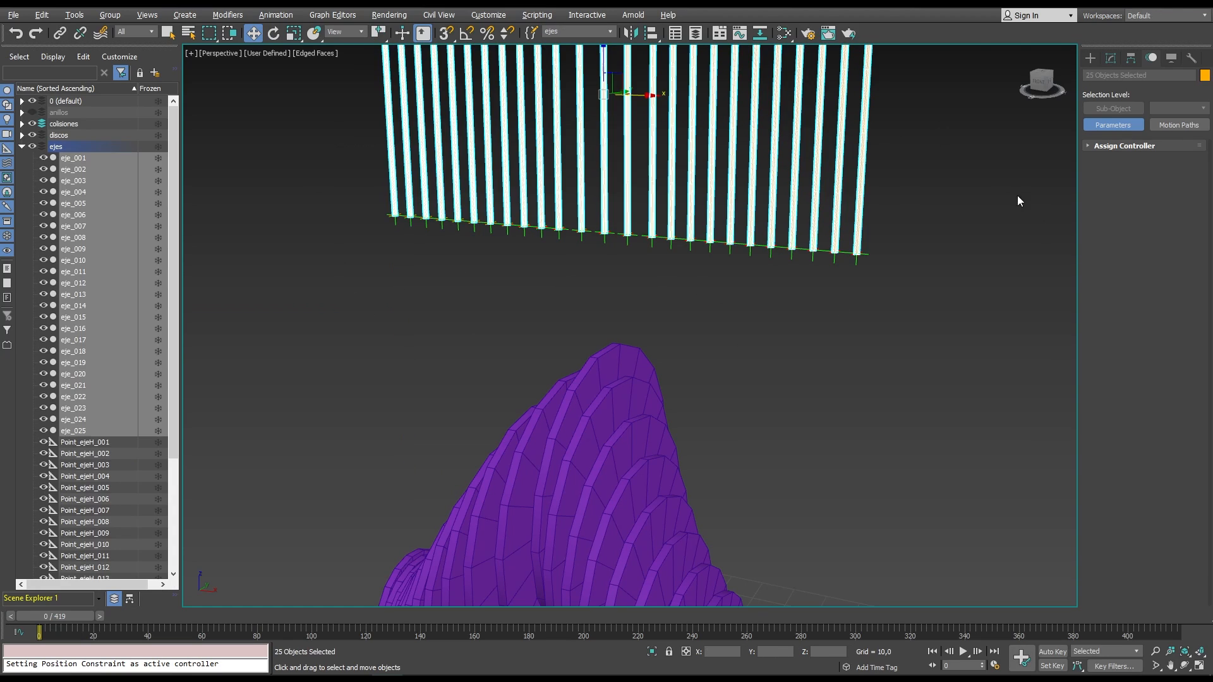
{"action": "key", "text": "q"}
{"action": "left_click", "coordinate": [823, 343]}
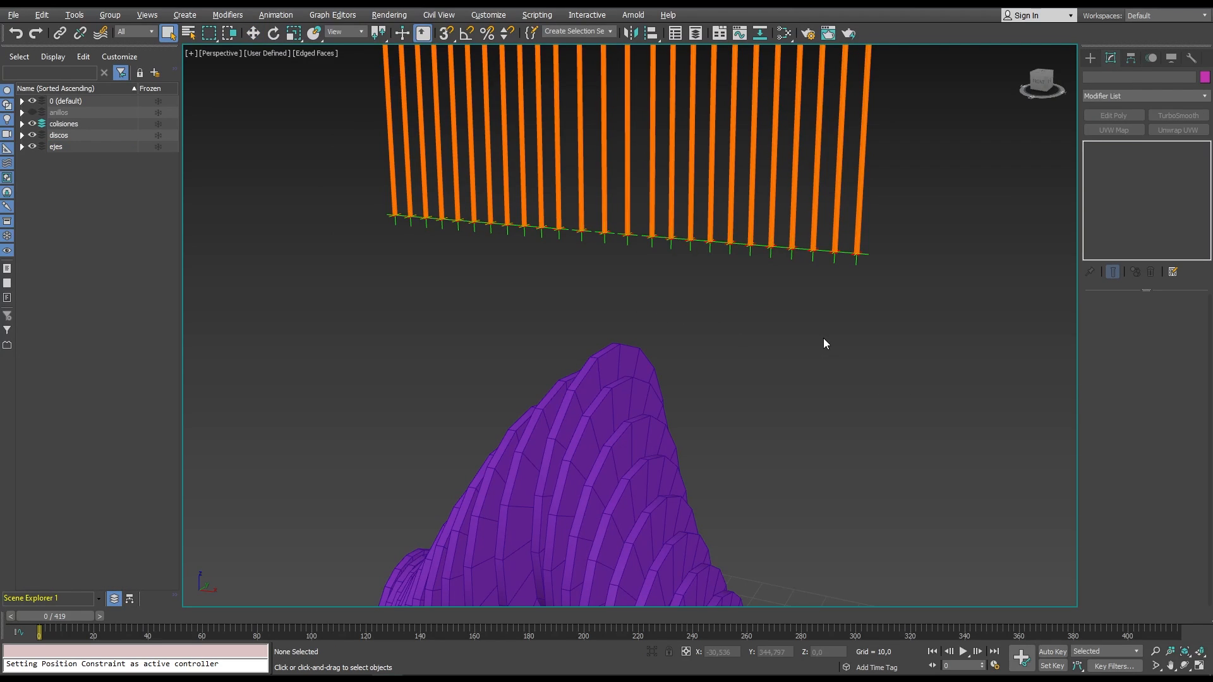
{"action": "key", "text": "shift+h"}
Assign disco_001 as the tyConform target of plane colis_001, and the second disc as the target of colis_002.
{"action": "middle_click_drag", "start_coordinate": [598, 330], "coordinate": [684, 363], "text": "alt"}
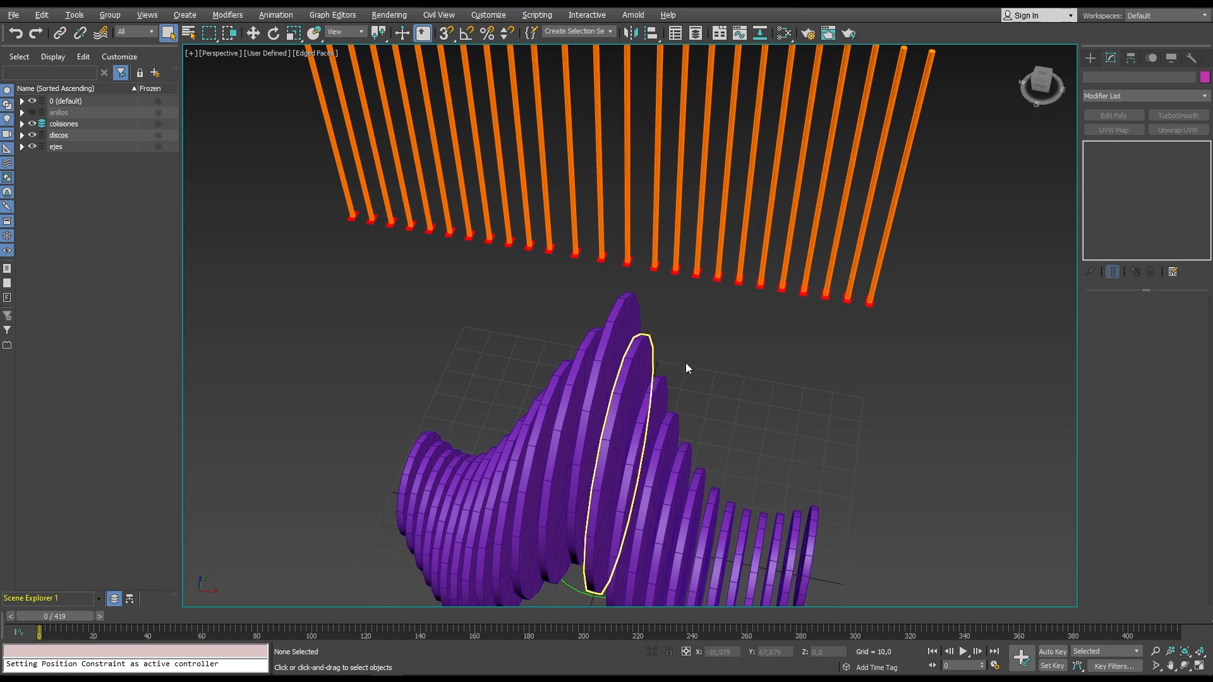
{"action": "left_click", "coordinate": [867, 307]}
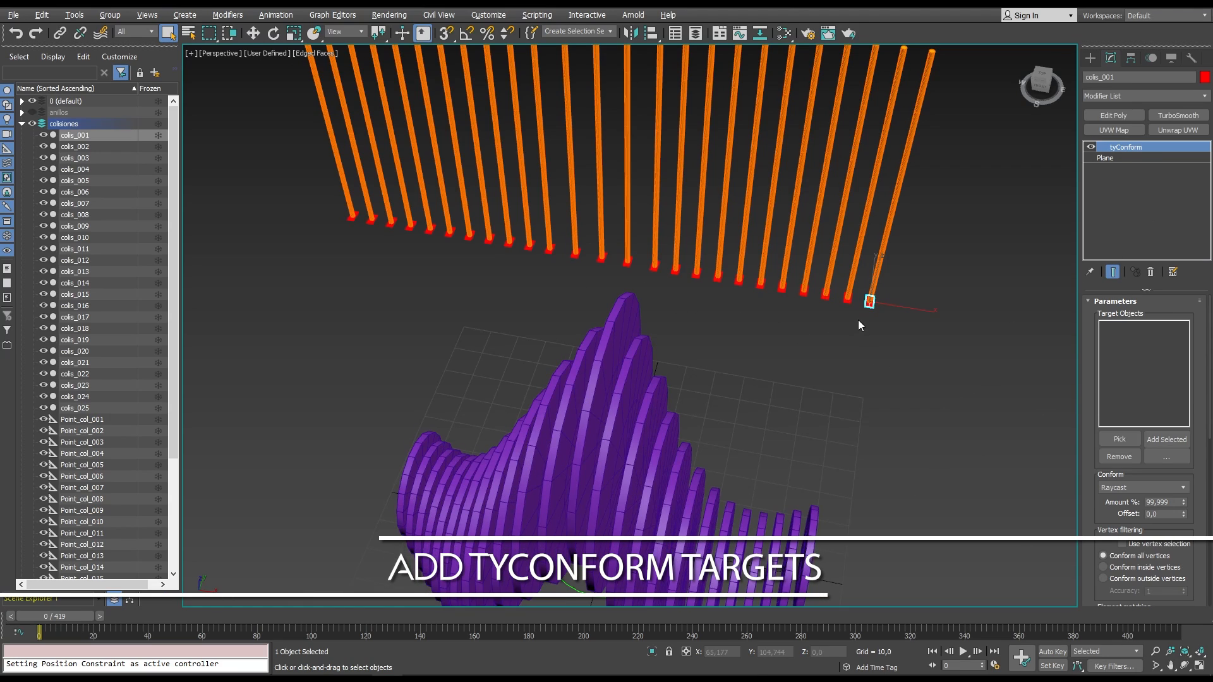
{"action": "left_click", "coordinate": [1115, 439]}
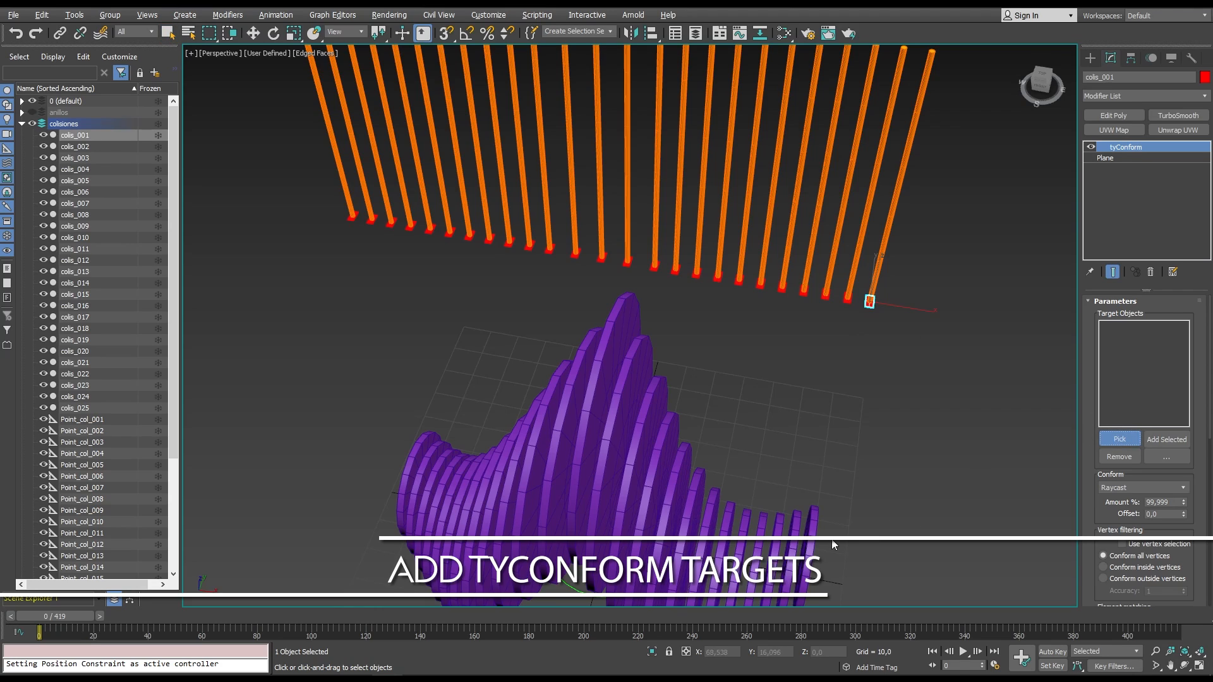
{"action": "left_click", "coordinate": [811, 527]}
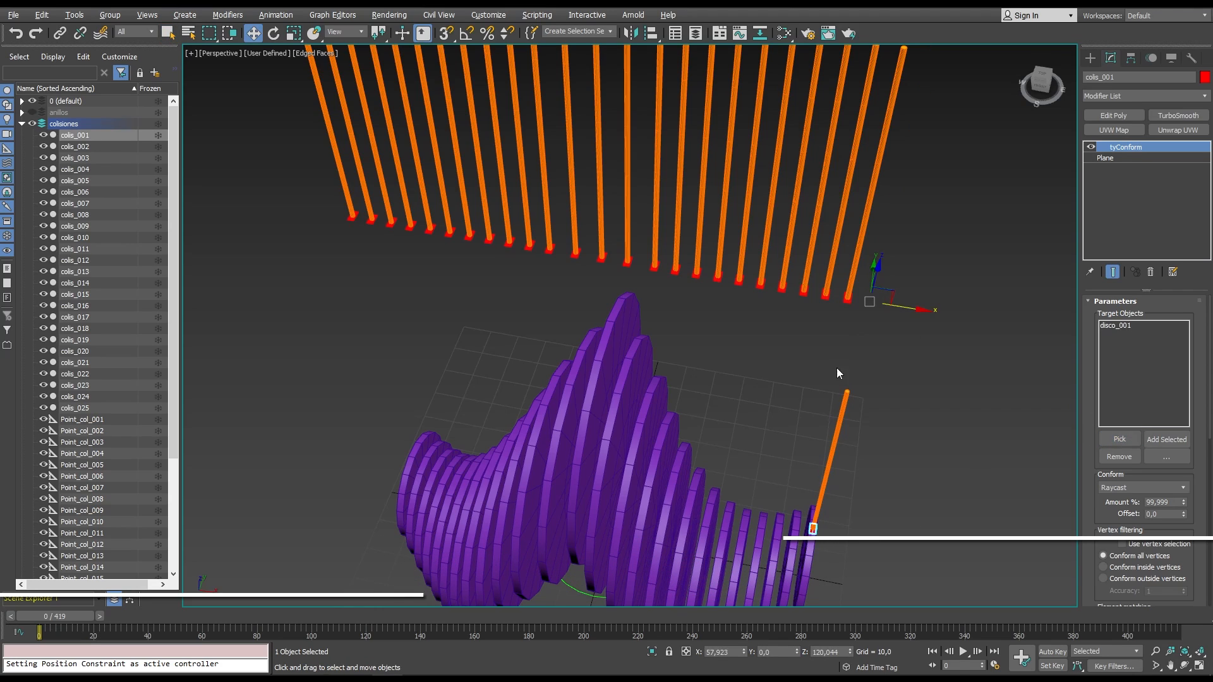
{"action": "left_click", "coordinate": [846, 298]}
{"action": "left_click", "coordinate": [1121, 442]}
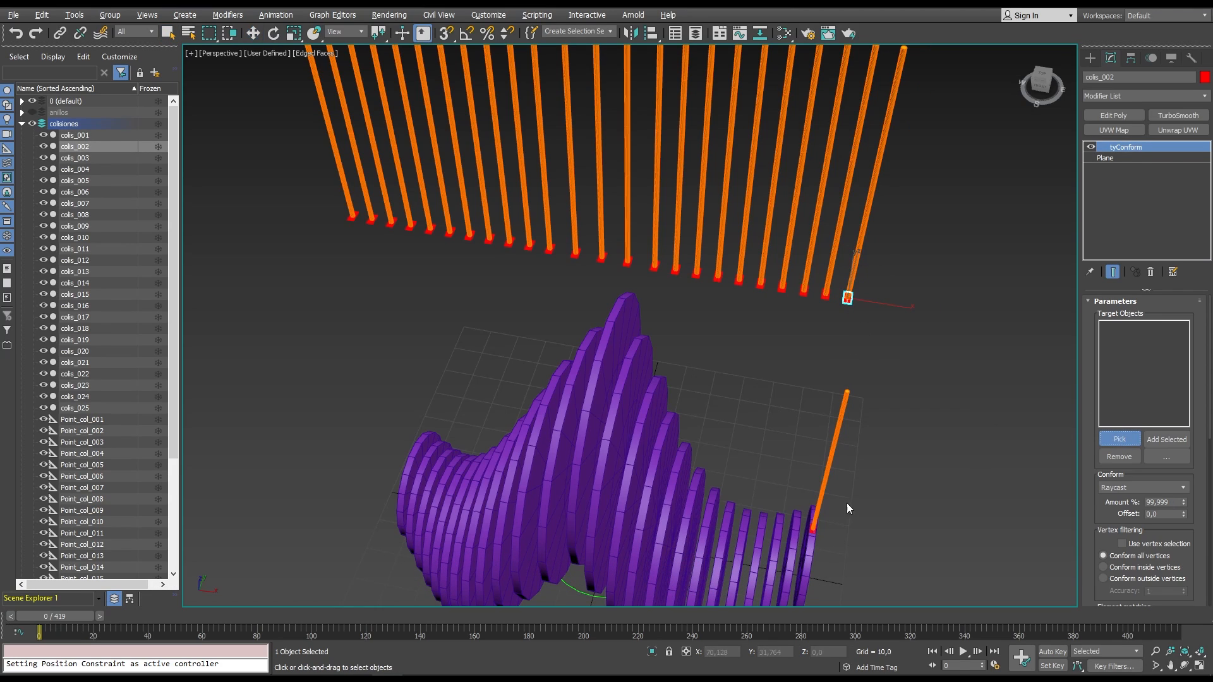
{"action": "left_click", "coordinate": [797, 531]}
Add disco_003 as the tyConform target of plane colis_003 and disco_004 as the target of colis_004.
{"action": "left_click", "coordinate": [822, 297]}
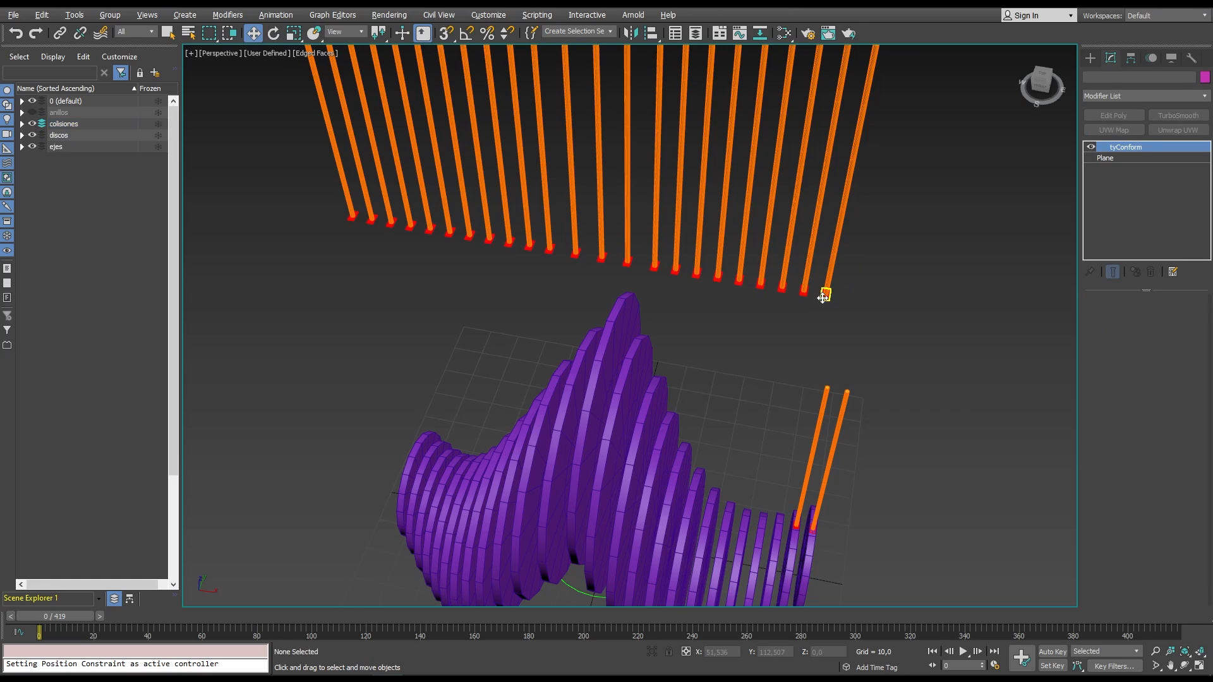
{"action": "left_click", "coordinate": [780, 543]}
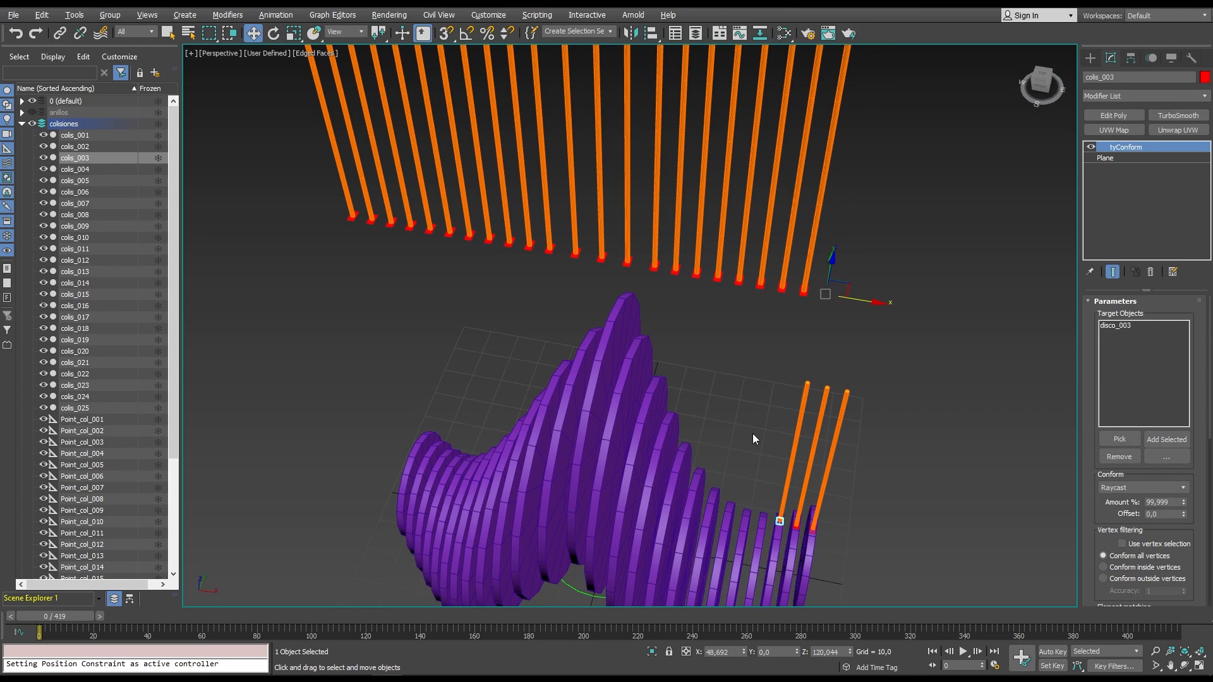
{"action": "left_click", "coordinate": [804, 290]}
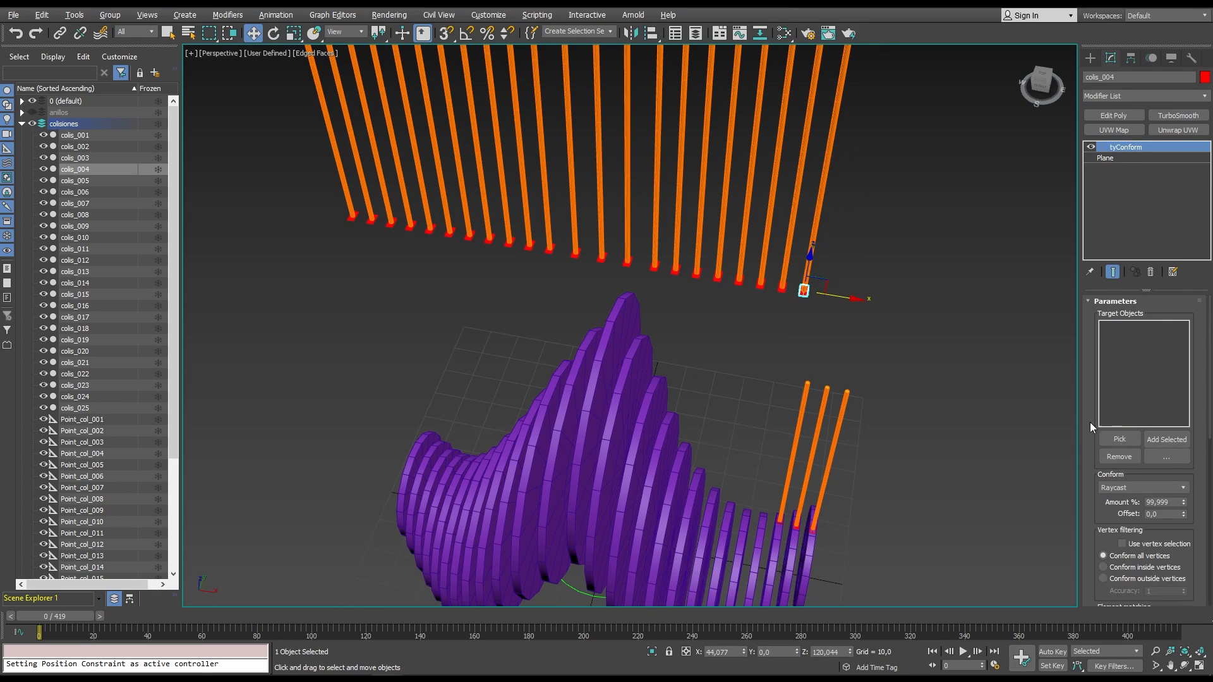
{"action": "left_click", "coordinate": [1118, 440]}
{"action": "left_click", "coordinate": [762, 528]}
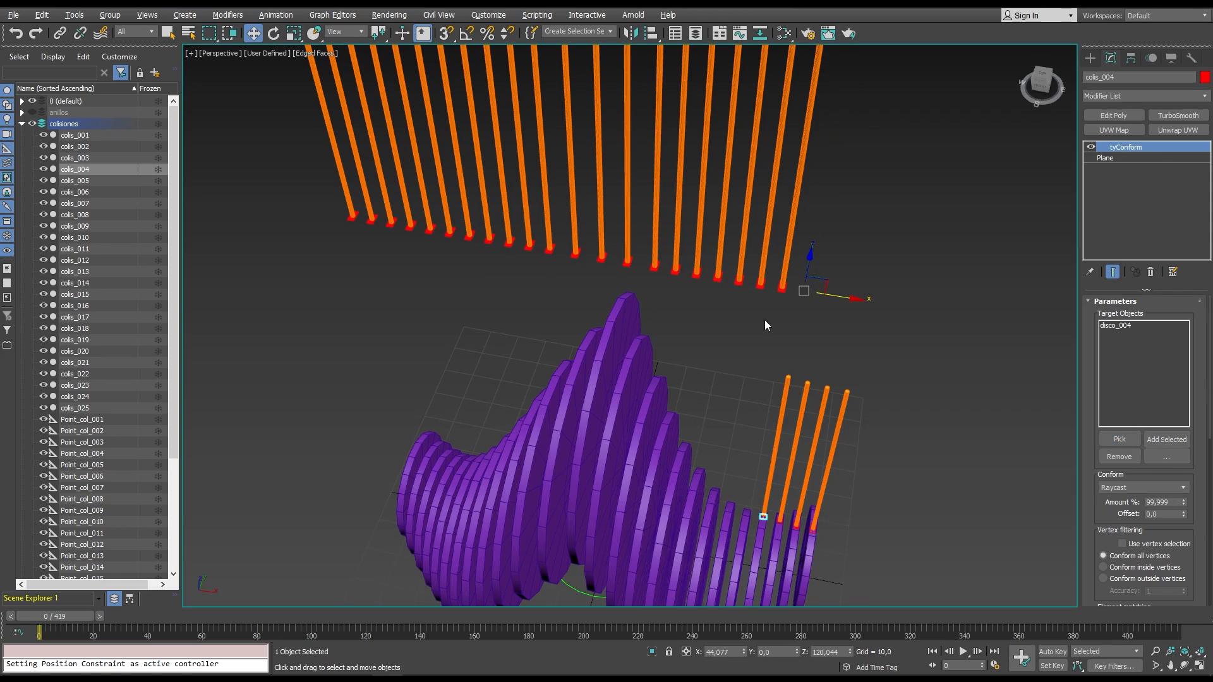
Assign the fifth and sixth discs as tyConform targets of the planes above them, colis_005 and colis_006.
{"action": "left_click", "coordinate": [781, 288]}
{"action": "left_click", "coordinate": [1115, 439]}
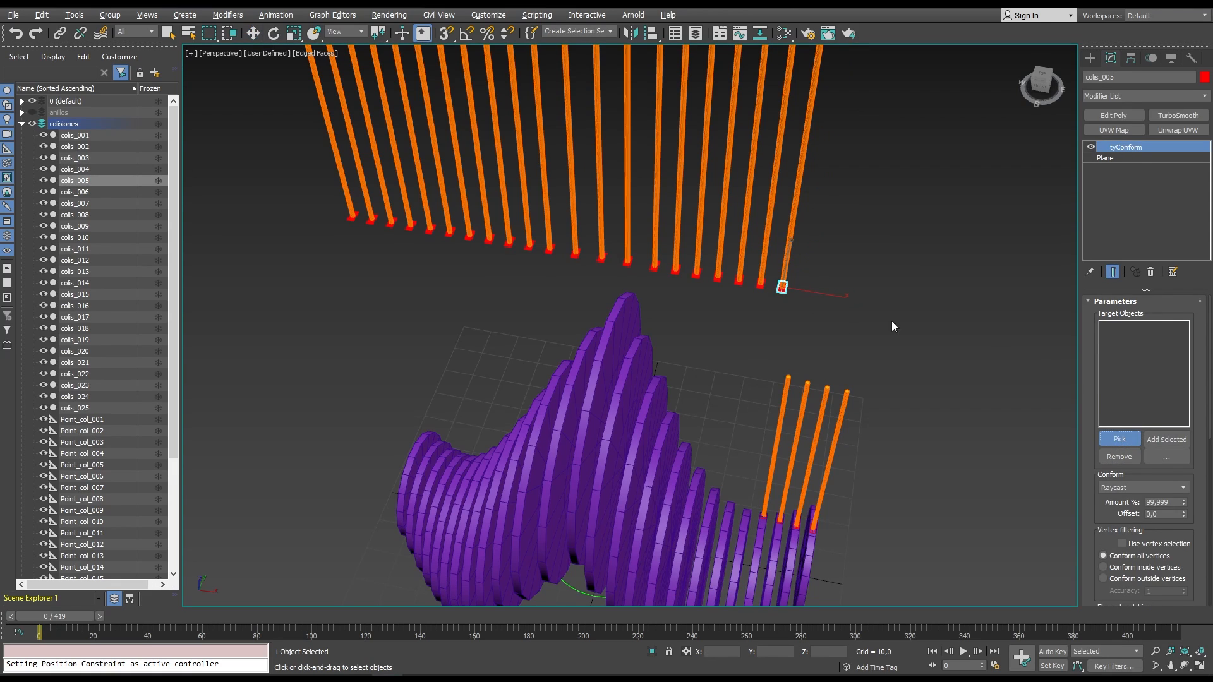
{"action": "left_click", "coordinate": [745, 514]}
{"action": "left_click", "coordinate": [758, 286]}
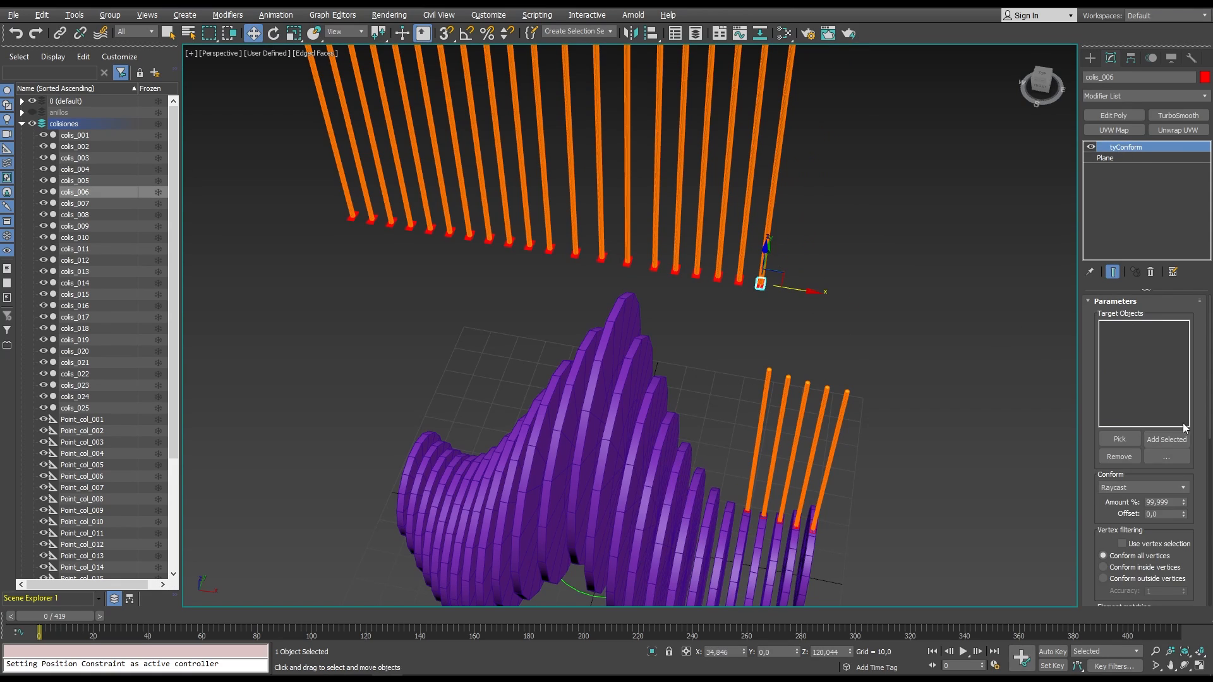
{"action": "left_click", "coordinate": [1118, 439]}
{"action": "left_click", "coordinate": [723, 530]}
Add disco_007 as the tyConform target of plane colis_007 and the eighth disc as the target of colis_008.
{"action": "left_click", "coordinate": [738, 280]}
{"action": "left_click", "coordinate": [1119, 439]}
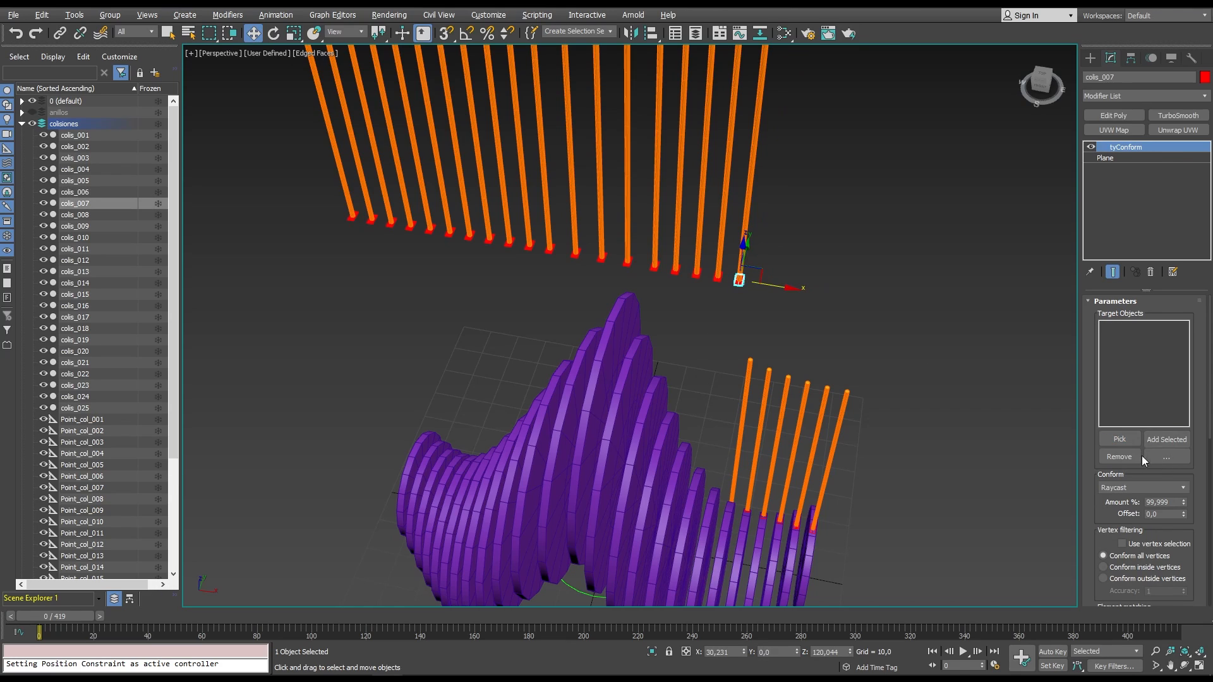
{"action": "left_click", "coordinate": [714, 488]}
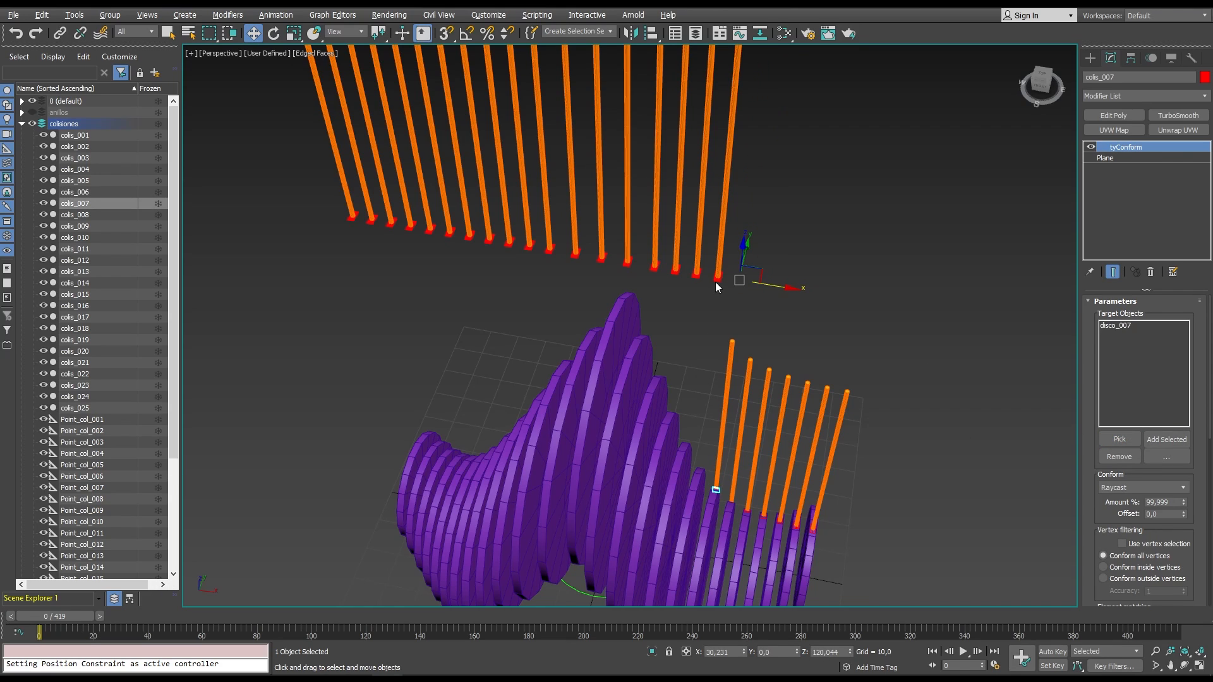
{"action": "left_click", "coordinate": [715, 282]}
{"action": "left_click", "coordinate": [1118, 439]}
{"action": "left_click", "coordinate": [705, 498]}
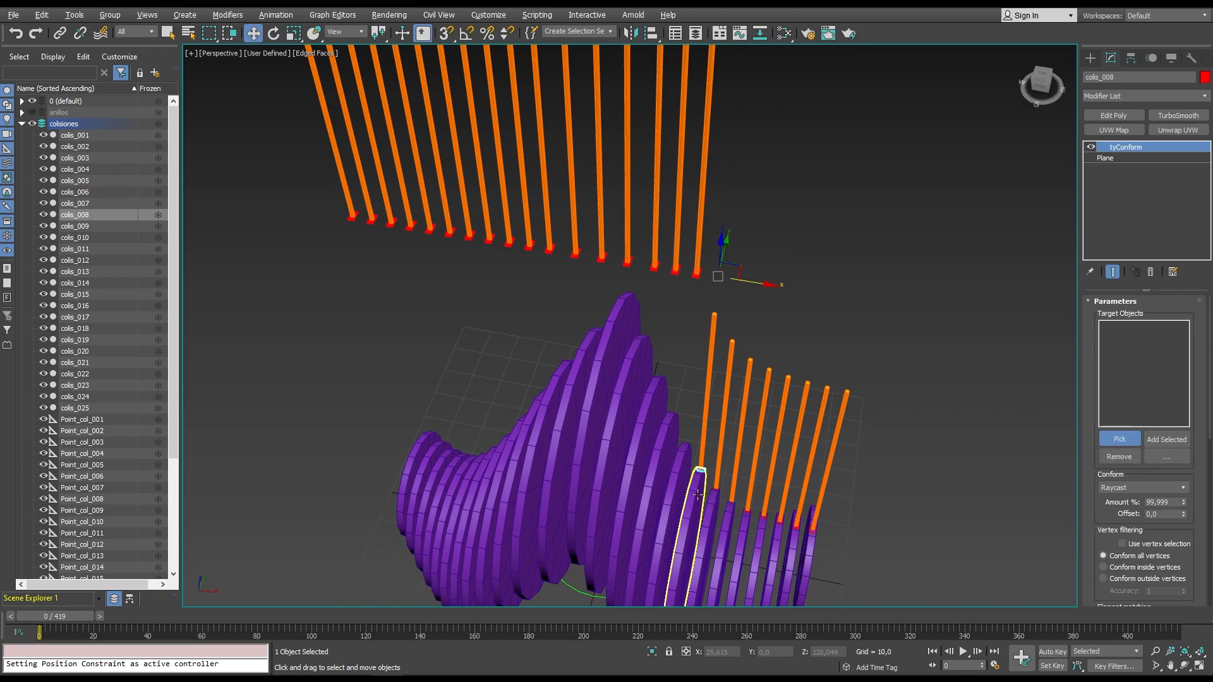
Set the ninth disc as the tyConform target of plane colis_009 and disco_010 as the target of colis_010.
{"action": "left_click", "coordinate": [695, 279]}
{"action": "left_click", "coordinate": [1119, 439]}
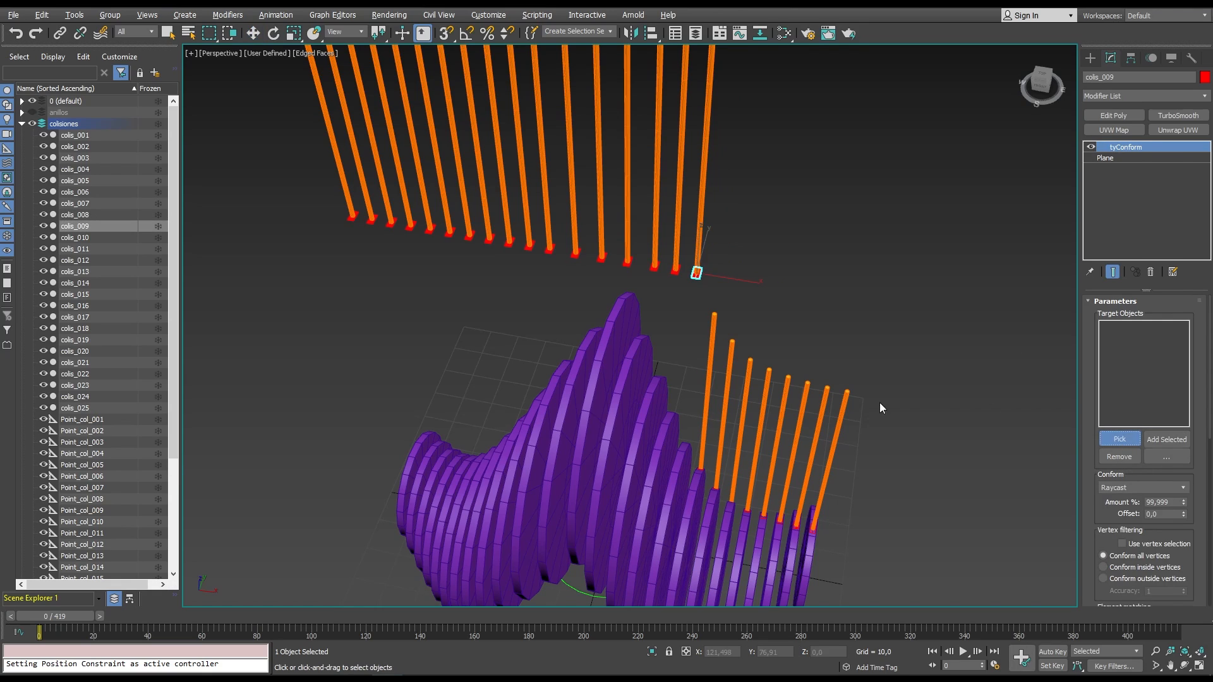
{"action": "left_click", "coordinate": [685, 499]}
{"action": "left_click", "coordinate": [674, 272]}
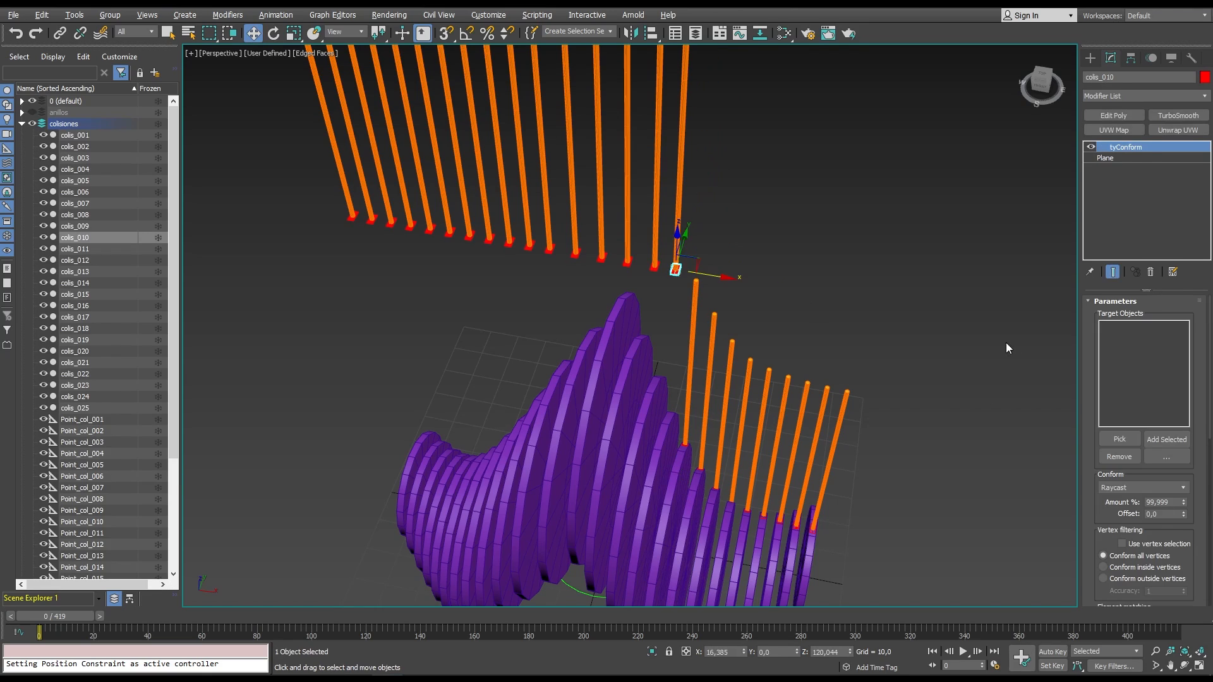
{"action": "left_click", "coordinate": [657, 499]}
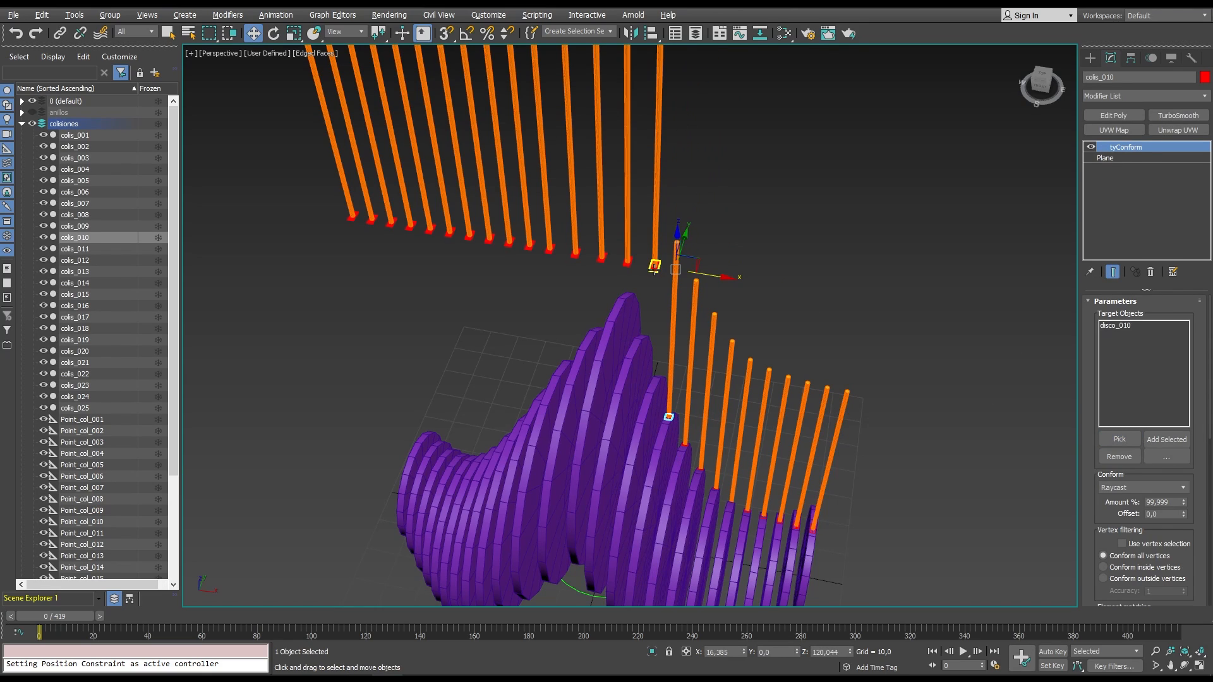
Add disco_011 as the tyConform target of plane colis_011 and disco_012 as the target of colis_012.
{"action": "left_click", "coordinate": [654, 267]}
{"action": "left_click", "coordinate": [1118, 439]}
{"action": "left_click", "coordinate": [656, 388]}
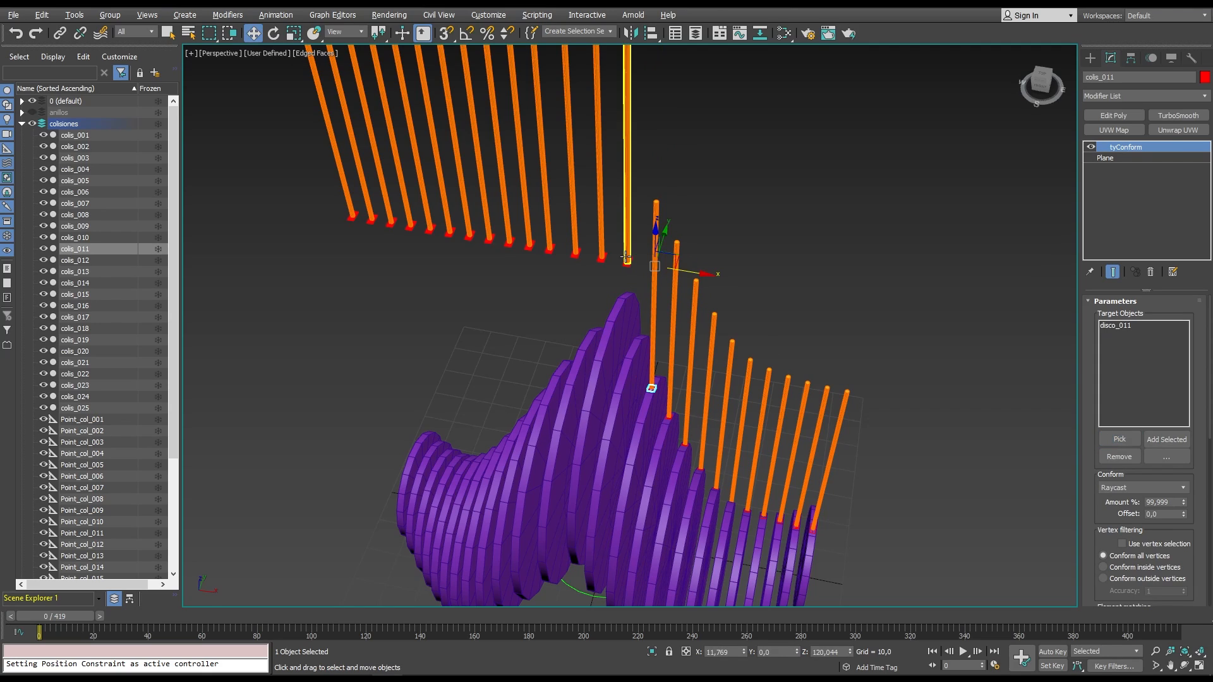
{"action": "left_click", "coordinate": [626, 264]}
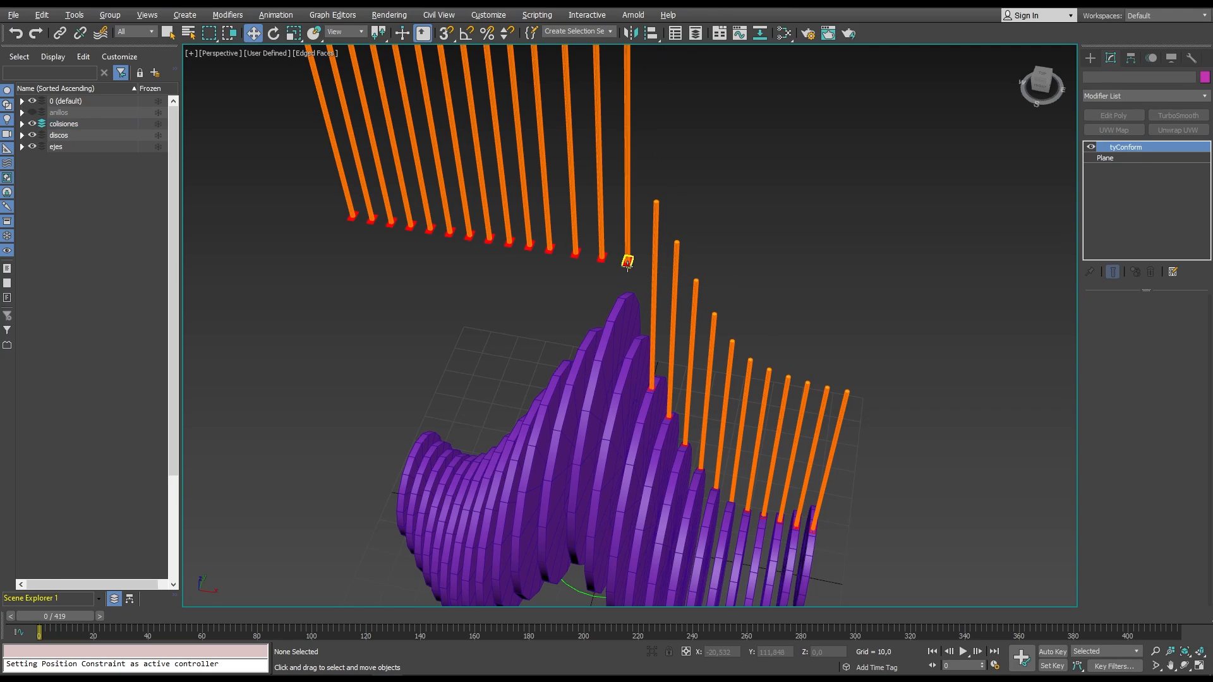
{"action": "left_click", "coordinate": [1119, 439]}
{"action": "left_click", "coordinate": [627, 353]}
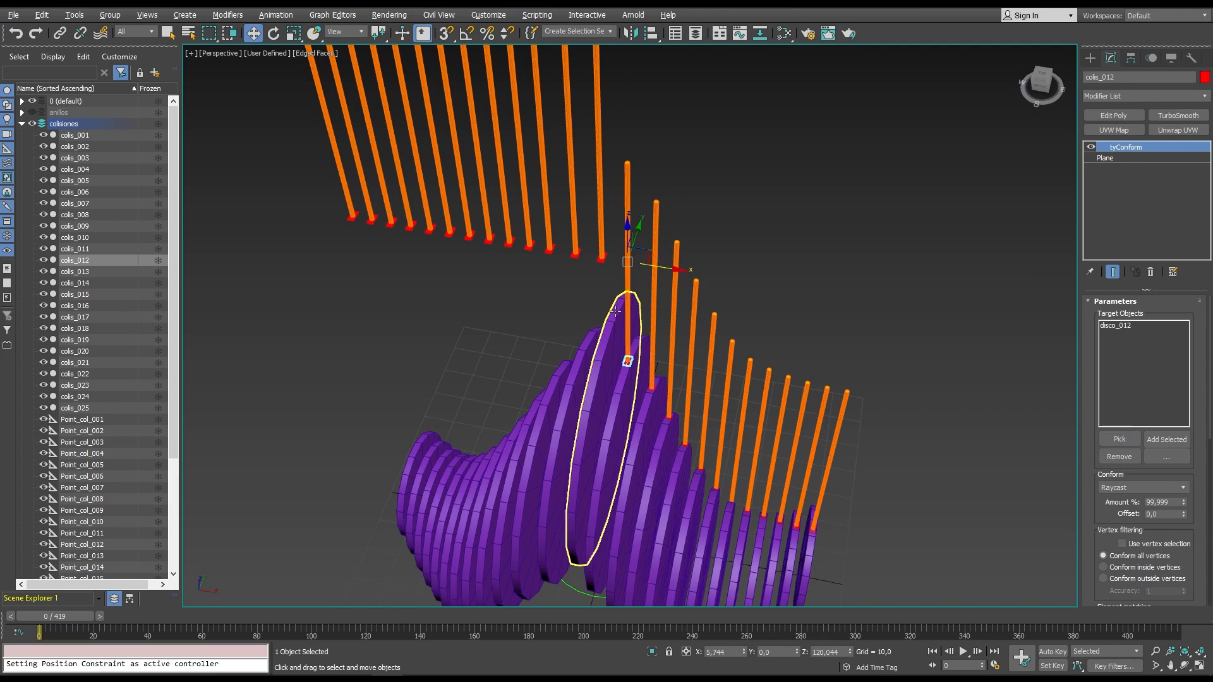
Assign the discs directly beneath planes colis_013 and colis_014 as their respective tyConform targets.
{"action": "left_click", "coordinate": [602, 259]}
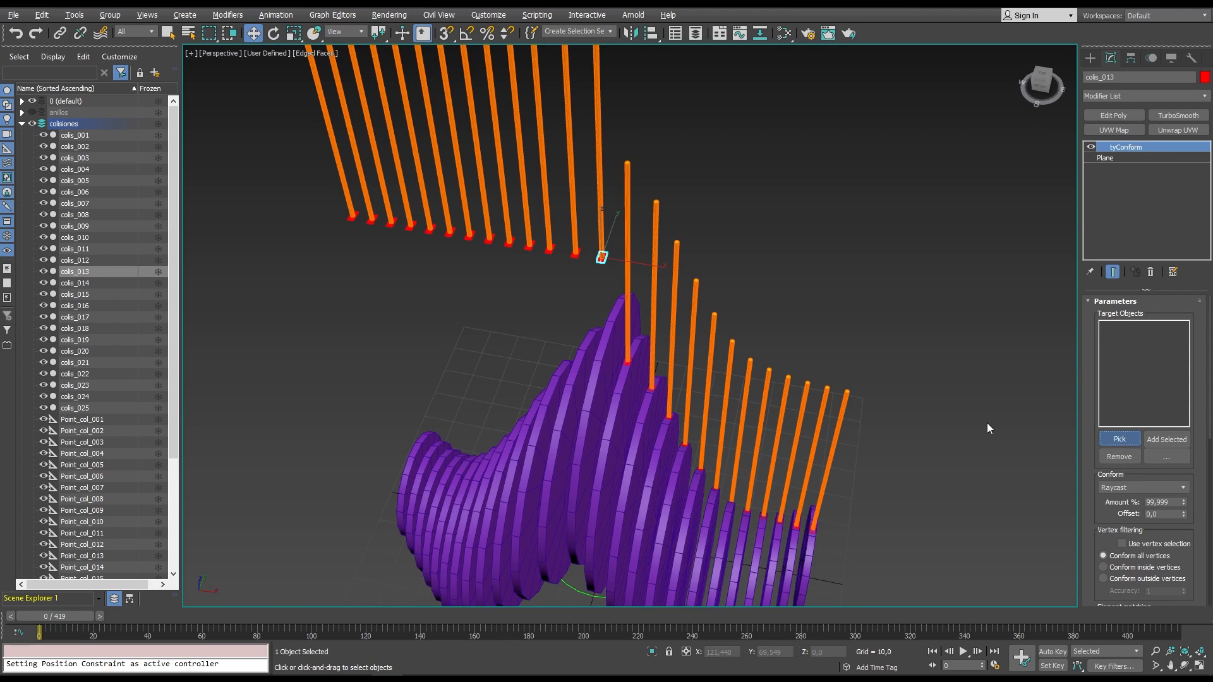
{"action": "left_click", "coordinate": [603, 366]}
{"action": "left_click", "coordinate": [571, 258]}
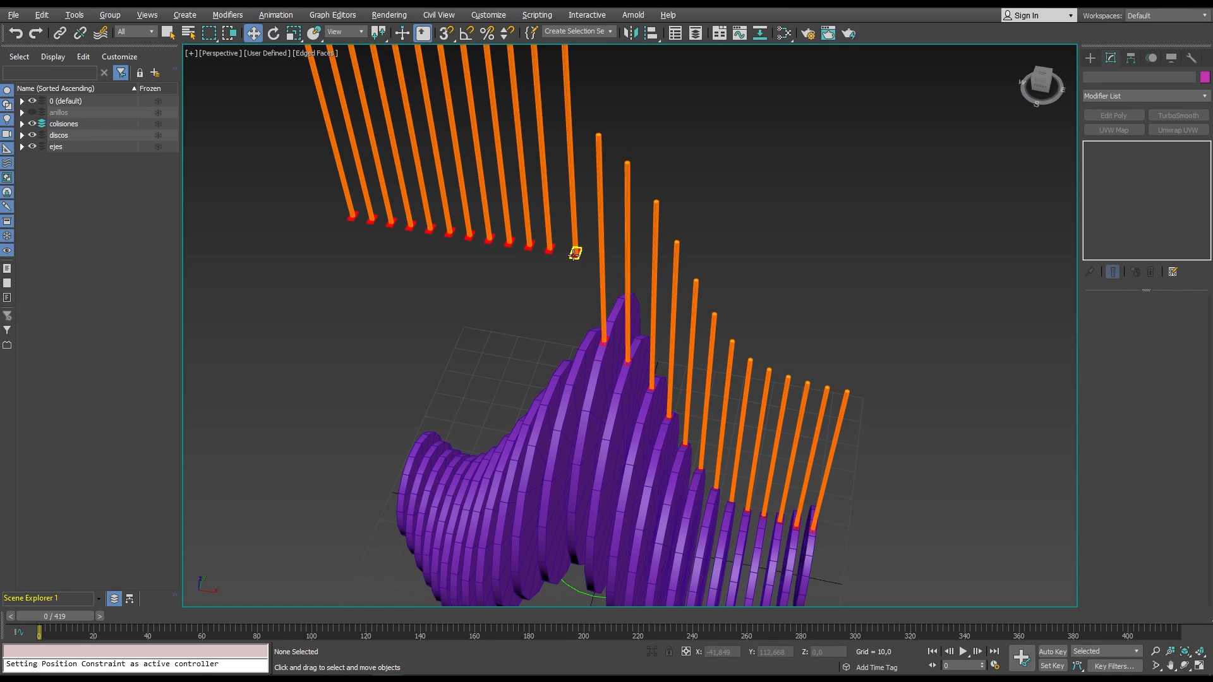
{"action": "left_click", "coordinate": [574, 253]}
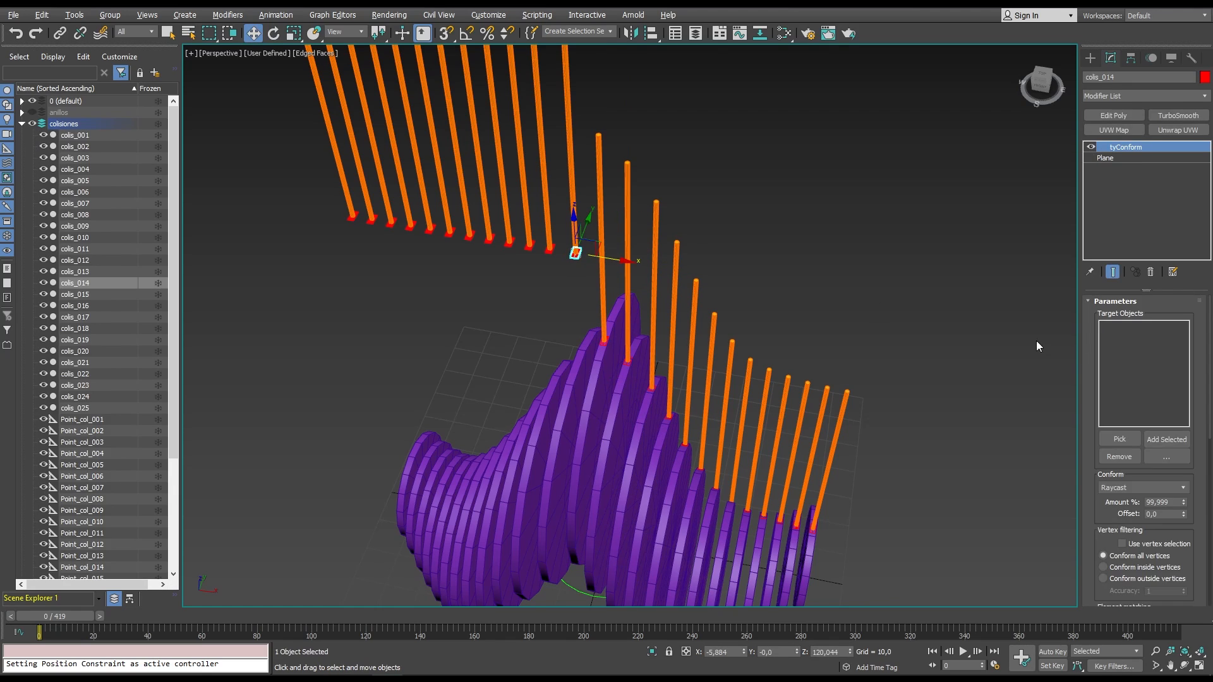
{"action": "left_click", "coordinate": [572, 379]}
Set the disc beneath plane colis_015 as its tyConform target and disco_023 as the target of colis_016.
{"action": "middle_click_drag", "start_coordinate": [505, 411], "coordinate": [670, 261], "text": "alt"}
{"action": "left_click", "coordinate": [552, 278]}
{"action": "left_click", "coordinate": [1120, 438]}
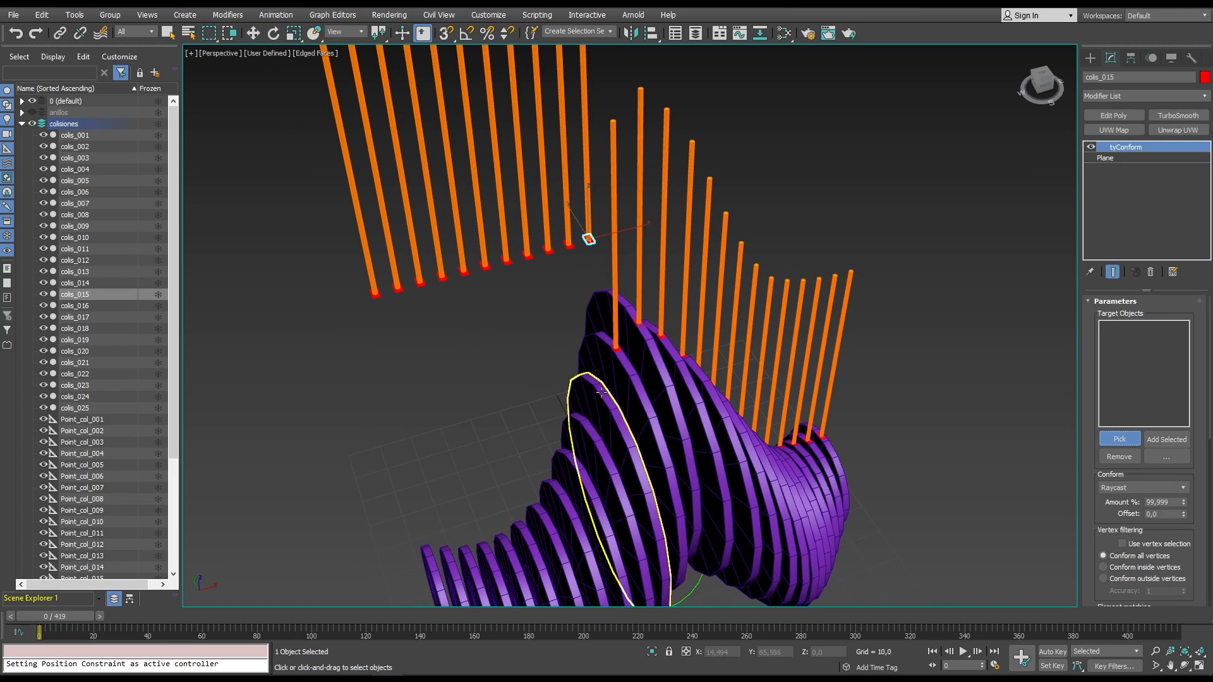
{"action": "left_click", "coordinate": [602, 404]}
{"action": "left_click", "coordinate": [568, 245]}
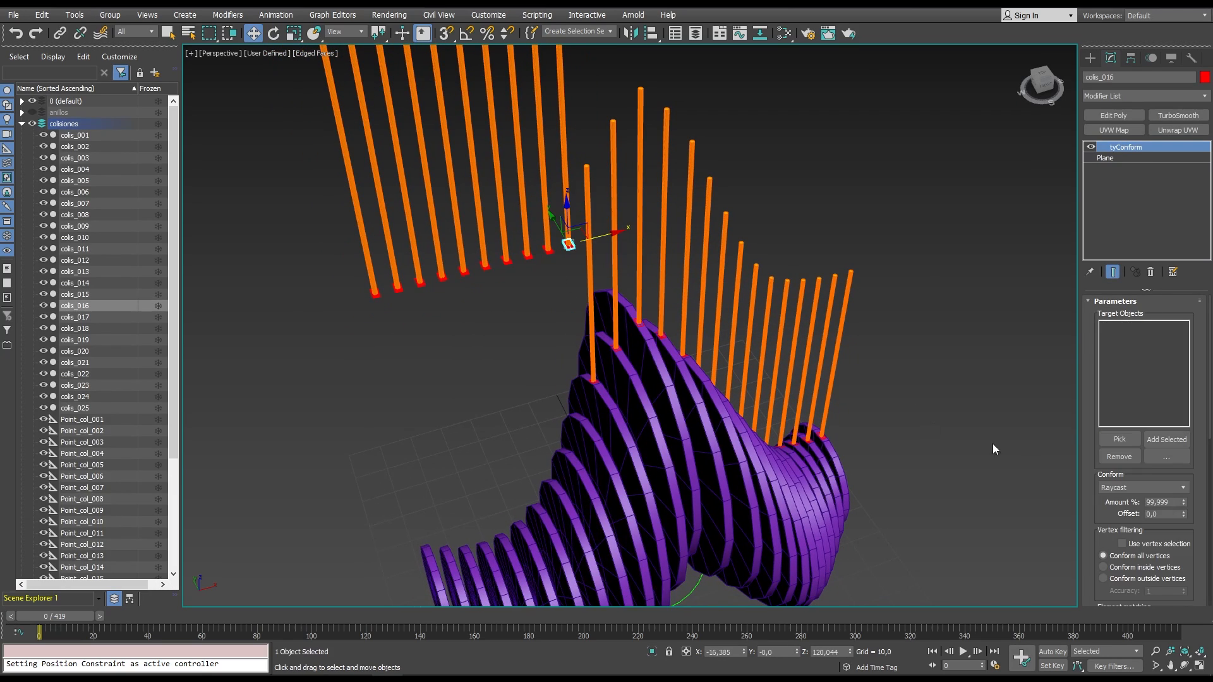
{"action": "left_click", "coordinate": [1115, 441]}
{"action": "left_click", "coordinate": [572, 430]}
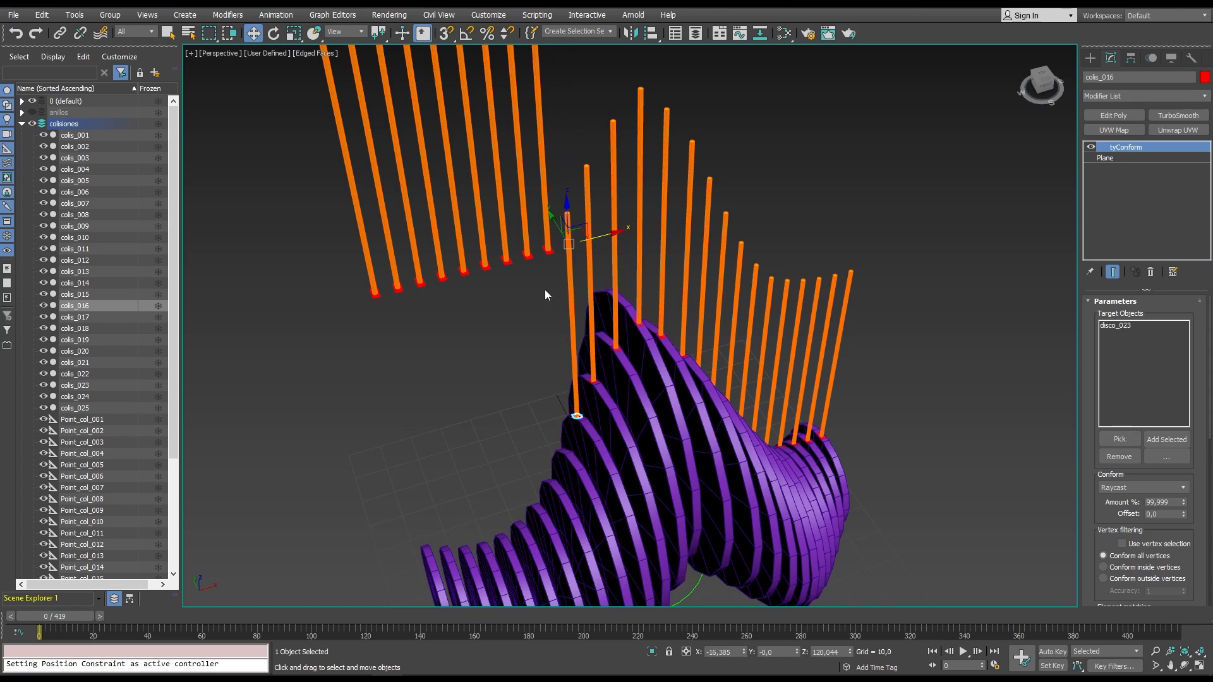
Set the disc beneath plane colis_017 as its tyConform target and disco_021 as the target of colis_018.
{"action": "left_click", "coordinate": [547, 251]}
{"action": "left_click", "coordinate": [1119, 439]}
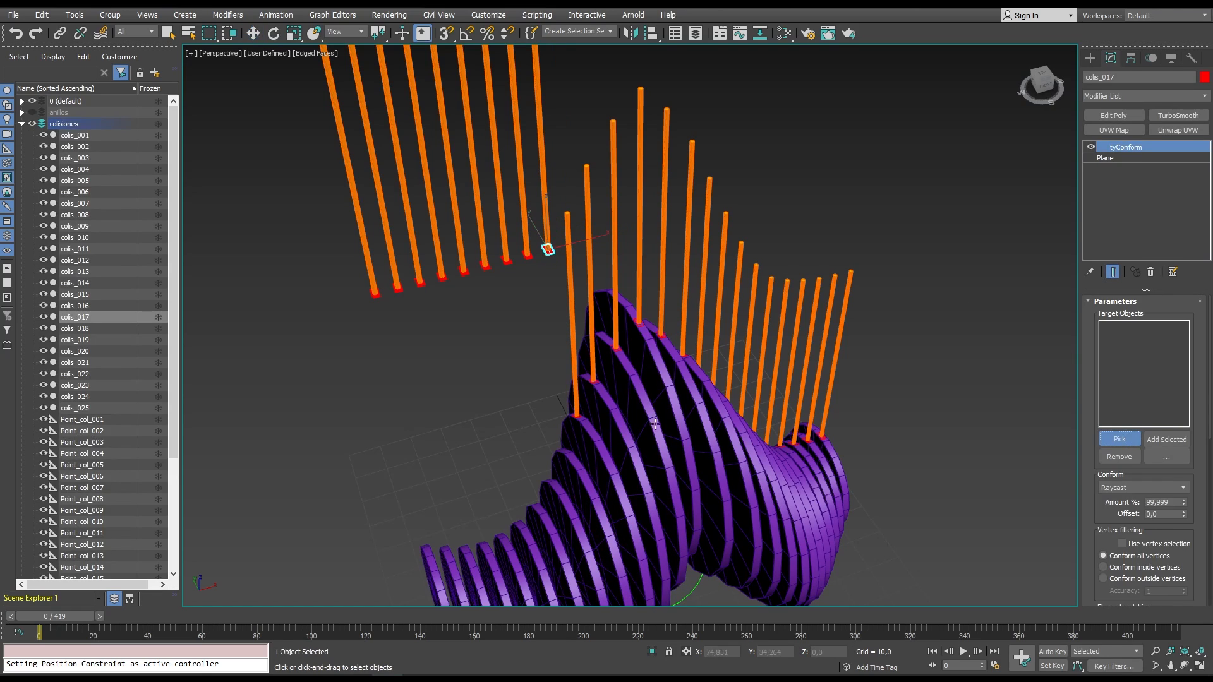
{"action": "left_click", "coordinate": [575, 493]}
{"action": "left_click", "coordinate": [527, 255]}
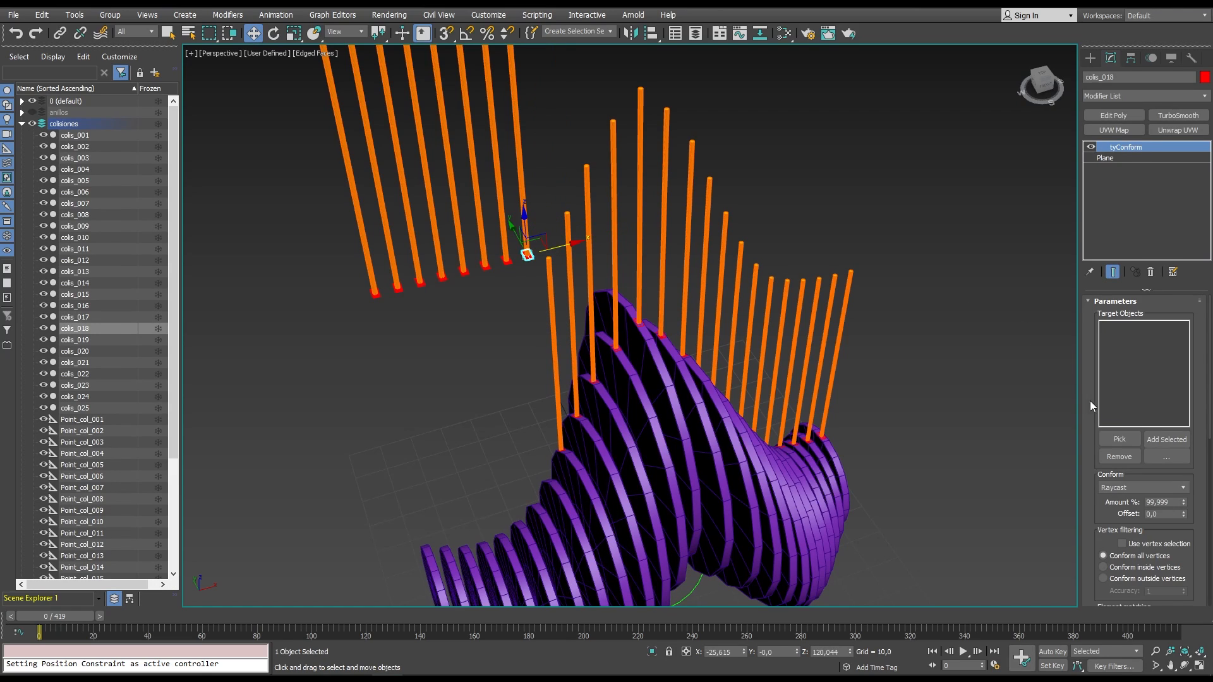
{"action": "left_click", "coordinate": [1116, 441]}
{"action": "left_click", "coordinate": [554, 494]}
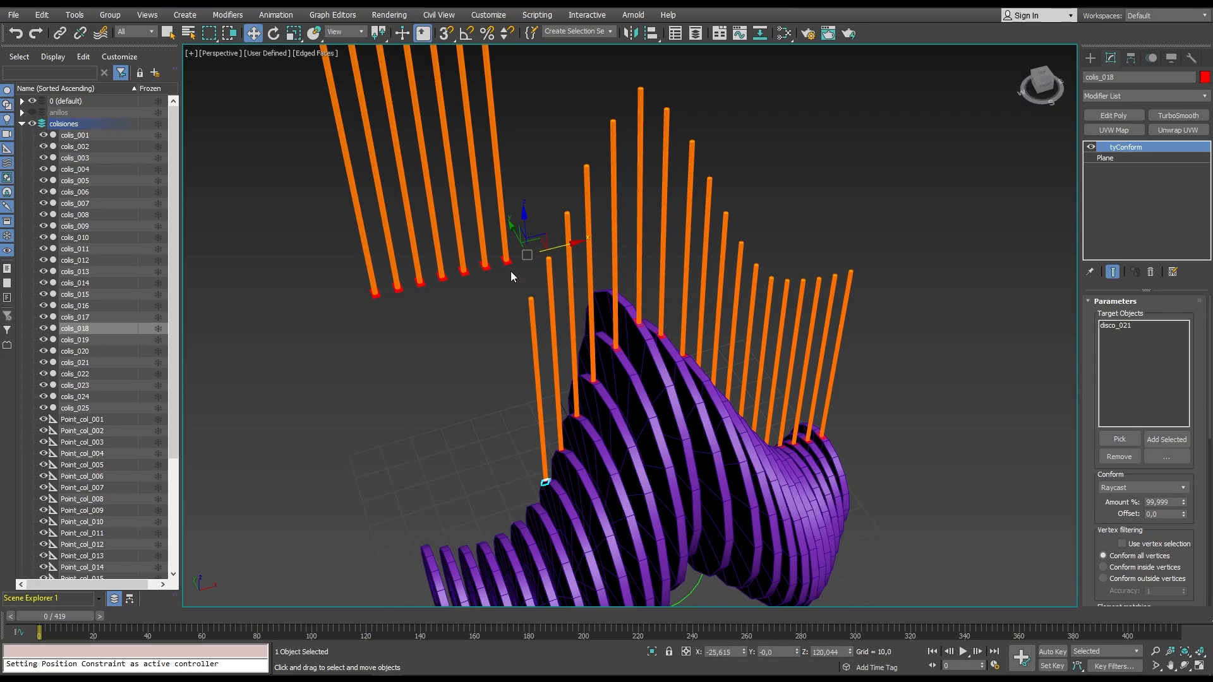
Assign the discs directly beneath planes colis_019 and colis_020 as their respective tyConform targets.
{"action": "left_click", "coordinate": [506, 261]}
{"action": "left_click", "coordinate": [1119, 439]}
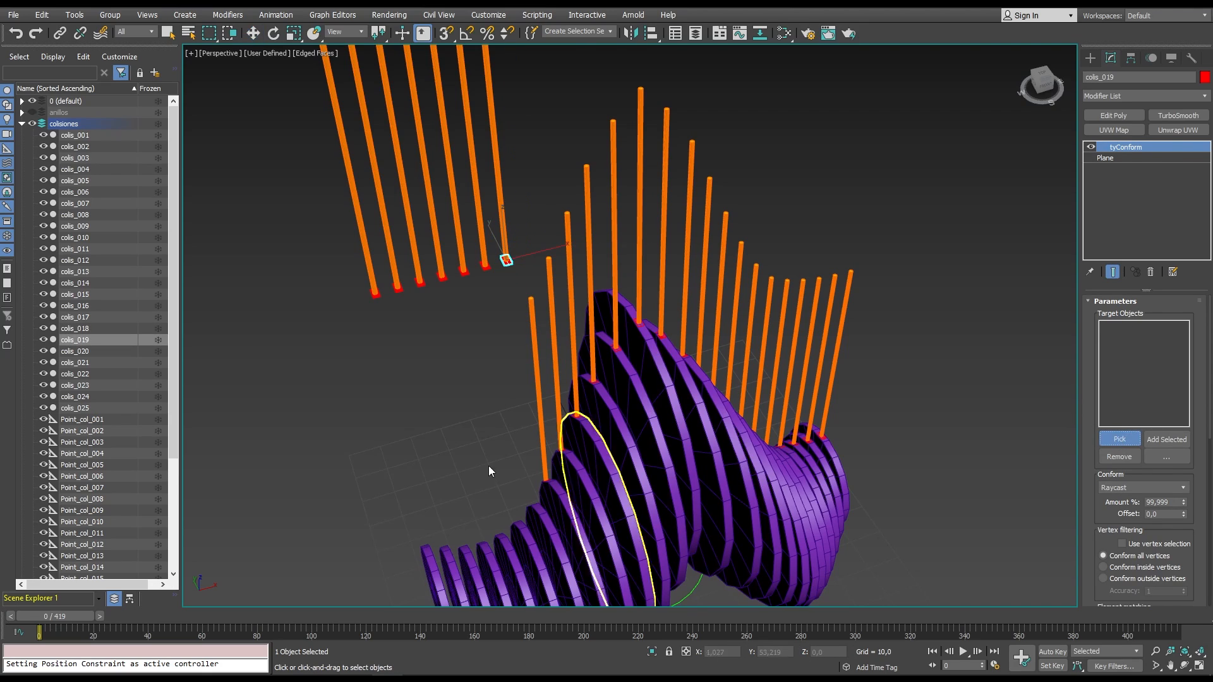
{"action": "left_click", "coordinate": [542, 537]}
{"action": "left_click", "coordinate": [483, 264]}
{"action": "left_click", "coordinate": [1118, 439]}
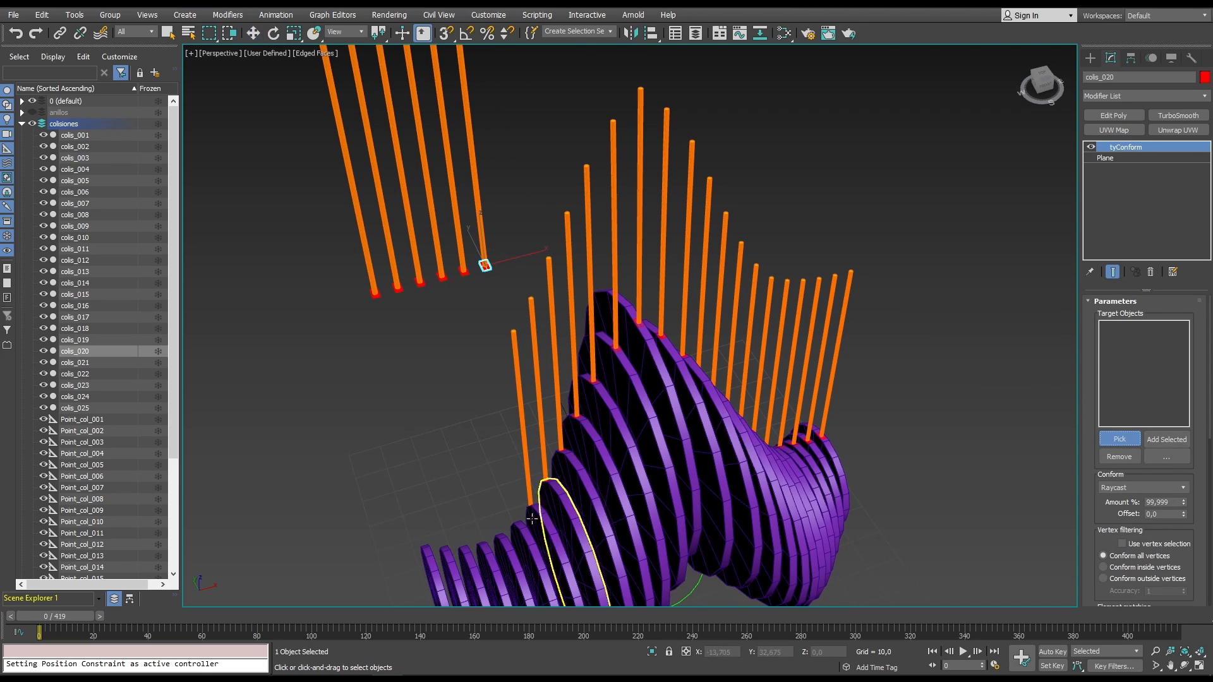
{"action": "left_click", "coordinate": [513, 525]}
Set disco_018 as the tyConform target of plane colis_021 and disco_017 as the target of colis_022.
{"action": "left_click", "coordinate": [463, 271]}
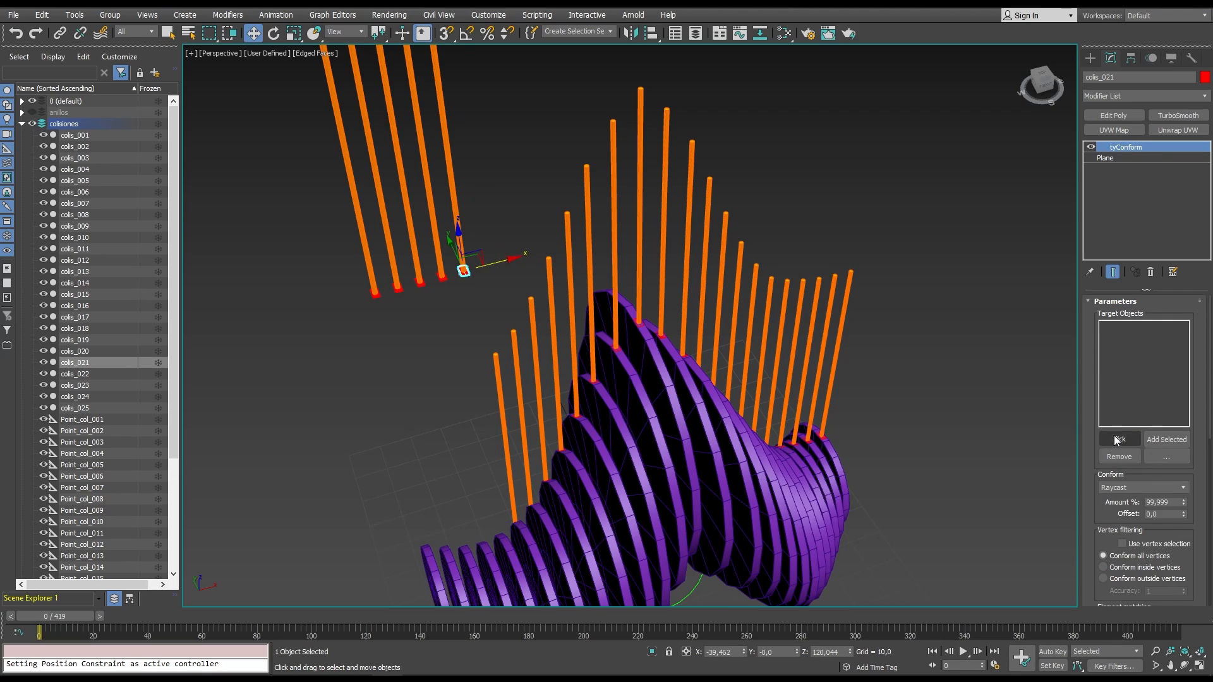
{"action": "left_click", "coordinate": [1118, 439]}
{"action": "left_click", "coordinate": [506, 546]}
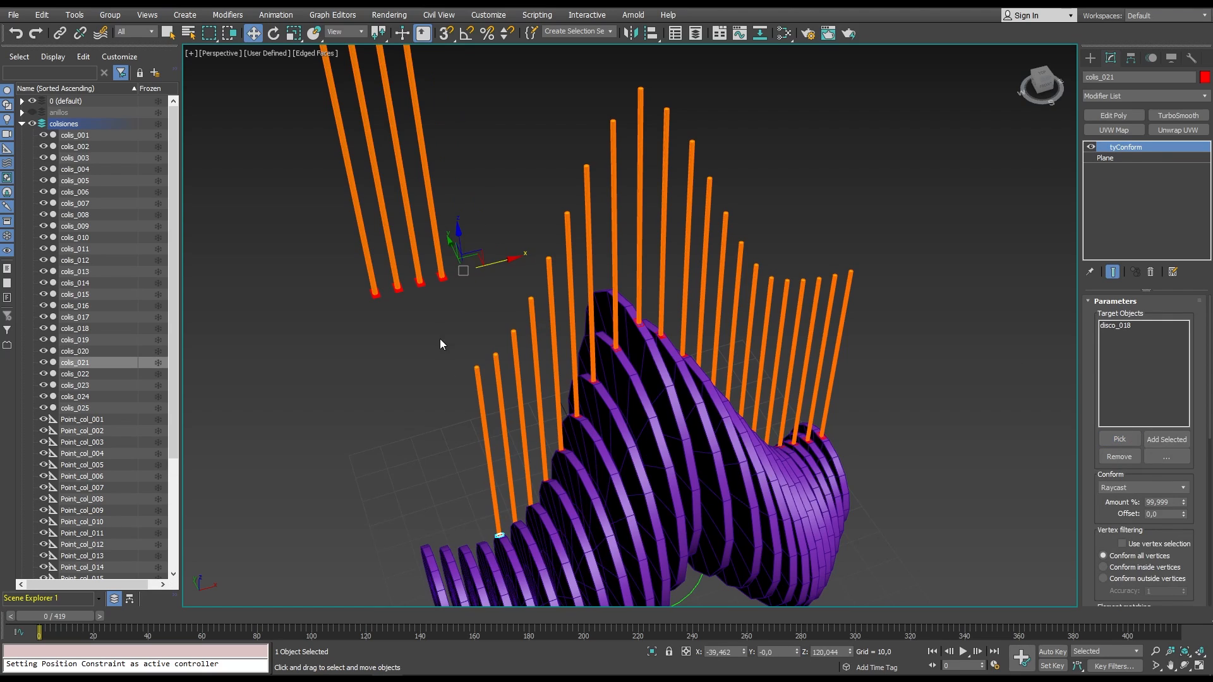
{"action": "left_click", "coordinate": [442, 277]}
{"action": "left_click", "coordinate": [474, 556]}
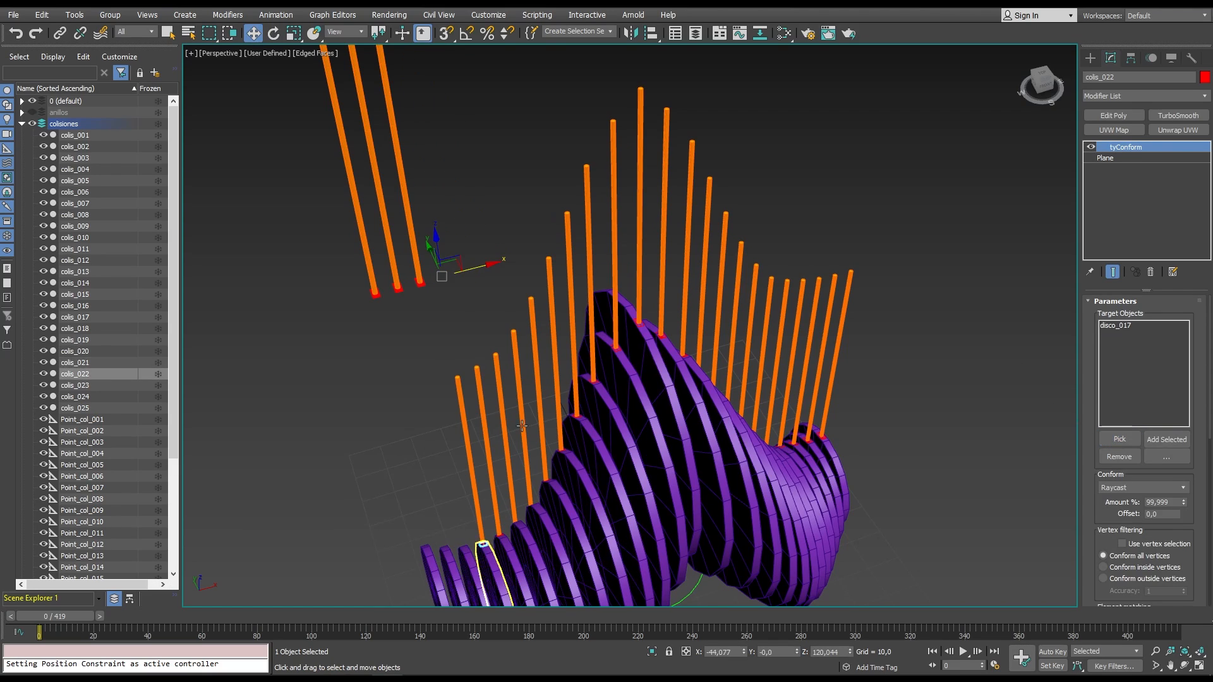
Set disco_016 as the tyConform target of plane colis_023 and disco_015 as the target of colis_024.
{"action": "left_click", "coordinate": [468, 485]}
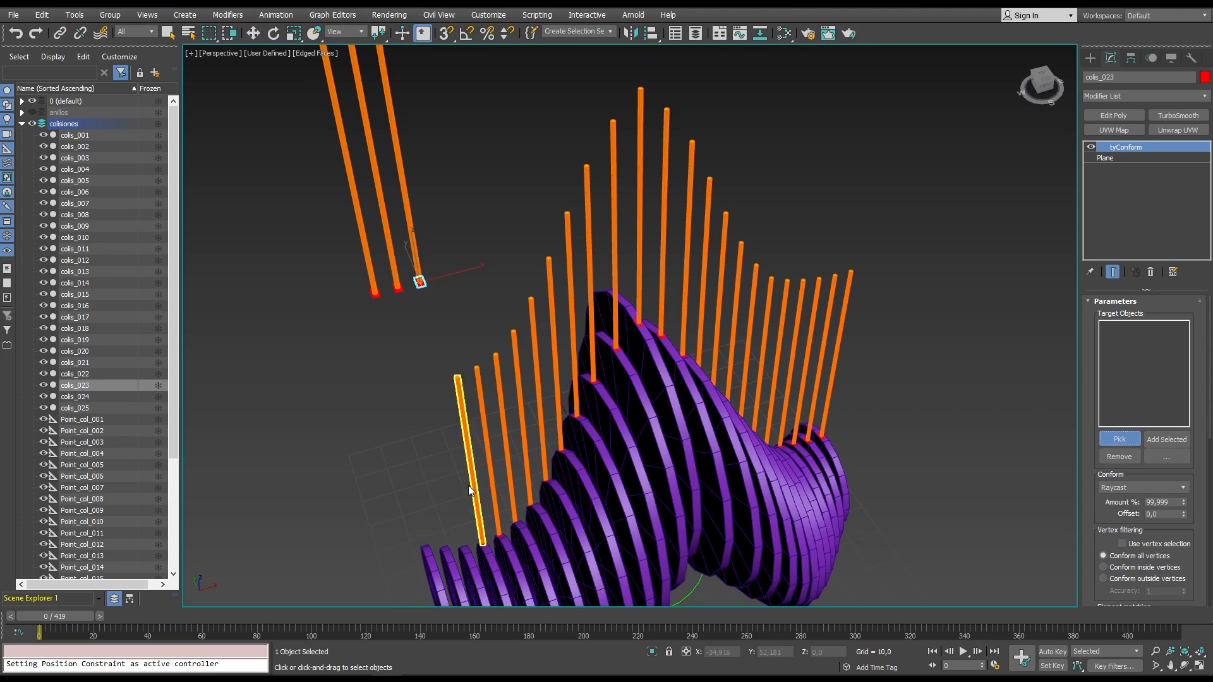
{"action": "left_click", "coordinate": [461, 556]}
{"action": "key", "text": "w"}
{"action": "left_click", "coordinate": [400, 289]}
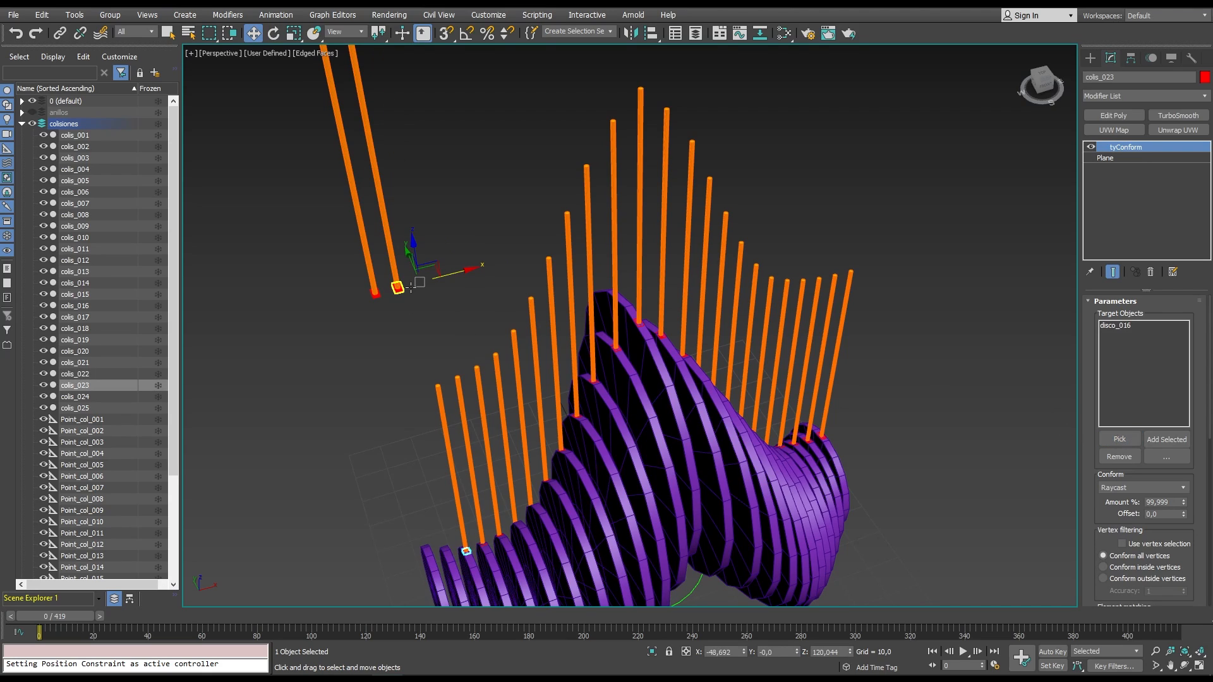
{"action": "left_click", "coordinate": [1114, 441]}
{"action": "left_click", "coordinate": [447, 561]}
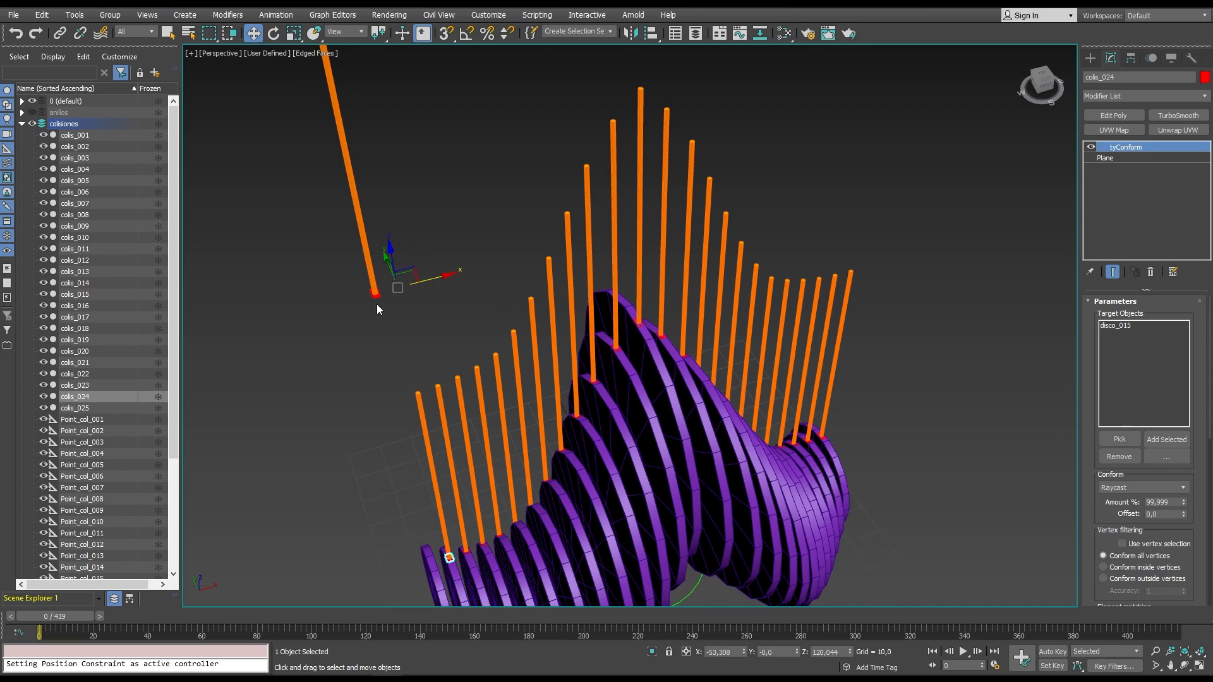
Set disco_014, the disc at the end of the row, as the tyConform target of the last plane, colis_025.
{"action": "left_click", "coordinate": [375, 295]}
{"action": "left_click", "coordinate": [1119, 439]}
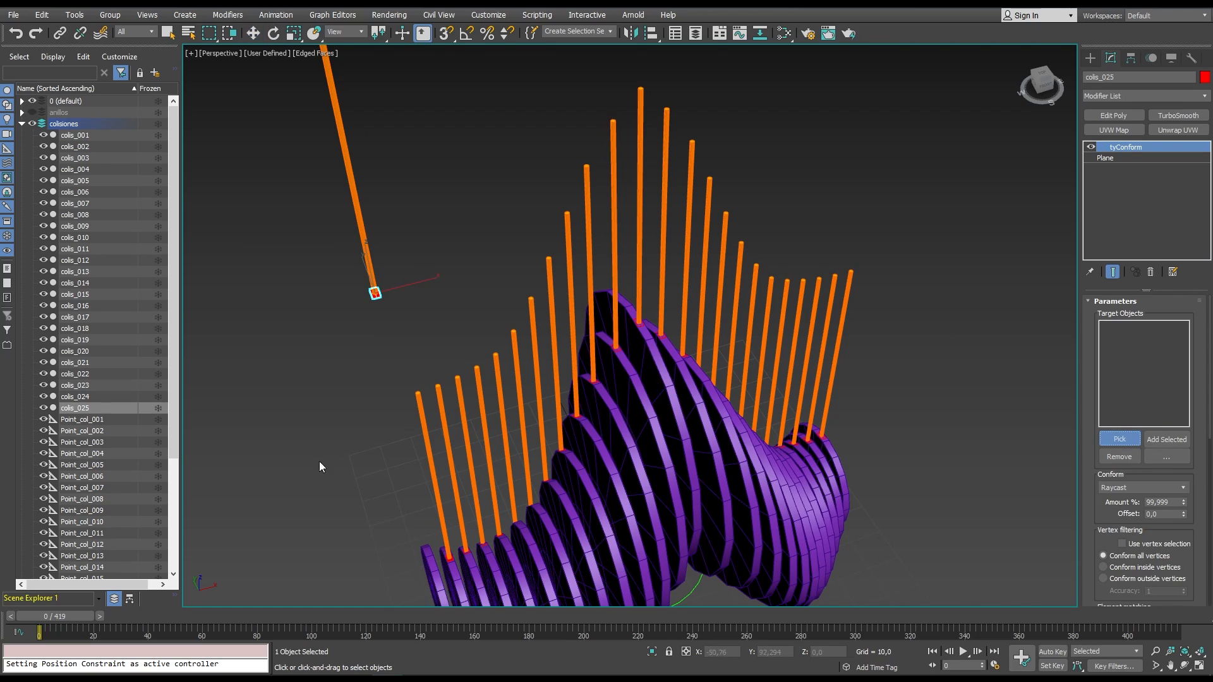
{"action": "left_click", "coordinate": [428, 567]}
Play the animation with nothing selected to check that the rods follow the discs, and return to the first frame.
{"action": "middle_click_drag", "start_coordinate": [528, 561], "coordinate": [642, 499], "text": "alt"}
{"action": "middle_click_drag", "start_coordinate": [640, 322], "coordinate": [625, 388], "text": "alt"}
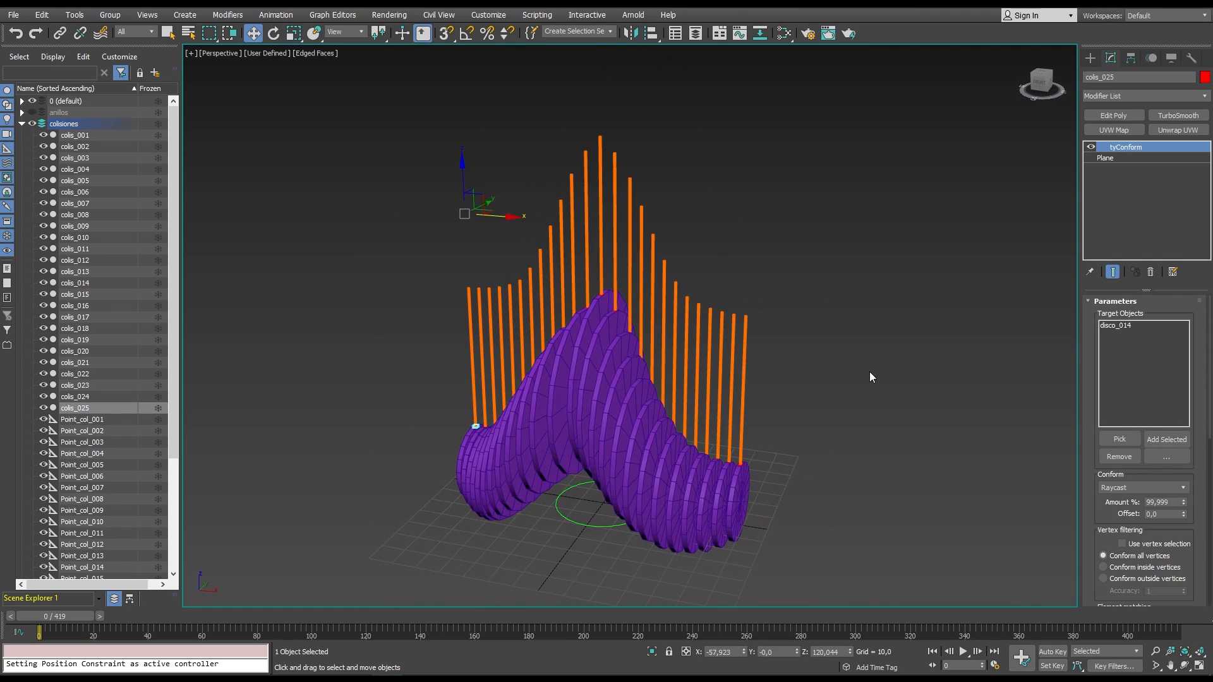
{"action": "key", "text": "q"}
{"action": "left_click", "coordinate": [863, 438]}
{"action": "left_click", "coordinate": [963, 652]}
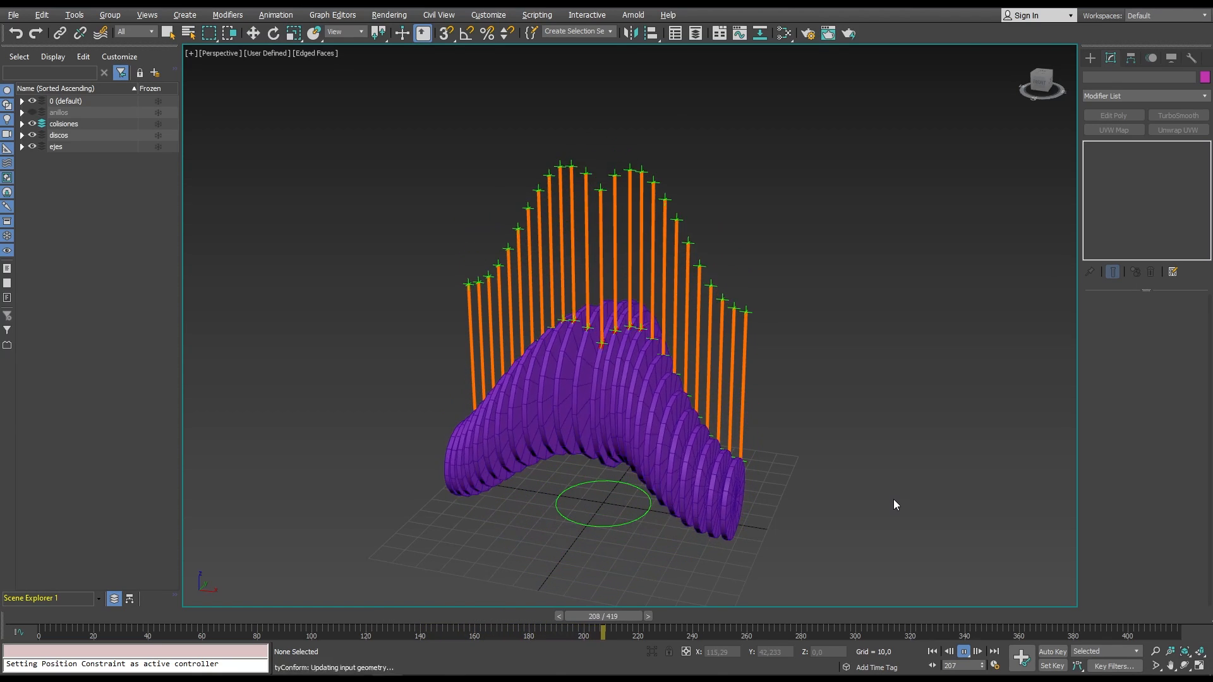
{"action": "left_click", "coordinate": [964, 650]}
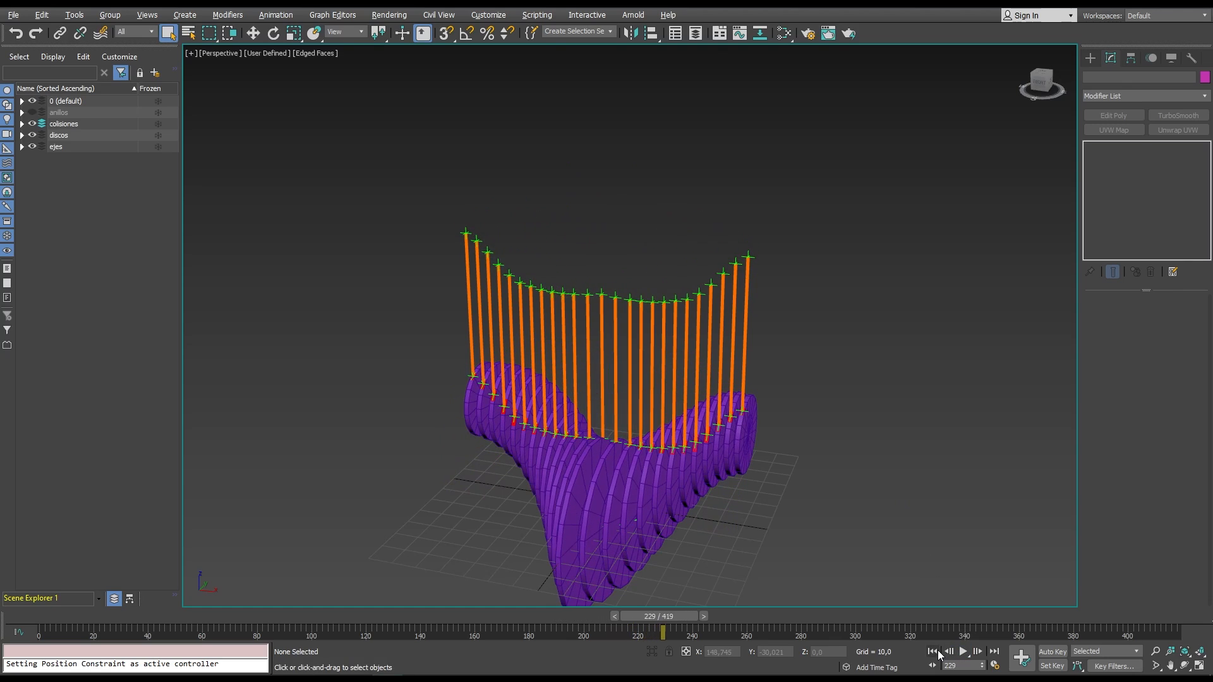
{"action": "left_click", "coordinate": [931, 651]}
Try moving and tilting the ctrl_master circle, and play a short stretch of the animation to test the rig.
{"action": "left_click_drag", "start_coordinate": [614, 519], "coordinate": [660, 522]}
{"action": "key", "text": "w"}
{"action": "key", "text": "e"}
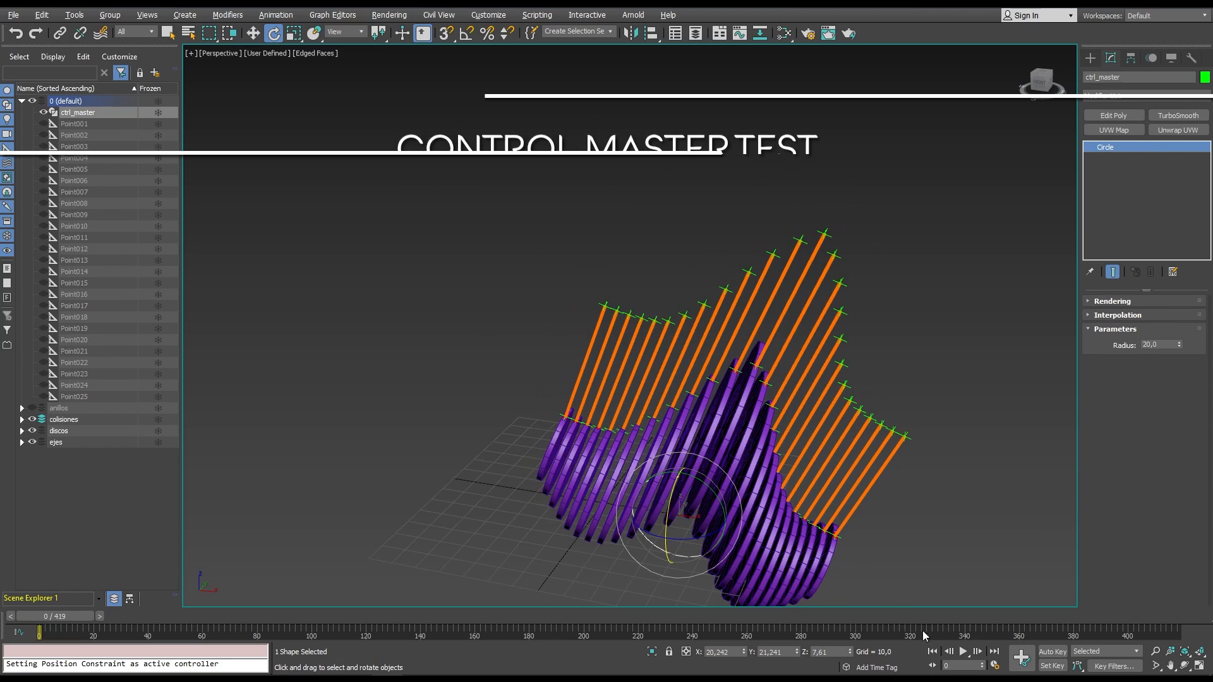
{"action": "left_click", "coordinate": [964, 652]}
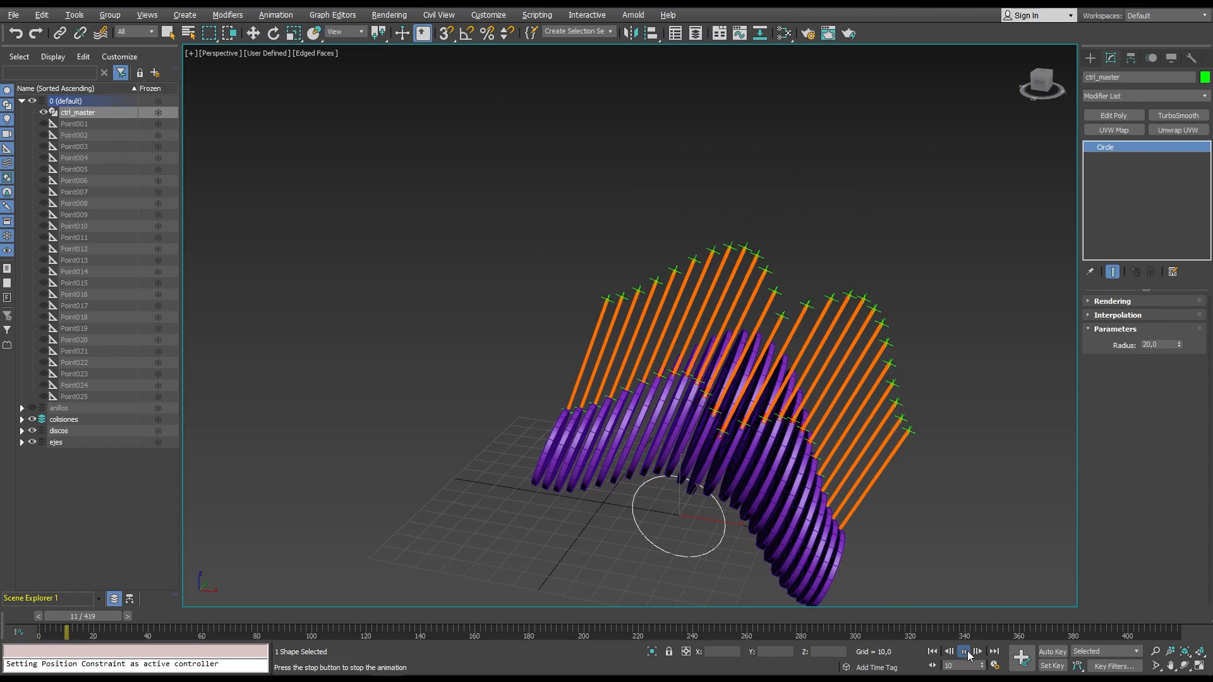
{"action": "left_click", "coordinate": [965, 653]}
Try rotating ctrl_master by about -39.7 degrees around its Y axis and play a few more frames.
{"action": "left_click_drag", "start_coordinate": [717, 497], "coordinate": [683, 459]}
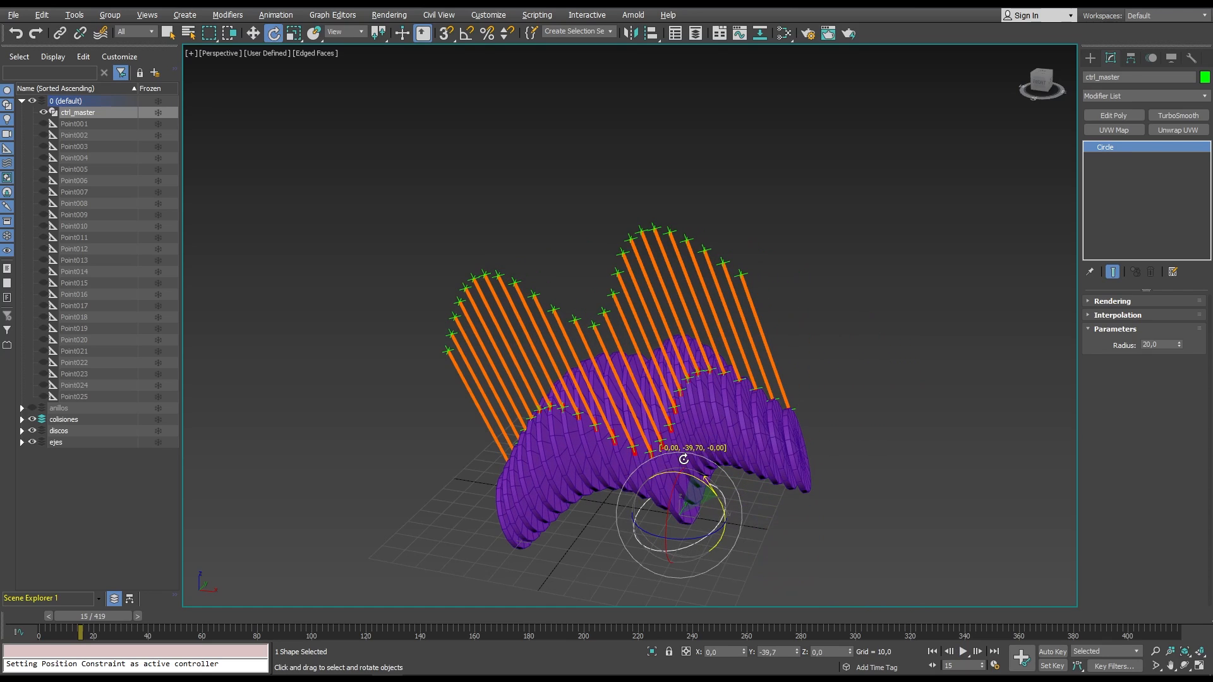
{"action": "left_click", "coordinate": [959, 653]}
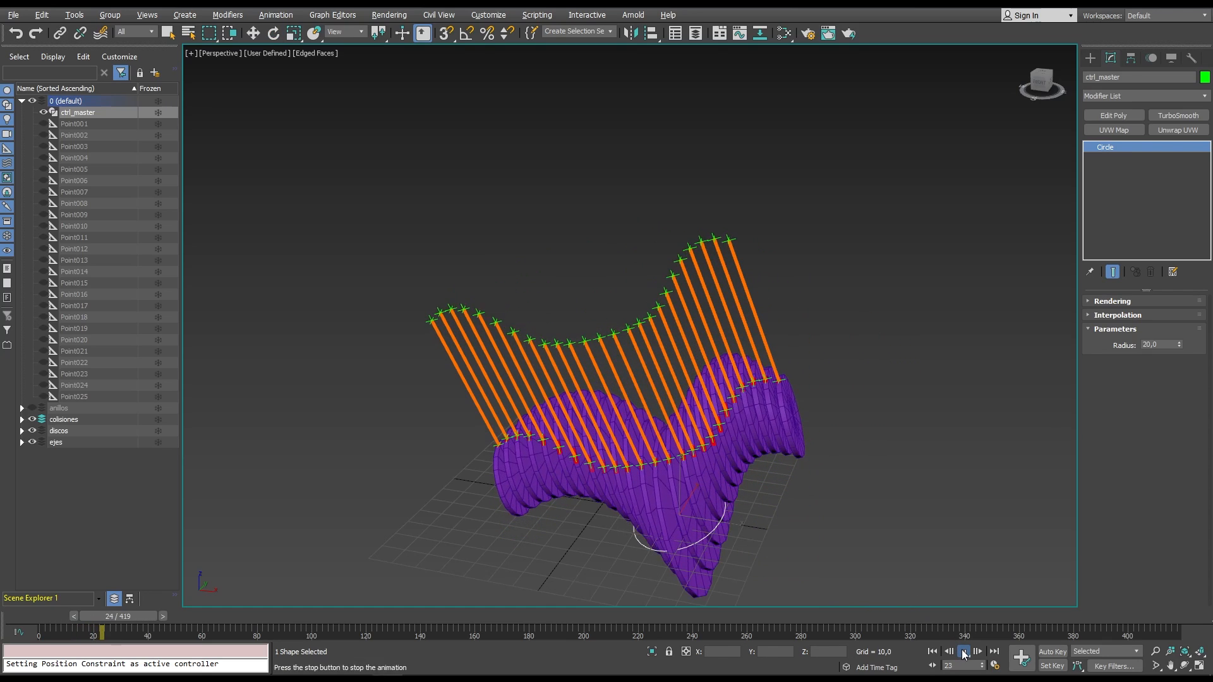
{"action": "left_click", "coordinate": [962, 653]}
Try scaling ctrl_master up uniformly, play the animation briefly, and undo the scaling.
{"action": "key", "text": "r"}
{"action": "left_click_drag", "start_coordinate": [683, 514], "coordinate": [686, 470]}
{"action": "left_click", "coordinate": [963, 652]}
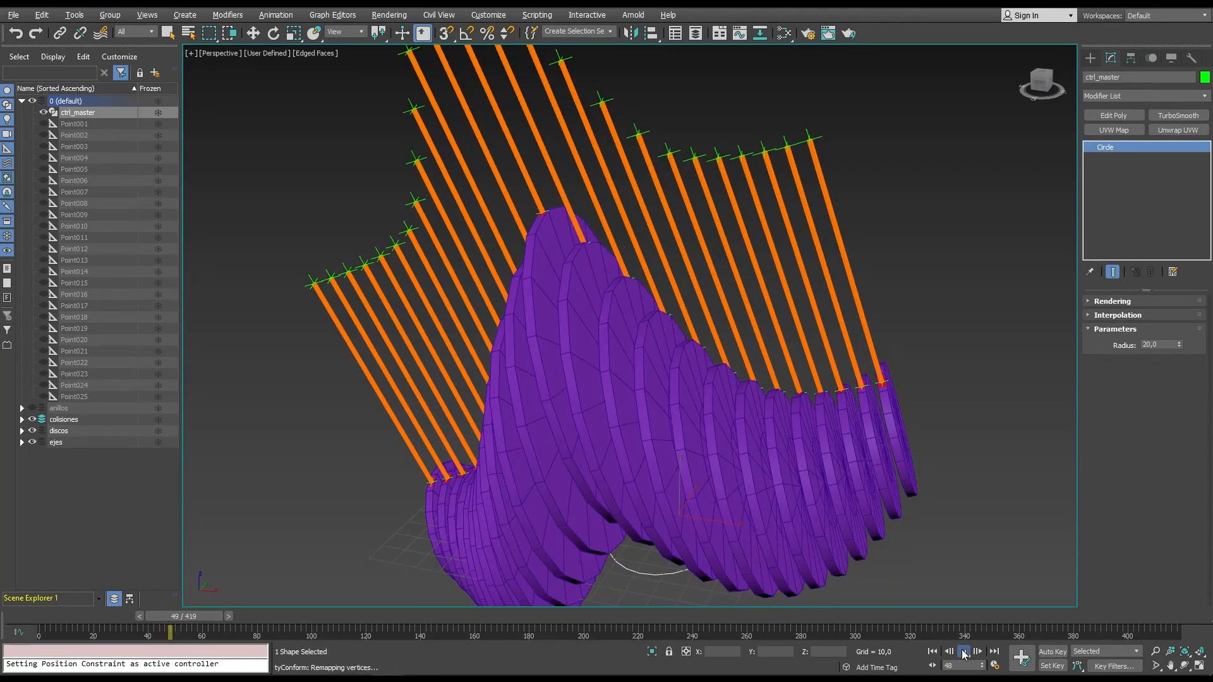
{"action": "left_click", "coordinate": [963, 651]}
{"action": "key", "text": "ctrl+z"}
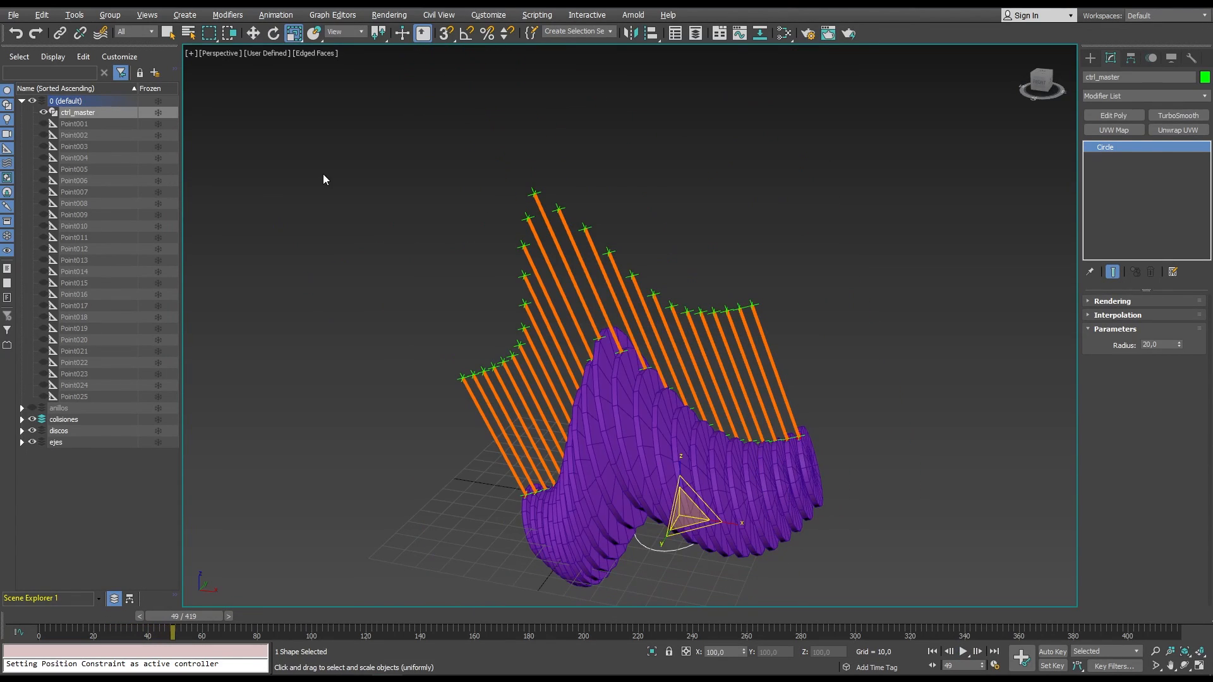
Reset ctrl_master's absolute rotation and position to 0 on all axes and play the animation from the first frame.
{"action": "right_click", "coordinate": [273, 33]}
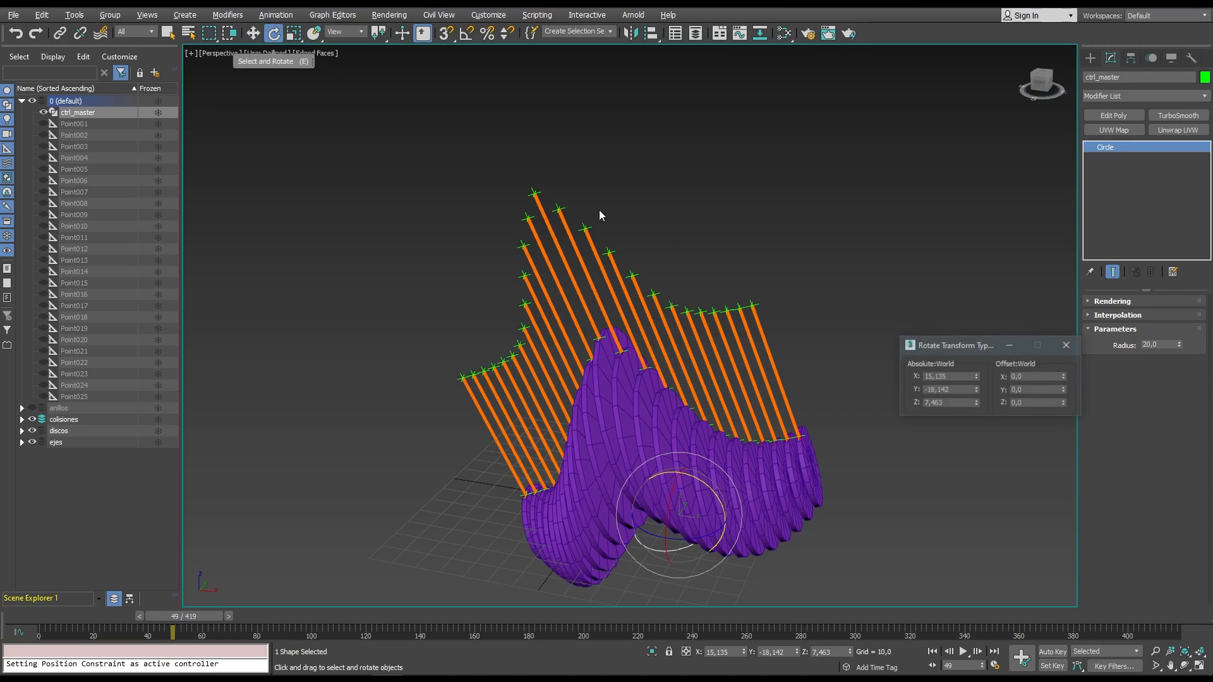
{"action": "right_click", "coordinate": [976, 390]}
{"action": "right_click", "coordinate": [977, 403]}
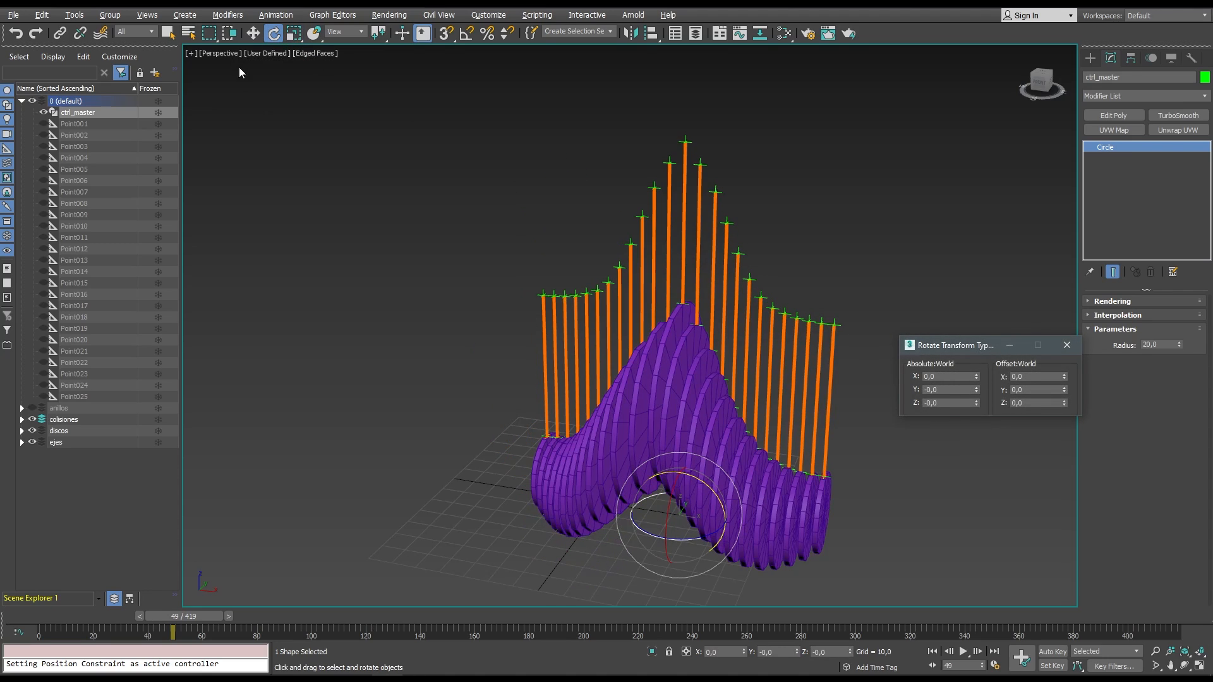
{"action": "key", "text": "w"}
{"action": "right_click", "coordinate": [977, 377]}
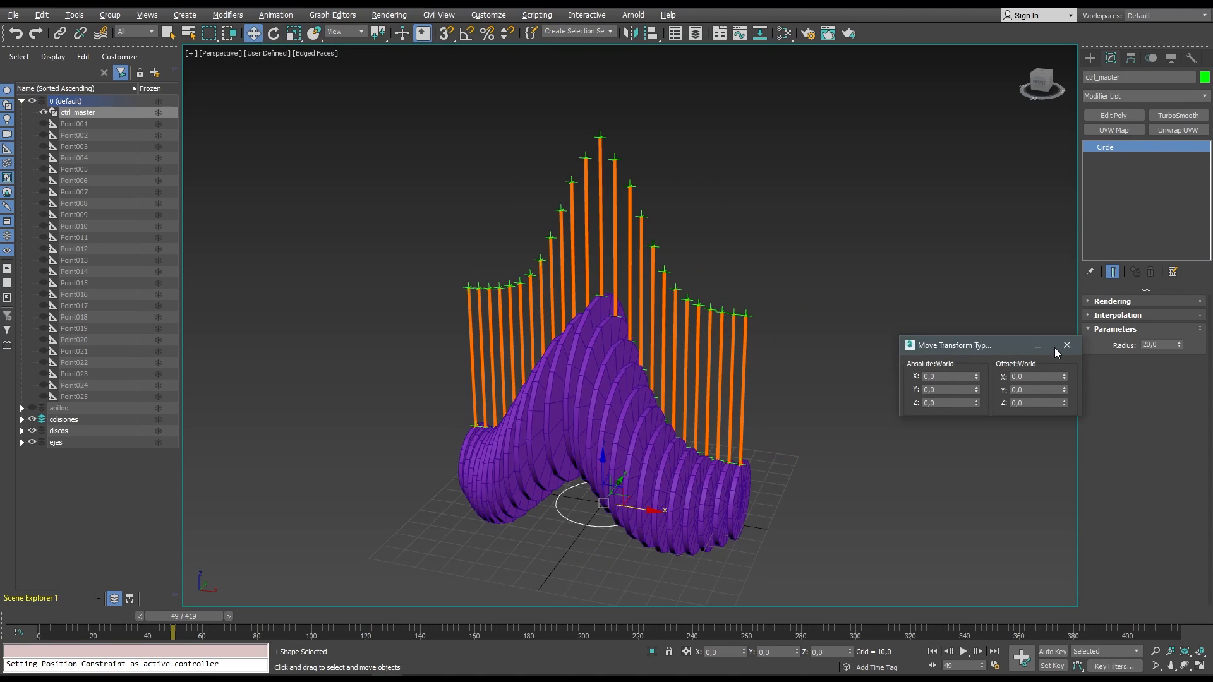
{"action": "left_click", "coordinate": [1065, 341]}
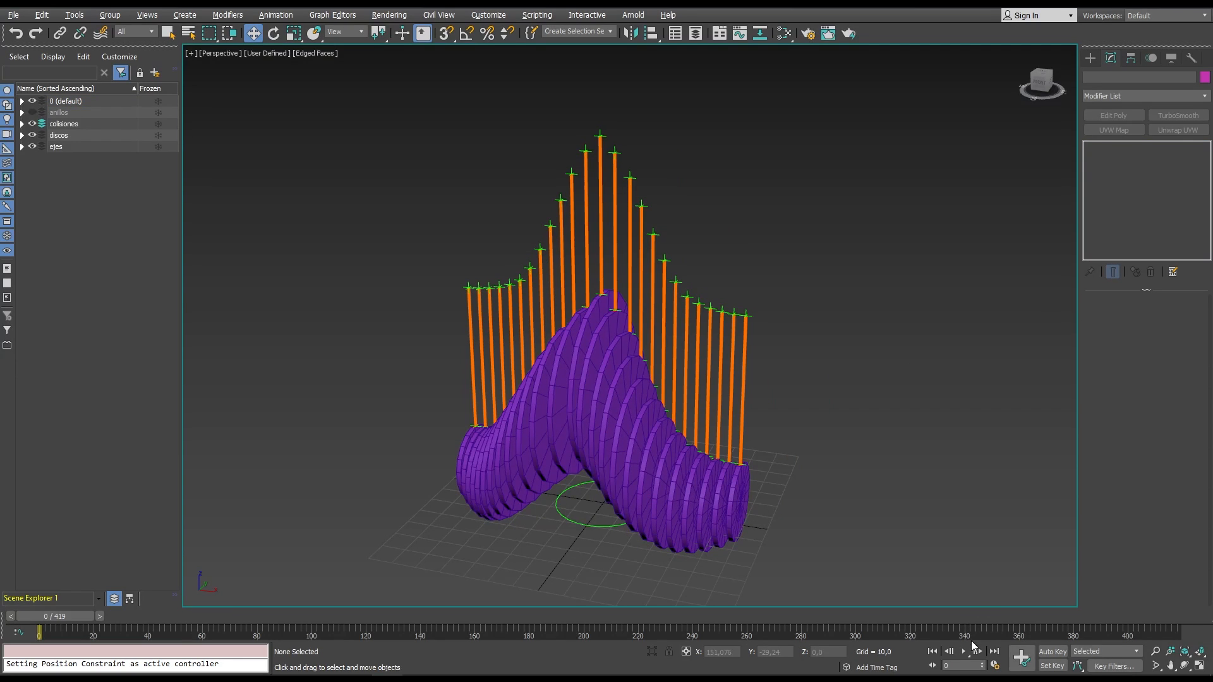
{"action": "left_click", "coordinate": [964, 650]}
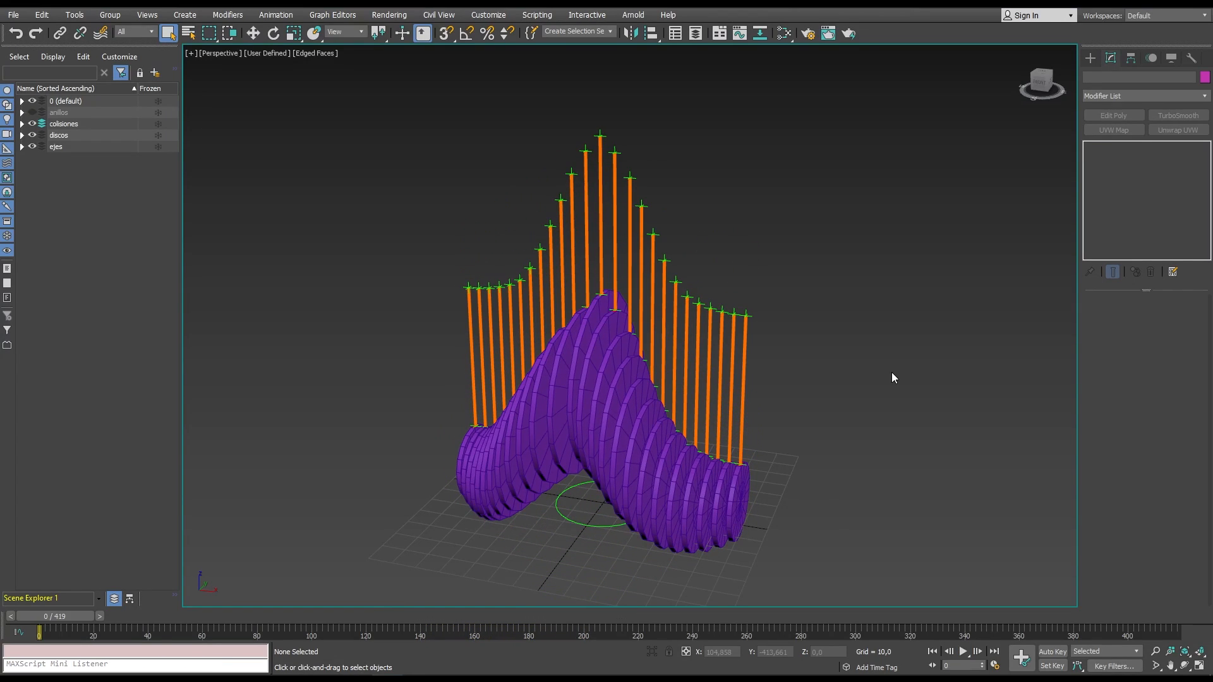
Unhide the anillos layer and select its outermost ring, anillo001.
{"action": "left_click", "coordinate": [33, 113]}
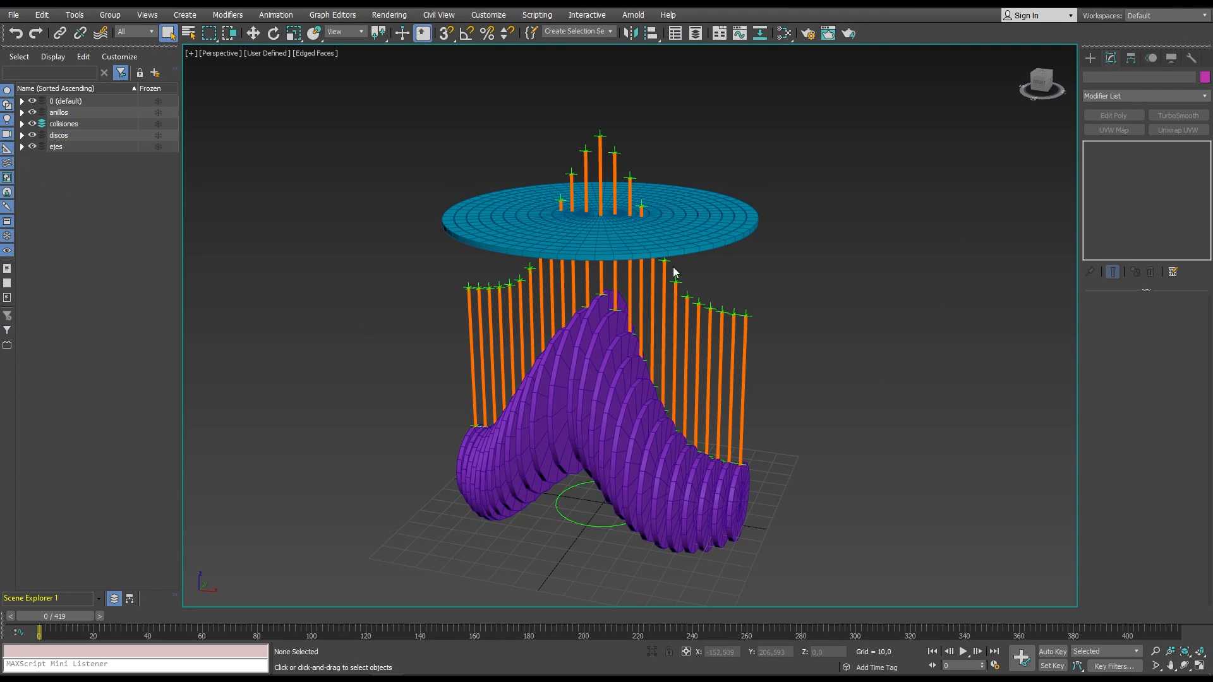
{"action": "left_click", "coordinate": [758, 231]}
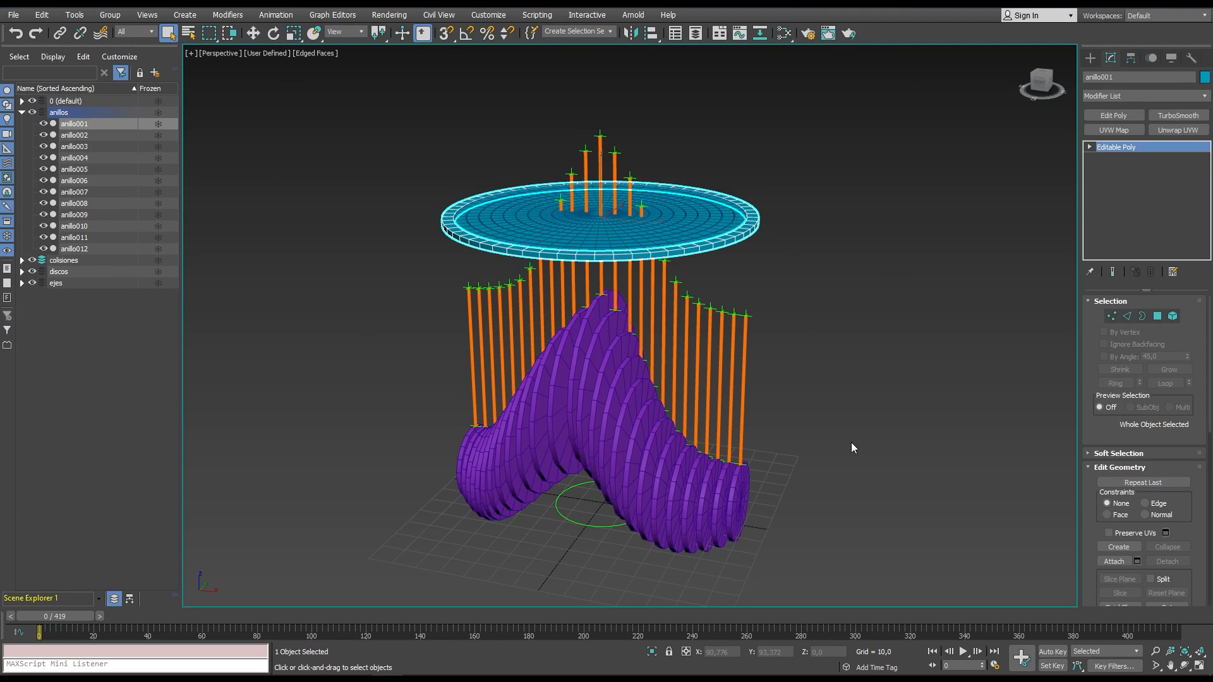
{"action": "middle_click_drag", "start_coordinate": [851, 442], "coordinate": [740, 306], "text": "alt"}
{"action": "scroll", "coordinate": [740, 338], "scroll_direction": "up", "scroll_amount": 10}
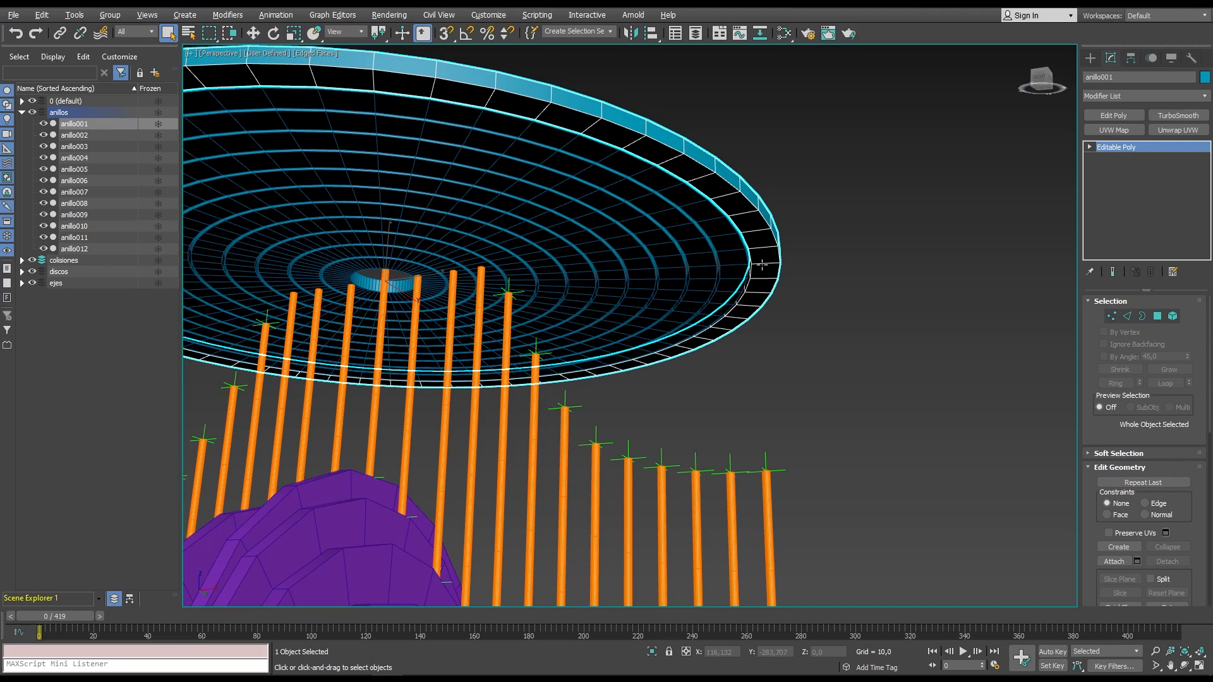
Link anillo001 to the point helper atop the outermost rod and align it to that helper in Z only, pivot to pivot.
{"action": "left_click", "coordinate": [59, 35]}
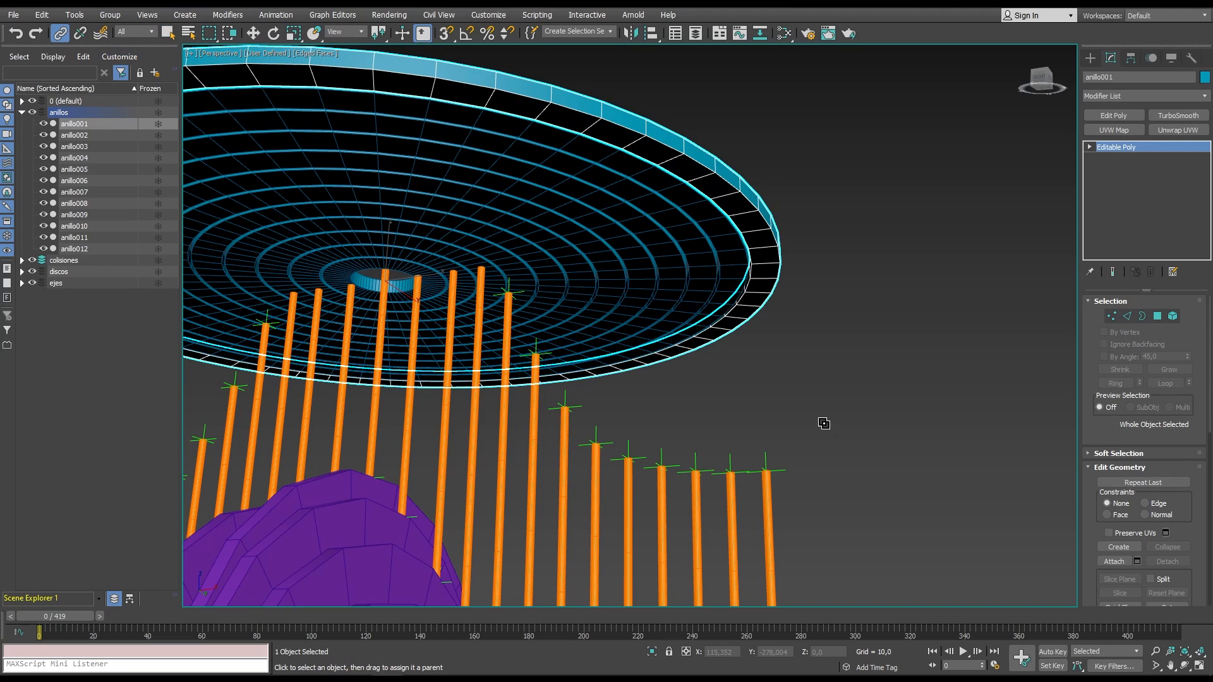
{"action": "key", "text": "alt+a"}
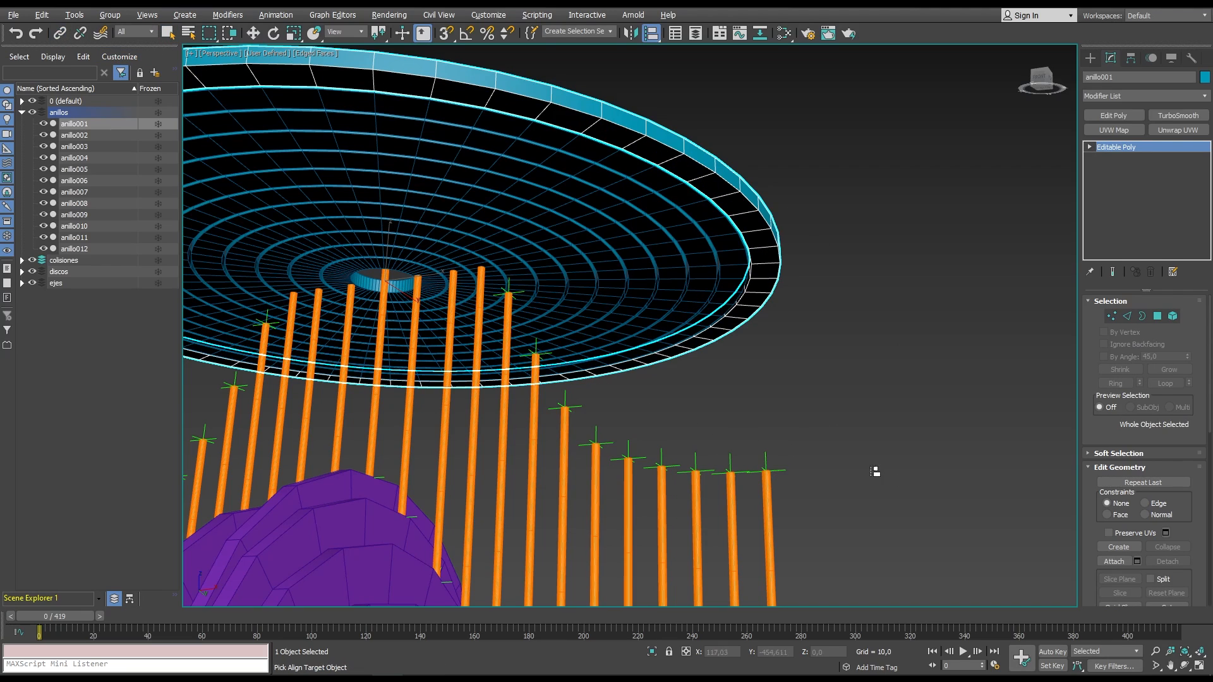
{"action": "left_click", "coordinate": [781, 470]}
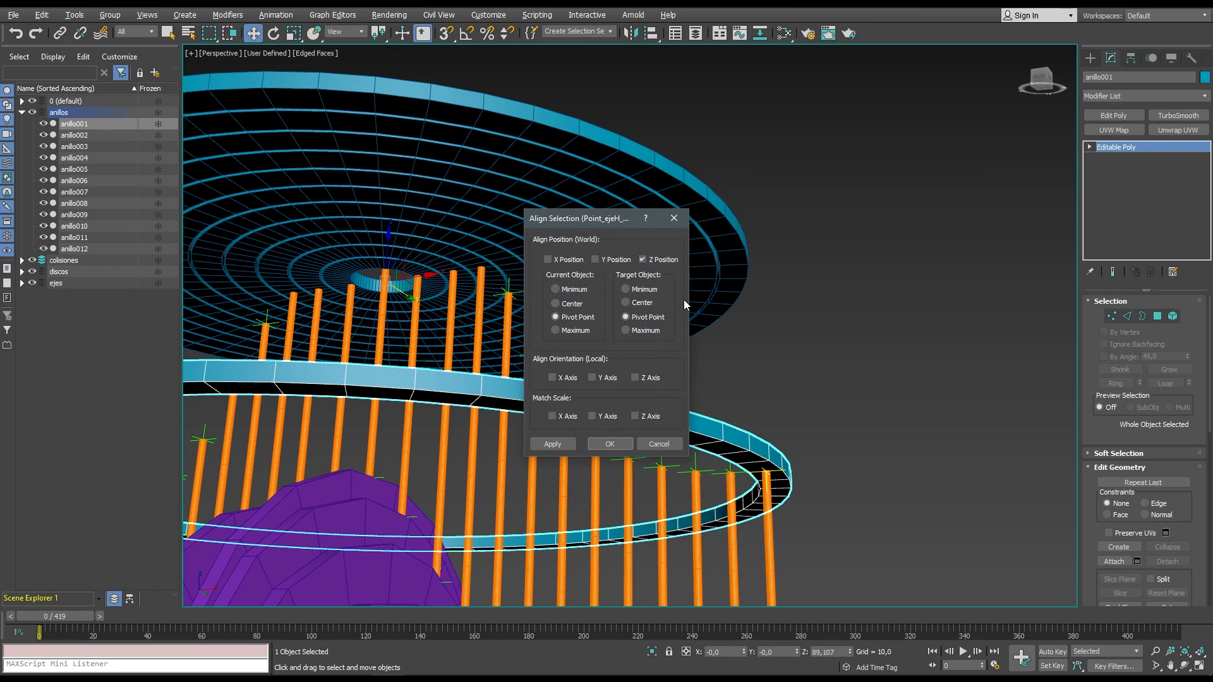
{"action": "left_click", "coordinate": [610, 444]}
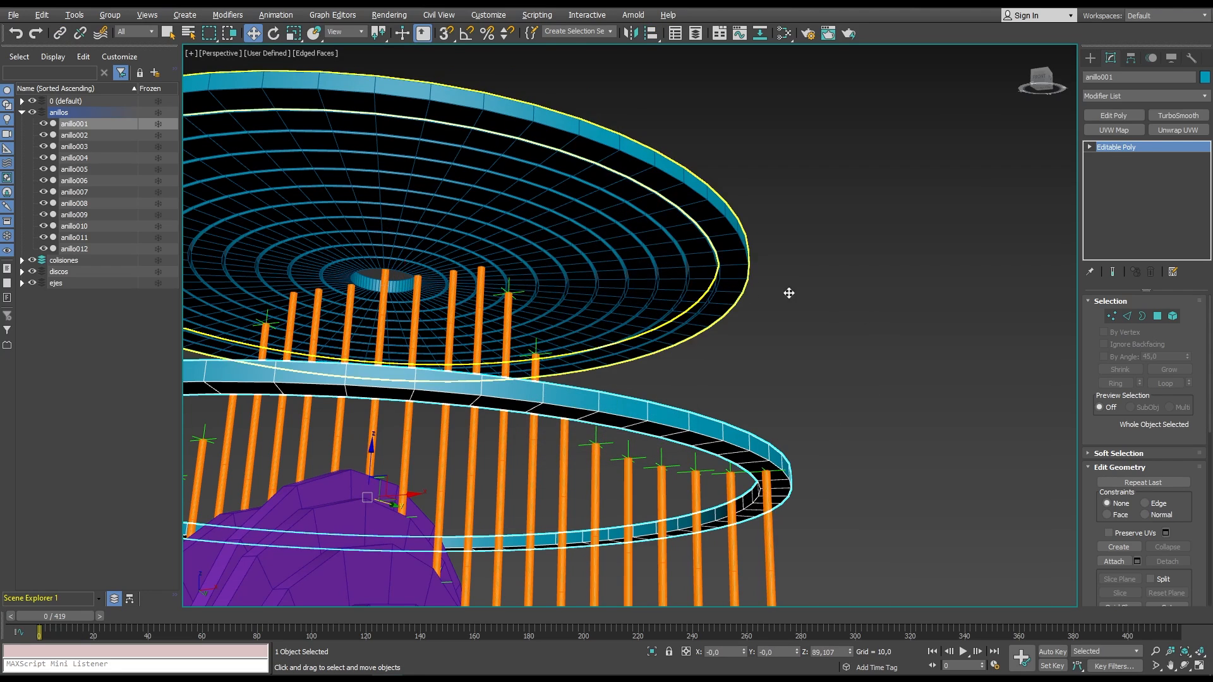
Link ring anillo012 to the point helper atop the second rod from the end and align their pivots in Z position.
{"action": "left_click", "coordinate": [737, 285]}
{"action": "left_click", "coordinate": [60, 34]}
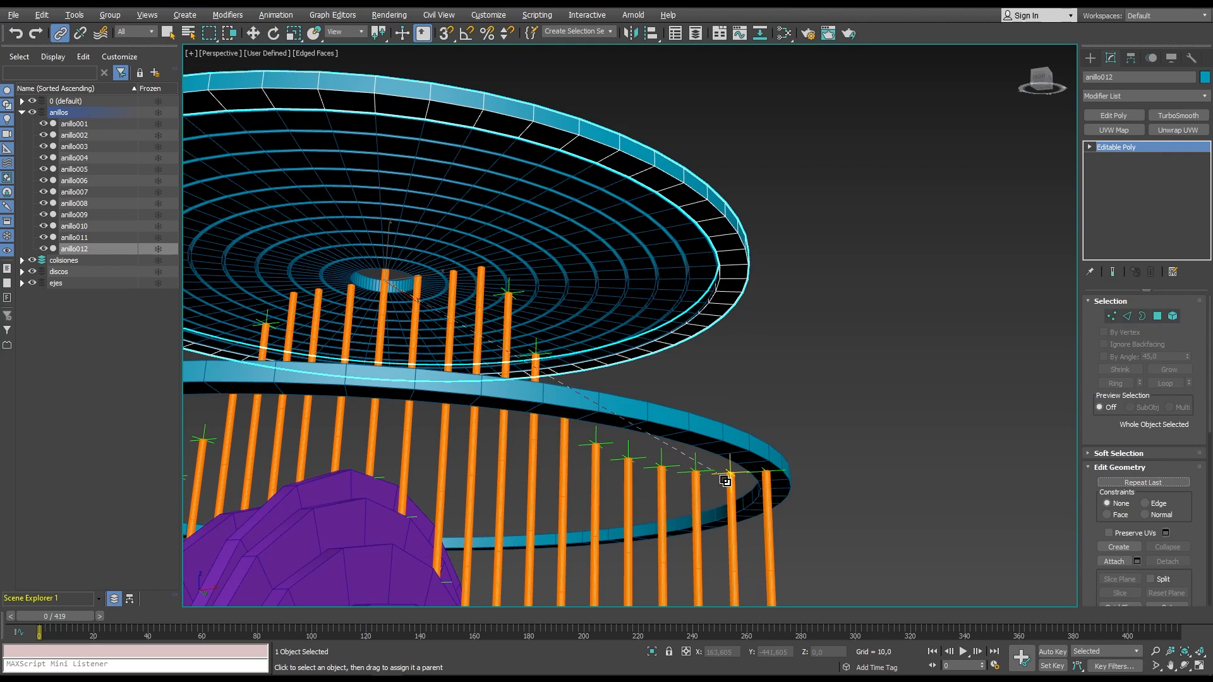
{"action": "key", "text": "alt+a"}
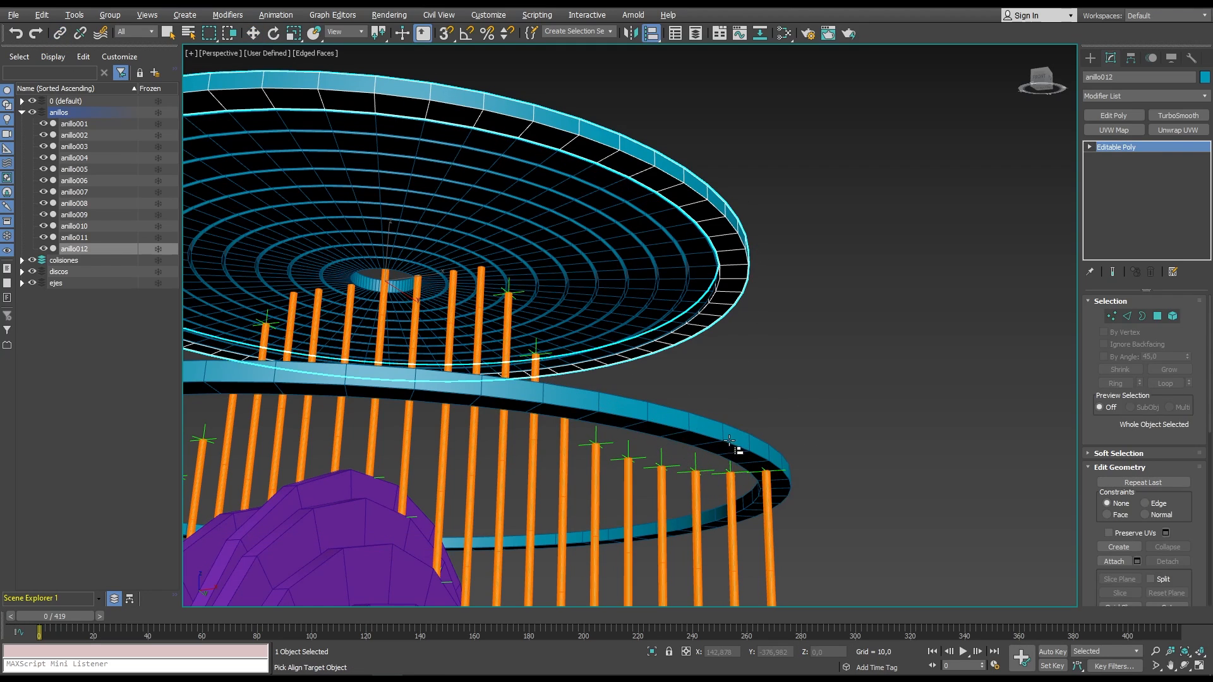
{"action": "left_click", "coordinate": [716, 473]}
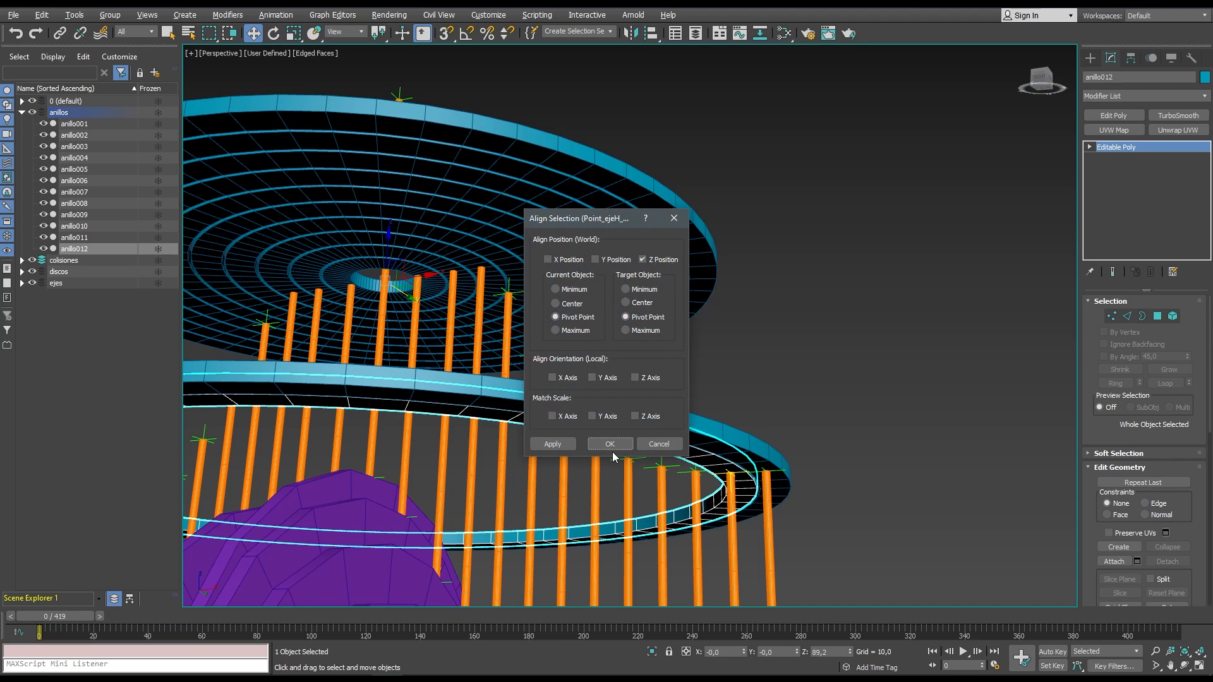
{"action": "left_click", "coordinate": [665, 446]}
Link ring anillo011 to the point helper atop the third rod from the end and align their pivots in Z position.
{"action": "middle_click_drag", "start_coordinate": [695, 442], "coordinate": [728, 338], "text": "alt"}
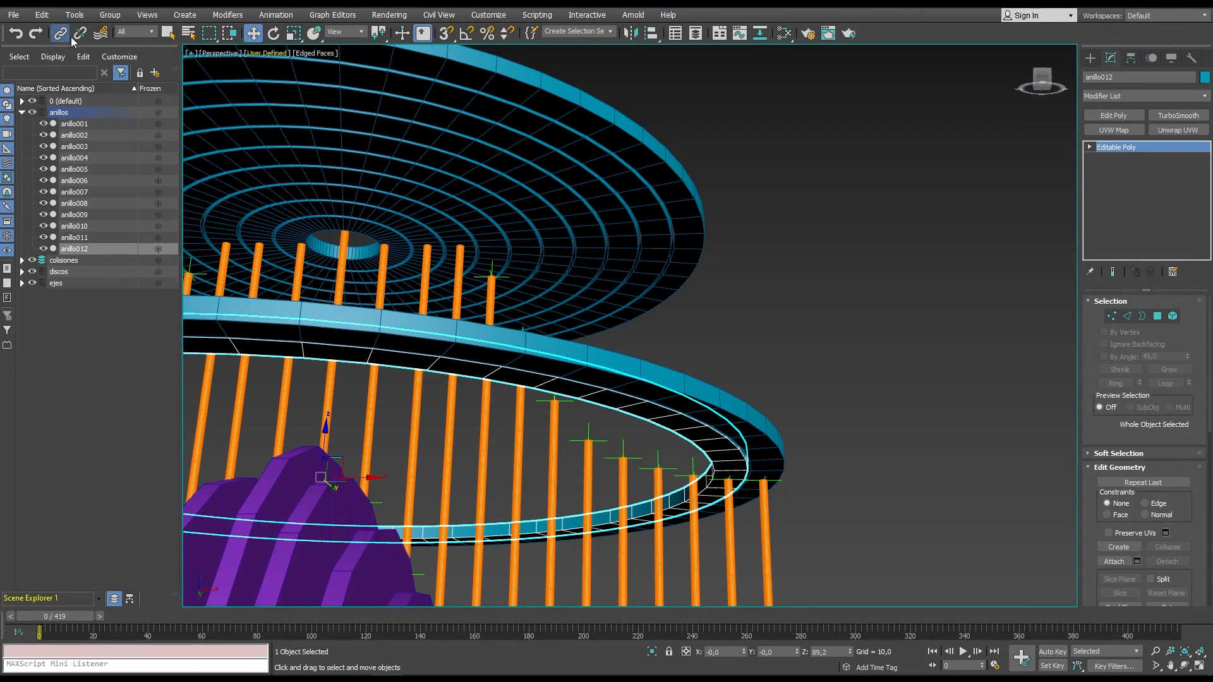
{"action": "left_click_drag", "start_coordinate": [698, 258], "coordinate": [671, 459]}
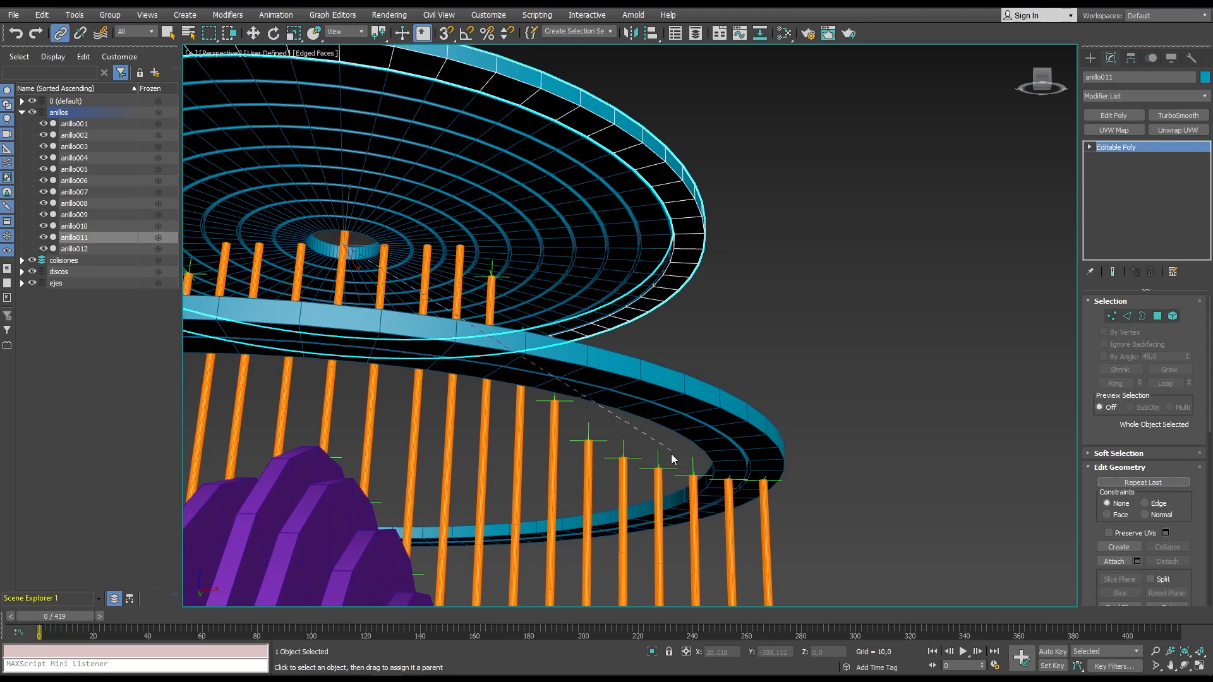
{"action": "left_click_drag", "start_coordinate": [759, 423], "coordinate": [694, 466]}
{"action": "key", "text": "alt+a"}
{"action": "left_click", "coordinate": [690, 456]}
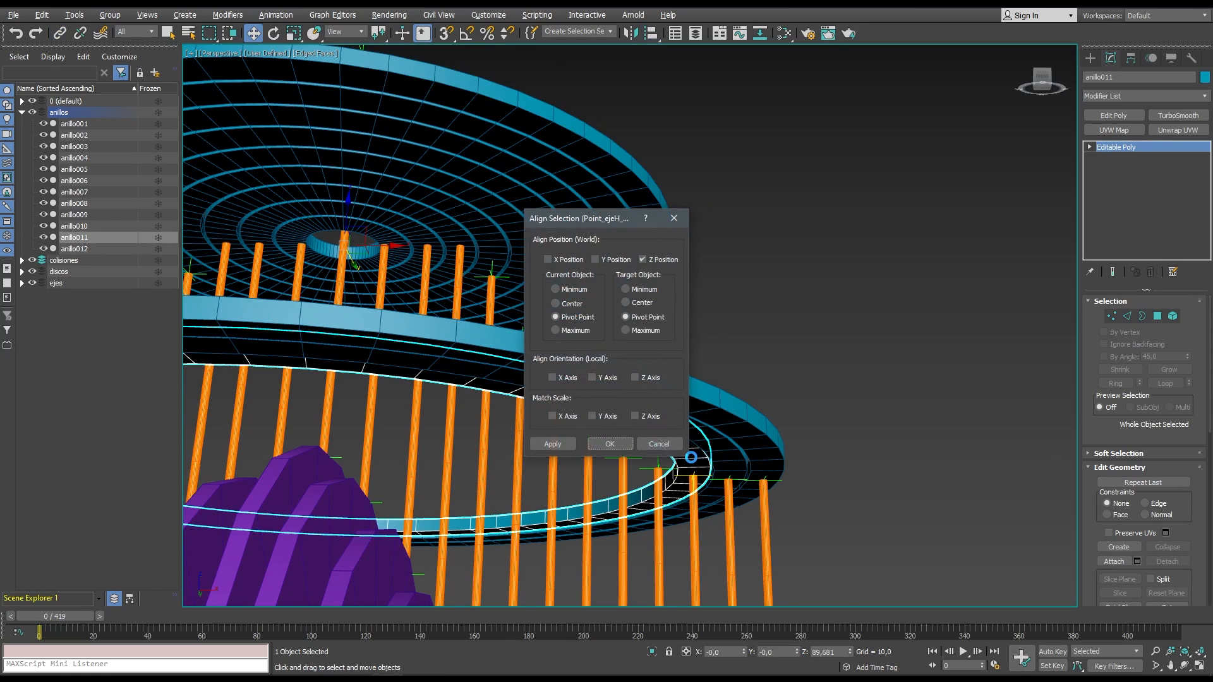
{"action": "left_click", "coordinate": [627, 447]}
Link ring anillo010 to the point helper atop the fourth rod from the end and align their pivots in Z position.
{"action": "left_click", "coordinate": [673, 266]}
{"action": "left_click", "coordinate": [60, 33]}
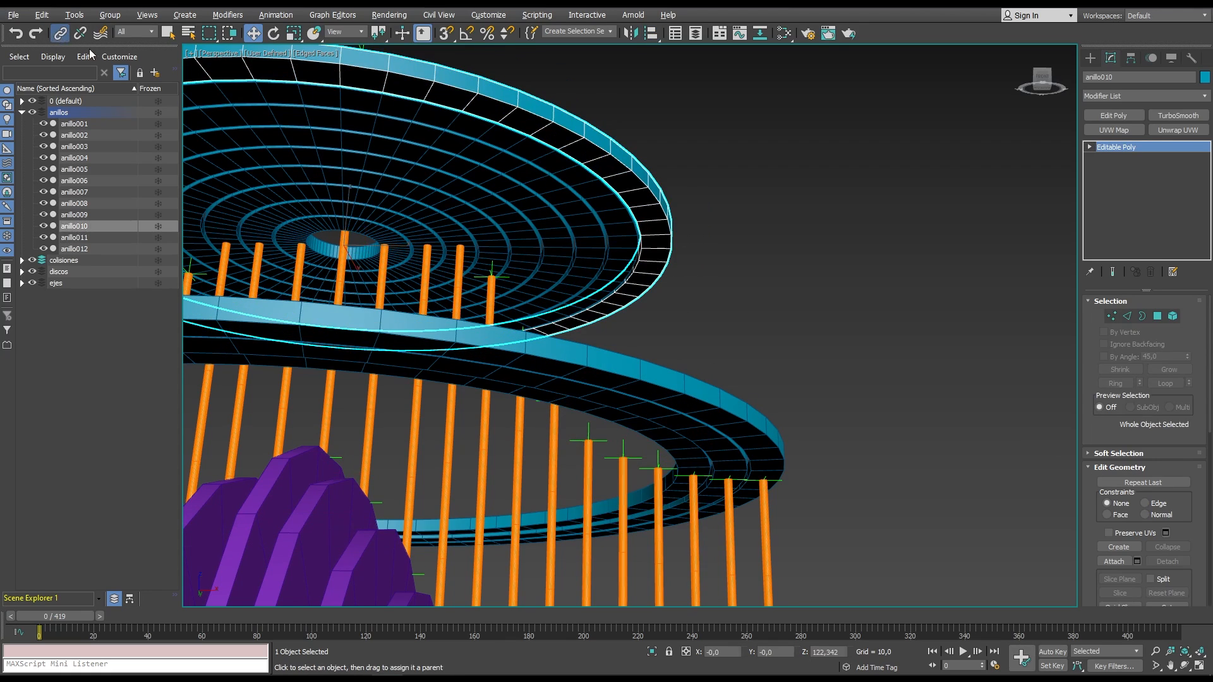
{"action": "left_click_drag", "start_coordinate": [675, 240], "coordinate": [660, 457]}
{"action": "key", "text": "alt+a"}
{"action": "left_click", "coordinate": [658, 467]}
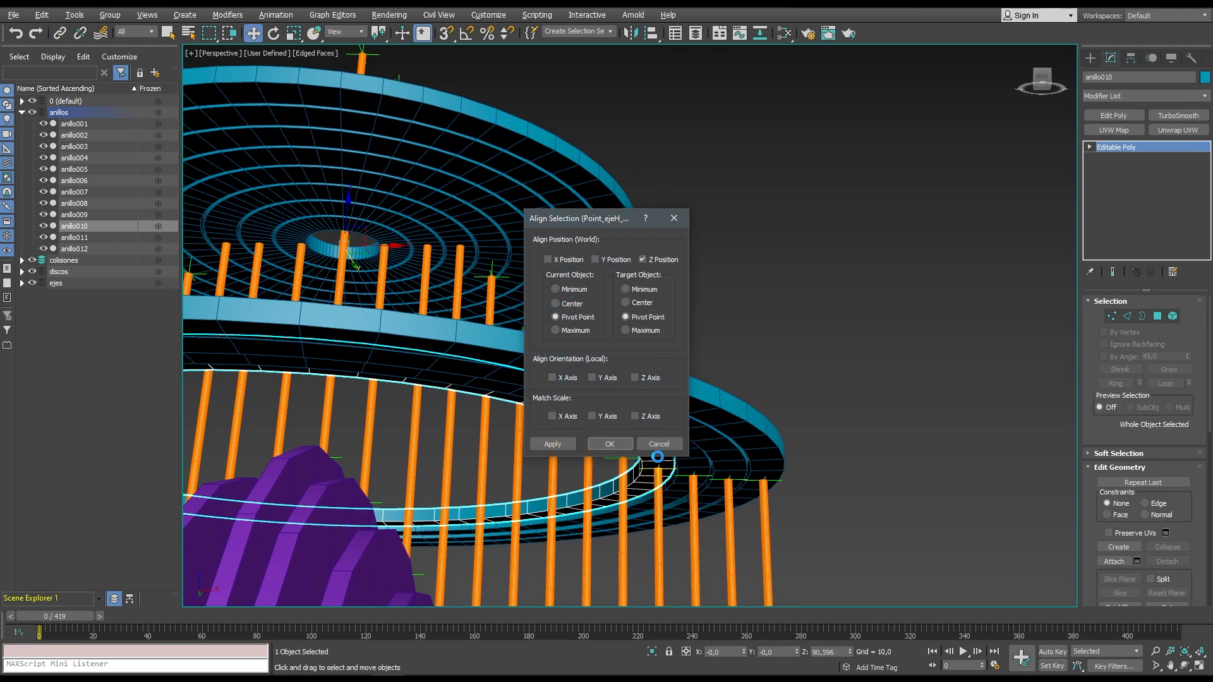
{"action": "left_click", "coordinate": [609, 444]}
Link ring anillo009 to the point helper atop the fifth rod from the end and align their pivots in Z position.
{"action": "middle_click_drag", "start_coordinate": [623, 453], "coordinate": [623, 360], "text": "alt"}
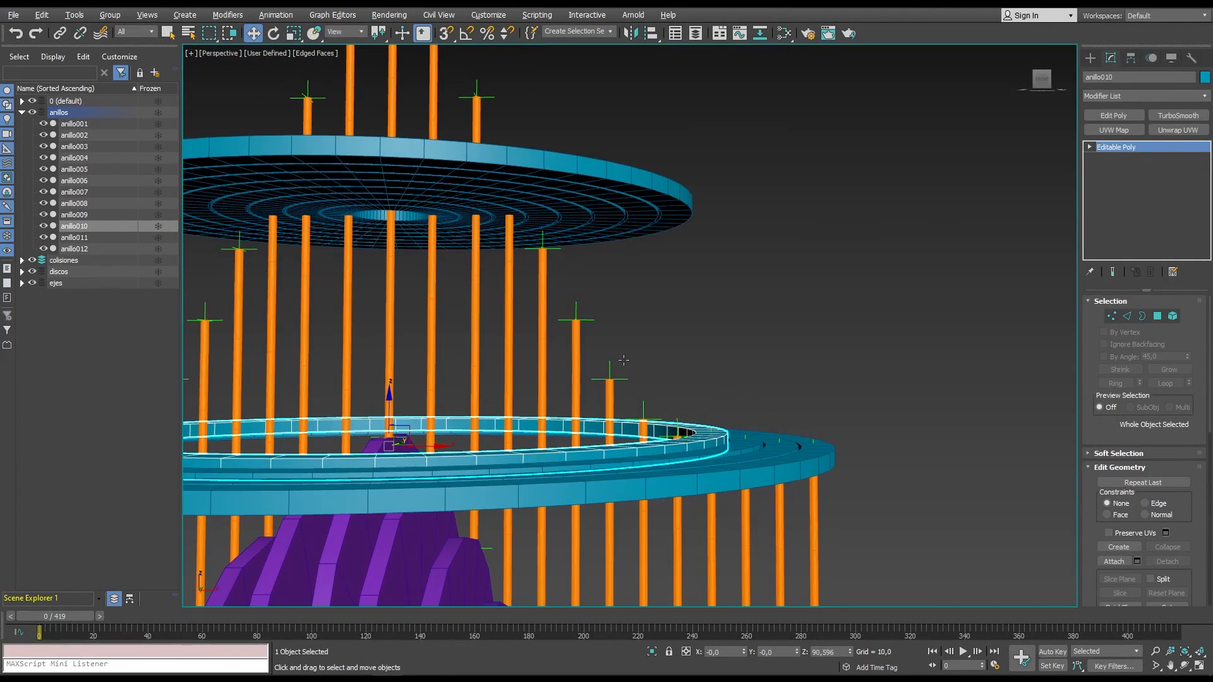
{"action": "left_click", "coordinate": [684, 215]}
{"action": "left_click", "coordinate": [58, 33]}
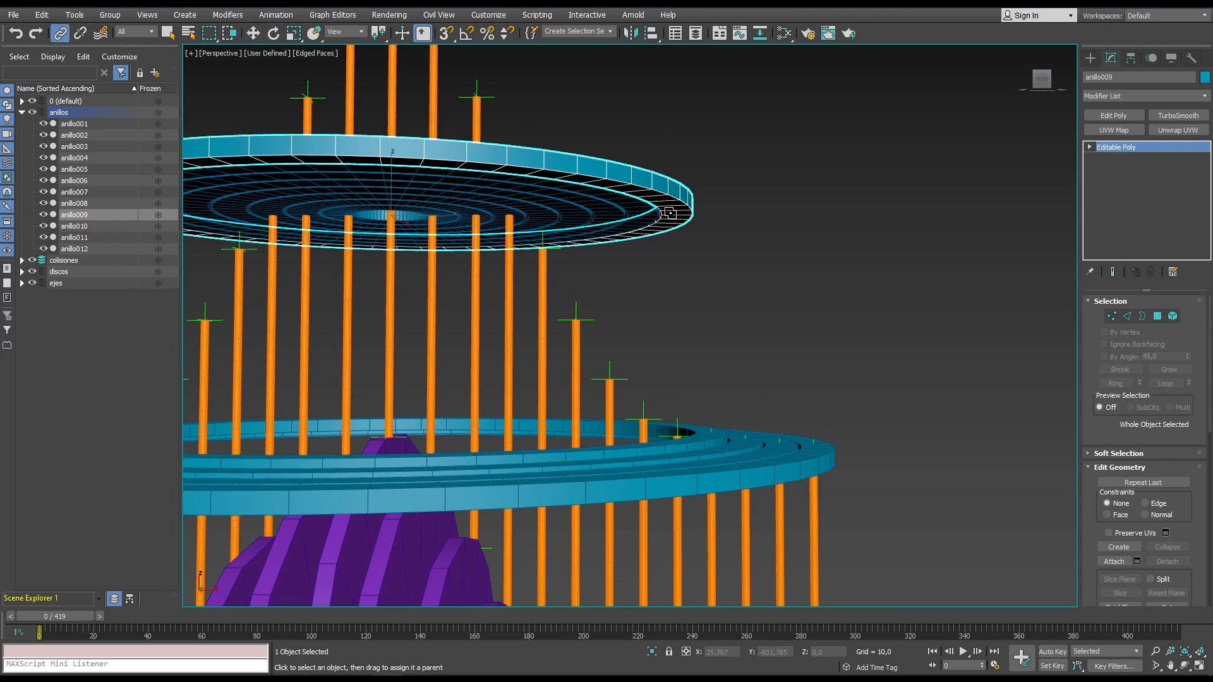
{"action": "key", "text": "alt+a"}
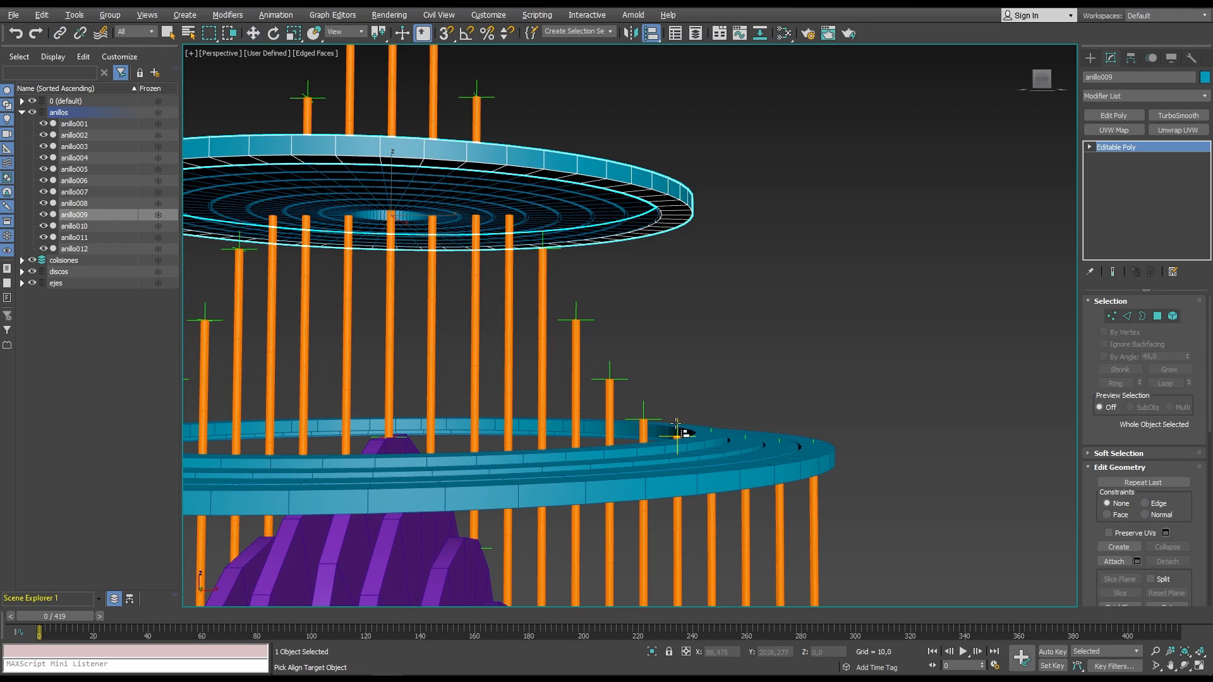
{"action": "left_click", "coordinate": [678, 435]}
{"action": "left_click", "coordinate": [616, 443]}
Link ring anillo008 to the point helper atop the sixth rod from the end and align their pivots in Z position.
{"action": "middle_click_drag", "start_coordinate": [689, 326], "coordinate": [722, 345]}
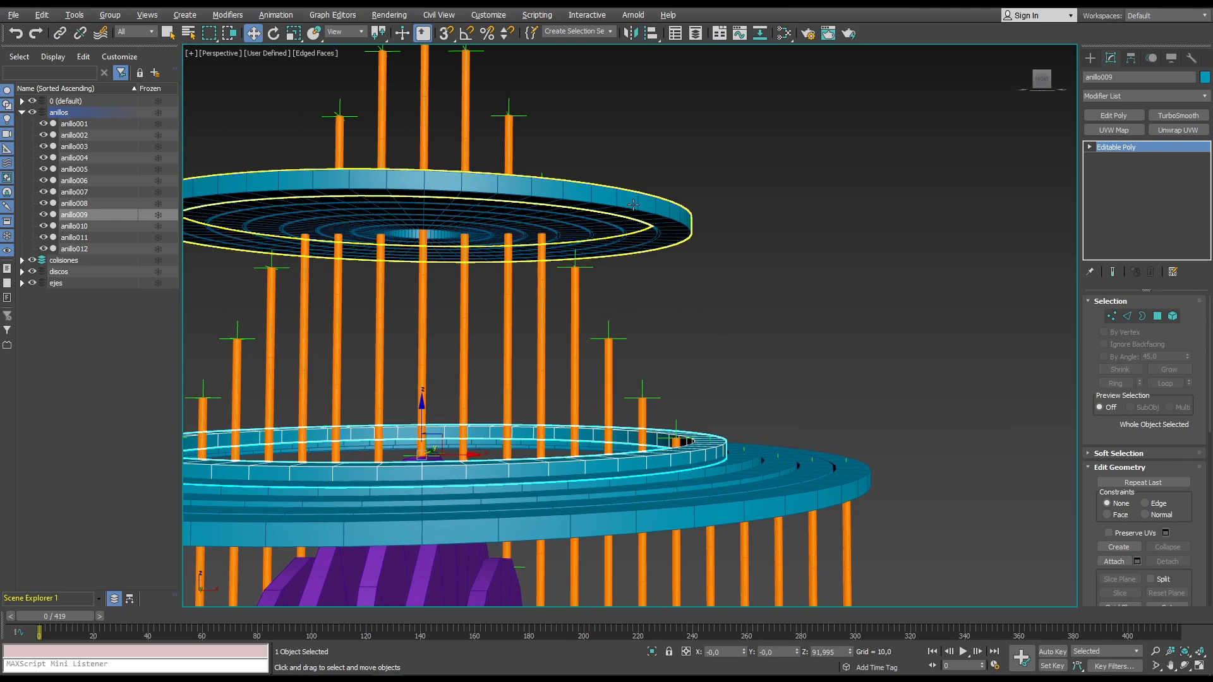
{"action": "left_click", "coordinate": [666, 209]}
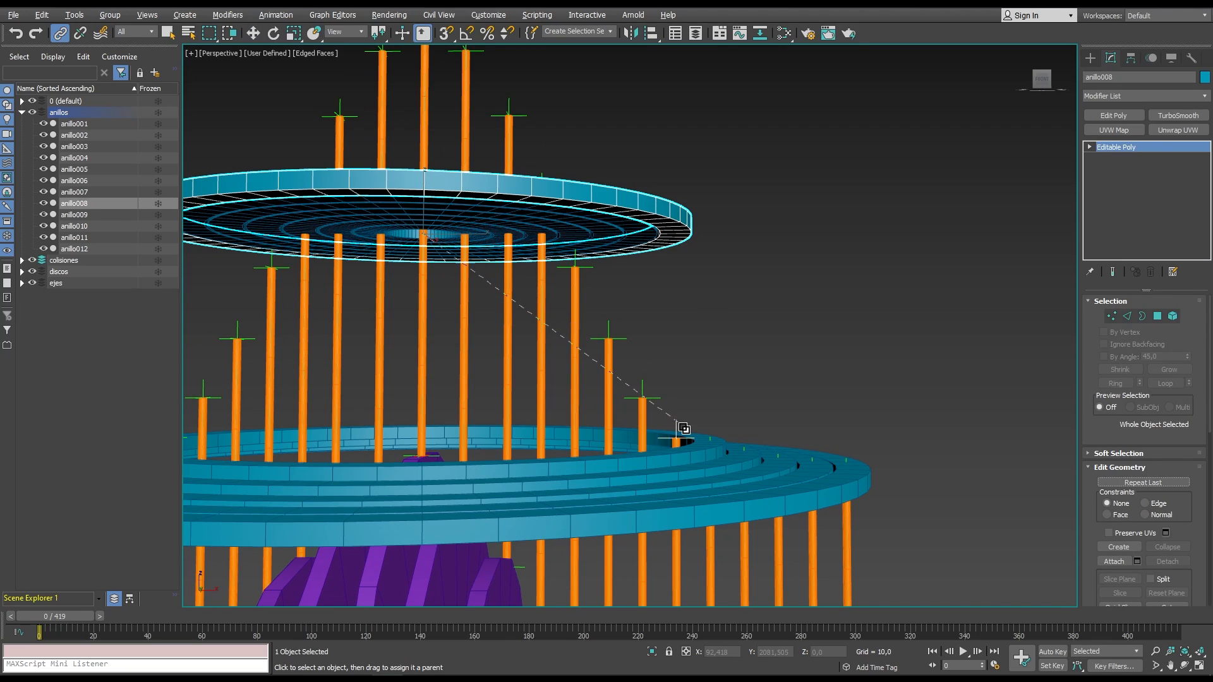
{"action": "left_click_drag", "start_coordinate": [684, 429], "coordinate": [683, 429]}
{"action": "key", "text": "alt+a"}
{"action": "left_click", "coordinate": [677, 422]}
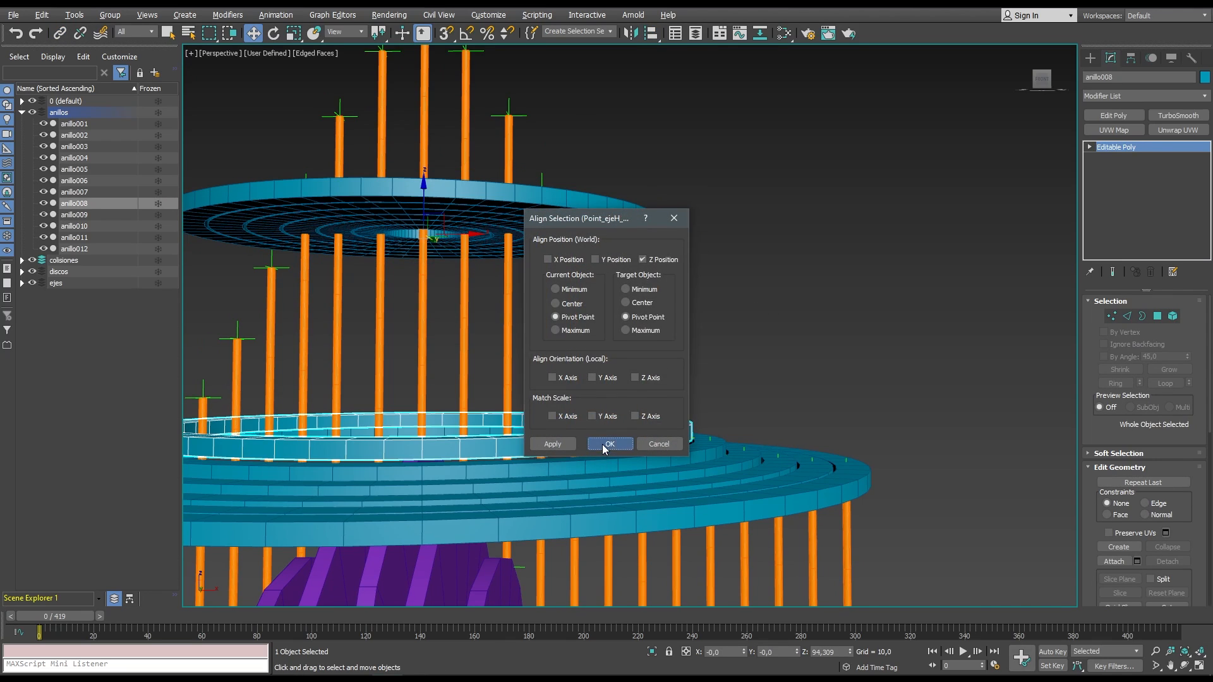
{"action": "left_click", "coordinate": [616, 442]}
Link ring anillo007 to the point helper atop the seventh rod from the end and align their pivots in Z position.
{"action": "left_click", "coordinate": [656, 240]}
{"action": "key", "text": "l"}
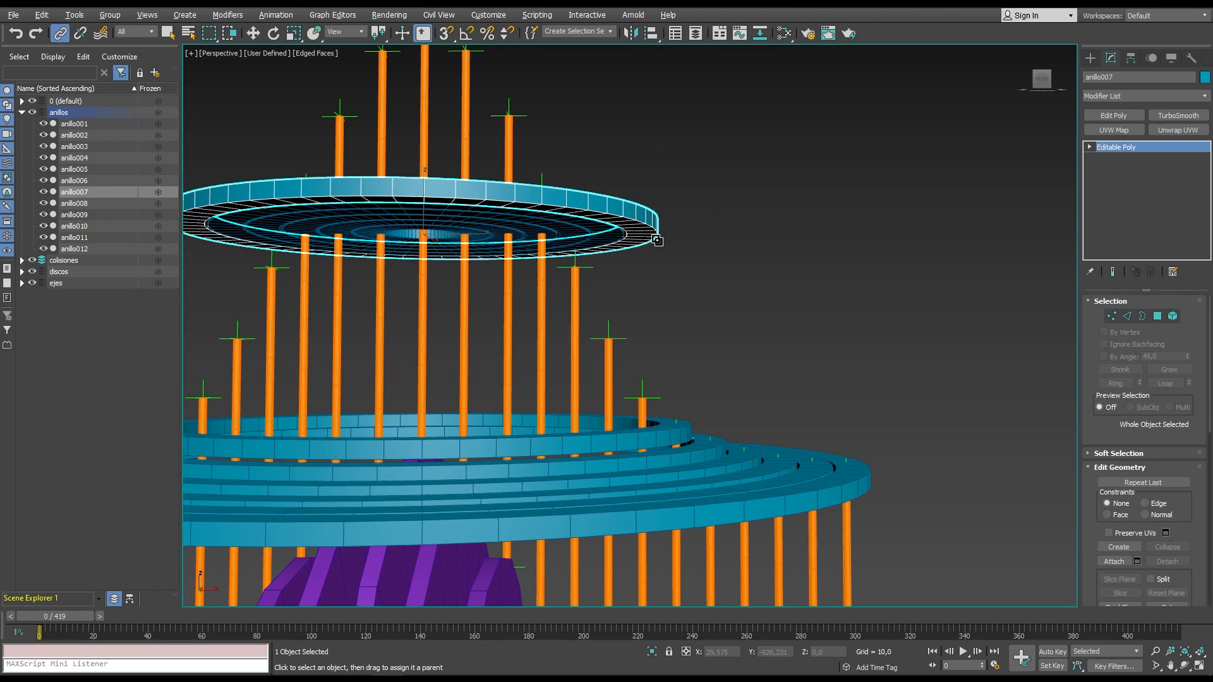
{"action": "key", "text": "alt+a"}
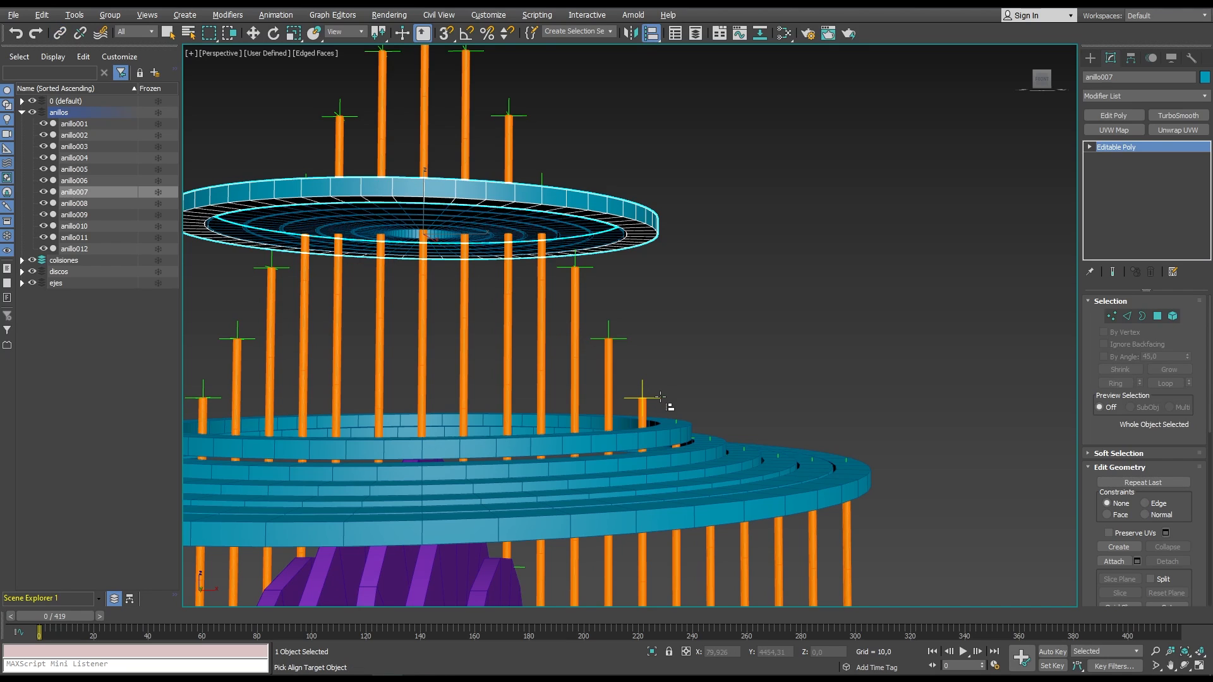
{"action": "left_click", "coordinate": [645, 397]}
{"action": "left_click", "coordinate": [604, 444]}
Link ring anillo006 to the point helper atop the eighth rod from the end and align their pivots in Z position.
{"action": "middle_click_drag", "start_coordinate": [642, 334], "coordinate": [743, 367]}
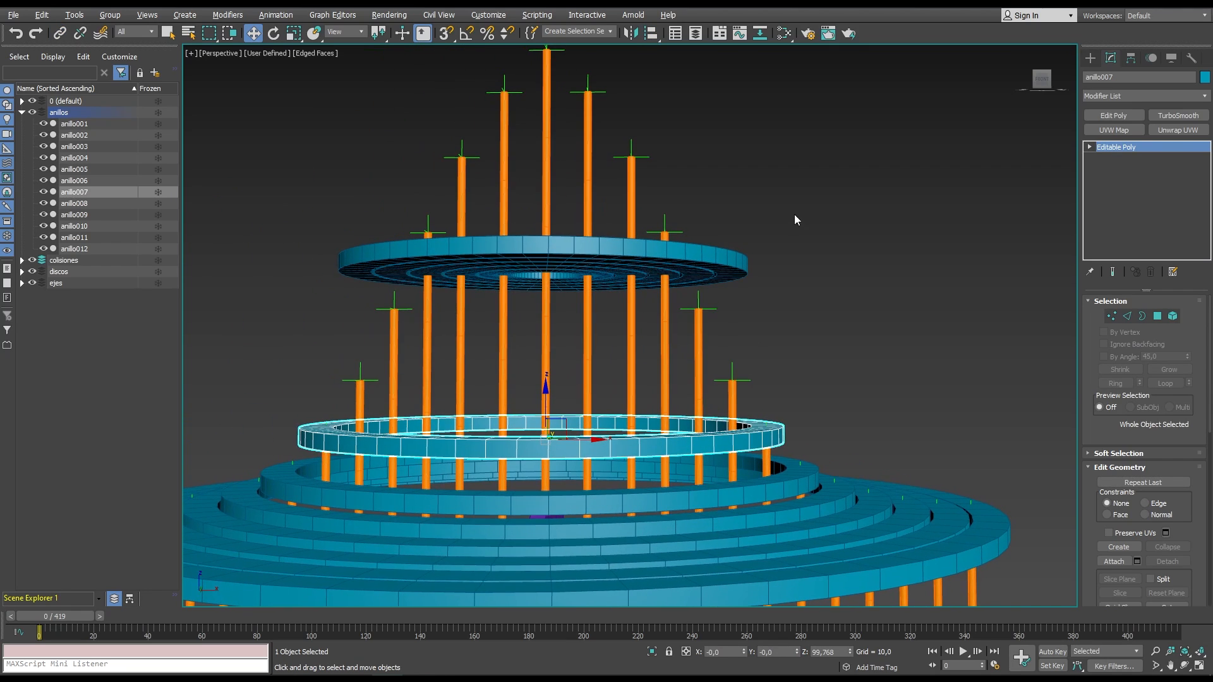
{"action": "left_click", "coordinate": [60, 33]}
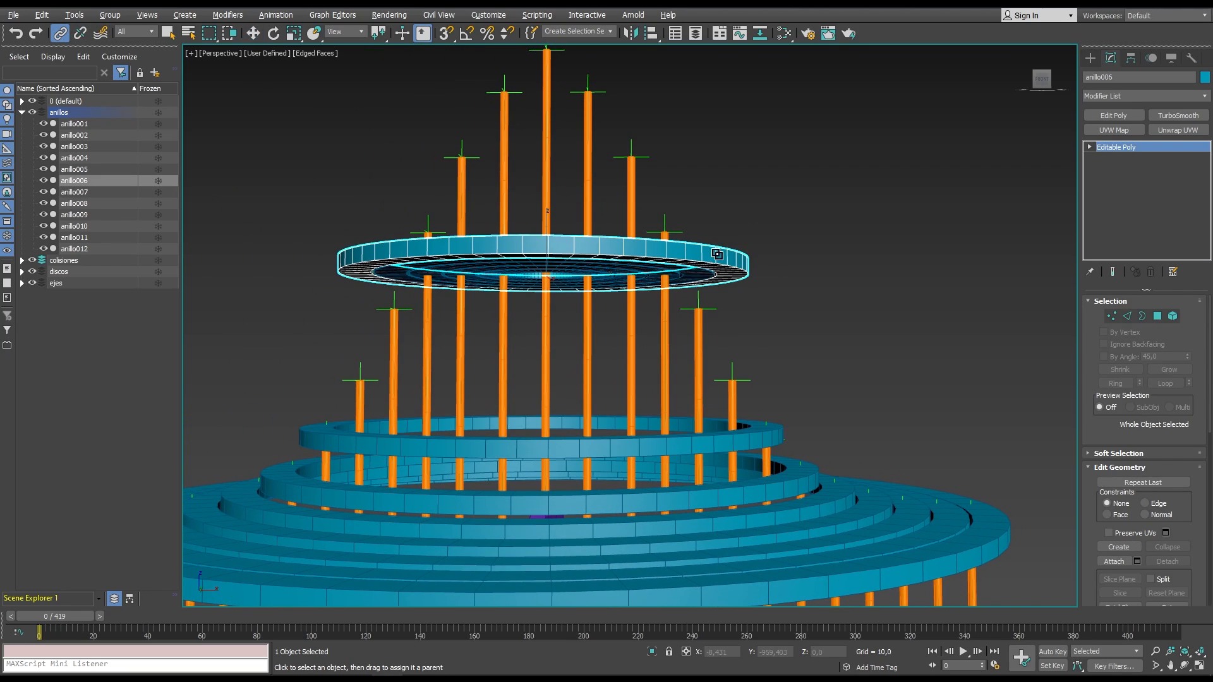
{"action": "key", "text": "alt+a"}
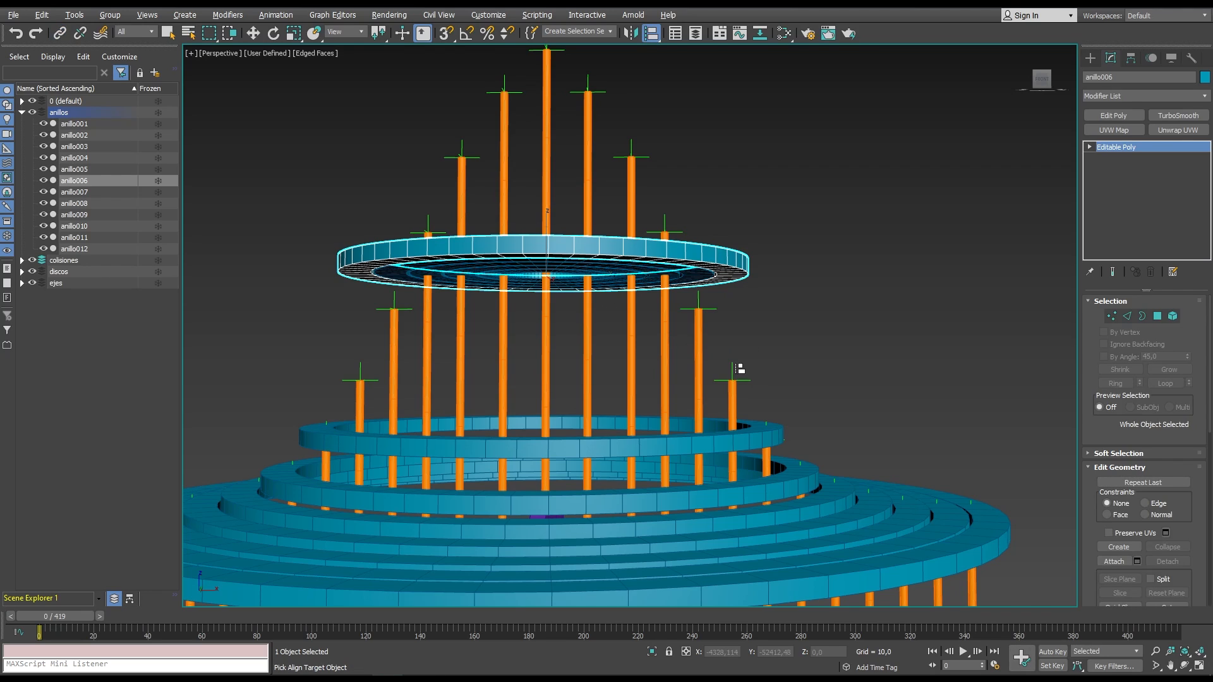
{"action": "left_click", "coordinate": [732, 373]}
{"action": "left_click", "coordinate": [604, 446]}
Link ring anillo005 to the point helper atop the ninth rod from the end and align their pivots in Z position.
{"action": "middle_click_drag", "start_coordinate": [741, 247], "coordinate": [774, 285]}
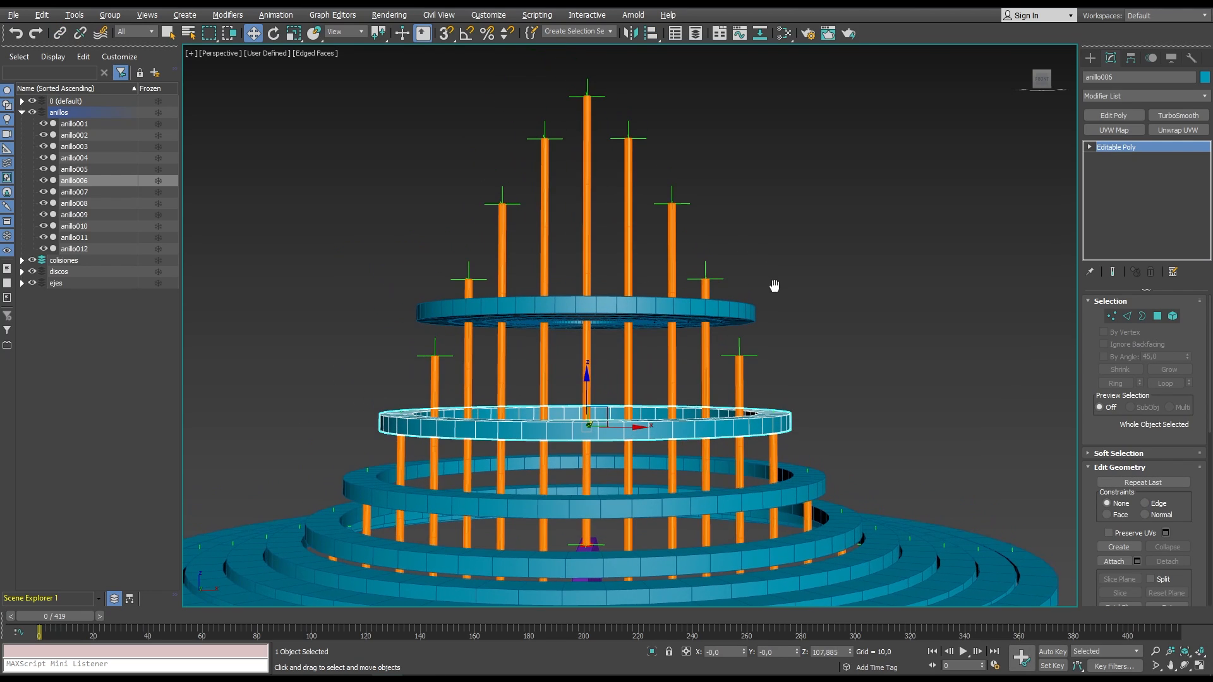
{"action": "left_click", "coordinate": [745, 312]}
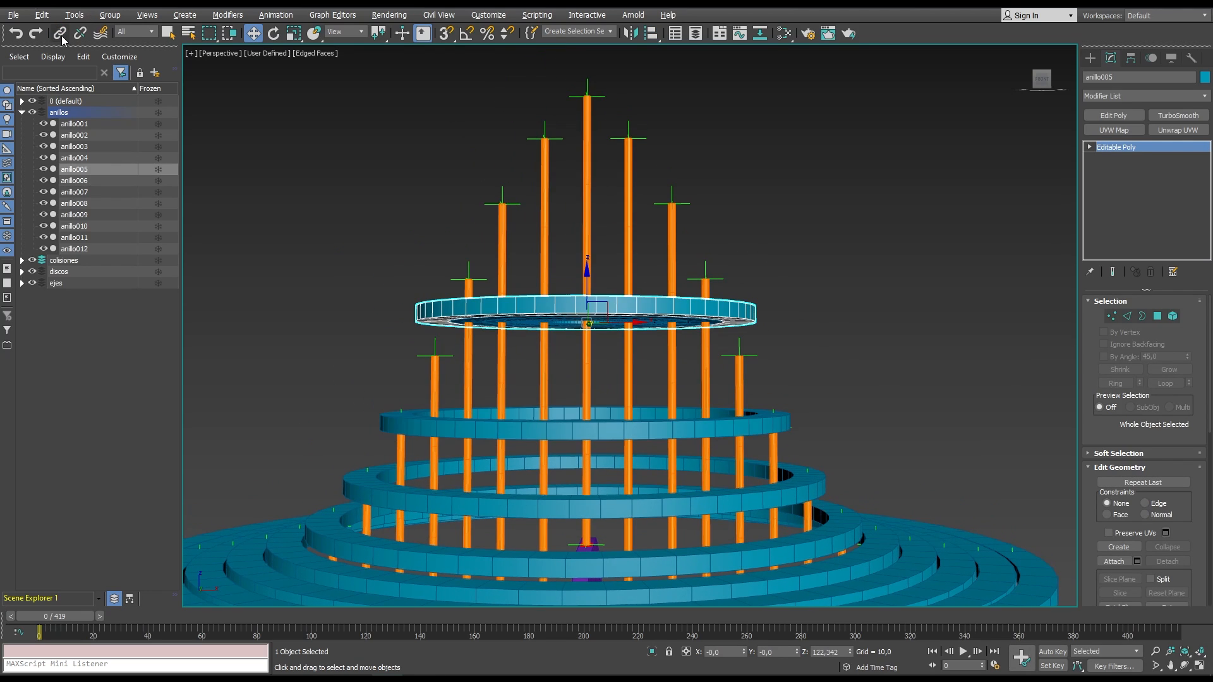
{"action": "left_click", "coordinate": [60, 33]}
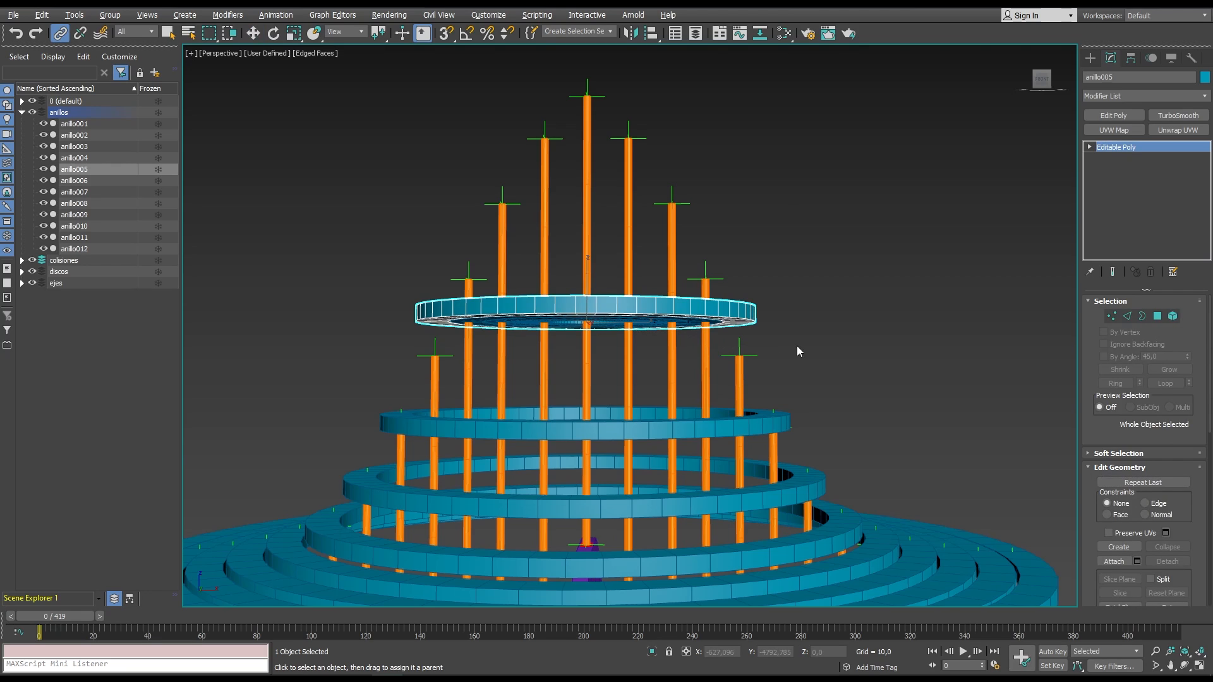
{"action": "key", "text": "alt+a"}
{"action": "left_click", "coordinate": [739, 360]}
{"action": "left_click", "coordinate": [599, 427]}
Link ring anillo004 to the point helper atop the tenth rod from the end and align their pivots in Z position.
{"action": "middle_click_drag", "start_coordinate": [674, 258], "coordinate": [703, 323]}
{"action": "left_click", "coordinate": [704, 323]}
{"action": "left_click", "coordinate": [60, 33]}
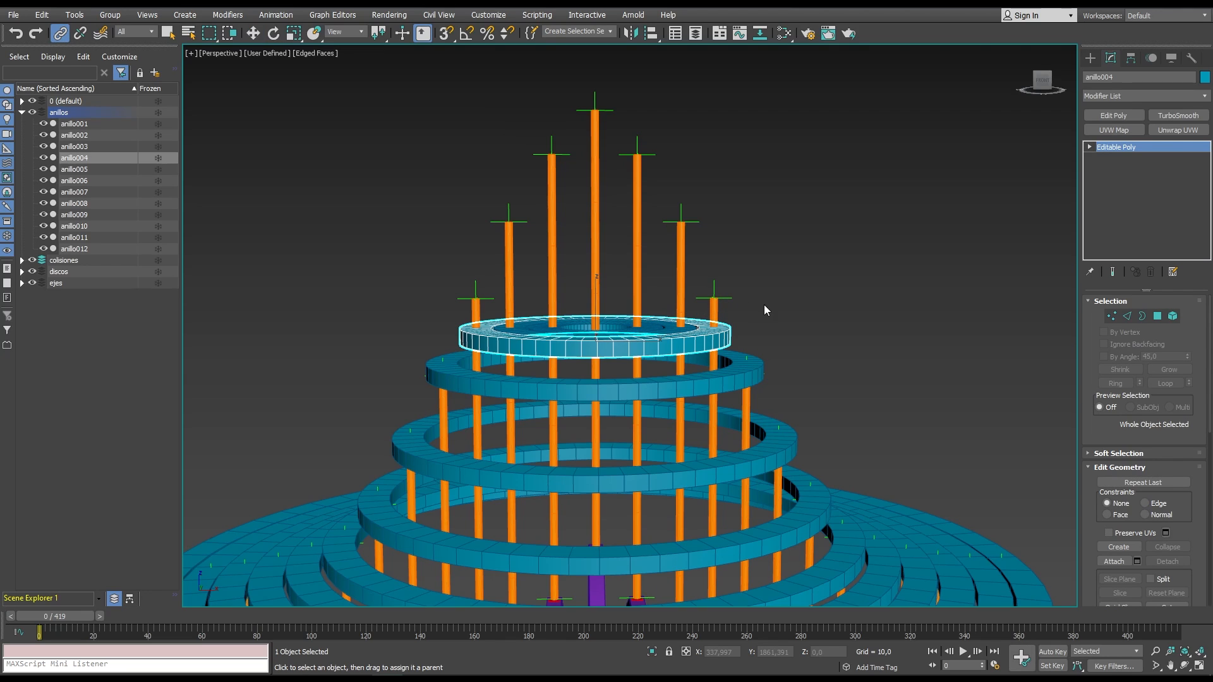
{"action": "key", "text": "alt+a"}
{"action": "left_click", "coordinate": [721, 298]}
{"action": "left_click", "coordinate": [605, 441]}
Link ring anillo003 to the point helper atop the eleventh rod from the end and align their pivots in Z position.
{"action": "middle_click_drag", "start_coordinate": [711, 250], "coordinate": [737, 281]}
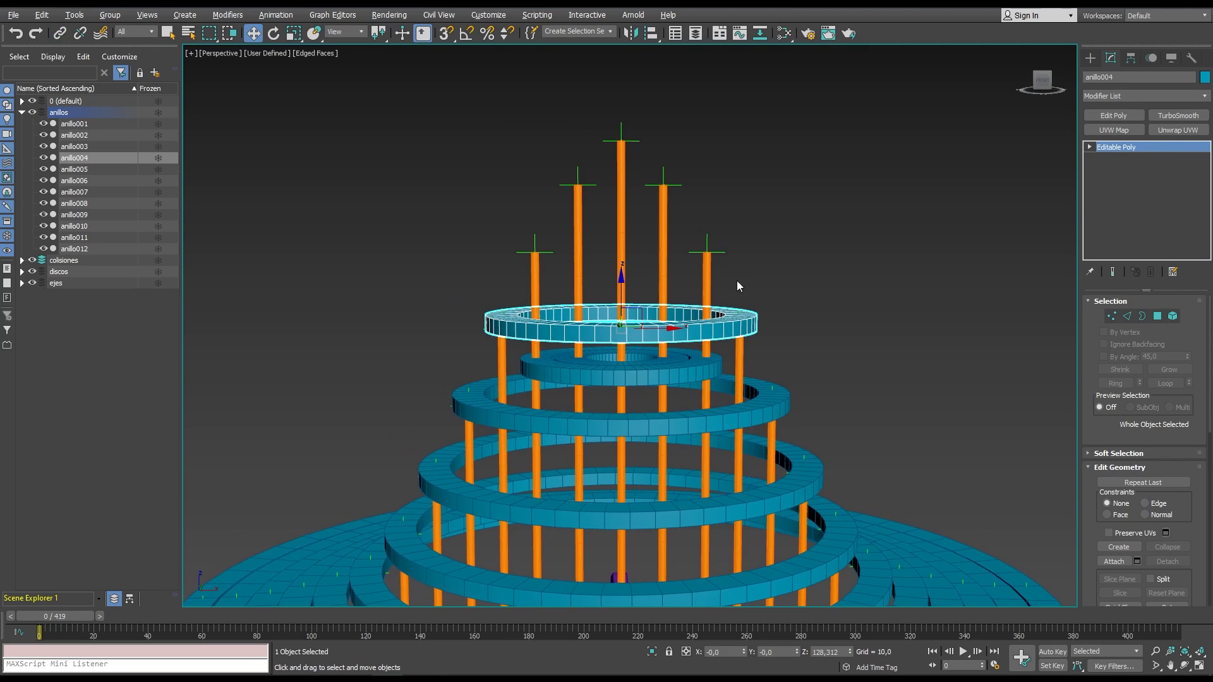
{"action": "left_click", "coordinate": [691, 366]}
{"action": "left_click", "coordinate": [60, 33]}
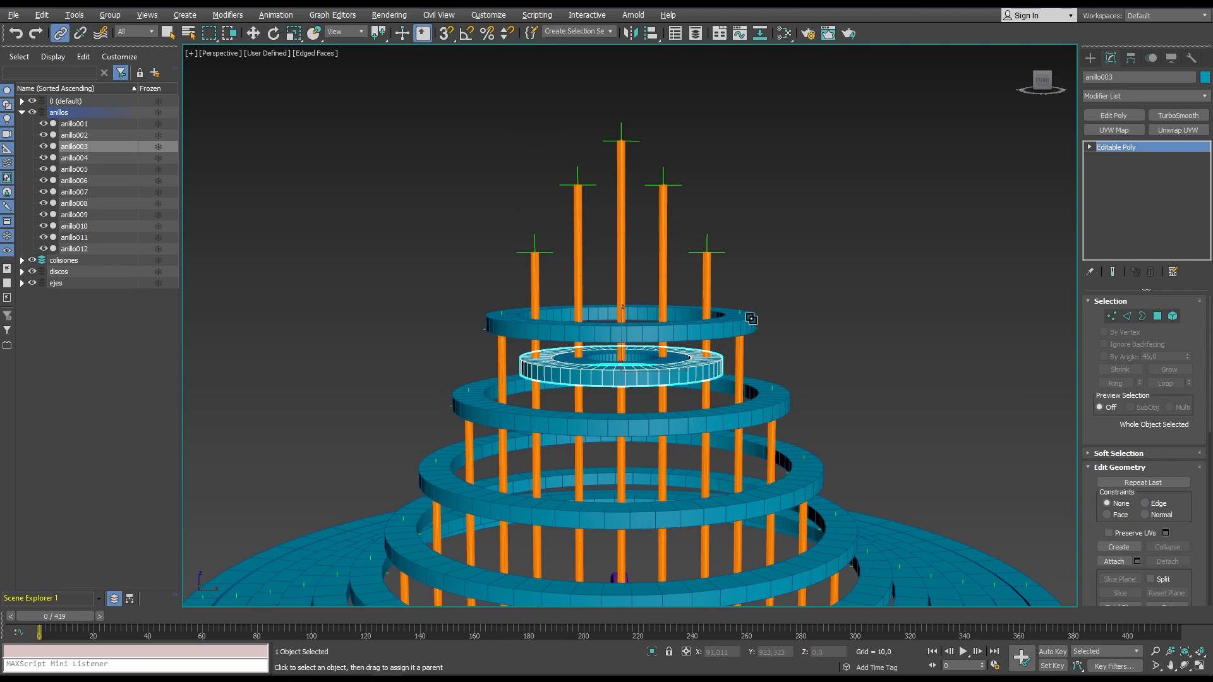
{"action": "key", "text": "alt+a"}
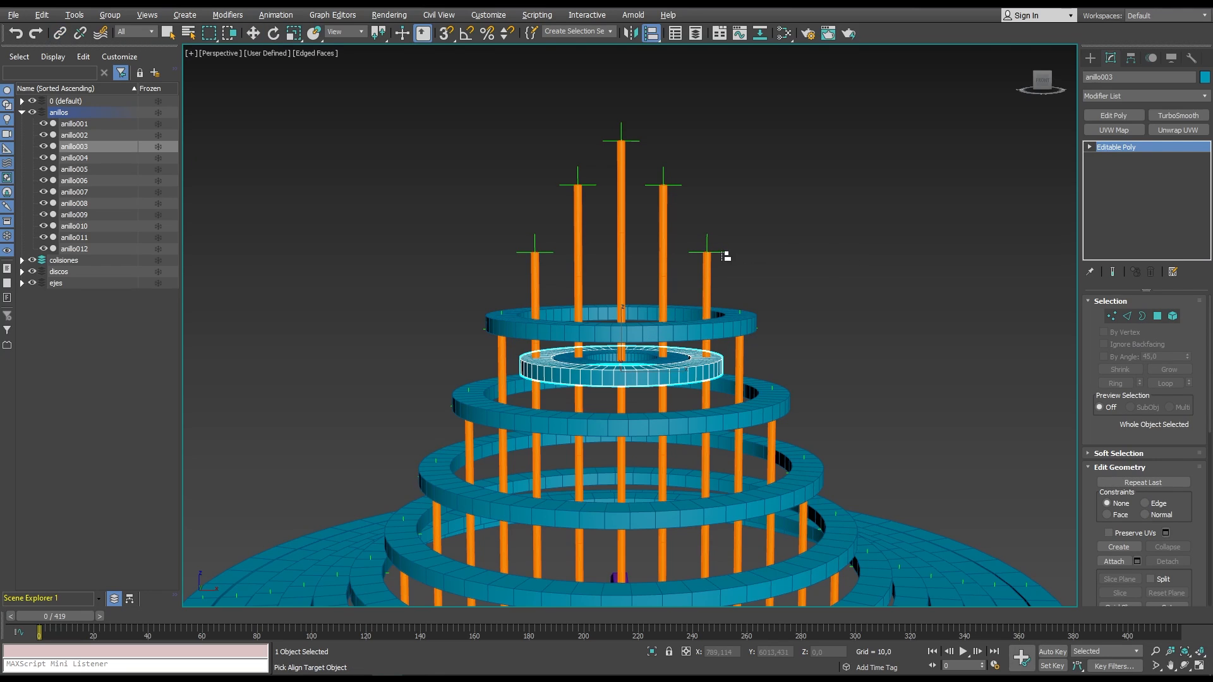
{"action": "left_click", "coordinate": [707, 253]}
{"action": "left_click", "coordinate": [605, 442]}
Link ring anillo002 to the point helper atop the rod next to the central one and align their pivots in Z position.
{"action": "left_click", "coordinate": [682, 374]}
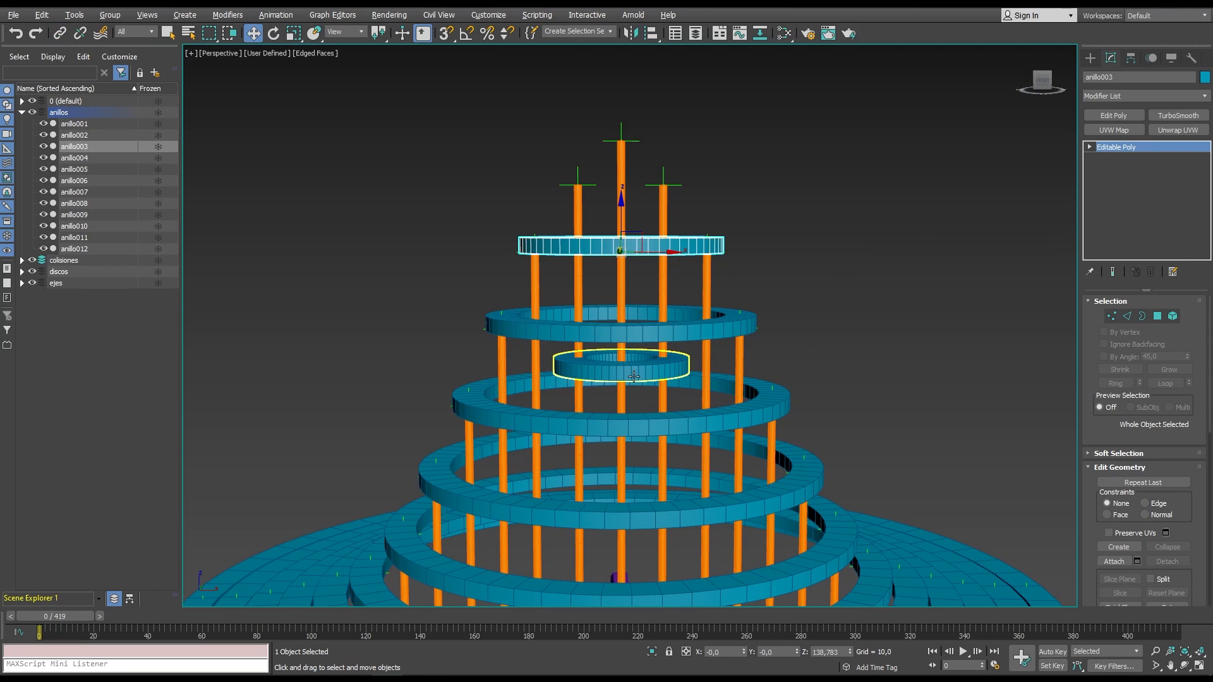
{"action": "left_click", "coordinate": [60, 33]}
{"action": "left_click_drag", "start_coordinate": [620, 364], "coordinate": [611, 147]}
{"action": "left_click_drag", "start_coordinate": [596, 191], "coordinate": [597, 189]}
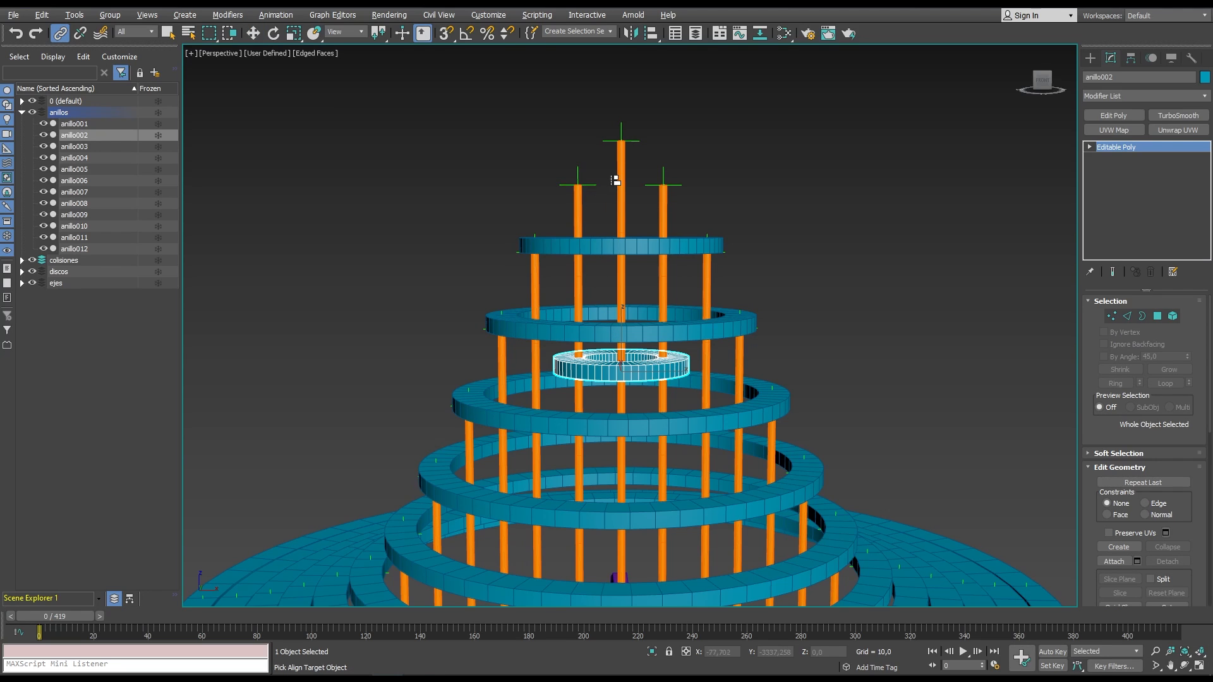
{"action": "key", "text": "alt+a"}
{"action": "left_click", "coordinate": [596, 190]}
{"action": "left_click", "coordinate": [613, 442]}
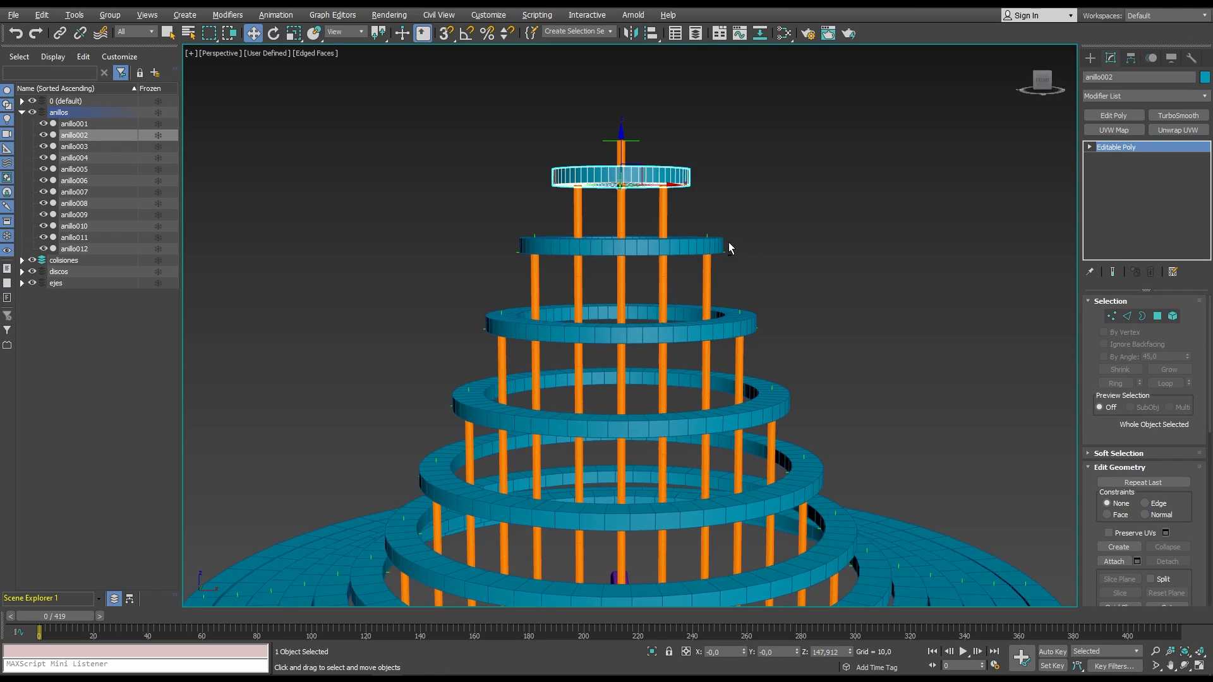
Create a sphere of about 14 radius with Base To Pivot enabled, on the grid beside the purple discs.
{"action": "middle_click_drag", "start_coordinate": [729, 243], "coordinate": [722, 273], "text": "alt"}
{"action": "scroll", "coordinate": [646, 243], "scroll_direction": "down", "scroll_amount": 5}
{"action": "middle_click_drag", "start_coordinate": [659, 360], "coordinate": [635, 318]}
{"action": "middle_click_drag", "start_coordinate": [632, 379], "coordinate": [631, 335]}
{"action": "left_click", "coordinate": [911, 336]}
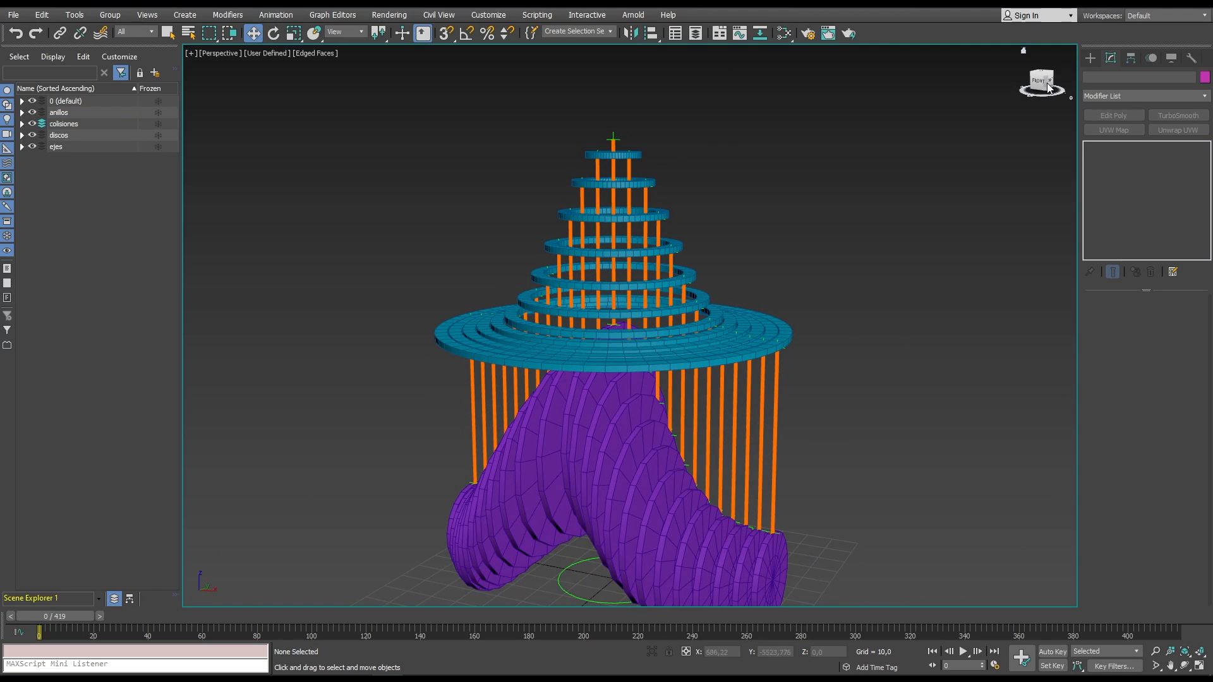
{"action": "left_click", "coordinate": [1088, 58]}
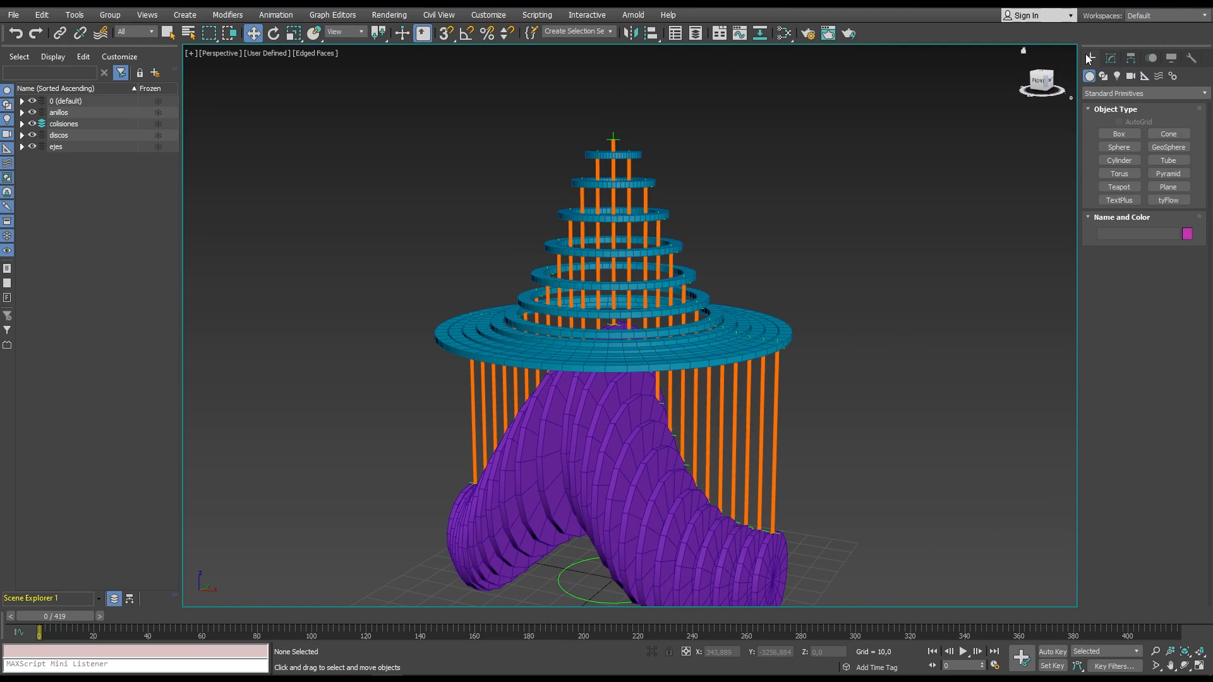
{"action": "left_click", "coordinate": [1119, 147]}
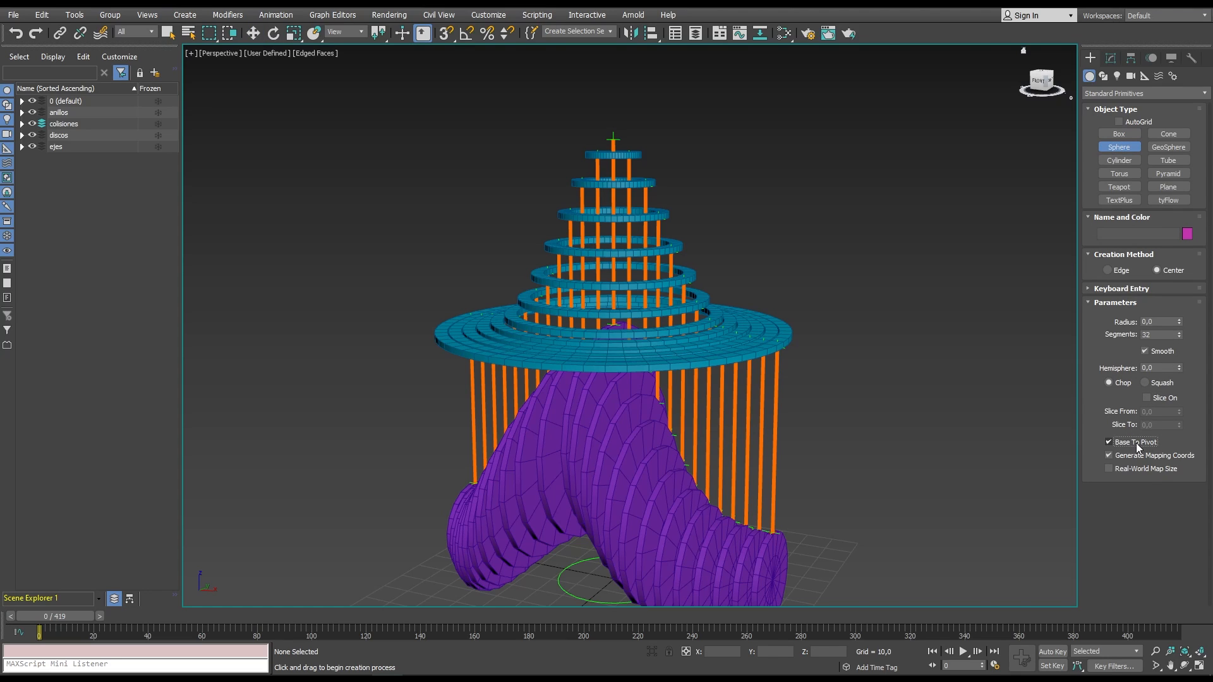
{"action": "left_click_drag", "start_coordinate": [866, 561], "coordinate": [882, 556]}
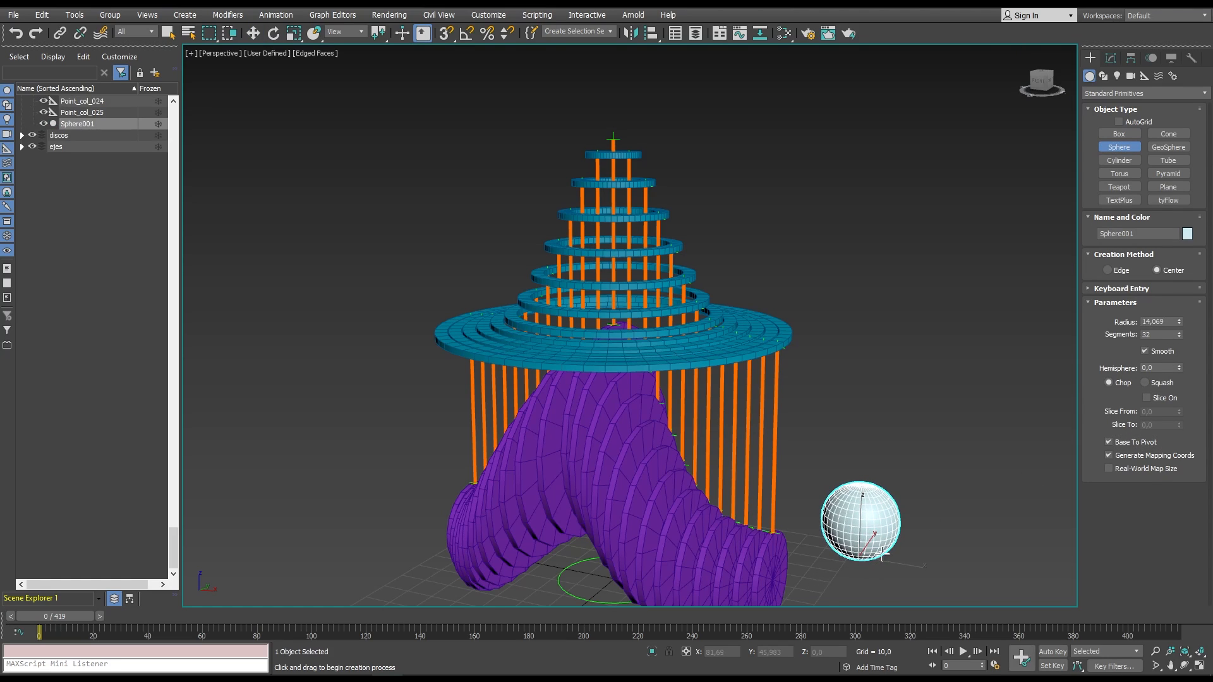
Link the sphere to the point helper atop the central rod and align it in X, Y and Z, pivot to pivot.
{"action": "left_click", "coordinate": [60, 33]}
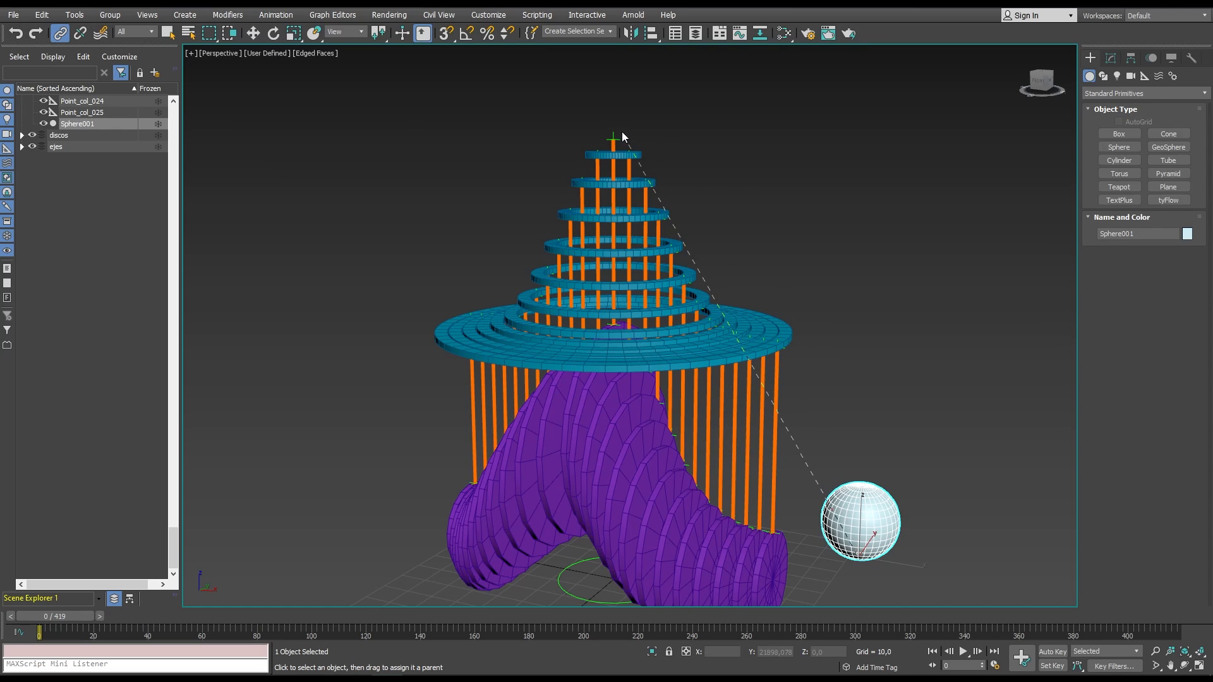
{"action": "key", "text": "alt+a"}
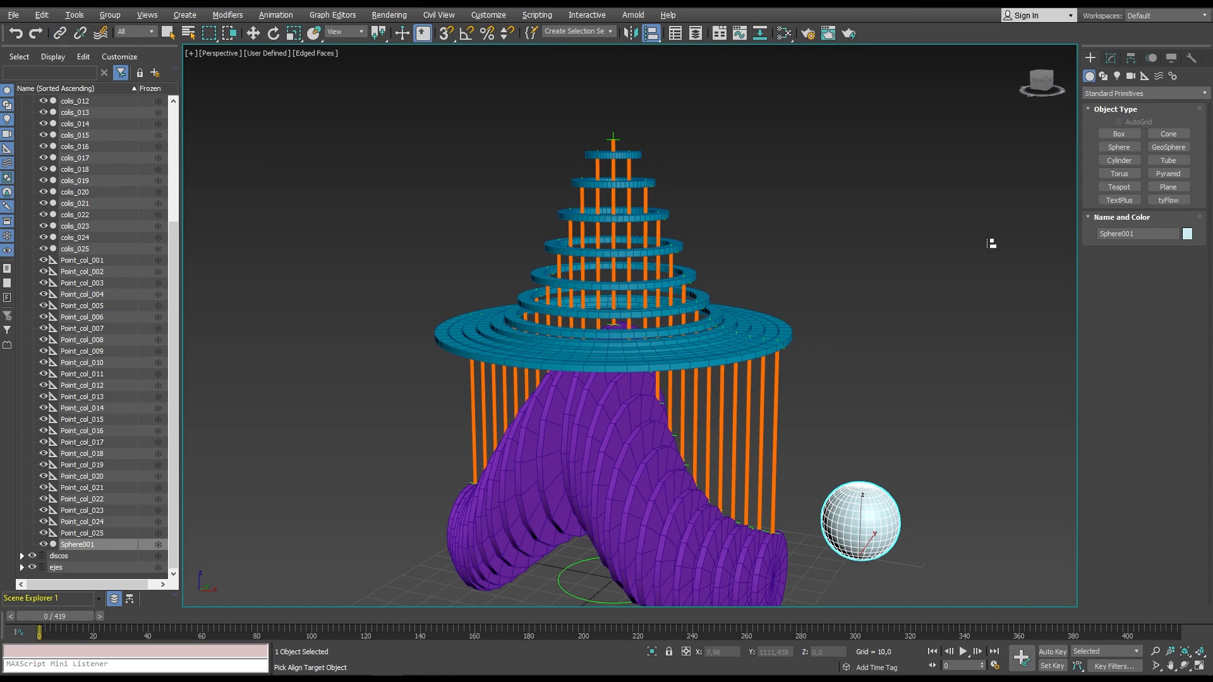
{"action": "left_click", "coordinate": [612, 130]}
{"action": "left_click", "coordinate": [572, 260]}
{"action": "left_click", "coordinate": [612, 259]}
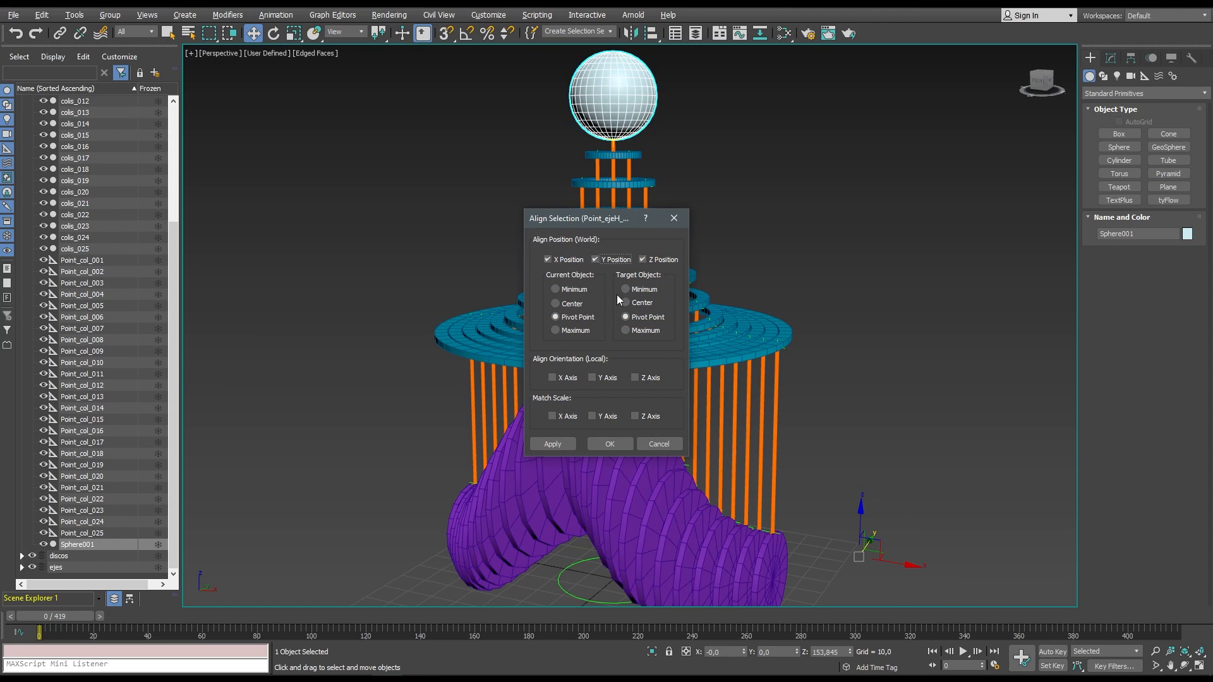
{"action": "left_click", "coordinate": [617, 444]}
Reduce the sphere's radius to about 4.5, change its object color to crimson and clear the selection.
{"action": "left_click", "coordinate": [1110, 58]}
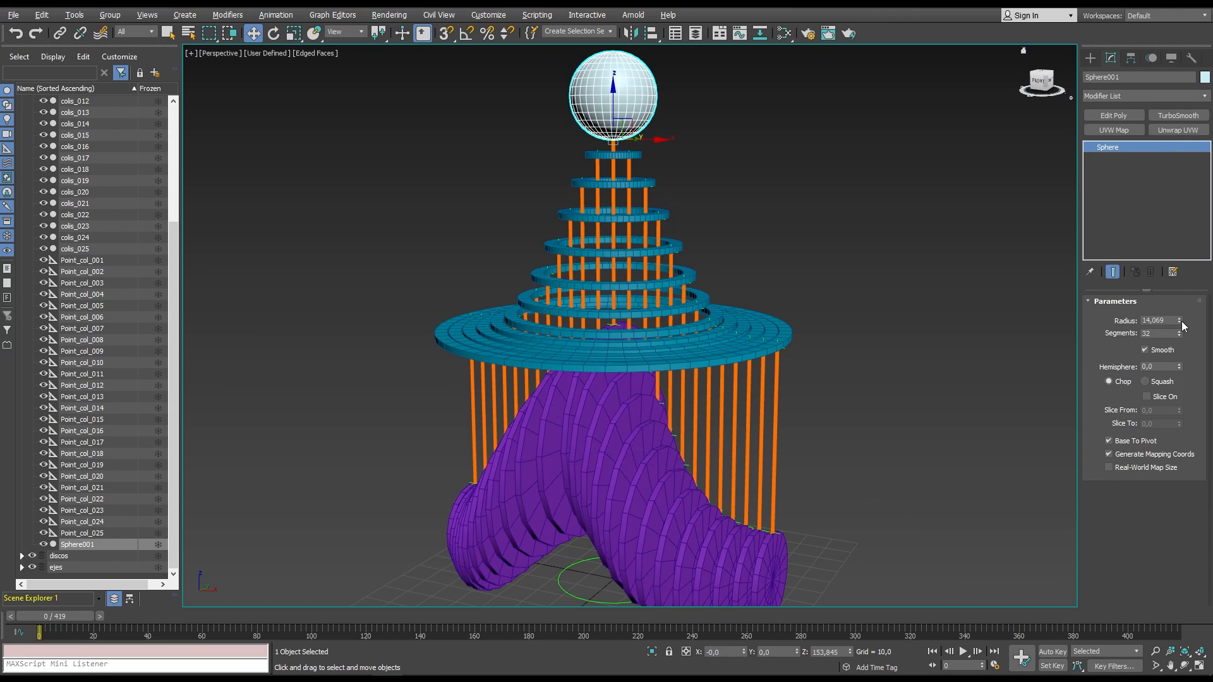
{"action": "left_click_drag", "start_coordinate": [1179, 323], "coordinate": [1180, 370]}
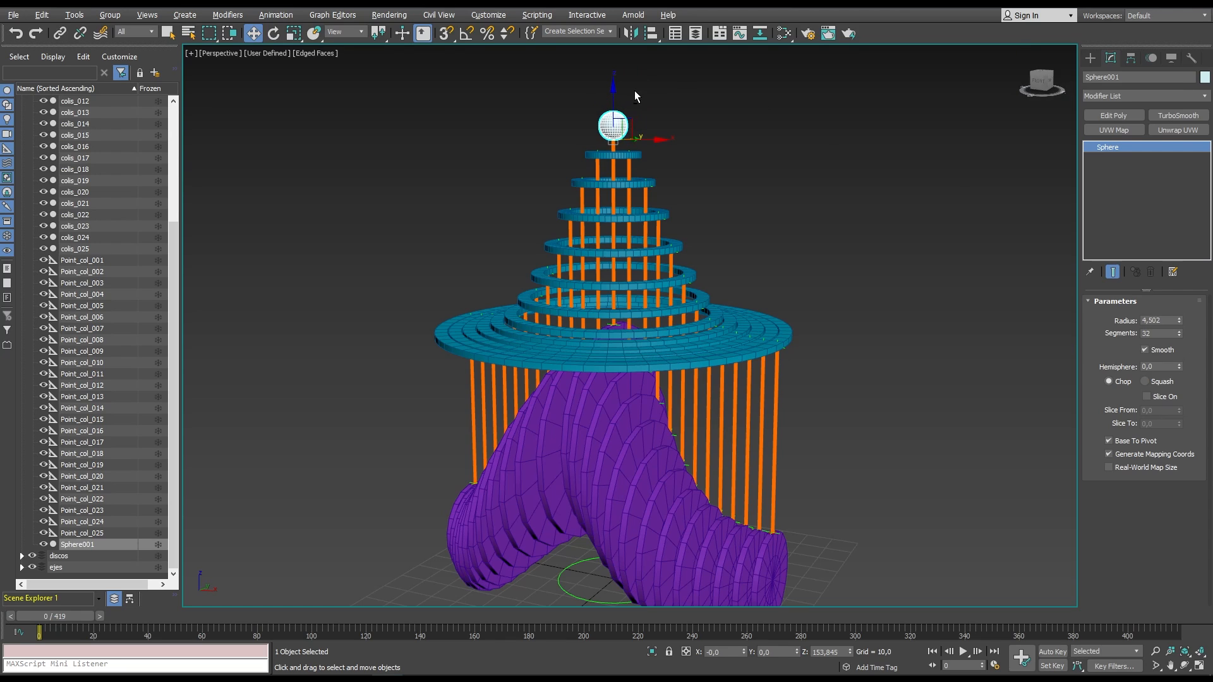
{"action": "middle_click_drag", "start_coordinate": [635, 96], "coordinate": [625, 155], "text": "alt"}
{"action": "left_click", "coordinate": [1204, 77]}
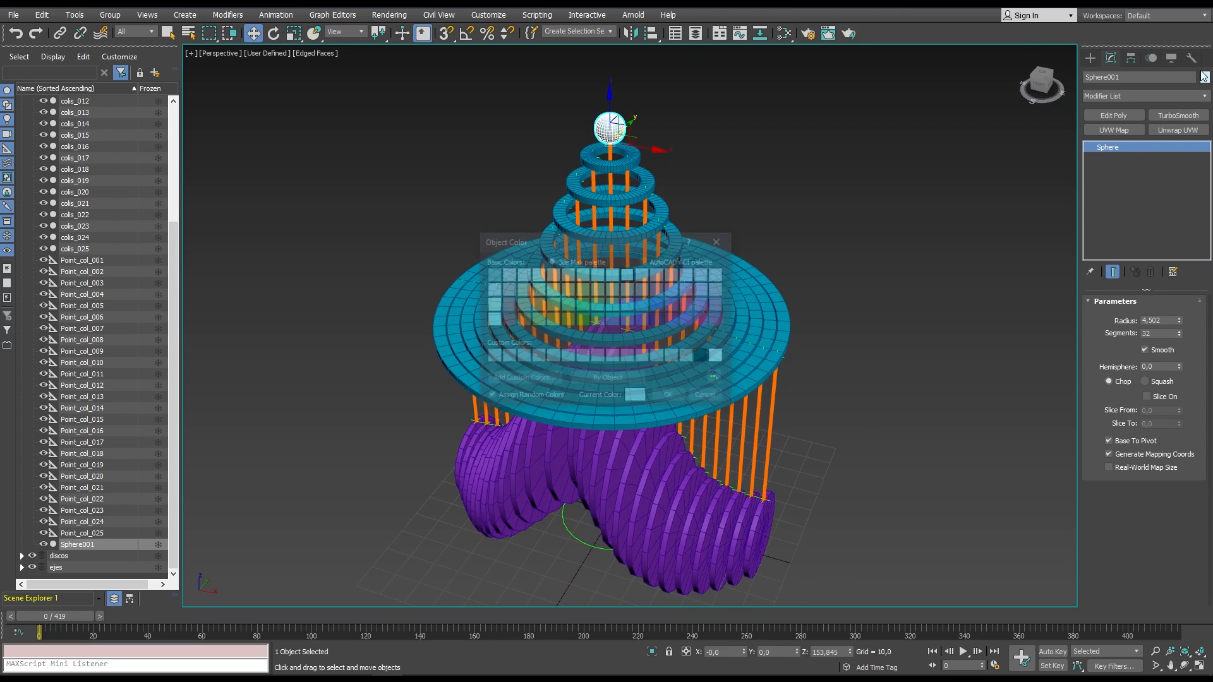
{"action": "left_click", "coordinate": [668, 398]}
{"action": "left_click", "coordinate": [867, 271]}
Play the animation and examine how the rods, rings and sphere follow the purple discs from a lower angle.
{"action": "left_click", "coordinate": [967, 651]}
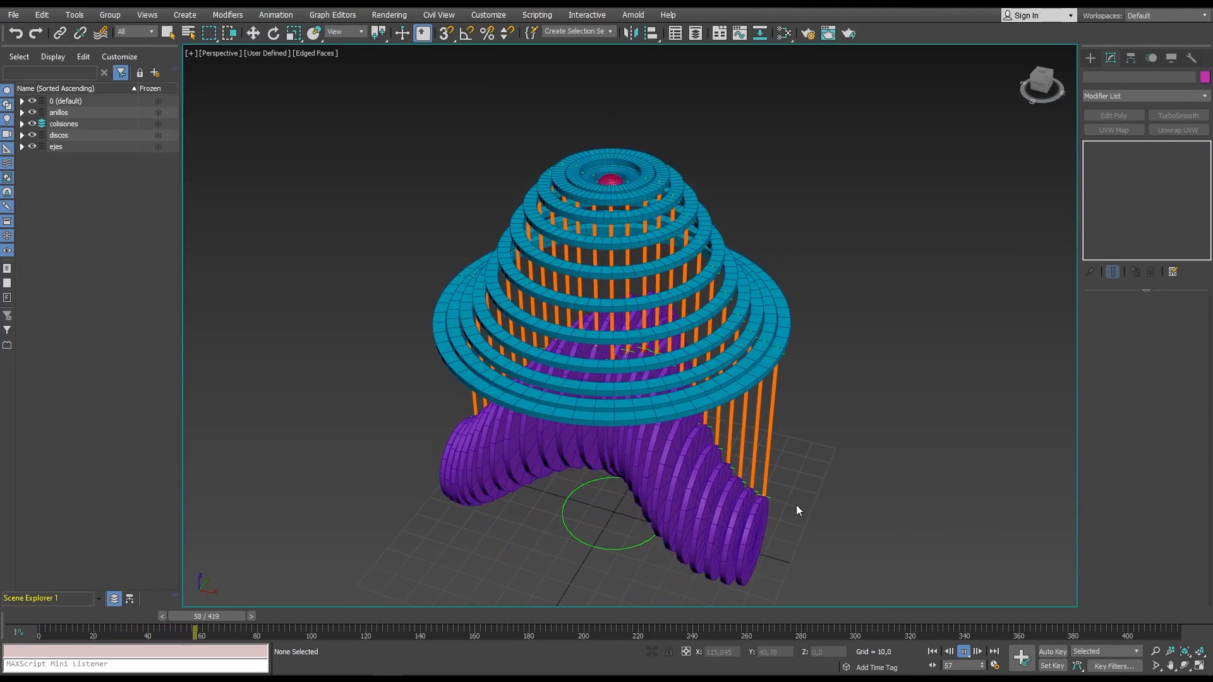
{"action": "middle_click_drag", "start_coordinate": [592, 497], "coordinate": [592, 460], "text": "alt"}
{"action": "middle_click_drag", "start_coordinate": [664, 440], "coordinate": [664, 365]}
{"action": "scroll", "coordinate": [660, 366], "scroll_direction": "down", "scroll_amount": 2}
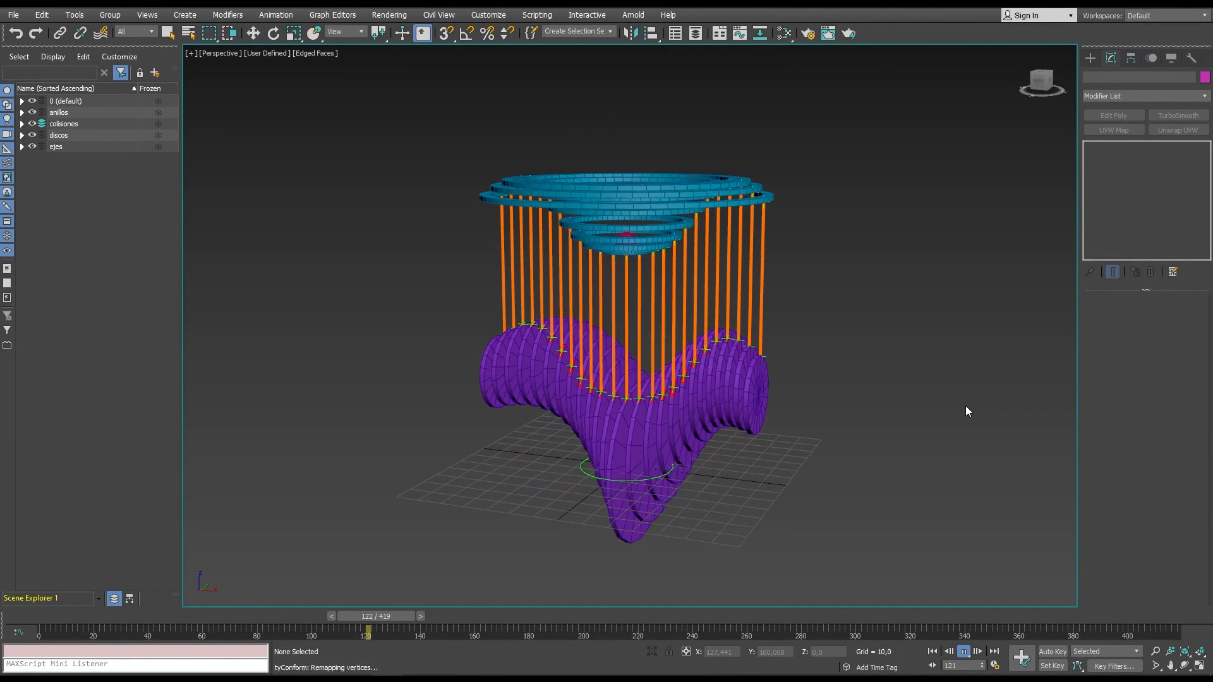
Return the animation to frame 0 and open a new MAXScript document with the model visible beside it.
{"action": "middle_click_drag", "start_coordinate": [602, 389], "coordinate": [658, 337], "text": "alt"}
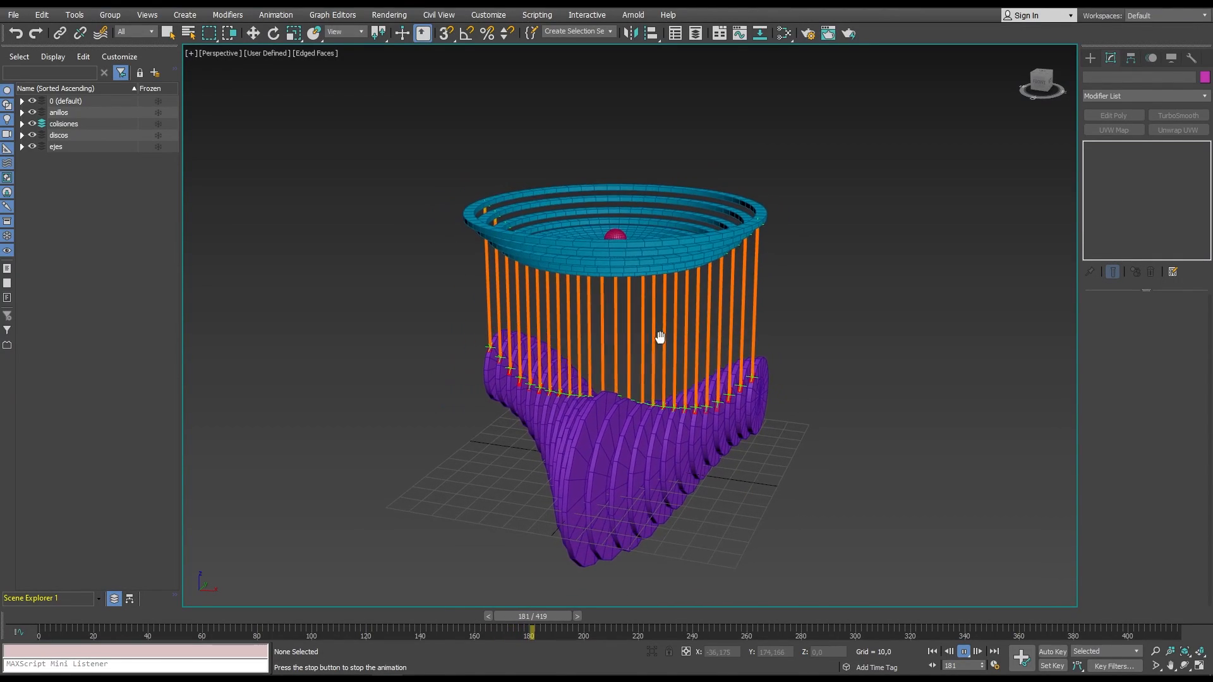
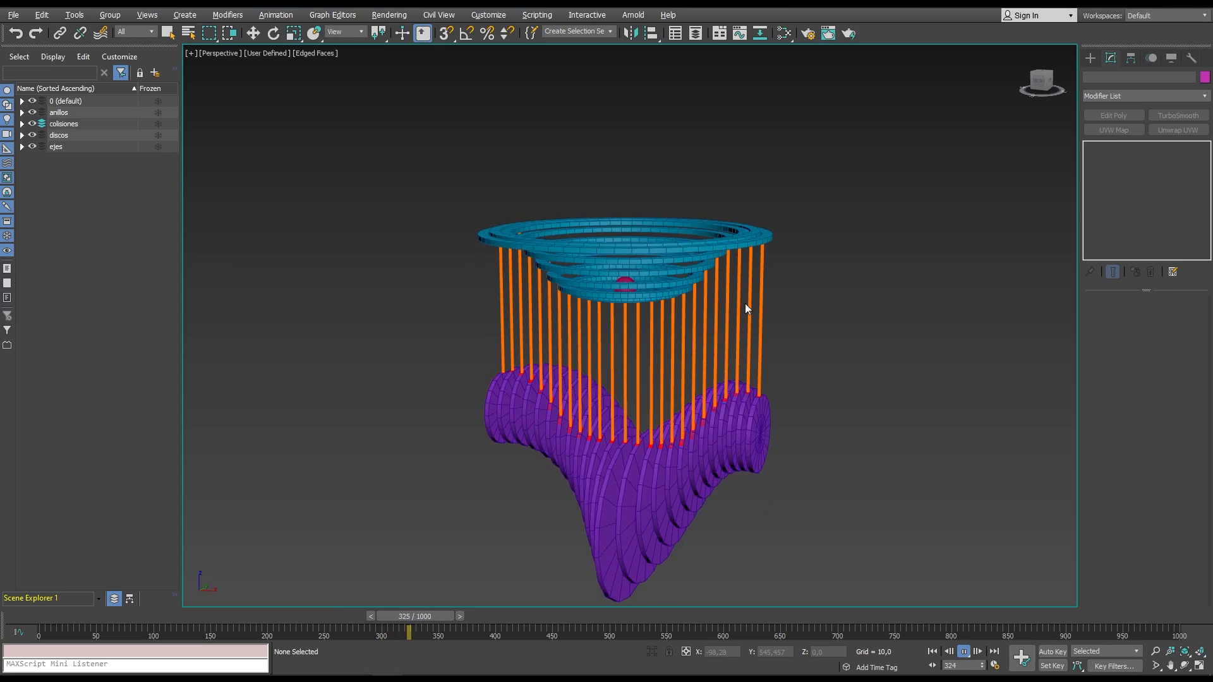
{"action": "key", "text": "Home"}
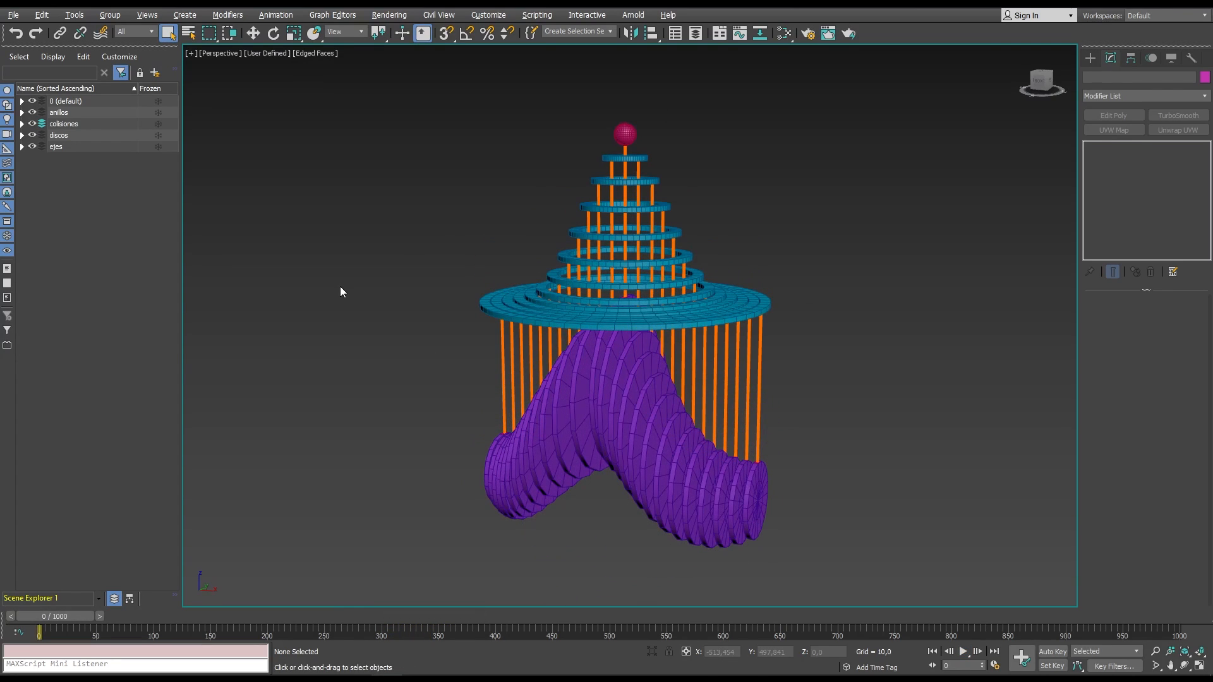
{"action": "left_click", "coordinate": [537, 15]}
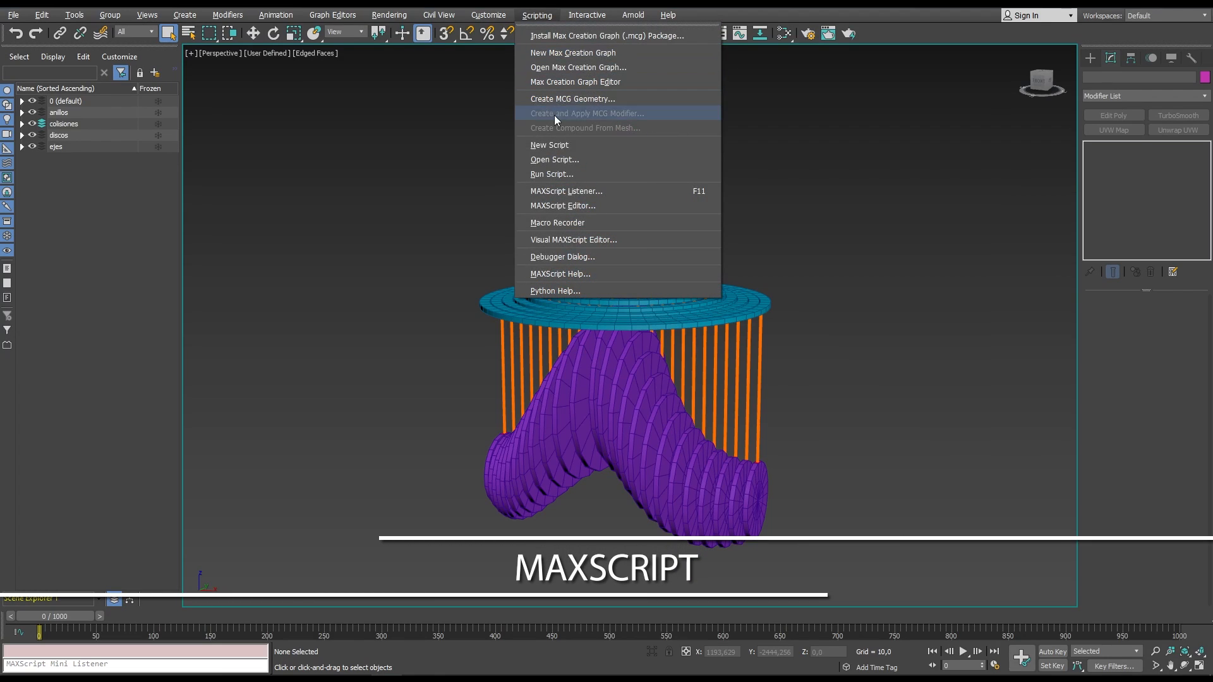
{"action": "left_click", "coordinate": [550, 145]}
{"action": "middle_click_drag", "start_coordinate": [782, 355], "coordinate": [951, 324]}
{"action": "left_click", "coordinate": [178, 142]}
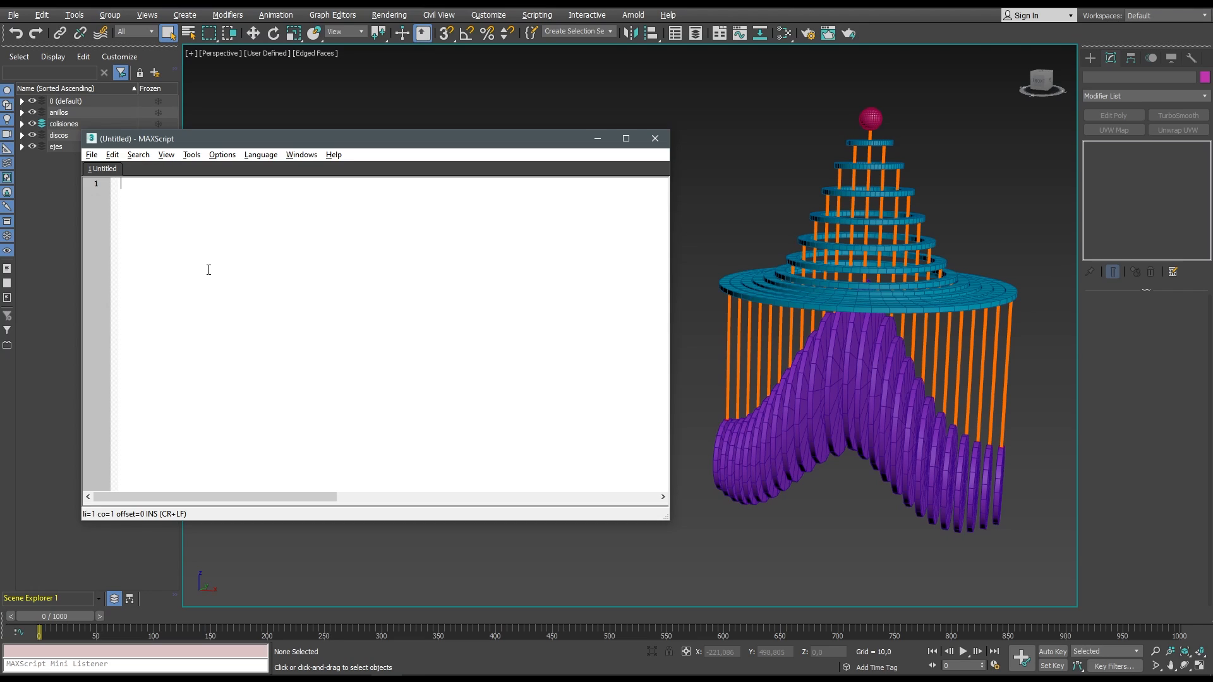
Select the outermost rod eje_001 and head the script with the comment "-------- Variables --------".
{"action": "left_click", "coordinate": [1003, 392]}
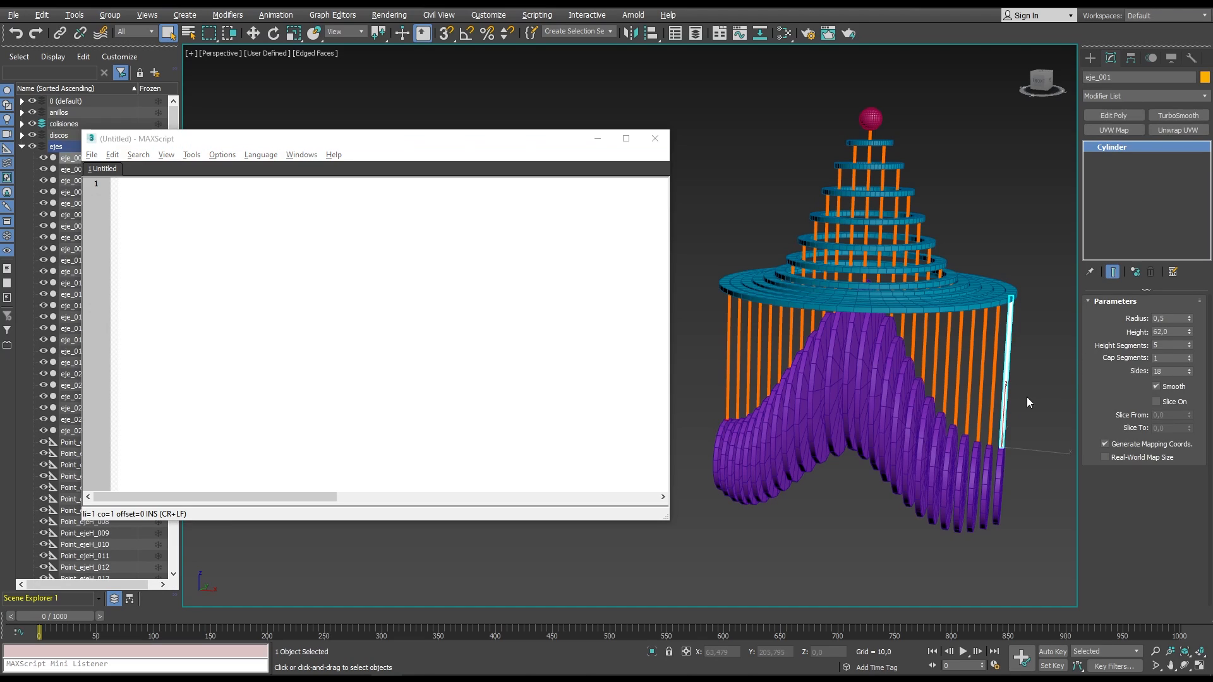
{"action": "left_click", "coordinate": [282, 236]}
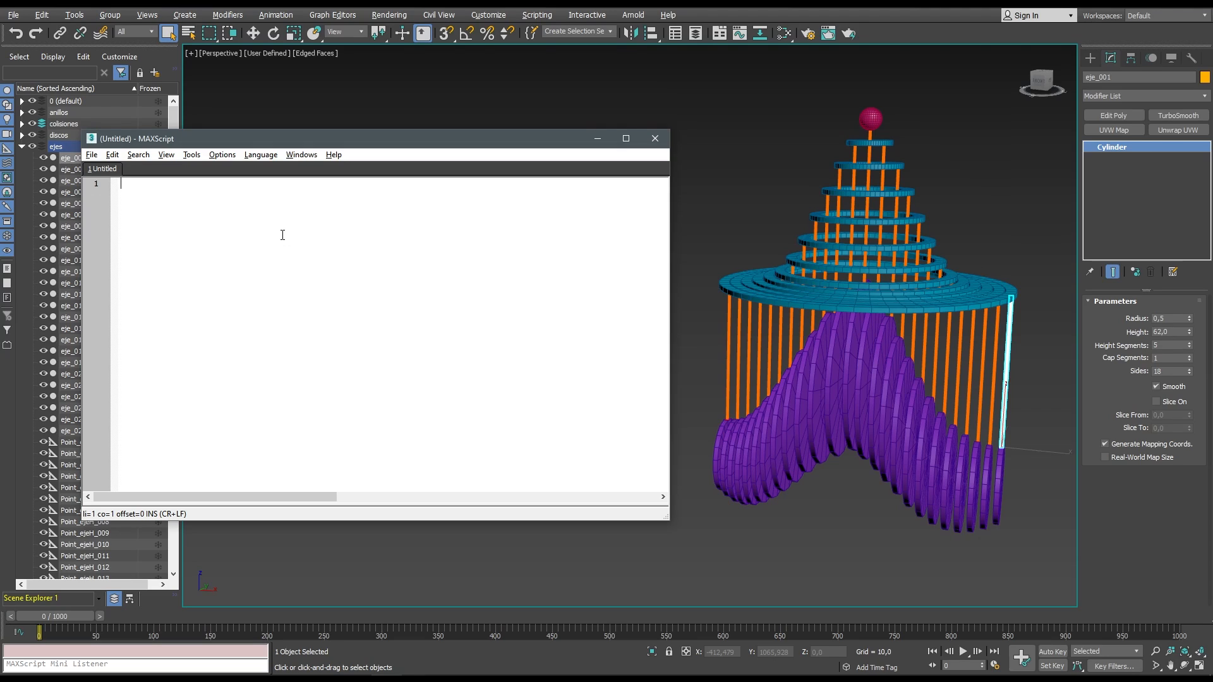
{"action": "type", "text": "-------- Variables "}
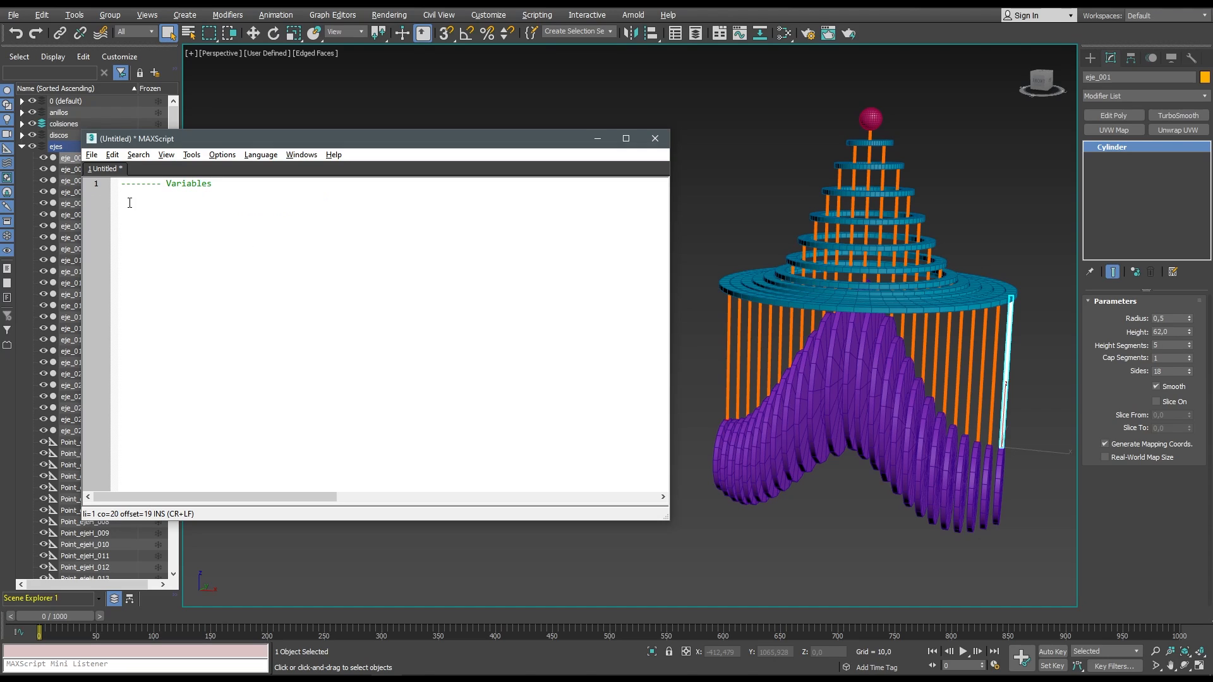
{"action": "type", "text": "--------"}
{"action": "key", "text": "Return"}
{"action": "key", "text": "Return"}
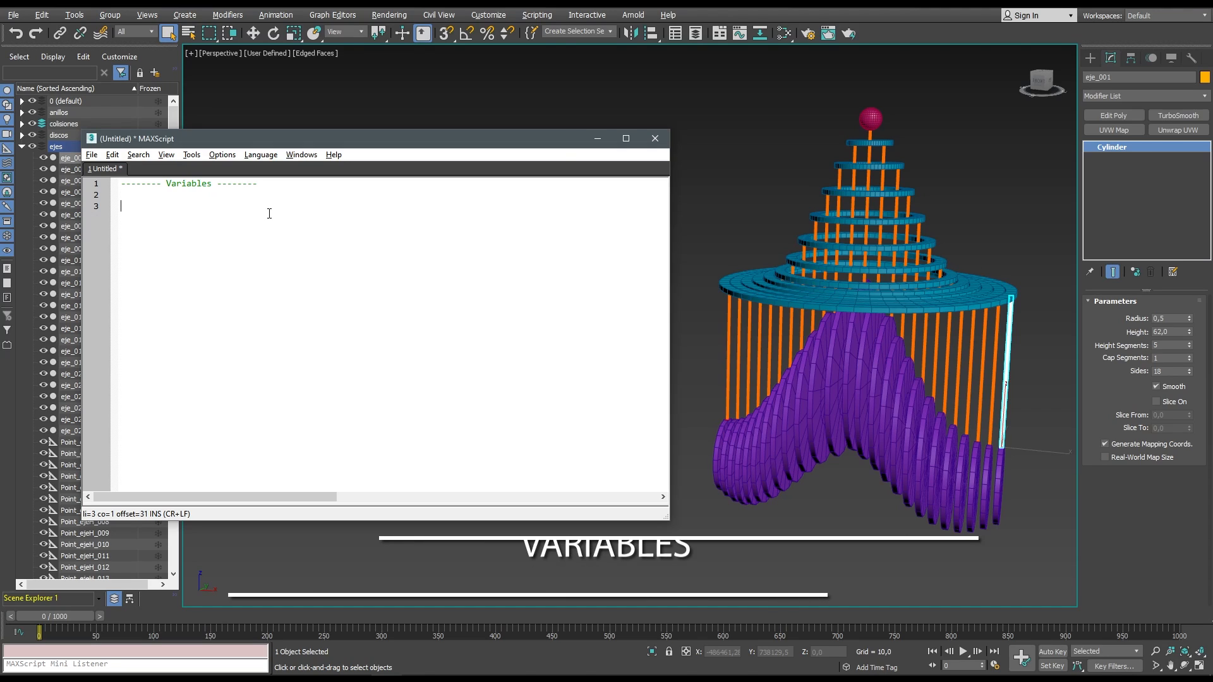
Declare the rod height variable in the script as var_altura_ejes = $eje_001.height.
{"action": "type", "text": "var_"}
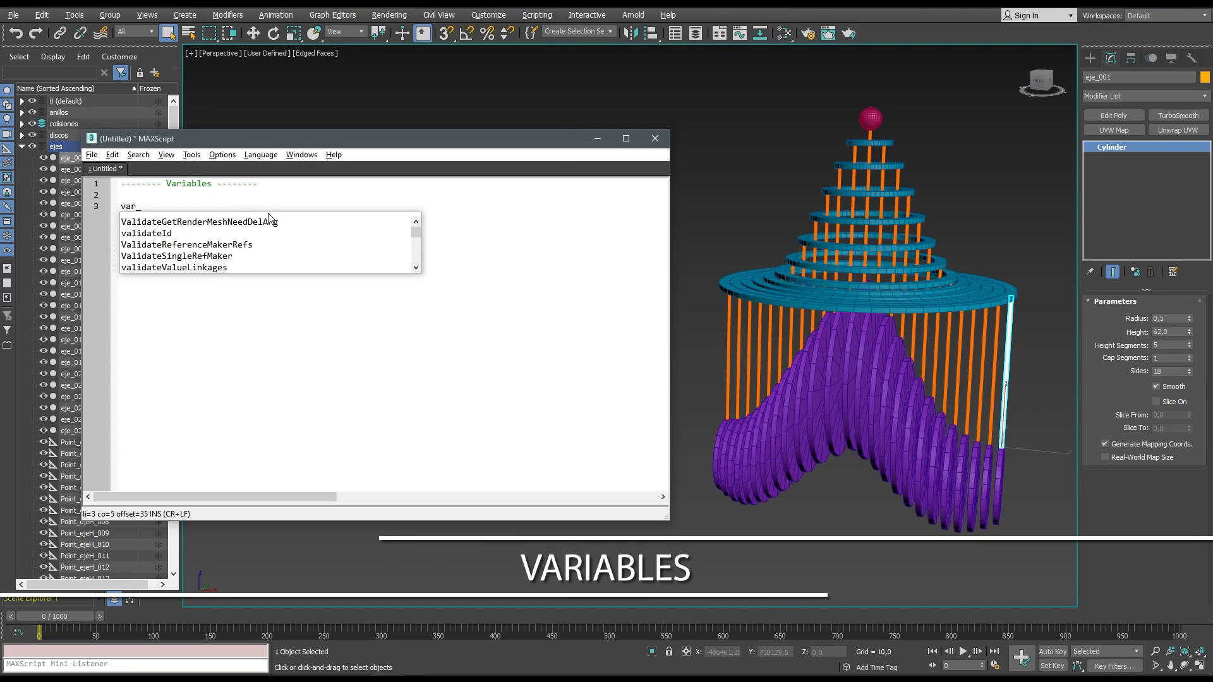
{"action": "type", "text": "altura_ejes"}
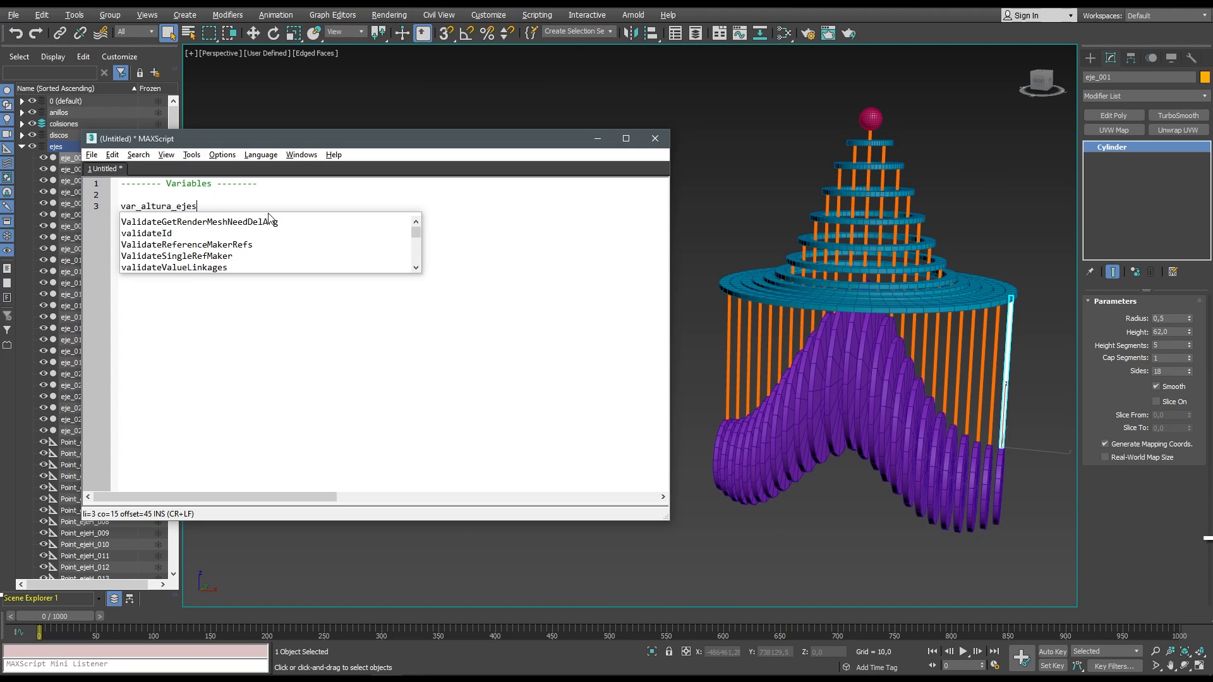
{"action": "type", "text": " ="}
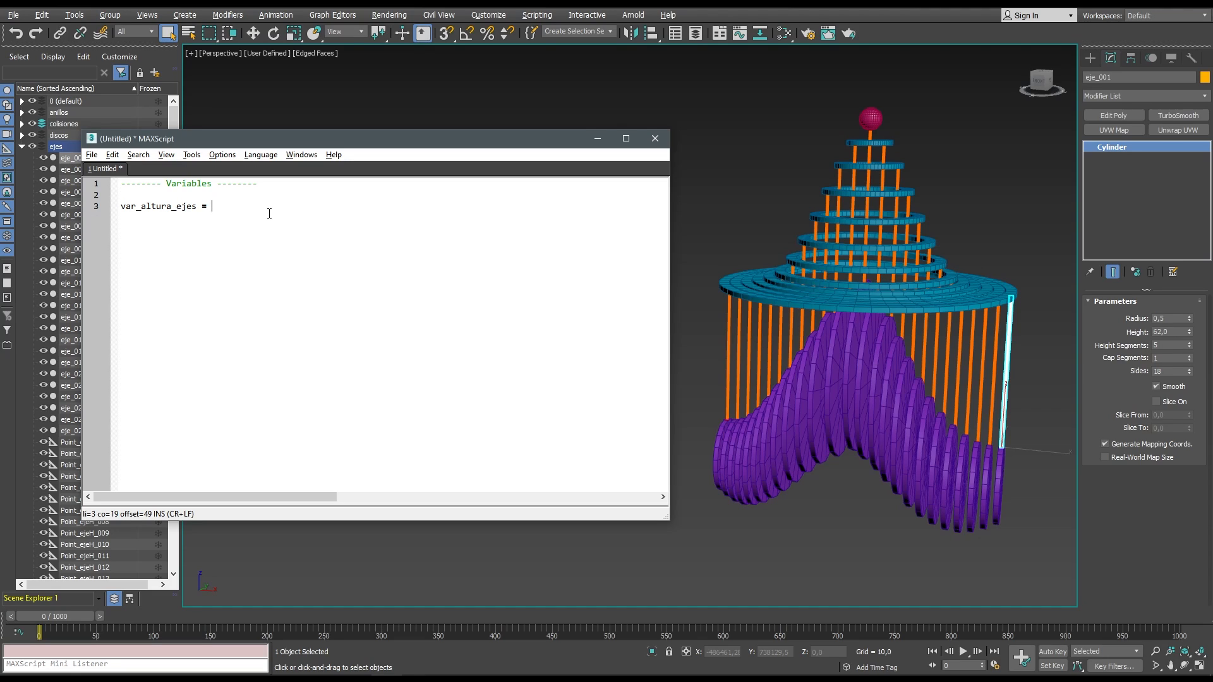
{"action": "type", "text": "$eje_00"}
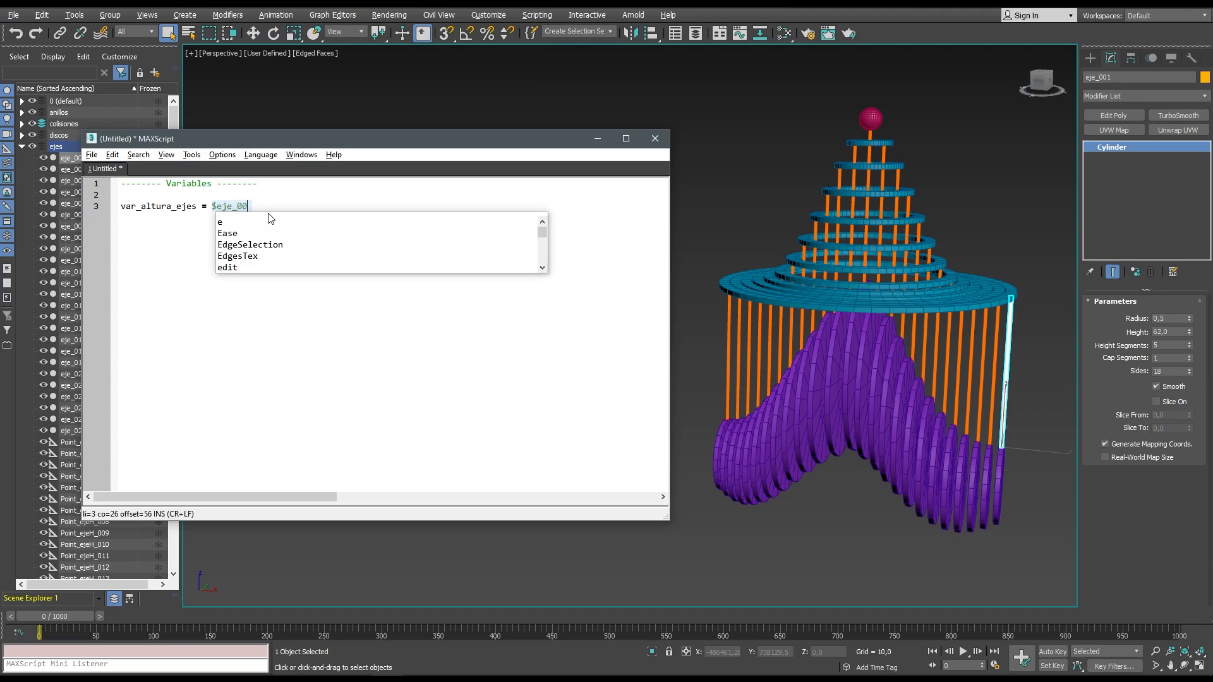
{"action": "type", "text": "1.height"}
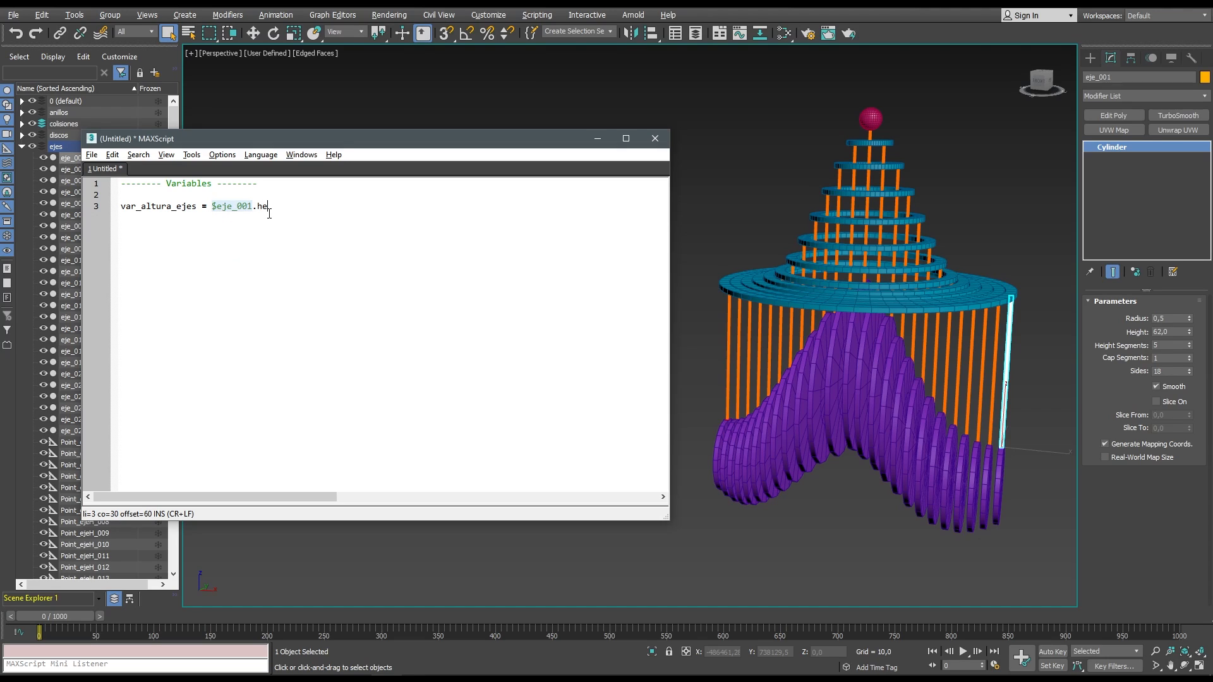
{"action": "key", "text": "Return"}
{"action": "key", "text": "Return"}
{"action": "left_click_drag", "start_coordinate": [196, 207], "coordinate": [121, 207]}
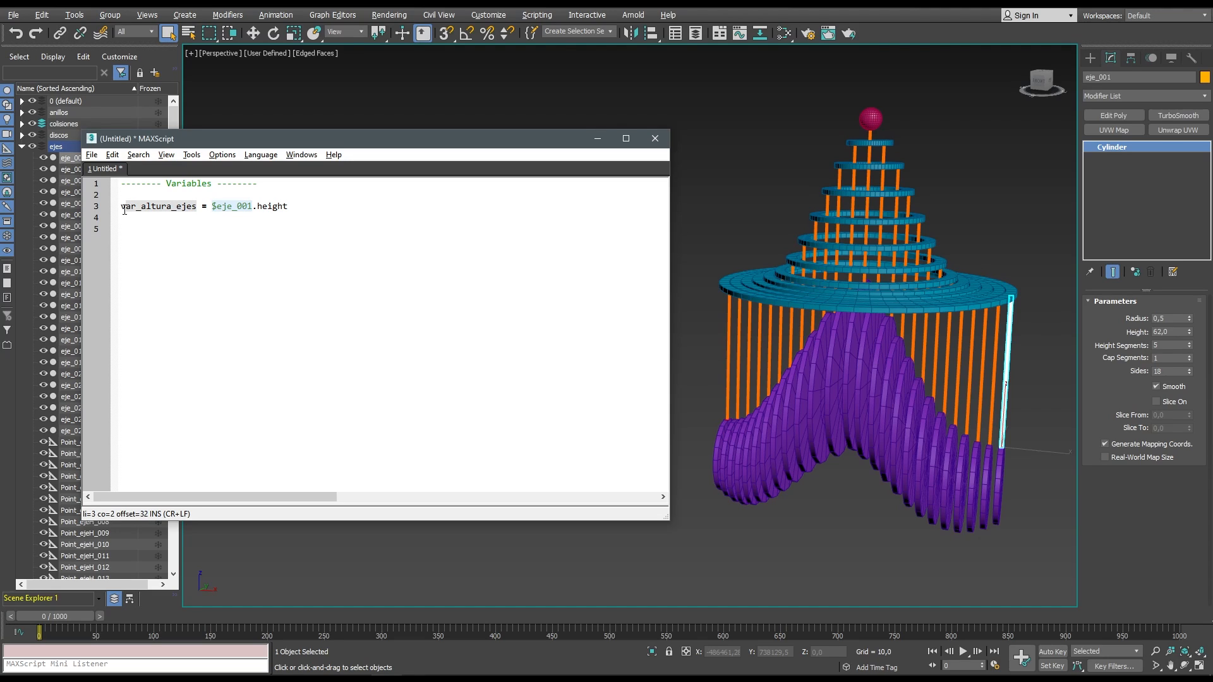
{"action": "left_click_drag", "start_coordinate": [288, 207], "coordinate": [214, 209]}
Add the rollout declaration rollout parametros "Kinetic Wave Toy" below the variable.
{"action": "left_click", "coordinate": [159, 233]}
{"action": "type", "text": "rollo"}
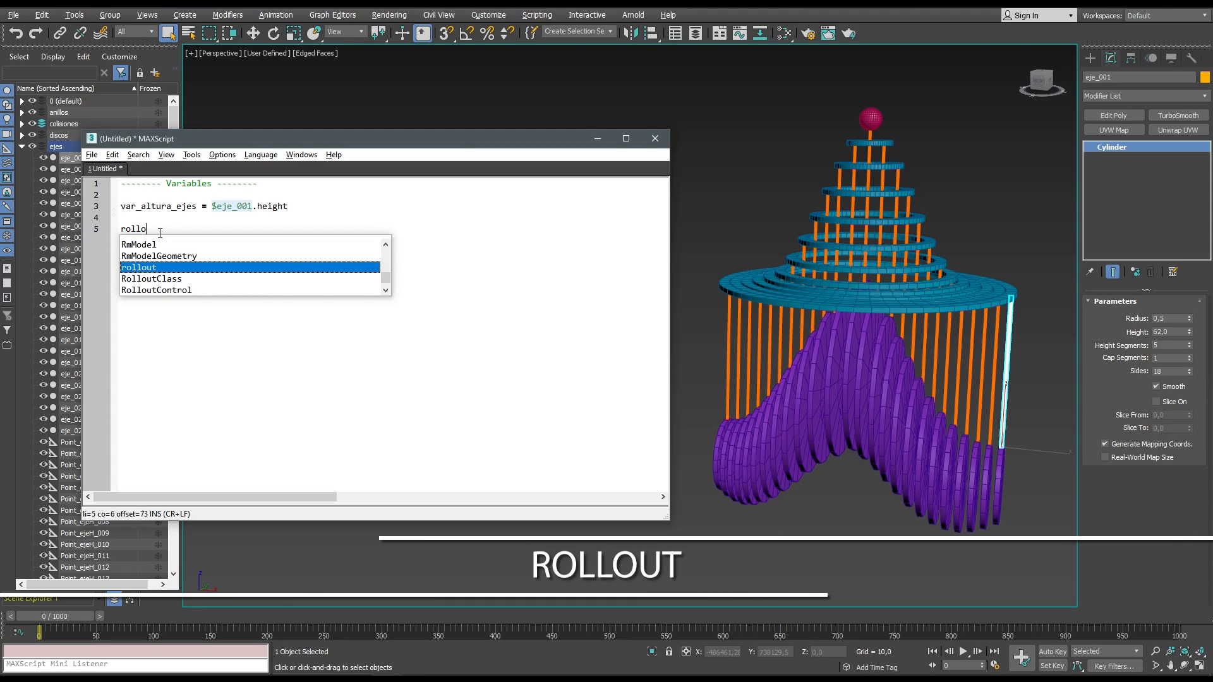
{"action": "key", "text": "Return"}
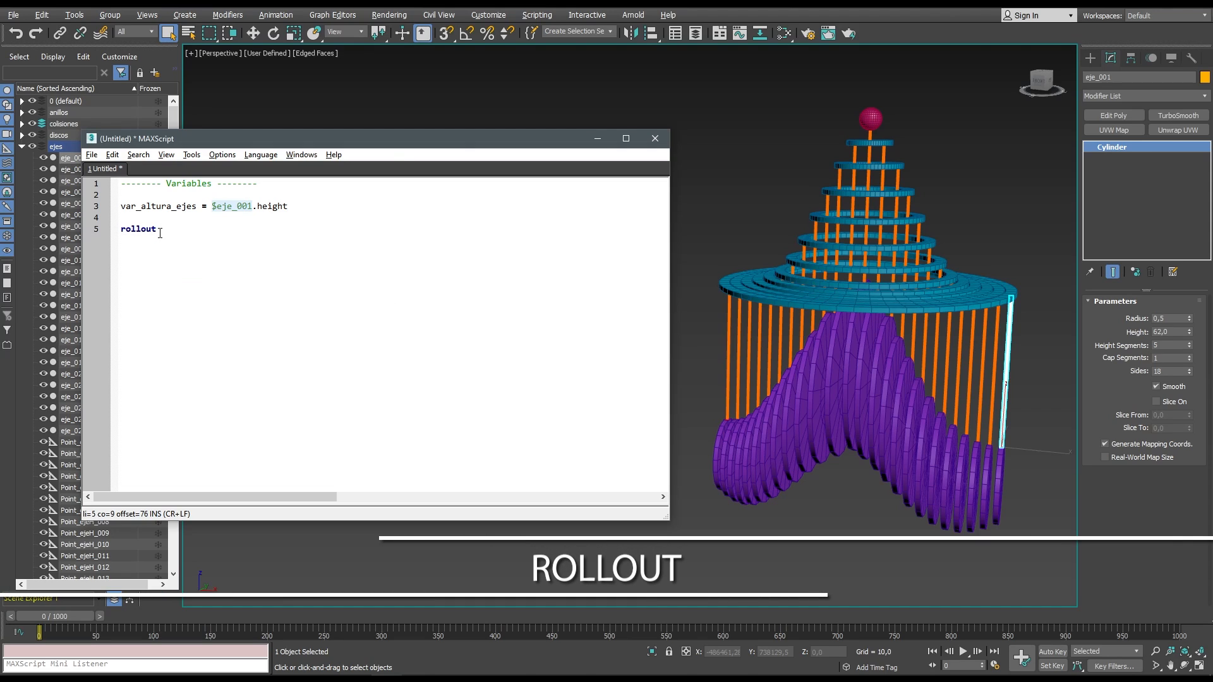
{"action": "type", "text": "parametros "}
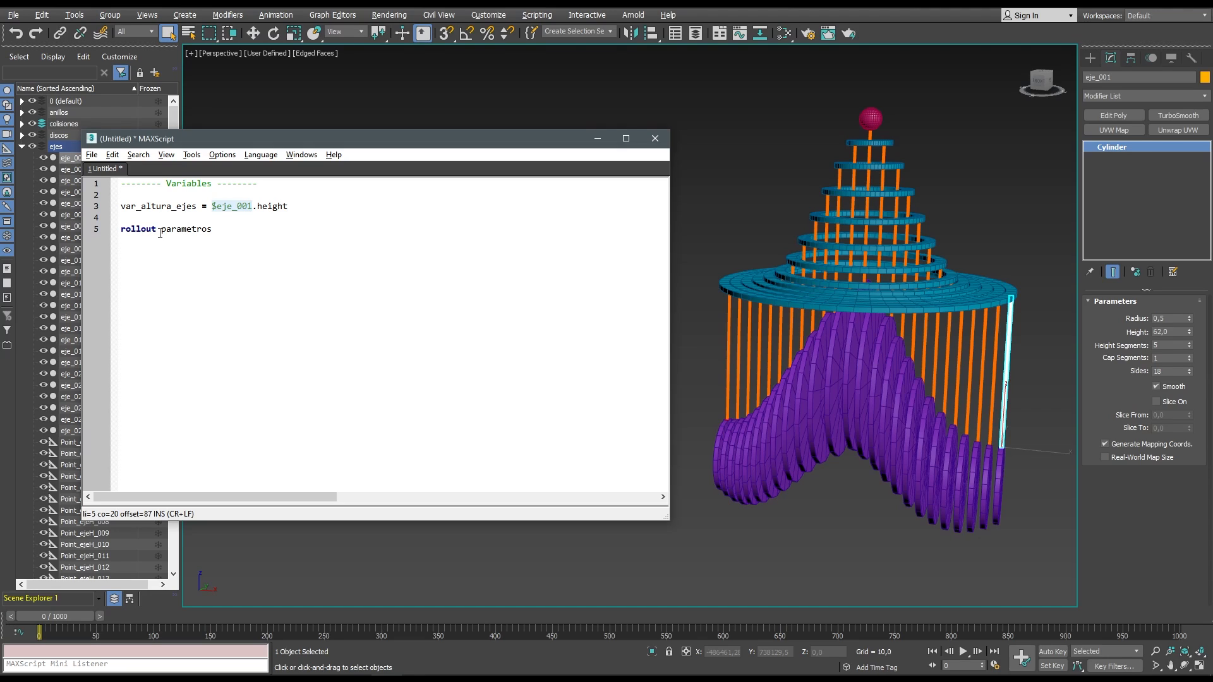
{"action": "type", "text": "\"Kinetic Wave Toy"}
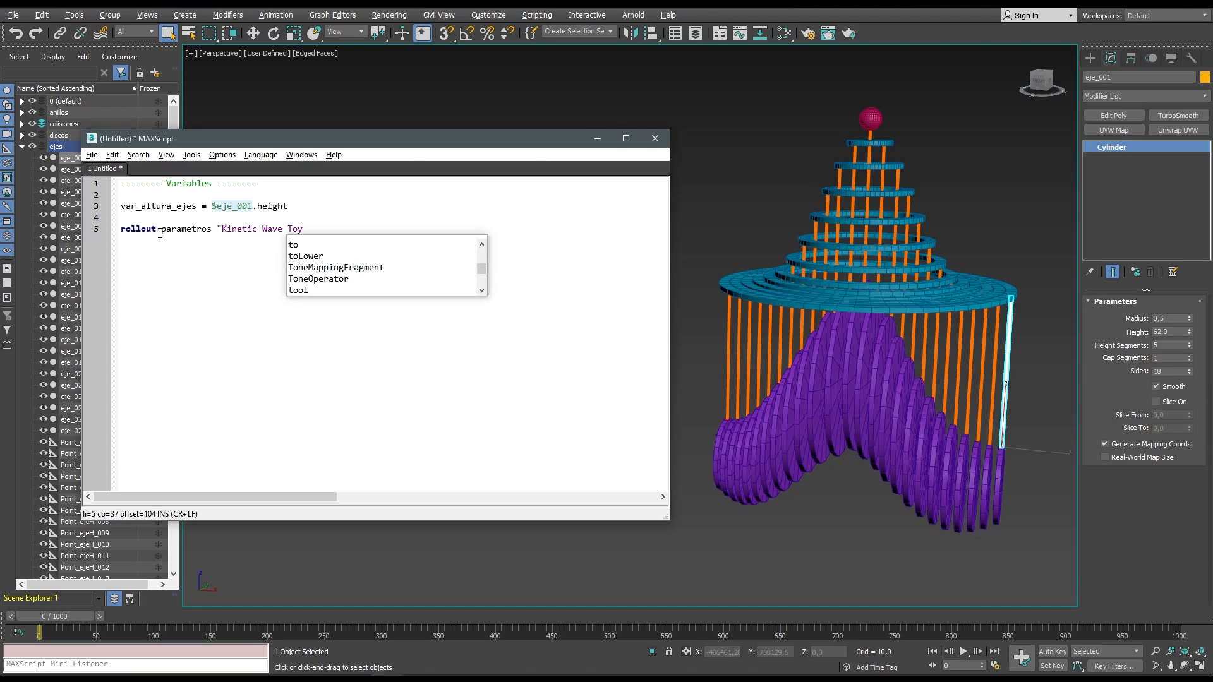
{"action": "type", "text": "\""}
{"action": "key", "text": "Return"}
{"action": "key", "text": "Tab"}
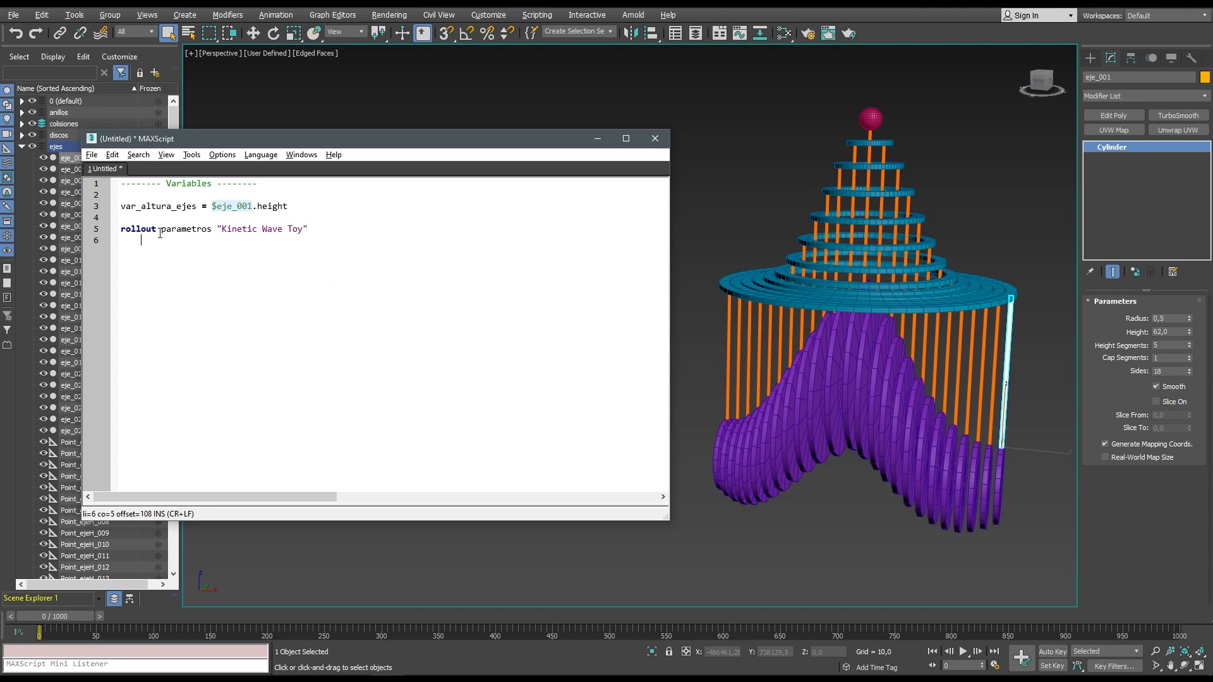
Add an empty parenthesized body under the rollout declaration, with the opening and closing parentheses on separate lines.
{"action": "key", "text": "BackSpace"}
{"action": "type", "text": "()"}
{"action": "key", "text": "Left"}
{"action": "key", "text": "Return"}
{"action": "key", "text": "Return"}
{"action": "key", "text": "Up"}
Add the line CreateDialog parametros below the rollout body and place the cursor inside the body's parentheses.
{"action": "left_click", "coordinate": [158, 266]}
{"action": "key", "text": "Return"}
{"action": "key", "text": "Return"}
{"action": "type", "text": "create"}
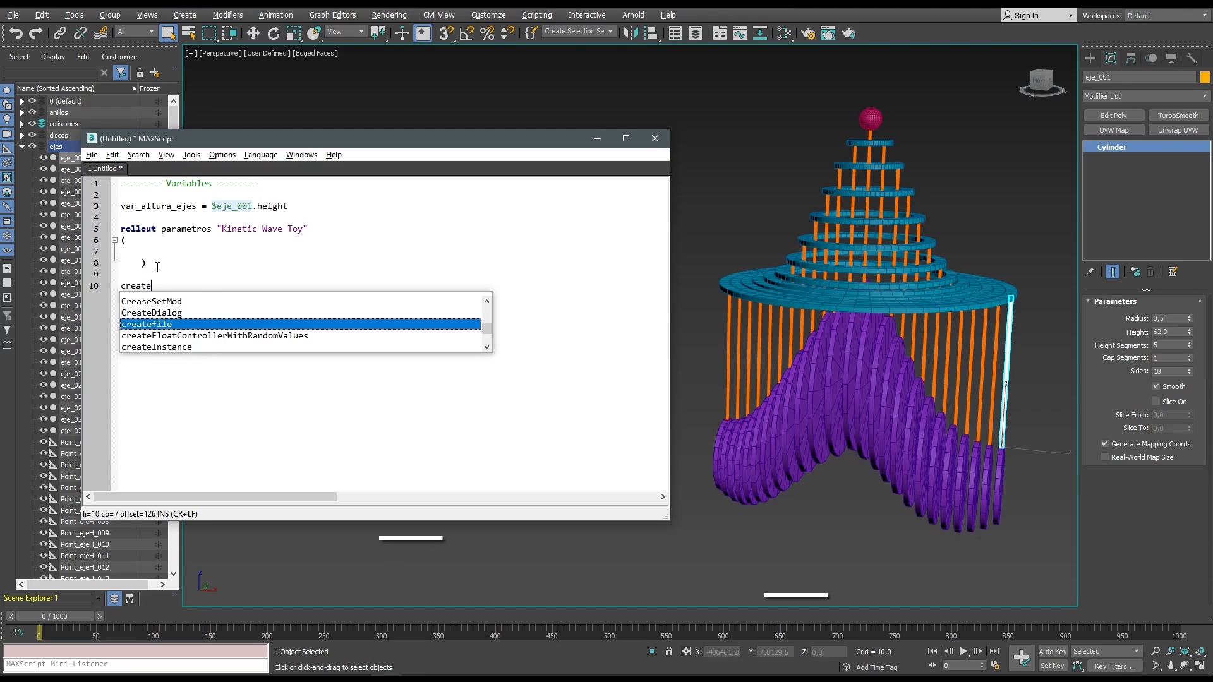
{"action": "key", "text": "Return"}
{"action": "type", "text": "paa"}
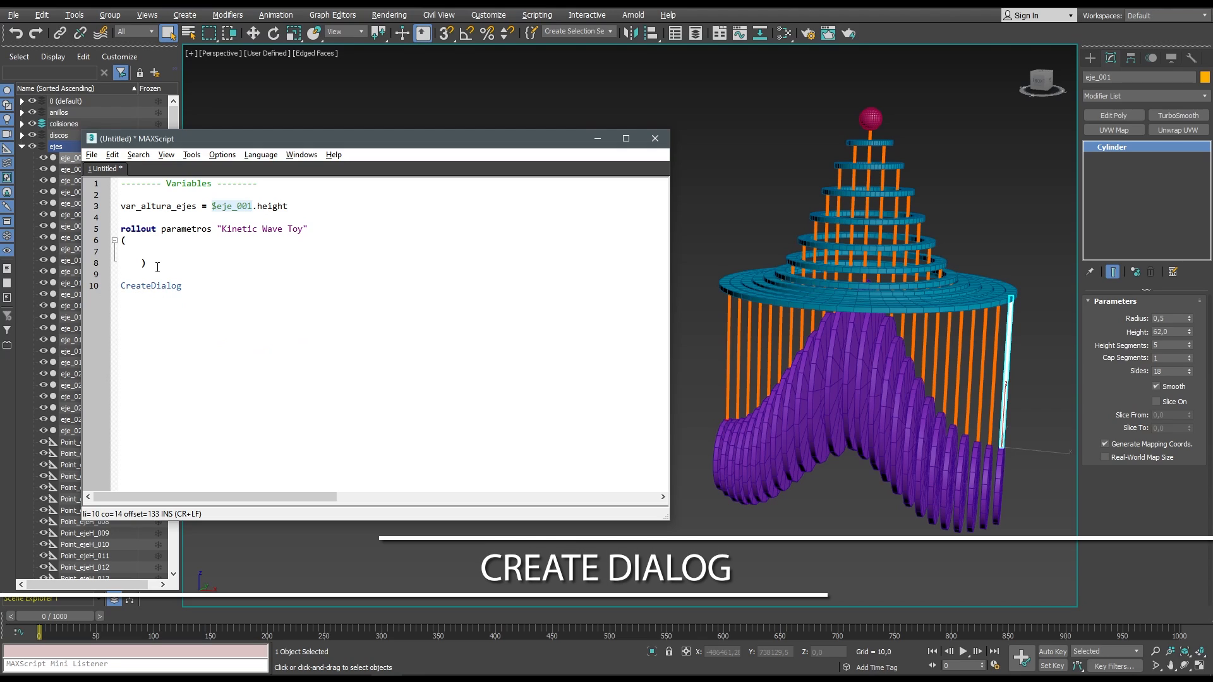
{"action": "key", "text": "BackSpace"}
{"action": "type", "text": "rametros"}
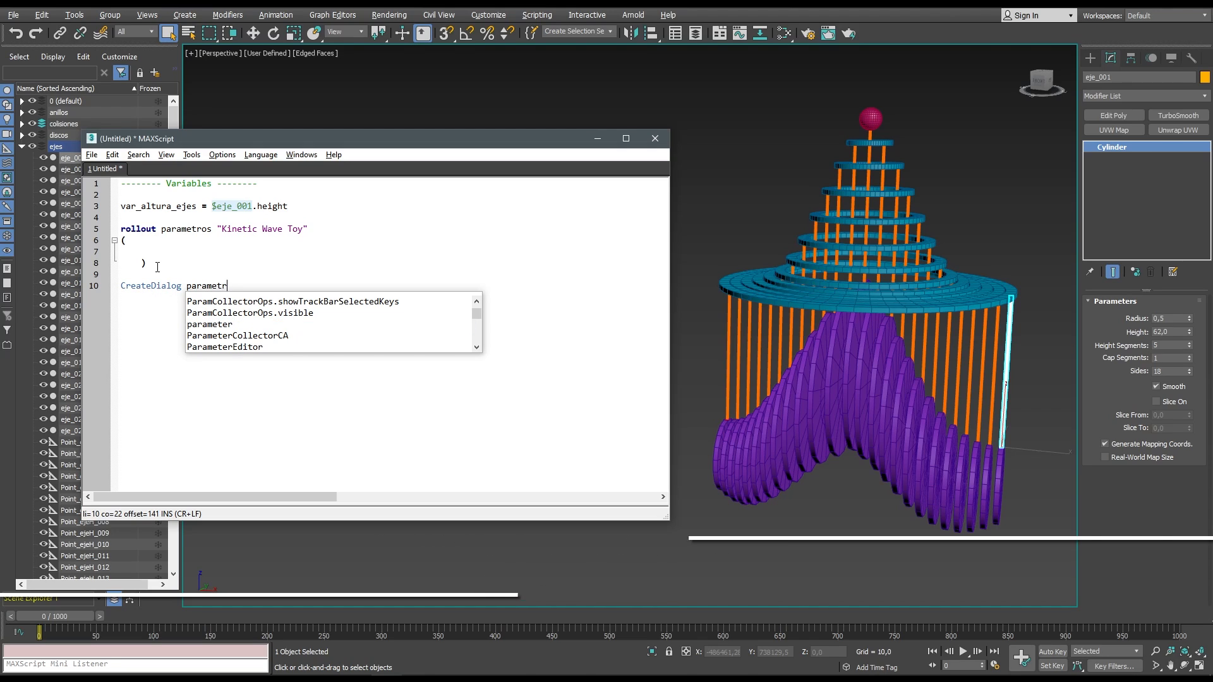
{"action": "left_click", "coordinate": [183, 253]}
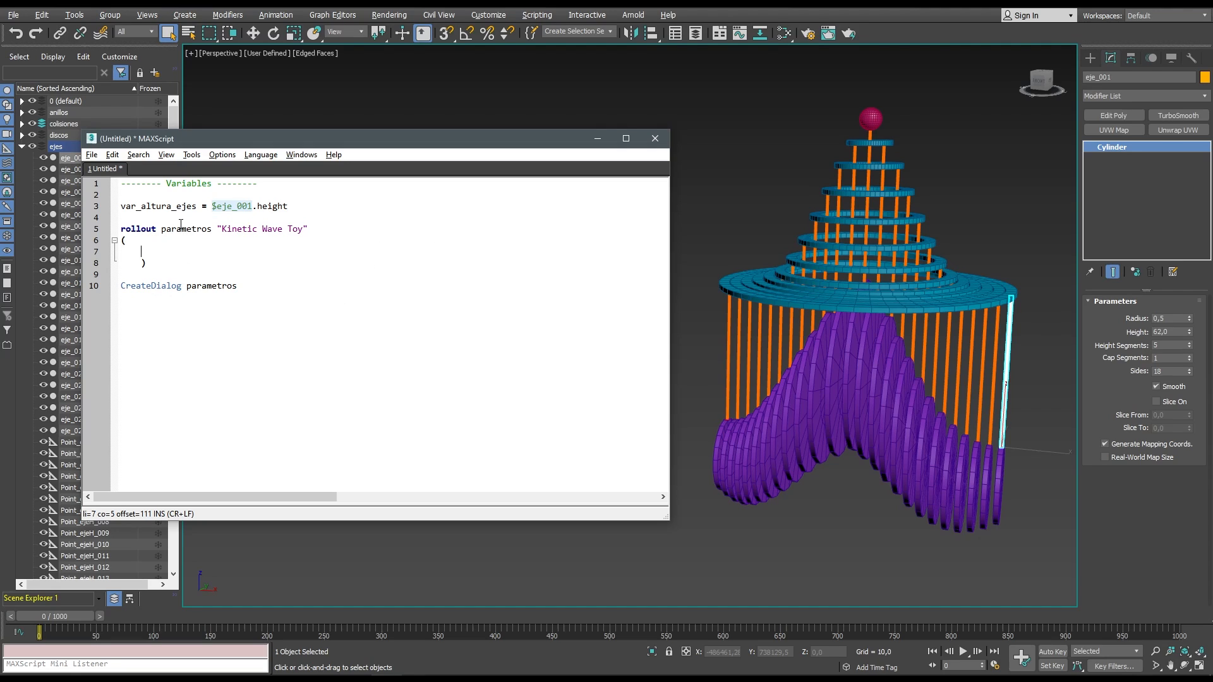
Evaluate the whole script to preview the empty Kinetic Wave Toy dialog, reposition it over the editor and close it.
{"action": "key", "text": "ctrl+e"}
{"action": "left_click", "coordinate": [191, 154]}
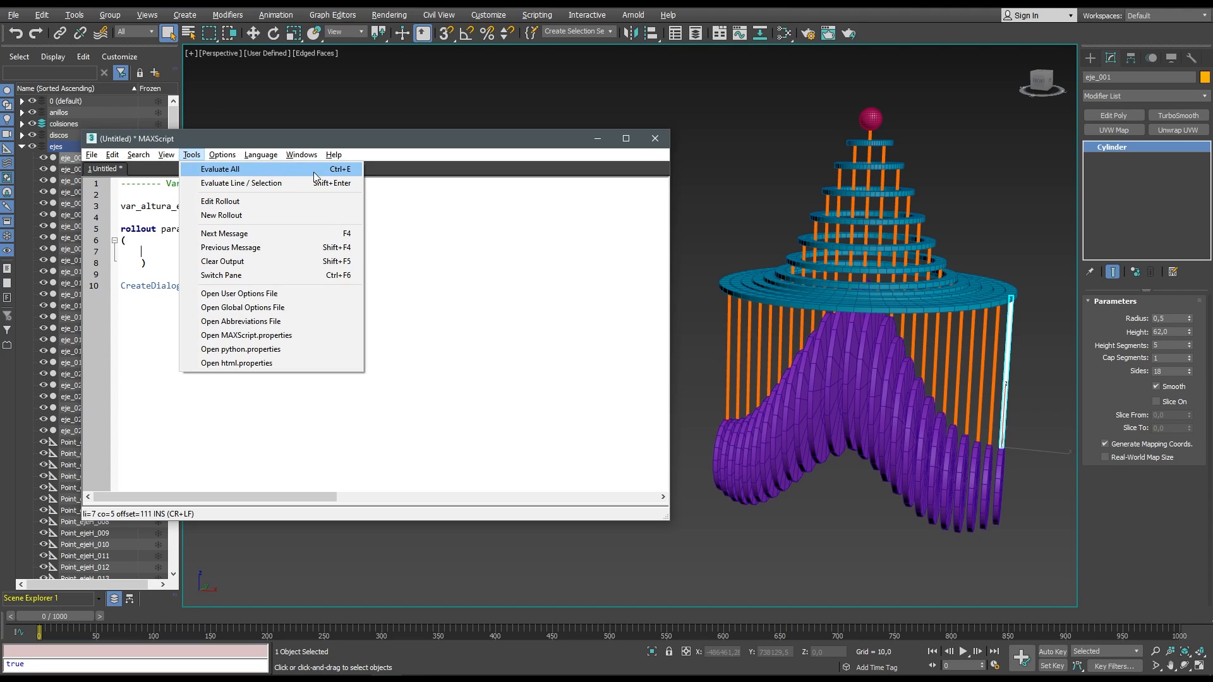
{"action": "left_click", "coordinate": [339, 169]}
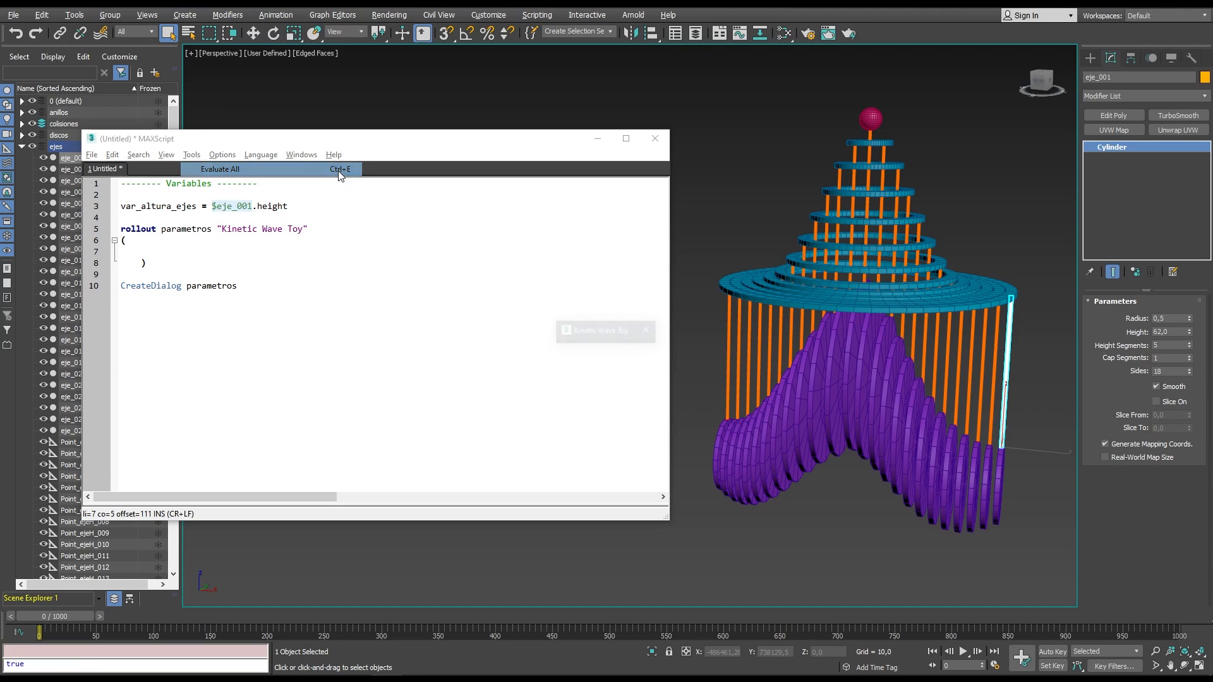
{"action": "left_click_drag", "start_coordinate": [588, 329], "coordinate": [336, 268]}
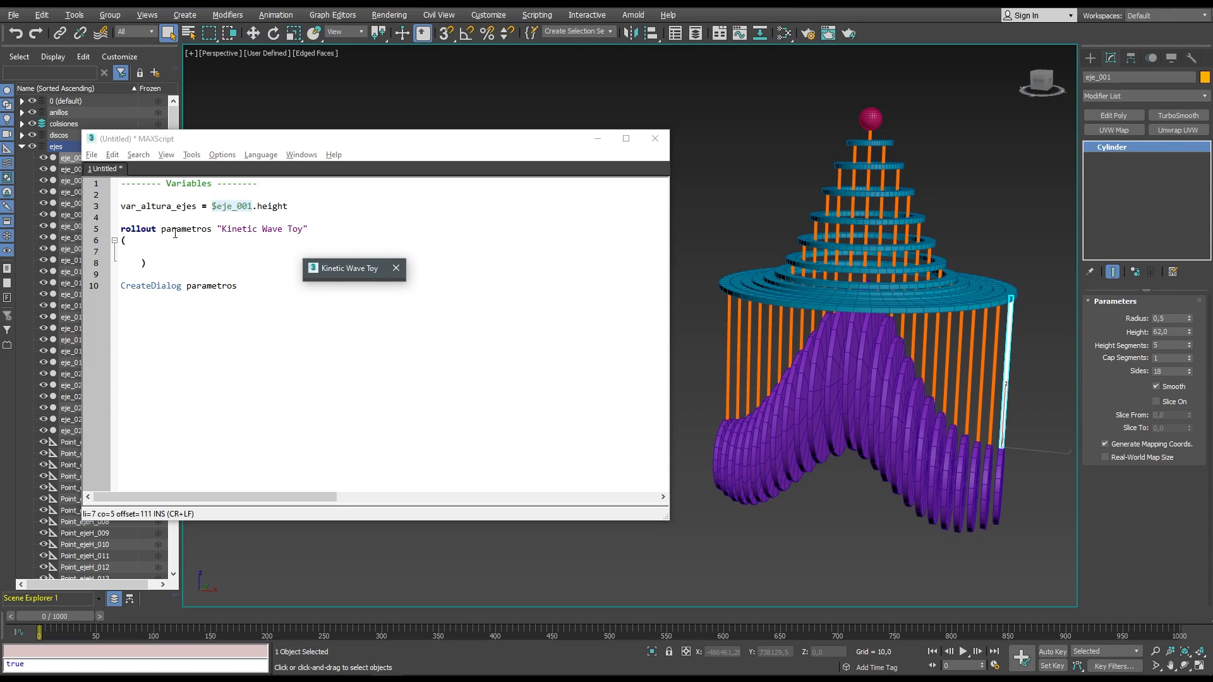
{"action": "left_click", "coordinate": [394, 269]}
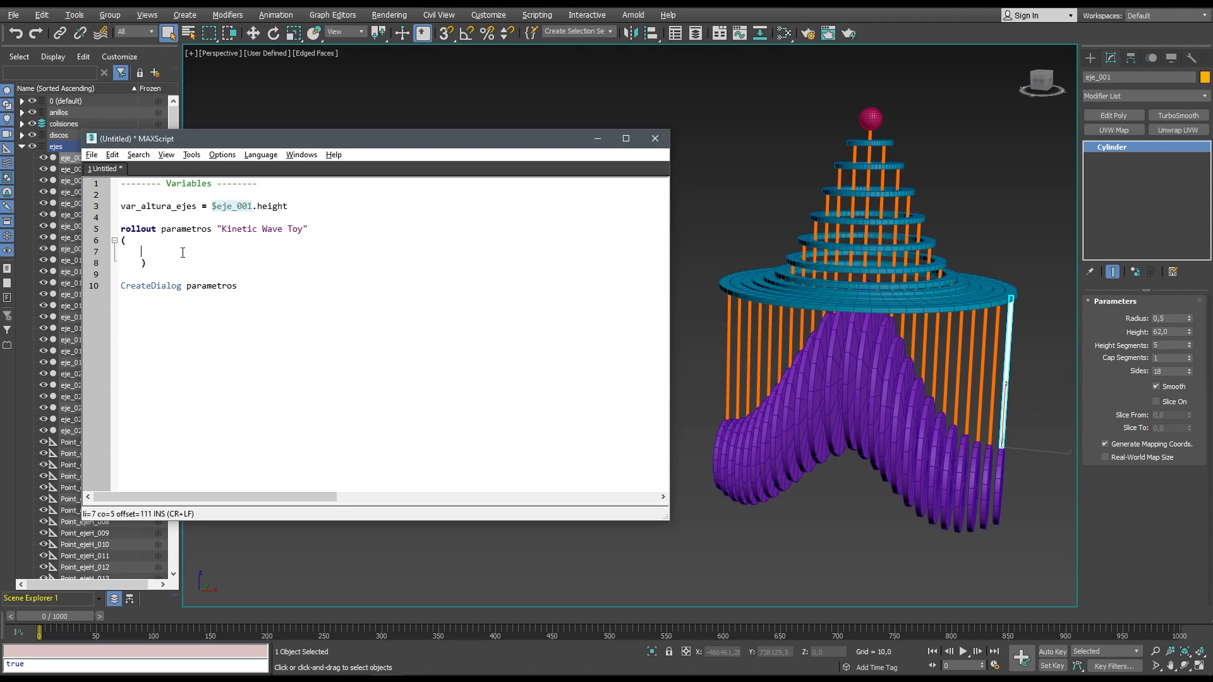
Inside the parametros rollout, add a "Controles" comment and begin a spinner named spn_altura_ejes with the caption "Altura ejes: ".
{"action": "type", "text": "------ Controles -----"}
{"action": "key", "text": "Return"}
{"action": "type", "text": "sp"}
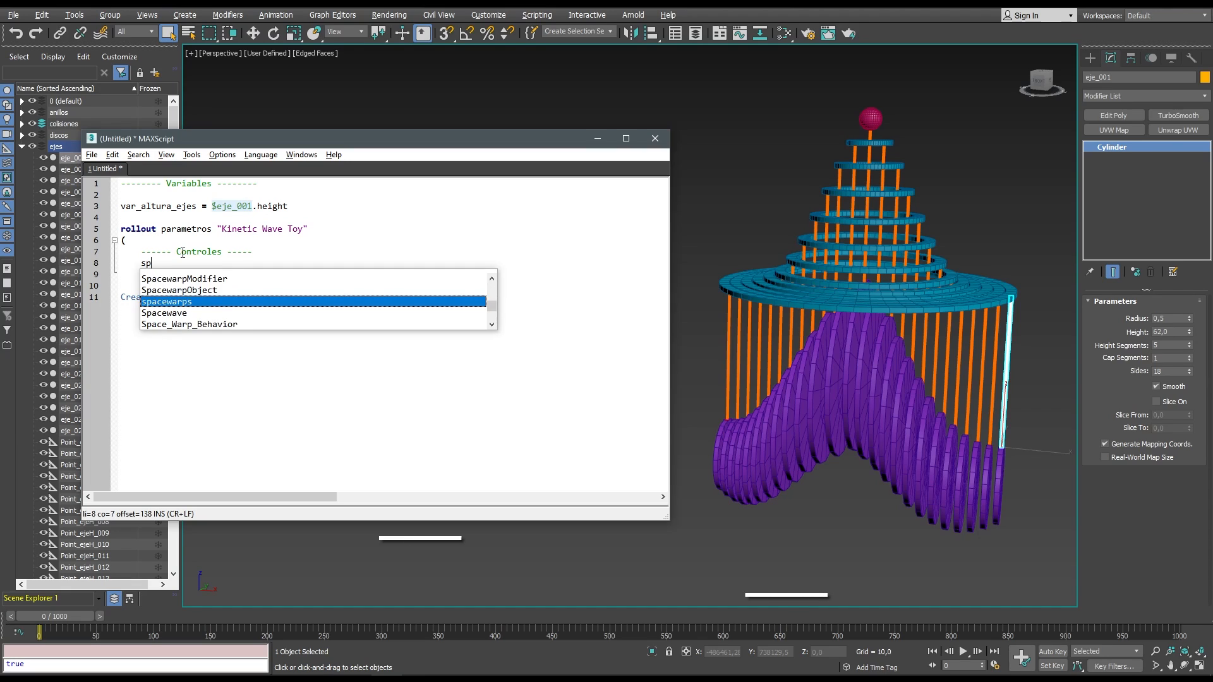
{"action": "type", "text": "inner "}
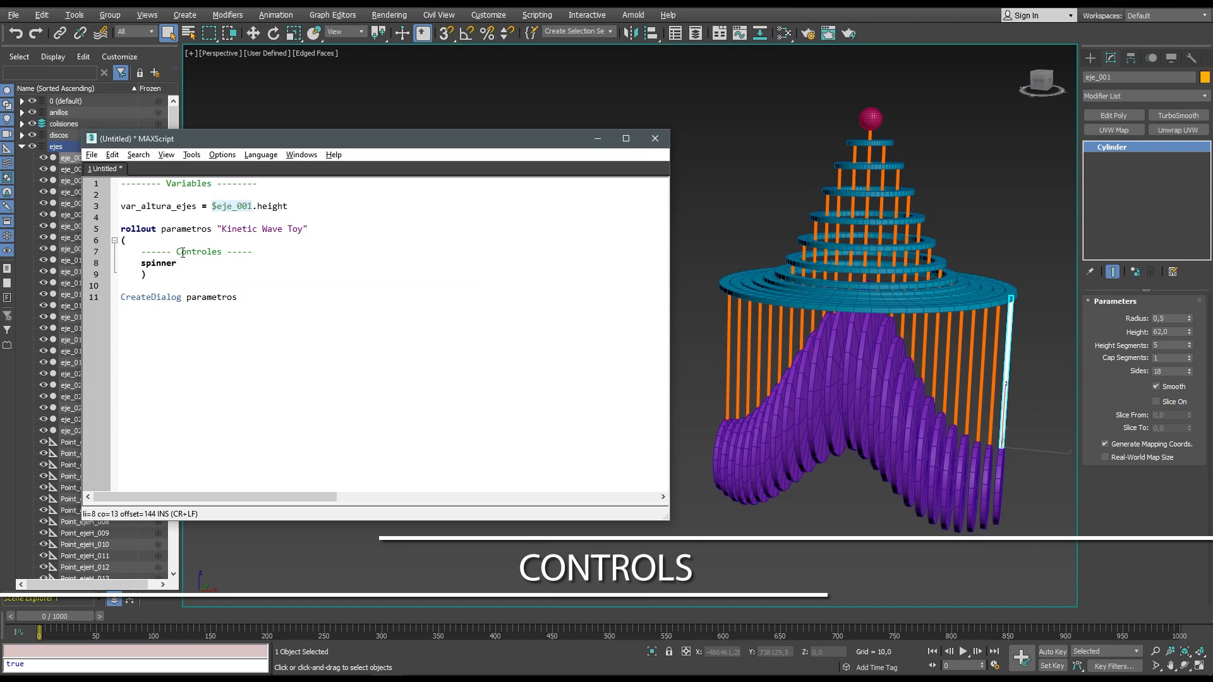
{"action": "type", "text": "spn"}
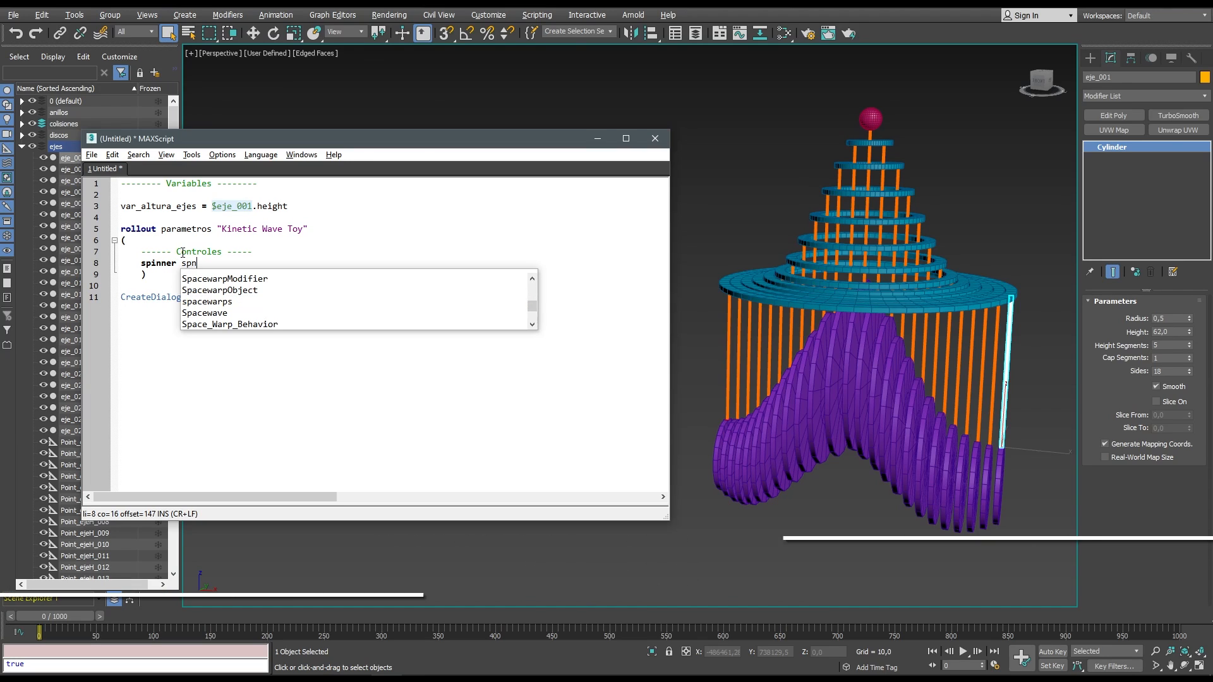
{"action": "type", "text": "_altura_"}
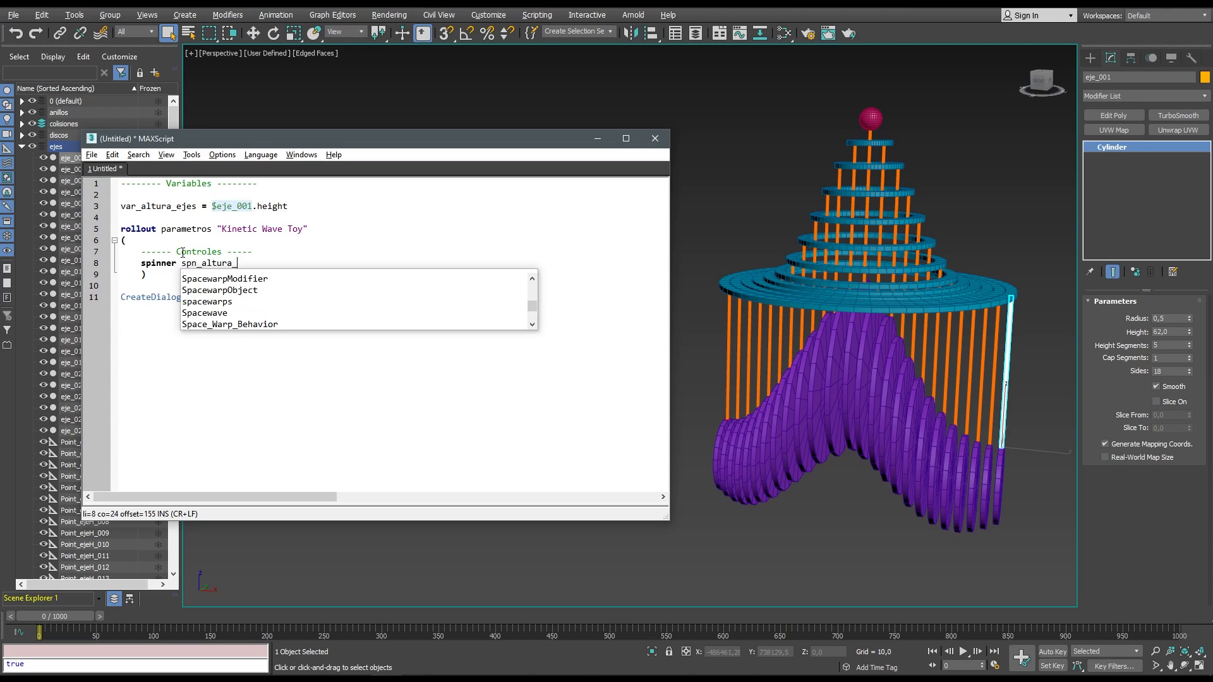
{"action": "type", "text": "ejes "}
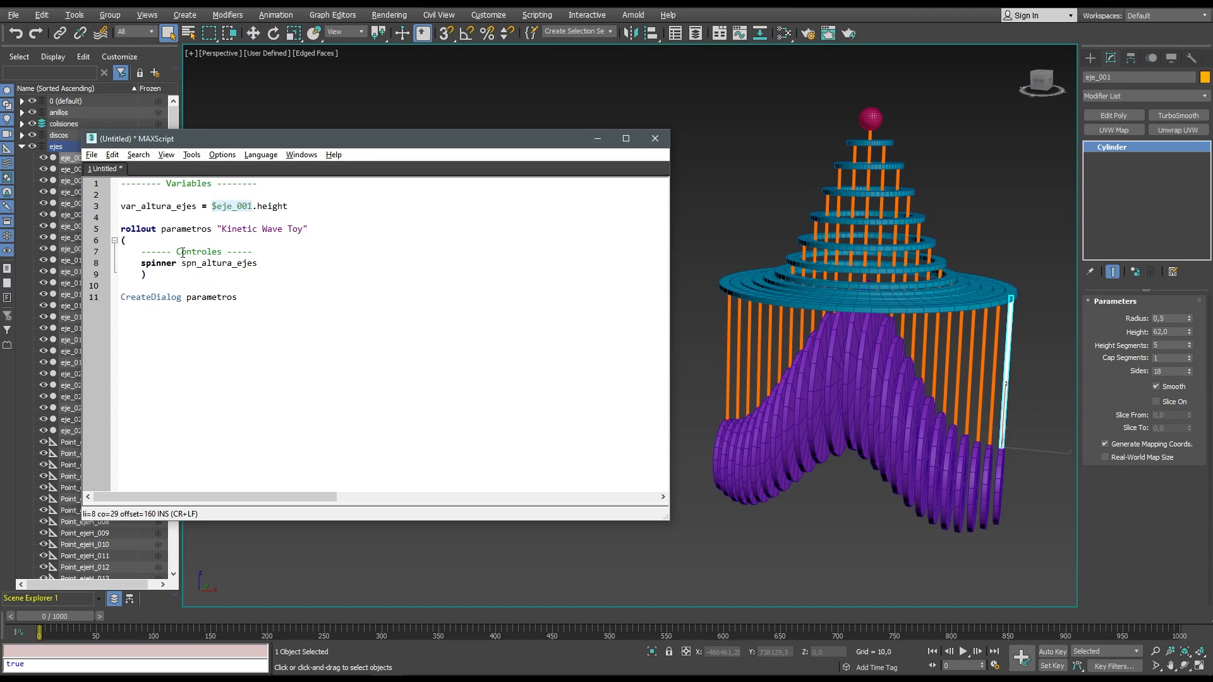
{"action": "type", "text": "\""}
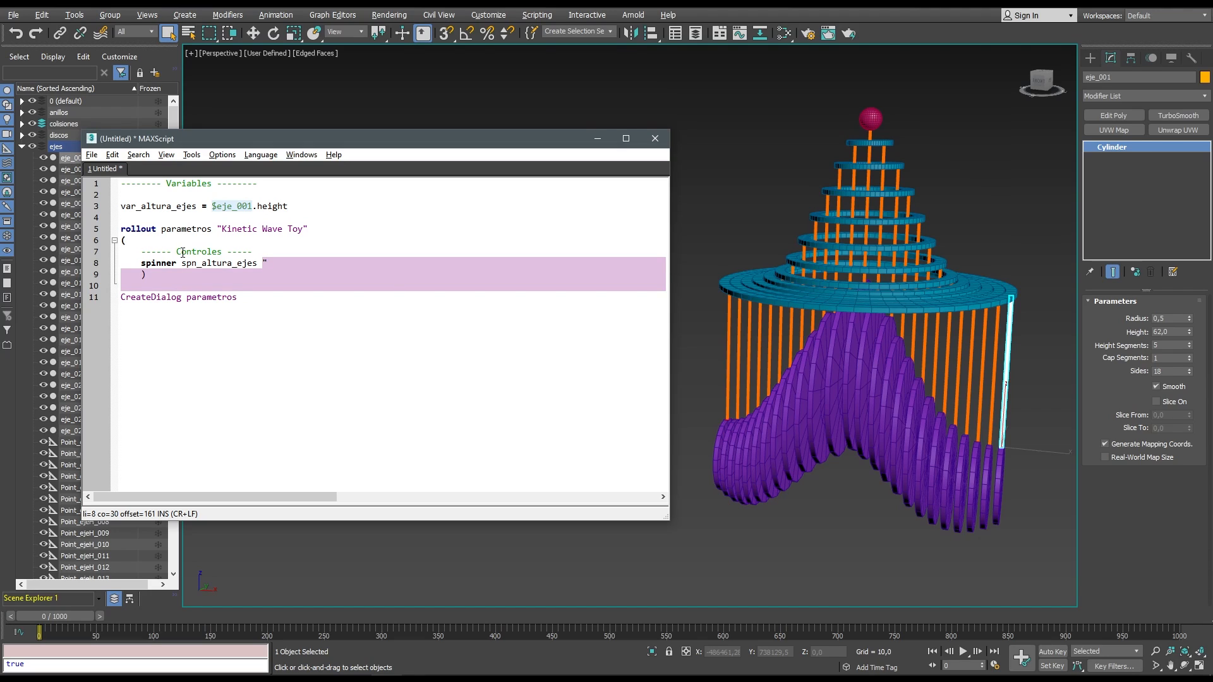
{"action": "type", "text": "Altura ejes"}
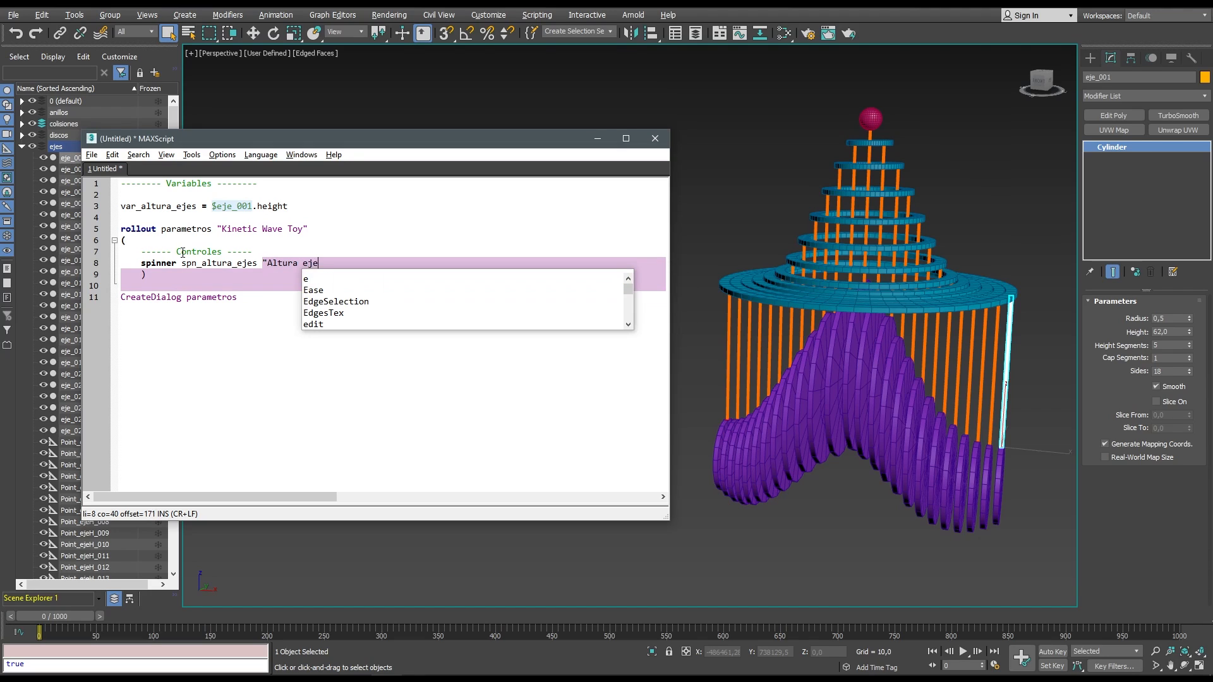
{"action": "type", "text": ": "}
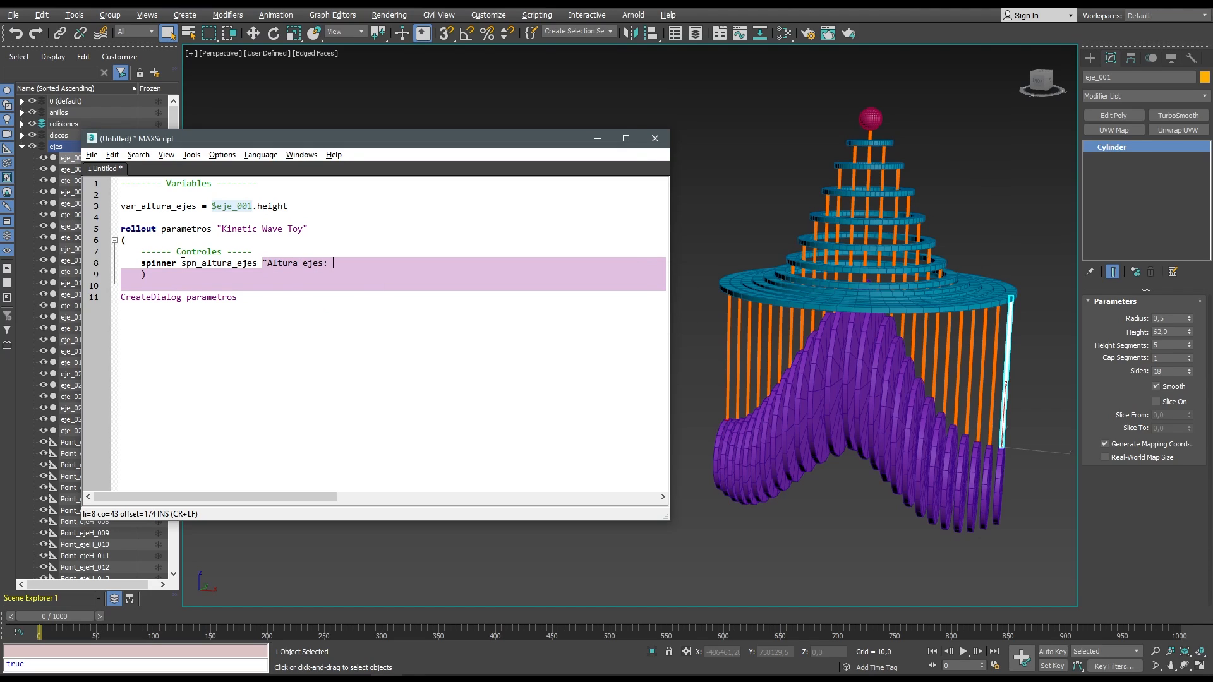
Complete the spn_altura_ejes spinner with the range [0, 150, var_altura_ejes] and add a new line below it.
{"action": "type", "text": "\" range"}
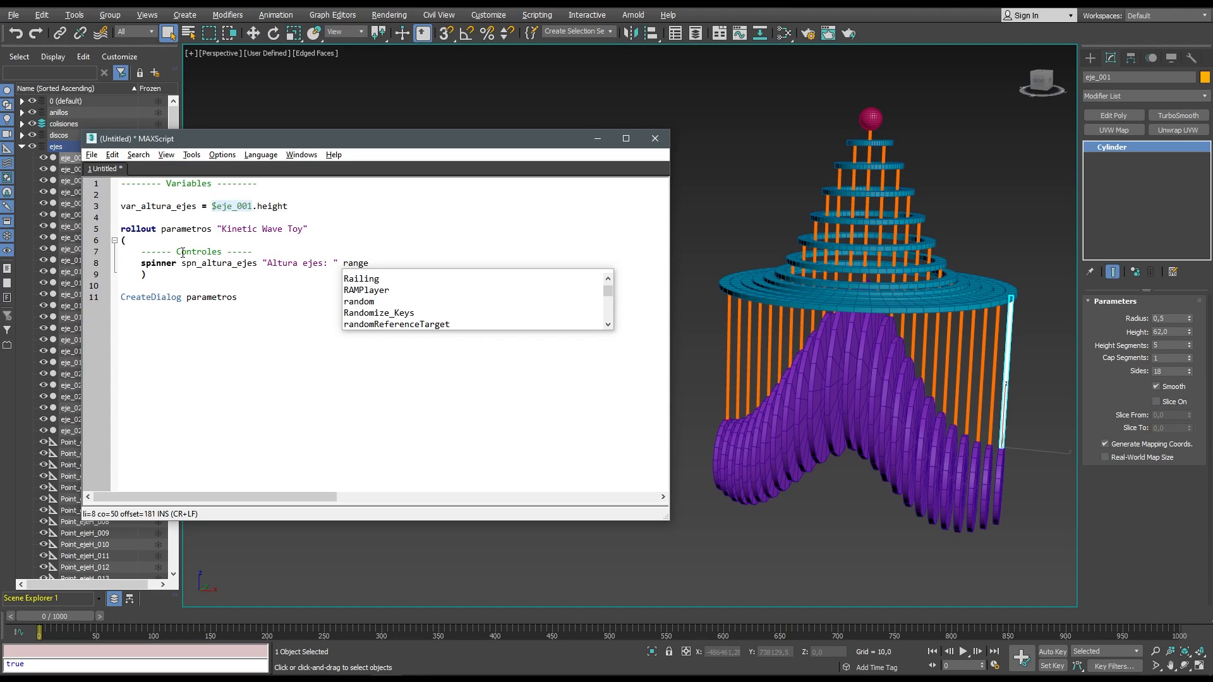
{"action": "type", "text": ":"}
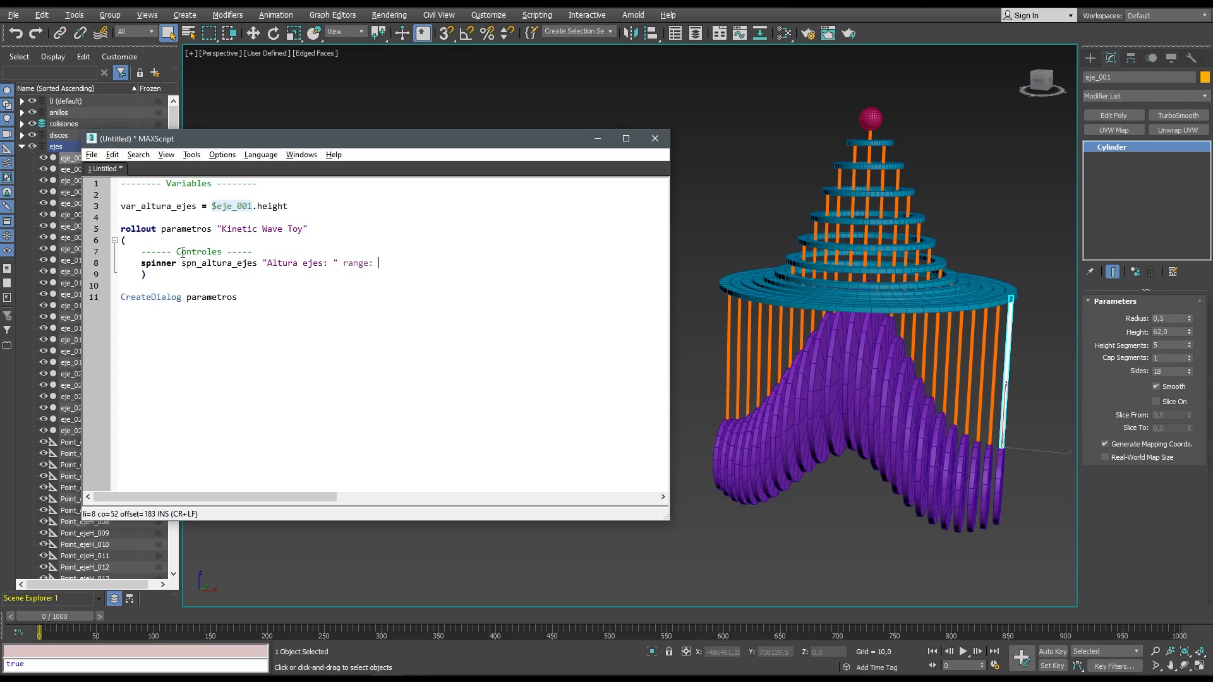
{"action": "type", "text": " [0,"}
{"action": "type", "text": "150,"}
{"action": "double_click", "coordinate": [130, 207]}
{"action": "key", "text": "ctrl+c"}
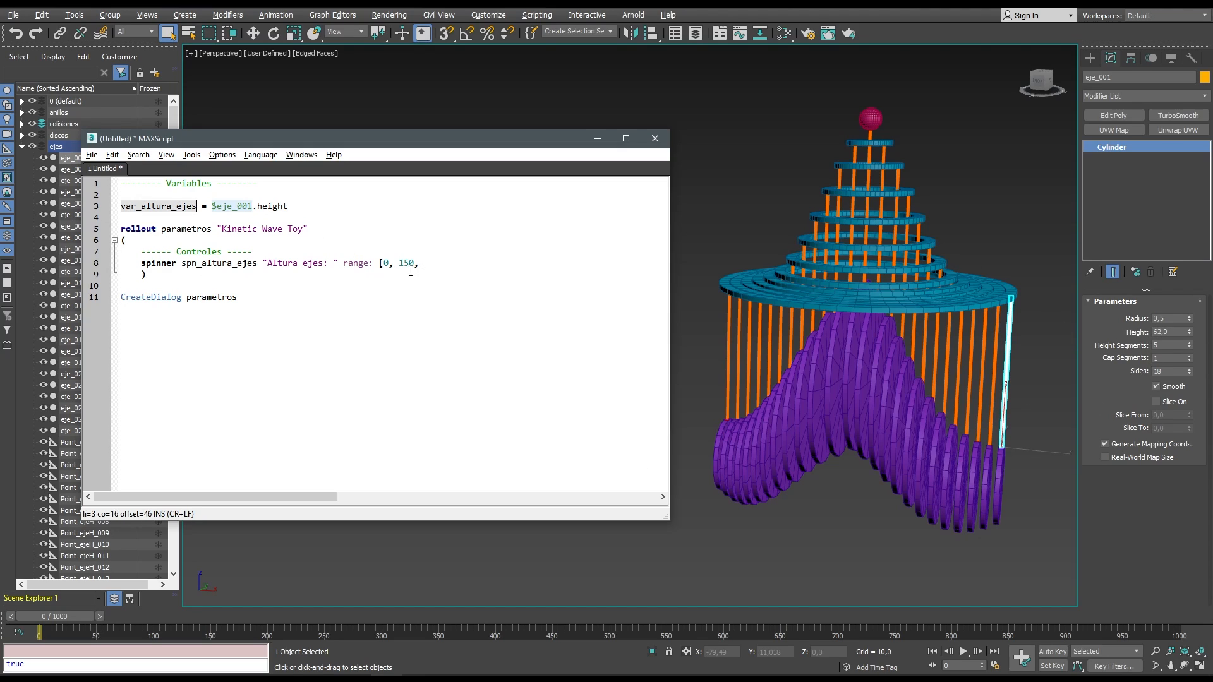
{"action": "left_click", "coordinate": [423, 263]}
{"action": "key", "text": "ctrl+v"}
{"action": "type", "text": "]"}
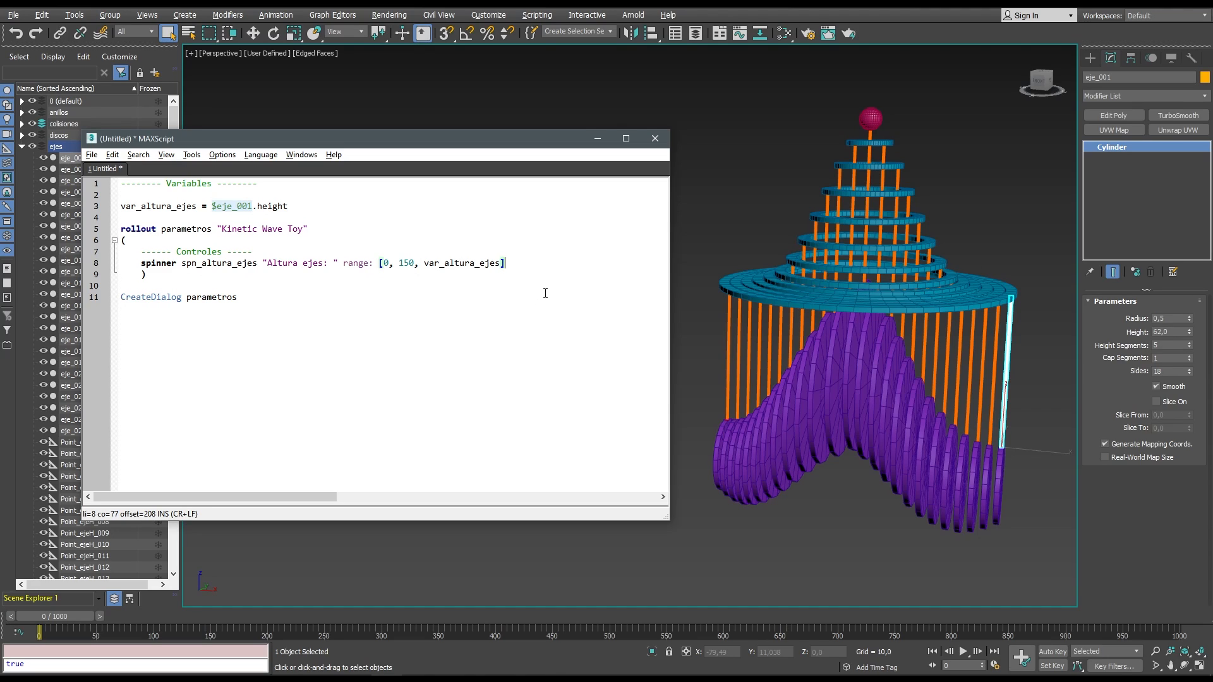
{"action": "key", "text": "Return"}
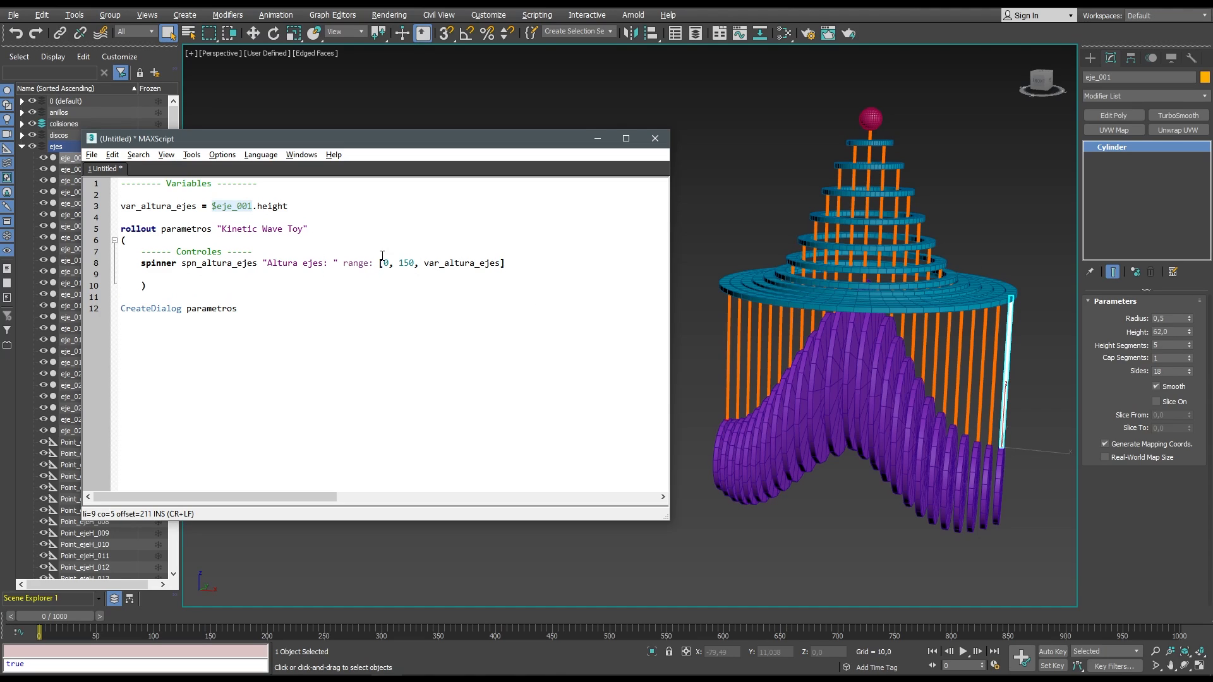
Evaluate the script, check the Altura ejes spinner's starting value in the Kinetic Wave Toy dialog, and close the dialog.
{"action": "key", "text": "ctrl+e"}
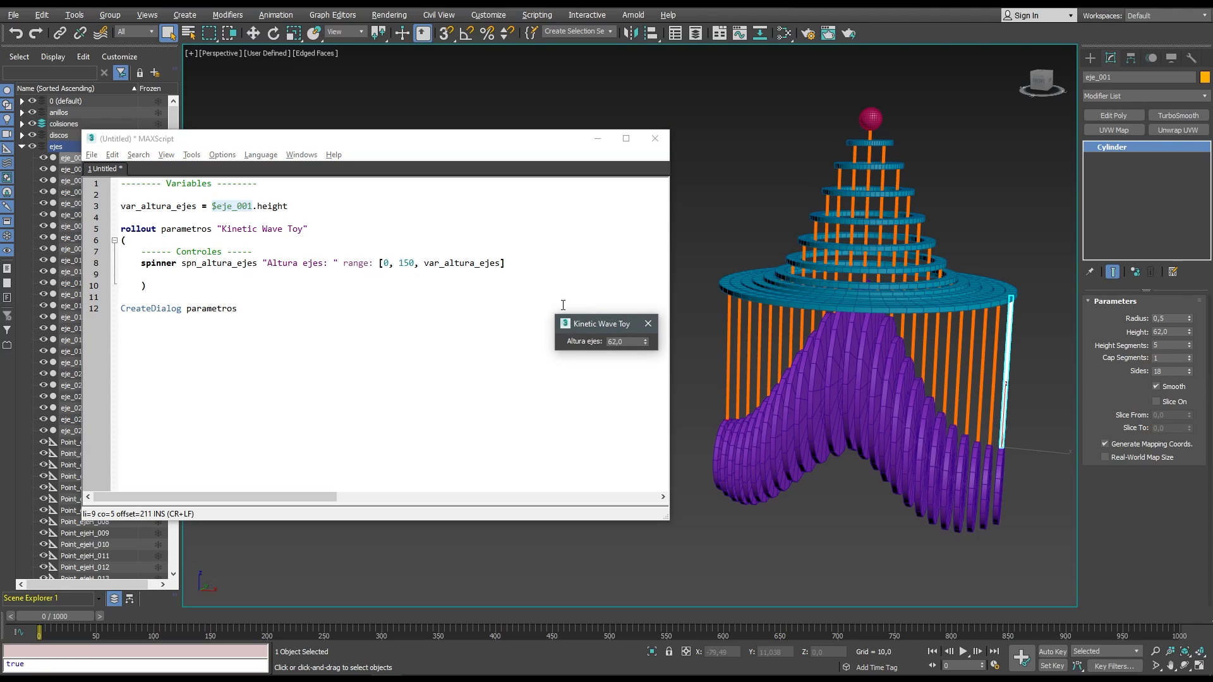
{"action": "left_click_drag", "start_coordinate": [582, 325], "coordinate": [341, 290]}
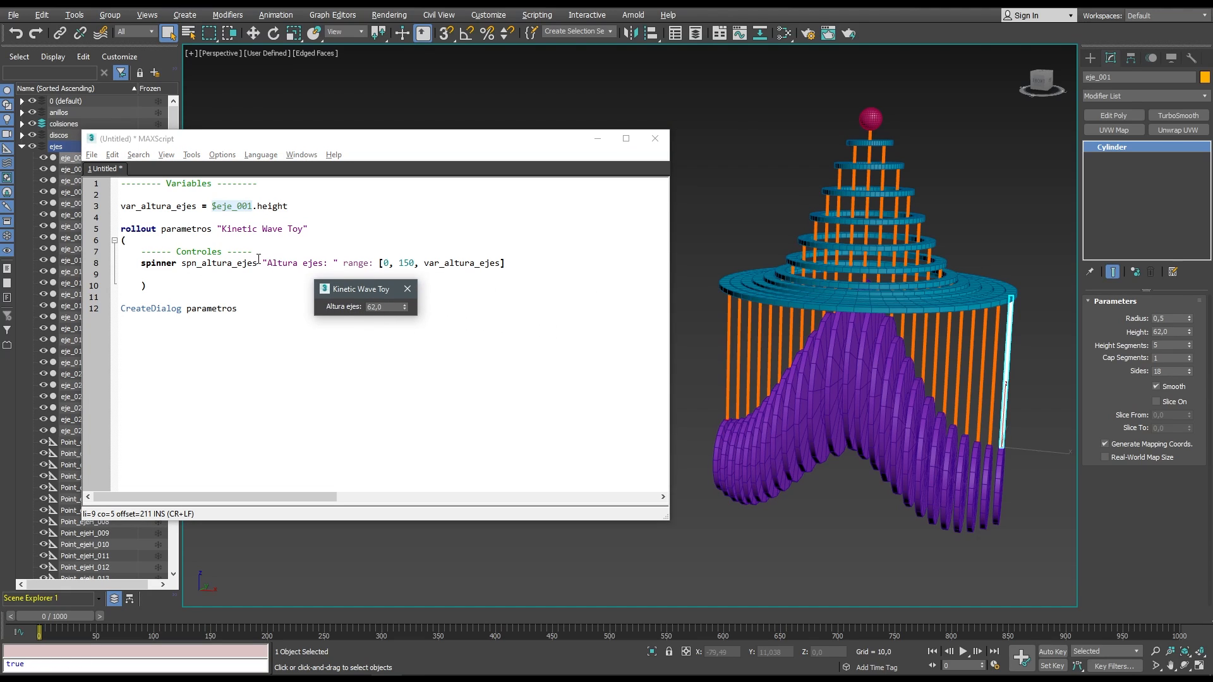
{"action": "double_click", "coordinate": [365, 308]}
{"action": "left_click", "coordinate": [407, 289]}
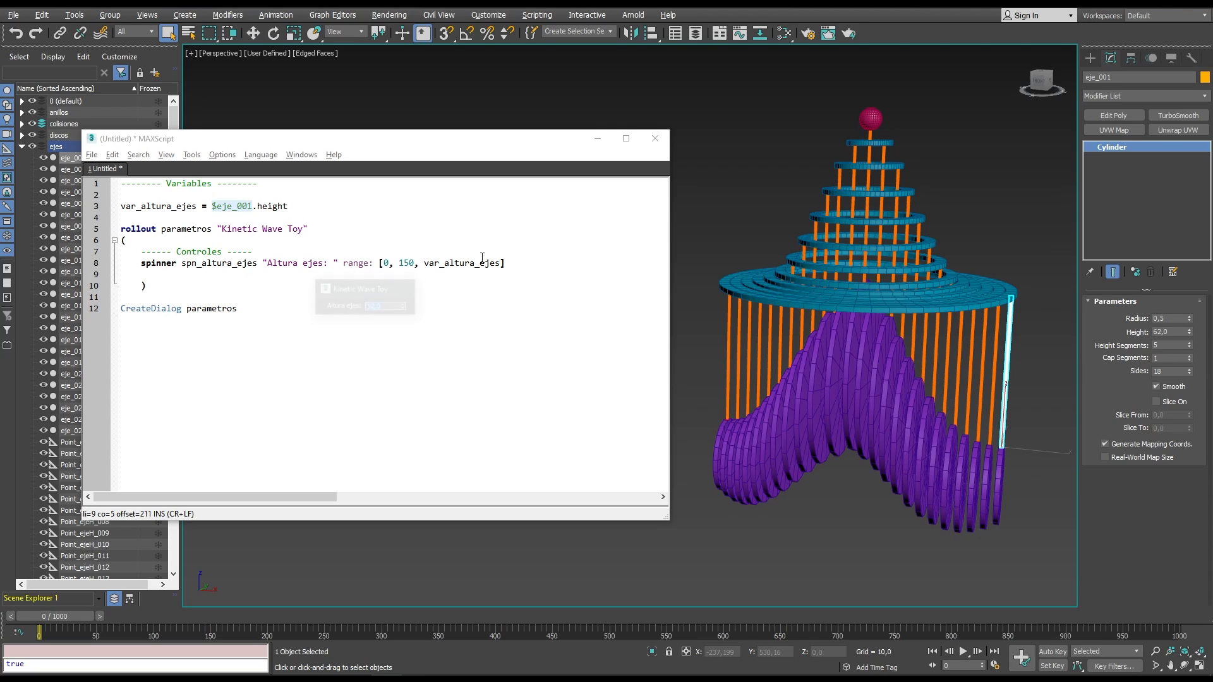
Set the height of the eje_001 cylinder to 105.
{"action": "double_click", "coordinate": [1165, 333]}
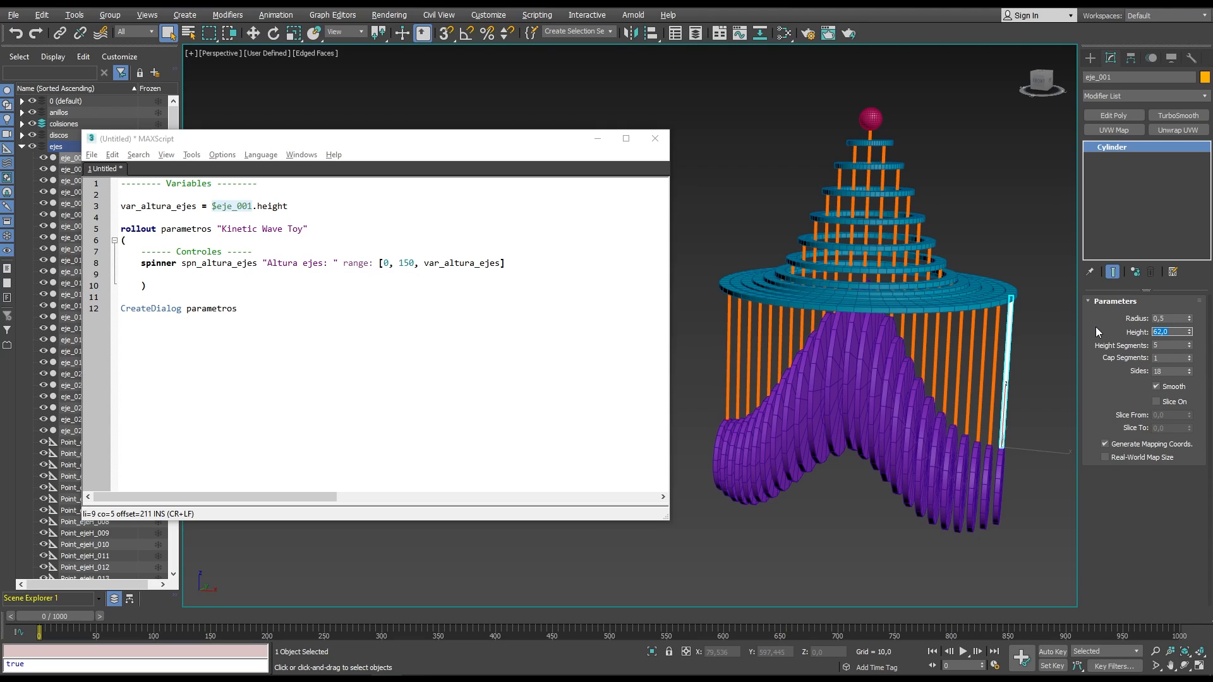
{"action": "type", "text": "105"}
{"action": "key", "text": "Return"}
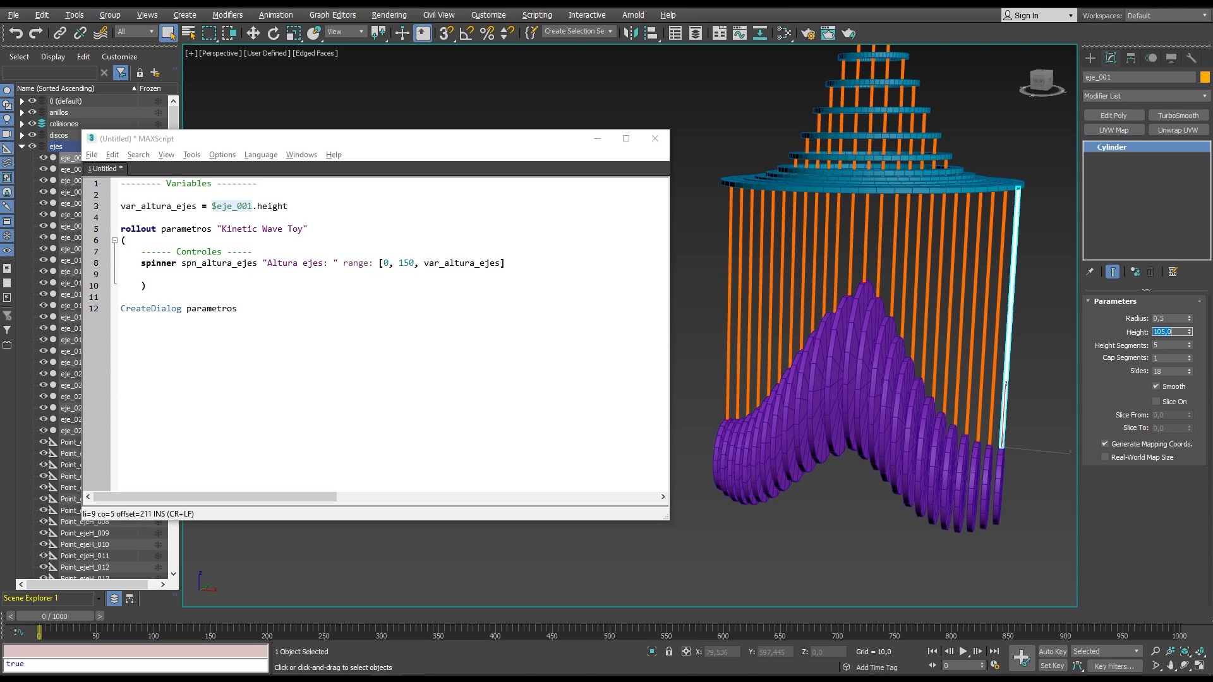
Evaluate the script again, check and try out the Altura ejes spinner against the cylinder's height, and close the dialog.
{"action": "left_click", "coordinate": [191, 154]}
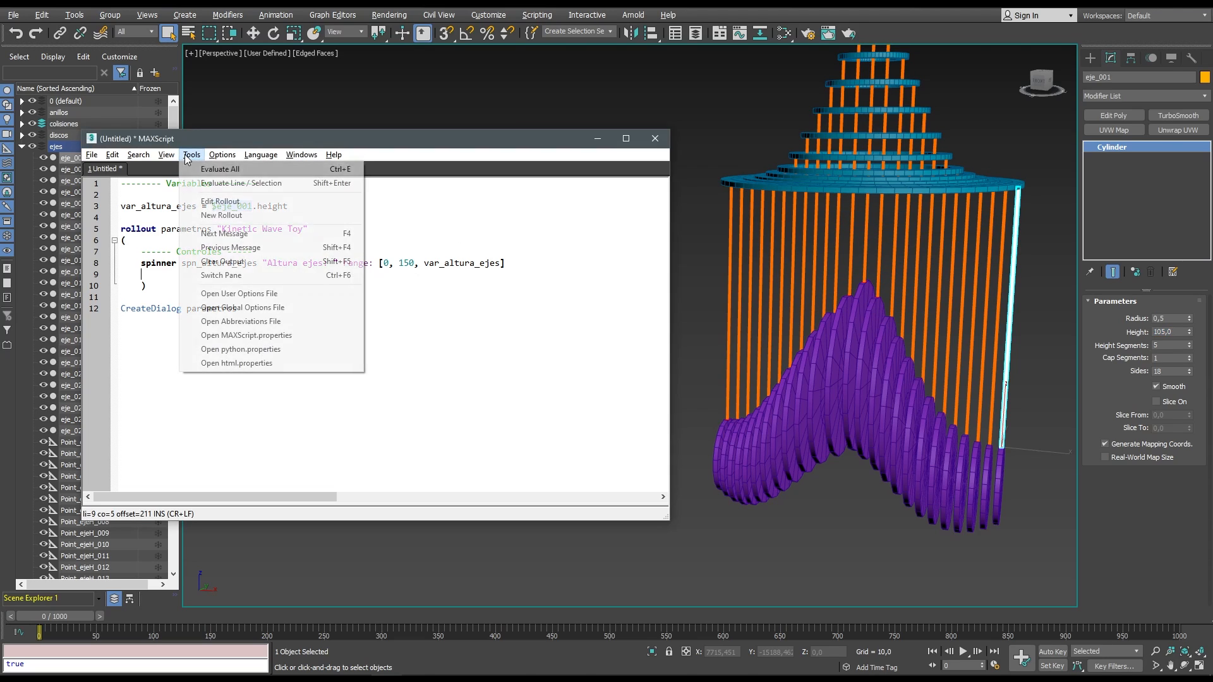
{"action": "left_click", "coordinate": [203, 171]}
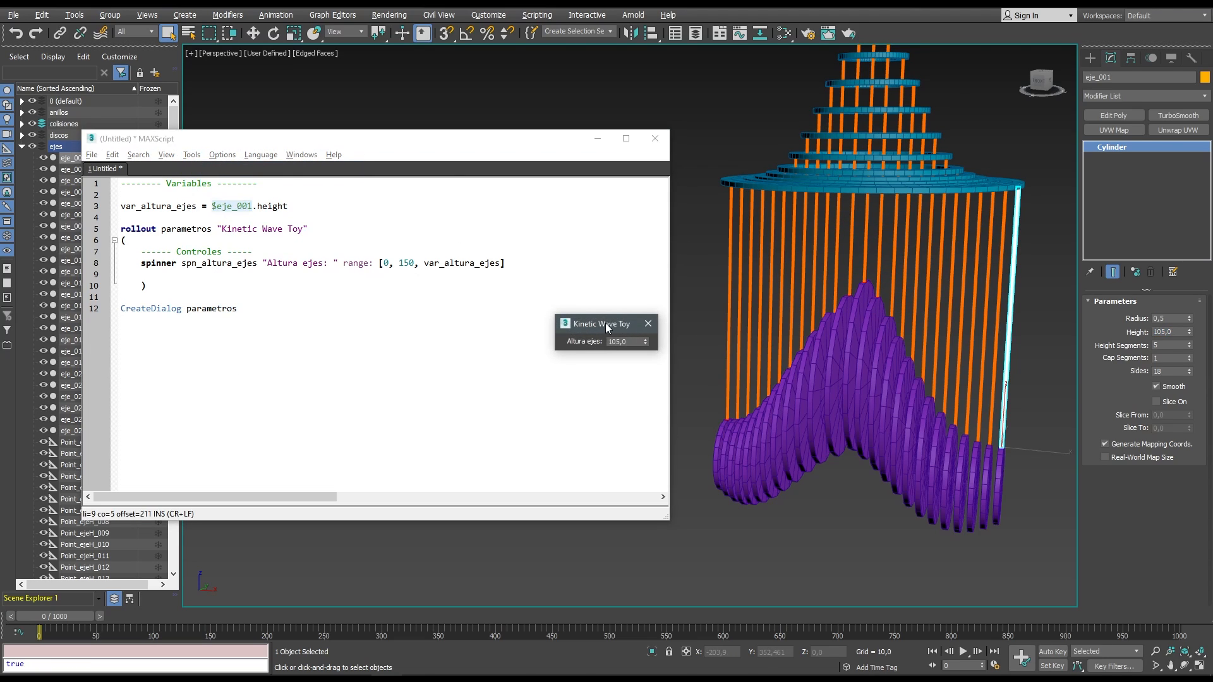
{"action": "left_click_drag", "start_coordinate": [606, 328], "coordinate": [396, 299]}
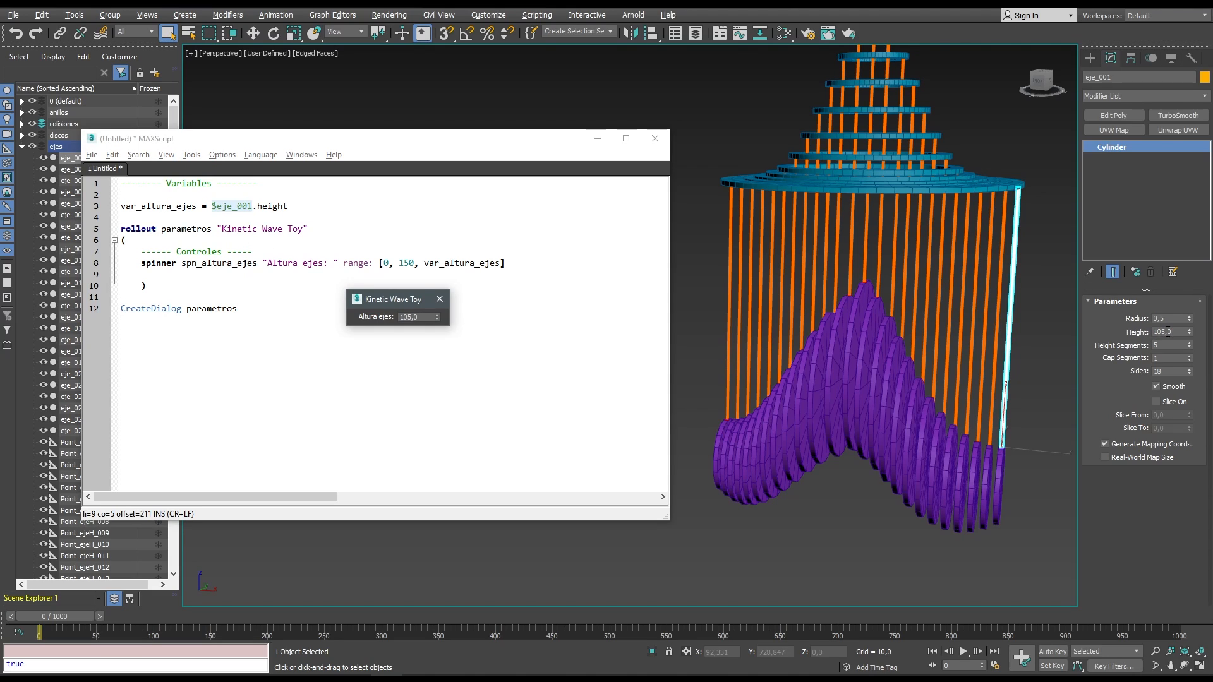
{"action": "double_click", "coordinate": [401, 317]}
{"action": "left_click_drag", "start_coordinate": [438, 322], "coordinate": [465, 347]}
{"action": "left_click", "coordinate": [439, 299]}
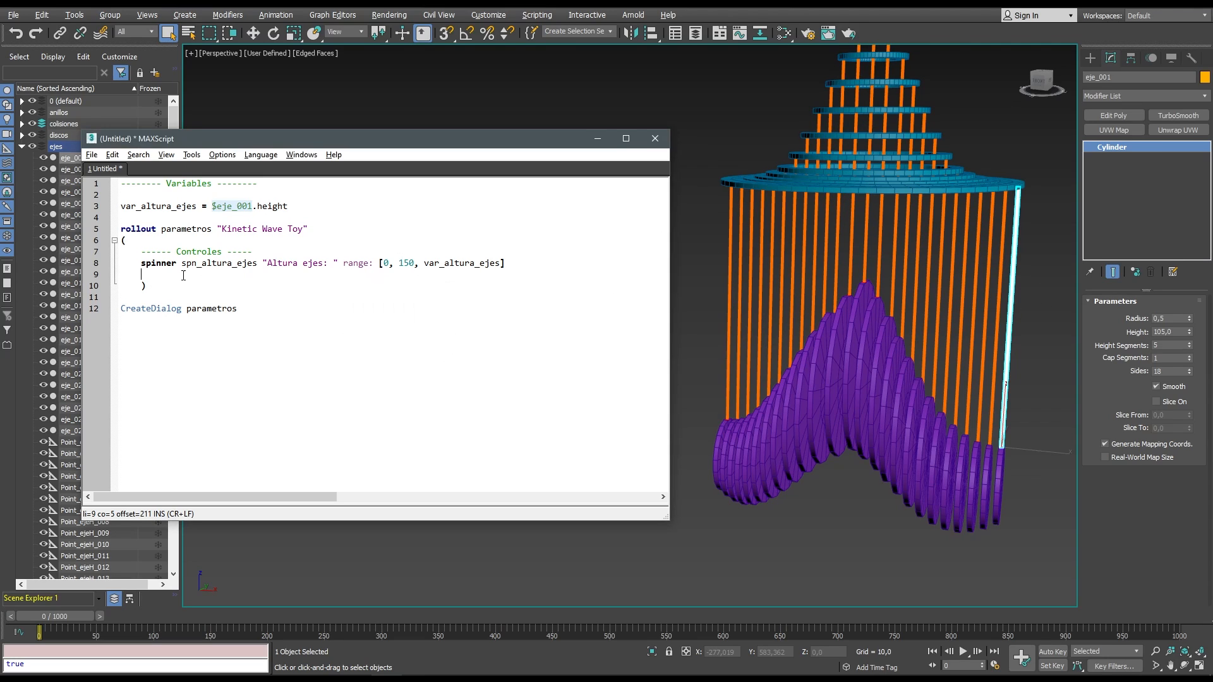
Add blank lines below the spinner definition and insert the comment "------- Ejecutable ------" inside the rollout.
{"action": "key", "text": "Return"}
{"action": "key", "text": "Return"}
{"action": "key", "text": "Return"}
{"action": "key", "text": "Return"}
{"action": "key", "text": "Up"}
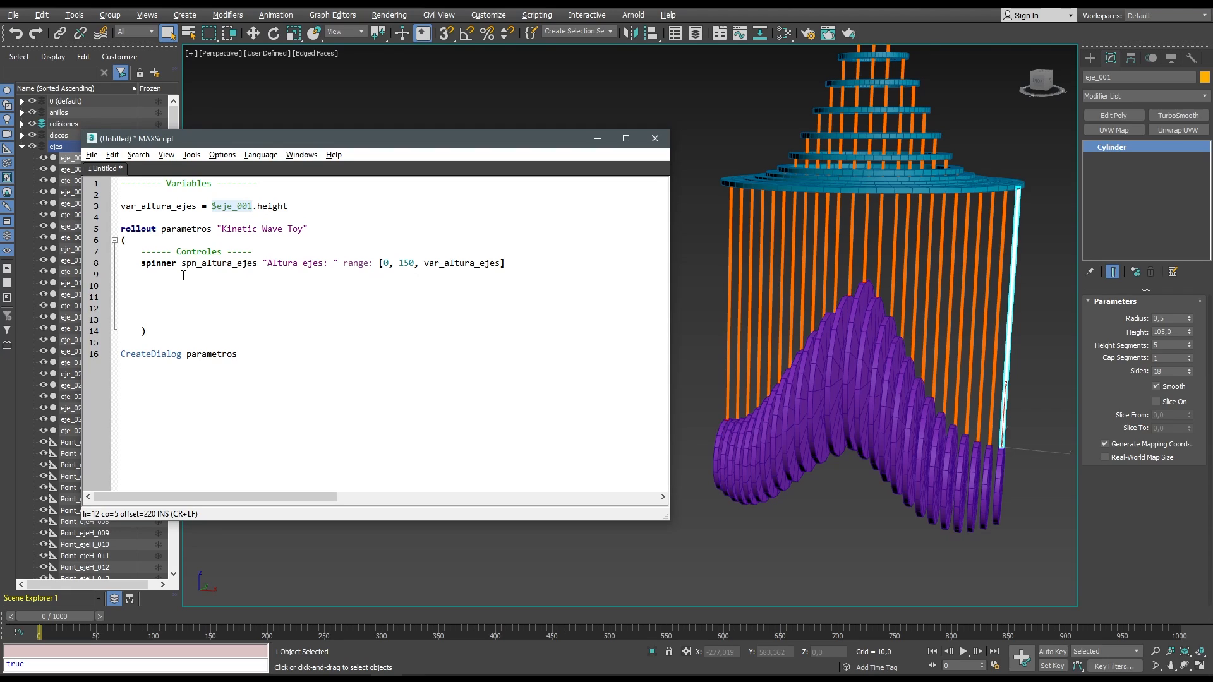
{"action": "type", "text": "------- Ejecutable"}
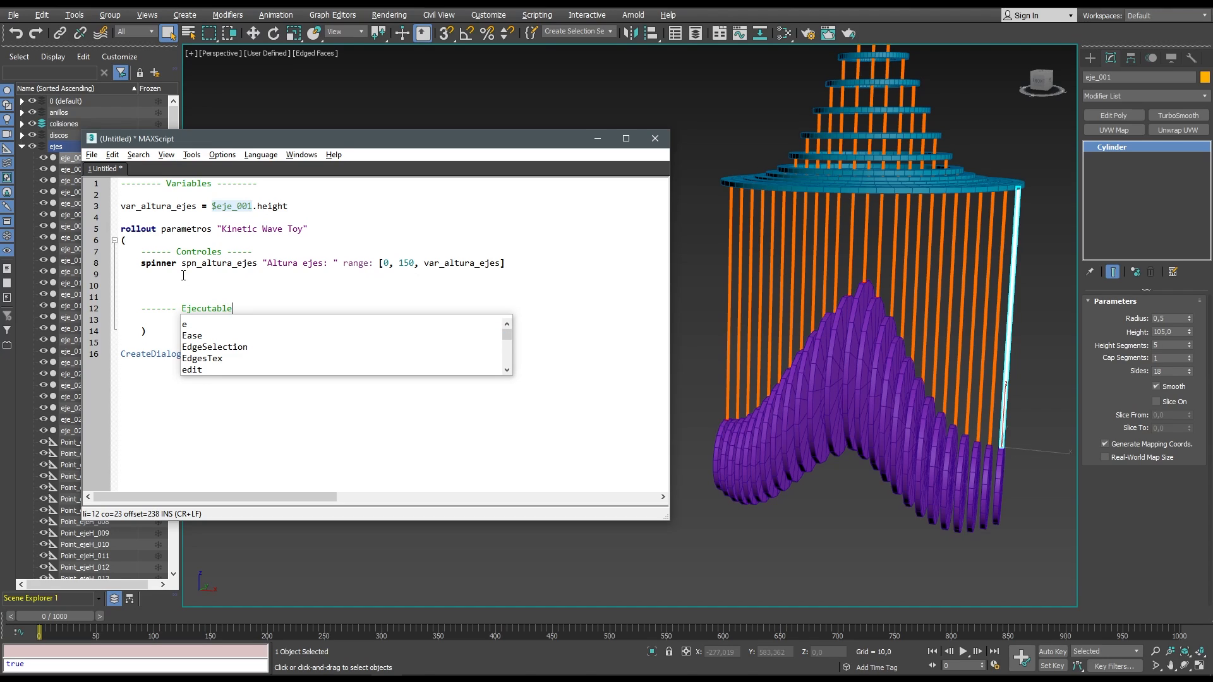
{"action": "type", "text": " ------"}
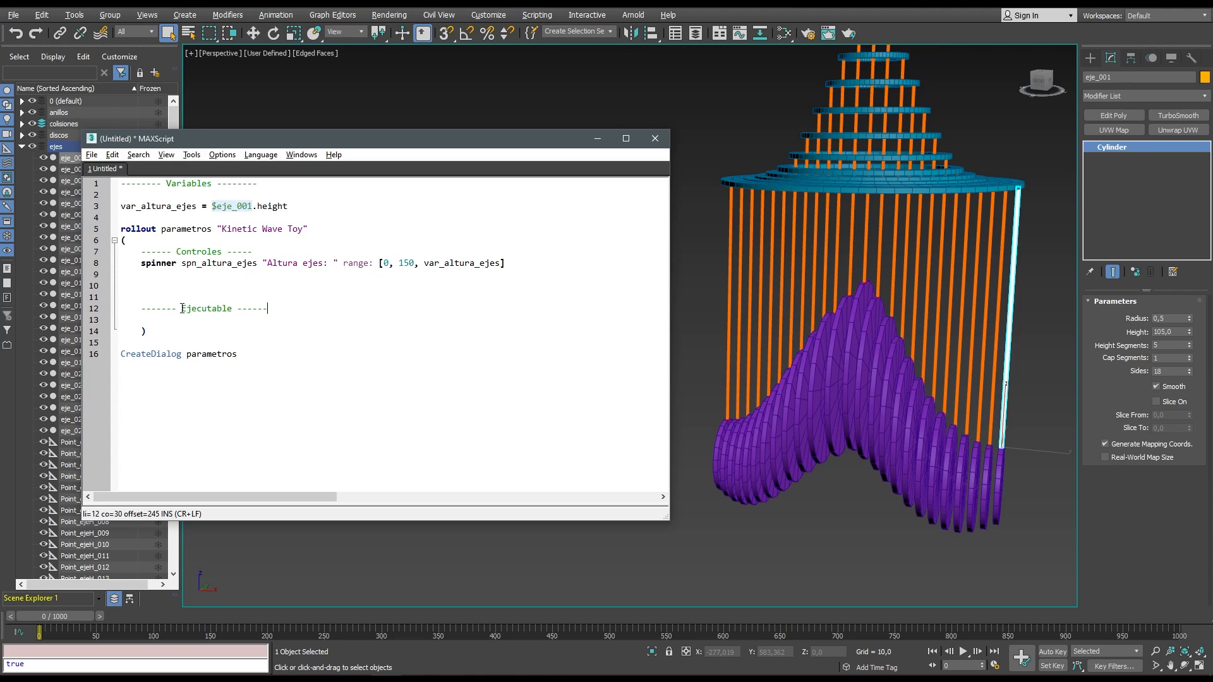
Reword the comment heading as "al ejecutar" and add blank lines below it for the event code.
{"action": "key", "text": "ctrl+Left"}
{"action": "key", "text": "ctrl+Left"}
{"action": "type", "text": "al eje"}
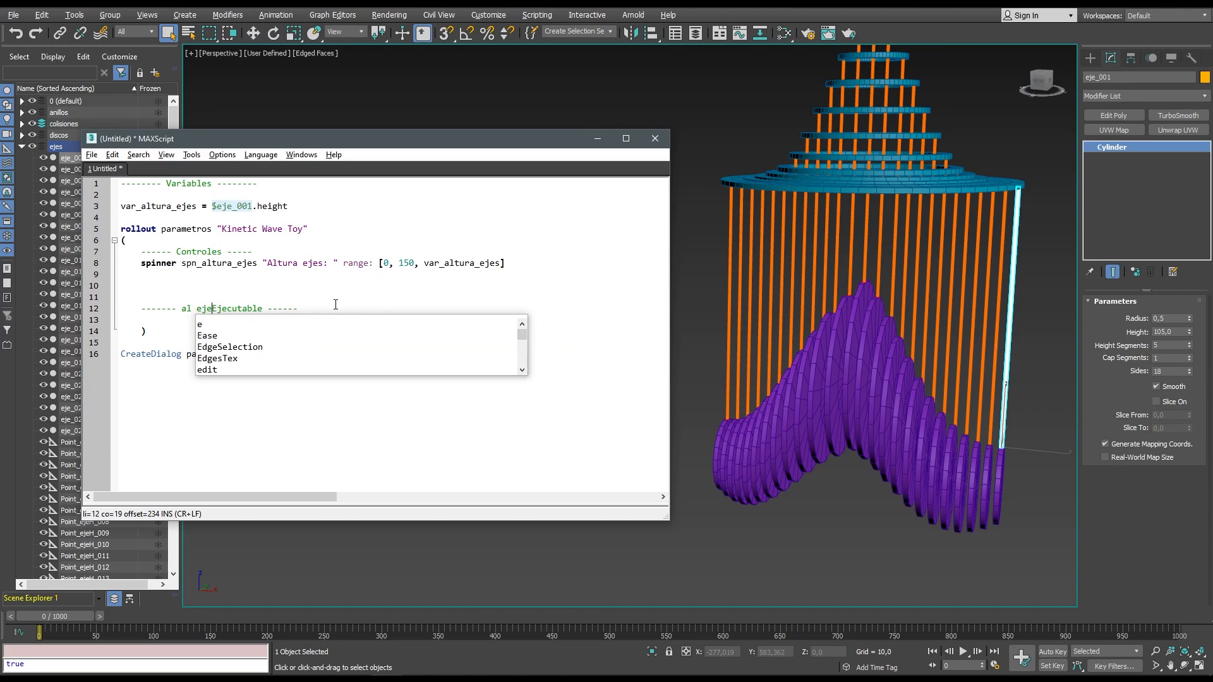
{"action": "key", "text": "Delete"}
{"action": "key", "text": "Delete"}
{"action": "key", "text": "Delete"}
{"action": "key", "text": "Delete"}
{"action": "key", "text": "Delete"}
{"action": "type", "text": "cu"}
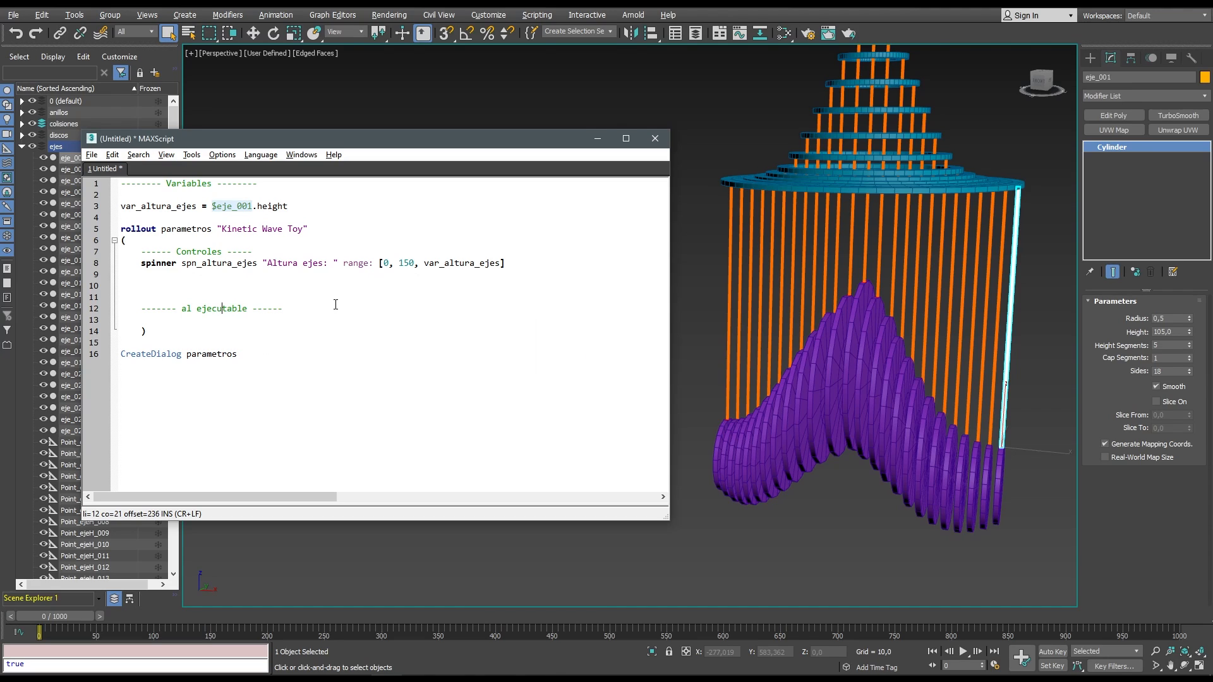
{"action": "key", "text": "Delete"}
{"action": "key", "text": "Delete"}
{"action": "key", "text": "Delete"}
{"action": "key", "text": "Delete"}
{"action": "type", "text": "r"}
{"action": "key", "text": "Return"}
{"action": "key", "text": "Return"}
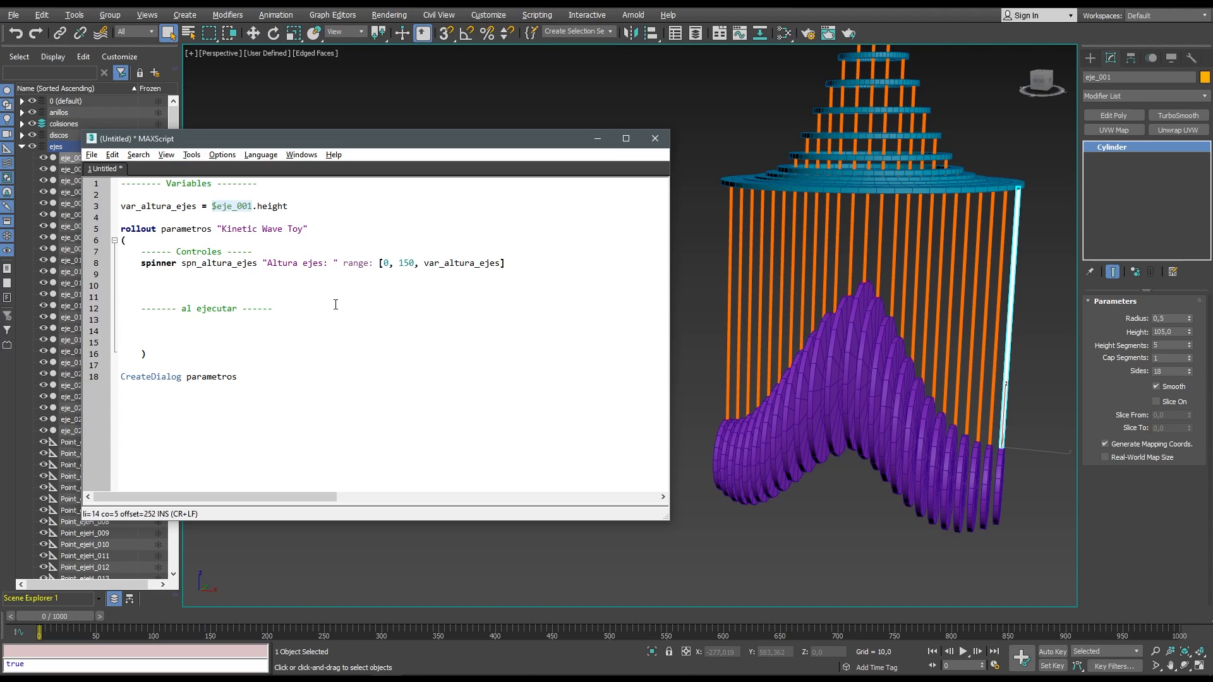
Begin an event handler under the "al ejecutar" comment with "on spn_altura_ejes changed val do".
{"action": "type", "text": "on"}
{"action": "double_click", "coordinate": [224, 261]}
{"action": "key", "text": "ctrl+c"}
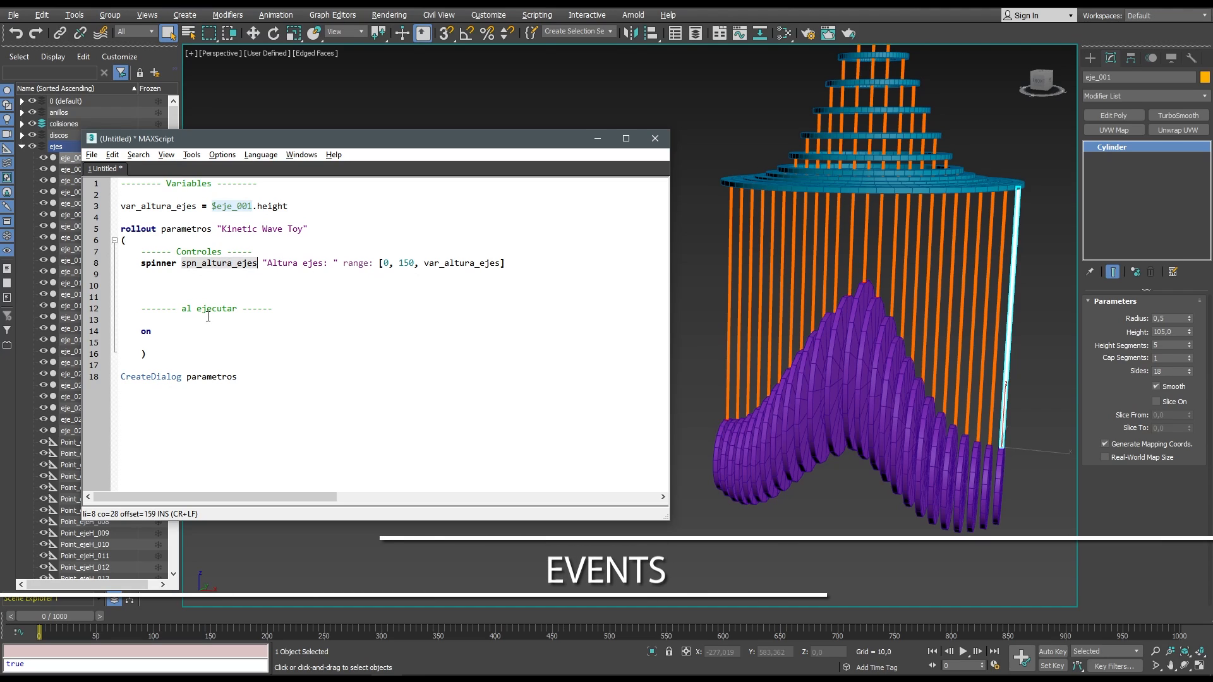
{"action": "left_click", "coordinate": [192, 330]}
{"action": "key", "text": "ctrl+v"}
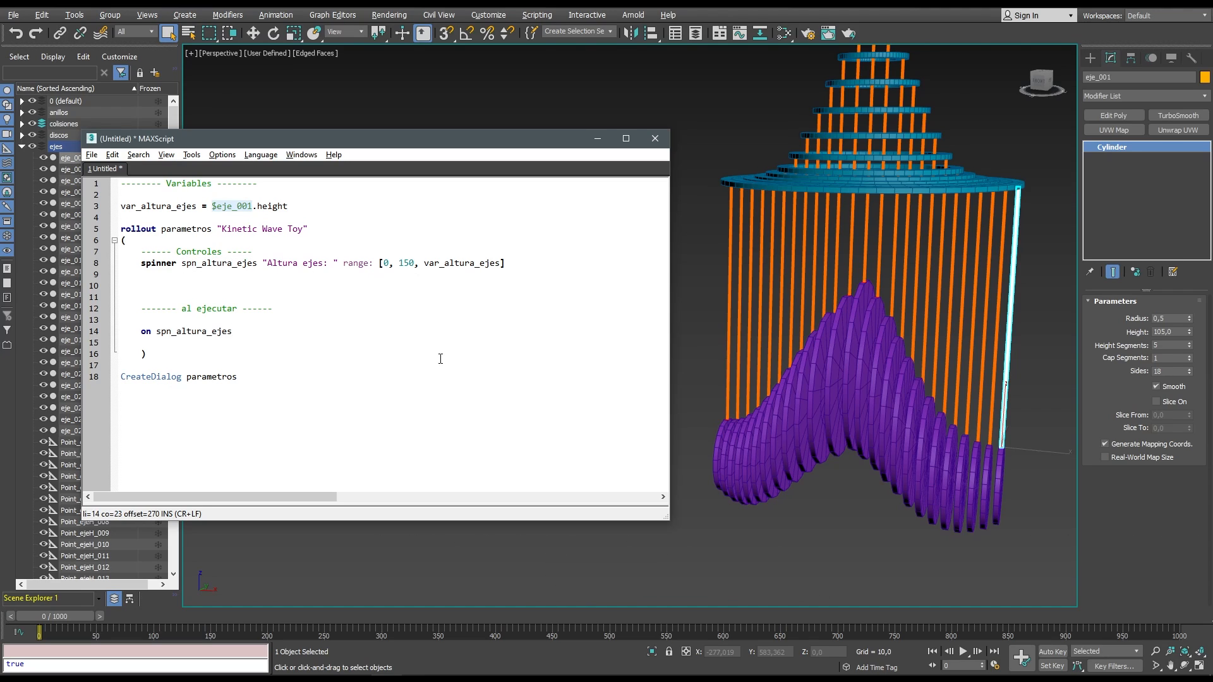
{"action": "type", "text": "cha"}
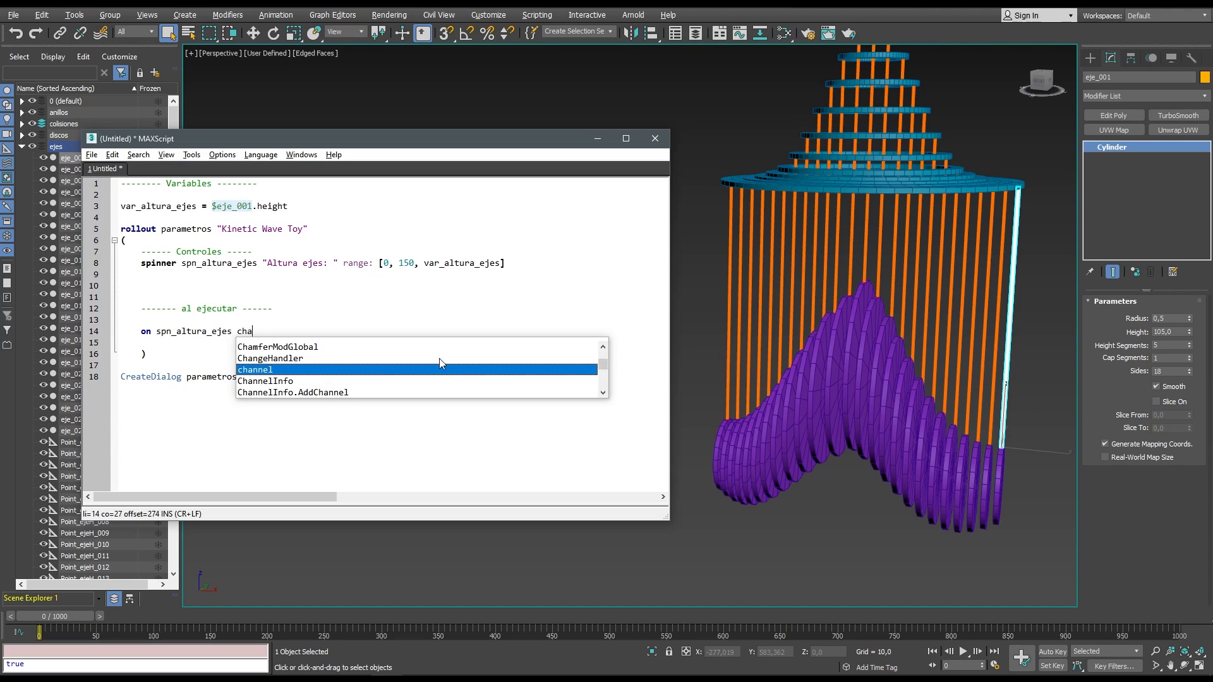
{"action": "type", "text": "nged val do"}
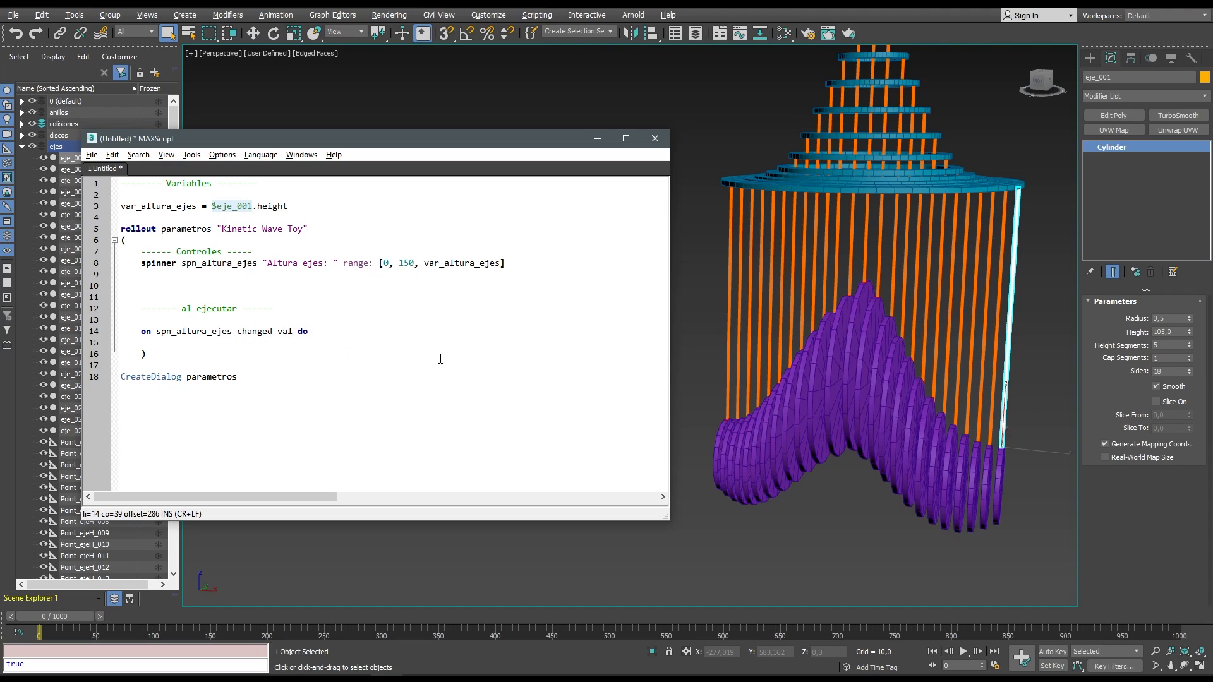
Complete the handler with the assignment "$eje_001.height = spn_altura_ejes.value".
{"action": "left_click_drag", "start_coordinate": [288, 207], "coordinate": [208, 207]}
{"action": "key", "text": "ctrl+c"}
{"action": "left_click", "coordinate": [319, 329]}
{"action": "key", "text": "ctrl+v"}
{"action": "type", "text": "="}
{"action": "double_click", "coordinate": [201, 263]}
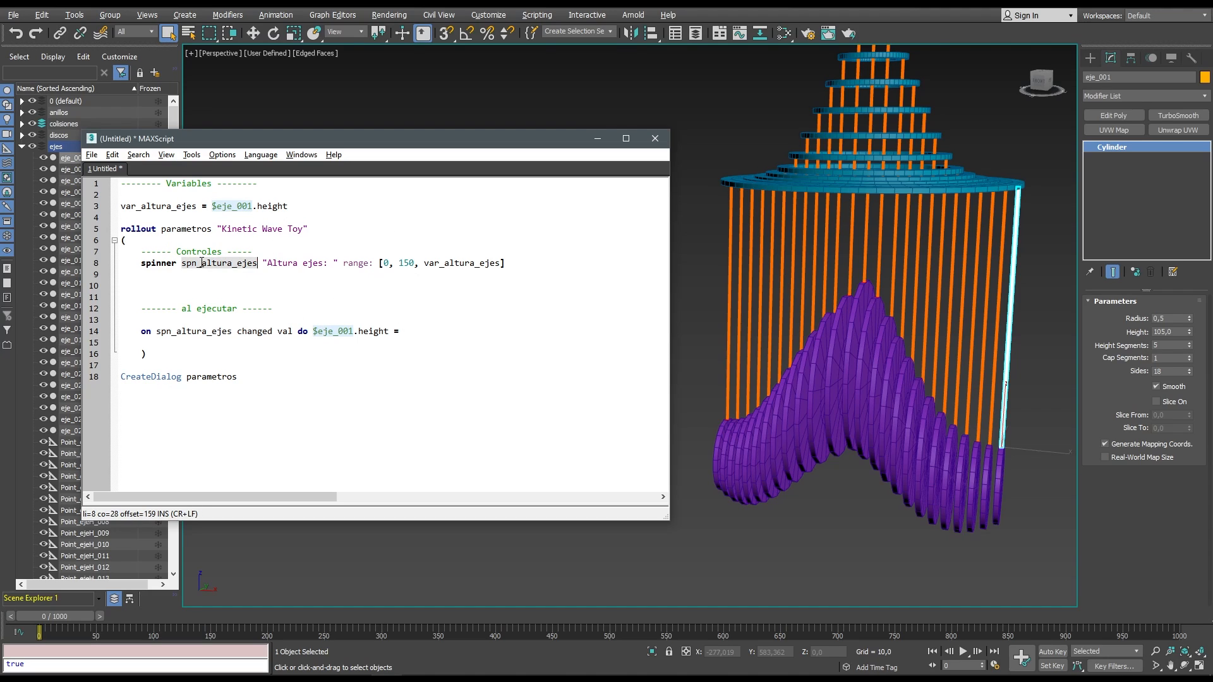
{"action": "key", "text": "ctrl+c"}
{"action": "left_click", "coordinate": [419, 329]}
{"action": "key", "text": "ctrl+v"}
{"action": "type", "text": "."}
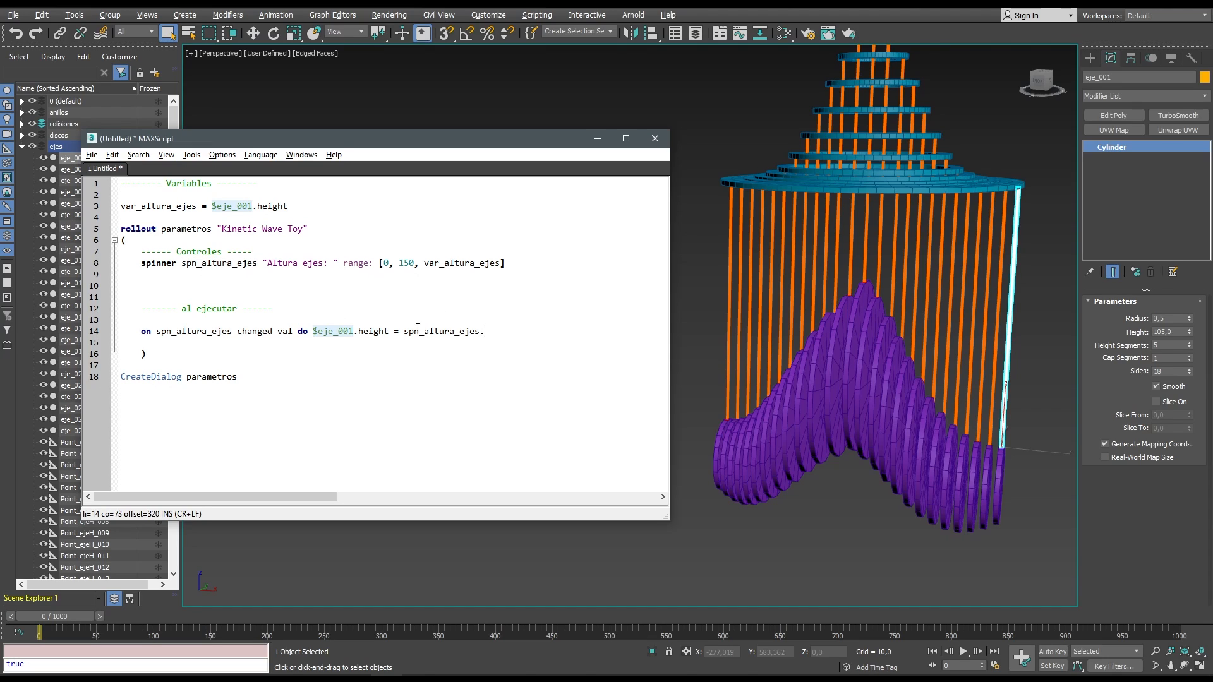
{"action": "type", "text": "value"}
Evaluate the script, vary the axes' height with the Altura ejes spinner, leaving it at 77, and close the dialog.
{"action": "left_click", "coordinate": [191, 155]}
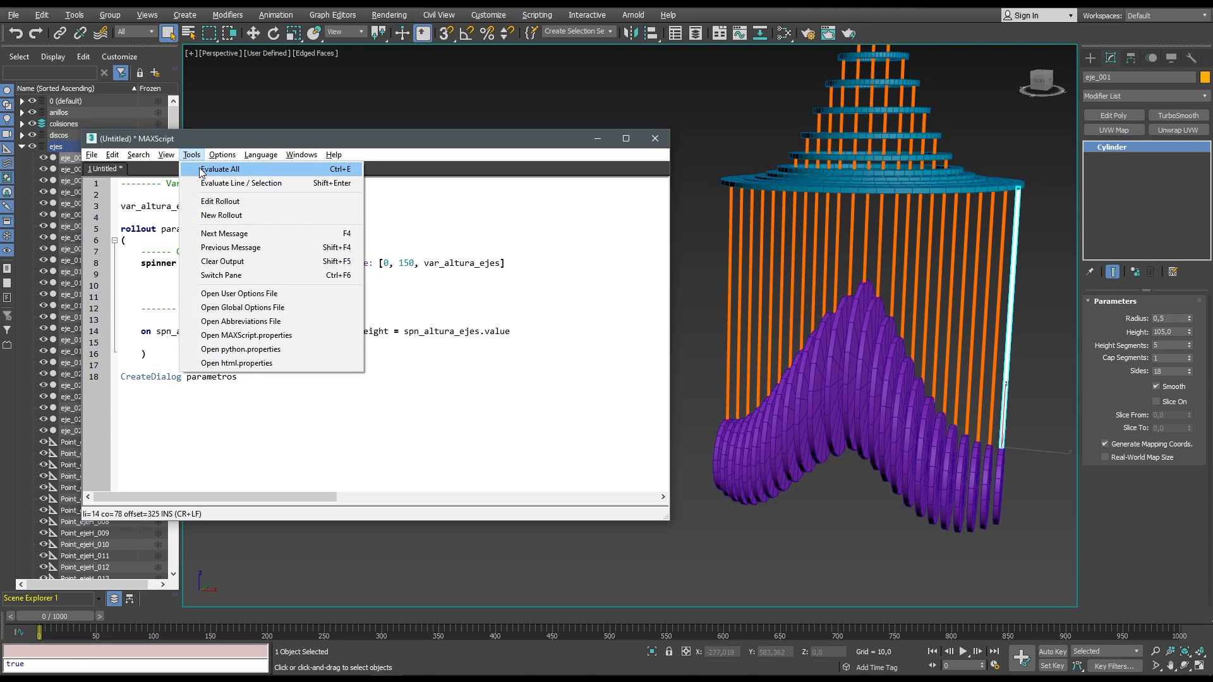
{"action": "left_click", "coordinate": [202, 169]}
{"action": "left_click_drag", "start_coordinate": [584, 328], "coordinate": [418, 357]}
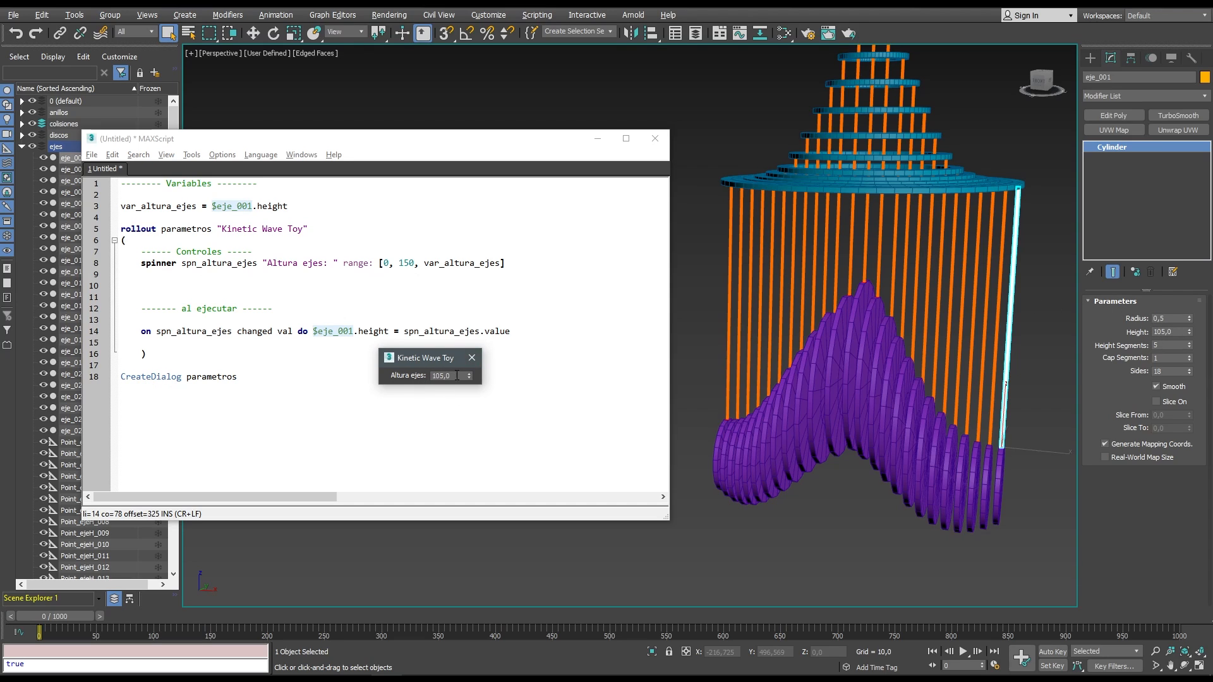
{"action": "left_click_drag", "start_coordinate": [468, 378], "coordinate": [463, 415]}
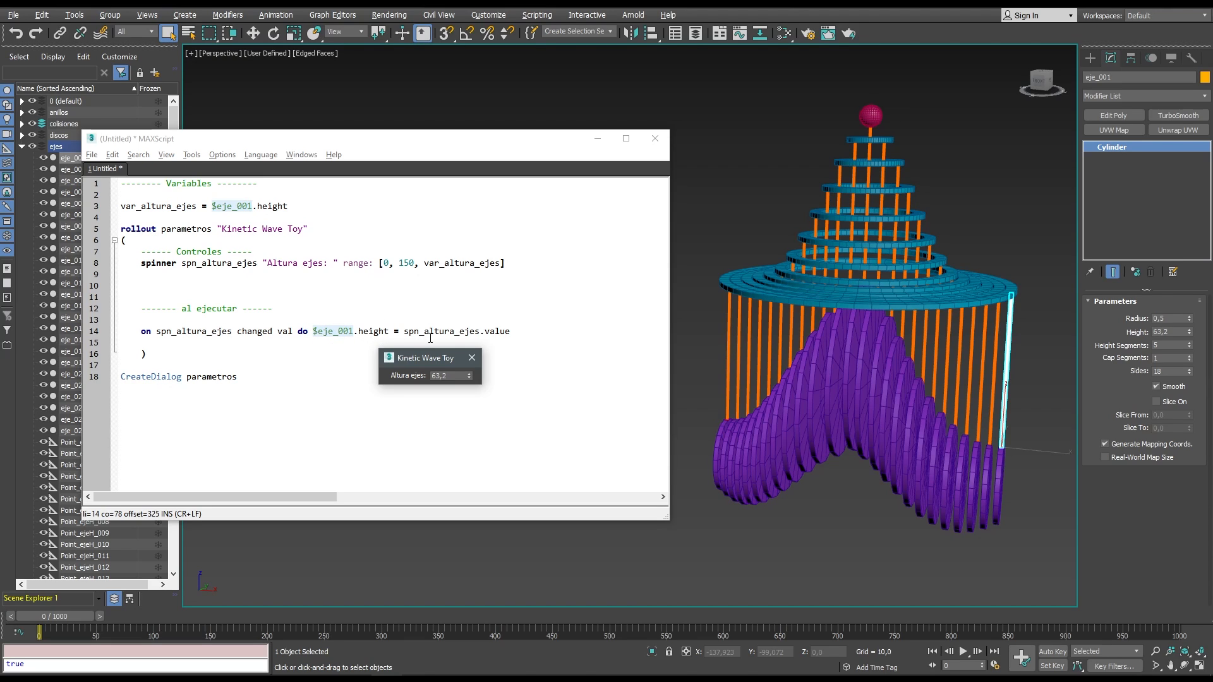
{"action": "left_click_drag", "start_coordinate": [469, 377], "coordinate": [480, 271]}
{"action": "left_click", "coordinate": [471, 358]}
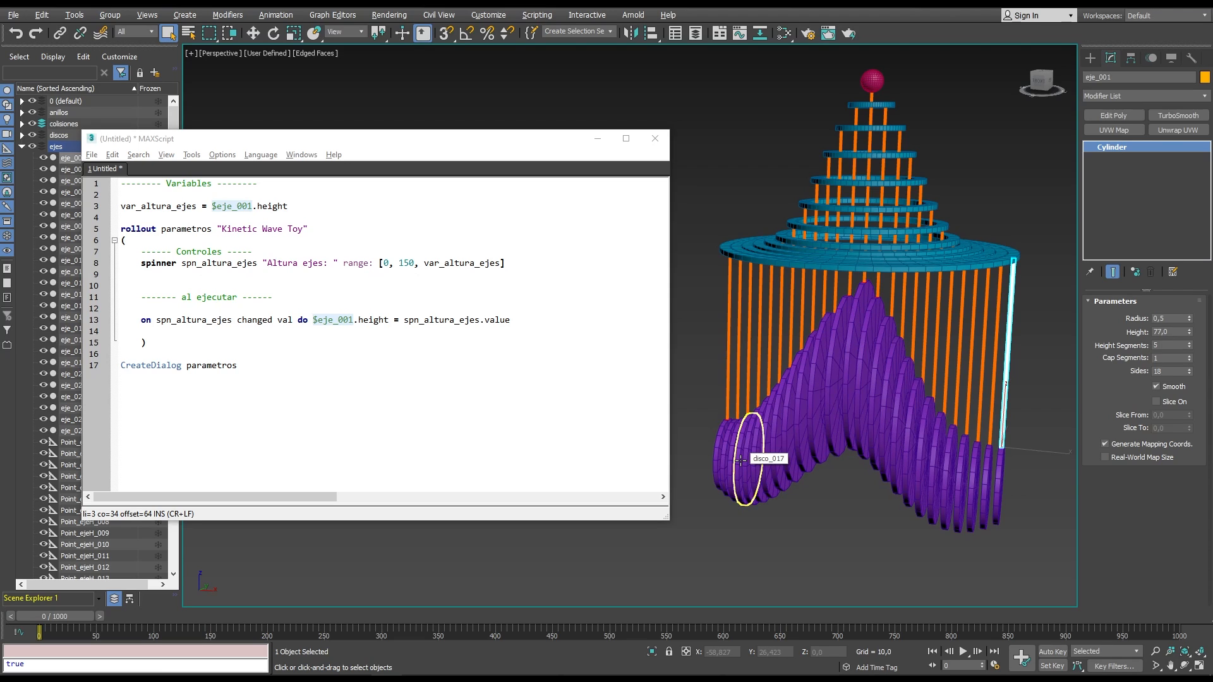
Declare a second variable below var_altura_ejes as "var_sides_discos = $disco_001.sides".
{"action": "left_click", "coordinate": [1165, 372]}
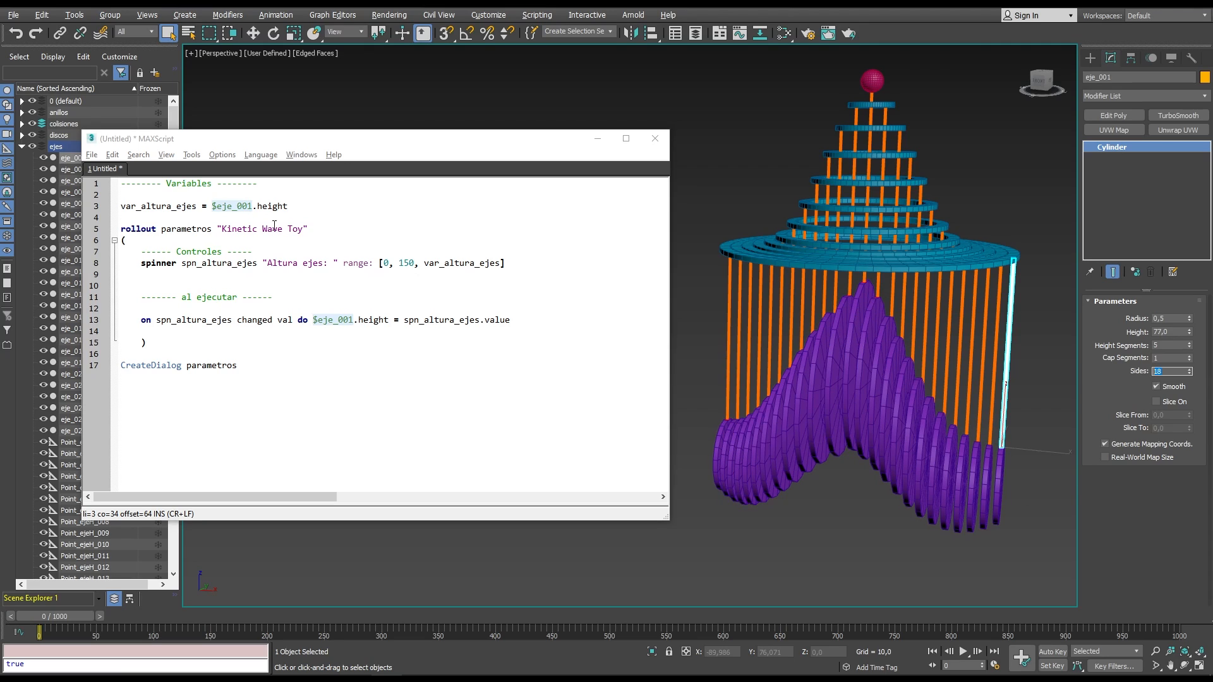
{"action": "left_click", "coordinate": [300, 207]}
{"action": "key", "text": "Return"}
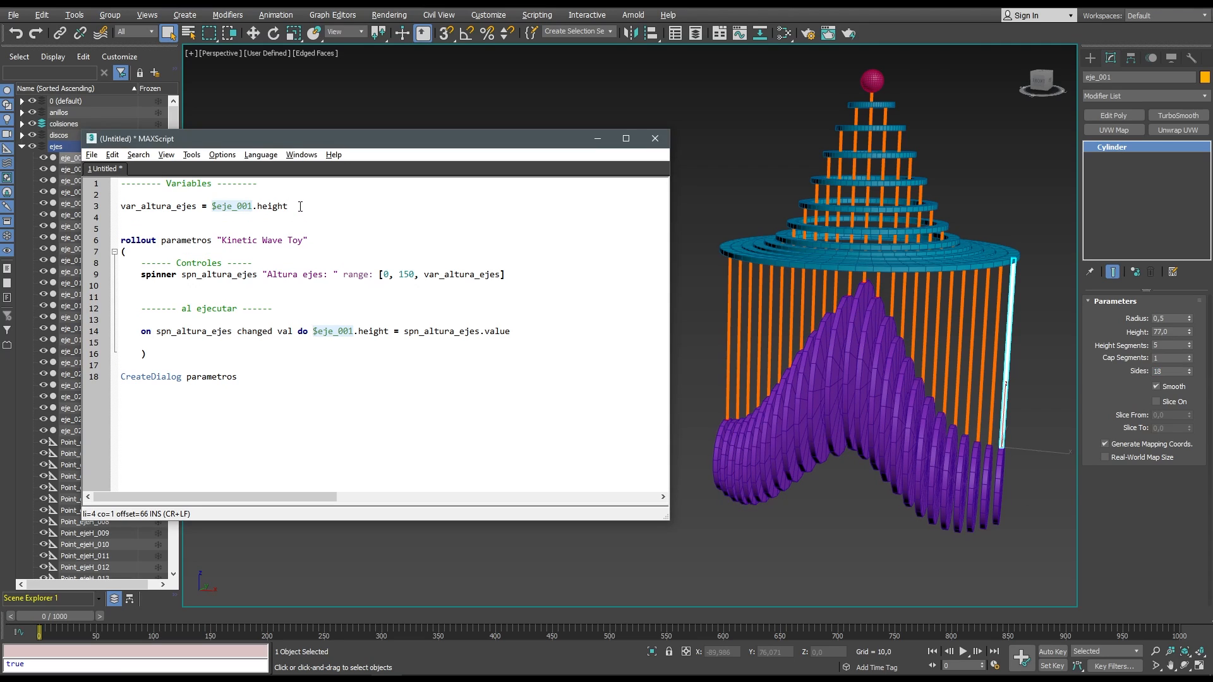
{"action": "type", "text": "var"}
{"action": "type", "text": ":"}
{"action": "key", "text": "BackSpace"}
{"action": "key", "text": "BackSpace"}
{"action": "type", "text": "sides_discos"}
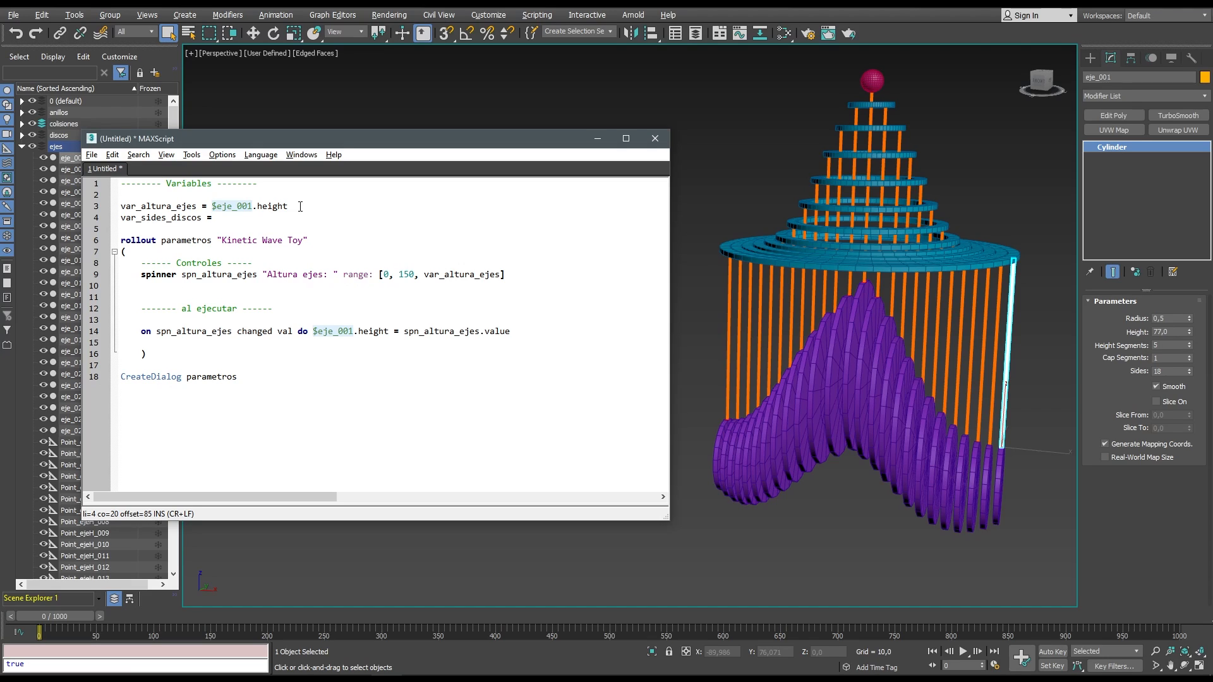
{"action": "type", "text": "= $dis"}
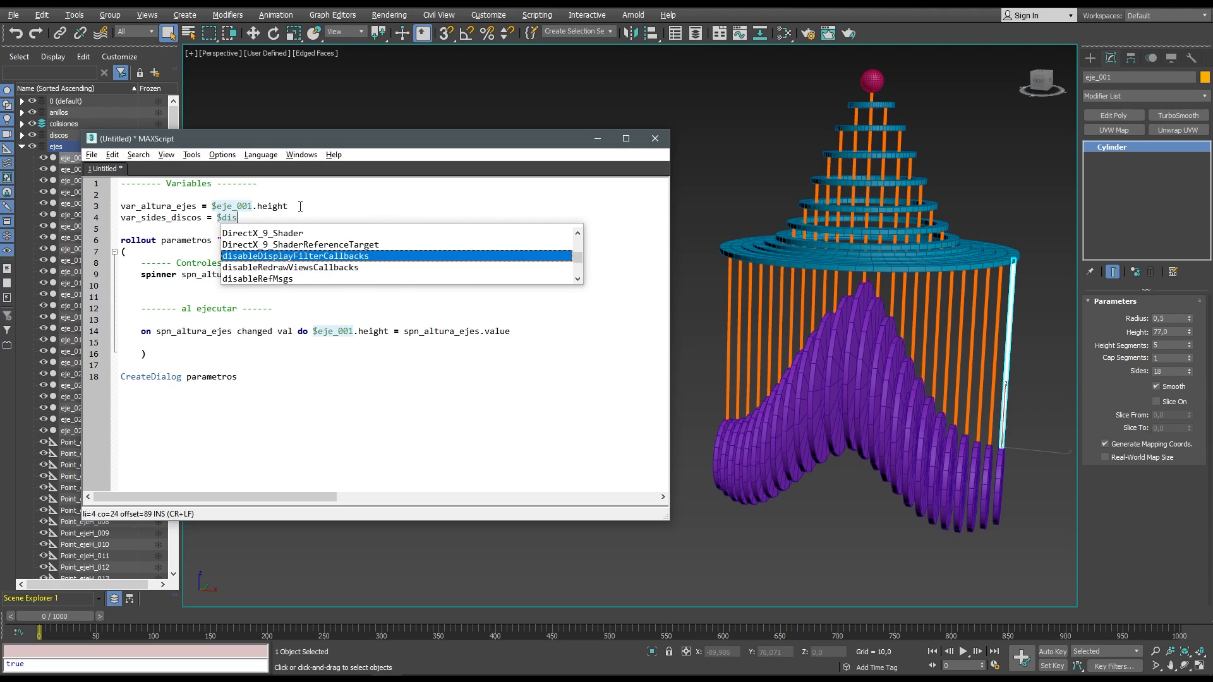
{"action": "type", "text": "co_001"}
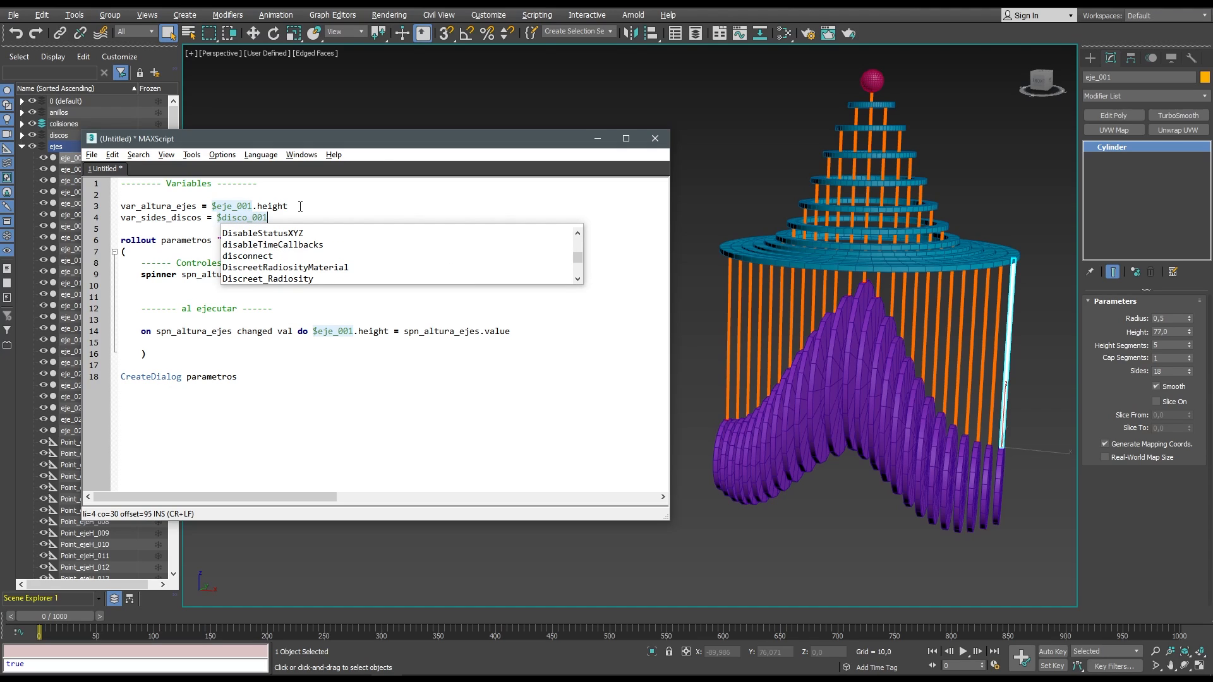
{"action": "type", "text": ".sides"}
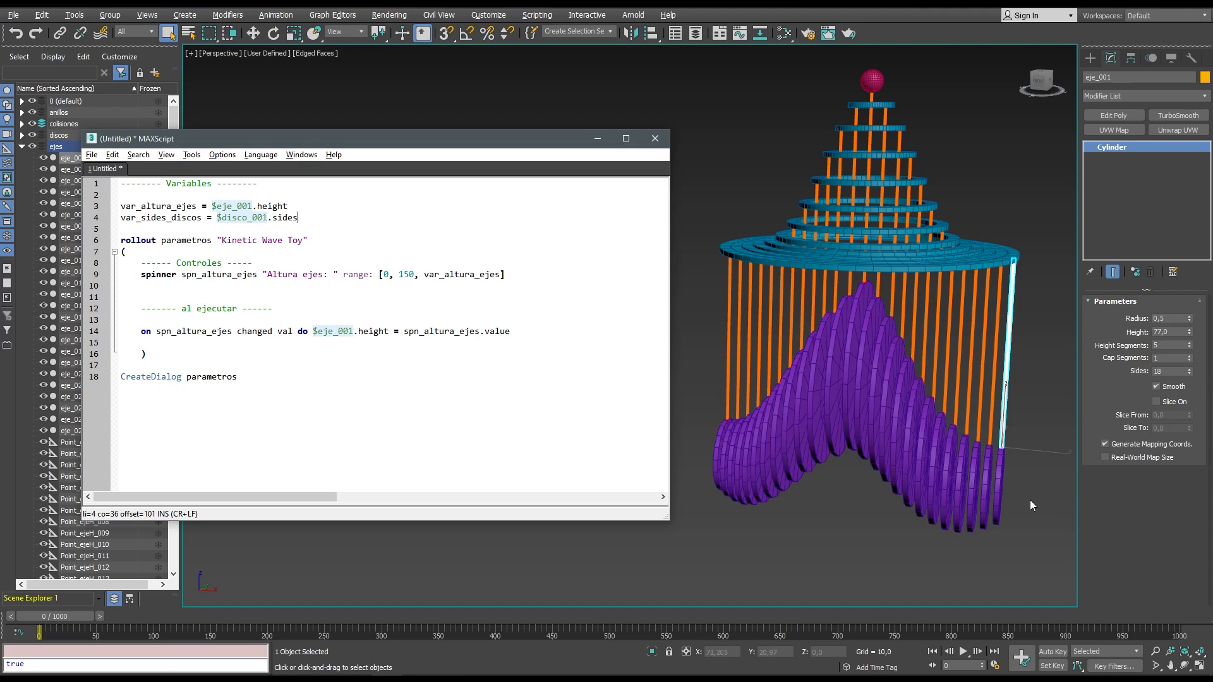
Add a second spinner named spn_calidad with the label "Calidad simulación: " below the Altura ejes spinner.
{"action": "left_click", "coordinate": [513, 275]}
{"action": "key", "text": "Return"}
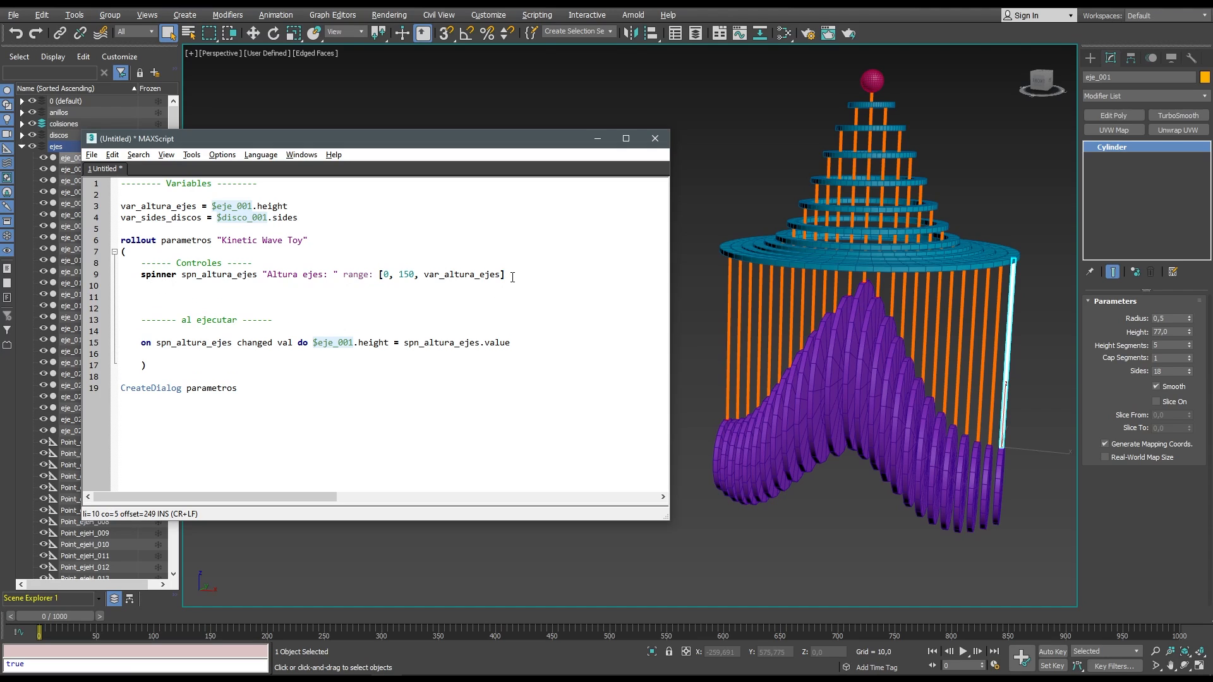
{"action": "type", "text": "spinner spn_"}
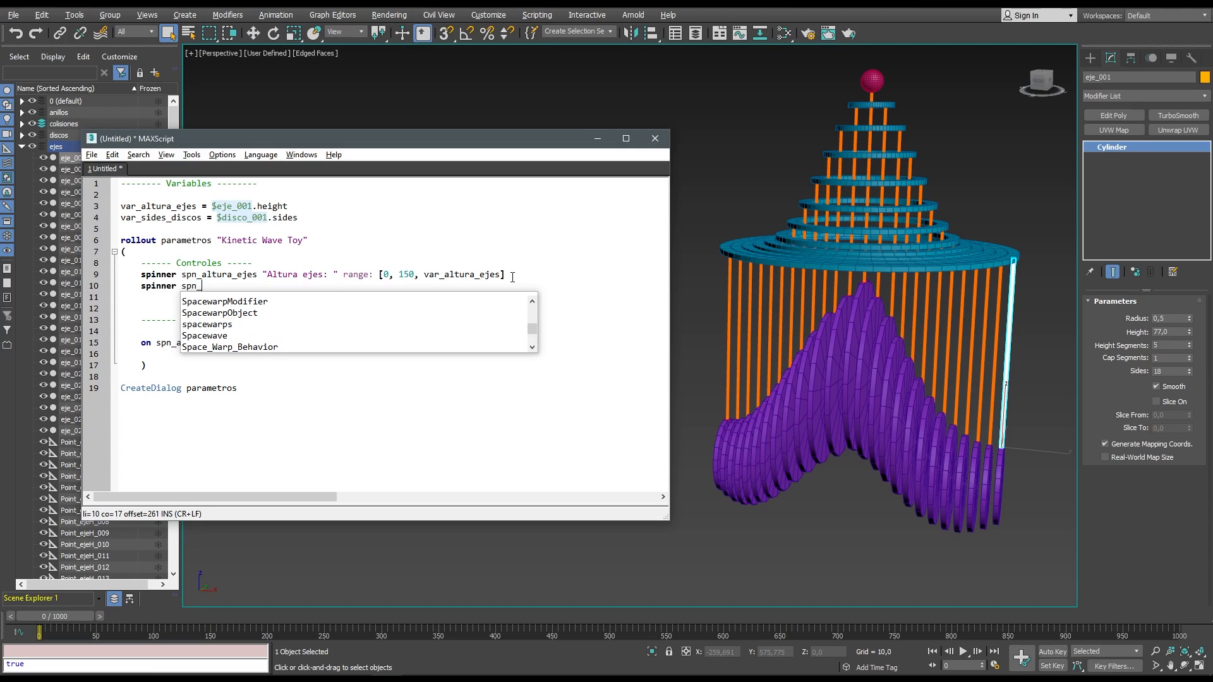
{"action": "type", "text": "calidad"}
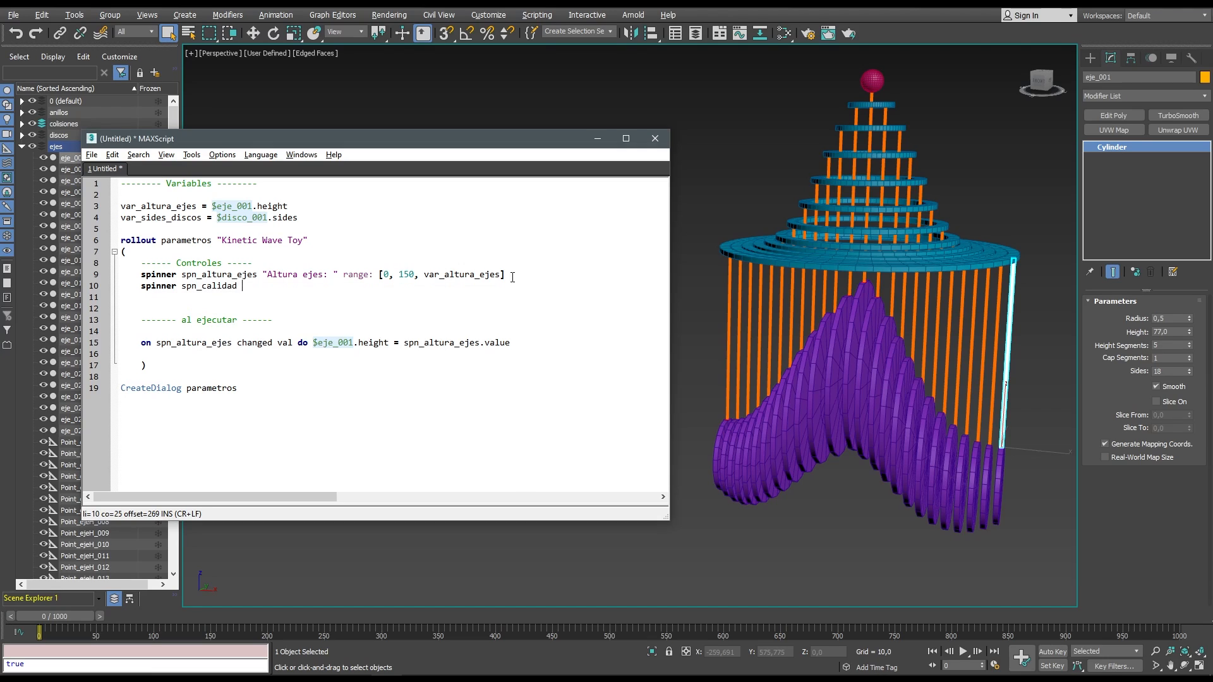
{"action": "type", "text": " \""}
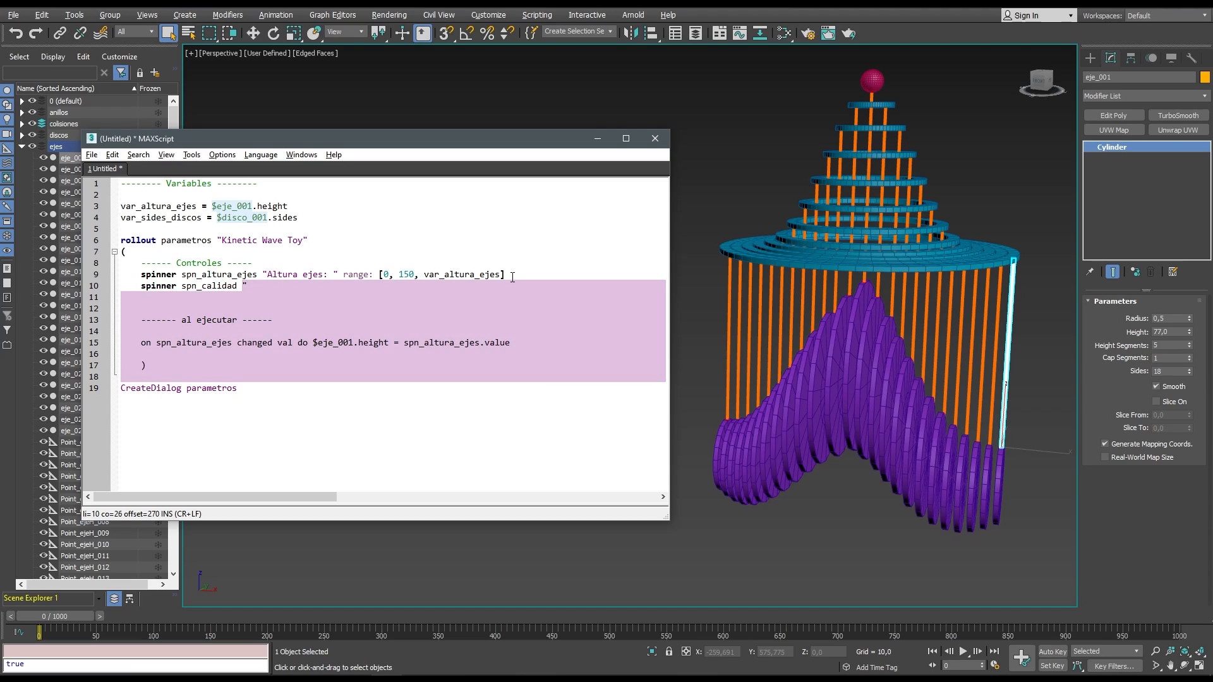
{"action": "type", "text": "Calidad"}
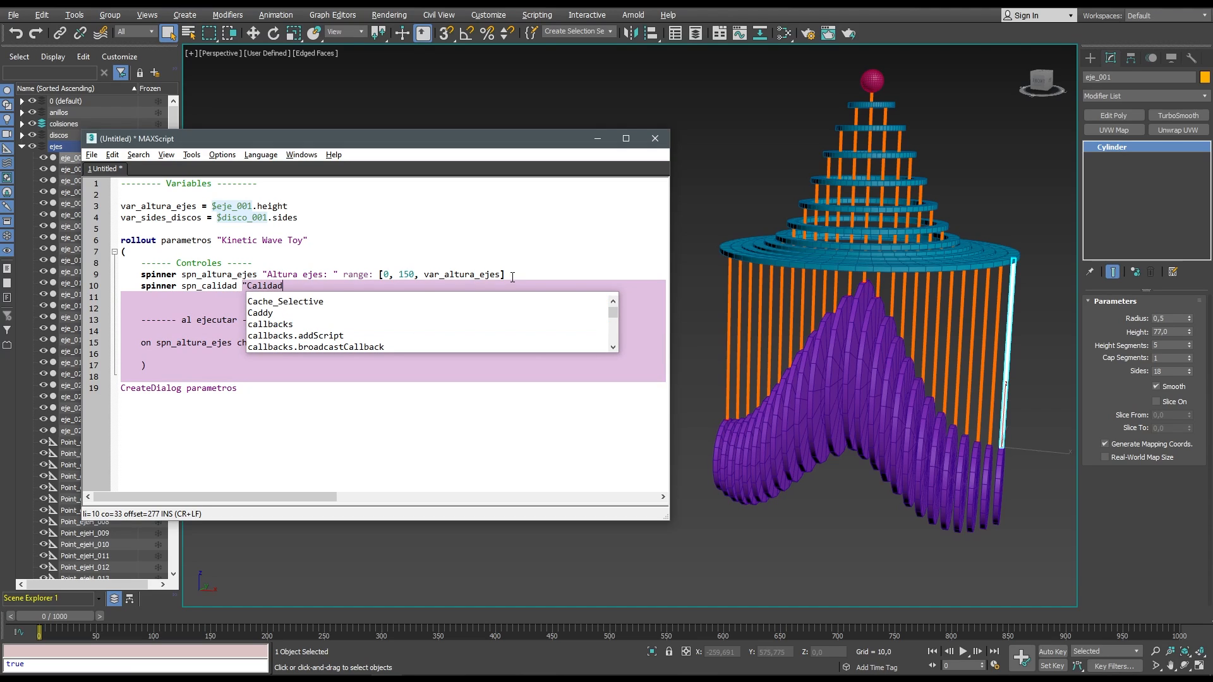
{"action": "type", "text": " sim"}
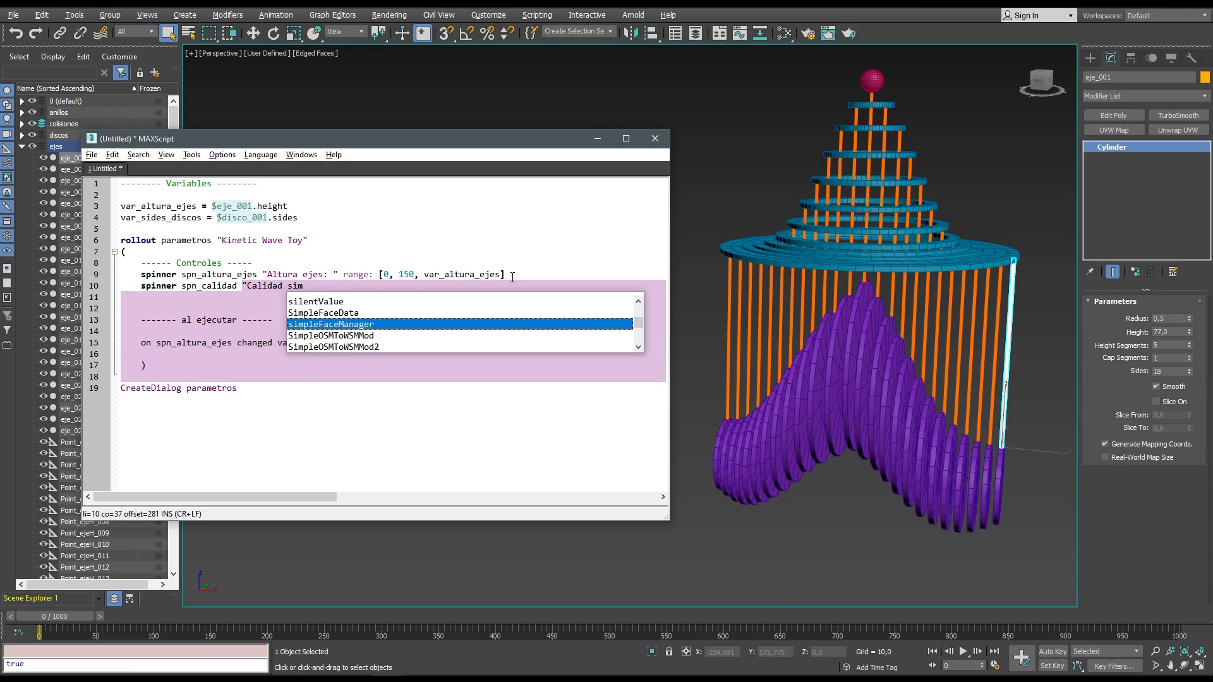
{"action": "type", "text": "ulació"}
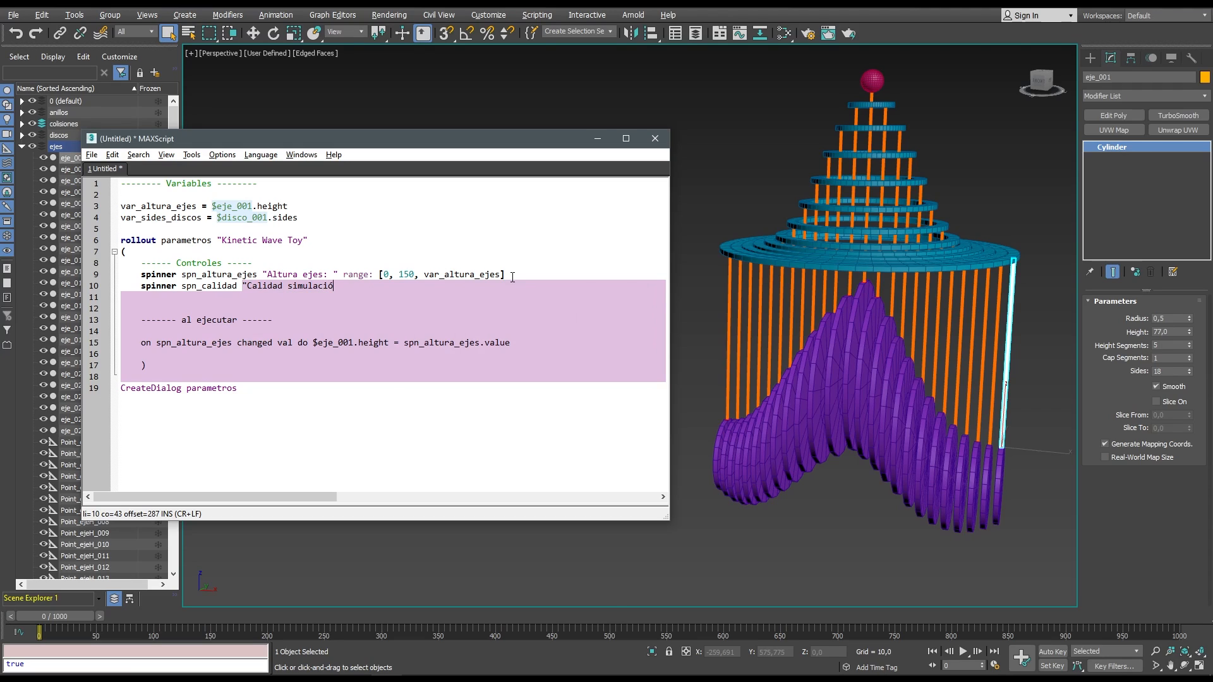
{"action": "type", "text": "n: \" range "}
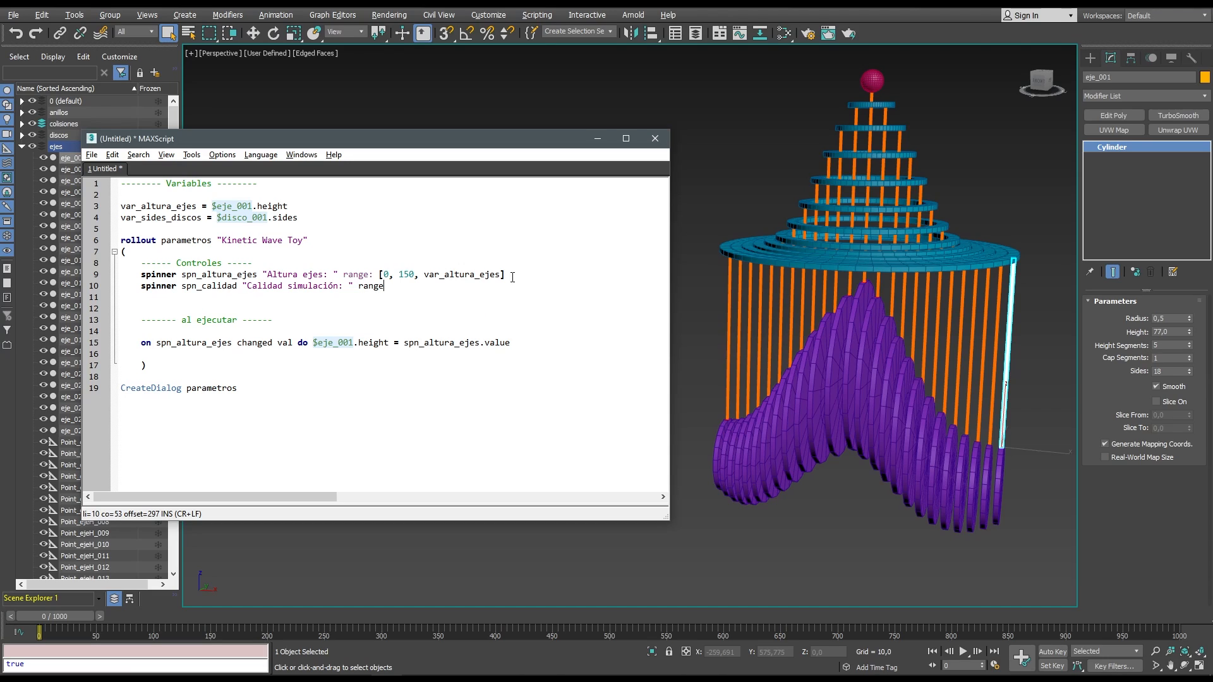
Give the spn_calidad spinner the range [10, 100, var_sides_discos] and the type #integer.
{"action": "type", "text": ": [10, 100,"}
{"action": "double_click", "coordinate": [166, 217]}
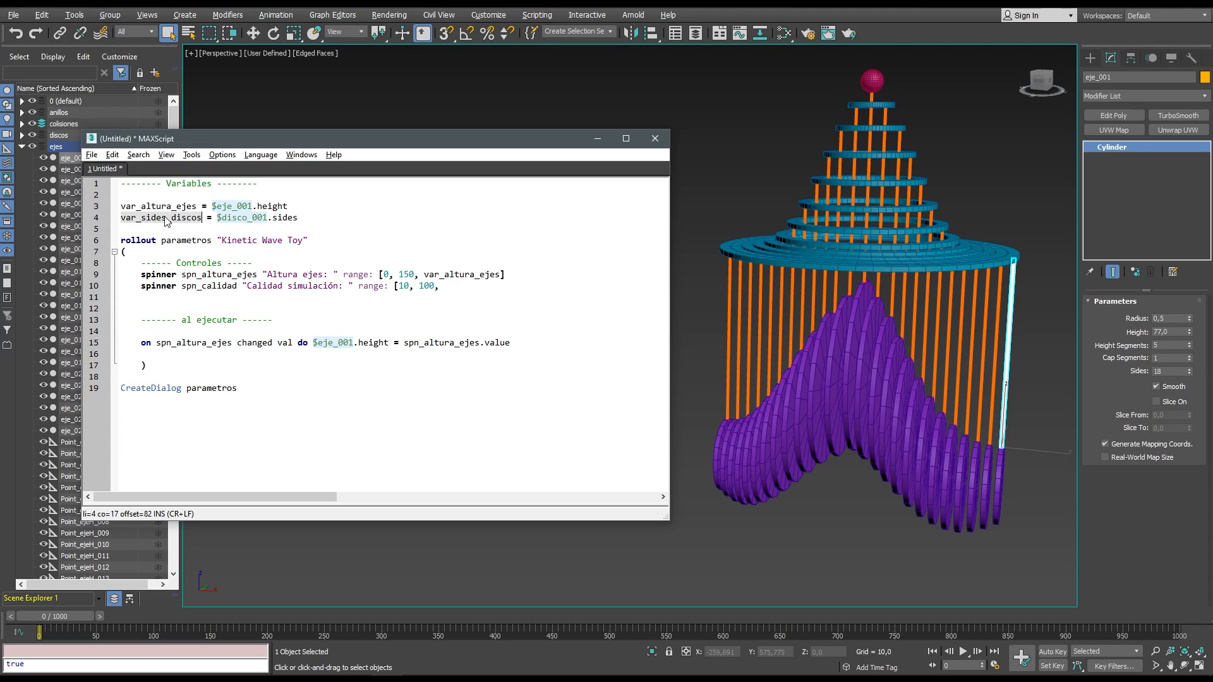
{"action": "left_click", "coordinate": [445, 288]}
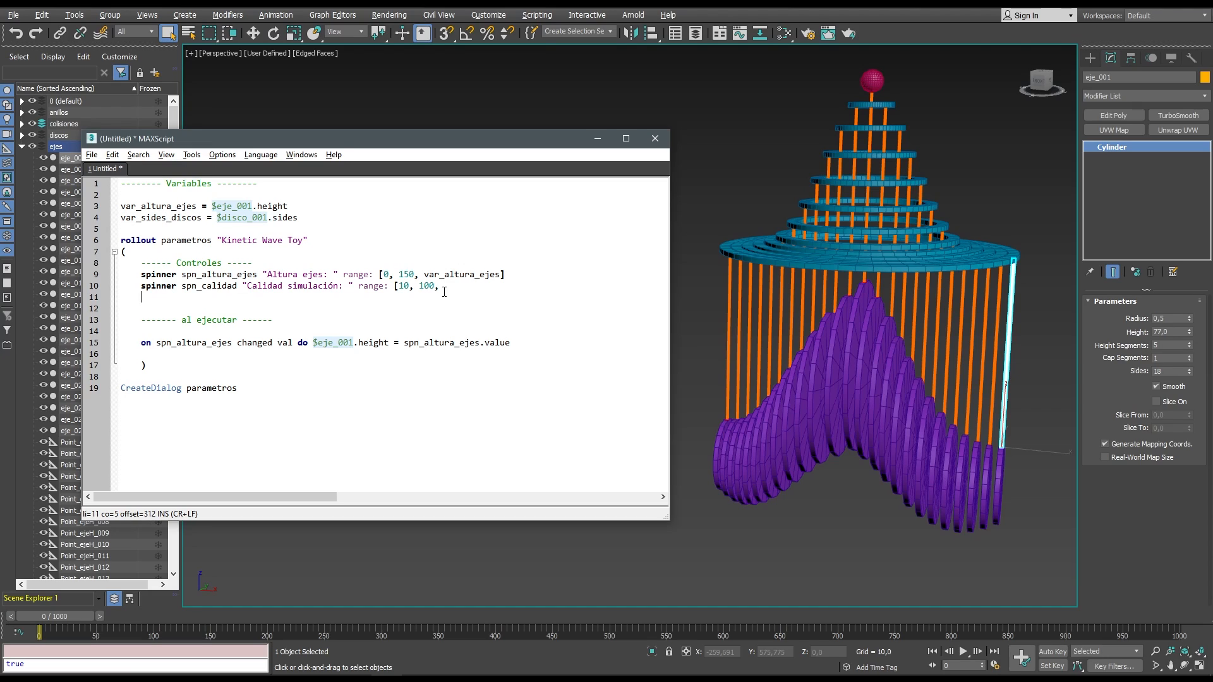
{"action": "type", "text": "var_sides_discos"}
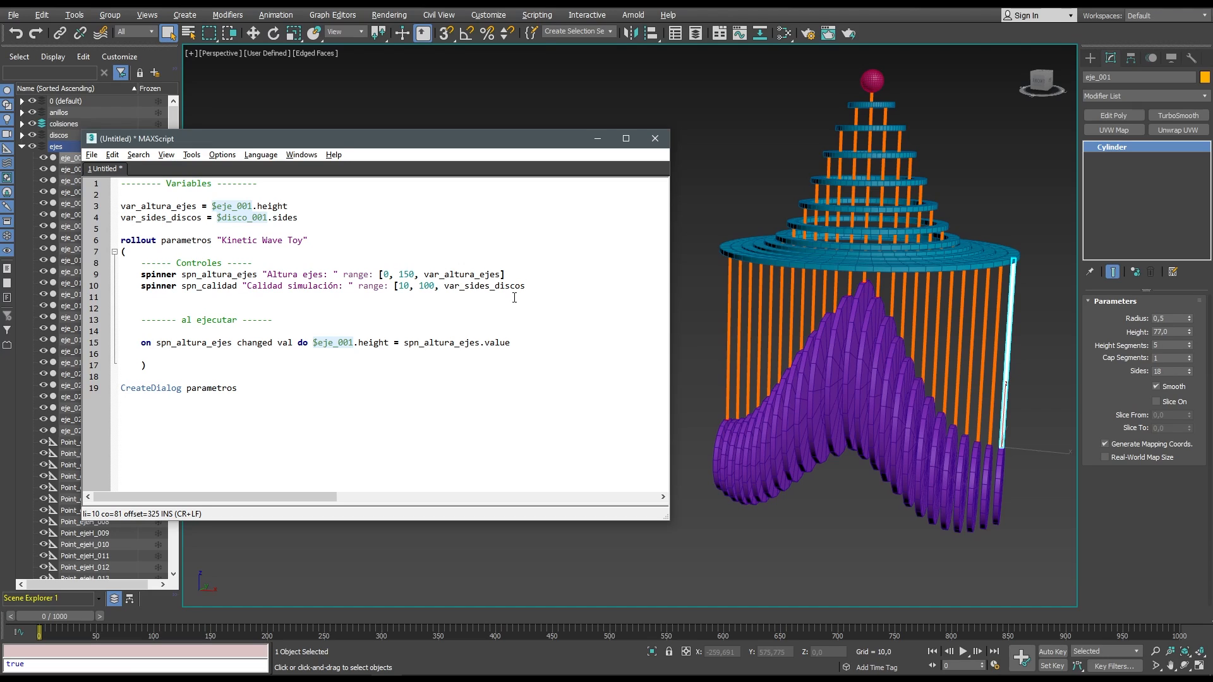
{"action": "type", "text": "] type: #integer"}
Evaluate the script, check the Calidad simulación spinner in the dialog, and close the dialog.
{"action": "left_click", "coordinate": [1163, 371]}
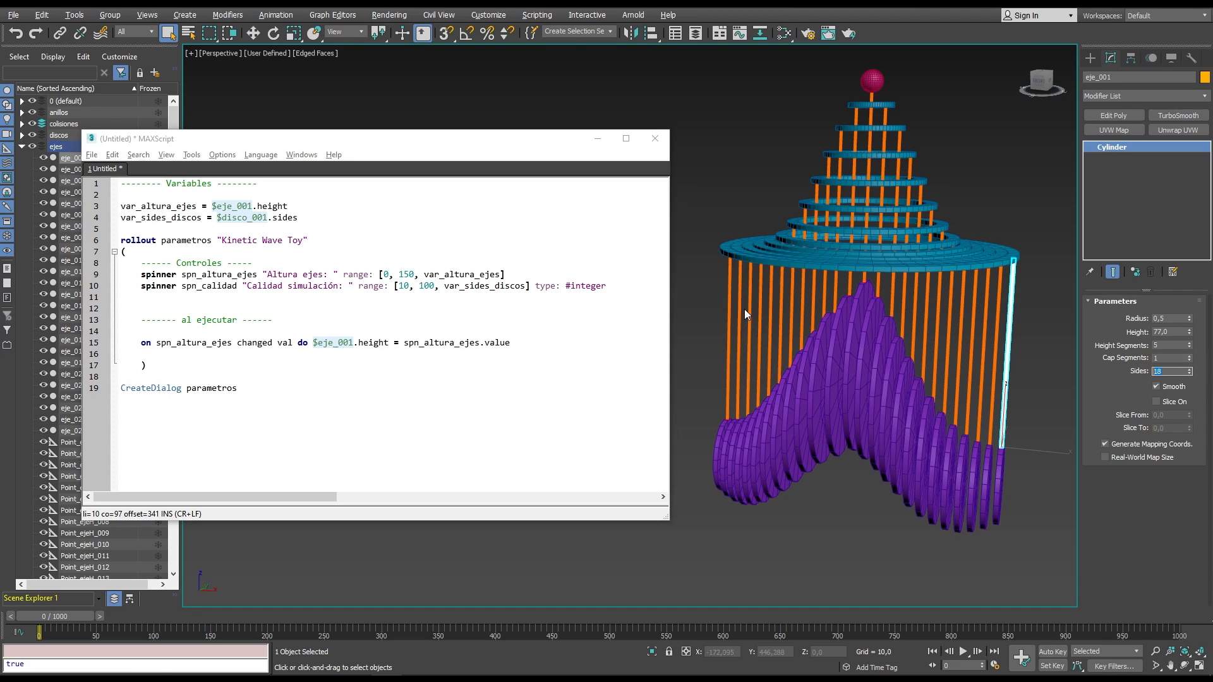
{"action": "left_click", "coordinate": [623, 285]}
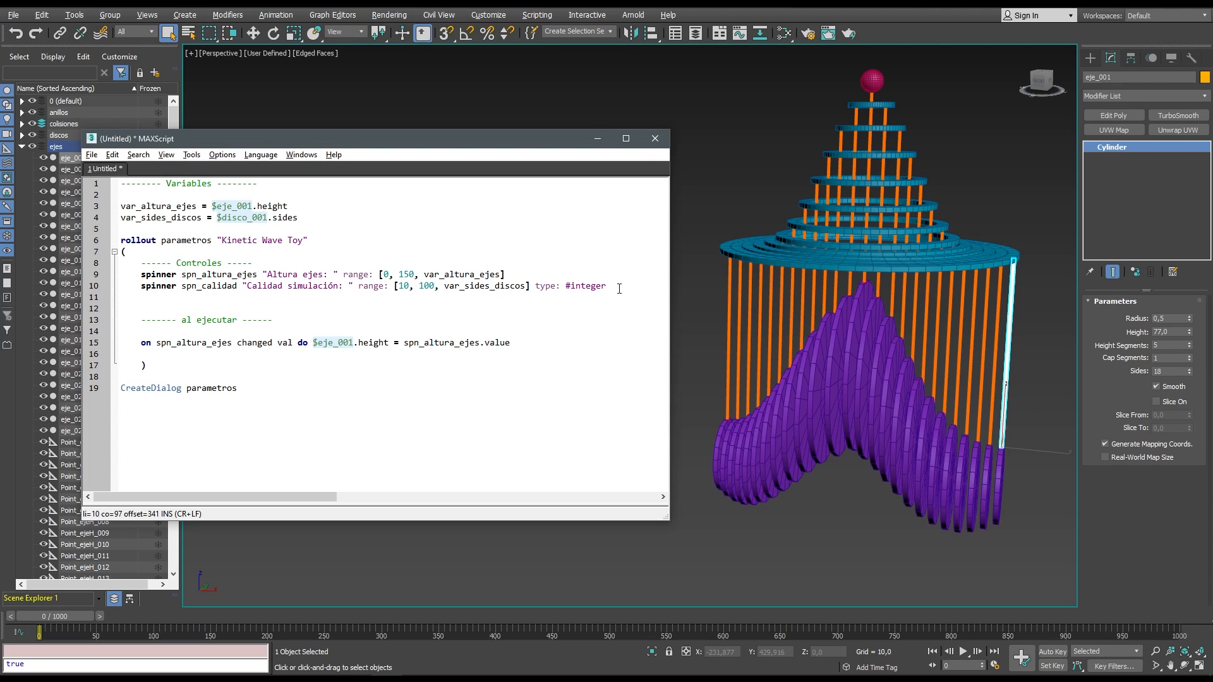
{"action": "key", "text": "ctrl+e"}
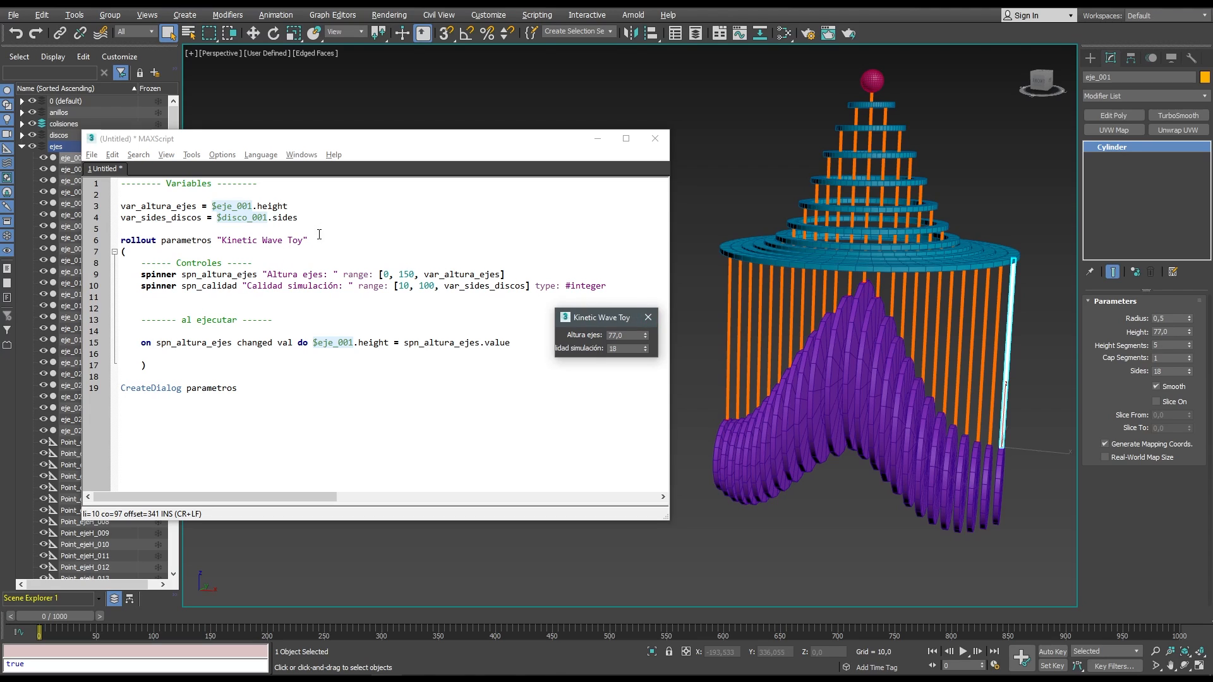
{"action": "left_click", "coordinate": [648, 318]}
Add "width: 300" to the parametros rollout definition after its title.
{"action": "left_click", "coordinate": [328, 245]}
{"action": "type", "text": "width"}
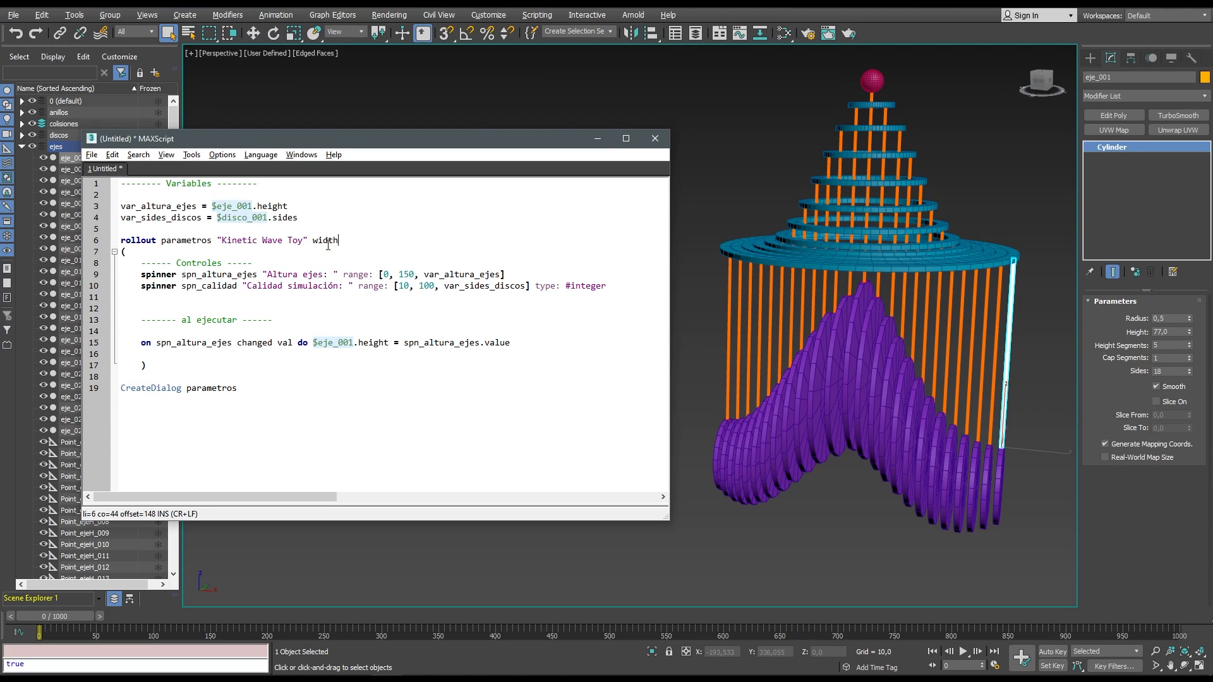
{"action": "type", "text": " : 300"}
Evaluate the script again, try out the Calidad simulación spinner in the widened dialog, and close the dialog.
{"action": "left_click", "coordinate": [330, 268]}
{"action": "key", "text": "ctrl+e"}
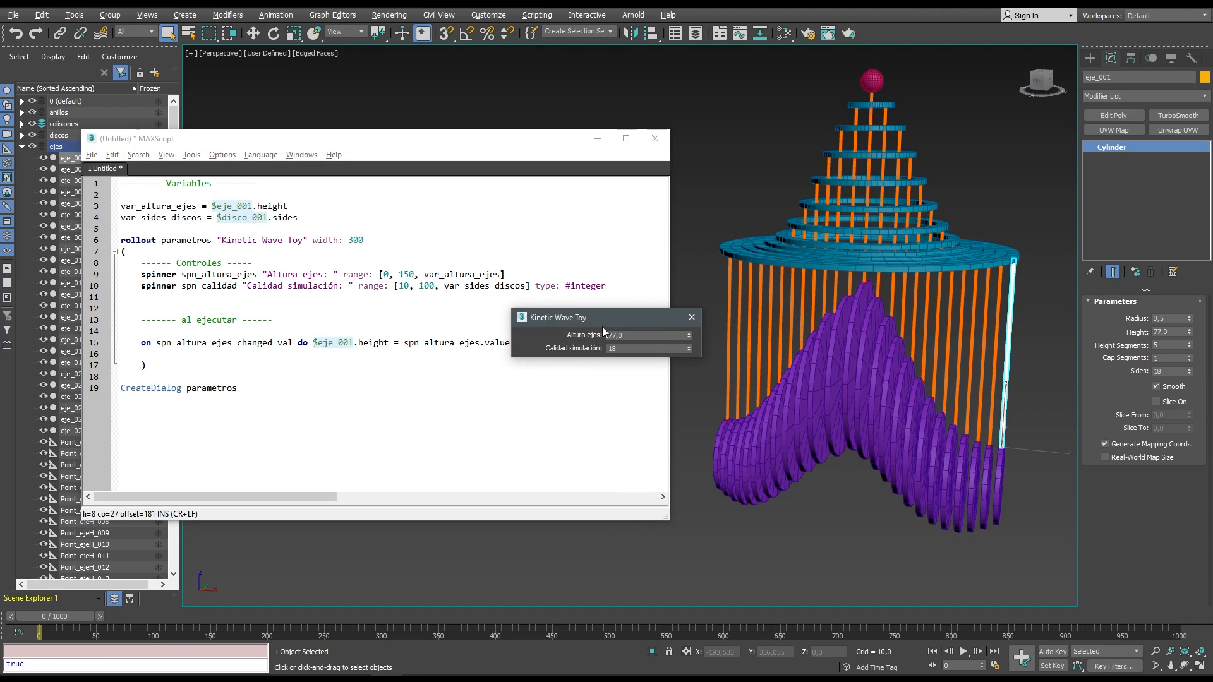
{"action": "left_click_drag", "start_coordinate": [613, 316], "coordinate": [457, 298]}
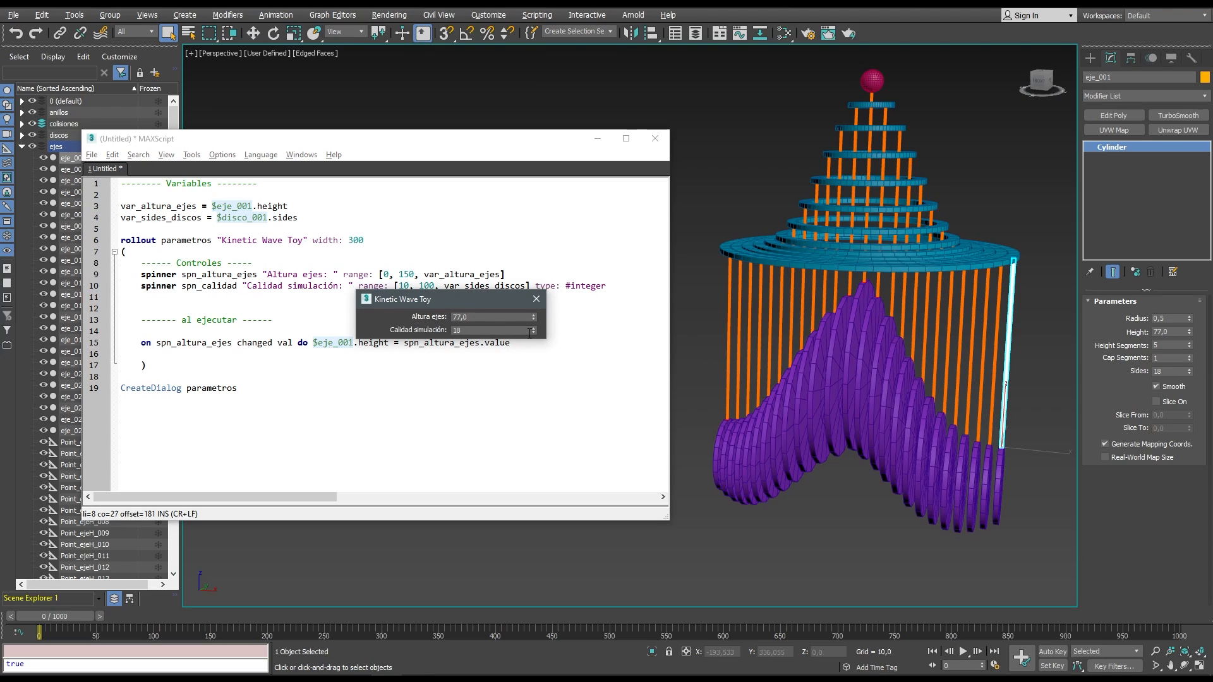
{"action": "left_click", "coordinate": [534, 333]}
{"action": "left_click", "coordinate": [483, 315]}
{"action": "mouse_move", "coordinate": [533, 332]}
{"action": "left_mouse_down"}
{"action": "mouse_move", "coordinate": [532, 315]}
{"action": "mouse_move", "coordinate": [533, 334]}
{"action": "left_mouse_up"}
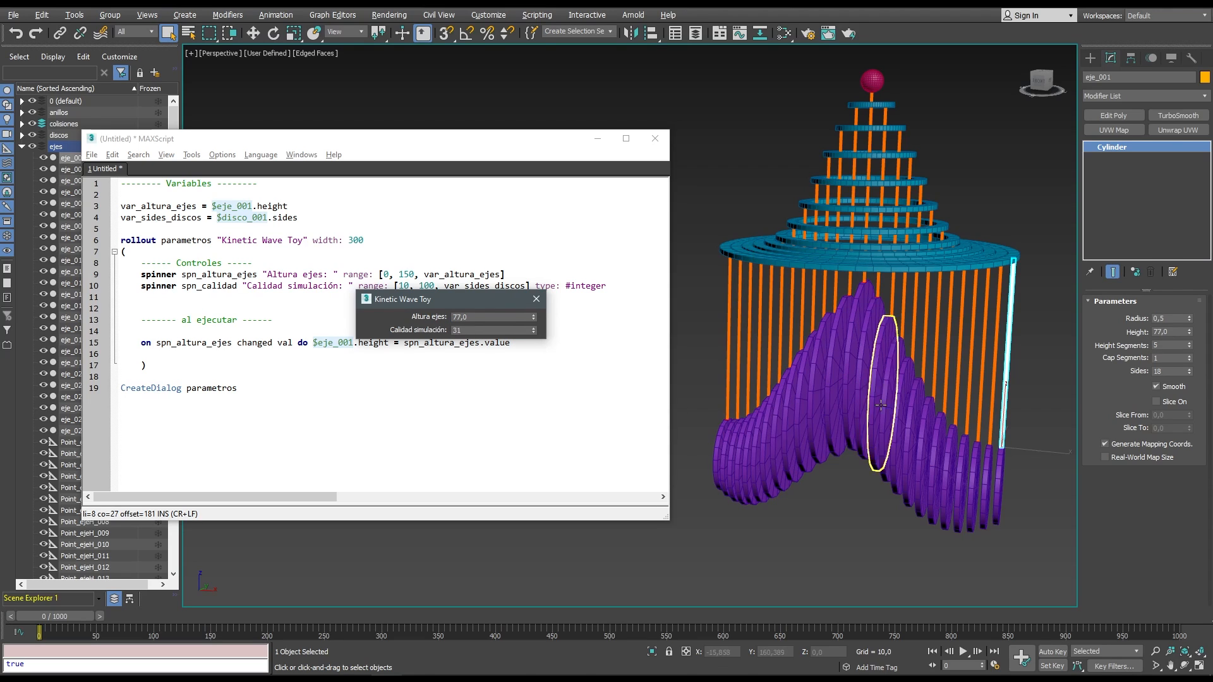
{"action": "left_click", "coordinate": [537, 306]}
Begin an event handler "on spn_calidad changed val do" on a new line below the spn_altura_ejes handler.
{"action": "left_click", "coordinate": [520, 342]}
{"action": "key", "text": "Return"}
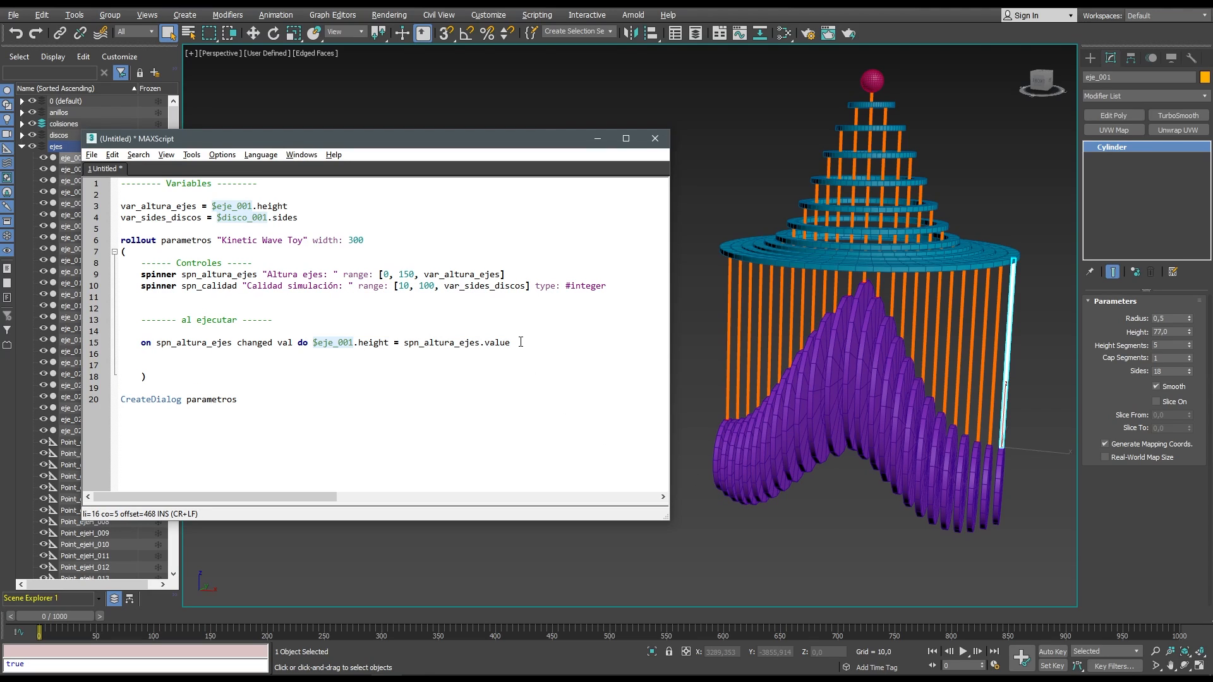
{"action": "type", "text": "on spn"}
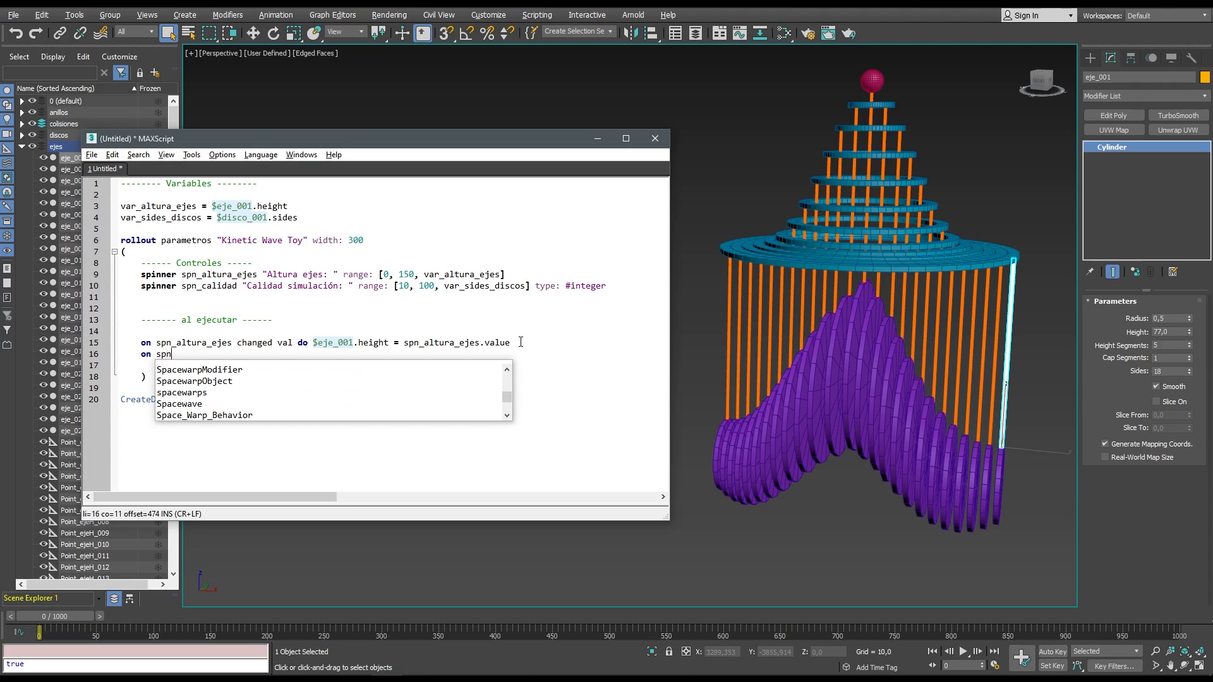
{"action": "type", "text": "_calidad "}
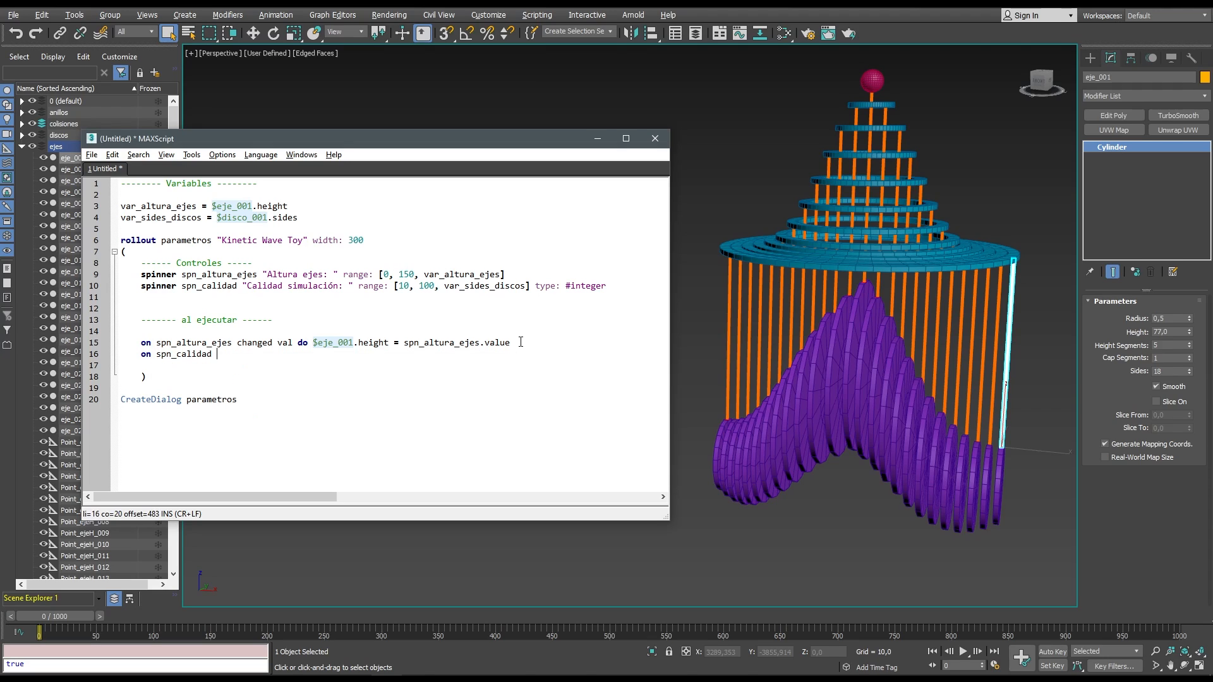
{"action": "type", "text": "changed val do"}
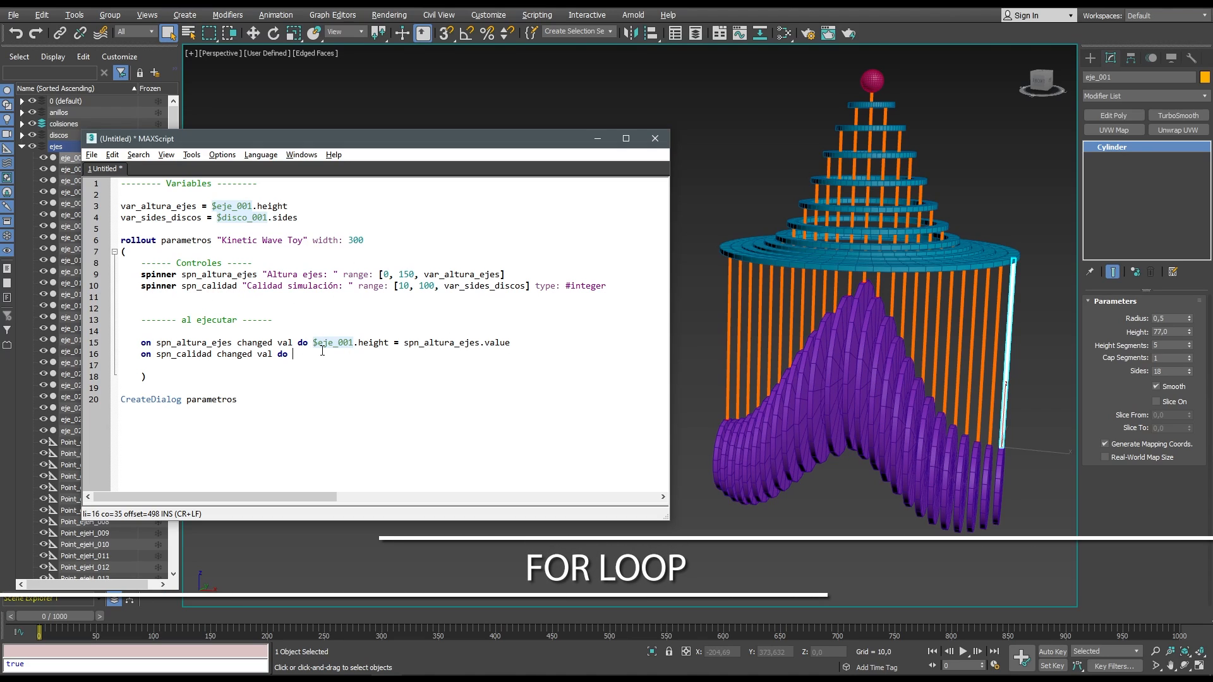
Complete the spn_calidad handler with the loop "for x in $disco* do x.sides=spn_calidad.value".
{"action": "type", "text": "for"}
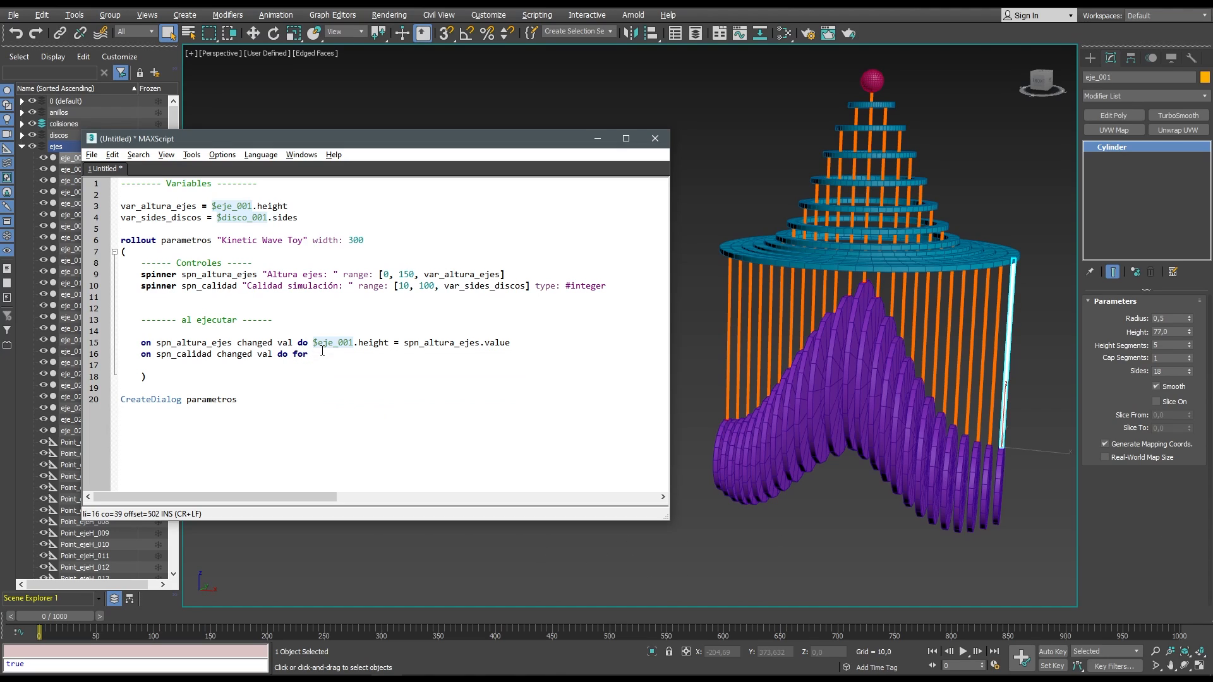
{"action": "type", "text": " x in $disco"}
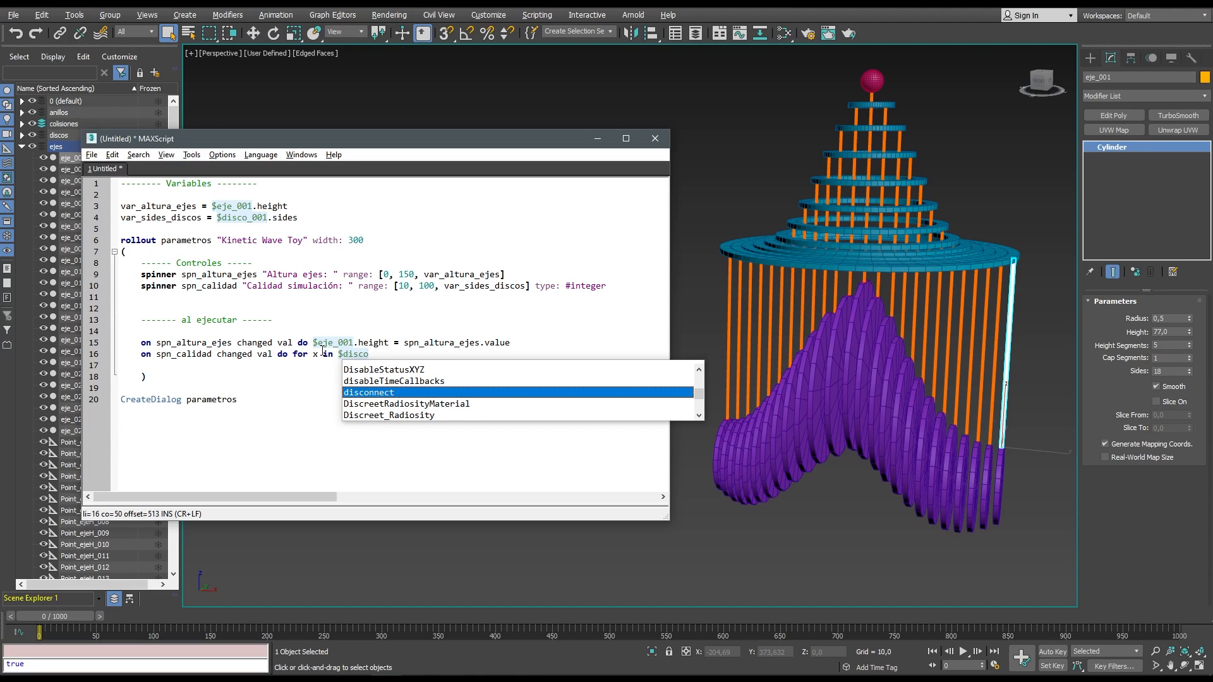
{"action": "type", "text": "*"}
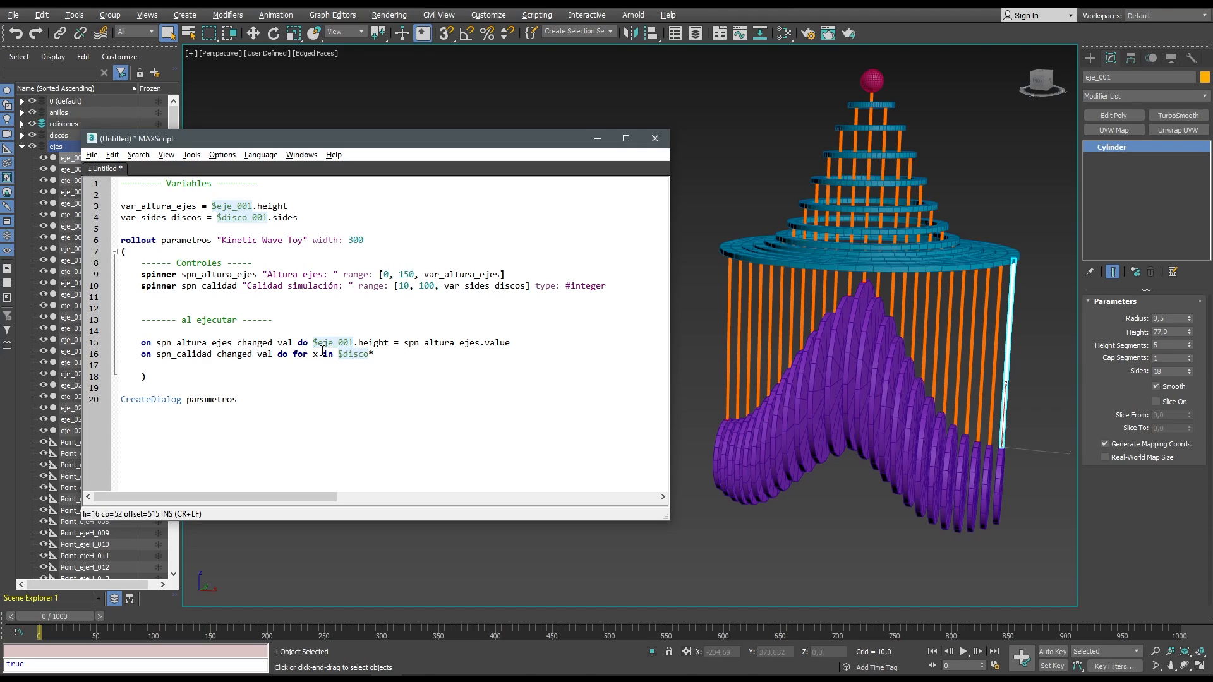
{"action": "type", "text": " do x"}
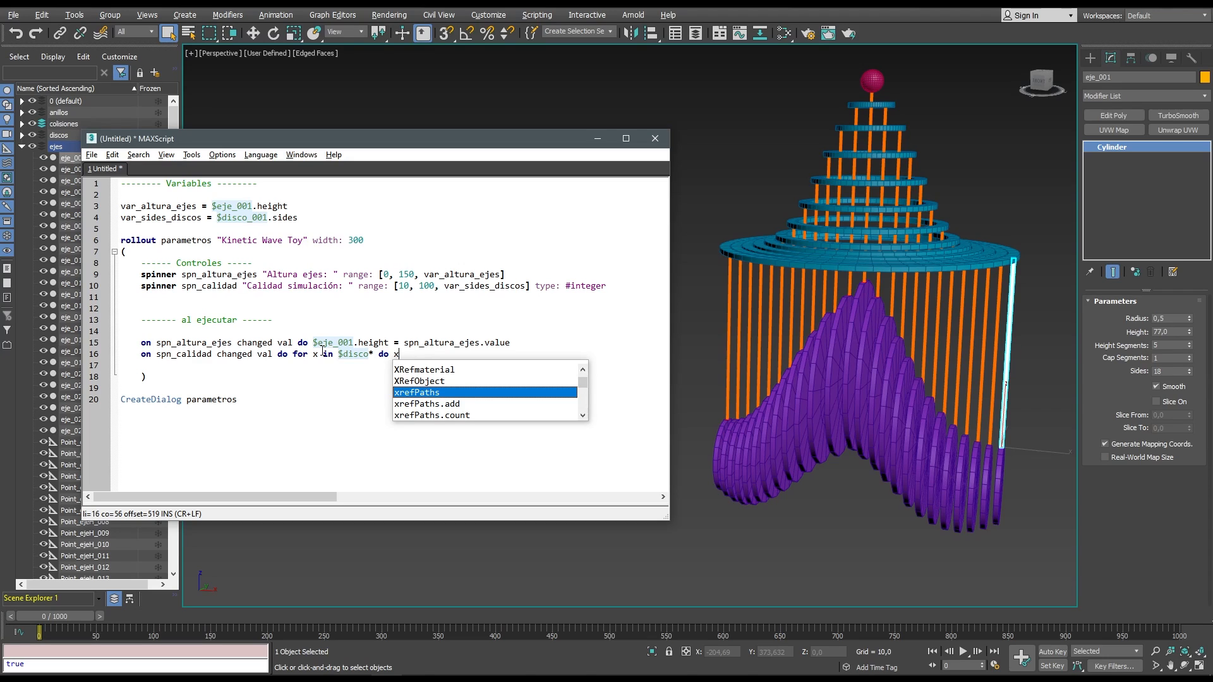
{"action": "type", "text": ".sides"}
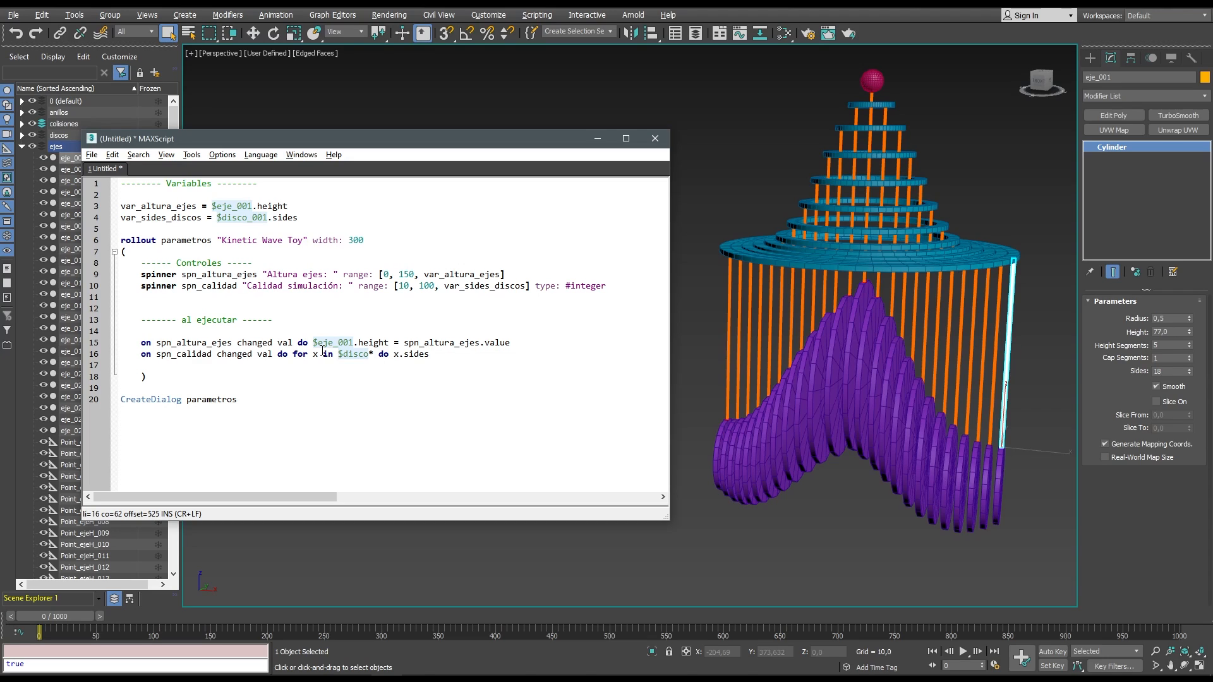
{"action": "type", "text": "=spn"}
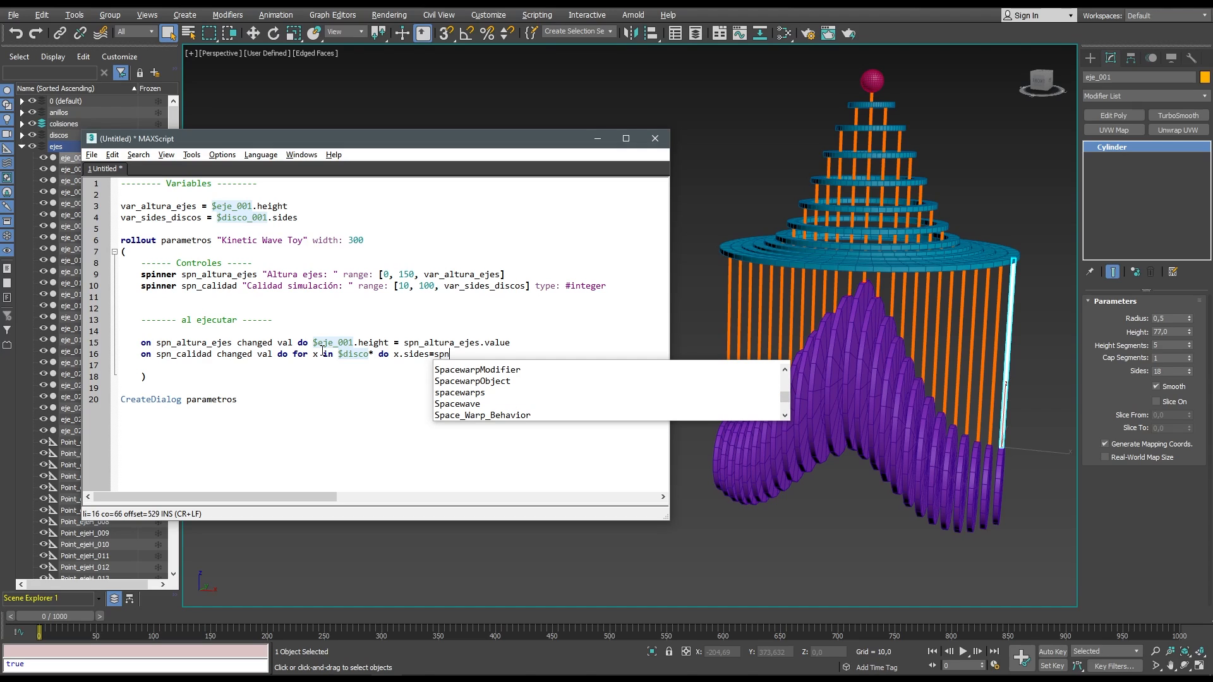
{"action": "type", "text": "_calidad"}
{"action": "left_click", "coordinate": [504, 354]}
{"action": "type", "text": "."}
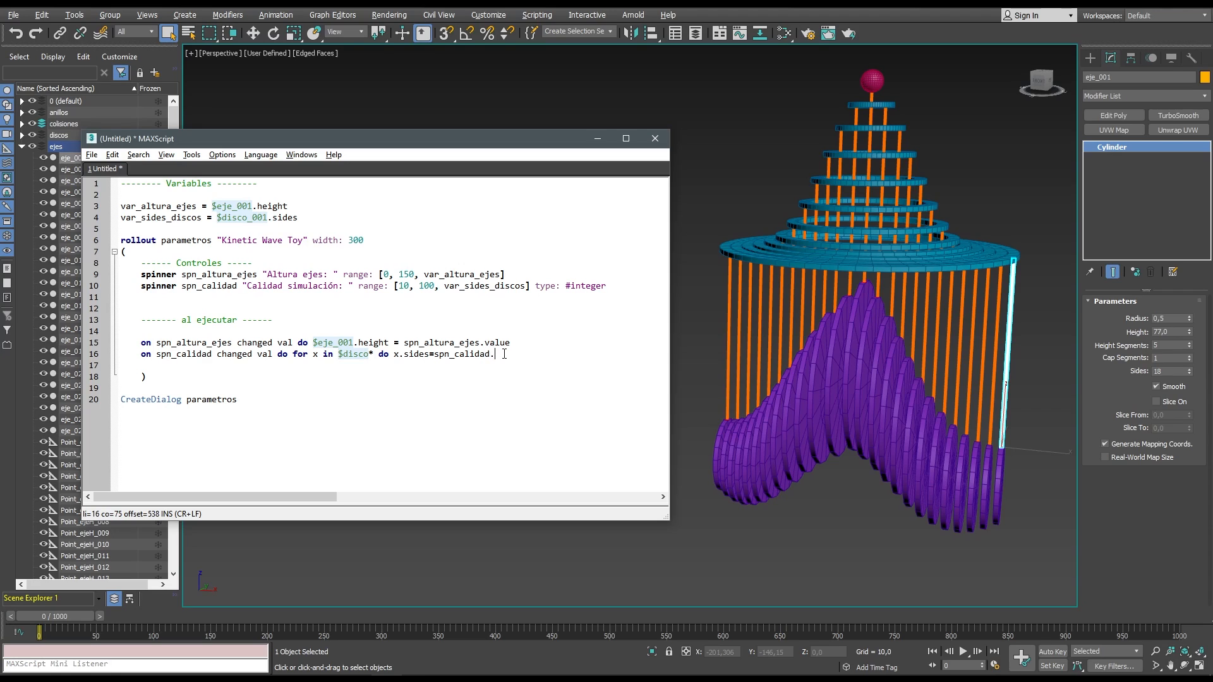
{"action": "type", "text": "value"}
Evaluate the script and try the Calidad simulación spinner at 100 and 10 in the Kinetic Wave Toy dialog.
{"action": "key", "text": "ctrl+e"}
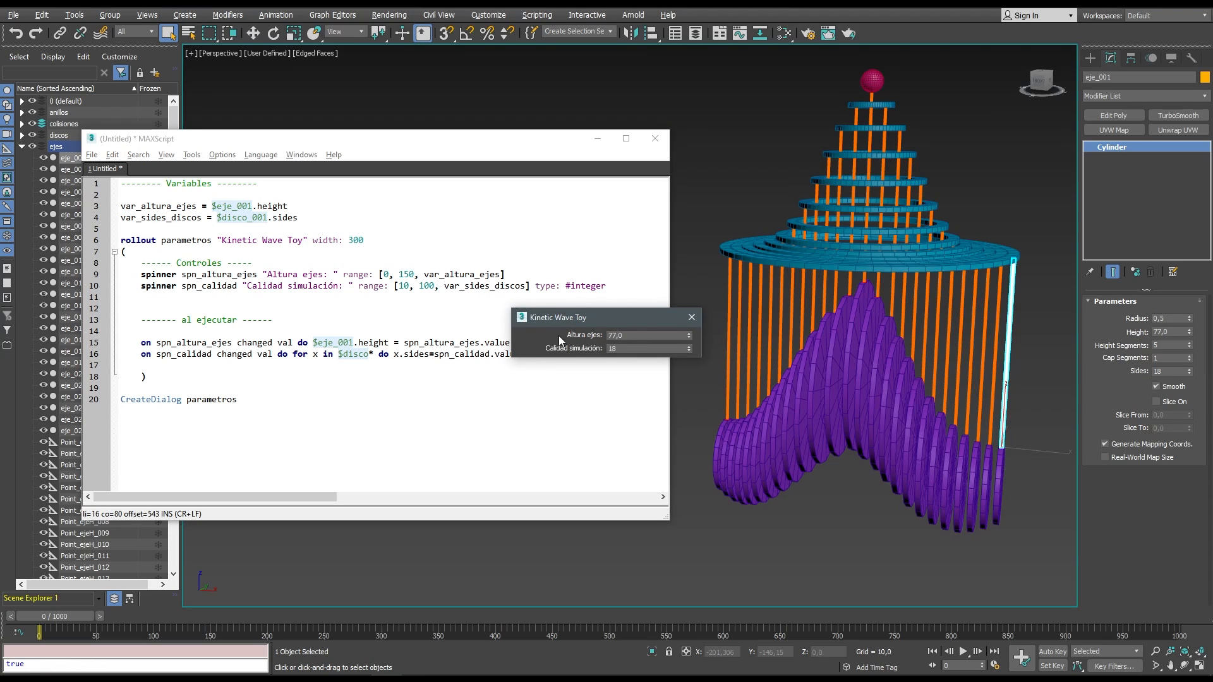
{"action": "left_click_drag", "start_coordinate": [567, 318], "coordinate": [458, 370]}
{"action": "double_click", "coordinate": [518, 386]}
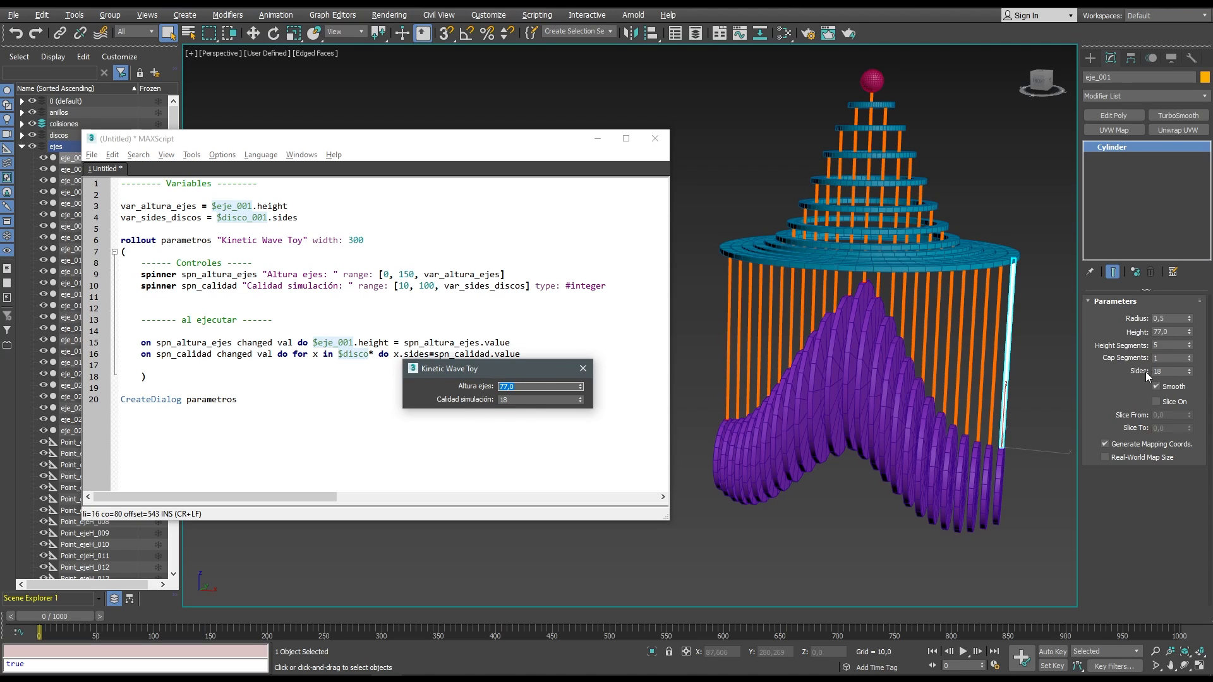
{"action": "left_click", "coordinate": [581, 397]}
{"action": "left_click_drag", "start_coordinate": [581, 402], "coordinate": [572, 341]}
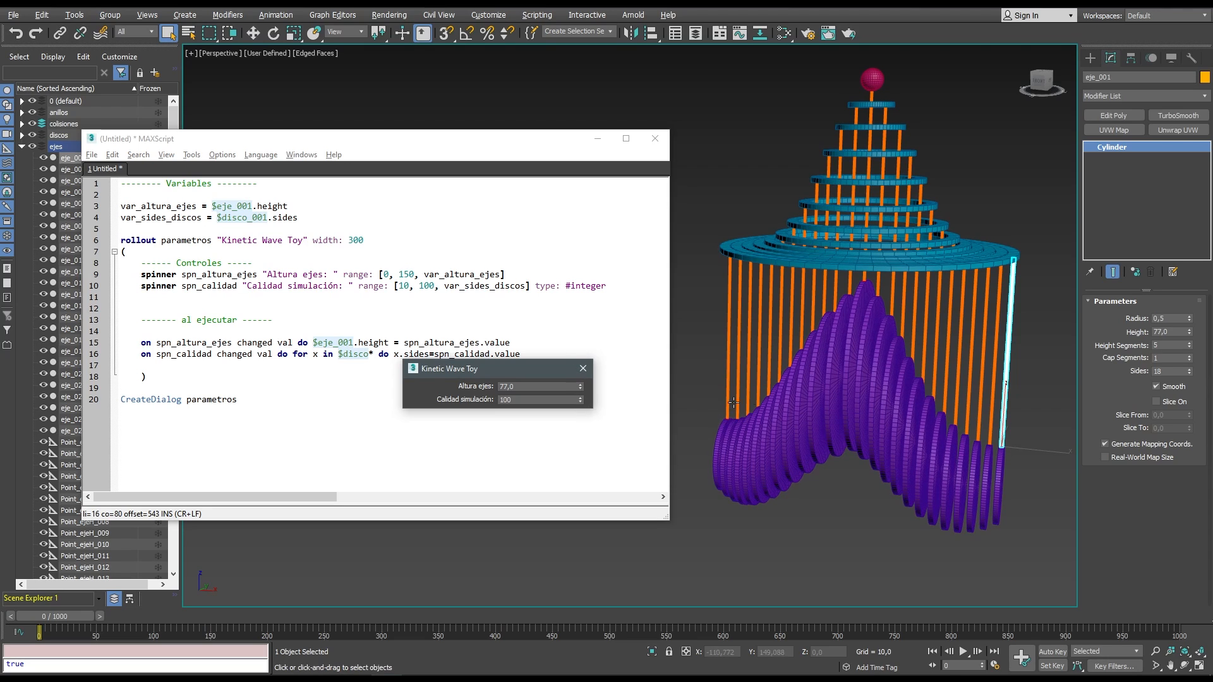
{"action": "left_click_drag", "start_coordinate": [580, 401], "coordinate": [592, 516]}
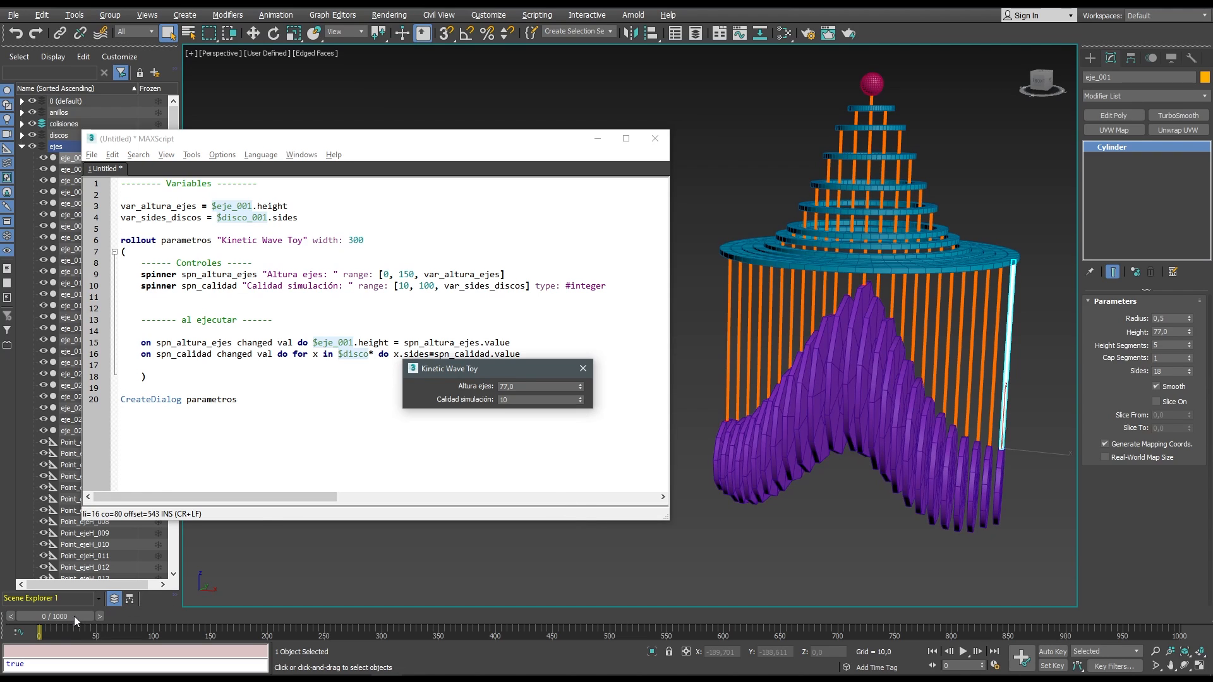
Play the animation from frame 50 with Calidad simulación at 10, and play it again with the spinner at 43.
{"action": "left_click_drag", "start_coordinate": [77, 616], "coordinate": [105, 625]}
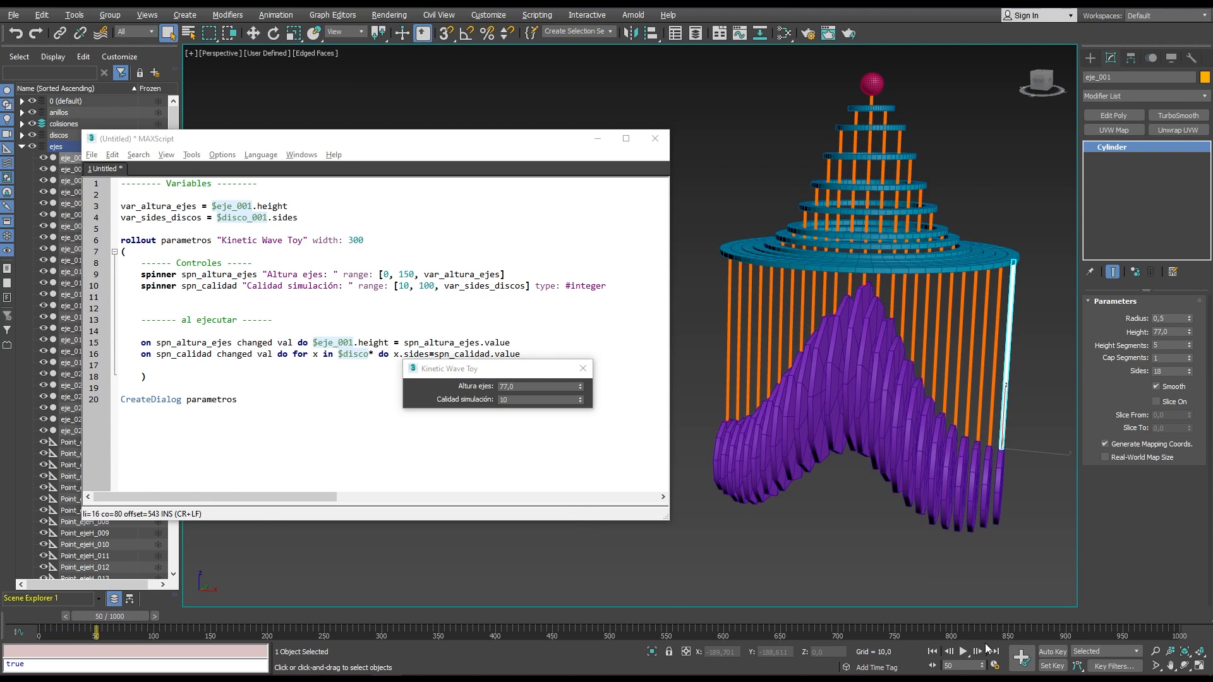
{"action": "left_click", "coordinate": [963, 652]}
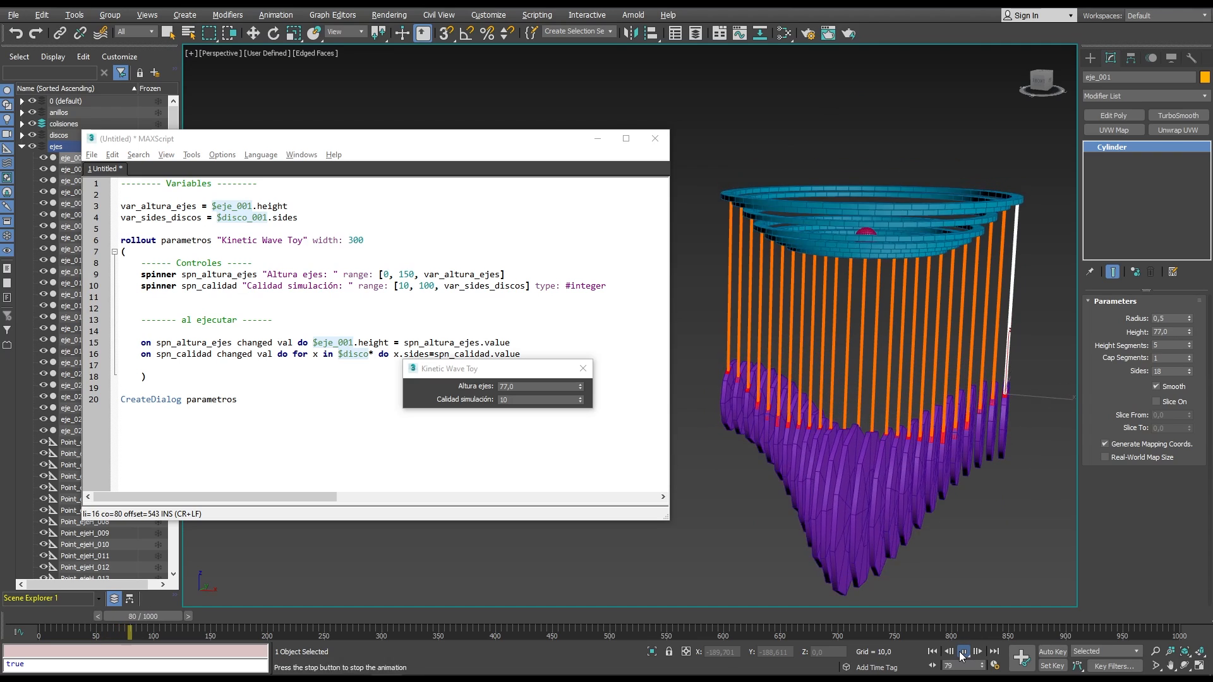
{"action": "left_click", "coordinate": [962, 651]}
{"action": "left_click_drag", "start_coordinate": [580, 400], "coordinate": [581, 381]}
{"action": "left_click", "coordinate": [962, 652]}
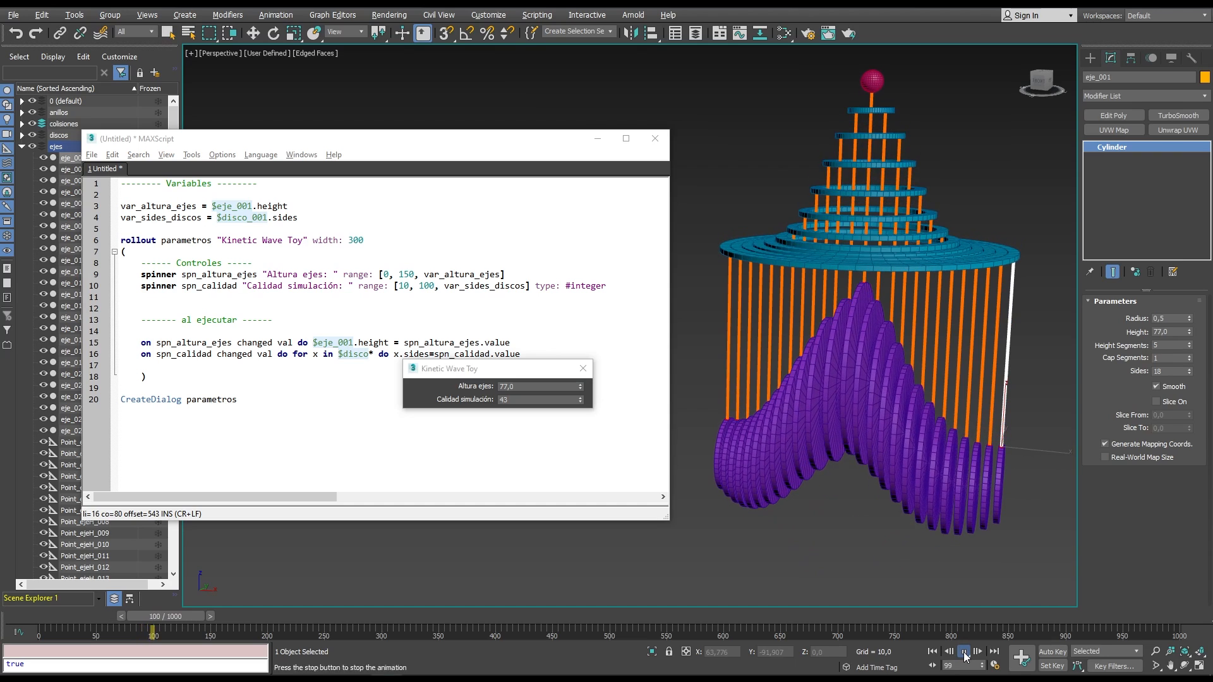
Switch Calidad simulación between its minimum of 10 and values near 97 while the animation plays.
{"action": "left_click", "coordinate": [579, 403]}
{"action": "right_click", "coordinate": [581, 402]}
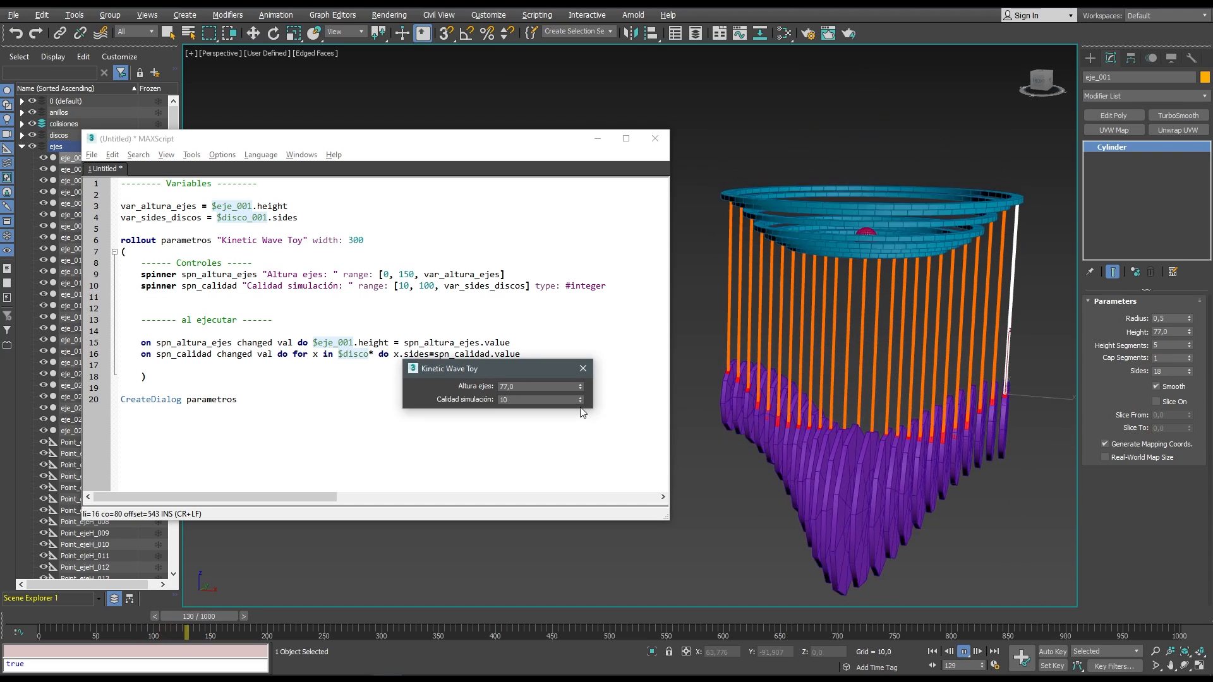
{"action": "left_click", "coordinate": [580, 398]}
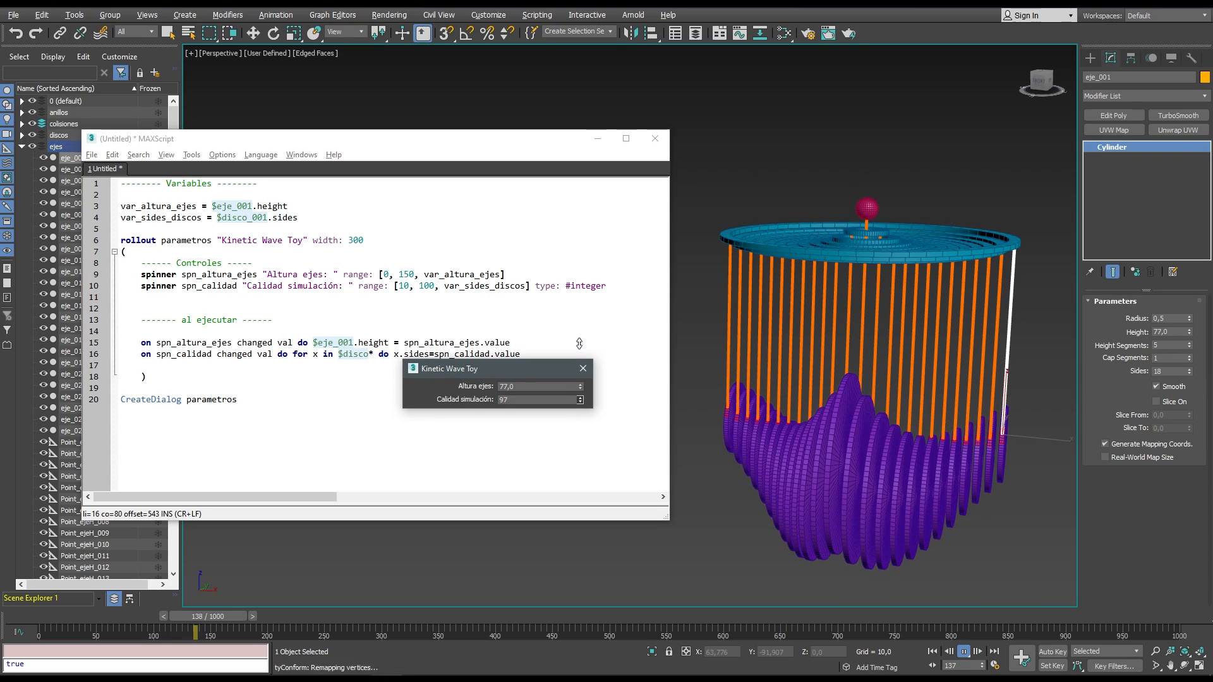
{"action": "right_click", "coordinate": [581, 401]}
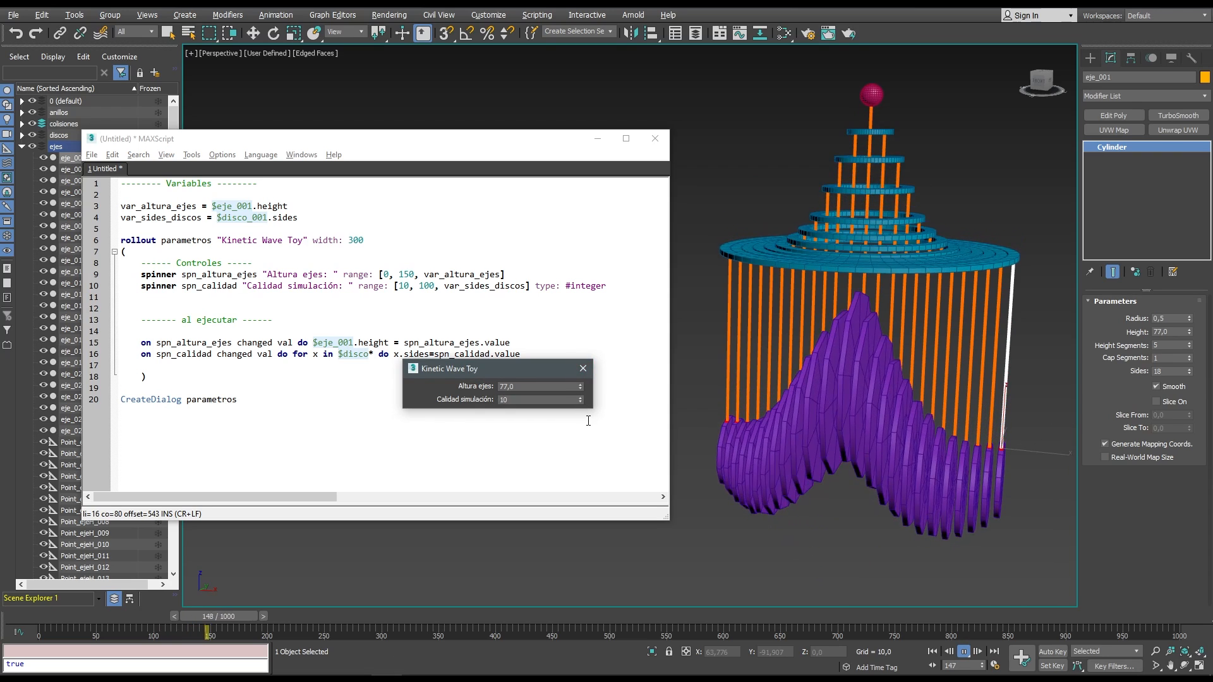
{"action": "left_click_drag", "start_coordinate": [580, 399], "coordinate": [586, 409]}
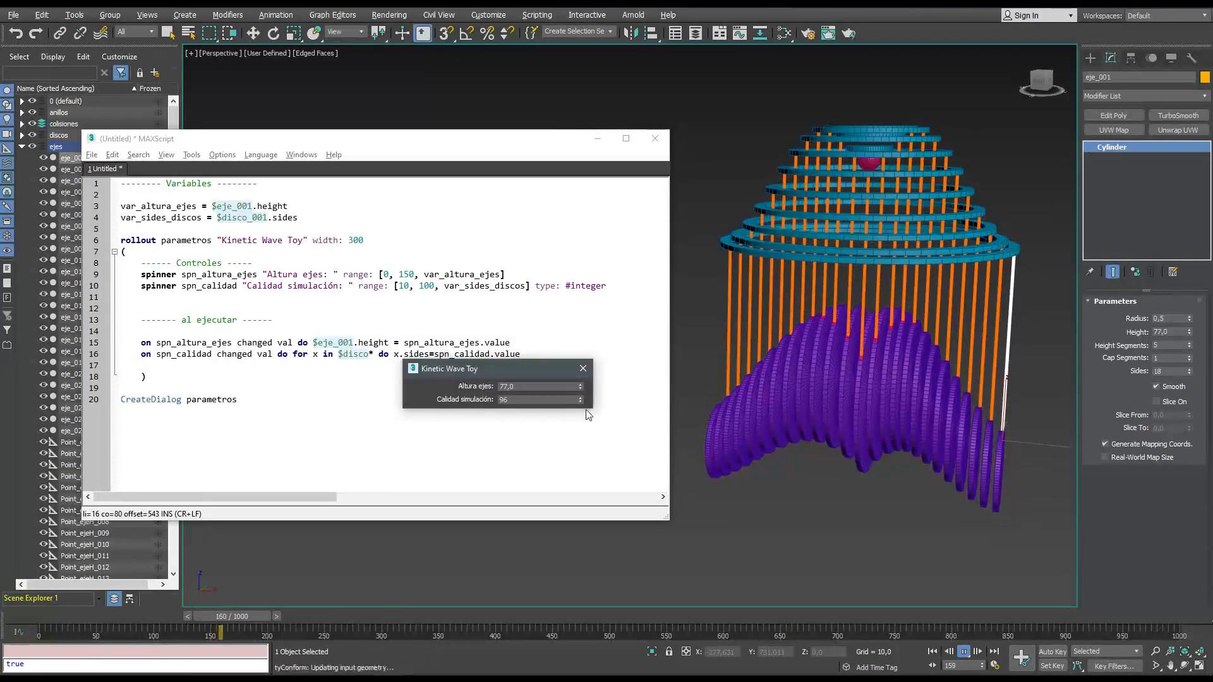
Set Calidad simulación to 20 and then to 15 during playback.
{"action": "type", "text": "20"}
{"action": "key", "text": "Return"}
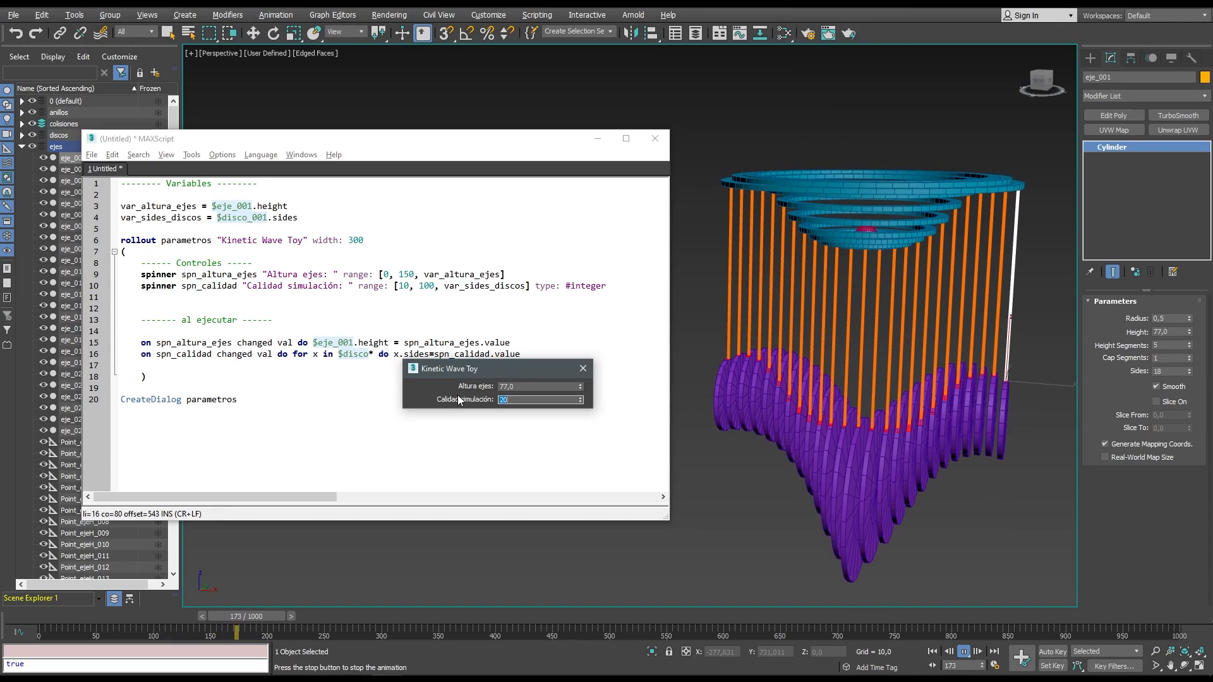
{"action": "type", "text": "15"}
{"action": "key", "text": "Return"}
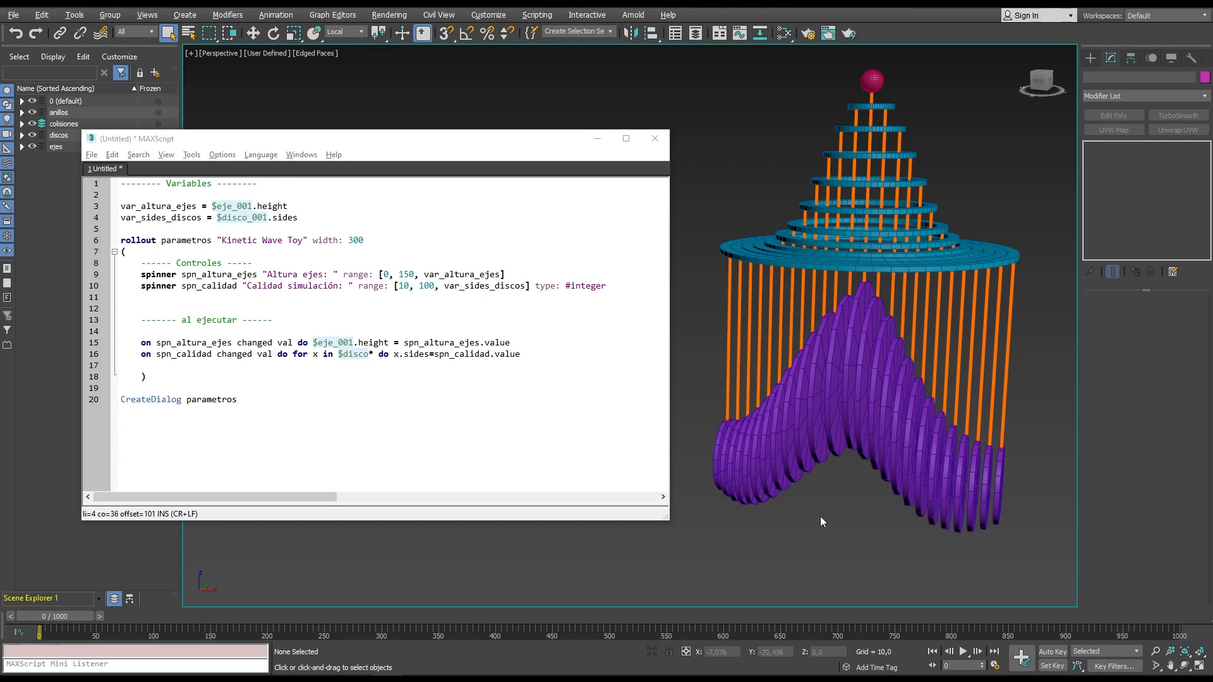
Select disco_001 in the viewport and enable the MacroRecorder in the MAXScript Listener window.
{"action": "left_click", "coordinate": [994, 497]}
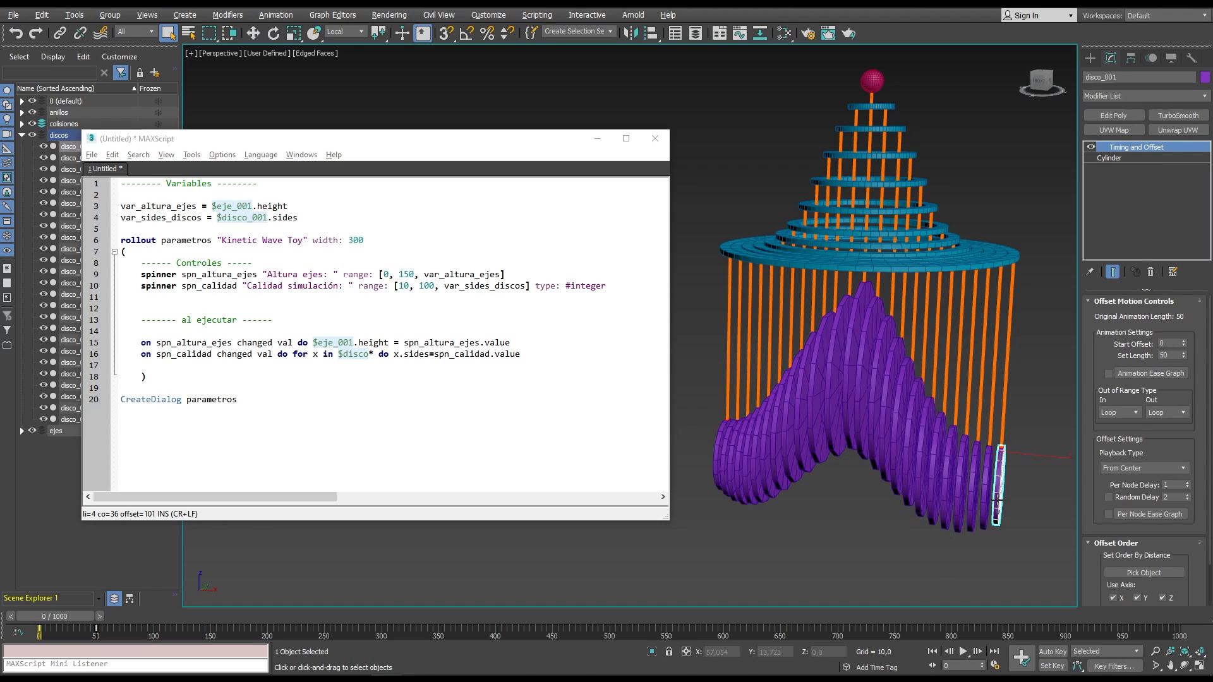
{"action": "double_click", "coordinate": [1172, 355]}
{"action": "right_click", "coordinate": [203, 651]}
{"action": "left_click", "coordinate": [221, 624]}
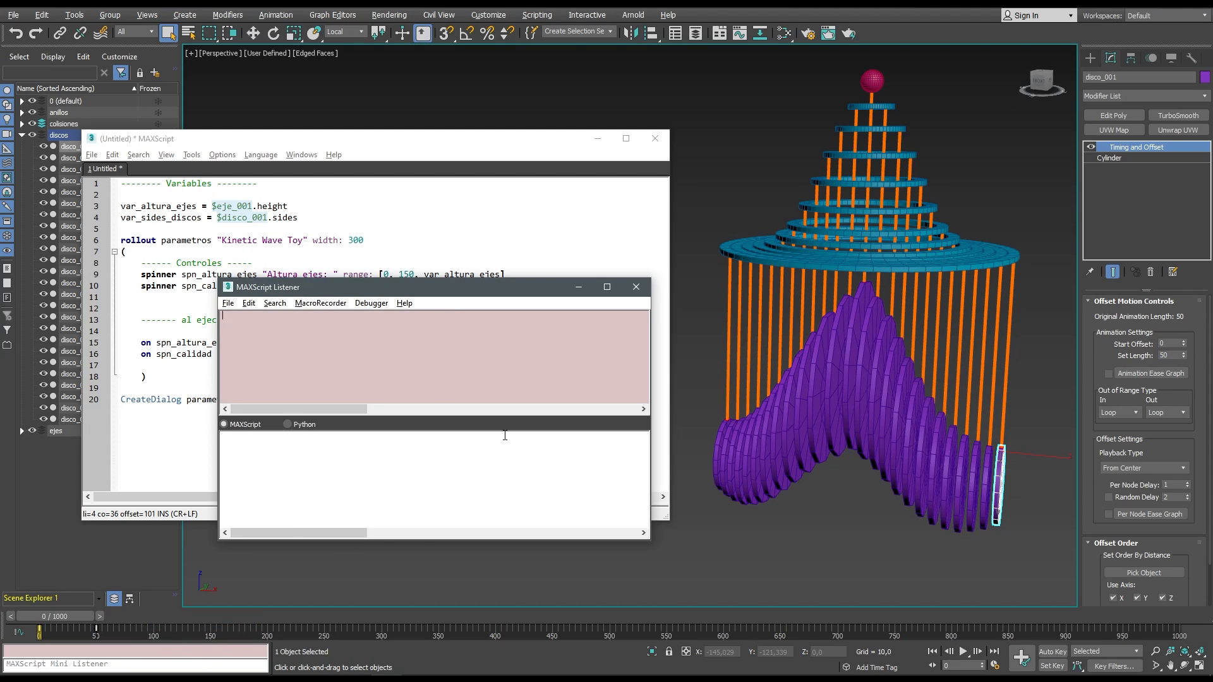
{"action": "left_click", "coordinate": [320, 303]}
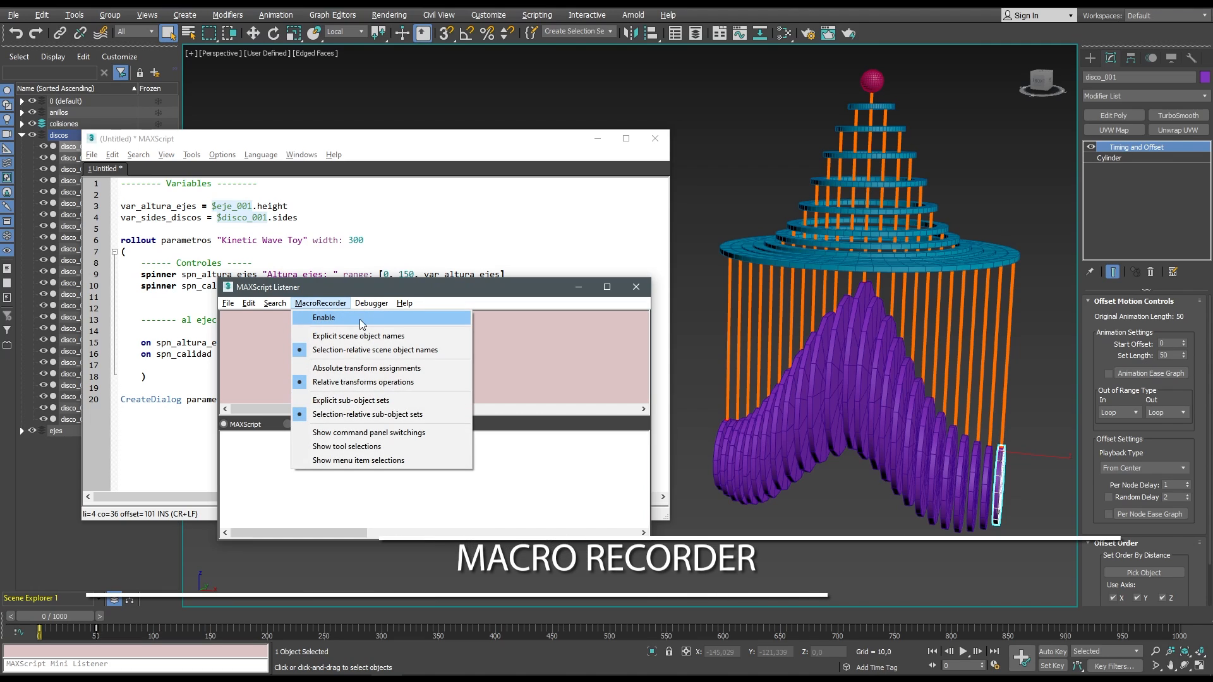
{"action": "left_click", "coordinate": [328, 320]}
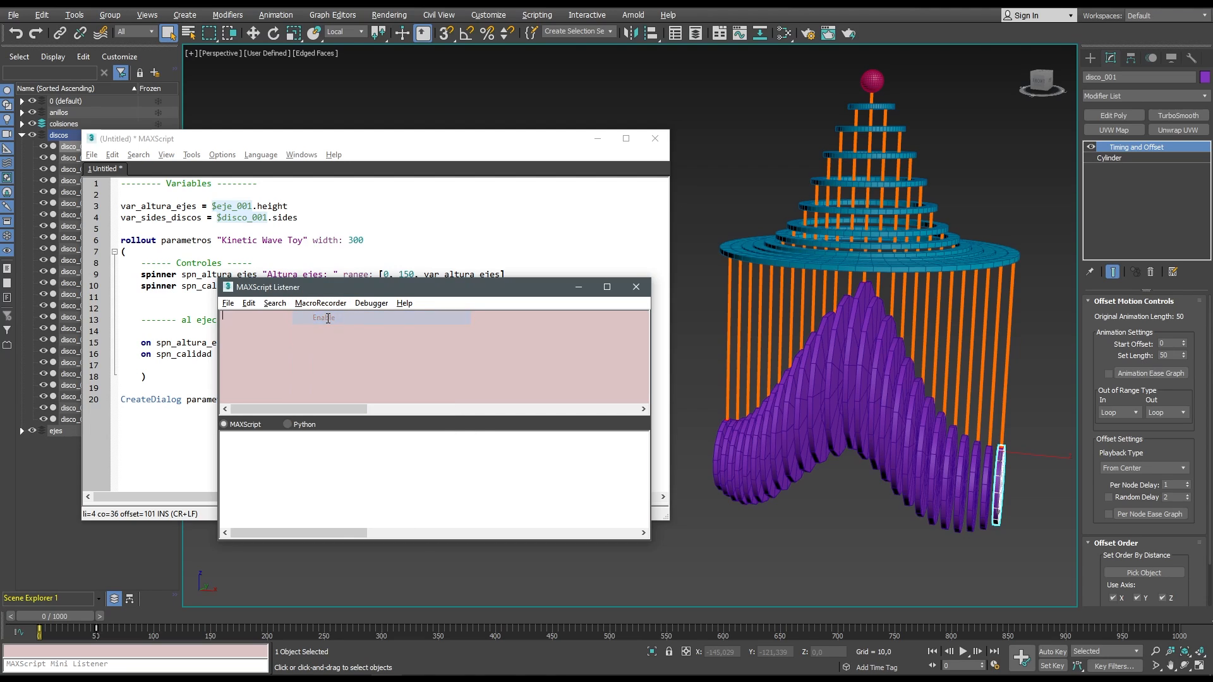
Record a change of disco_001's Set Length to 51 and turn the MacroRecorder off.
{"action": "left_click", "coordinate": [1183, 353]}
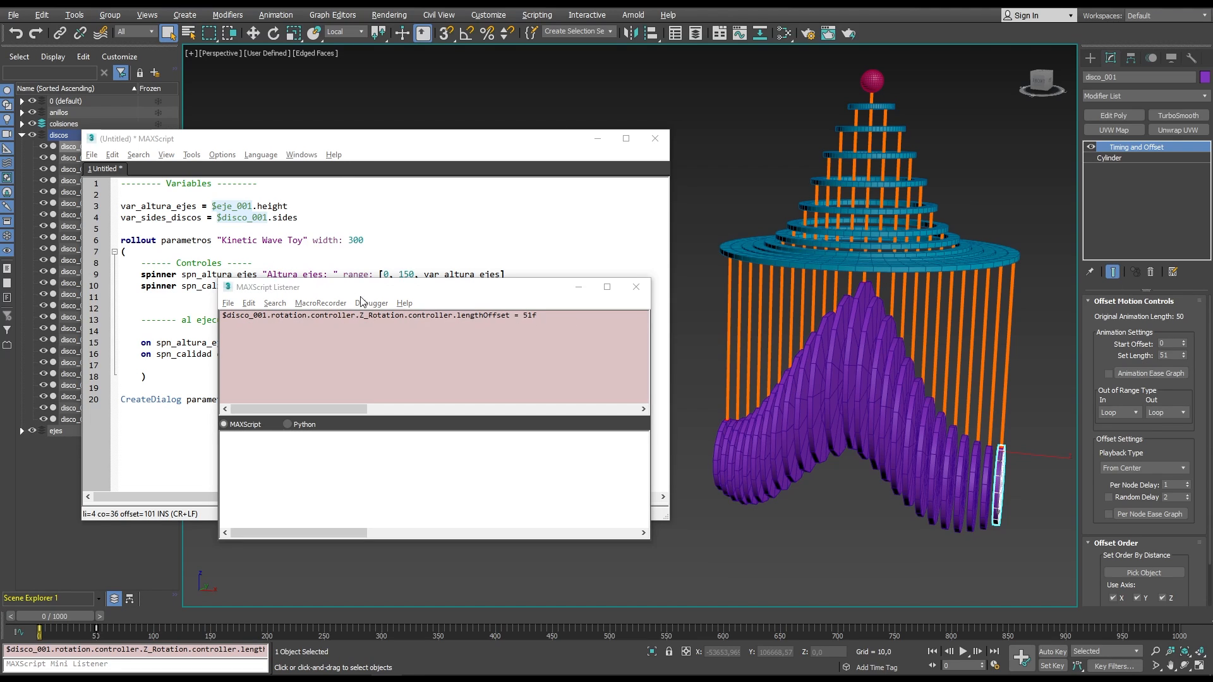
{"action": "left_click", "coordinate": [321, 303]}
{"action": "left_click", "coordinate": [327, 318]}
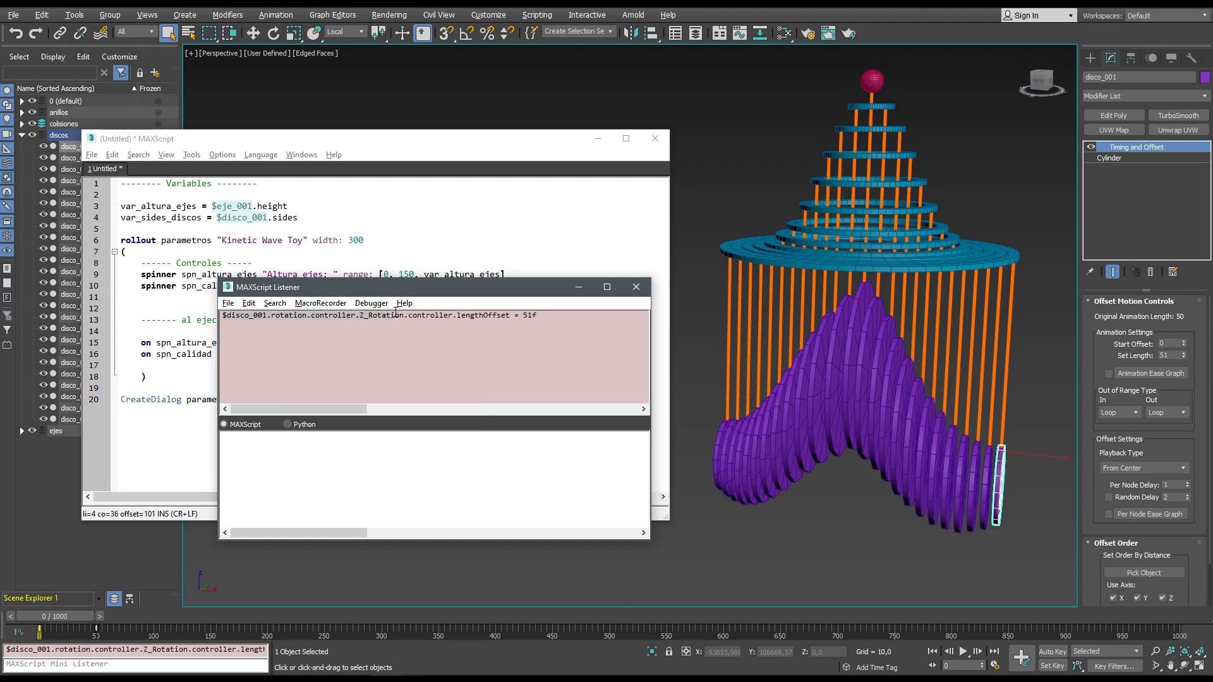
Copy the property path "$disco_001.rotation.controller.Z_Rotation.controller.lengthOffset" from the recorded line in the Listener.
{"action": "left_click", "coordinate": [508, 315]}
{"action": "right_click", "coordinate": [501, 315]}
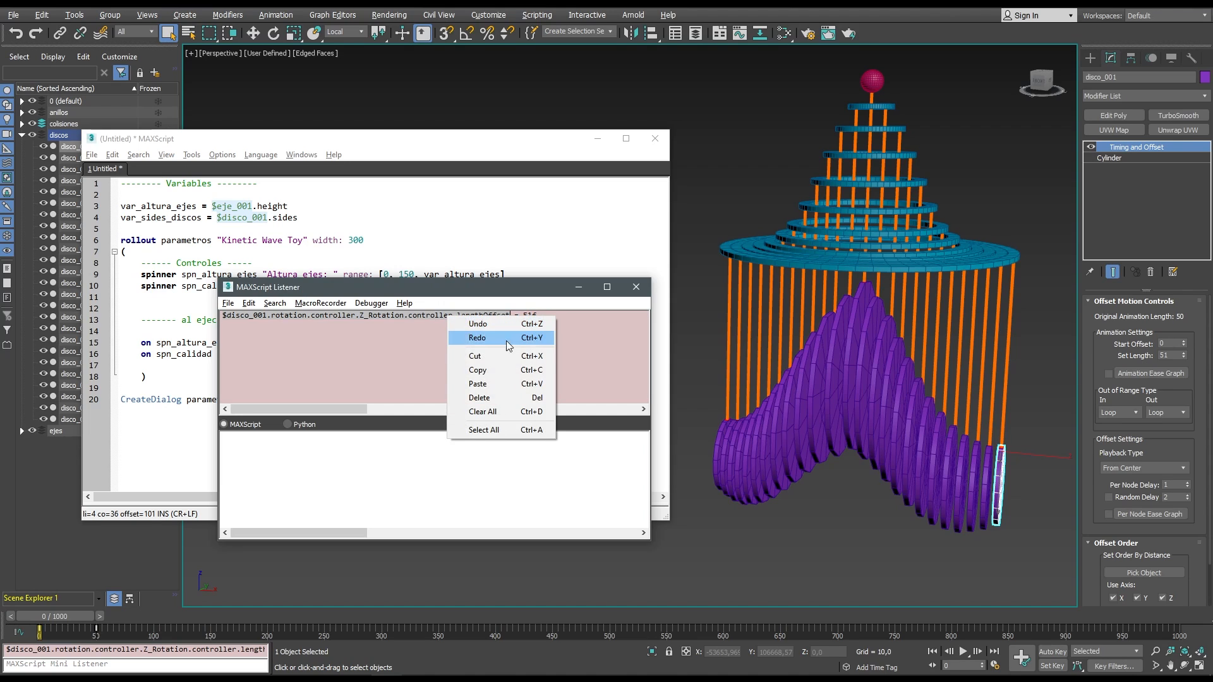
{"action": "left_click", "coordinate": [501, 369]}
Declare var_speed below the other variables, assigning it the copied path "$disco_001.rotation.controller.Z_Rotation.controller.lengthOffset".
{"action": "left_click", "coordinate": [449, 137]}
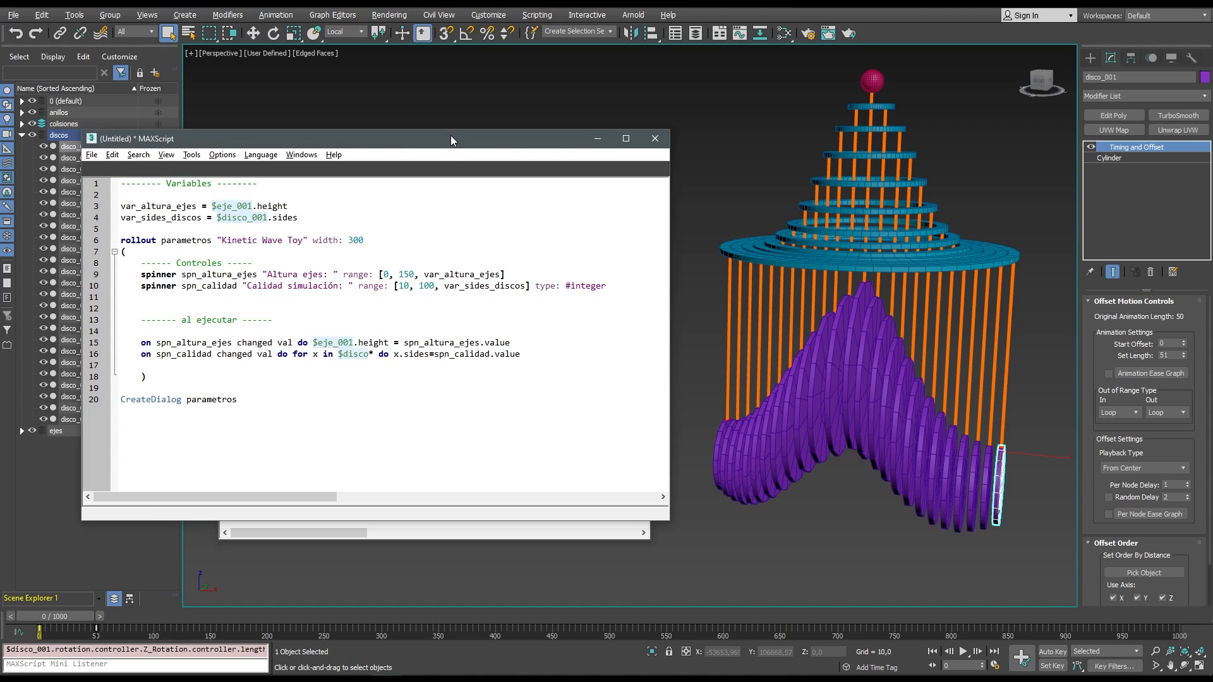
{"action": "left_click", "coordinate": [214, 229]}
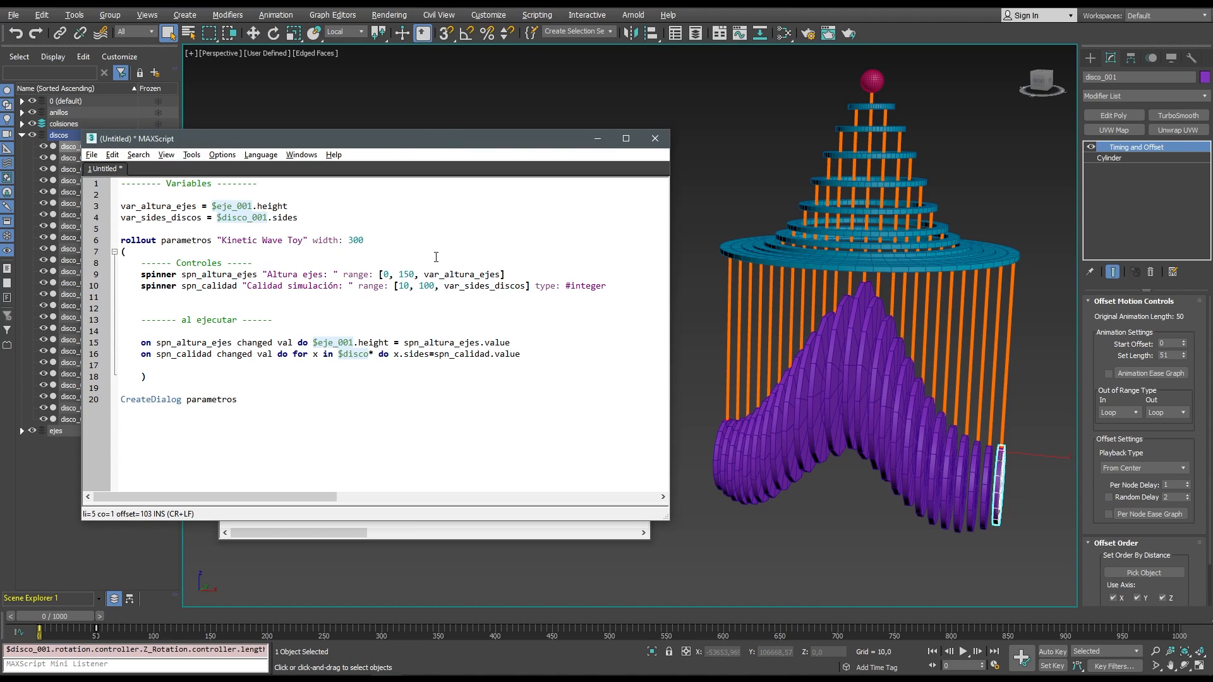
{"action": "type", "text": "var"}
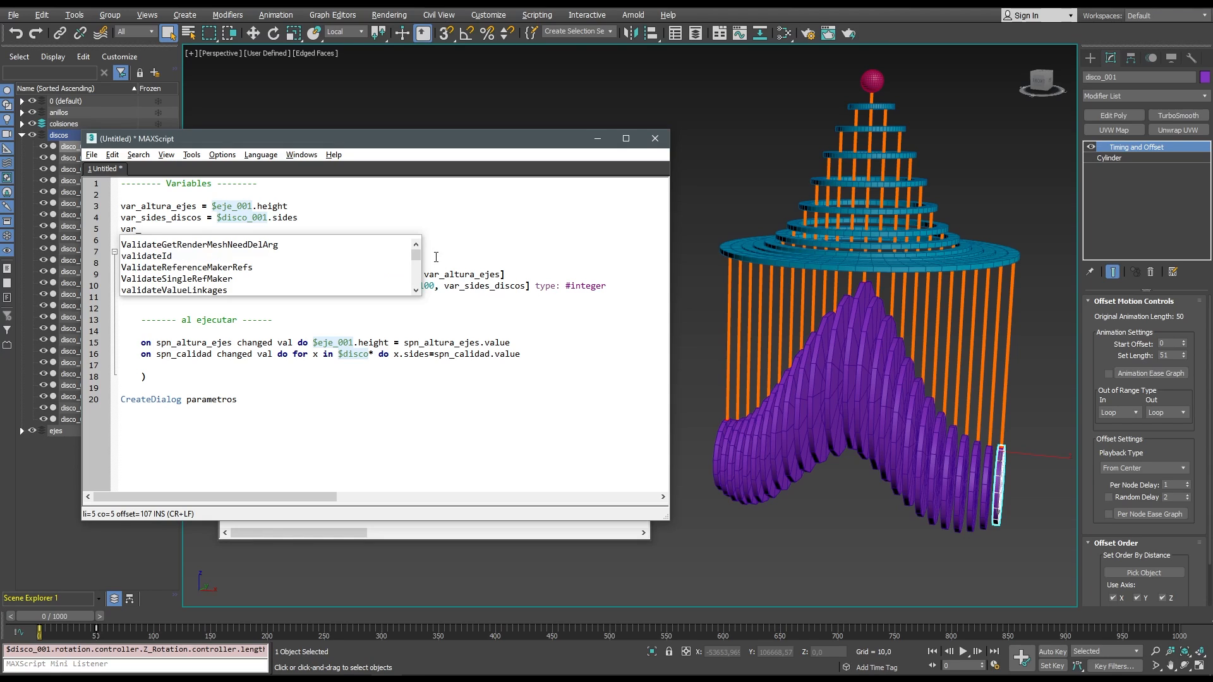
{"action": "type", "text": "_speed ="}
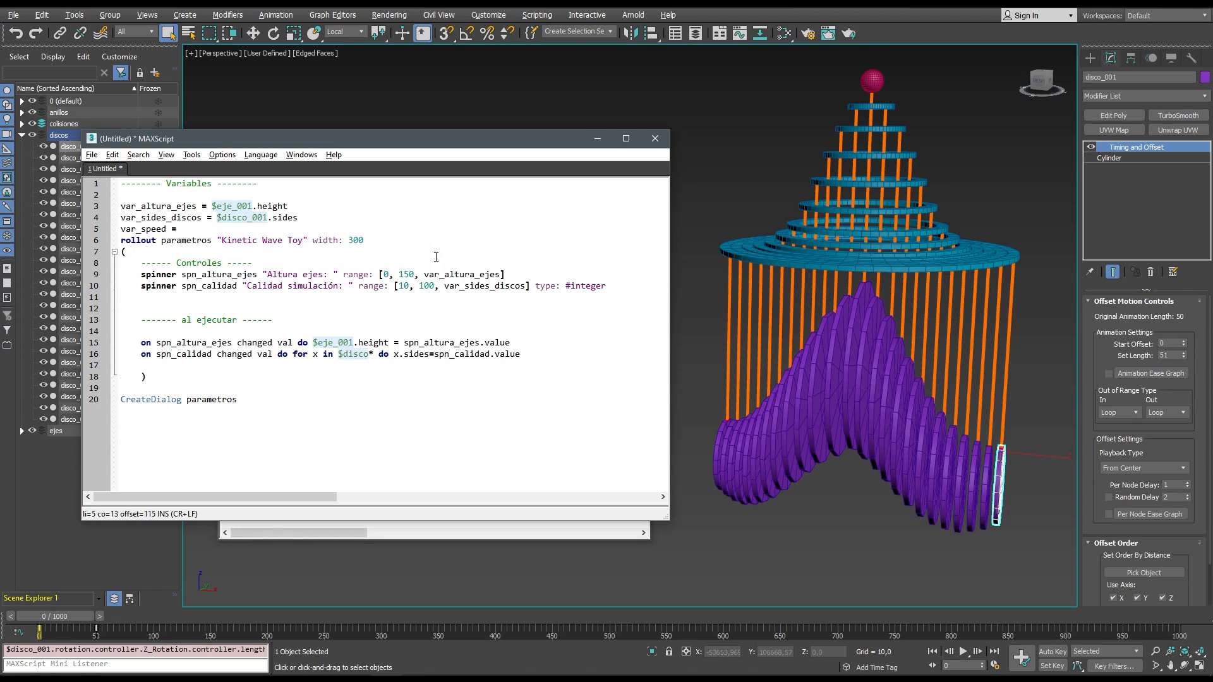
{"action": "key", "text": "ctrl+v"}
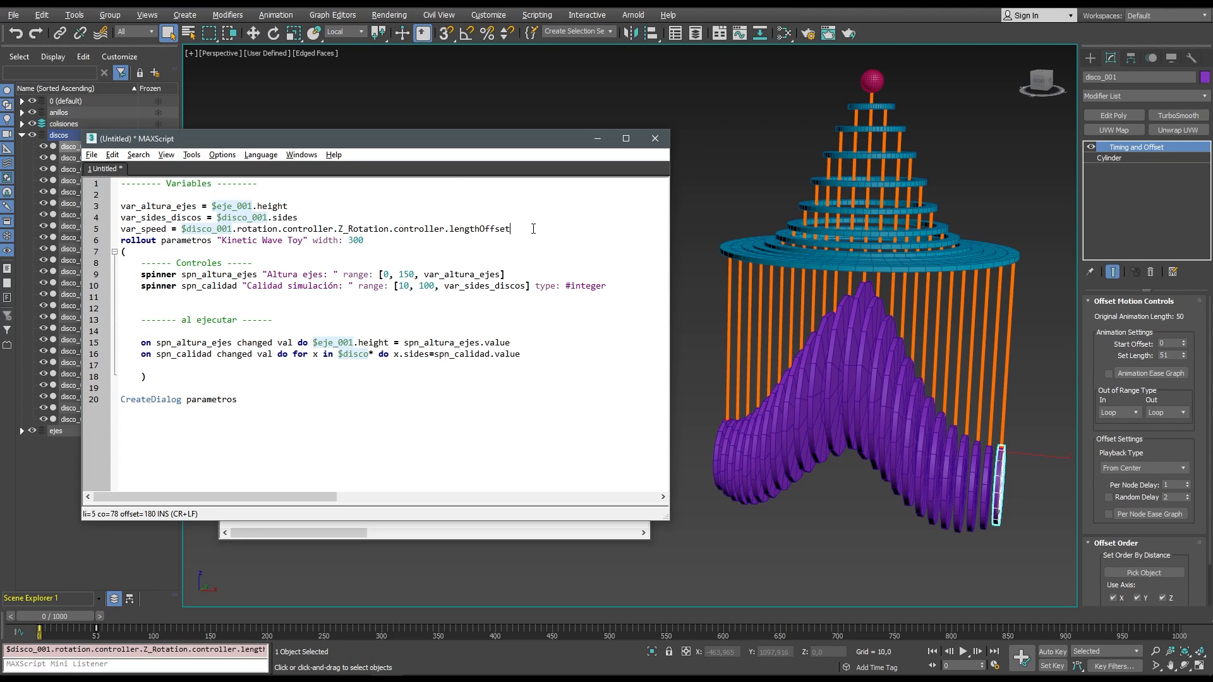
{"action": "key", "text": "Return"}
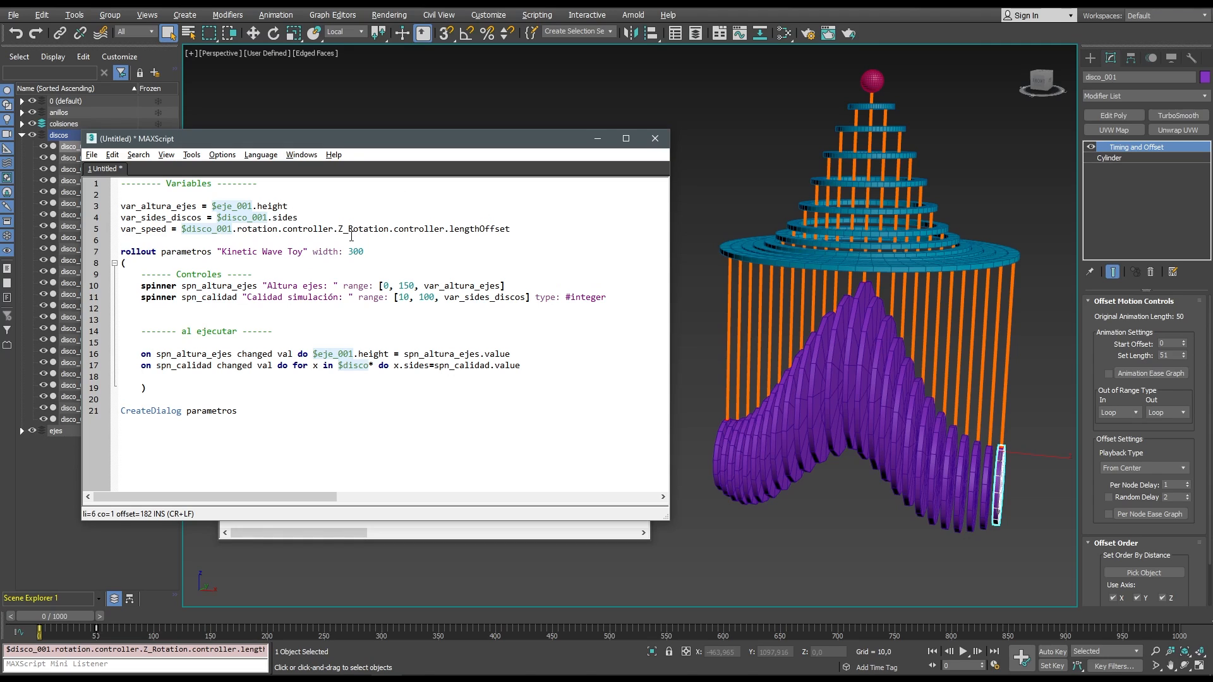
{"action": "left_click_drag", "start_coordinate": [338, 229], "coordinate": [390, 233]}
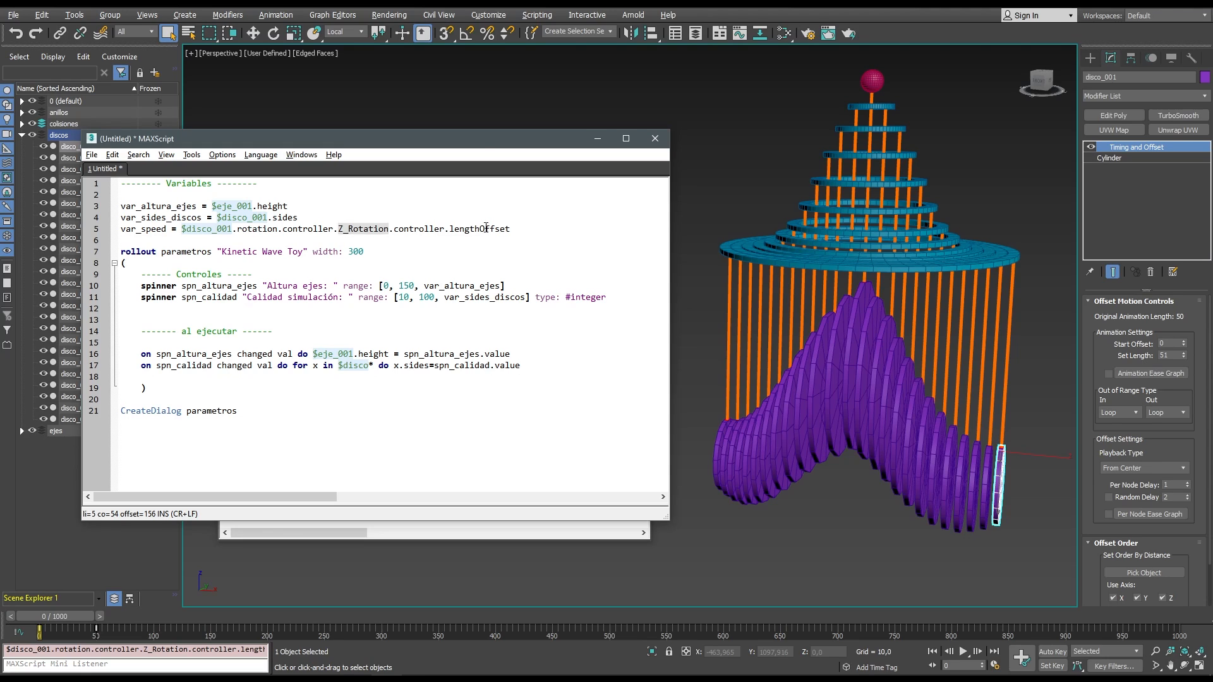
Declare a third spinner named spn_speed with the label "Speed: " under spn_calidad in the Controles section.
{"action": "left_click", "coordinate": [292, 308]}
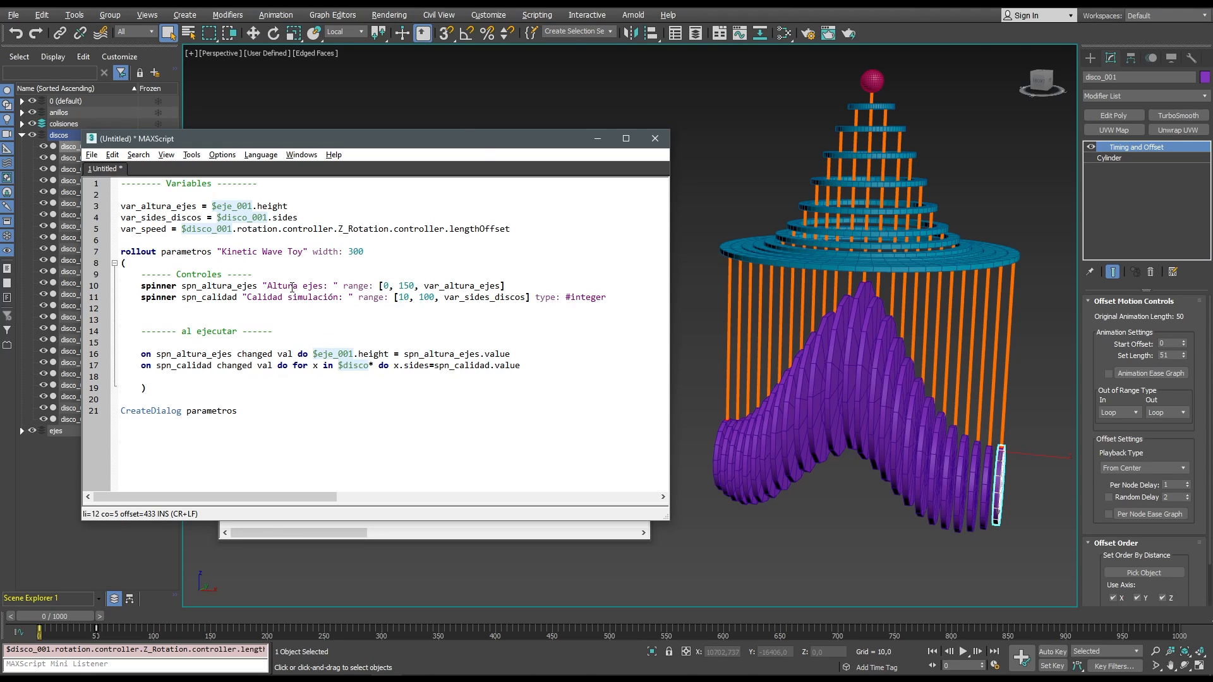
{"action": "type", "text": "spinne"}
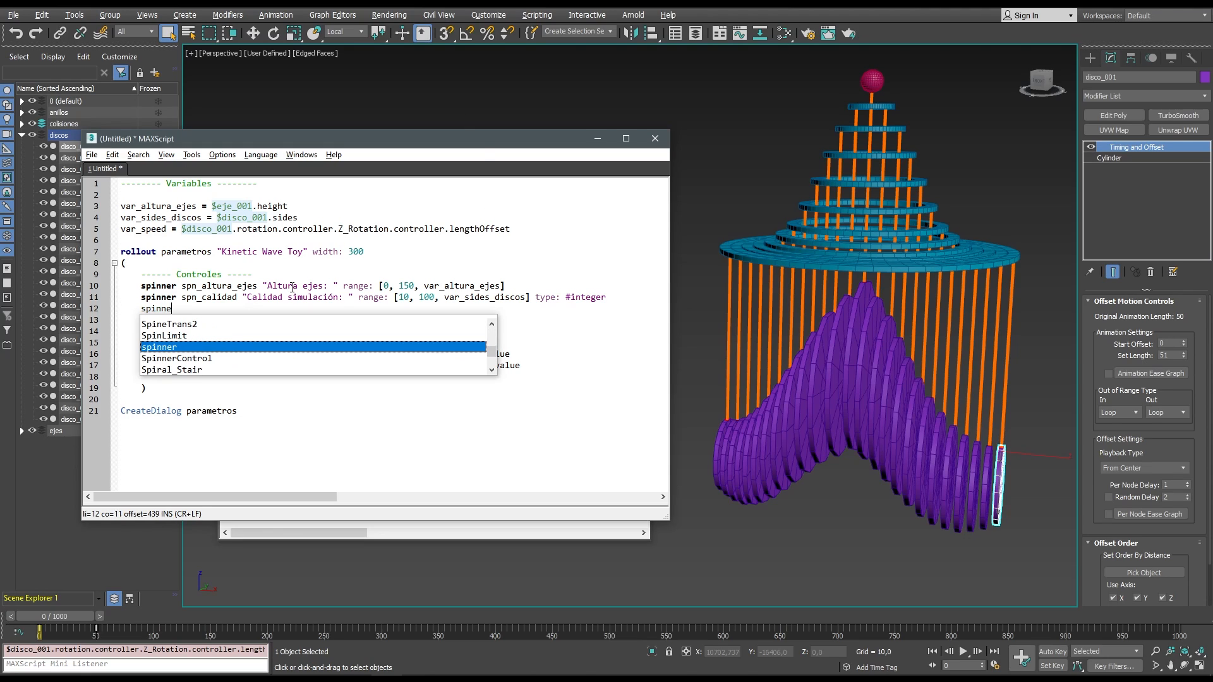
{"action": "type", "text": "r spn"}
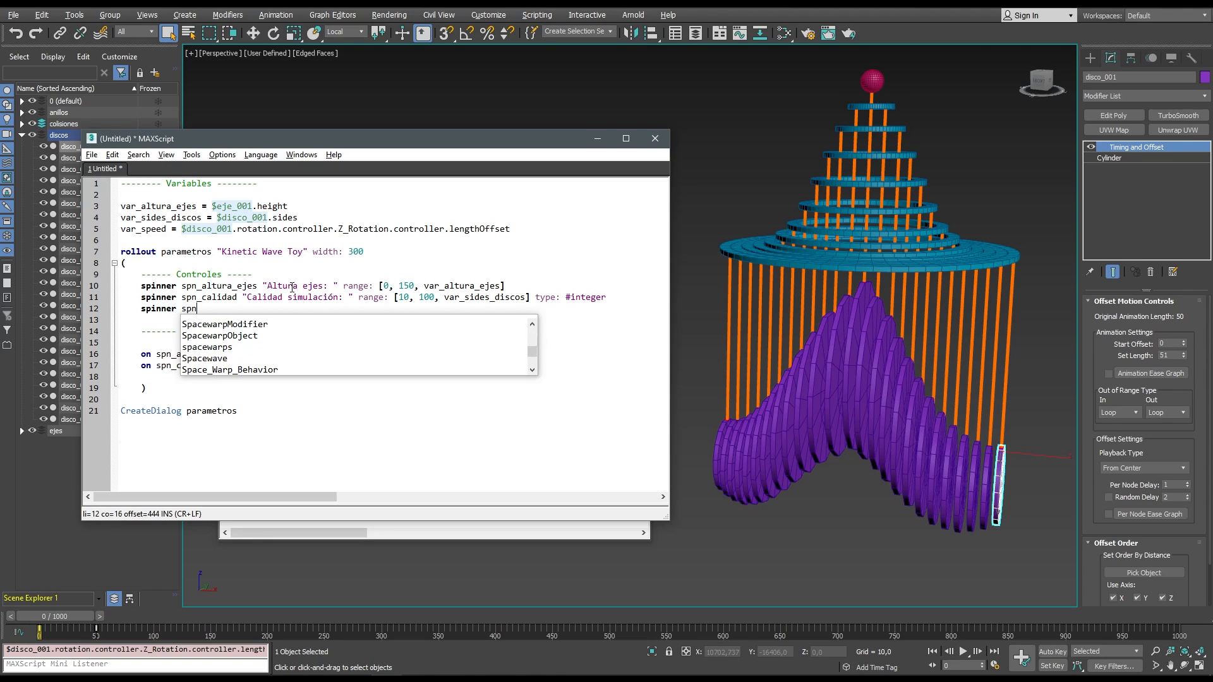
{"action": "type", "text": "_speed \"S"}
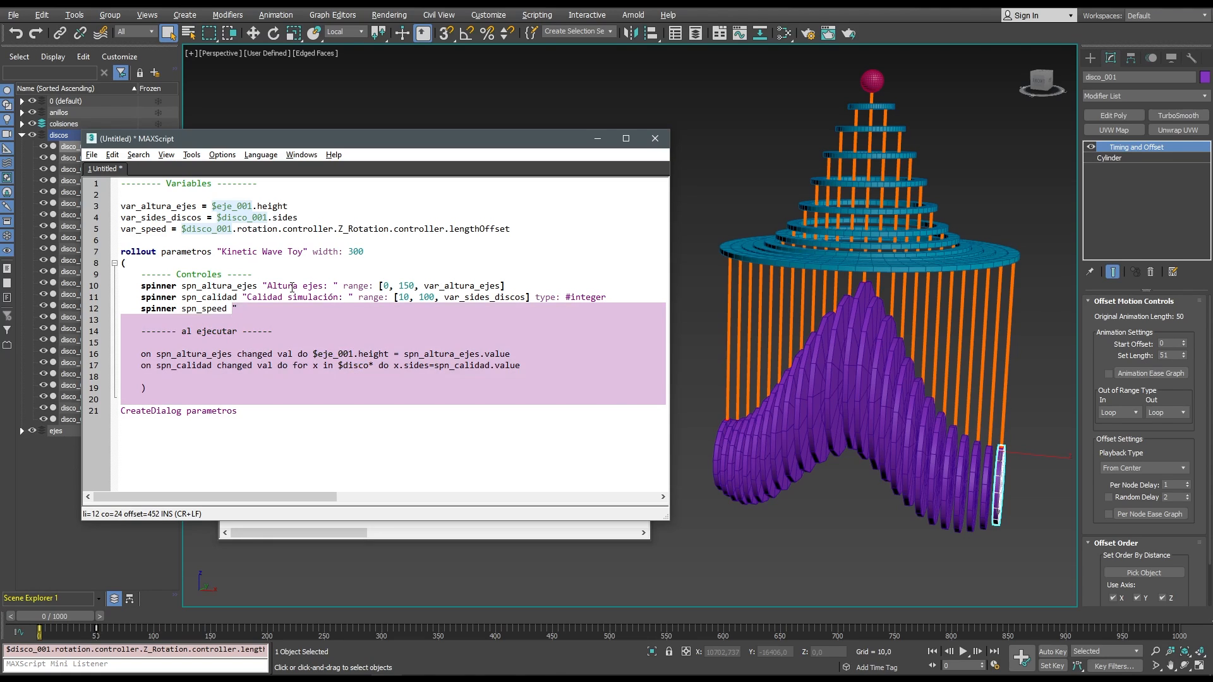
{"action": "type", "text": "pee"}
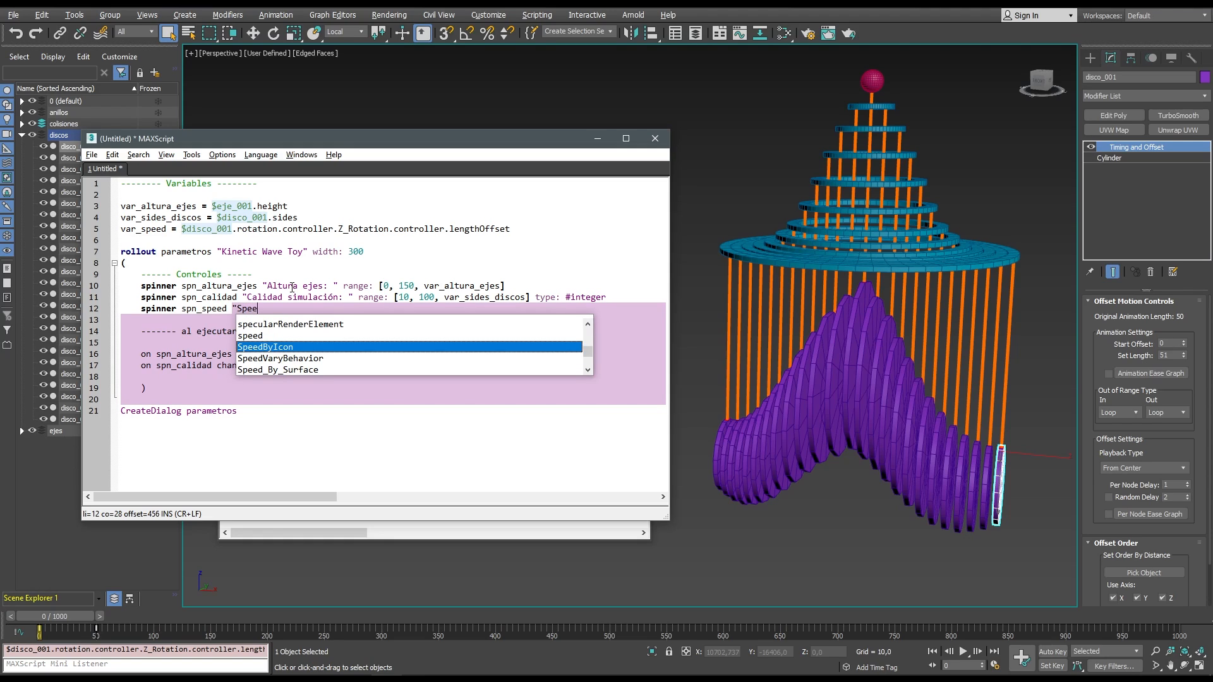
{"action": "type", "text": "d: \" "}
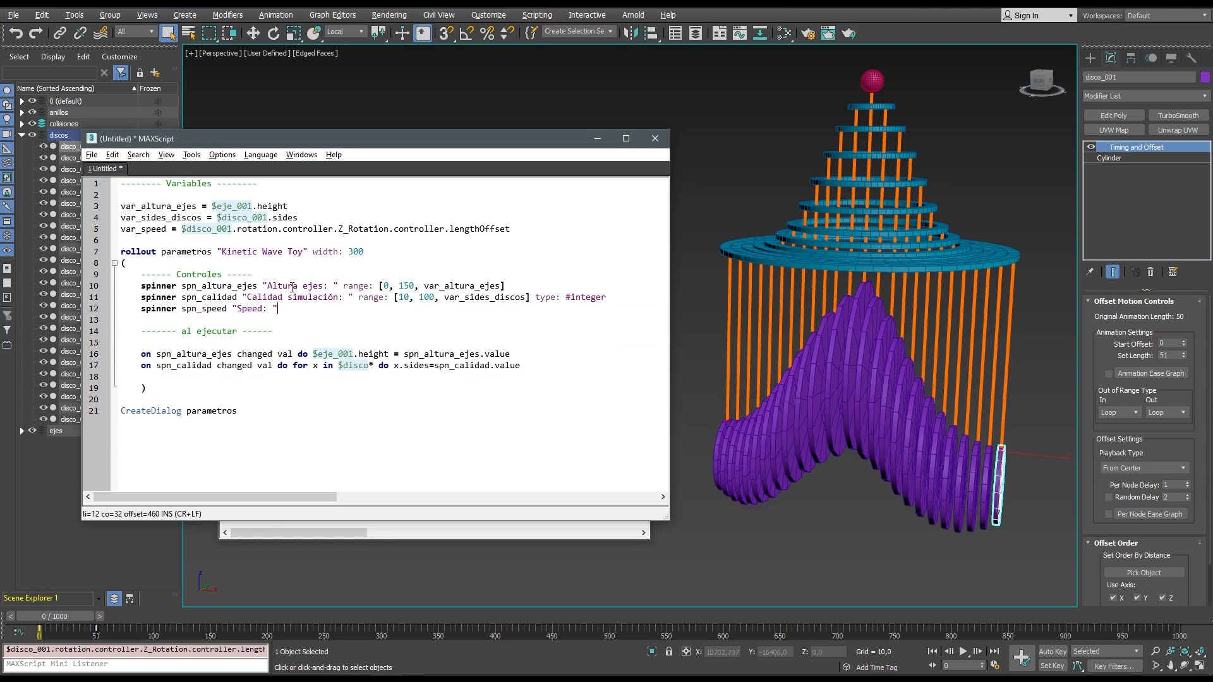
Give spn_speed the range [0, 300, var_speed] and the type #integer.
{"action": "type", "text": "range"}
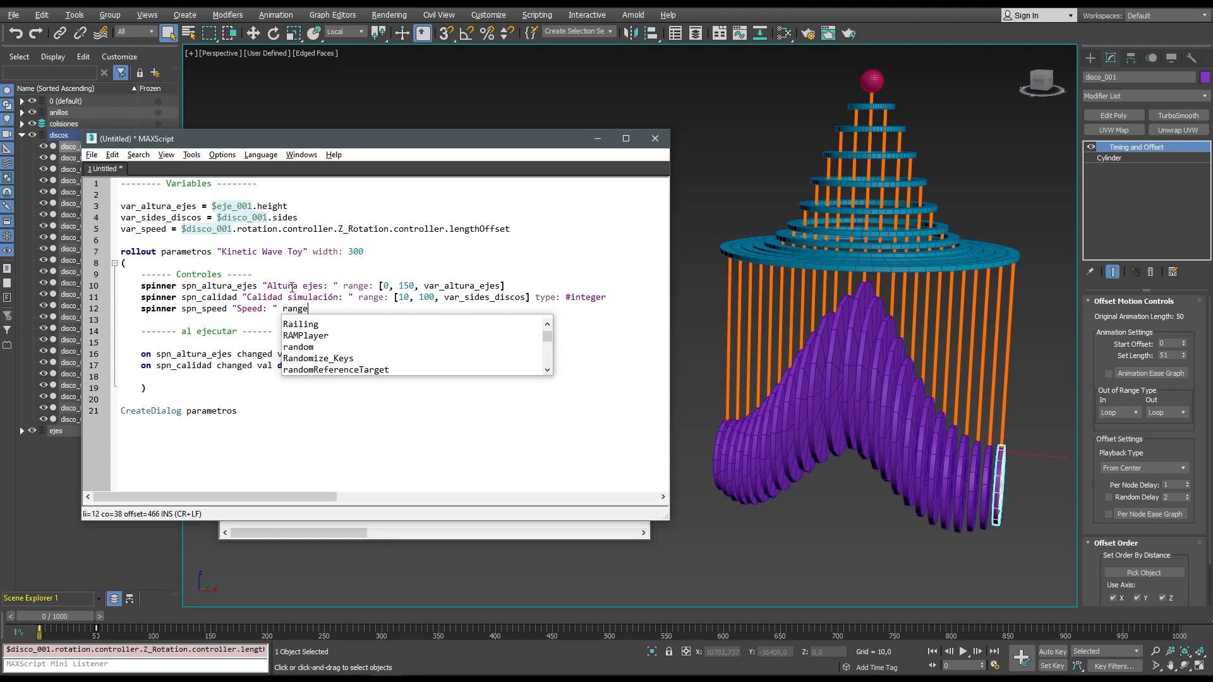
{"action": "type", "text": ":"}
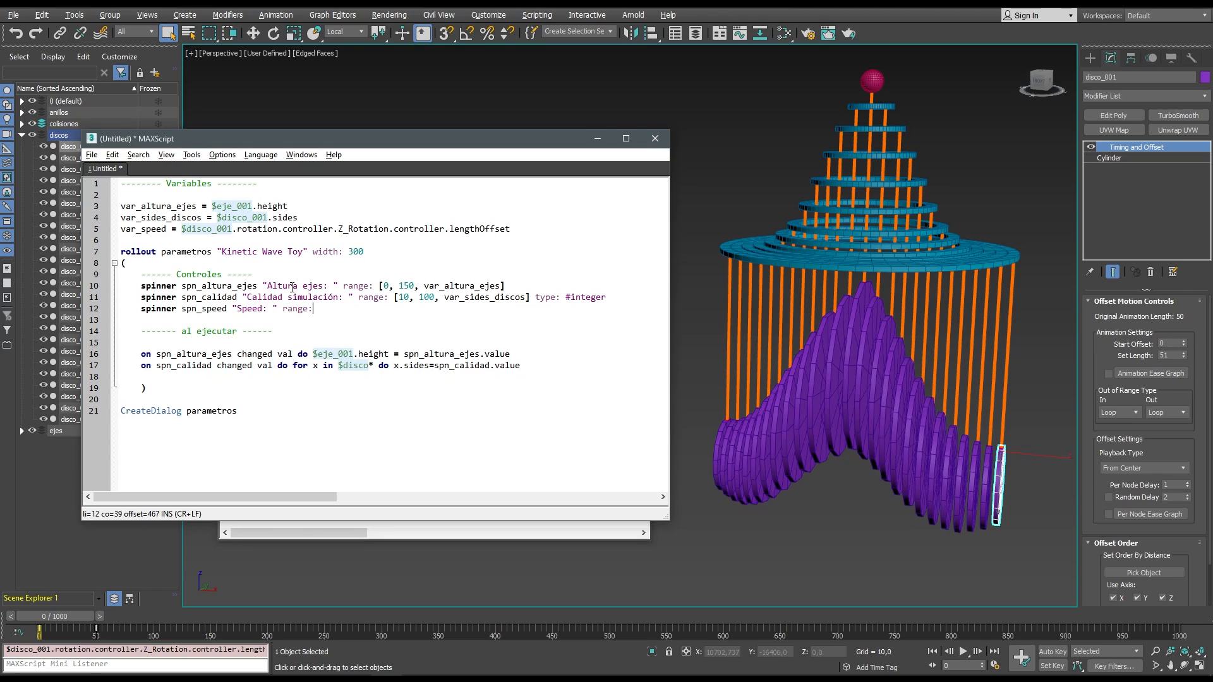
{"action": "type", "text": " [0, 300,"}
{"action": "left_click_drag", "start_coordinate": [167, 229], "coordinate": [121, 230]}
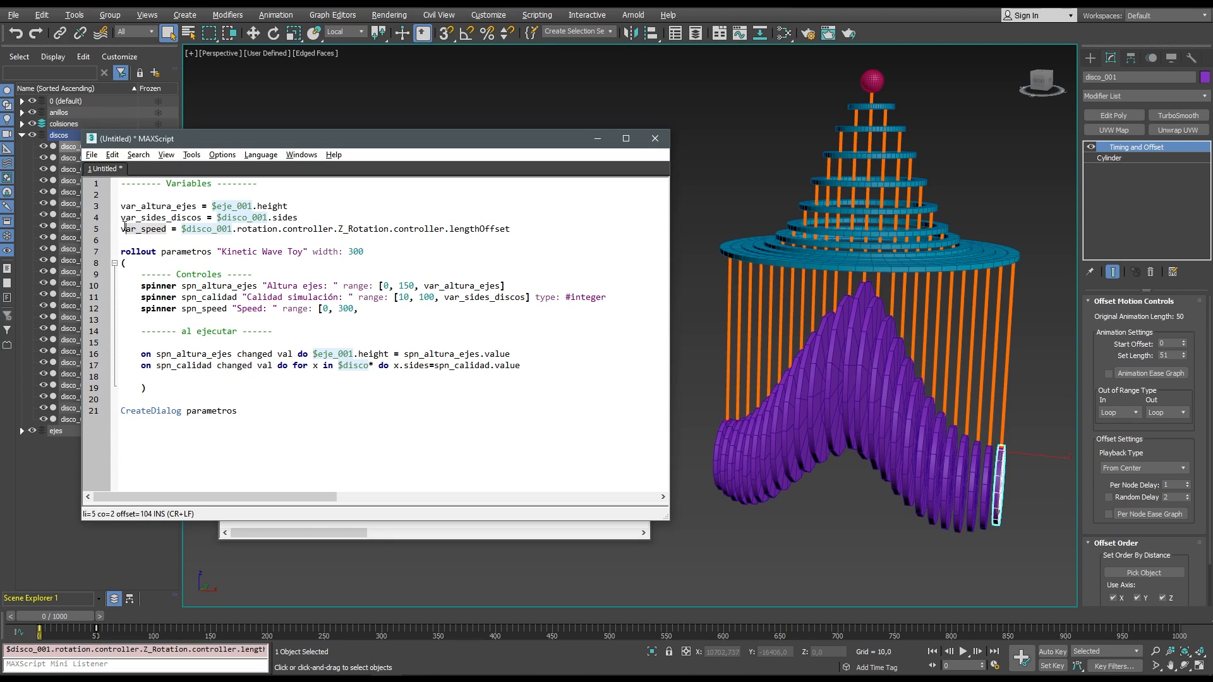
{"action": "left_click", "coordinate": [373, 310]}
{"action": "key", "text": "ctrl+v"}
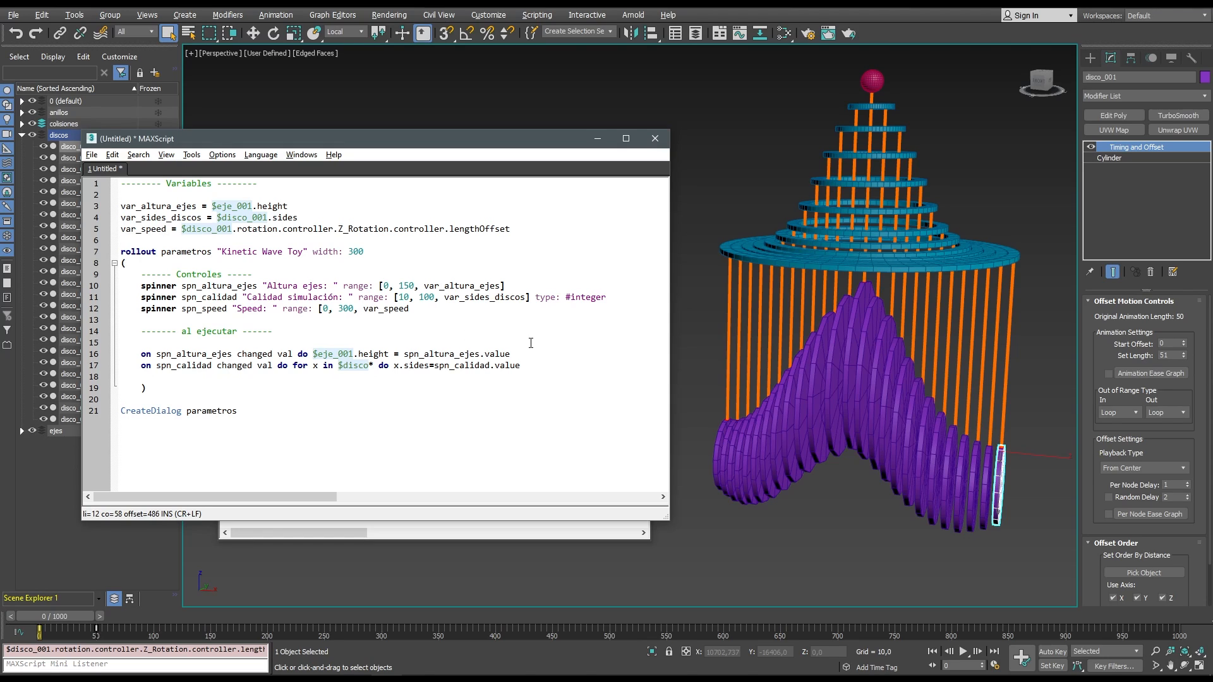
{"action": "type", "text": "] ty"}
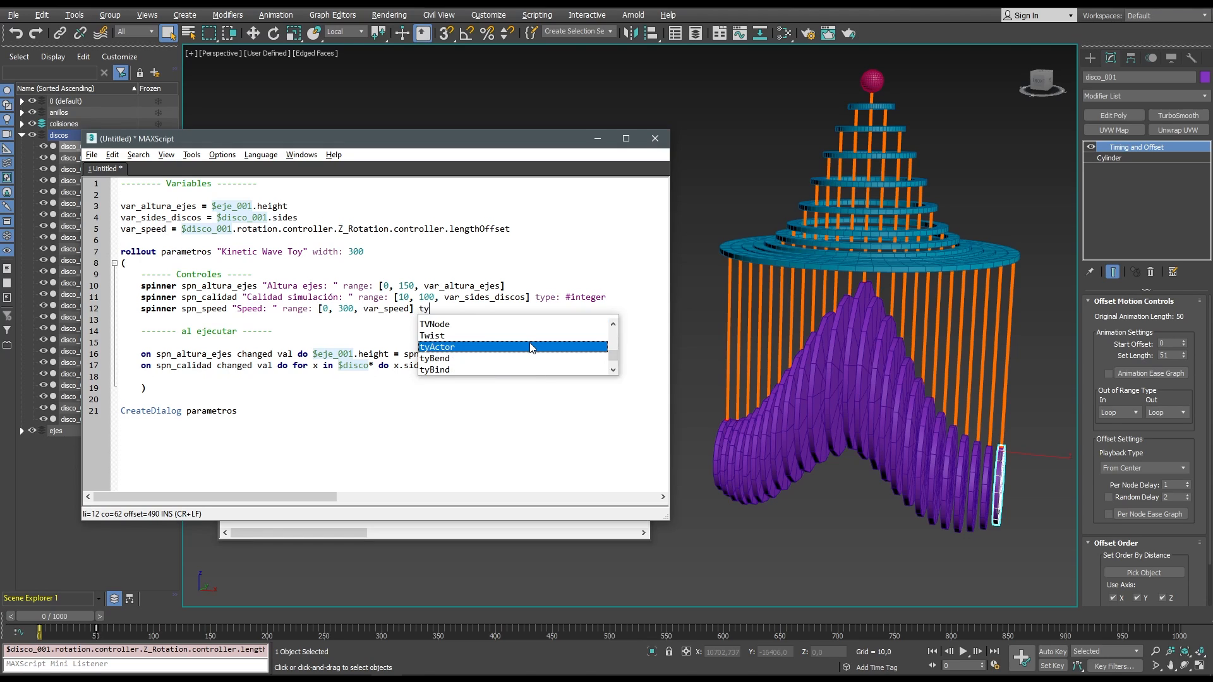
{"action": "type", "text": "pe: "}
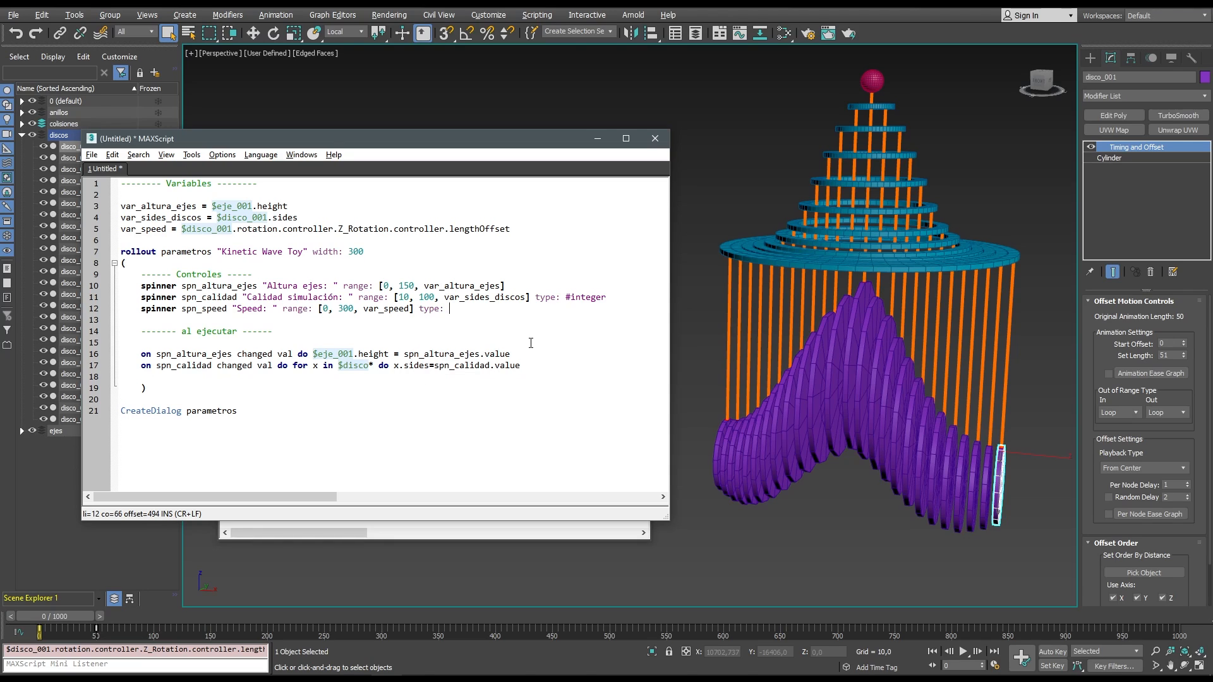
{"action": "type", "text": "#integer"}
{"action": "left_click", "coordinate": [542, 321]}
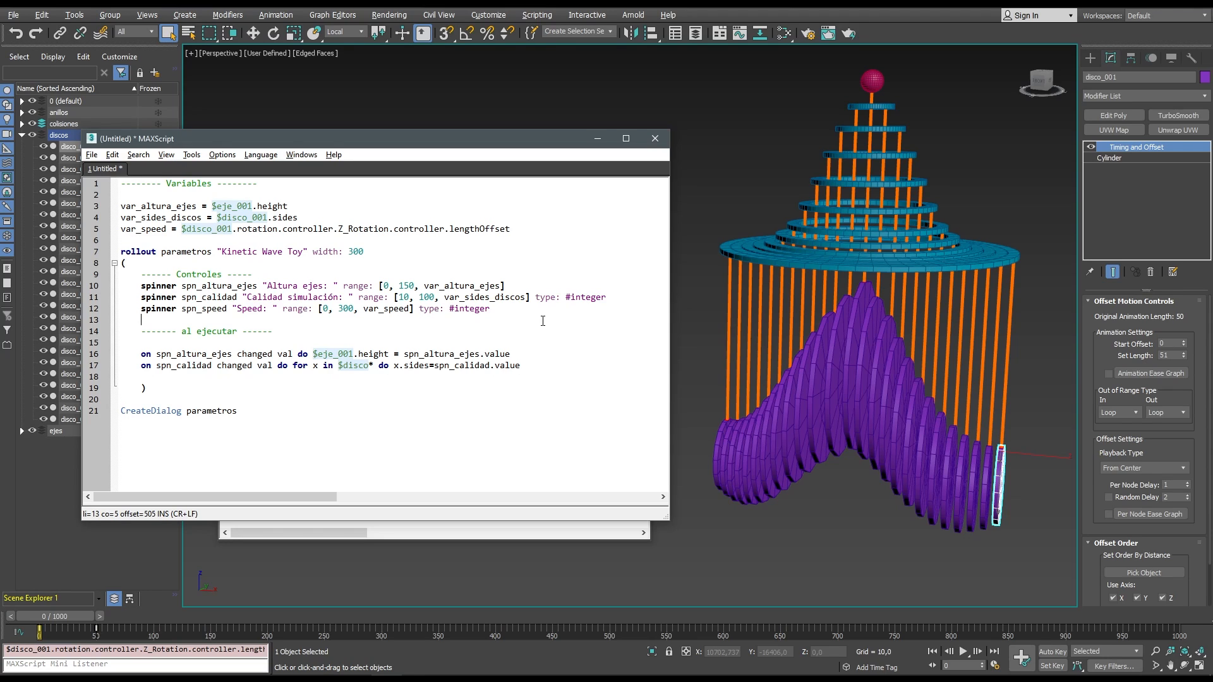
Evaluate the whole script, try the Speed spinner in the Kinetic Wave Toy dialog and close it.
{"action": "left_click", "coordinate": [193, 156]}
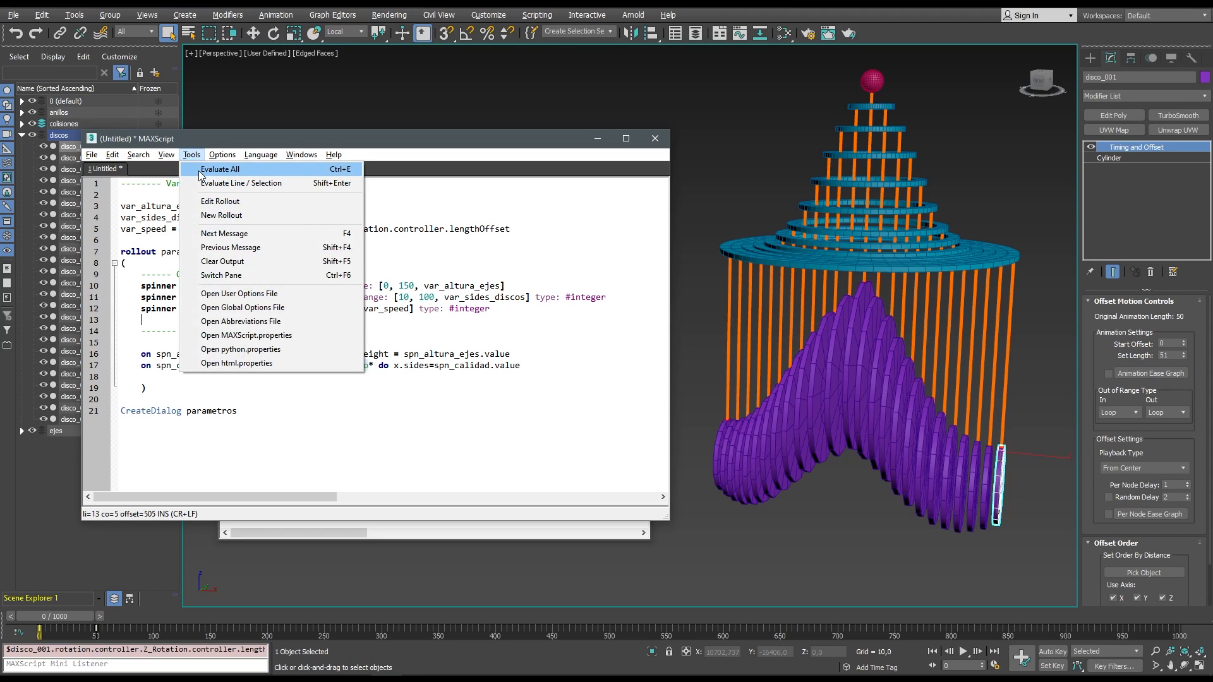
{"action": "left_click", "coordinate": [232, 175]}
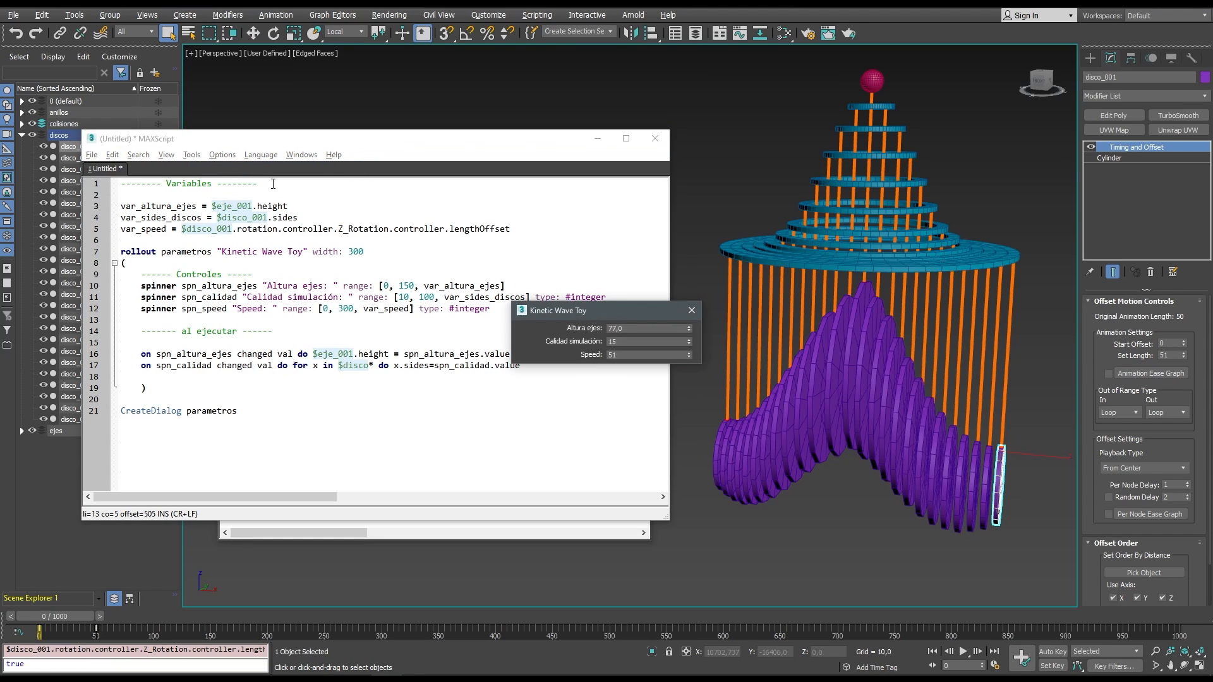
{"action": "left_click_drag", "start_coordinate": [571, 308], "coordinate": [408, 329]}
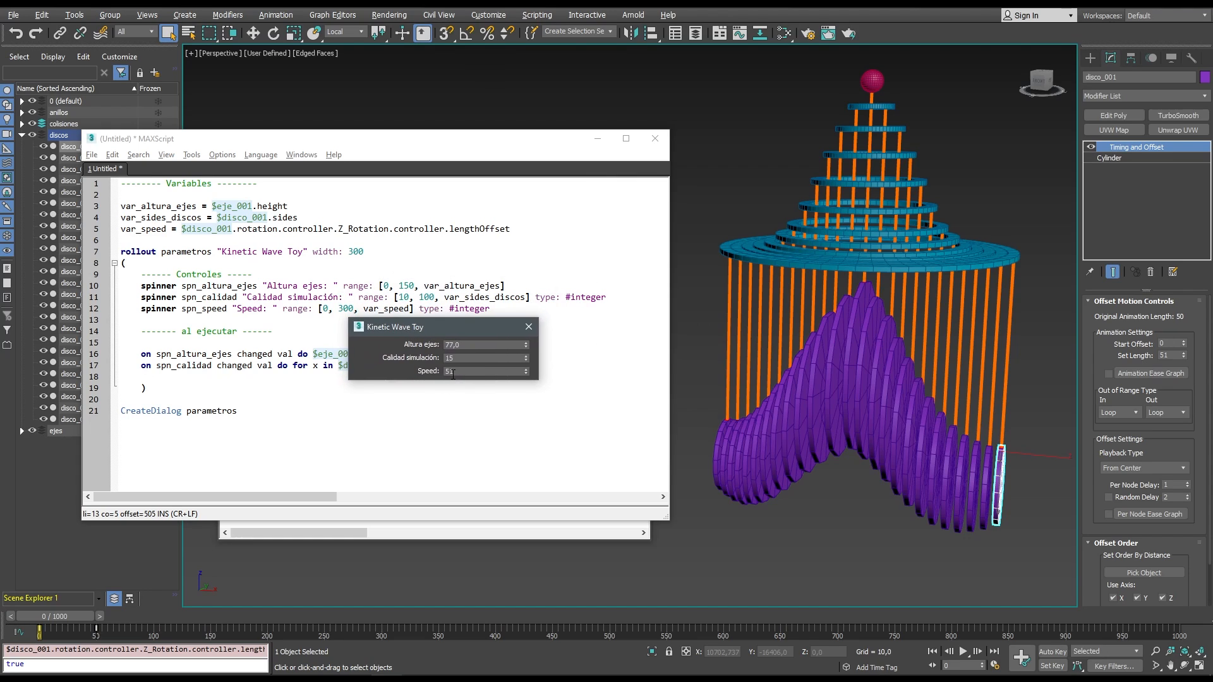
{"action": "double_click", "coordinate": [467, 372]}
{"action": "left_click", "coordinate": [524, 373]}
{"action": "left_click", "coordinate": [529, 327]}
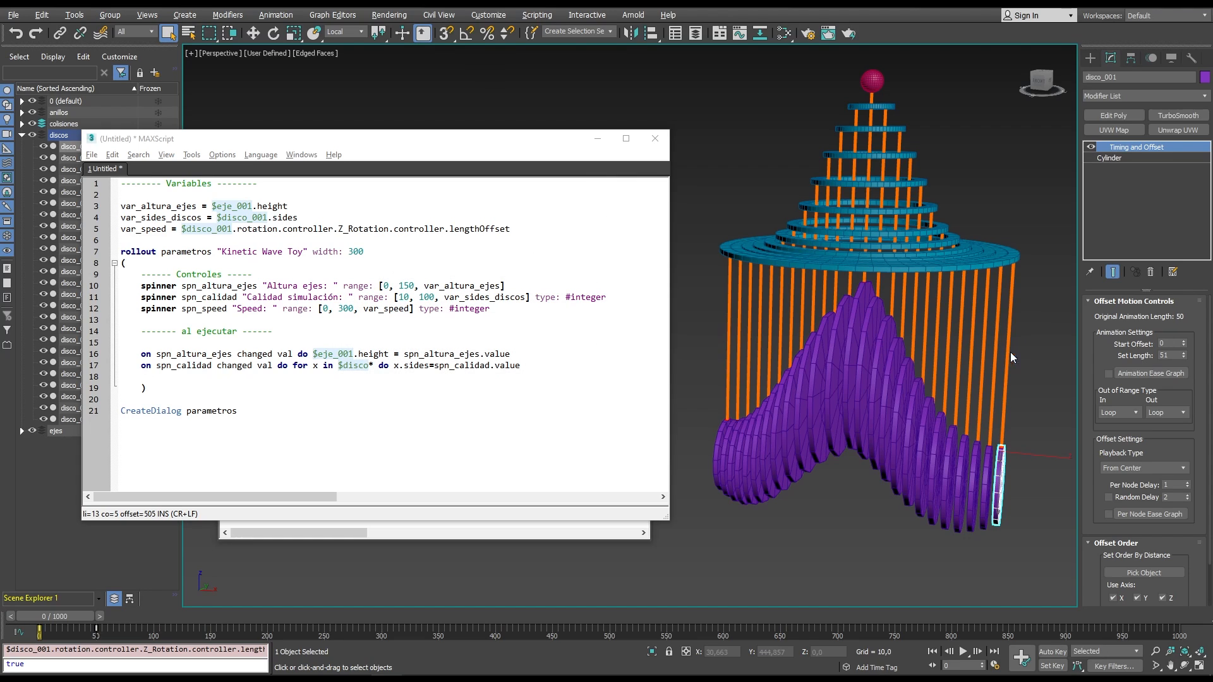
Set disco_001's Set Length to 80 and re-evaluate the script to check the Speed spinner against it.
{"action": "double_click", "coordinate": [1164, 355]}
{"action": "left_click", "coordinate": [191, 154]}
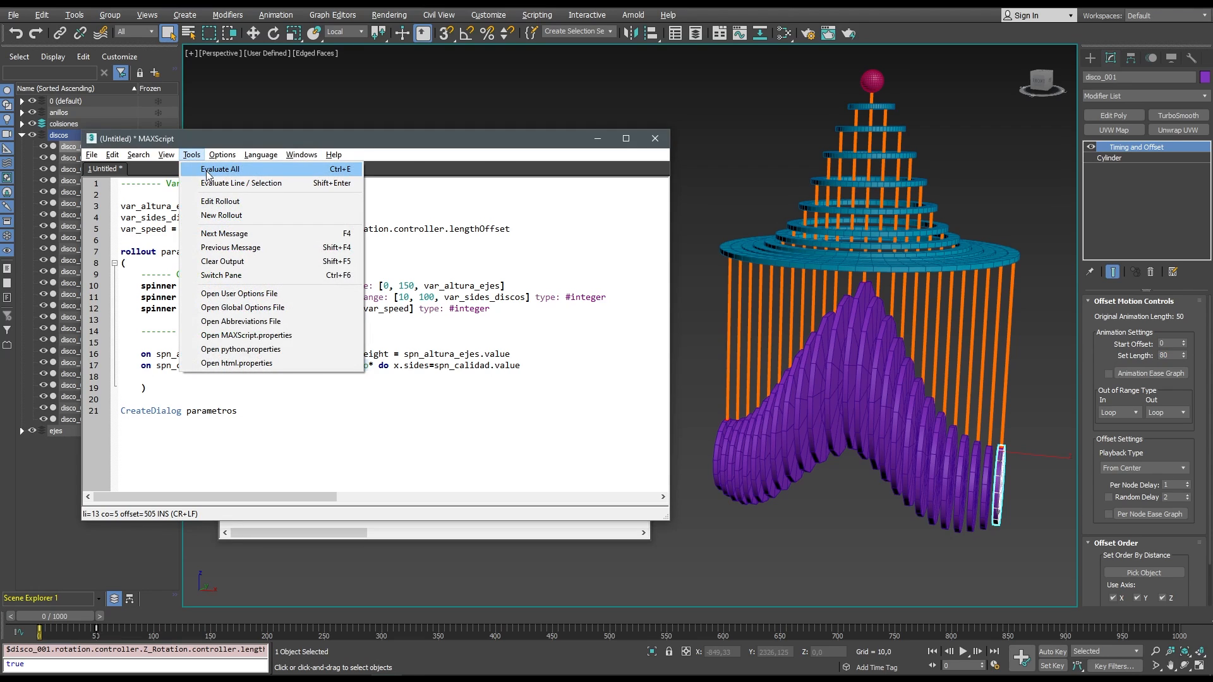
{"action": "left_click", "coordinate": [207, 171]}
{"action": "double_click", "coordinate": [631, 355]}
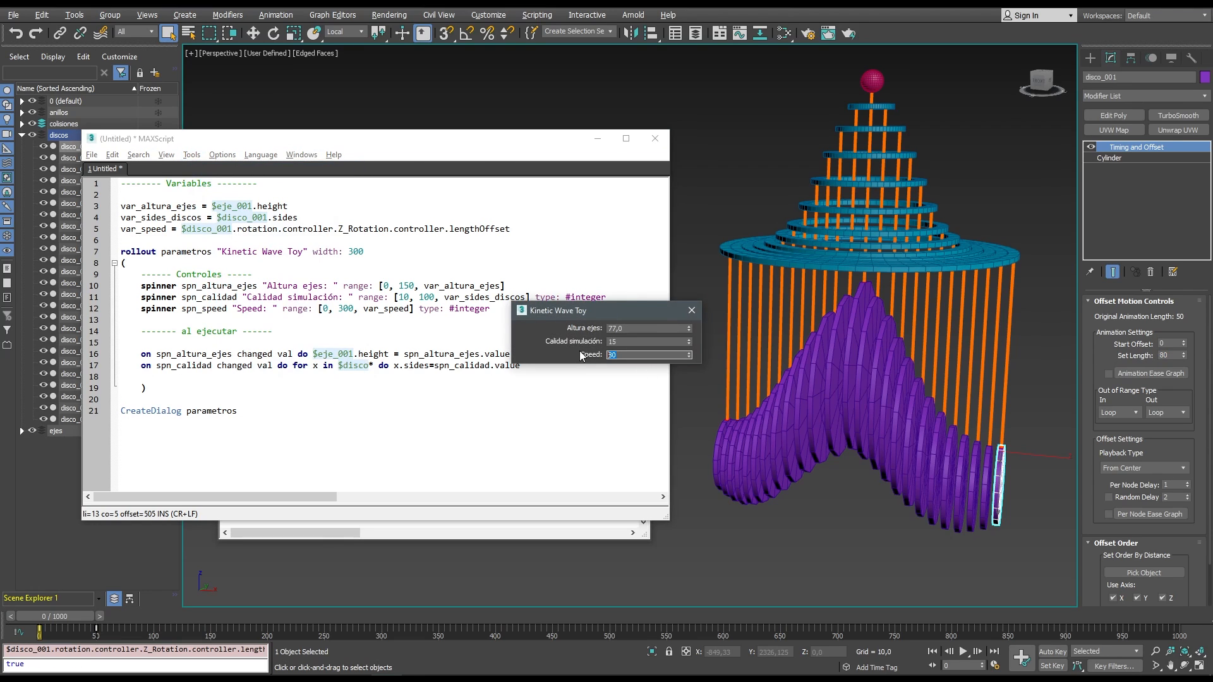
{"action": "left_click_drag", "start_coordinate": [610, 309], "coordinate": [451, 282]}
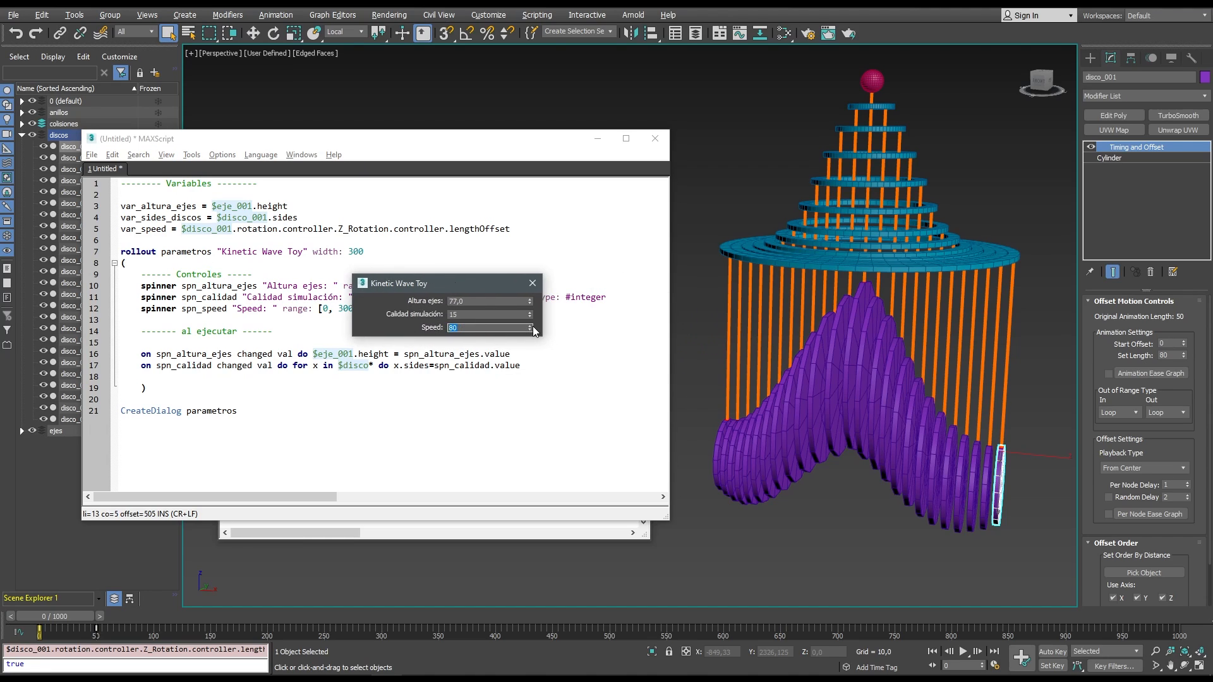
{"action": "mouse_move", "coordinate": [533, 326]}
{"action": "left_mouse_down"}
{"action": "mouse_move", "coordinate": [540, 341]}
{"action": "mouse_move", "coordinate": [535, 320]}
{"action": "mouse_move", "coordinate": [532, 332]}
{"action": "left_mouse_up"}
{"action": "left_click", "coordinate": [532, 283]}
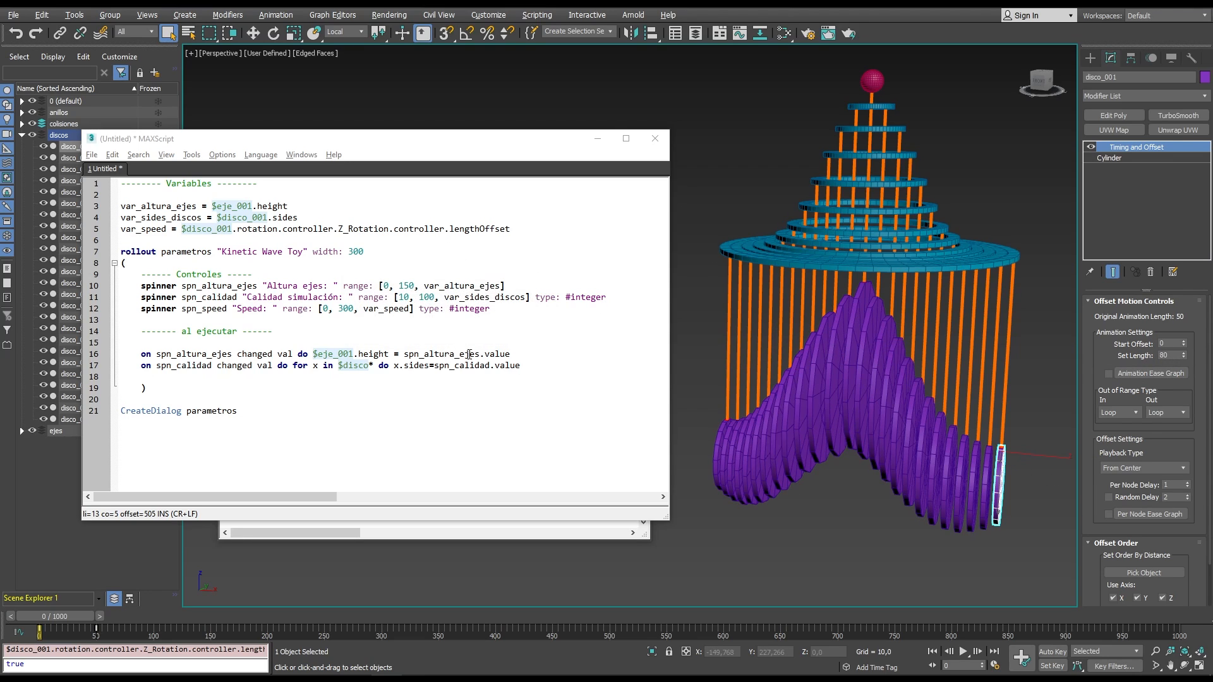
Begin a new event handler below the spn_calidad one with "on spn_speed changed val do".
{"action": "left_click", "coordinate": [529, 365]}
{"action": "key", "text": "Return"}
{"action": "key", "text": "Tab"}
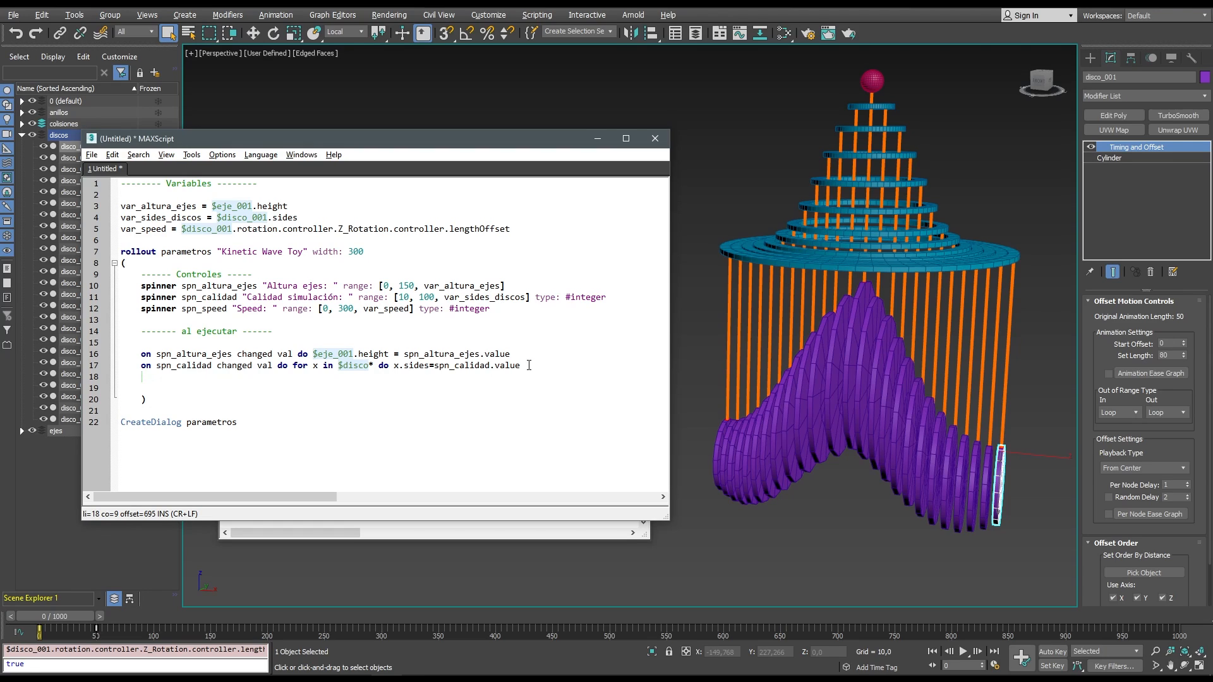
{"action": "type", "text": "on spnd"}
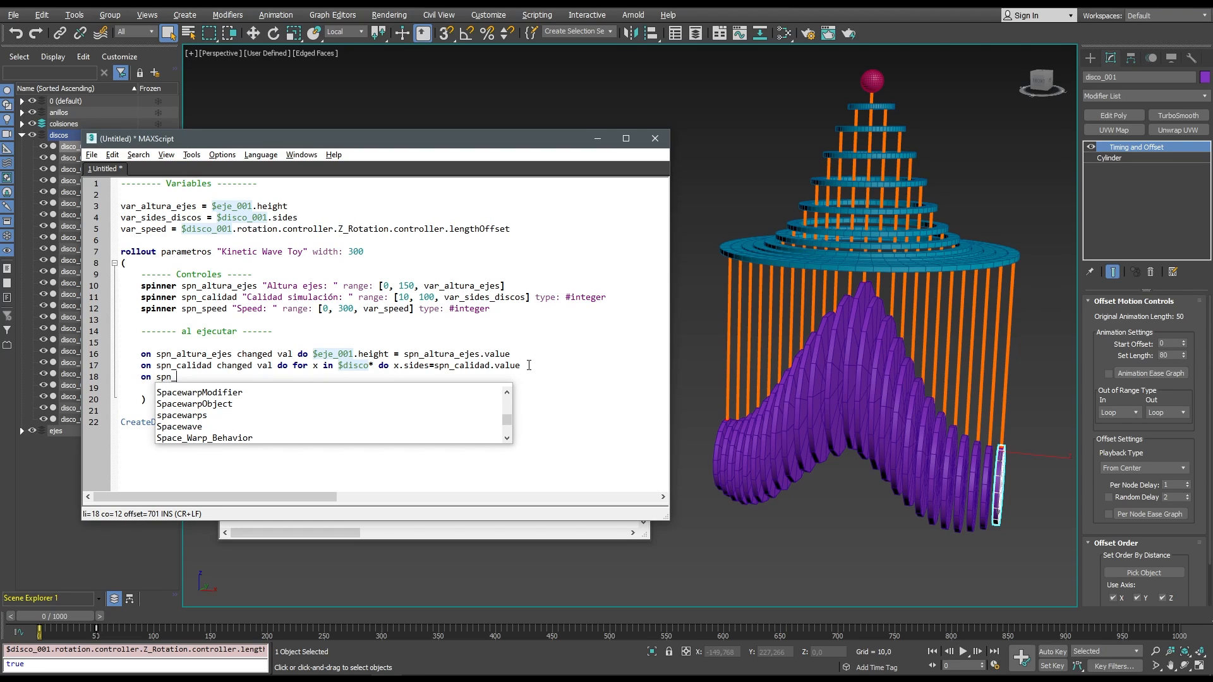
{"action": "type", "text": "speed c"}
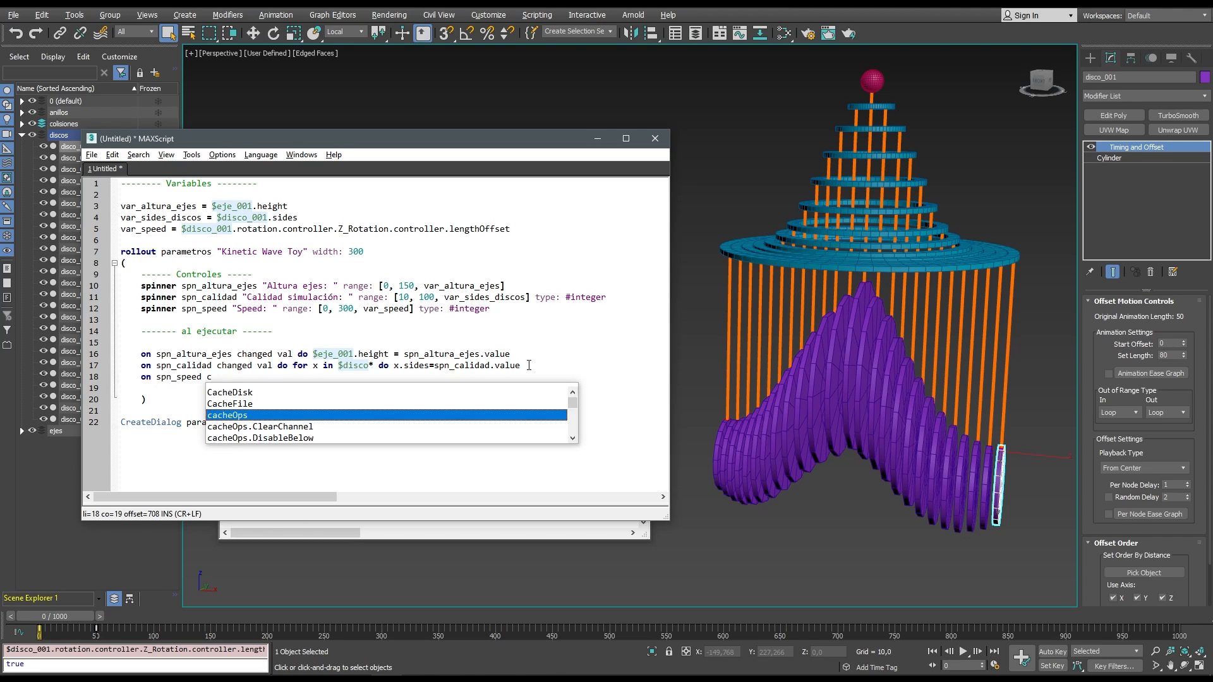
{"action": "type", "text": "hanged val"}
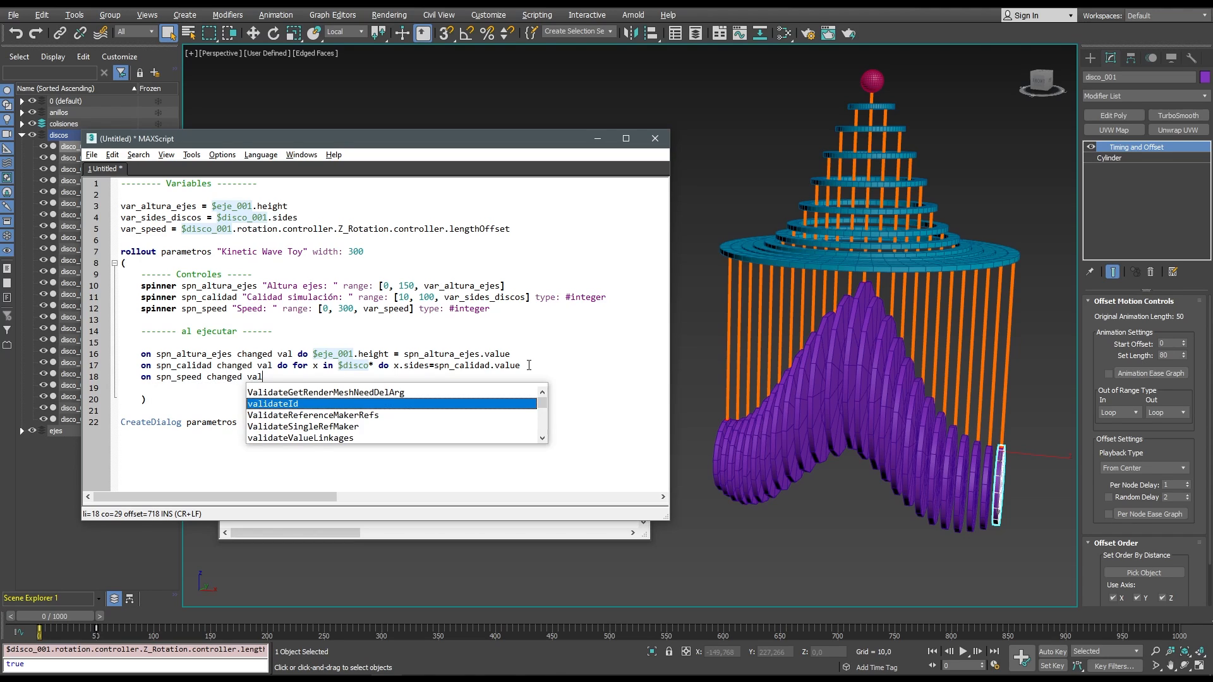
{"action": "type", "text": " do"}
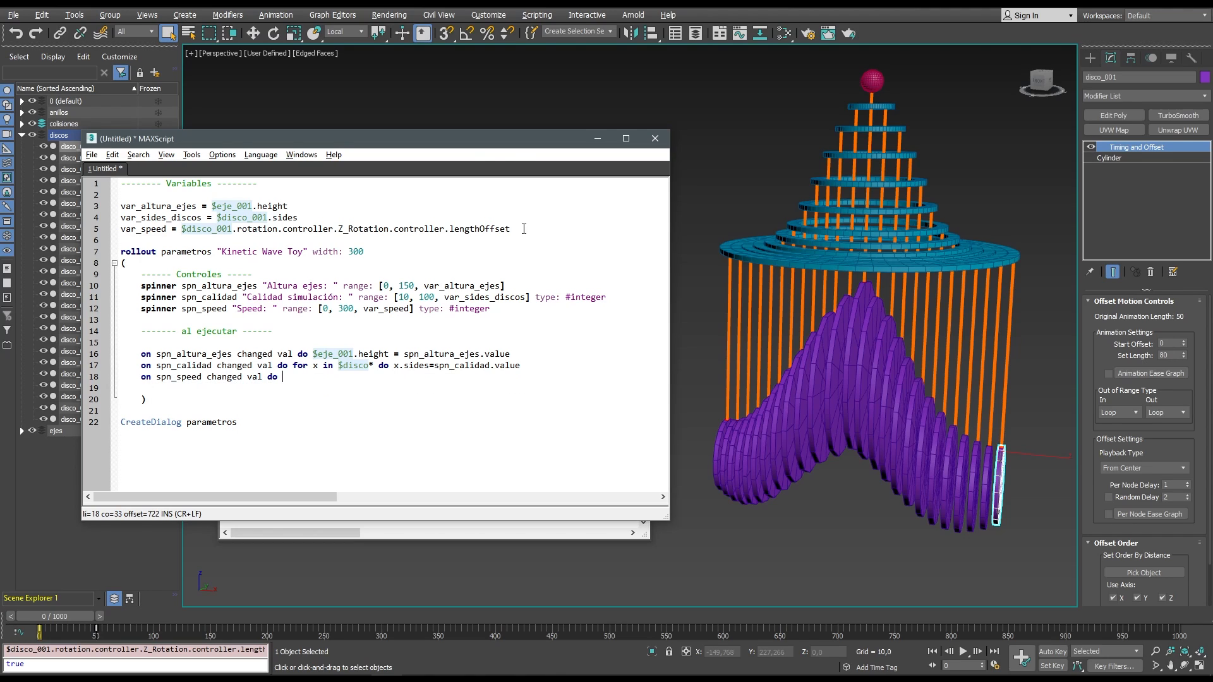
Complete the spn_speed handler with "$disco_001.rotation.controller.Z_Rotation.controller.lengthOffset=spn_speed.value", reusing the expression from the var_speed line.
{"action": "left_click_drag", "start_coordinate": [524, 228], "coordinate": [185, 231]}
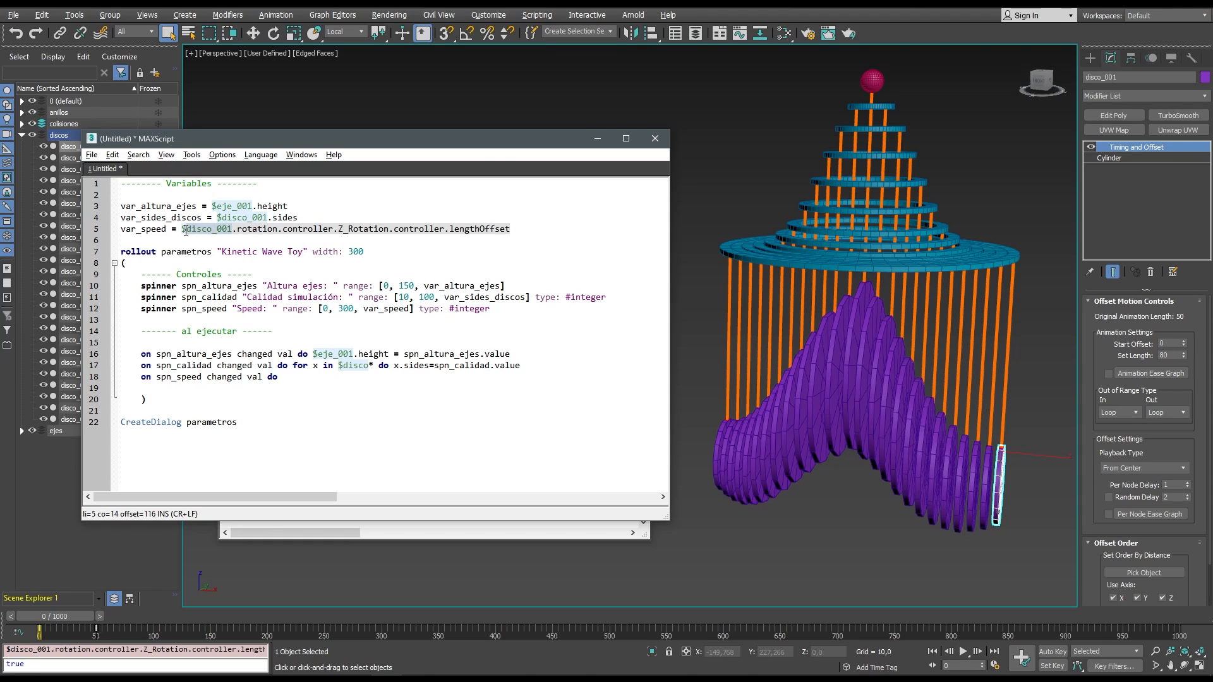
{"action": "key", "text": "ctrl+c"}
{"action": "left_click", "coordinate": [284, 377]}
{"action": "key", "text": "ctrl+v"}
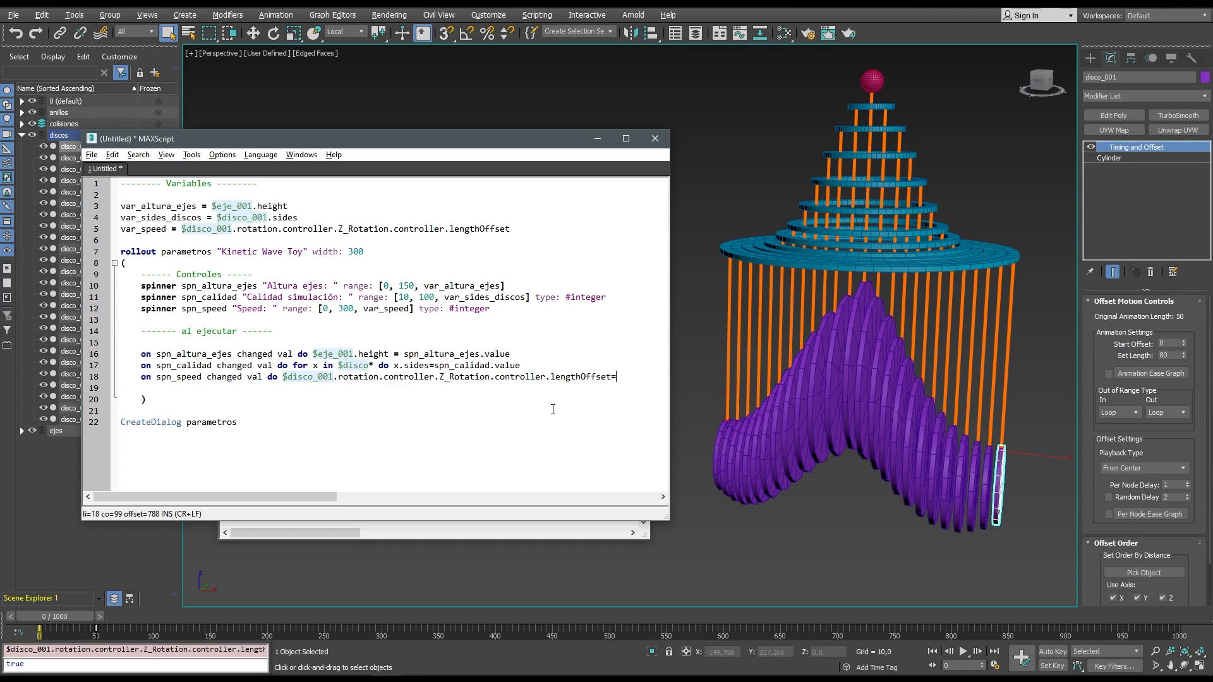
{"action": "type", "text": "spn"}
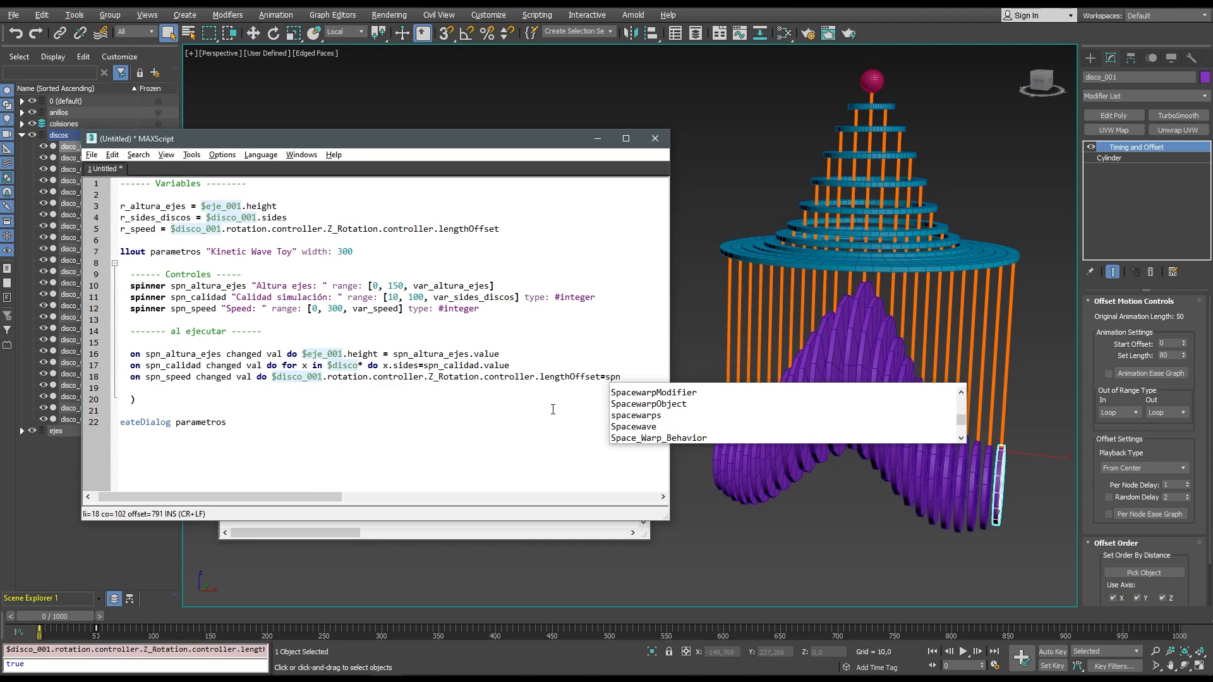
{"action": "type", "text": "_speed.value"}
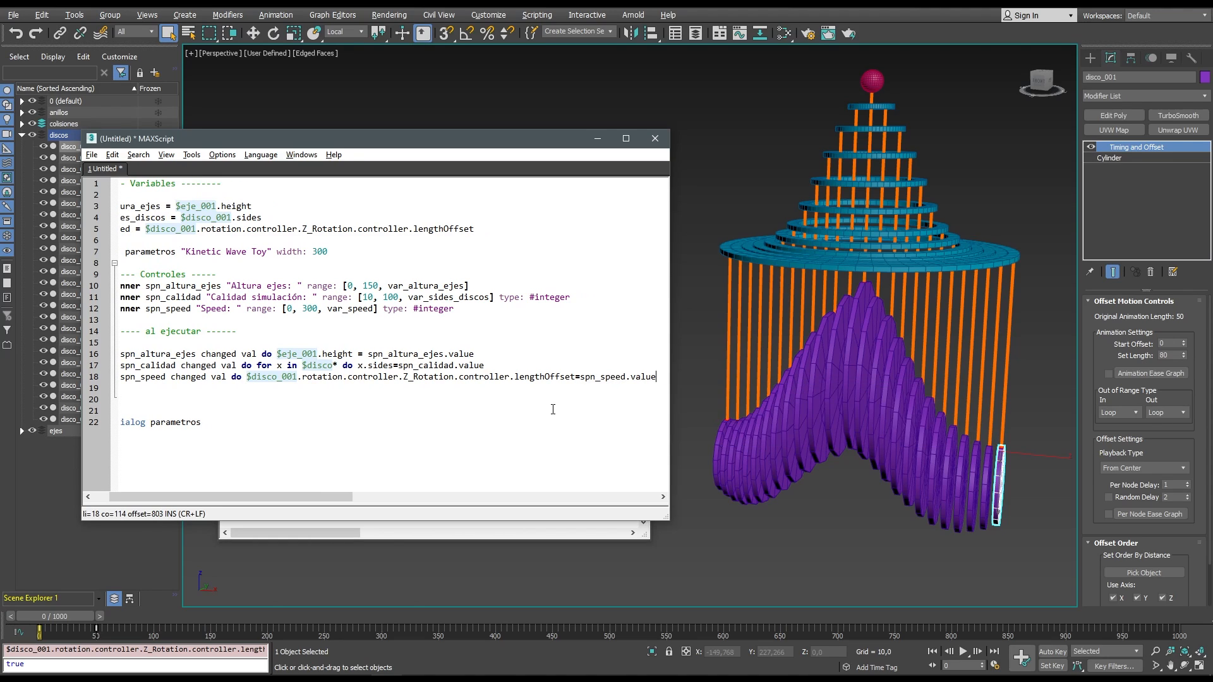
{"action": "mouse_move", "coordinate": [669, 442]}
{"action": "left_mouse_down"}
{"action": "mouse_move", "coordinate": [707, 442]}
{"action": "mouse_move", "coordinate": [687, 443]}
{"action": "left_mouse_up"}
{"action": "left_click_drag", "start_coordinate": [345, 498], "coordinate": [237, 493]}
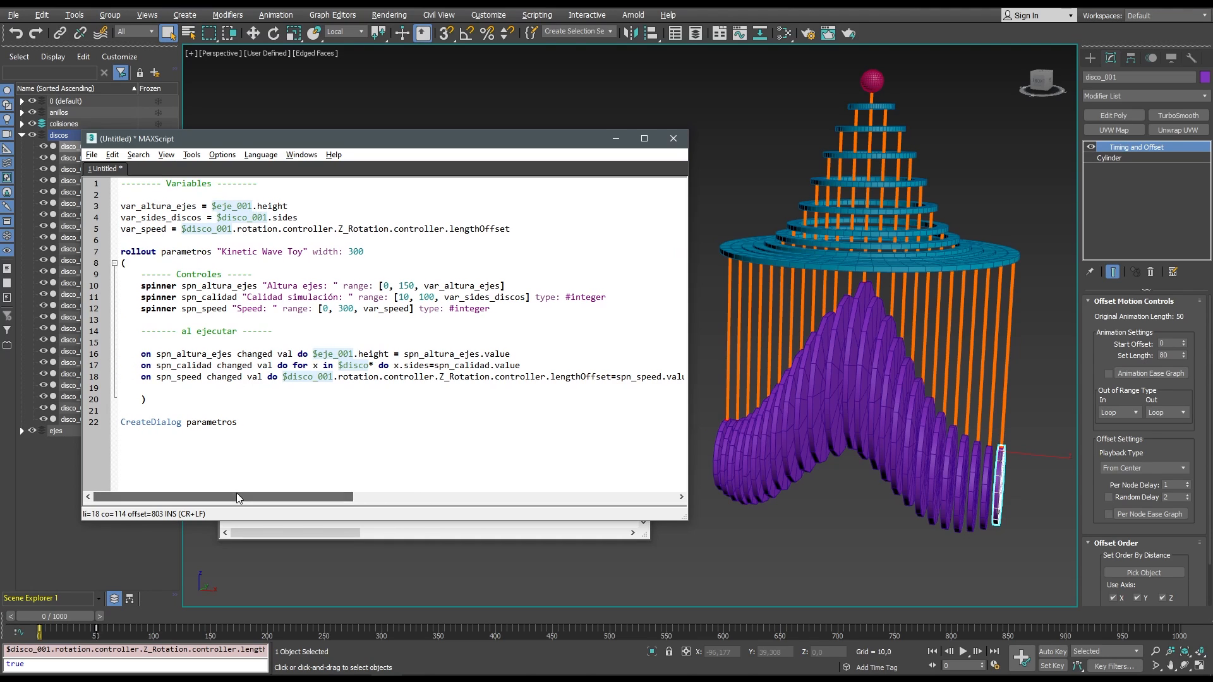
{"action": "left_click_drag", "start_coordinate": [688, 425], "coordinate": [712, 424]}
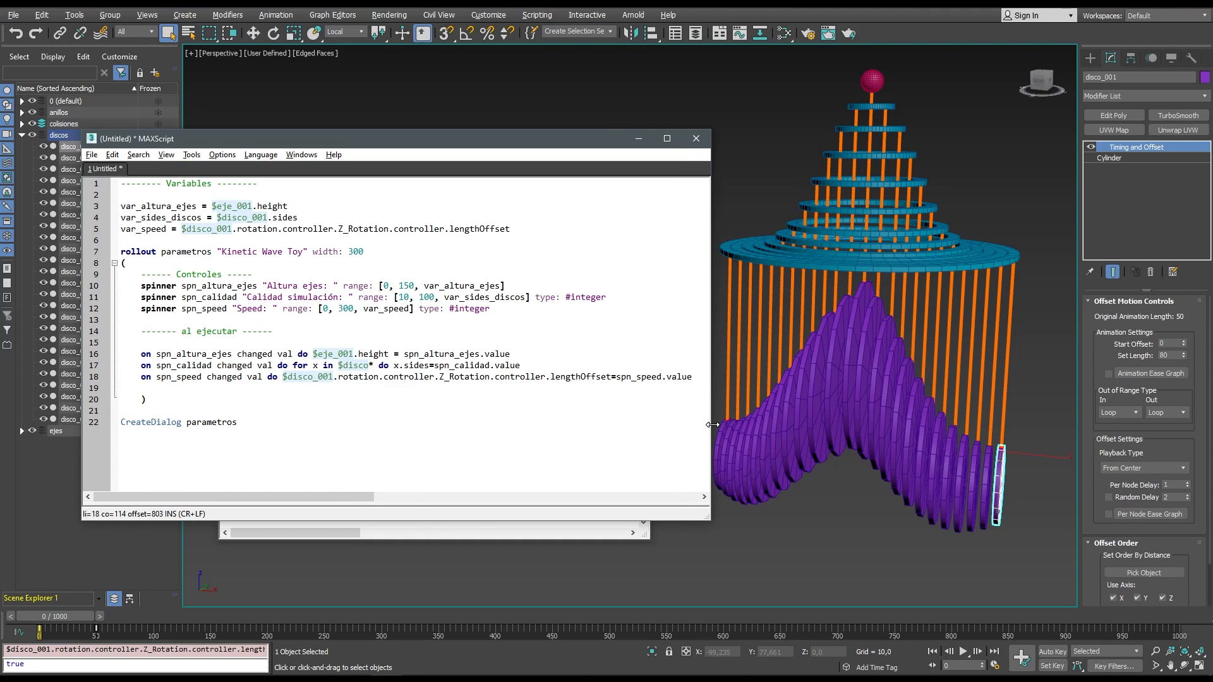
Evaluate the whole script and lower the Speed spinner in the Kinetic Wave Toy dialog to test the new handler.
{"action": "left_click", "coordinate": [452, 336]}
{"action": "key", "text": "ctrl+e"}
{"action": "left_click_drag", "start_coordinate": [643, 311], "coordinate": [514, 217]}
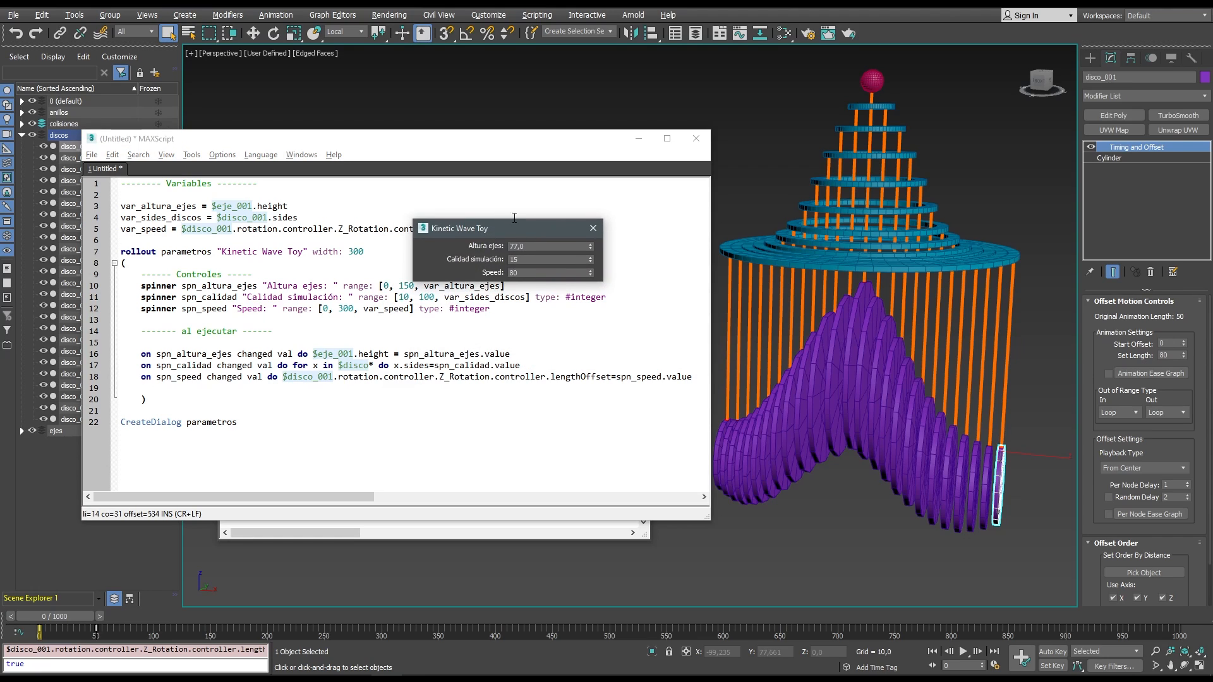
{"action": "left_click_drag", "start_coordinate": [590, 273], "coordinate": [597, 296]}
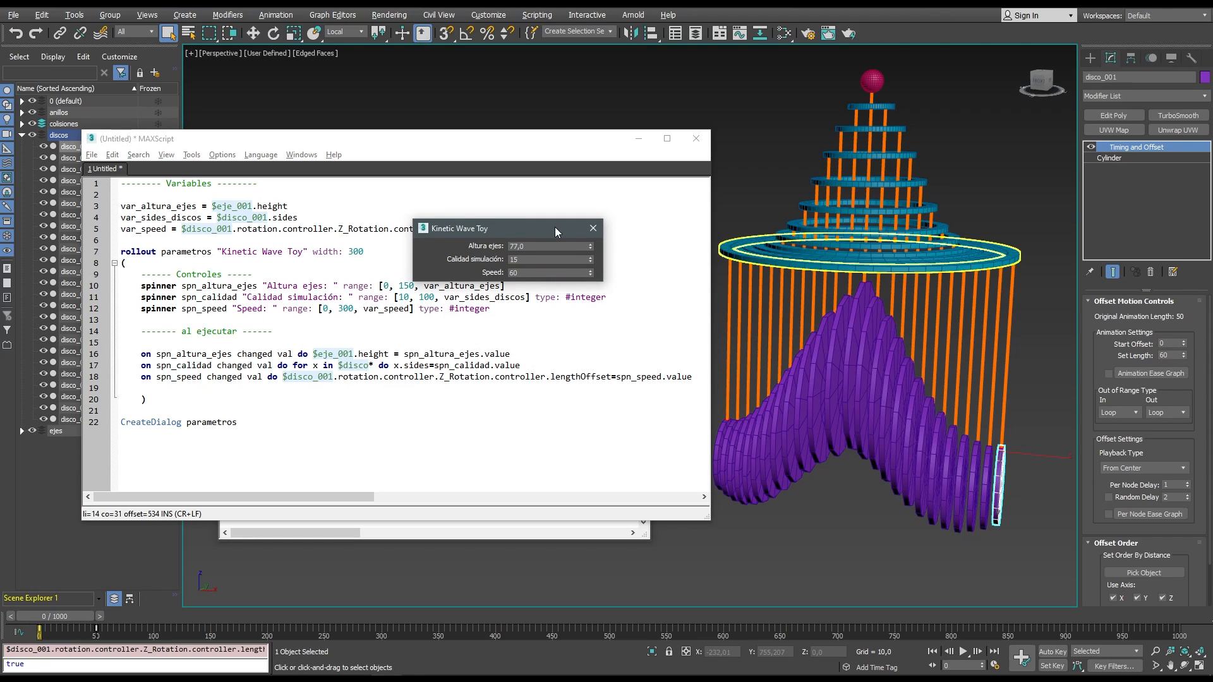
{"action": "left_click_drag", "start_coordinate": [554, 226], "coordinate": [572, 391]}
{"action": "left_click_drag", "start_coordinate": [607, 439], "coordinate": [548, 443]}
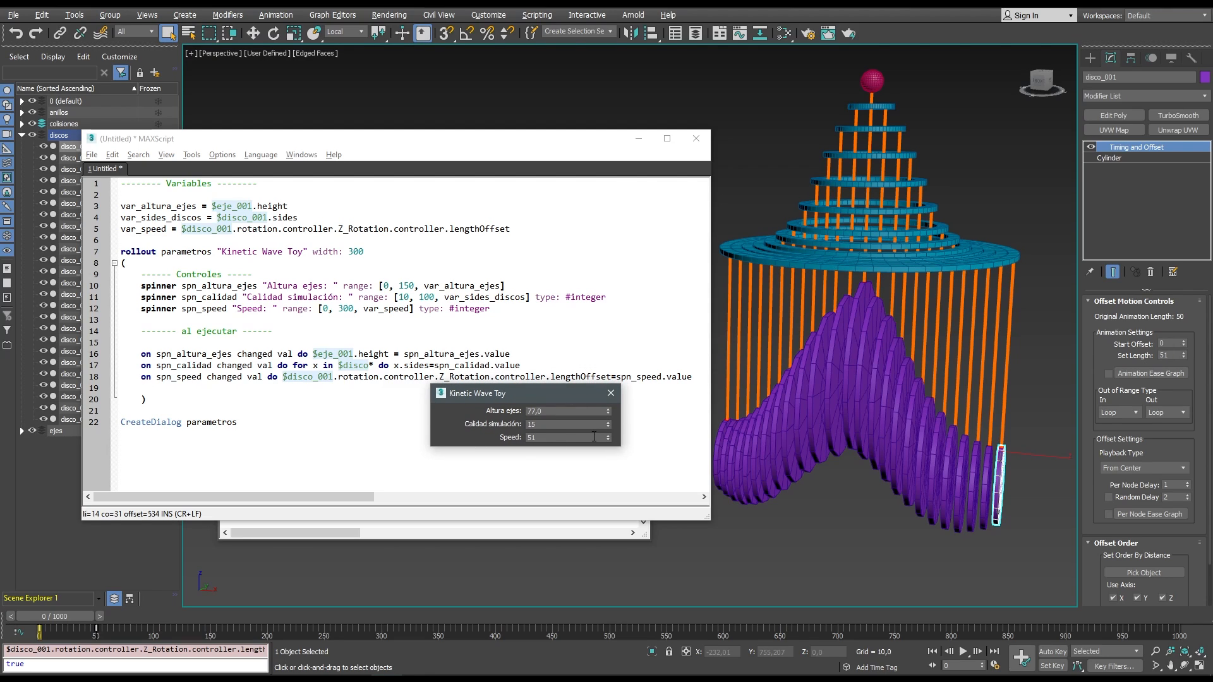
Play the animation while trying Speed values 100, 50, 25, 15 and finally 50, and close the Kinetic Wave Toy dialog.
{"action": "left_click", "coordinate": [962, 652]}
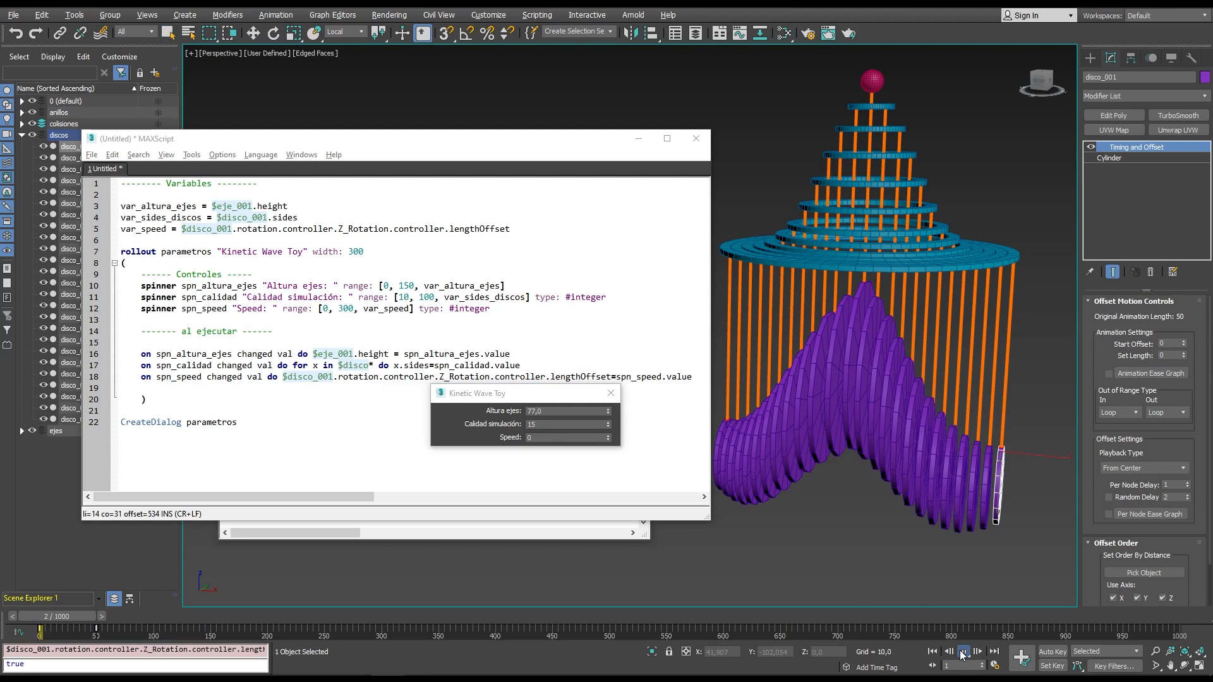
{"action": "left_click", "coordinate": [607, 435]}
{"action": "left_click", "coordinate": [607, 434]}
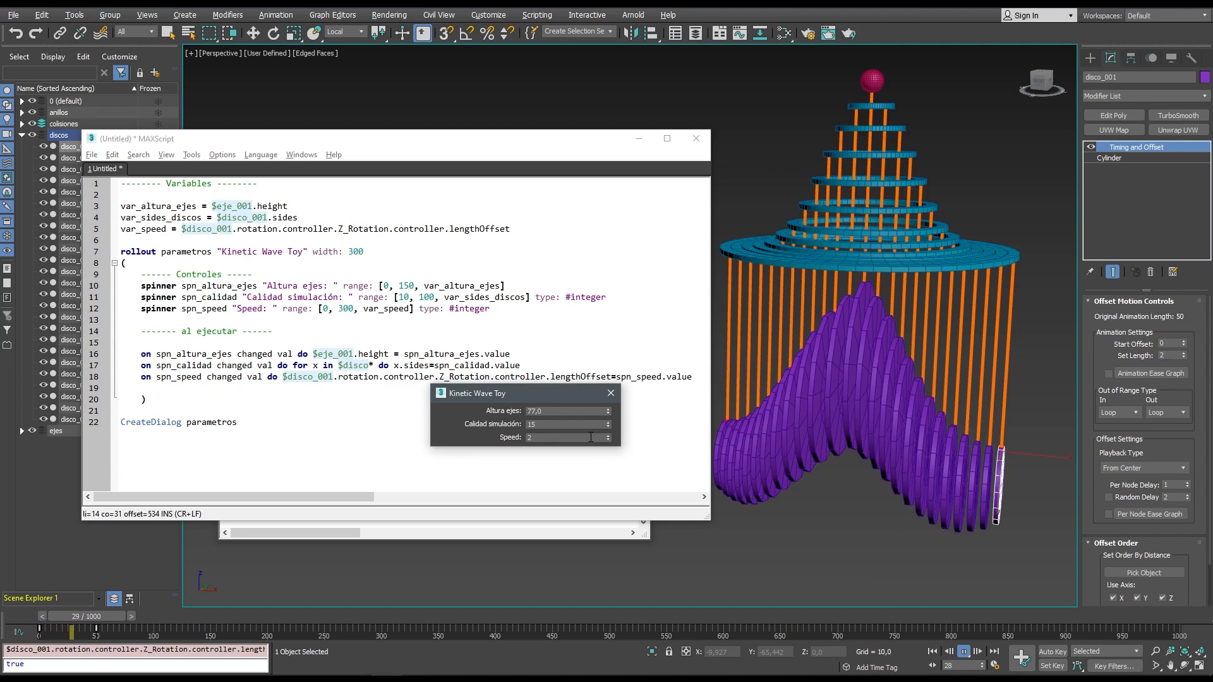
{"action": "double_click", "coordinate": [591, 437]}
{"action": "type", "text": "10"}
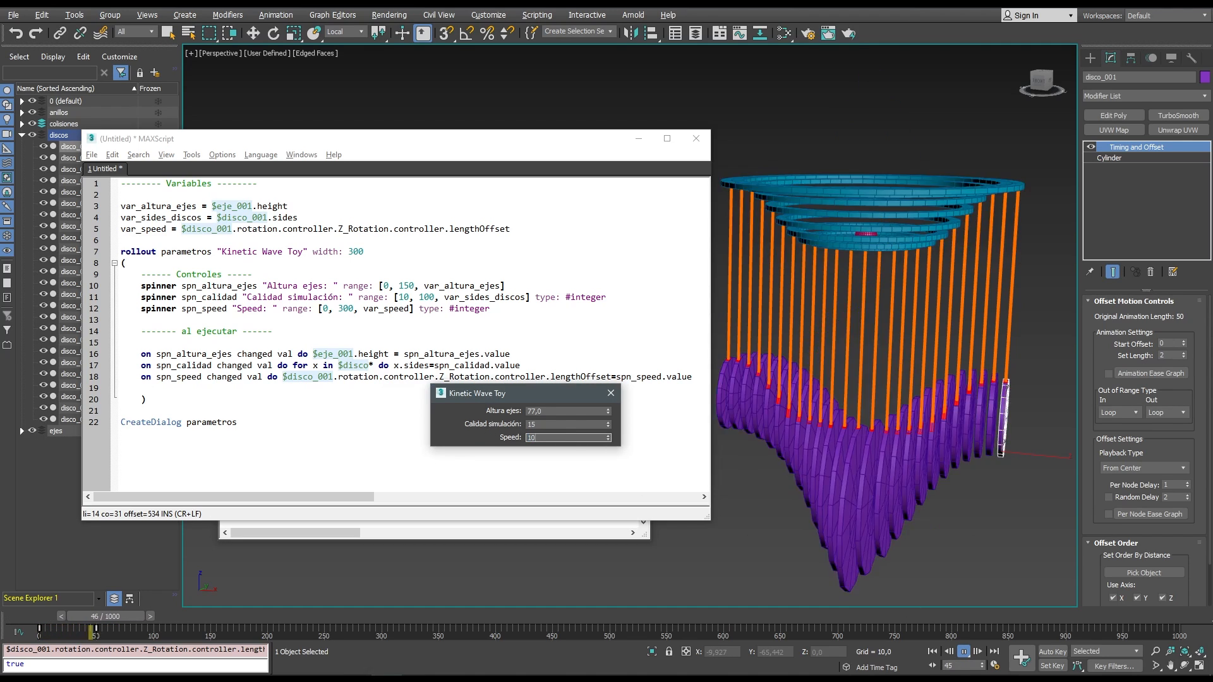
{"action": "type", "text": "0"}
{"action": "key", "text": "Return"}
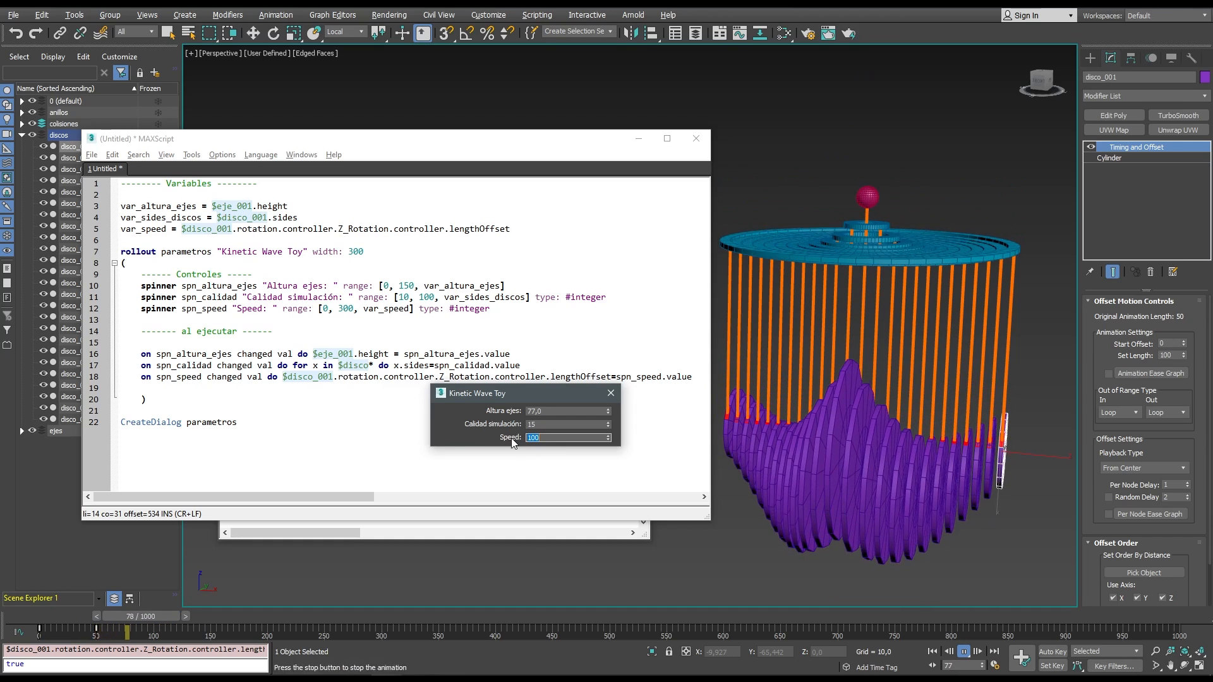
{"action": "type", "text": "50"}
{"action": "key", "text": "Return"}
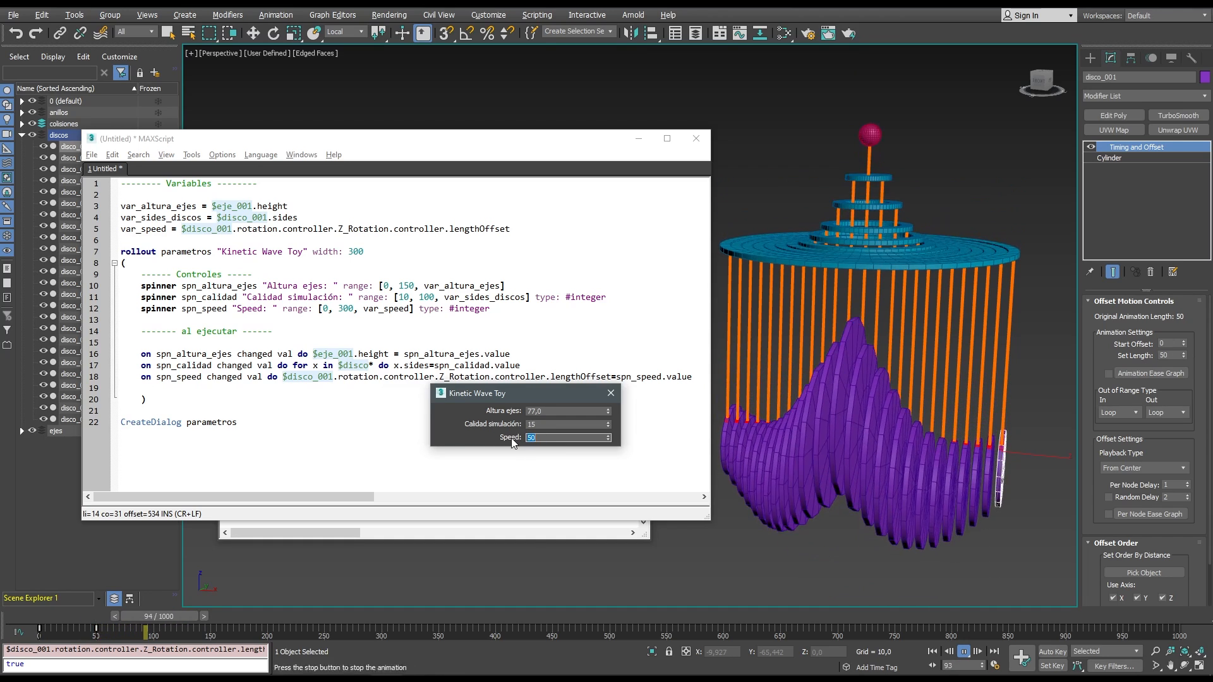
{"action": "type", "text": "25"}
{"action": "key", "text": "Return"}
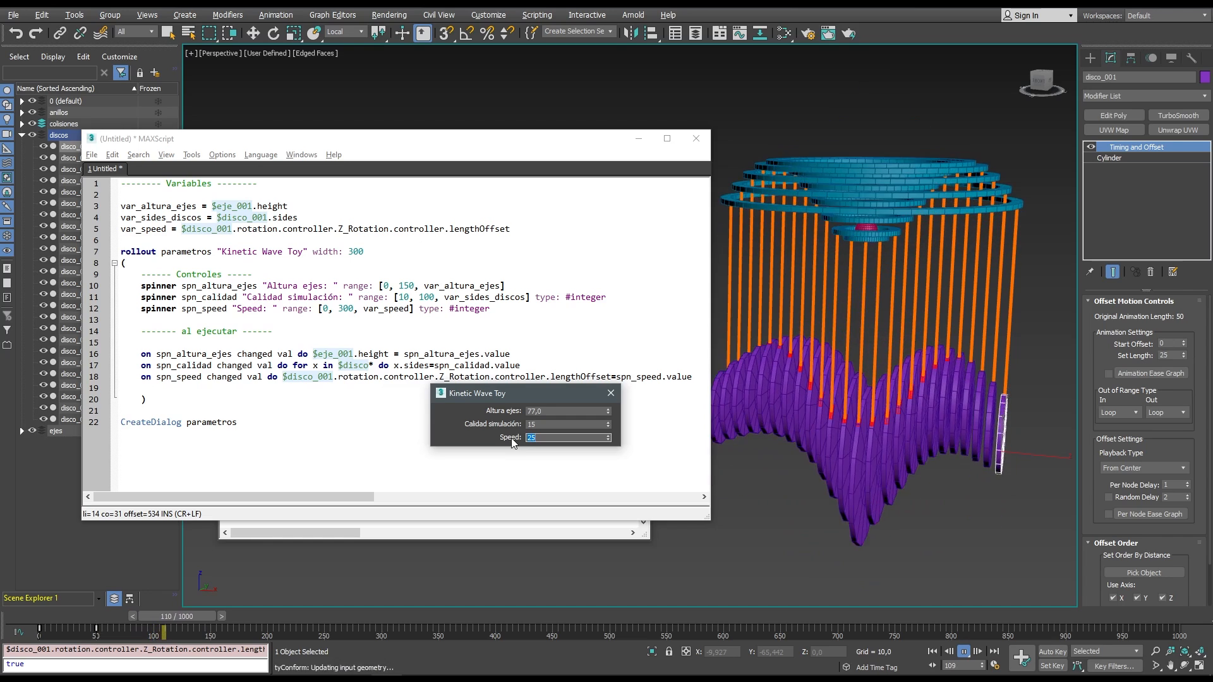
{"action": "type", "text": "15"}
{"action": "key", "text": "Return"}
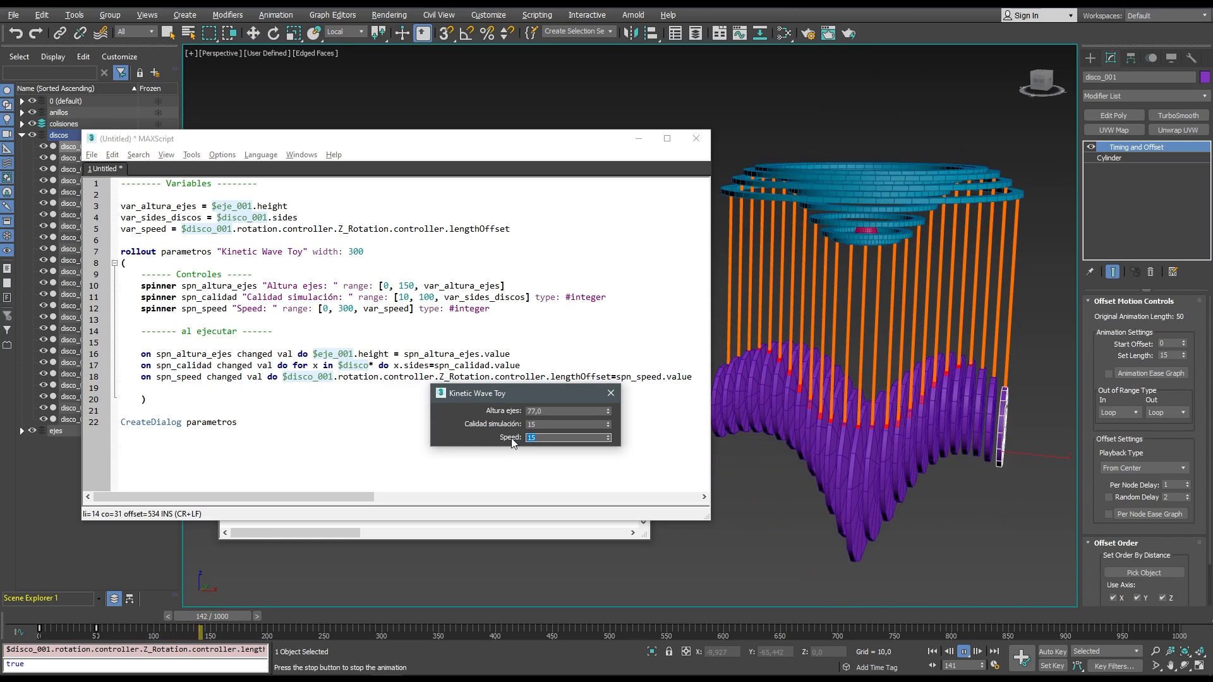
{"action": "type", "text": "50"}
{"action": "key", "text": "Return"}
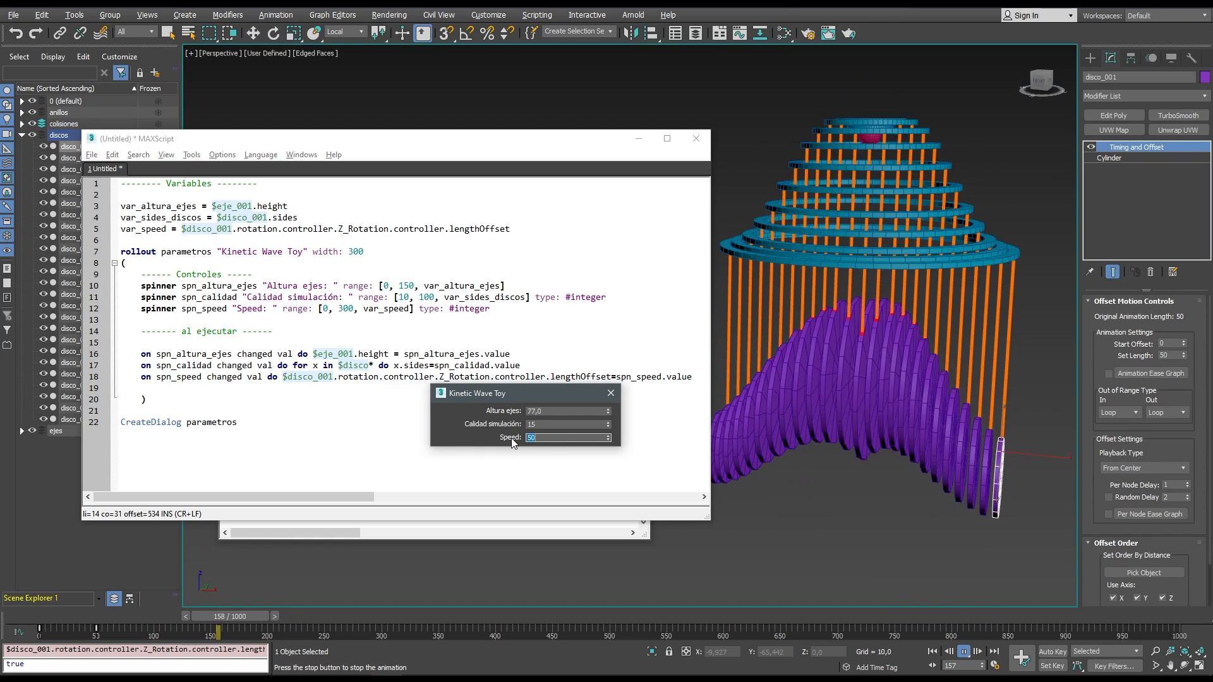
{"action": "left_click", "coordinate": [610, 393]}
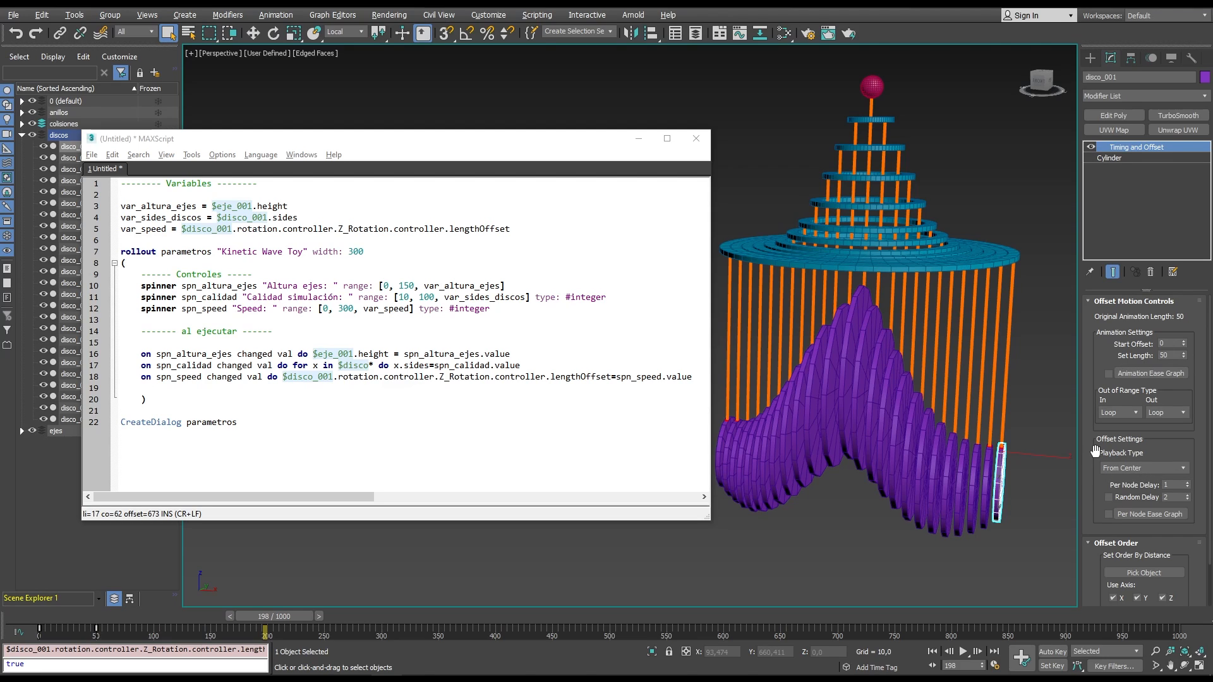
Open the MAXScript Listener window and clear both its macro recorder and its output.
{"action": "left_click_drag", "start_coordinate": [1172, 484], "coordinate": [1142, 482]}
{"action": "right_click", "coordinate": [183, 648]}
{"action": "left_click", "coordinate": [194, 607]}
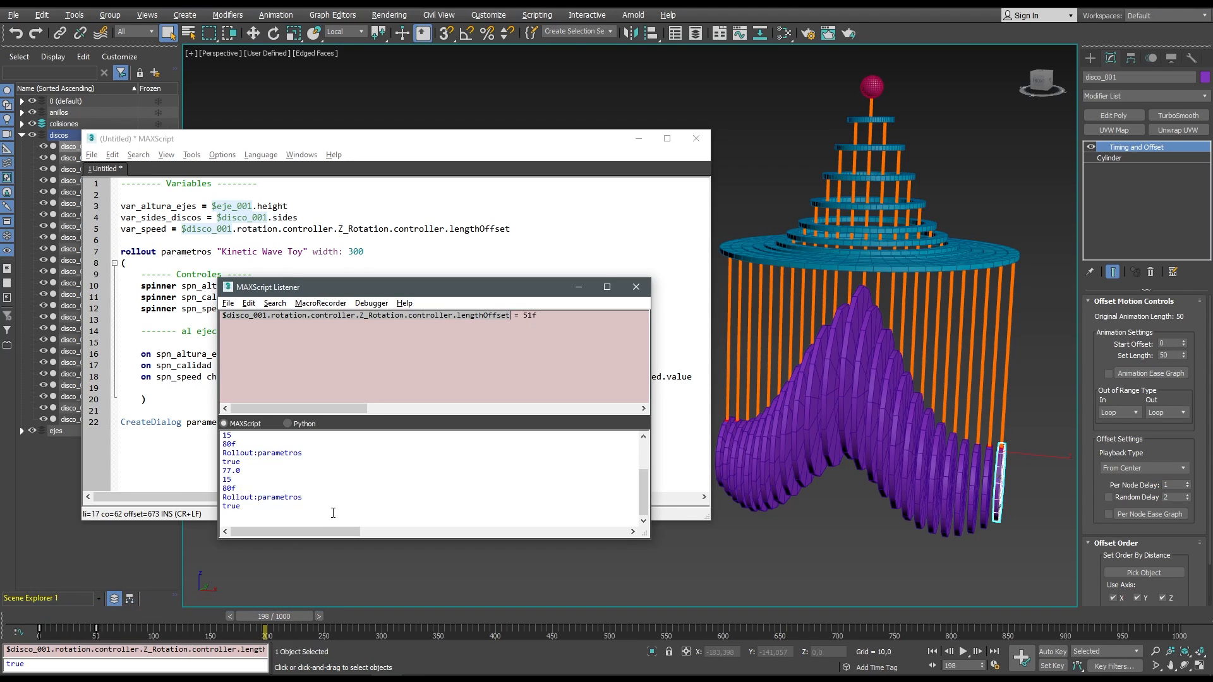
{"action": "left_click", "coordinate": [321, 303]}
{"action": "left_click", "coordinate": [334, 319]}
{"action": "key", "text": "Return"}
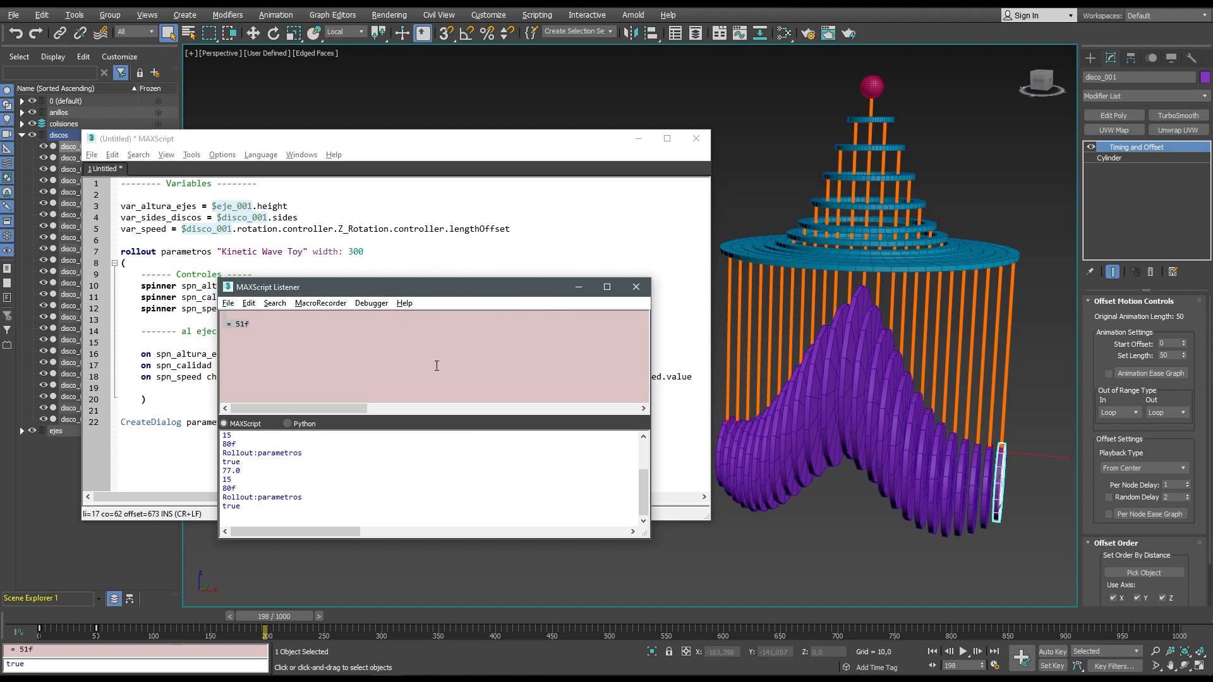
{"action": "key", "text": "Delete"}
{"action": "key", "text": "ctrl+d"}
{"action": "left_click", "coordinate": [285, 336]}
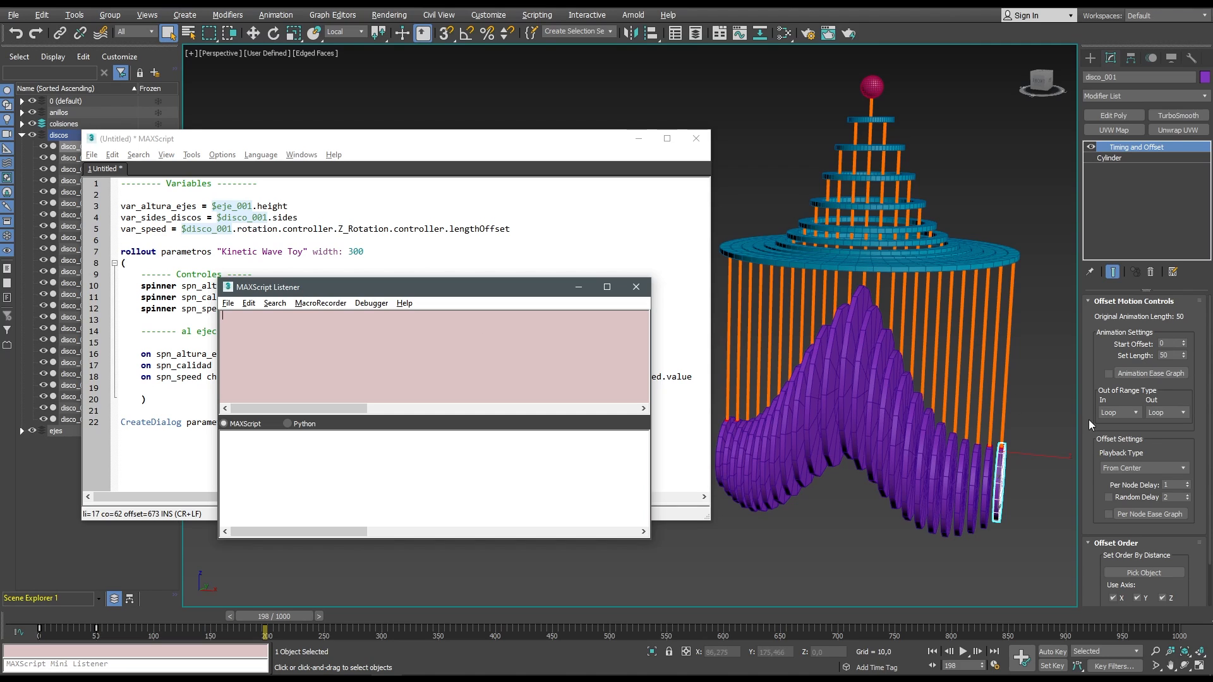
Set disco_001's Per Node Delay to 2 and copy the recorded "$.rotation.controller.Z_Rotation.controller.perNodeOffset" expression without its value.
{"action": "left_click", "coordinate": [1187, 483]}
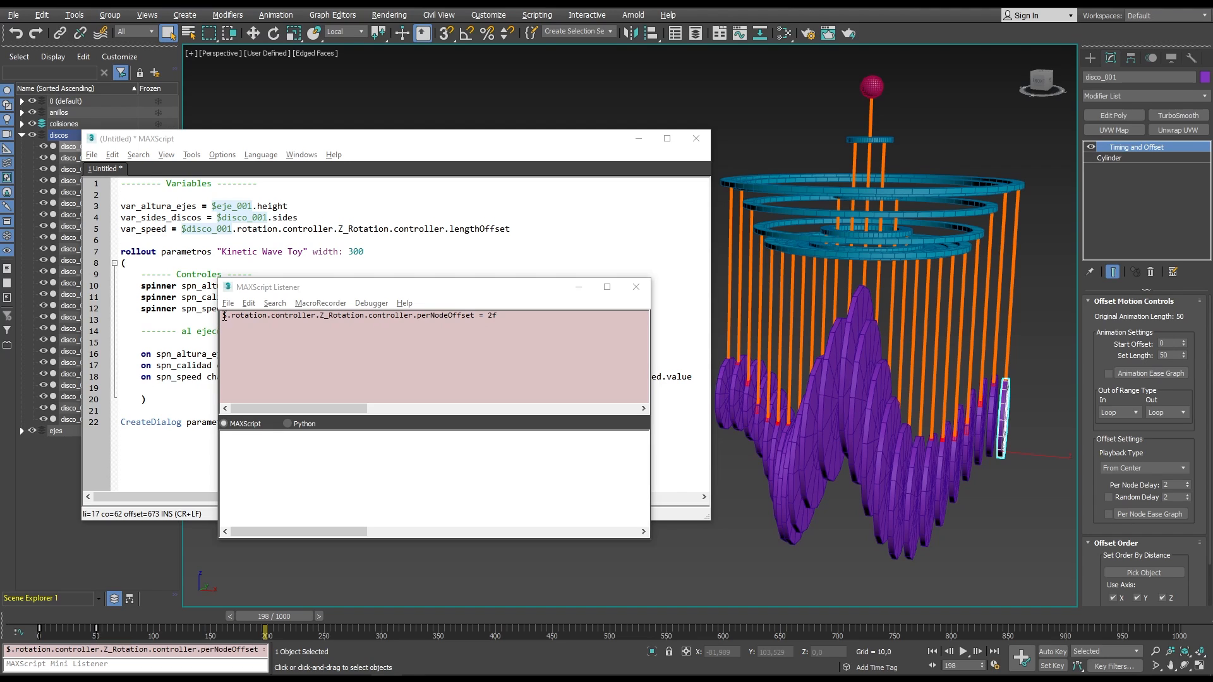
{"action": "left_click_drag", "start_coordinate": [224, 316], "coordinate": [361, 325]}
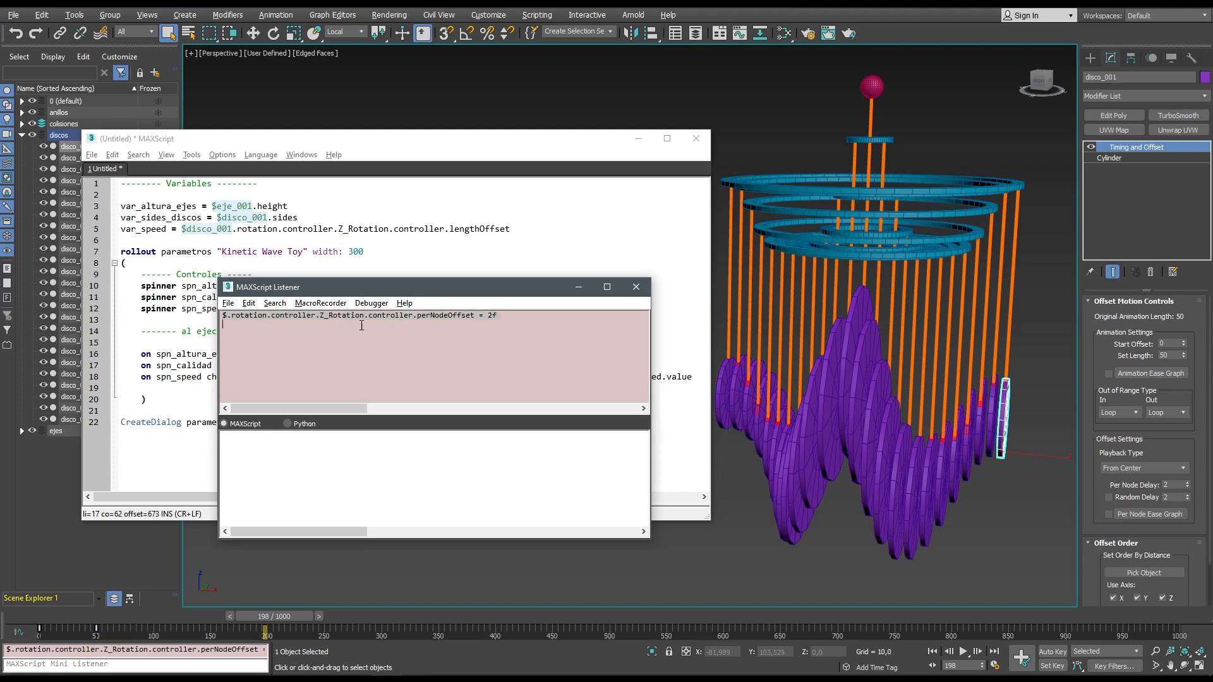
{"action": "right_click", "coordinate": [471, 317]}
{"action": "left_click", "coordinate": [501, 371]}
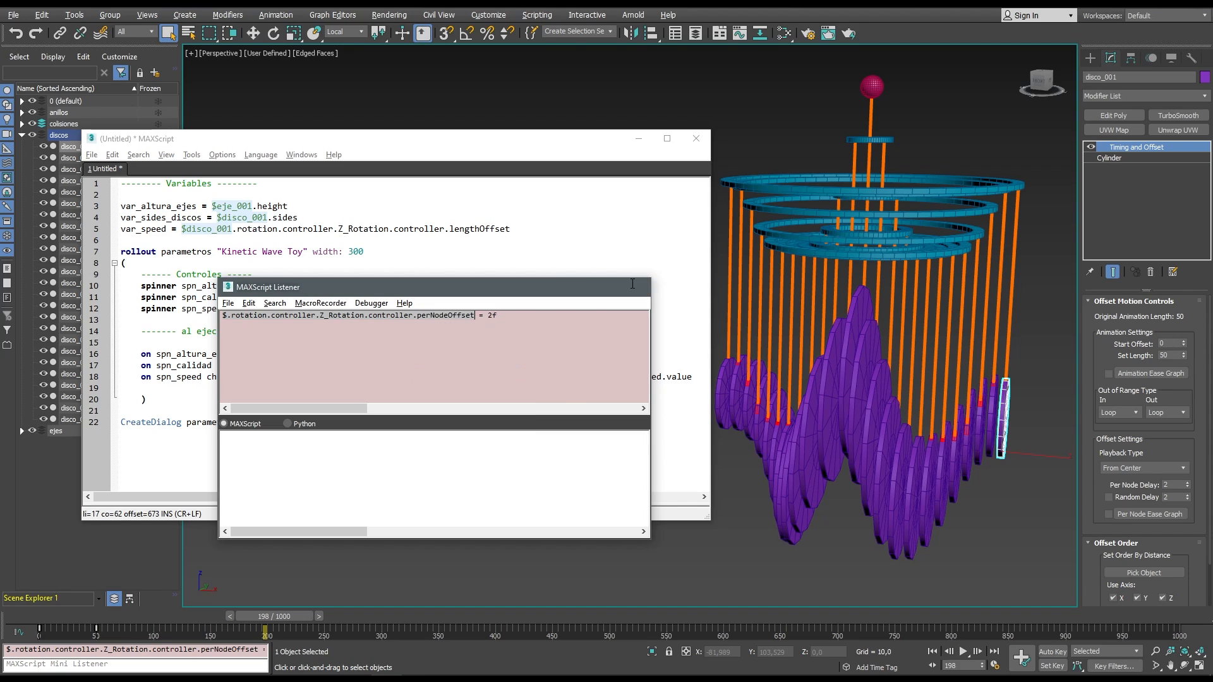
Below var_speed, declare "var_delay = $disco_001.rotation.controller.Z_Rotation.controller.perNodeOffset" from the copied expression, removing the surplus "$" and dot.
{"action": "left_click", "coordinate": [578, 287]}
{"action": "left_click", "coordinate": [140, 240]}
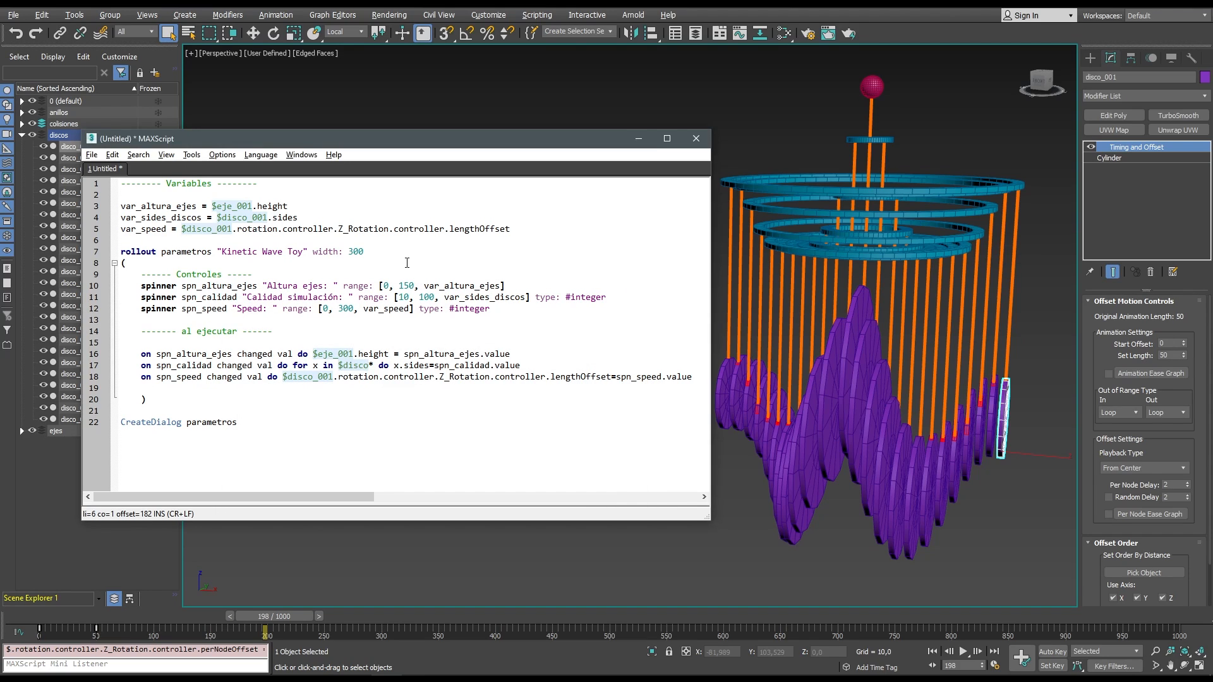
{"action": "type", "text": "var_de"}
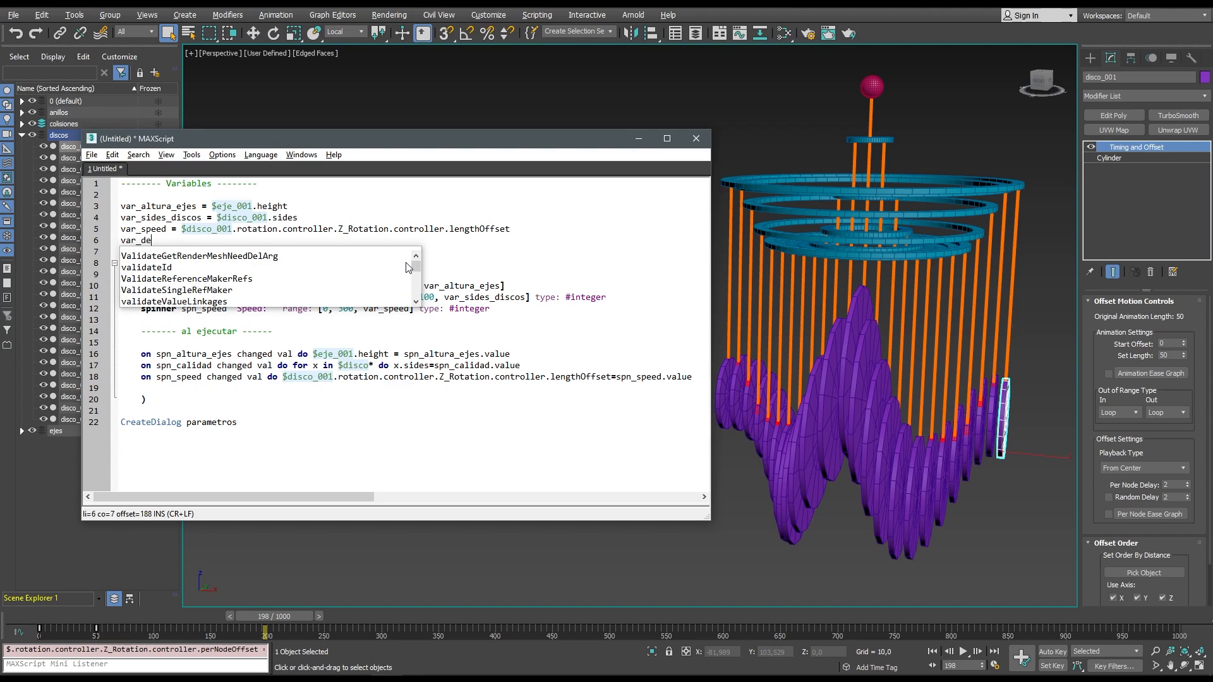
{"action": "type", "text": "lay "}
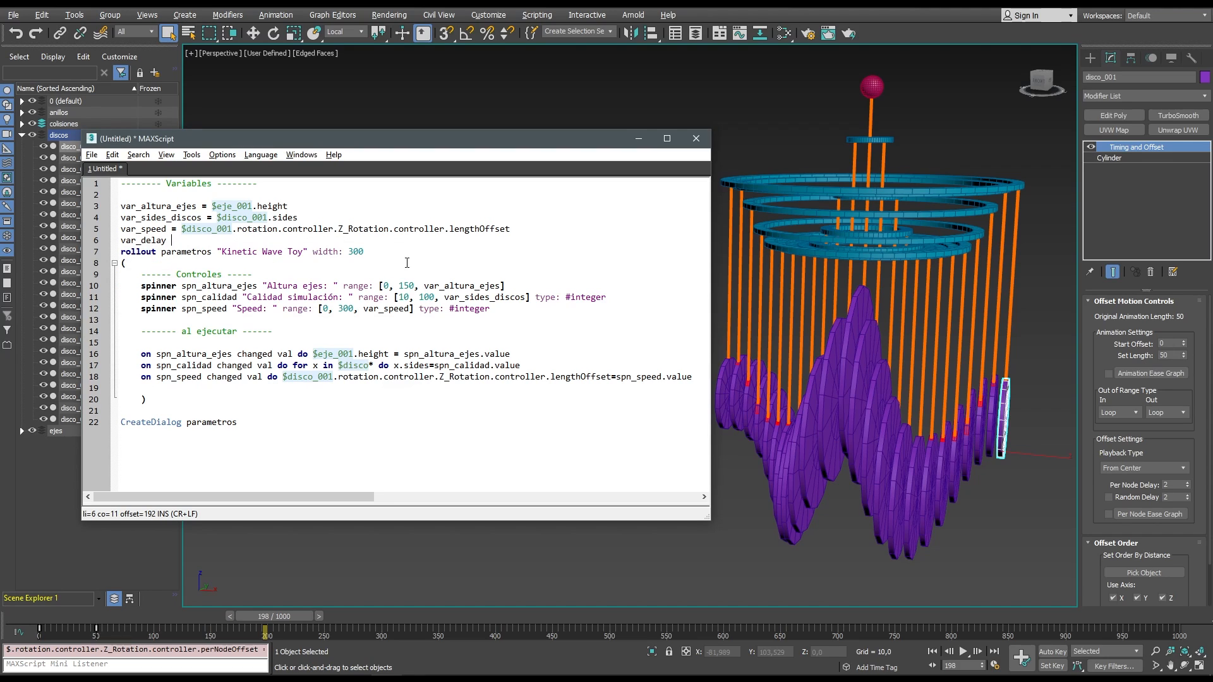
{"action": "type", "text": "= $disco_"}
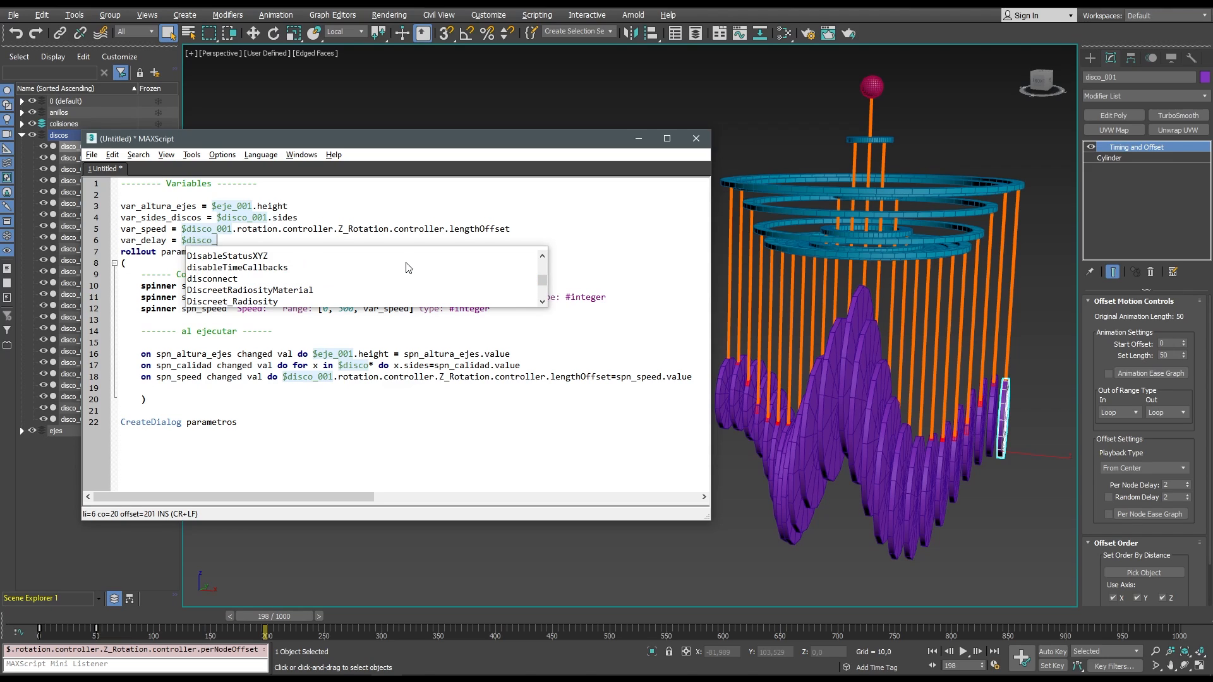
{"action": "type", "text": "001."}
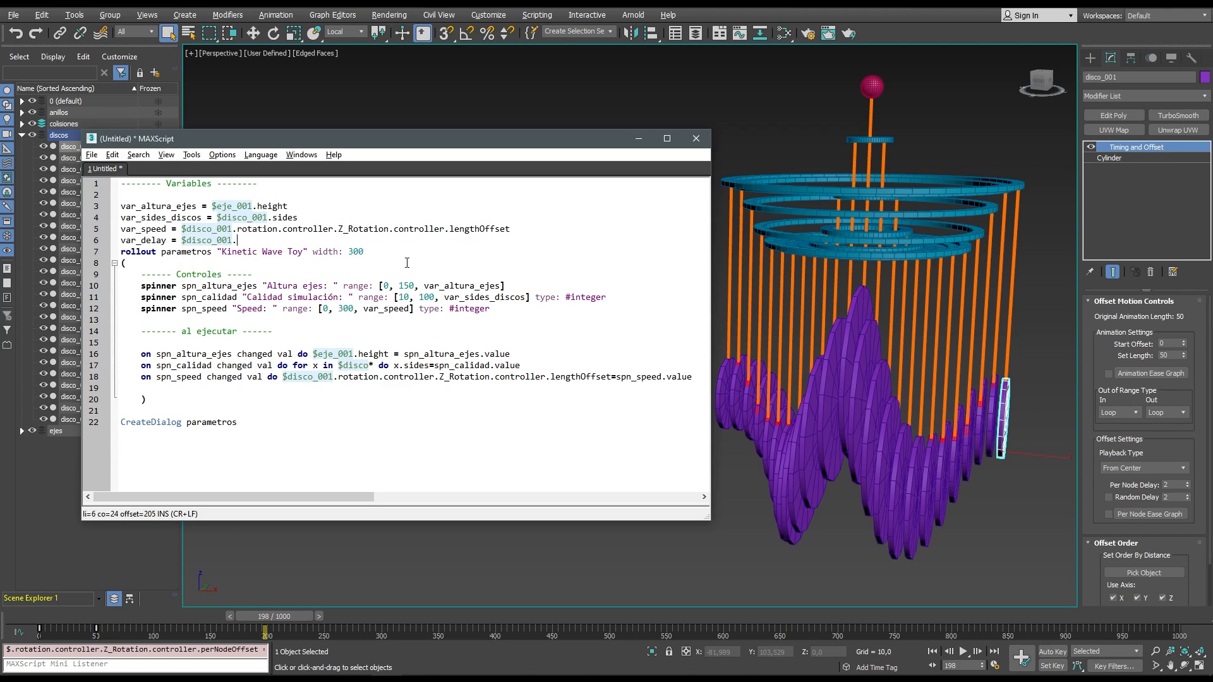
{"action": "key", "text": "ctrl+v"}
{"action": "left_click", "coordinate": [244, 240]}
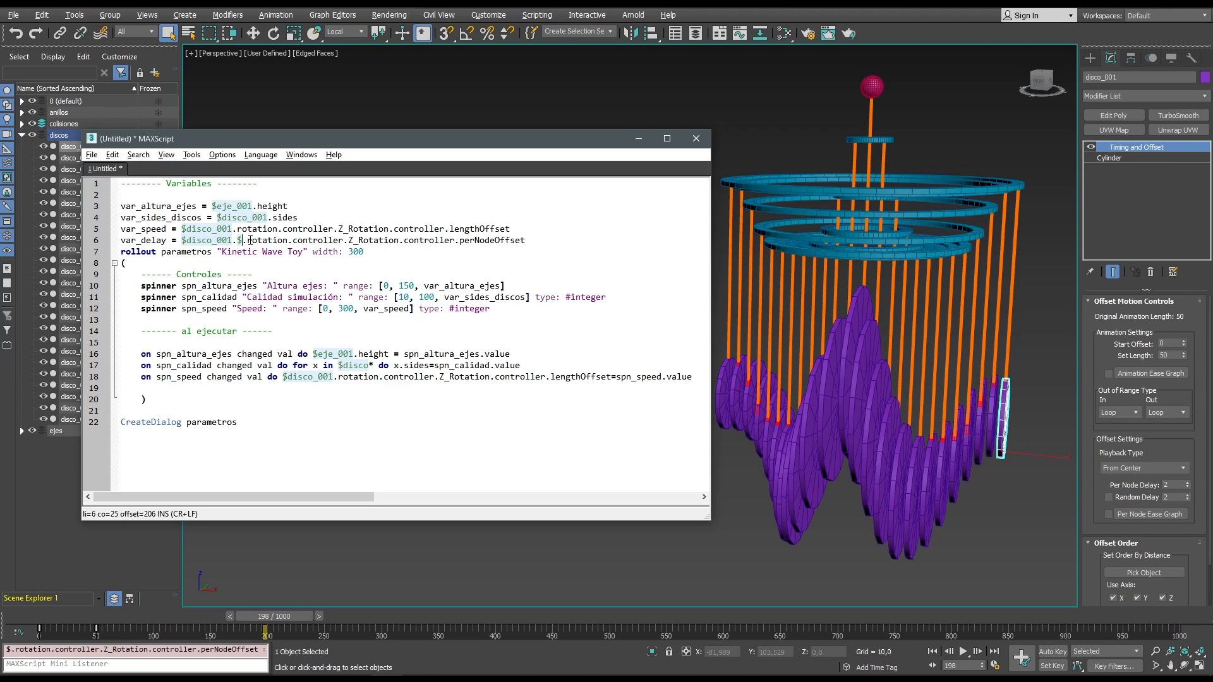
{"action": "key", "text": "BackSpace"}
{"action": "key", "text": "BackSpace"}
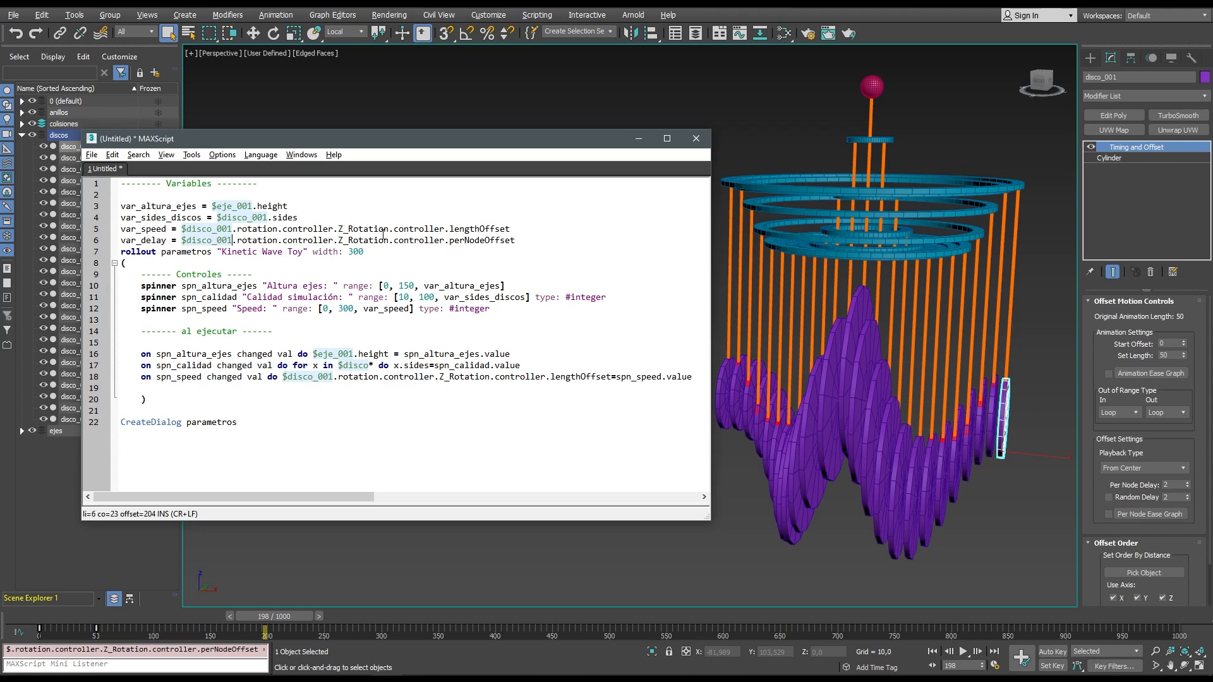
Check disco_001's Per Node Delay field and insert an empty line between the var_delay line and the rollout definition.
{"action": "left_click", "coordinate": [527, 236]}
{"action": "left_click_drag", "start_coordinate": [1172, 485], "coordinate": [1142, 477]}
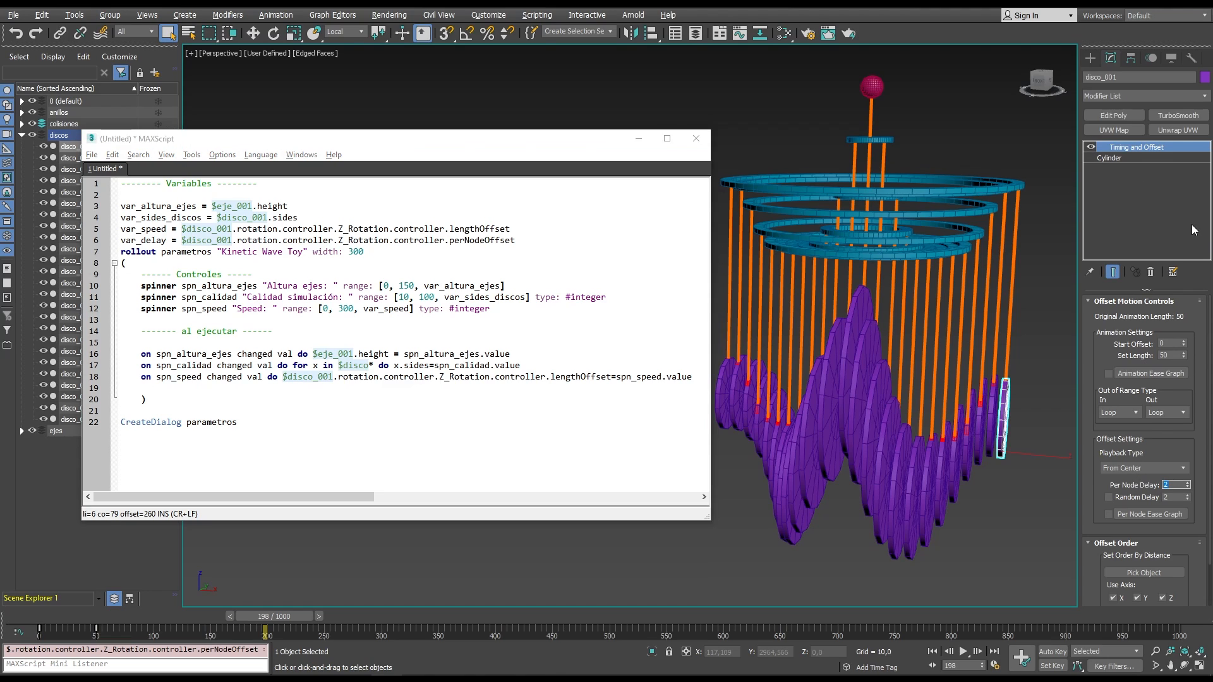
{"action": "left_click", "coordinate": [544, 243]}
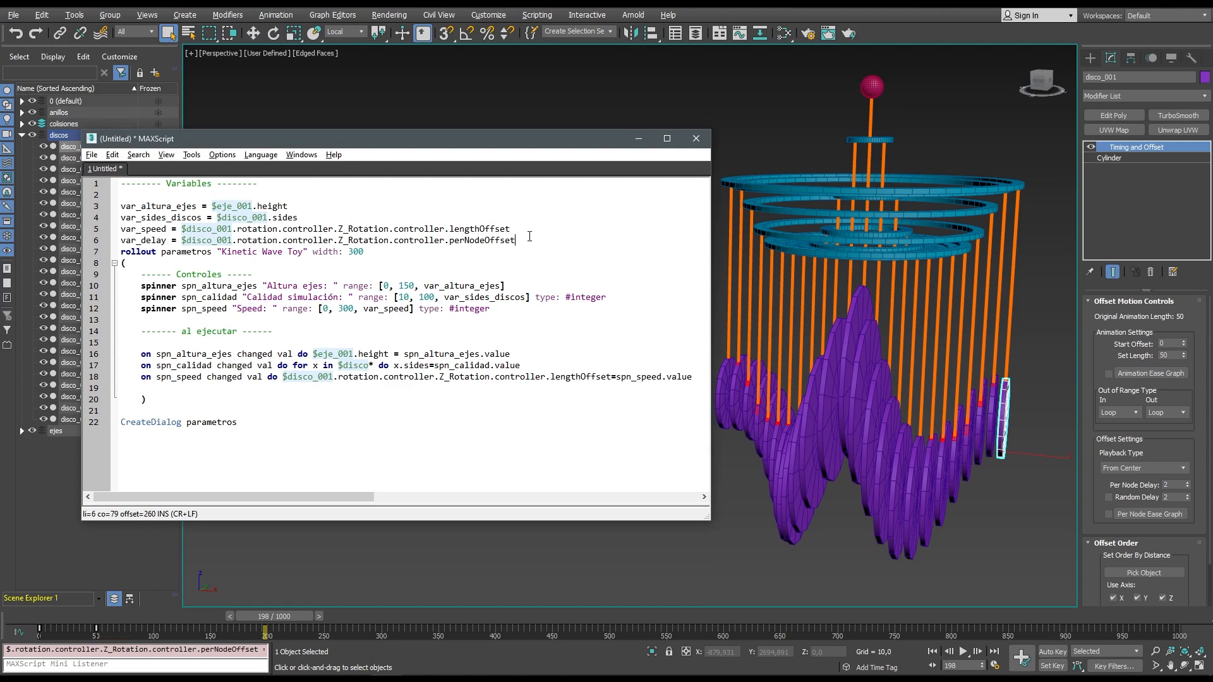
{"action": "key", "text": "Return"}
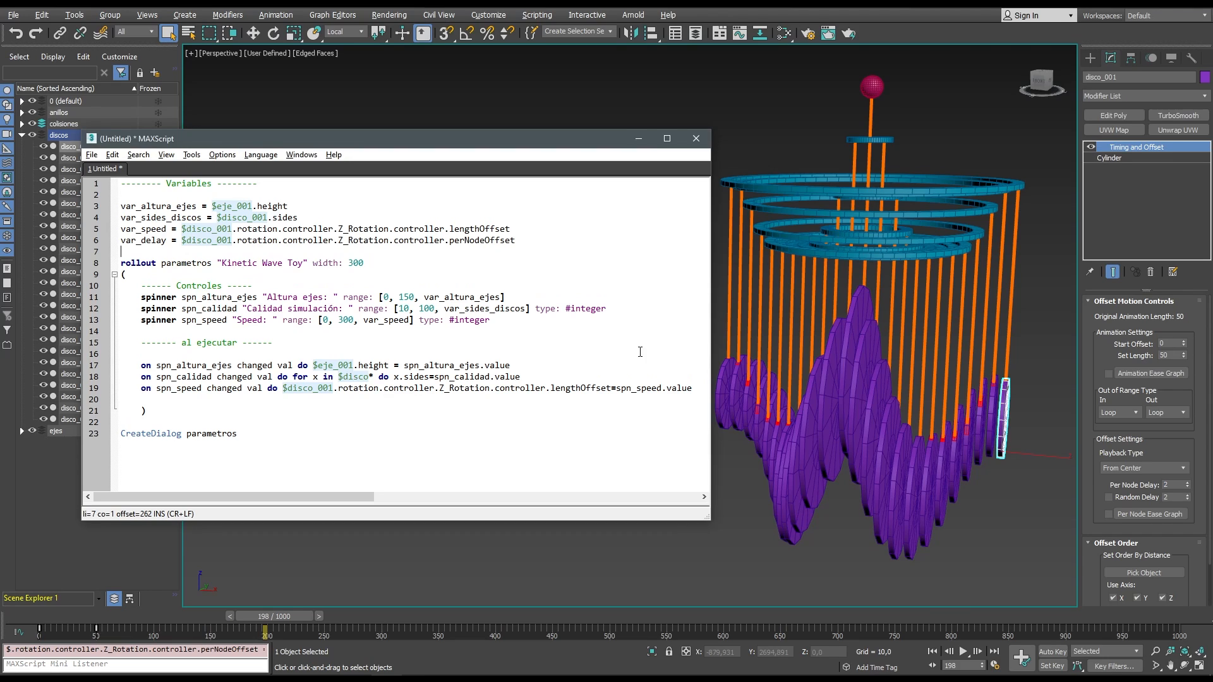
Below the spn_speed spinner, add the control line spinner spn_delay "Delay: " range: [0, 10, var_delay] type: #integer.
{"action": "left_click", "coordinate": [502, 320]}
{"action": "key", "text": "Return"}
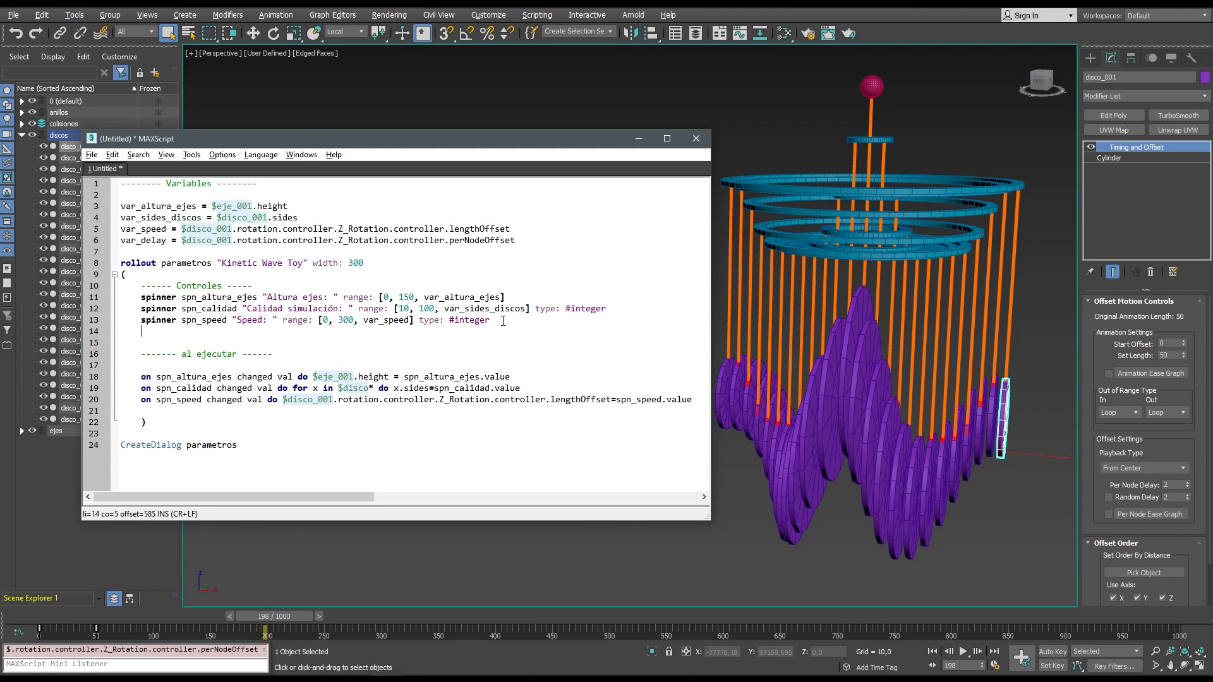
{"action": "type", "text": "spinner"}
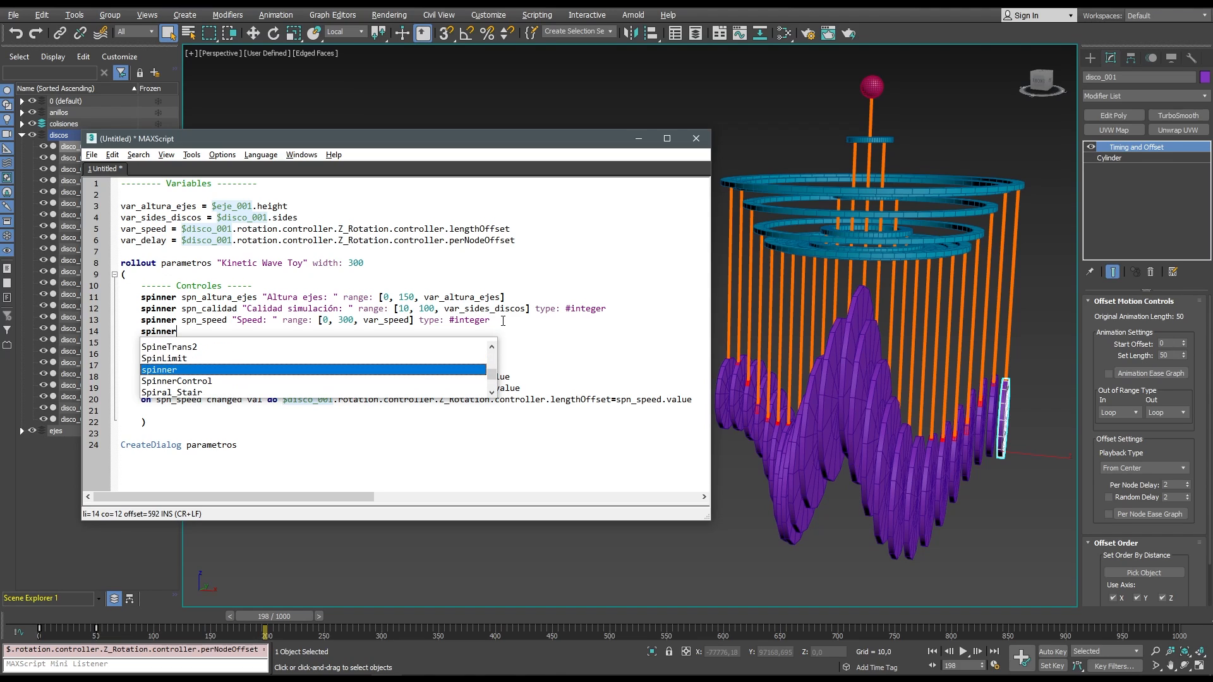
{"action": "type", "text": " spn_de"}
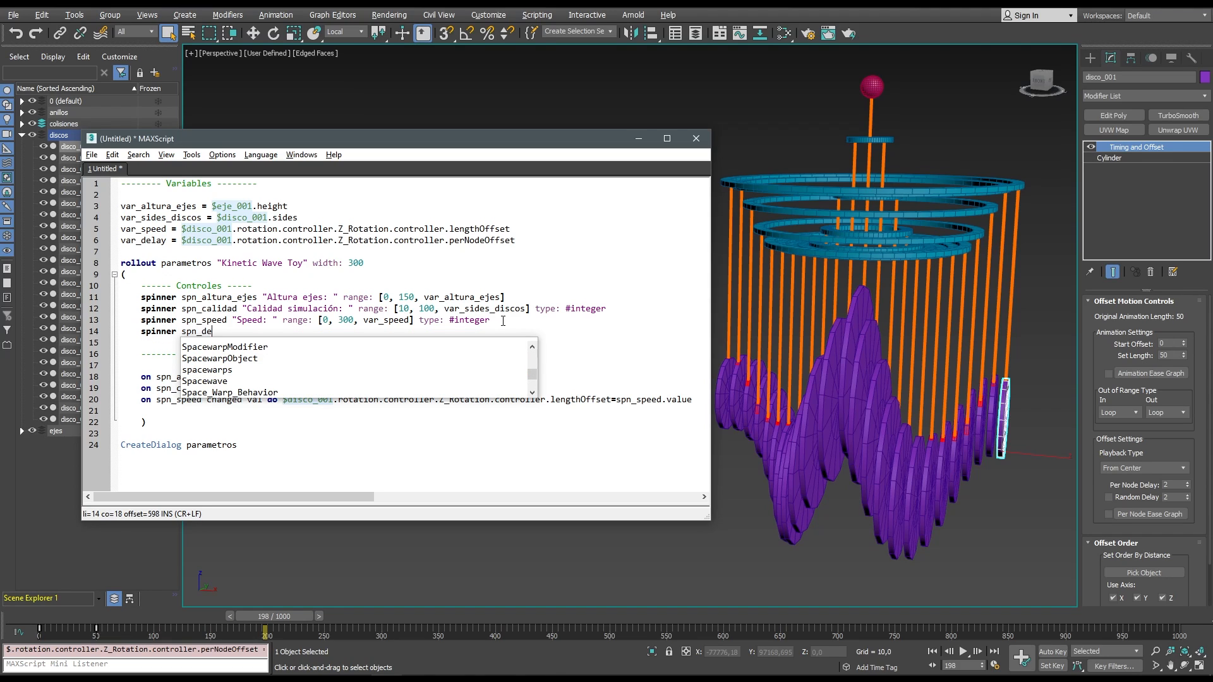
{"action": "type", "text": "lay "}
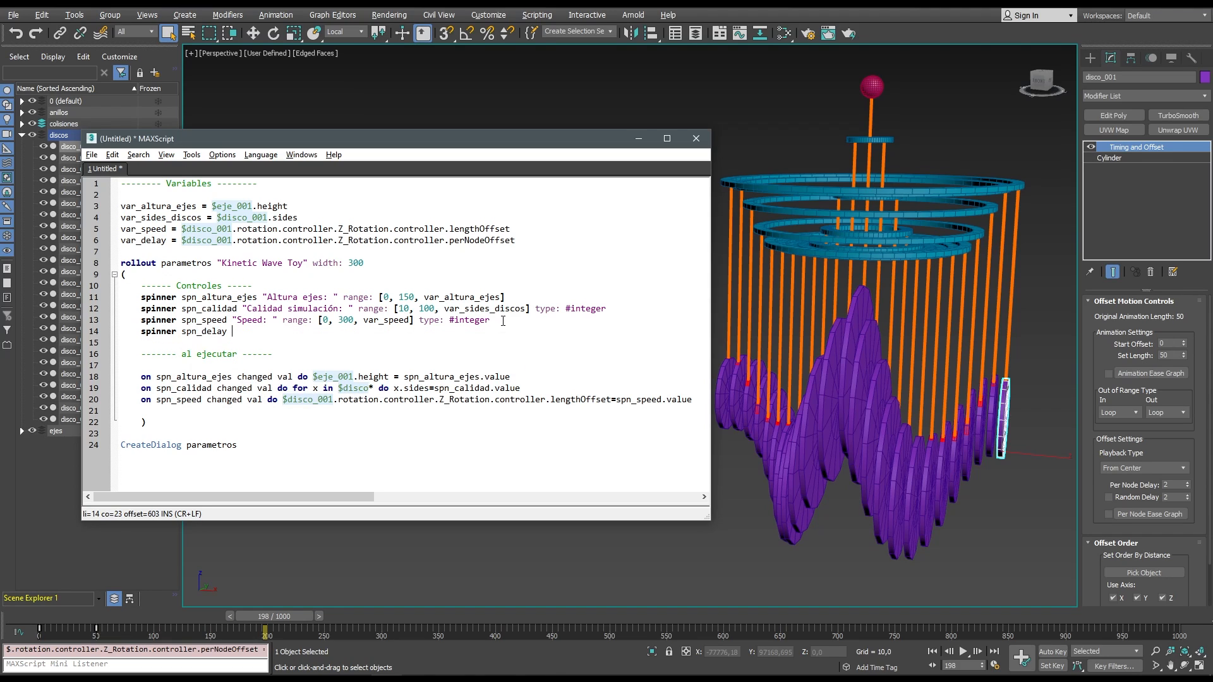
{"action": "type", "text": "\"Delay: "}
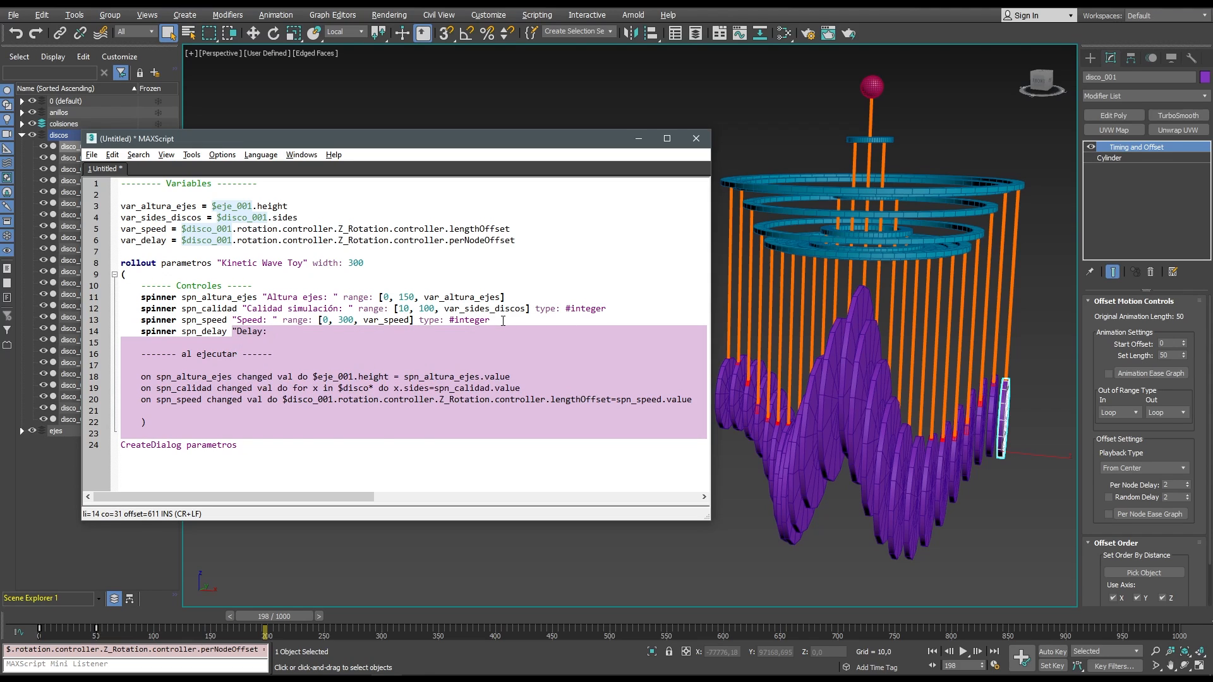
{"action": "type", "text": "\" range"}
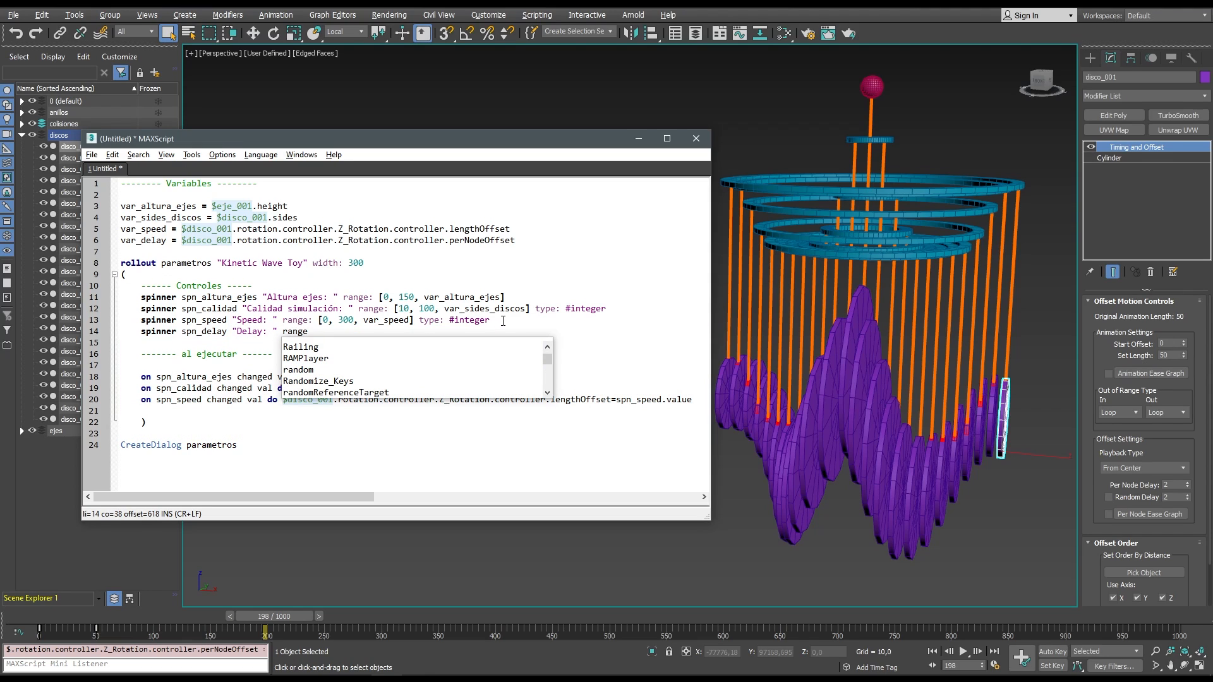
{"action": "type", "text": ": "}
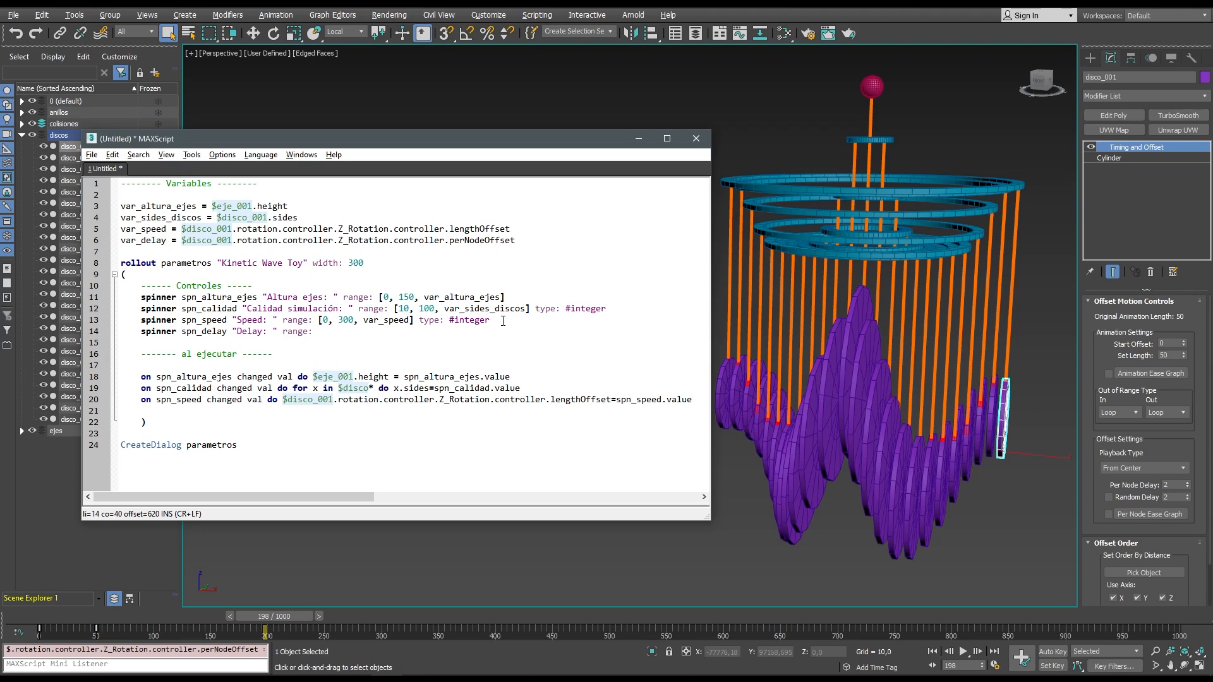
{"action": "type", "text": "[1"}
{"action": "key", "text": "BackSpace"}
{"action": "type", "text": "0, 10, var_de"}
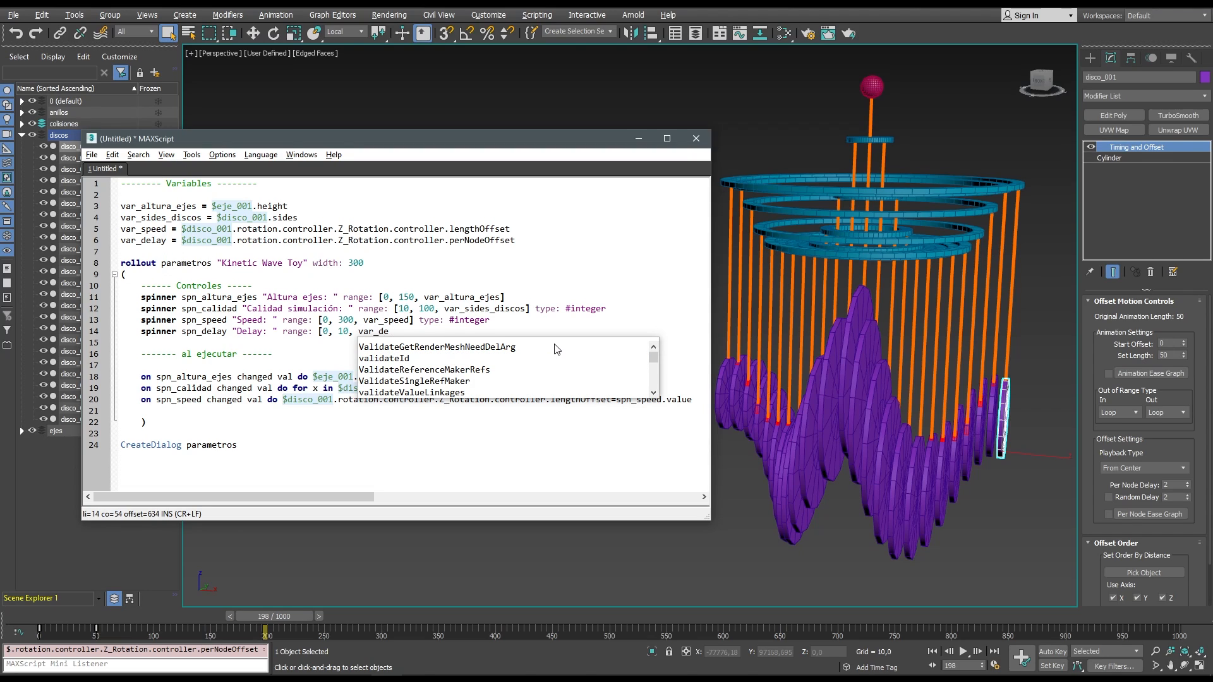
{"action": "type", "text": "lay]"}
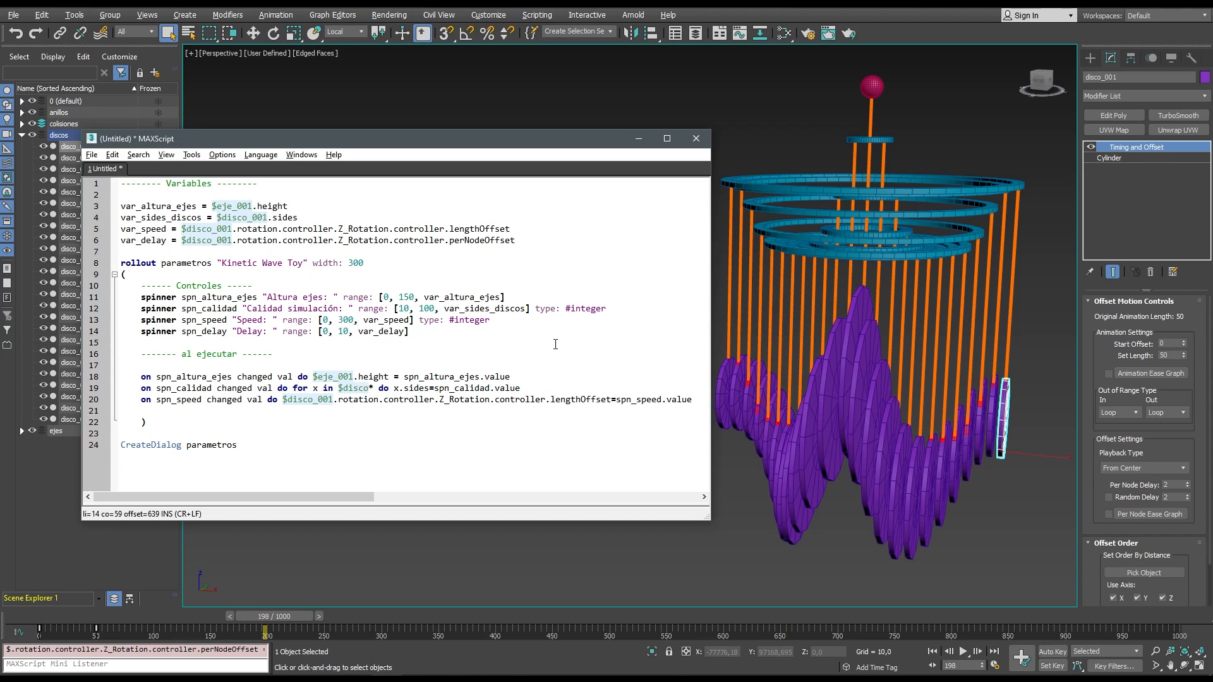
{"action": "type", "text": " type: #integer"}
Evaluate the whole script to check the Delay spinner in the Kinetic Wave Toy dialog, and close the dialog.
{"action": "left_click", "coordinate": [192, 155]}
{"action": "left_click", "coordinate": [215, 169]}
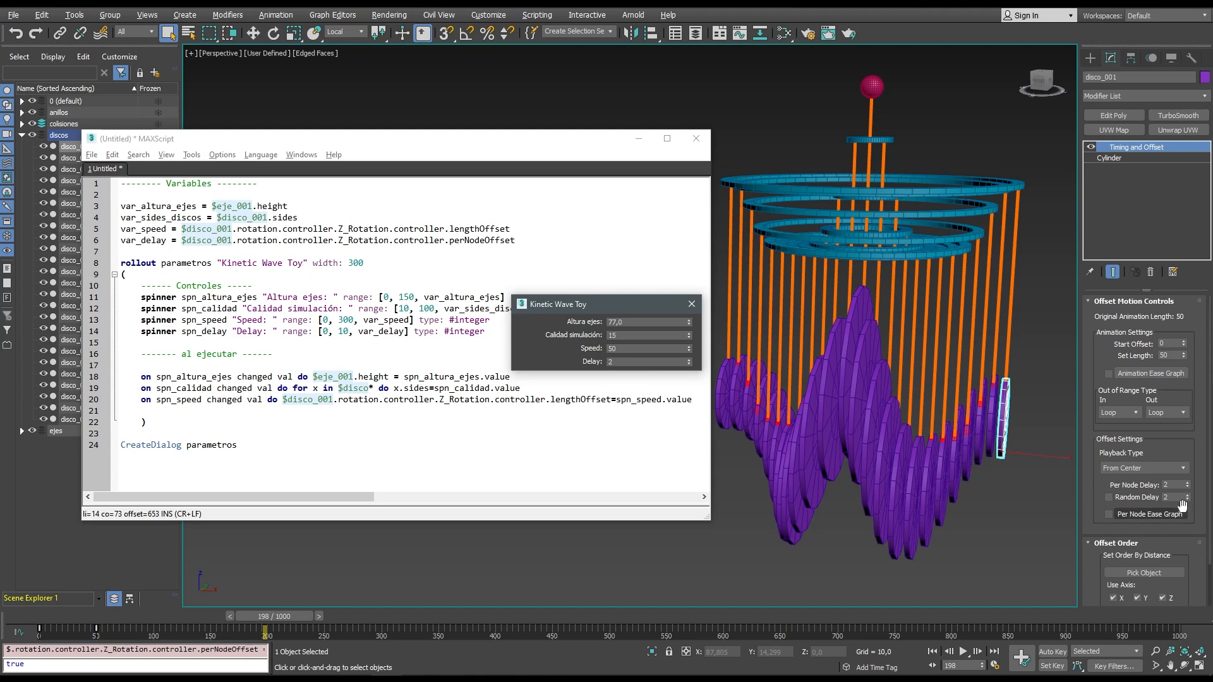
{"action": "left_click", "coordinate": [691, 307]}
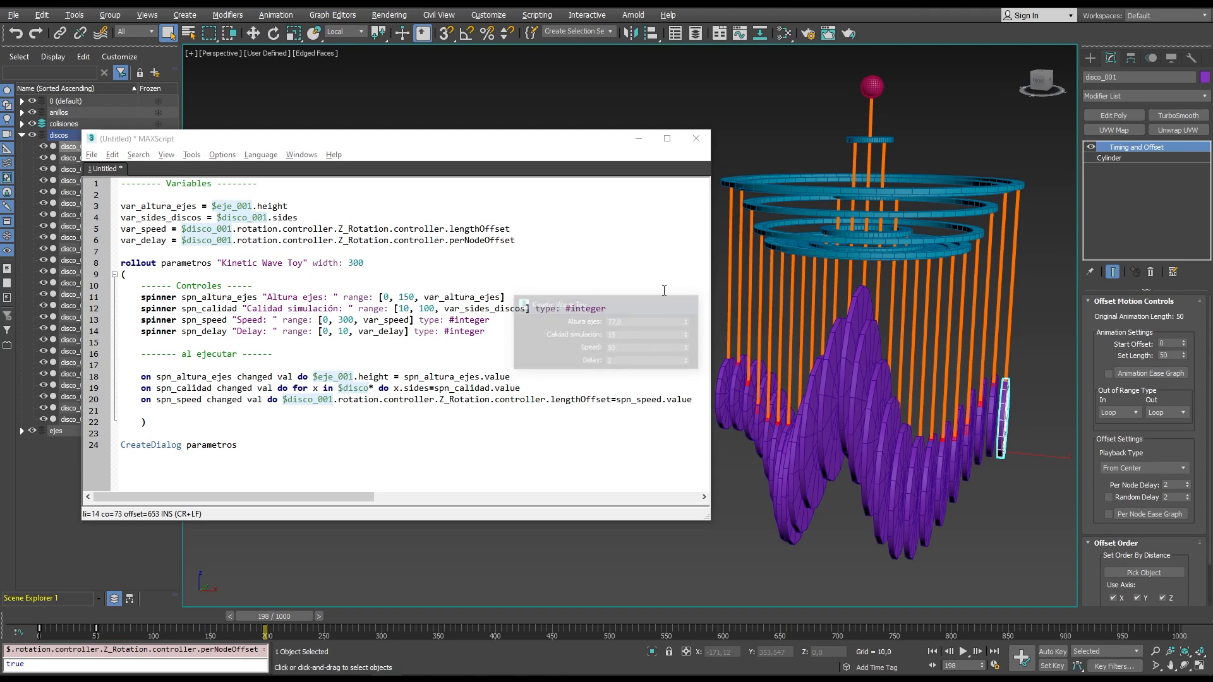
Below the spn_speed event handler, start a new handler line reading "on spn_delay changed val do".
{"action": "left_click", "coordinate": [159, 407]}
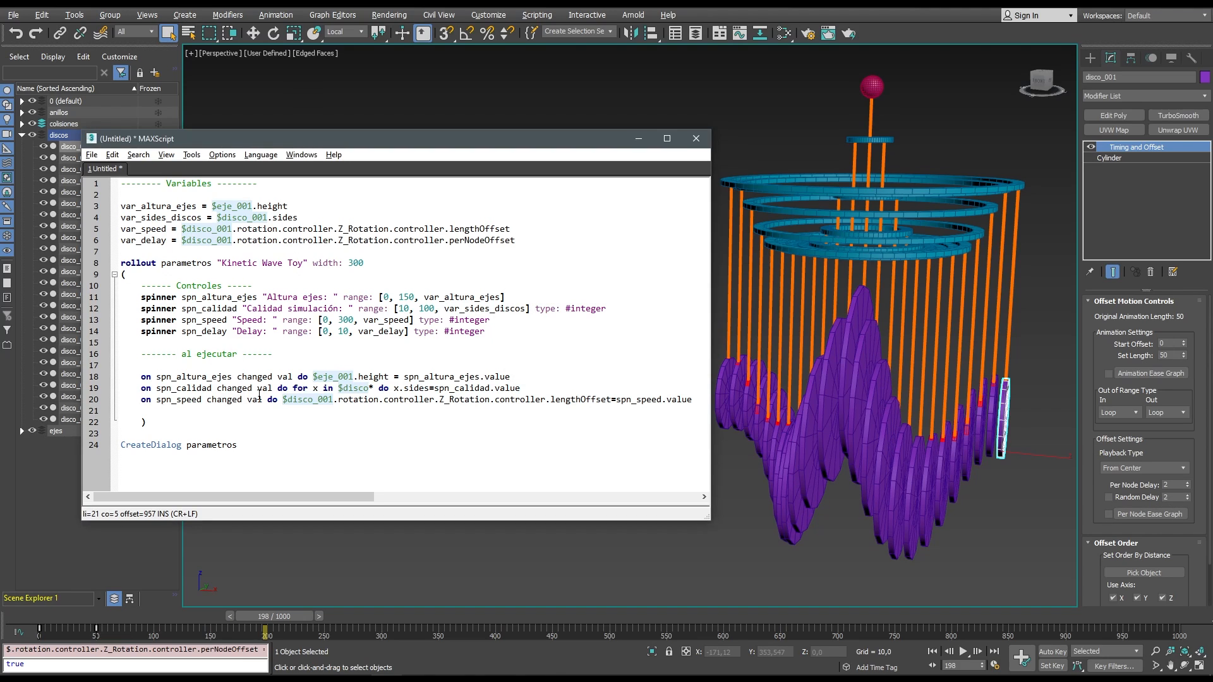
{"action": "key", "text": "Return"}
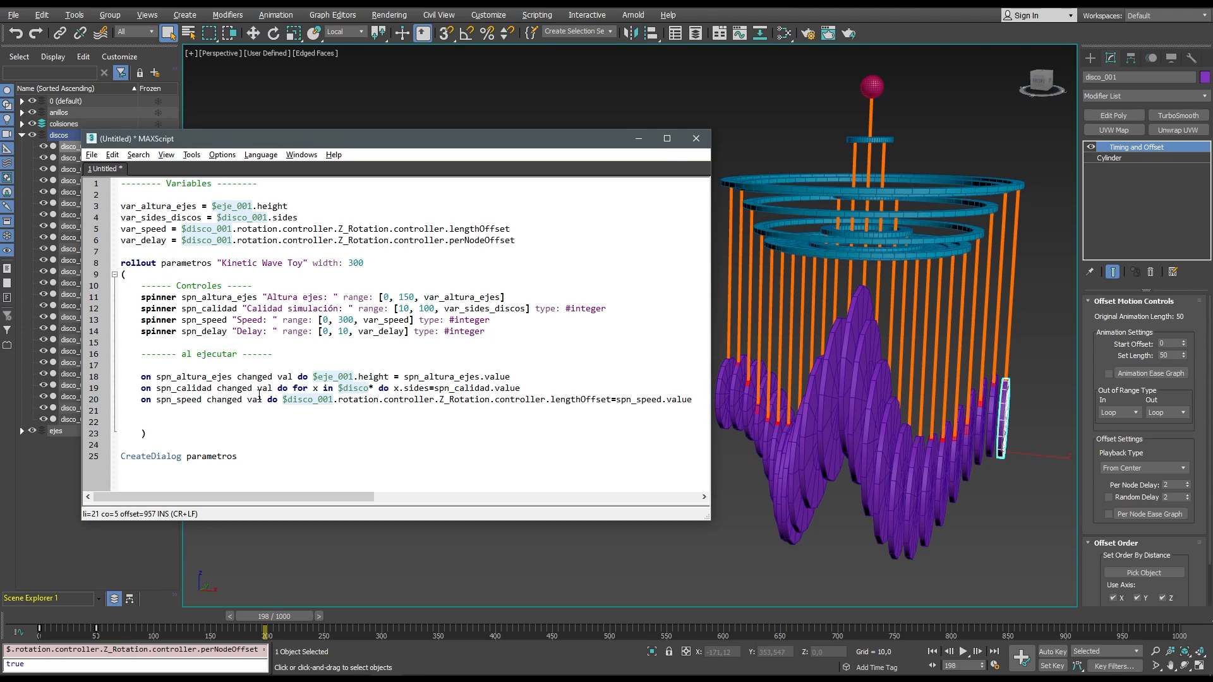
{"action": "type", "text": "on spnd_"}
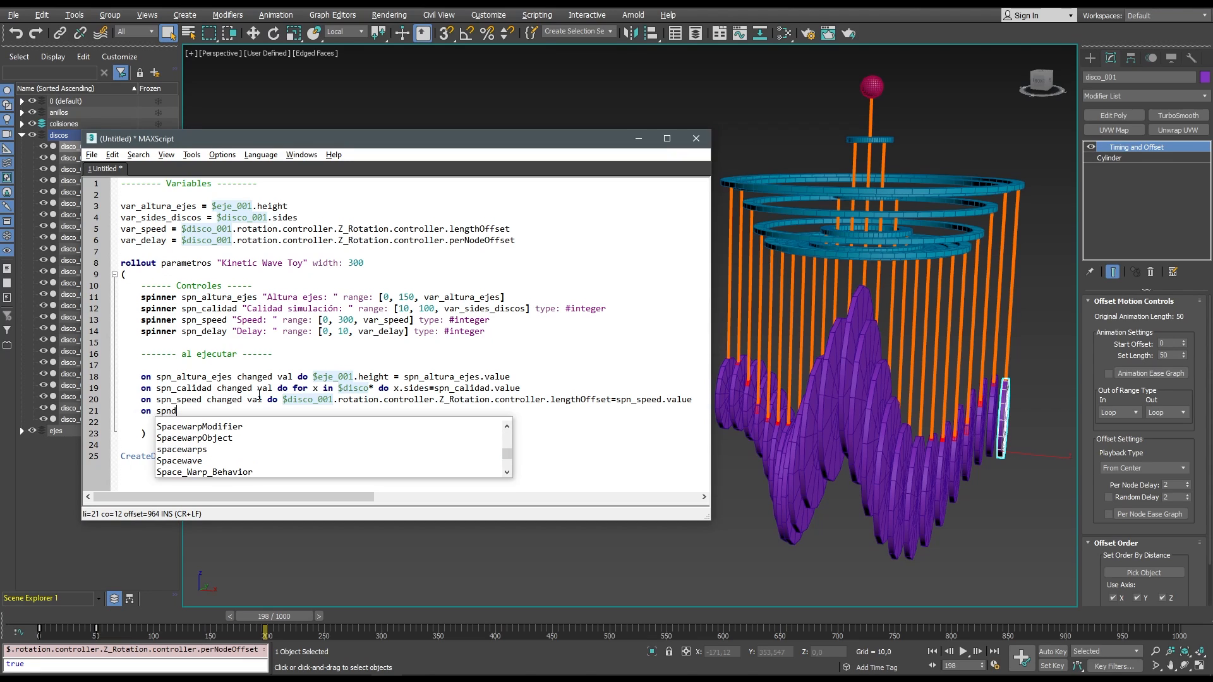
{"action": "key", "text": "BackSpace"}
{"action": "type", "text": "delay change"}
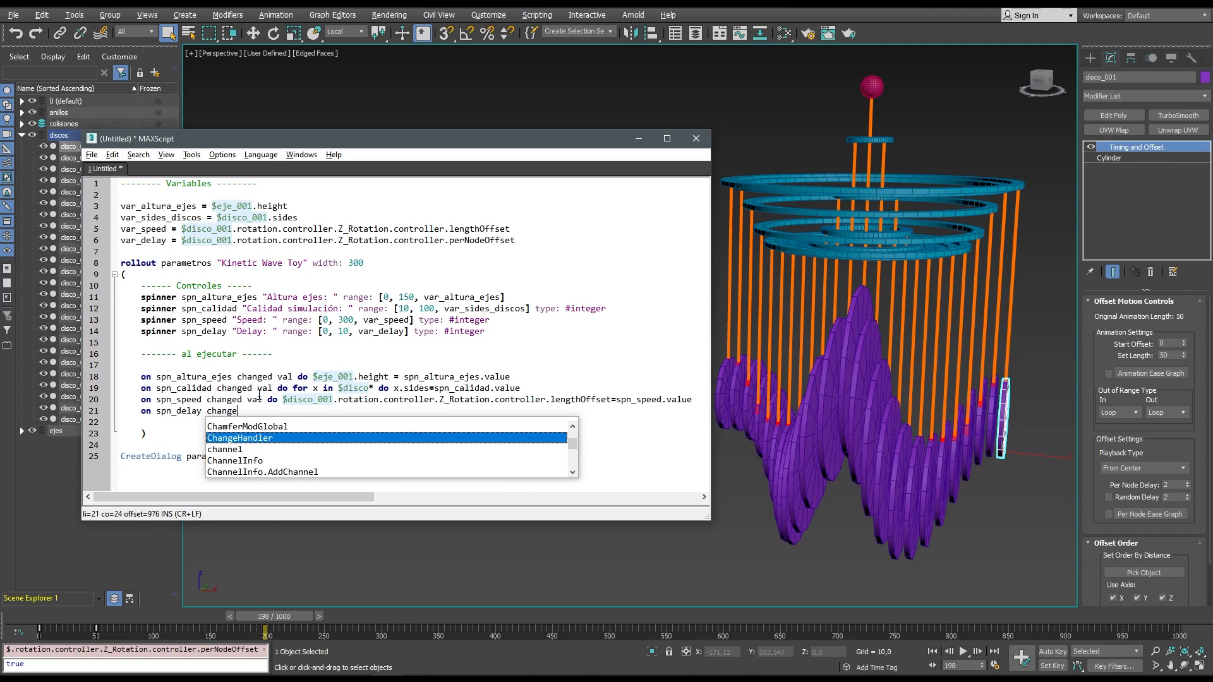
{"action": "type", "text": "d val de"}
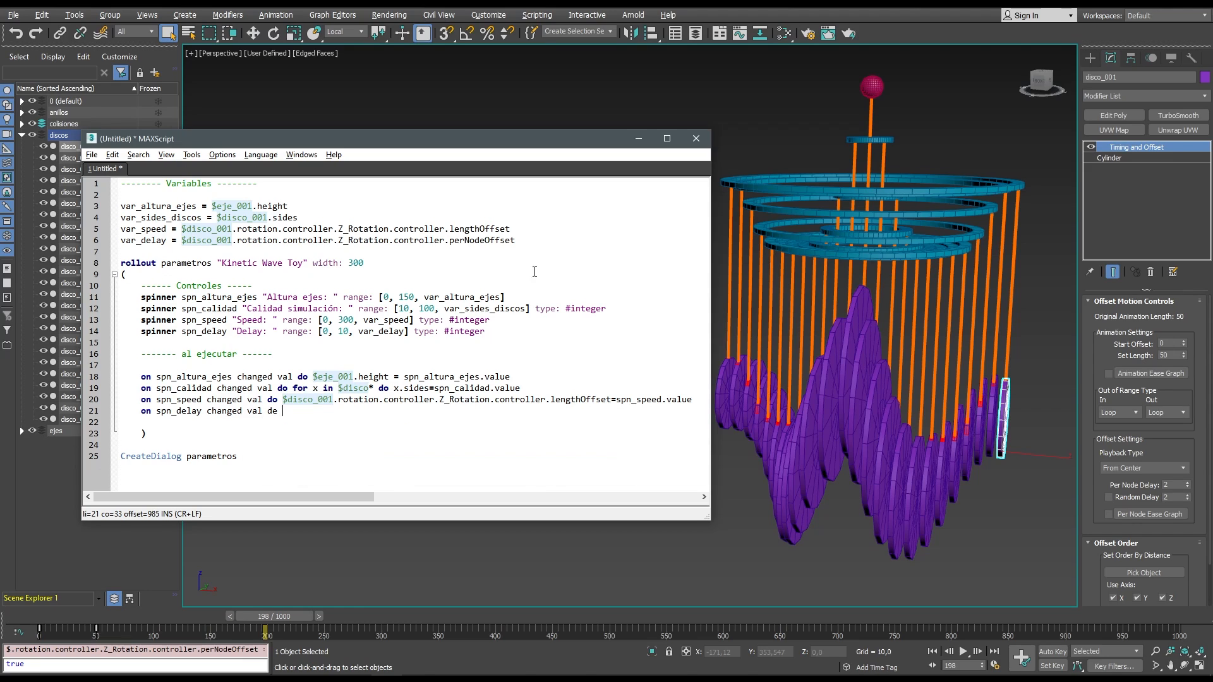
Complete the spn_delay handler with the perNodeOffset expression copied from the var_delay line, set equal to spn_delay.value.
{"action": "left_click_drag", "start_coordinate": [537, 244], "coordinate": [184, 241]}
{"action": "right_click", "coordinate": [238, 241]}
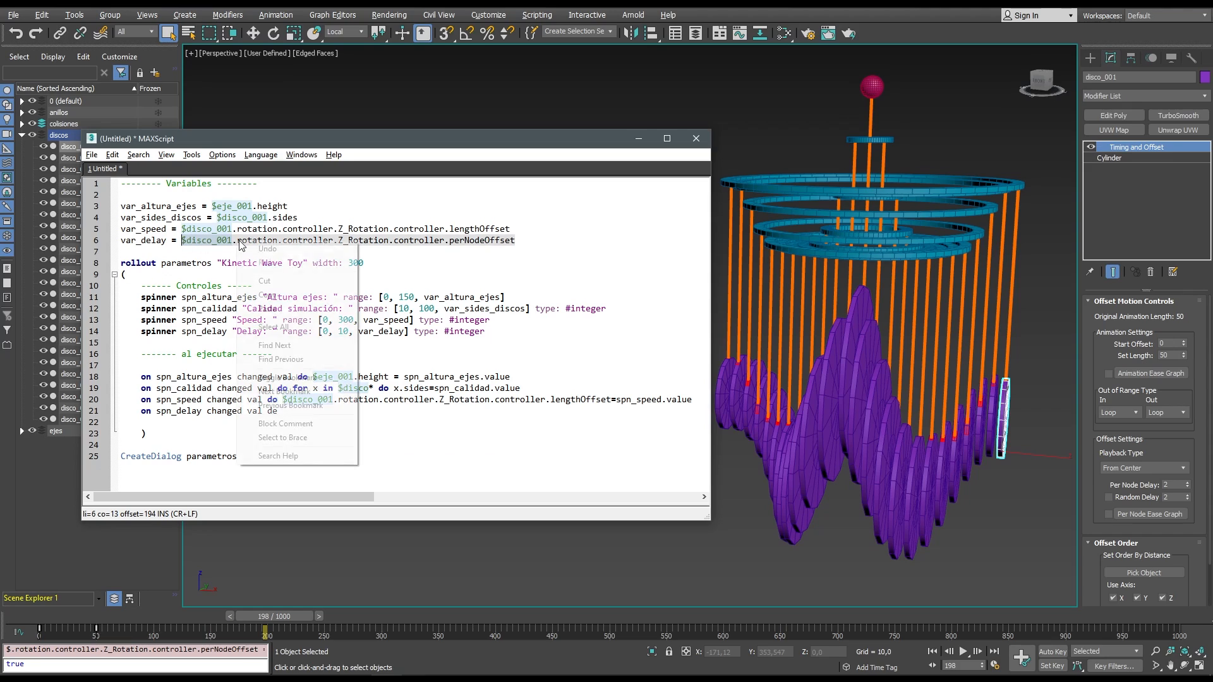
{"action": "left_click", "coordinate": [286, 295]}
{"action": "left_click", "coordinate": [286, 410]}
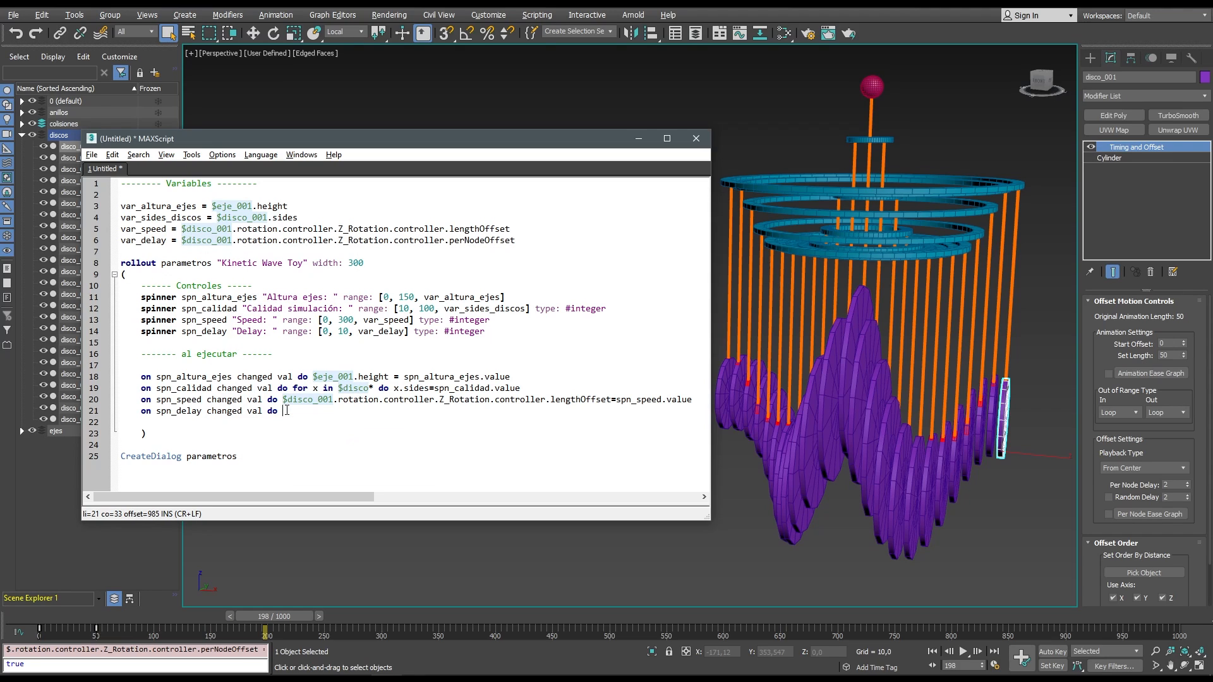
{"action": "key", "text": "ctrl+v"}
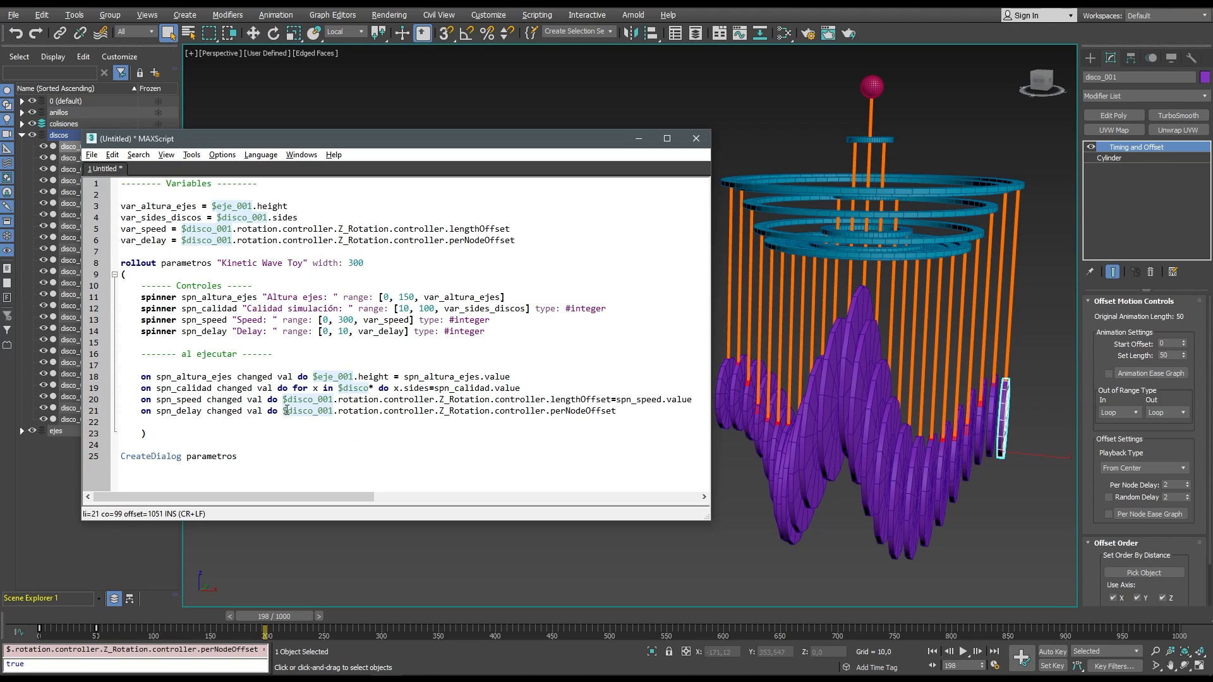
{"action": "type", "text": "="}
{"action": "double_click", "coordinate": [167, 412]}
{"action": "left_click", "coordinate": [640, 411]}
{"action": "key", "text": "ctrl+v"}
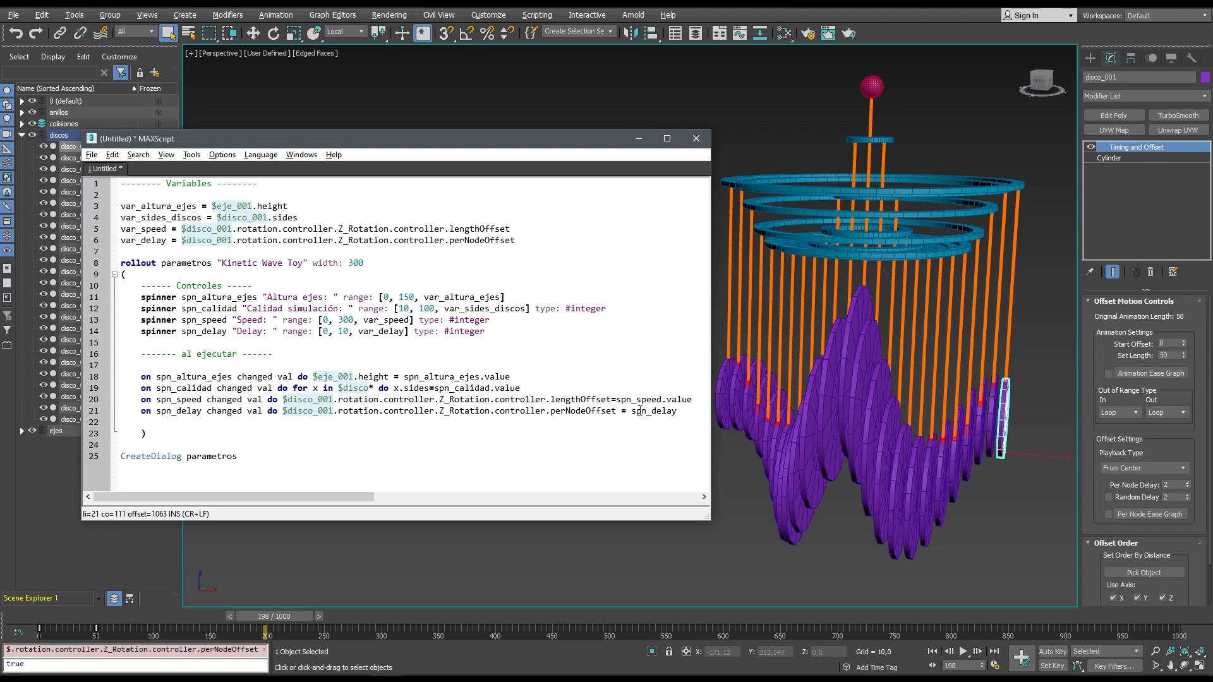
{"action": "type", "text": ".value"}
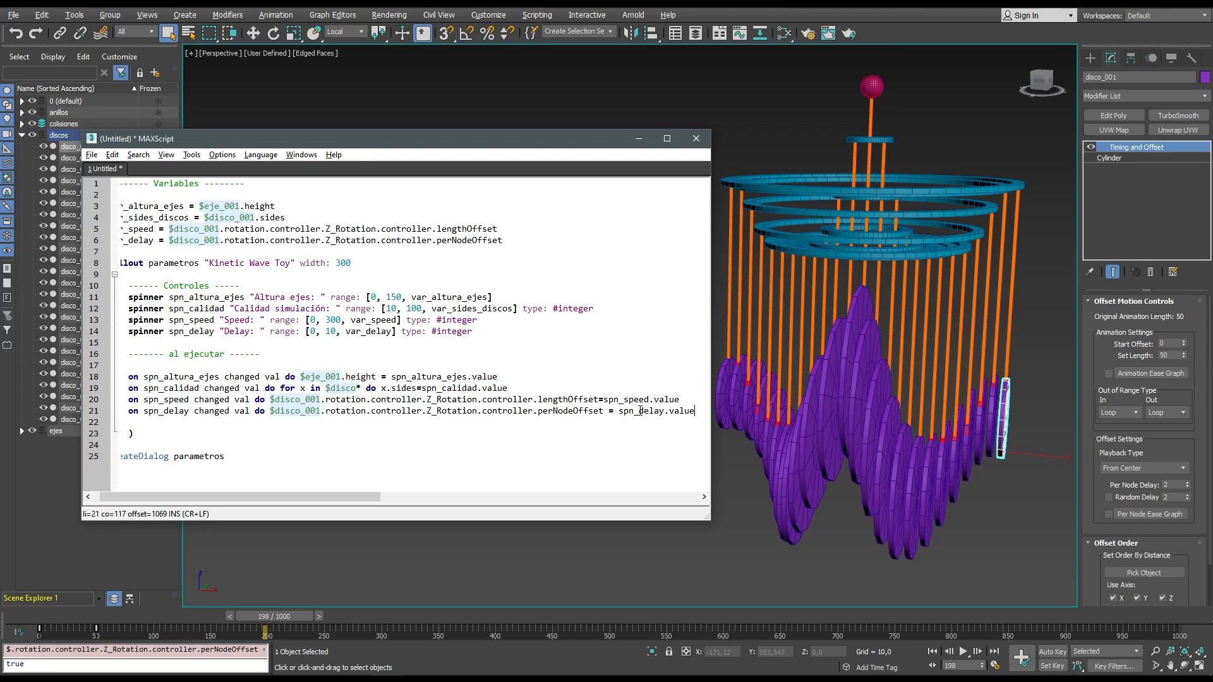
Widen the script editor so the full handler lines fit, and move it away from the kinetic wave model.
{"action": "left_click_drag", "start_coordinate": [710, 452], "coordinate": [725, 452]}
{"action": "left_click_drag", "start_coordinate": [285, 501], "coordinate": [208, 502]}
{"action": "left_click", "coordinate": [141, 445]}
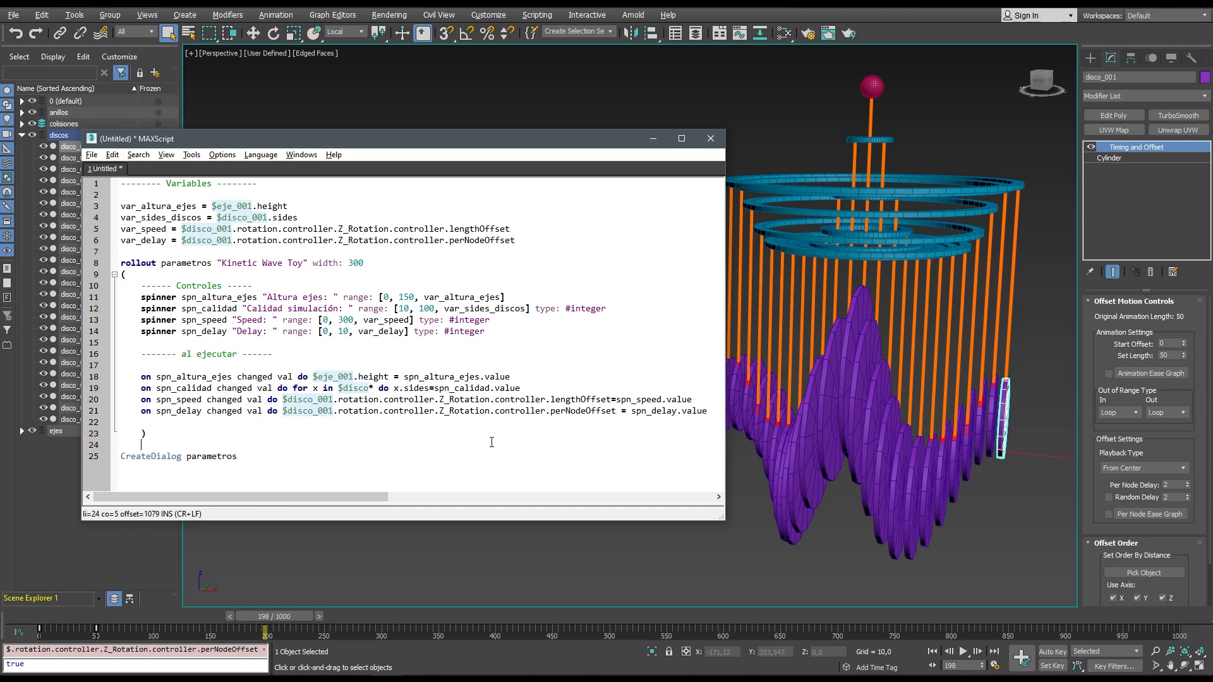
{"action": "left_click_drag", "start_coordinate": [603, 147], "coordinate": [567, 154]}
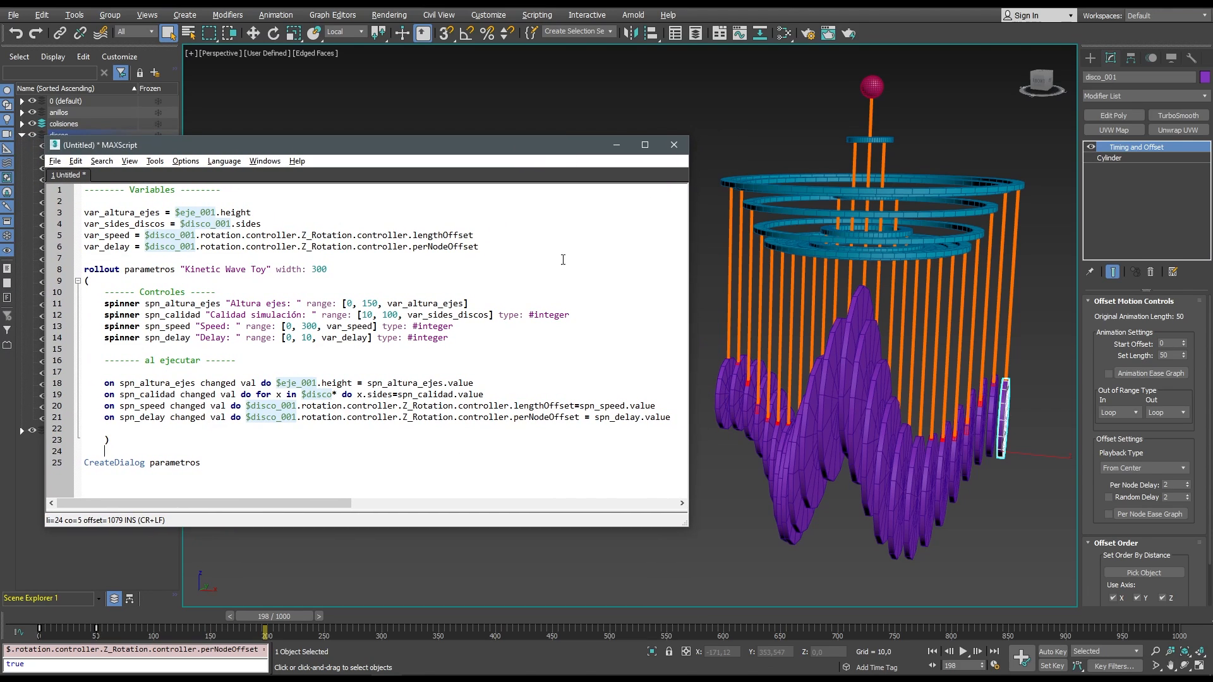
Evaluate the whole script, move the Kinetic Wave Toy dialog clear, and test its Delay spinner with 1 and 2.
{"action": "left_click", "coordinate": [155, 160]}
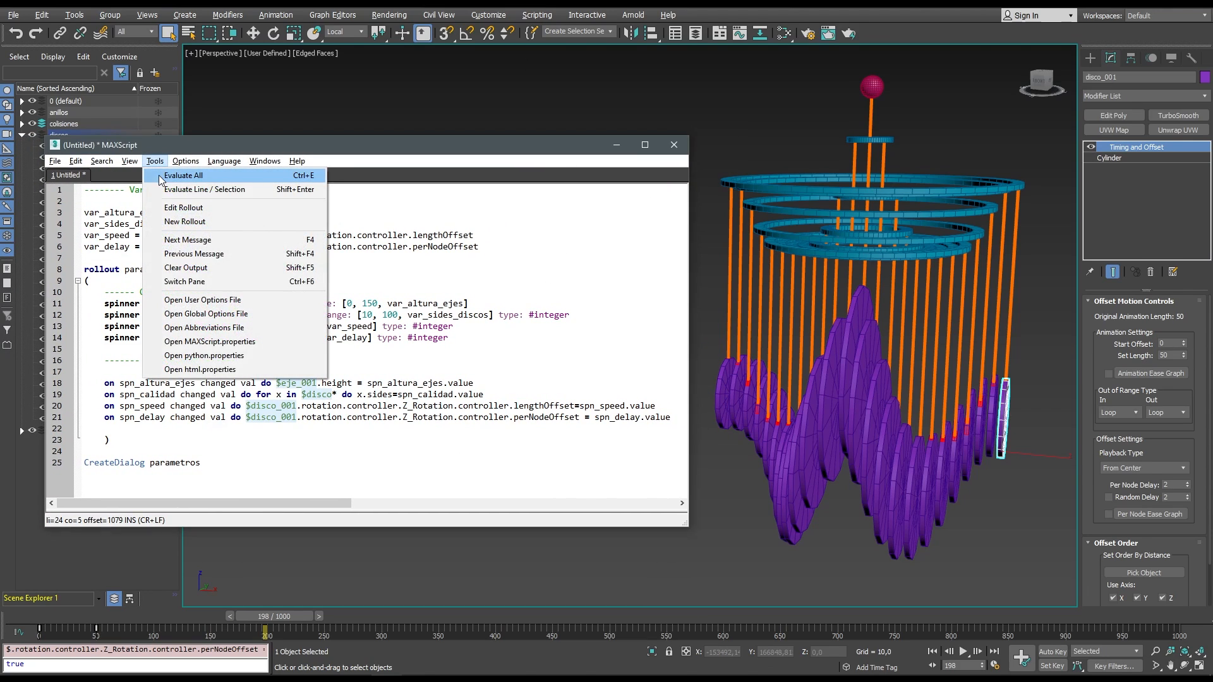
{"action": "left_click", "coordinate": [158, 176]}
{"action": "left_click_drag", "start_coordinate": [571, 306], "coordinate": [502, 314]}
{"action": "left_click", "coordinate": [619, 372]}
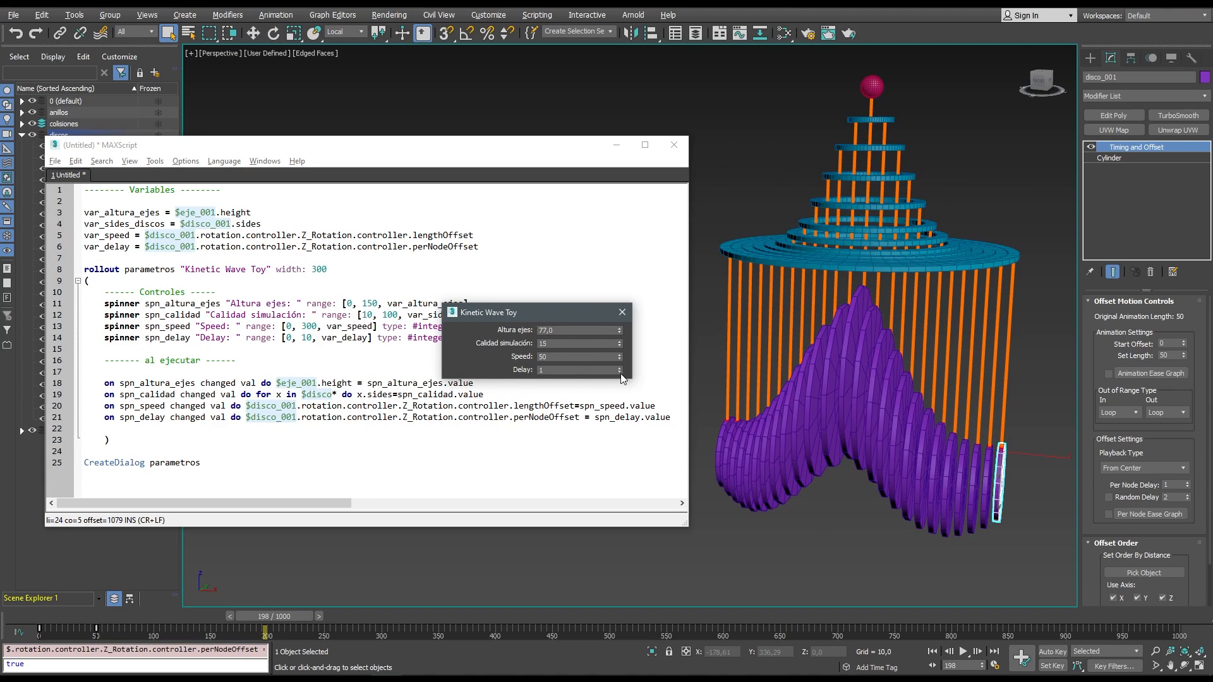
{"action": "left_click", "coordinate": [621, 368]}
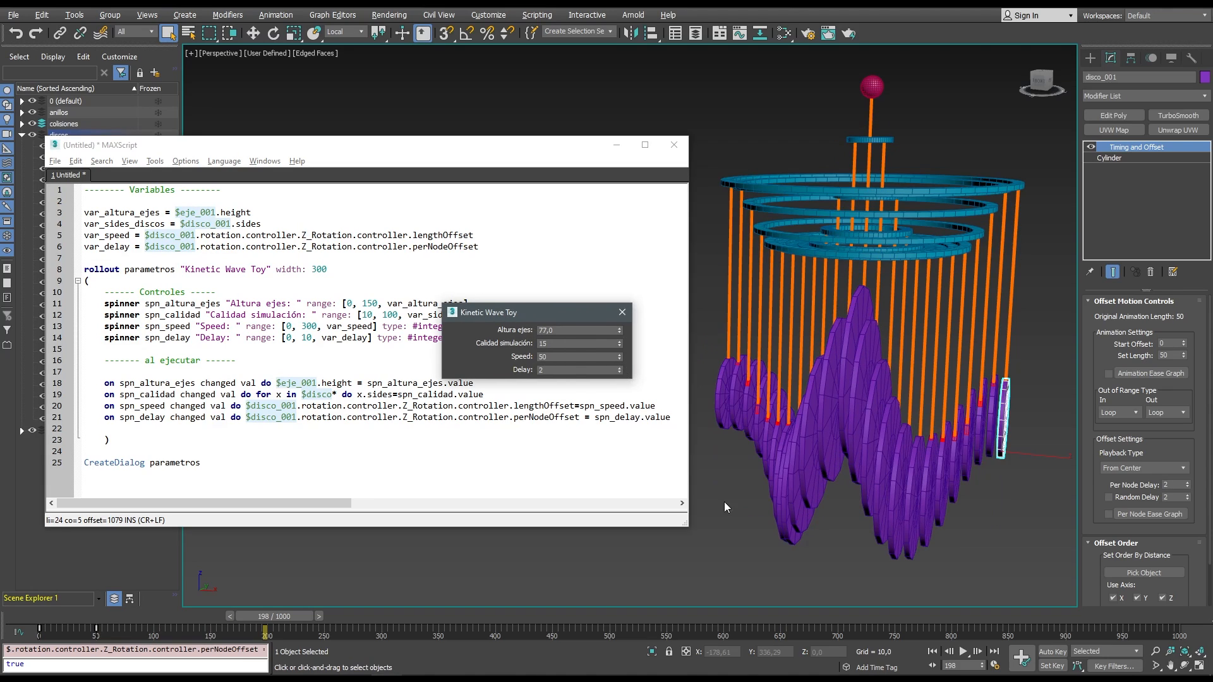
Play the animation and test the dialog's Delay spinner with values between 1 and 3.
{"action": "left_click", "coordinate": [963, 651]}
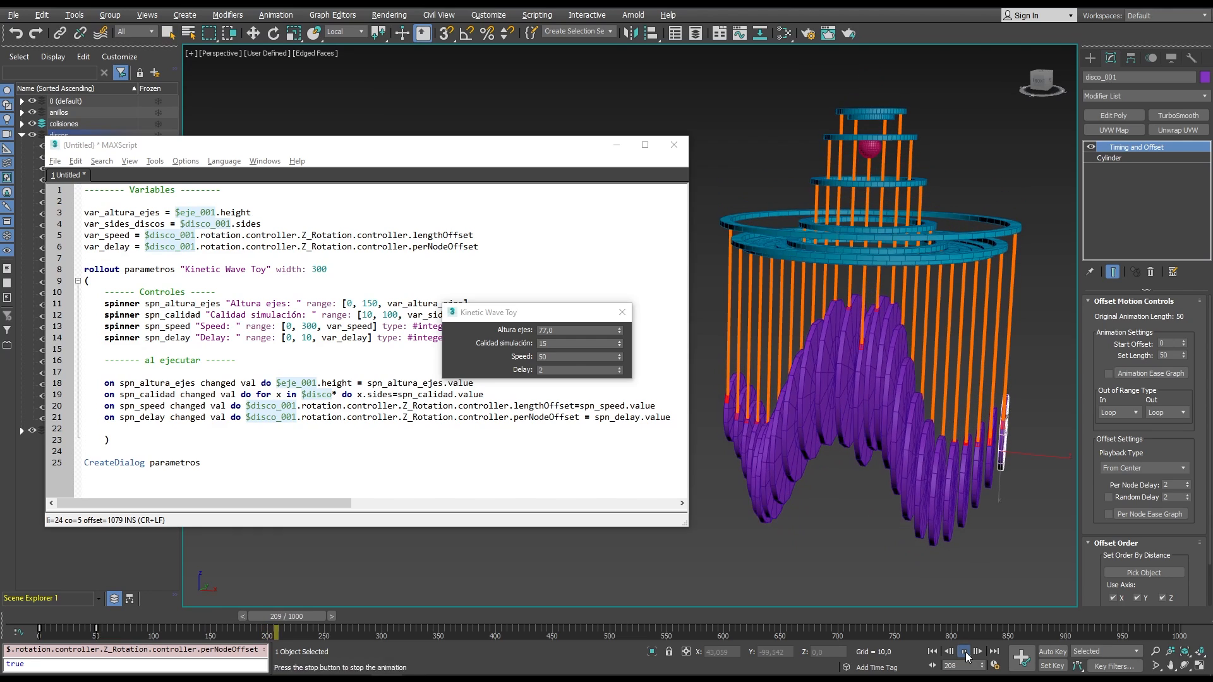
{"action": "left_click", "coordinate": [619, 367]}
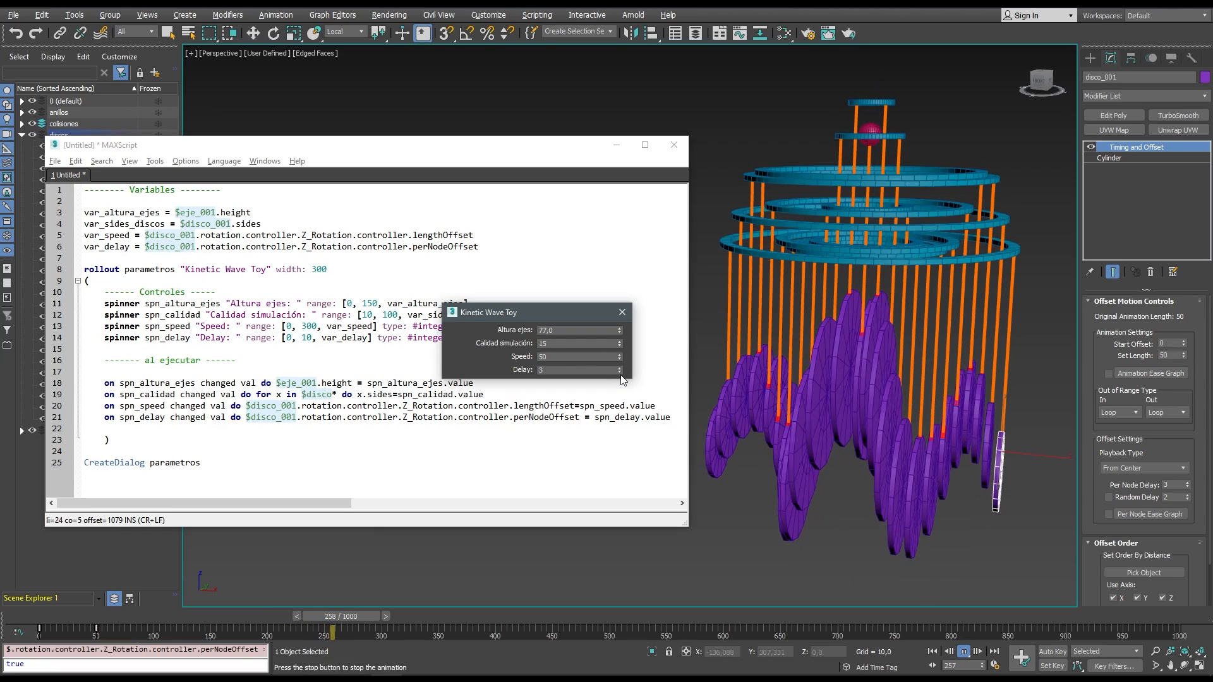
{"action": "left_click", "coordinate": [620, 372]}
{"action": "left_click", "coordinate": [620, 373]}
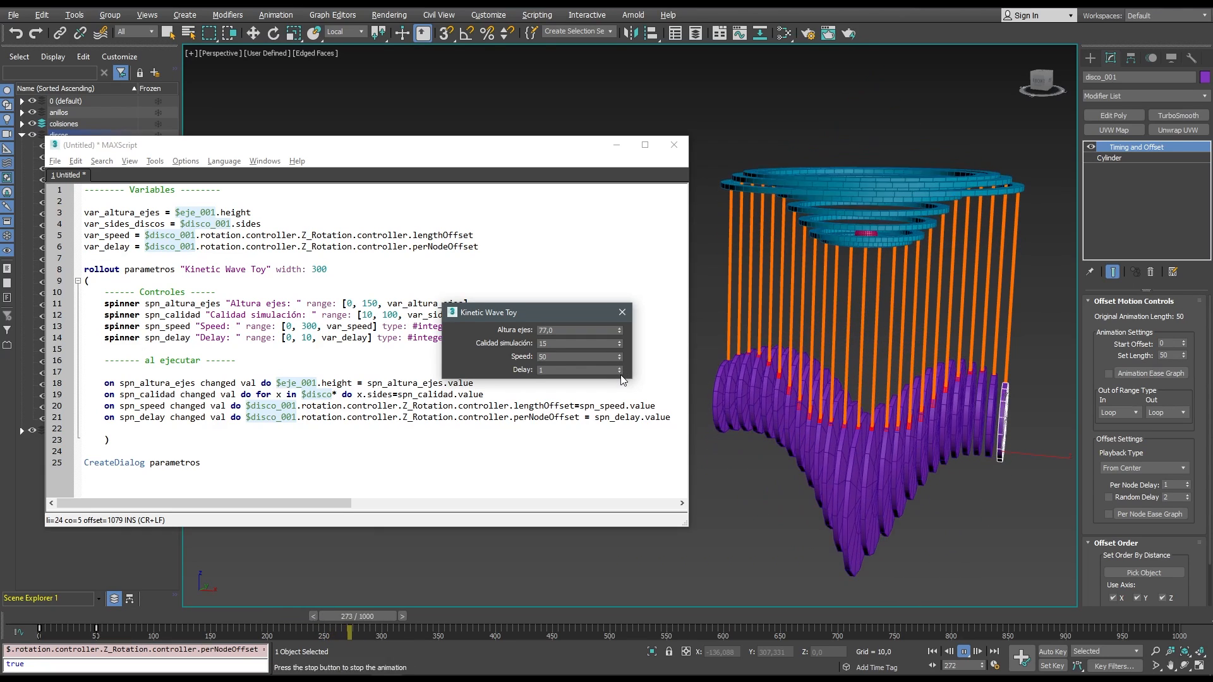
{"action": "left_click", "coordinate": [620, 368]}
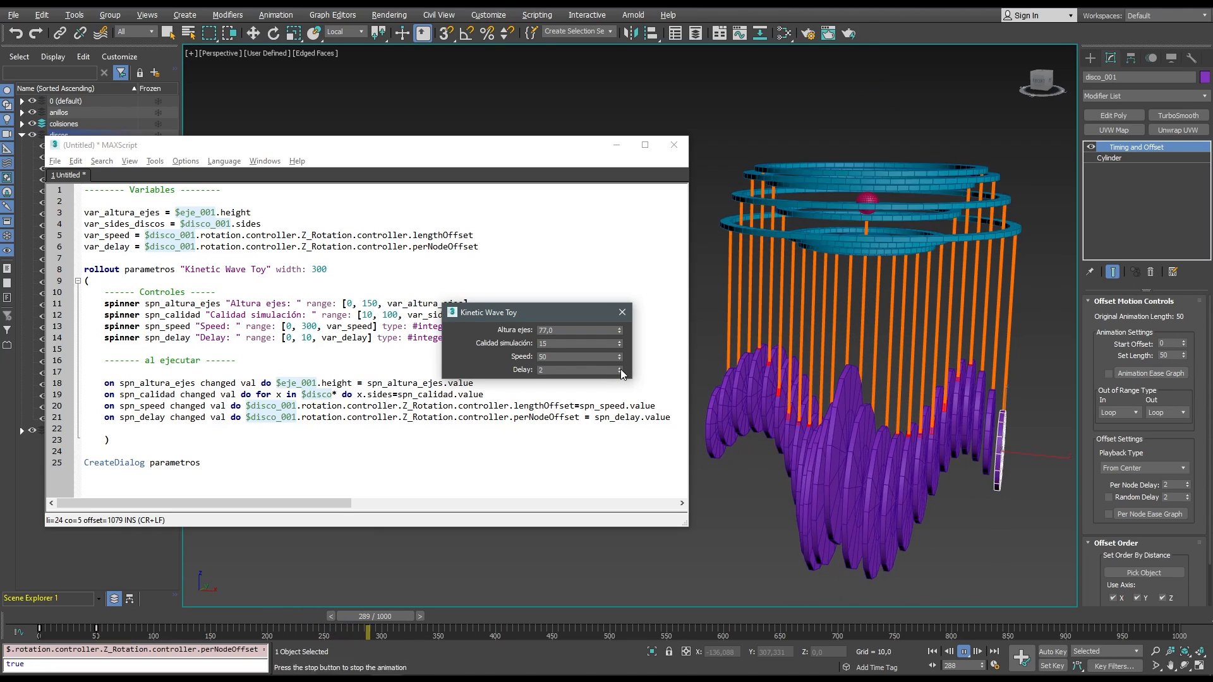
{"action": "left_click", "coordinate": [620, 368]}
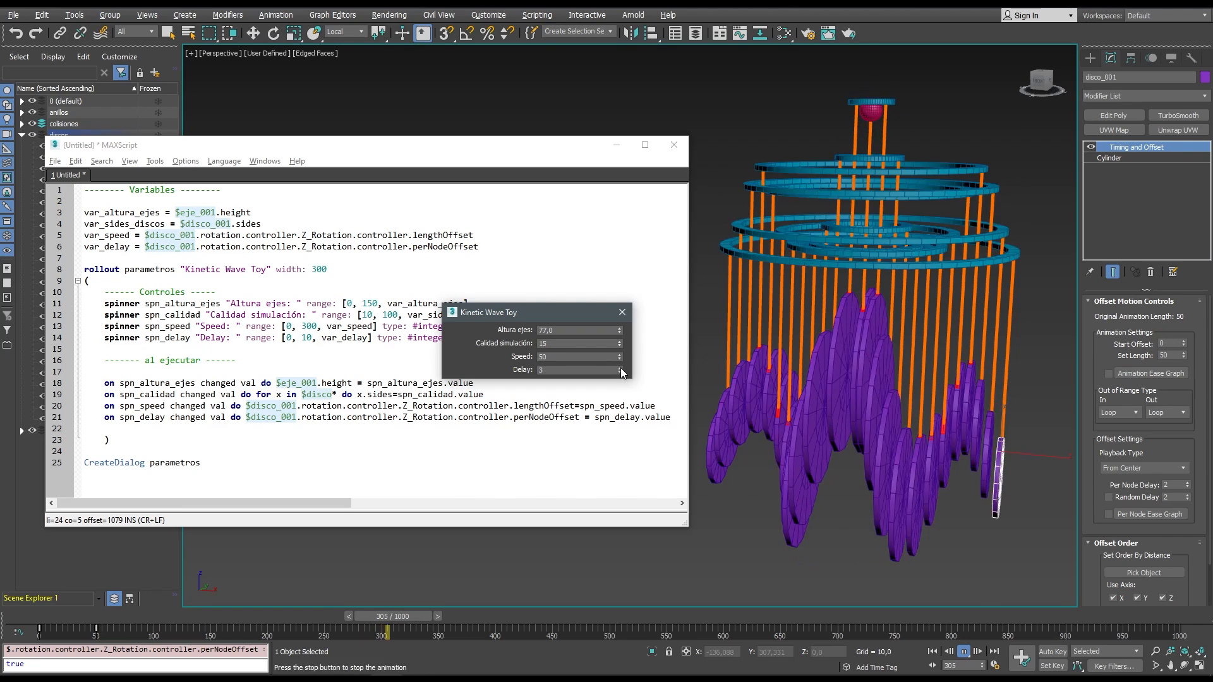
{"action": "right_click", "coordinate": [620, 367]}
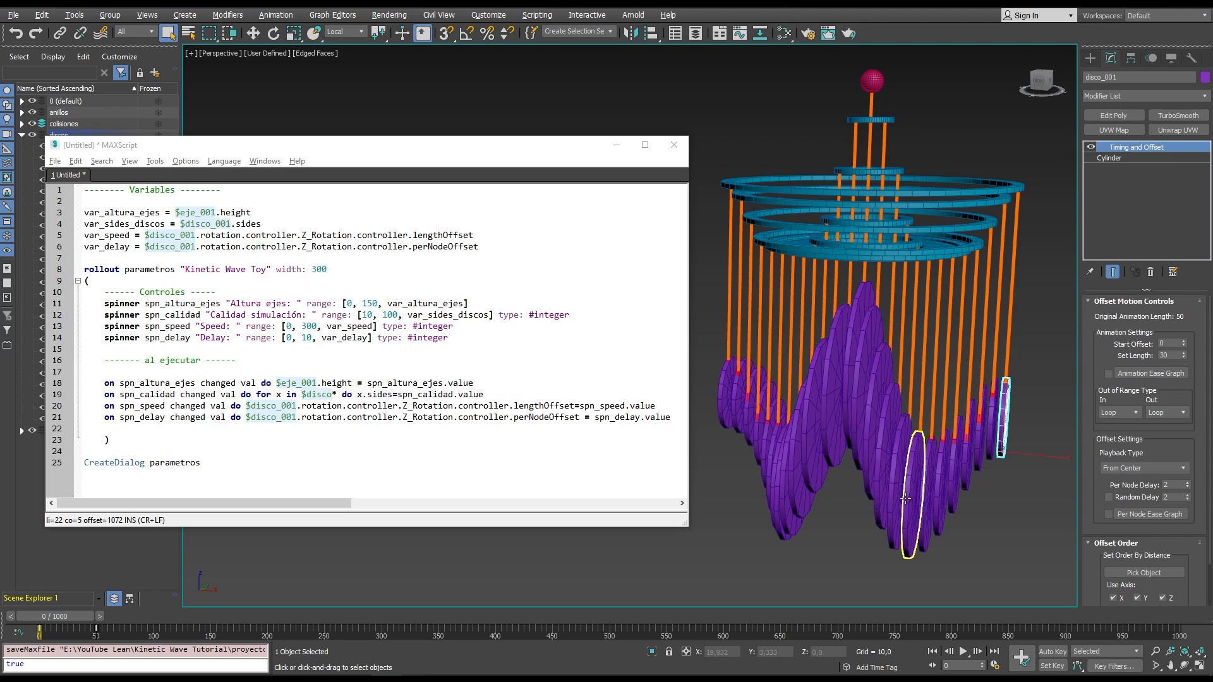
Examine the base Cylinder parameters of disco_025, and select disco_006.
{"action": "left_click", "coordinate": [835, 453]}
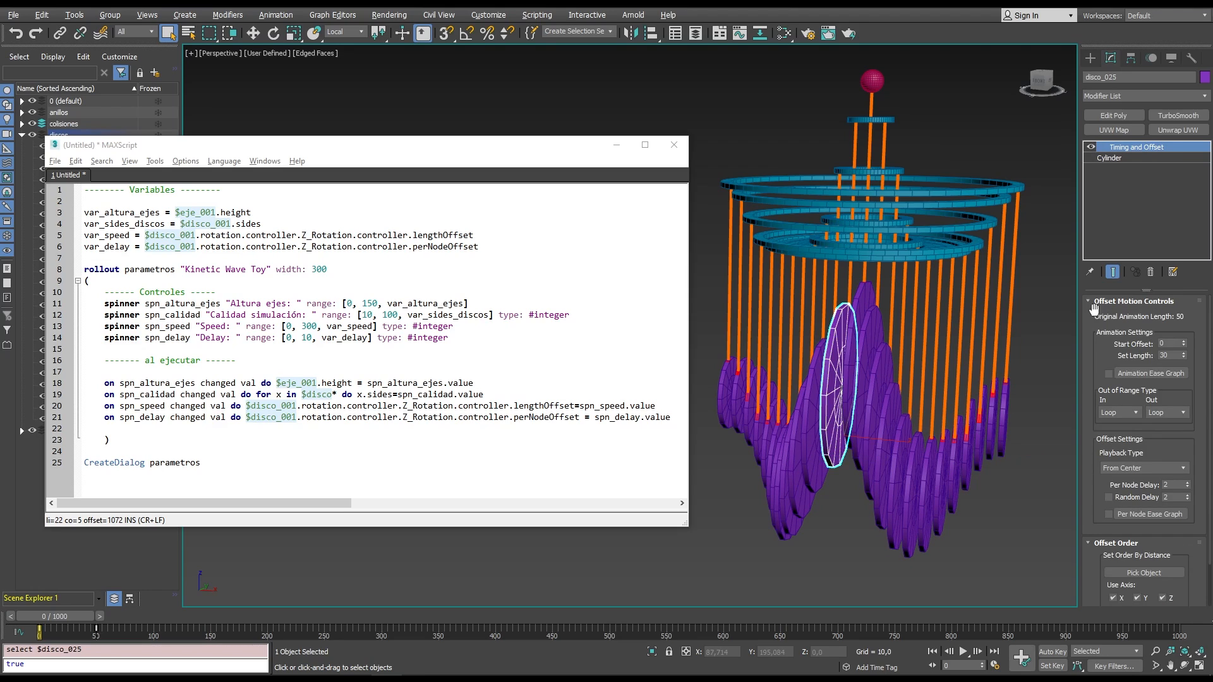
{"action": "left_click", "coordinate": [1096, 159]}
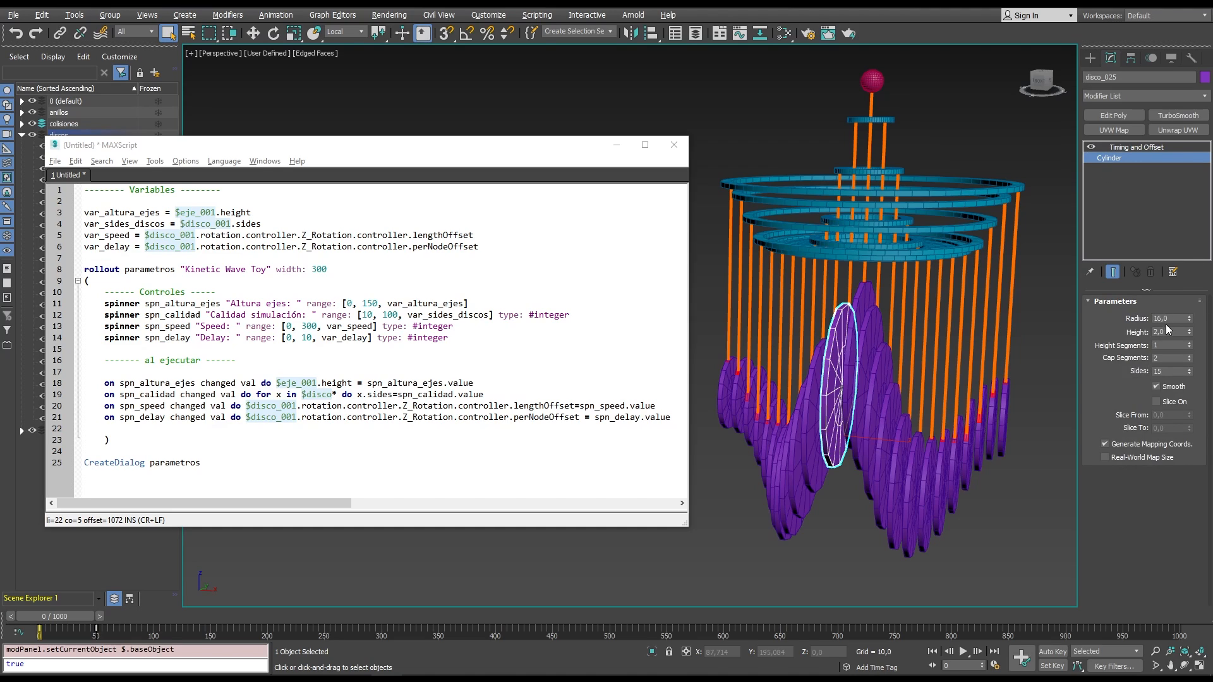
{"action": "left_click", "coordinate": [946, 504]}
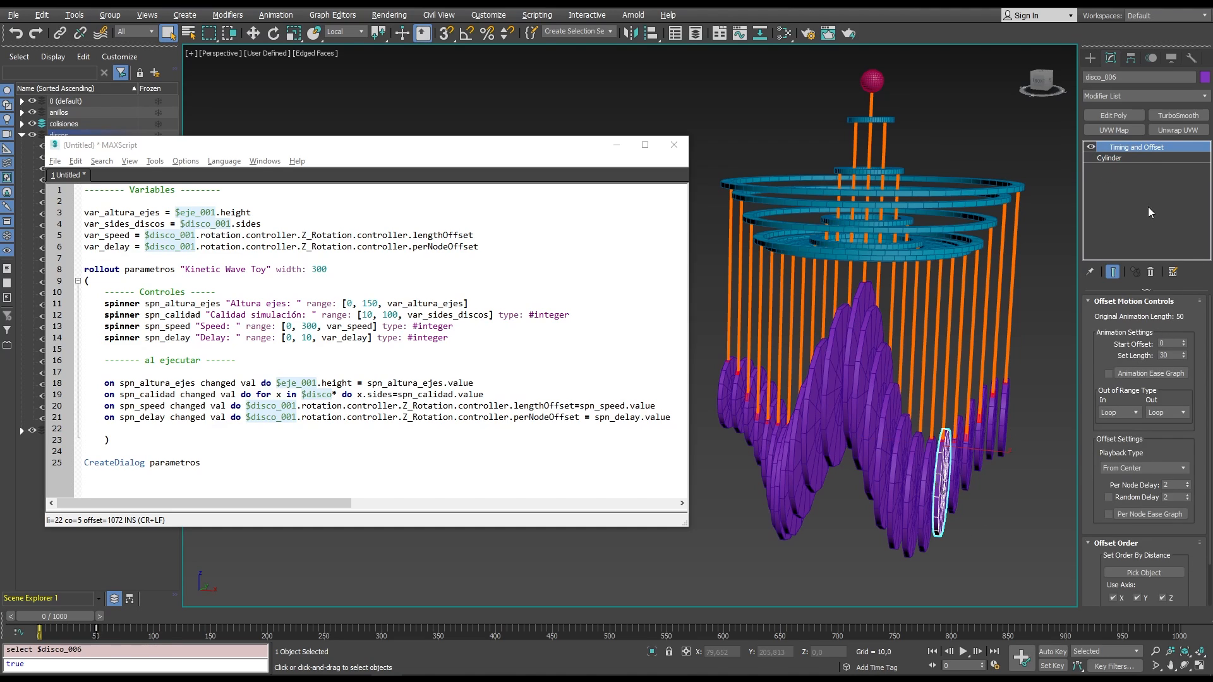
Examine the base Cylinder parameters of disco_006, and clear the selection.
{"action": "left_click", "coordinate": [1137, 158]}
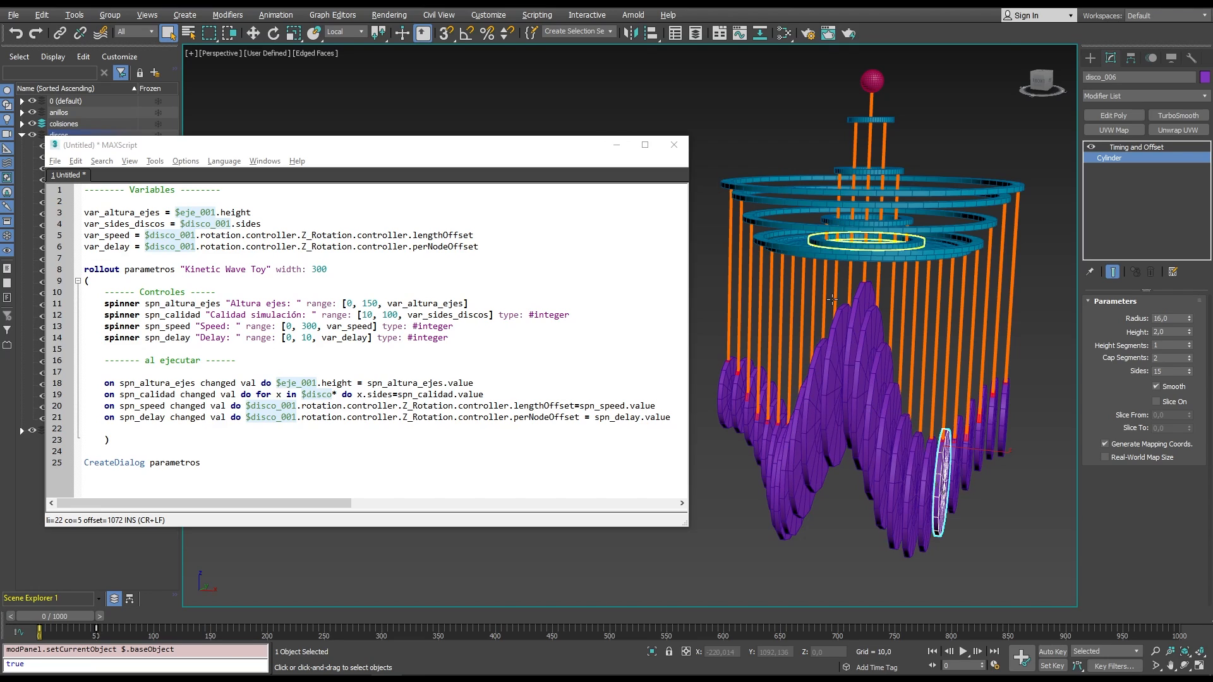
{"action": "left_click", "coordinate": [850, 535]}
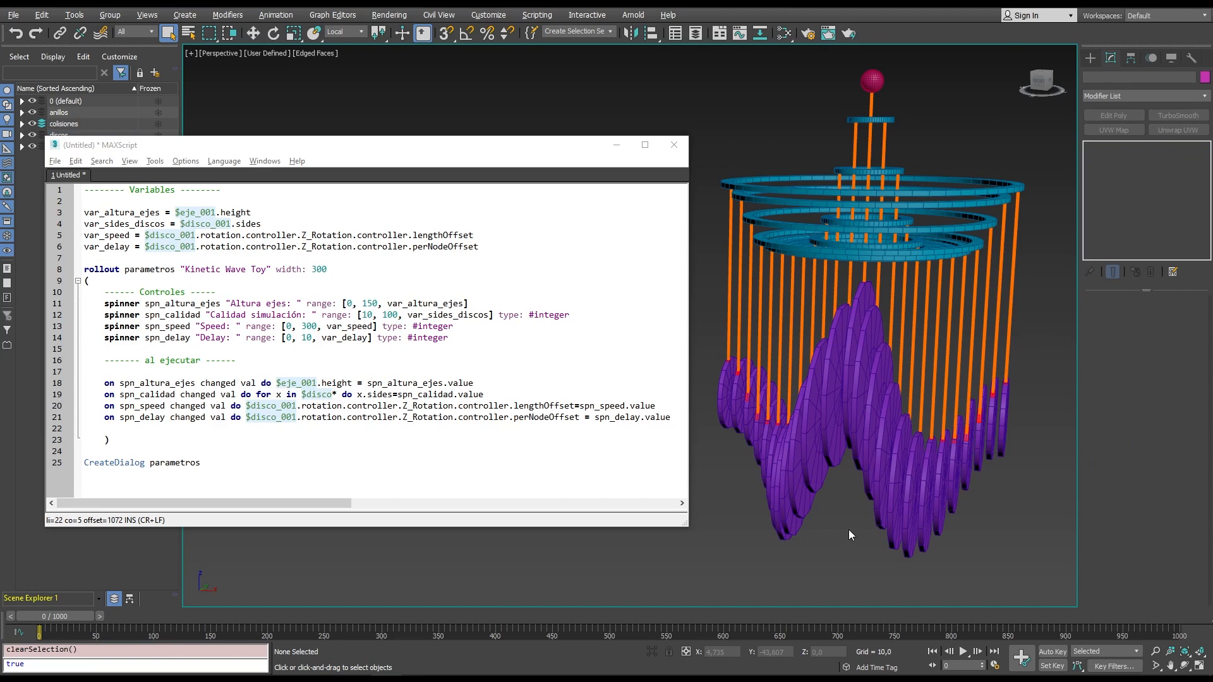
{"action": "left_click", "coordinate": [75, 14]}
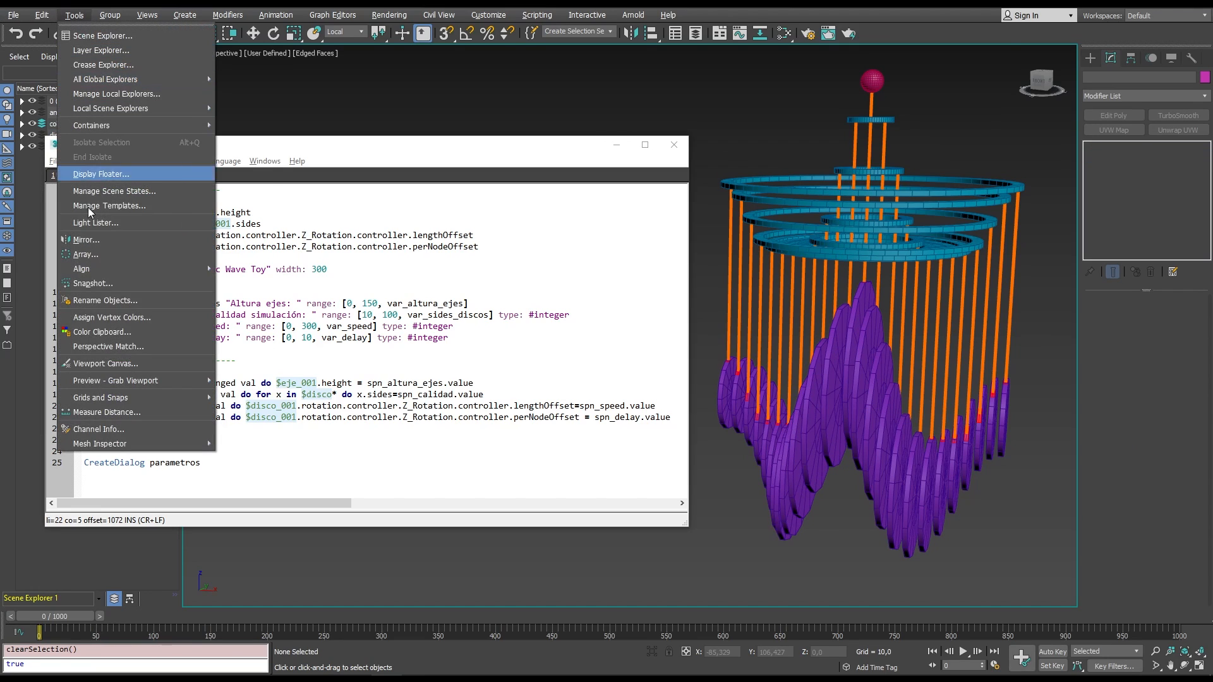
{"action": "left_click", "coordinate": [842, 526]}
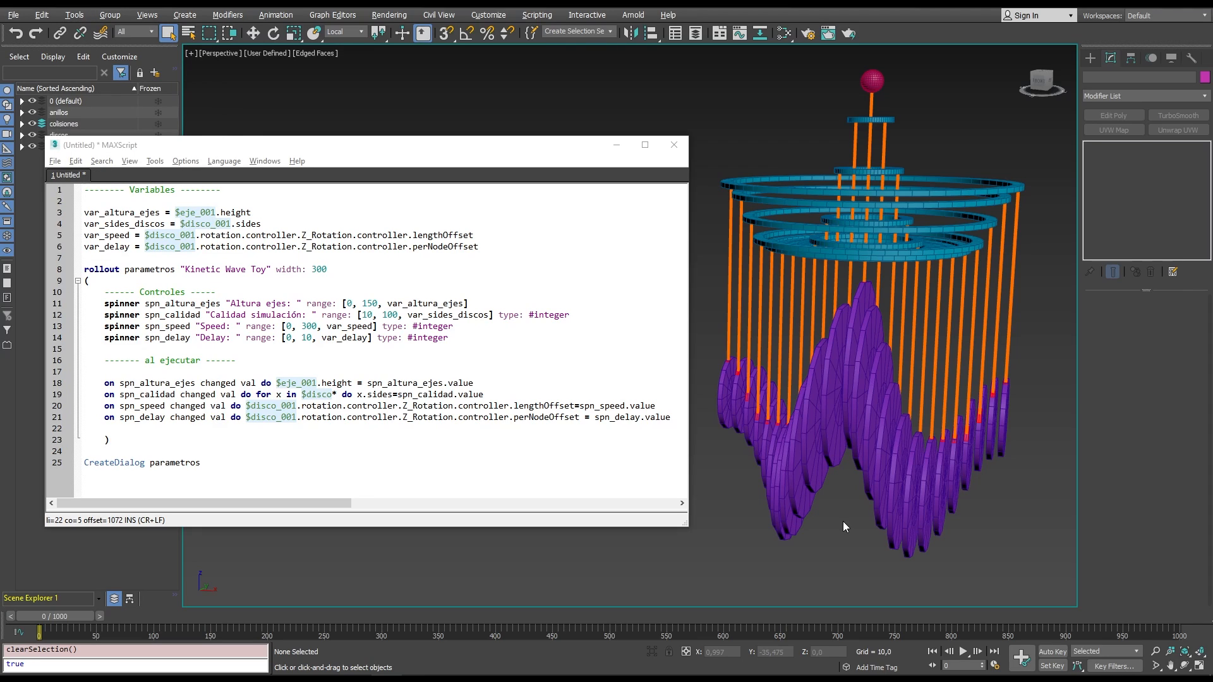
Add the variable line var_radius = $disco_001.radius below var_delay.
{"action": "left_click_drag", "start_coordinate": [88, 257], "coordinate": [104, 247]}
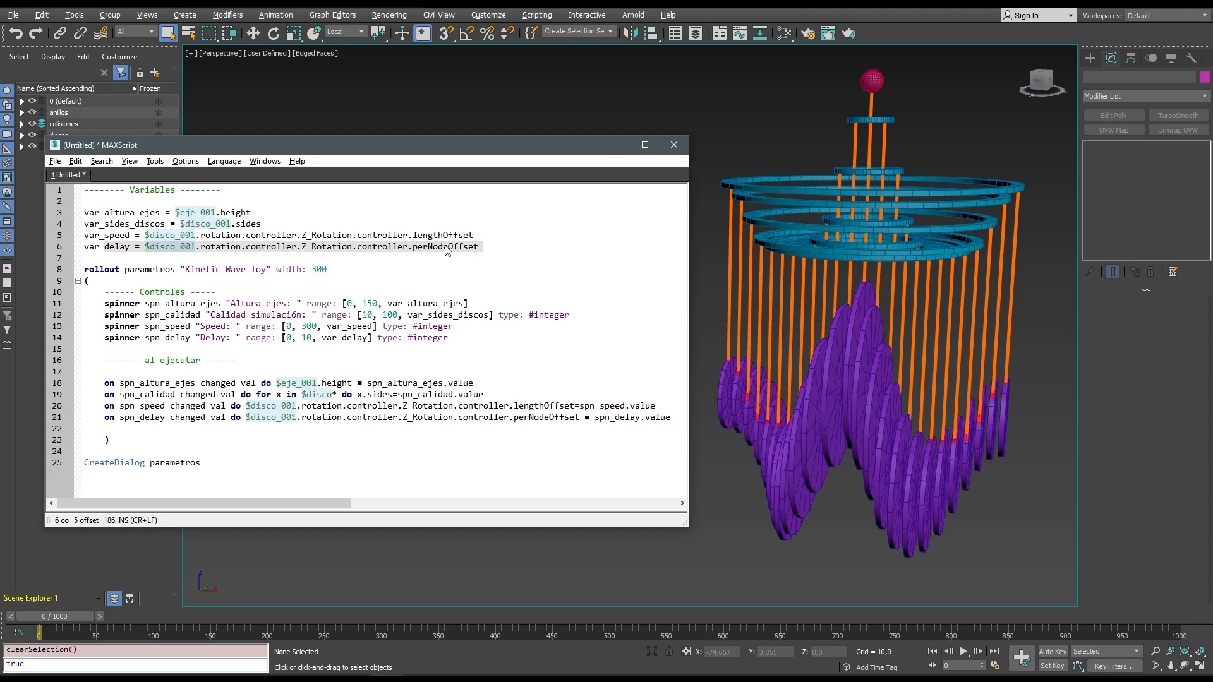
{"action": "left_click", "coordinate": [492, 248]}
{"action": "key", "text": "Return"}
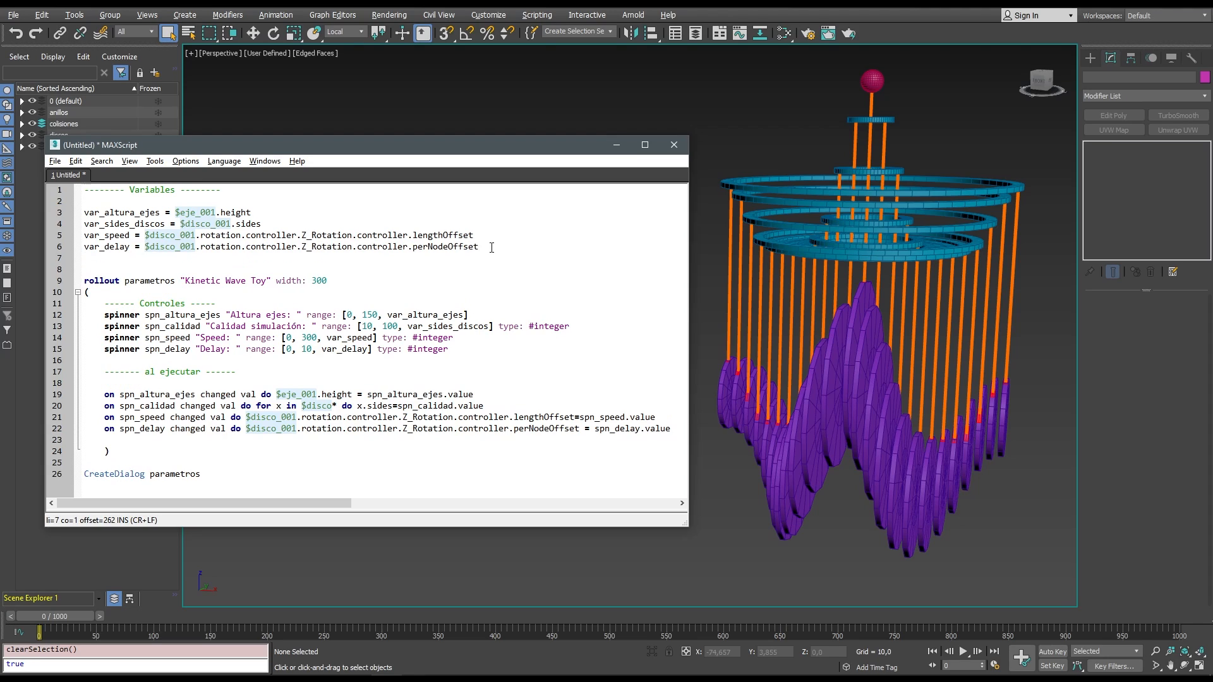
{"action": "type", "text": "var_radius = $di"}
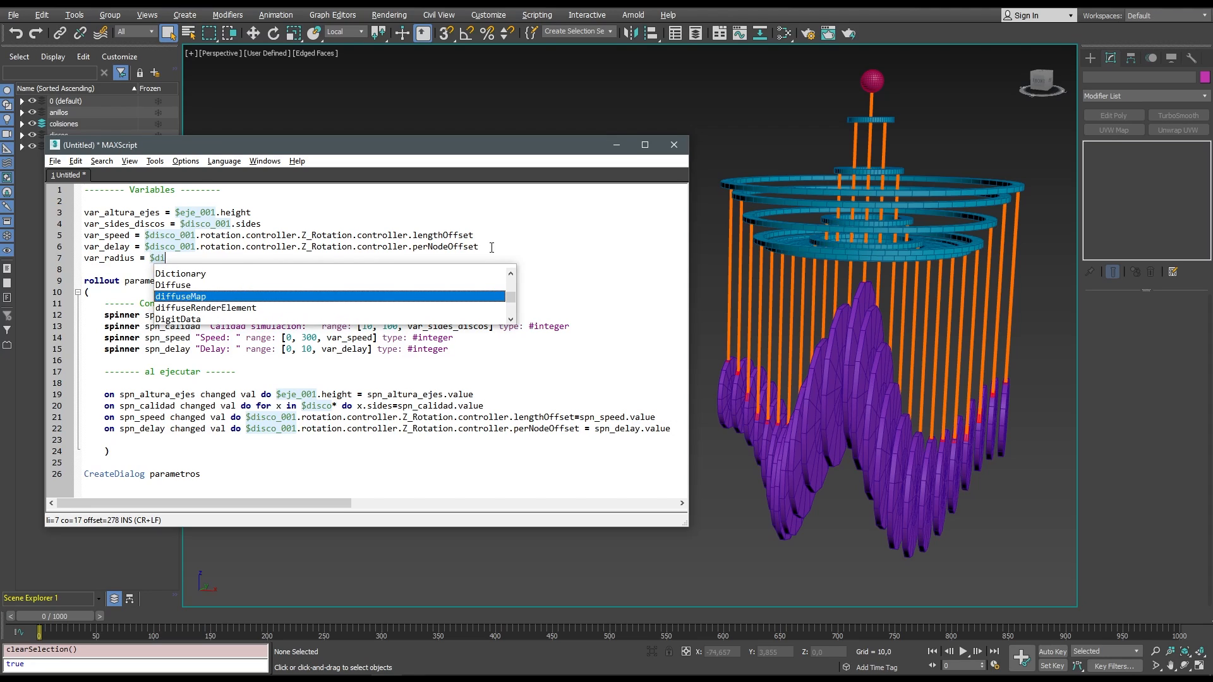
{"action": "type", "text": "sco_"}
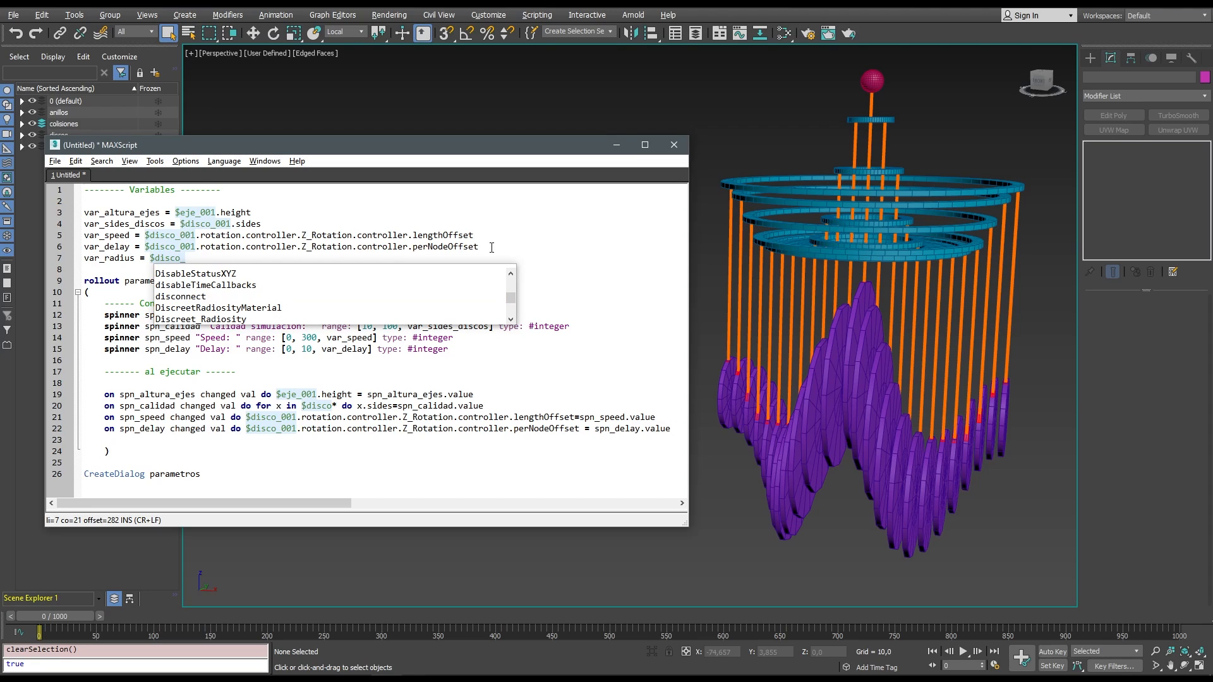
{"action": "type", "text": "001.r"}
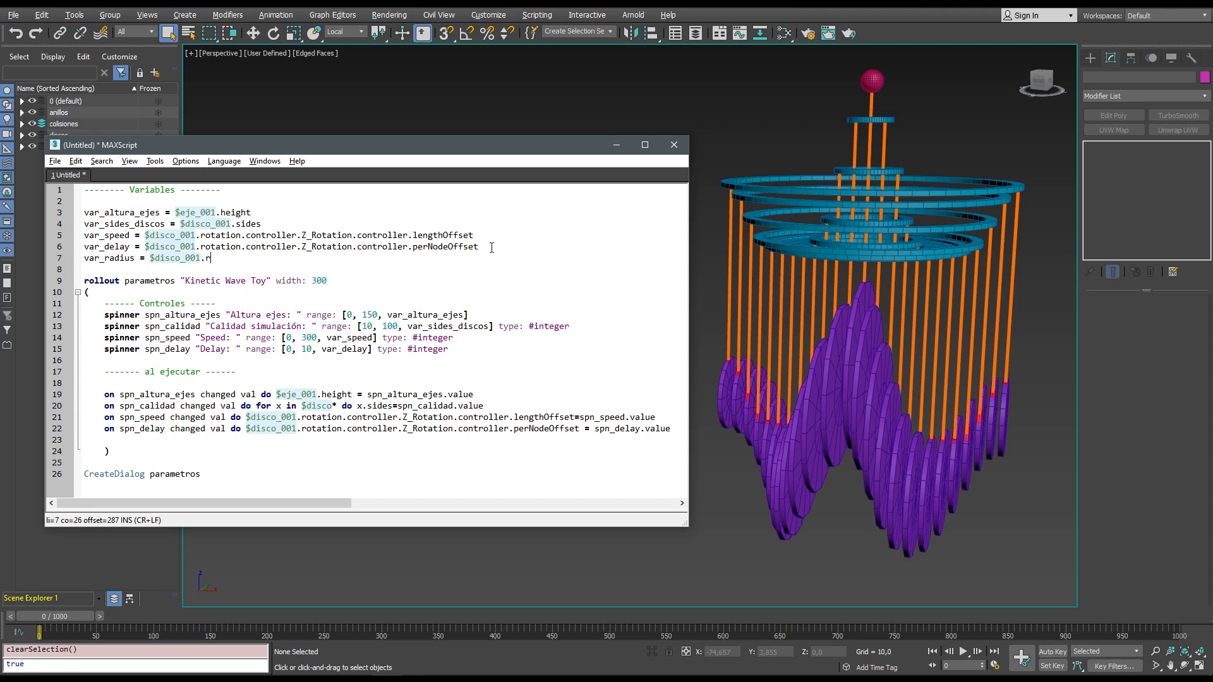
{"action": "type", "text": "adius"}
Below the Delay spinner, add the line spinner spn_radius "Radio: " range: [5, 50, var_radius].
{"action": "left_click", "coordinate": [472, 350]}
{"action": "key", "text": "Return"}
{"action": "type", "text": "s"}
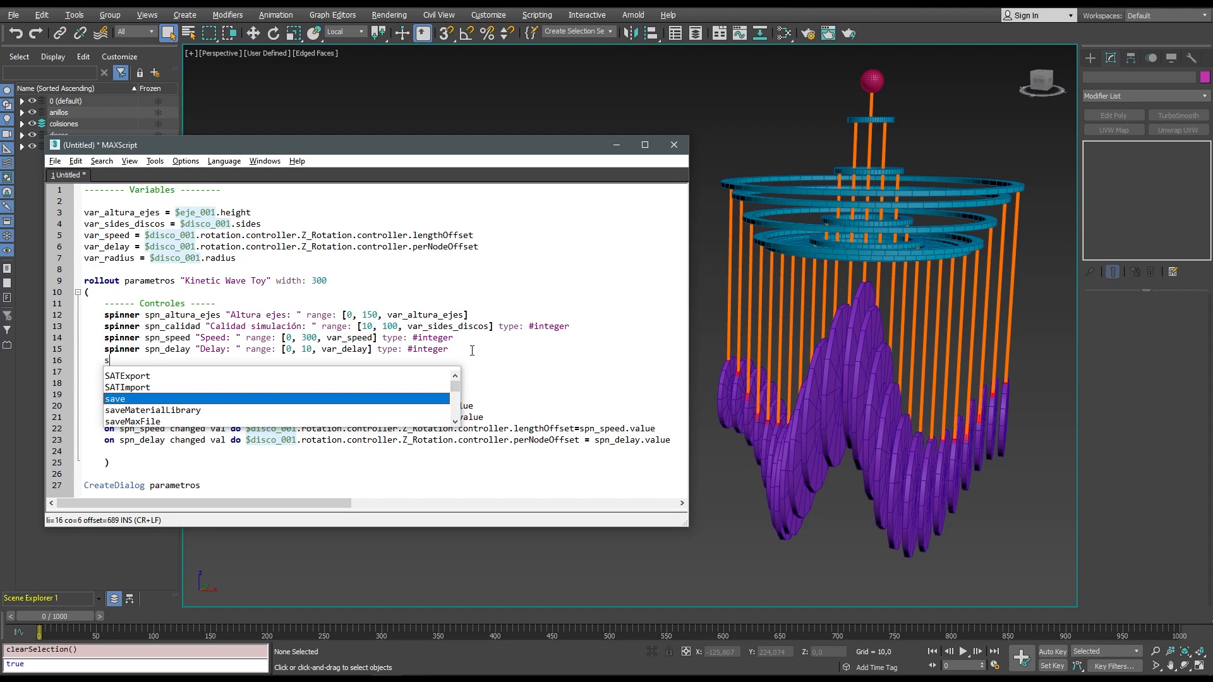
{"action": "type", "text": "pinner spn_d"}
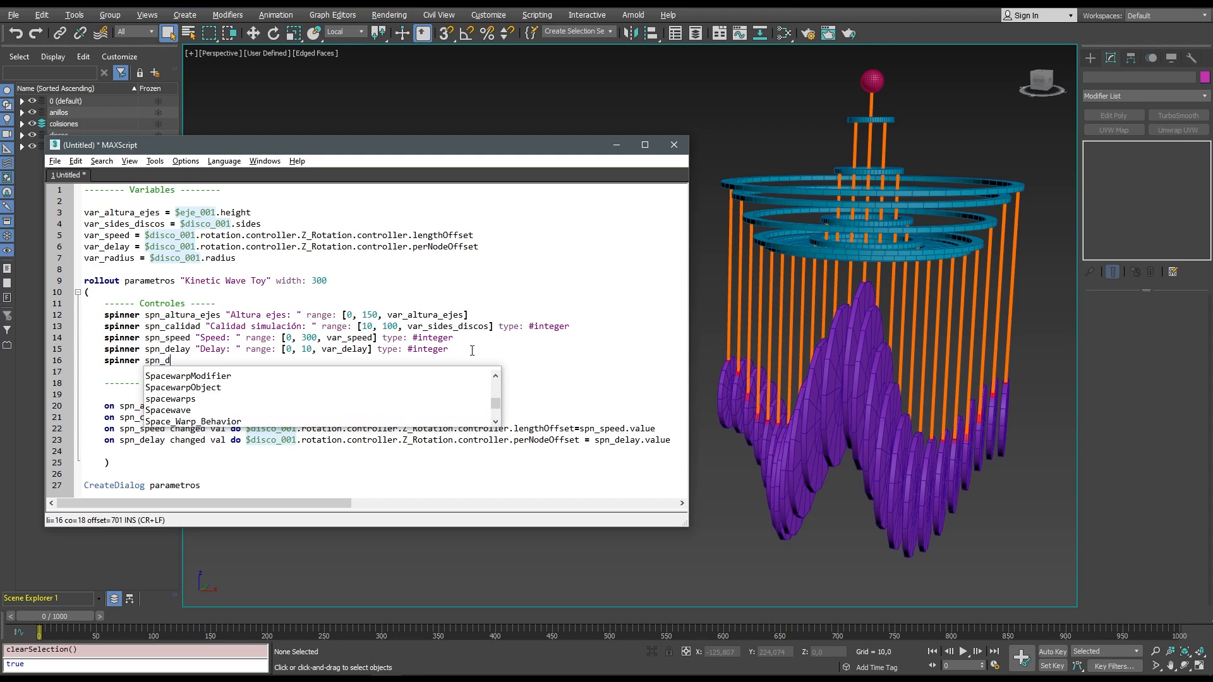
{"action": "key", "text": "BackSpace"}
{"action": "type", "text": "radius \""}
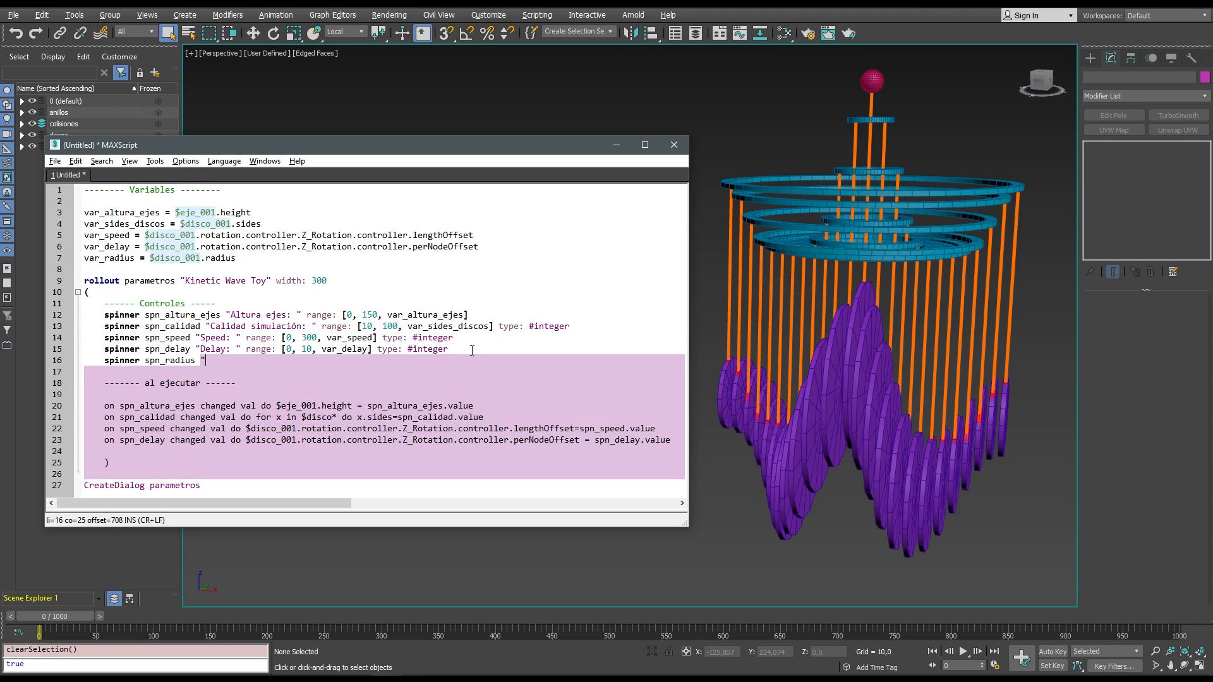
{"action": "type", "text": "Ra"}
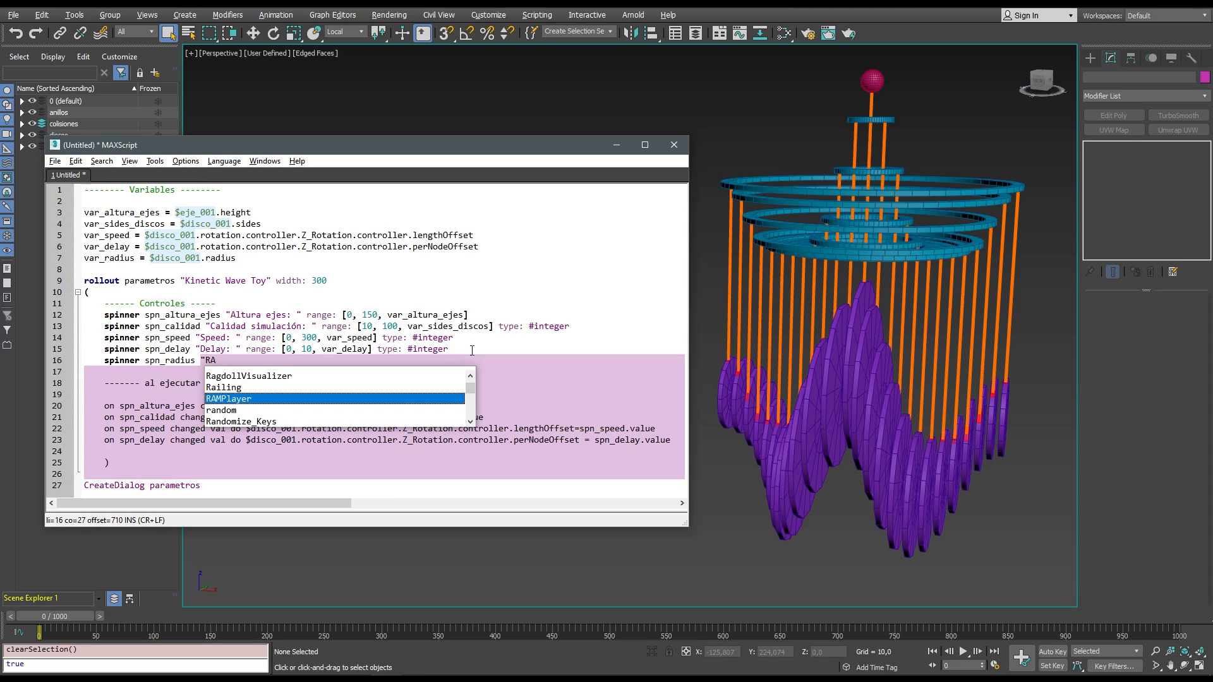
{"action": "type", "text": "dio"}
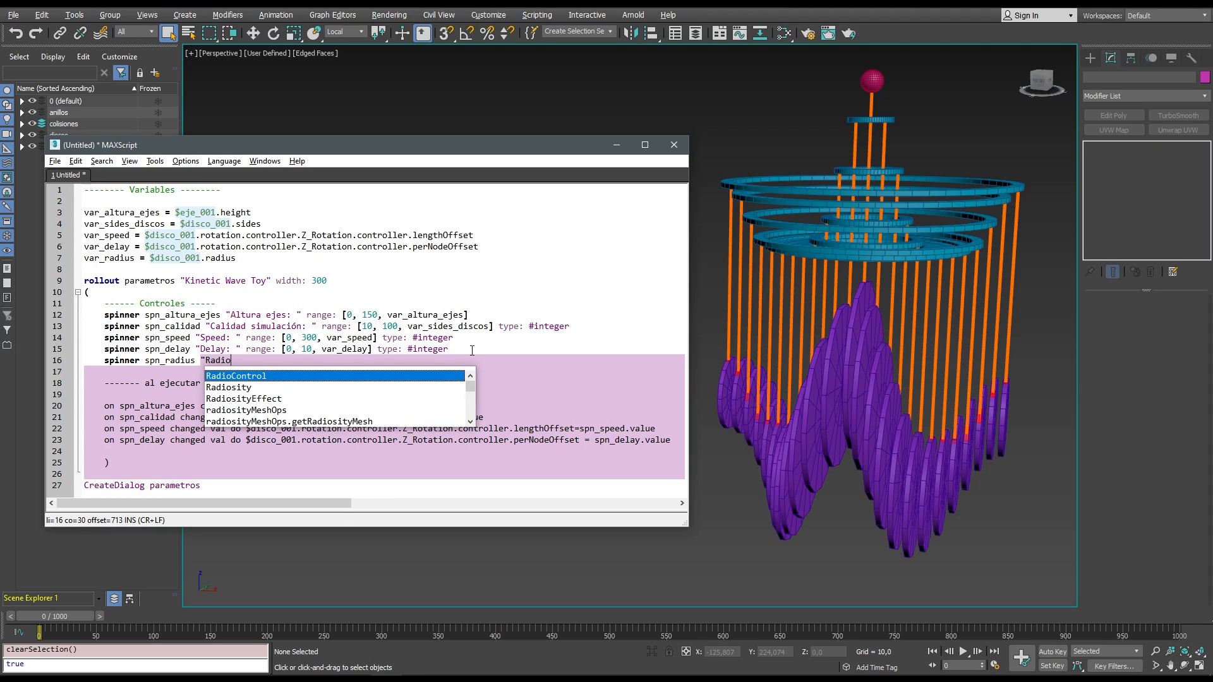
{"action": "type", "text": ": \""}
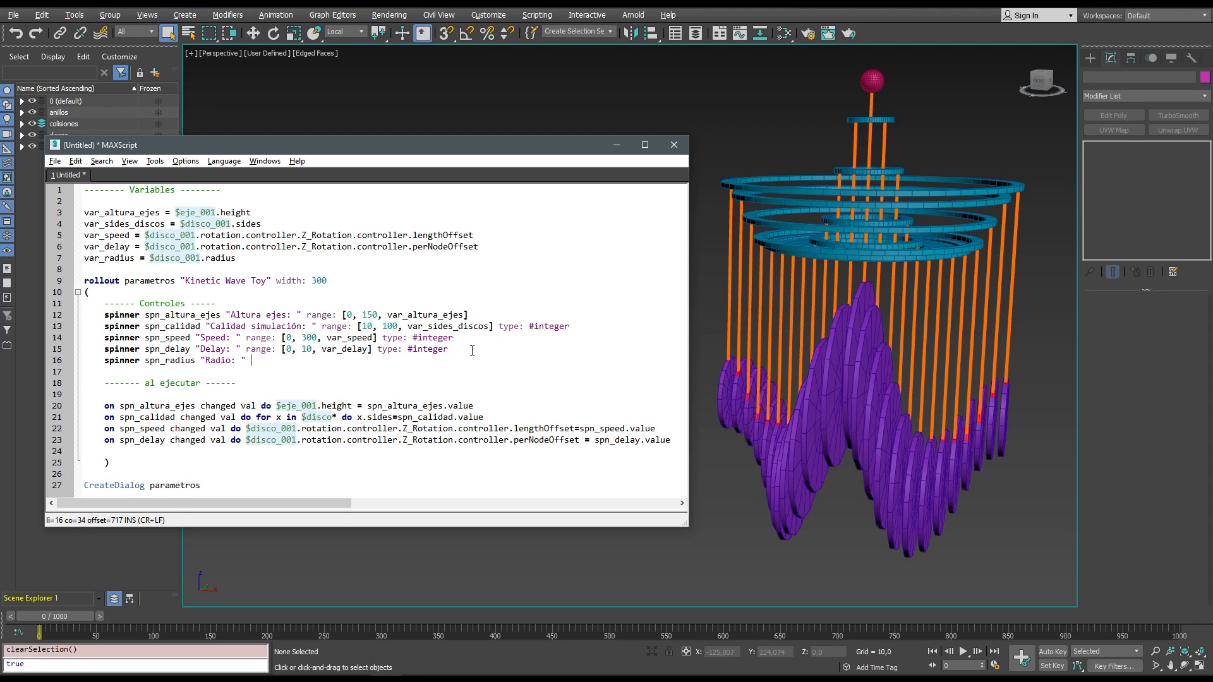
{"action": "type", "text": " range: [5, 50, var"}
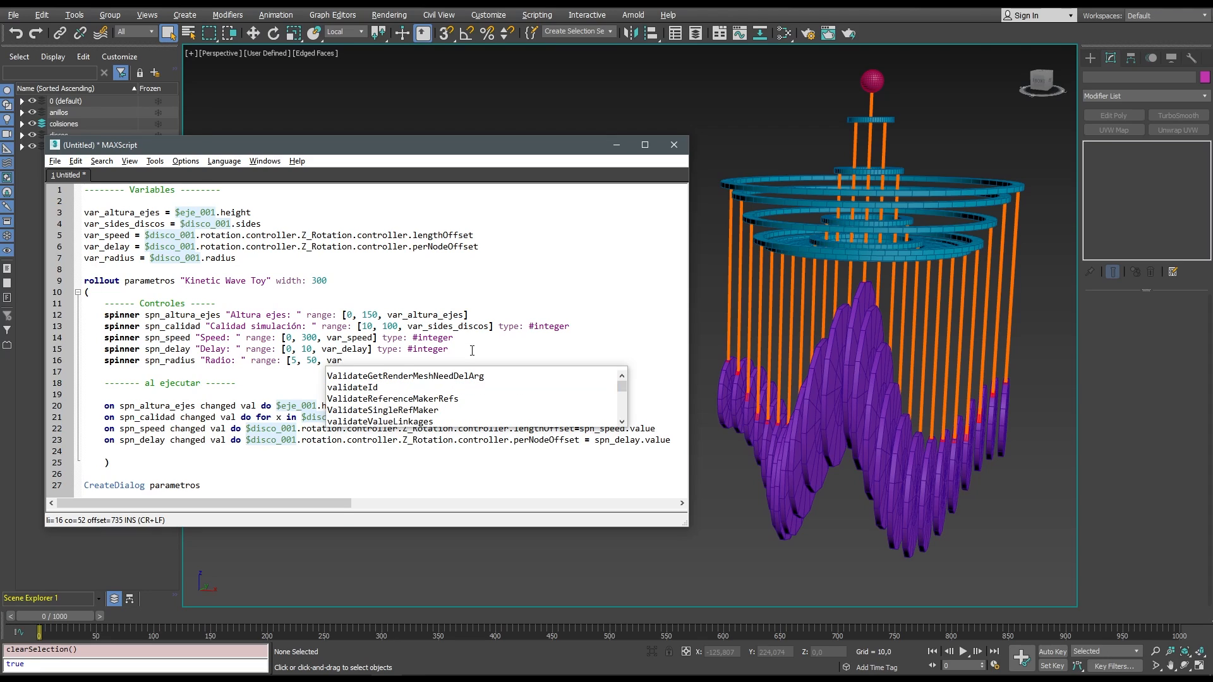
{"action": "type", "text": "_radius]"}
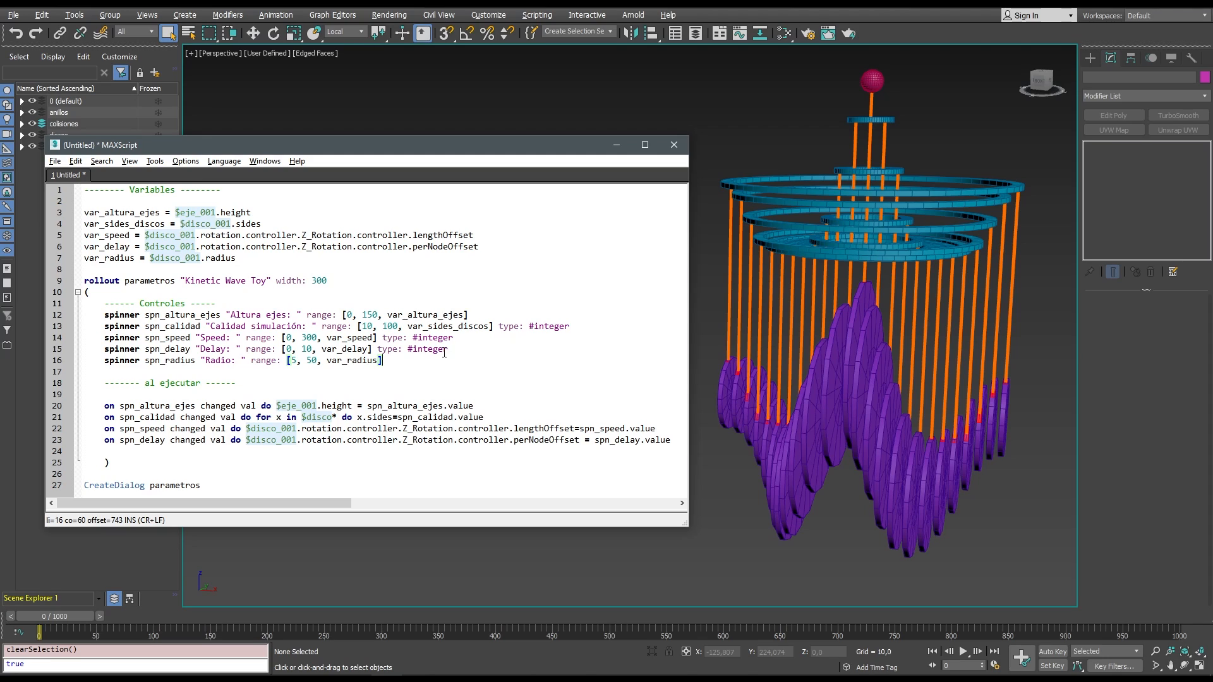
Below the spn_delay handler, add on spn_radius changed val do for x in $disco* do x.radius = spn_radius.value.
{"action": "left_click", "coordinate": [677, 445]}
{"action": "key", "text": "Return"}
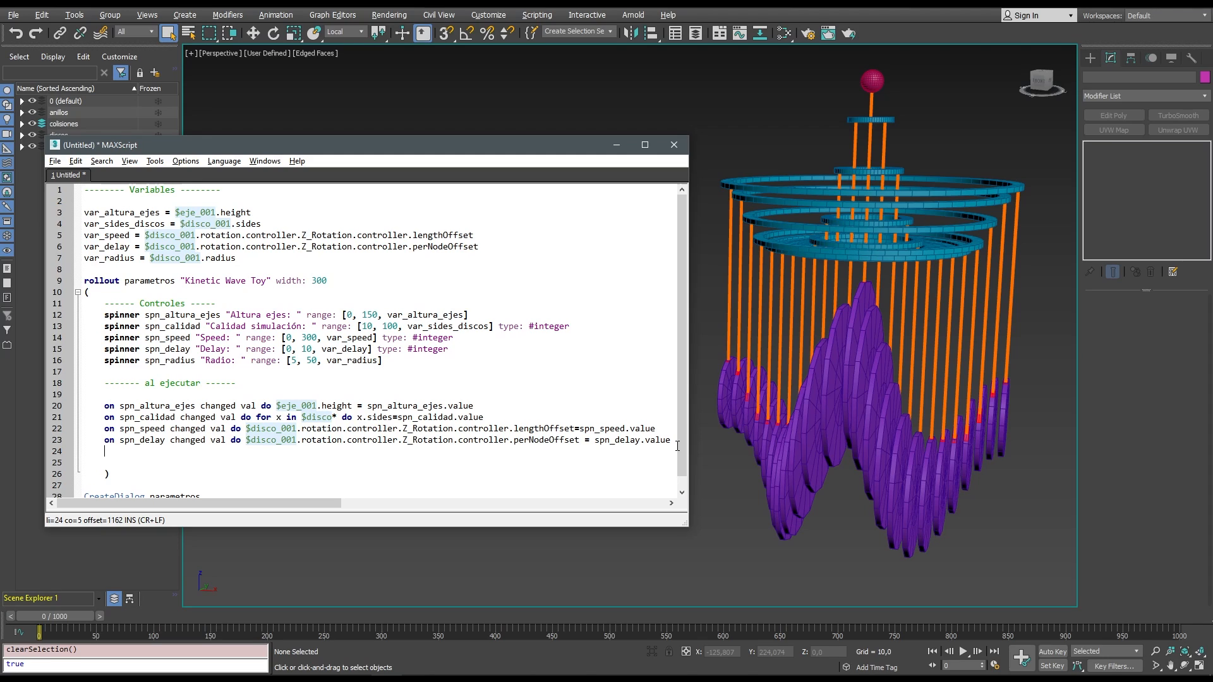
{"action": "type", "text": "on s"}
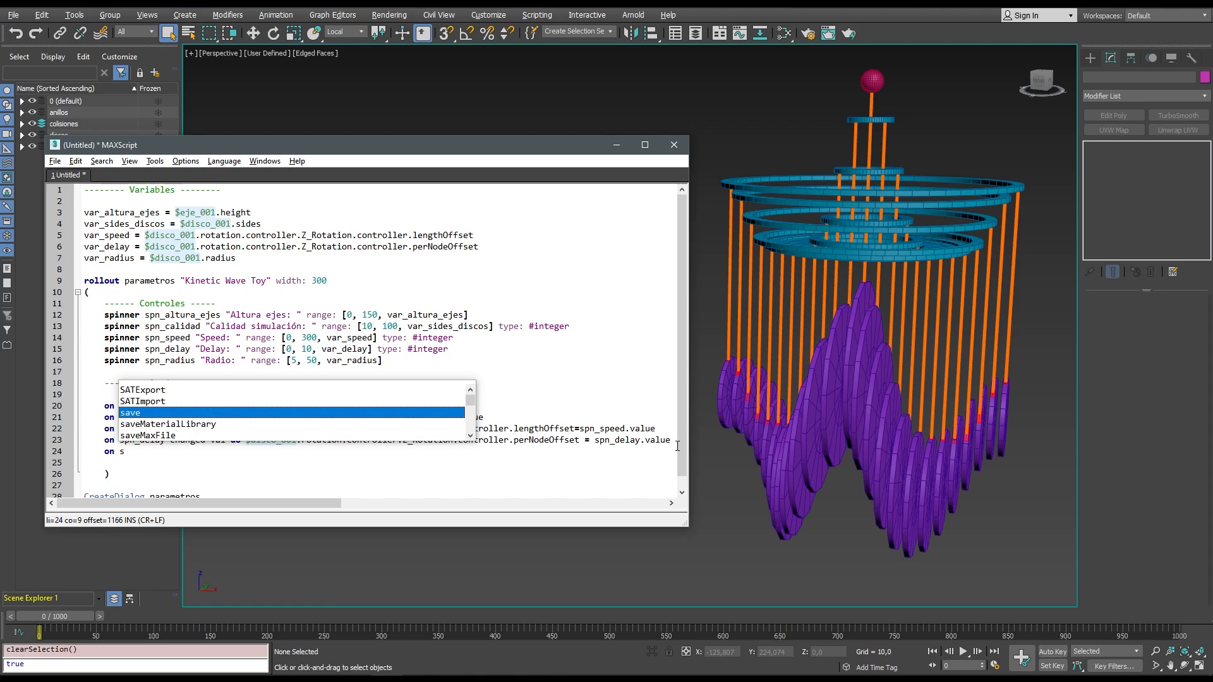
{"action": "type", "text": "pn_radius"}
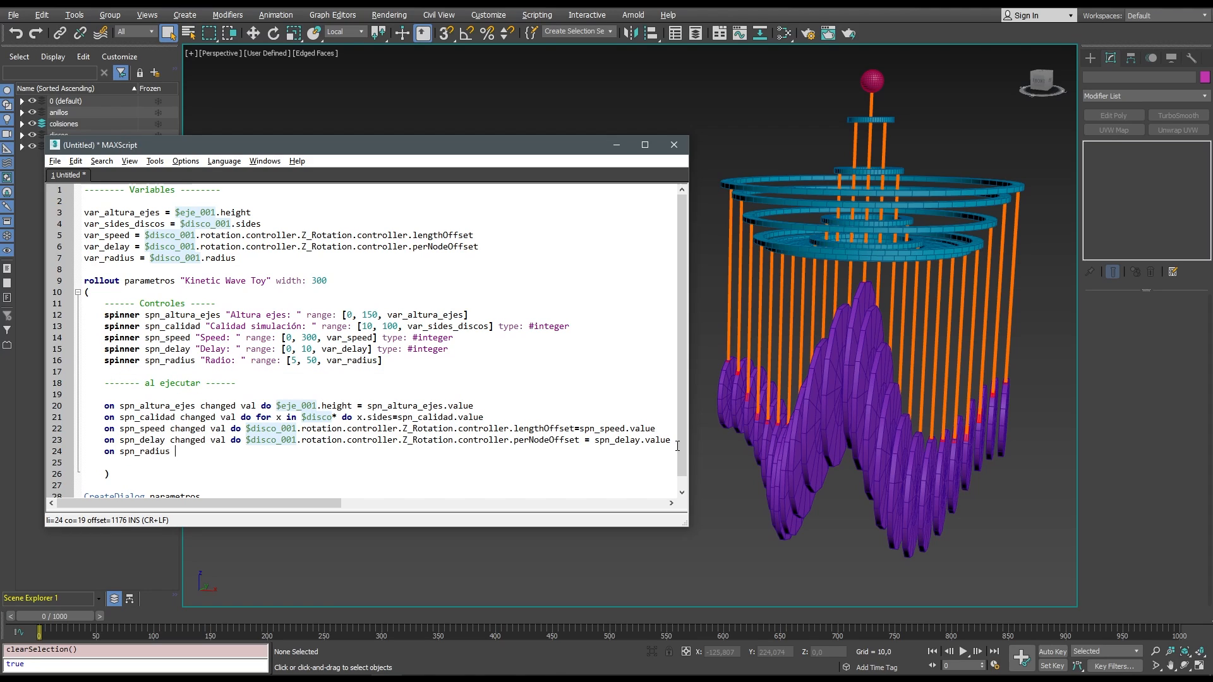
{"action": "type", "text": " changed "}
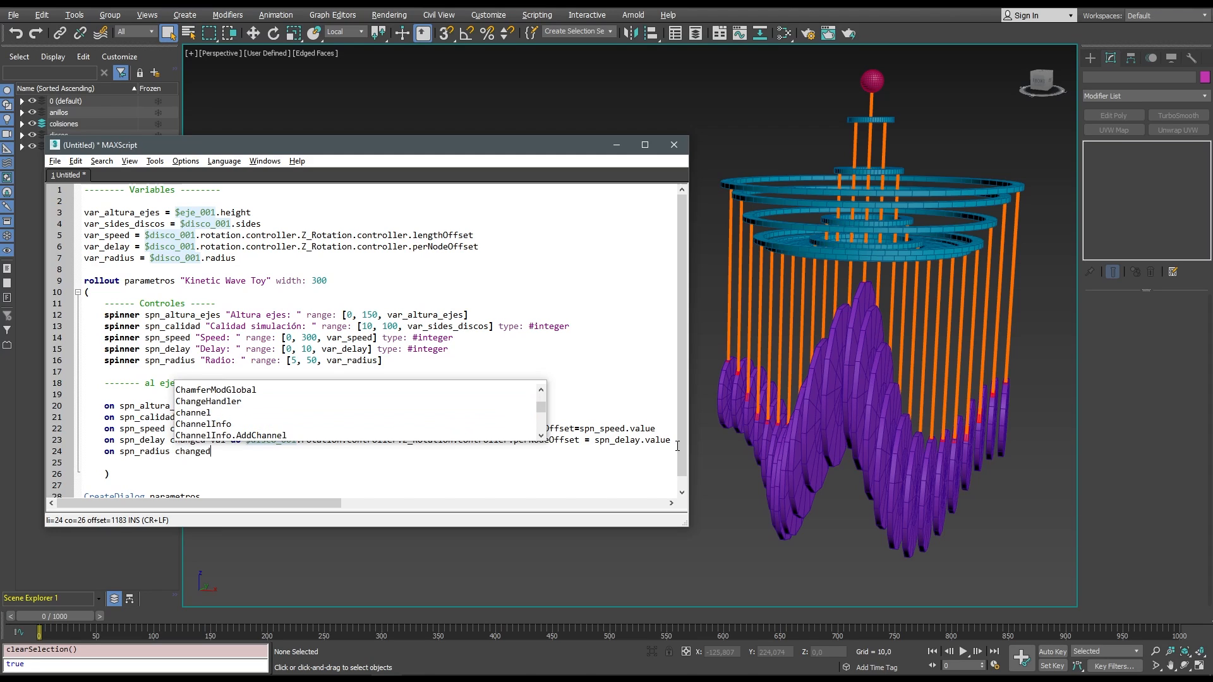
{"action": "type", "text": "val do"}
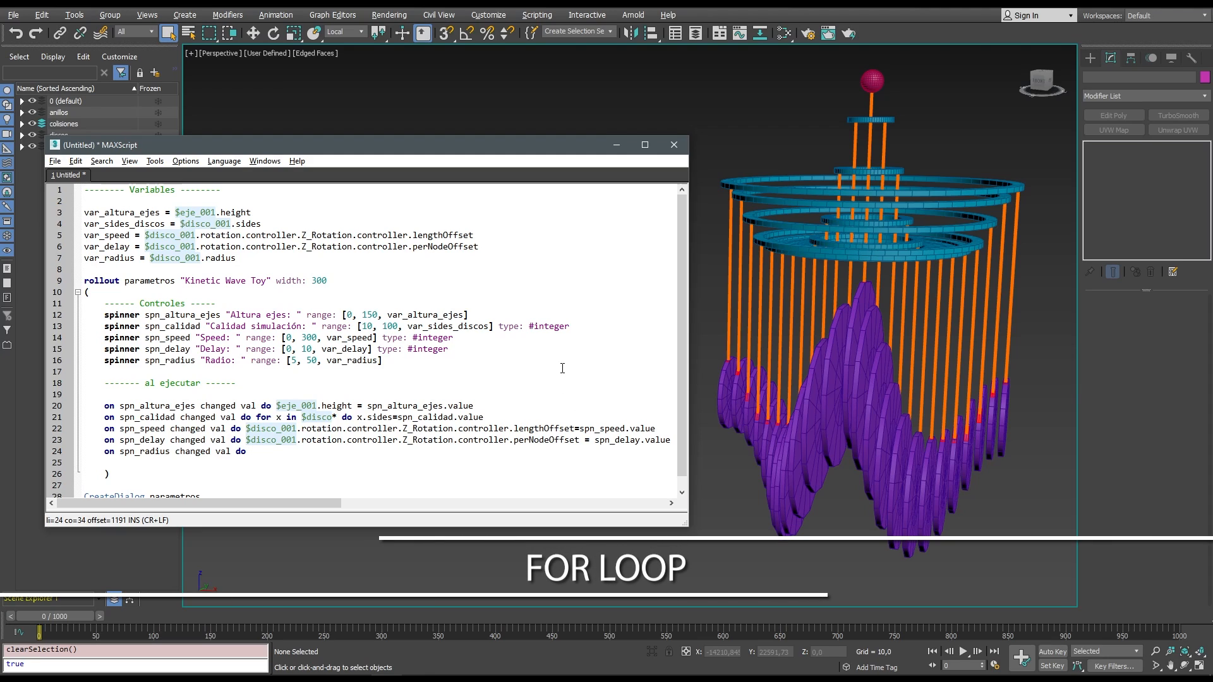
{"action": "type", "text": "for x"}
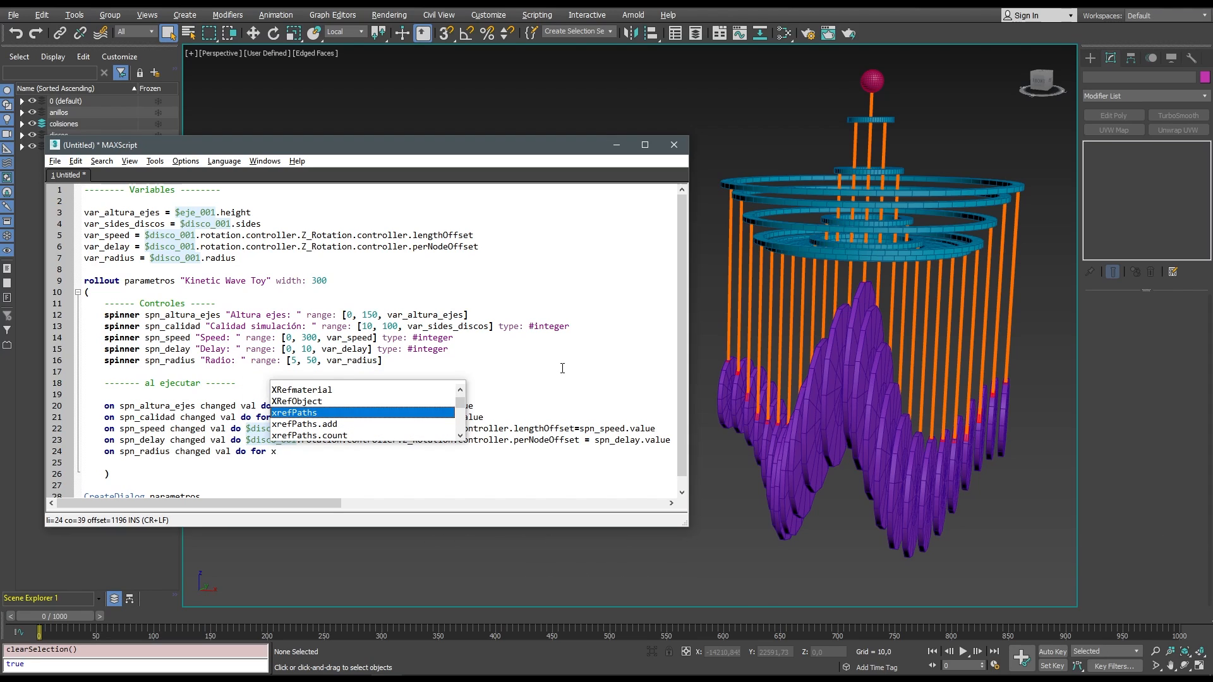
{"action": "type", "text": " in "}
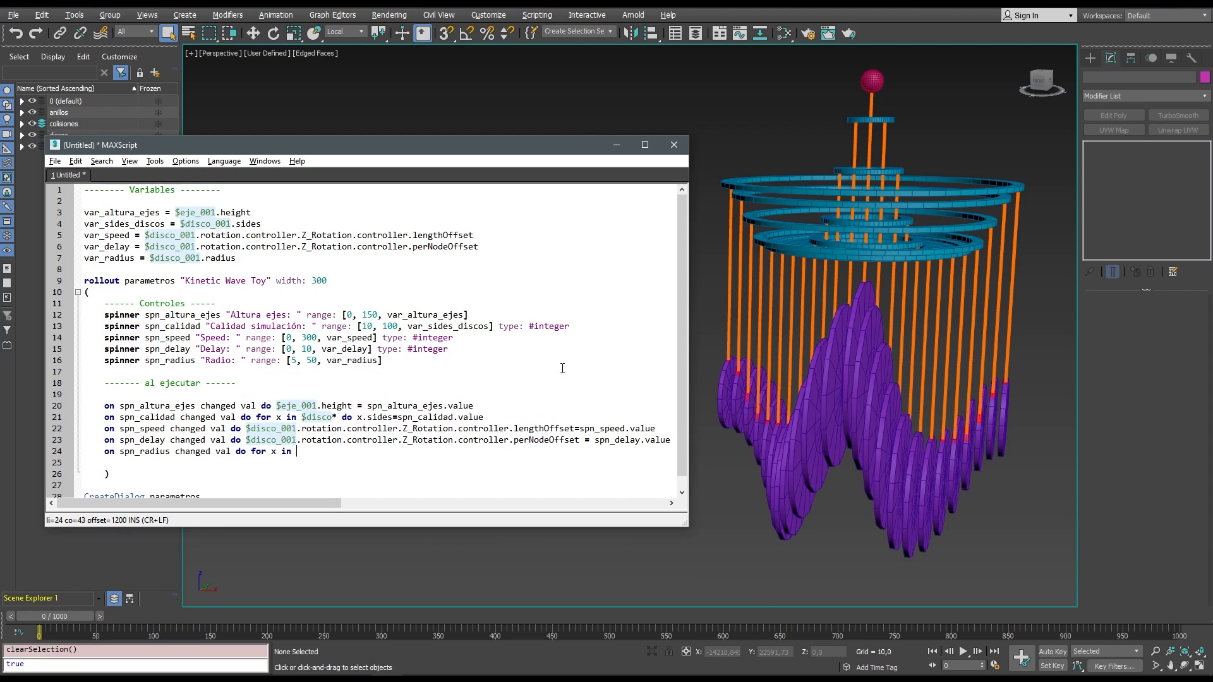
{"action": "type", "text": "$disc"}
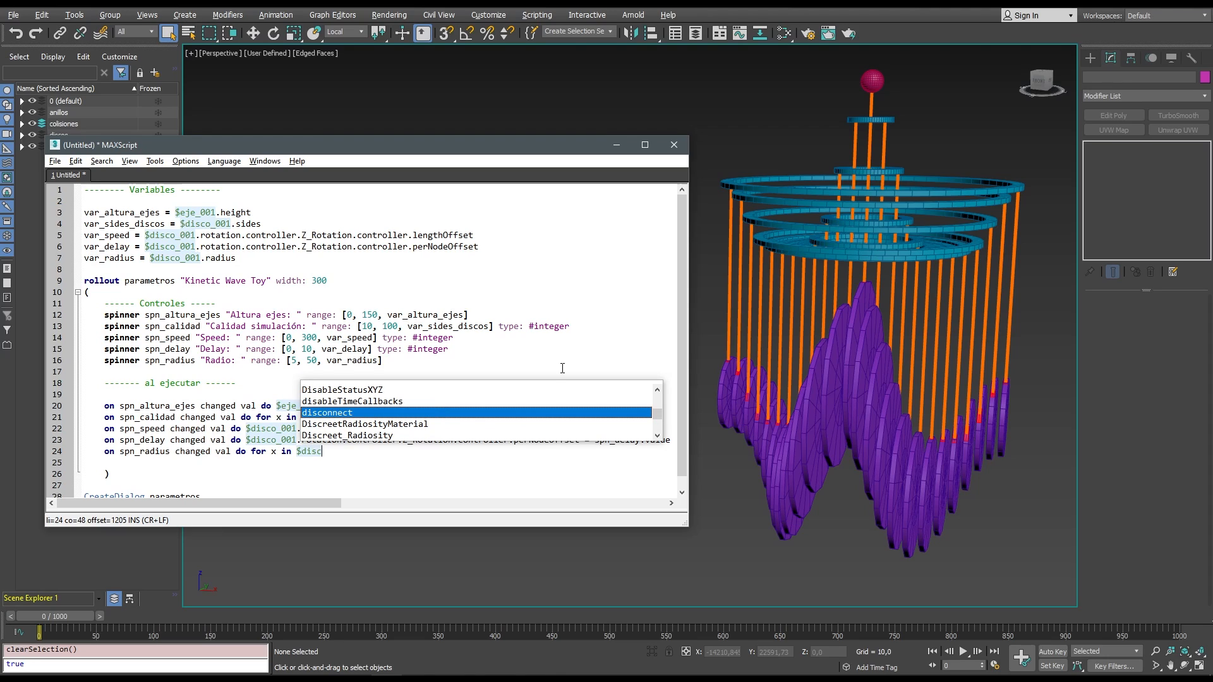
{"action": "type", "text": "o*"}
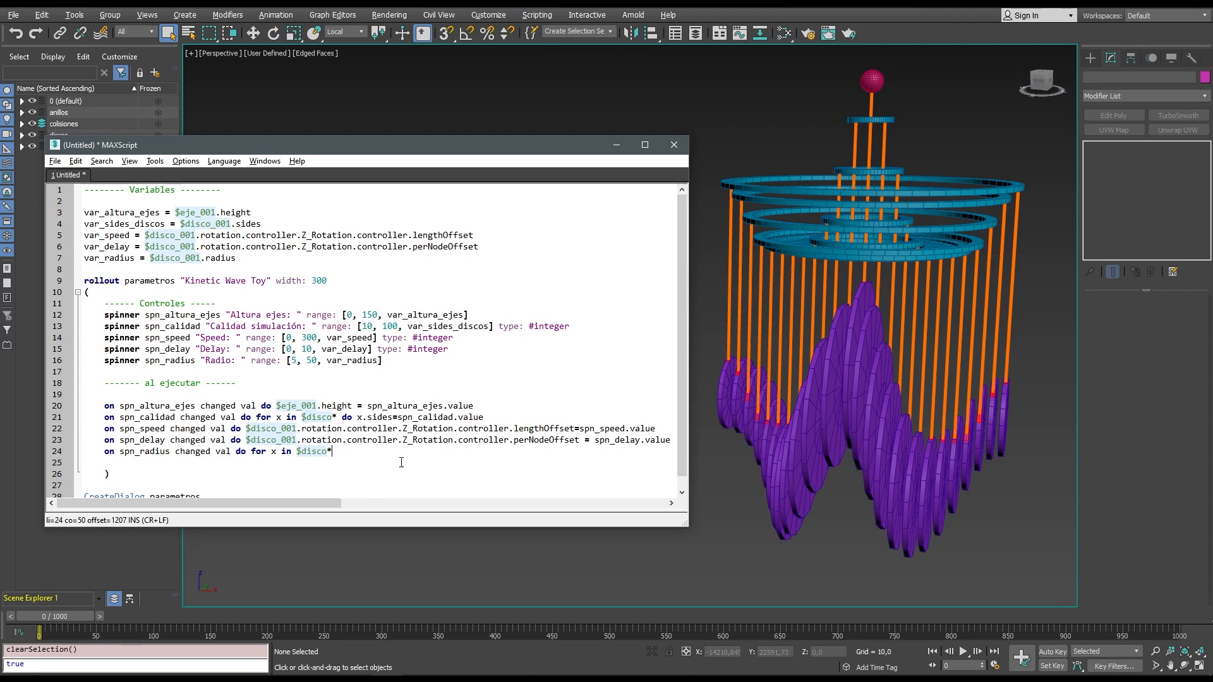
{"action": "type", "text": "do x.radius = spn_radius.value"}
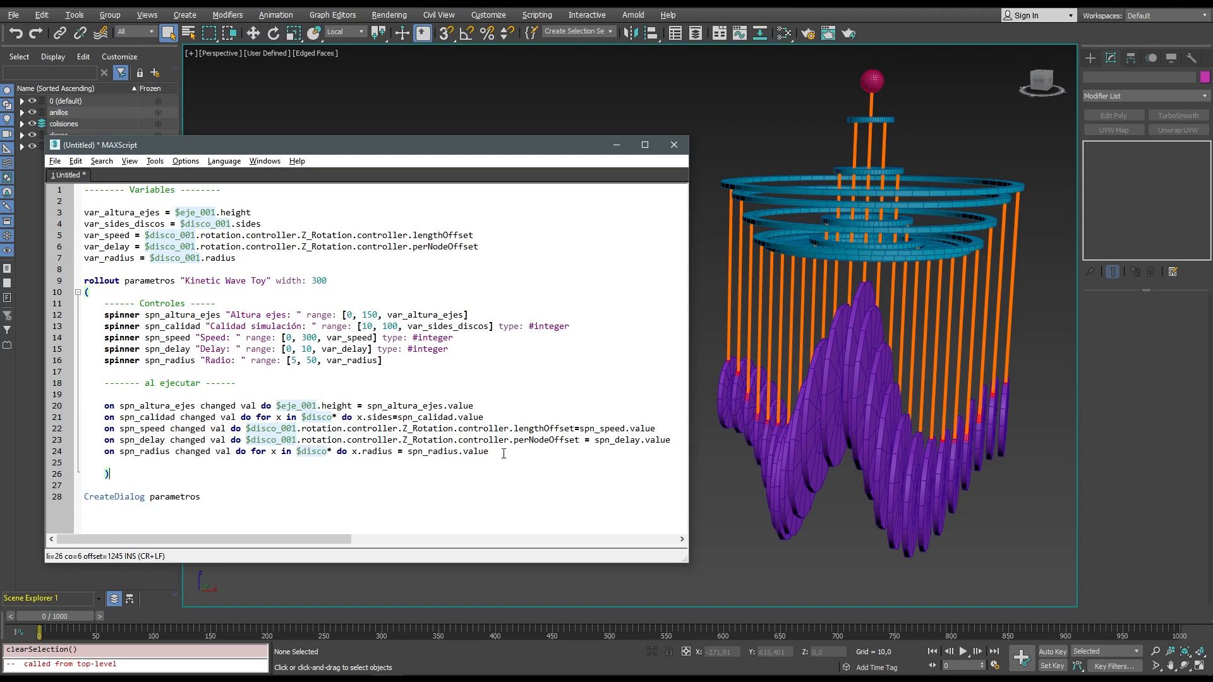
Evaluate the whole script and set the Radio spinner in the Kinetic Wave Toy dialog to 20.
{"action": "left_click_drag", "start_coordinate": [506, 453], "coordinate": [256, 451]}
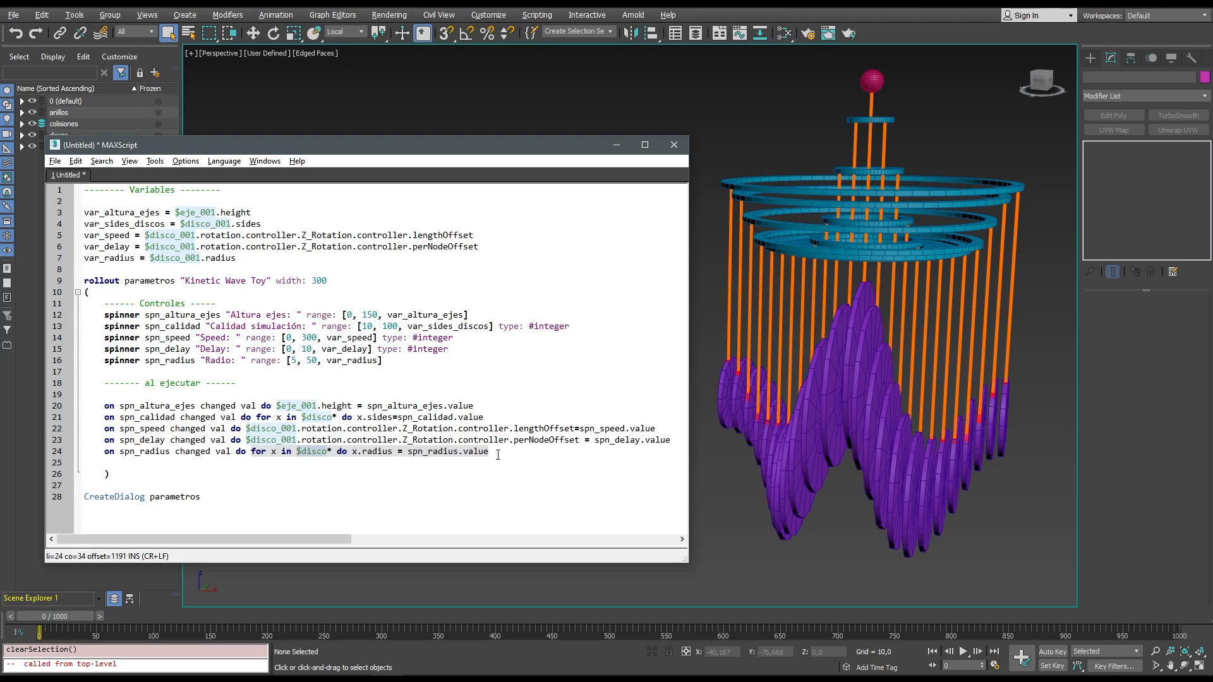
{"action": "left_click", "coordinate": [498, 454]}
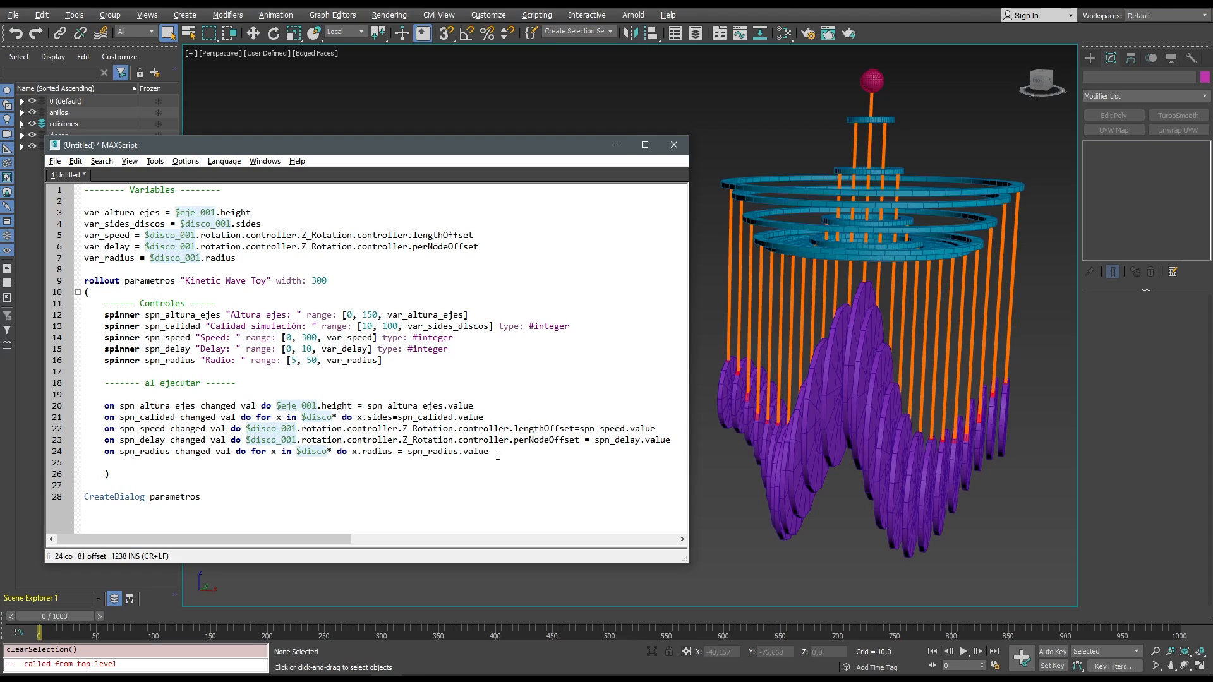
{"action": "key", "text": "ctrl+e"}
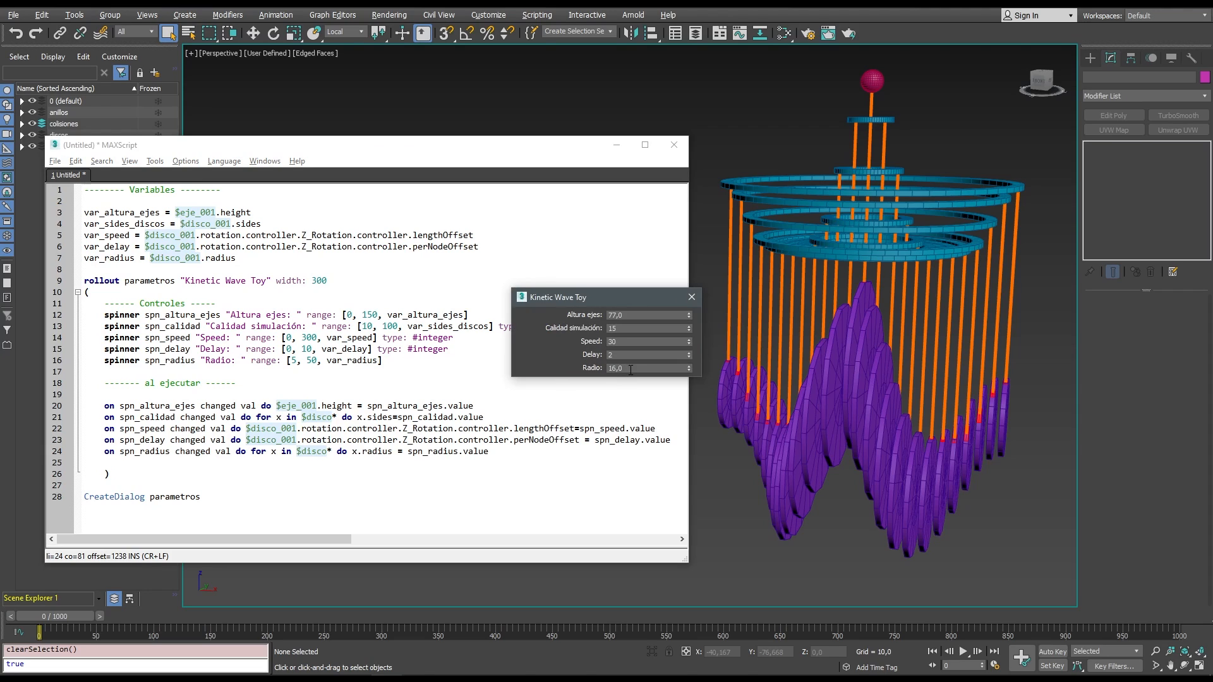
{"action": "left_click", "coordinate": [630, 369]}
{"action": "key", "text": "Return"}
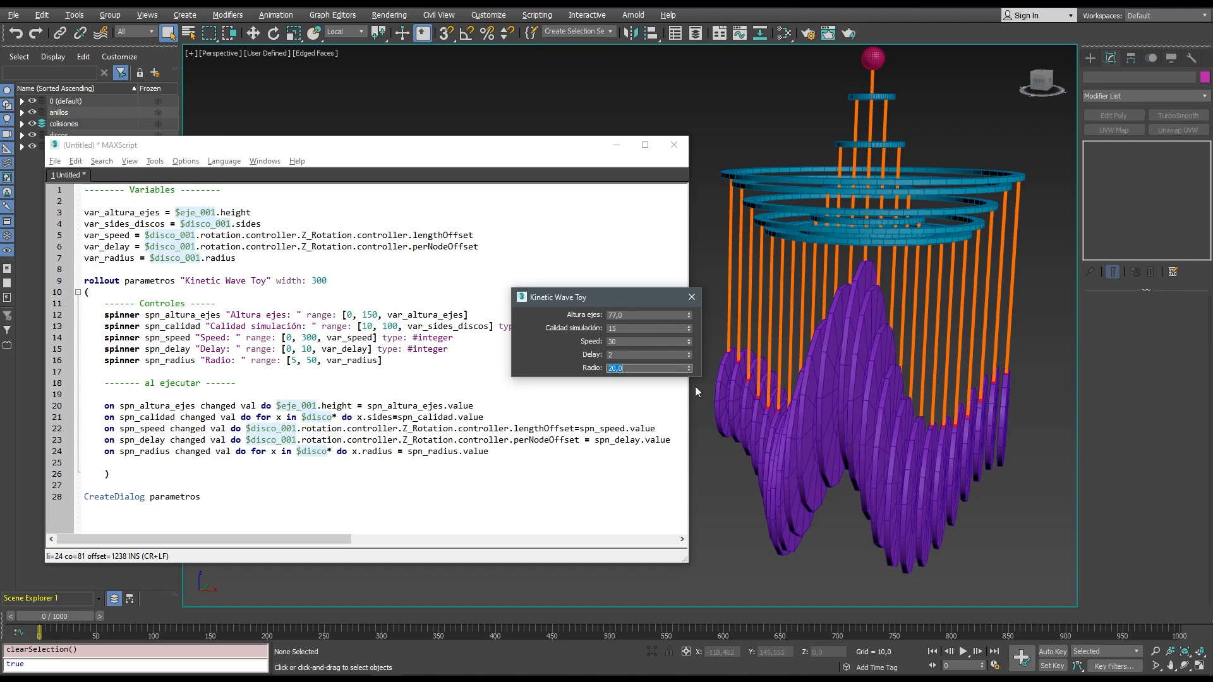
Test the dialog's Radio spinner with smaller disc radii, from 16.3 down to 13.8 and back up to 15.6.
{"action": "left_click_drag", "start_coordinate": [688, 369], "coordinate": [691, 395]}
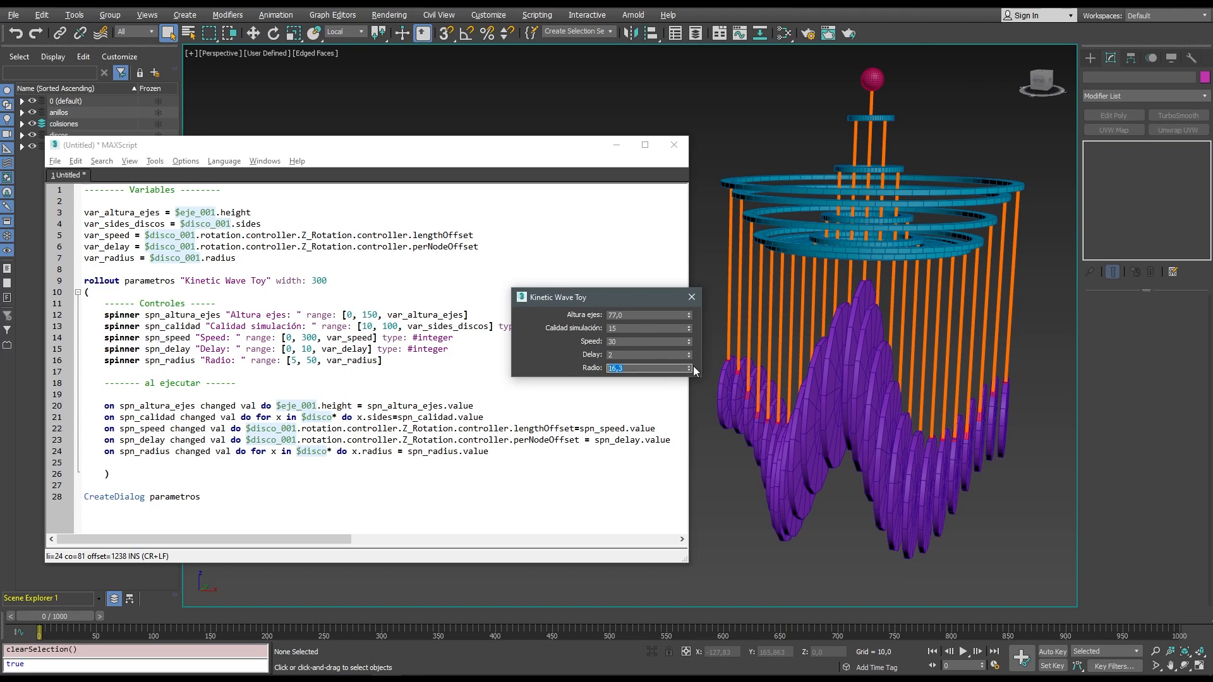
{"action": "left_click_drag", "start_coordinate": [691, 370], "coordinate": [693, 385]}
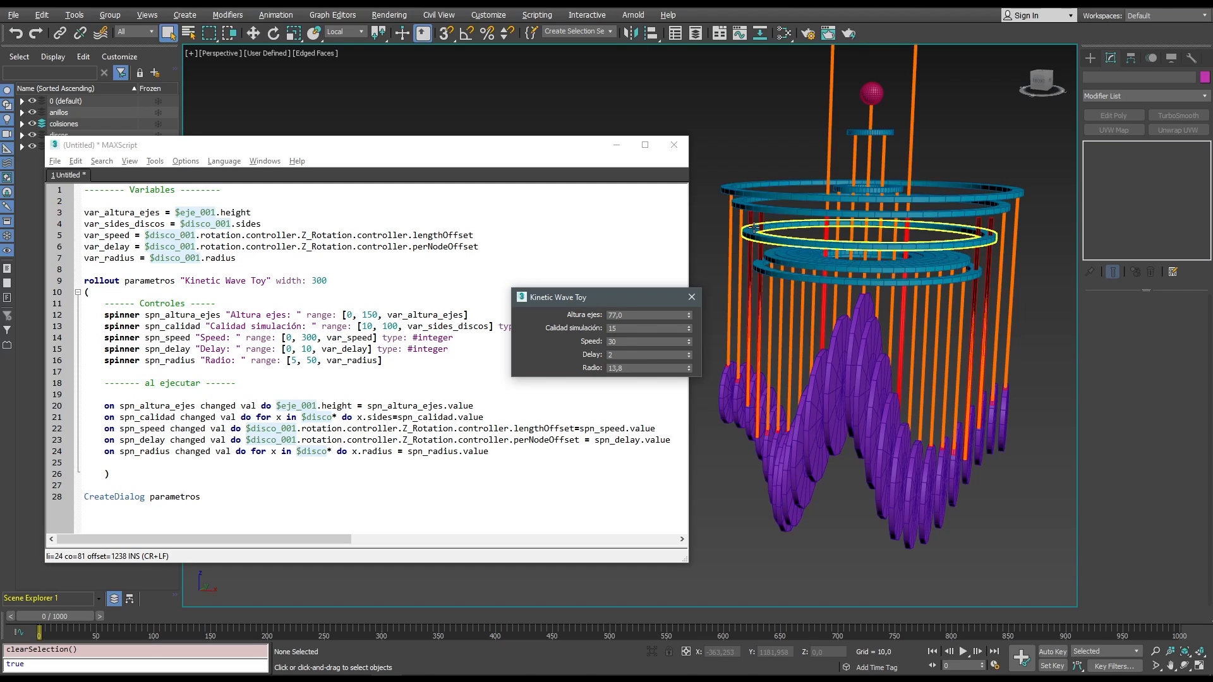
{"action": "left_click", "coordinate": [689, 366]}
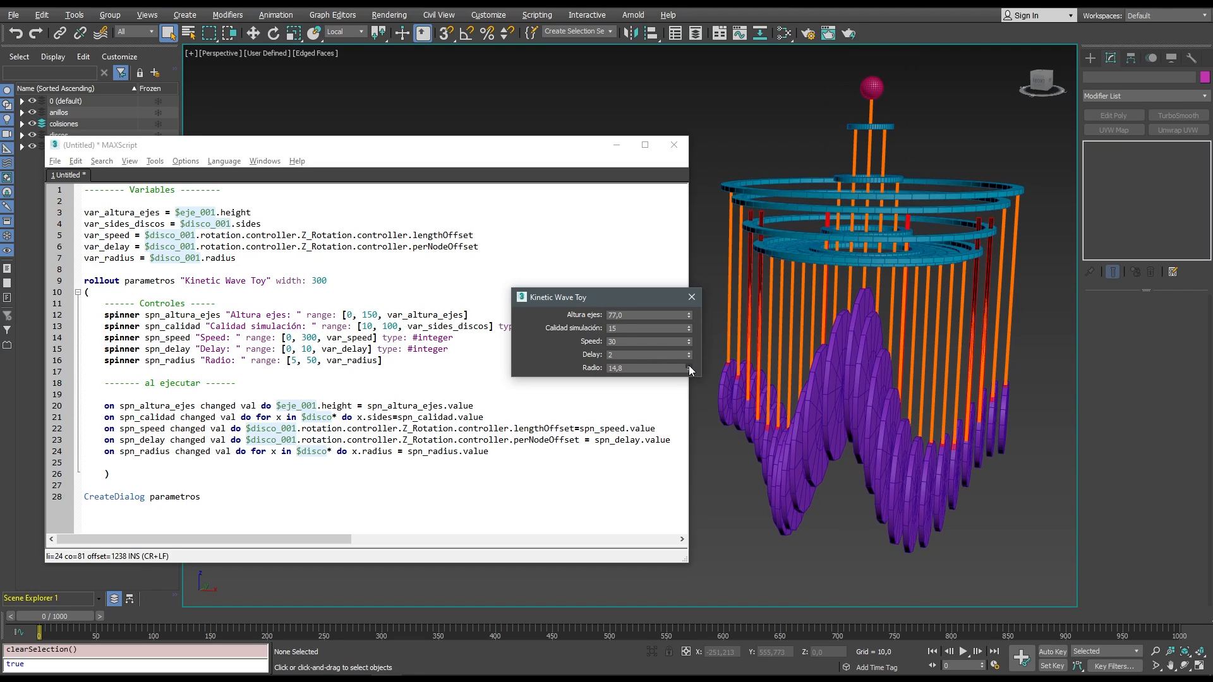
{"action": "left_click_drag", "start_coordinate": [689, 366], "coordinate": [558, 367]}
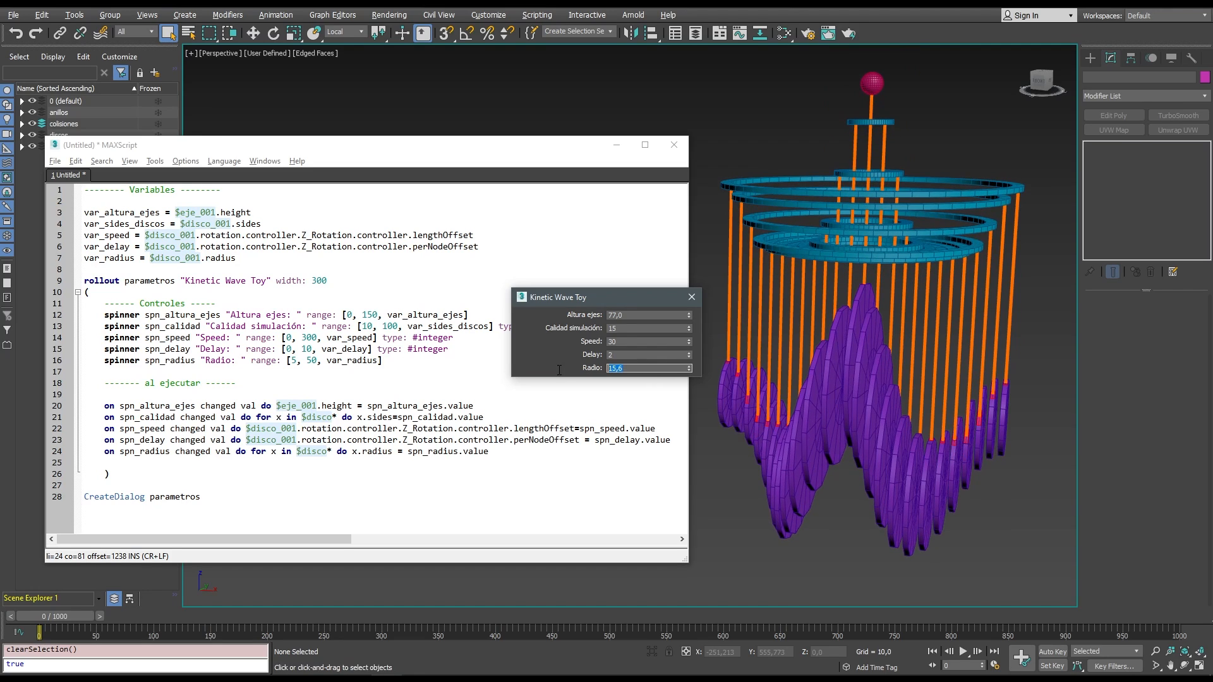
Try Radio values 15, 16 and 15.5 in the Kinetic Wave Toy dialog, finish on 16 and close the dialog.
{"action": "type", "text": "15"}
{"action": "key", "text": "Return"}
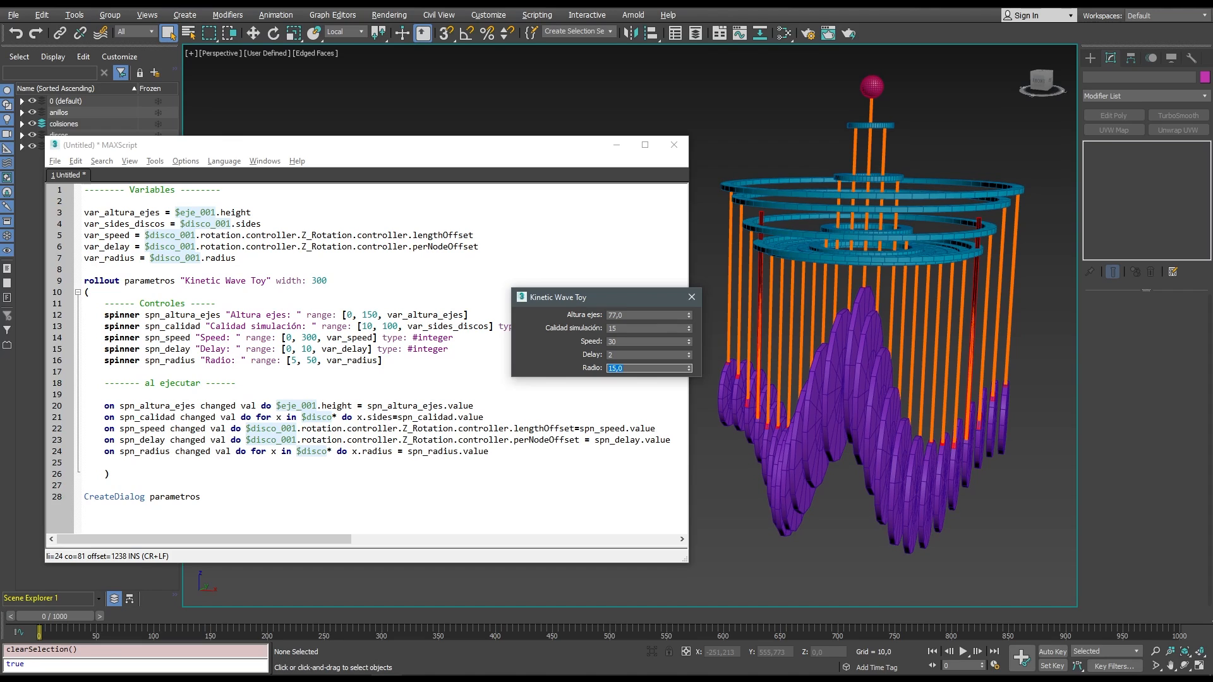
{"action": "type", "text": "16"}
{"action": "key", "text": "Return"}
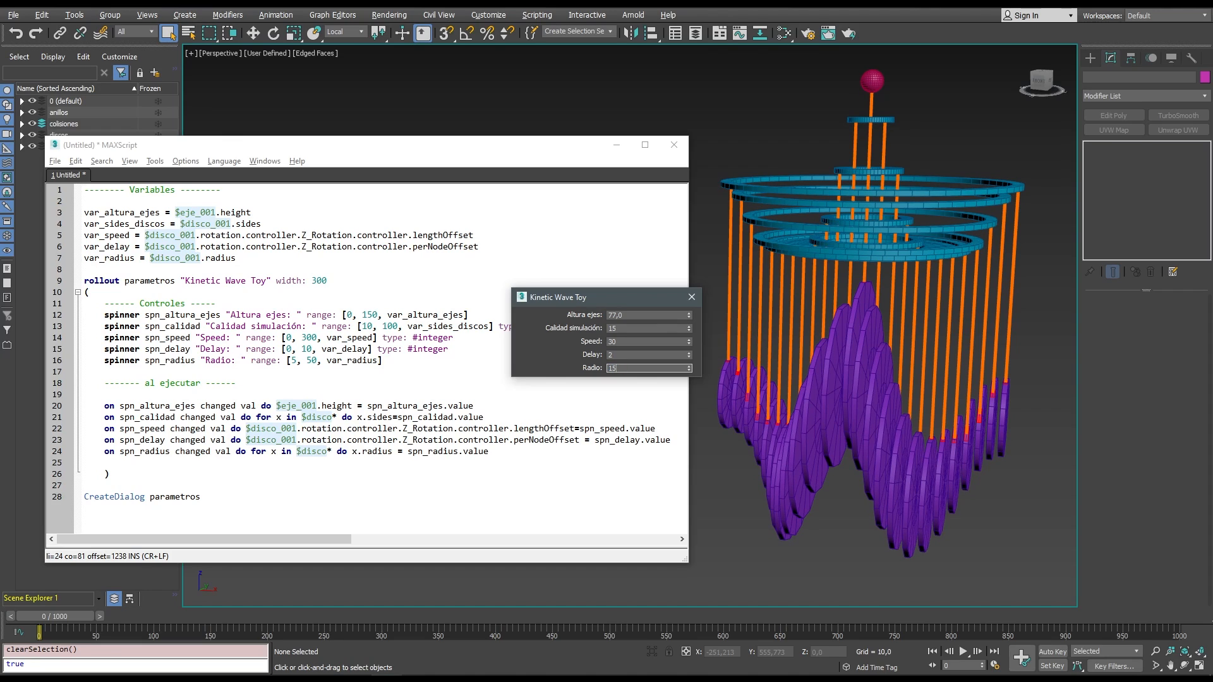
{"action": "type", "text": "15,5"}
{"action": "key", "text": "Return"}
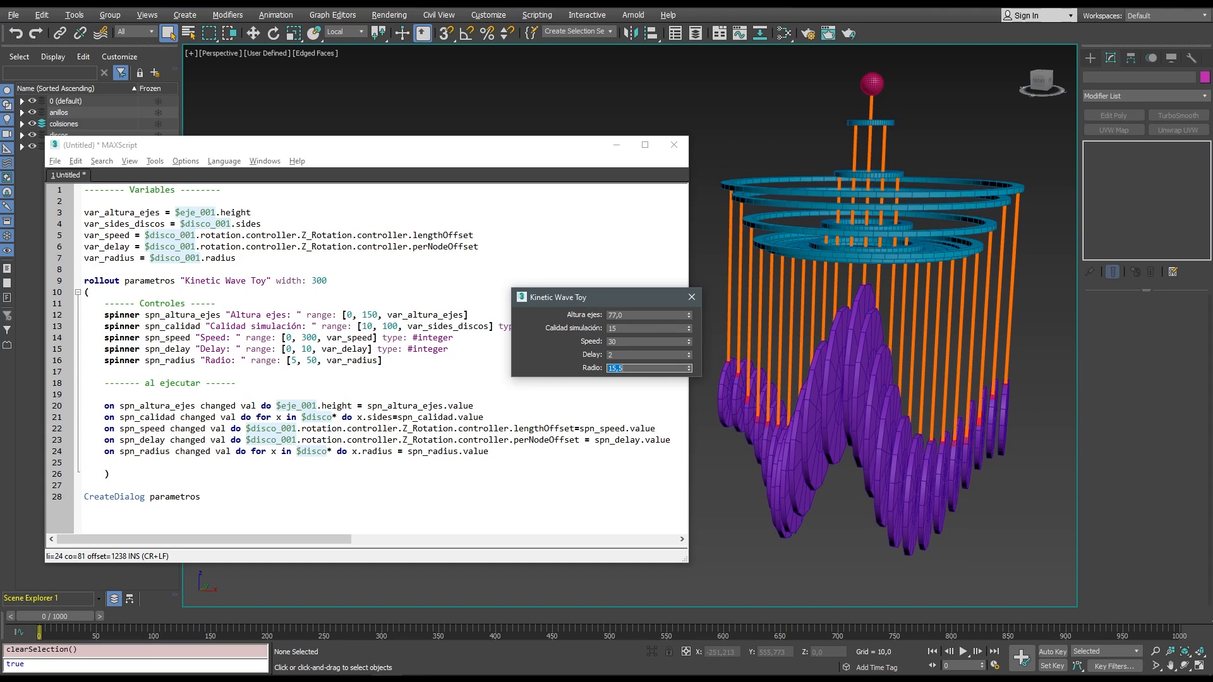
{"action": "type", "text": "16"}
{"action": "key", "text": "Return"}
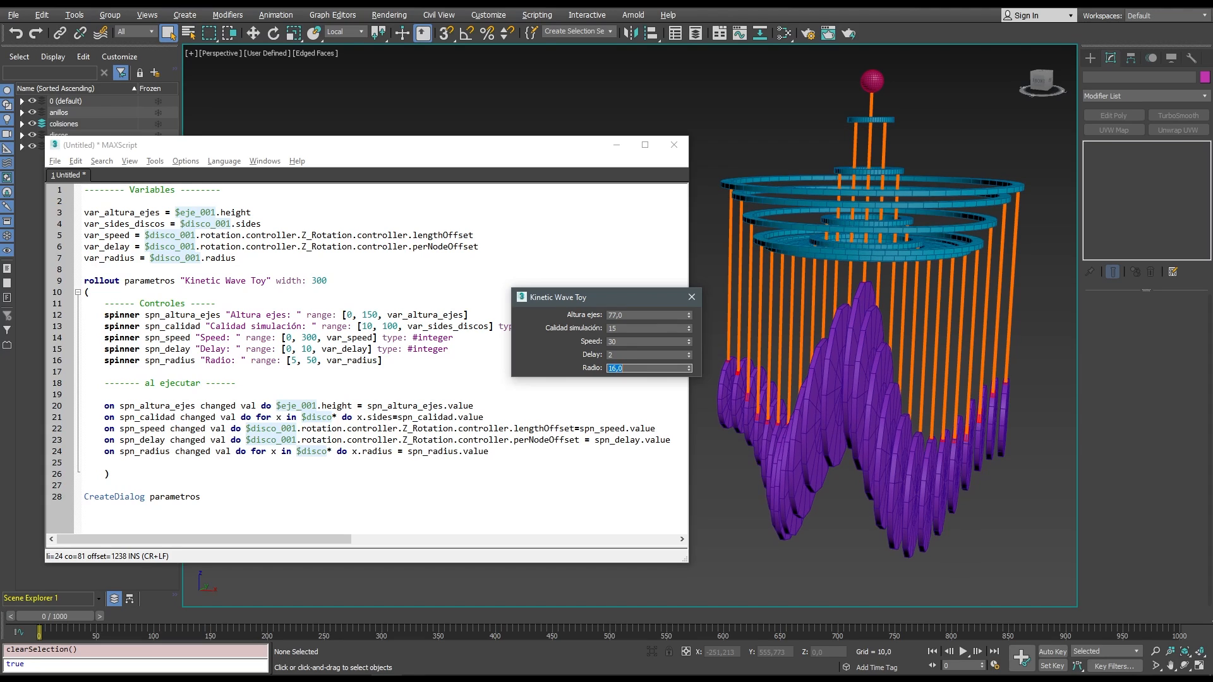
{"action": "left_click", "coordinate": [690, 296]}
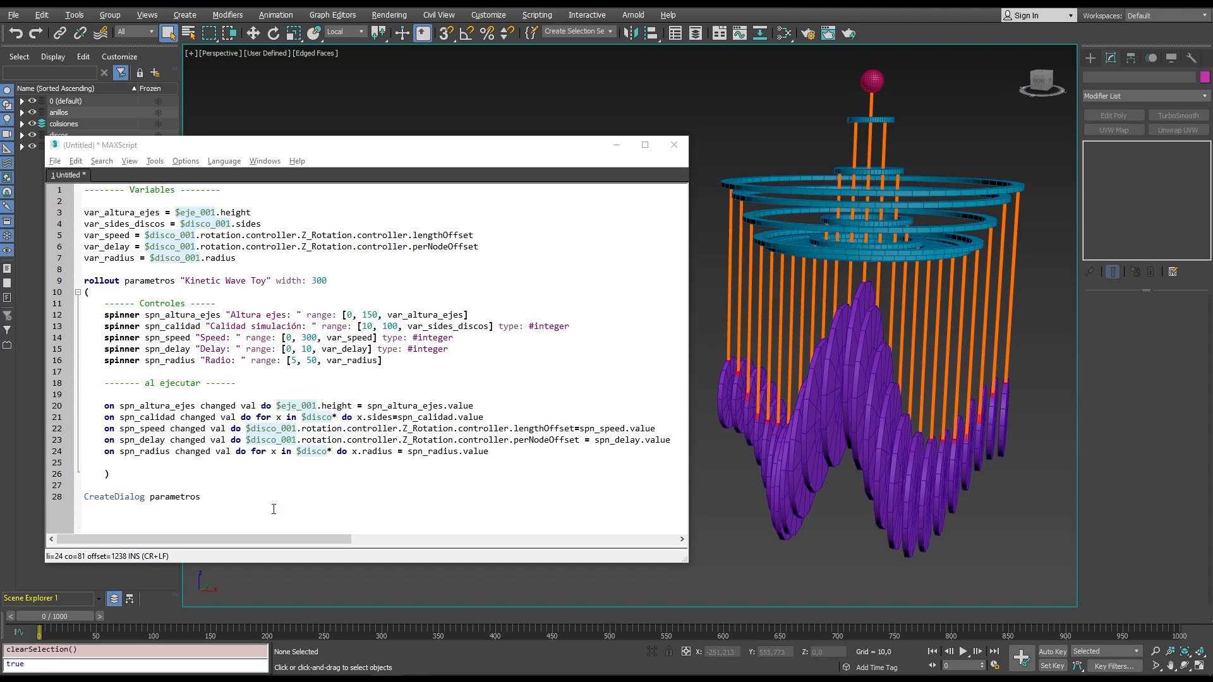
Change the minimum of the spn_radius range to 16 and evaluate the whole script.
{"action": "left_click", "coordinate": [292, 360]}
{"action": "key", "text": "Delete"}
{"action": "type", "text": "16"}
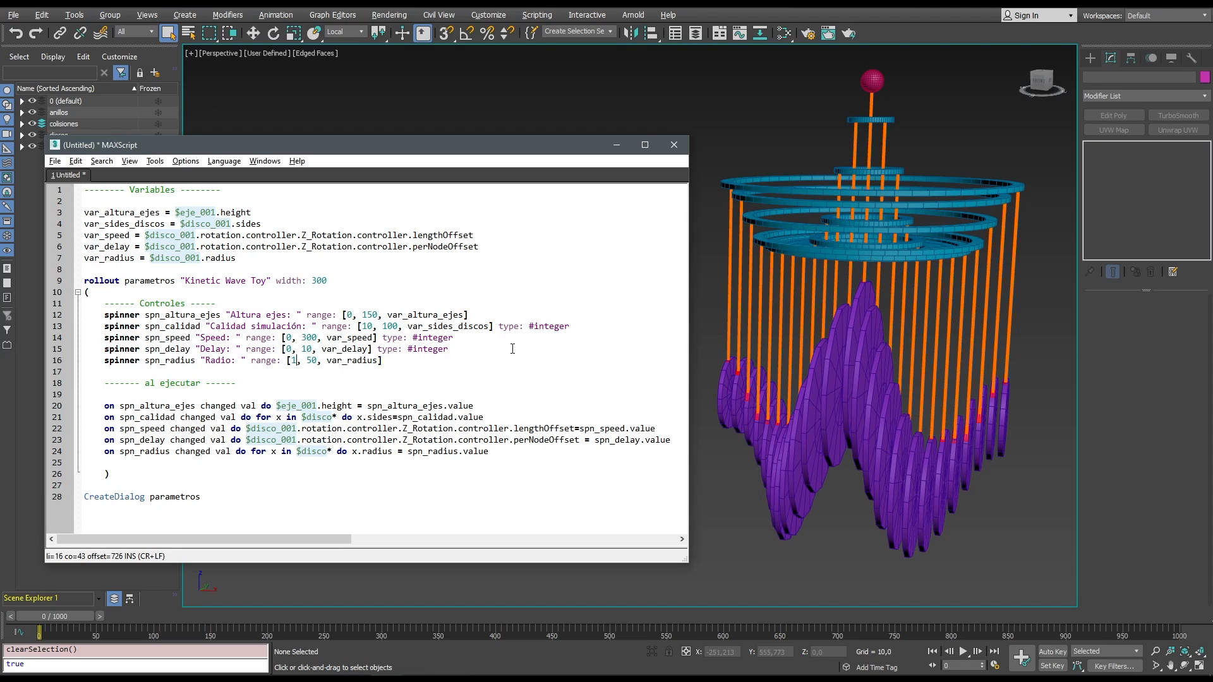
{"action": "left_click", "coordinate": [458, 355]}
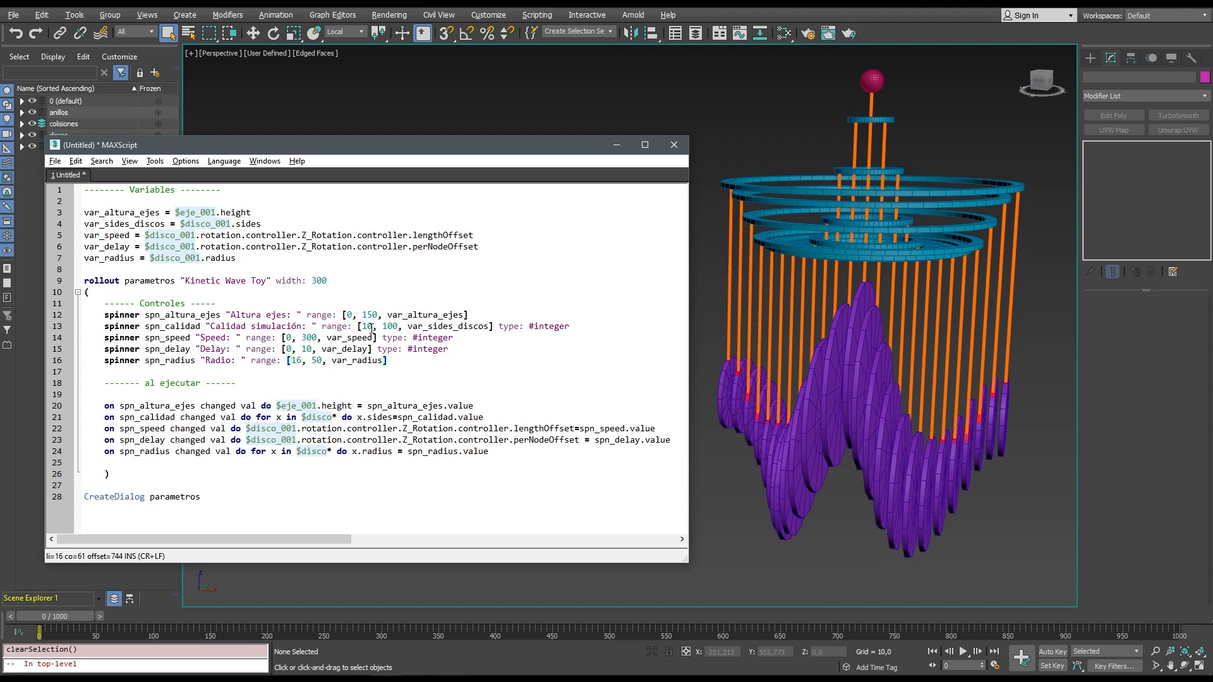
{"action": "key", "text": "ctrl+e"}
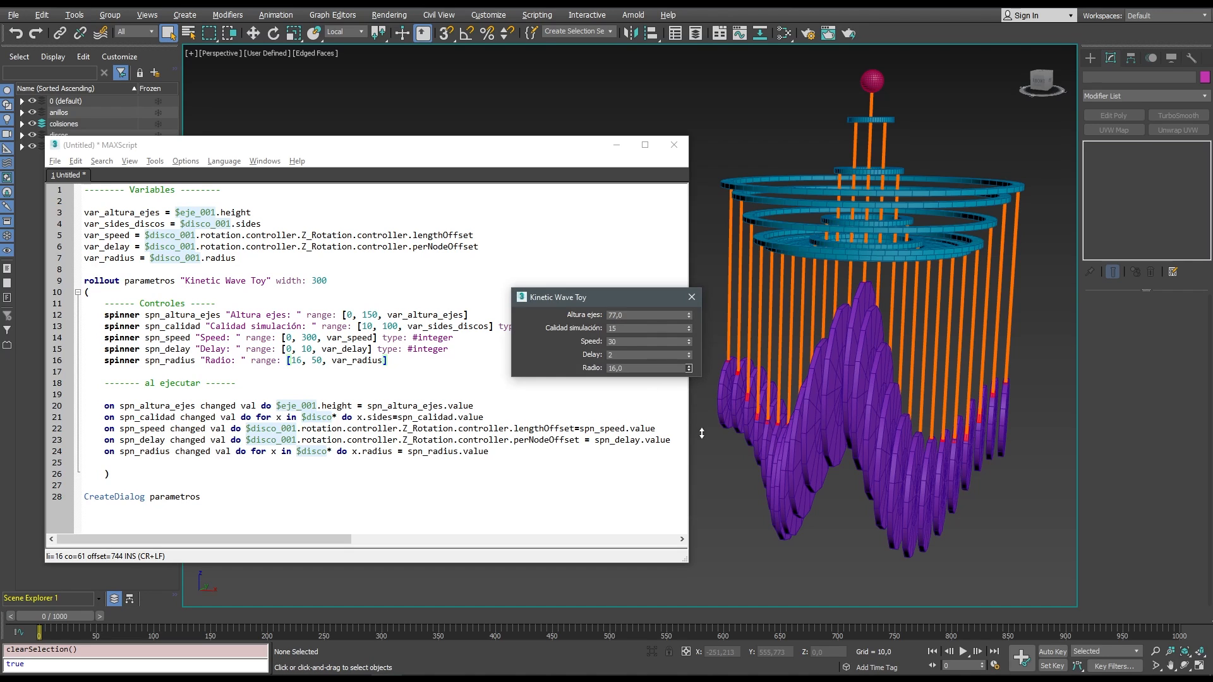
Test the dialog's Radio spinner by raising it to 28, playing the animation and lowering it to its minimum of 16.
{"action": "left_click_drag", "start_coordinate": [689, 370], "coordinate": [674, 302]}
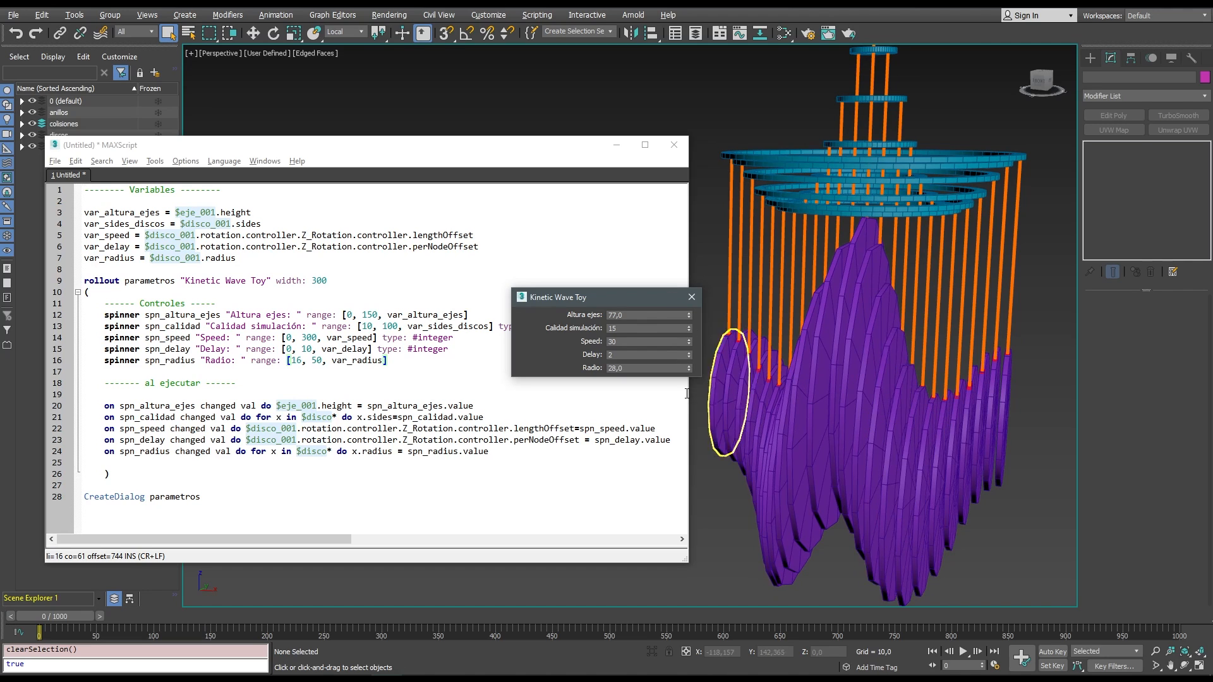
{"action": "left_click", "coordinate": [962, 651]}
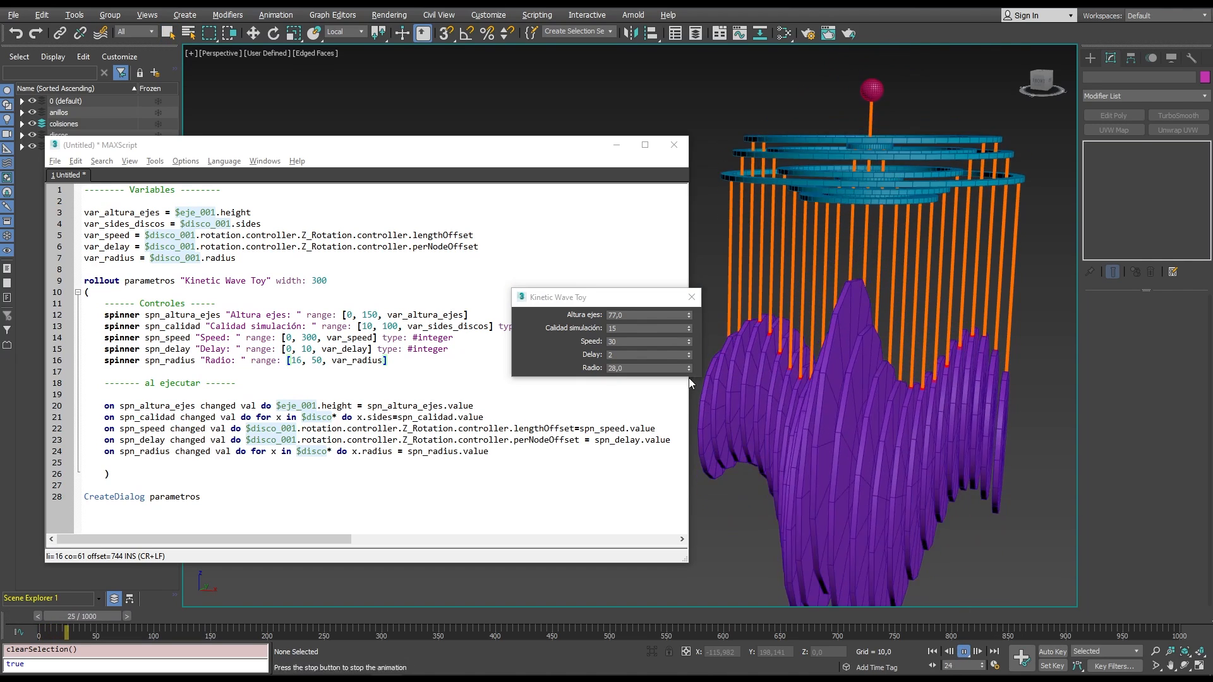
{"action": "left_click_drag", "start_coordinate": [689, 367], "coordinate": [706, 446]}
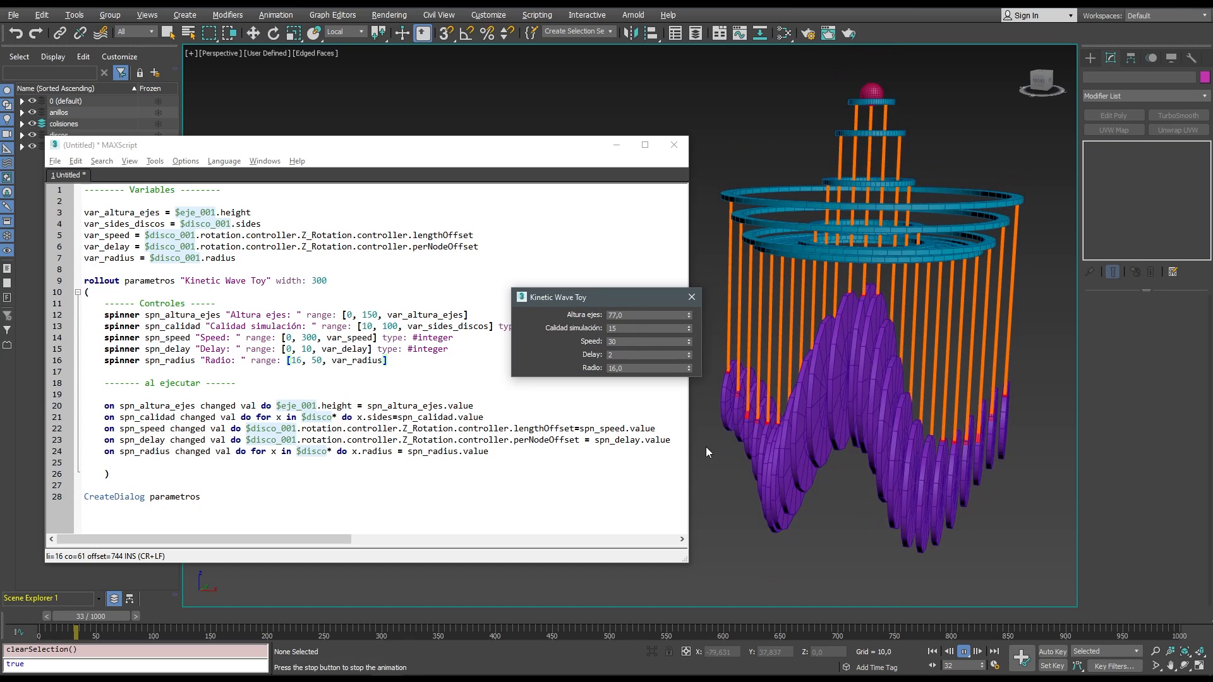
With the animation playing, set Delay to 1, Radio to about 27.4 and Altura ejes to about 62.6.
{"action": "left_click", "coordinate": [690, 357]}
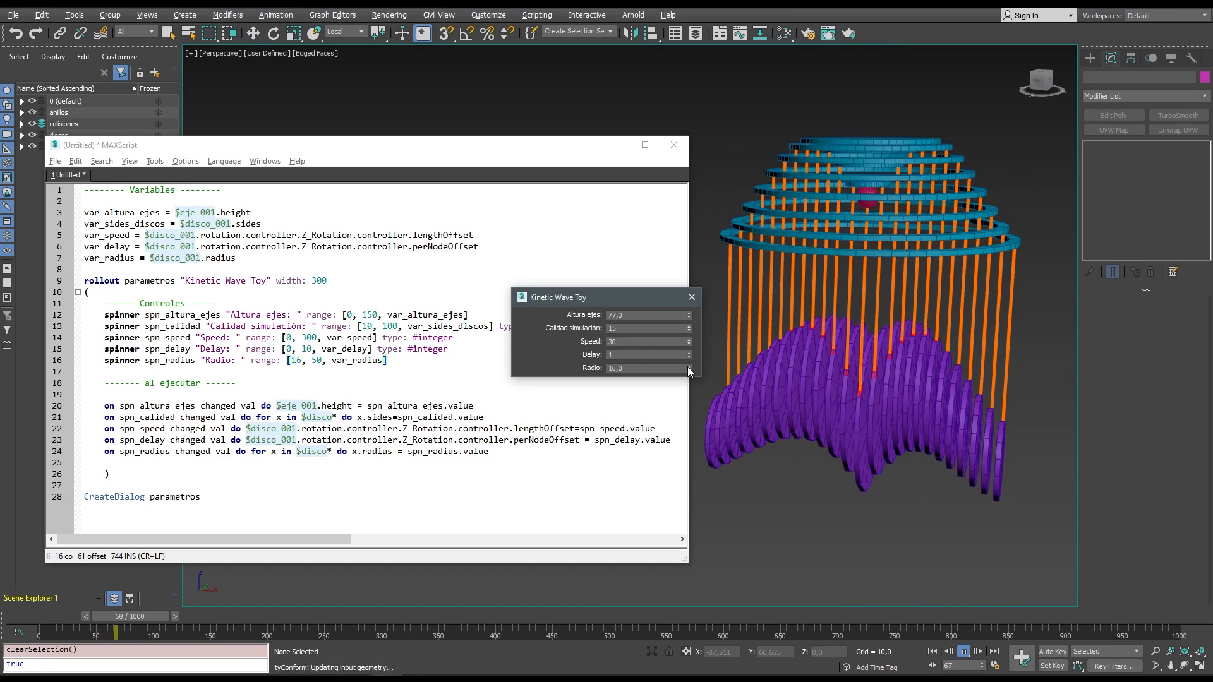
{"action": "left_click_drag", "start_coordinate": [689, 367], "coordinate": [708, 407]}
{"action": "left_click", "coordinate": [690, 318]}
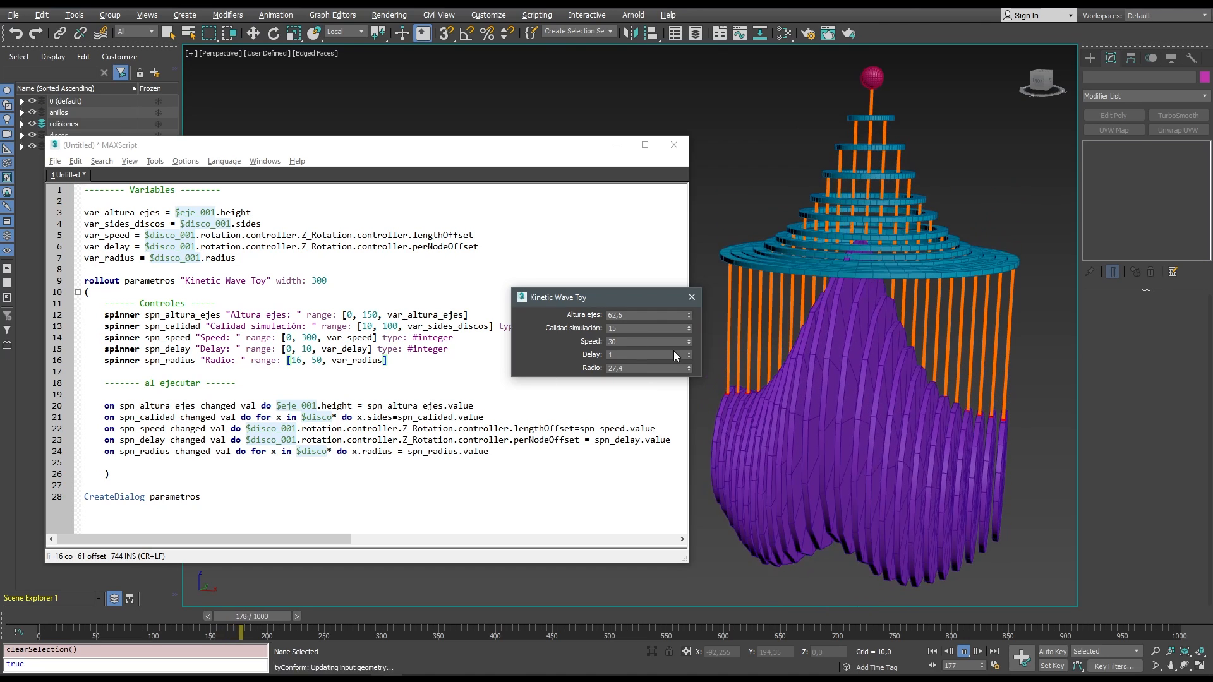
Set Altura ejes to 77 and Radio to 16 in the Kinetic Wave Toy dialog.
{"action": "left_click_drag", "start_coordinate": [648, 315], "coordinate": [574, 319]}
{"action": "type", "text": "77"}
{"action": "key", "text": "Return"}
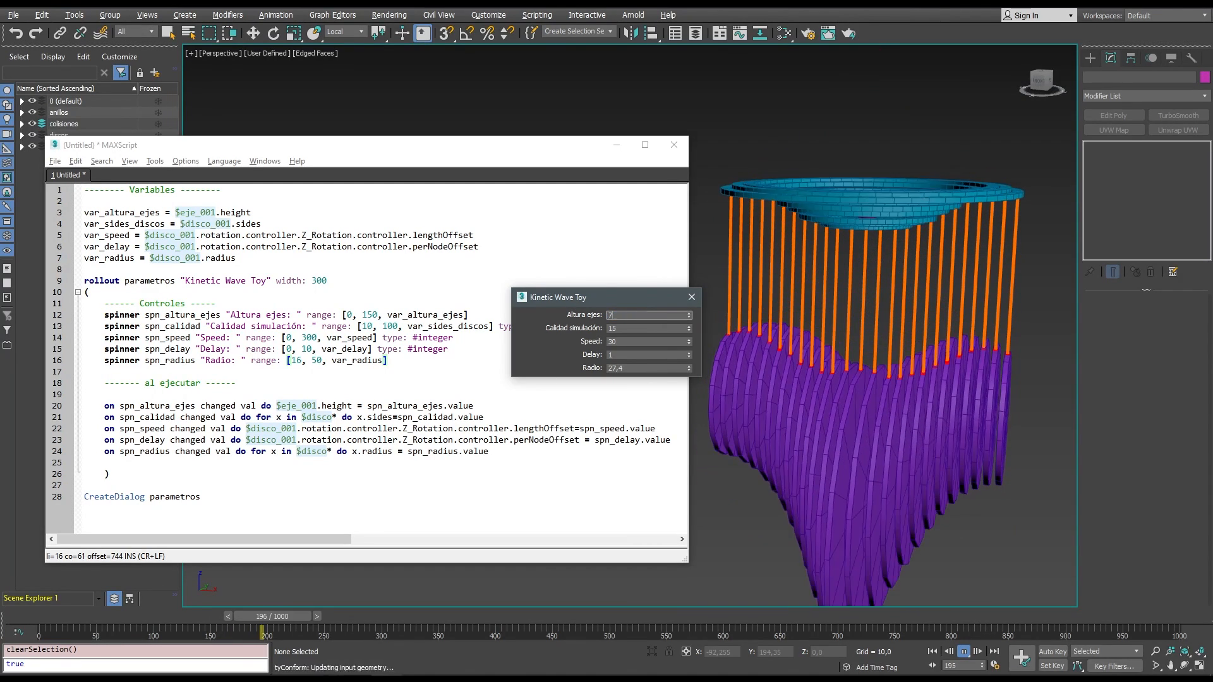
{"action": "left_click_drag", "start_coordinate": [650, 372], "coordinate": [541, 369]}
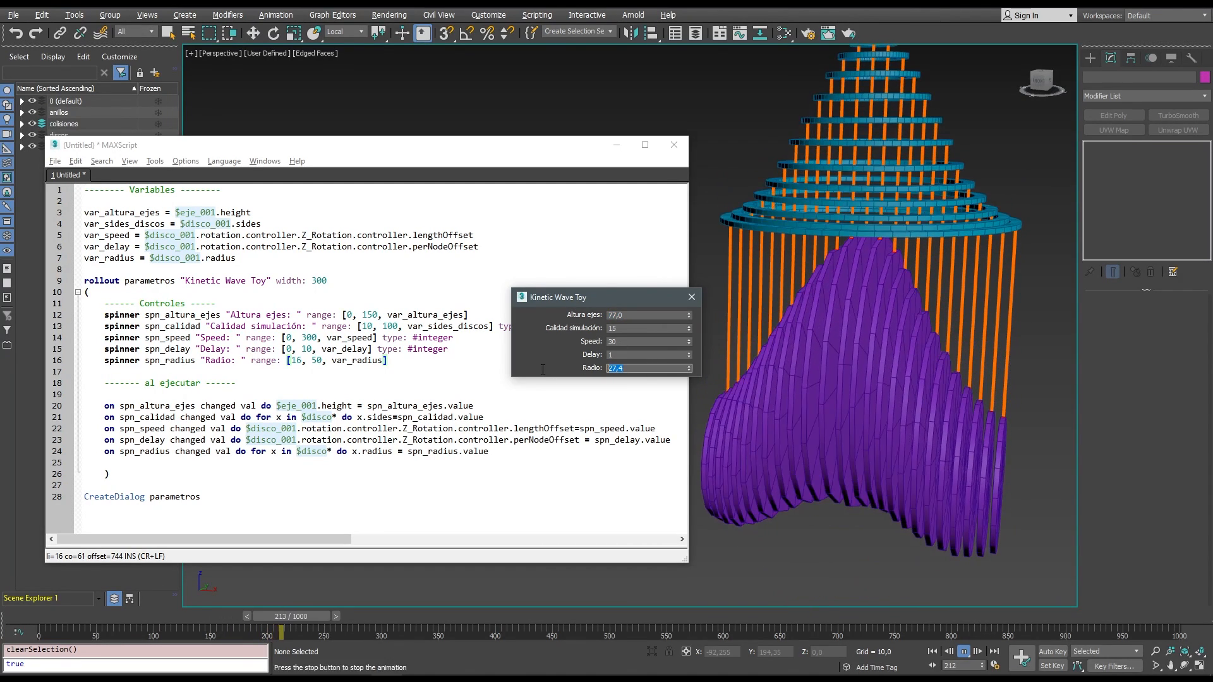
{"action": "type", "text": "16"}
{"action": "key", "text": "Return"}
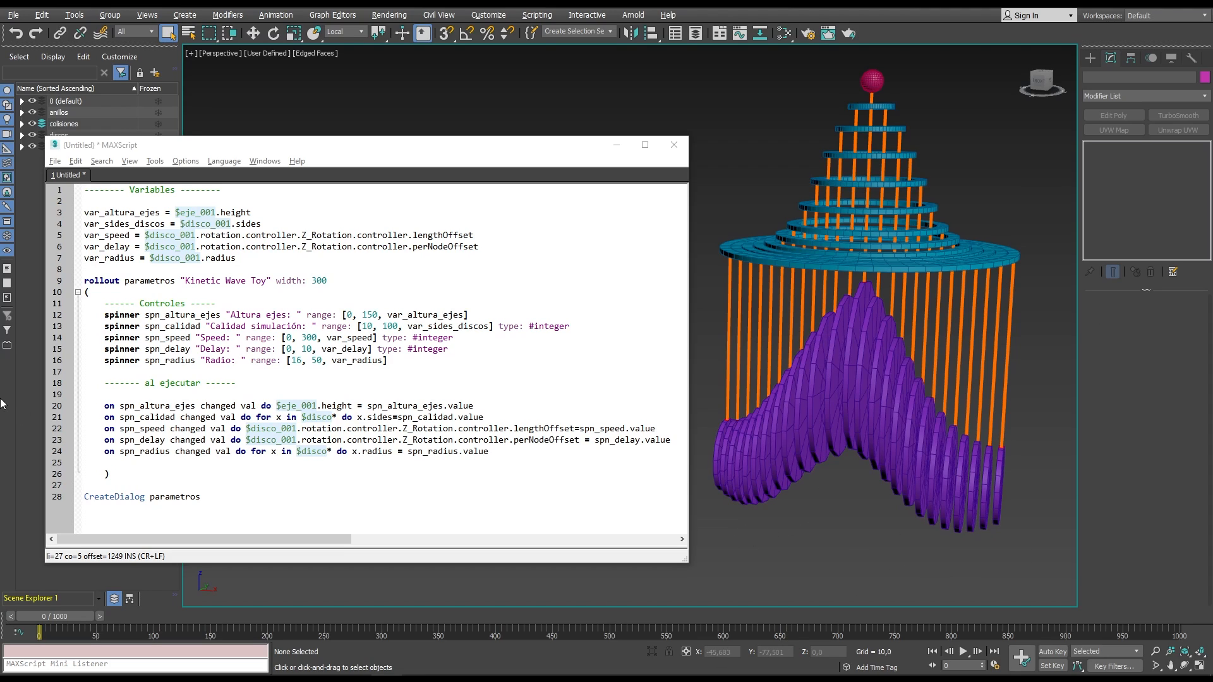
Below the spn_radius spinner, add the line button btn_loop "Set Loop" width: 200.
{"action": "left_click", "coordinate": [408, 362]}
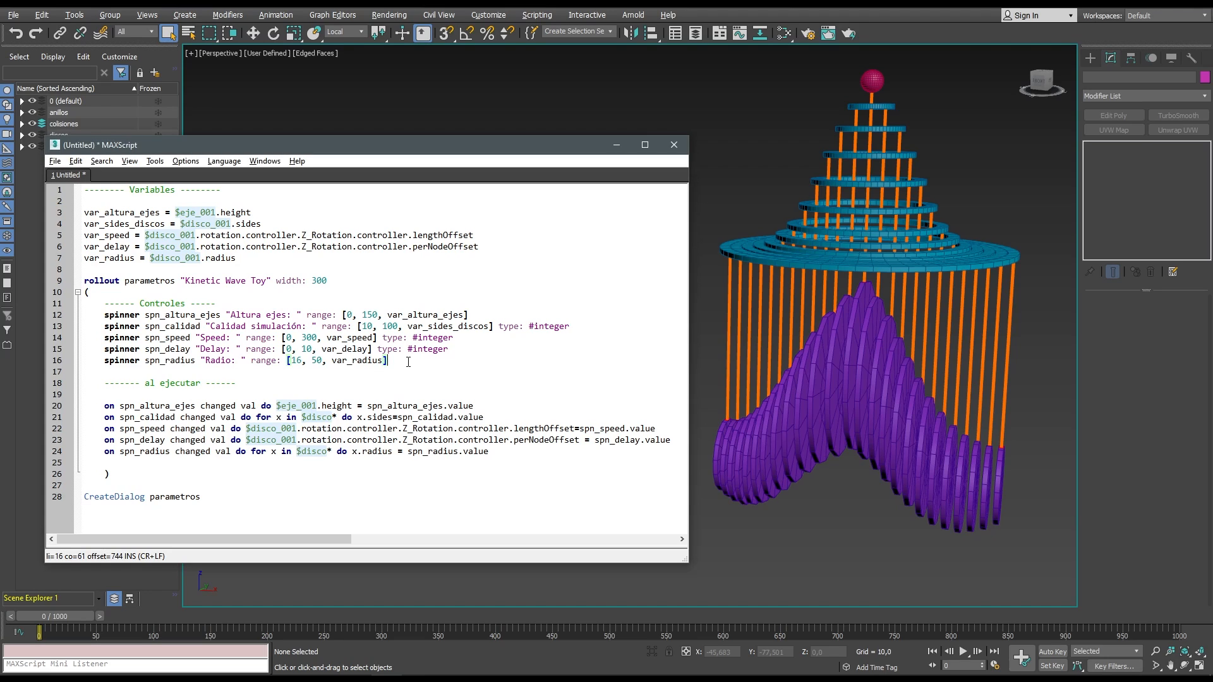
{"action": "key", "text": "Return"}
{"action": "type", "text": "butto"}
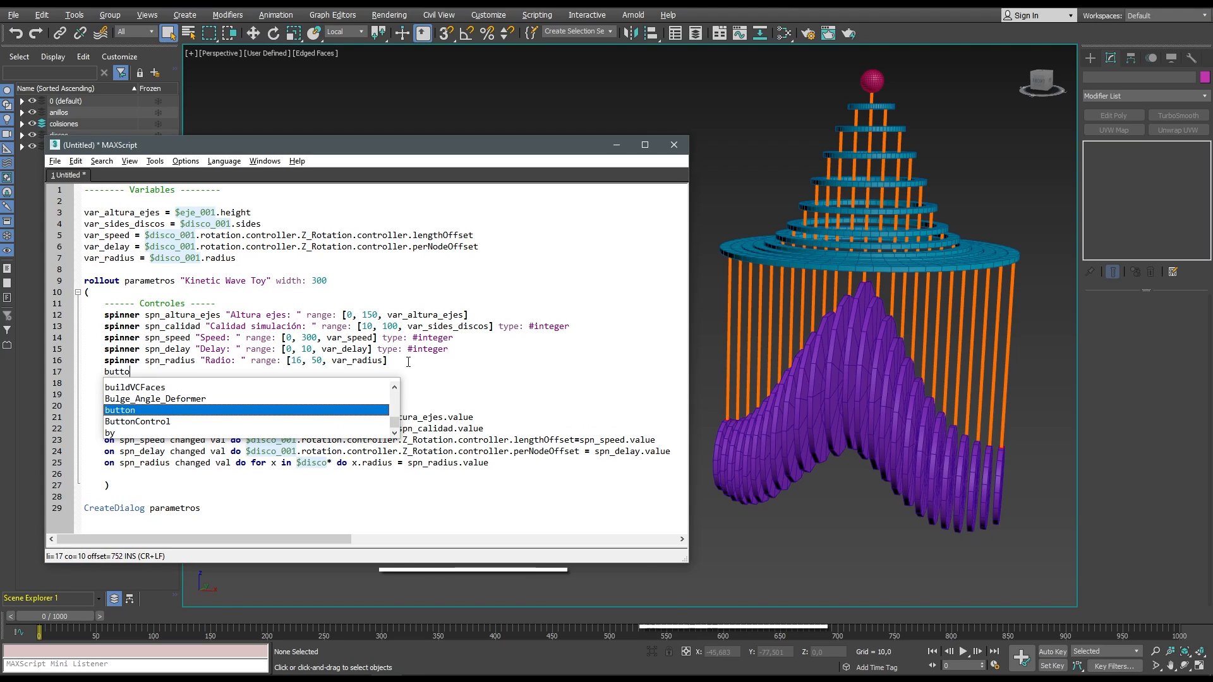
{"action": "type", "text": "n btn_"}
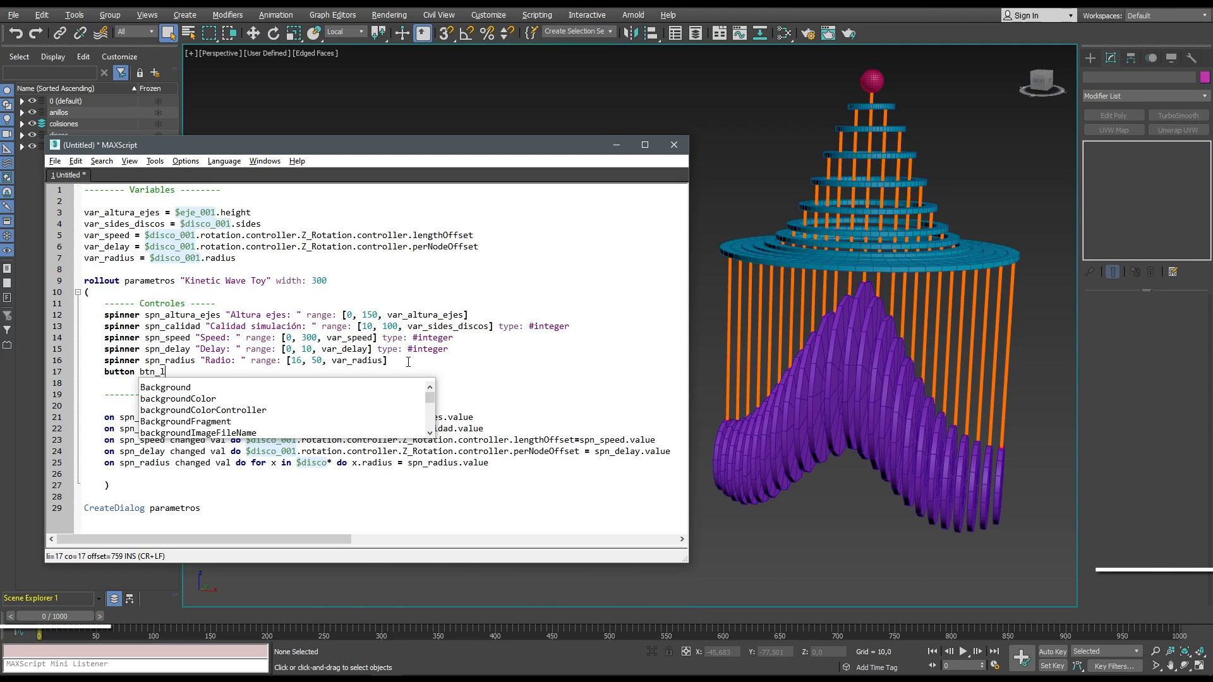
{"action": "type", "text": "loop "}
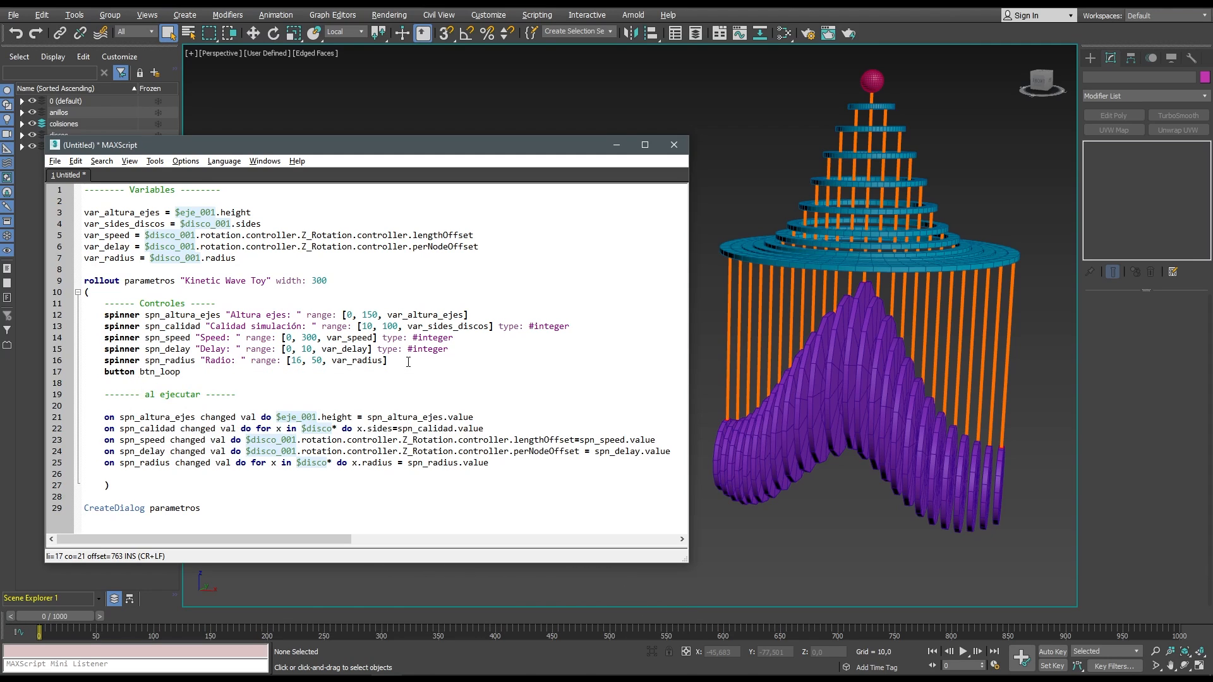
{"action": "type", "text": "\"Set Lo"}
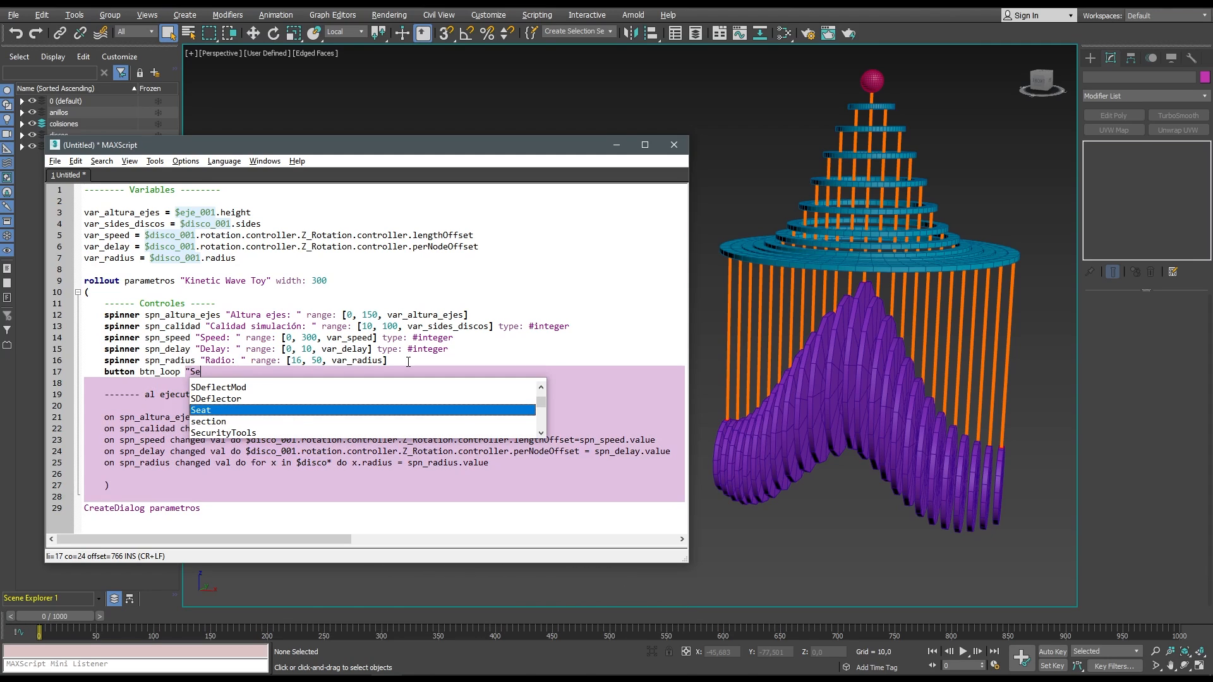
{"action": "key", "text": "BackSpace"}
{"action": "key", "text": "BackSpace"}
{"action": "type", "text": "op"}
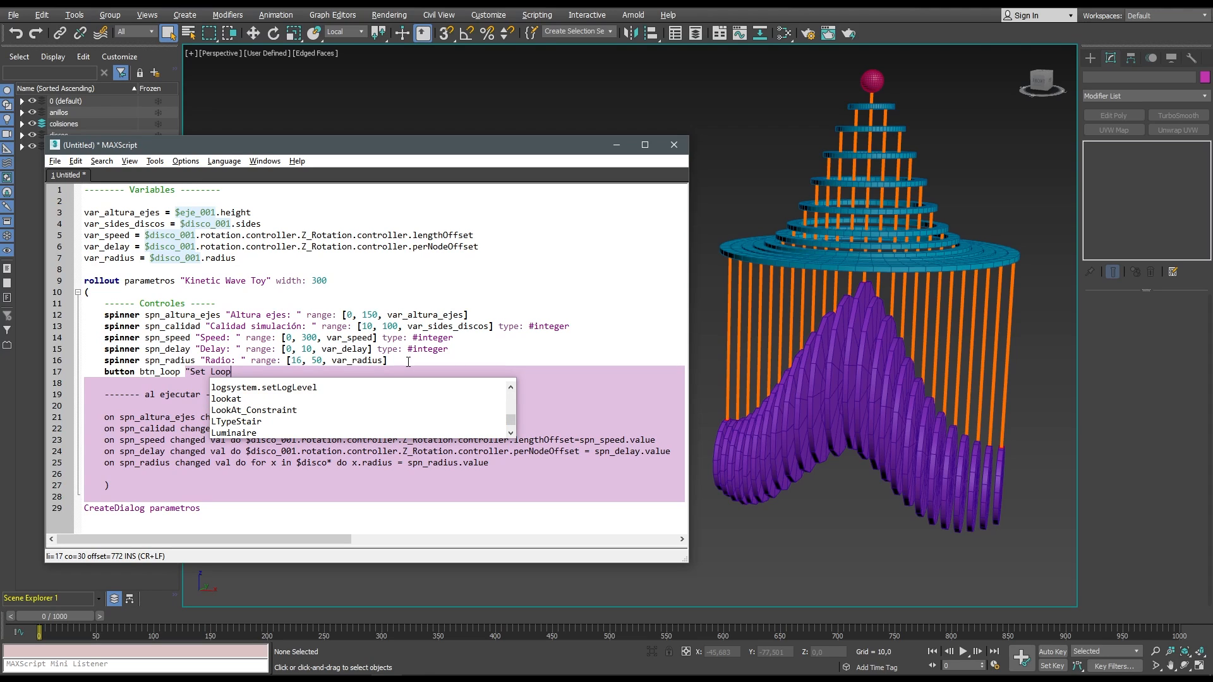
{"action": "type", "text": "\""}
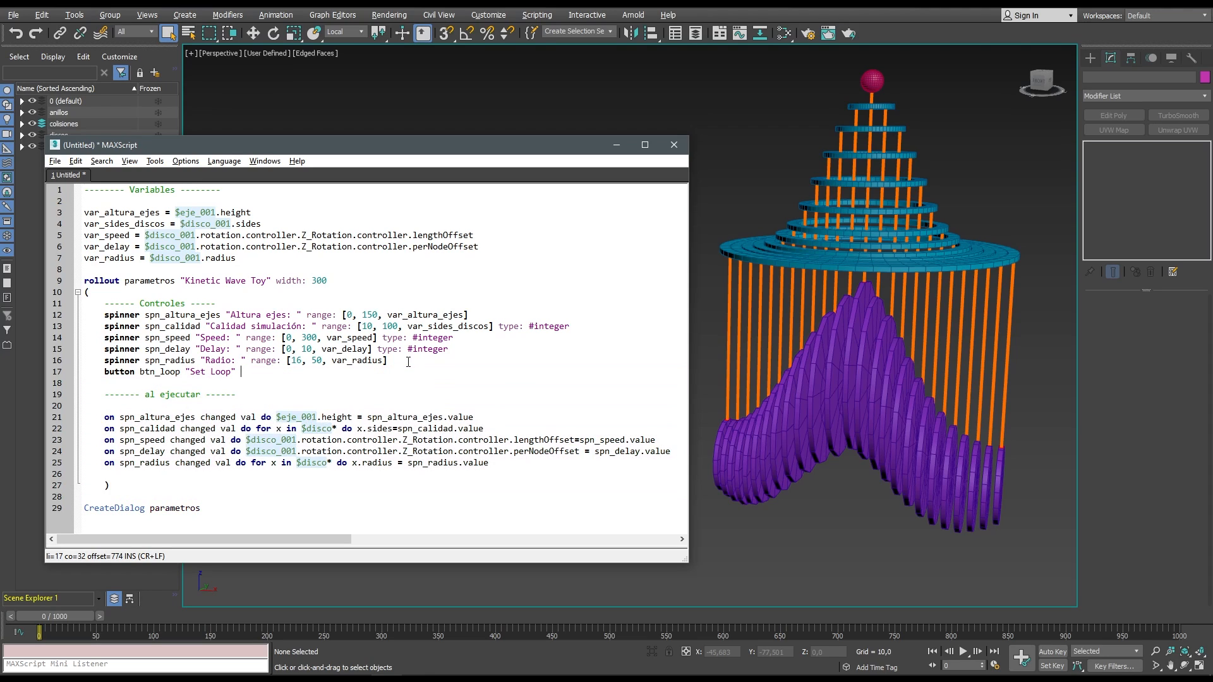
{"action": "type", "text": " wid"}
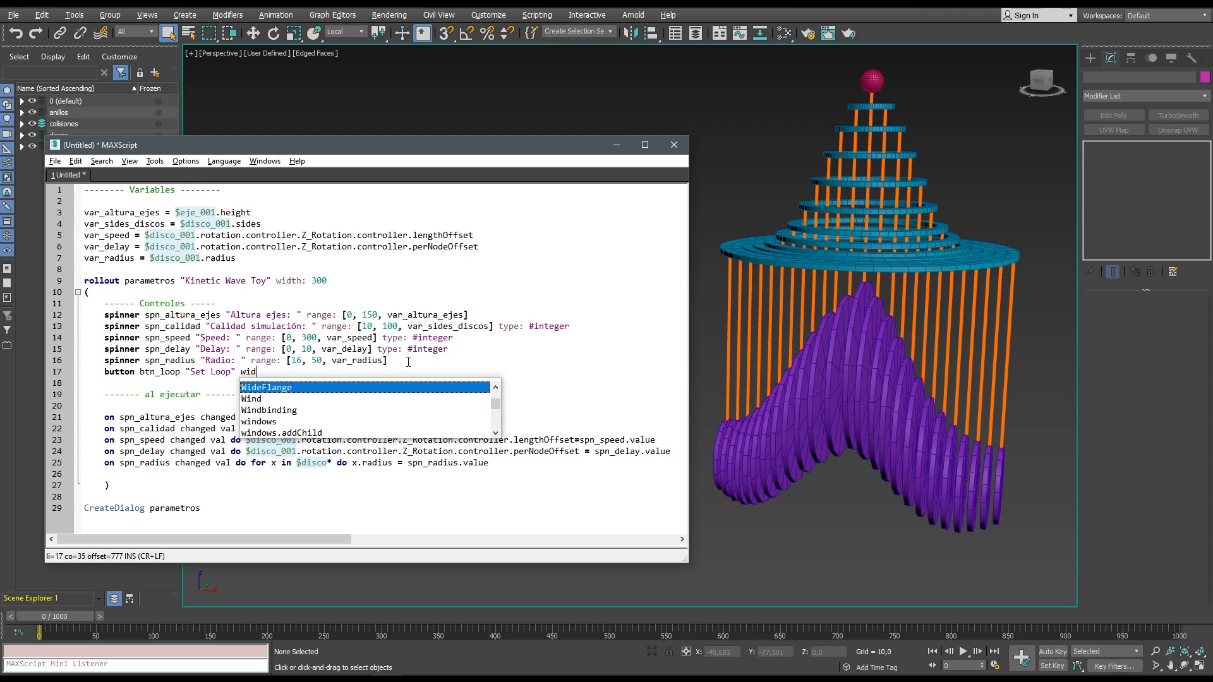
{"action": "type", "text": "th: "}
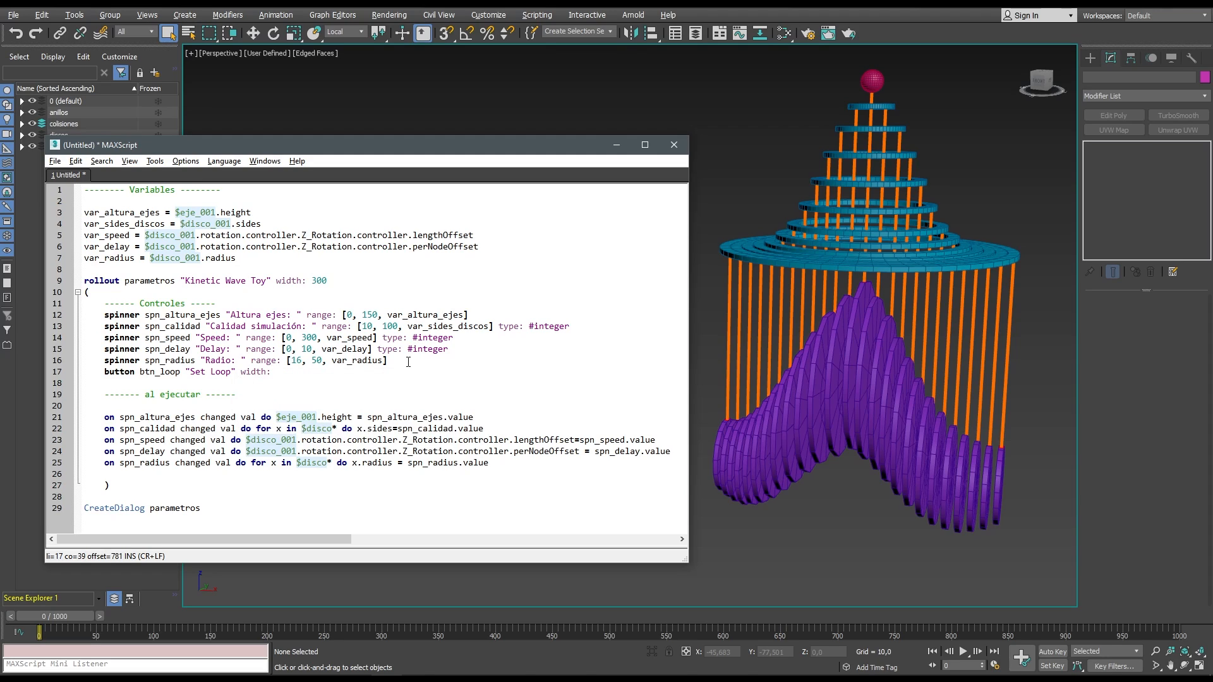
{"action": "type", "text": "200"}
Below the spn_radius handler, leave a blank line and add on btn_loop pressed do with an empty parenthesised block on separate lines.
{"action": "left_click", "coordinate": [499, 463]}
{"action": "key", "text": "Return"}
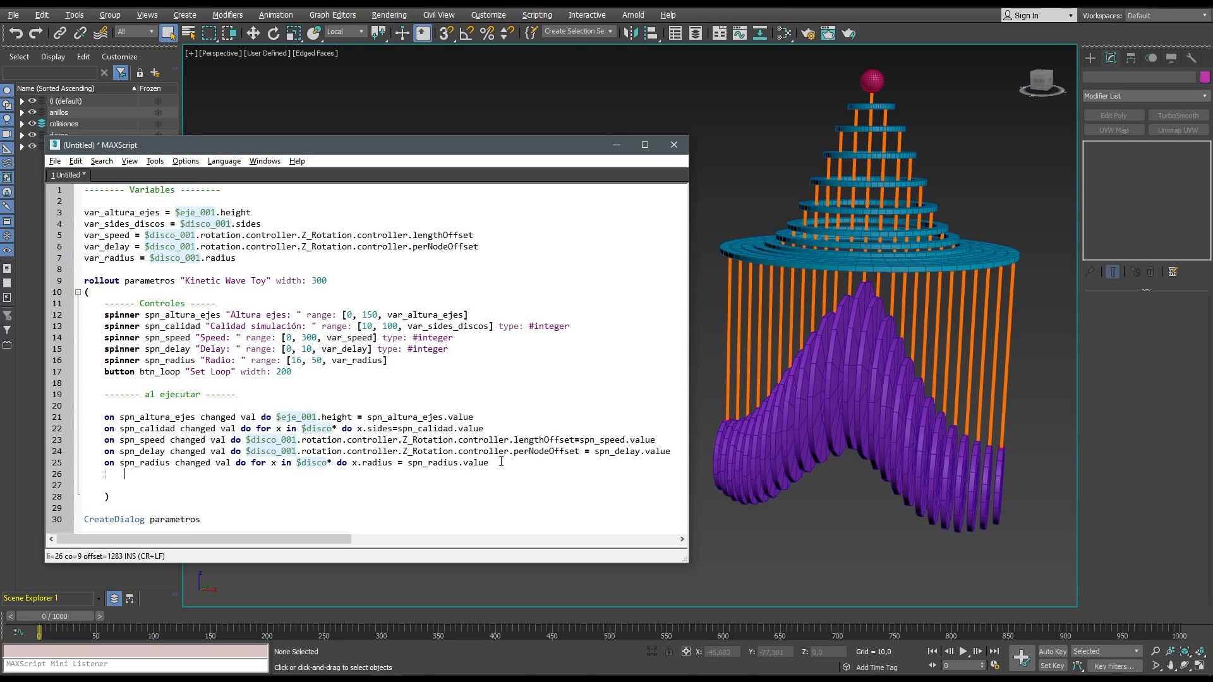
{"action": "key", "text": "Return"}
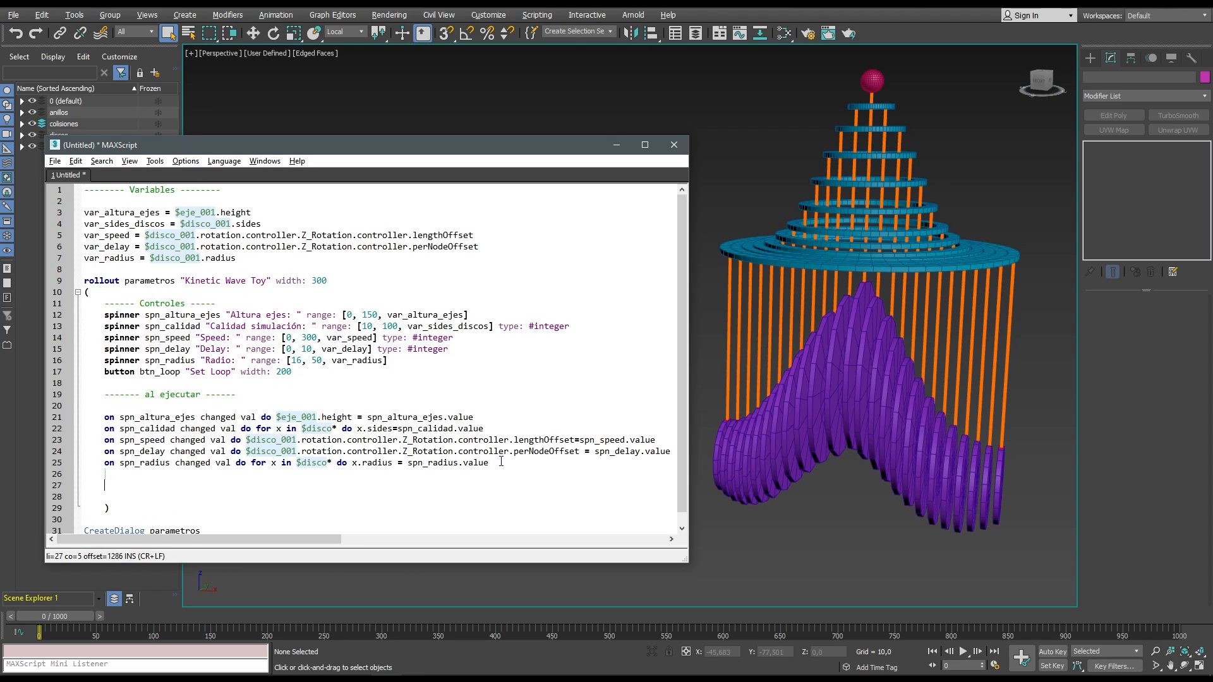
{"action": "type", "text": "on btn"}
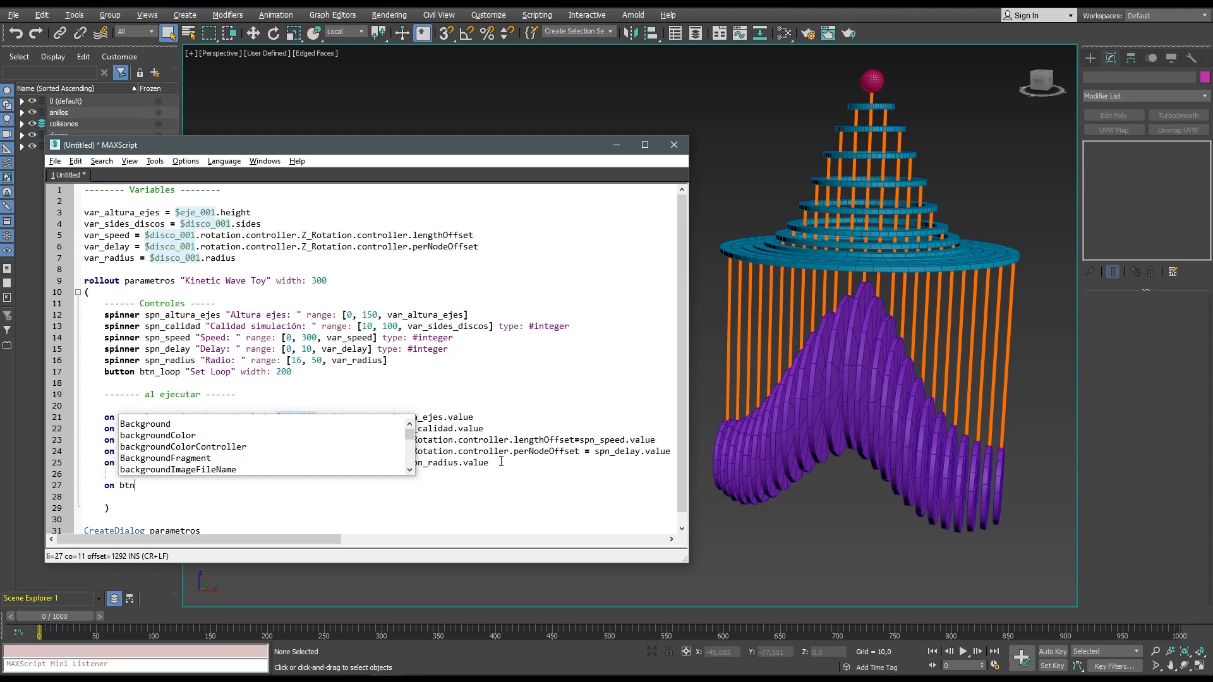
{"action": "type", "text": "_loop pres"}
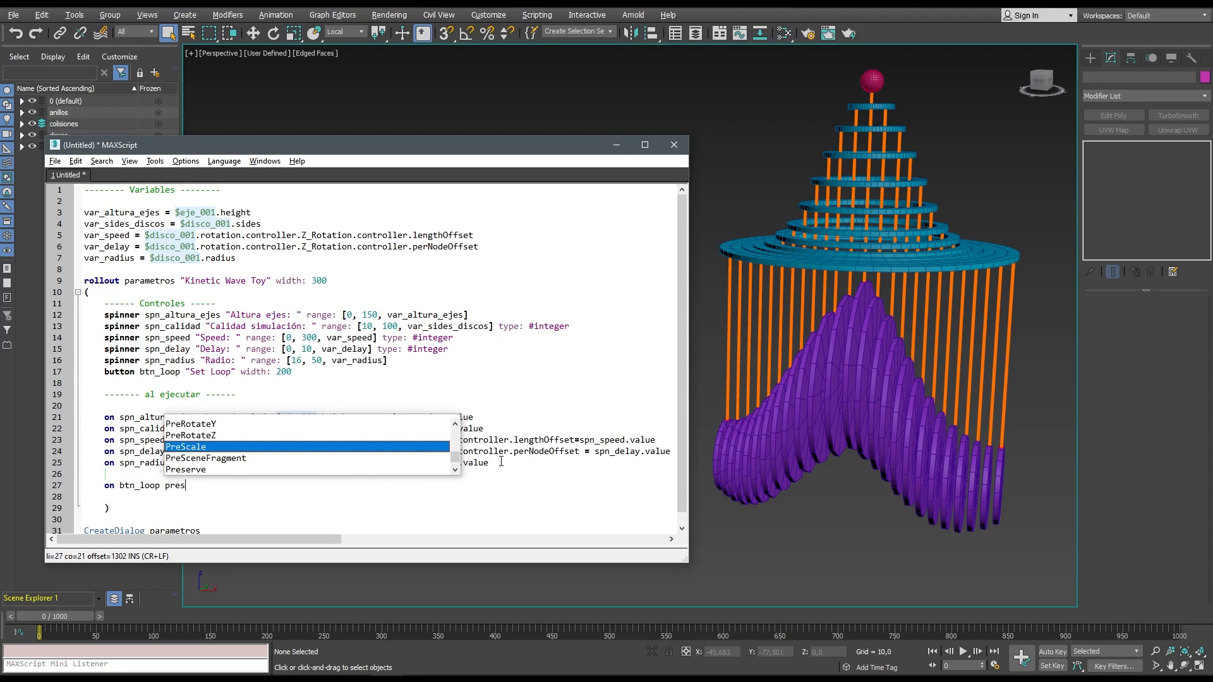
{"action": "type", "text": "sed do"}
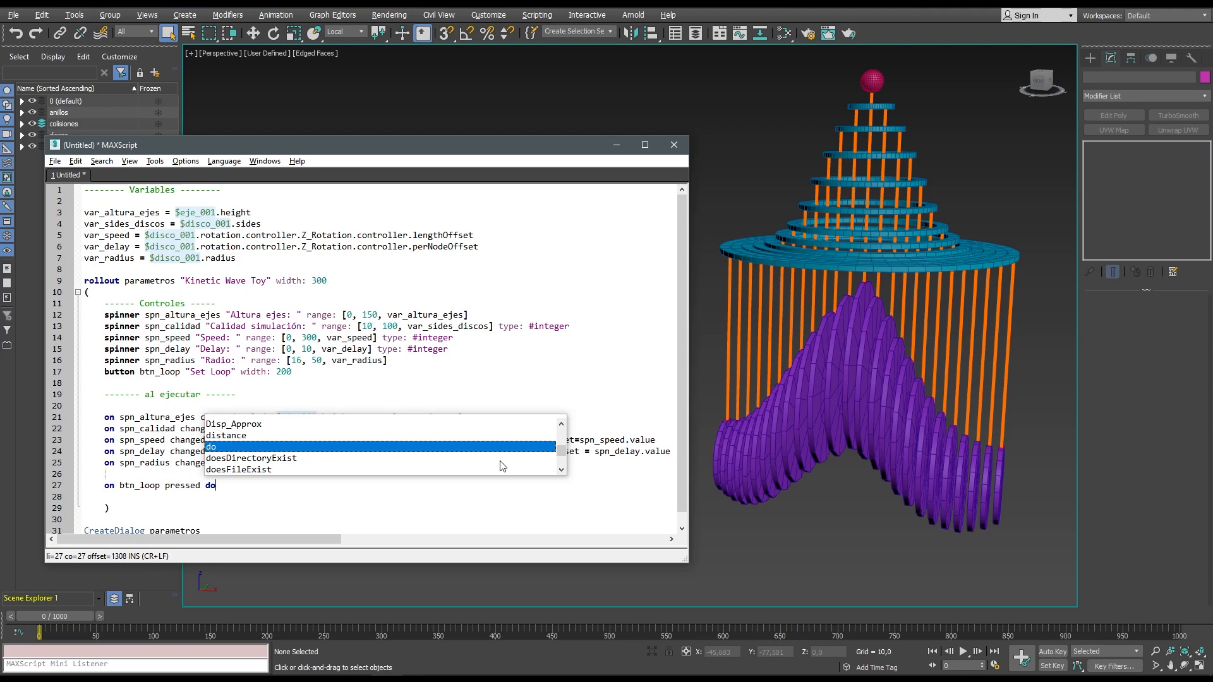
{"action": "key", "text": "Return"}
{"action": "key", "text": "Return"}
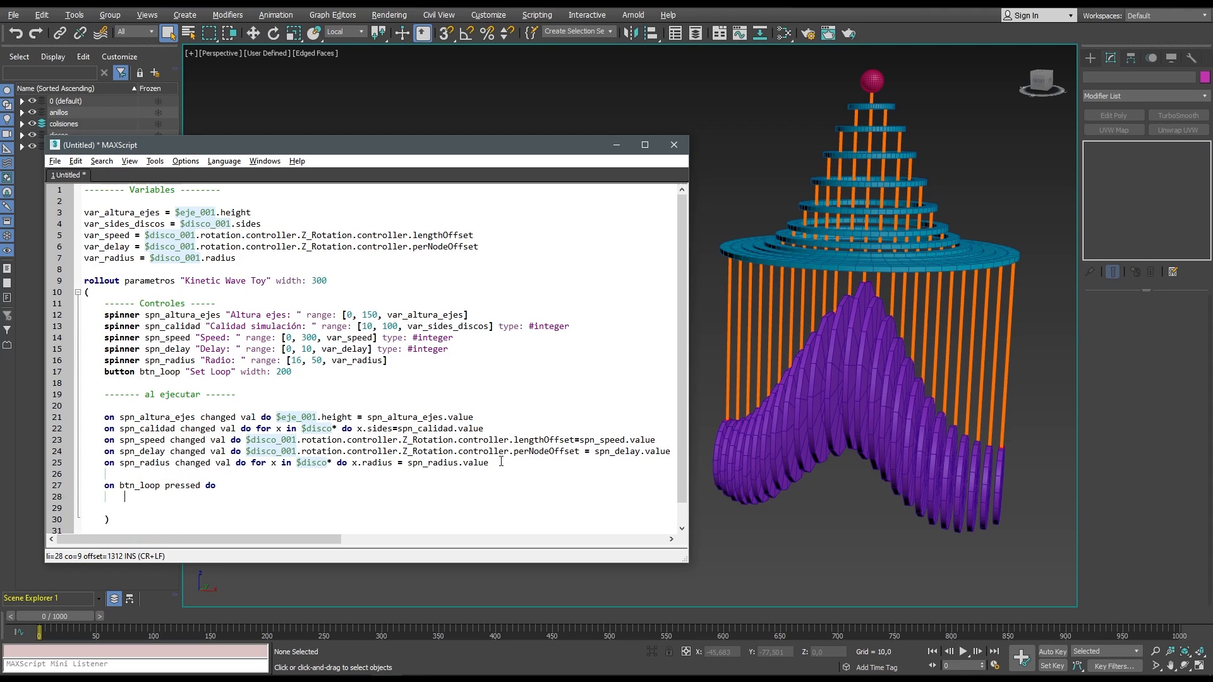
{"action": "key", "text": "BackSpace"}
{"action": "type", "text": "("}
{"action": "key", "text": "Return"}
{"action": "key", "text": "Return"}
{"action": "key", "text": "BackSpace"}
{"action": "type", "text": ")"}
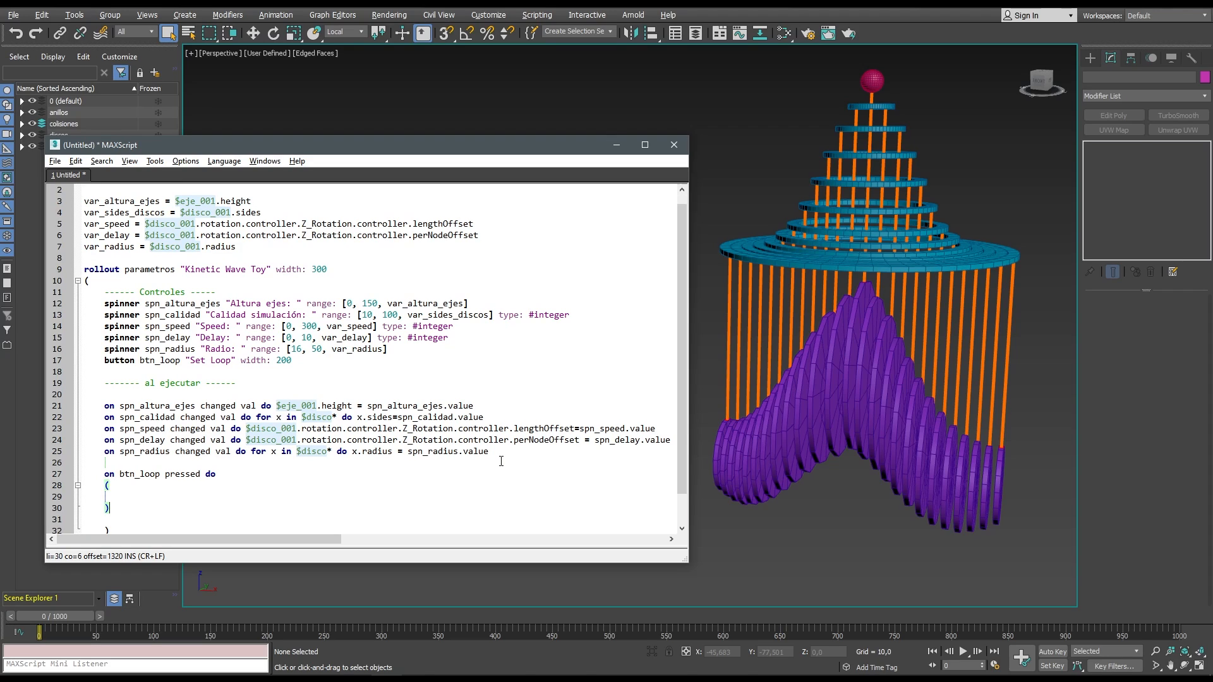
Add a stopAnimation() call inside the btn_loop handler's block.
{"action": "key", "text": "Up"}
{"action": "type", "text": "s"}
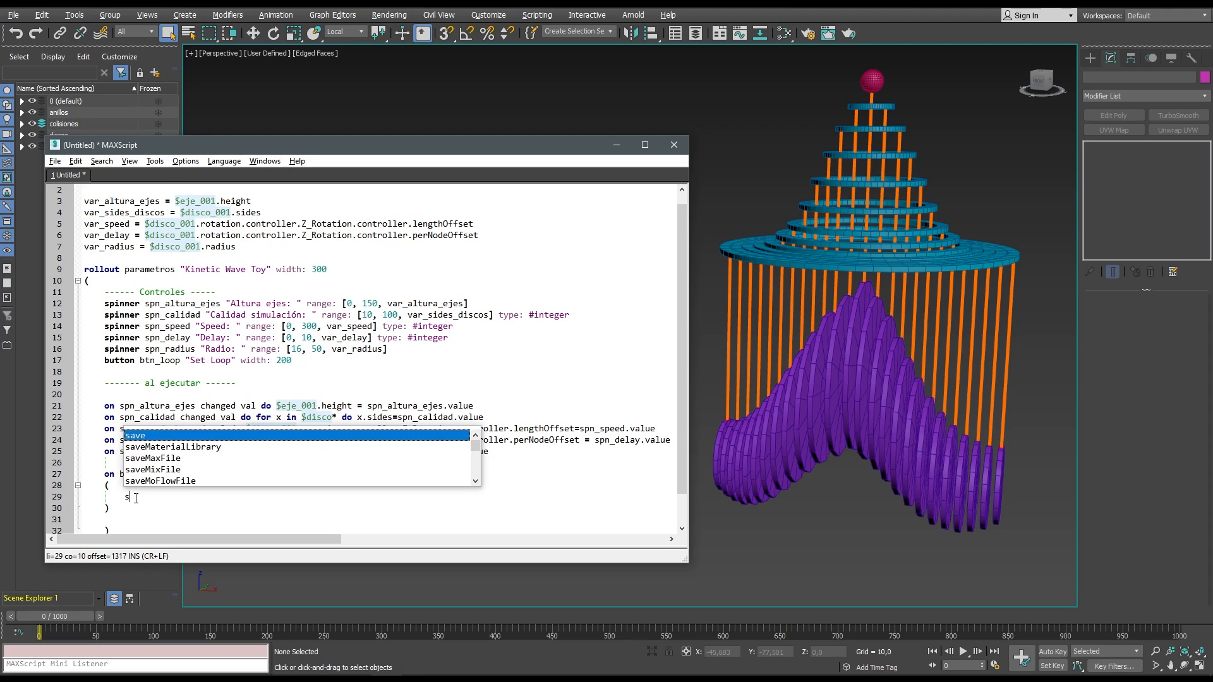
{"action": "type", "text": "top"}
{"action": "key", "text": "Down"}
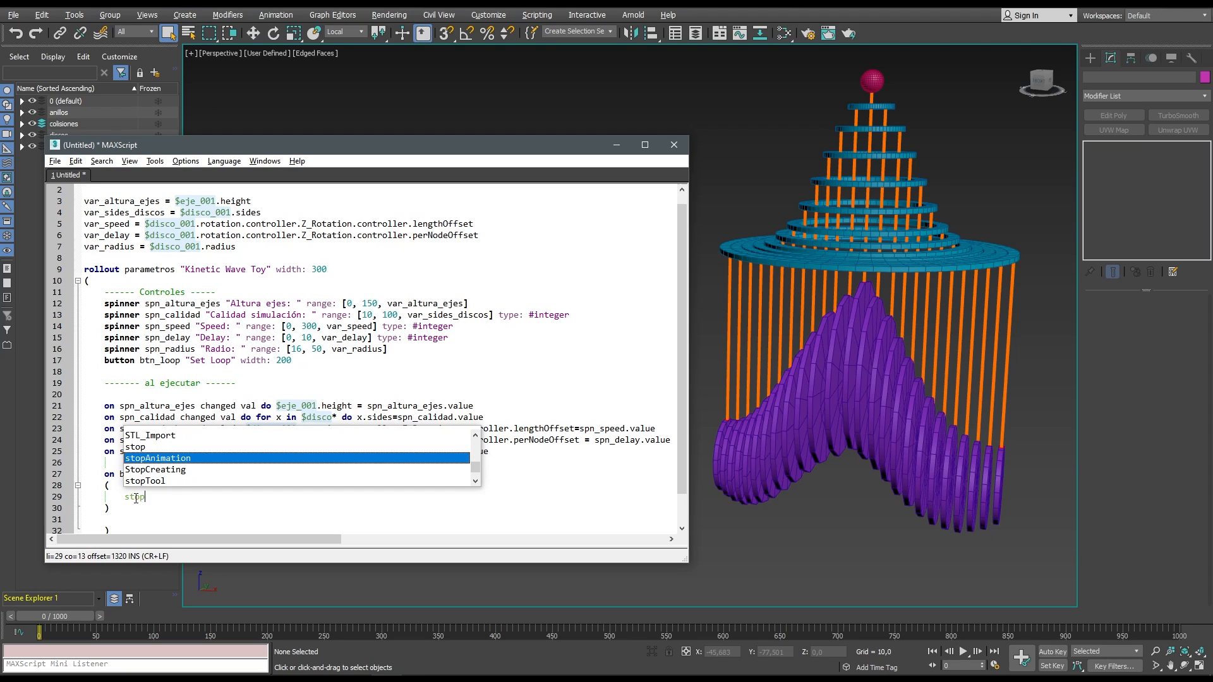
{"action": "key", "text": "Return"}
{"action": "type", "text": "()"}
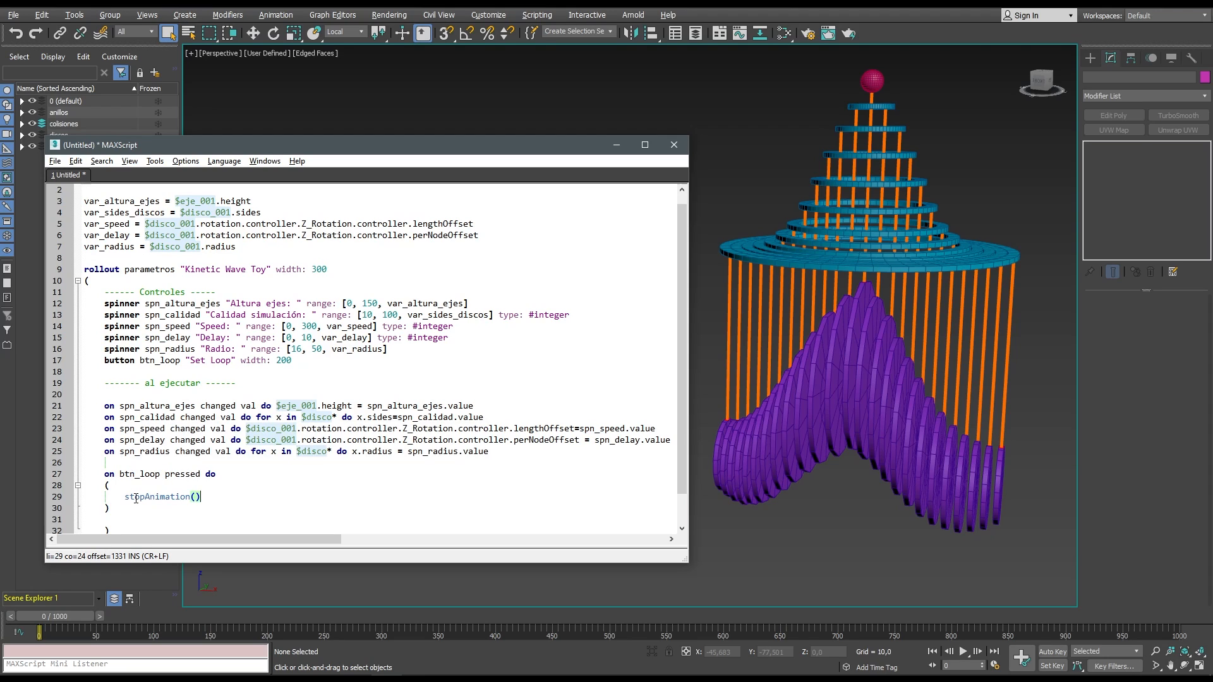
On a new line below stopAnimation() in the btn_loop handler, begin the assignment var_endFrame =.
{"action": "key", "text": "Return"}
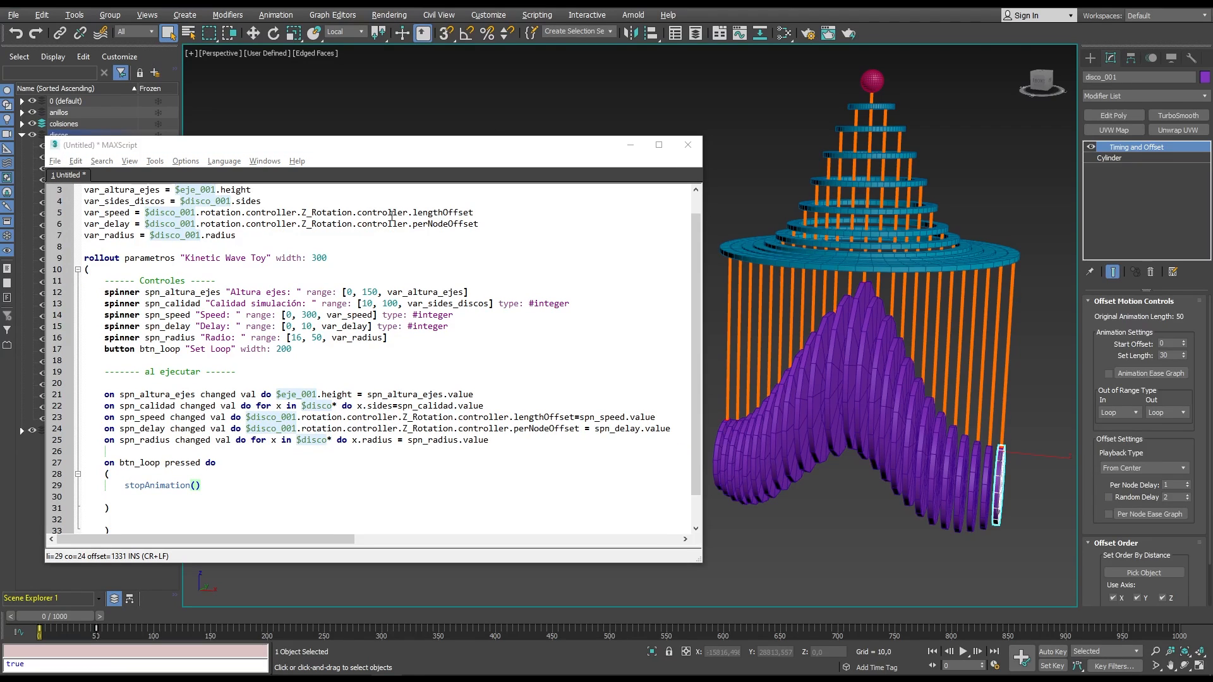
{"action": "left_click", "coordinate": [222, 483]}
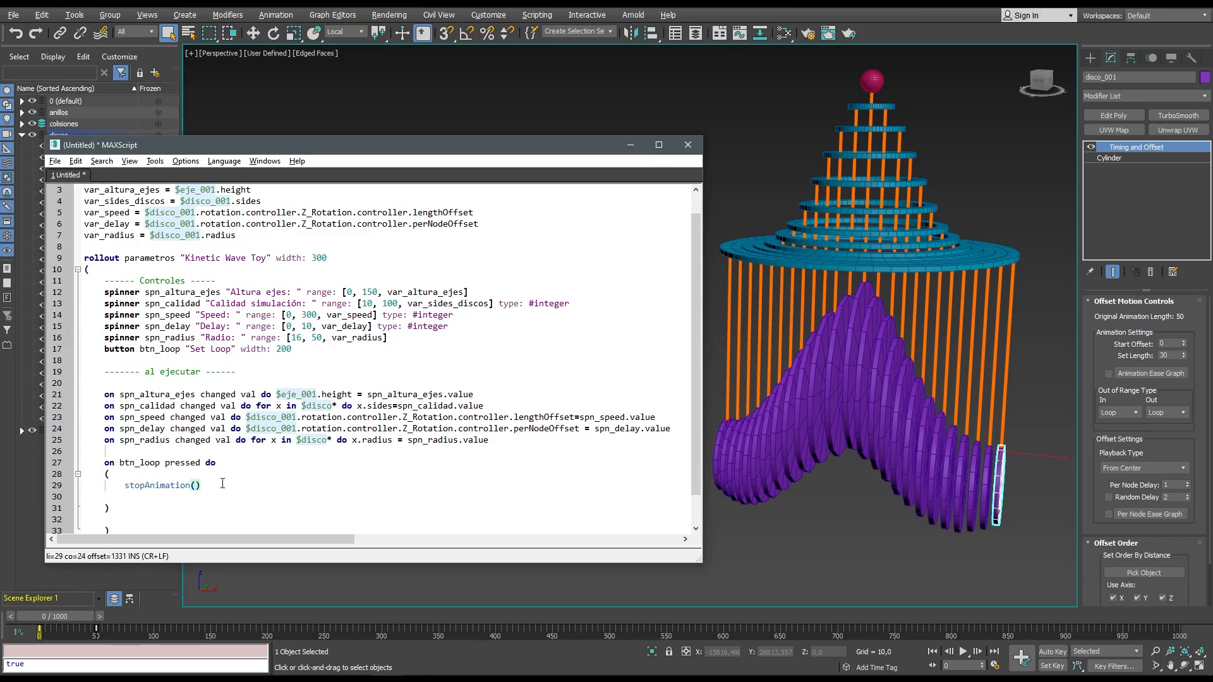
{"action": "key", "text": "Return"}
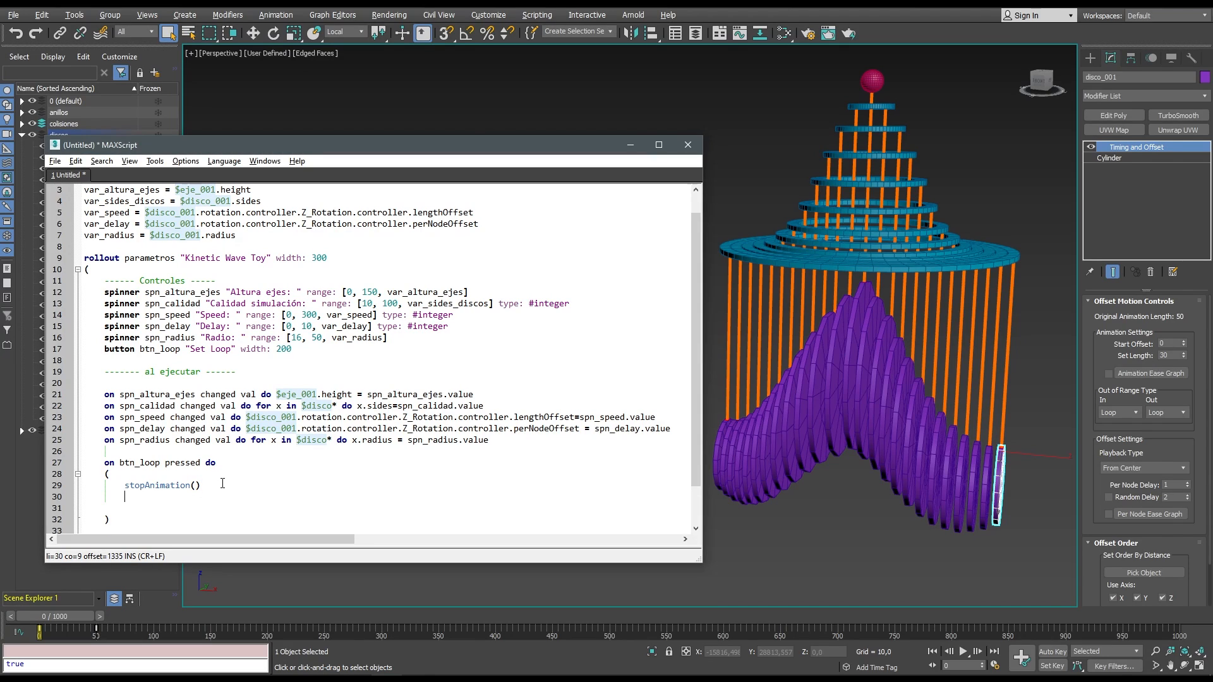
{"action": "type", "text": "var_e"}
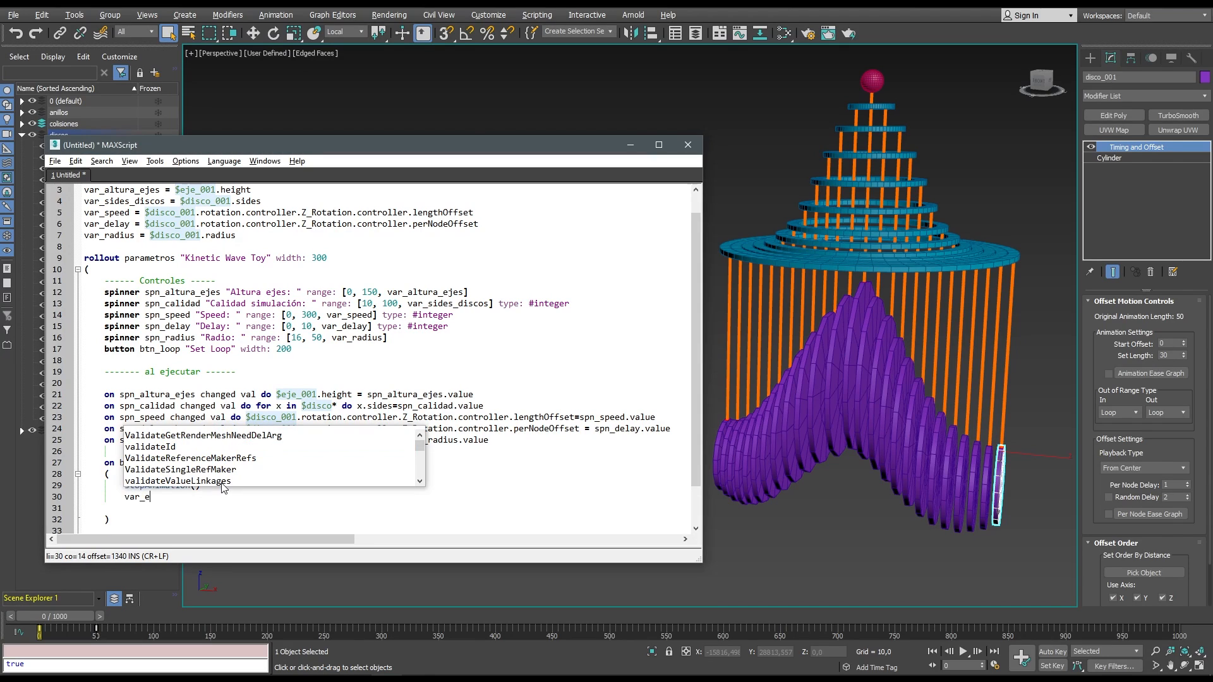
{"action": "type", "text": "ndFrame ="}
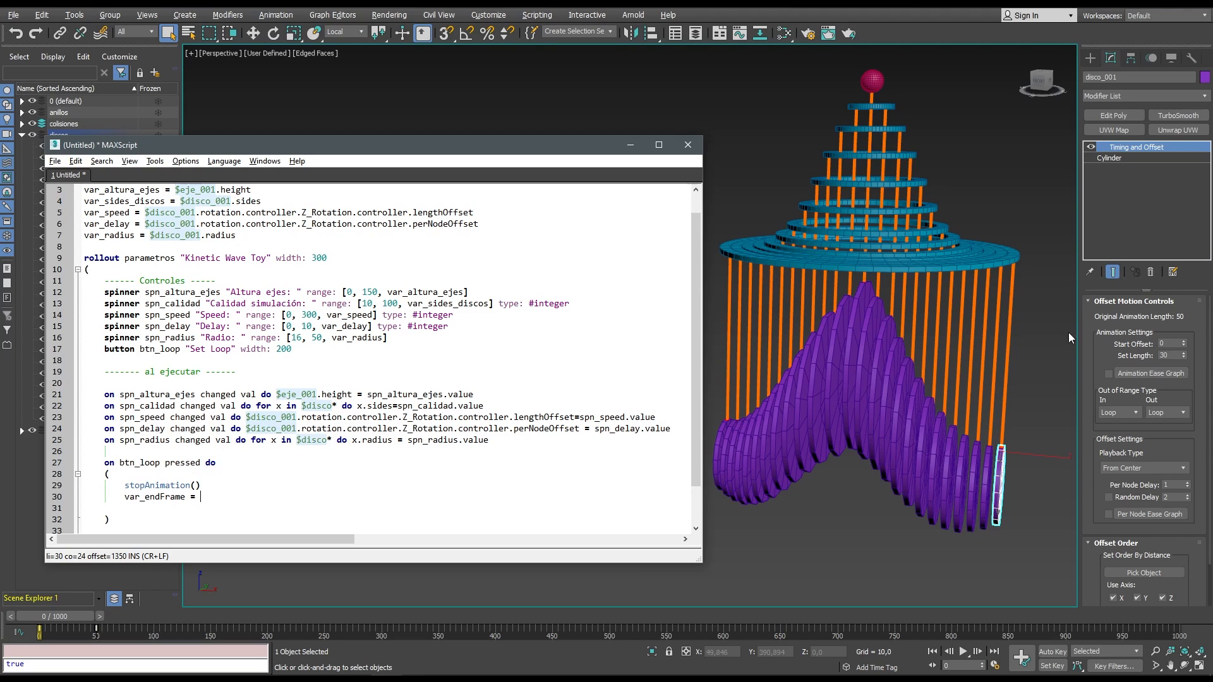
Complete the var_endFrame assignment with spn_speed as float -1, reusing the spinner name from the speed handler.
{"action": "double_click", "coordinate": [1163, 356]}
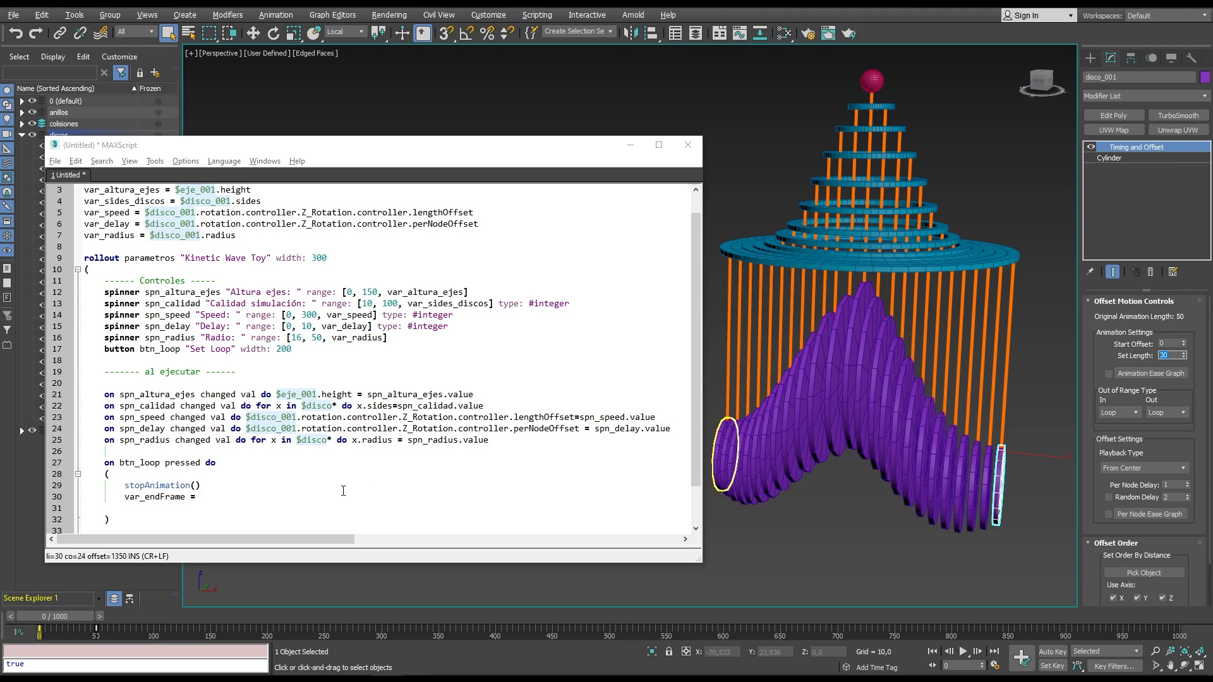
{"action": "left_click", "coordinate": [222, 500]}
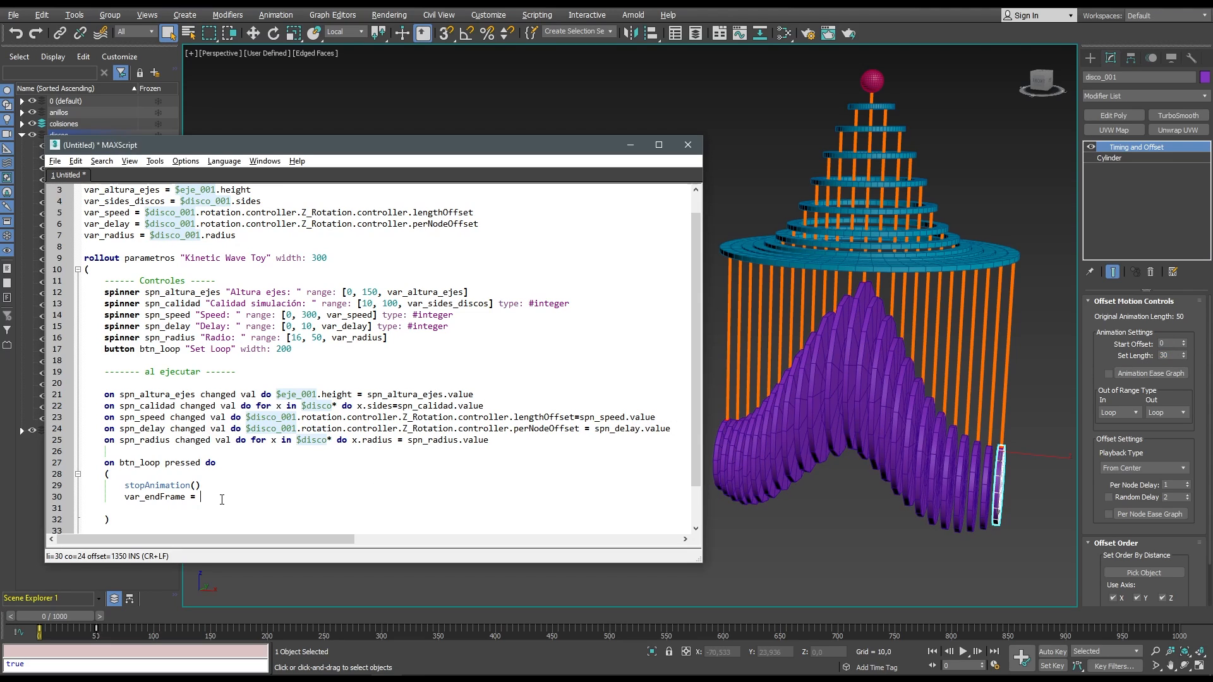
{"action": "double_click", "coordinate": [130, 417]}
{"action": "key", "text": "ctrl+c"}
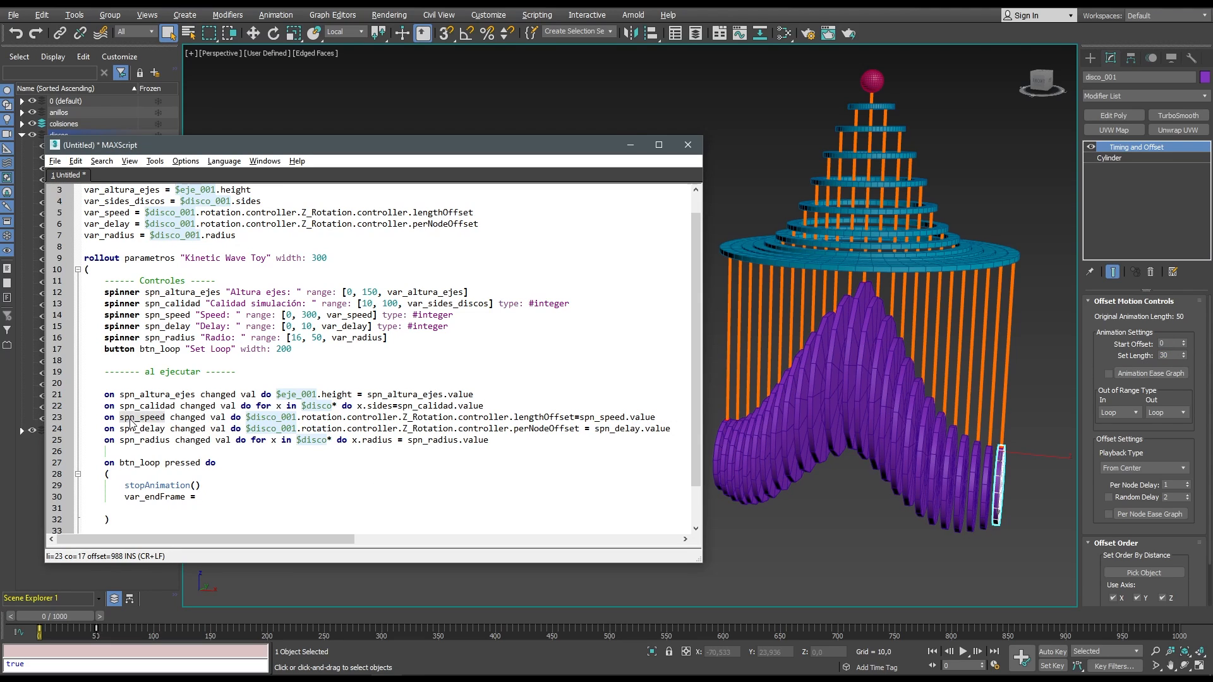
{"action": "left_click", "coordinate": [217, 497]}
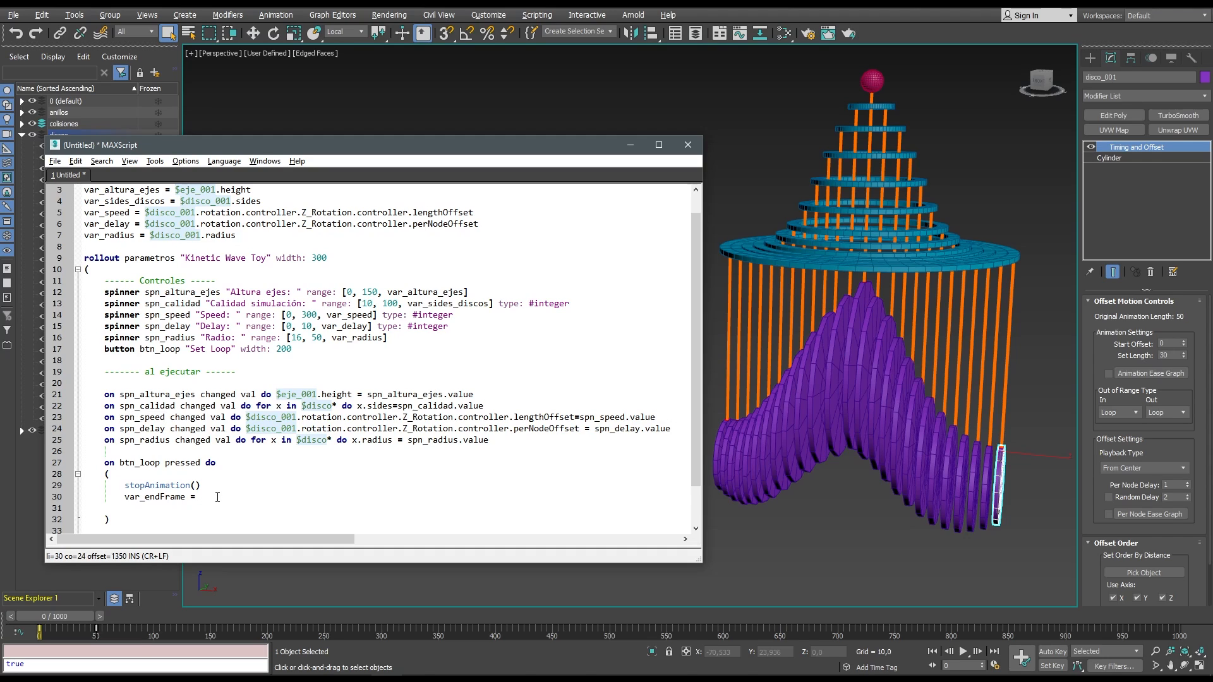
{"action": "key", "text": "ctrl+v"}
{"action": "type", "text": "as flo"}
{"action": "key", "text": "Return"}
{"action": "type", "text": "-1"}
{"action": "left_click", "coordinate": [1165, 355]}
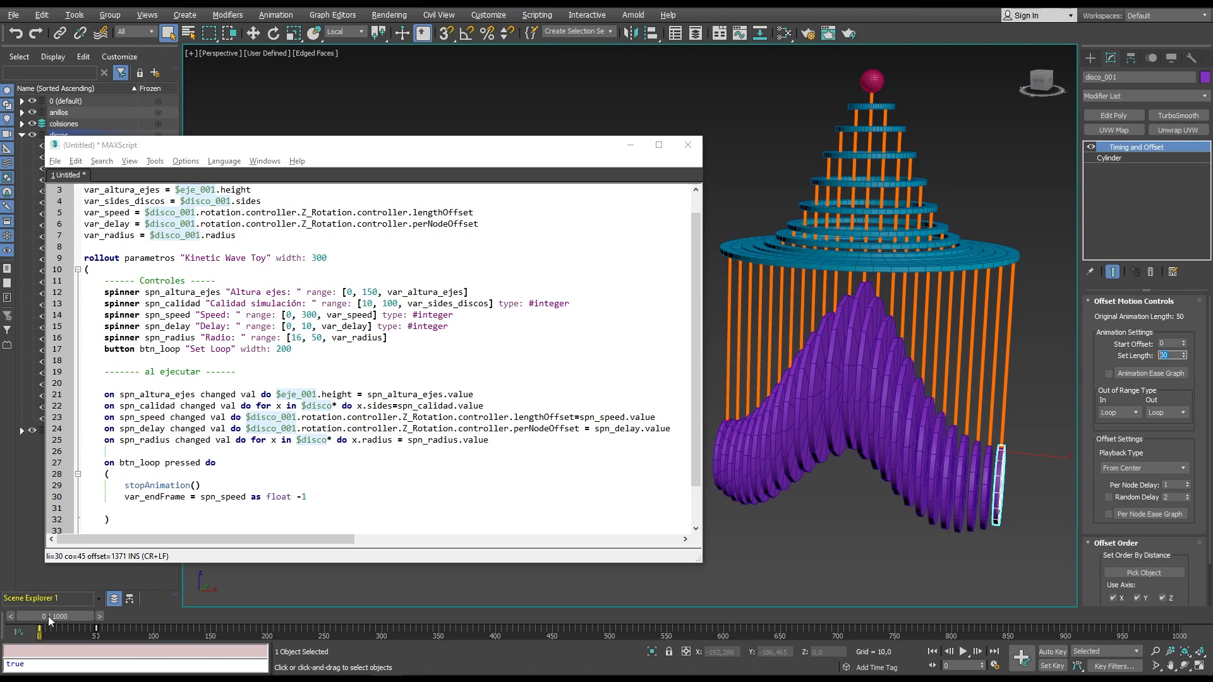
{"action": "left_click", "coordinate": [308, 496]}
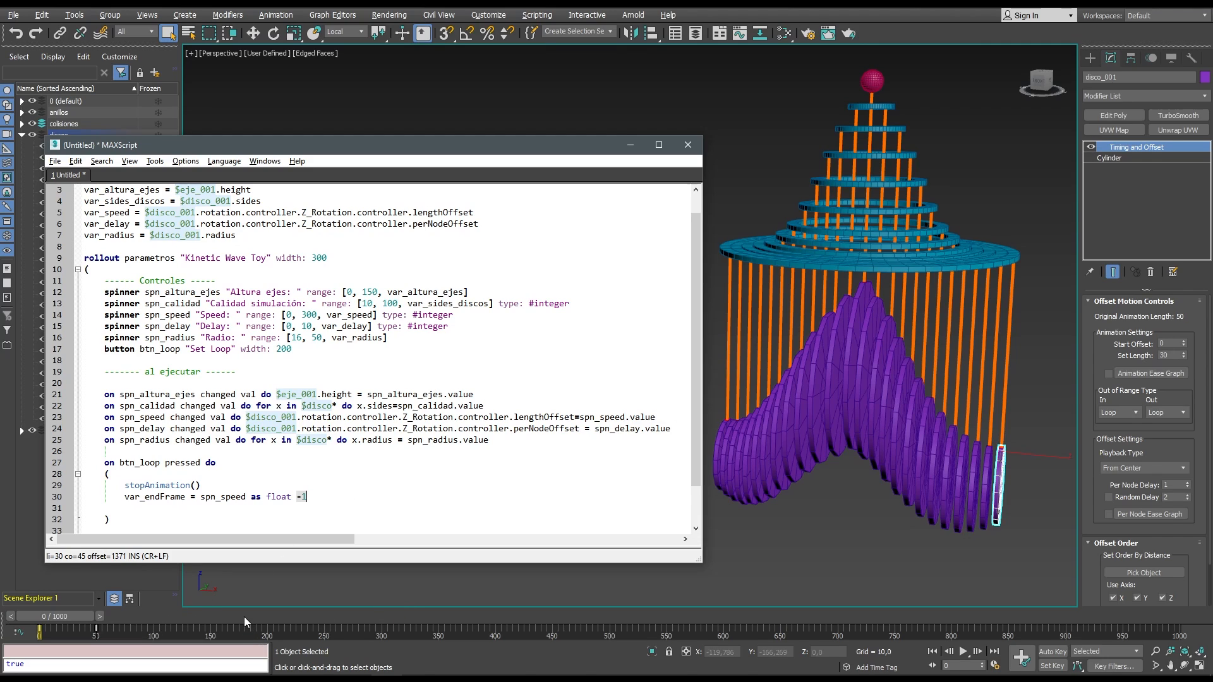
{"action": "double_click", "coordinate": [1167, 356]}
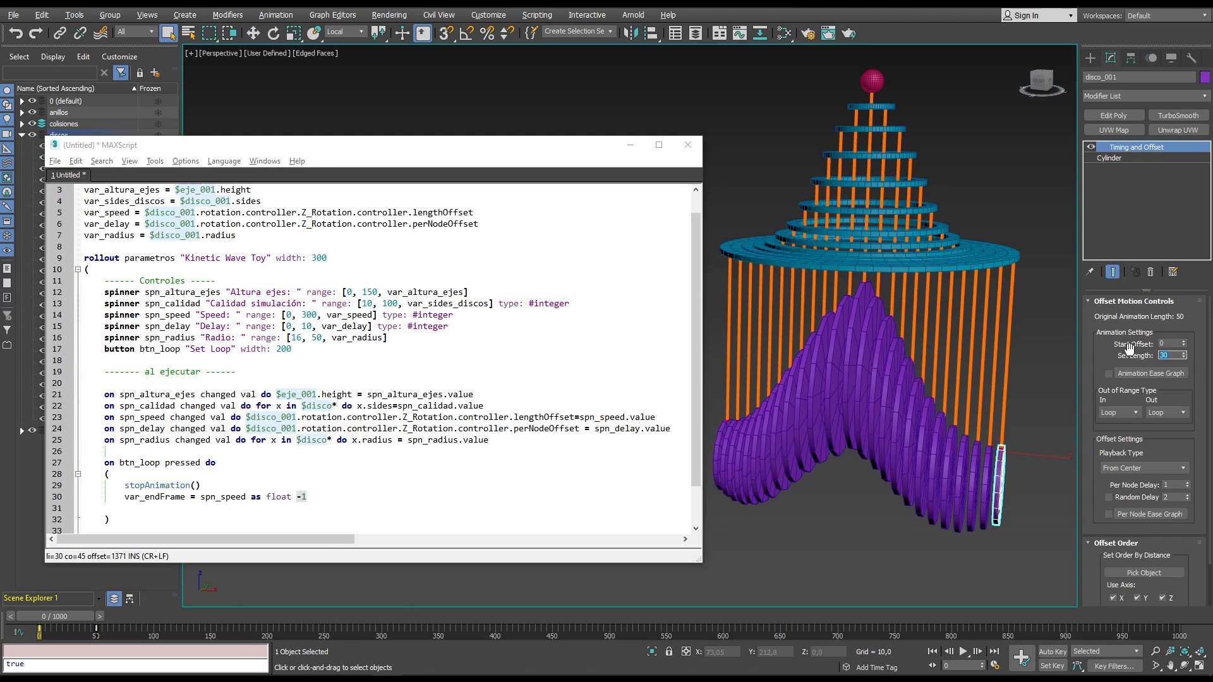
Below the var_endFrame line, add animationRange = Interval 0 var_endFrame.
{"action": "left_click", "coordinate": [309, 497]}
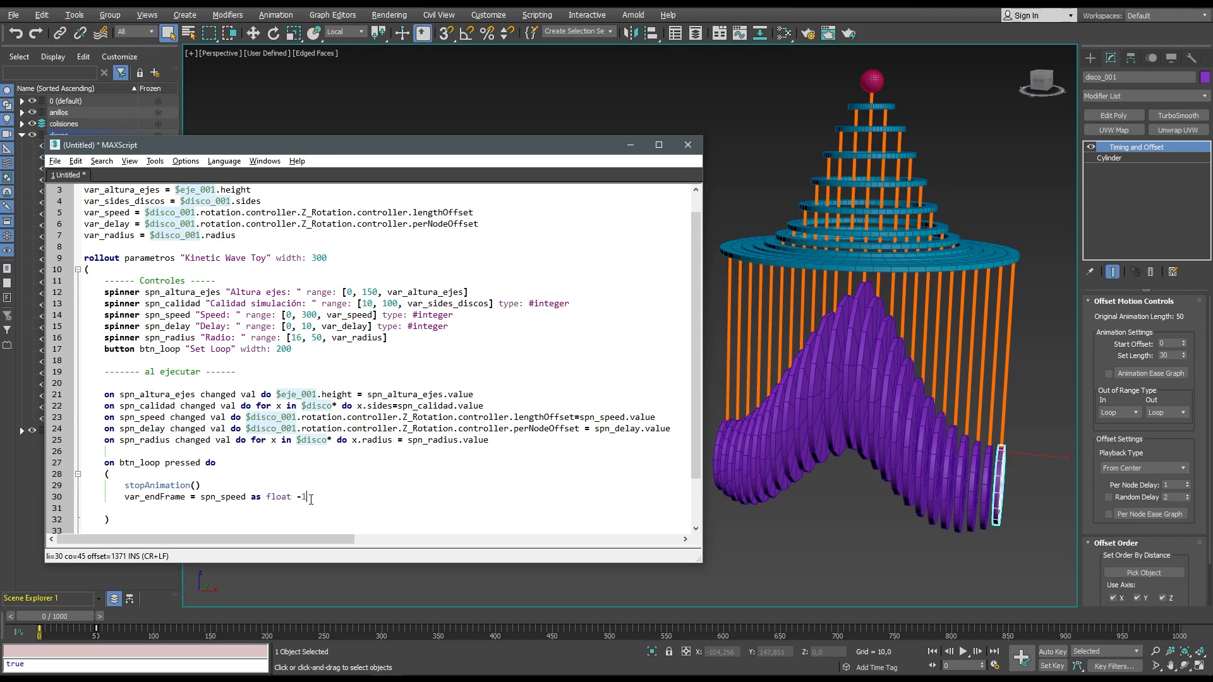
{"action": "key", "text": "Return"}
{"action": "type", "text": "ani"}
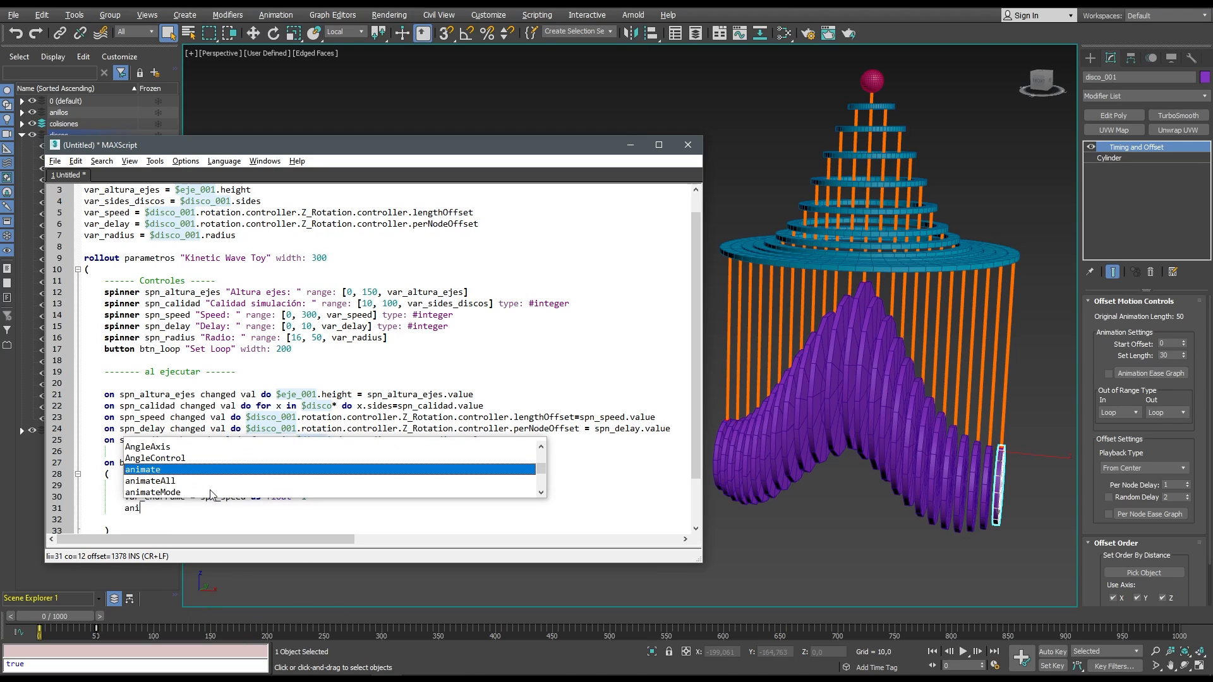
{"action": "type", "text": "mationRange"}
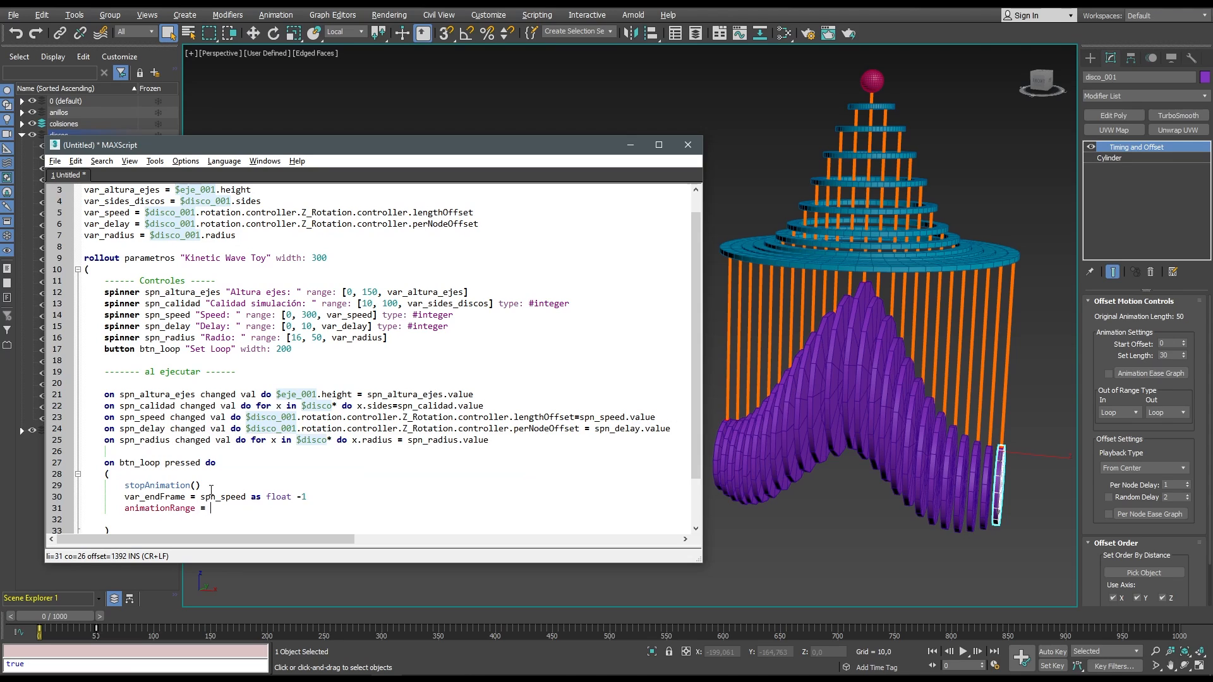
{"action": "type", "text": " = interva"}
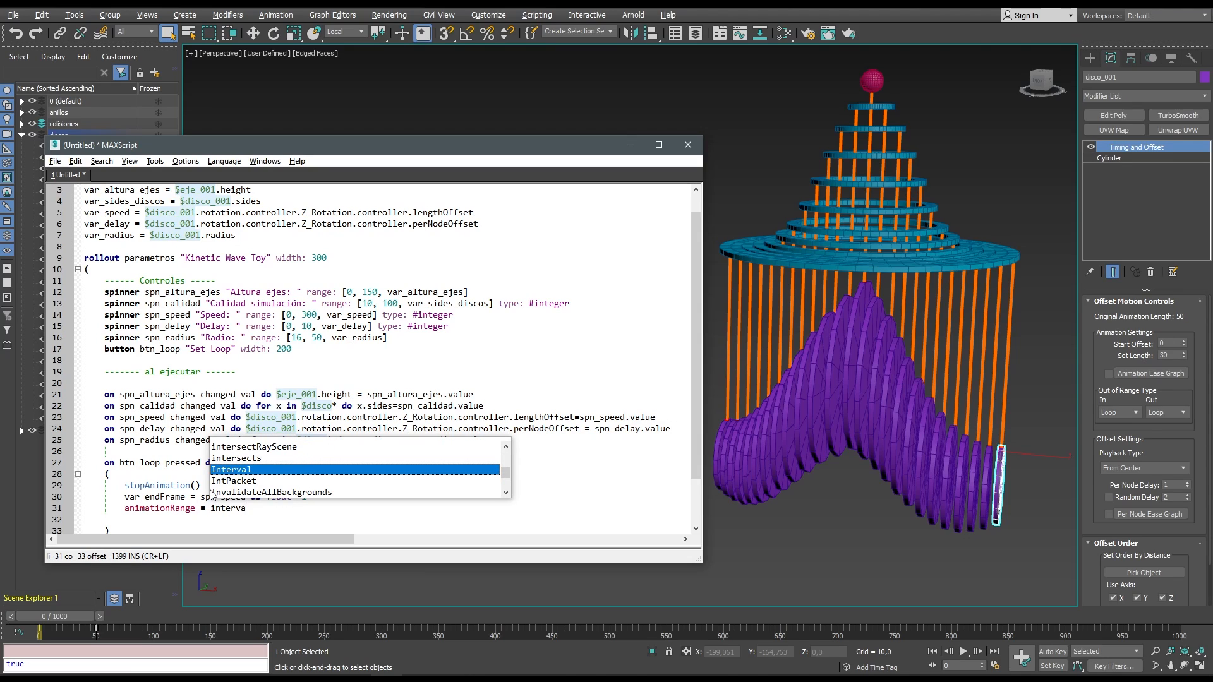
{"action": "key", "text": "Return"}
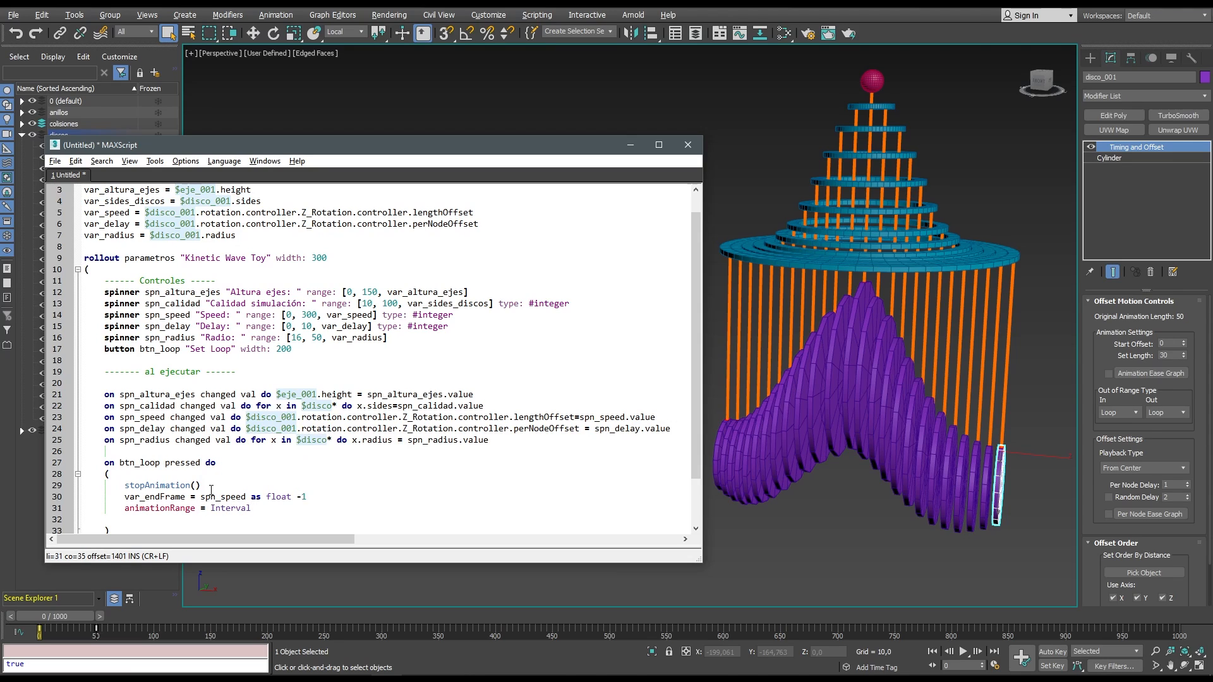
{"action": "type", "text": "0"}
{"action": "double_click", "coordinate": [172, 496]}
{"action": "key", "text": "ctrl+c"}
{"action": "left_click", "coordinate": [273, 508]}
{"action": "key", "text": "ctrl+v"}
Run the script to check the Kinetic Wave Toy dialog with its Set Loop button, and close the dialog.
{"action": "key", "text": "ctrl+e"}
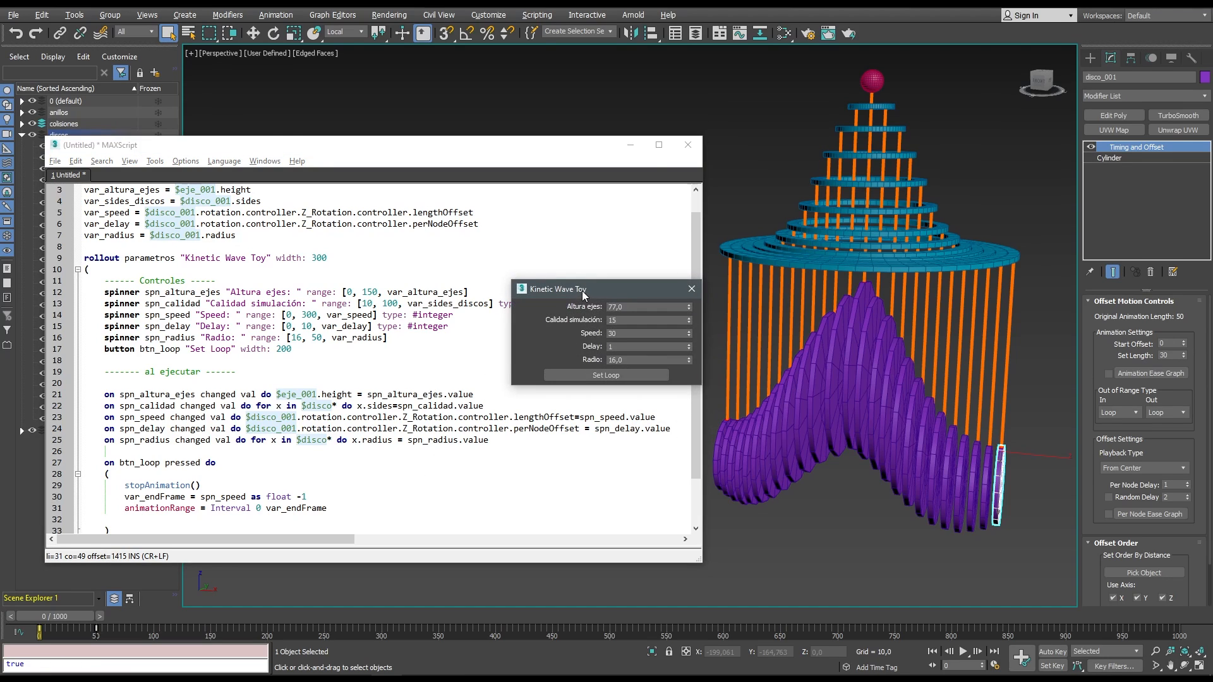
{"action": "left_click_drag", "start_coordinate": [582, 291], "coordinate": [440, 366]}
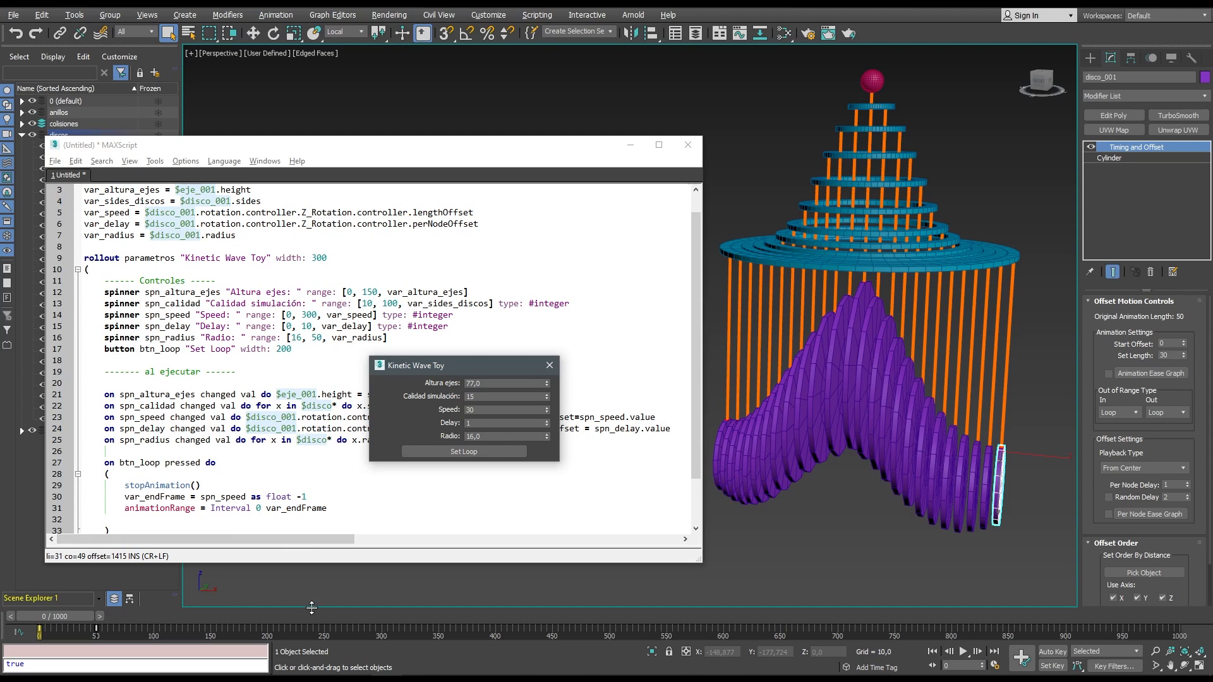
{"action": "left_click", "coordinate": [550, 365]}
Append .value to spn_speed in the var_endFrame line and run the script again.
{"action": "left_click", "coordinate": [249, 497]}
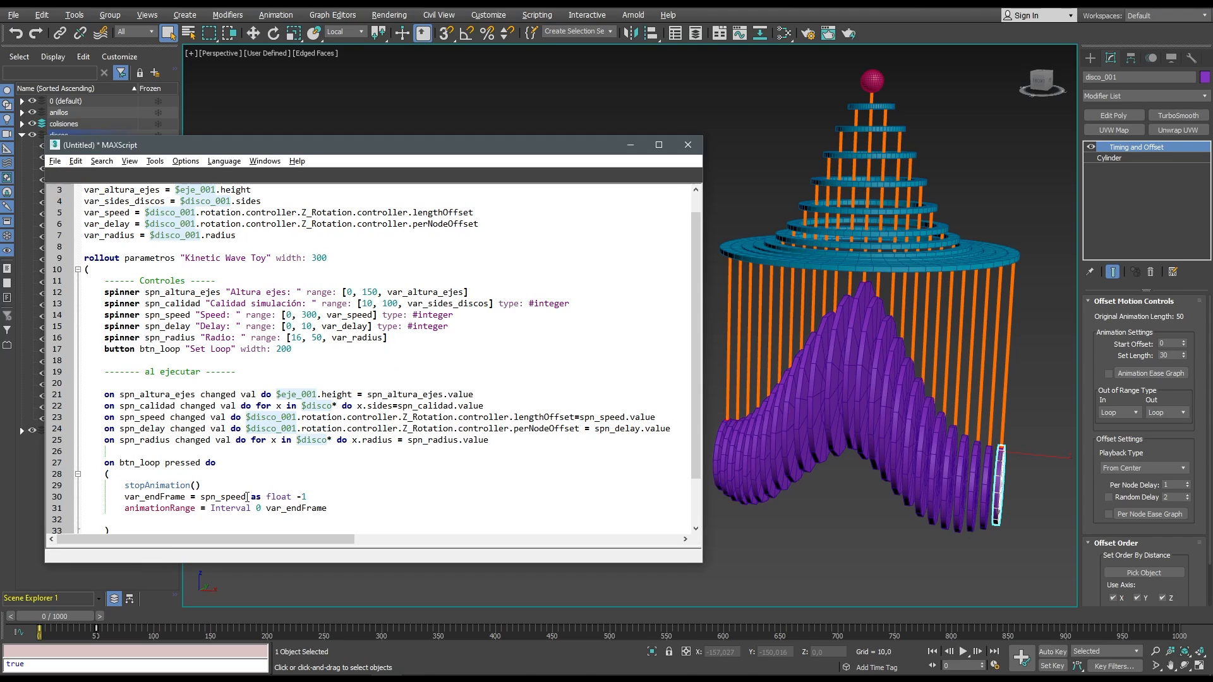
{"action": "type", "text": ".value"}
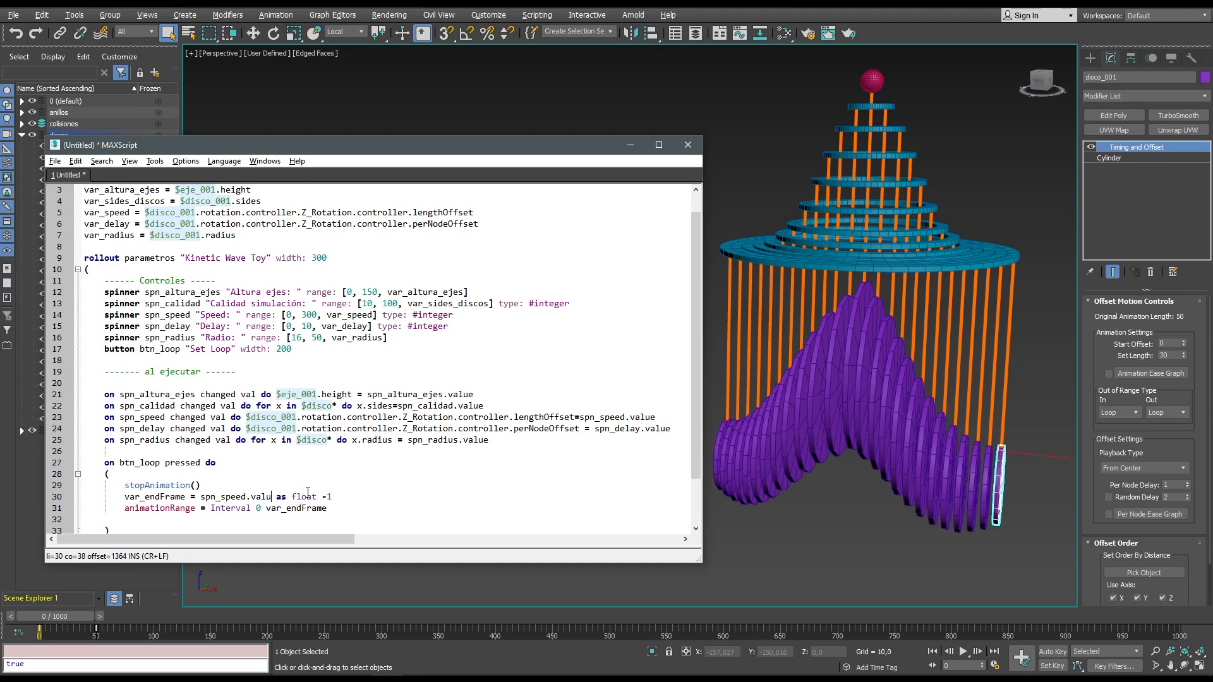
{"action": "left_click", "coordinate": [429, 484]}
{"action": "key", "text": "ctrl+e"}
{"action": "left_click_drag", "start_coordinate": [550, 289], "coordinate": [318, 381]}
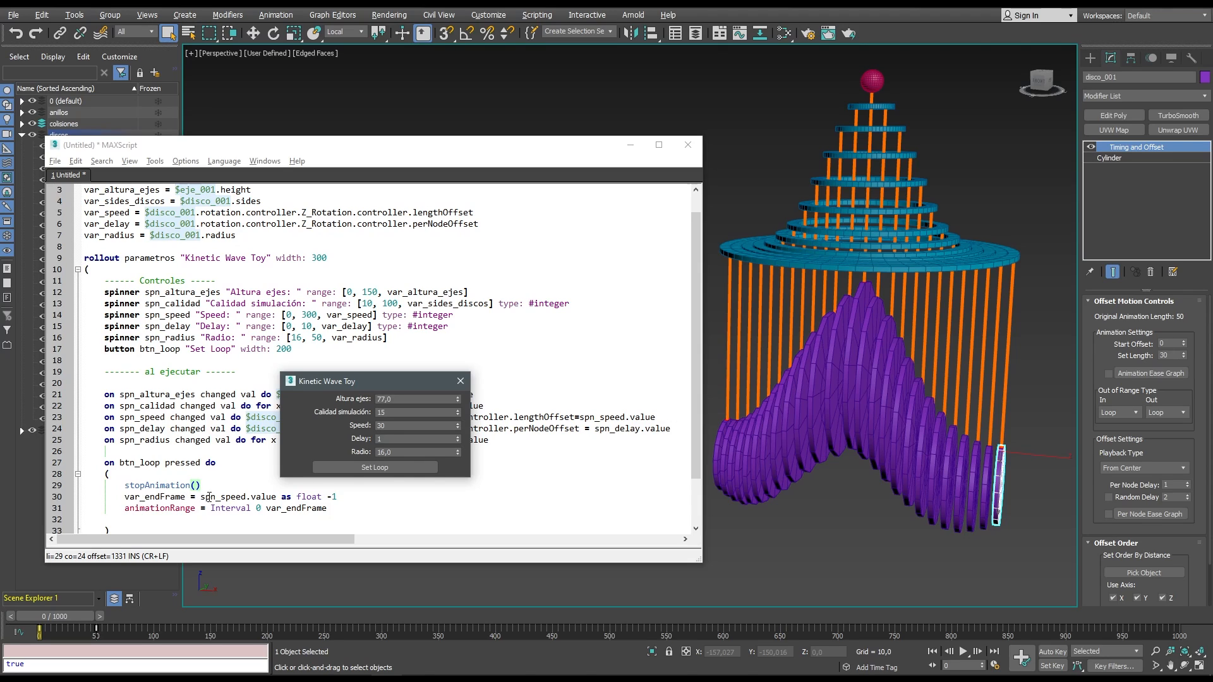
Apply Set Loop in the Kinetic Wave Toy dialog and play the animation.
{"action": "double_click", "coordinate": [398, 426]}
{"action": "left_click", "coordinate": [264, 507]}
{"action": "left_click", "coordinate": [297, 508]}
{"action": "left_click_drag", "start_coordinate": [314, 509], "coordinate": [327, 509]}
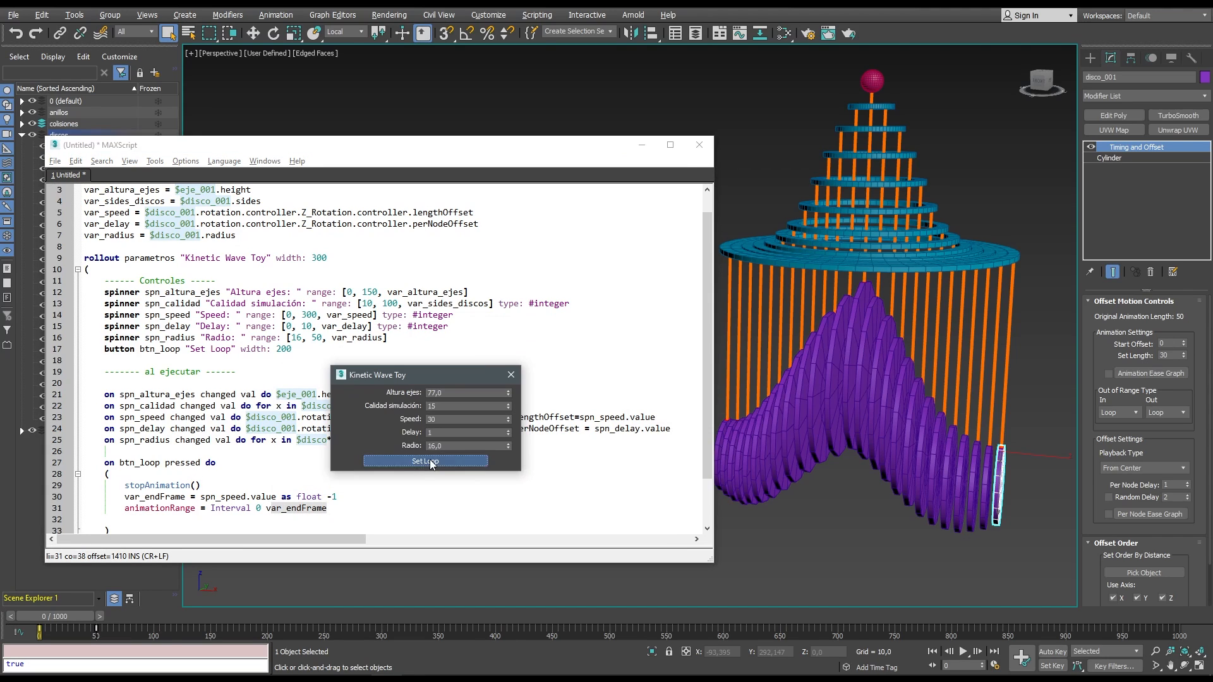
{"action": "left_click", "coordinate": [391, 461]}
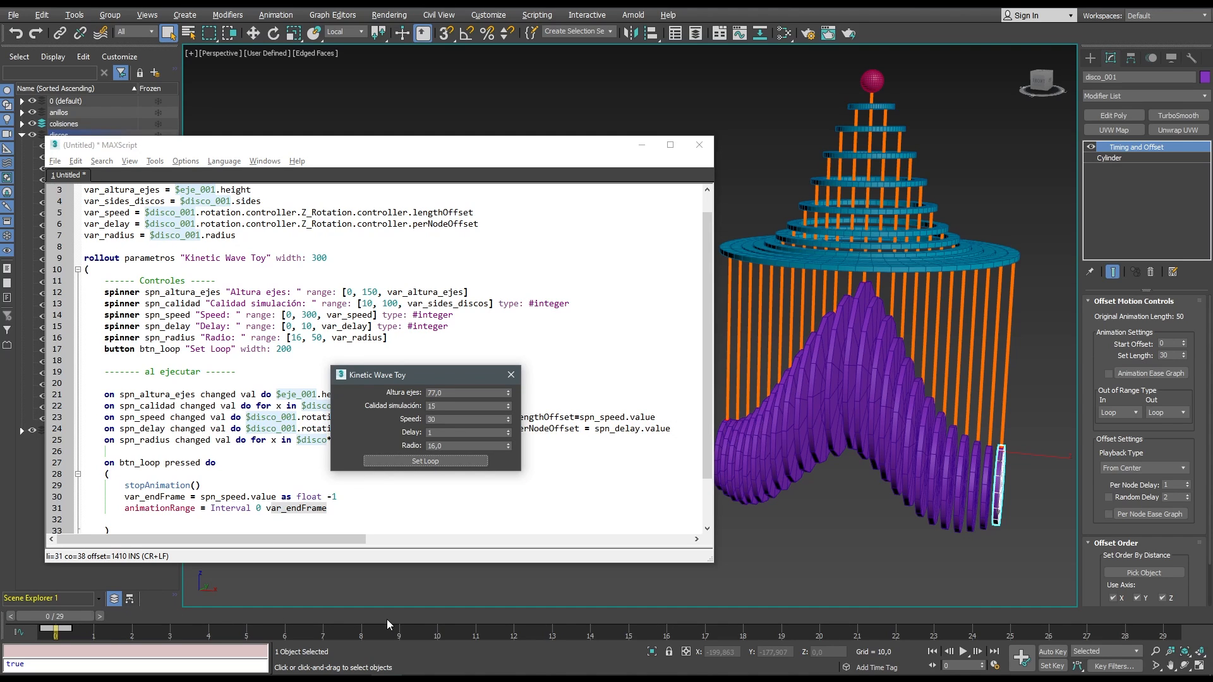
{"action": "left_click", "coordinate": [962, 651]}
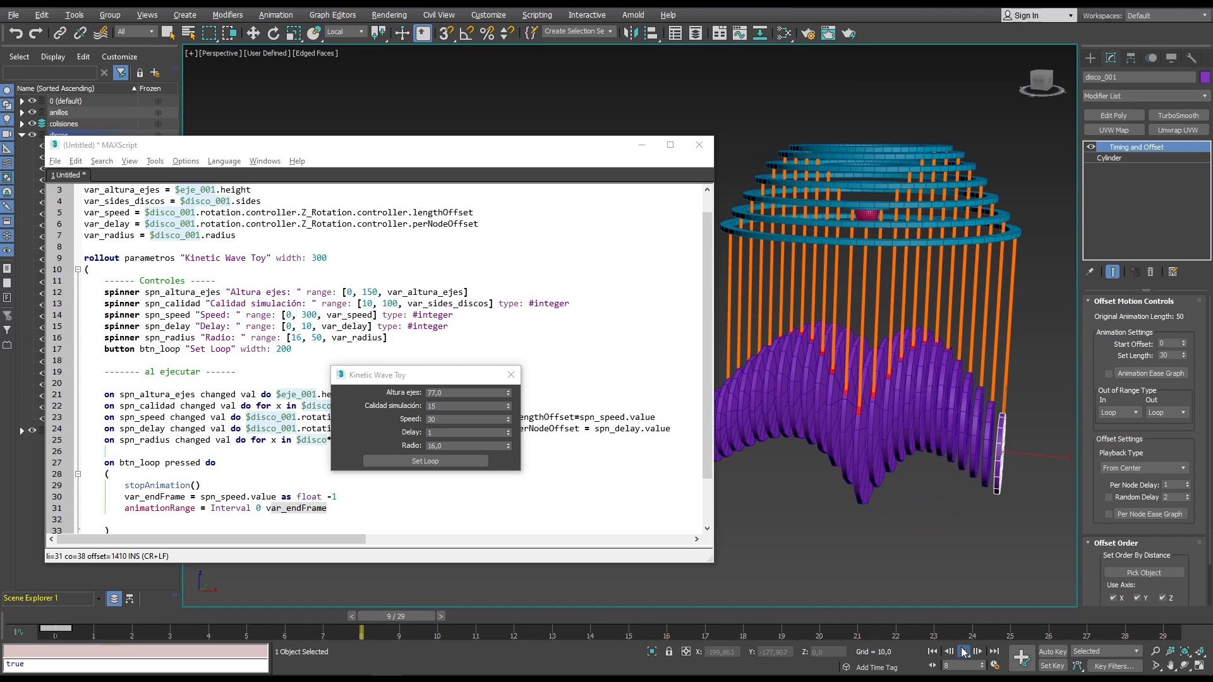
Set Speed to 60 in the dialog, apply Set Loop again and preview the looped animation.
{"action": "double_click", "coordinate": [446, 421]}
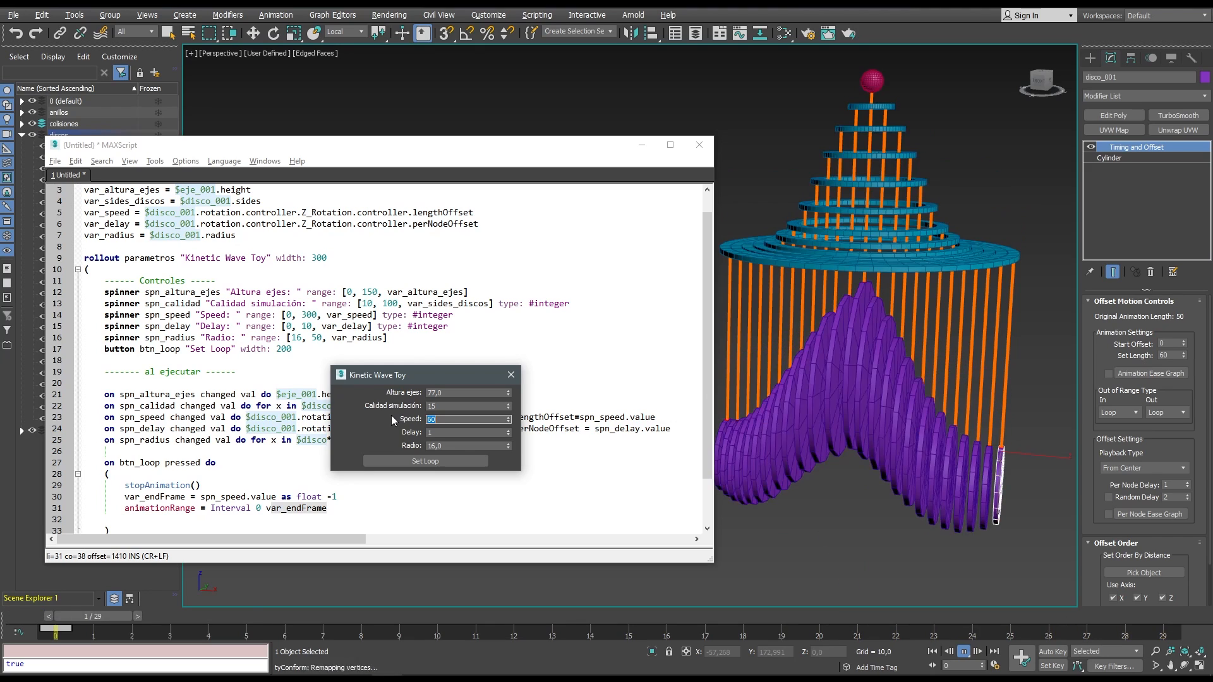
{"action": "left_click", "coordinate": [438, 461]}
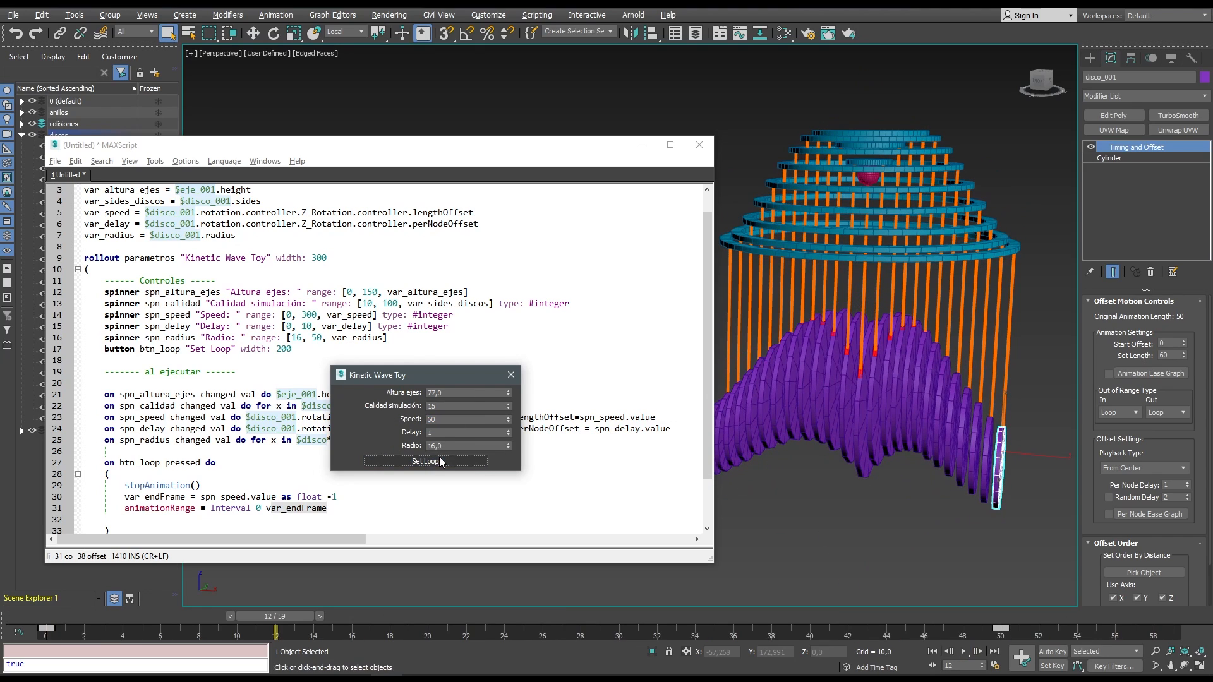
{"action": "left_click", "coordinate": [962, 653]}
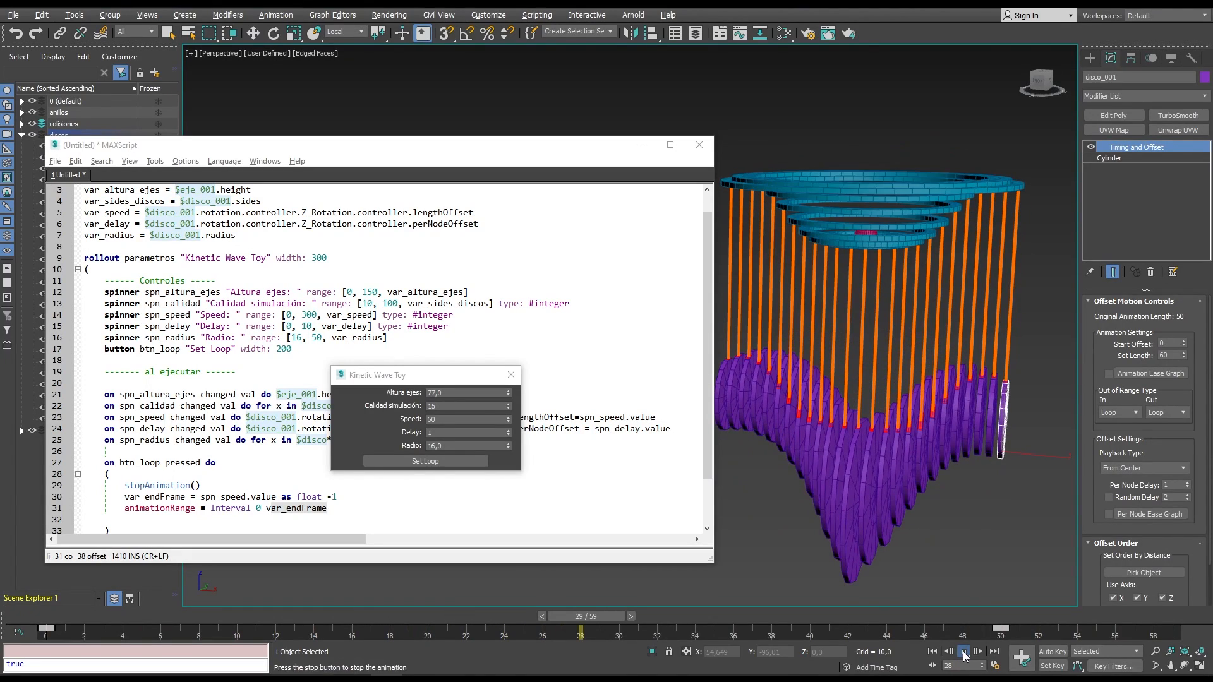
{"action": "left_click", "coordinate": [963, 652]}
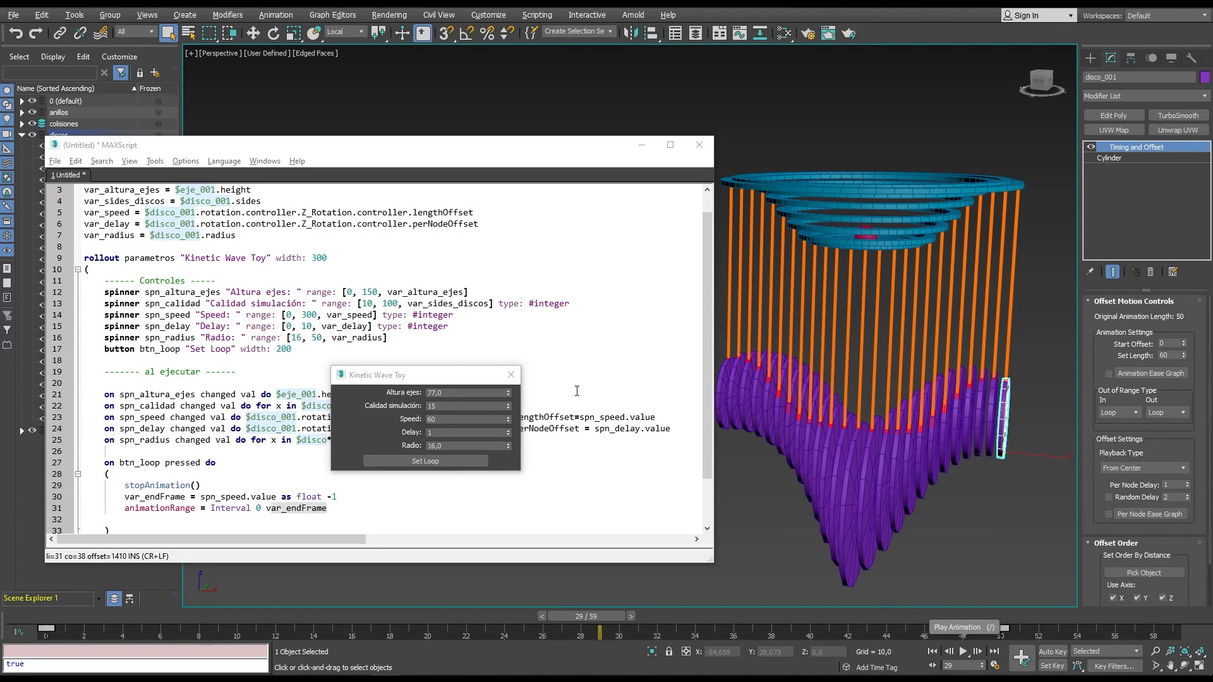
Close the dialog and add the line button btn_play "Play" width: 200 below the btn_loop button.
{"action": "left_click", "coordinate": [511, 374]}
{"action": "left_click", "coordinate": [314, 340]}
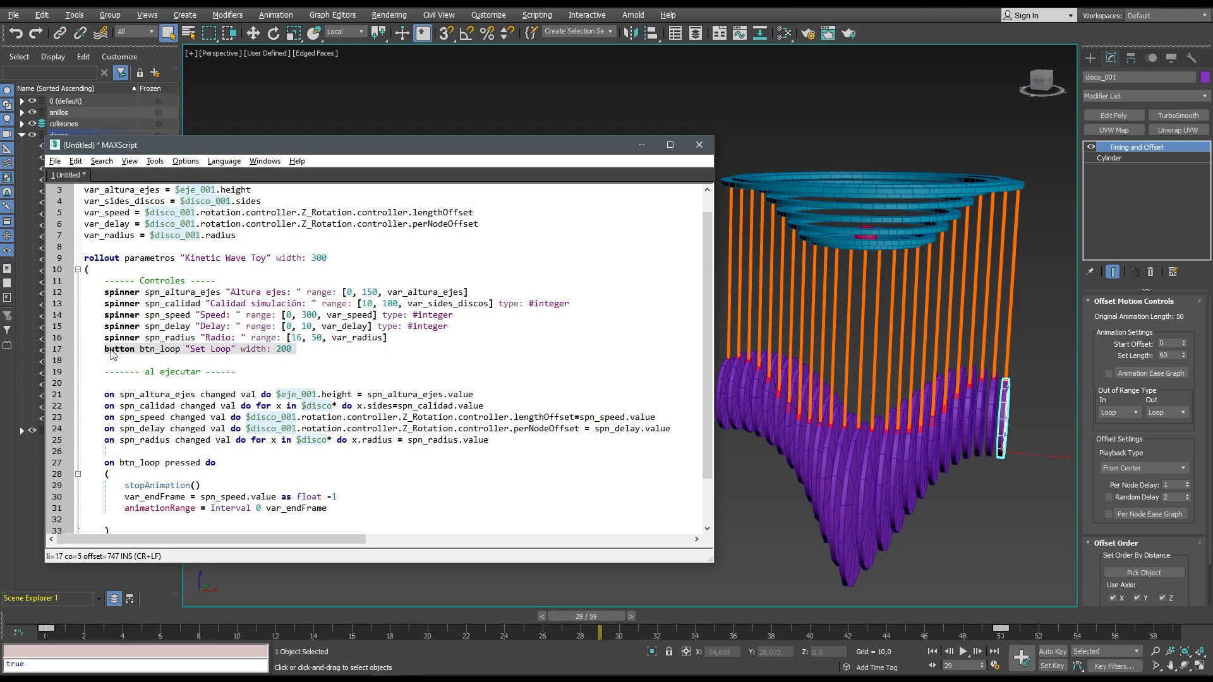
{"action": "key", "text": "Return"}
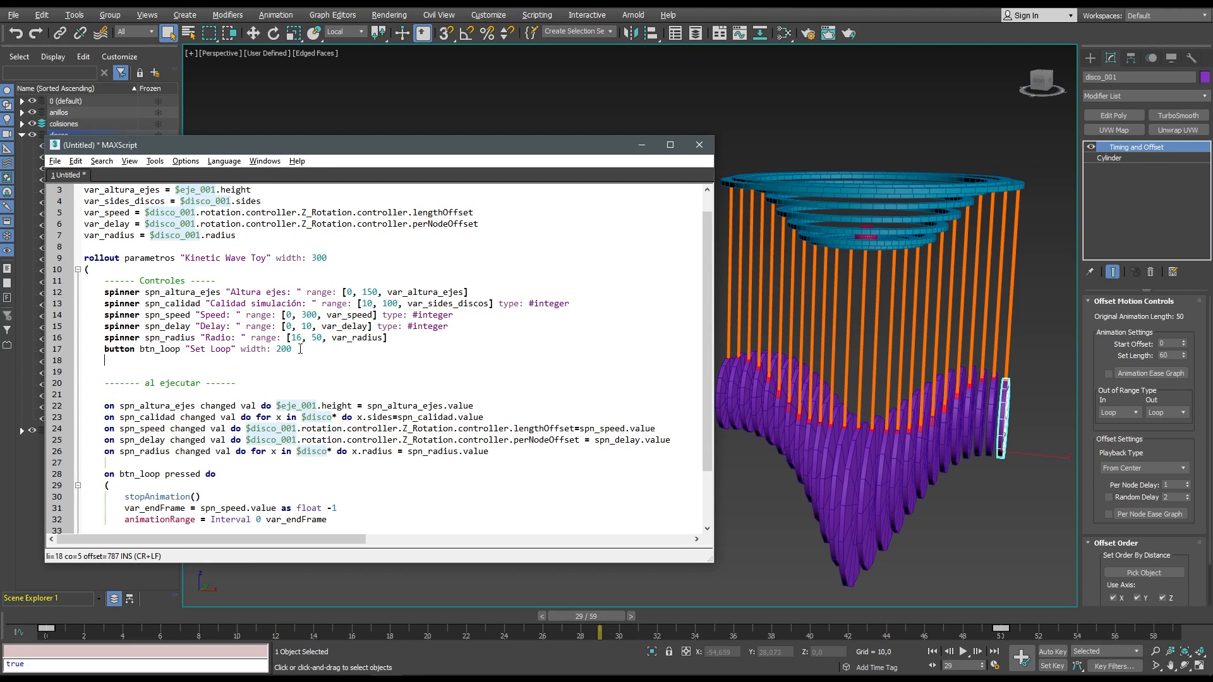
{"action": "key", "text": "ctrl+v"}
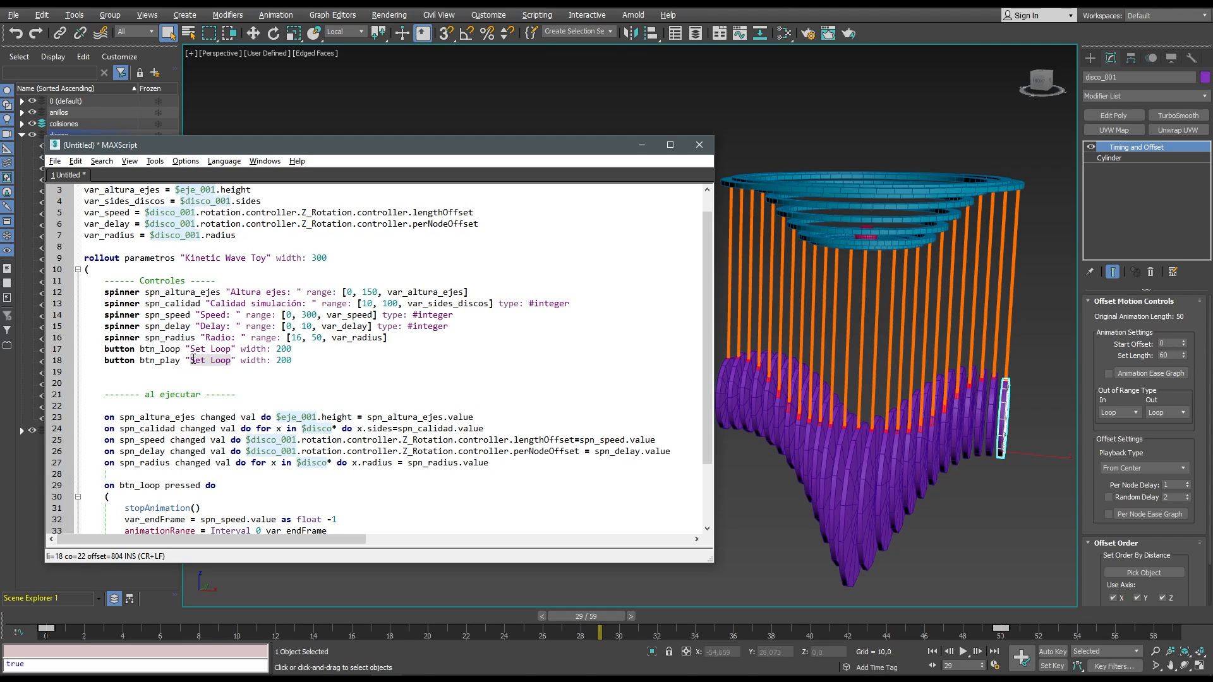
{"action": "type", "text": "Play"}
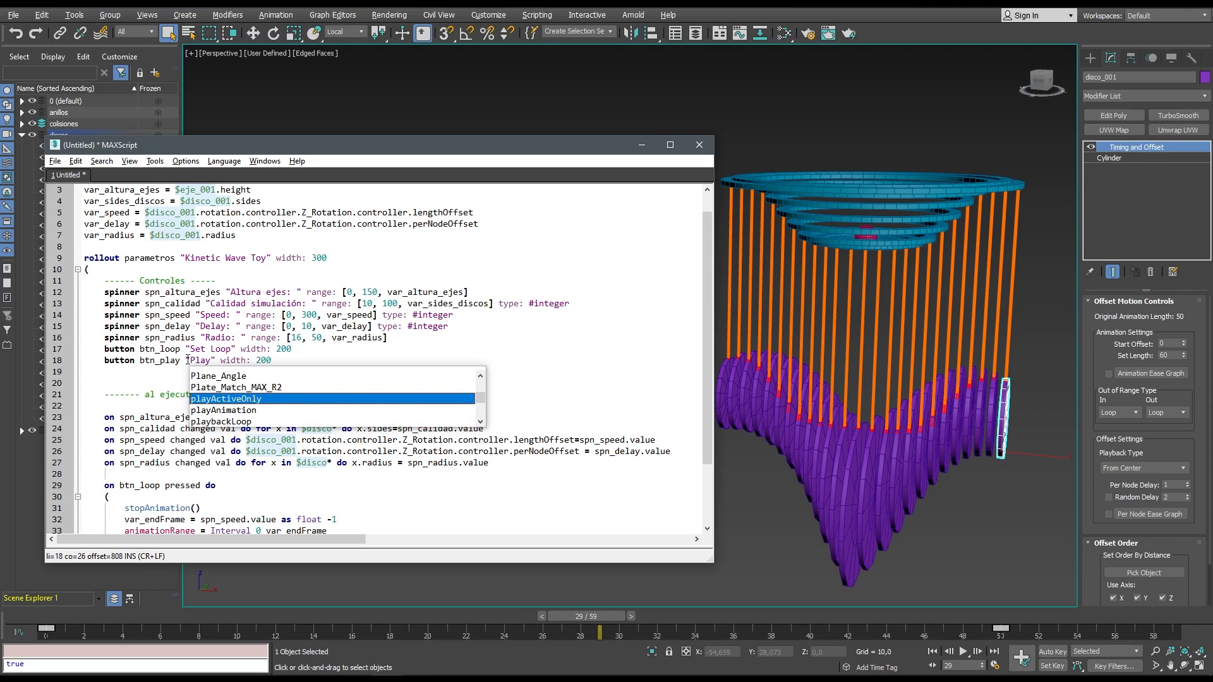
{"action": "left_click", "coordinate": [164, 370]}
Add the handler on btn_play pressed do playAnimation() below the btn_loop handler, inside the rollout's closing parenthesis.
{"action": "scroll", "coordinate": [236, 463], "scroll_direction": "down", "scroll_amount": 3}
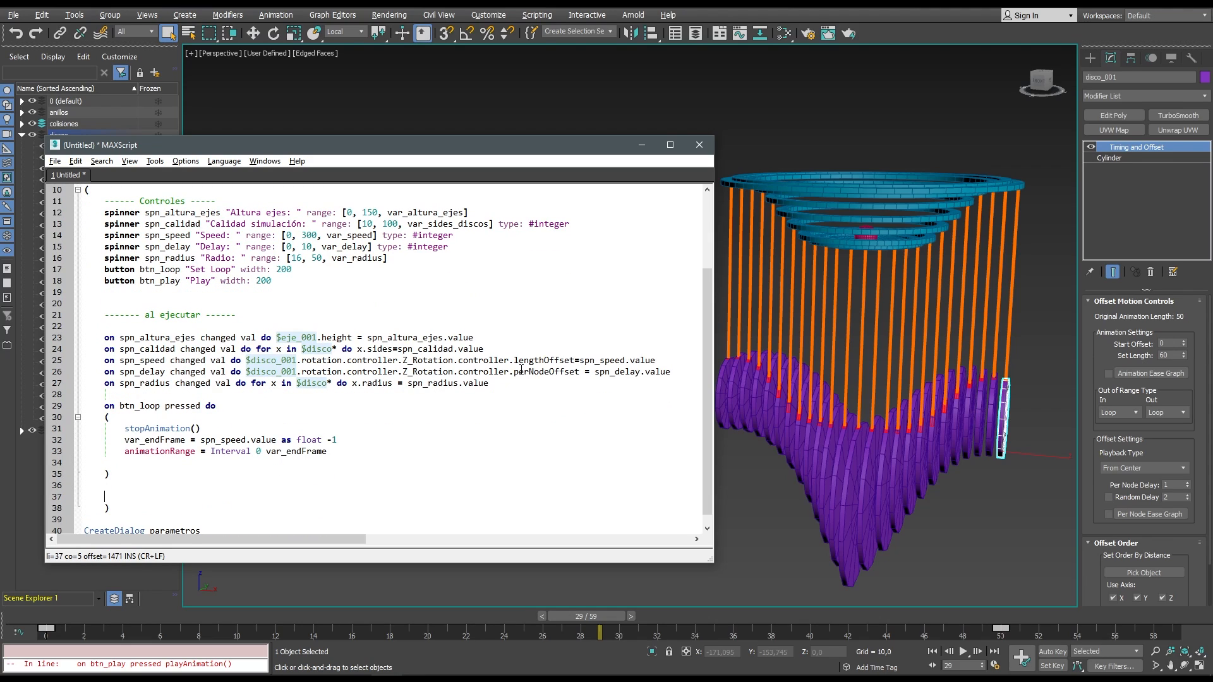
{"action": "type", "text": "on btn_"}
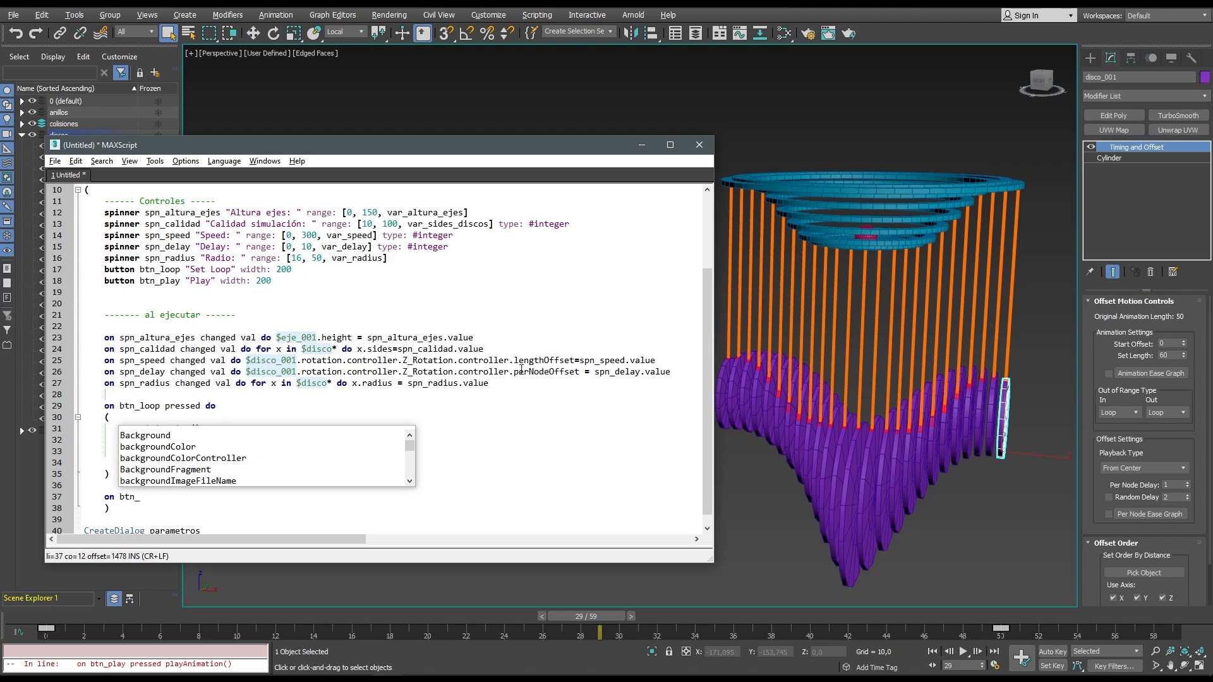
{"action": "type", "text": "play pre"}
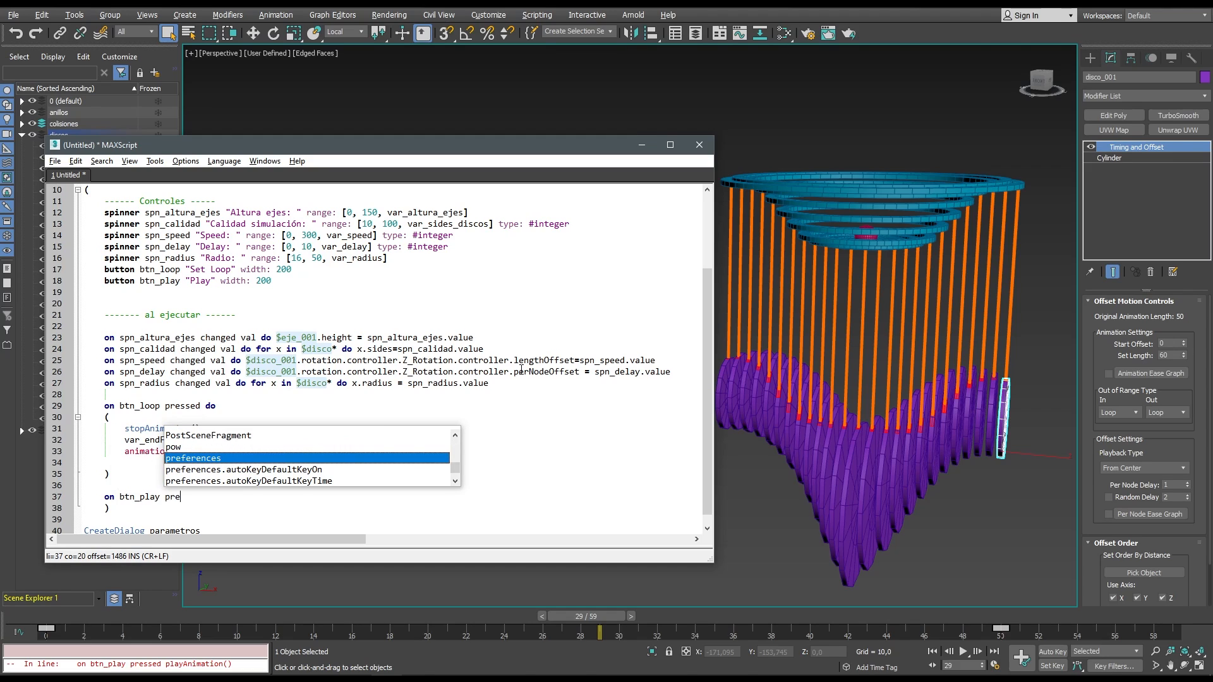
{"action": "type", "text": "ssed "}
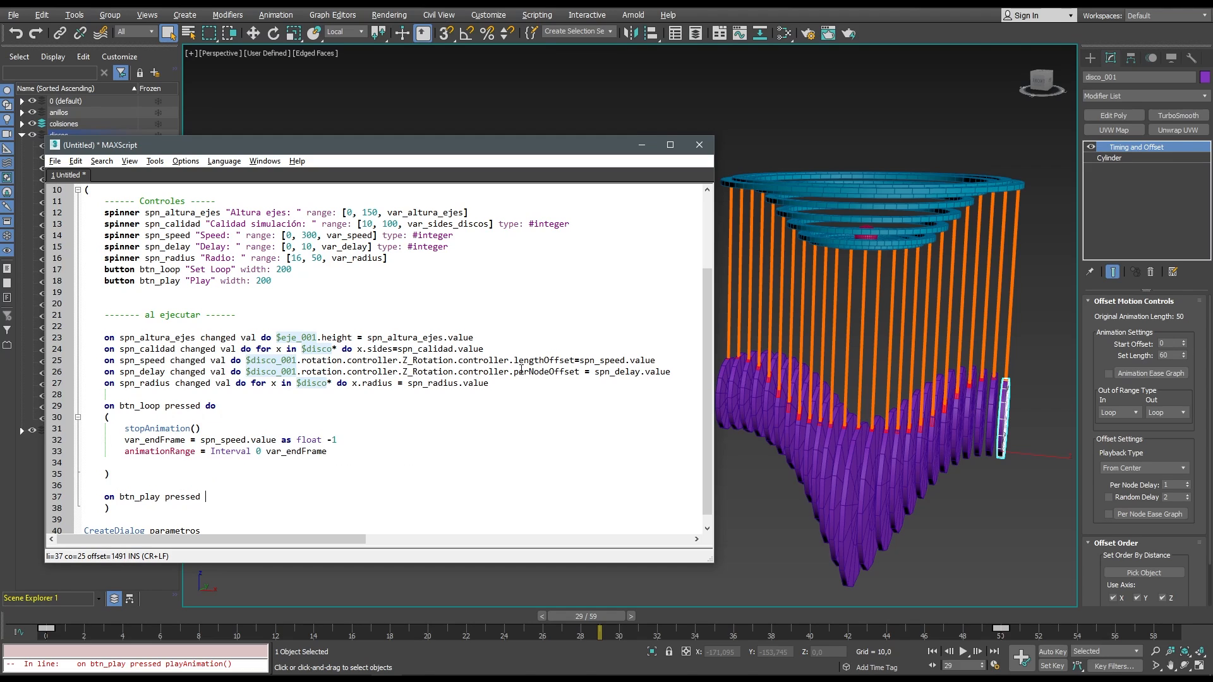
{"action": "type", "text": "do pla"}
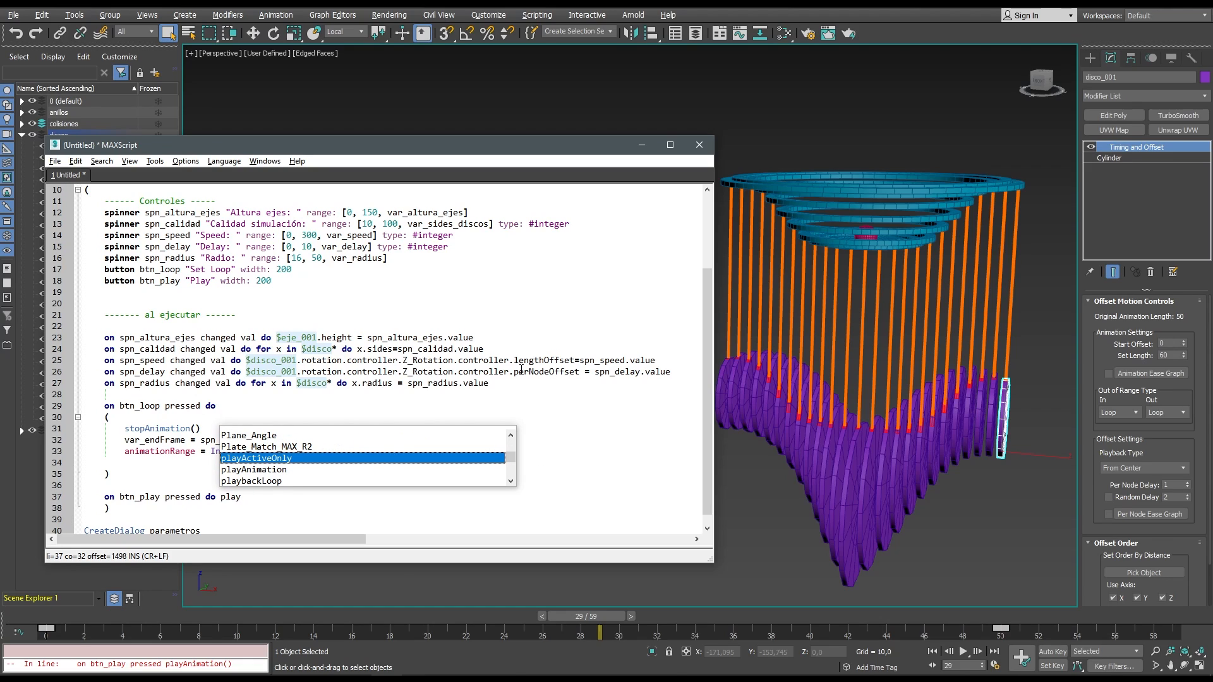
{"action": "type", "text": "y"}
{"action": "key", "text": "Return"}
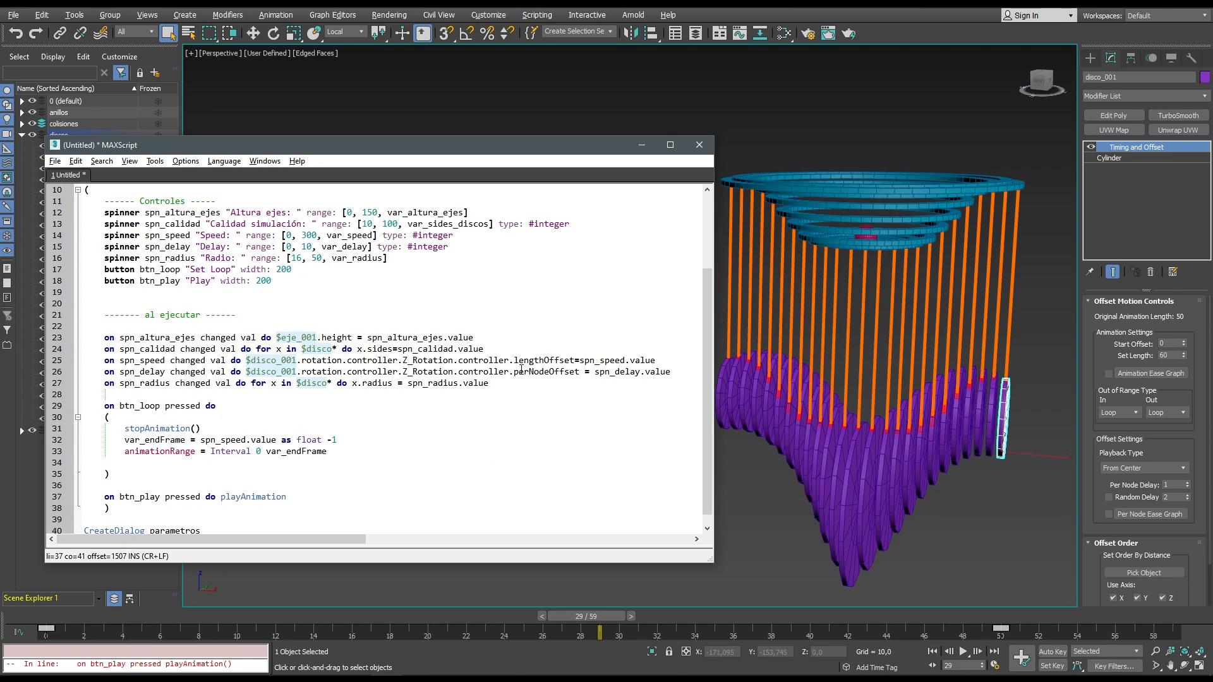
Run the script and start the animation with the Kinetic Wave Toy dialog's Play button.
{"action": "left_click", "coordinate": [155, 161]}
{"action": "left_click", "coordinate": [174, 175]}
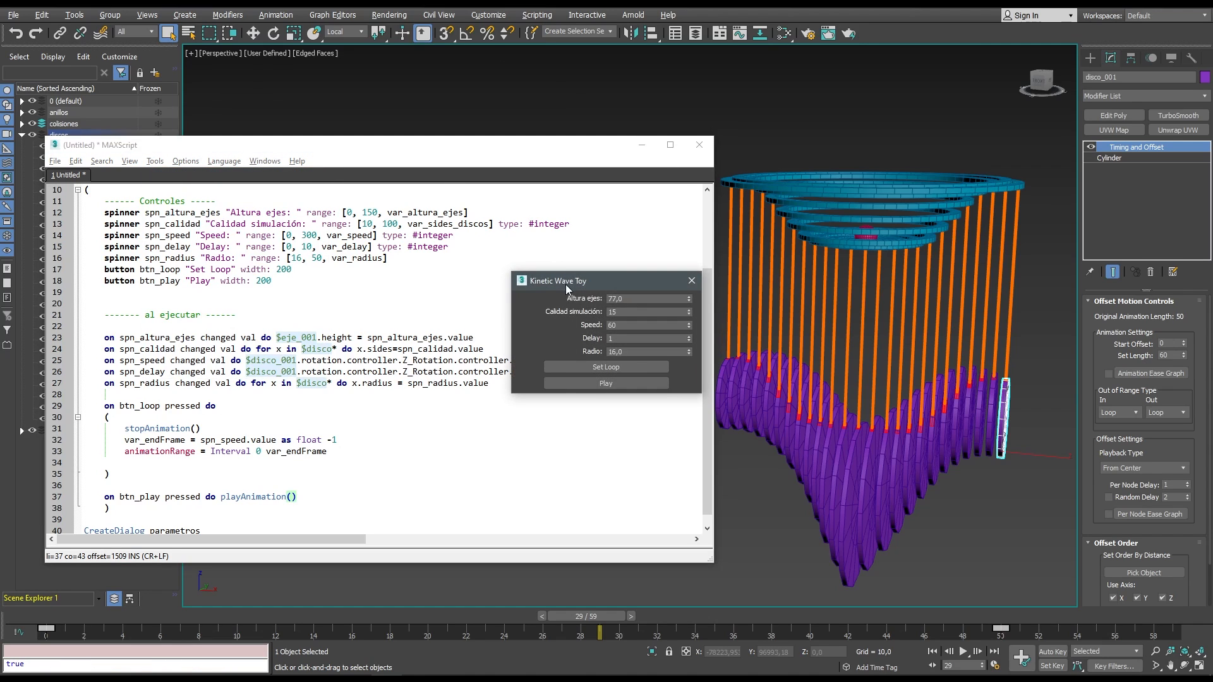
{"action": "left_click_drag", "start_coordinate": [567, 288], "coordinate": [410, 315]}
{"action": "left_click", "coordinate": [445, 411]}
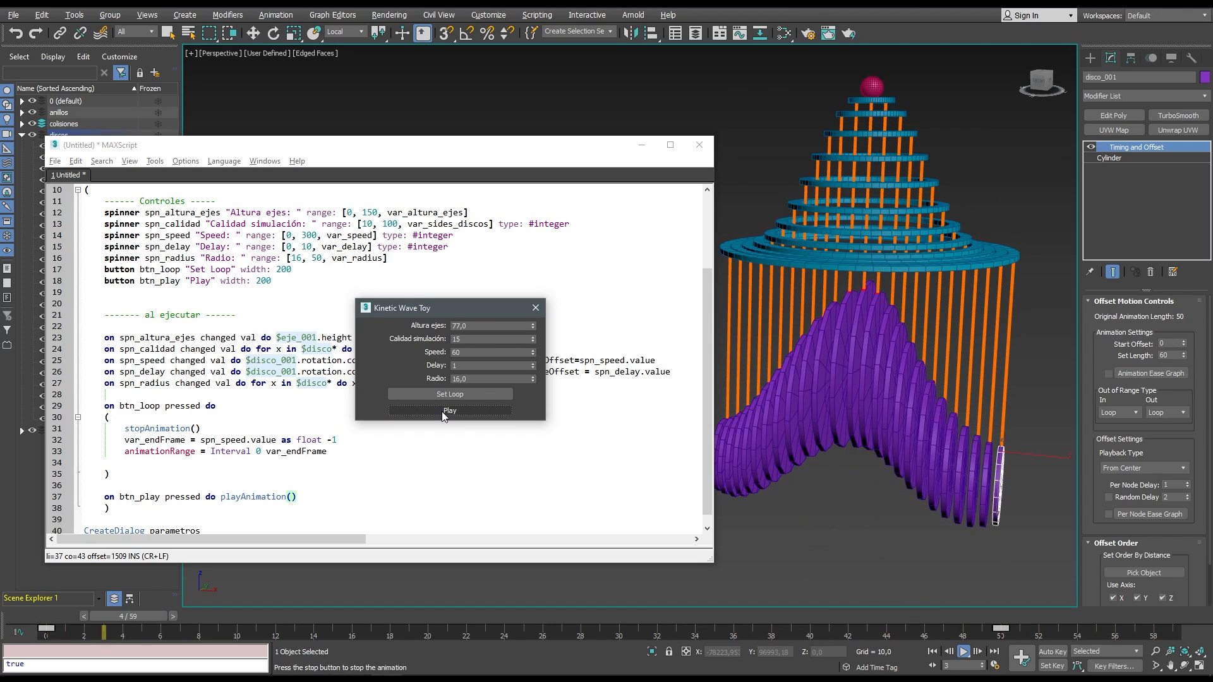
Try a Speed of 50 in the dialog while the animation plays.
{"action": "left_click_drag", "start_coordinate": [480, 352], "coordinate": [434, 355]}
{"action": "type", "text": "50"}
{"action": "key", "text": "Return"}
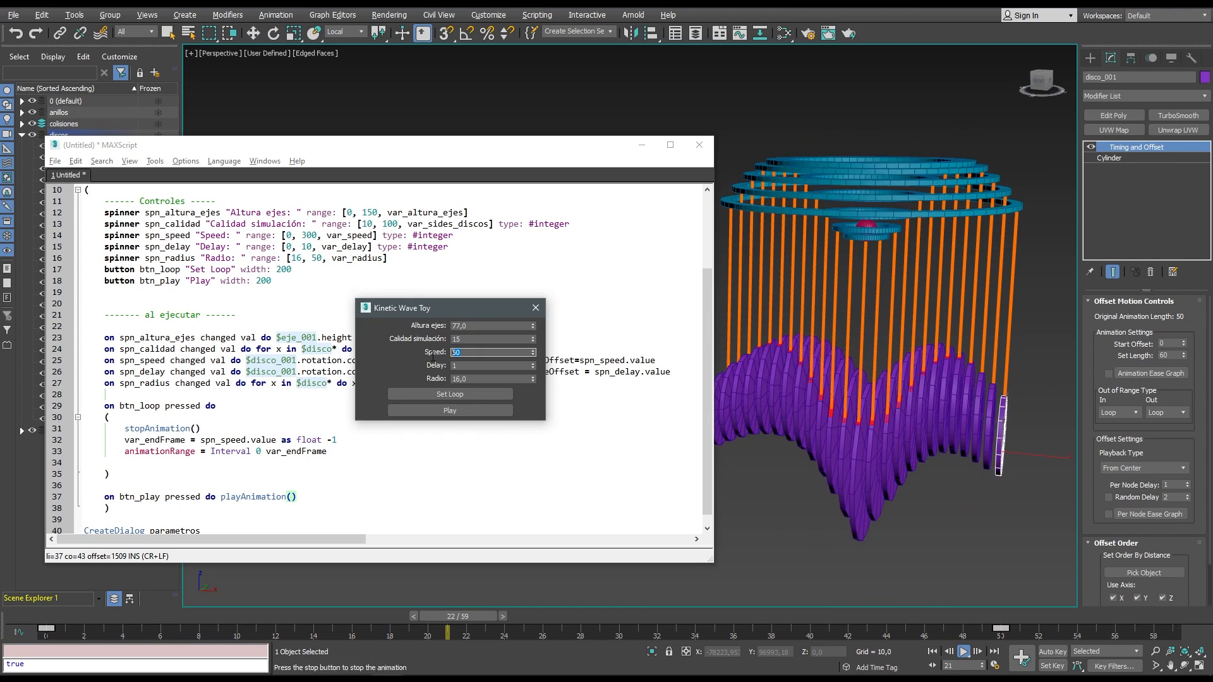
{"action": "type", "text": "60"}
{"action": "key", "text": "Return"}
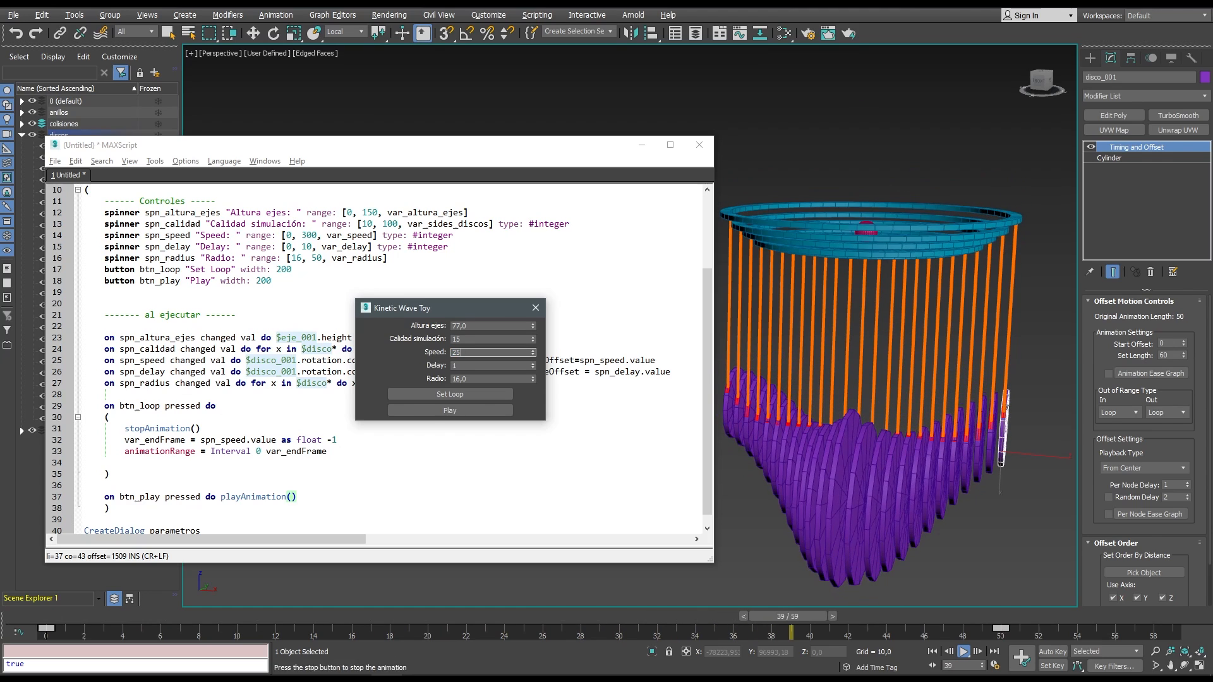
Set Speed to 25, apply Set Loop and play the animation from the dialog.
{"action": "type", "text": "25"}
{"action": "key", "text": "Return"}
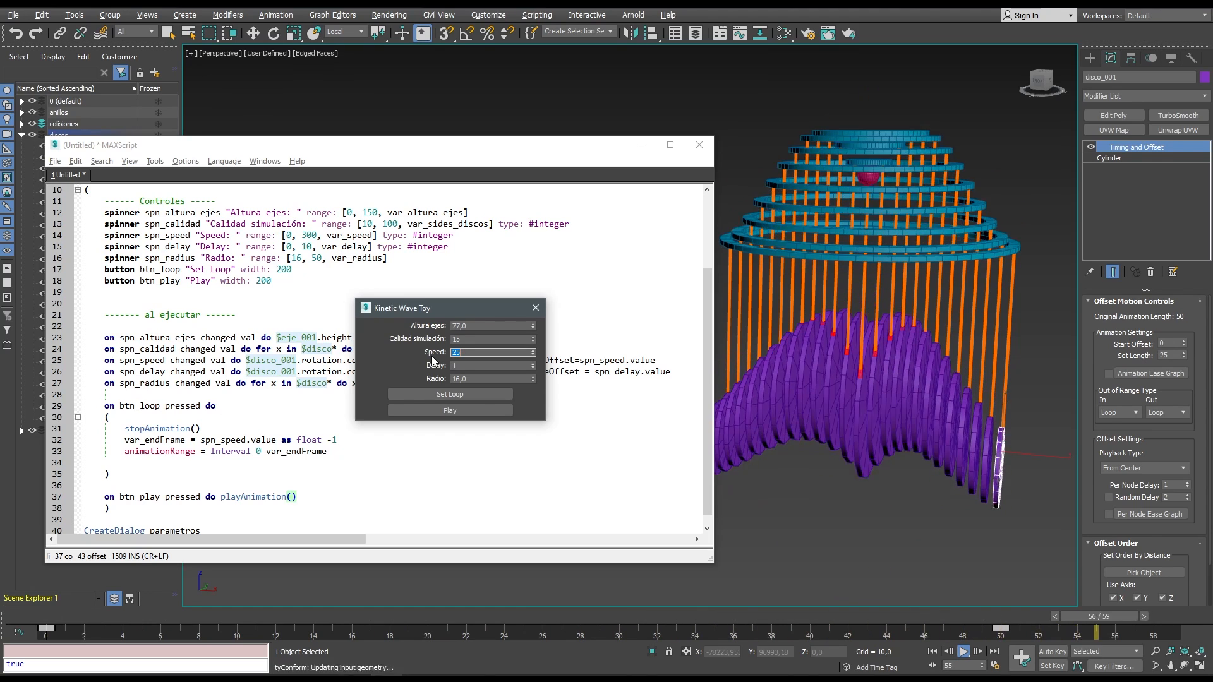
{"action": "left_click", "coordinate": [419, 394]}
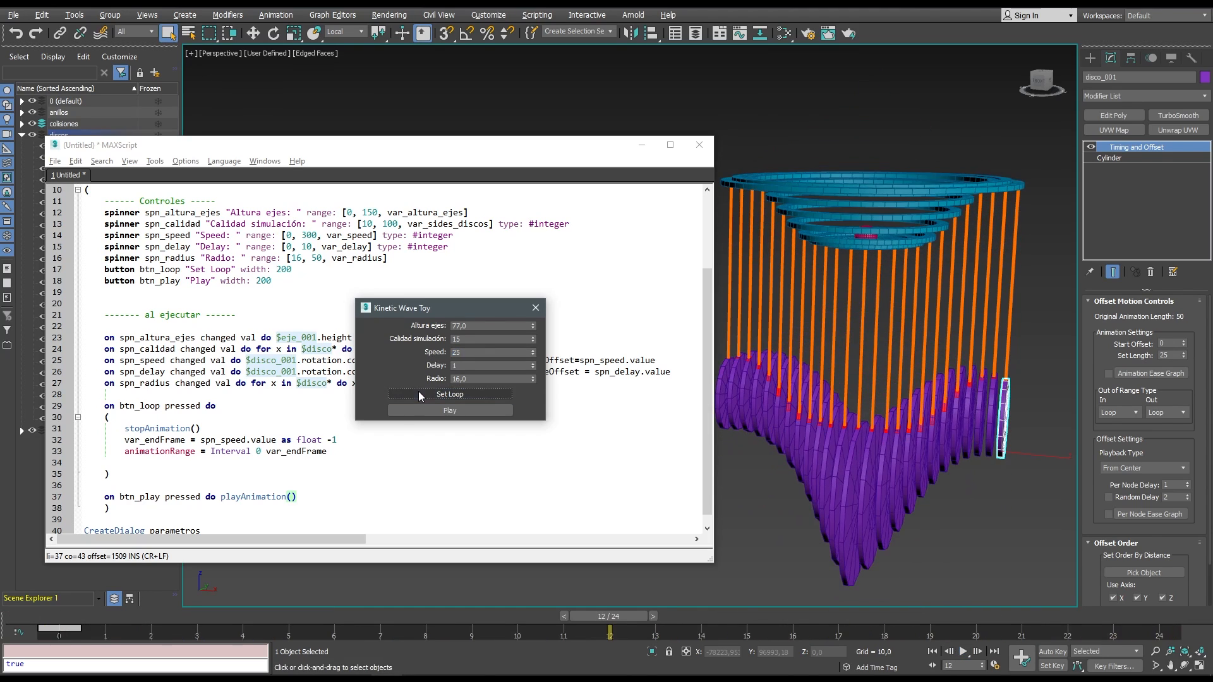
{"action": "left_click", "coordinate": [430, 411]}
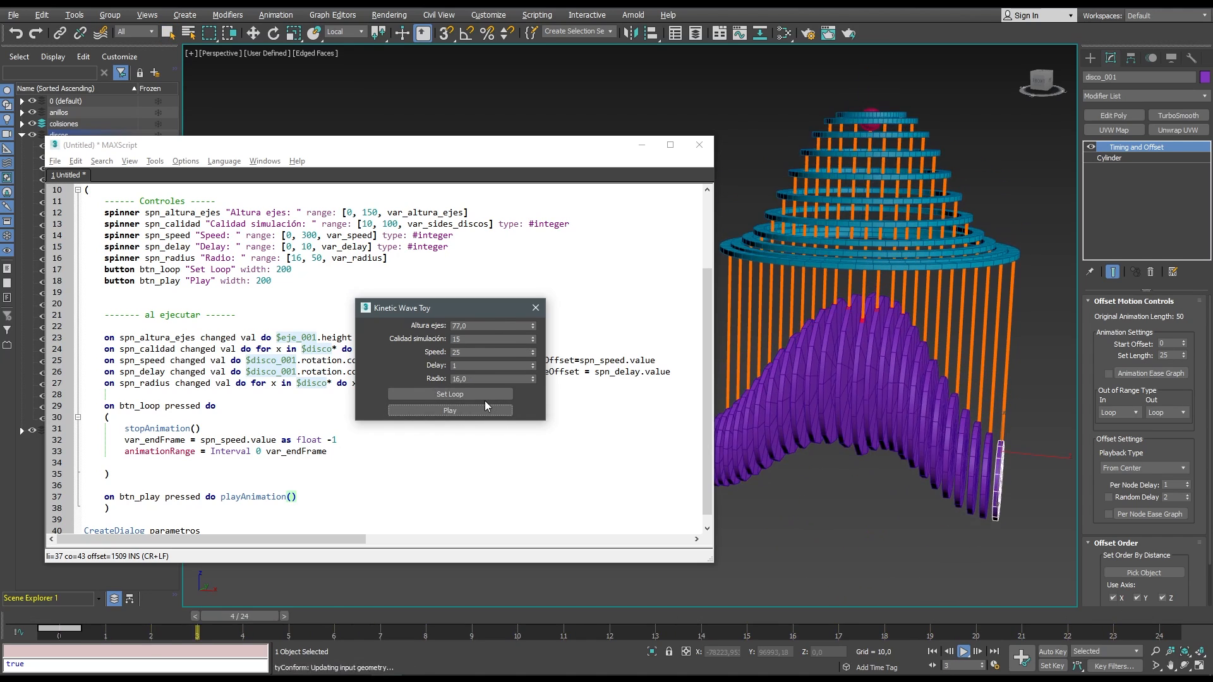
Close the dialog and save the script to the desktop (Escritorio) as Kinetic Wave Toy parametros.
{"action": "left_click_drag", "start_coordinate": [413, 313], "coordinate": [570, 286]}
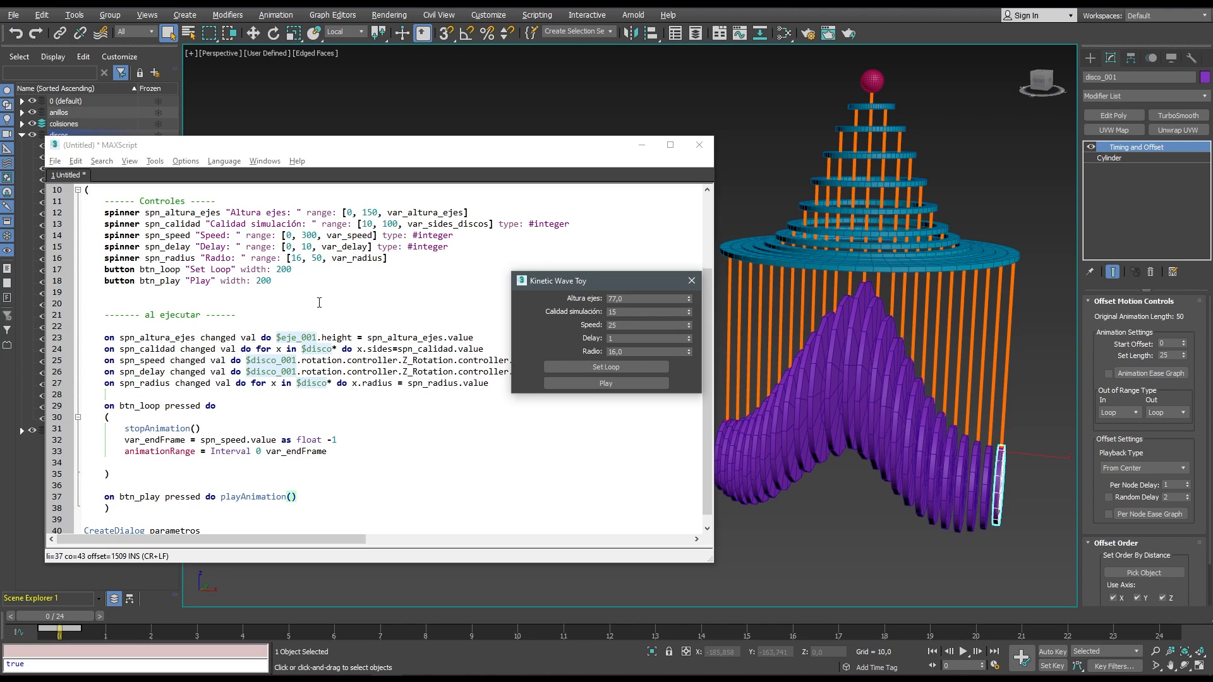
{"action": "left_click", "coordinate": [691, 281]}
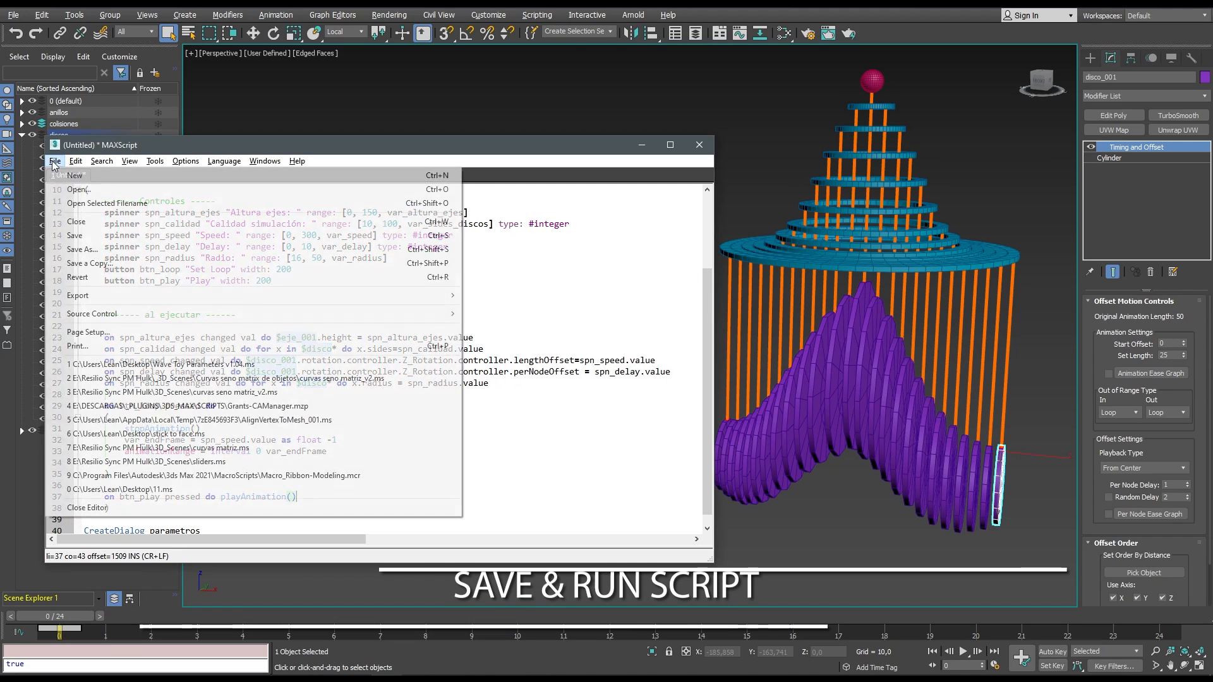
{"action": "left_click", "coordinate": [55, 161]}
{"action": "left_click", "coordinate": [82, 248]}
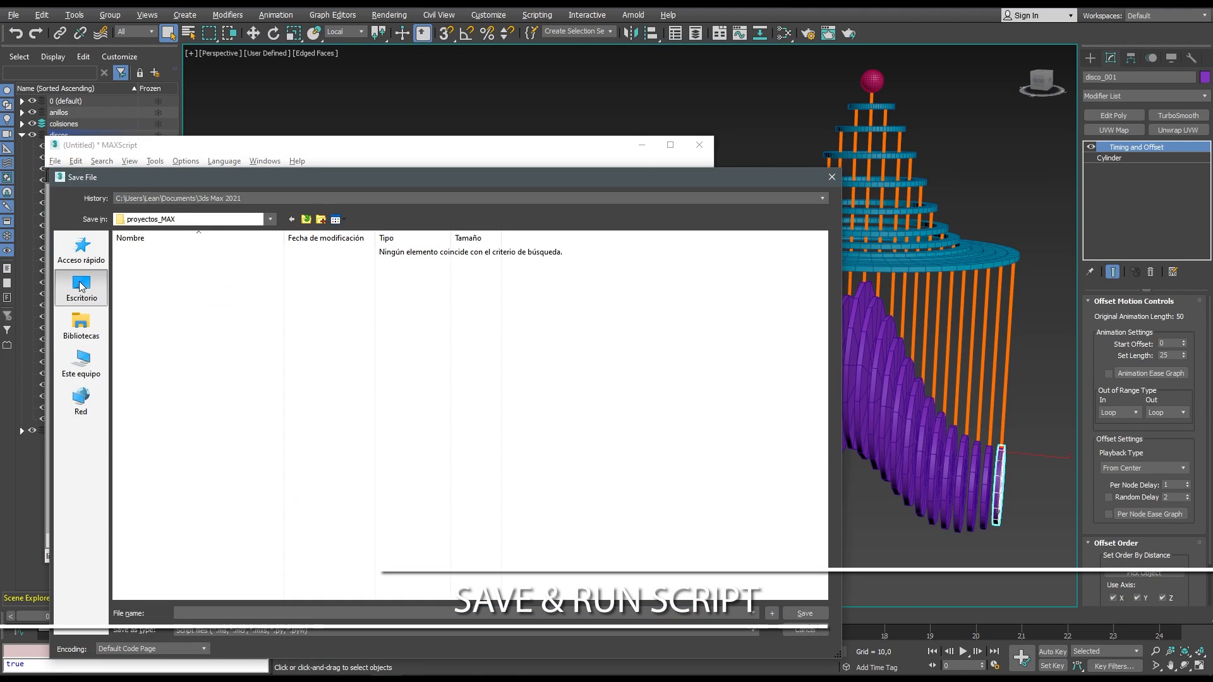
{"action": "left_click", "coordinate": [81, 286]}
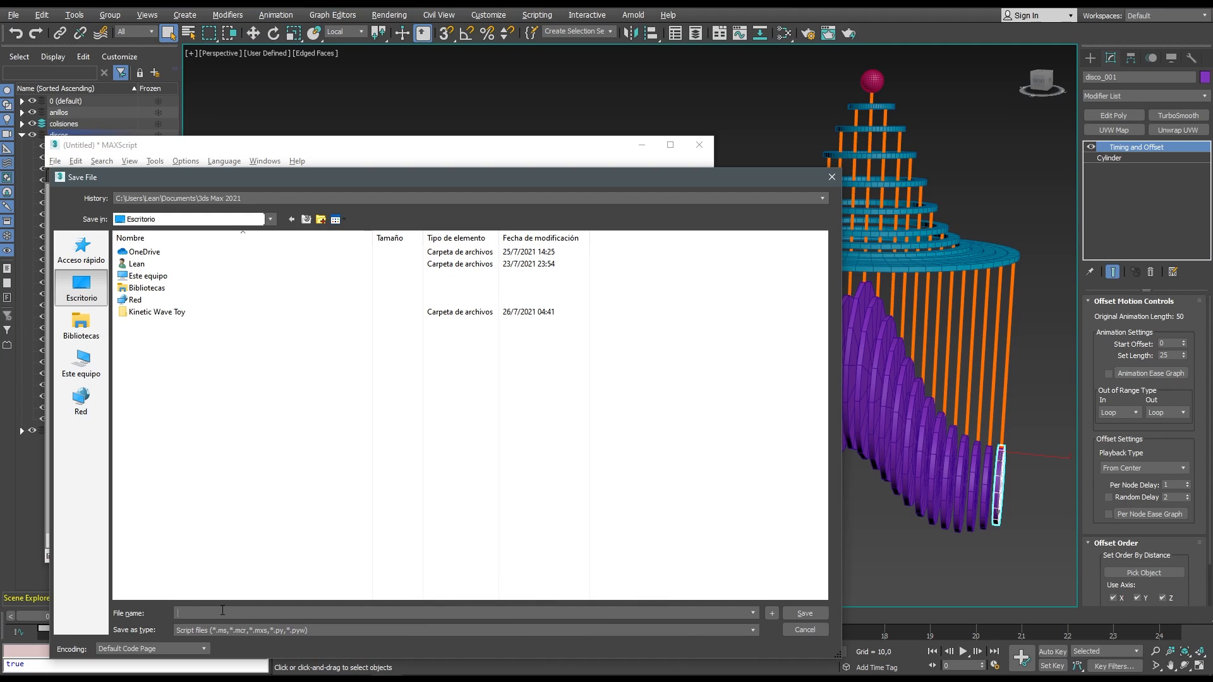
{"action": "type", "text": "kin"}
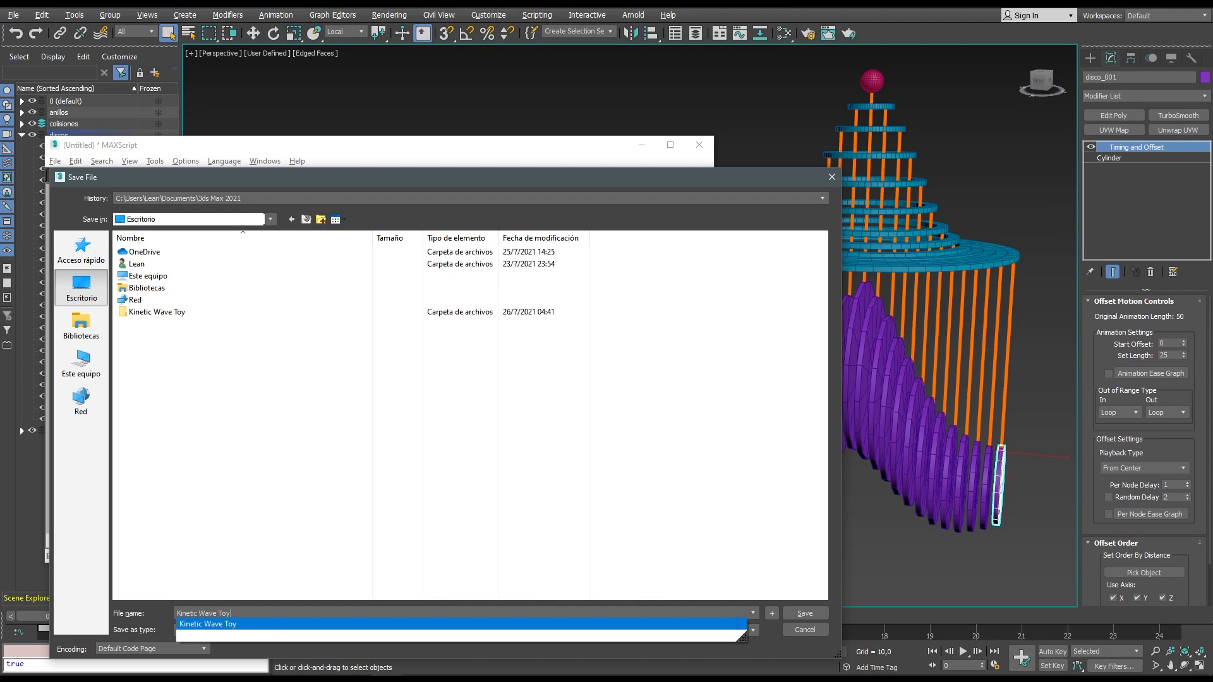
{"action": "left_click", "coordinate": [209, 624]}
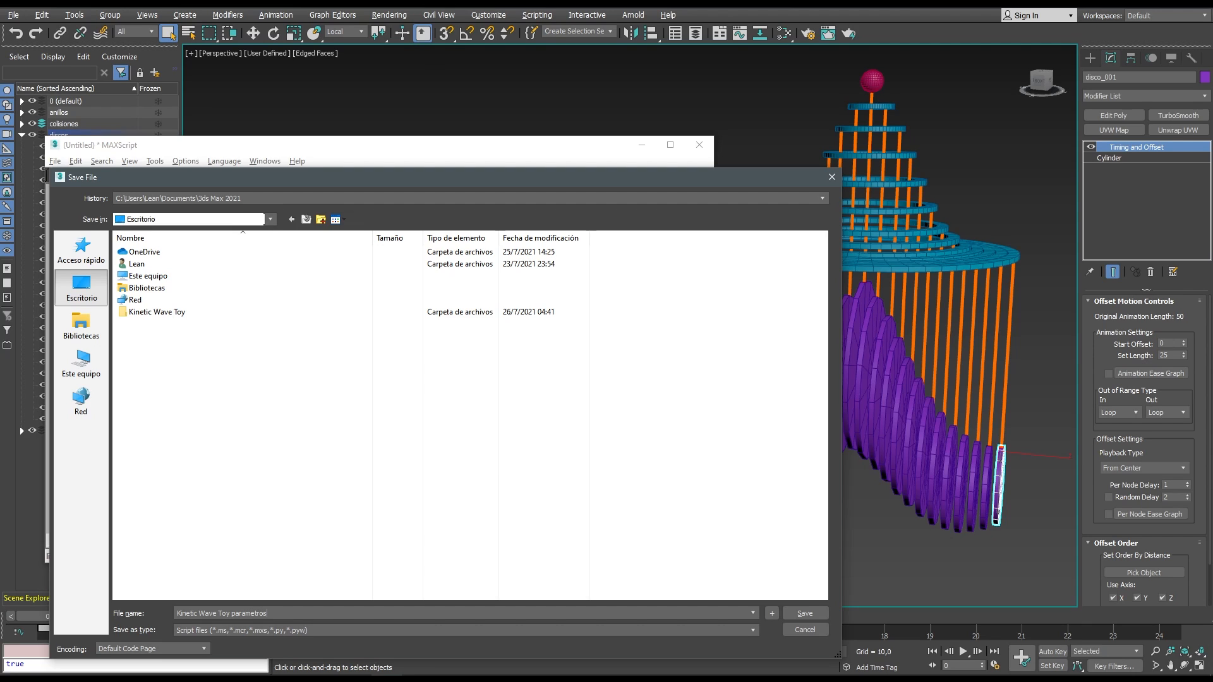
{"action": "left_click", "coordinate": [794, 614]}
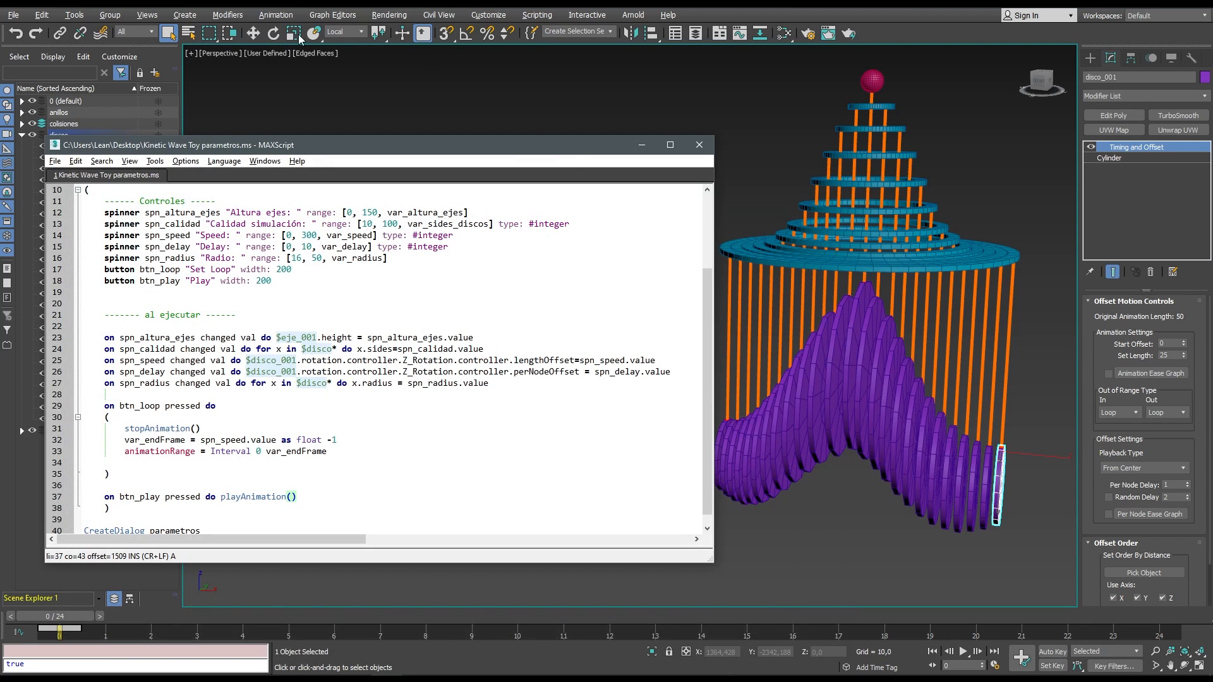
Close the saved script and the MAXScript editor, and deselect the disc in the viewport.
{"action": "right_click", "coordinate": [141, 180]}
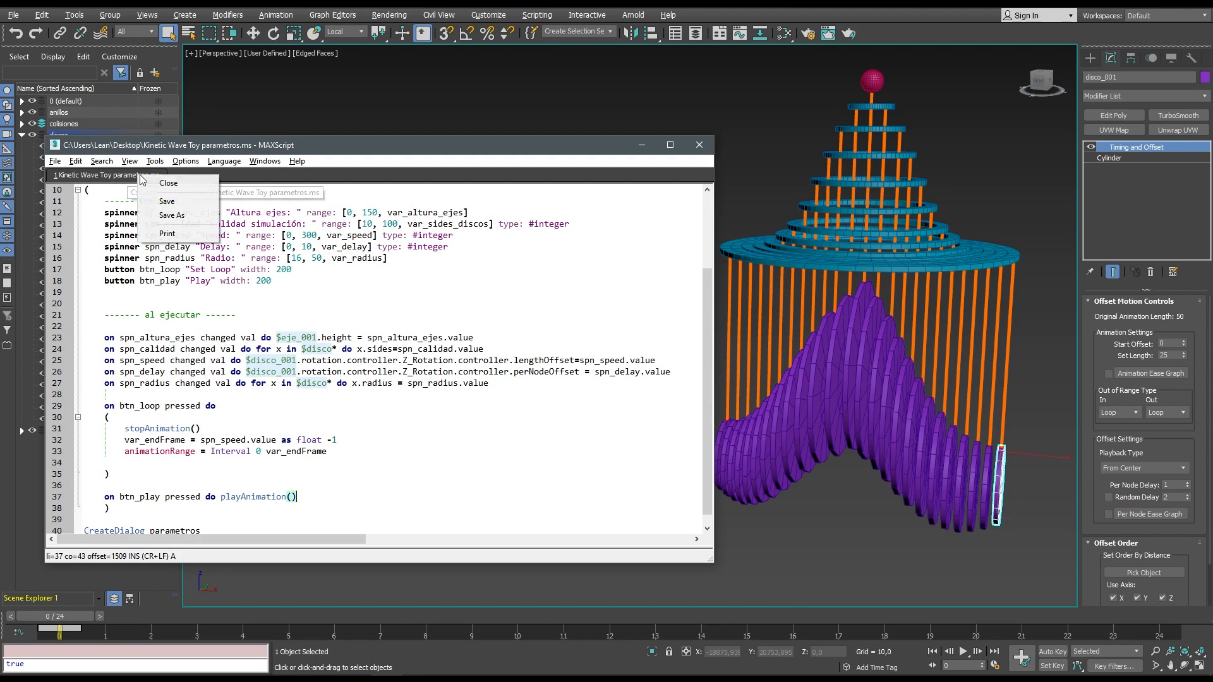
{"action": "left_click", "coordinate": [151, 183]}
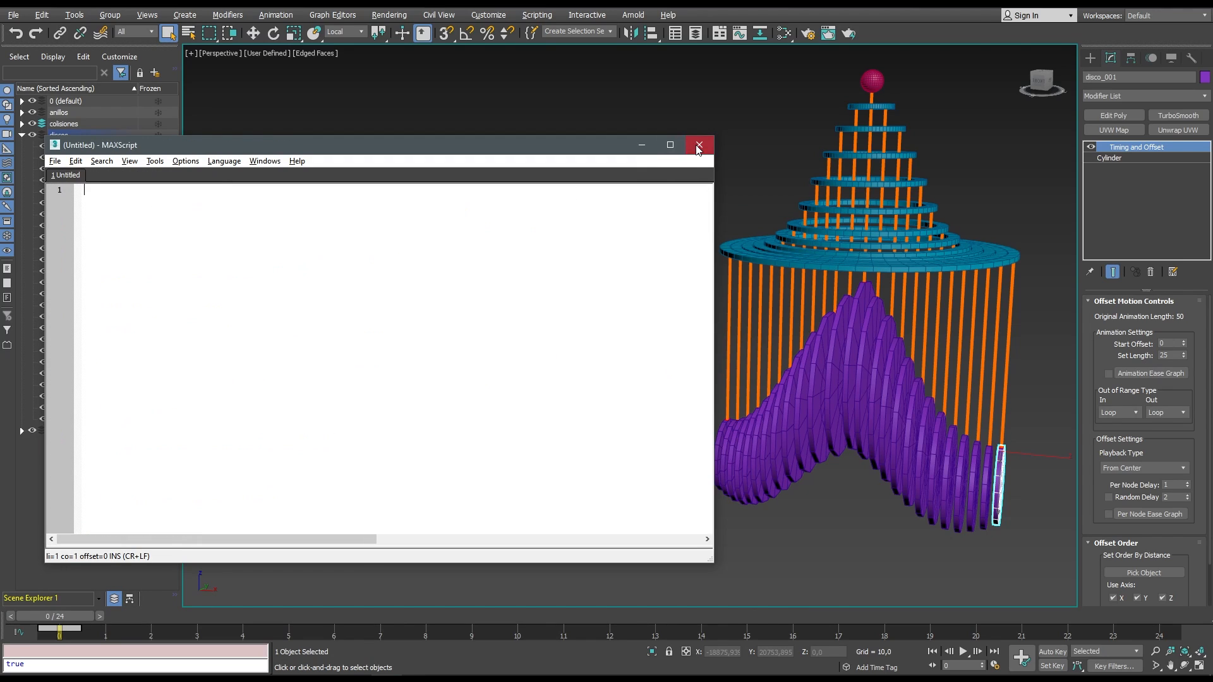
{"action": "left_click", "coordinate": [698, 147]}
{"action": "middle_click_drag", "start_coordinate": [882, 240], "coordinate": [644, 263]}
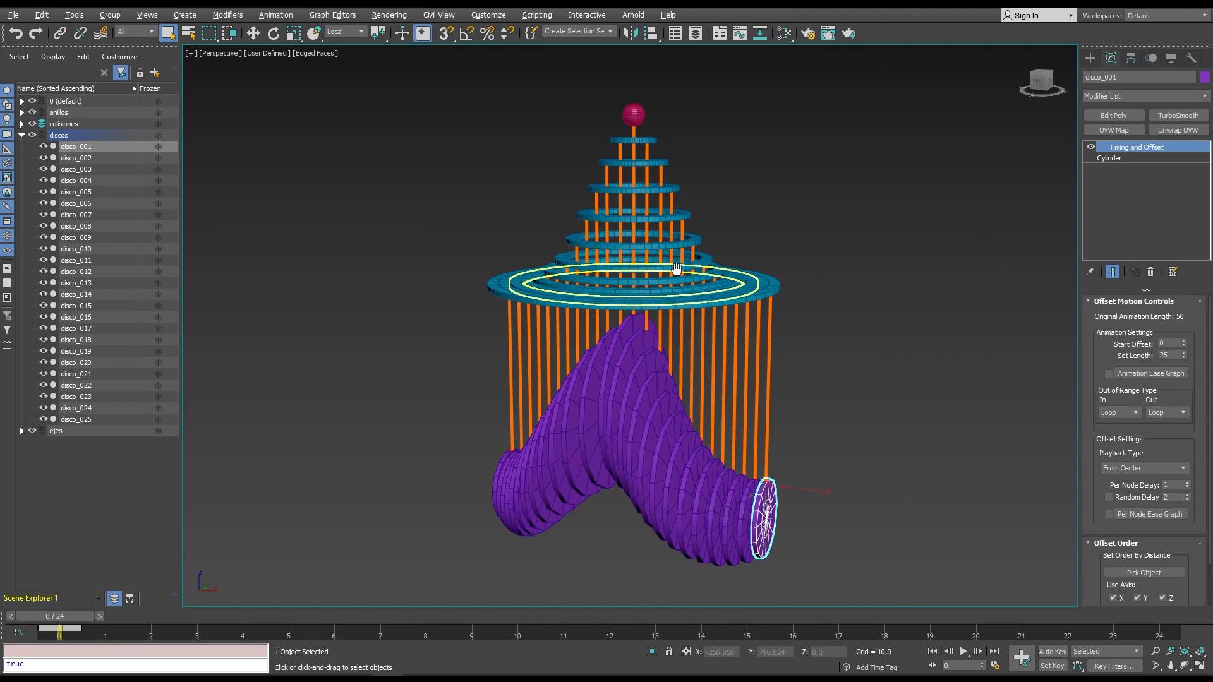
{"action": "left_click", "coordinate": [390, 254]}
Run the script file Kinetic Wave Toy parametros.ms from the desktop and place its dialog beside the model.
{"action": "left_click", "coordinate": [538, 15]}
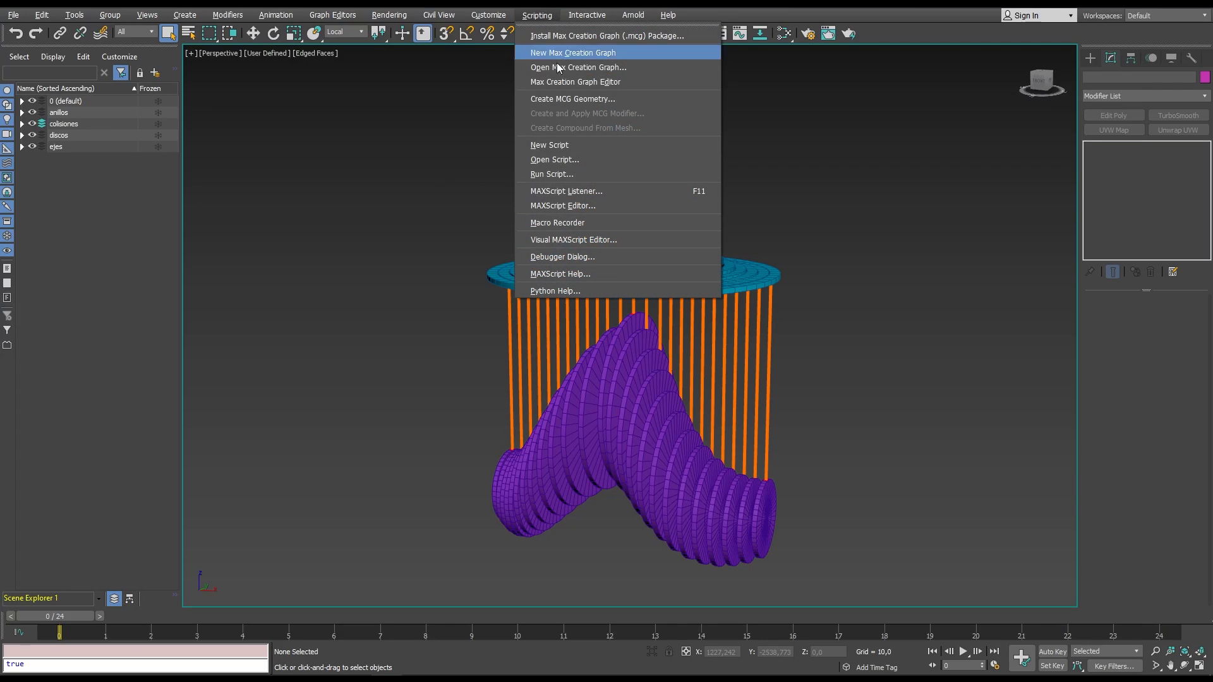
{"action": "left_click", "coordinate": [563, 175]}
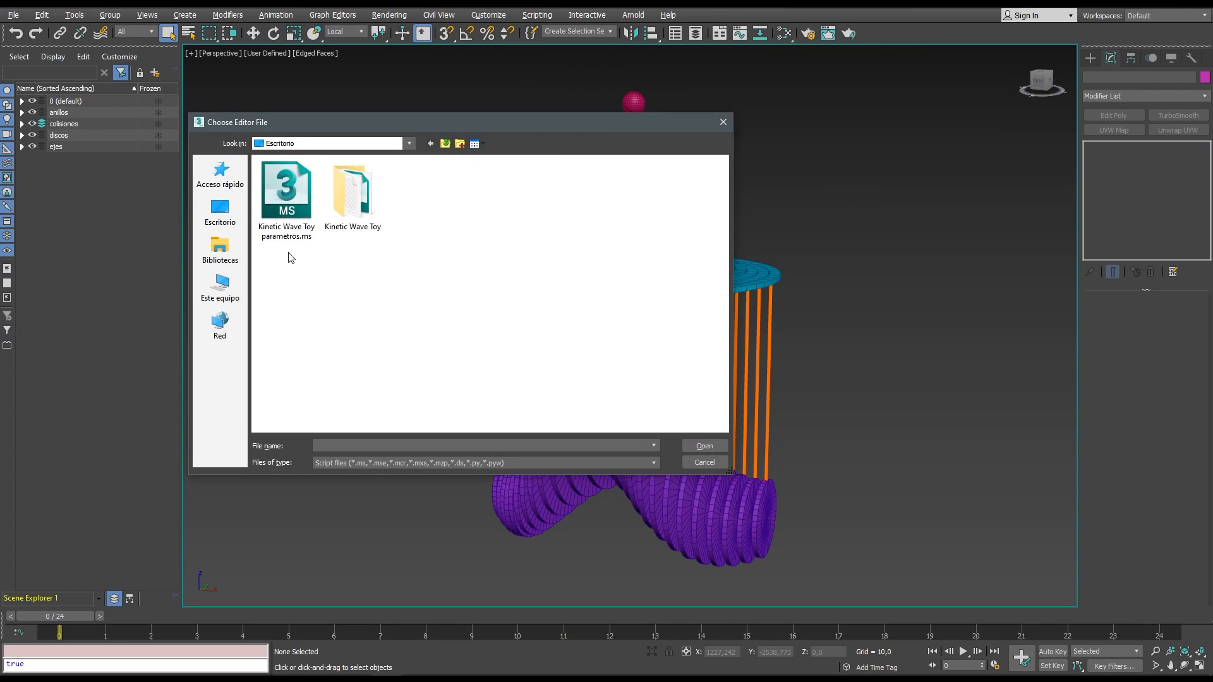
{"action": "left_click", "coordinate": [699, 446]}
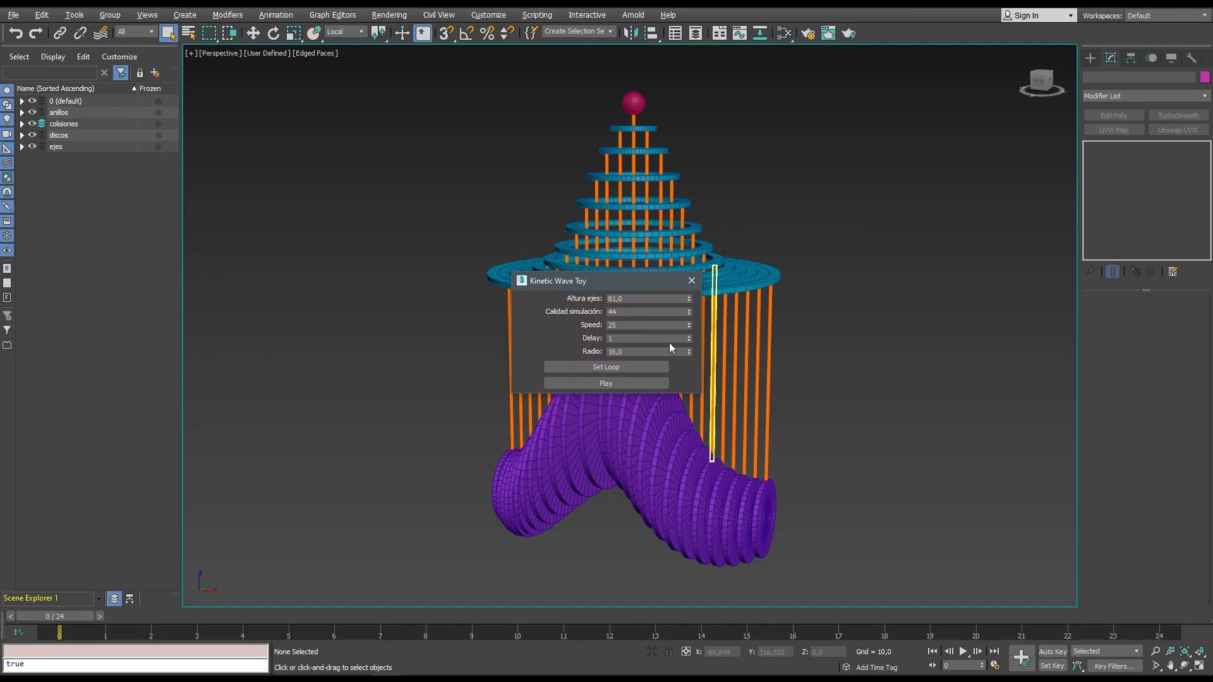
{"action": "left_click_drag", "start_coordinate": [569, 287], "coordinate": [326, 199]}
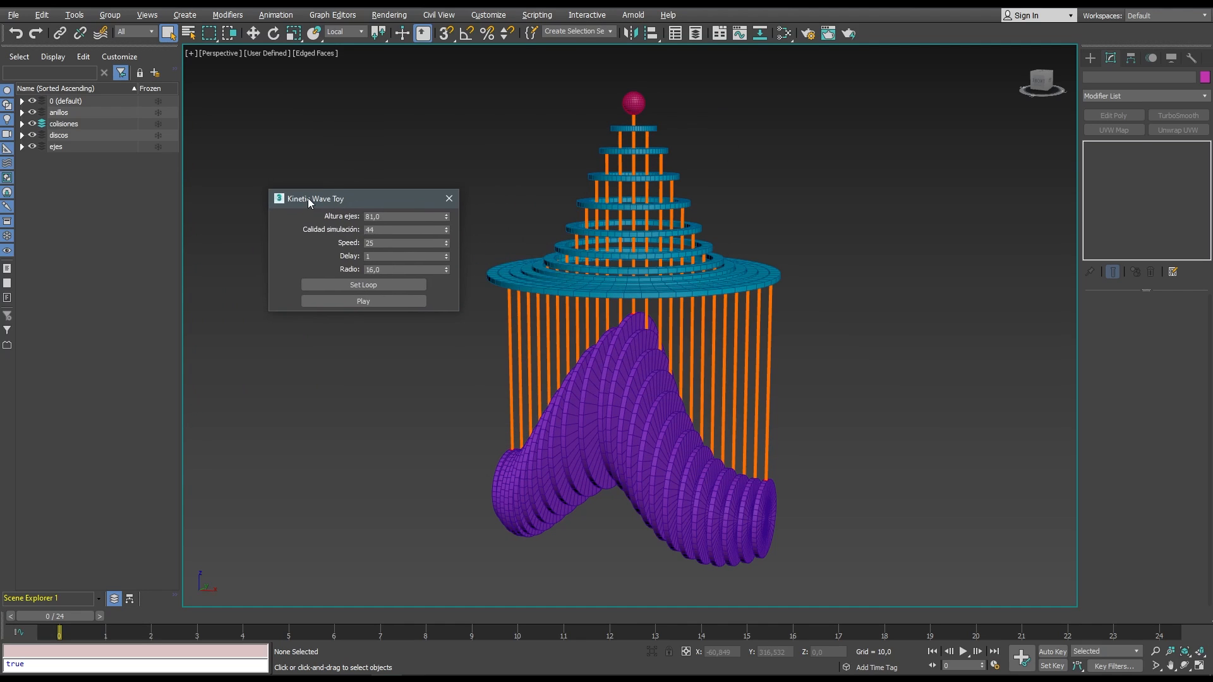
In the dialog, set Altura ejes to 89,3, Calidad simulación to 62, Delay to 2 and Radio to 17,1.
{"action": "left_click_drag", "start_coordinate": [446, 216], "coordinate": [459, 168]}
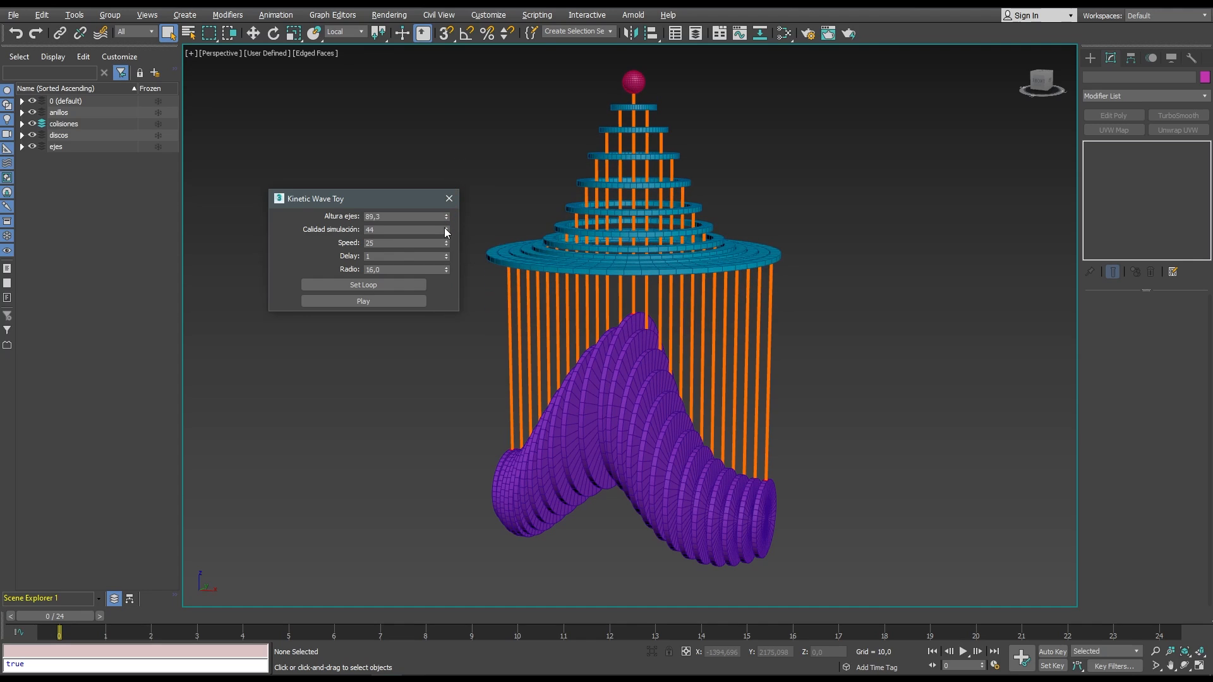
{"action": "left_click_drag", "start_coordinate": [451, 240], "coordinate": [452, 222]}
{"action": "left_click", "coordinate": [447, 255]}
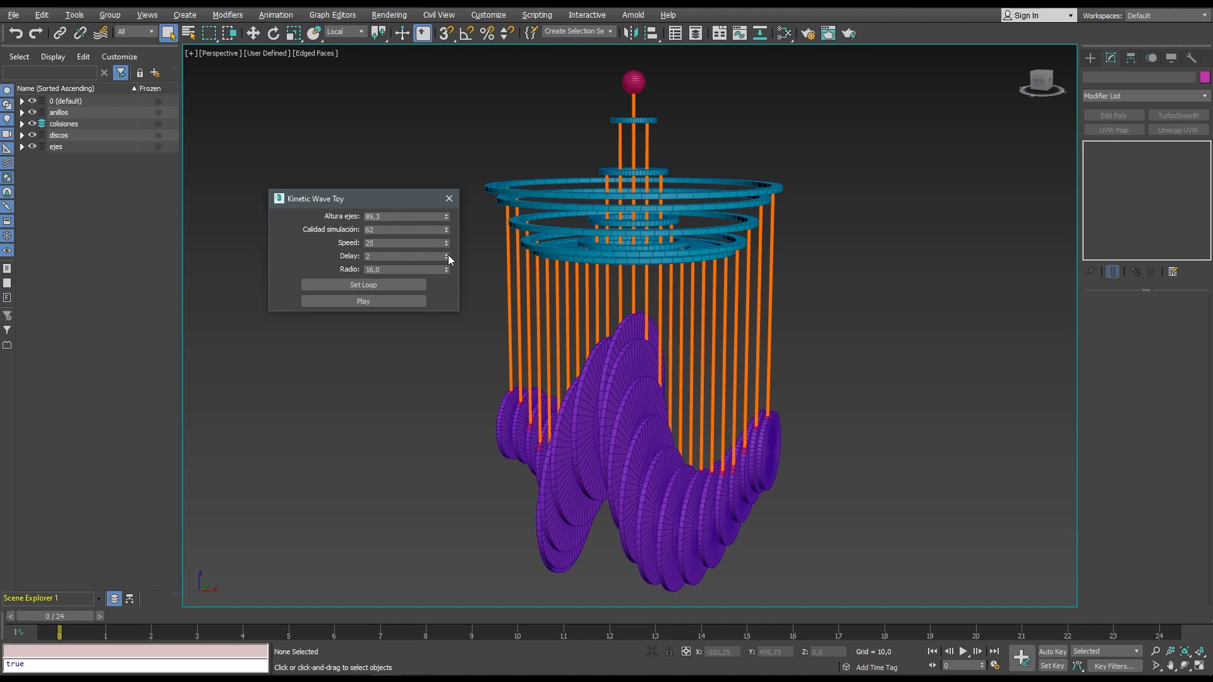
{"action": "mouse_move", "coordinate": [447, 268]}
{"action": "left_mouse_down"}
{"action": "mouse_move", "coordinate": [450, 191]}
{"action": "mouse_move", "coordinate": [447, 258]}
{"action": "left_mouse_up"}
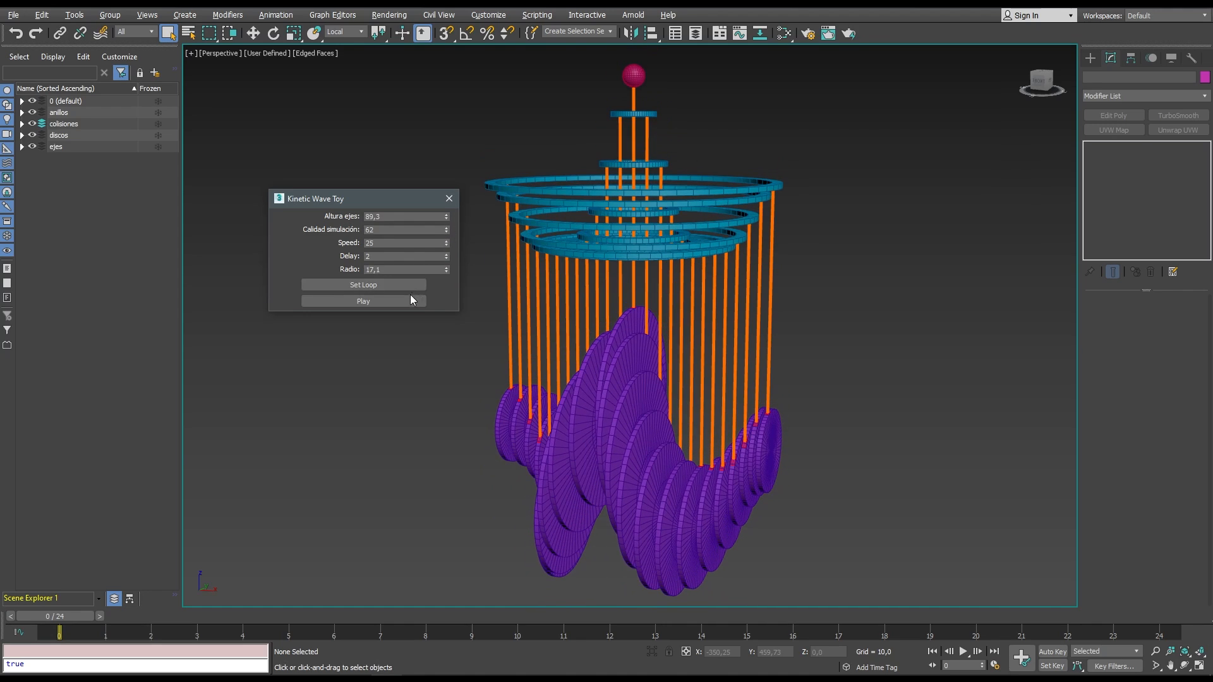
Play the animation from the dialog, move the dialog slightly higher and set Delay to 1.
{"action": "left_click", "coordinate": [409, 300]}
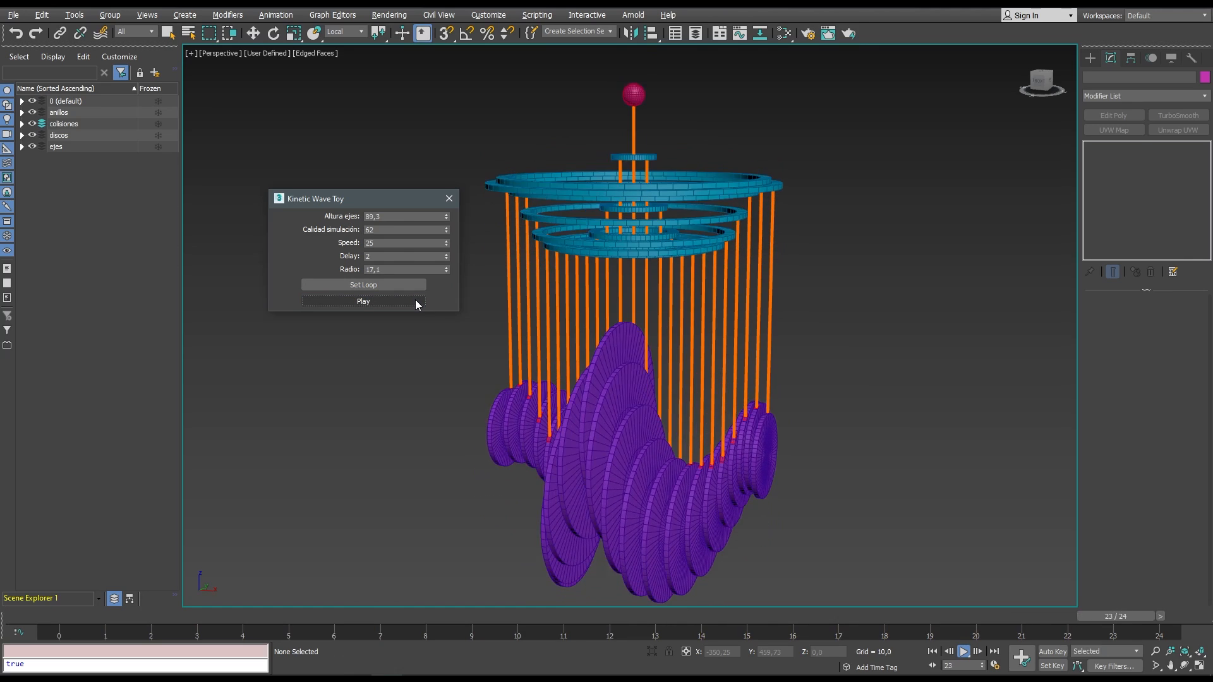
{"action": "left_click_drag", "start_coordinate": [362, 201], "coordinate": [354, 164]}
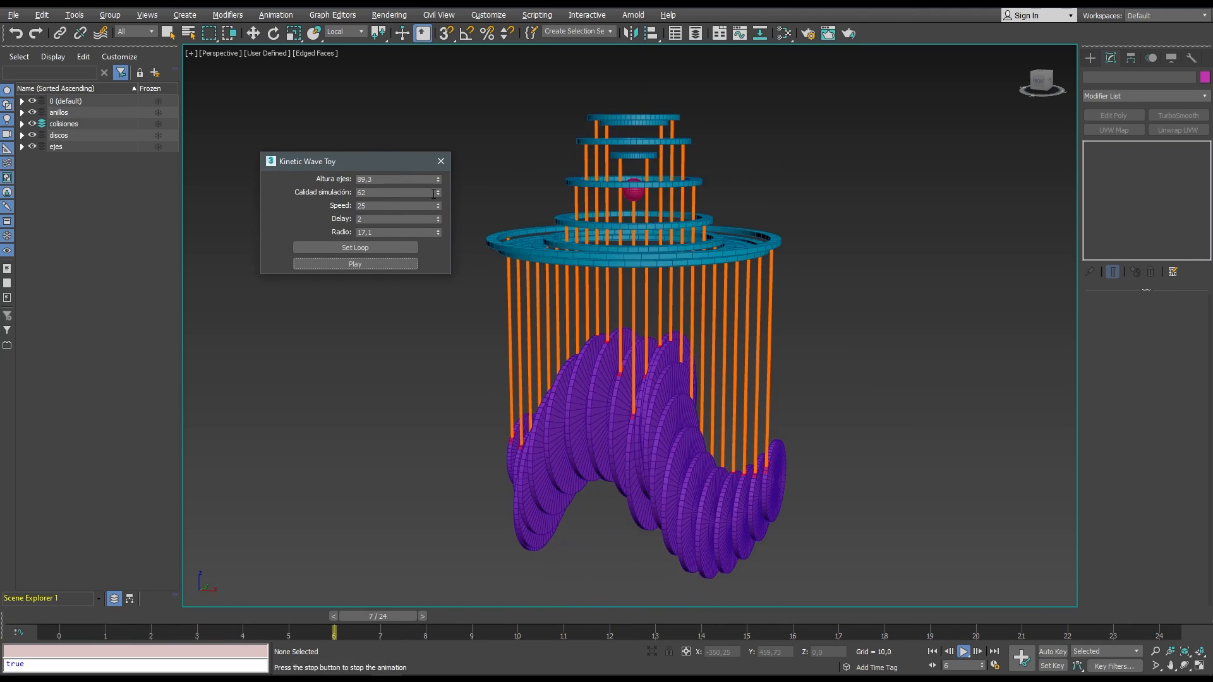
{"action": "left_click", "coordinate": [437, 221]}
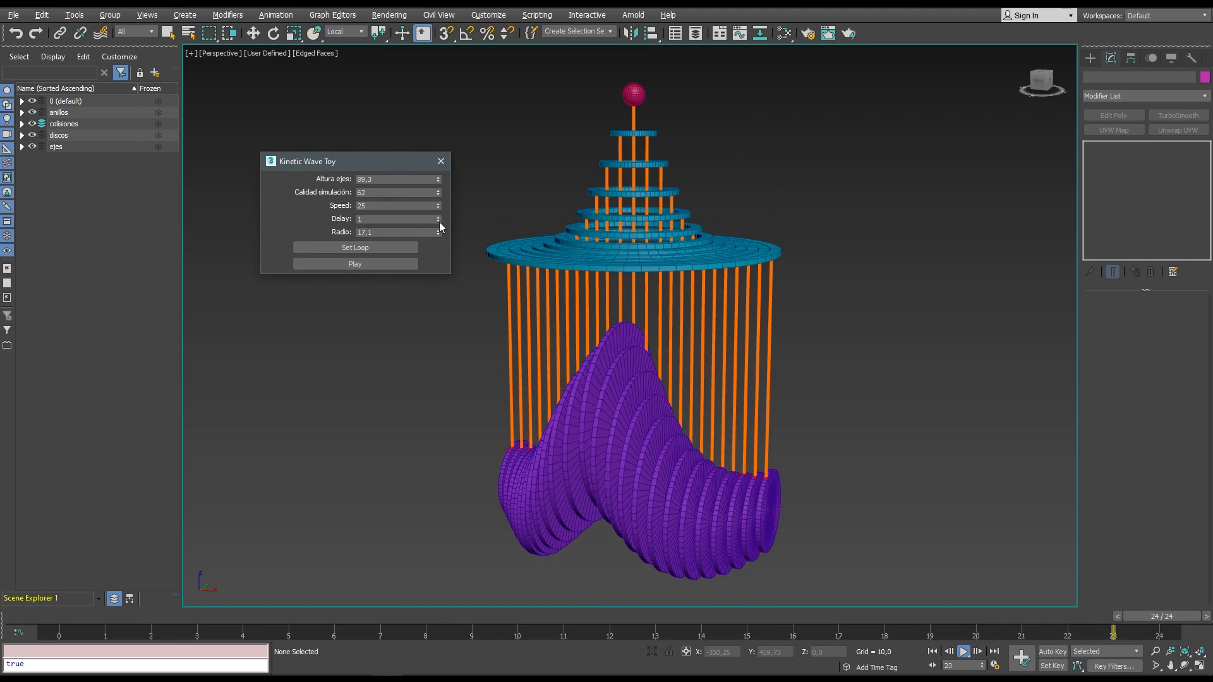